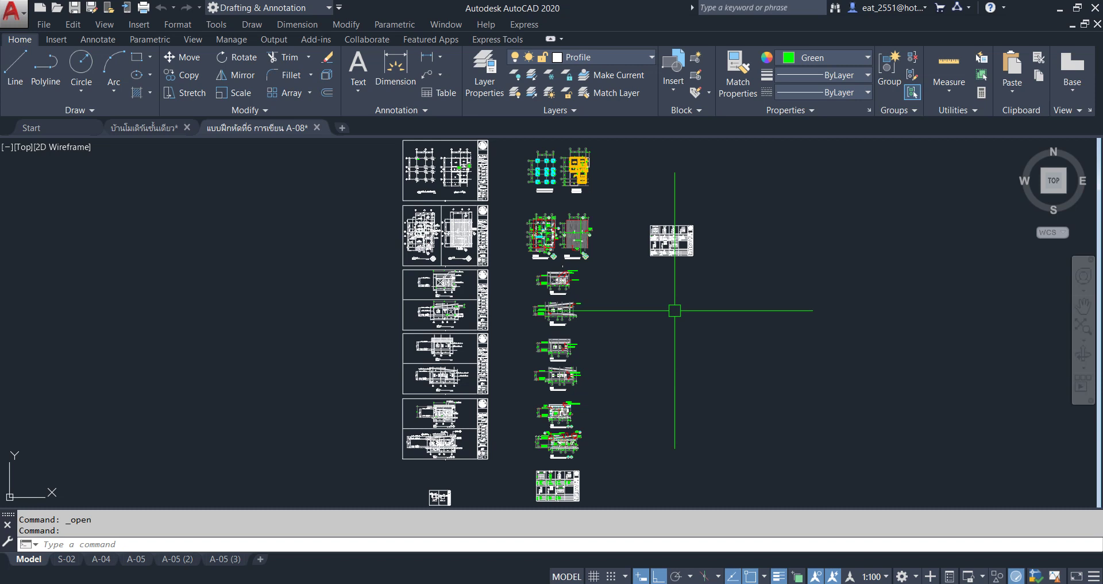
In the single-storey modern house drawing, inspect the A-09 bathroom sheet and its WC plan
{"action": "left_click", "coordinate": [144, 128]}
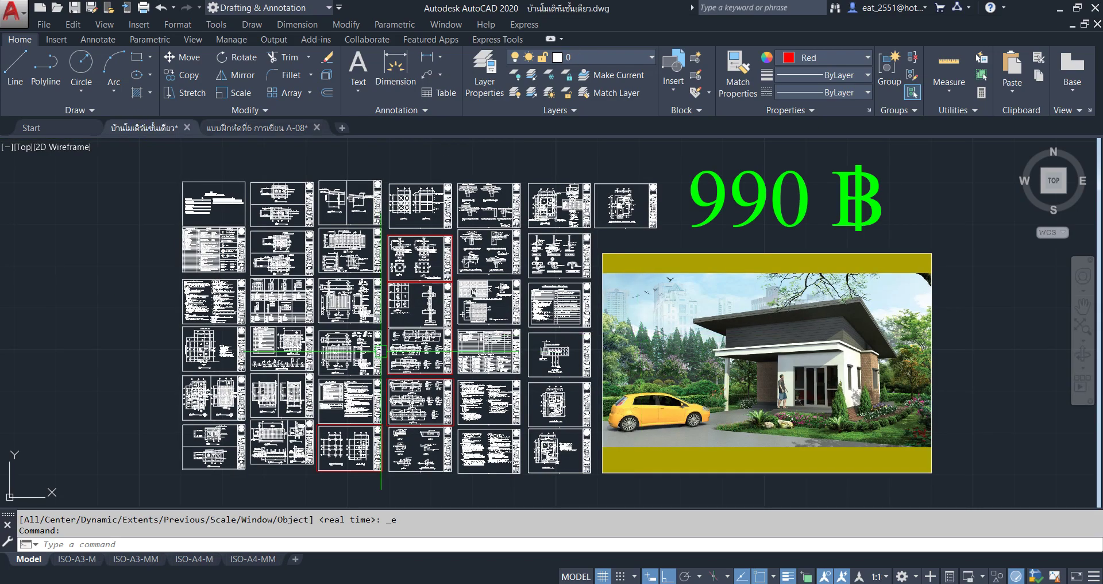
{"action": "scroll", "coordinate": [287, 343], "scroll_direction": "up", "scroll_amount": 5}
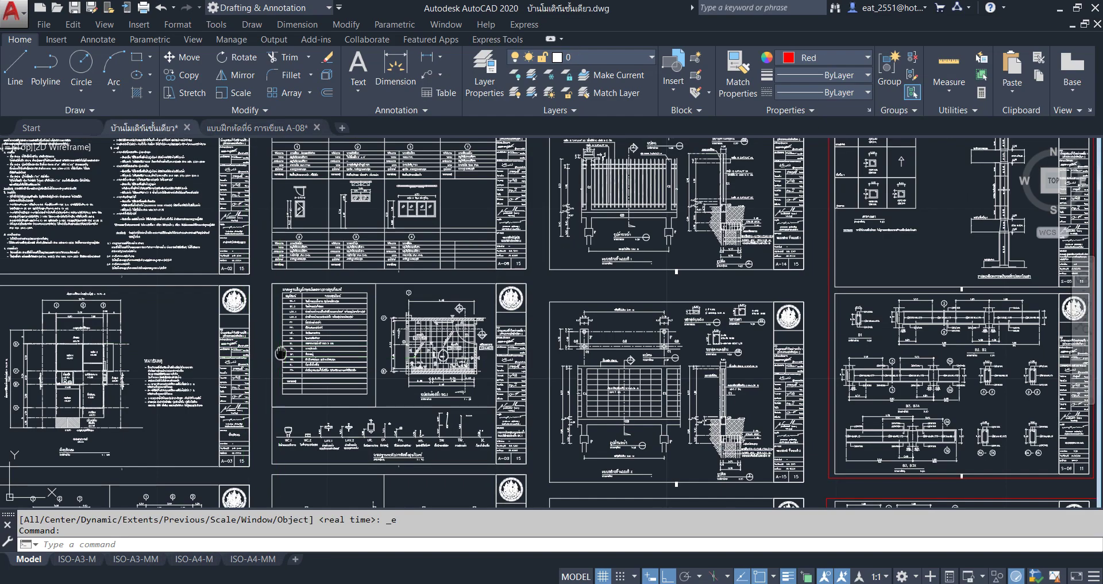
{"action": "left_click", "coordinate": [273, 193]}
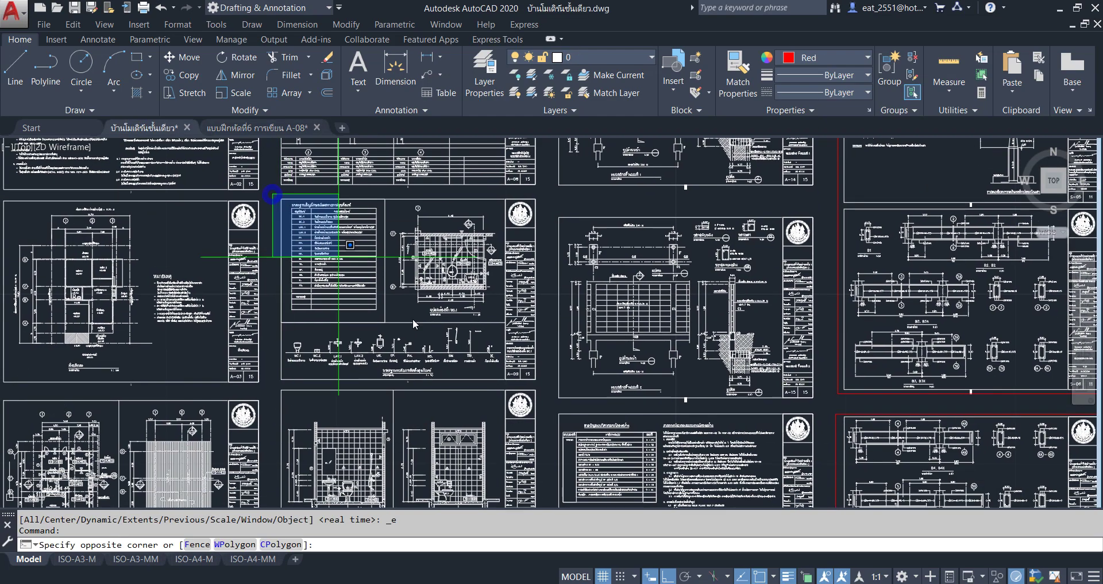
{"action": "left_click", "coordinate": [543, 385]}
{"action": "scroll", "coordinate": [396, 307], "scroll_direction": "up", "scroll_amount": 2}
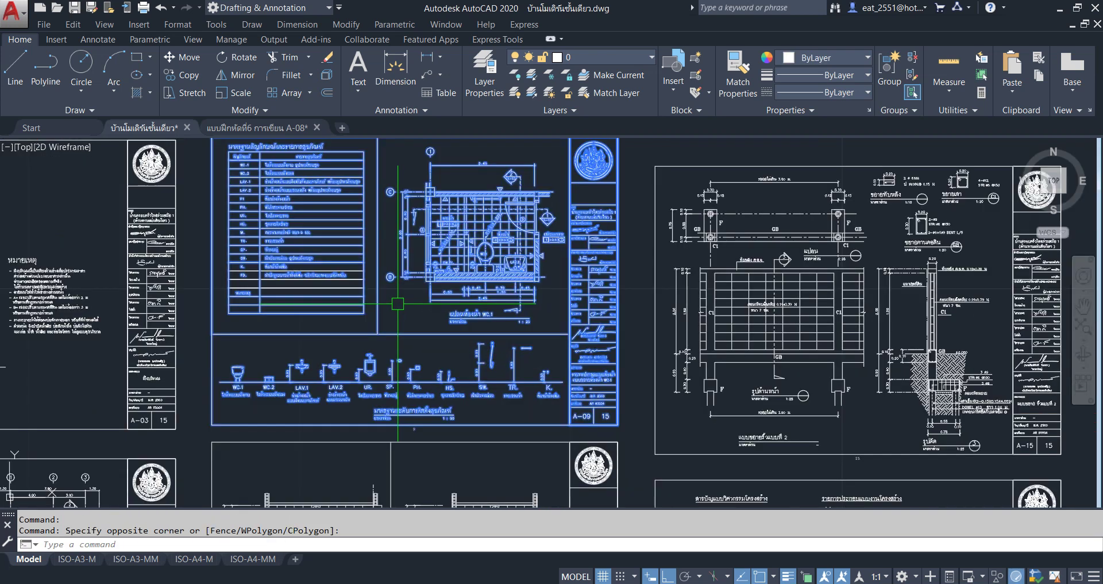
{"action": "key", "text": "Escape"}
{"action": "middle_click_drag", "start_coordinate": [428, 191], "coordinate": [426, 215]}
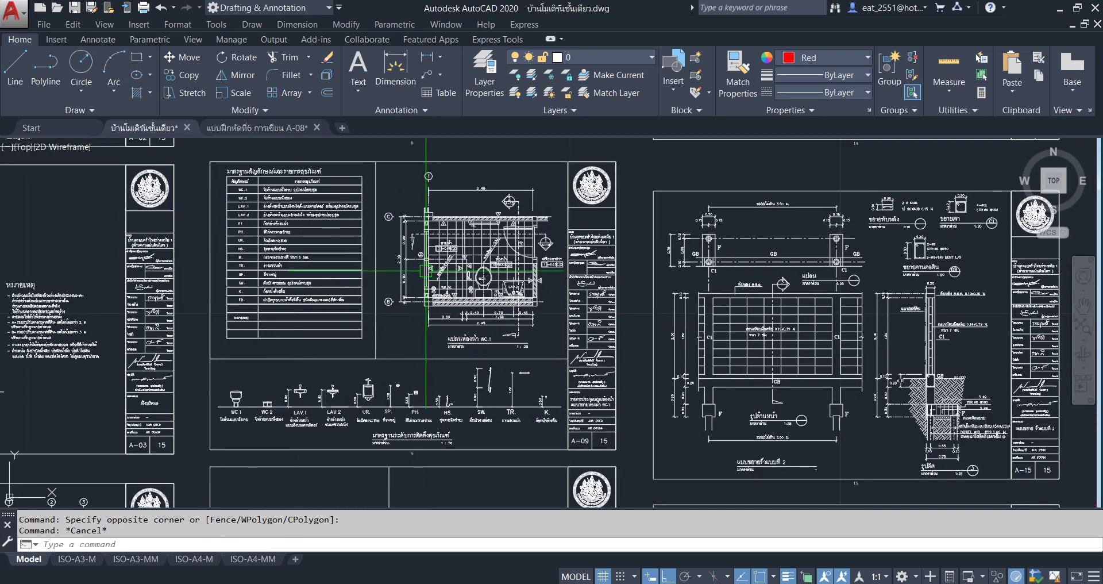
{"action": "scroll", "coordinate": [428, 214], "scroll_direction": "up", "scroll_amount": 2}
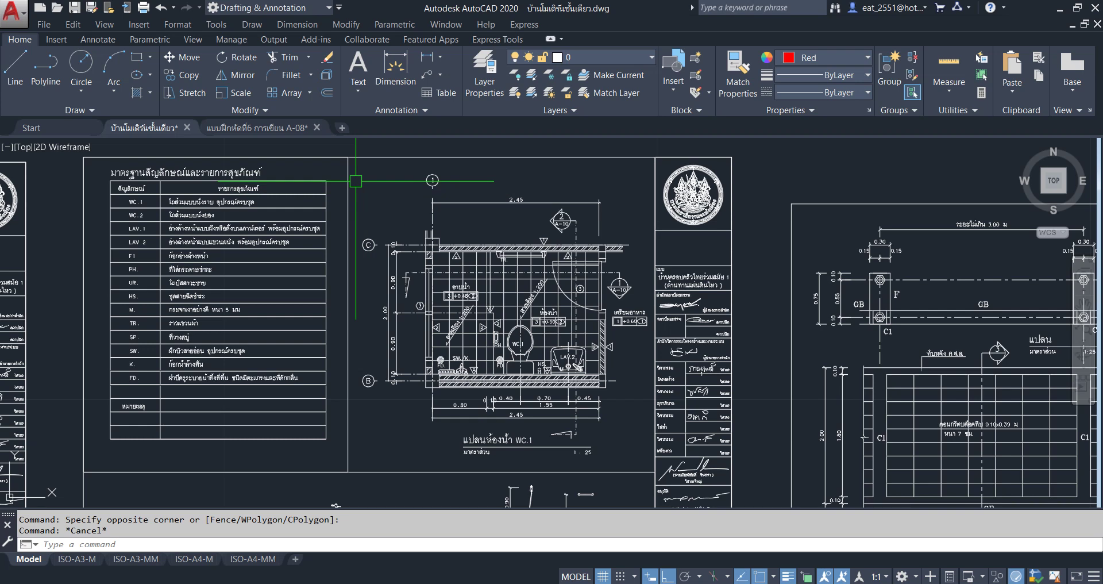
Back in the A-08 drawing, view the door/window sheet, then zoom out to the whole drawing
{"action": "left_click", "coordinate": [275, 131]}
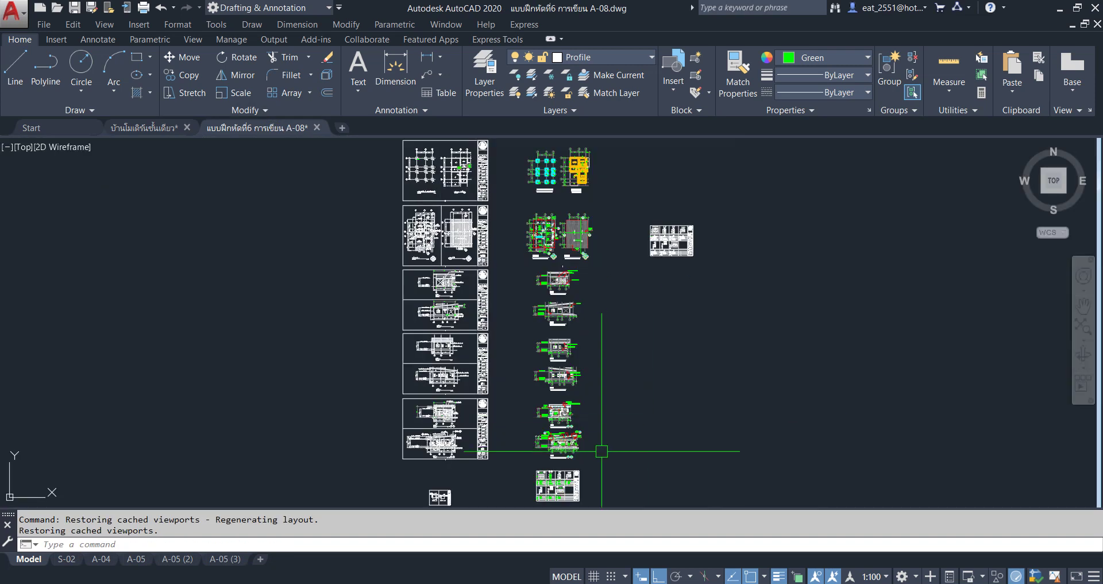
{"action": "mouse_move", "coordinate": [603, 450]}
{"action": "middle_mouse_down"}
{"action": "mouse_move", "coordinate": [598, 370]}
{"action": "mouse_move", "coordinate": [566, 322]}
{"action": "middle_mouse_up"}
{"action": "scroll", "coordinate": [573, 379], "scroll_direction": "up", "scroll_amount": 8}
{"action": "scroll", "coordinate": [573, 379], "scroll_direction": "up", "scroll_amount": 3}
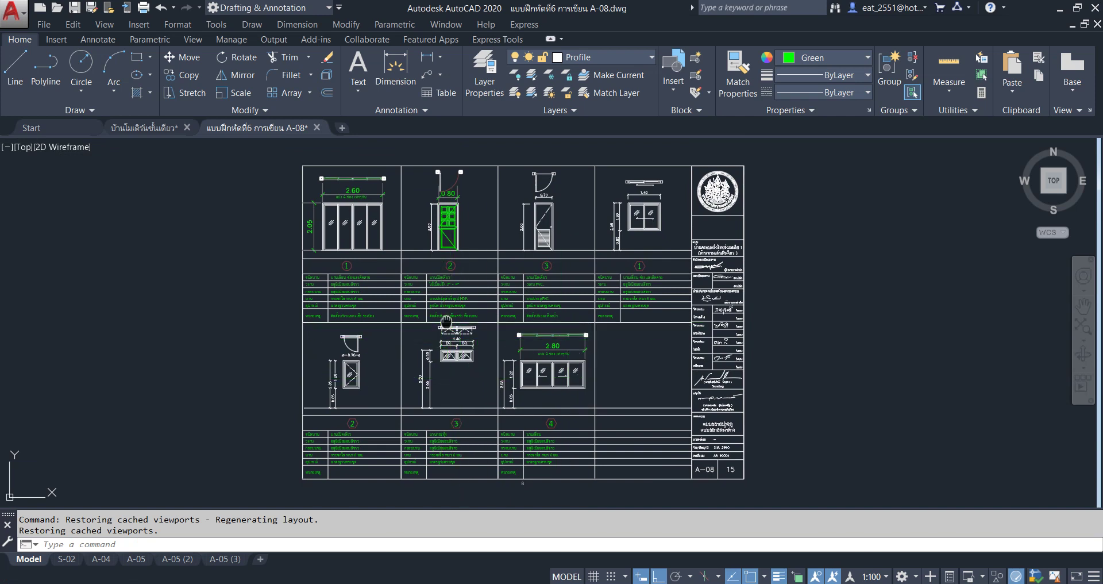
{"action": "middle_click_drag", "start_coordinate": [447, 322], "coordinate": [447, 318]}
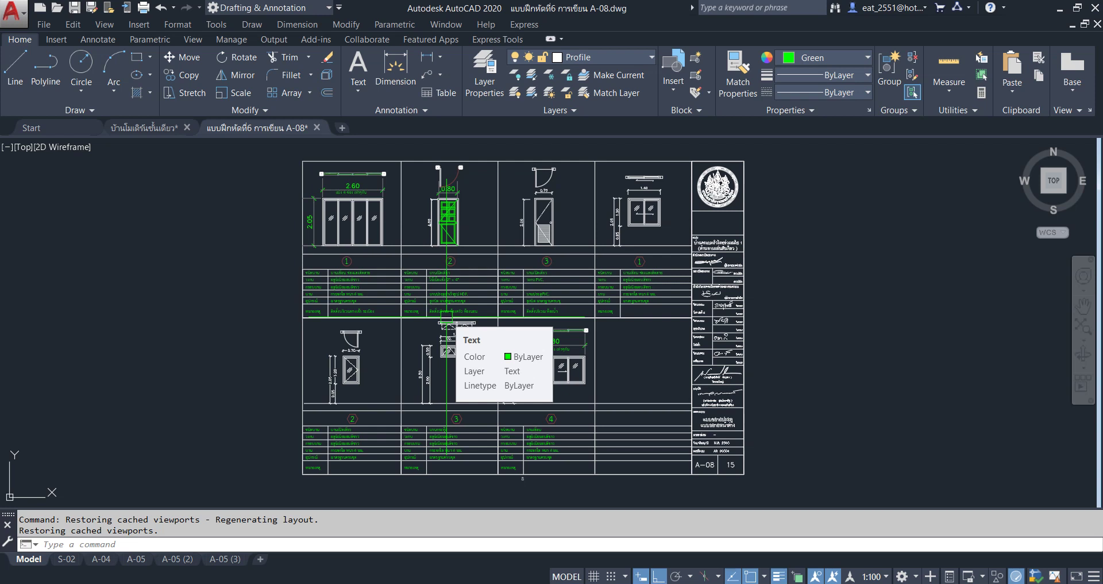
{"action": "left_click", "coordinate": [287, 150]}
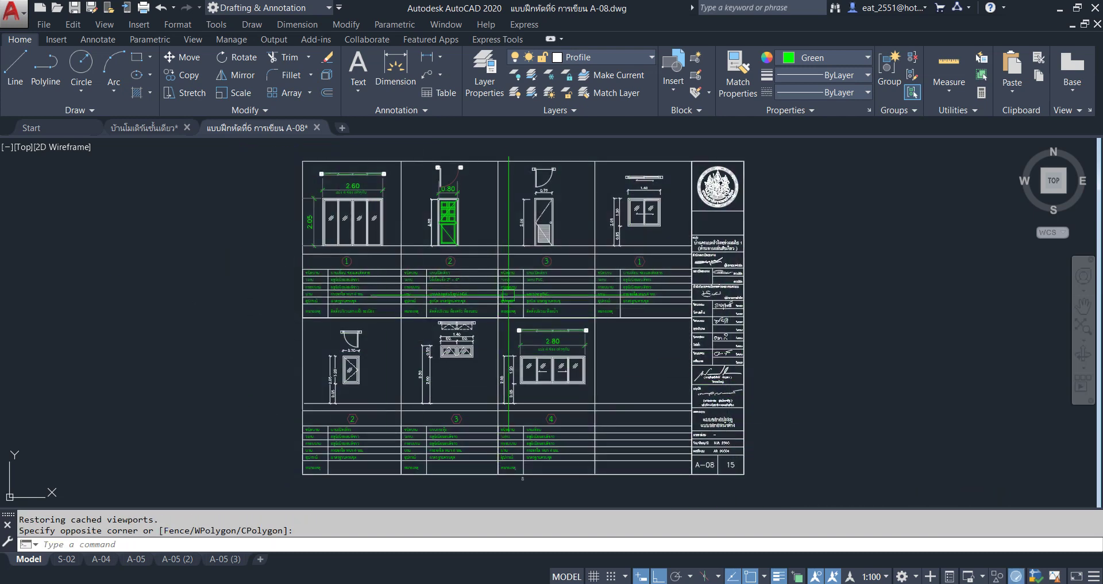
{"action": "middle_click", "coordinate": [572, 456]}
{"action": "middle_click", "coordinate": [572, 456]}
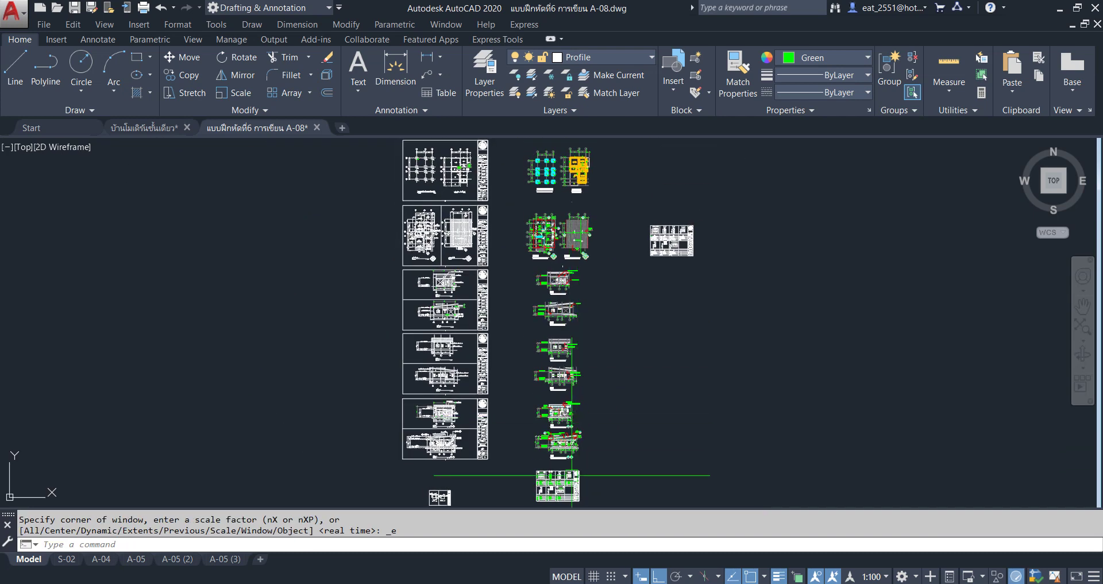
{"action": "middle_click_drag", "start_coordinate": [570, 490], "coordinate": [569, 478]}
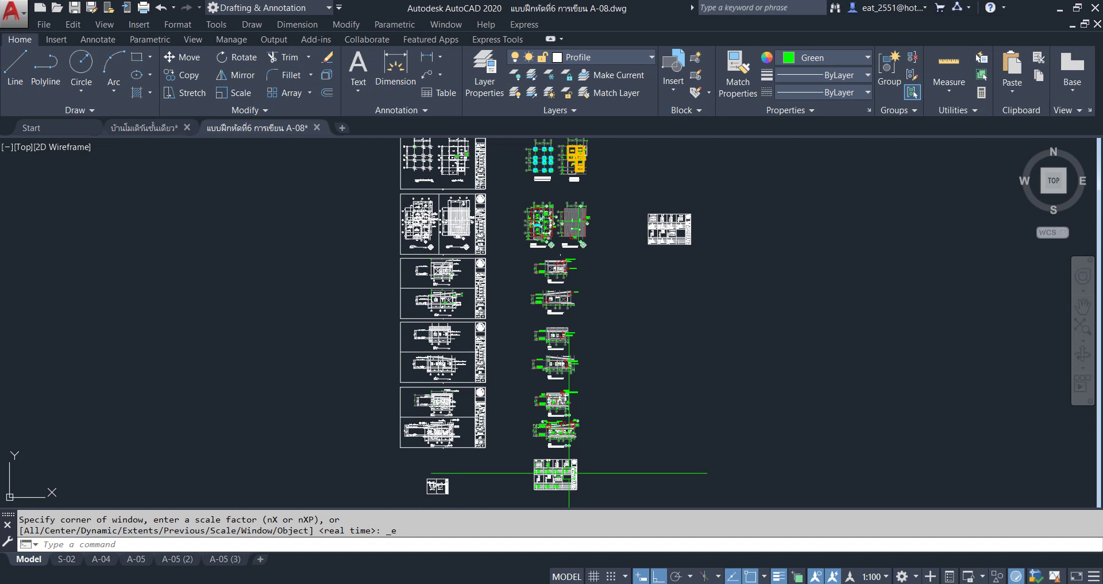
{"action": "mouse_move", "coordinate": [571, 477]}
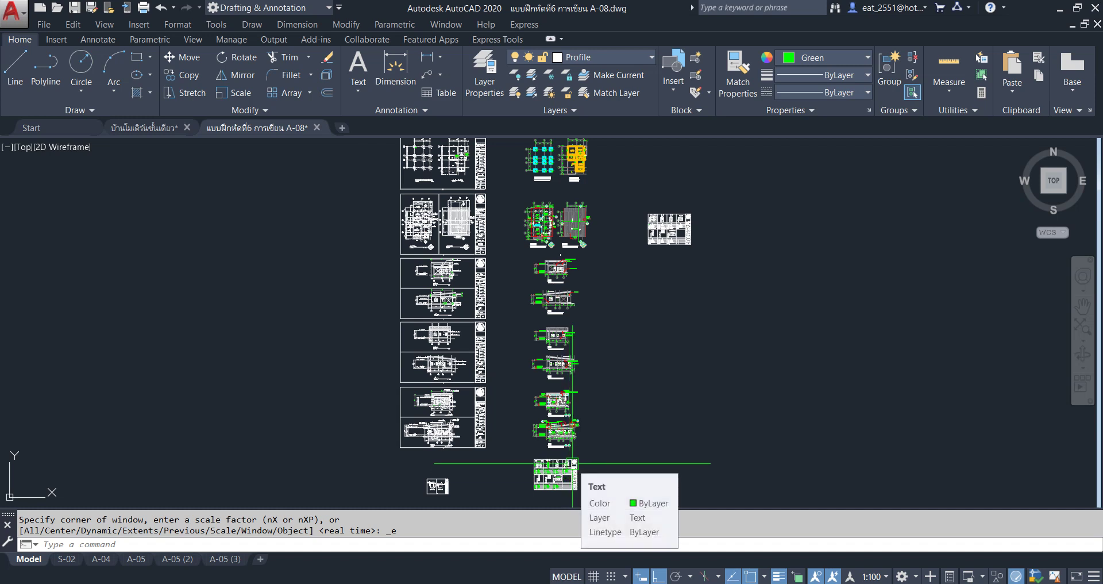
{"action": "middle_click_drag", "start_coordinate": [573, 463], "coordinate": [577, 406]}
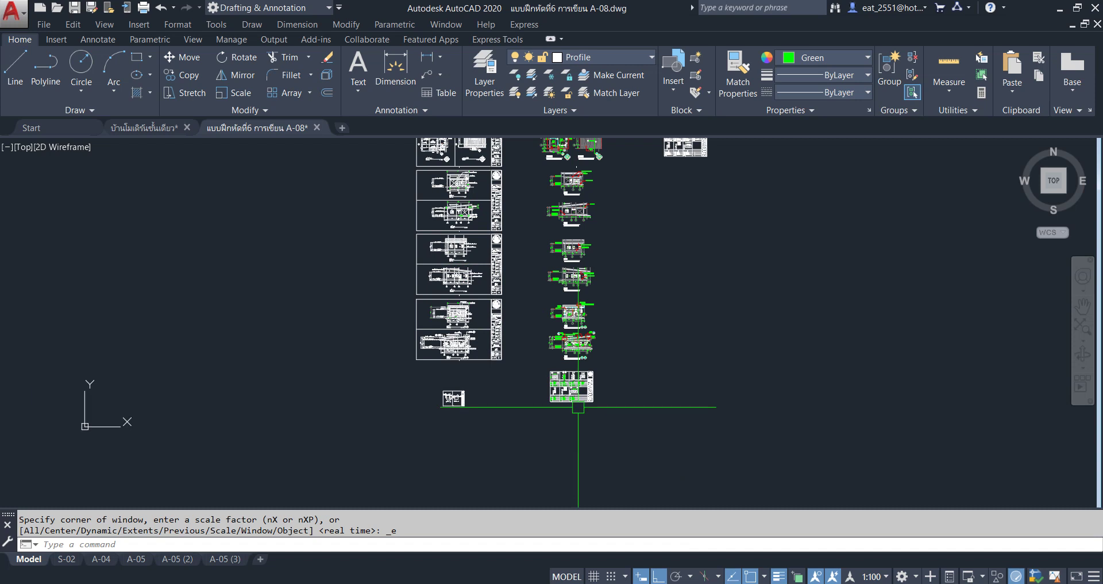
Look at the house drawing again, then browse A-08's S-02 and A-04 layout sheets
{"action": "left_click", "coordinate": [165, 127]}
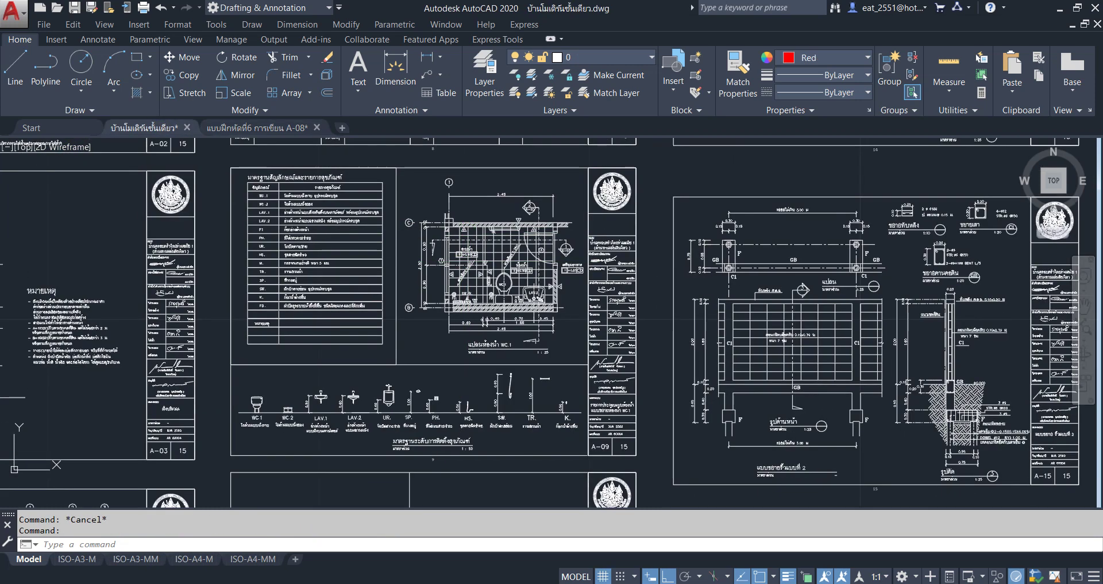
{"action": "left_click", "coordinate": [278, 128]}
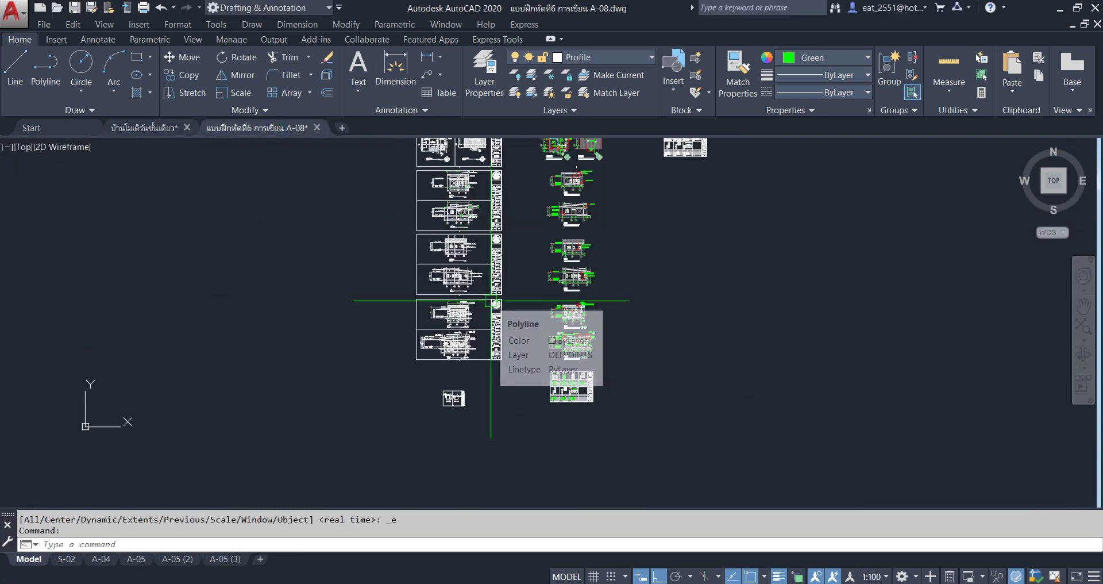
{"action": "scroll", "coordinate": [570, 401], "scroll_direction": "up", "scroll_amount": 4}
{"action": "scroll", "coordinate": [570, 401], "scroll_direction": "up", "scroll_amount": 2}
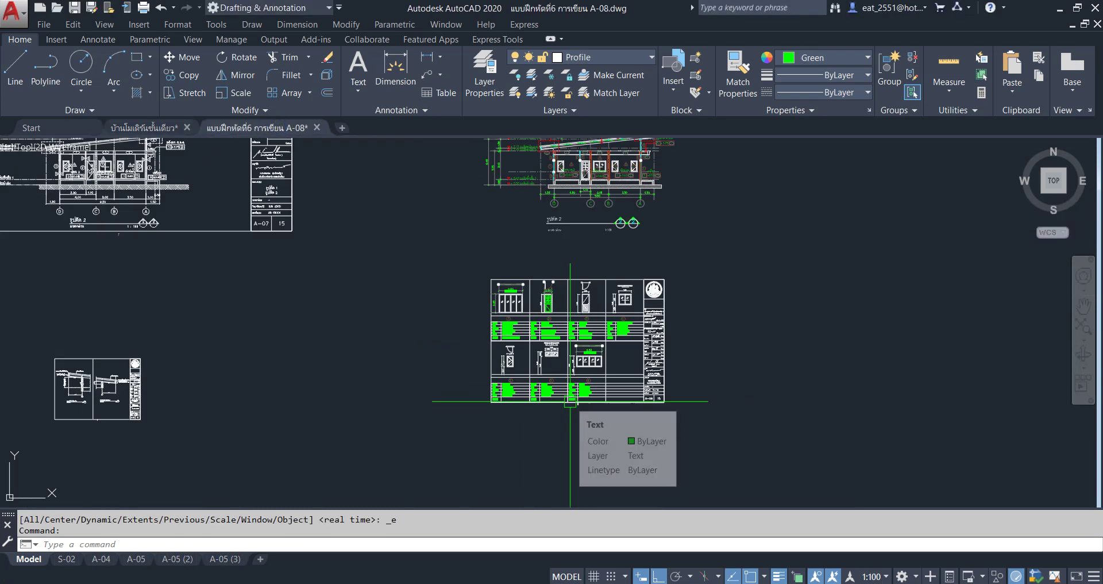
{"action": "left_click", "coordinate": [66, 559]}
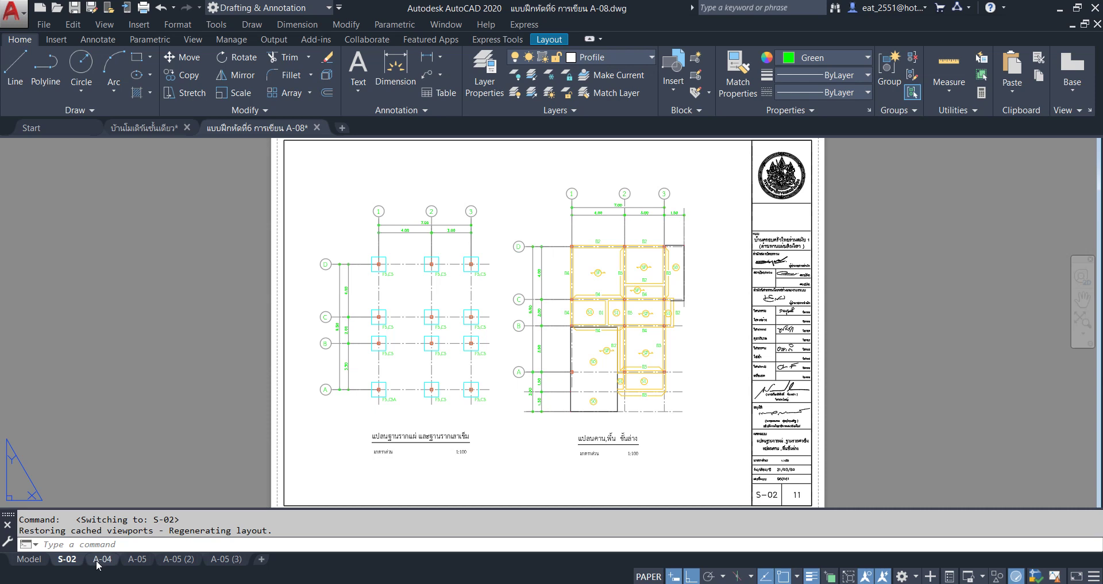
{"action": "mouse_move", "coordinate": [101, 558]}
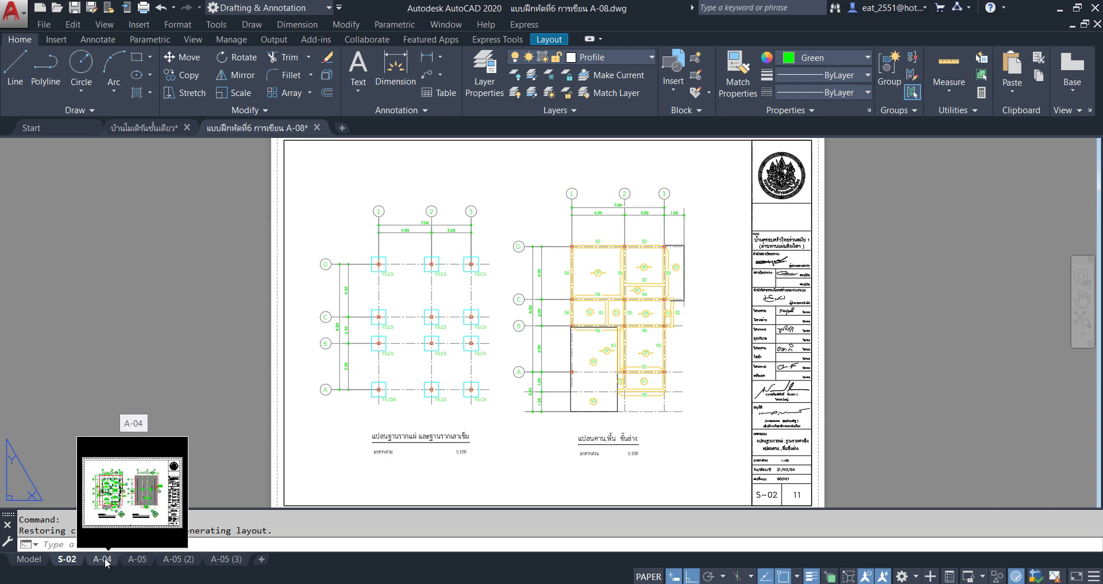
{"action": "left_click", "coordinate": [103, 559]}
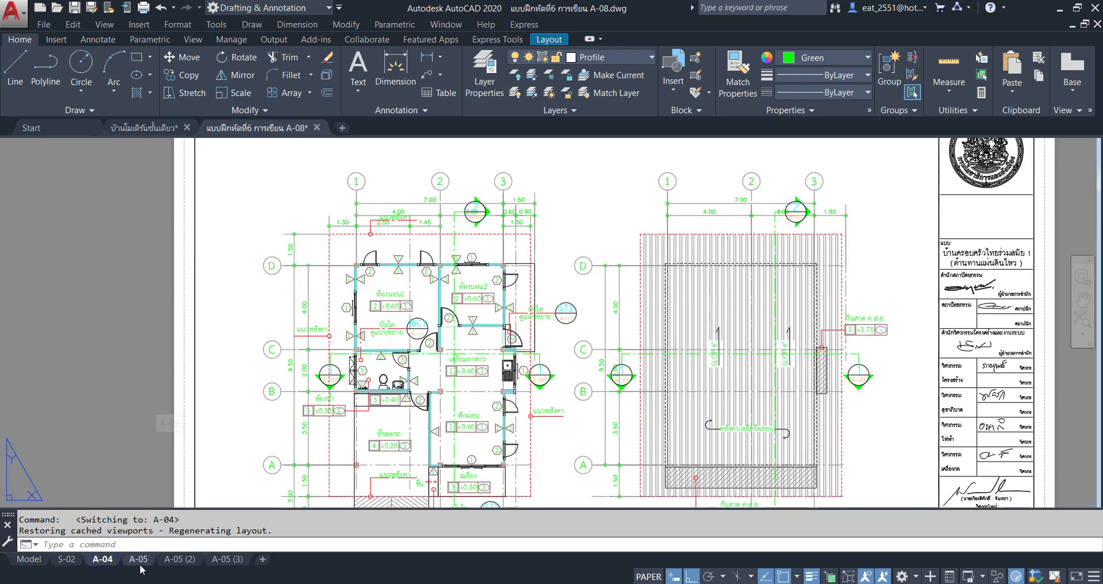
{"action": "left_click", "coordinate": [67, 561]}
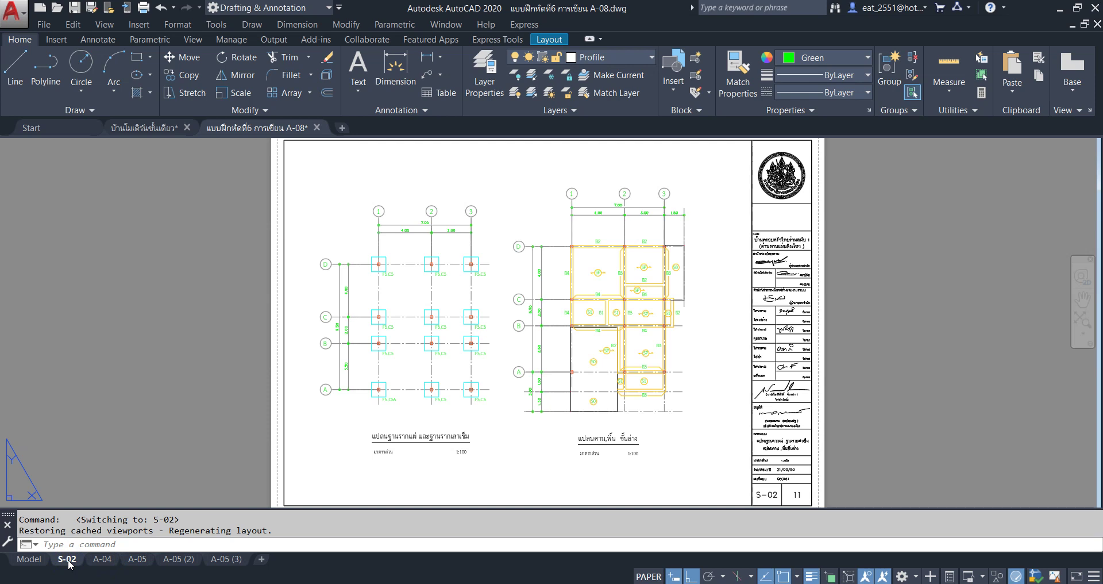
{"action": "left_click", "coordinate": [102, 560]}
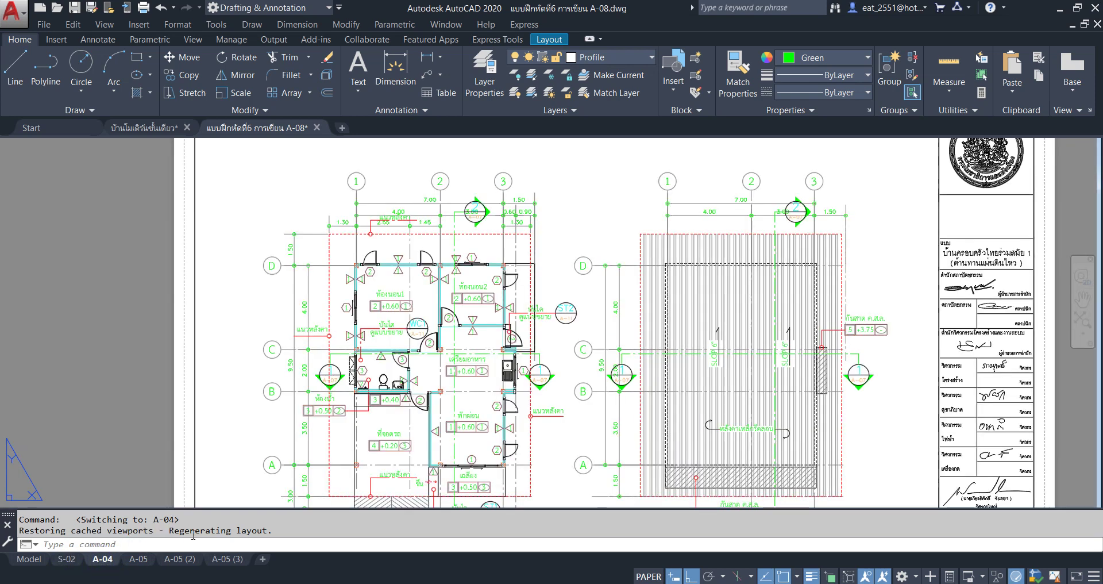
{"action": "middle_click_drag", "start_coordinate": [660, 389], "coordinate": [576, 299]}
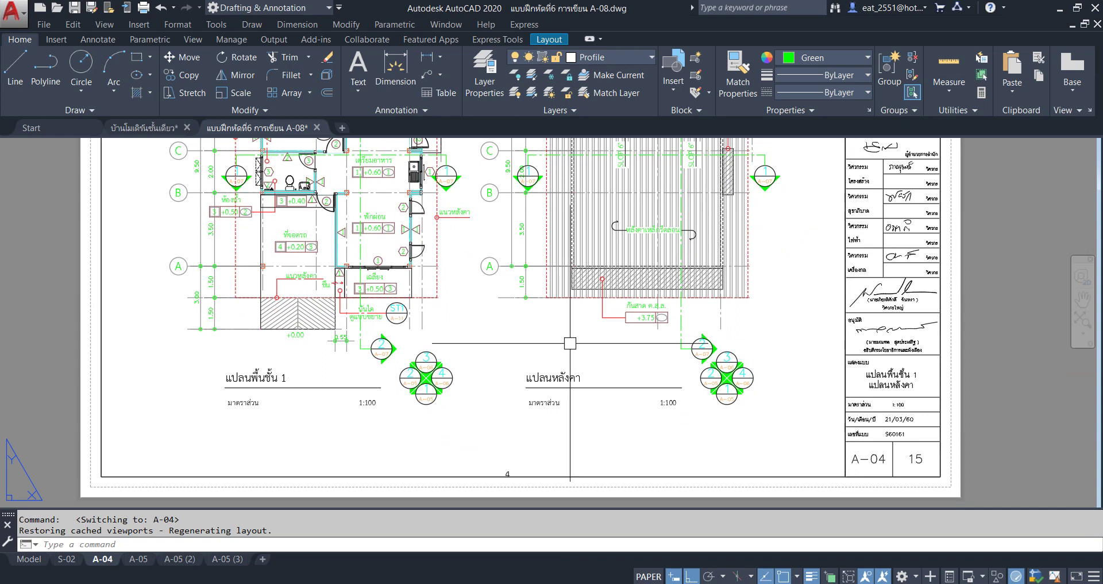
Browse the A-05, A-05 (2) and A-05 (3) layouts, then return to model space
{"action": "left_click", "coordinate": [138, 560]}
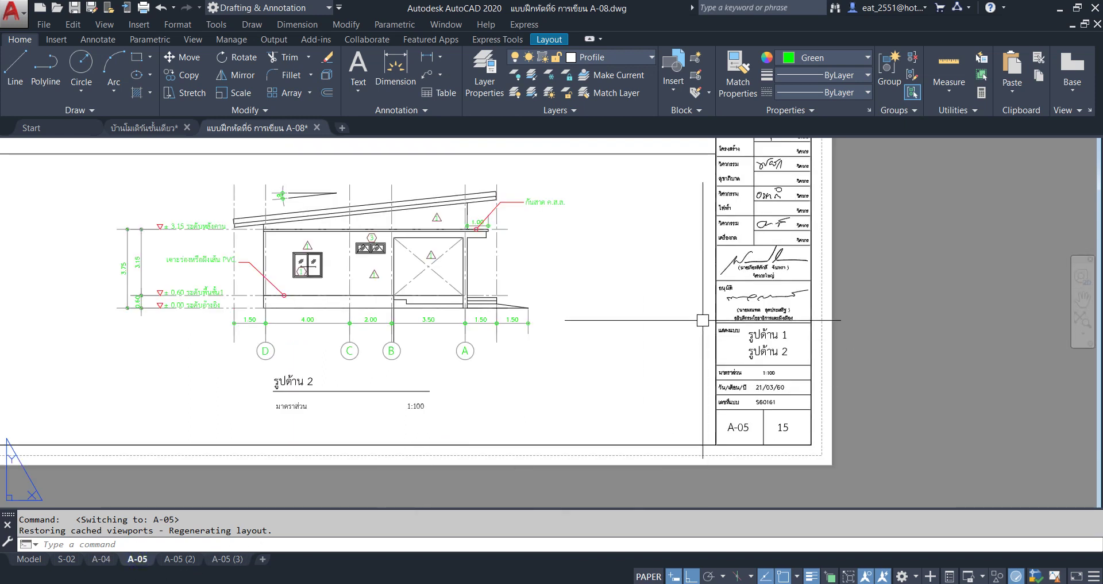
{"action": "left_click", "coordinate": [188, 561]}
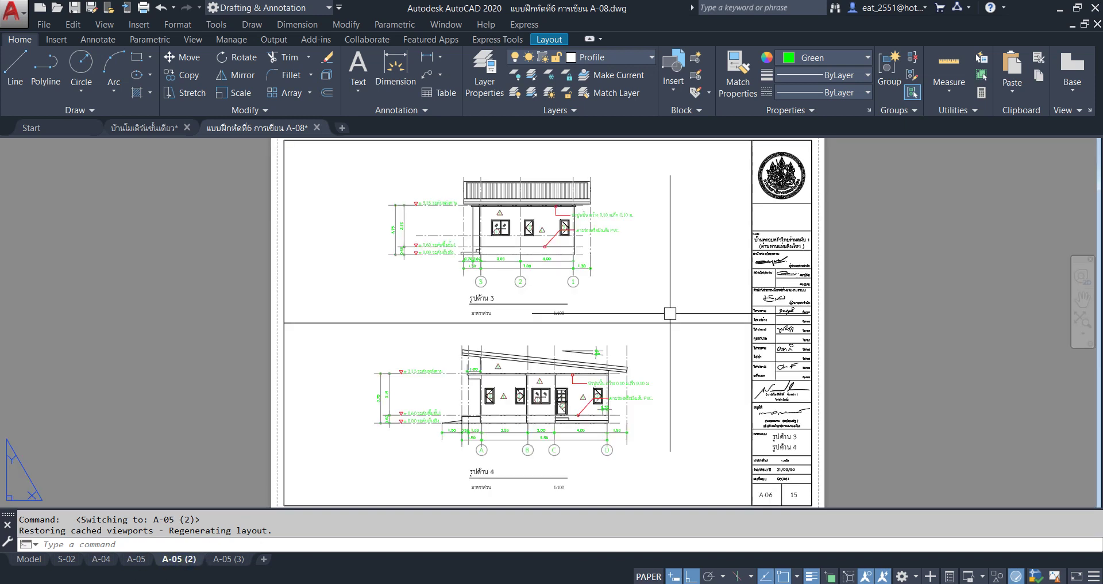
{"action": "middle_click_drag", "start_coordinate": [589, 350], "coordinate": [603, 328]}
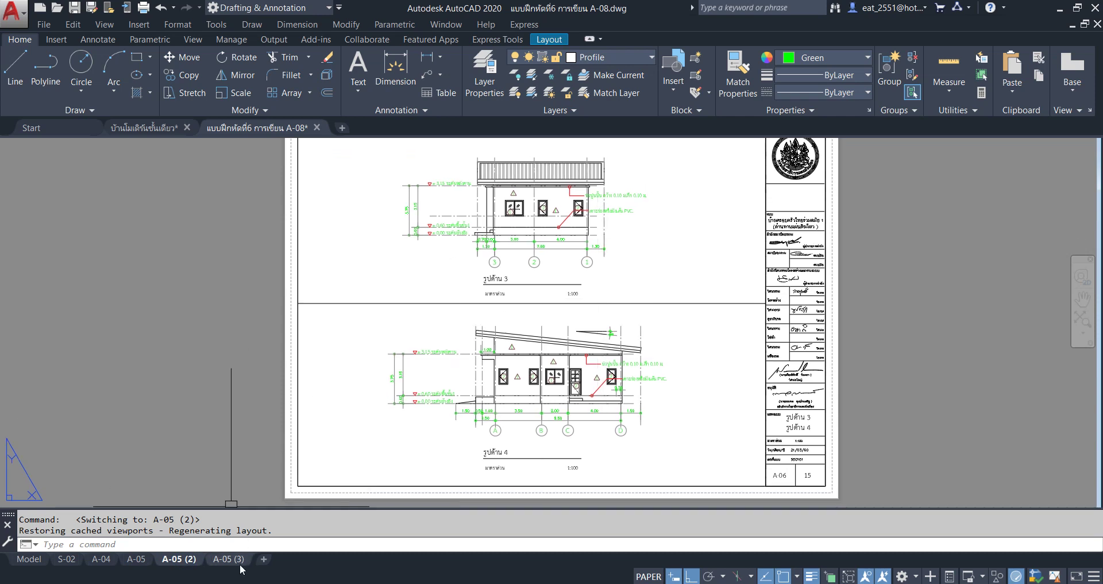
{"action": "left_click", "coordinate": [237, 561]}
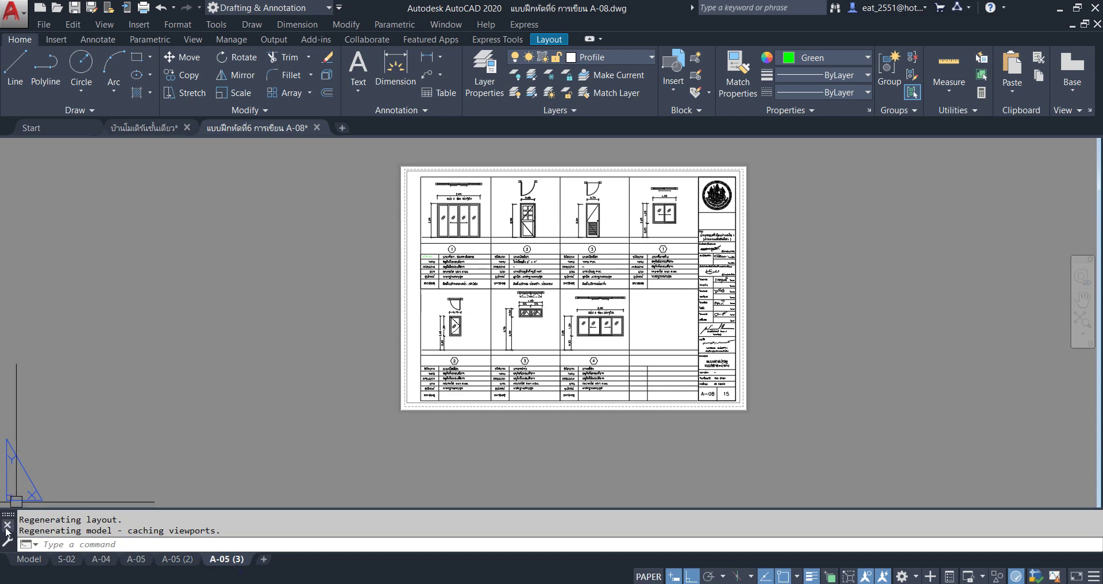
{"action": "left_click", "coordinate": [29, 559]}
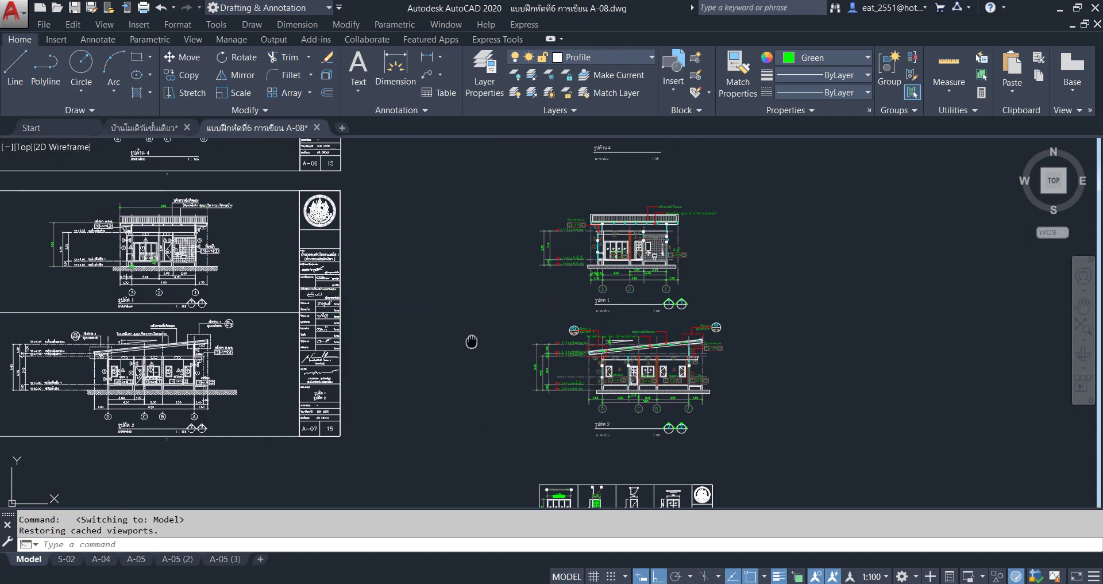
Frame the A-04 floor and roof plans and the S-02 foundation plans in model space
{"action": "scroll", "coordinate": [450, 290], "scroll_direction": "up", "scroll_amount": 2}
{"action": "scroll", "coordinate": [457, 386], "scroll_direction": "down", "scroll_amount": 3}
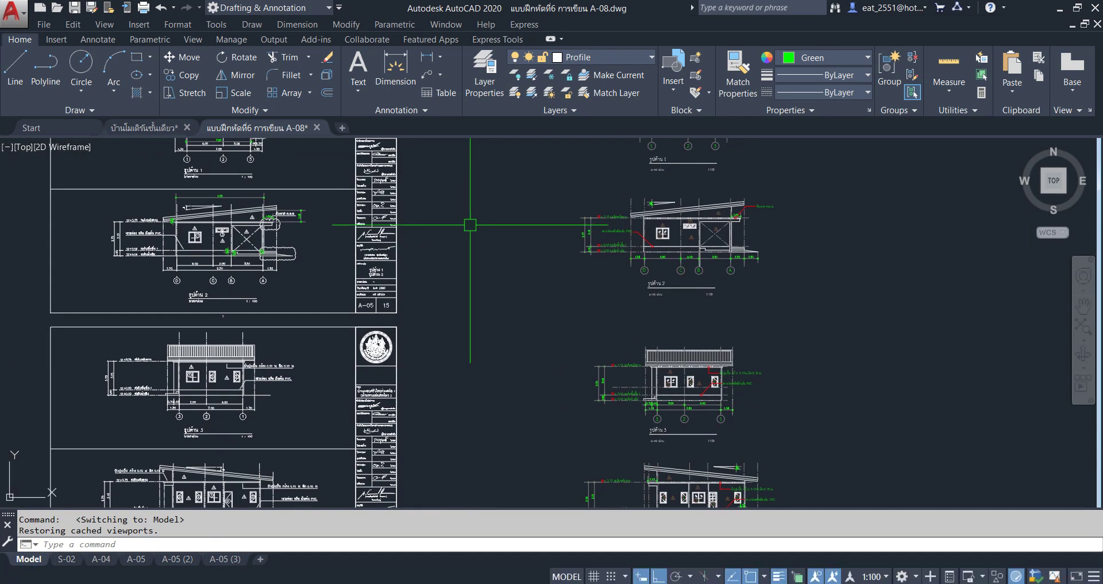
{"action": "scroll", "coordinate": [467, 238], "scroll_direction": "up", "scroll_amount": 3}
{"action": "middle_click_drag", "start_coordinate": [402, 150], "coordinate": [404, 489]}
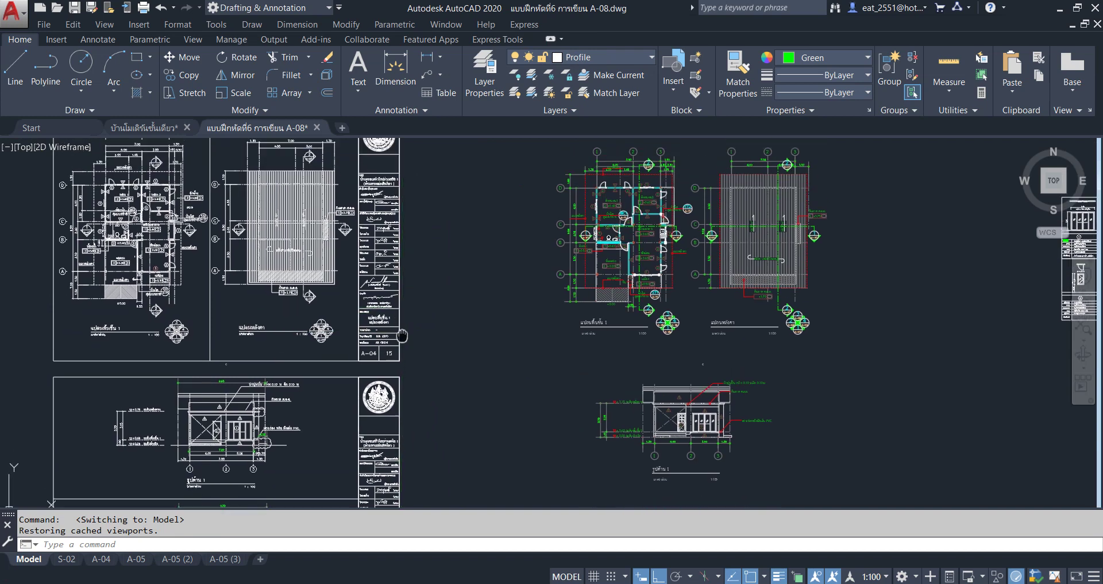
{"action": "middle_click_drag", "start_coordinate": [427, 271], "coordinate": [468, 345]}
{"action": "scroll", "coordinate": [474, 348], "scroll_direction": "down", "scroll_amount": 2}
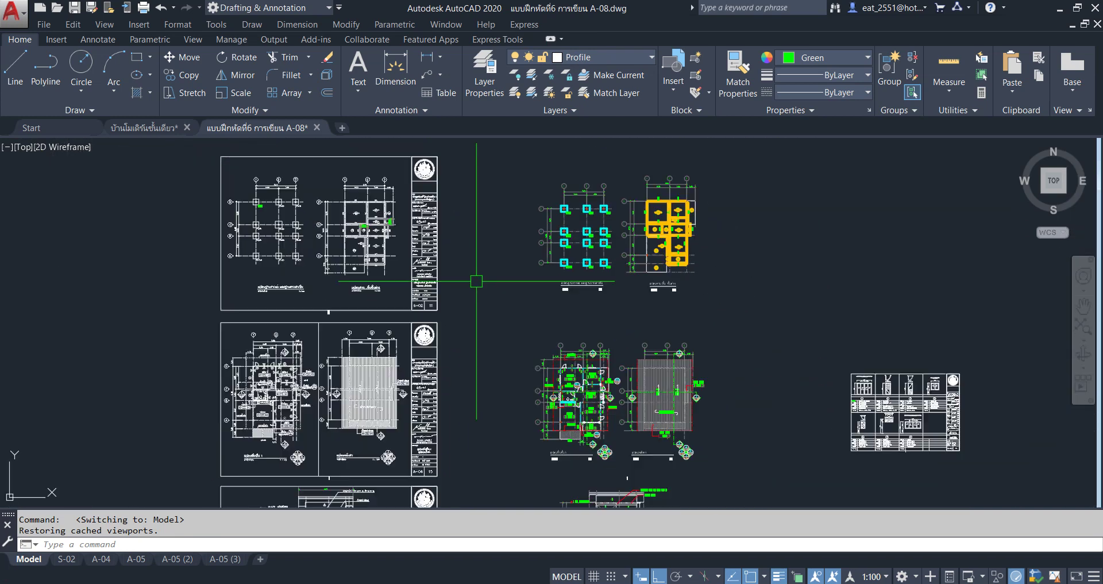
{"action": "scroll", "coordinate": [460, 368], "scroll_direction": "up", "scroll_amount": 5}
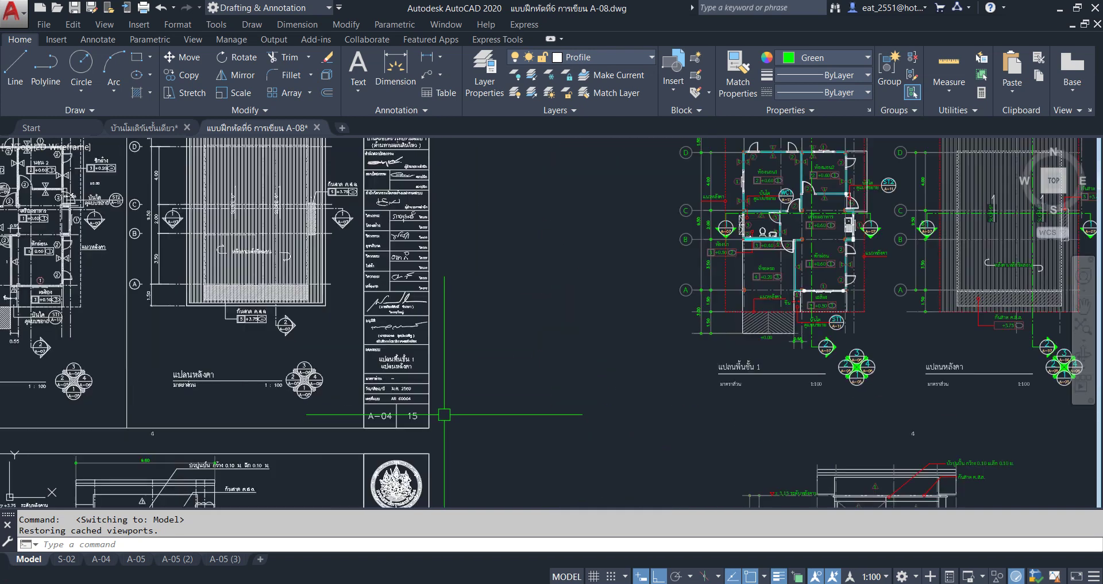
{"action": "scroll", "coordinate": [604, 391], "scroll_direction": "down", "scroll_amount": 1}
{"action": "mouse_move", "coordinate": [542, 414]}
{"action": "middle_mouse_down"}
{"action": "mouse_move", "coordinate": [505, 337]}
{"action": "mouse_move", "coordinate": [439, 254]}
{"action": "mouse_move", "coordinate": [447, 300]}
{"action": "mouse_move", "coordinate": [460, 291]}
{"action": "mouse_move", "coordinate": [466, 187]}
{"action": "middle_mouse_up"}
{"action": "scroll", "coordinate": [451, 255], "scroll_direction": "down", "scroll_amount": 1}
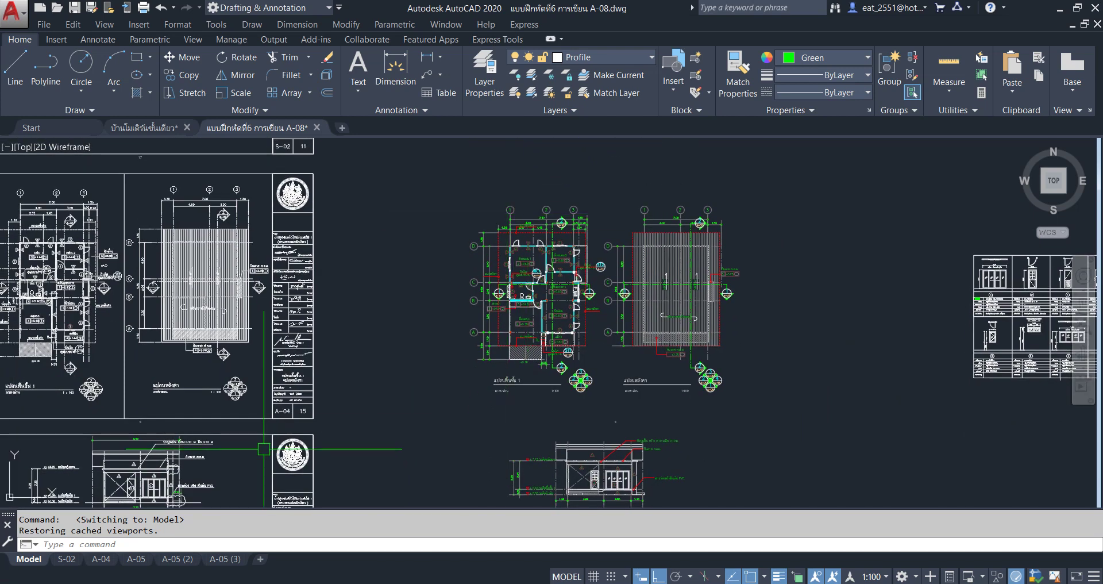
{"action": "scroll", "coordinate": [274, 435], "scroll_direction": "up", "scroll_amount": 4}
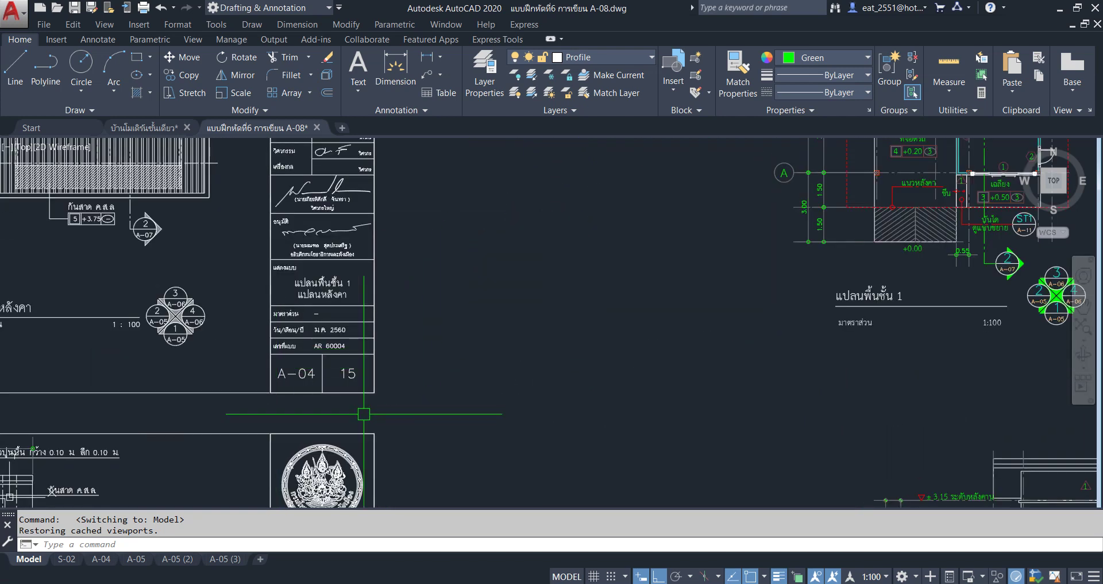
{"action": "scroll", "coordinate": [130, 155], "scroll_direction": "down", "scroll_amount": 4}
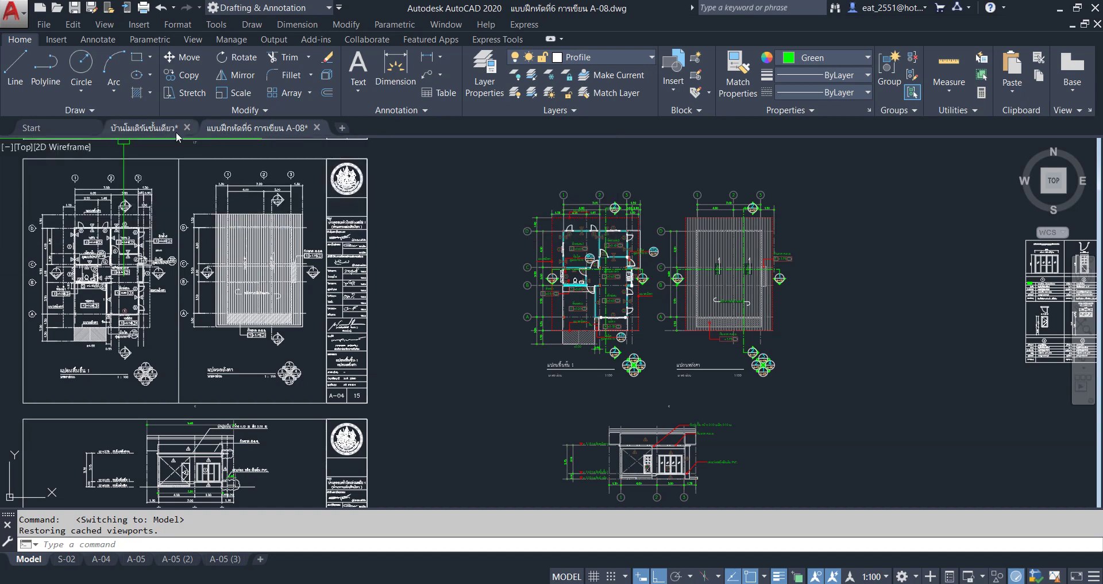
{"action": "left_click", "coordinate": [153, 133]}
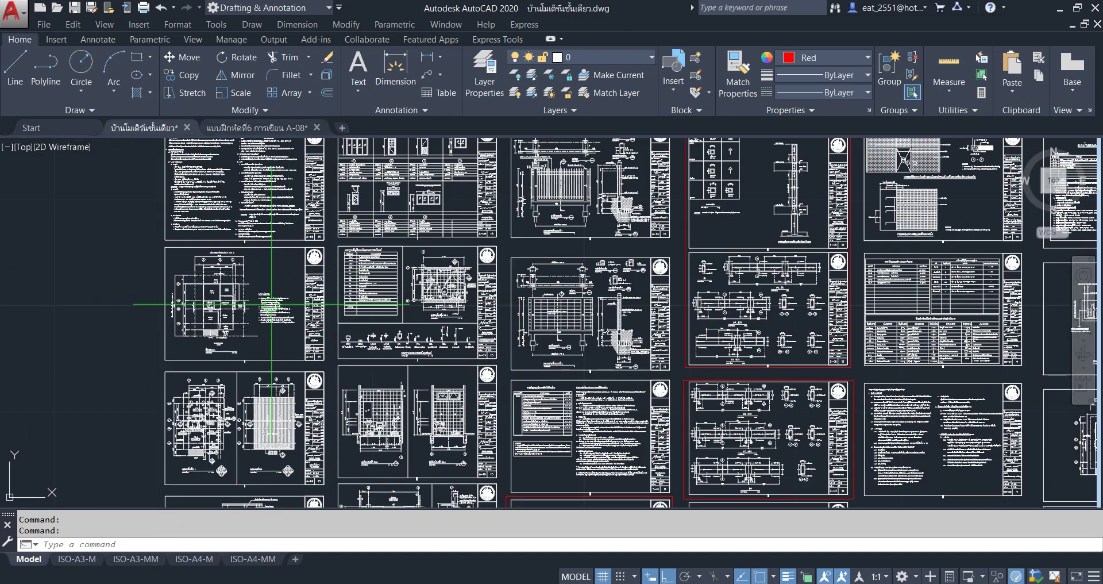
Browse the house drawing's A-01, A-02, A-06, A-07 and A-08 sheets and its ISO-A3-M layout
{"action": "scroll", "coordinate": [338, 323], "scroll_direction": "up", "scroll_amount": 3}
{"action": "scroll", "coordinate": [508, 345], "scroll_direction": "up", "scroll_amount": 3}
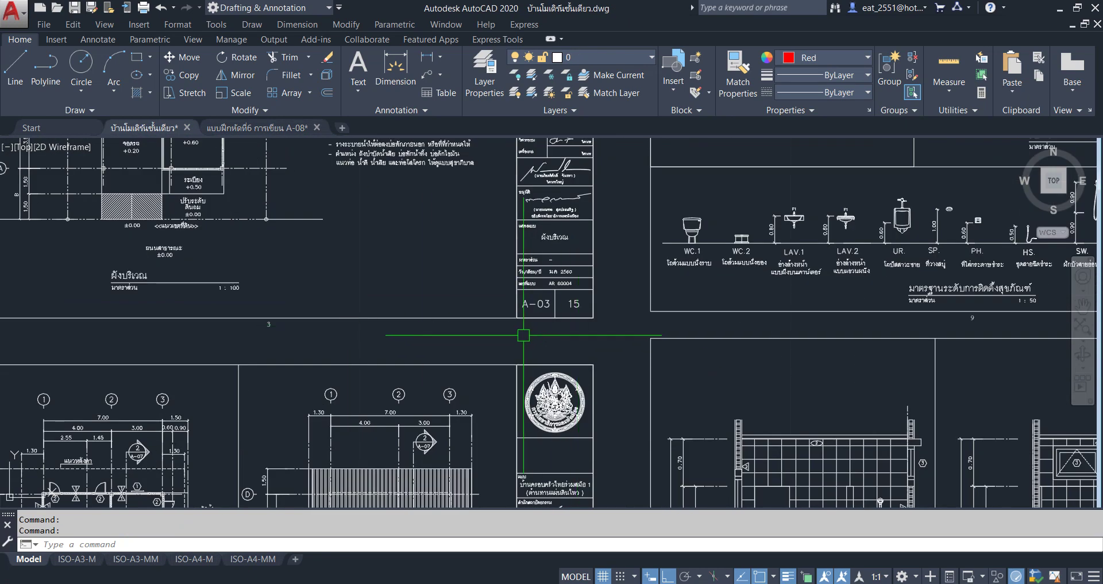
{"action": "scroll", "coordinate": [460, 362], "scroll_direction": "down", "scroll_amount": 2}
{"action": "scroll", "coordinate": [485, 316], "scroll_direction": "down", "scroll_amount": 1}
{"action": "scroll", "coordinate": [517, 319], "scroll_direction": "up", "scroll_amount": 1}
{"action": "mouse_move", "coordinate": [534, 322]}
{"action": "middle_mouse_down"}
{"action": "mouse_move", "coordinate": [507, 356]}
{"action": "mouse_move", "coordinate": [499, 466]}
{"action": "middle_mouse_up"}
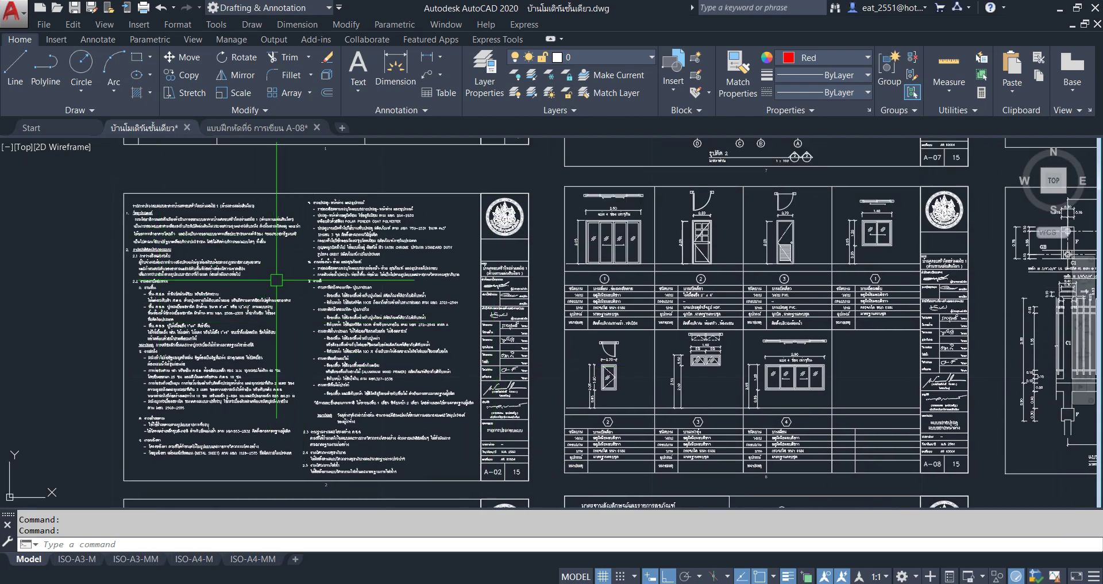
{"action": "middle_click_drag", "start_coordinate": [394, 166], "coordinate": [392, 425]}
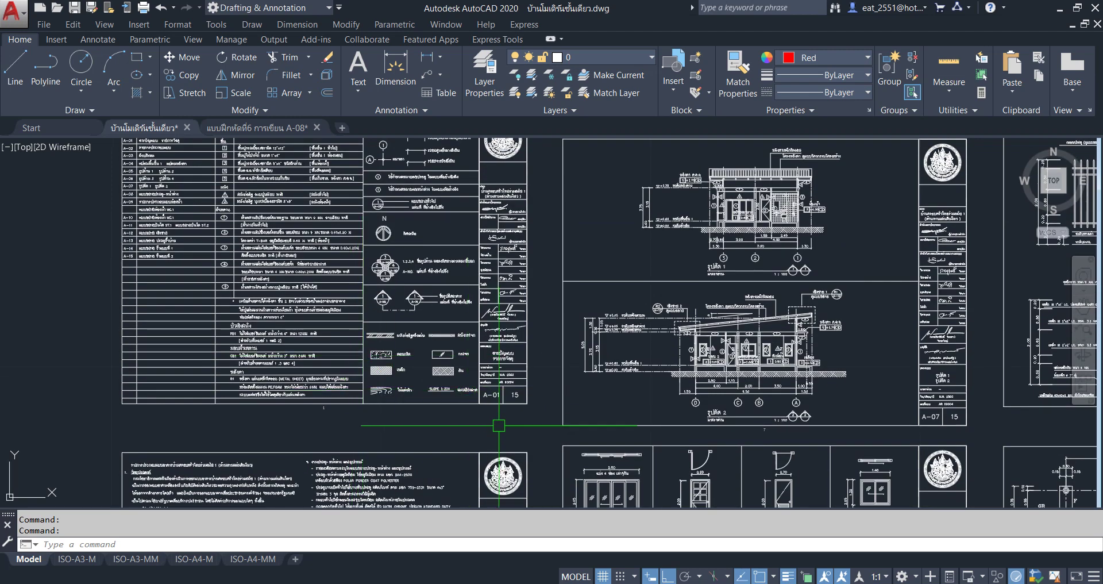
{"action": "mouse_move", "coordinate": [469, 247]}
{"action": "middle_mouse_down"}
{"action": "mouse_move", "coordinate": [461, 360]}
{"action": "mouse_move", "coordinate": [423, 319]}
{"action": "middle_mouse_up"}
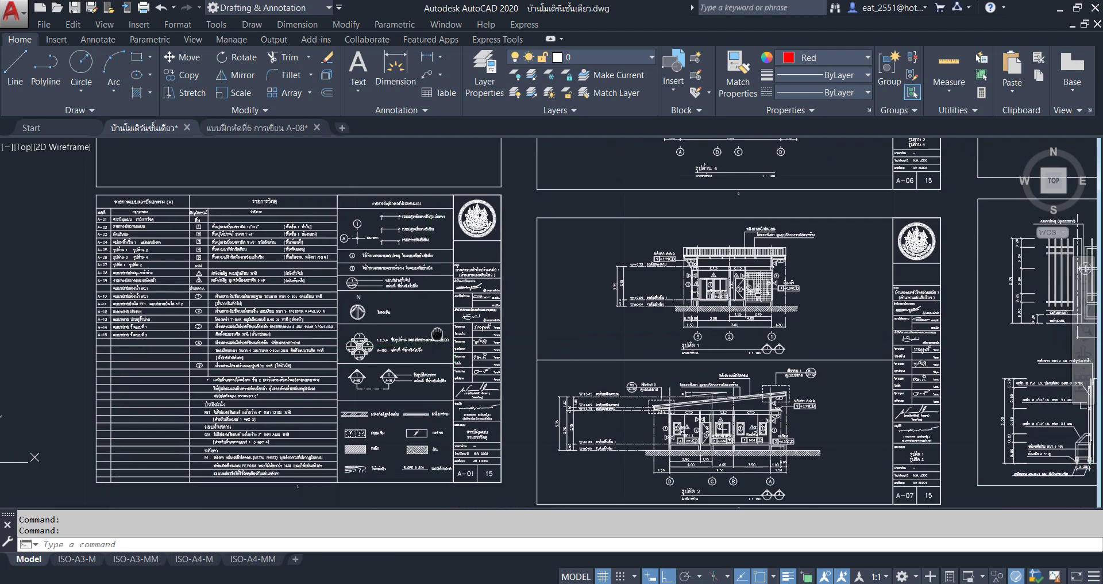
{"action": "scroll", "coordinate": [412, 287], "scroll_direction": "down", "scroll_amount": 6}
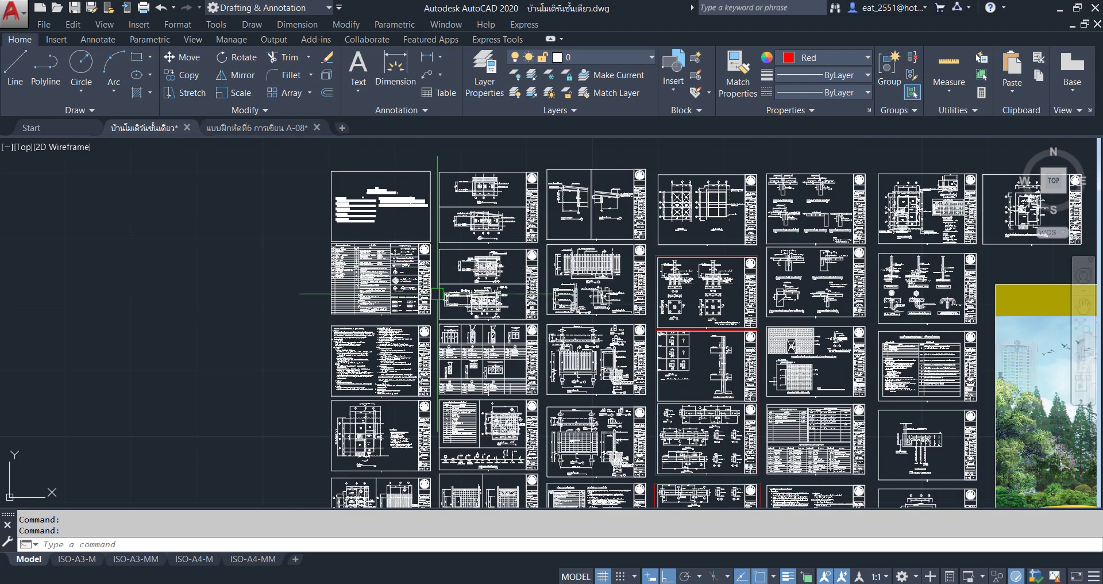
{"action": "left_click", "coordinate": [75, 560]}
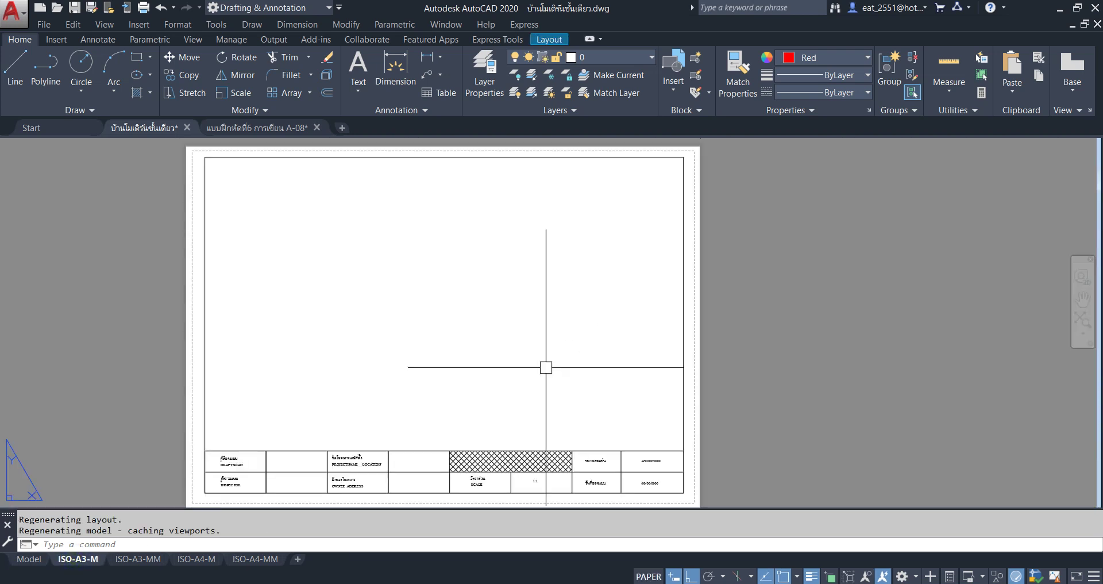
In the A-08 drawing, step through the S-02, A-04 and A-05 layouts to A-05 (2)
{"action": "left_click", "coordinate": [262, 127]}
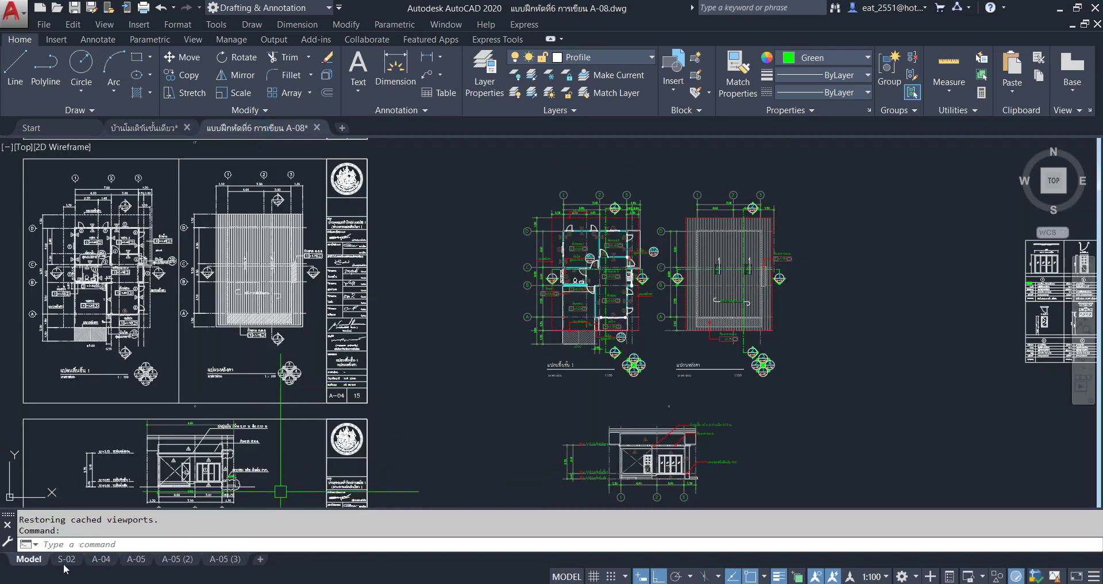
{"action": "left_click", "coordinate": [66, 559]}
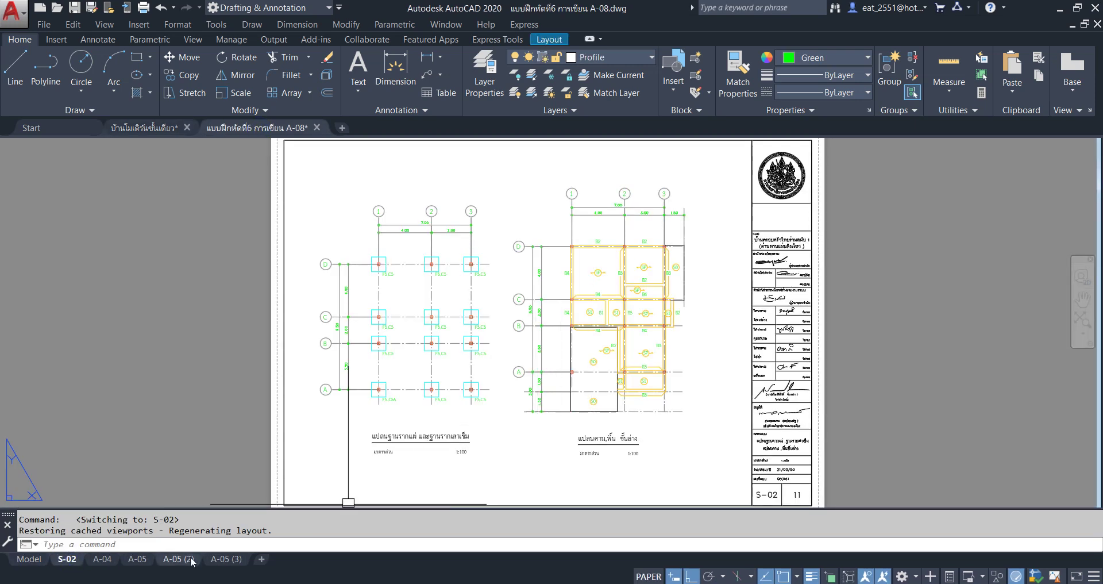
{"action": "left_click", "coordinate": [107, 560]}
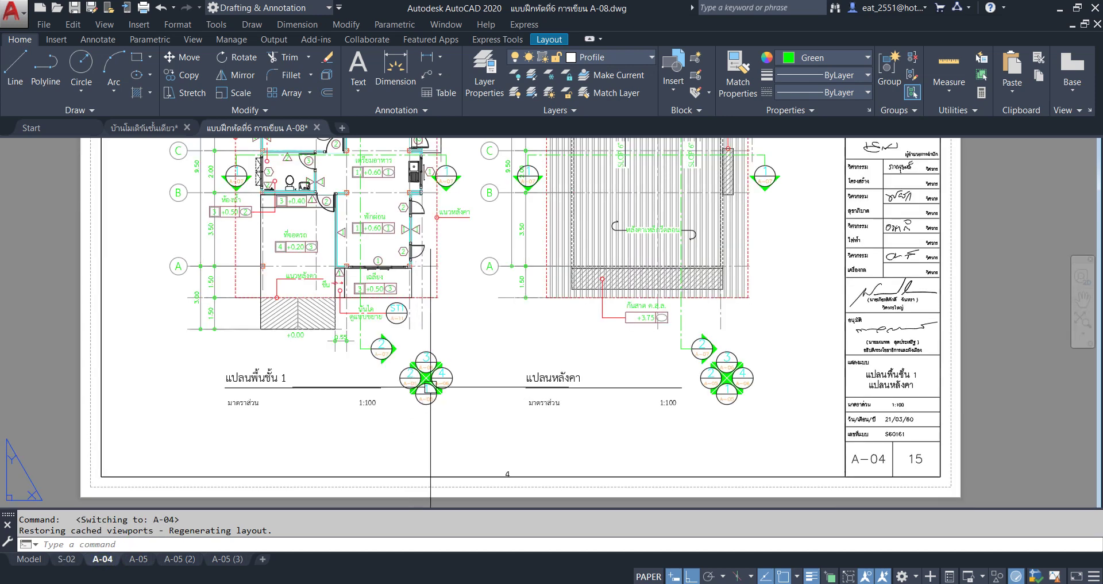
{"action": "left_click", "coordinate": [139, 559]}
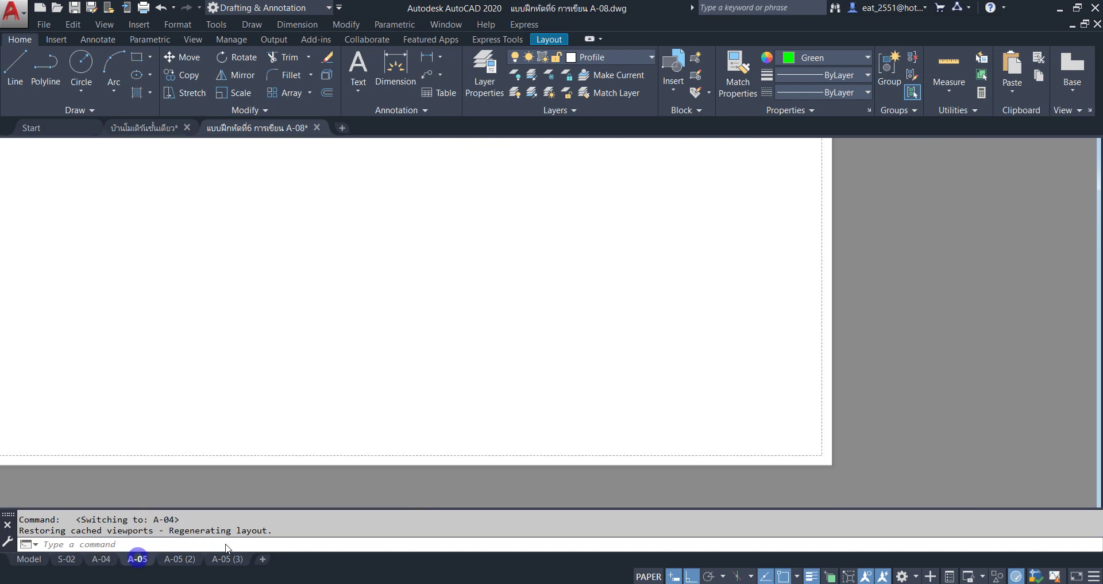
{"action": "middle_click", "coordinate": [555, 395]}
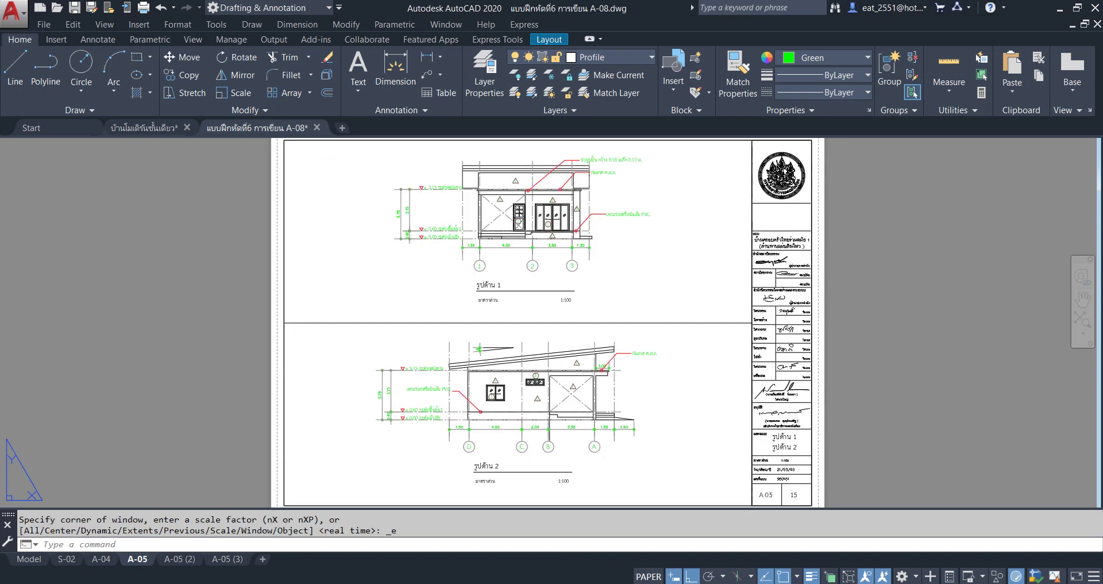
{"action": "left_click", "coordinate": [184, 563]}
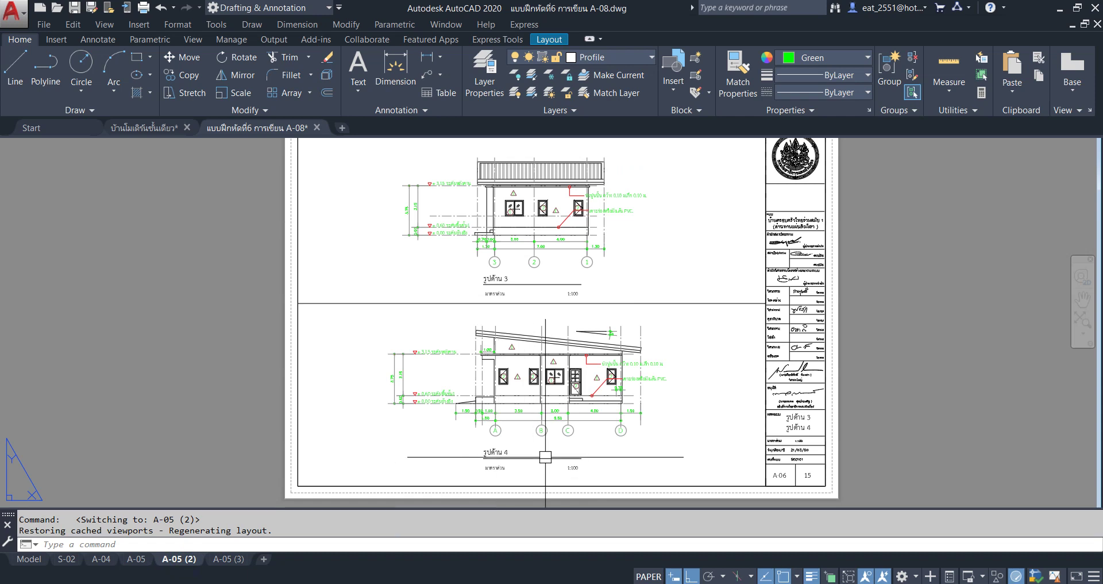
Rename the A-05 (2) elevations layout to A-06
{"action": "right_click", "coordinate": [178, 566]}
{"action": "left_click", "coordinate": [230, 372]}
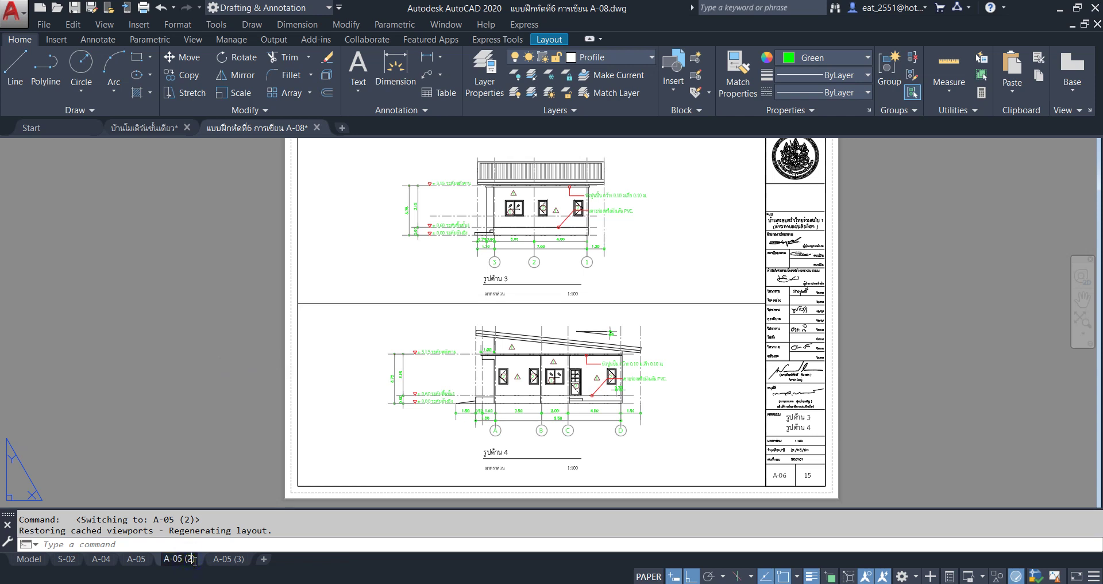
{"action": "type", "text": "A-06"}
{"action": "left_click", "coordinate": [222, 314]}
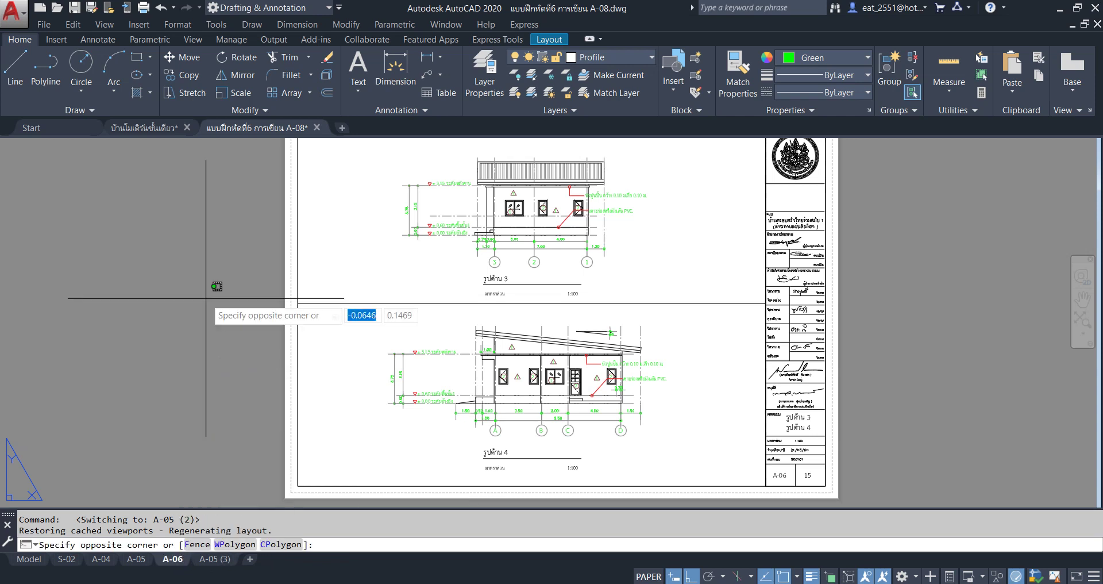
{"action": "left_click", "coordinate": [214, 560]}
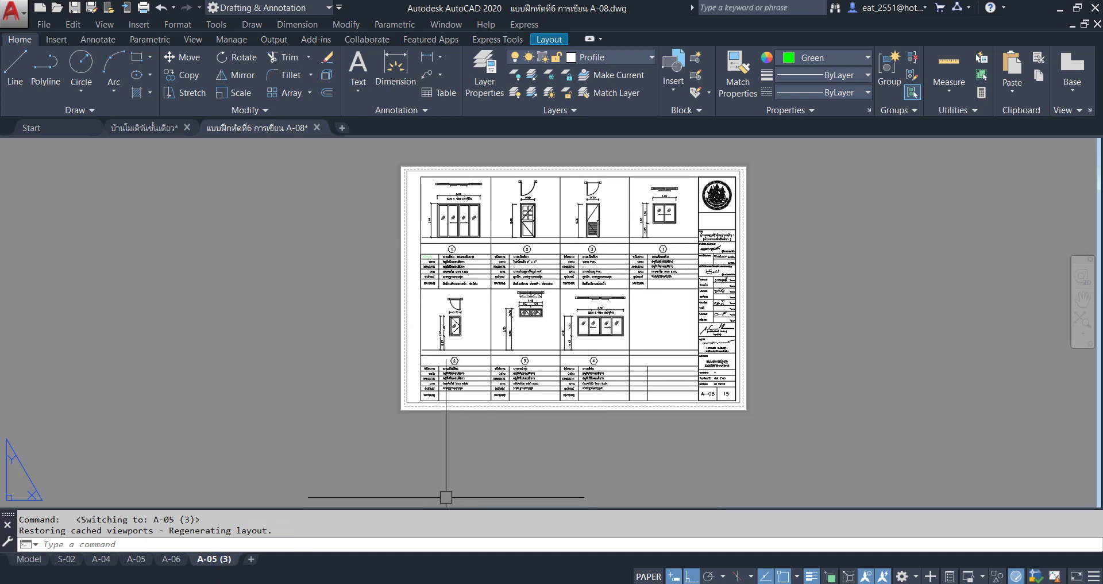
Erase the door-and-window viewport from the A-05 (3) sheet
{"action": "double_click", "coordinate": [658, 247]}
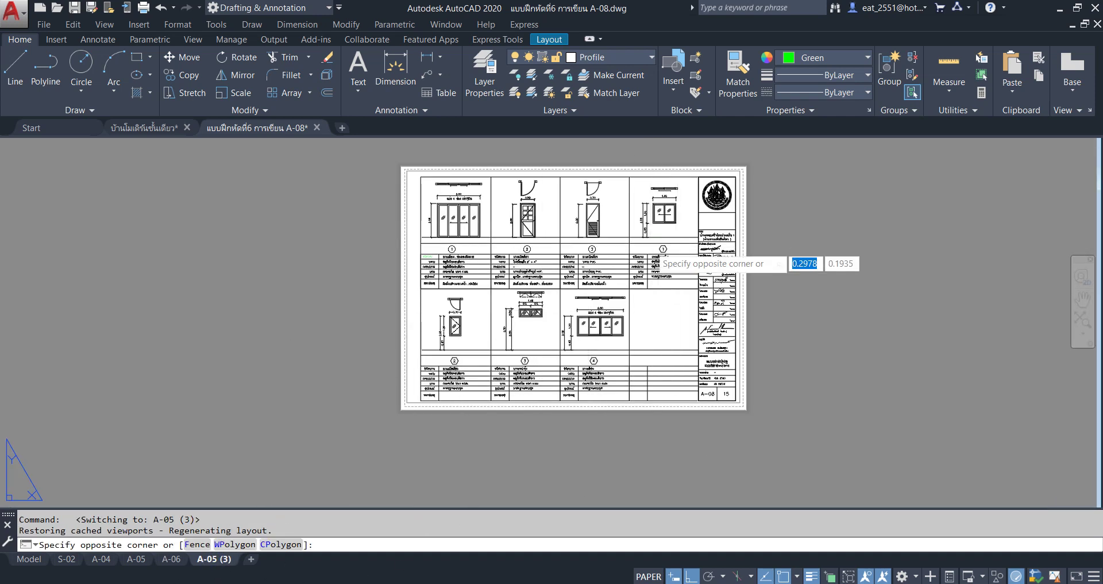
{"action": "key", "text": "Escape"}
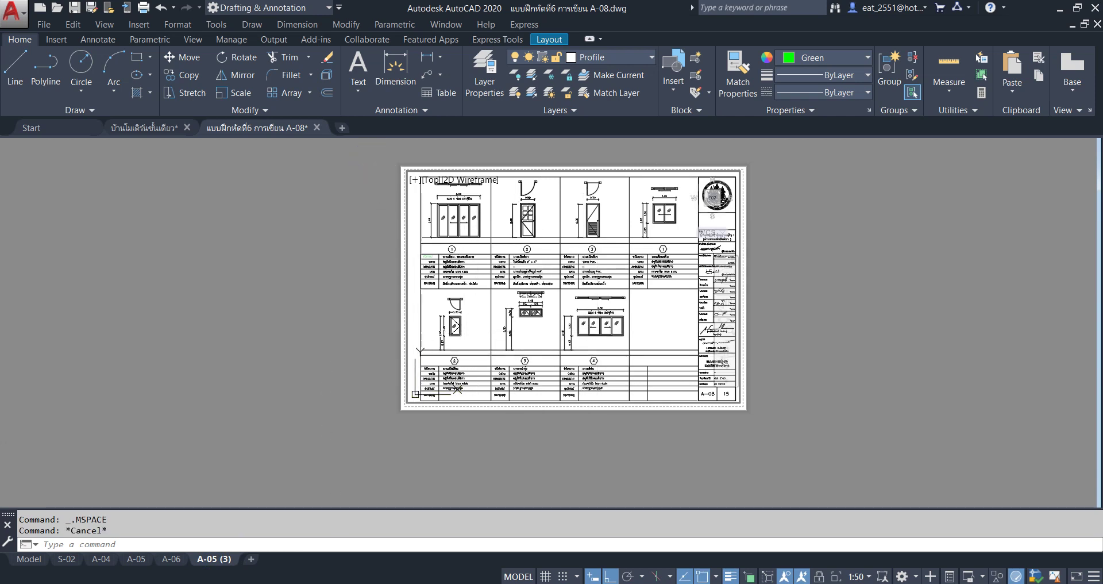
{"action": "double_click", "coordinate": [550, 481]}
{"action": "left_click", "coordinate": [367, 147]}
{"action": "left_click", "coordinate": [784, 448]}
{"action": "key", "text": "Delete"}
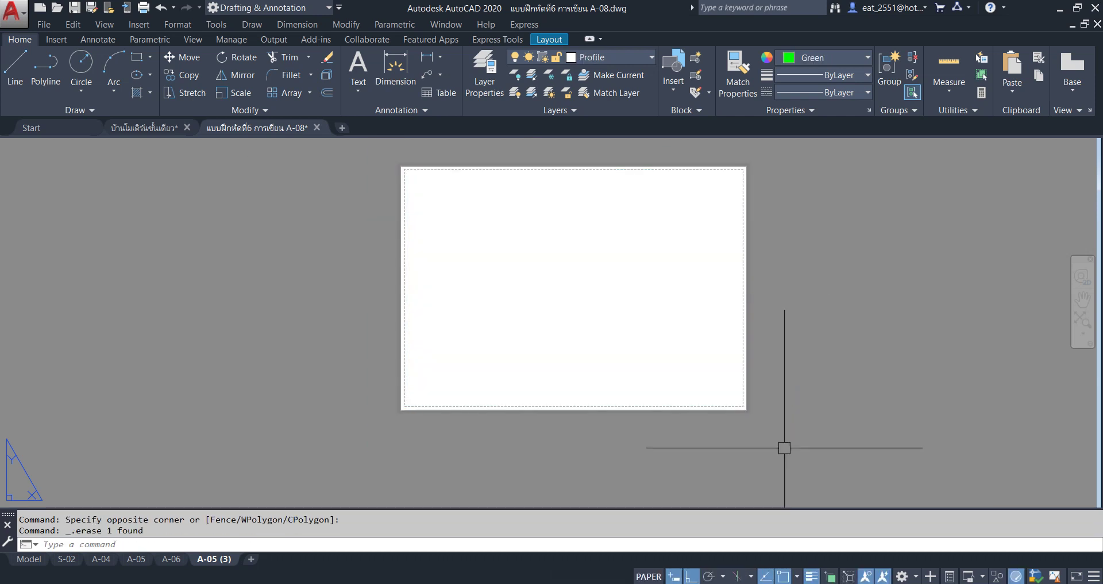
Make VIEWPORTS the current layer
{"action": "left_click", "coordinate": [627, 53]}
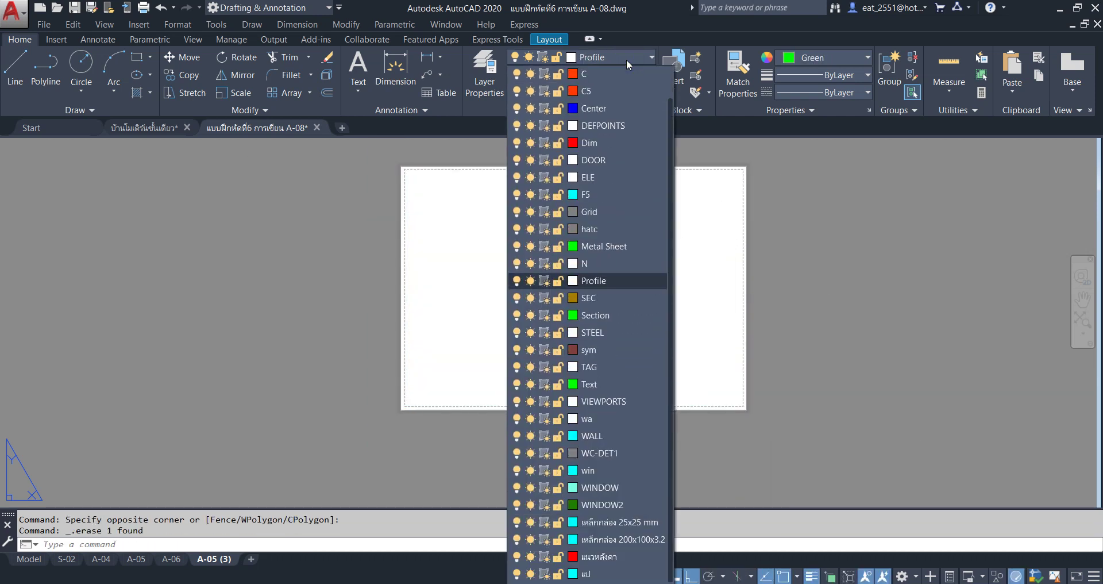
{"action": "left_click", "coordinate": [623, 401]}
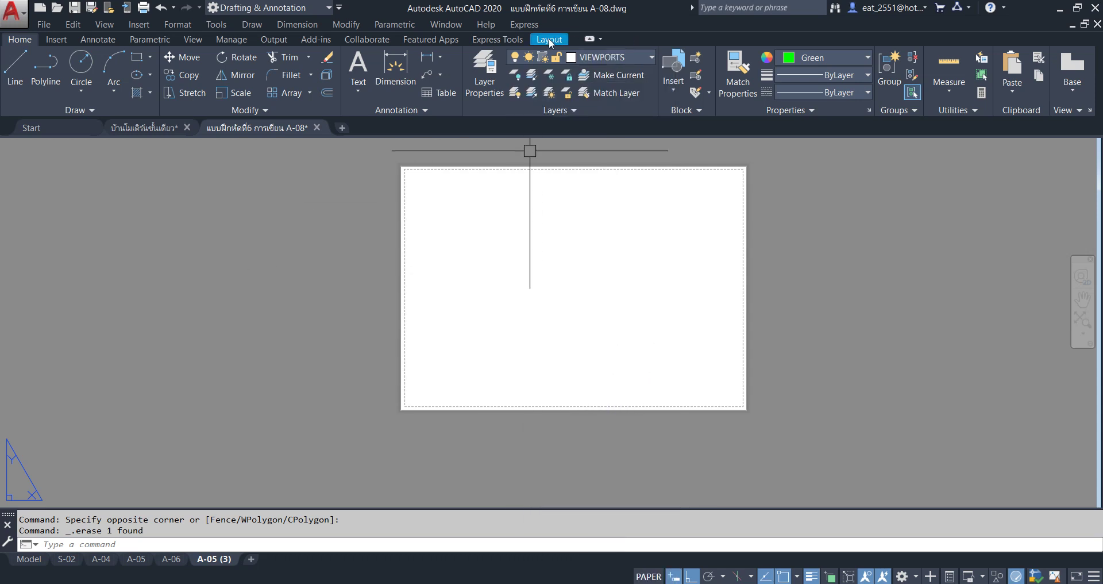
{"action": "left_click", "coordinate": [549, 38]}
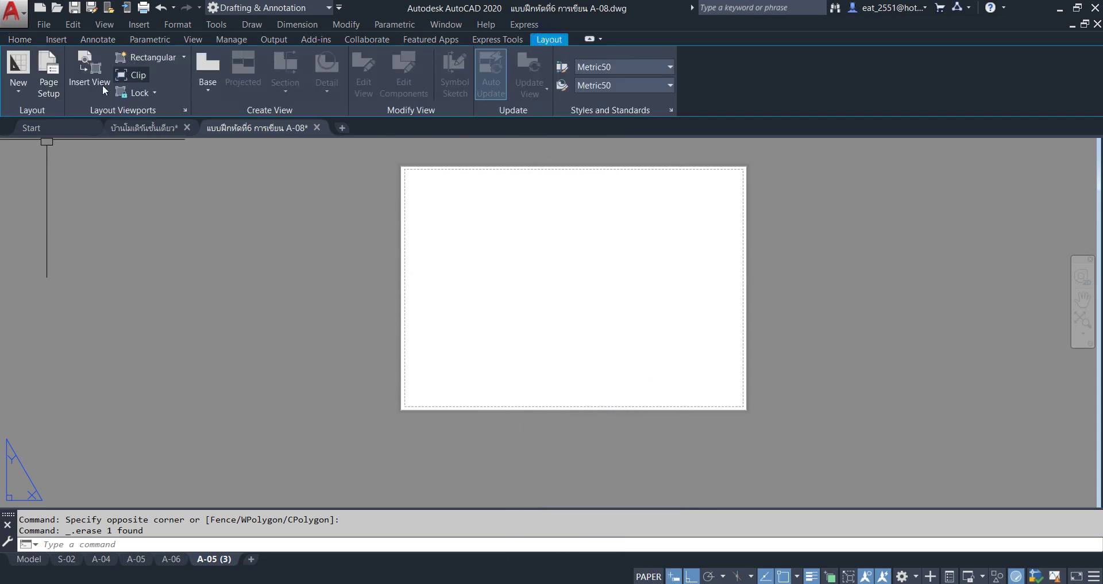
{"action": "left_click", "coordinate": [154, 57]}
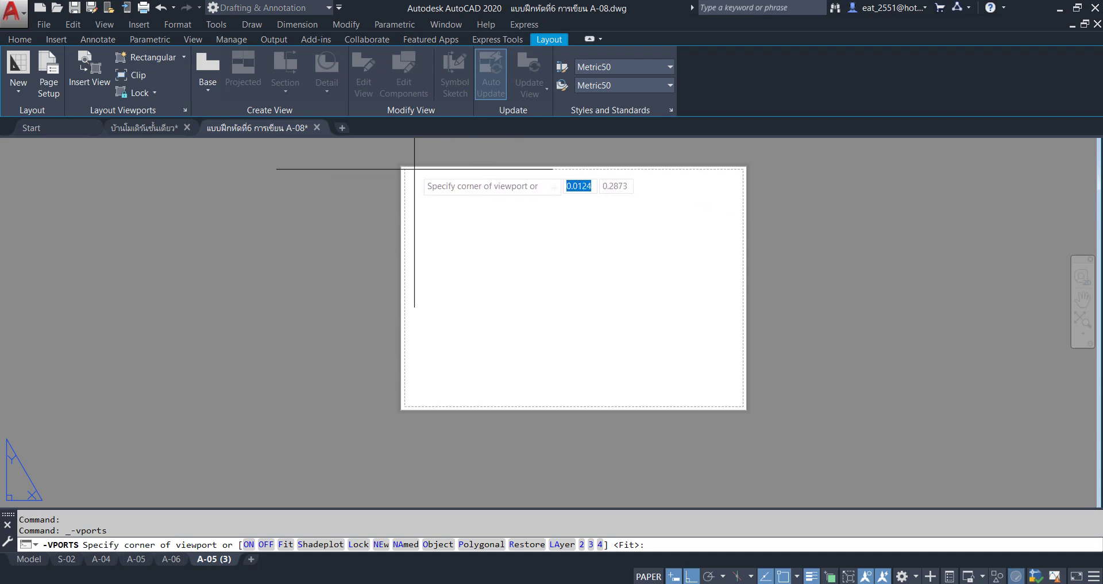
{"action": "scroll", "coordinate": [408, 173], "scroll_direction": "up", "scroll_amount": 2}
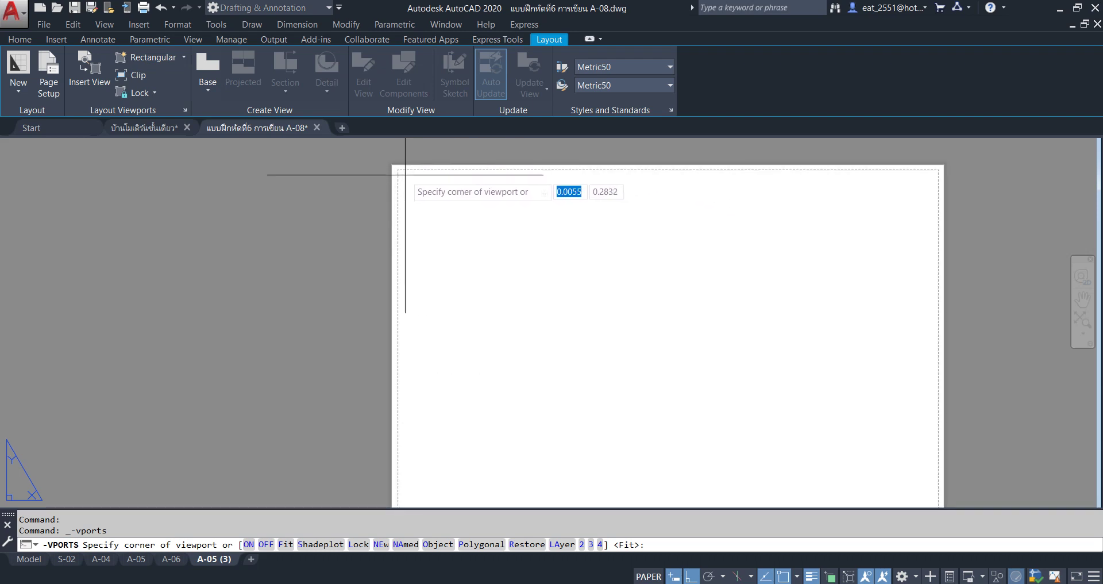
{"action": "key", "text": "Escape"}
{"action": "left_click", "coordinate": [174, 560]}
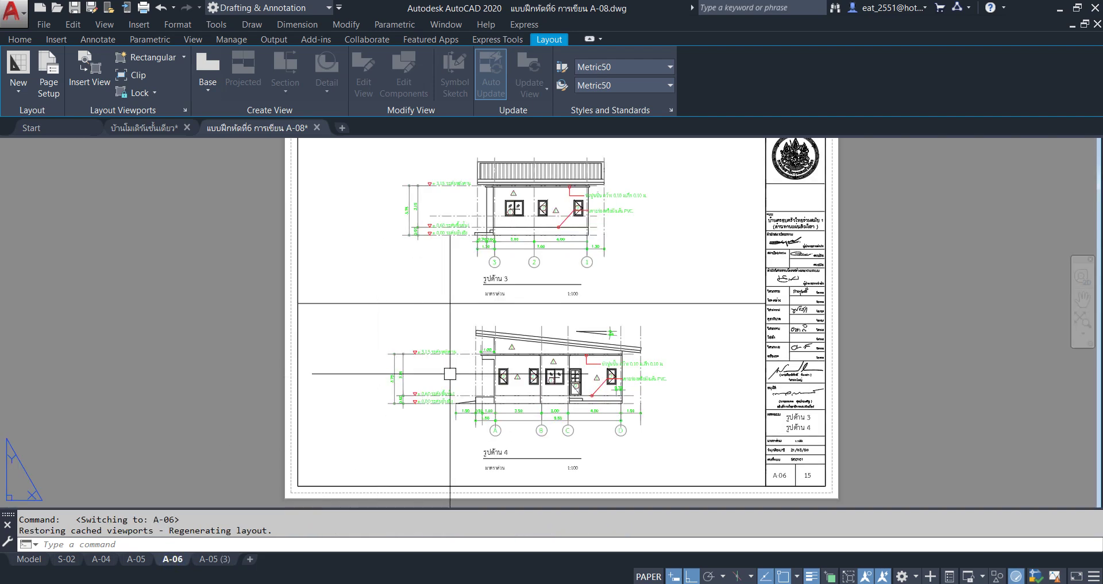
{"action": "right_click", "coordinate": [212, 567]}
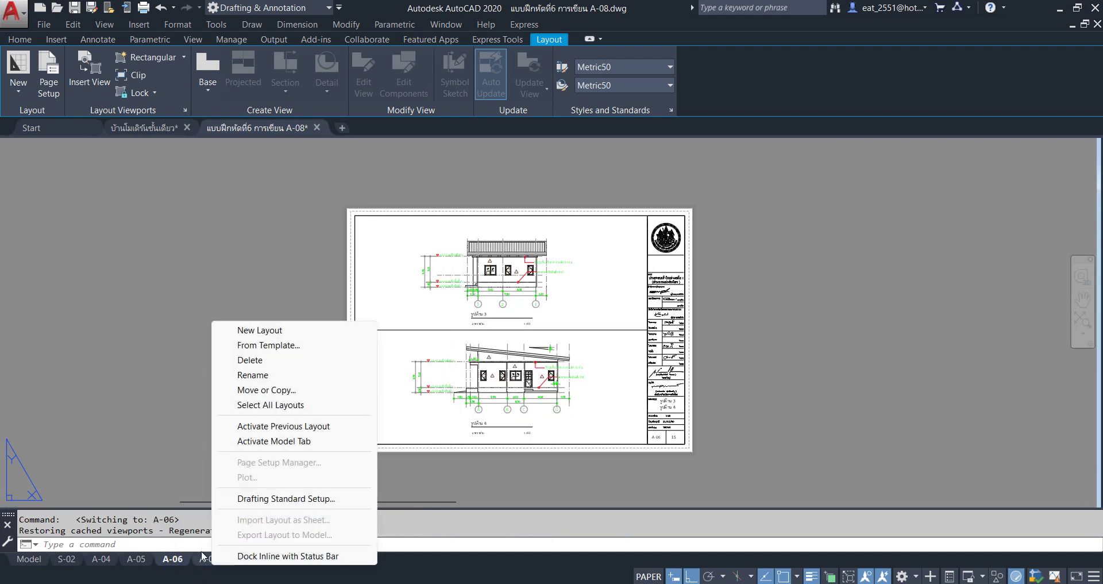
{"action": "left_click", "coordinate": [208, 563]}
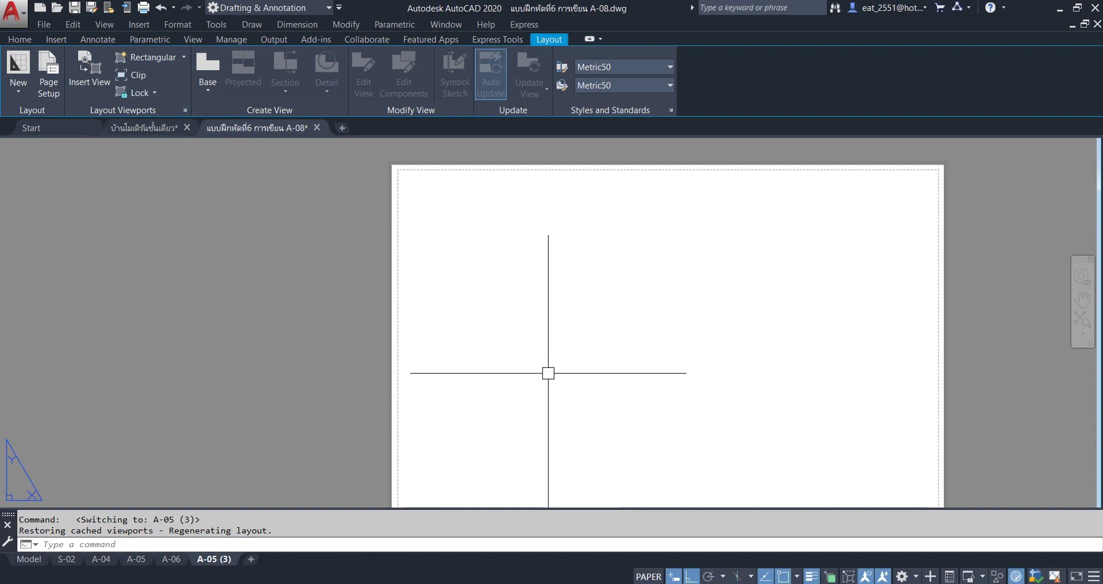
{"action": "middle_click_drag", "start_coordinate": [546, 372], "coordinate": [542, 350]}
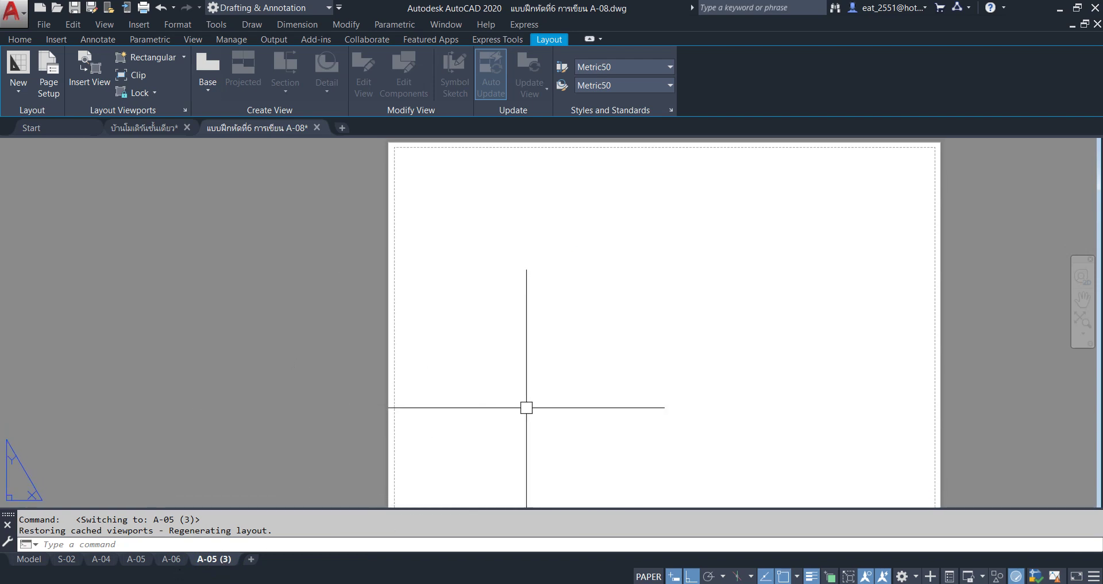
Delete the blank A-05 (3) layout and Ctrl-drag the A-06 tab to create an A-06 (2) copy
{"action": "left_click", "coordinate": [172, 558]}
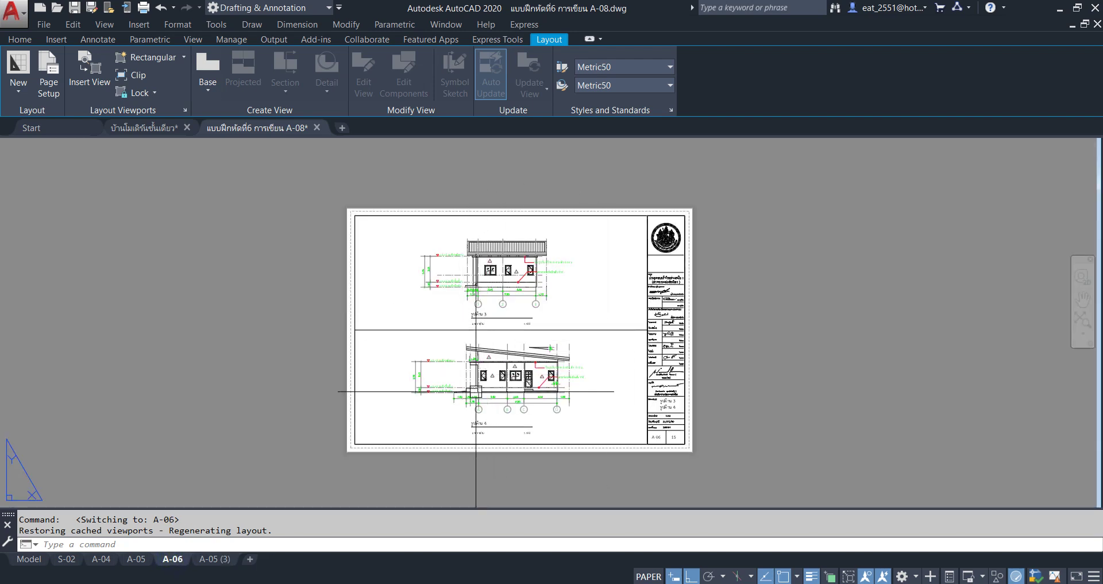
{"action": "right_click", "coordinate": [219, 563]}
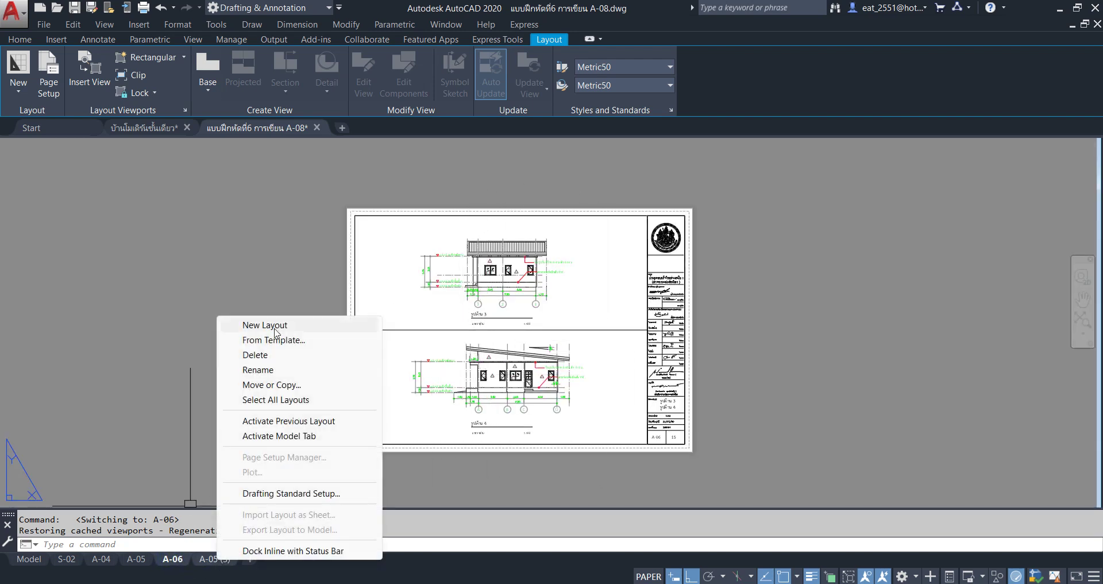
{"action": "left_click", "coordinate": [279, 356]}
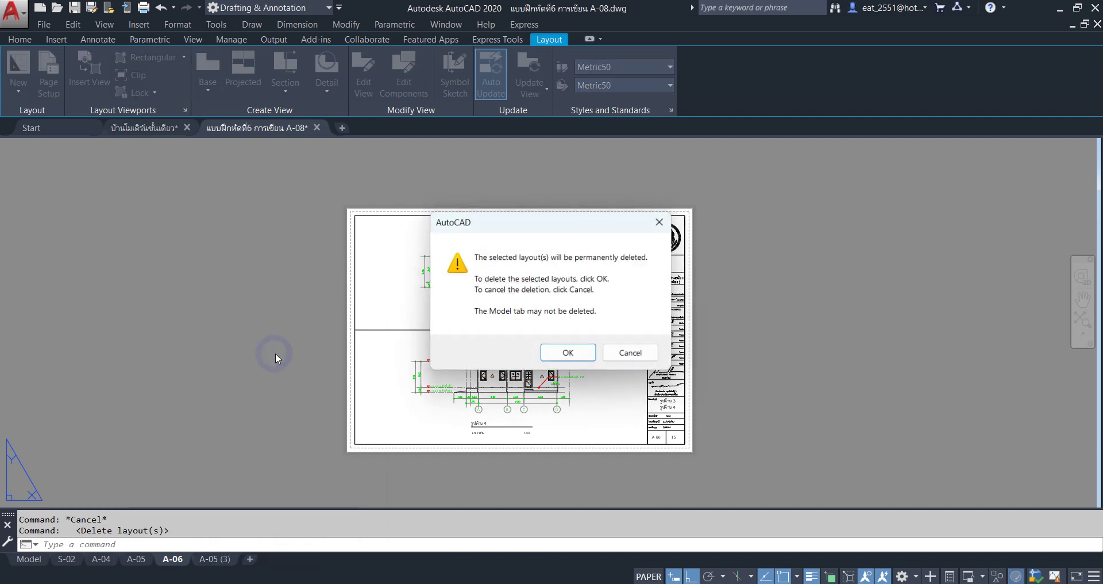
{"action": "left_click", "coordinate": [578, 357]}
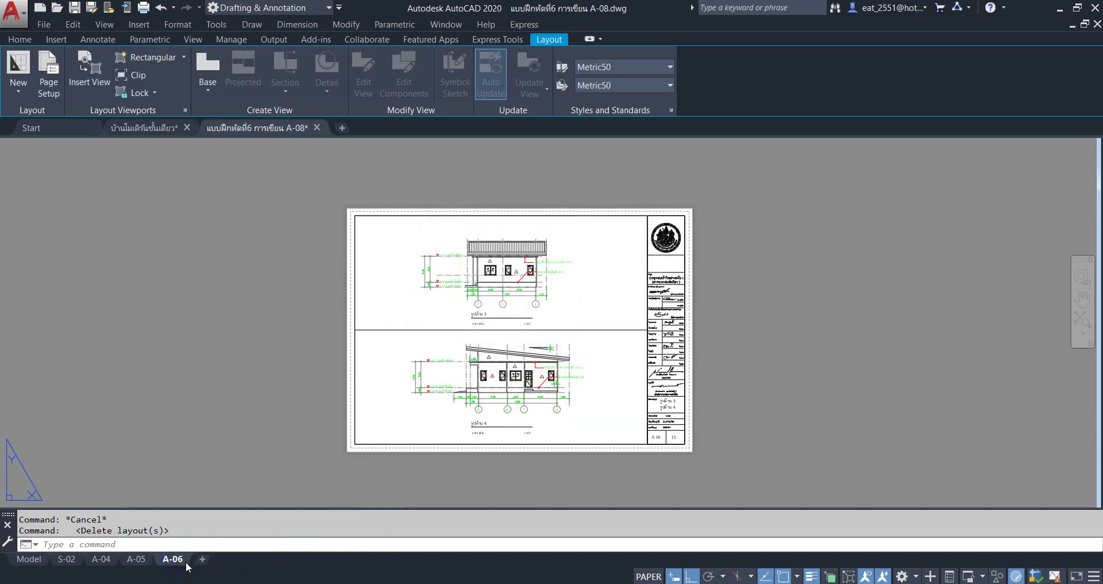
{"action": "left_click_drag", "start_coordinate": [184, 564], "coordinate": [211, 563], "text": "ctrl"}
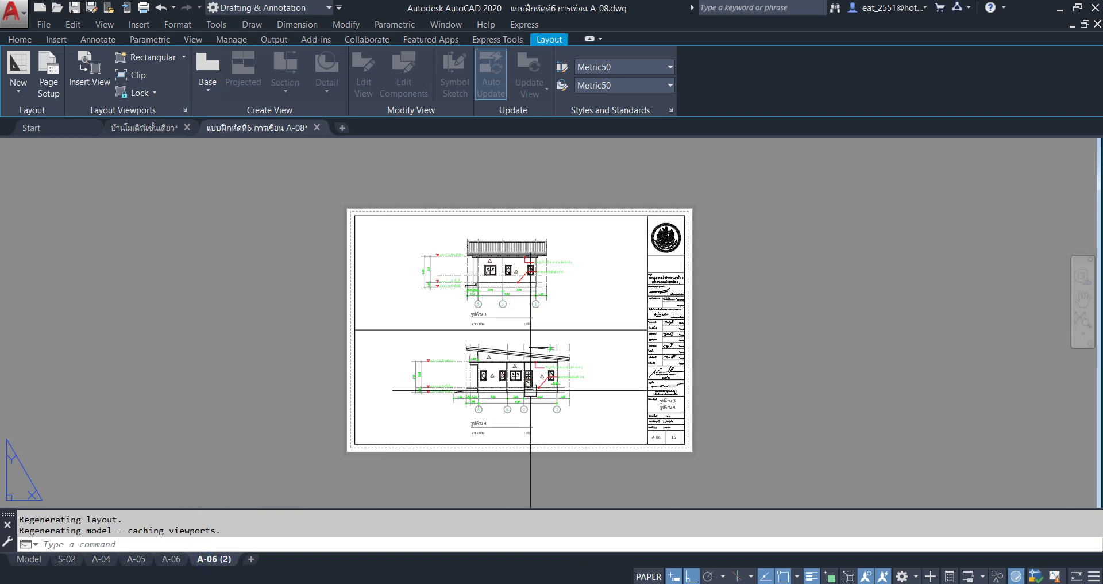
Open the A-06 sheet number text for editing, then cancel without changes
{"action": "scroll", "coordinate": [702, 429], "scroll_direction": "up", "scroll_amount": 5}
{"action": "left_click", "coordinate": [387, 430]}
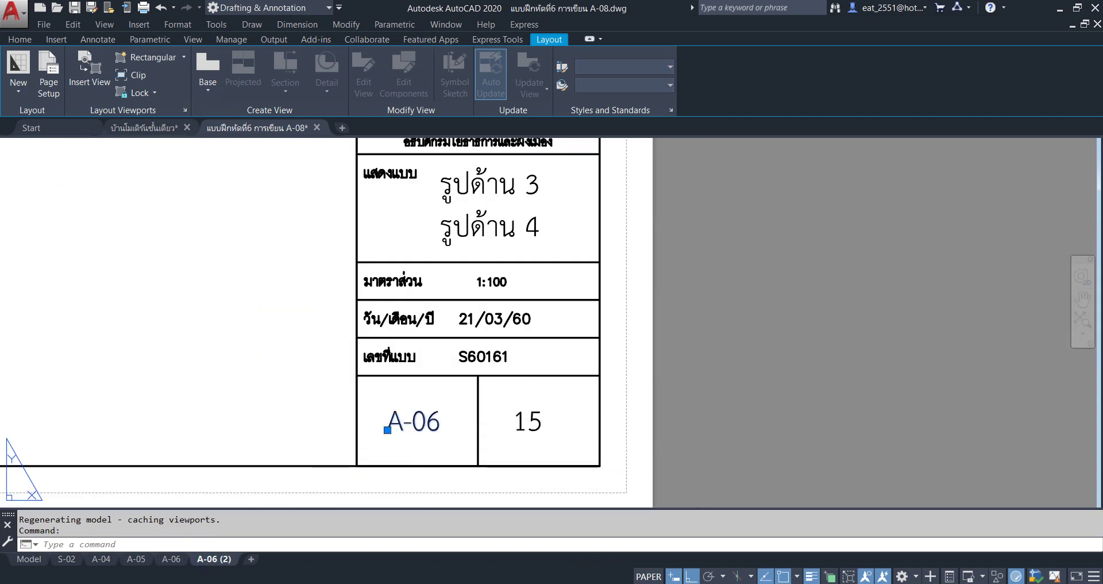
{"action": "double_click", "coordinate": [414, 422]}
{"action": "left_click", "coordinate": [712, 433]}
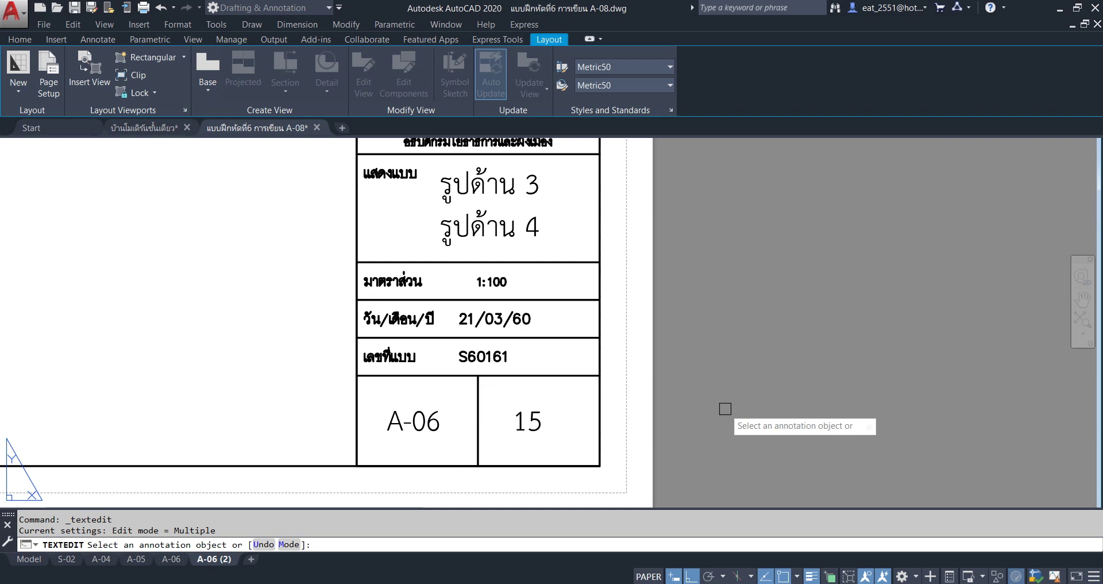
{"action": "key", "text": "Escape"}
{"action": "scroll", "coordinate": [509, 352], "scroll_direction": "down", "scroll_amount": 5}
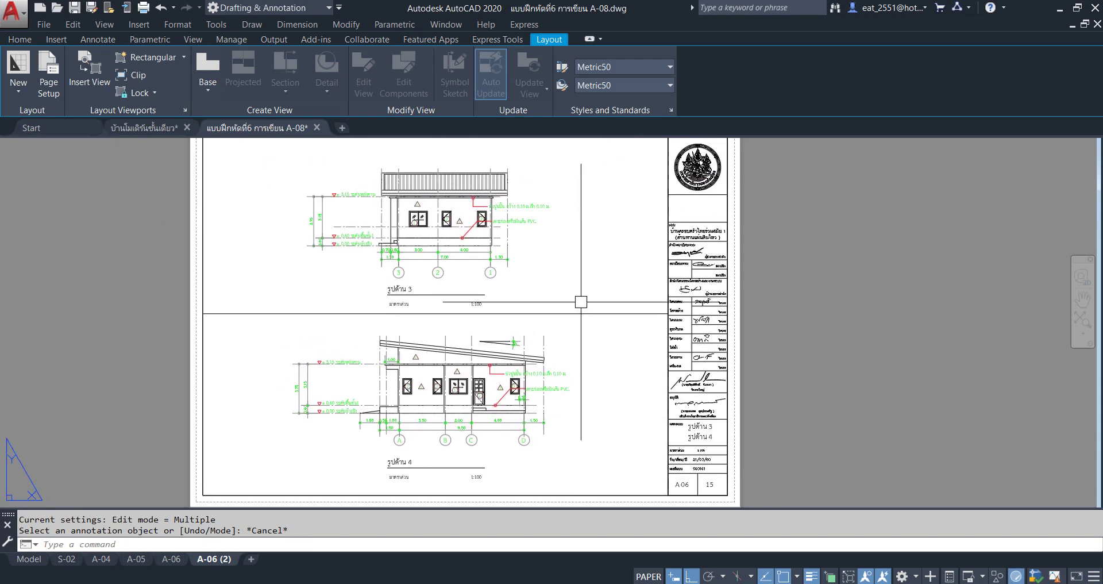
Pan the A-06 (2) viewport onto sections 1 and 2, then view them in model space
{"action": "double_click", "coordinate": [585, 283]}
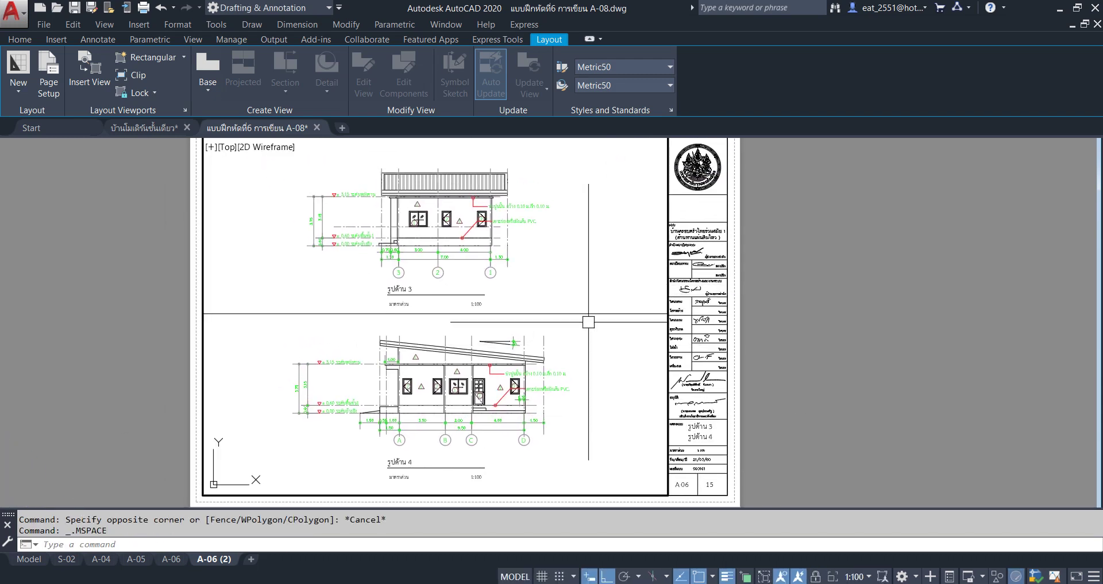
{"action": "middle_click_drag", "start_coordinate": [580, 449], "coordinate": [550, 328]}
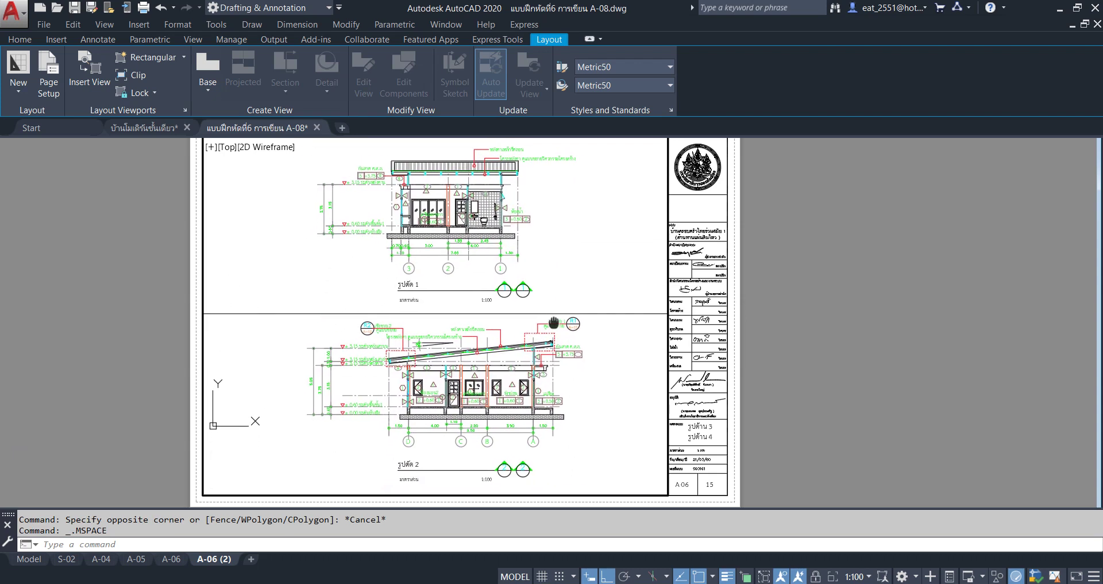
{"action": "left_click", "coordinate": [631, 319]}
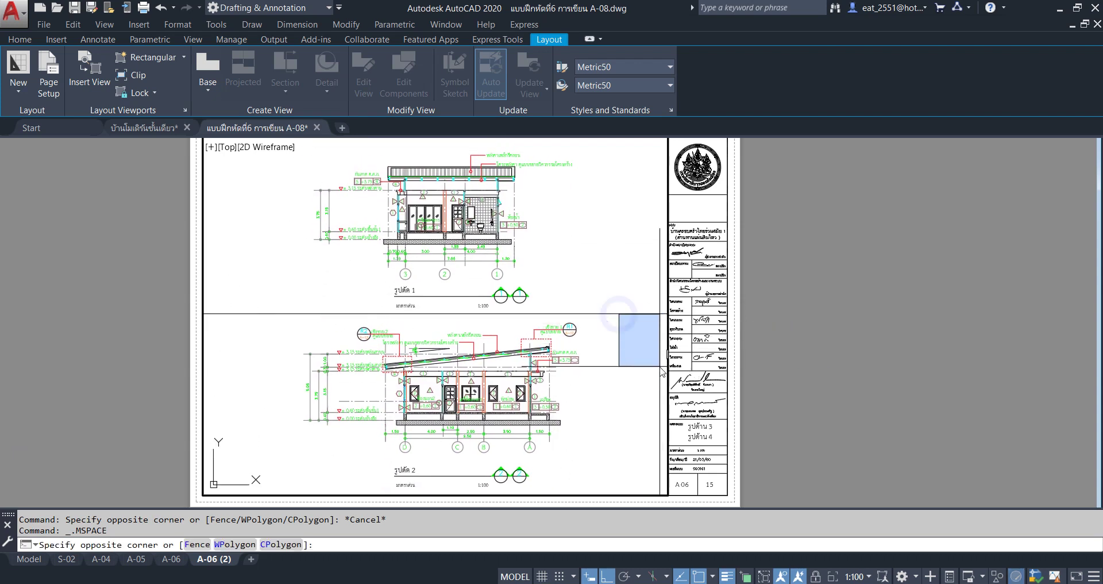
{"action": "left_click", "coordinate": [785, 323]}
{"action": "left_click", "coordinate": [786, 323]}
{"action": "left_click", "coordinate": [27, 559]}
{"action": "mouse_move", "coordinate": [430, 414]}
{"action": "middle_mouse_down"}
{"action": "mouse_move", "coordinate": [391, 300]}
{"action": "mouse_move", "coordinate": [400, 148]}
{"action": "middle_mouse_up"}
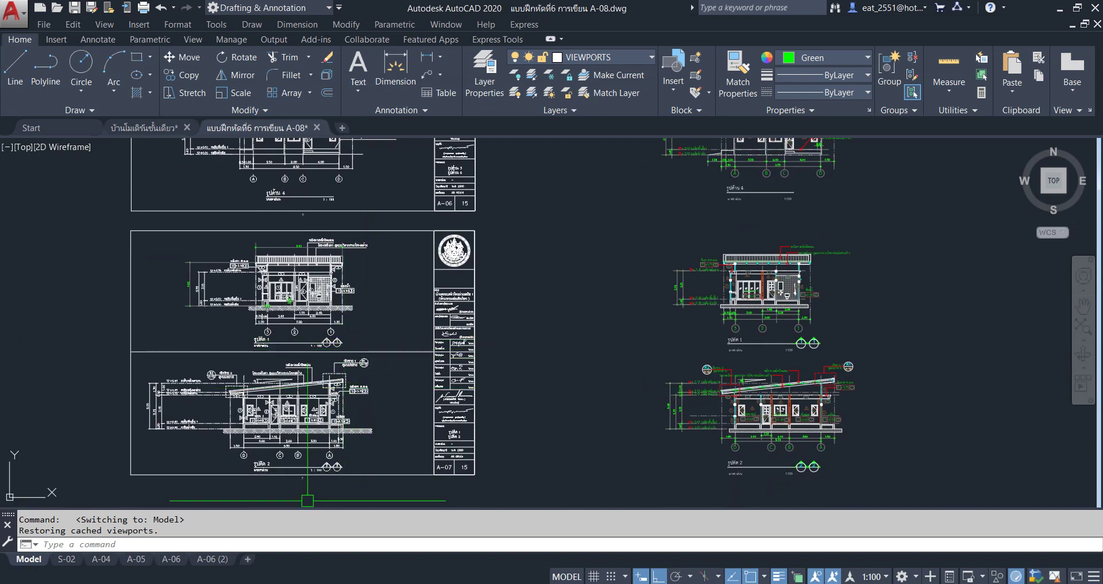
On the A-06 (2) layout, zoom to the full sheet and nudge the sections within the viewport
{"action": "left_click", "coordinate": [212, 559]}
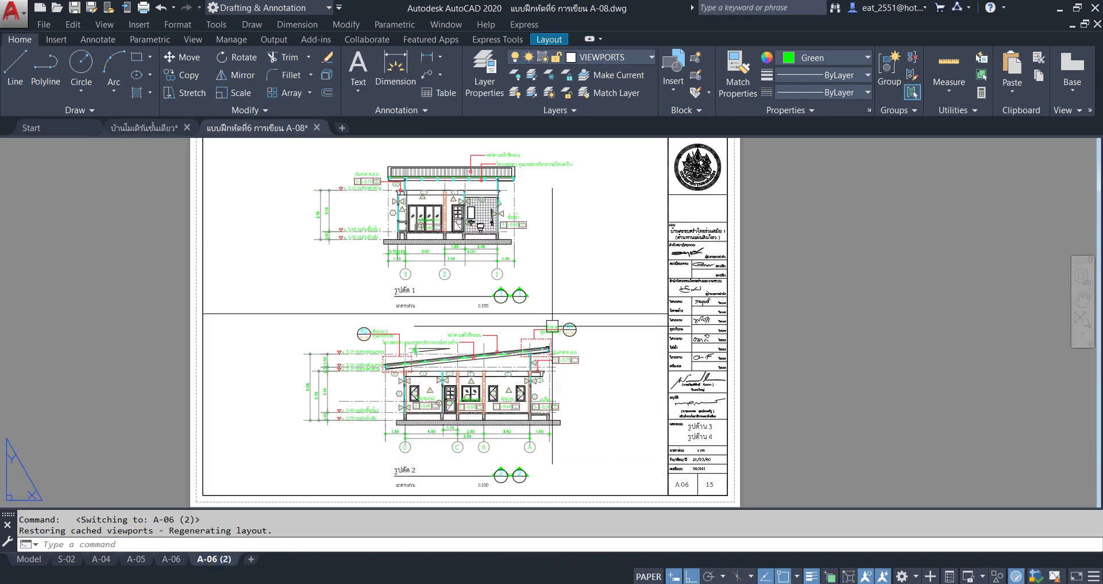
{"action": "left_click", "coordinate": [593, 308]}
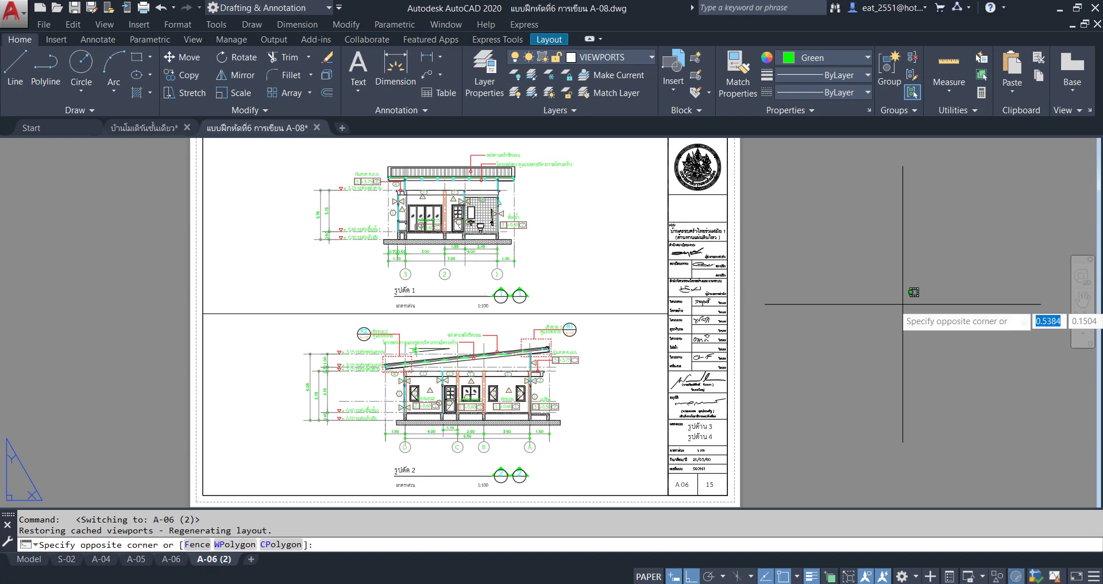
{"action": "left_click", "coordinate": [880, 308]}
{"action": "middle_click", "coordinate": [518, 314]}
{"action": "middle_click", "coordinate": [517, 314]}
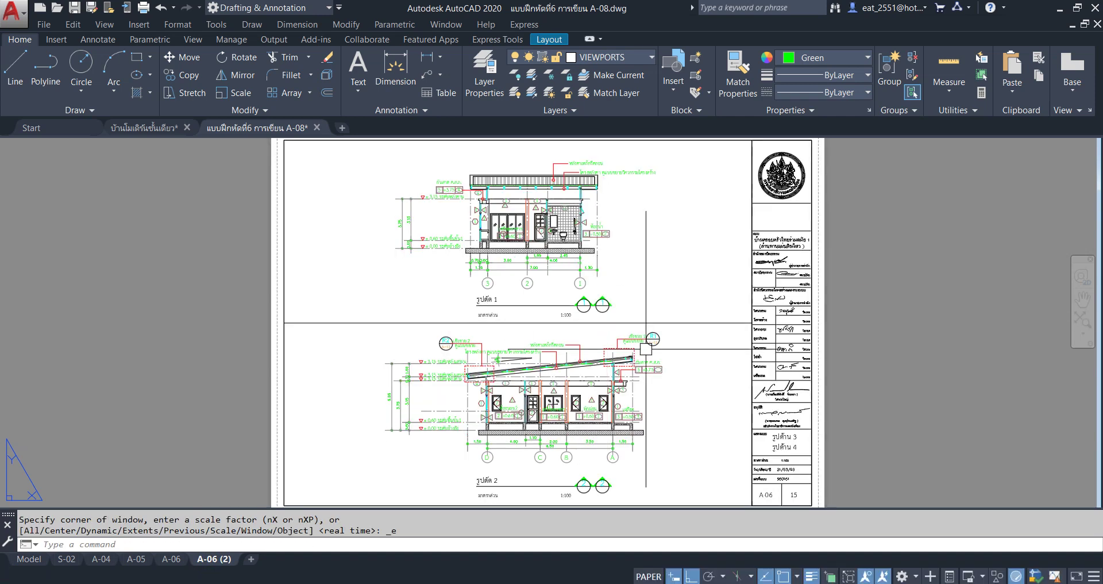
{"action": "double_click", "coordinate": [679, 406]}
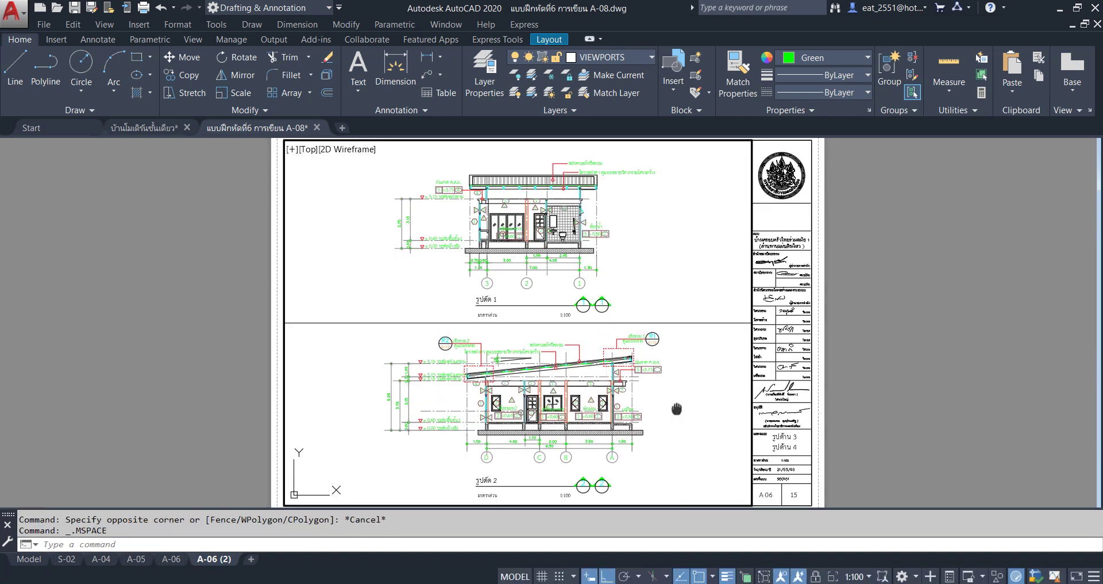
{"action": "middle_click_drag", "start_coordinate": [679, 406], "coordinate": [671, 409]}
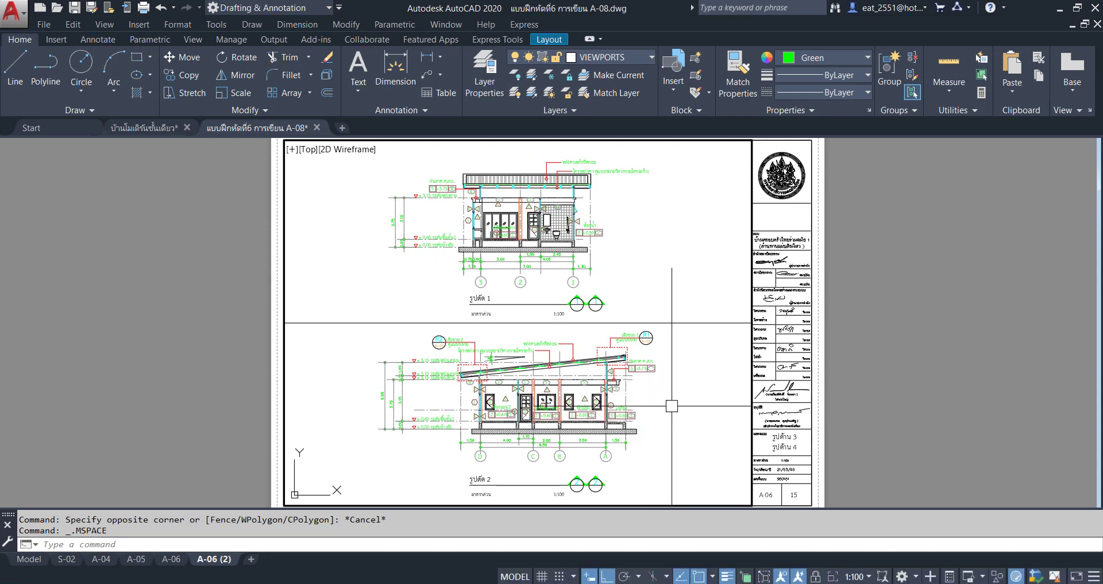
Change the title-block text รูปด้าน 3 to รูปตัด 1
{"action": "double_click", "coordinate": [882, 397]}
{"action": "scroll", "coordinate": [661, 413], "scroll_direction": "up", "scroll_amount": 2}
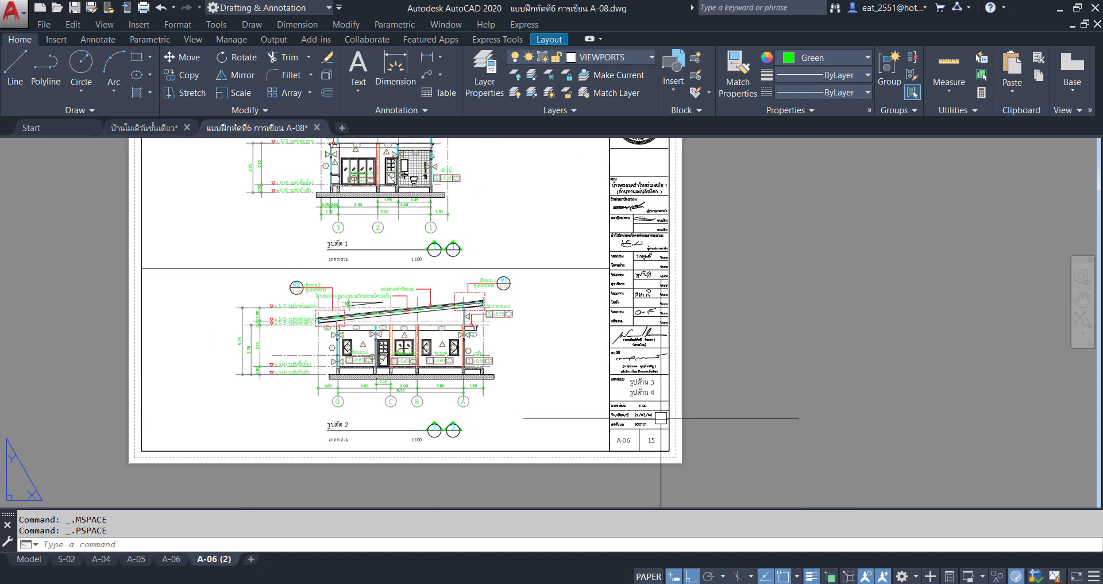
{"action": "scroll", "coordinate": [645, 378], "scroll_direction": "up", "scroll_amount": 2}
{"action": "scroll", "coordinate": [645, 378], "scroll_direction": "up", "scroll_amount": 1}
{"action": "scroll", "coordinate": [665, 338], "scroll_direction": "up", "scroll_amount": 3}
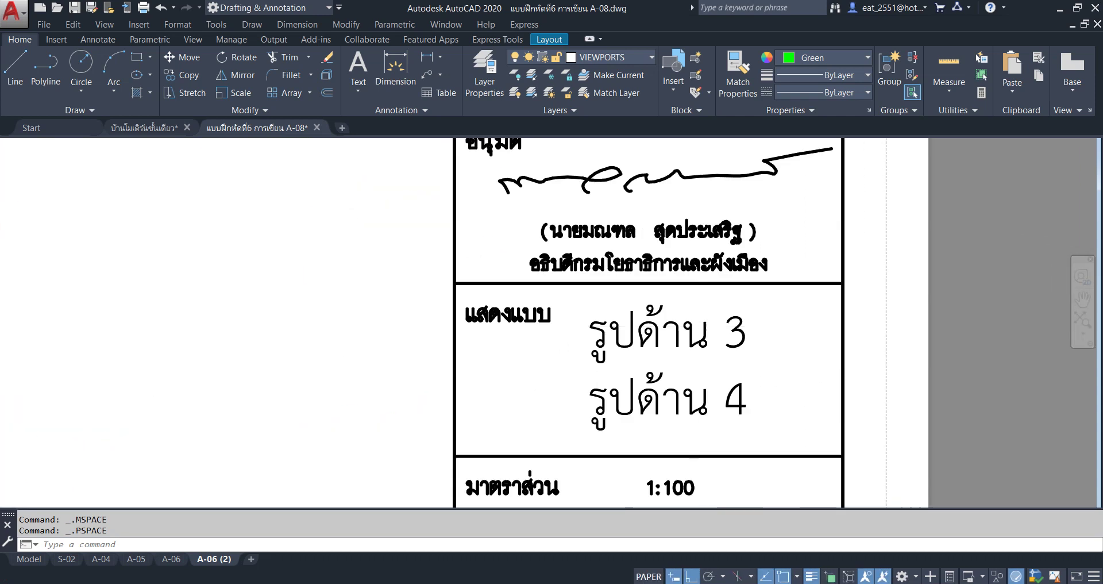
{"action": "scroll", "coordinate": [694, 333], "scroll_direction": "up", "scroll_amount": 2}
{"action": "double_click", "coordinate": [769, 357]}
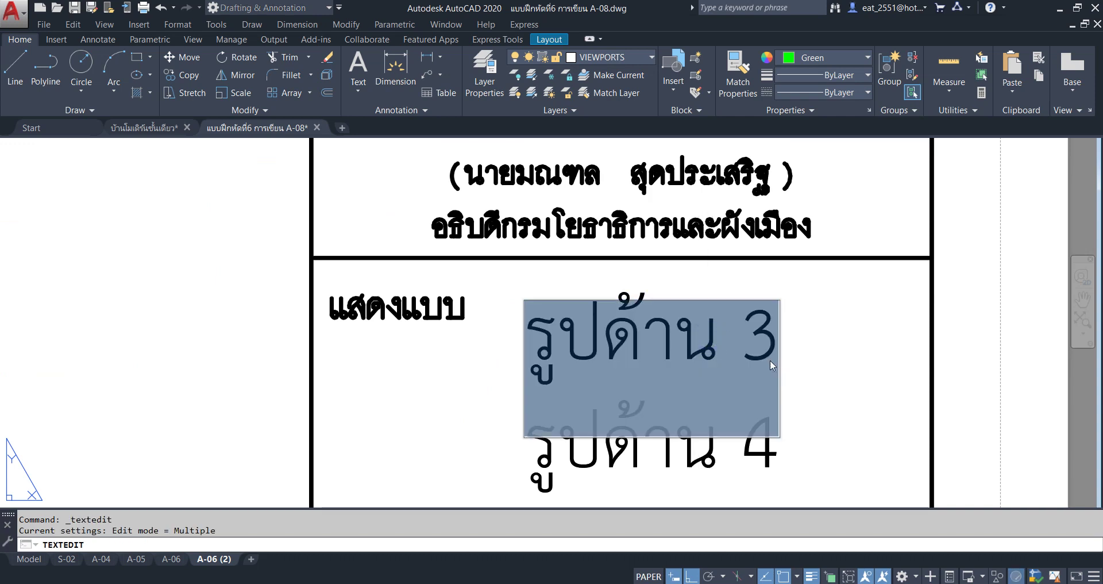
{"action": "key", "text": "BackSpace"}
{"action": "key", "text": "BackSpace"}
{"action": "key", "text": "BackSpace"}
{"action": "key", "text": "BackSpace"}
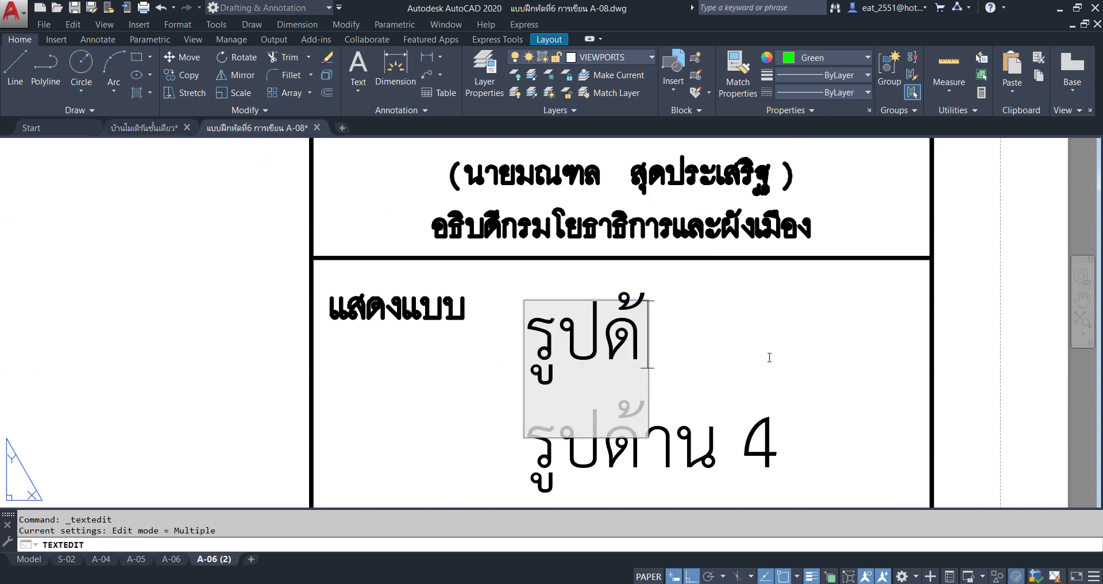
{"action": "key", "text": "BackSpace"}
{"action": "key", "text": "BackSpace"}
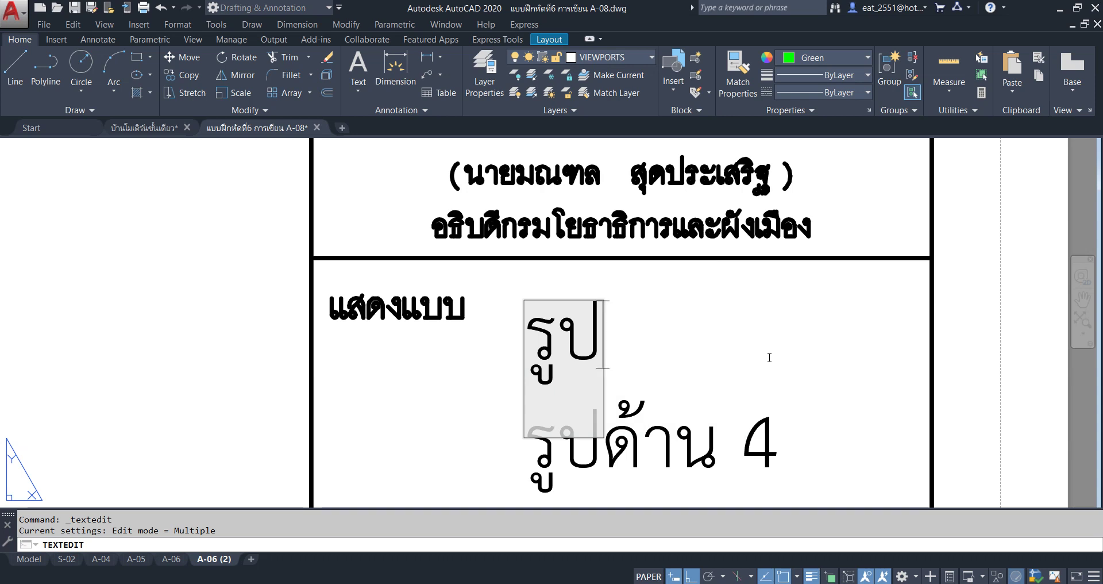
{"action": "type", "text": "9"}
{"action": "key", "text": "BackSpace"}
{"action": "type", "text": "ต"}
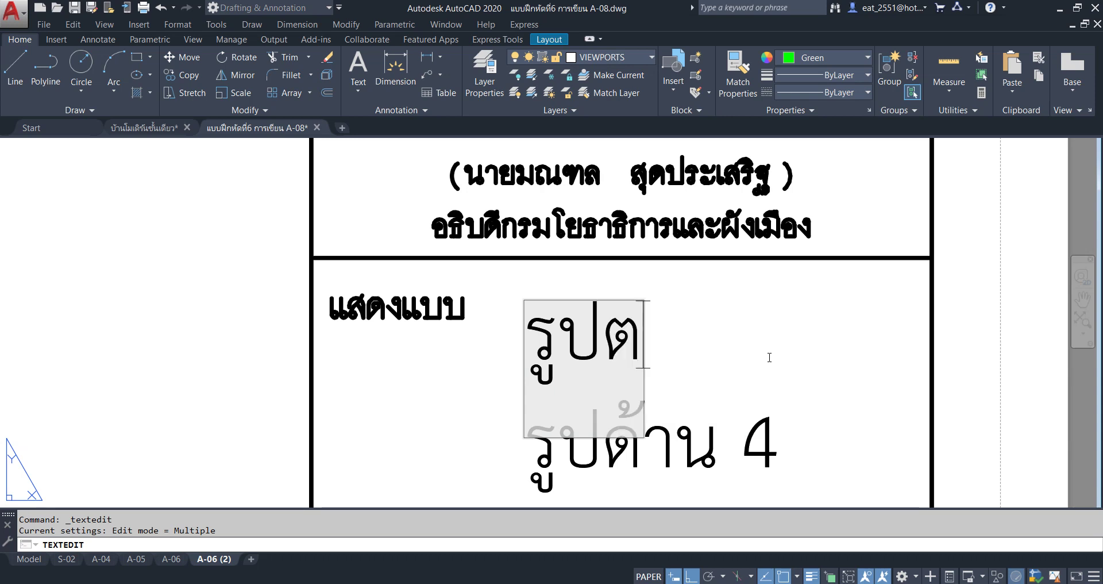
{"action": "type", "text": "ัด"}
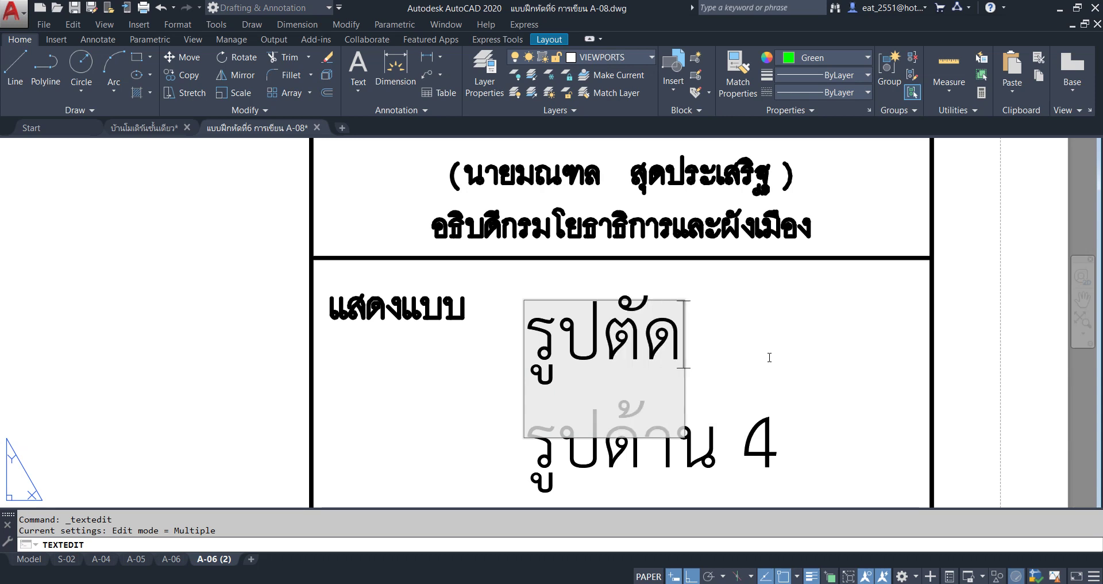
{"action": "type", "text": " 1"}
{"action": "key", "text": "Return"}
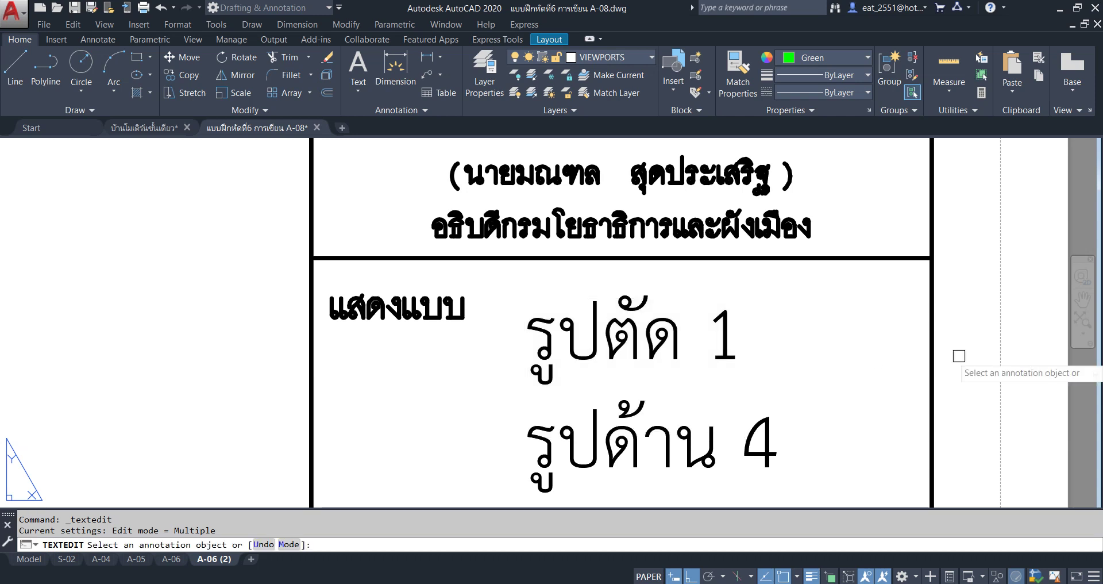
Change the title-block text รูปด้าน 4 to รูปตัด 2
{"action": "left_click", "coordinate": [786, 451]}
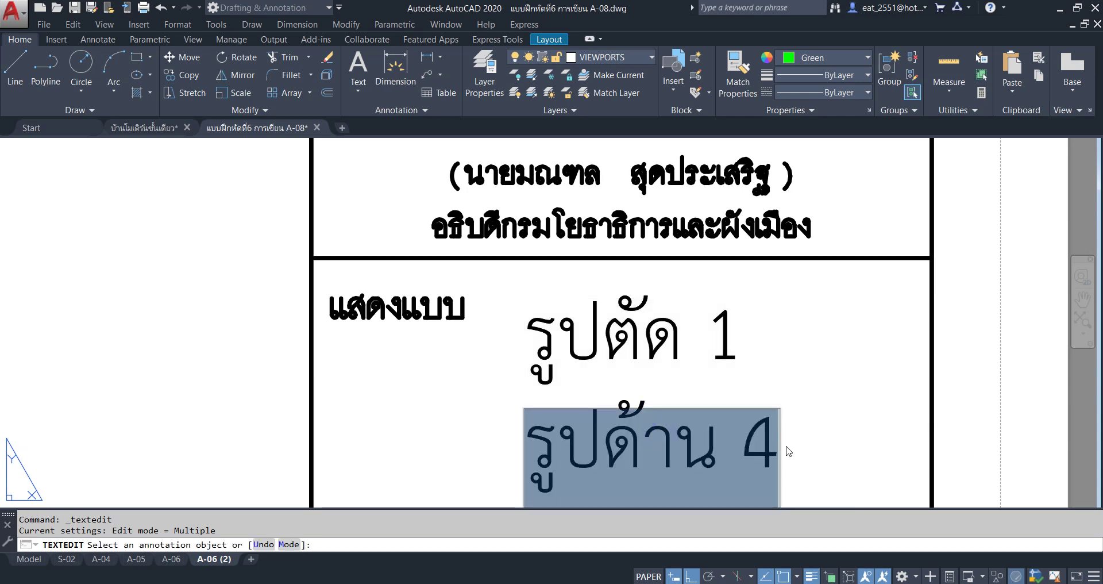
{"action": "left_click", "coordinate": [774, 454]}
{"action": "key", "text": "BackSpace"}
{"action": "key", "text": "BackSpace"}
{"action": "key", "text": "BackSpace"}
{"action": "key", "text": "BackSpace"}
{"action": "key", "text": "BackSpace"}
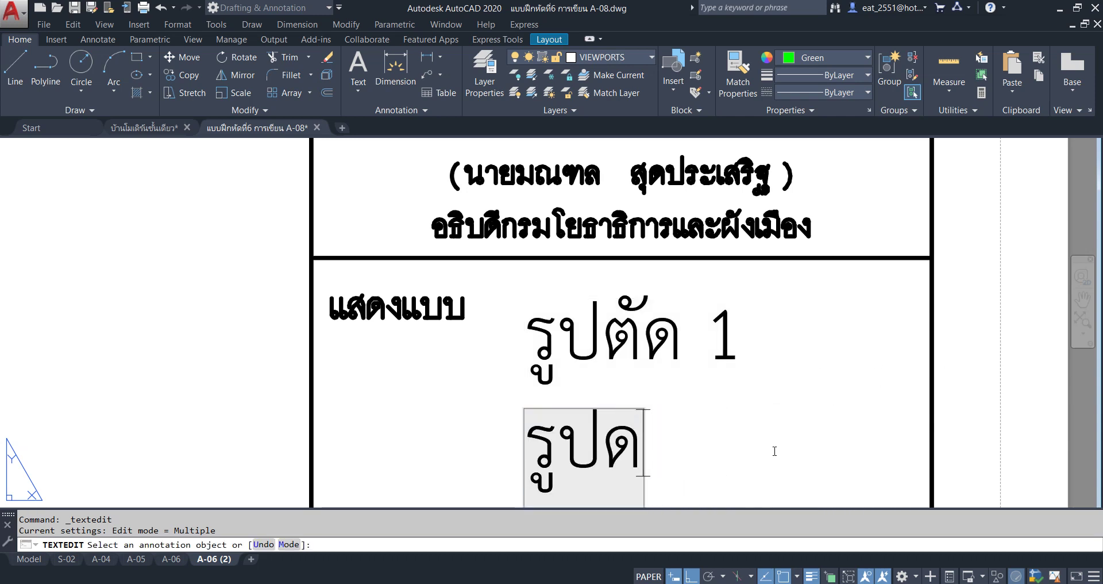
{"action": "key", "text": "BackSpace"}
{"action": "type", "text": "ต"}
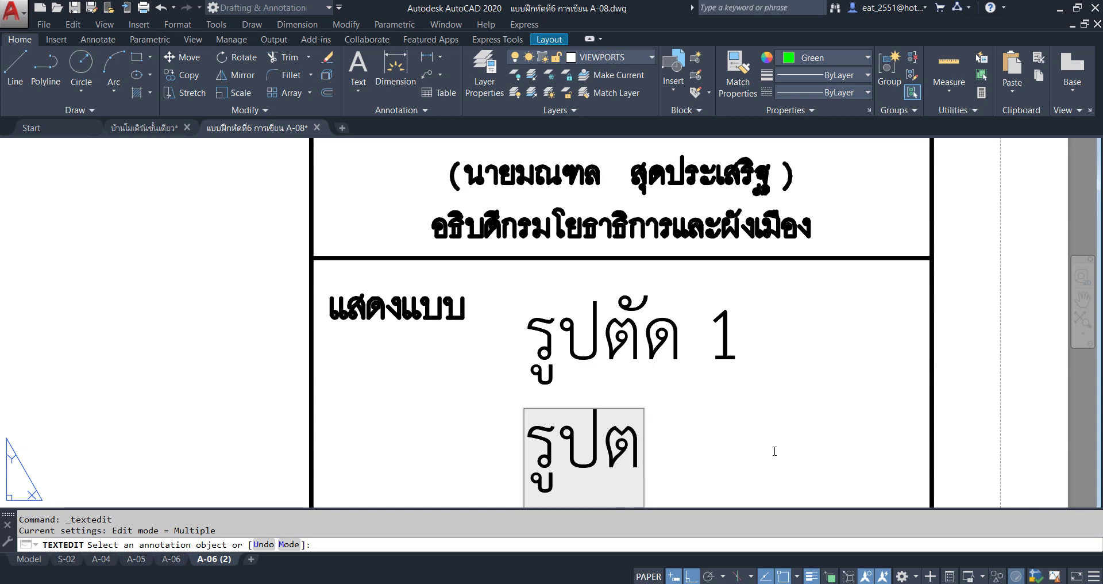
{"action": "type", "text": "ัด "}
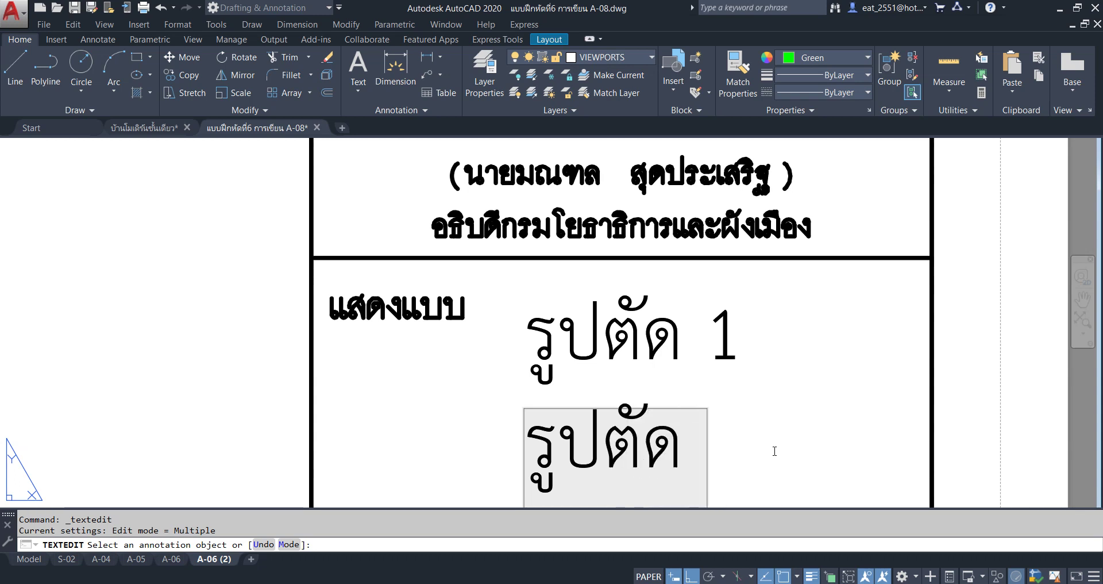
{"action": "type", "text": "2"}
{"action": "left_click", "coordinate": [912, 410]}
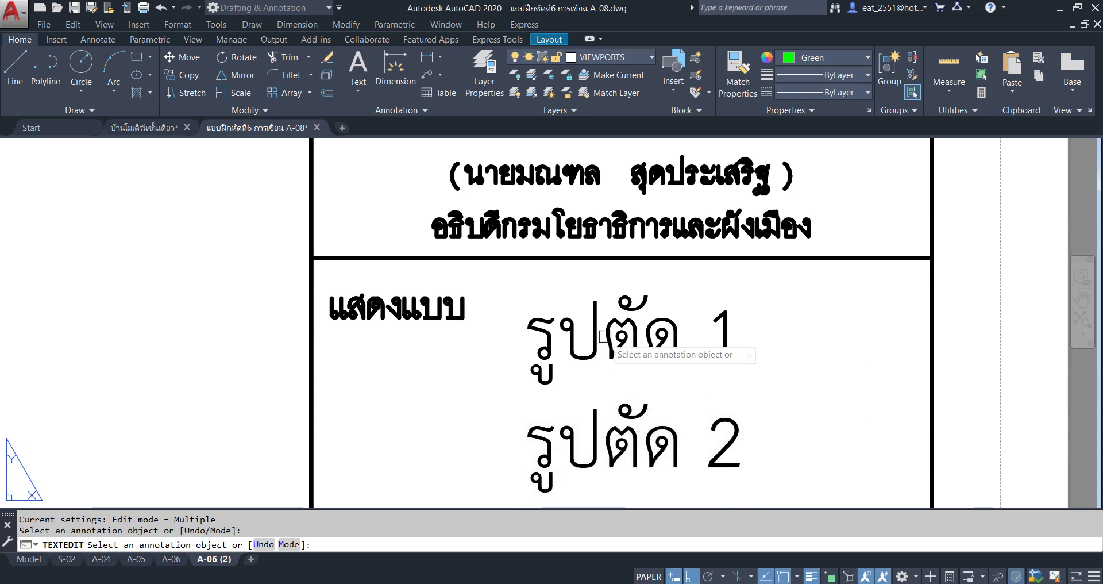
Change the sheet number from A-06 to A-07
{"action": "scroll", "coordinate": [643, 345], "scroll_direction": "down", "scroll_amount": 2}
{"action": "middle_click_drag", "start_coordinate": [770, 418], "coordinate": [743, 209]}
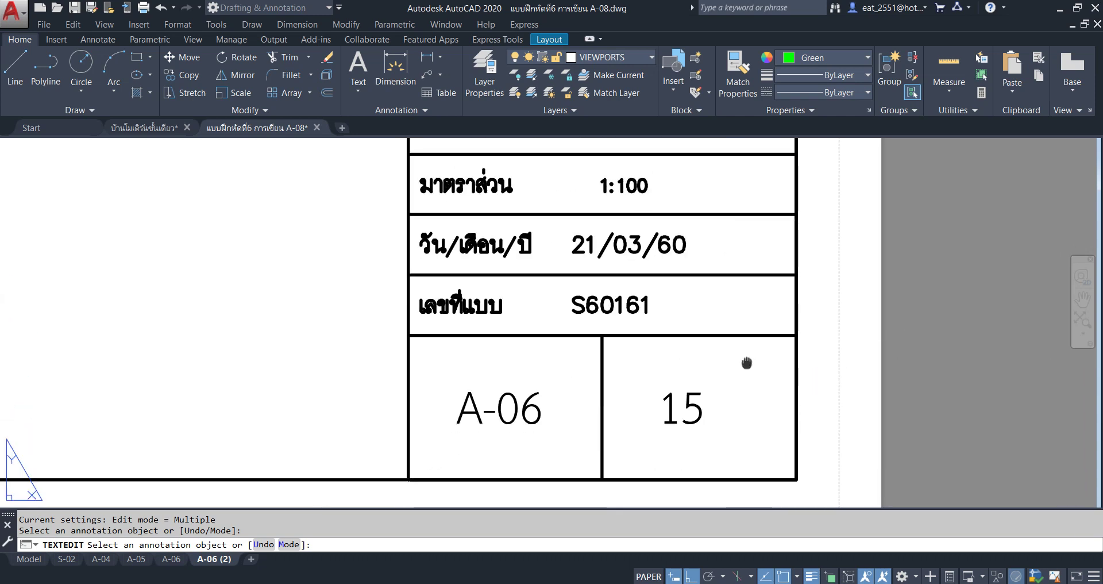
{"action": "left_click", "coordinate": [535, 410]}
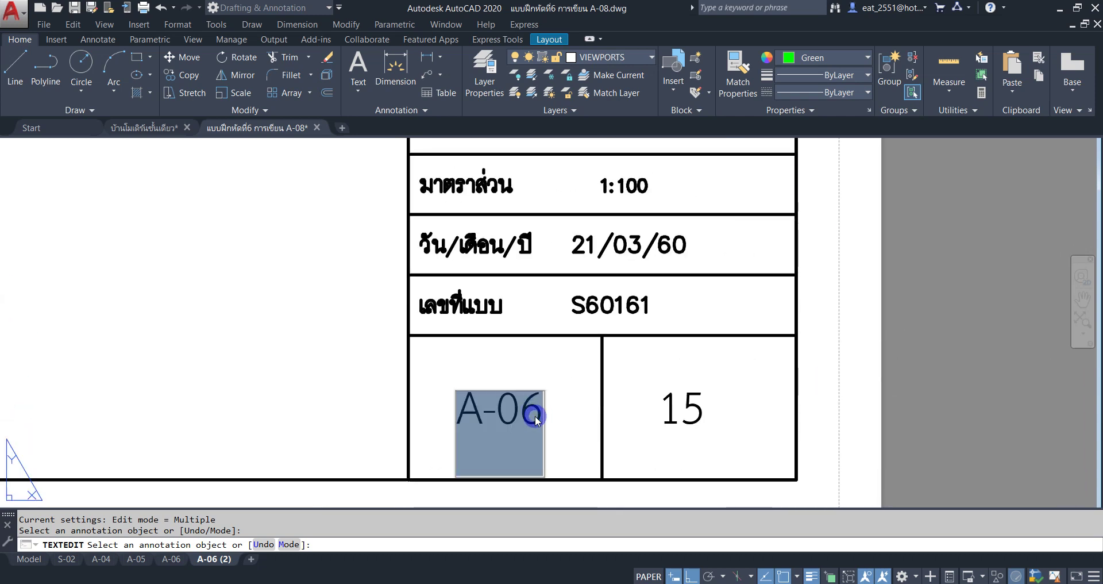
{"action": "left_click", "coordinate": [543, 419]}
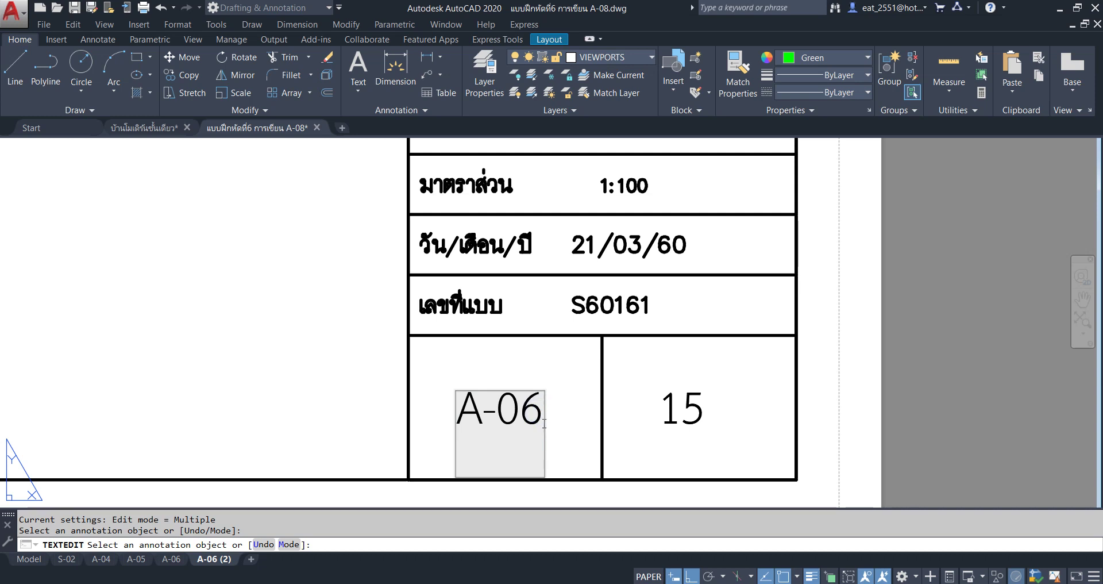
{"action": "key", "text": "BackSpace"}
{"action": "type", "text": "7"}
{"action": "left_click", "coordinate": [918, 418]}
{"action": "key", "text": "Escape"}
{"action": "scroll", "coordinate": [684, 408], "scroll_direction": "down", "scroll_amount": 5}
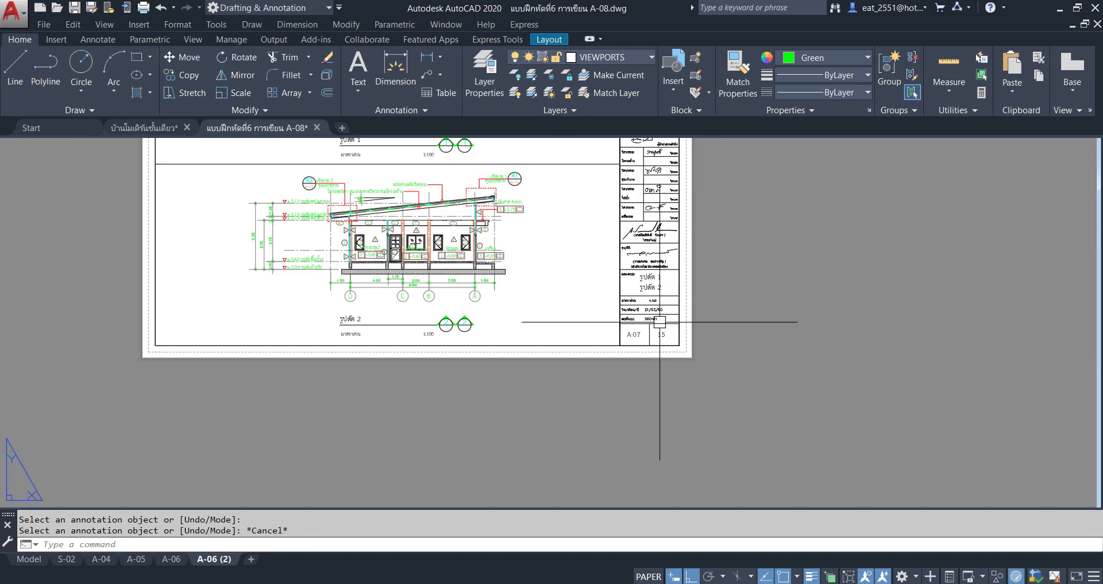
Rename the A-06 (2) layout to A-08 and Ctrl-drag a copy of it
{"action": "scroll", "coordinate": [678, 391], "scroll_direction": "up", "scroll_amount": 2}
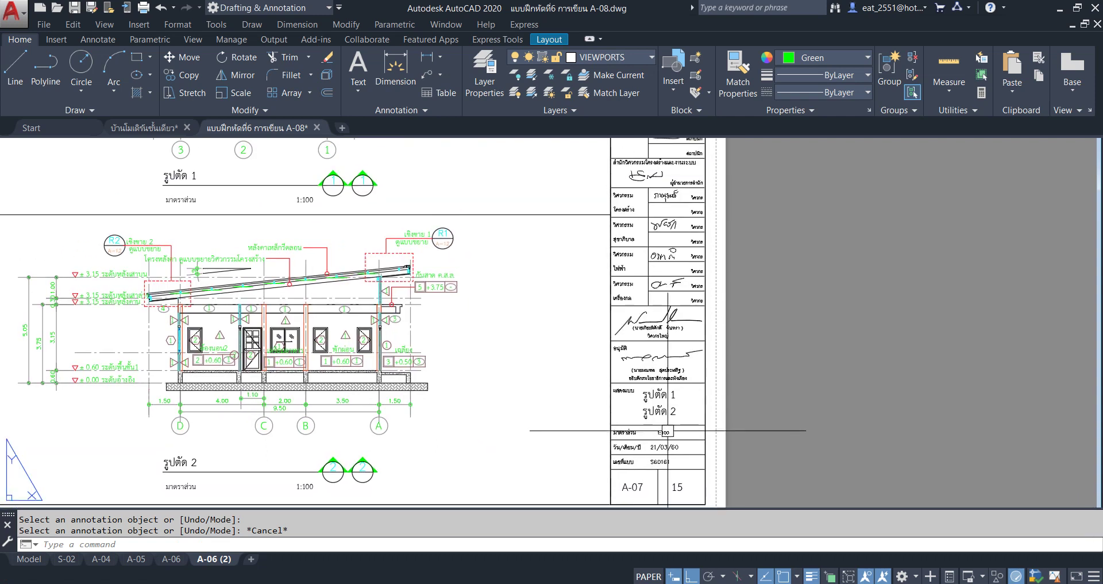
{"action": "middle_click_drag", "start_coordinate": [259, 494], "coordinate": [354, 460]}
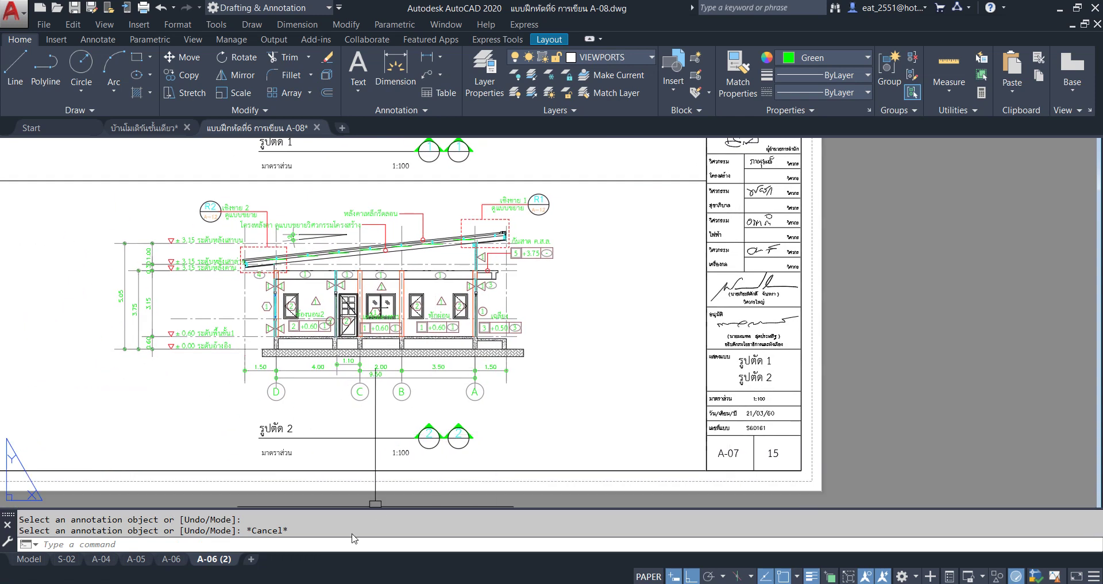
{"action": "right_click", "coordinate": [212, 561]}
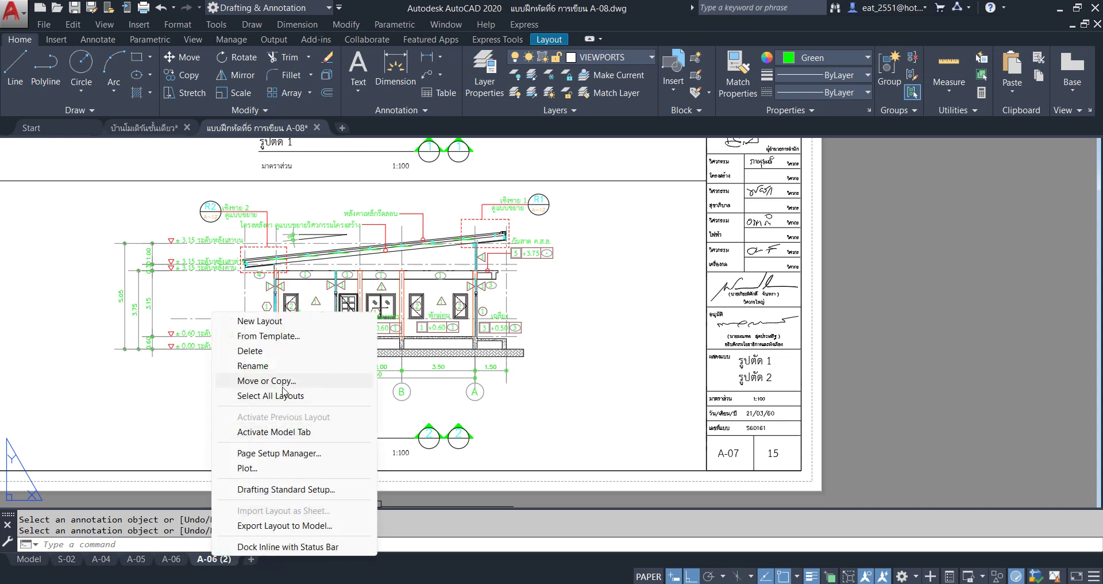
{"action": "left_click", "coordinate": [282, 366]}
{"action": "type", "text": "A-08"}
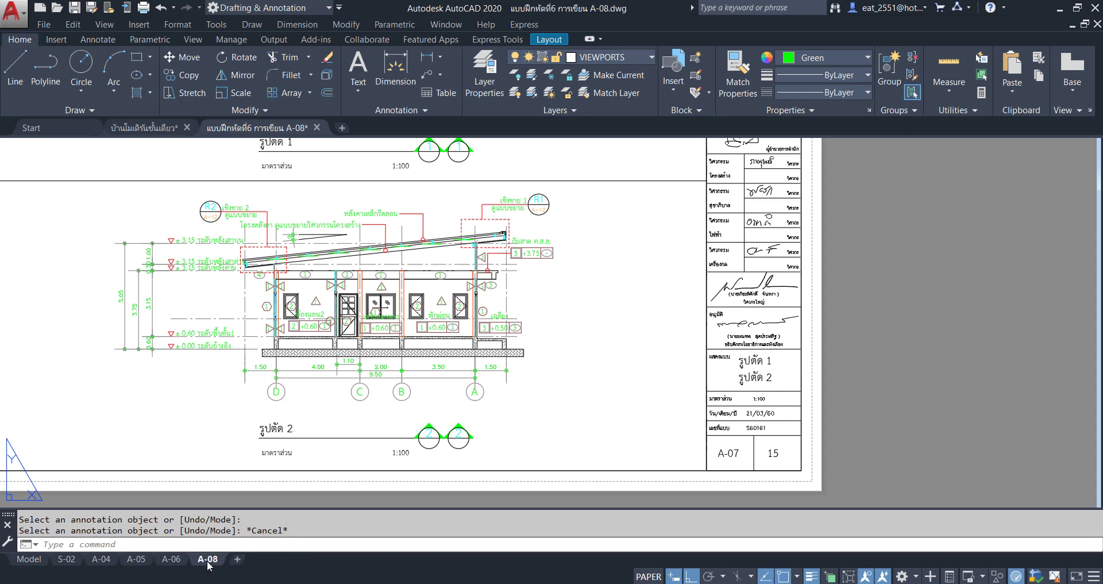
{"action": "left_click_drag", "start_coordinate": [209, 566], "coordinate": [231, 568]}
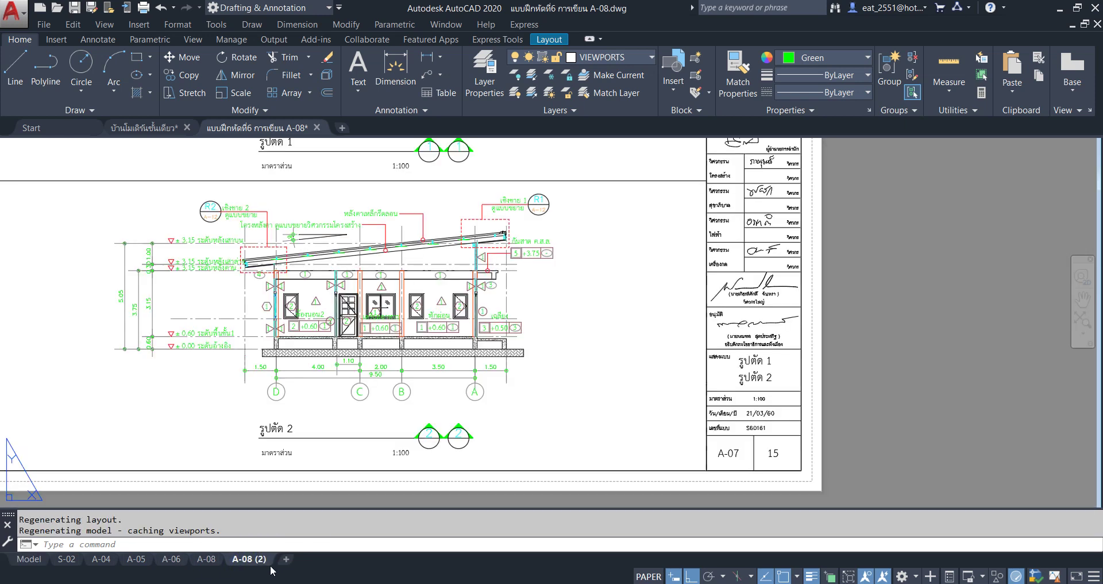
Rename layout A-08 to A-07 and layout A-08 (2) to A-08
{"action": "left_click", "coordinate": [218, 564]}
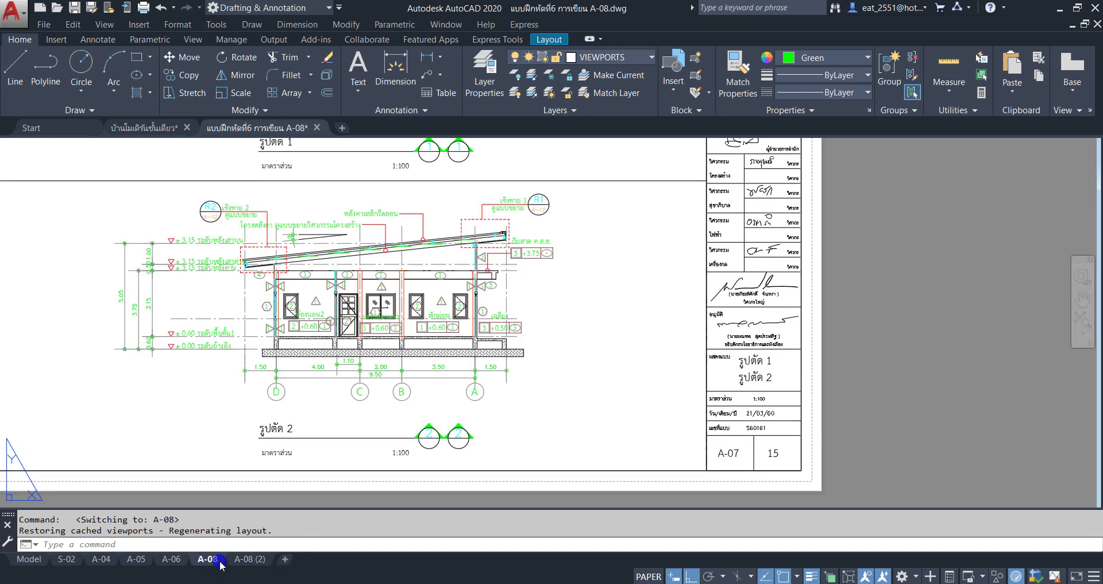
{"action": "right_click", "coordinate": [220, 566]}
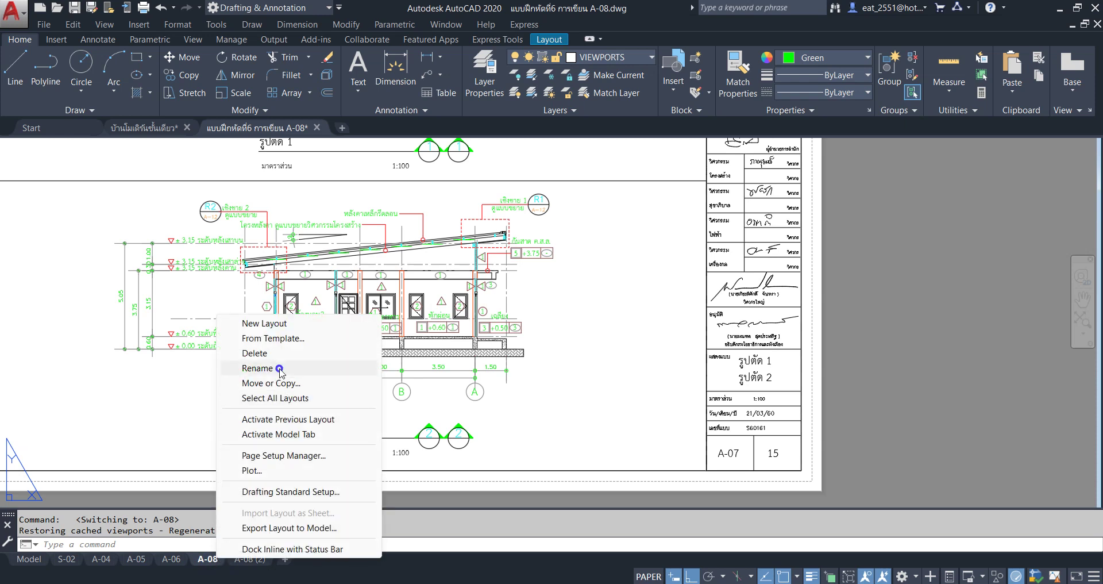
{"action": "left_click", "coordinate": [259, 369]}
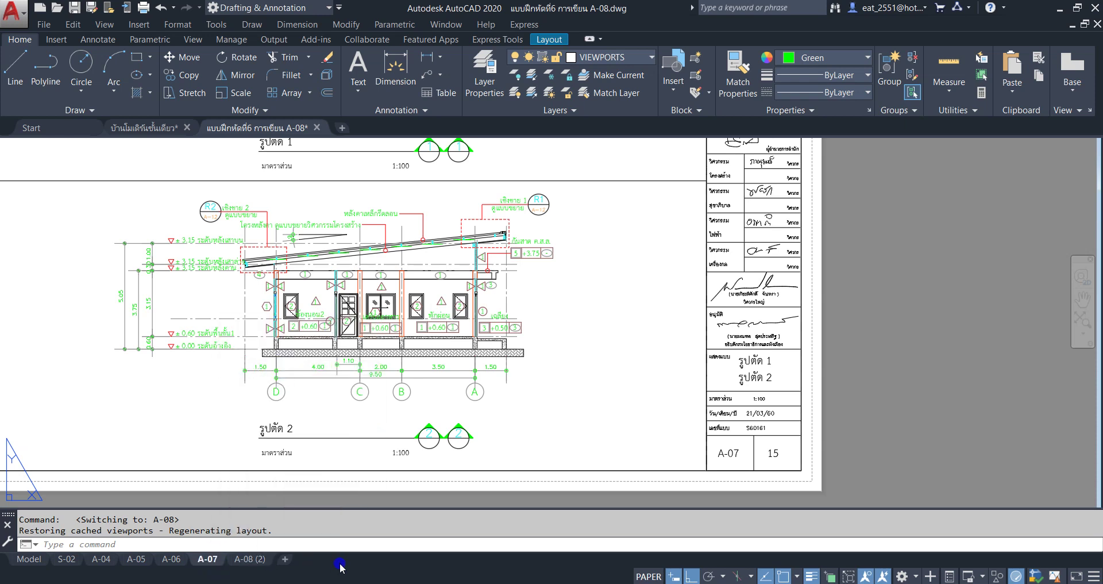
{"action": "left_click", "coordinate": [265, 565]}
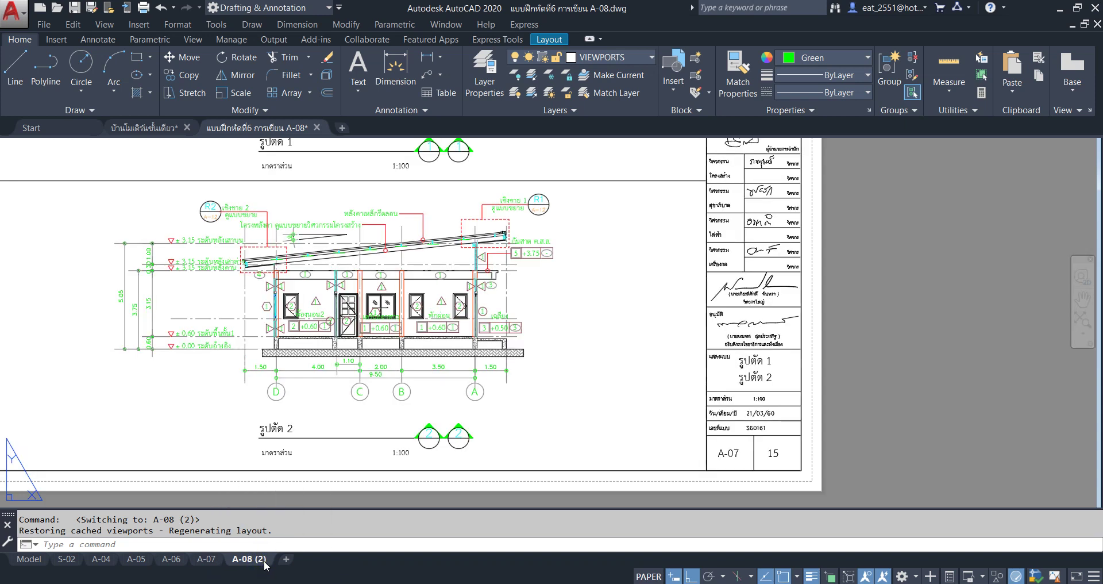
{"action": "right_click", "coordinate": [265, 565]}
{"action": "left_click", "coordinate": [316, 371]}
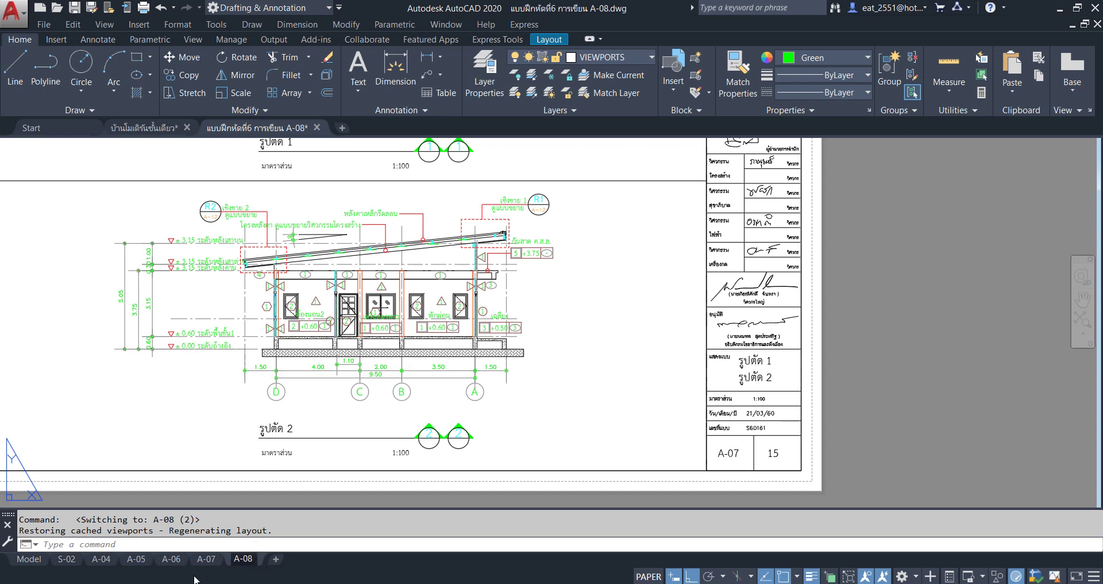
{"action": "left_click", "coordinate": [23, 560]}
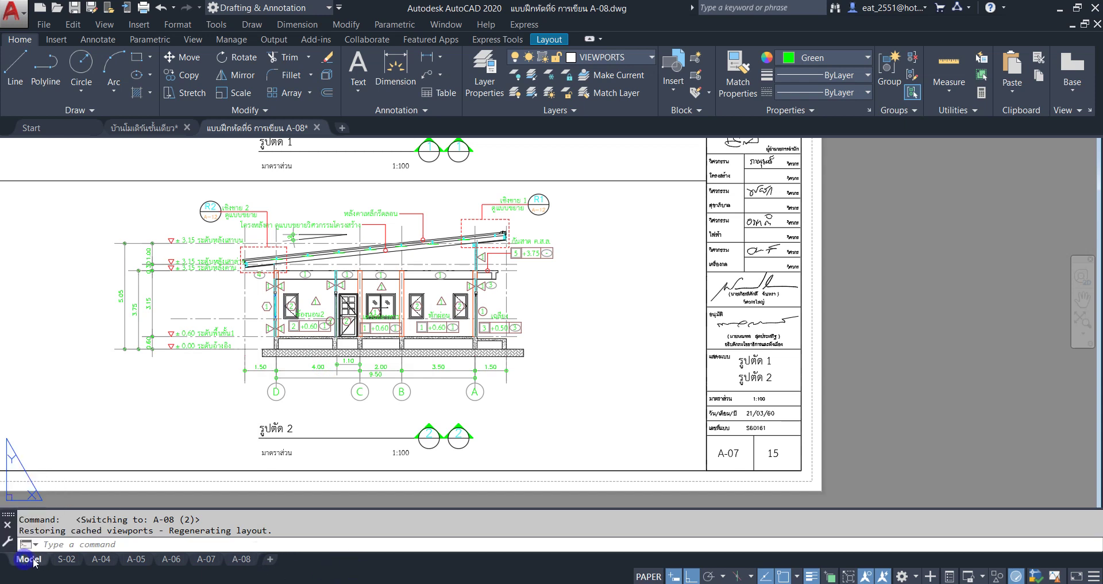
{"action": "scroll", "coordinate": [462, 481], "scroll_direction": "down", "scroll_amount": 1}
{"action": "scroll", "coordinate": [386, 419], "scroll_direction": "down", "scroll_amount": 3}
{"action": "scroll", "coordinate": [573, 362], "scroll_direction": "up", "scroll_amount": 10}
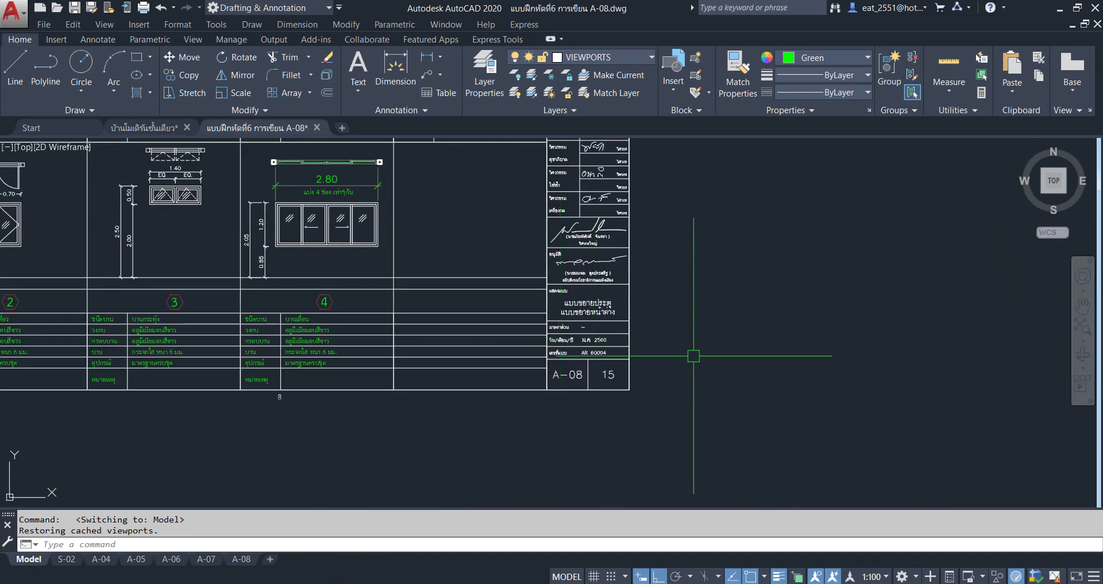
{"action": "scroll", "coordinate": [695, 352], "scroll_direction": "down", "scroll_amount": 1}
{"action": "scroll", "coordinate": [695, 352], "scroll_direction": "down", "scroll_amount": 1}
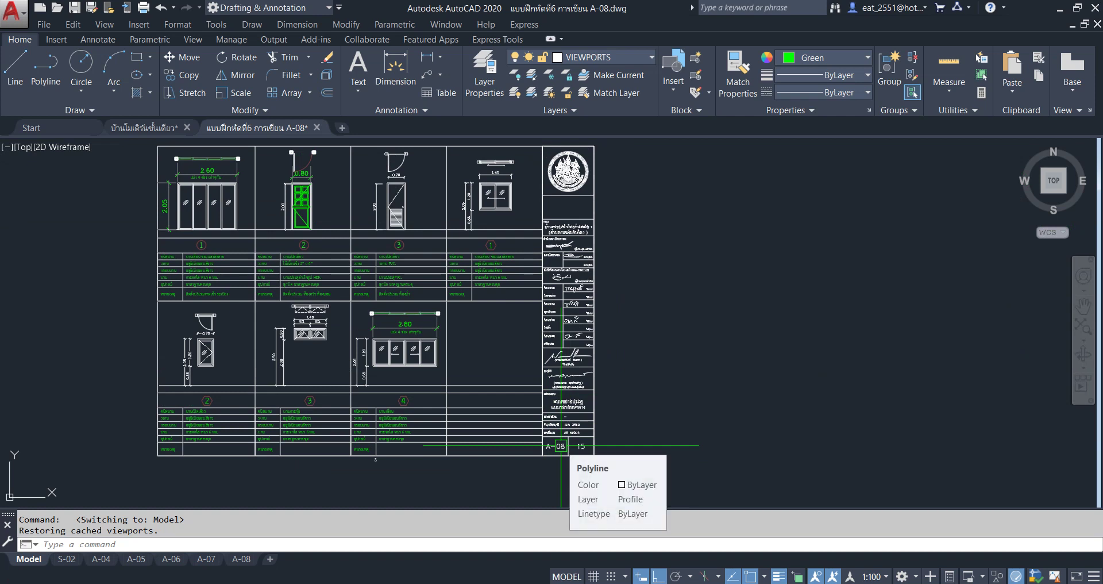
{"action": "scroll", "coordinate": [575, 375], "scroll_direction": "up", "scroll_amount": 4}
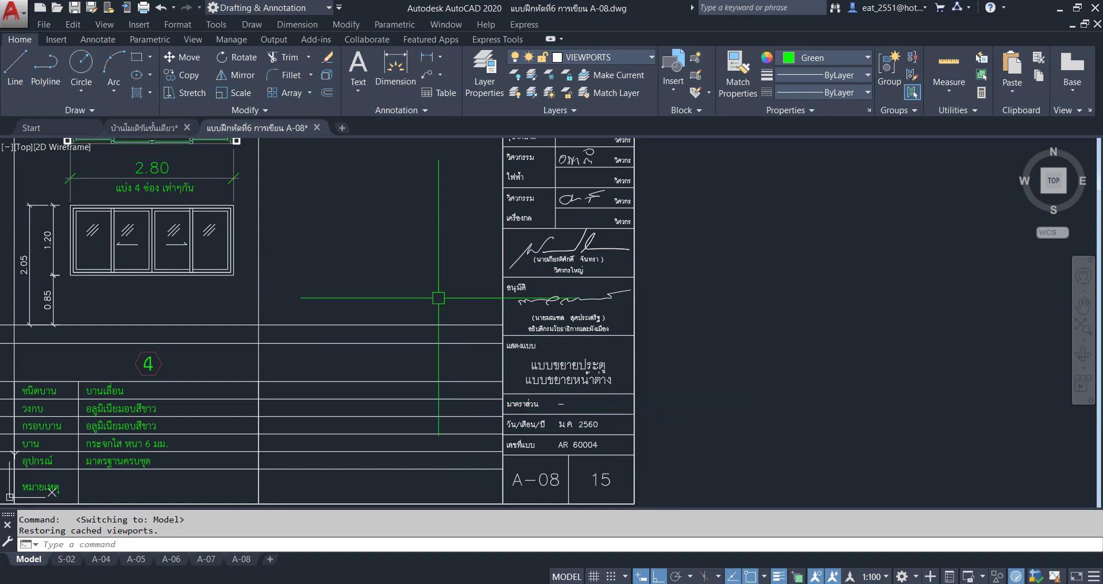
{"action": "scroll", "coordinate": [436, 293], "scroll_direction": "down", "scroll_amount": 2}
{"action": "scroll", "coordinate": [518, 327], "scroll_direction": "down", "scroll_amount": 1}
{"action": "scroll", "coordinate": [535, 343], "scroll_direction": "down", "scroll_amount": 1}
{"action": "middle_click_drag", "start_coordinate": [536, 343], "coordinate": [532, 400]}
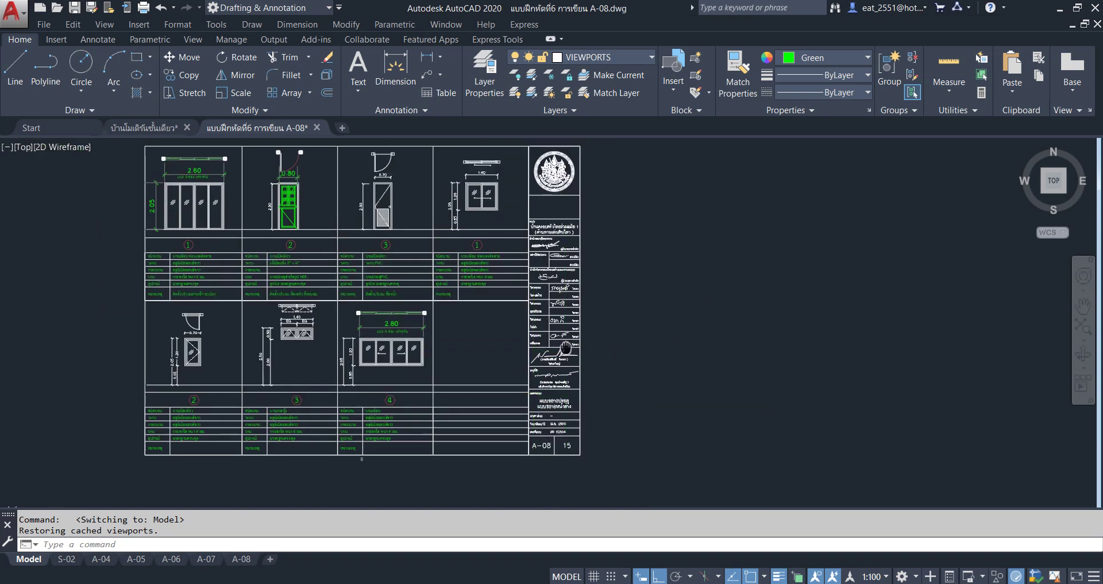
{"action": "middle_click_drag", "start_coordinate": [540, 174], "coordinate": [501, 212]}
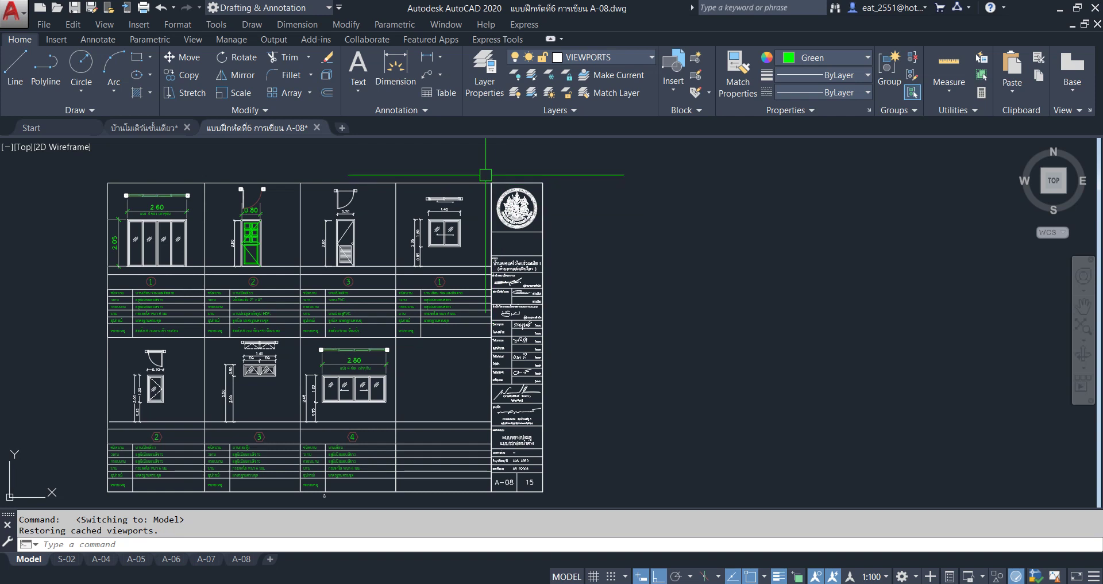
{"action": "left_click", "coordinate": [482, 171]}
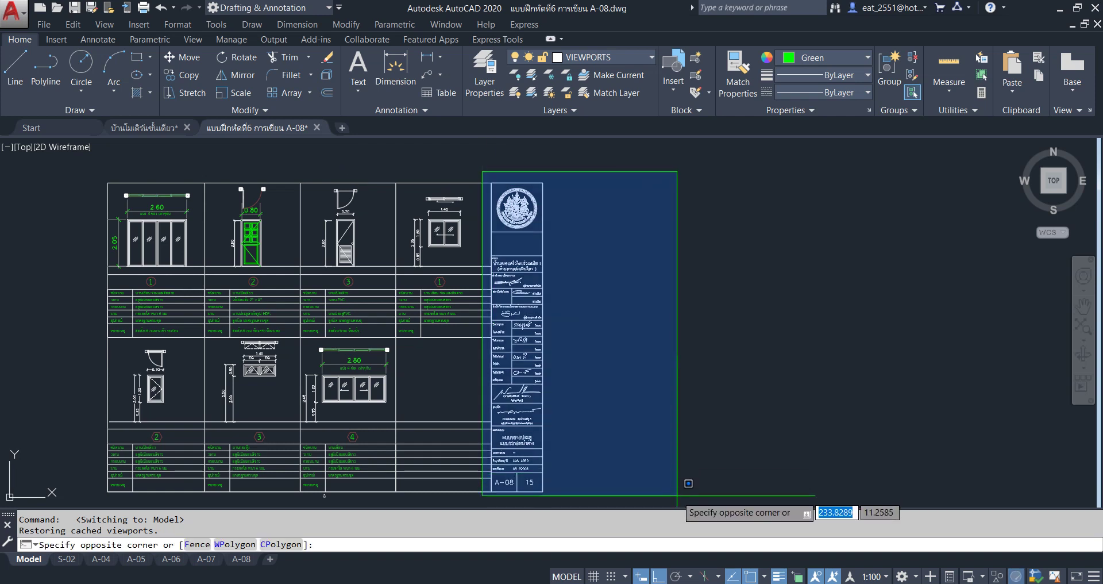
{"action": "left_click", "coordinate": [678, 315]}
{"action": "left_click", "coordinate": [244, 559]}
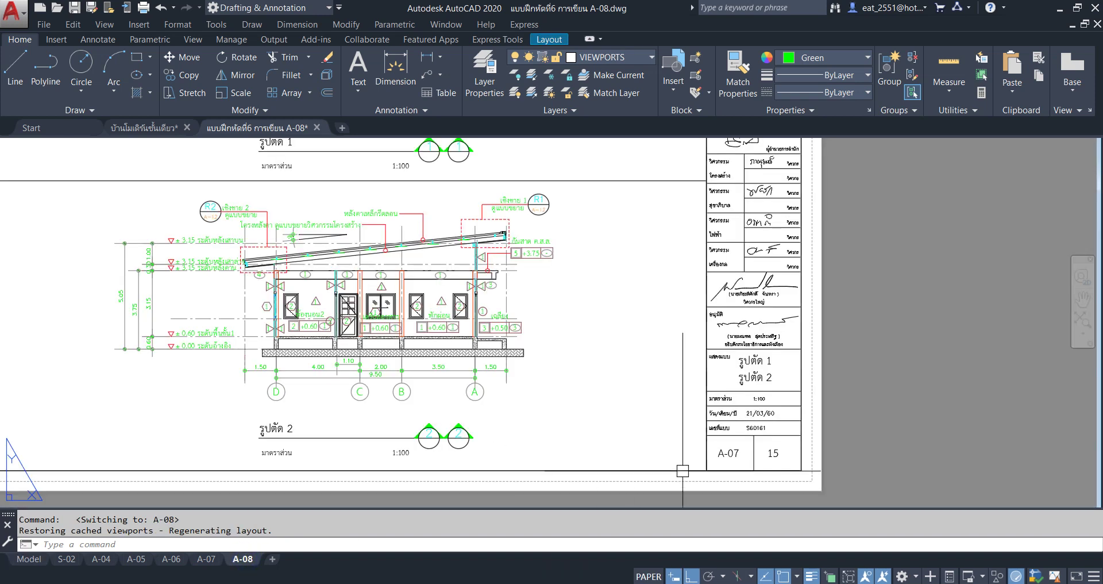
Change the sheet number text from A-07 to A-08
{"action": "scroll", "coordinate": [805, 481], "scroll_direction": "up", "scroll_amount": 5}
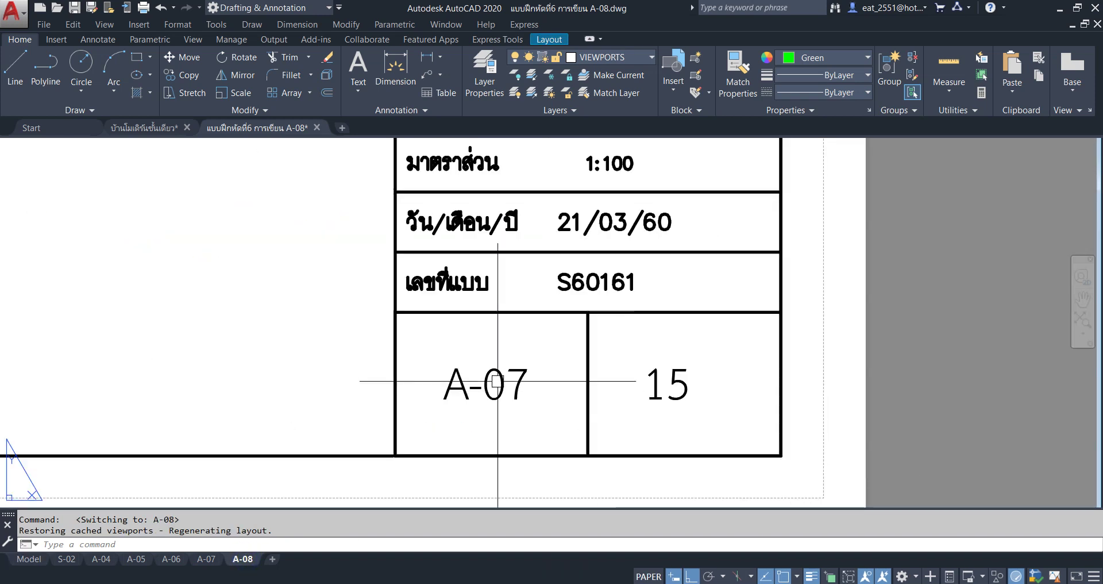
{"action": "double_click", "coordinate": [523, 392]}
{"action": "left_click", "coordinate": [522, 393]}
{"action": "key", "text": "BackSpace"}
{"action": "type", "text": "8"}
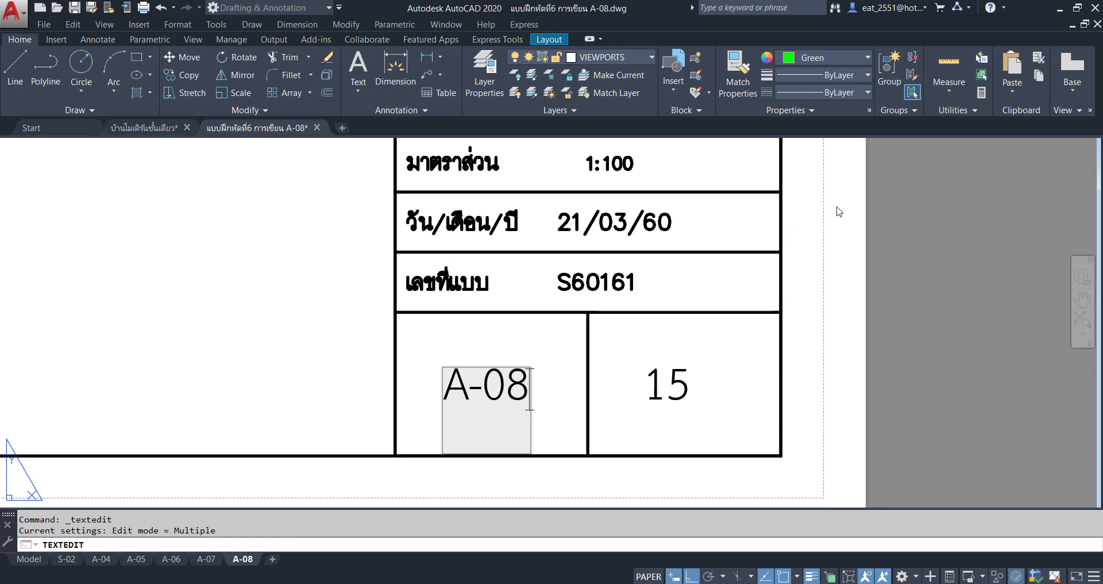
{"action": "left_click", "coordinate": [839, 211]}
Retitle the รูปตัด 1 drawing-name text to แบบขยายประตู
{"action": "scroll", "coordinate": [605, 322], "scroll_direction": "up", "scroll_amount": 5}
{"action": "scroll", "coordinate": [660, 214], "scroll_direction": "up", "scroll_amount": 3}
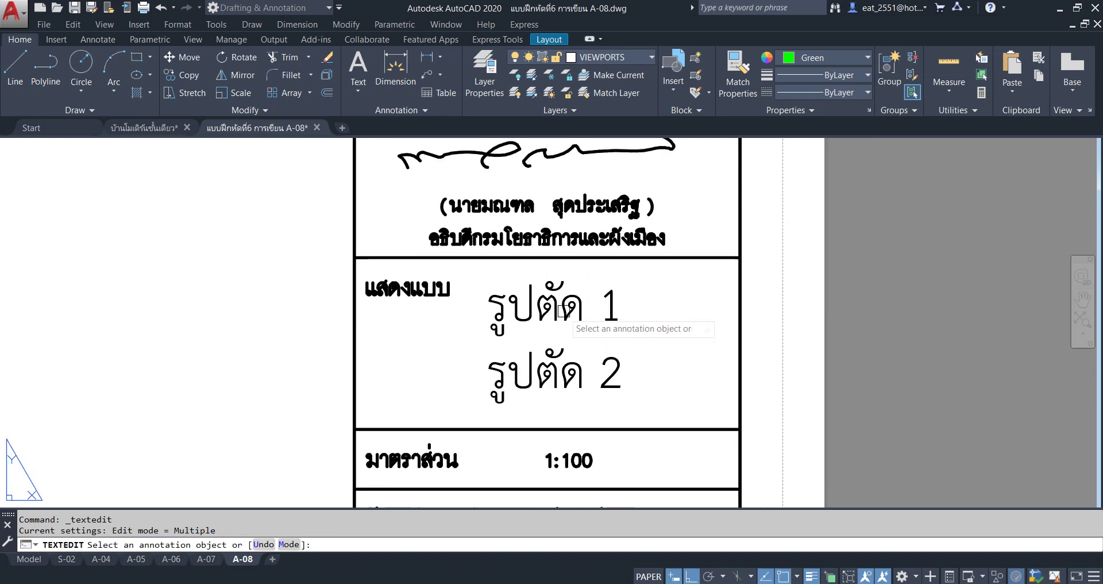
{"action": "scroll", "coordinate": [564, 313], "scroll_direction": "up", "scroll_amount": 2}
{"action": "left_click", "coordinate": [577, 299]}
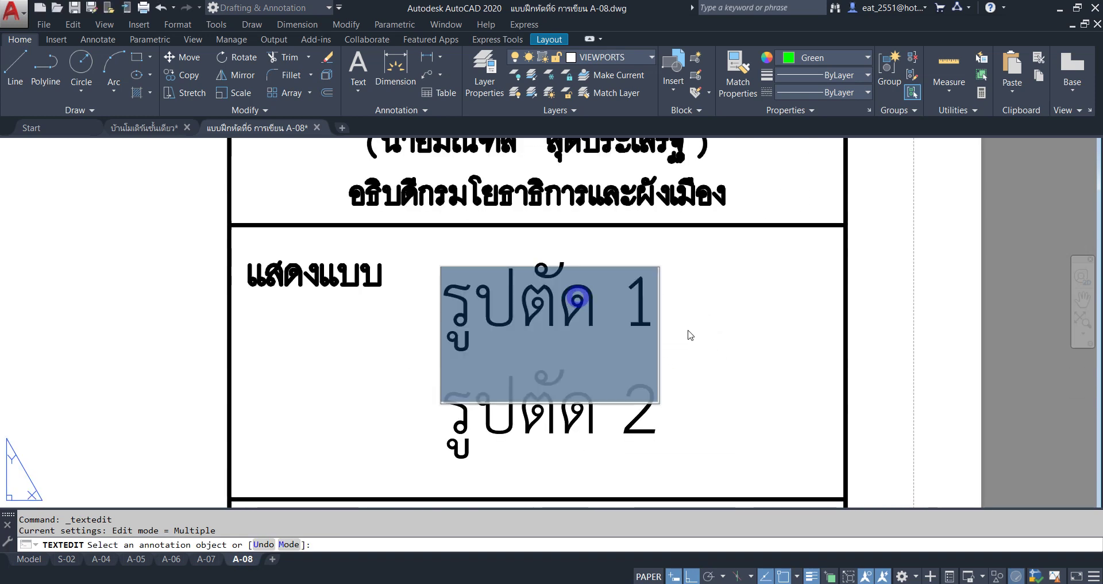
{"action": "left_click", "coordinate": [652, 316]}
{"action": "key", "text": "BackSpace"}
{"action": "key", "text": "BackSpace"}
{"action": "key", "text": "BackSpace"}
{"action": "key", "text": "BackSpace"}
{"action": "key", "text": "BackSpace"}
{"action": "key", "text": "BackSpace"}
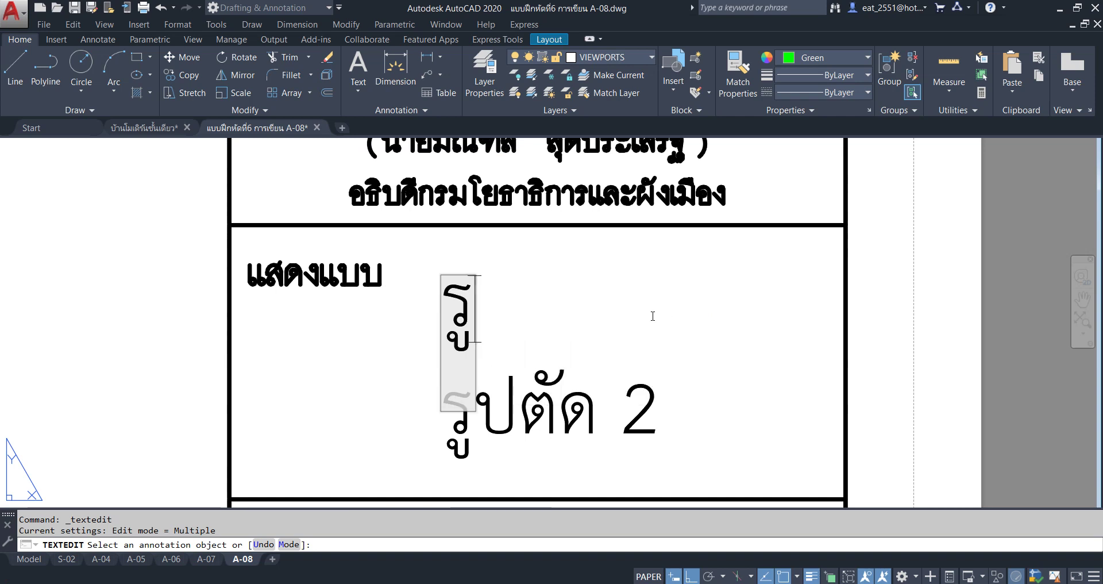
{"action": "key", "text": "BackSpace"}
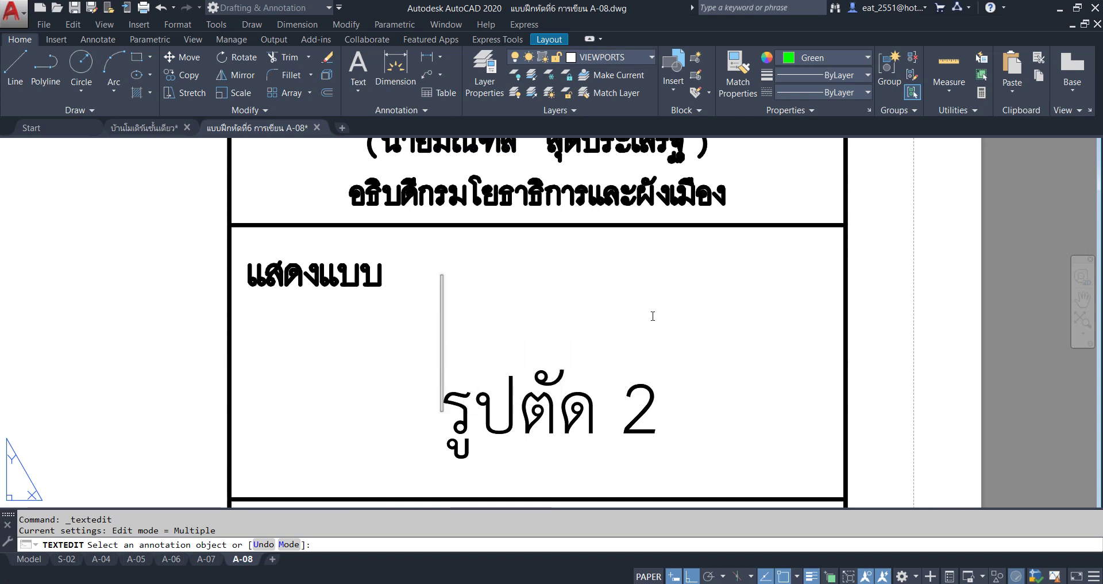
{"action": "type", "text": "แบ"}
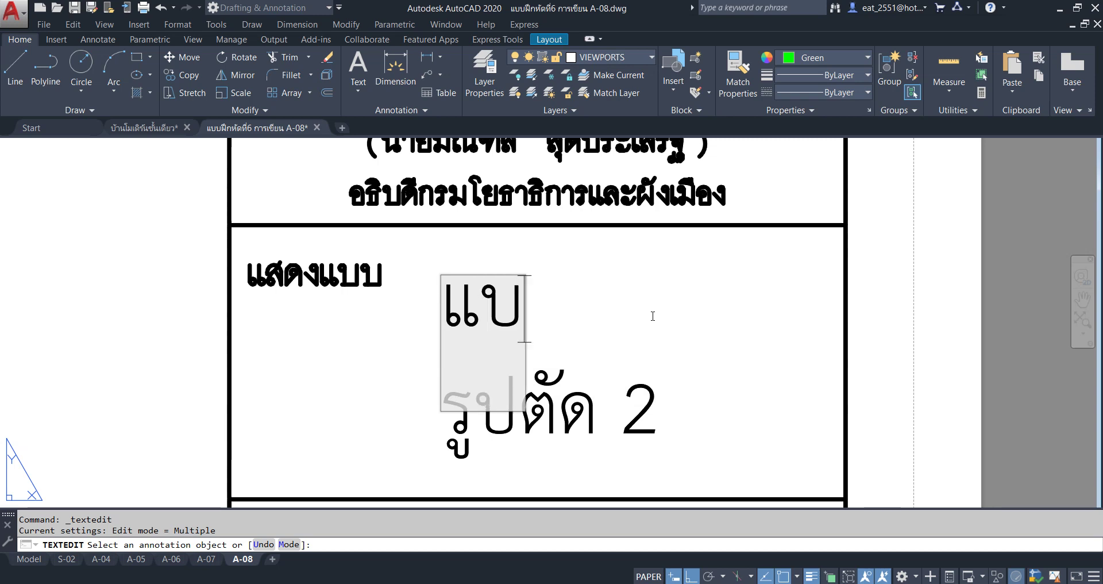
{"action": "type", "text": "บข"}
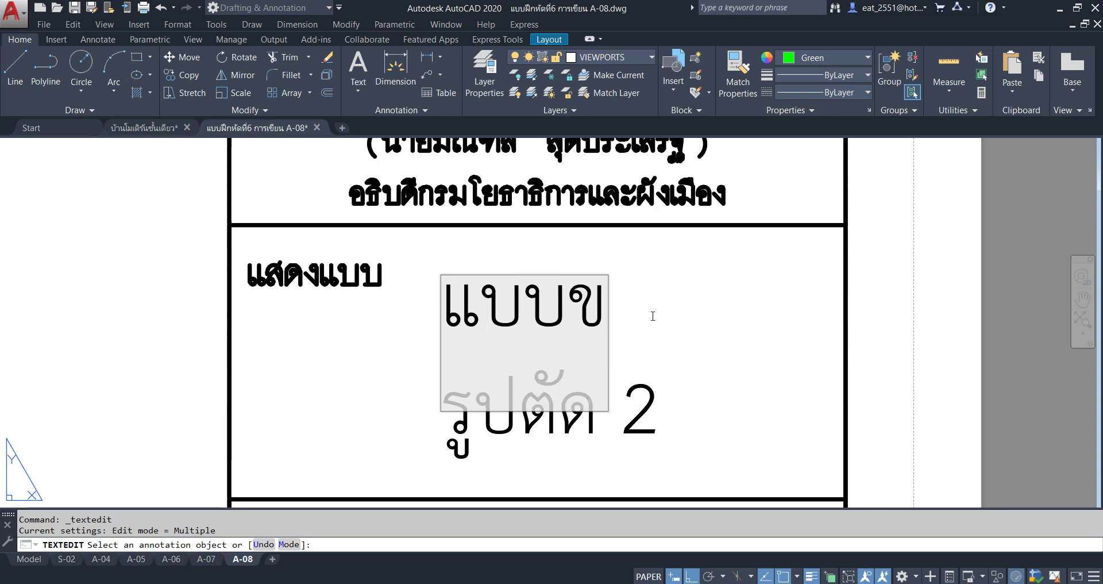
{"action": "type", "text": "ยาย"}
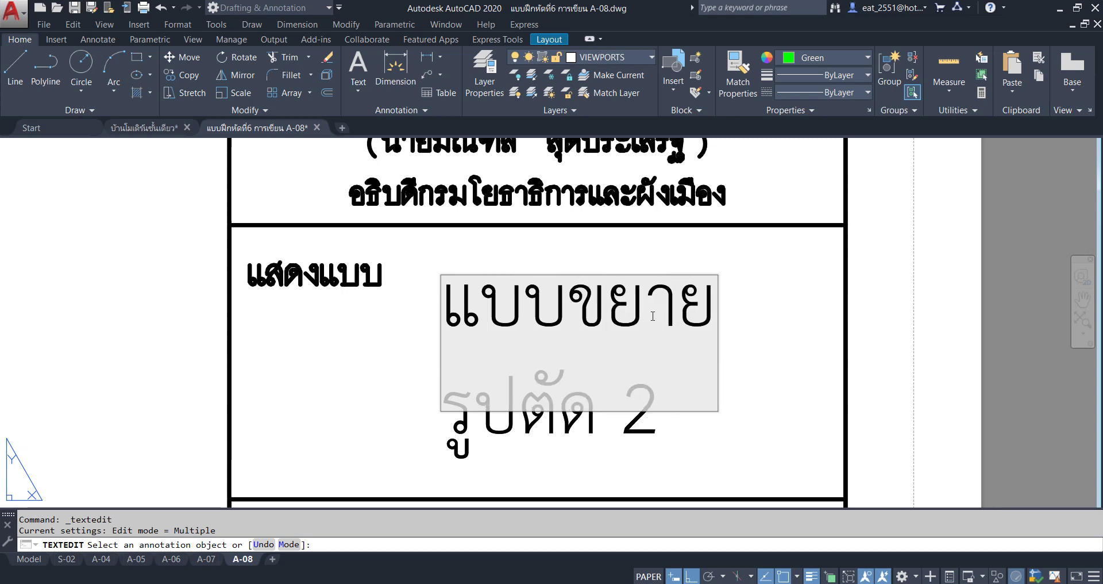
{"action": "type", "text": "ประตู"}
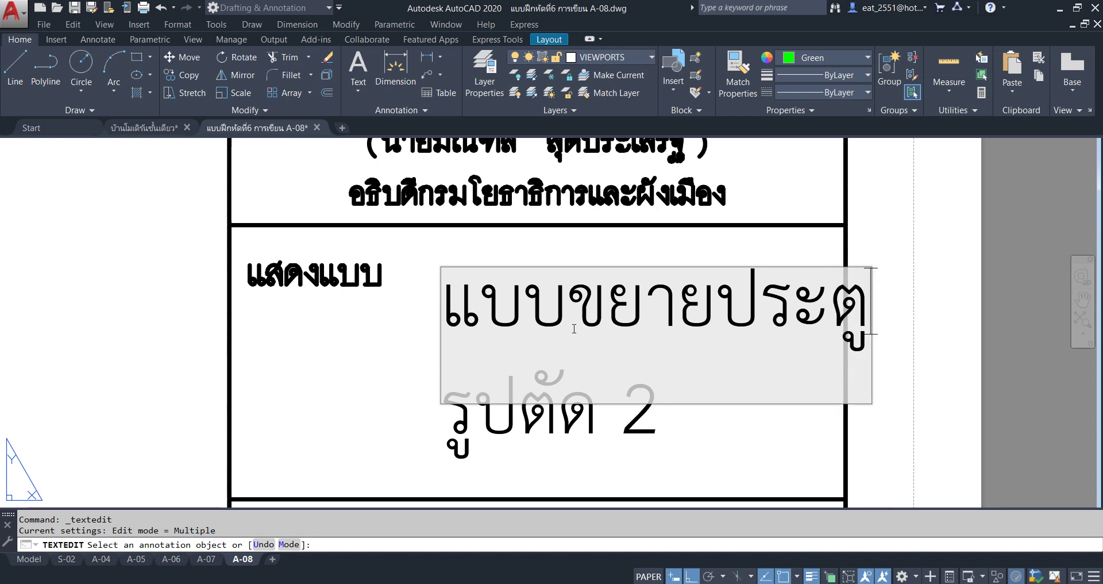
{"action": "left_click", "coordinate": [374, 310]}
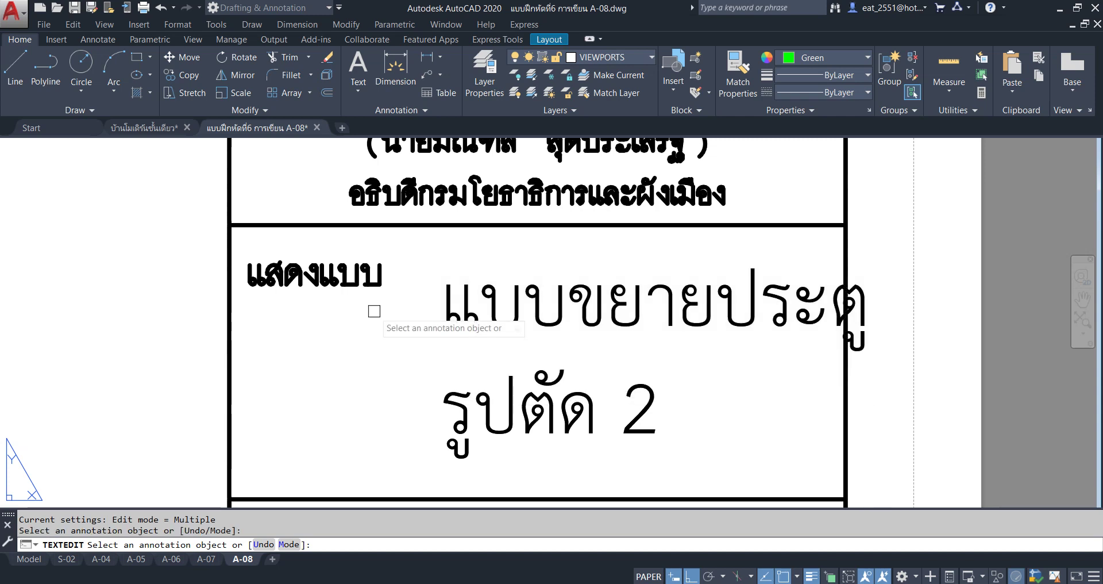
{"action": "key", "text": "Escape"}
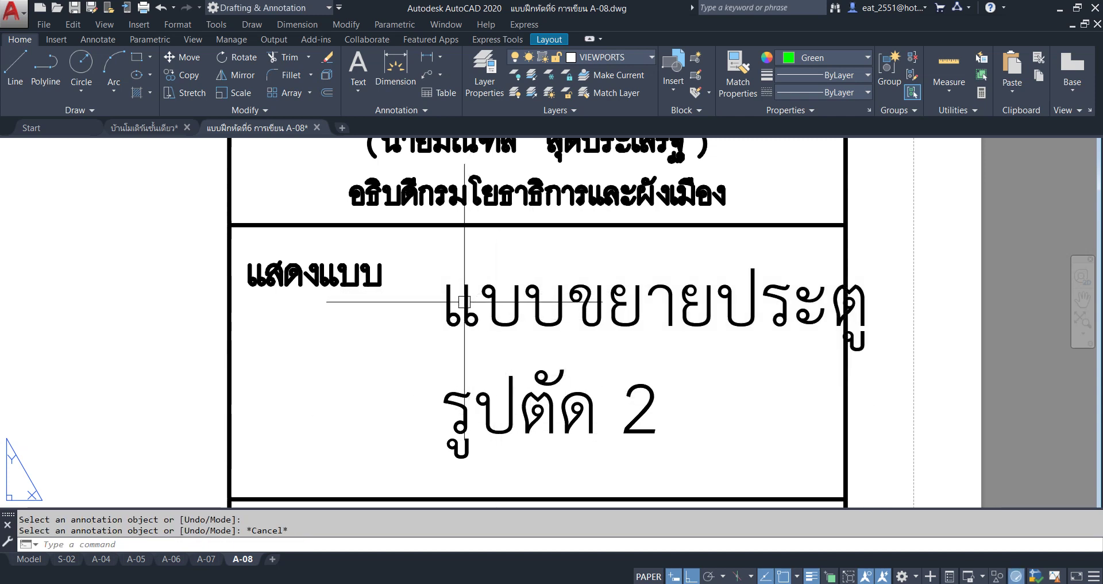
Undo the accidental erase of both title lines and move แบบขยายประตู further left
{"action": "left_click", "coordinate": [451, 313]}
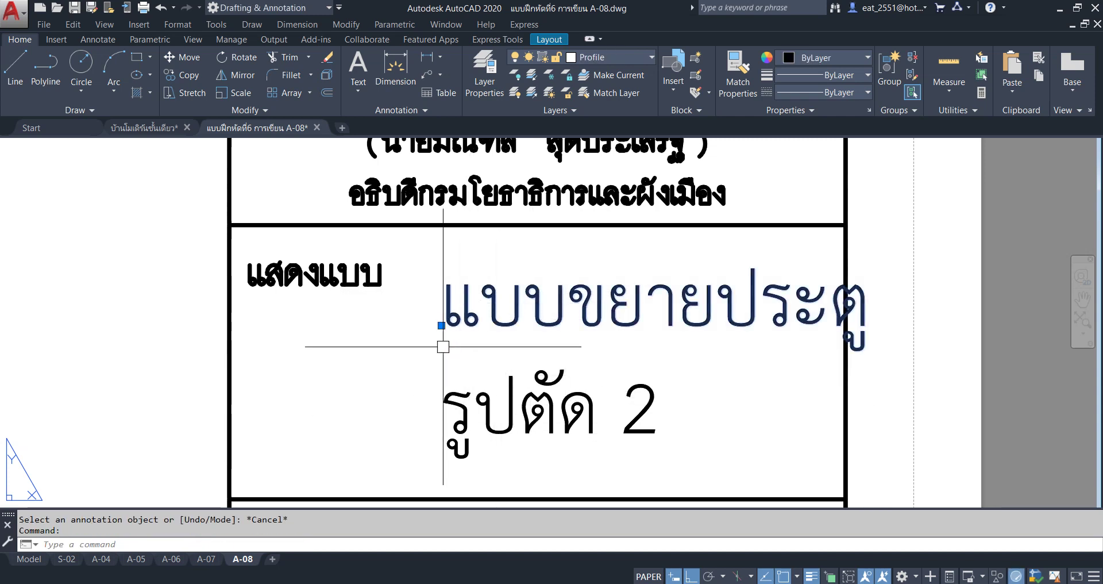
{"action": "left_click", "coordinate": [495, 406]}
{"action": "key", "text": "Delete"}
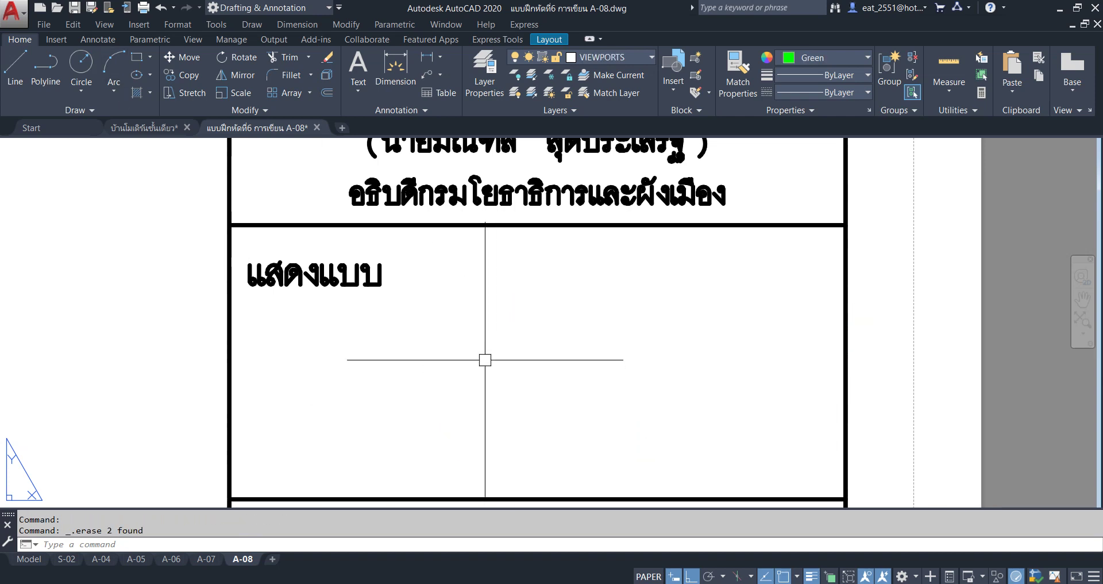
{"action": "key", "text": "super+x"}
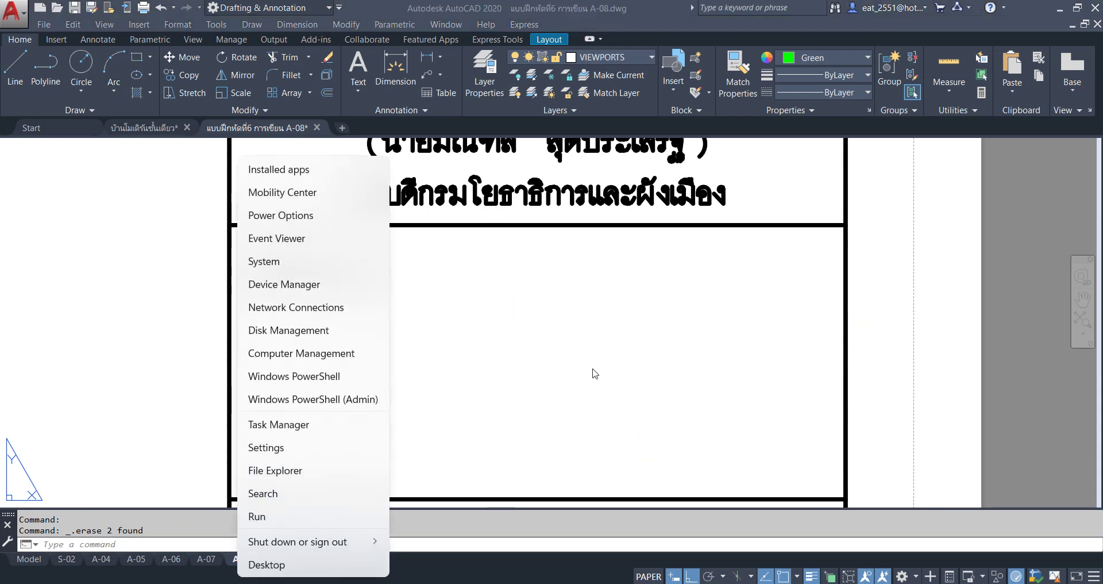
{"action": "key", "text": "Escape"}
{"action": "key", "text": "ctrl+z"}
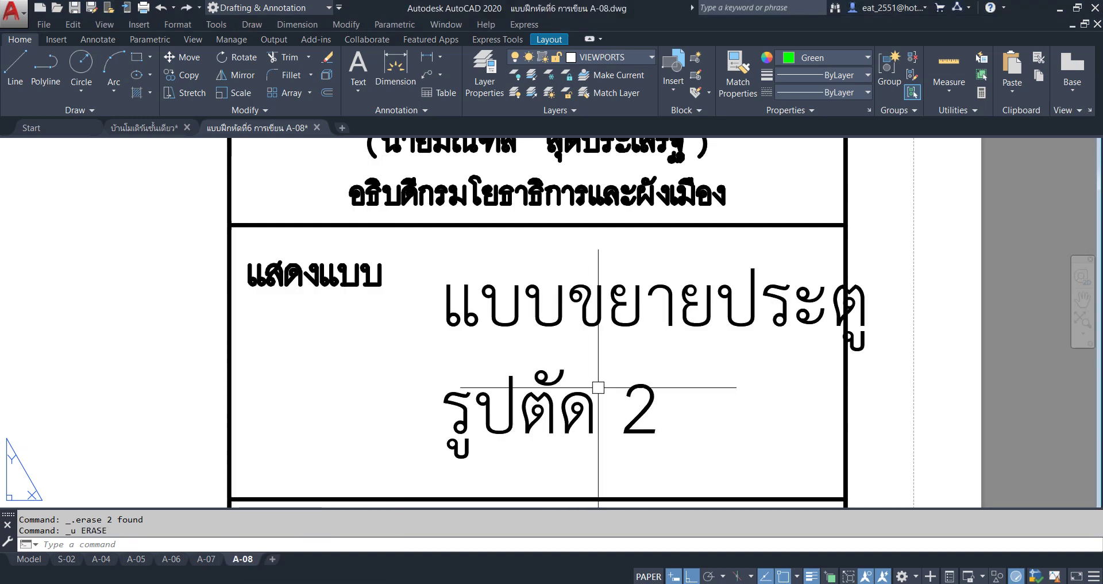
{"action": "left_click", "coordinate": [526, 302]}
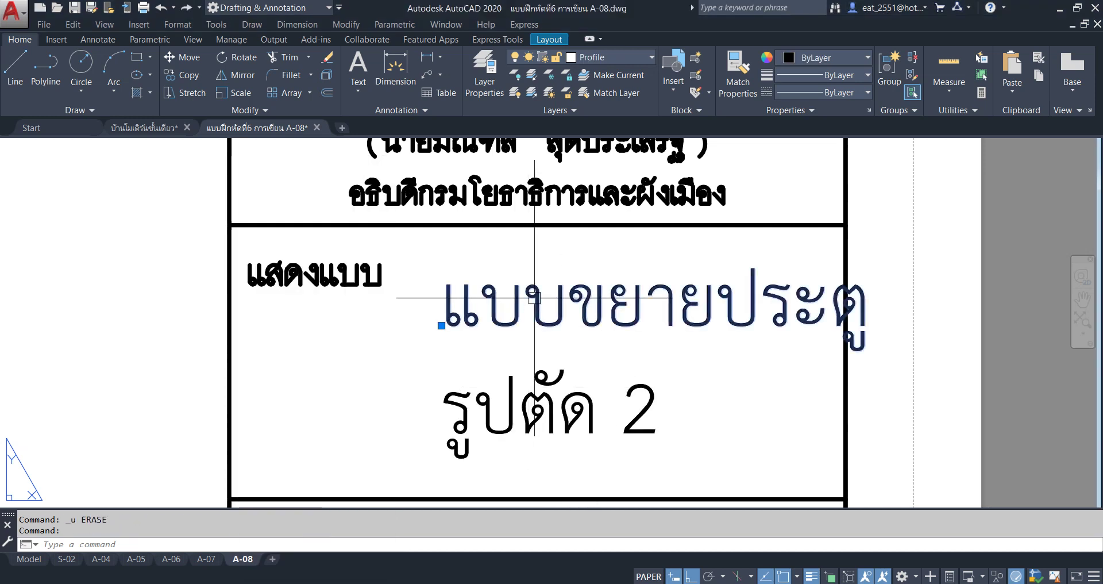
{"action": "left_click", "coordinate": [172, 57]}
{"action": "left_click", "coordinate": [137, 258]}
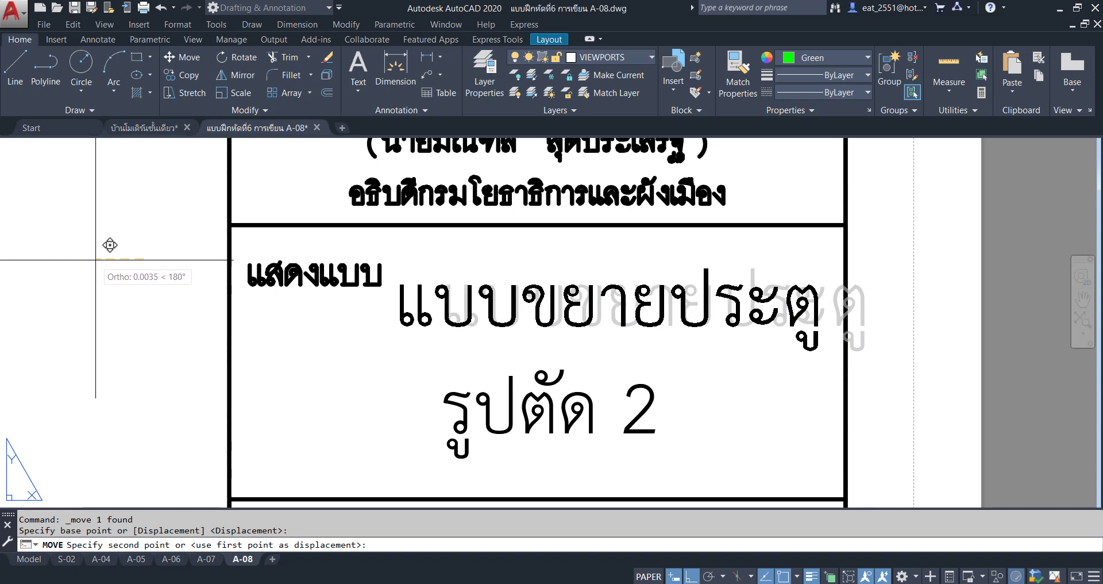
{"action": "left_click", "coordinate": [520, 427]}
Delete the รูปตัด 2 line and copy แบบขยายประตู one line below
{"action": "left_click", "coordinate": [518, 401]}
{"action": "key", "text": "Delete"}
{"action": "left_click", "coordinate": [550, 298]}
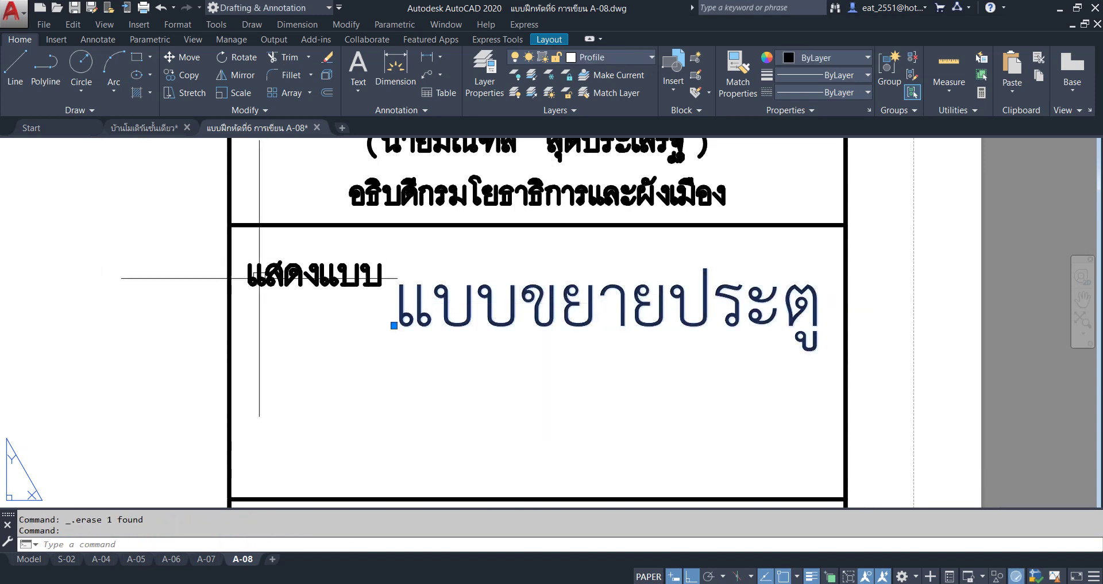
{"action": "left_click", "coordinate": [180, 74]}
{"action": "left_click", "coordinate": [124, 304]}
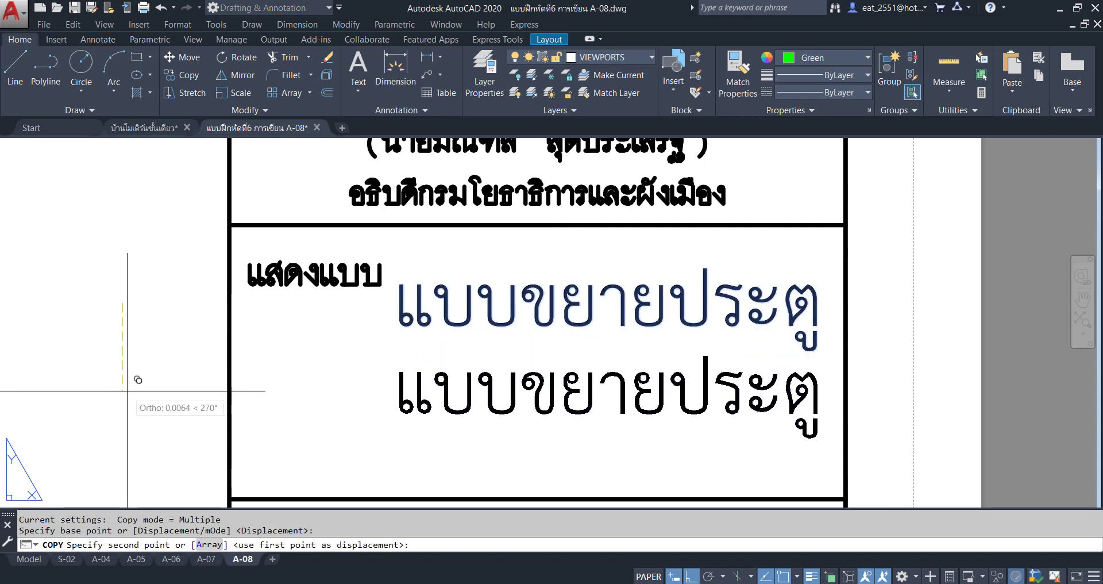
{"action": "left_click", "coordinate": [127, 390]}
{"action": "key", "text": "Escape"}
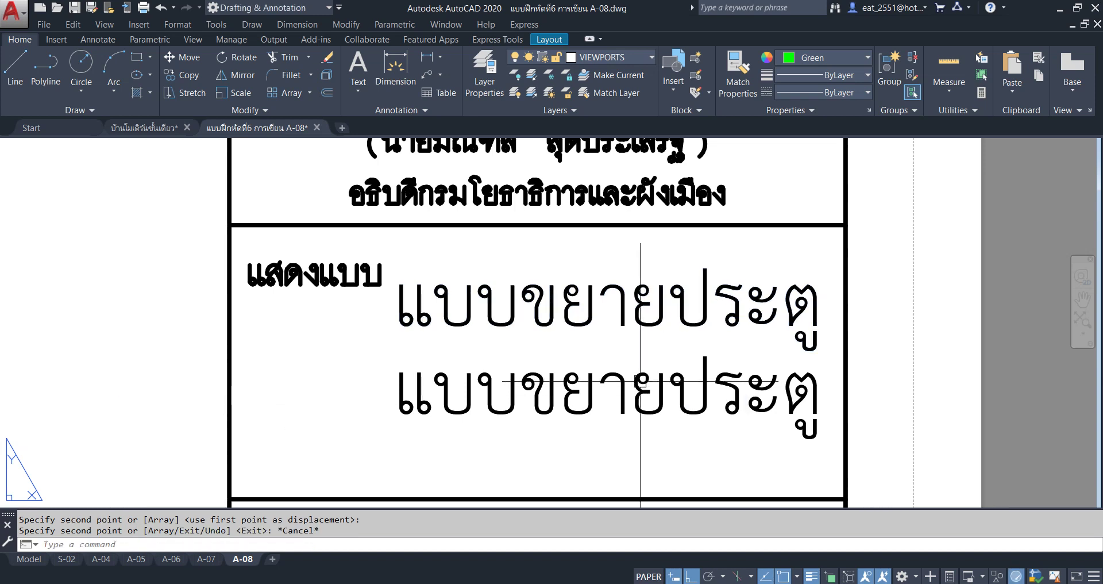
Move the copied title line further left to align it
{"action": "left_click", "coordinate": [642, 381]}
{"action": "left_click", "coordinate": [188, 58]}
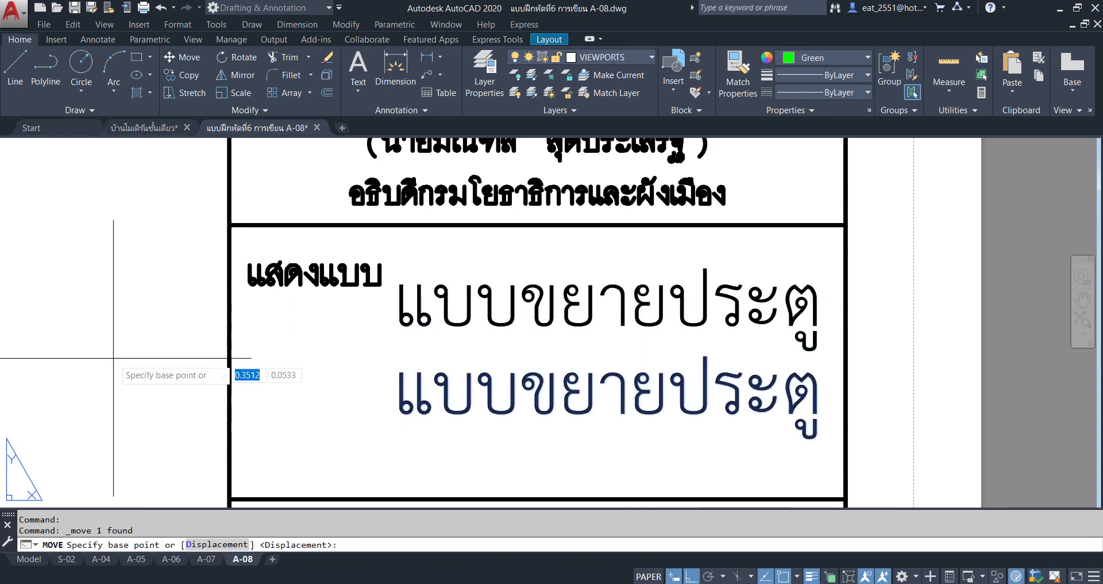
{"action": "left_click", "coordinate": [111, 359]}
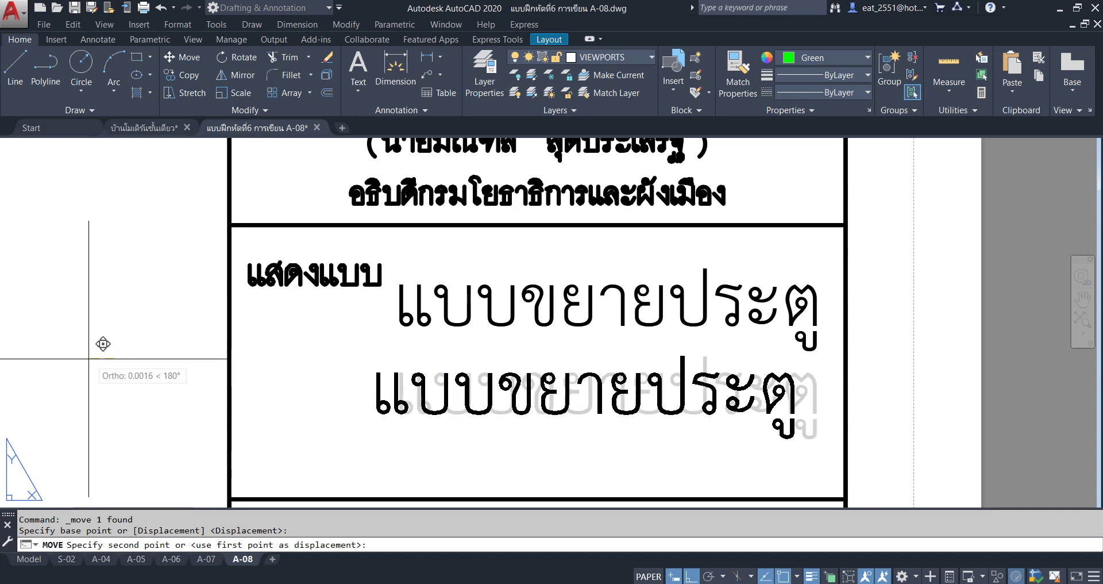
{"action": "left_click", "coordinate": [47, 359]}
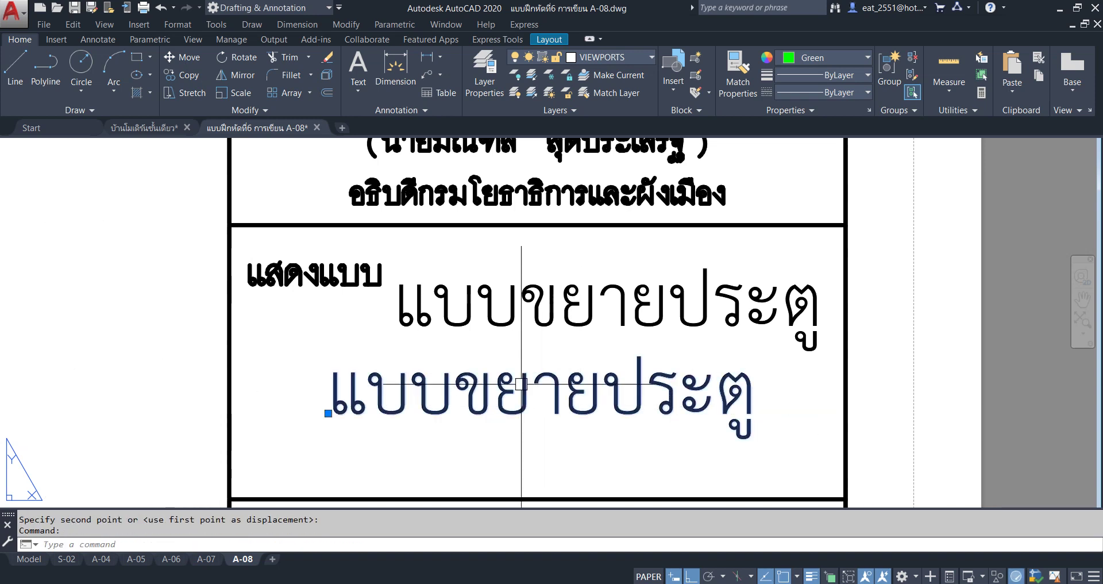
Change the lower title copy from แบบขยายประตู to แบบขยายหน้าต่าง
{"action": "double_click", "coordinate": [333, 409]}
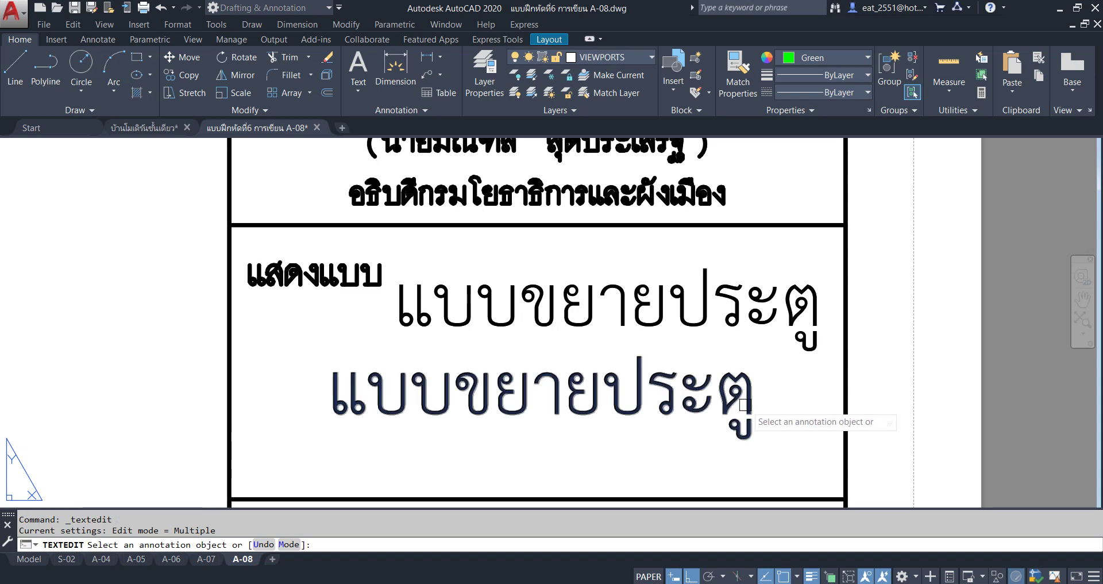
{"action": "left_click", "coordinate": [745, 406]}
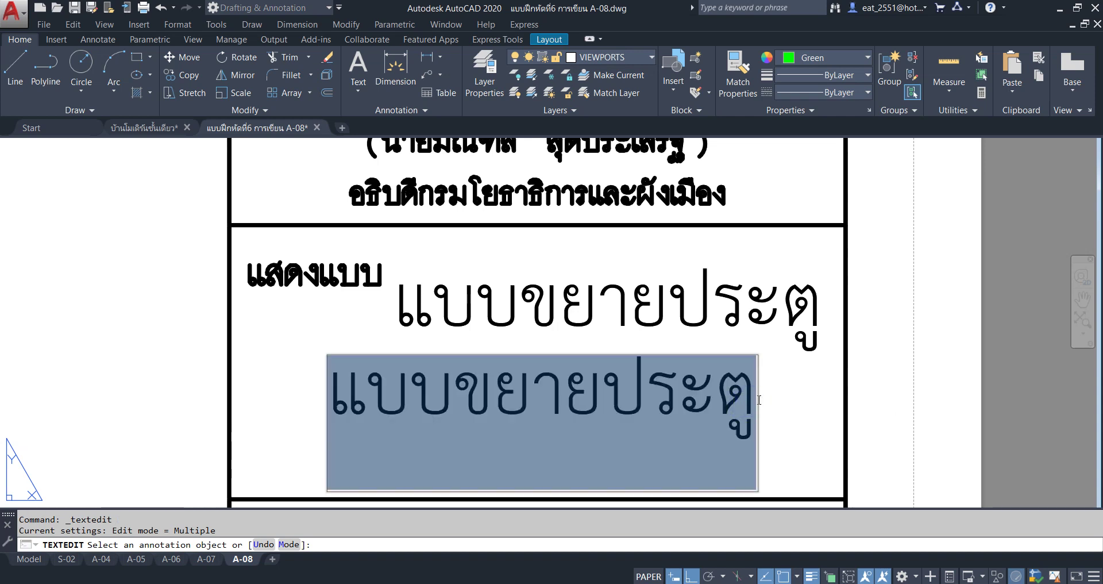
{"action": "left_click", "coordinate": [756, 395]}
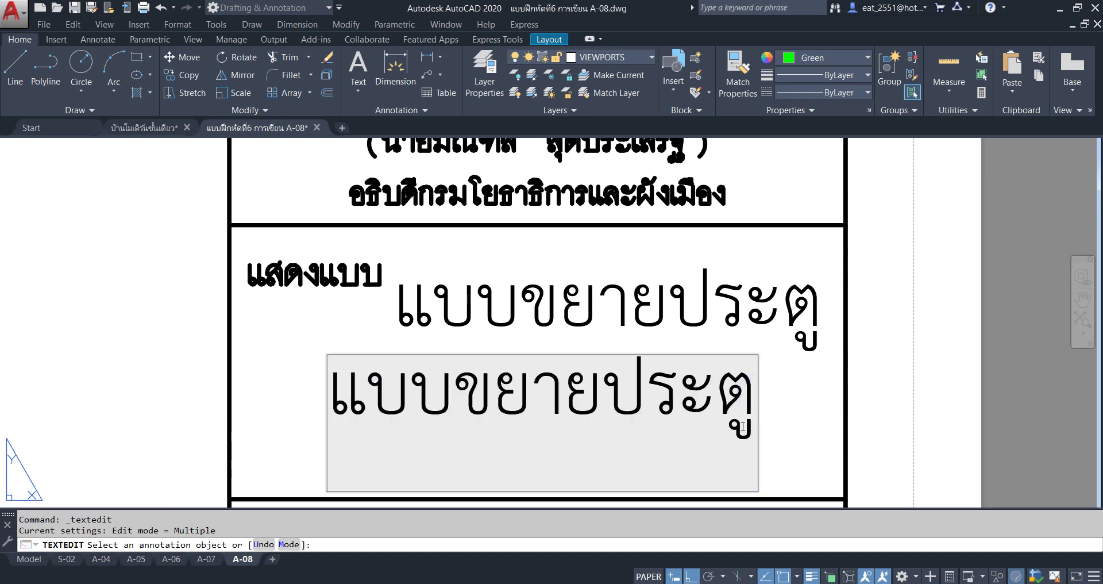
{"action": "key", "text": "BackSpace"}
{"action": "key", "text": "BackSpace"}
{"action": "key", "text": "BackSpace"}
{"action": "key", "text": "BackSpace"}
{"action": "key", "text": "BackSpace"}
{"action": "type", "text": "ห"}
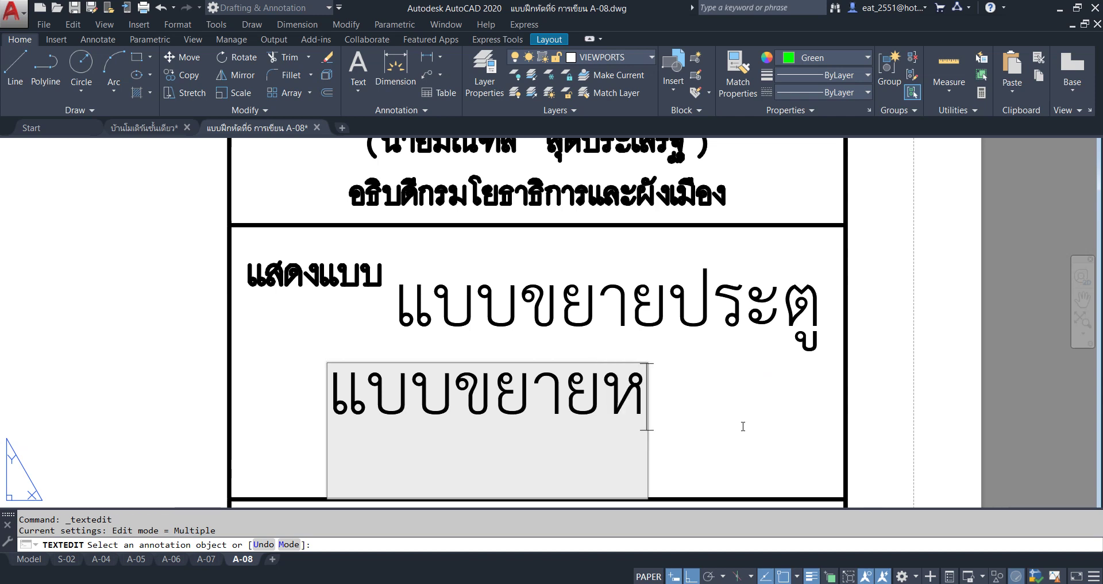
{"action": "type", "text": "น้า"}
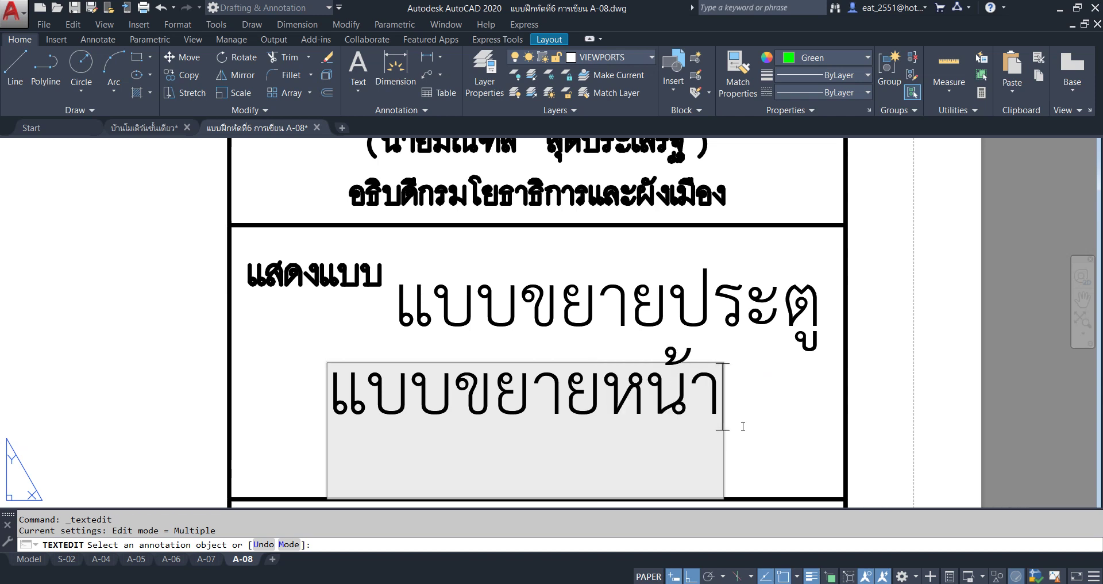
{"action": "type", "text": "ต่าง"}
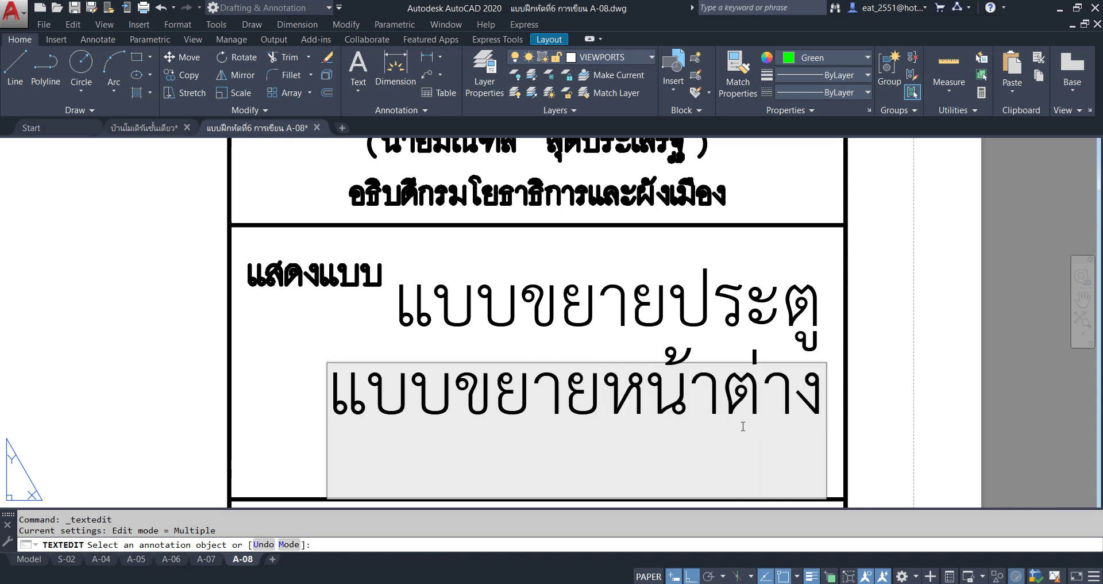
{"action": "left_click", "coordinate": [971, 381]}
{"action": "key", "text": "Escape"}
{"action": "scroll", "coordinate": [971, 381], "scroll_direction": "down", "scroll_amount": 1}
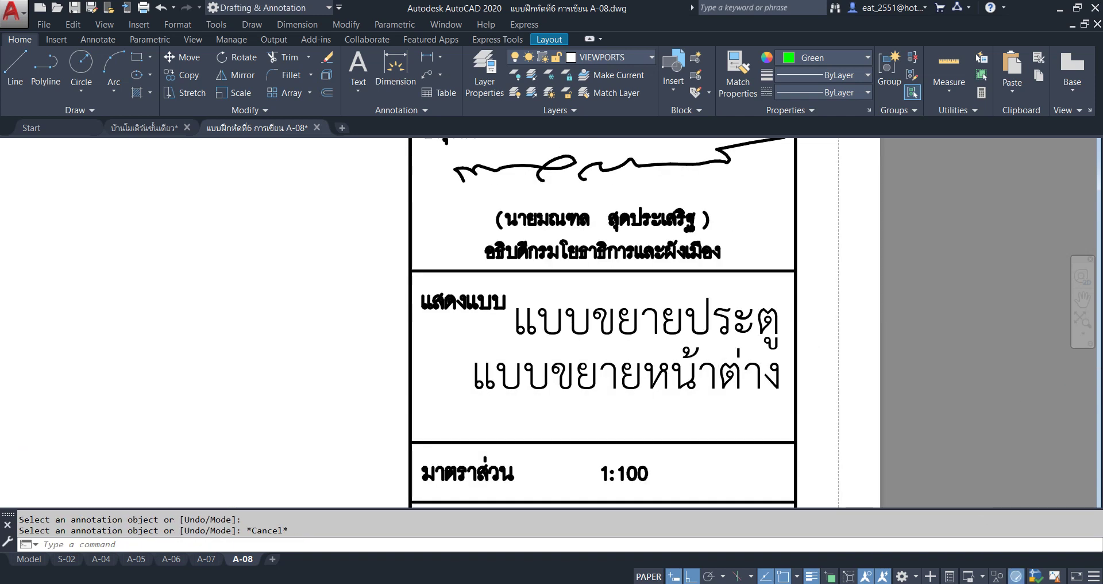
{"action": "scroll", "coordinate": [572, 299], "scroll_direction": "down", "scroll_amount": 2}
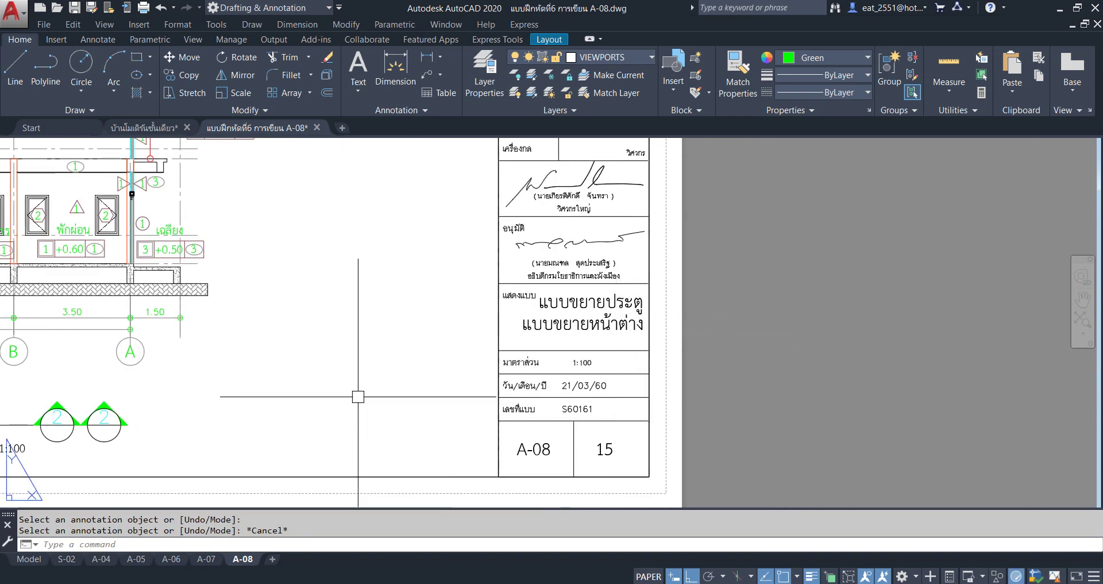
Check the Model and A-07 tabs, then return to A-08's title name box
{"action": "left_click", "coordinate": [33, 559]}
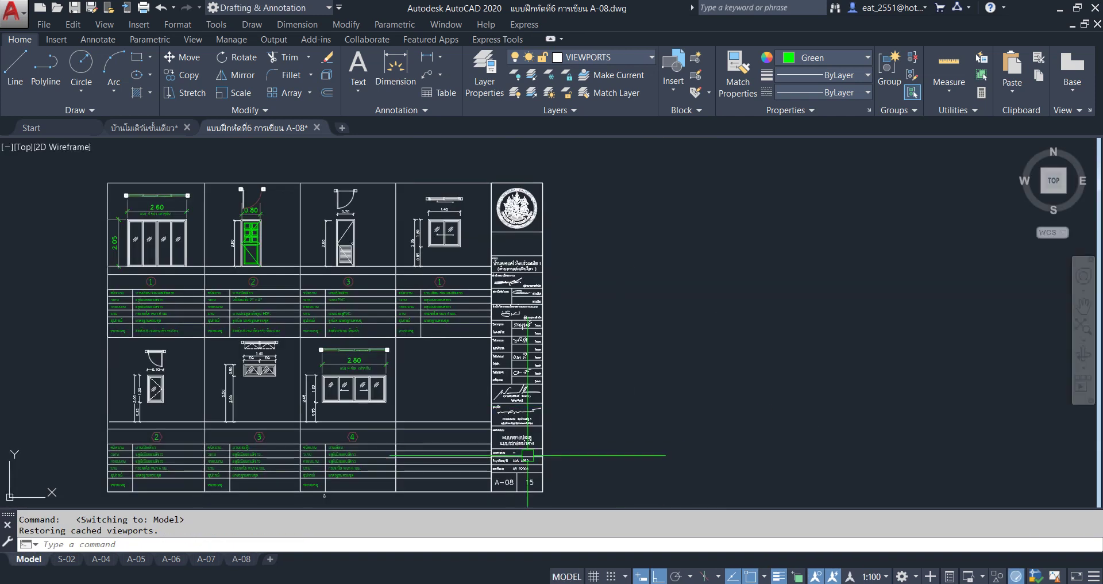
{"action": "scroll", "coordinate": [509, 462], "scroll_direction": "up", "scroll_amount": 5}
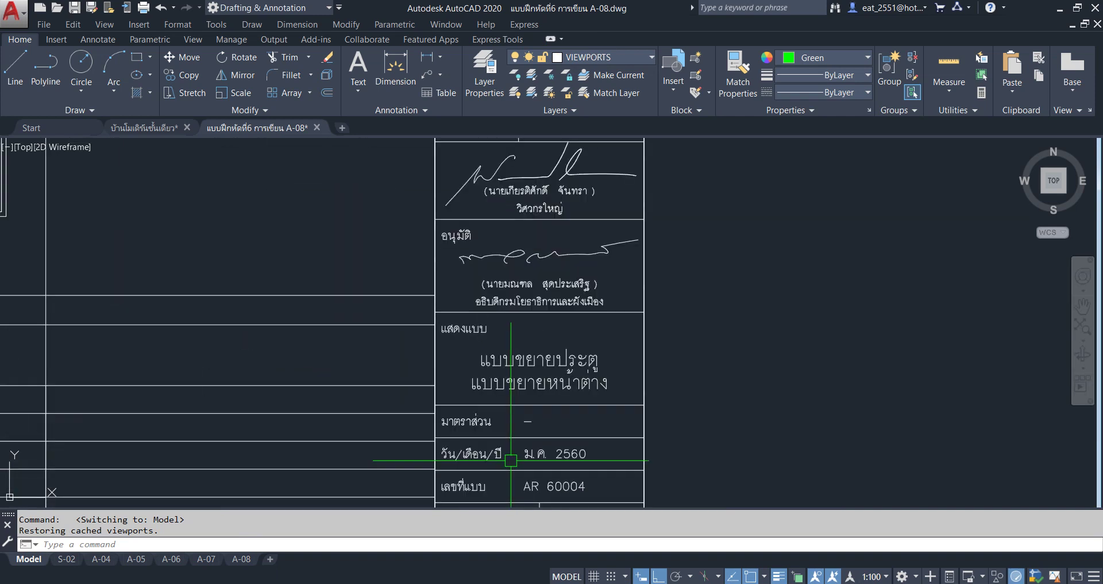
{"action": "left_click", "coordinate": [206, 560]}
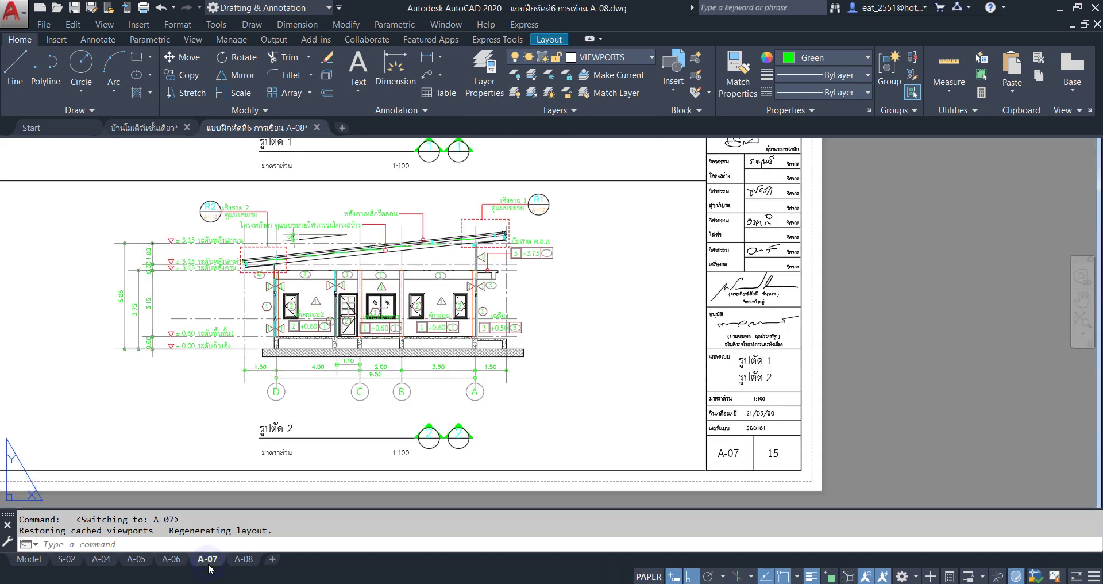
{"action": "left_click", "coordinate": [248, 560]}
{"action": "scroll", "coordinate": [486, 294], "scroll_direction": "up", "scroll_amount": 5}
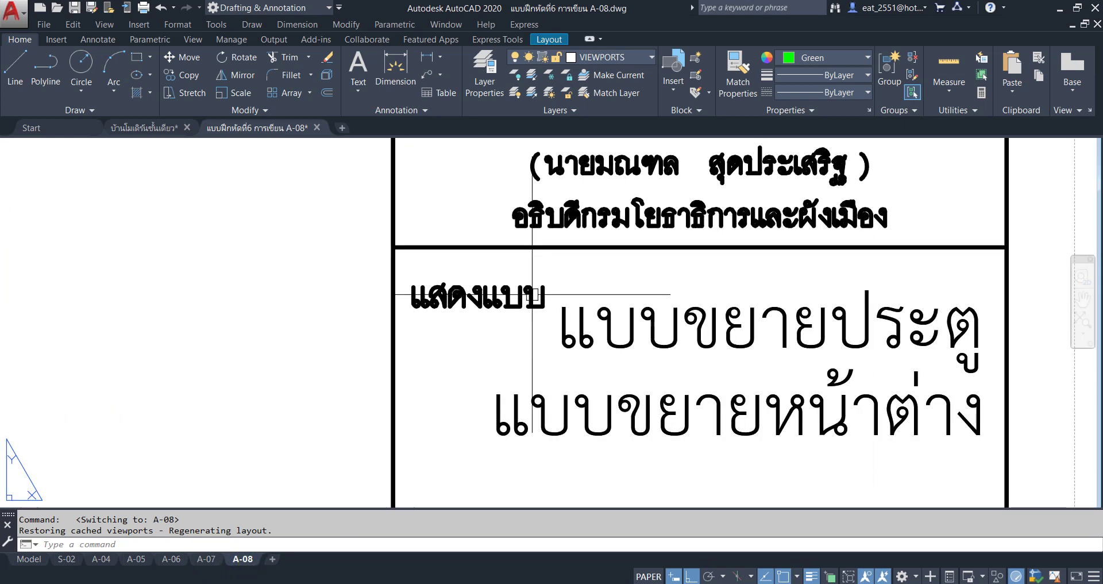
{"action": "middle_click_drag", "start_coordinate": [500, 316], "coordinate": [574, 276]}
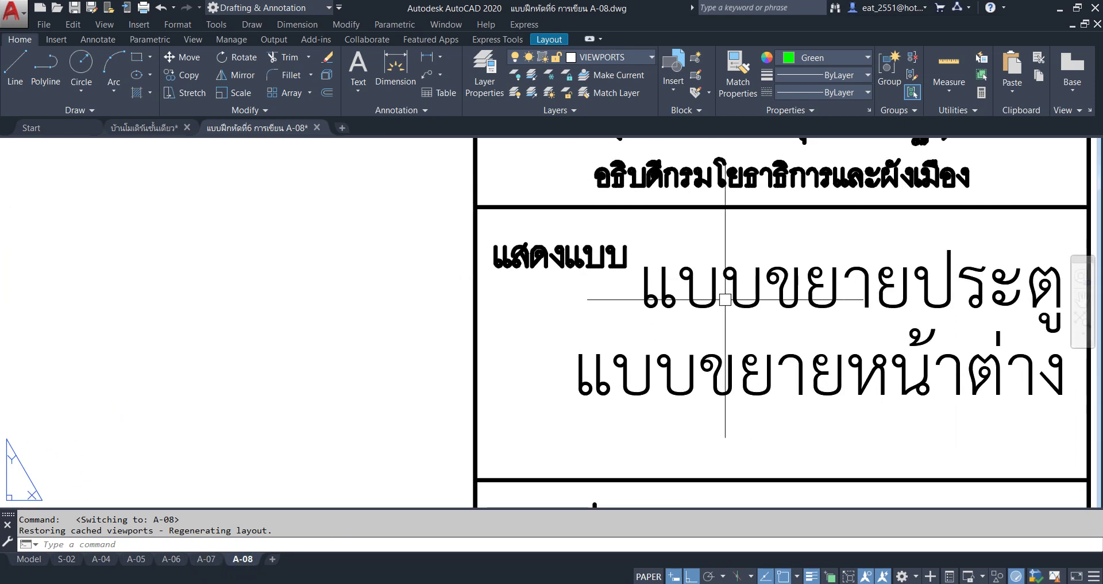
{"action": "middle_click_drag", "start_coordinate": [712, 301], "coordinate": [591, 323]}
{"action": "scroll", "coordinate": [575, 293], "scroll_direction": "down", "scroll_amount": 2}
Move both drawing-name lines lower within their box
{"action": "left_click", "coordinate": [674, 269]}
{"action": "left_click", "coordinate": [633, 349]}
{"action": "left_click", "coordinate": [174, 59]}
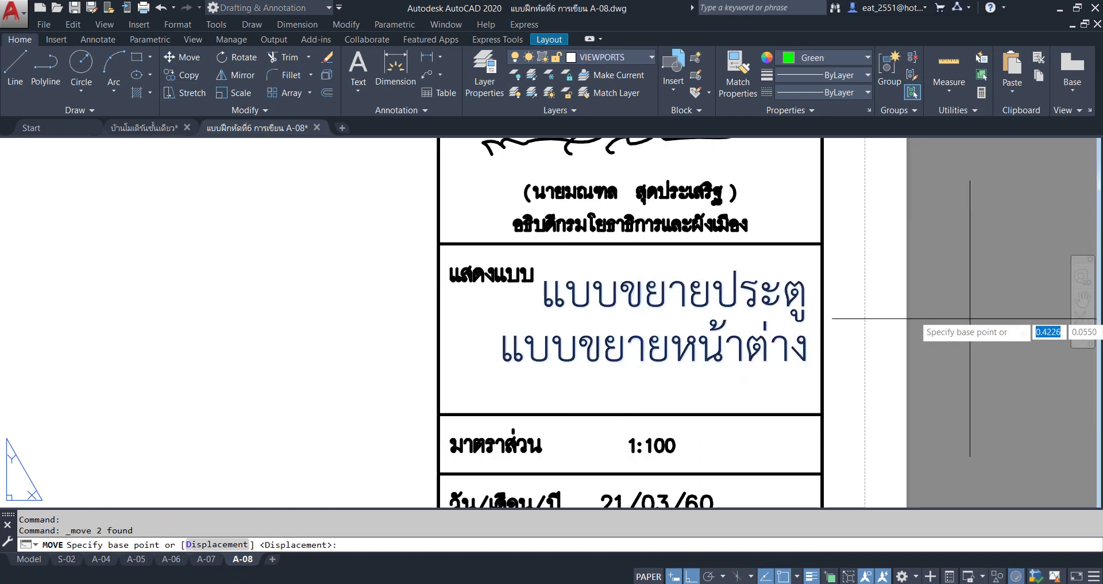
{"action": "left_click", "coordinate": [968, 331]}
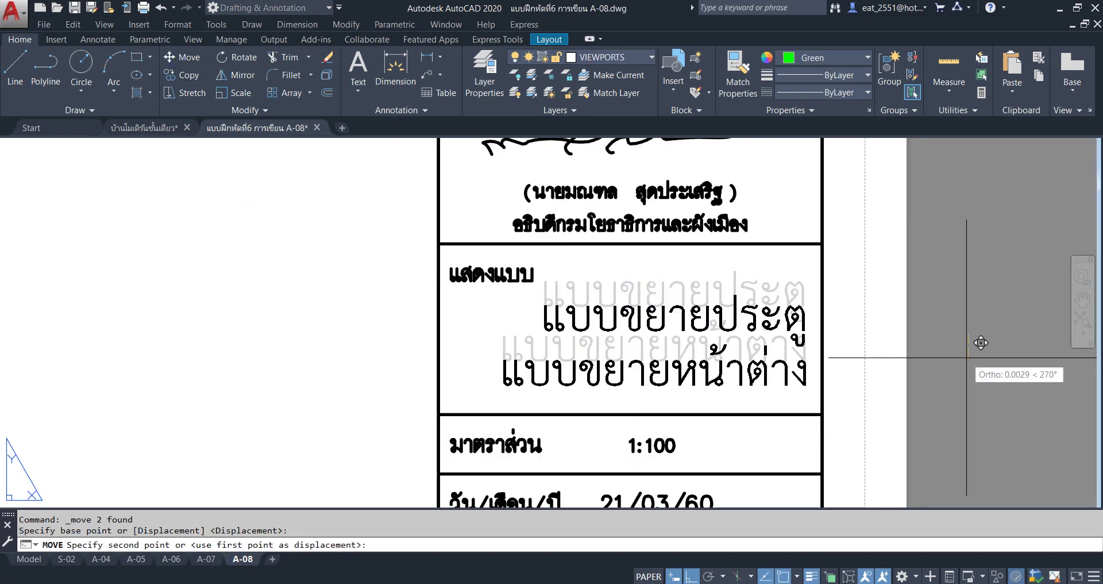
{"action": "left_click", "coordinate": [967, 357]}
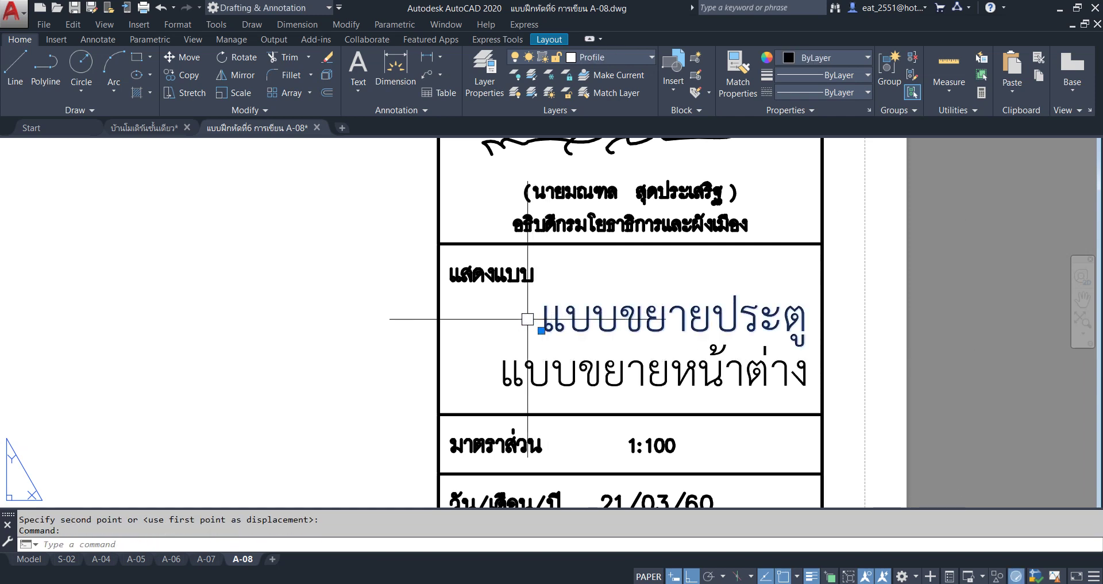
Shift the upper แบบขยายประตู line left and zoom out to the whole sheet
{"action": "left_click", "coordinate": [172, 60]}
{"action": "left_click", "coordinate": [185, 259]}
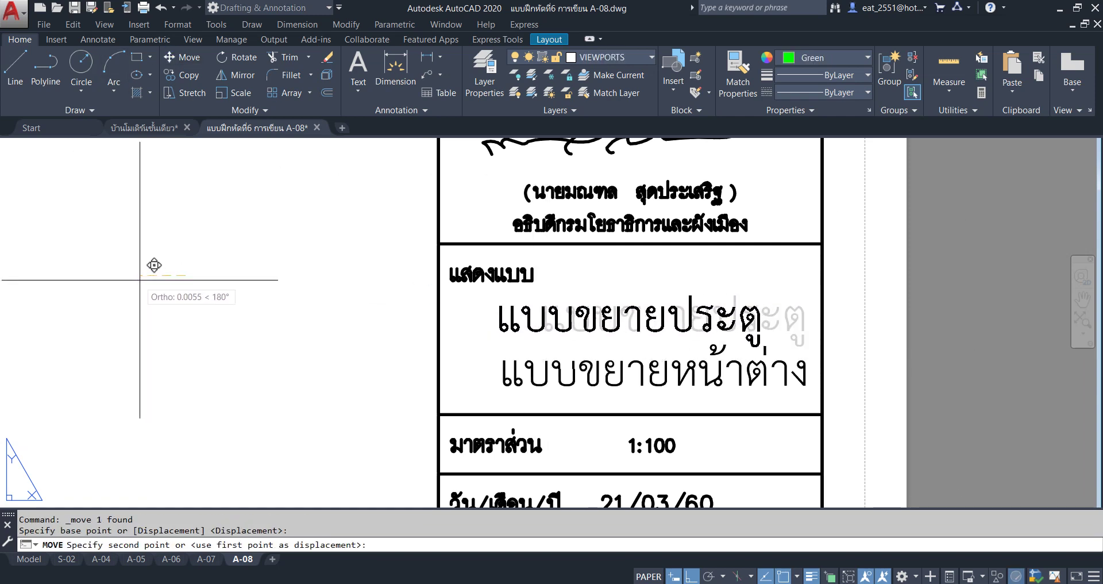
{"action": "left_click", "coordinate": [144, 279]}
{"action": "scroll", "coordinate": [566, 229], "scroll_direction": "down", "scroll_amount": 5}
{"action": "scroll", "coordinate": [539, 356], "scroll_direction": "up", "scroll_amount": 2}
{"action": "middle_click", "coordinate": [539, 356]}
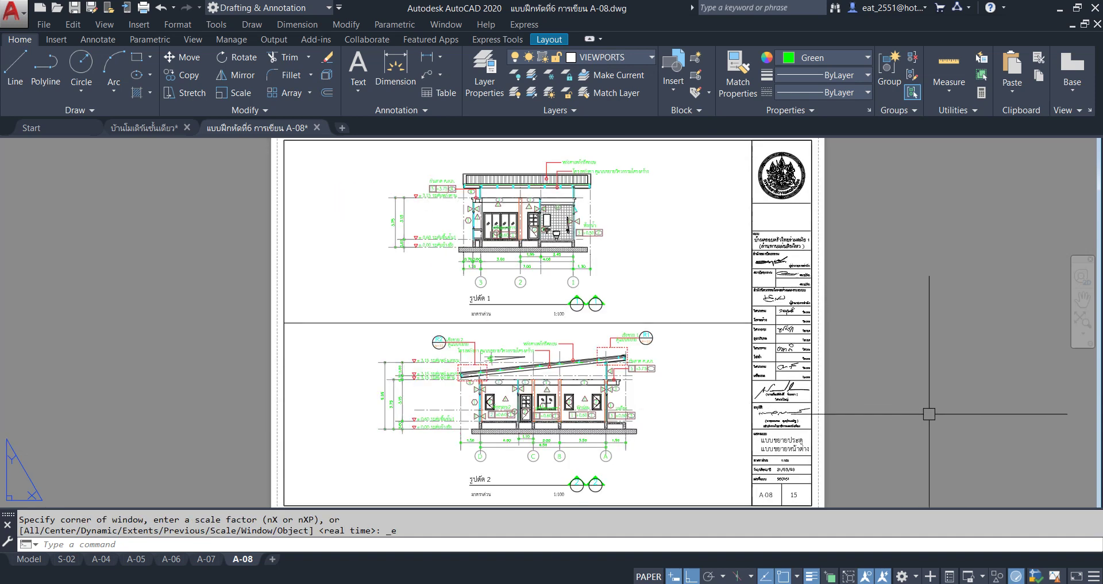
Erase the horizontal divider line between the sections and switch into model space
{"action": "middle_click_drag", "start_coordinate": [926, 411], "coordinate": [862, 390]}
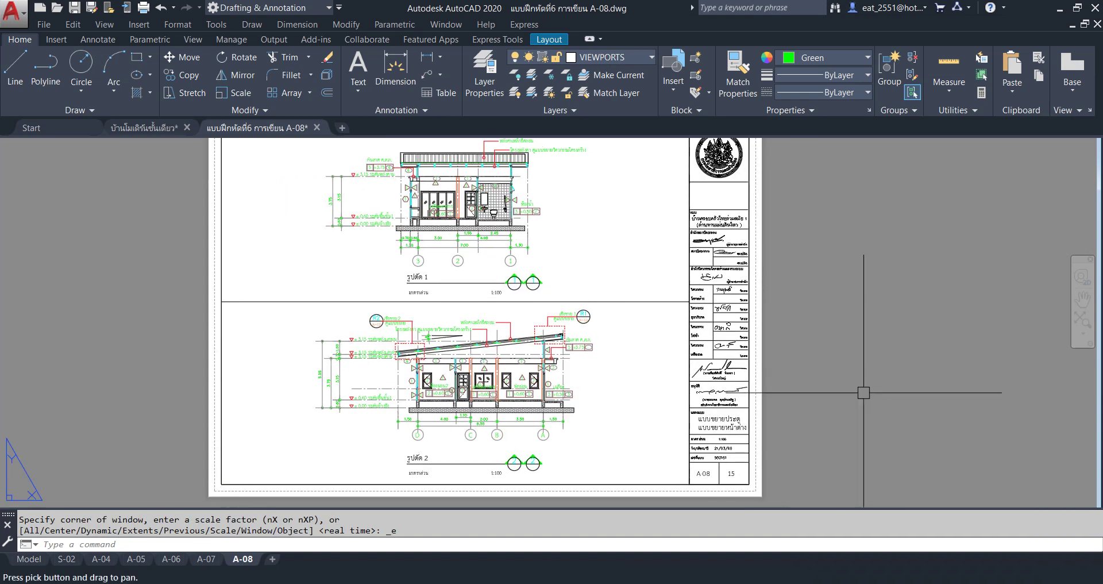
{"action": "left_click", "coordinate": [620, 298]}
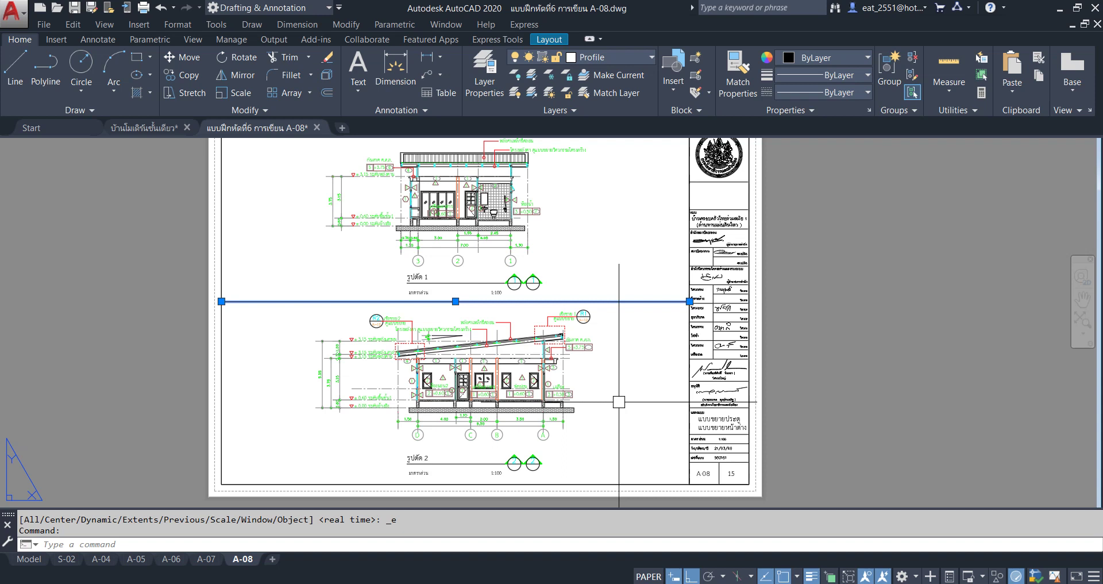
{"action": "key", "text": "Delete"}
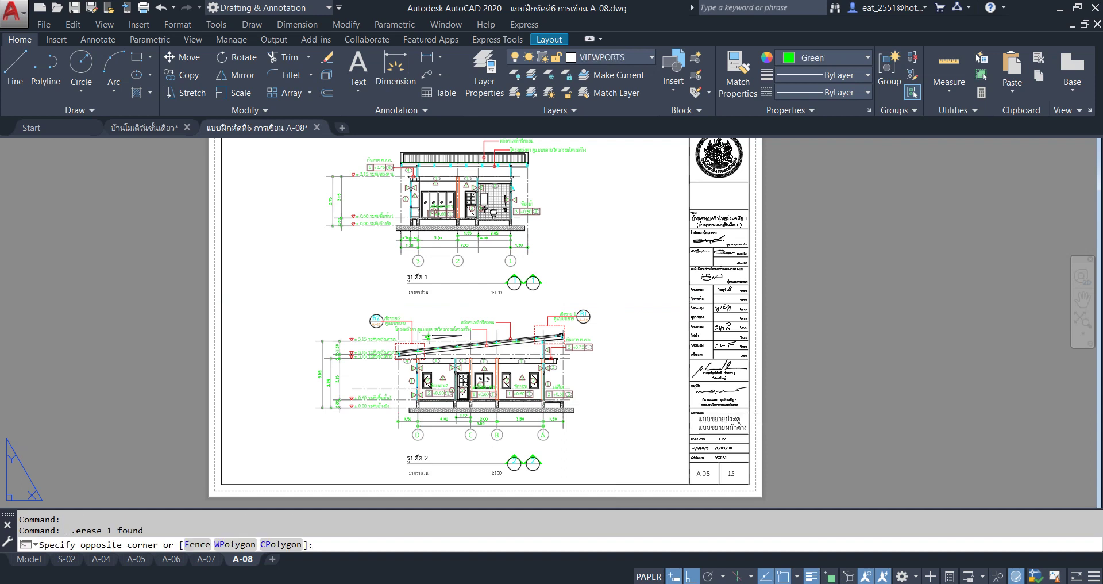
{"action": "double_click", "coordinate": [603, 407]}
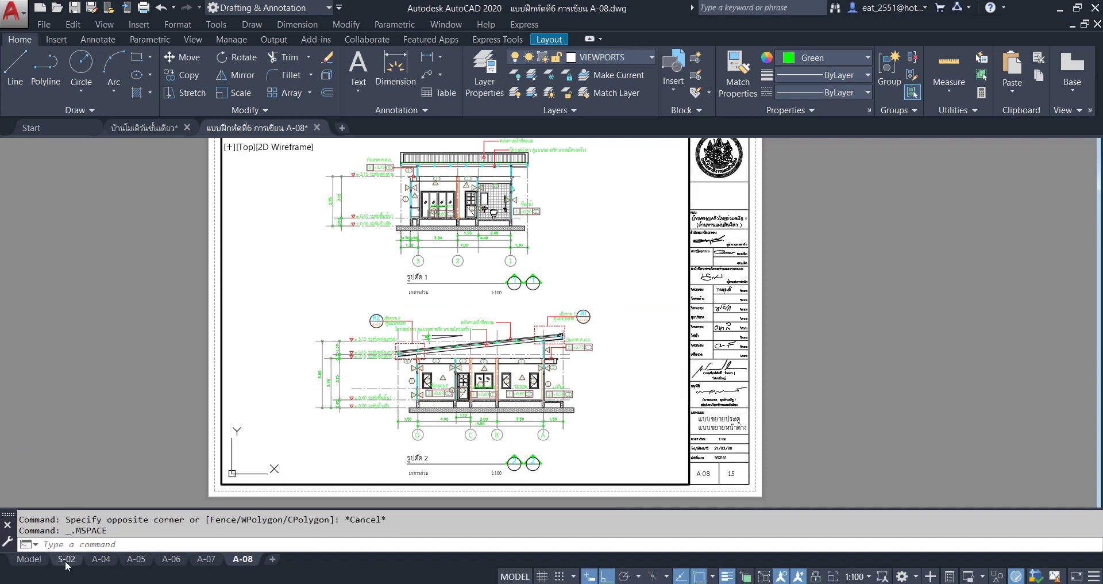
{"action": "left_click", "coordinate": [30, 565]}
Window-delete the leftover title-block strip beside the door and window schedule
{"action": "scroll", "coordinate": [606, 367], "scroll_direction": "down", "scroll_amount": 5}
{"action": "scroll", "coordinate": [528, 315], "scroll_direction": "down", "scroll_amount": 2}
{"action": "left_click", "coordinate": [506, 210]}
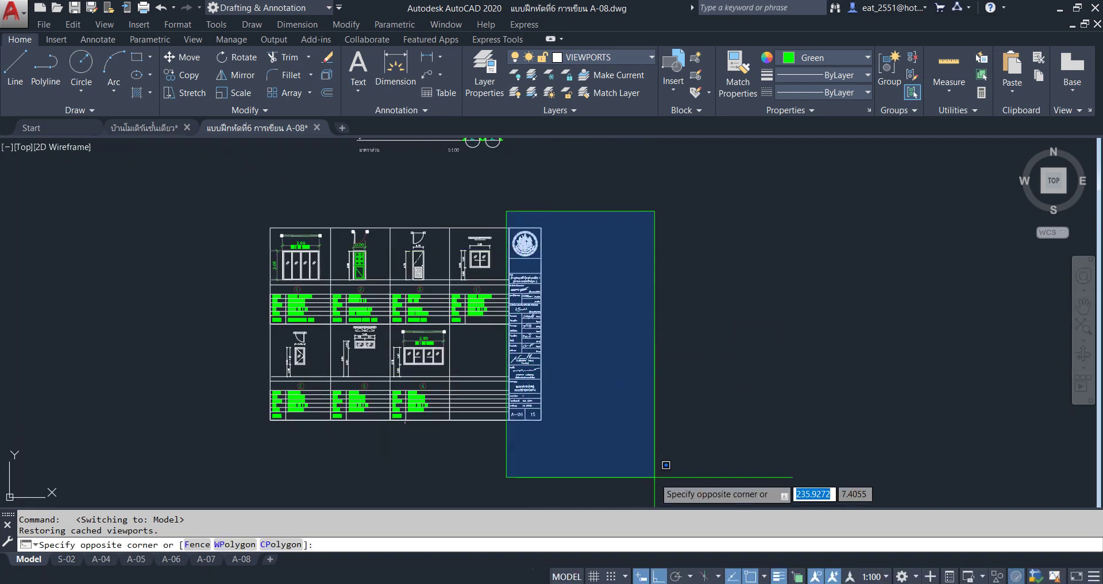
{"action": "left_click", "coordinate": [671, 484]}
{"action": "key", "text": "Delete"}
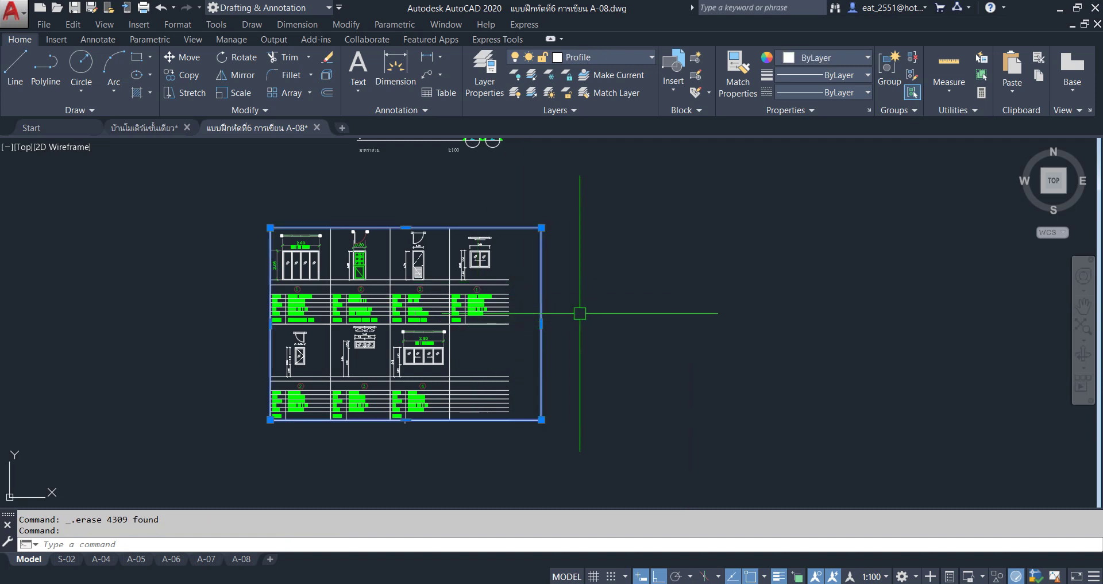
{"action": "scroll", "coordinate": [532, 303], "scroll_direction": "up", "scroll_amount": 4}
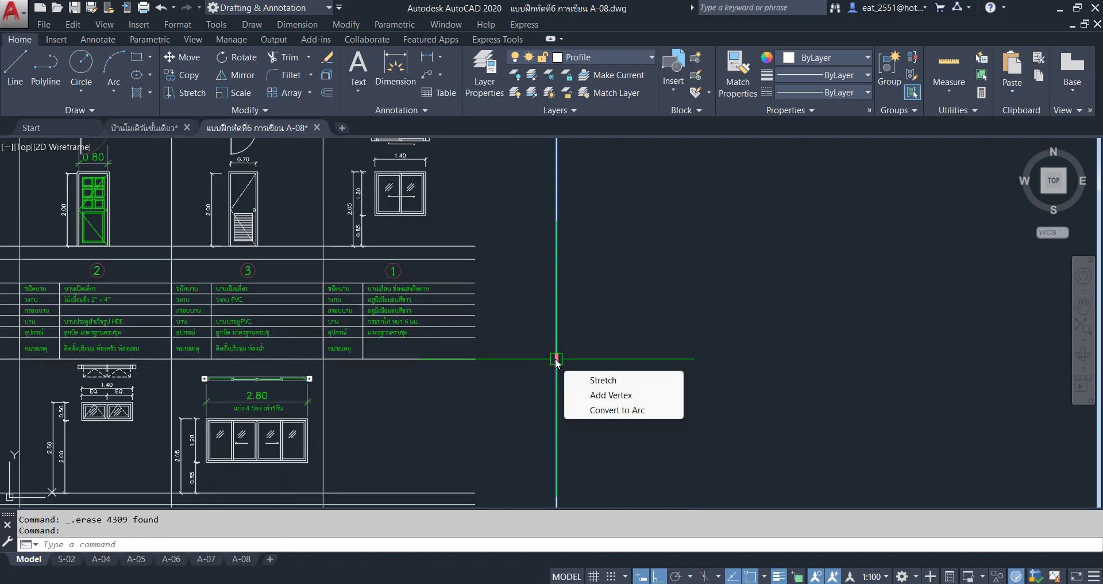
{"action": "left_click", "coordinate": [556, 358]}
{"action": "left_click", "coordinate": [475, 358]}
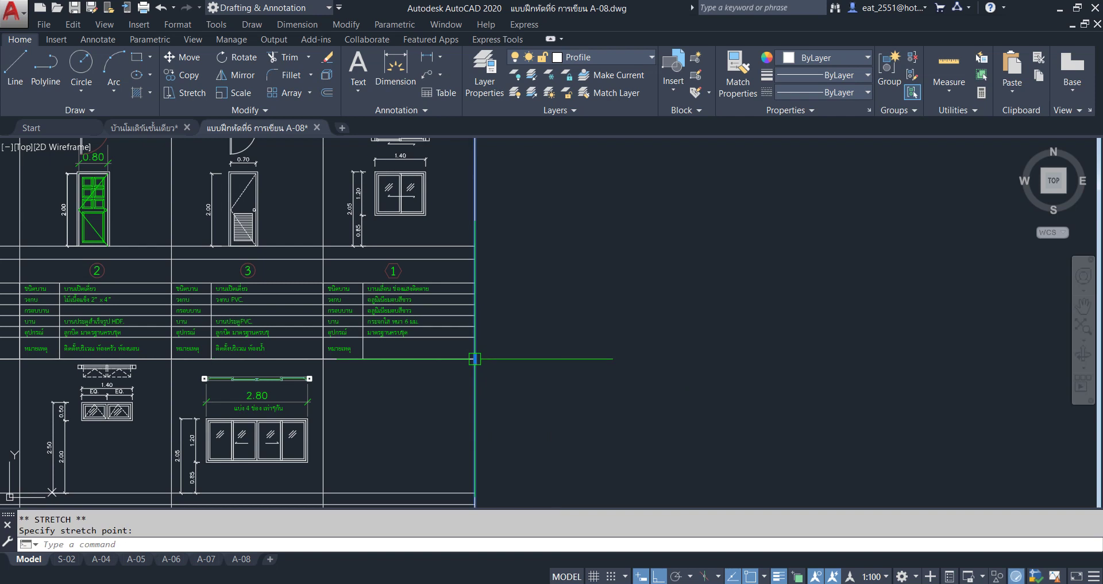
{"action": "key", "text": "Escape"}
{"action": "scroll", "coordinate": [766, 389], "scroll_direction": "down", "scroll_amount": 3}
{"action": "scroll", "coordinate": [571, 320], "scroll_direction": "down", "scroll_amount": 2}
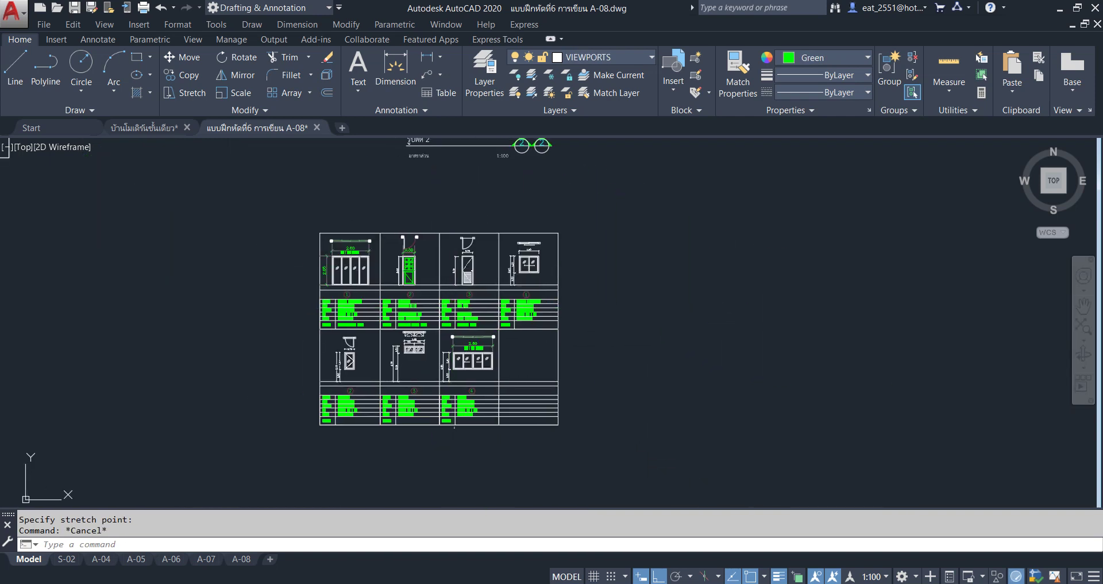
Return to the A-08 layout and bring the schedule into view
{"action": "left_click", "coordinate": [240, 559]}
{"action": "left_click", "coordinate": [609, 333]}
{"action": "mouse_move", "coordinate": [505, 500]}
{"action": "middle_mouse_down"}
{"action": "mouse_move", "coordinate": [507, 364]}
{"action": "mouse_move", "coordinate": [541, 205]}
{"action": "middle_mouse_up"}
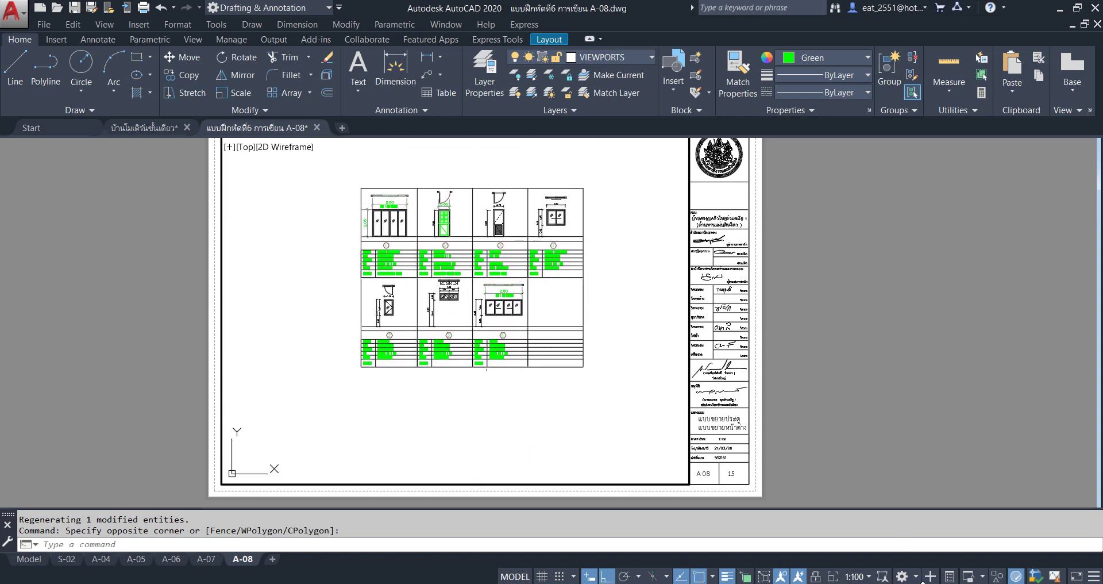
Set the A-08 viewport to 1:50 and center the door and window schedule in the frame
{"action": "left_click", "coordinate": [869, 576]}
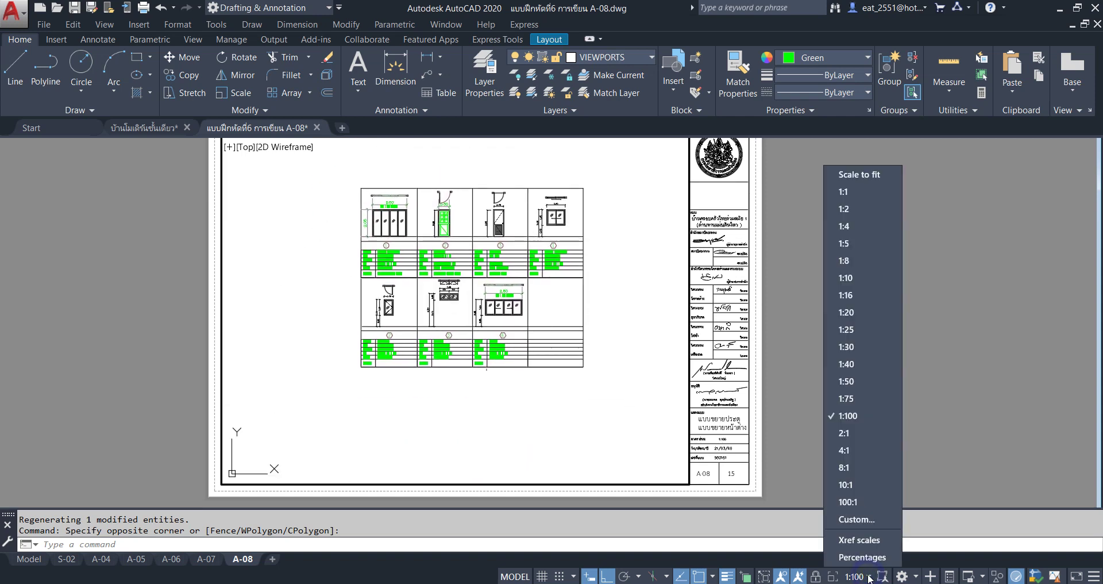
{"action": "left_click", "coordinate": [864, 381]}
{"action": "middle_click_drag", "start_coordinate": [527, 319], "coordinate": [523, 337]}
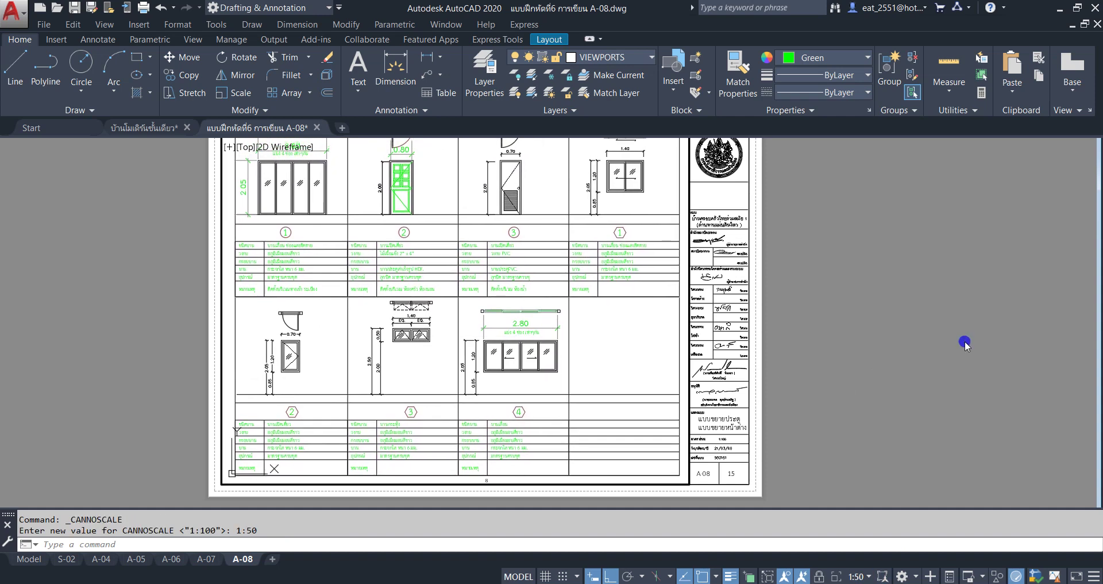
{"action": "double_click", "coordinate": [966, 344]}
{"action": "mouse_move", "coordinate": [538, 306]}
{"action": "middle_mouse_down"}
{"action": "mouse_move", "coordinate": [540, 332]}
{"action": "mouse_move", "coordinate": [547, 320]}
{"action": "middle_mouse_up"}
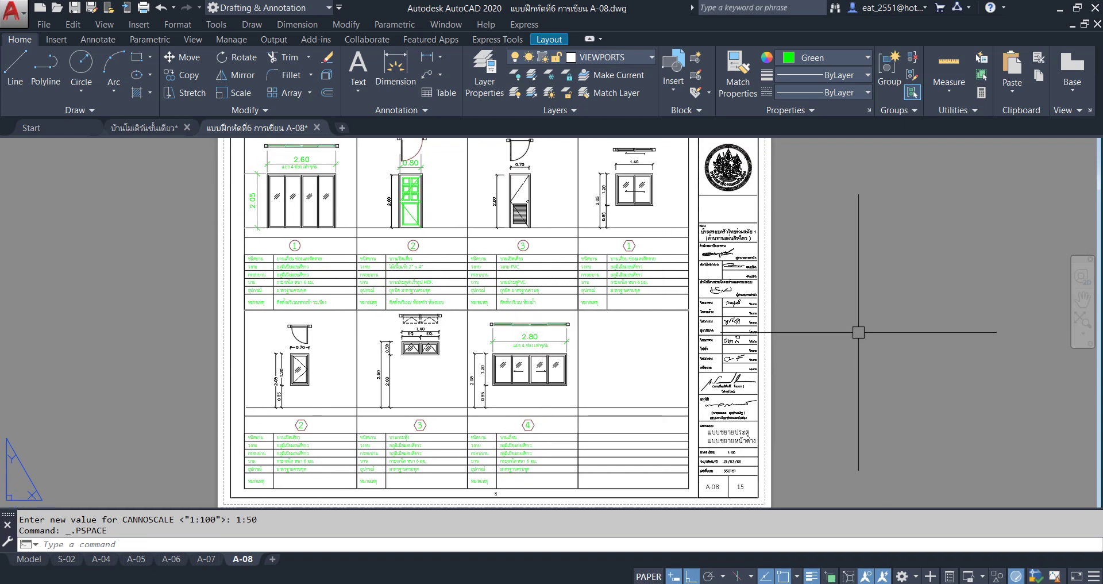
{"action": "middle_click", "coordinate": [788, 328]}
{"action": "middle_click", "coordinate": [788, 328]}
{"action": "left_click", "coordinate": [630, 339]}
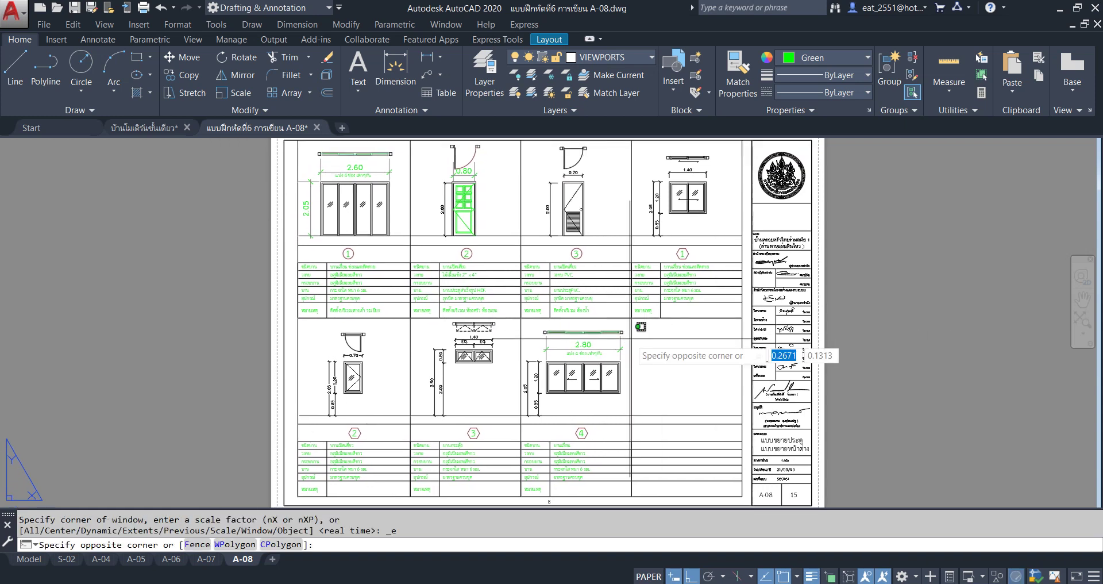
{"action": "double_click", "coordinate": [632, 338]}
{"action": "middle_click_drag", "start_coordinate": [556, 338], "coordinate": [555, 343]}
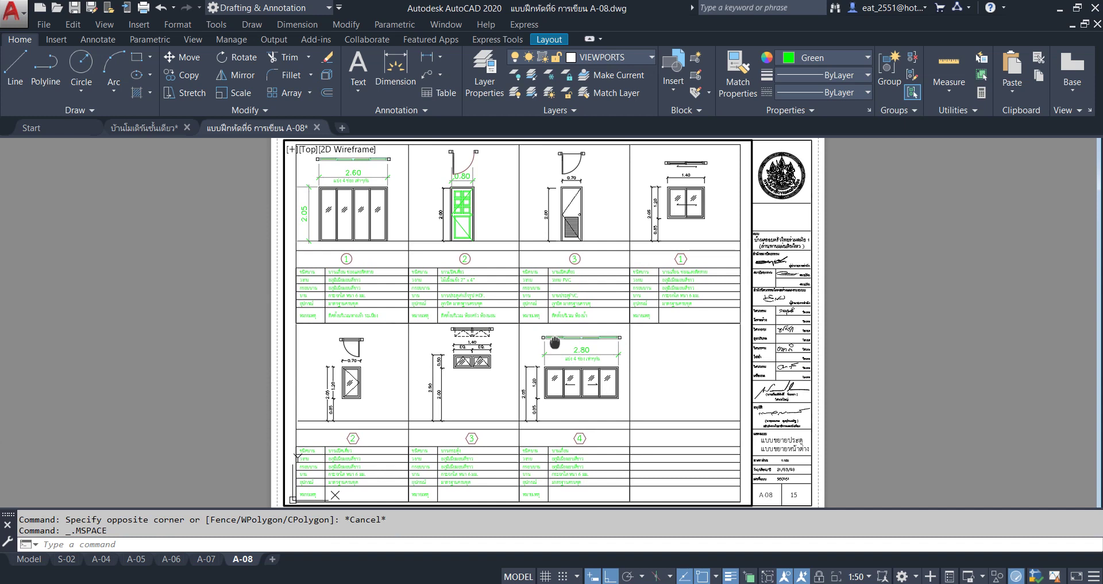
{"action": "middle_click_drag", "start_coordinate": [554, 343], "coordinate": [557, 339]}
{"action": "double_click", "coordinate": [921, 364]}
Copy the 15 text up into the title block's scale row beside 1:100
{"action": "middle_click_drag", "start_coordinate": [874, 419], "coordinate": [694, 311]}
{"action": "scroll", "coordinate": [609, 382], "scroll_direction": "up", "scroll_amount": 6}
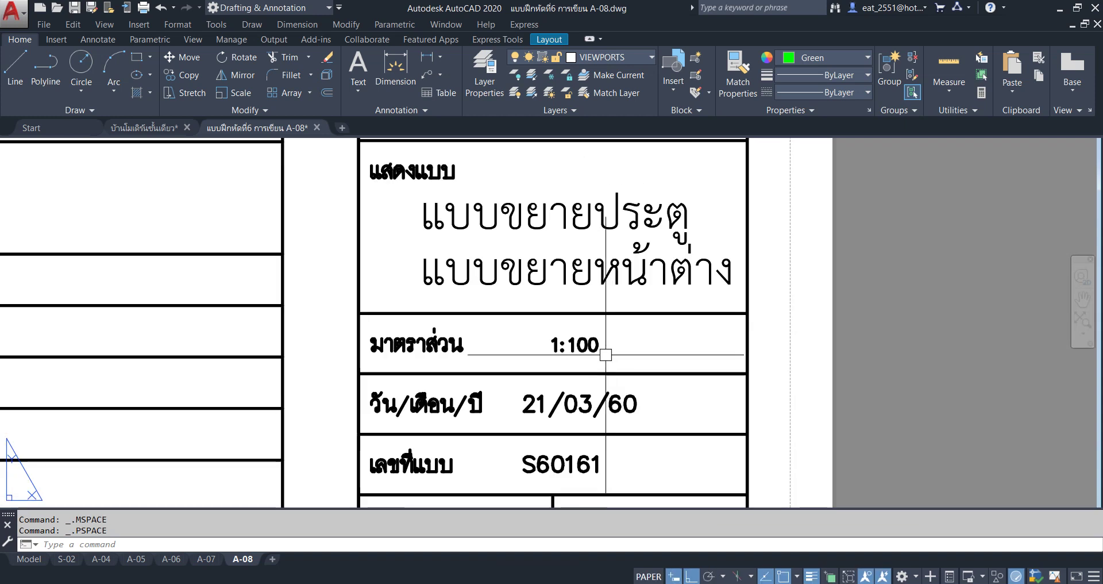
{"action": "scroll", "coordinate": [597, 339], "scroll_direction": "up", "scroll_amount": 4}
{"action": "key", "text": "Escape"}
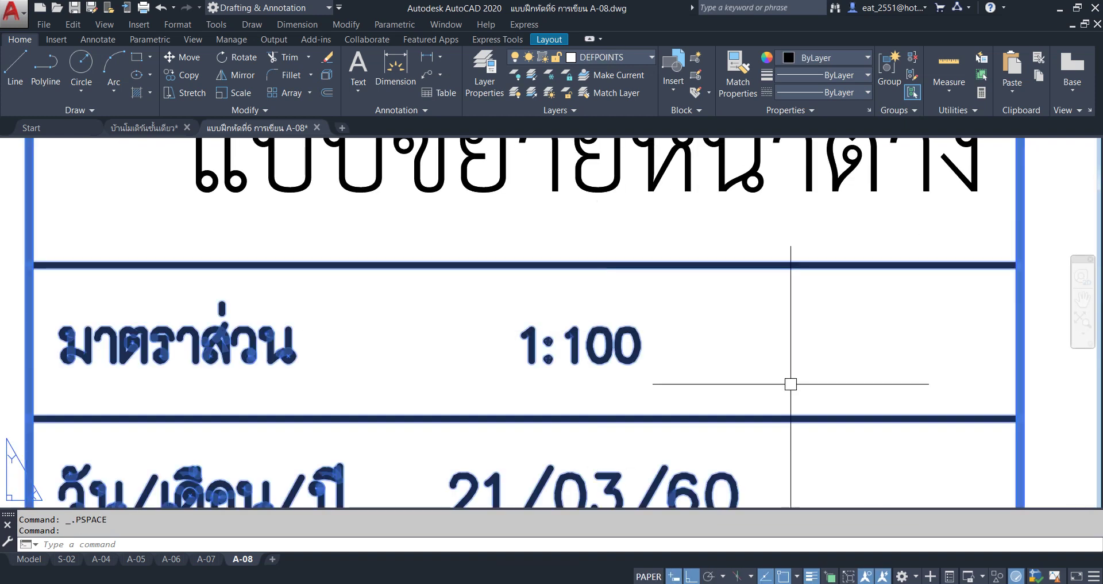
{"action": "scroll", "coordinate": [691, 362], "scroll_direction": "down", "scroll_amount": 2}
{"action": "scroll", "coordinate": [680, 278], "scroll_direction": "down", "scroll_amount": 4}
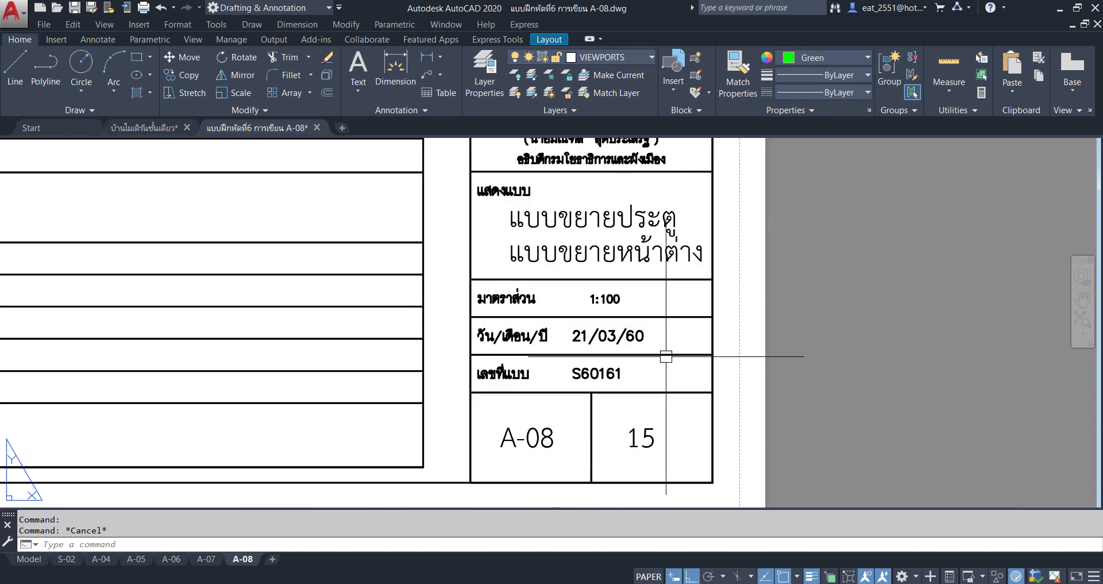
{"action": "key", "text": "Escape"}
{"action": "key", "text": "Escape"}
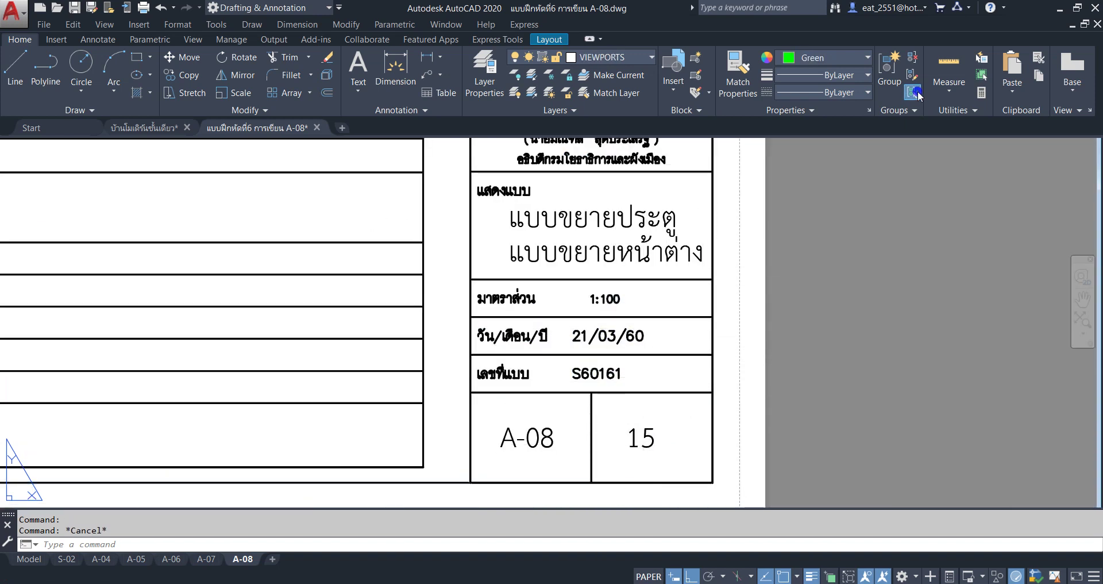
{"action": "left_click", "coordinate": [665, 418]}
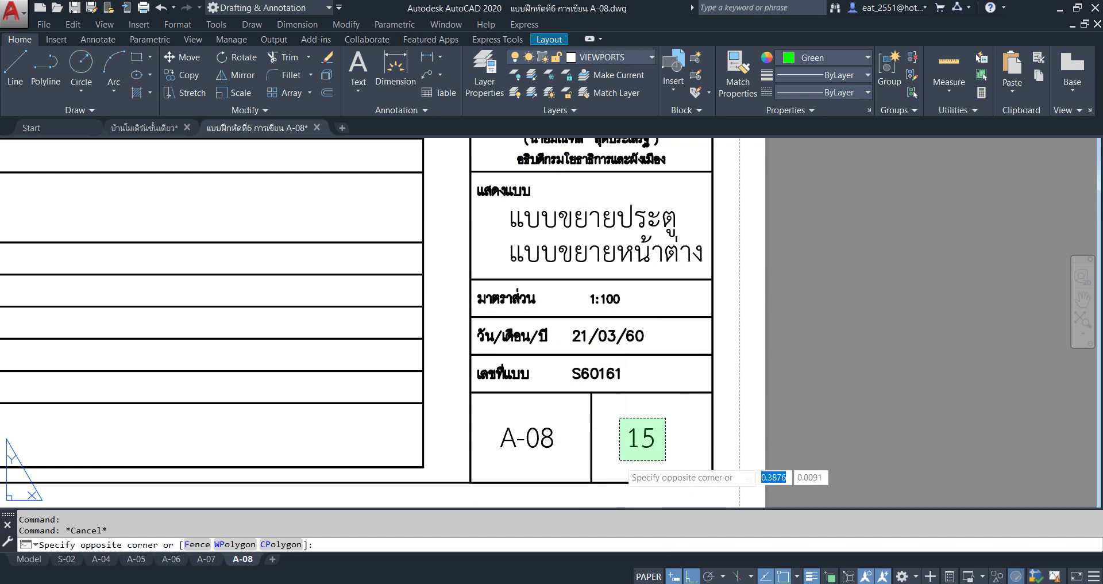
{"action": "left_click", "coordinate": [619, 460]}
{"action": "left_click", "coordinate": [199, 79]}
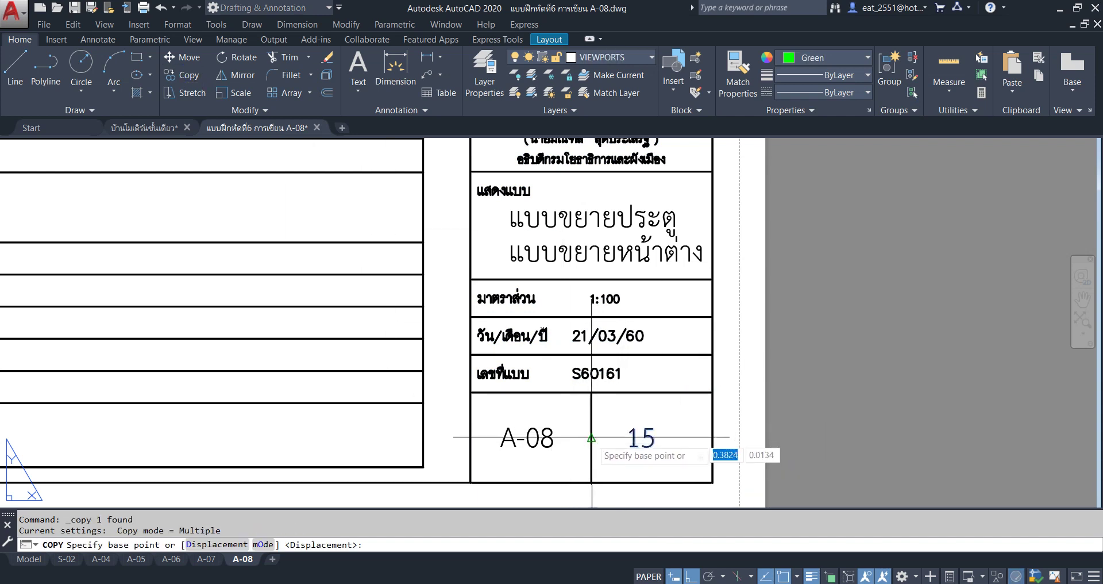
{"action": "left_click", "coordinate": [646, 451]}
{"action": "scroll", "coordinate": [637, 323], "scroll_direction": "up", "scroll_amount": 4}
{"action": "scroll", "coordinate": [637, 322], "scroll_direction": "up", "scroll_amount": 2}
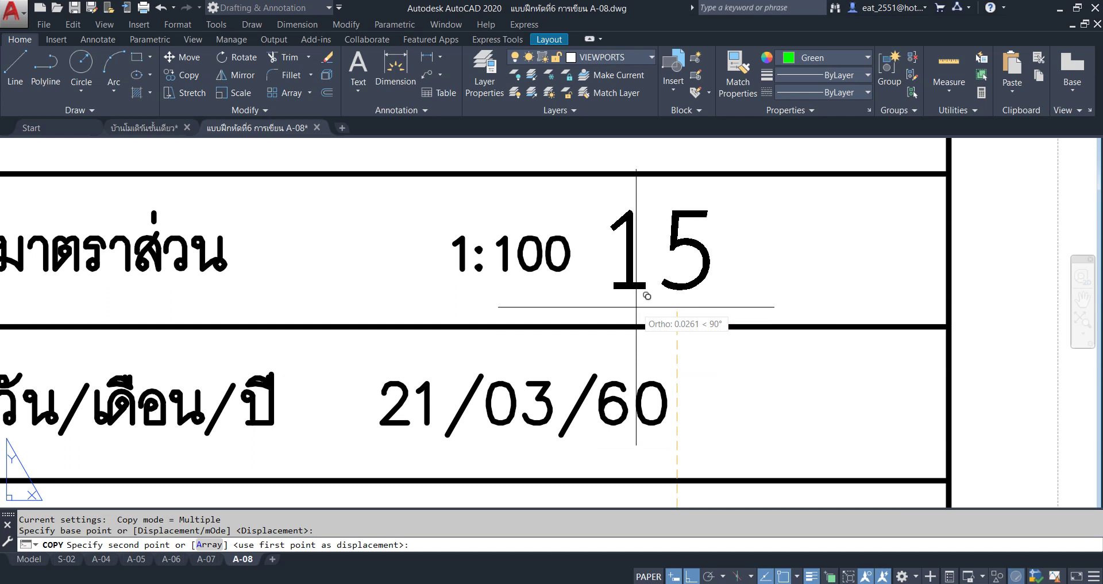
{"action": "left_click", "coordinate": [636, 307]}
{"action": "key", "text": "Escape"}
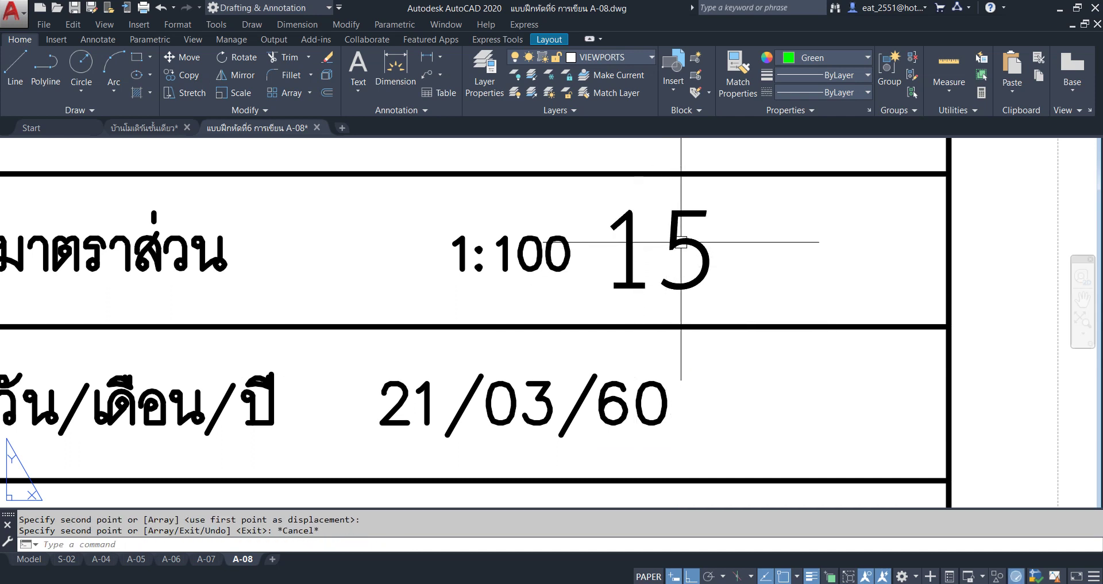
Check the copied 15 text's height, then scale it down
{"action": "left_click", "coordinate": [677, 236]}
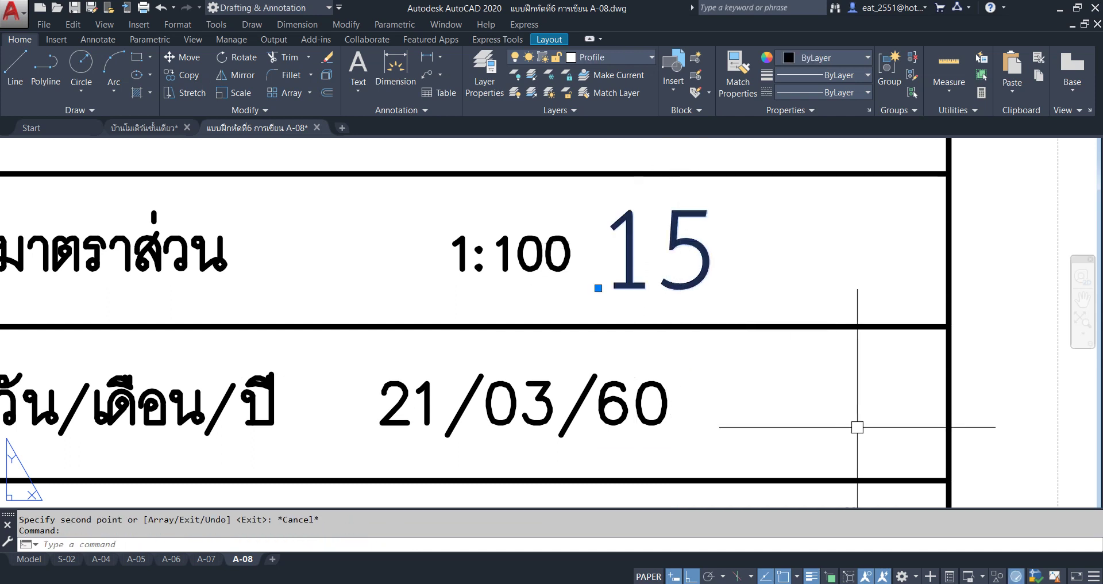
{"action": "left_click", "coordinate": [951, 576]}
{"action": "left_click", "coordinate": [1056, 511]}
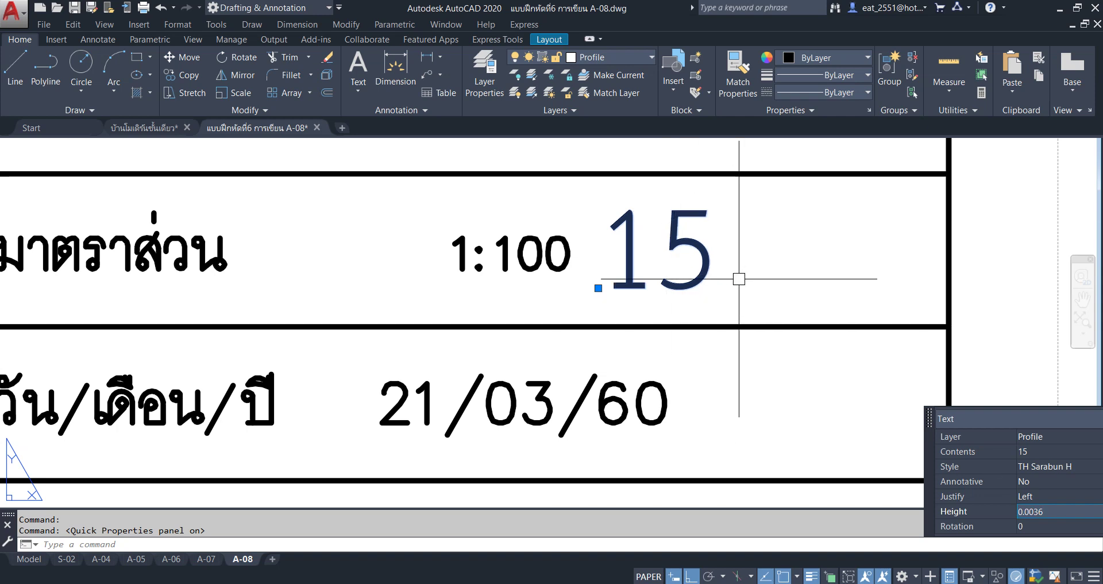
{"action": "key", "text": "Escape"}
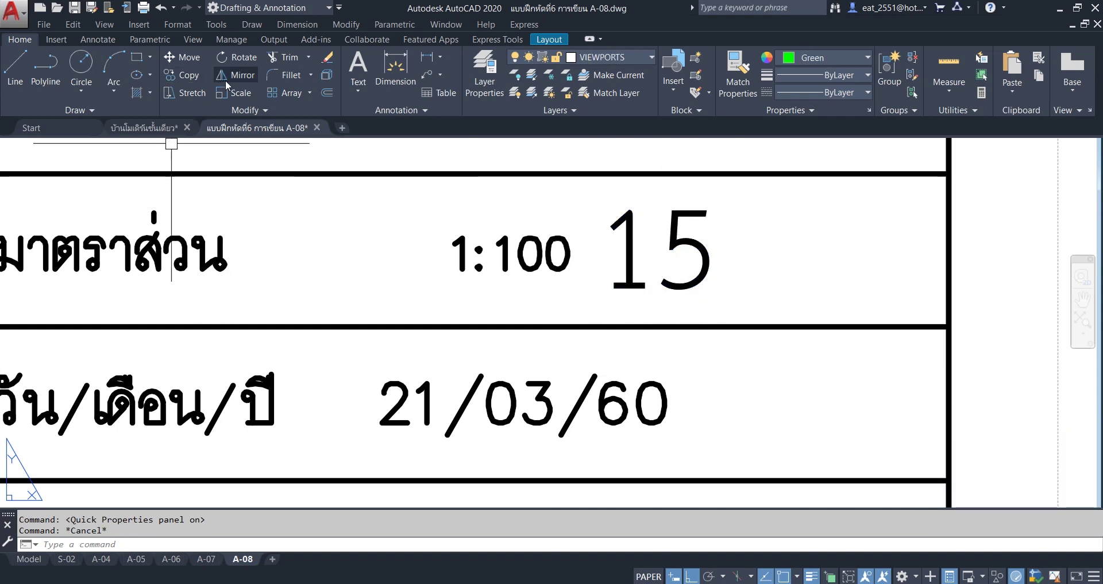
{"action": "left_click", "coordinate": [233, 92]}
{"action": "left_click", "coordinate": [629, 270]}
{"action": "key", "text": "Return"}
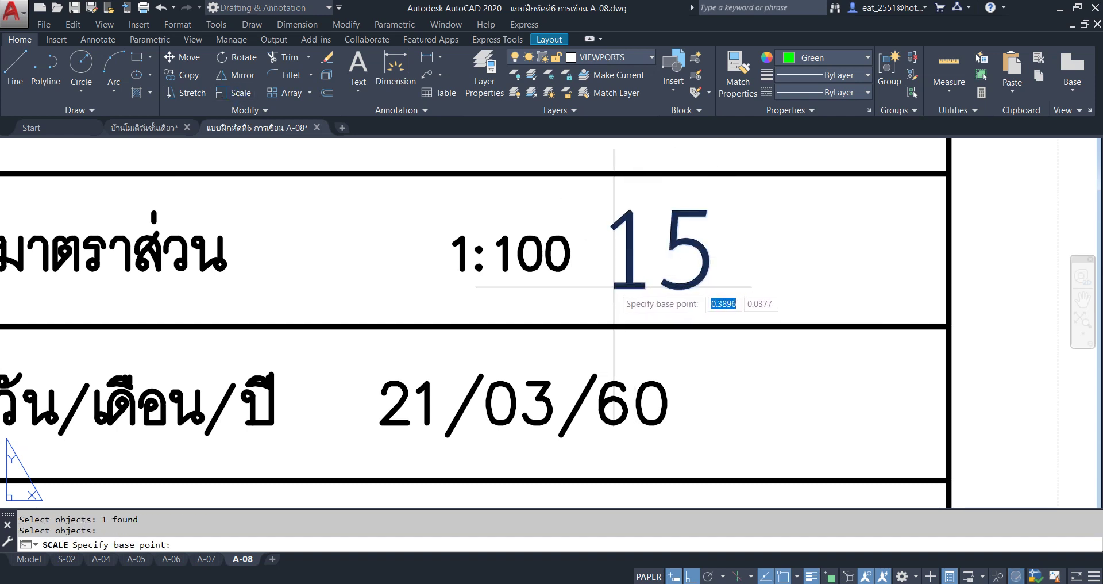
{"action": "left_click", "coordinate": [614, 286]}
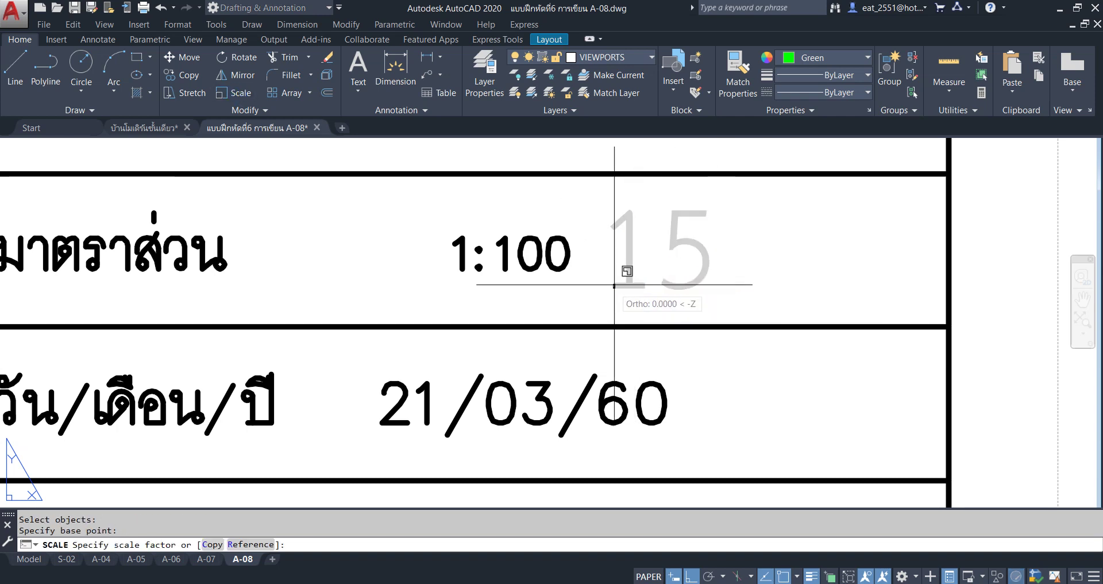
{"action": "left_click", "coordinate": [638, 259]}
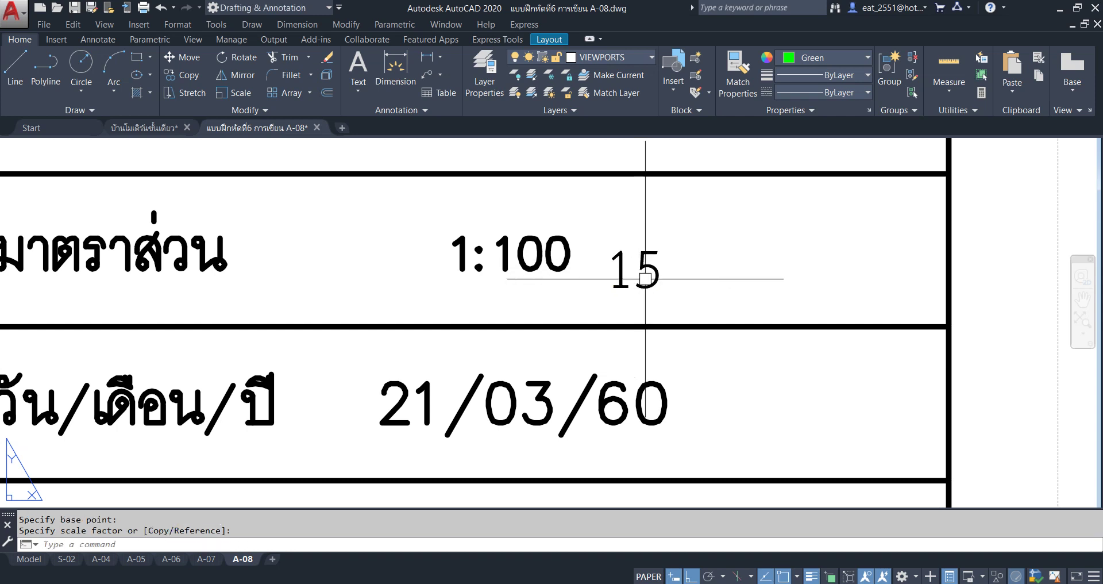
Move the smaller 15 text right of 1:100 and set its Height in Quick Properties
{"action": "left_click", "coordinate": [185, 62]}
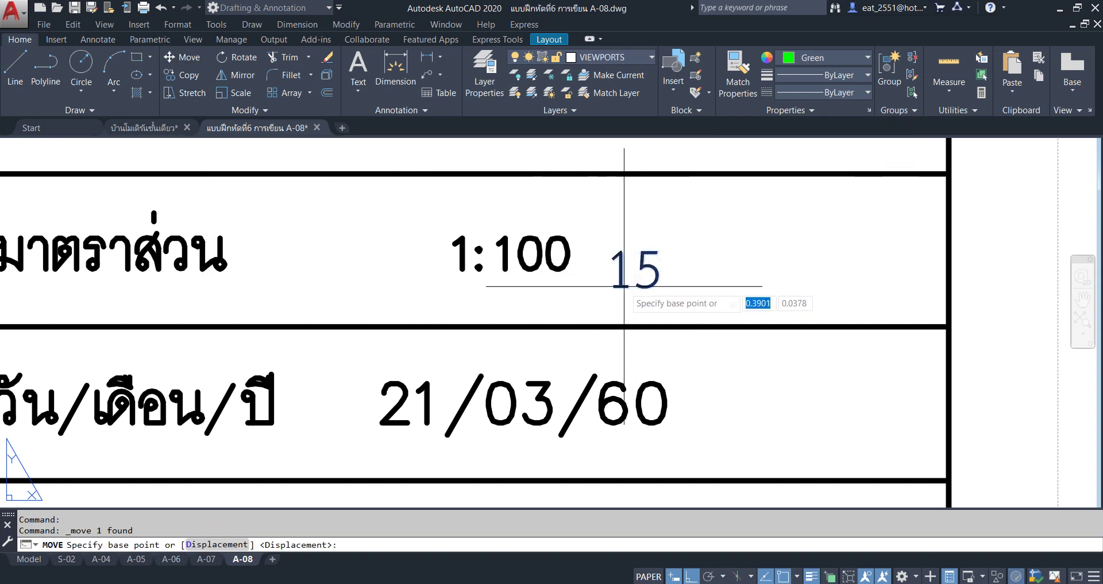
{"action": "left_click", "coordinate": [614, 286]}
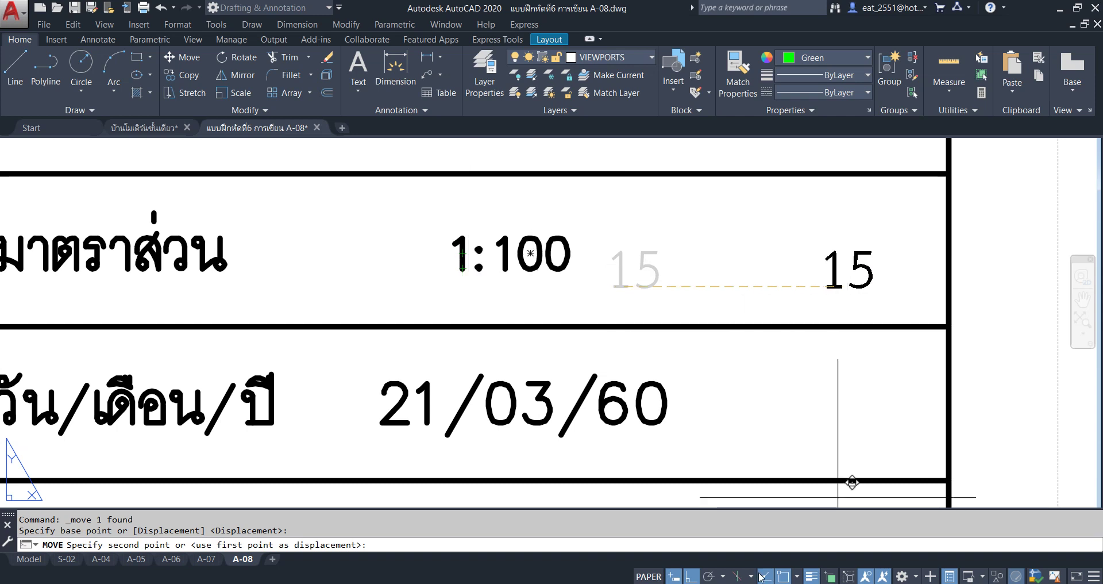
{"action": "left_click", "coordinate": [700, 574]}
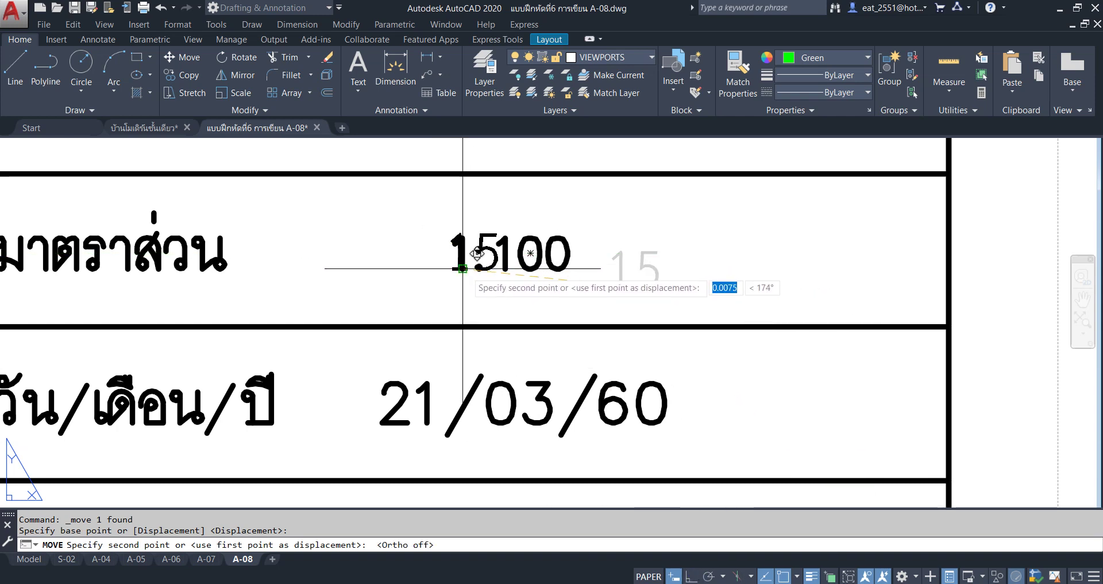
{"action": "left_click", "coordinate": [646, 266]}
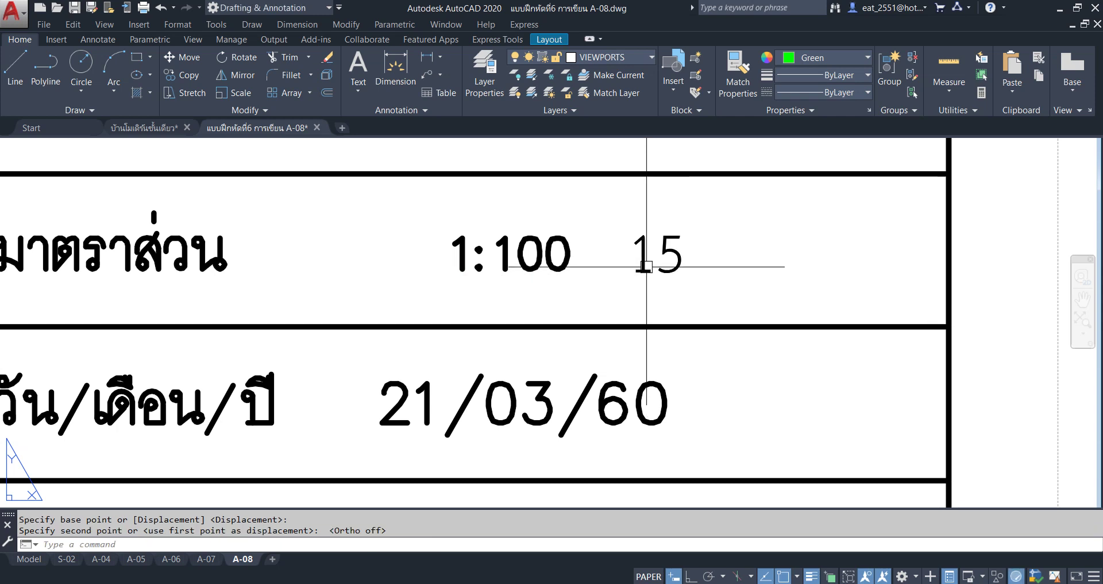
{"action": "left_click", "coordinate": [646, 266]}
{"action": "left_click", "coordinate": [820, 230]}
{"action": "type", "text": "0.0018"}
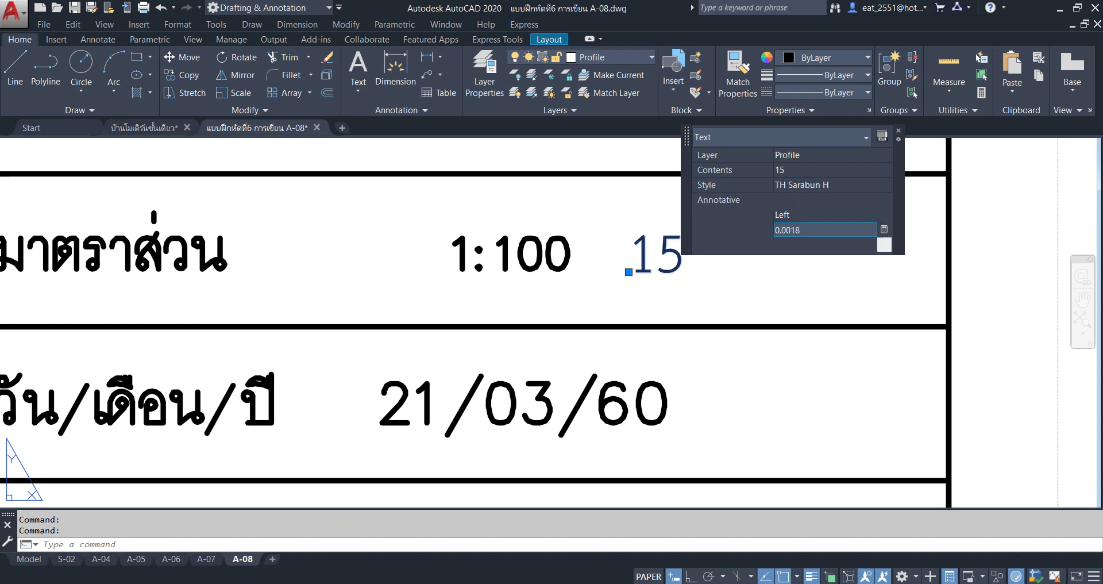
{"action": "key", "text": "Return"}
{"action": "key", "text": "Escape"}
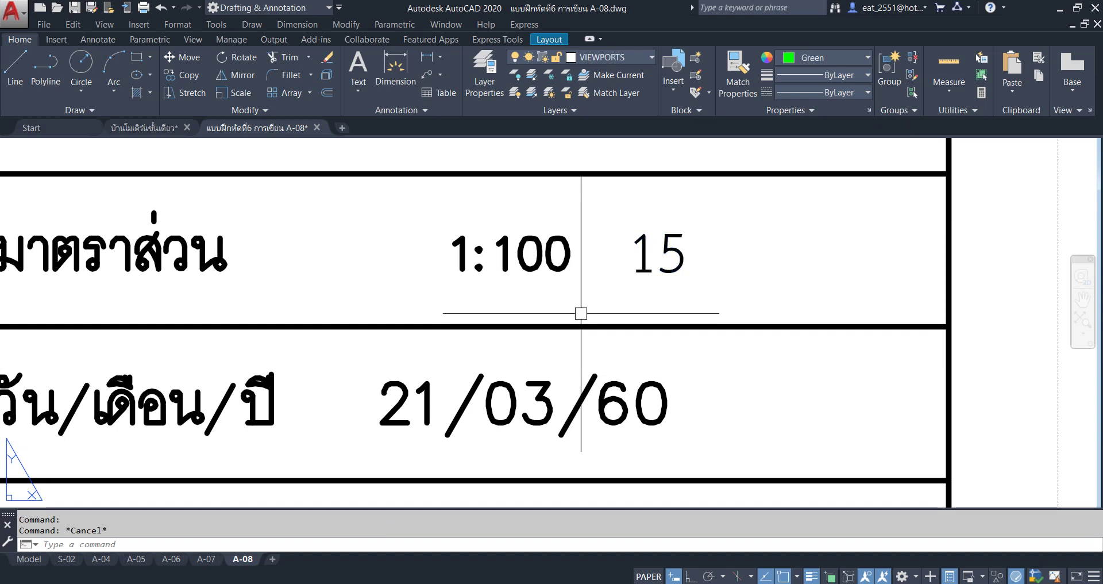
Erase the old 1:100 scale text from the A-08 title block
{"action": "left_click", "coordinate": [580, 219]}
{"action": "left_click", "coordinate": [419, 306]}
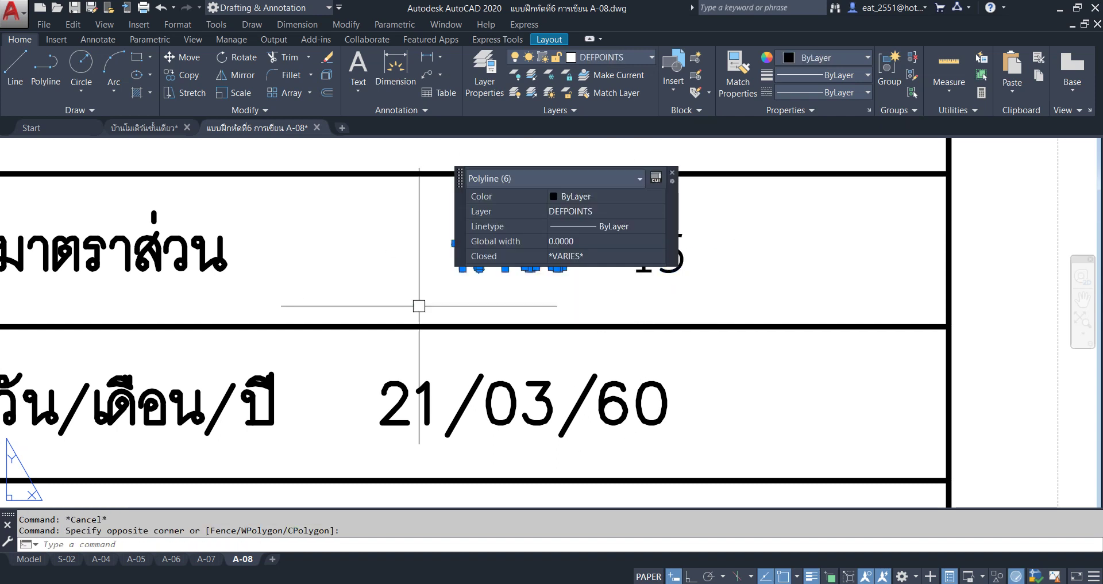
{"action": "key", "text": "Delete"}
Move the 15 text left, next to the scale label
{"action": "left_click", "coordinate": [675, 253]}
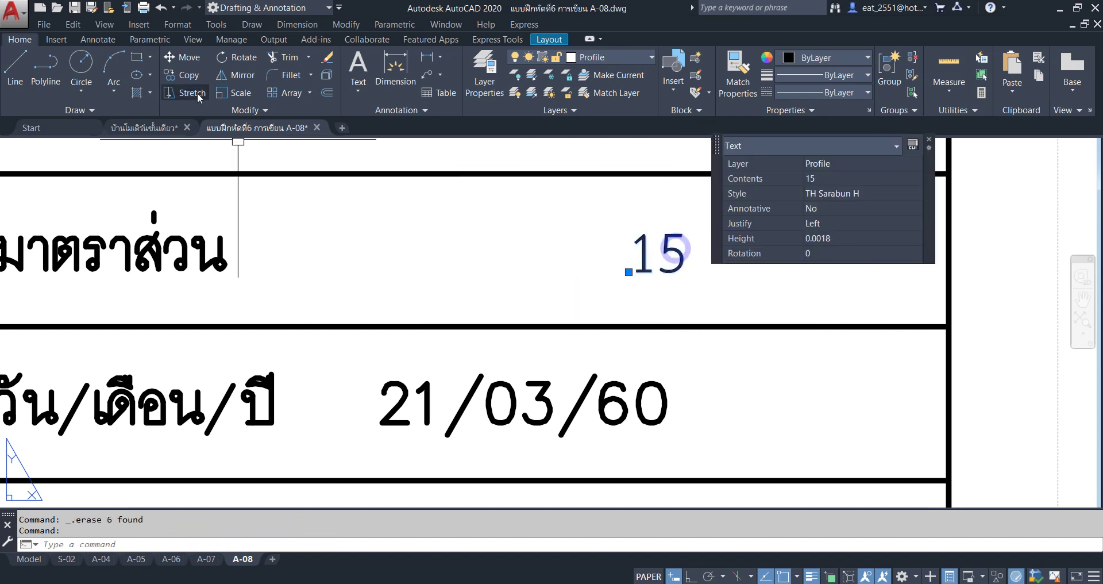
{"action": "left_click", "coordinate": [177, 63]}
{"action": "left_click", "coordinate": [629, 272]}
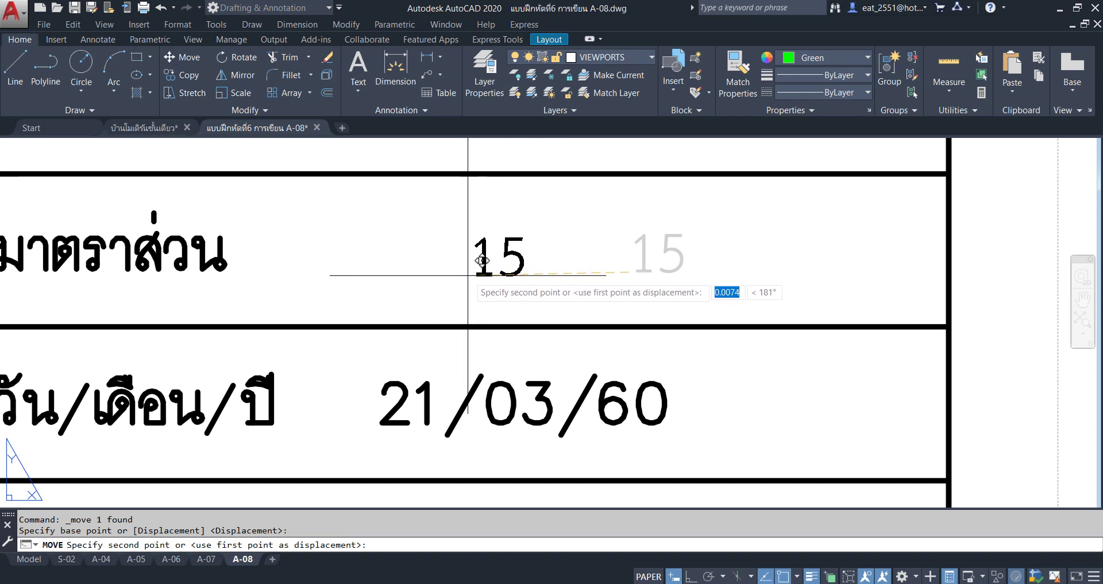
{"action": "left_click", "coordinate": [488, 261]}
Edit the scale text so it reads 1:50
{"action": "double_click", "coordinate": [497, 272]}
{"action": "left_click", "coordinate": [503, 265]}
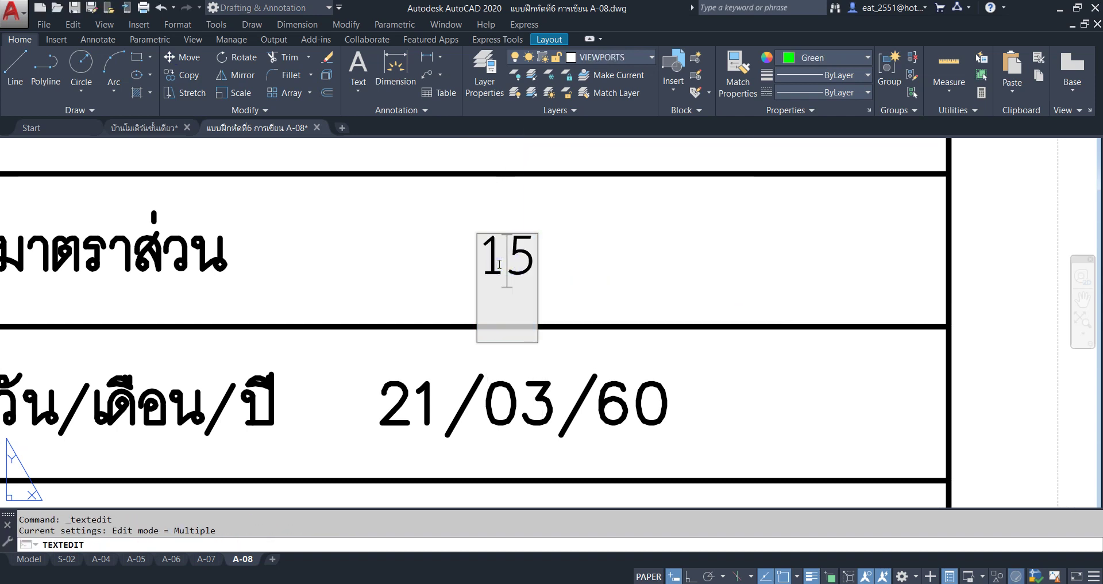
{"action": "type", "text": "ซ"}
{"action": "key", "text": "BackSpace"}
{"action": "type", "text": ":5"}
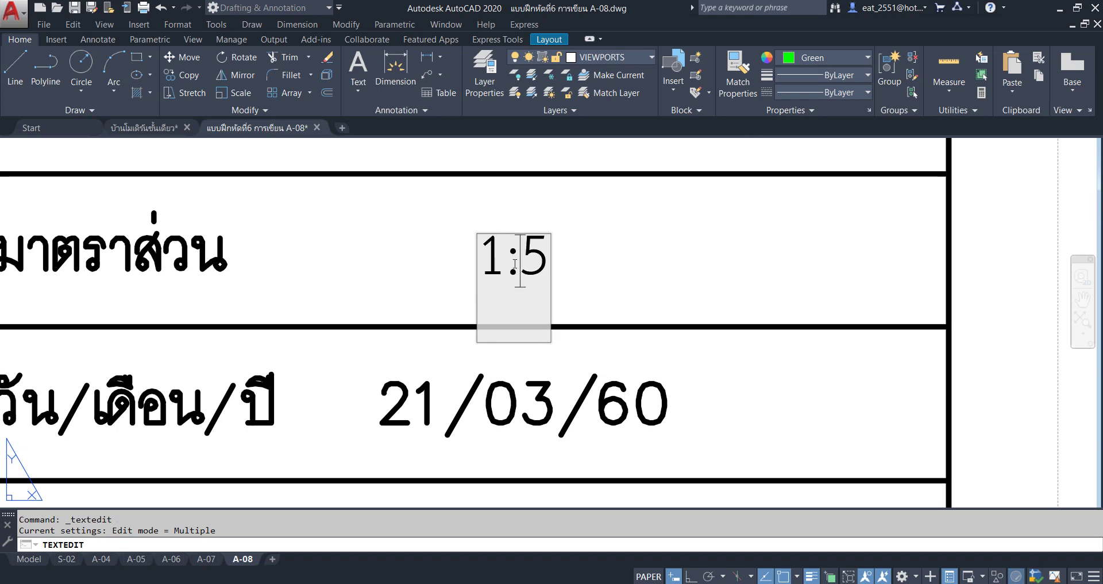
{"action": "type", "text": "0"}
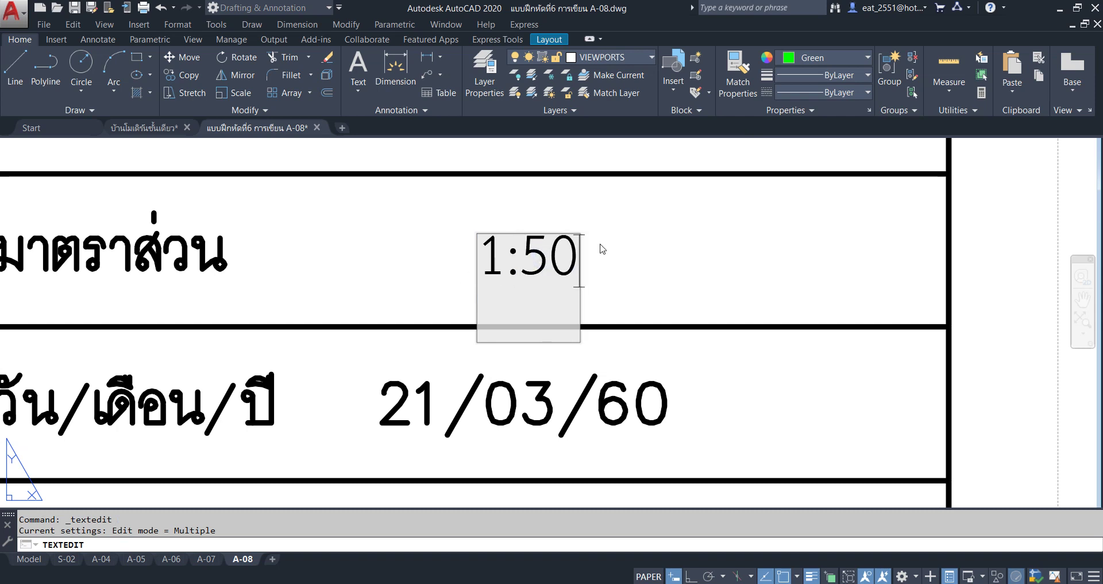
{"action": "left_click", "coordinate": [819, 371]}
{"action": "key", "text": "Escape"}
{"action": "scroll", "coordinate": [637, 353], "scroll_direction": "down", "scroll_amount": 3}
{"action": "scroll", "coordinate": [638, 353], "scroll_direction": "down", "scroll_amount": 2}
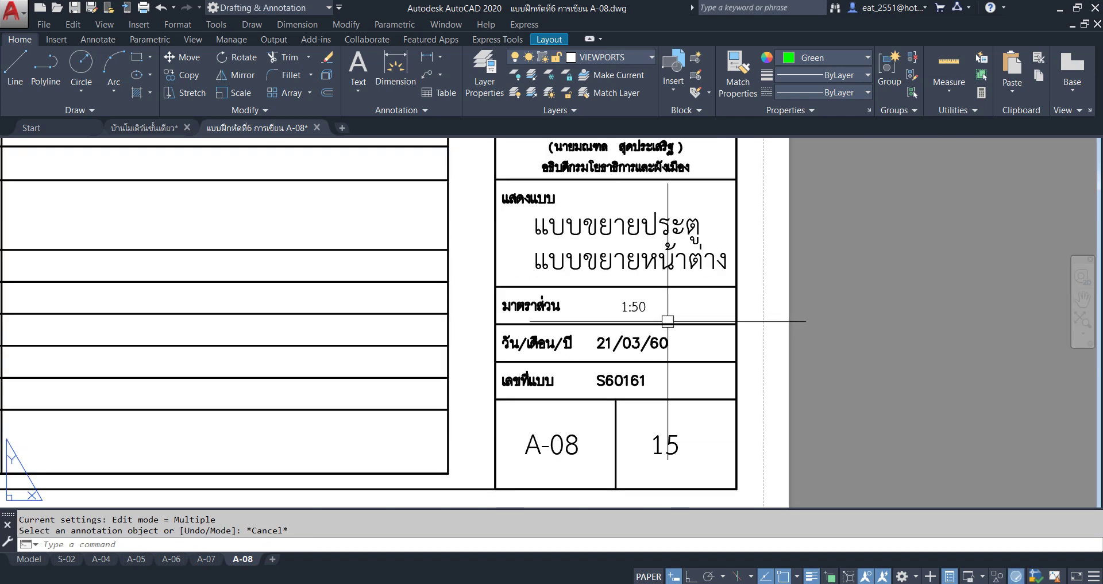
{"action": "scroll", "coordinate": [638, 353], "scroll_direction": "down", "scroll_amount": 1}
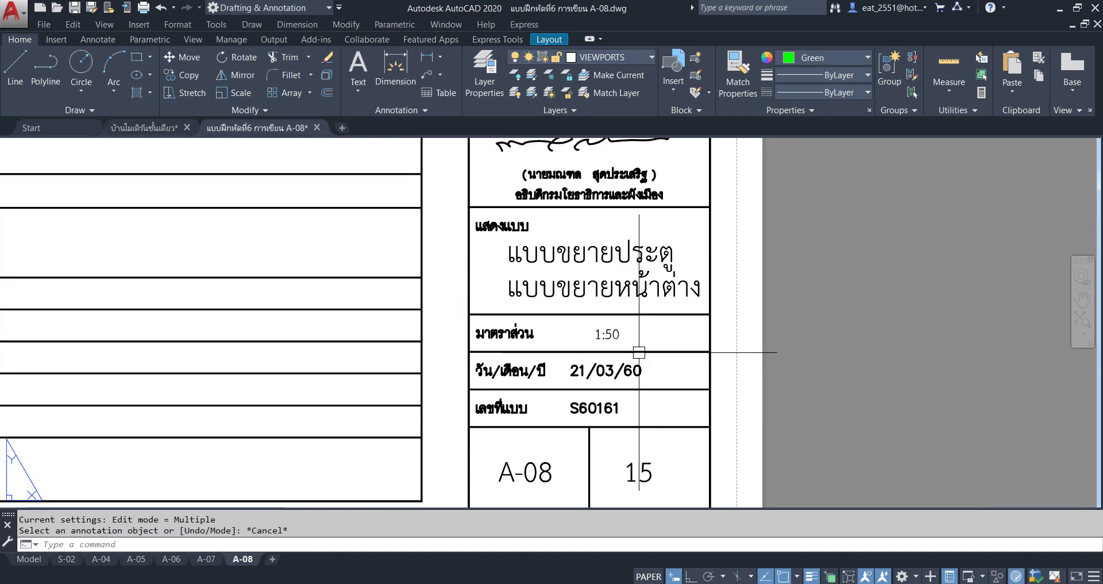
{"action": "middle_click", "coordinate": [630, 314]}
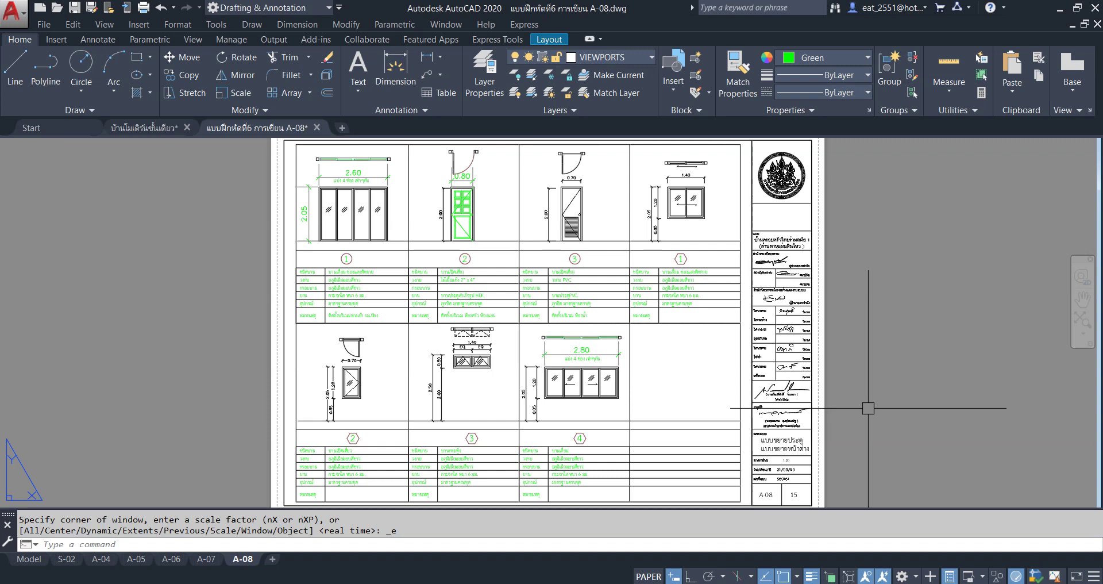
{"action": "left_click", "coordinate": [26, 558]}
Zoom out in model space and erase the small leftover drawing block
{"action": "scroll", "coordinate": [499, 256], "scroll_direction": "down", "scroll_amount": 2}
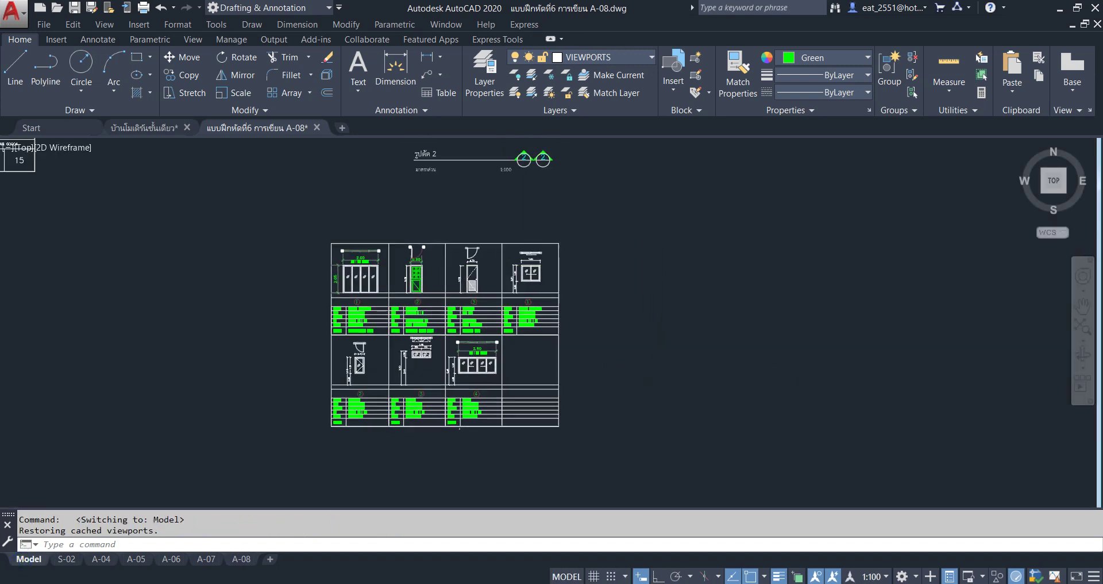
{"action": "middle_click", "coordinate": [437, 310]}
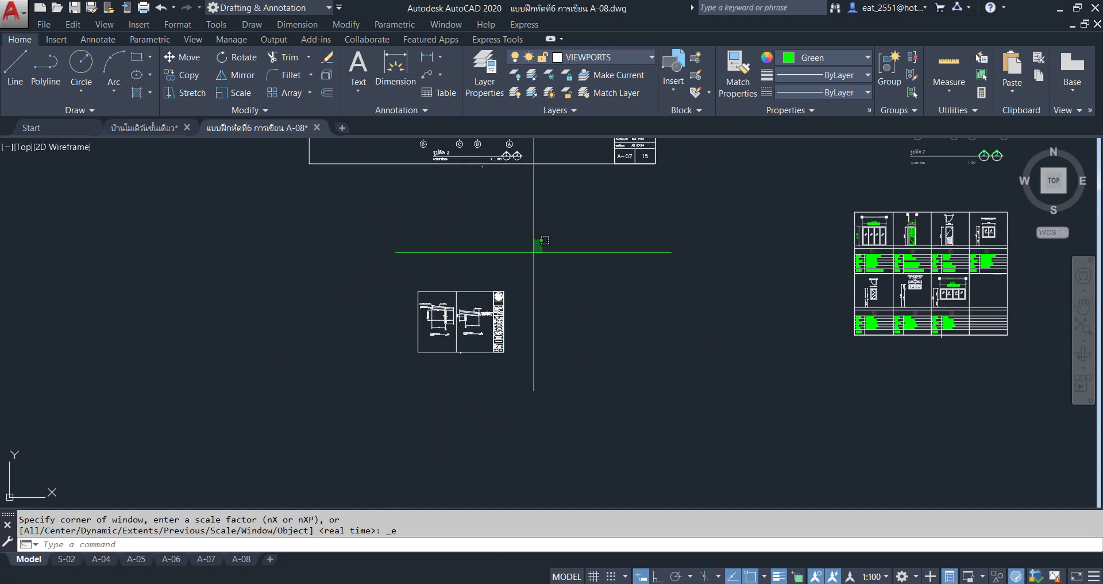
{"action": "left_click_drag", "start_coordinate": [393, 364], "coordinate": [338, 403]}
{"action": "left_click", "coordinate": [338, 404]}
{"action": "key", "text": "Delete"}
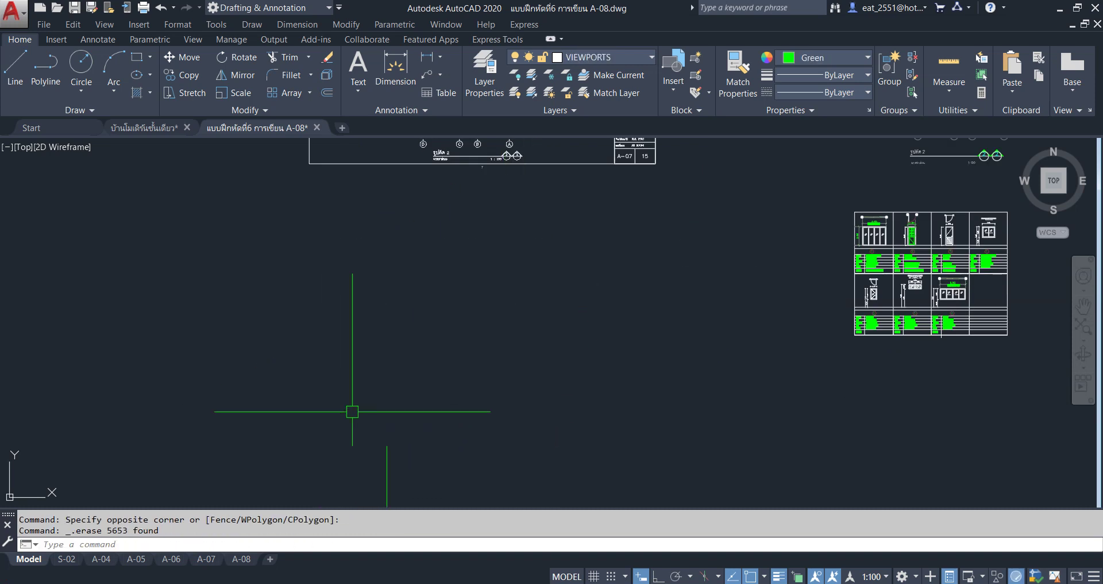
Move the A-08 sheet beside the green window-detail drawings
{"action": "middle_click", "coordinate": [593, 274]}
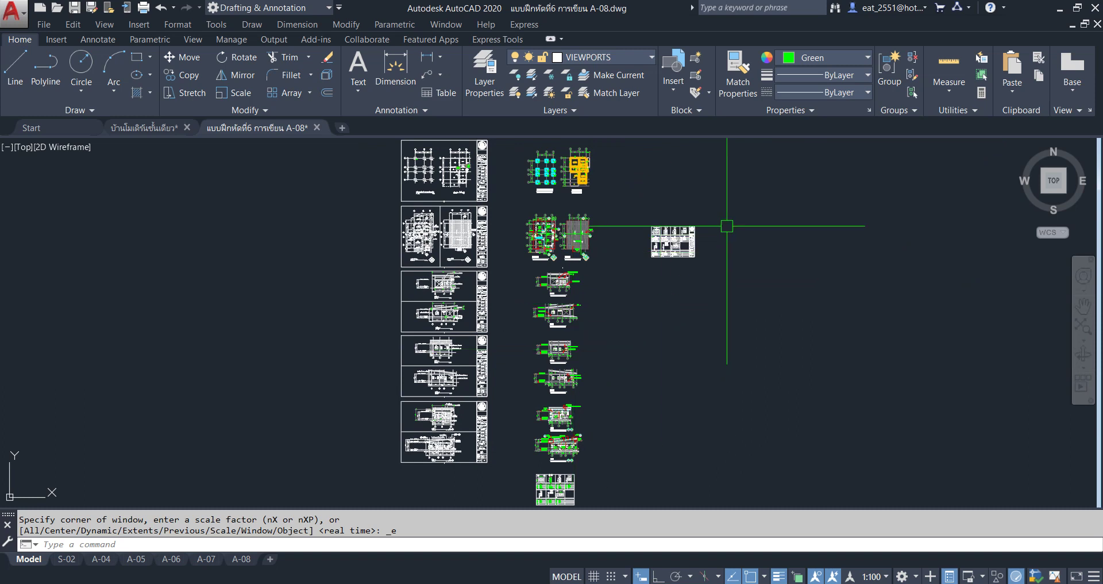
{"action": "left_click", "coordinate": [735, 185]}
{"action": "left_click", "coordinate": [632, 295]}
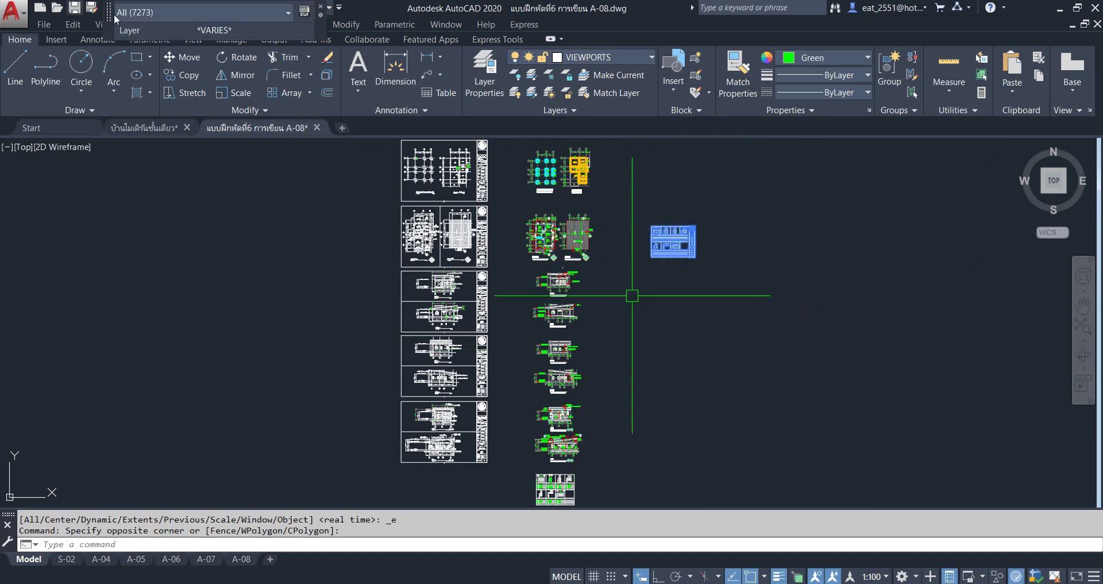
{"action": "left_click", "coordinate": [179, 57]}
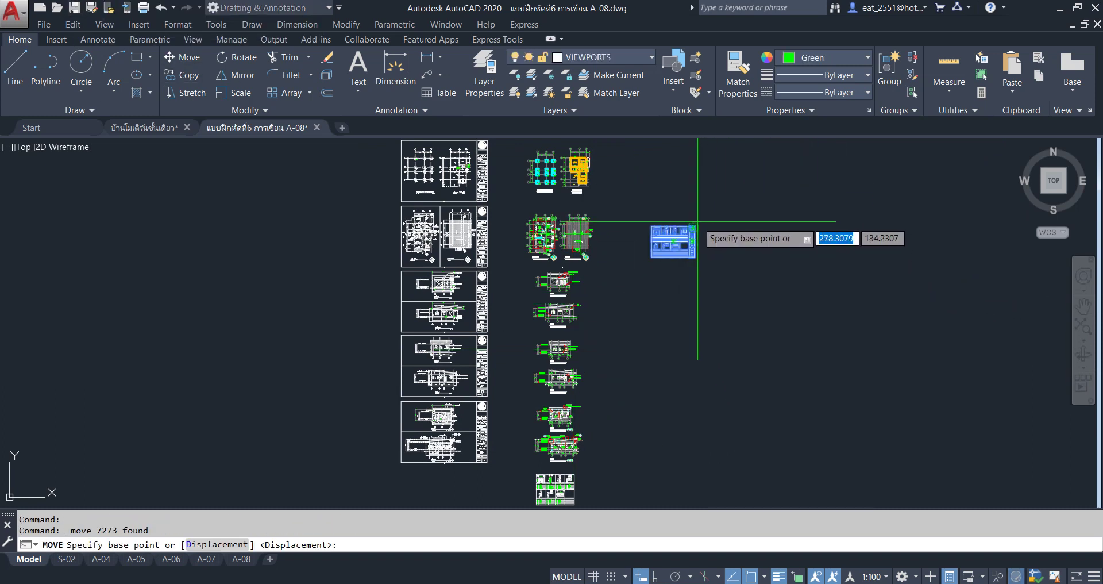
{"action": "left_click", "coordinate": [694, 226]}
{"action": "scroll", "coordinate": [571, 308], "scroll_direction": "up", "scroll_amount": 2}
{"action": "scroll", "coordinate": [566, 320], "scroll_direction": "up", "scroll_amount": 2}
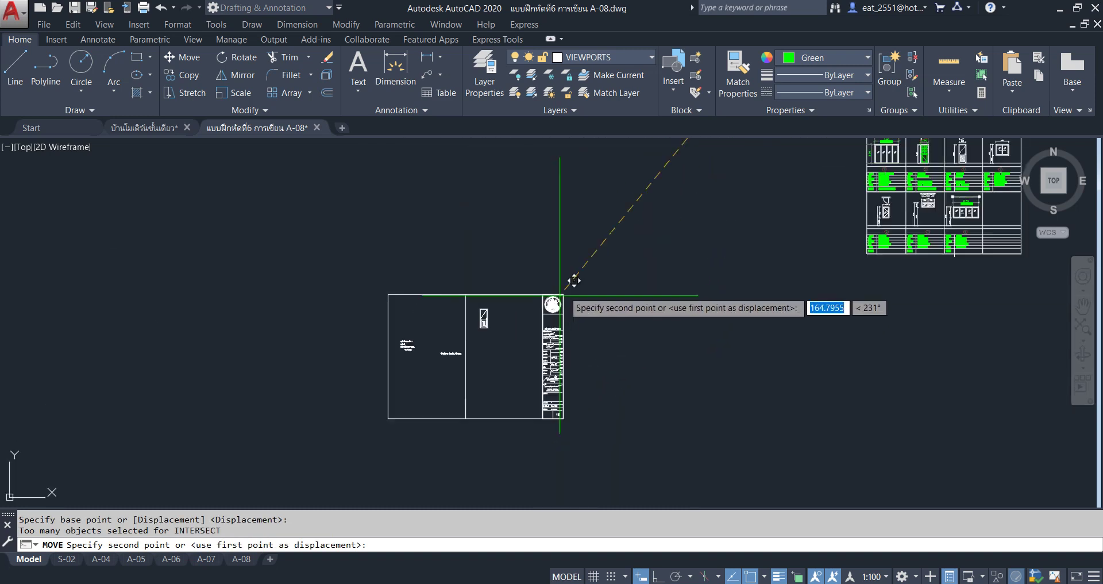
{"action": "middle_click_drag", "start_coordinate": [566, 320], "coordinate": [536, 376]}
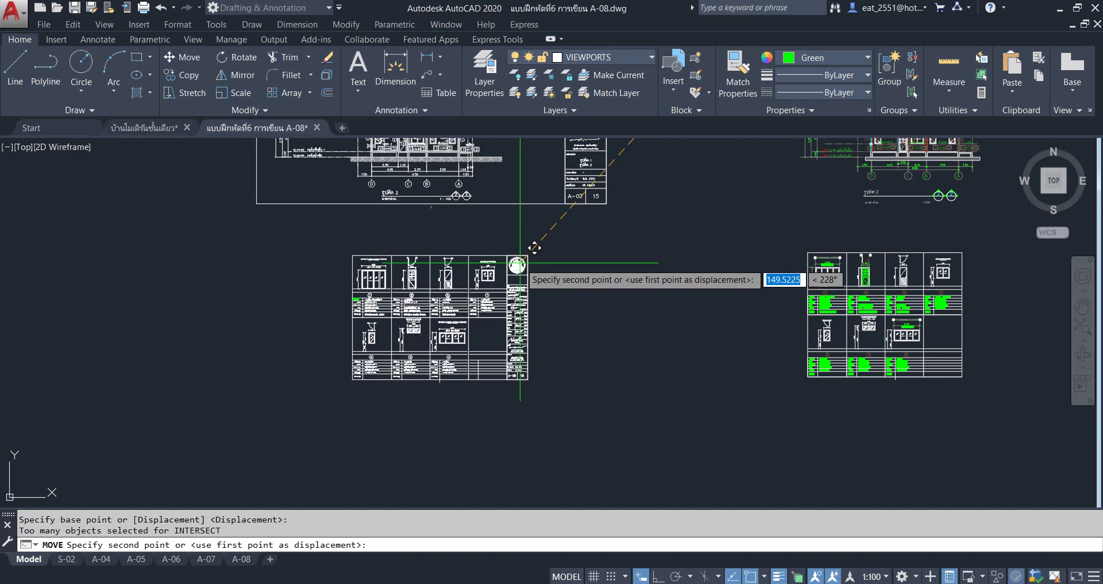
{"action": "left_click", "coordinate": [534, 243]}
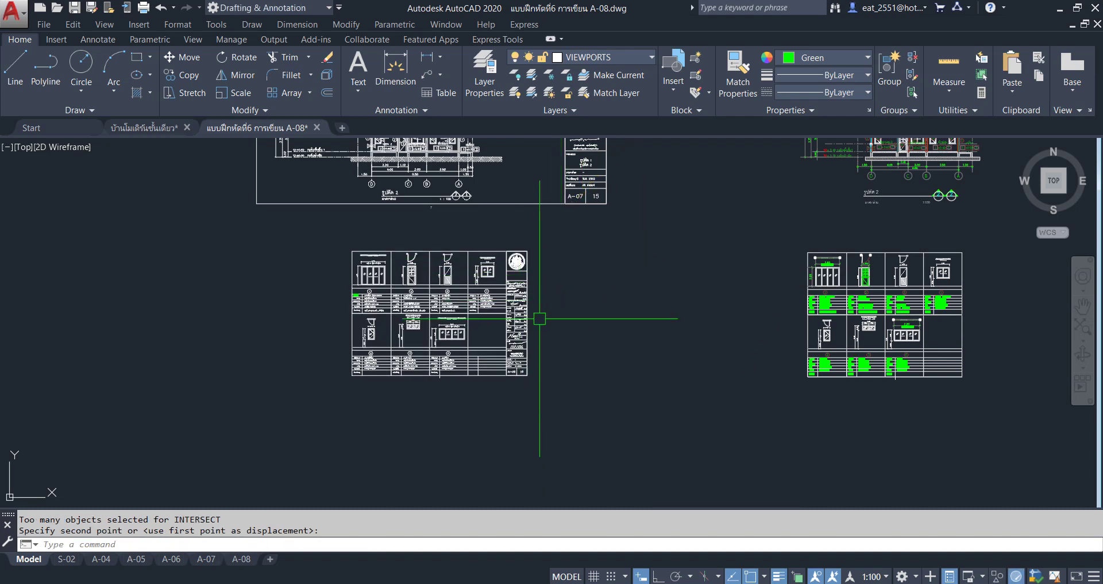
{"action": "scroll", "coordinate": [507, 304], "scroll_direction": "up", "scroll_amount": 2}
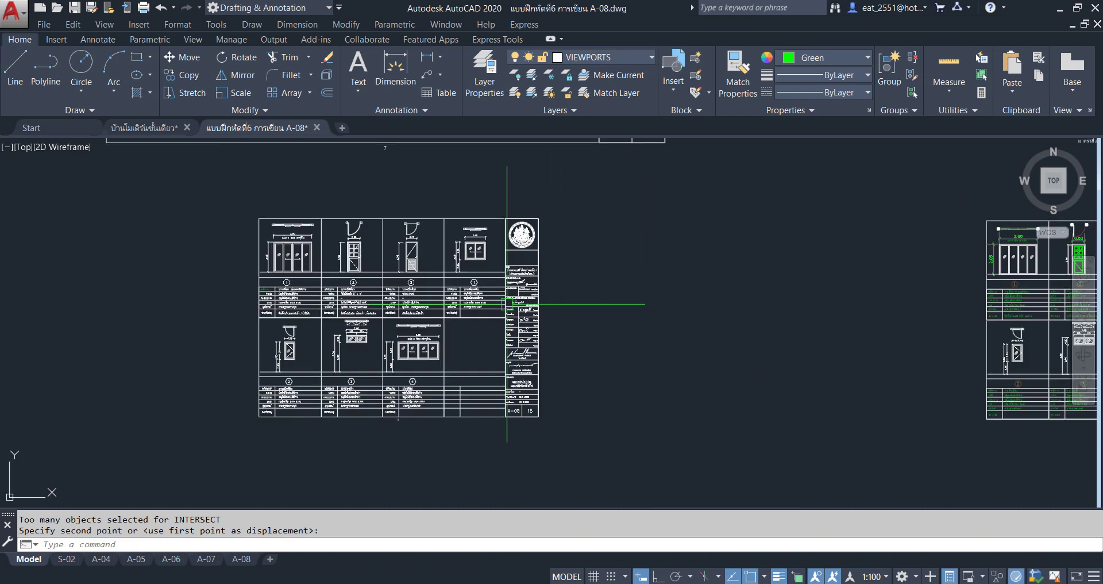
{"action": "scroll", "coordinate": [554, 283], "scroll_direction": "down", "scroll_amount": 1}
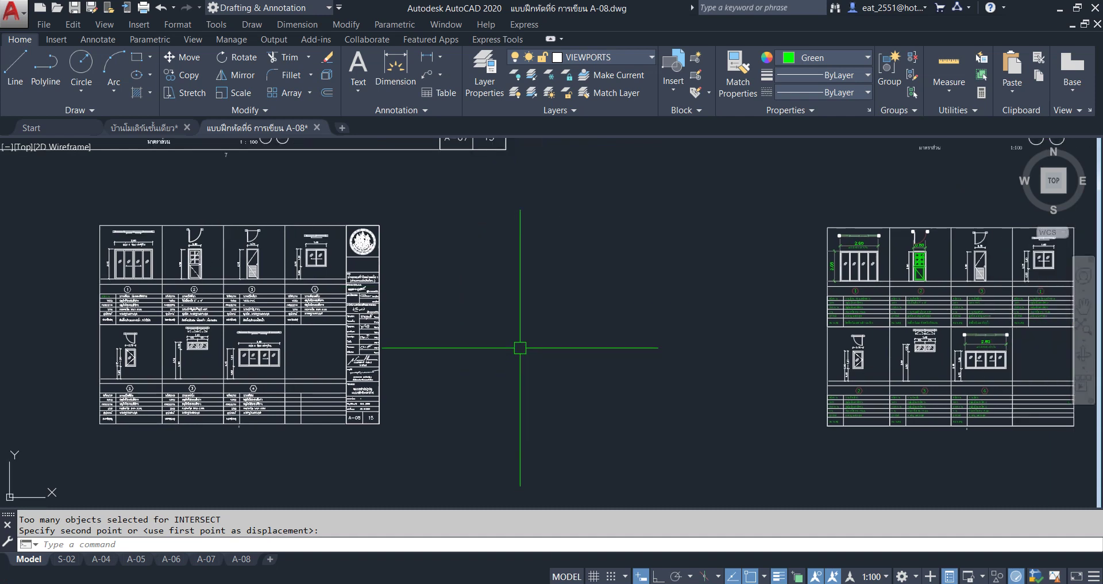
{"action": "scroll", "coordinate": [663, 356], "scroll_direction": "down", "scroll_amount": 3}
{"action": "middle_click_drag", "start_coordinate": [662, 357], "coordinate": [554, 374]}
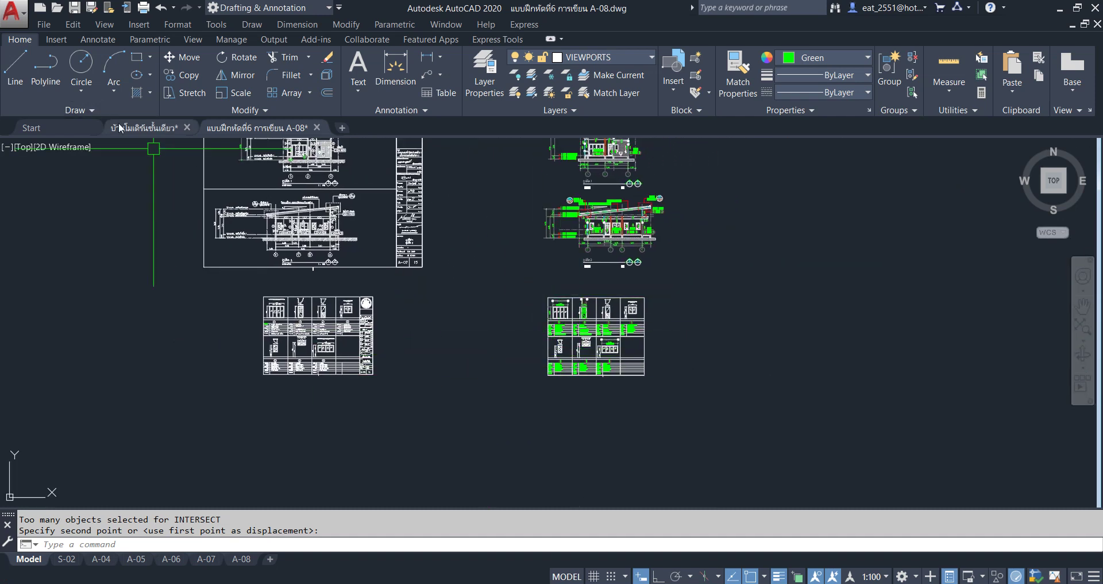
{"action": "left_click", "coordinate": [150, 127]}
Switch the house drawing to model space and locate the A-09 bathroom sheet
{"action": "left_click", "coordinate": [23, 559]}
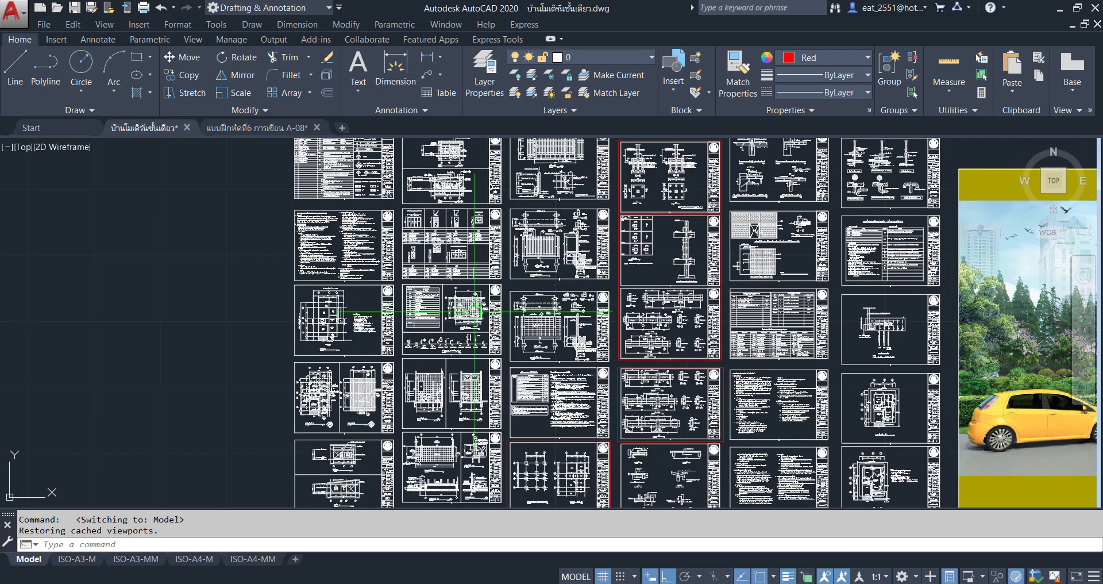
{"action": "scroll", "coordinate": [474, 312], "scroll_direction": "up", "scroll_amount": 4}
{"action": "mouse_move", "coordinate": [458, 313]}
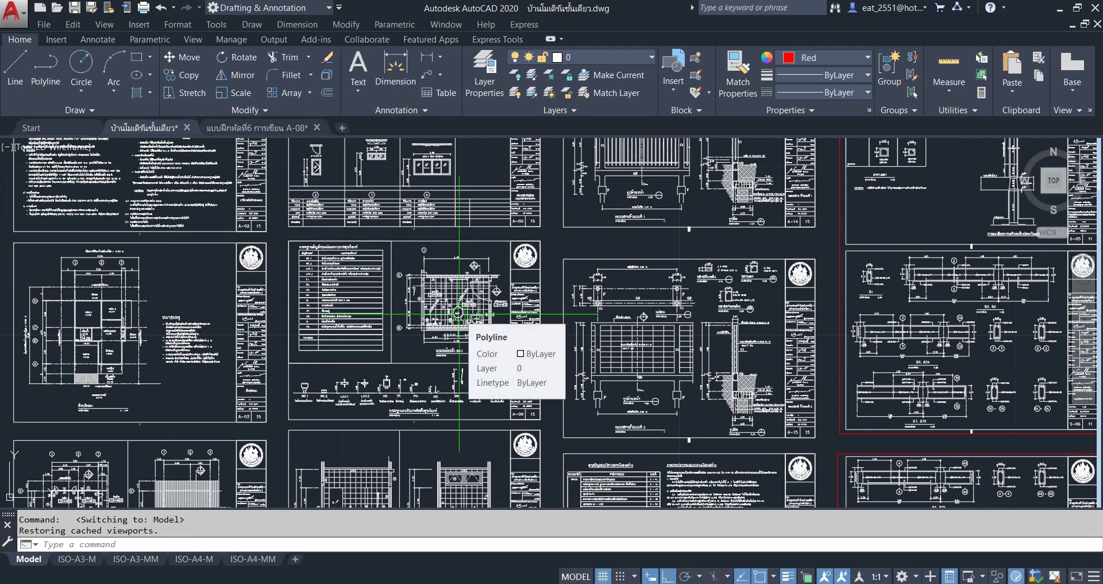
{"action": "scroll", "coordinate": [415, 269], "scroll_direction": "up", "scroll_amount": 4}
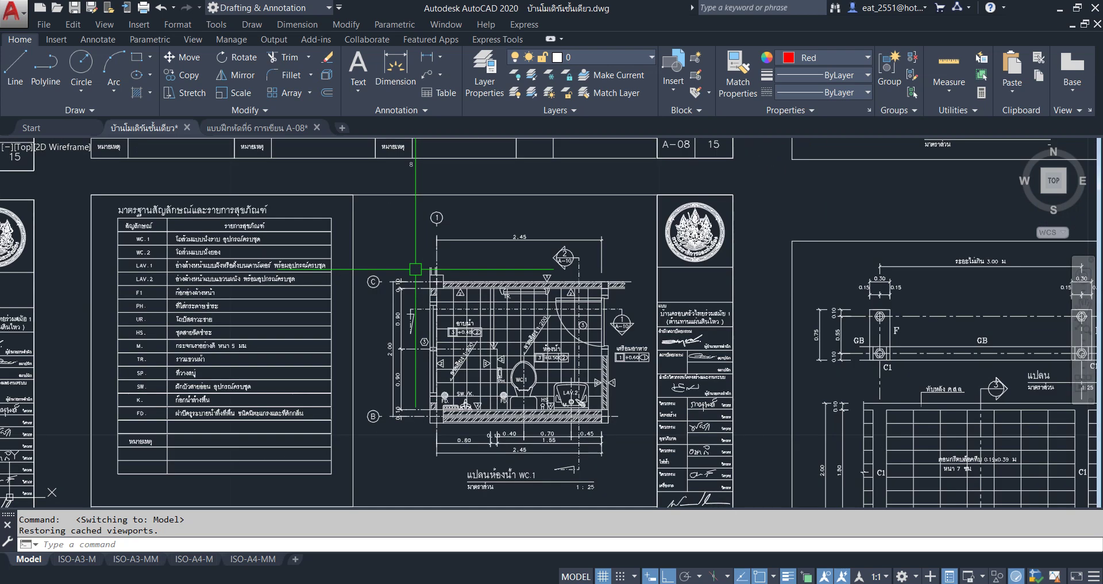
{"action": "left_click", "coordinate": [366, 205]}
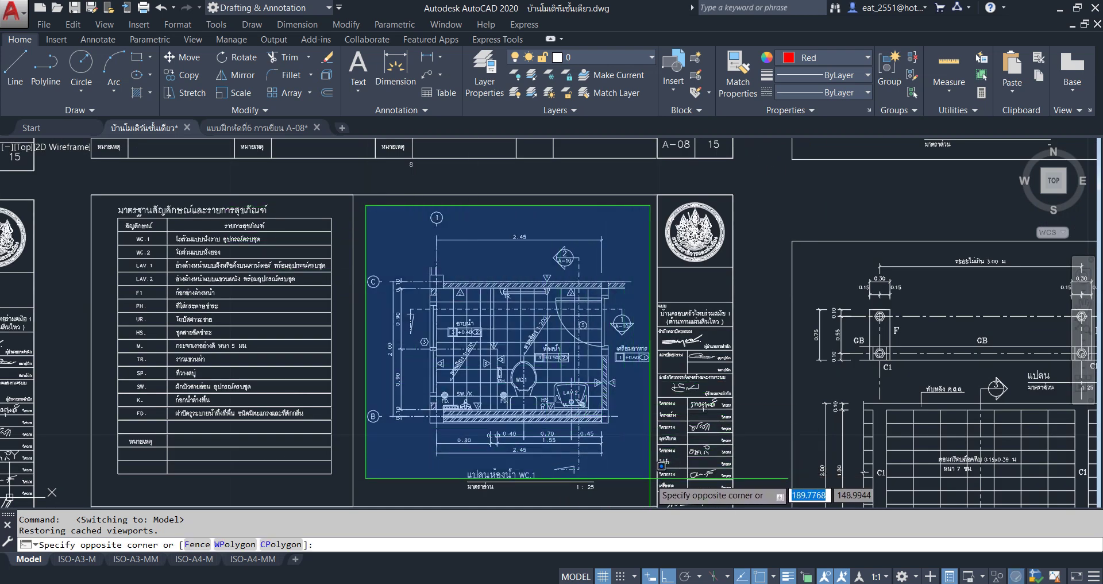
{"action": "left_click", "coordinate": [147, 209]}
{"action": "scroll", "coordinate": [241, 207], "scroll_direction": "down", "scroll_amount": 2}
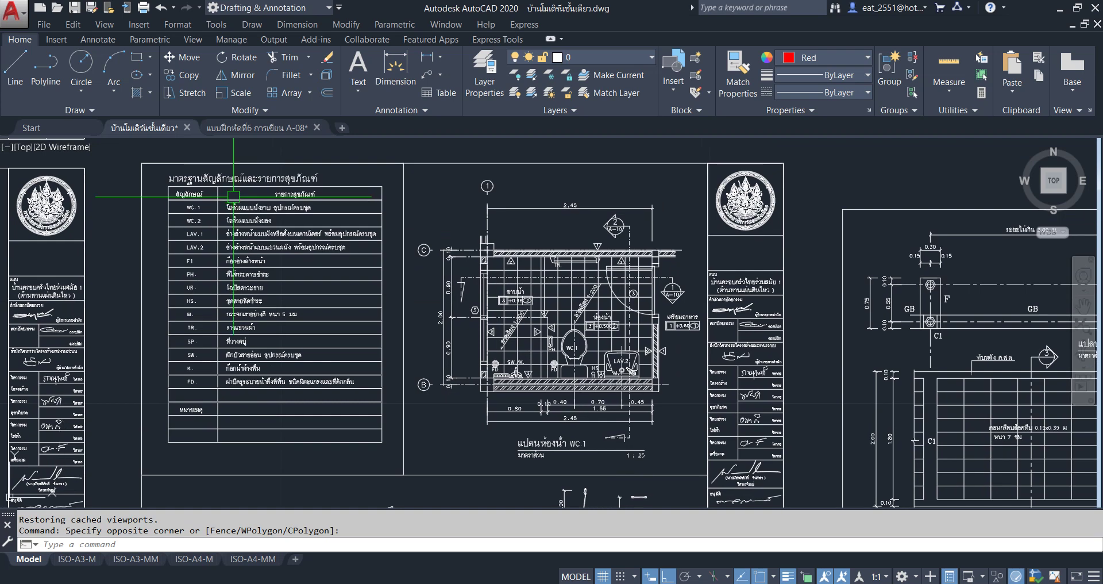
{"action": "scroll", "coordinate": [241, 204], "scroll_direction": "down", "scroll_amount": 1}
{"action": "scroll", "coordinate": [405, 448], "scroll_direction": "up", "scroll_amount": 2}
{"action": "scroll", "coordinate": [409, 426], "scroll_direction": "up", "scroll_amount": 4}
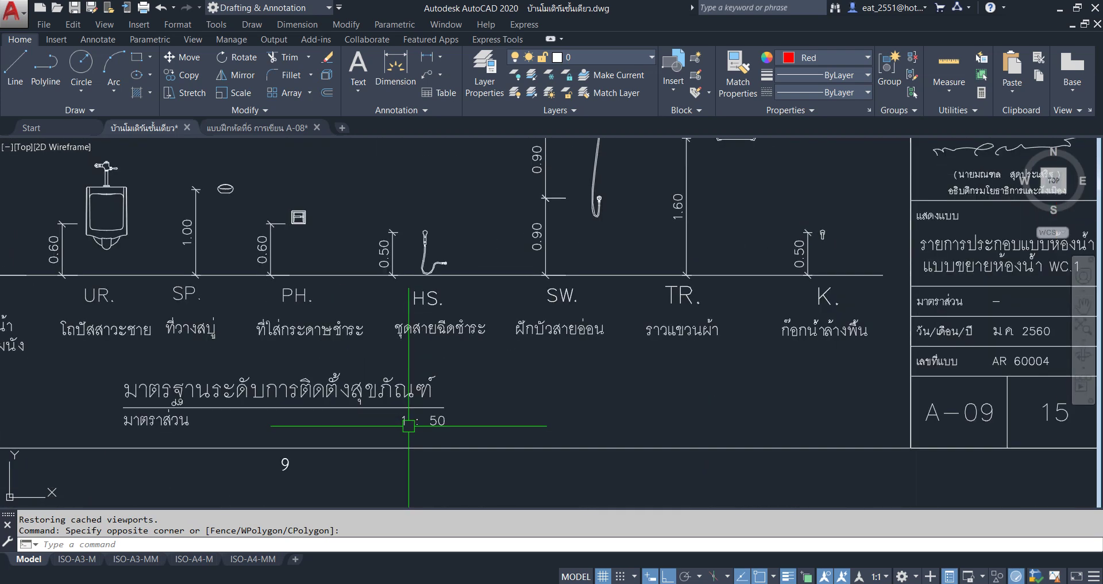
{"action": "scroll", "coordinate": [454, 428], "scroll_direction": "down", "scroll_amount": 4}
{"action": "scroll", "coordinate": [454, 425], "scroll_direction": "down", "scroll_amount": 1}
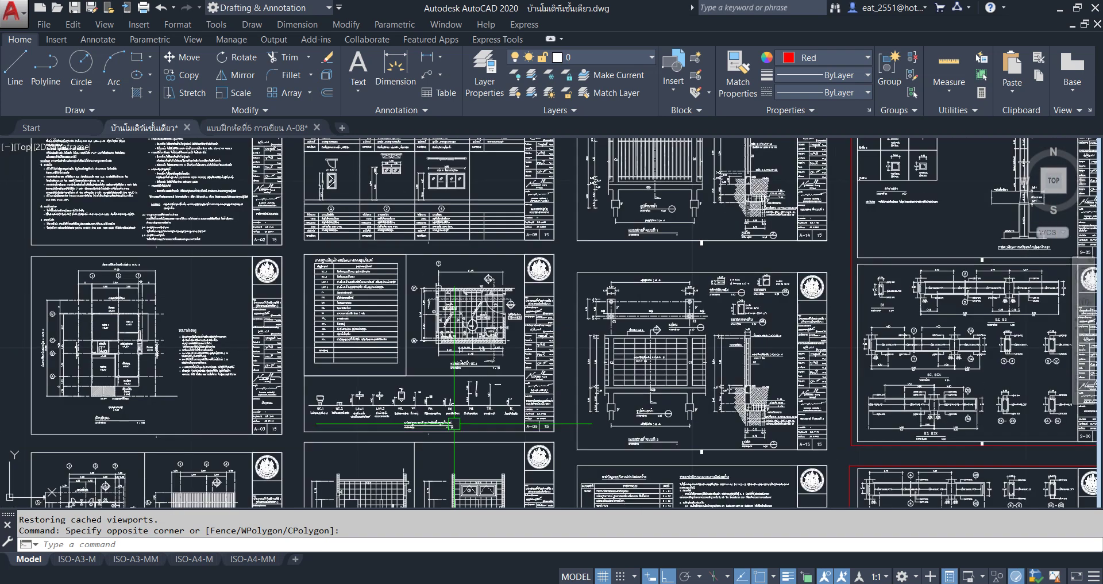
Window-select all 7941 objects of sheet A-09 and copy them to the clipboard
{"action": "left_click", "coordinate": [292, 249]}
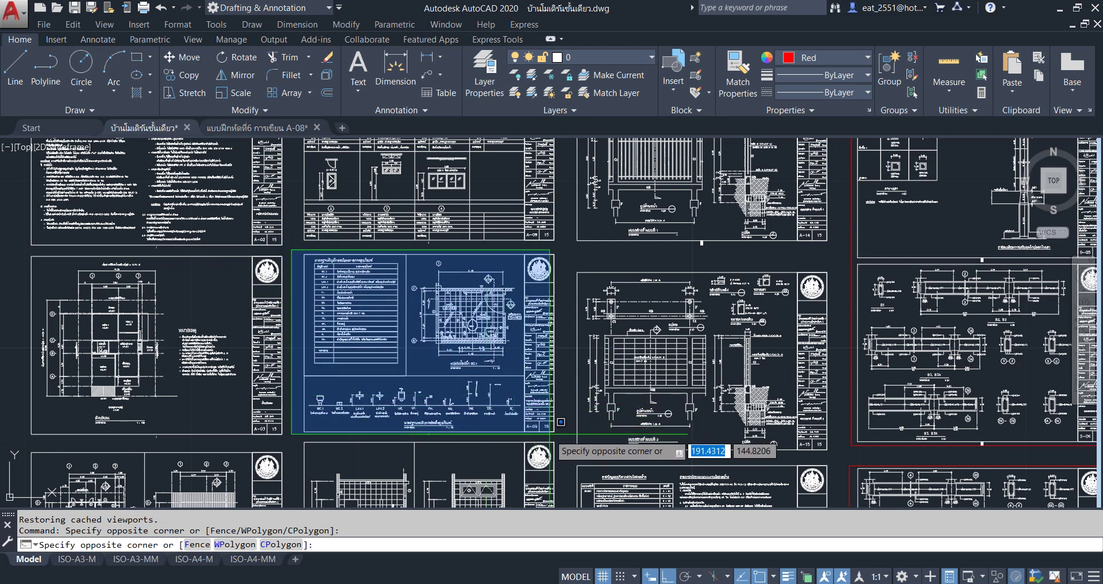
{"action": "left_click", "coordinate": [577, 426]}
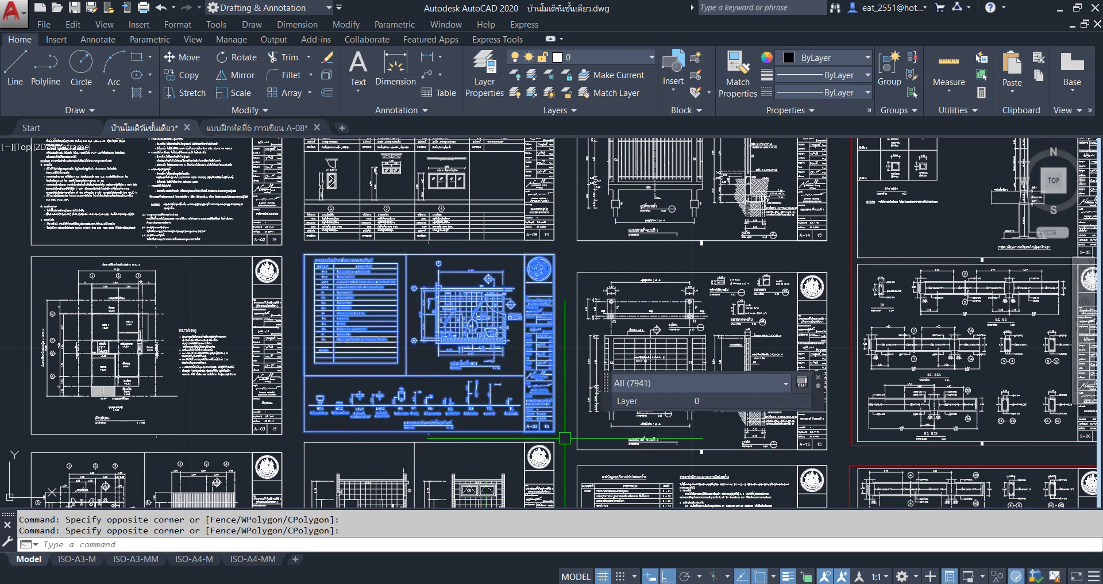
{"action": "key", "text": "ctrl+c"}
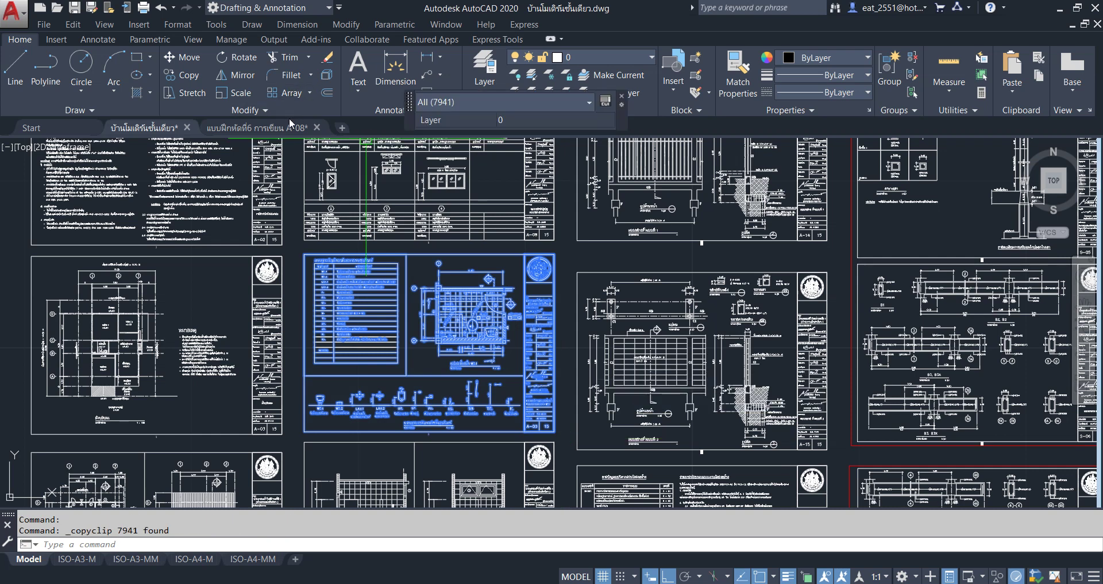
{"action": "left_click", "coordinate": [278, 129]}
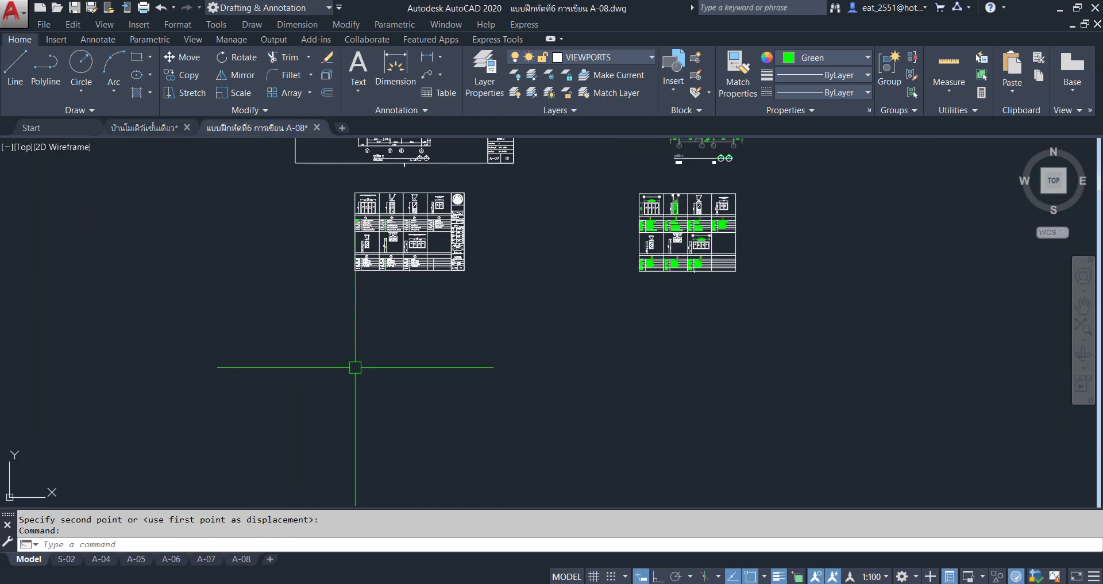
Paste the A-09 sheet into the A-08 drawing and select all of it
{"action": "key", "text": "ctrl+v"}
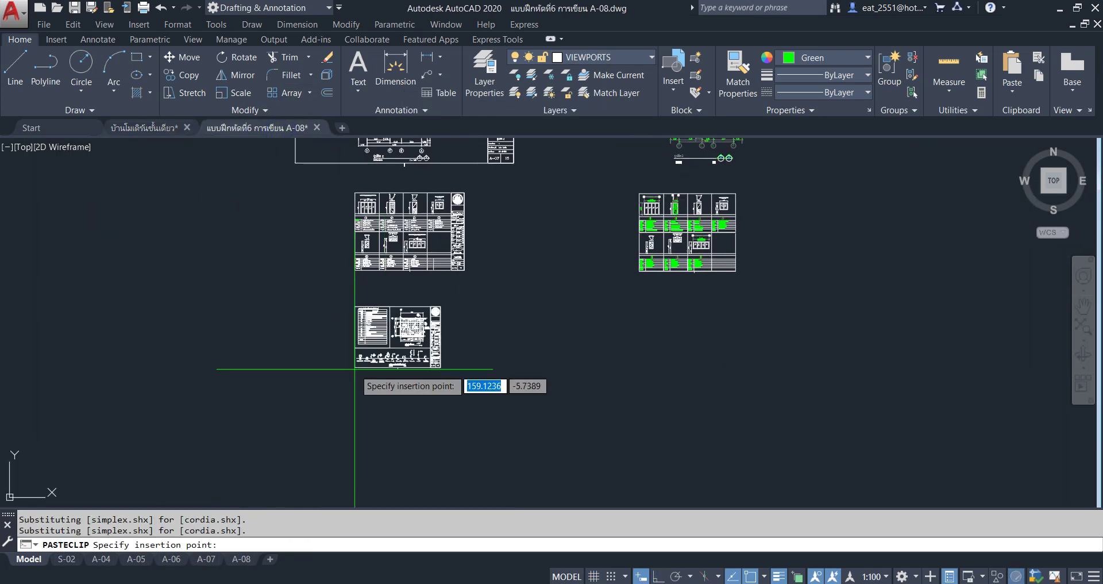
{"action": "left_click", "coordinate": [293, 458]}
{"action": "left_click", "coordinate": [419, 371]}
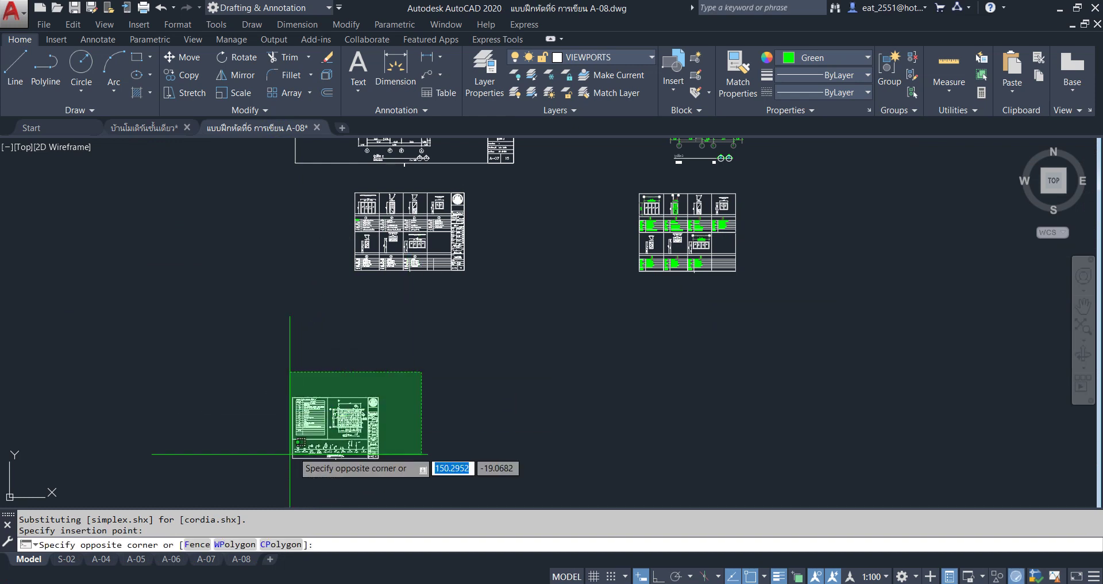
{"action": "left_click", "coordinate": [268, 469]}
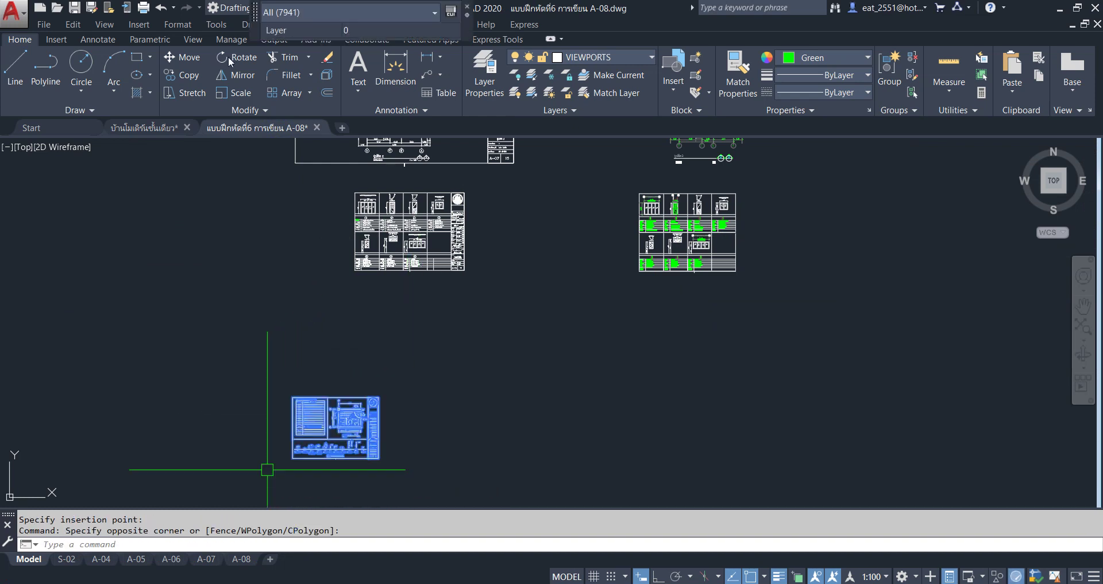
Scale the pasted sheet by reference from grid B so the B–C span becomes 2
{"action": "left_click", "coordinate": [241, 93]}
{"action": "scroll", "coordinate": [320, 454], "scroll_direction": "up", "scroll_amount": 6}
{"action": "scroll", "coordinate": [320, 463], "scroll_direction": "up", "scroll_amount": 4}
{"action": "scroll", "coordinate": [320, 463], "scroll_direction": "up", "scroll_amount": 1}
{"action": "scroll", "coordinate": [551, 312], "scroll_direction": "up", "scroll_amount": 3}
{"action": "scroll", "coordinate": [494, 319], "scroll_direction": "up", "scroll_amount": 3}
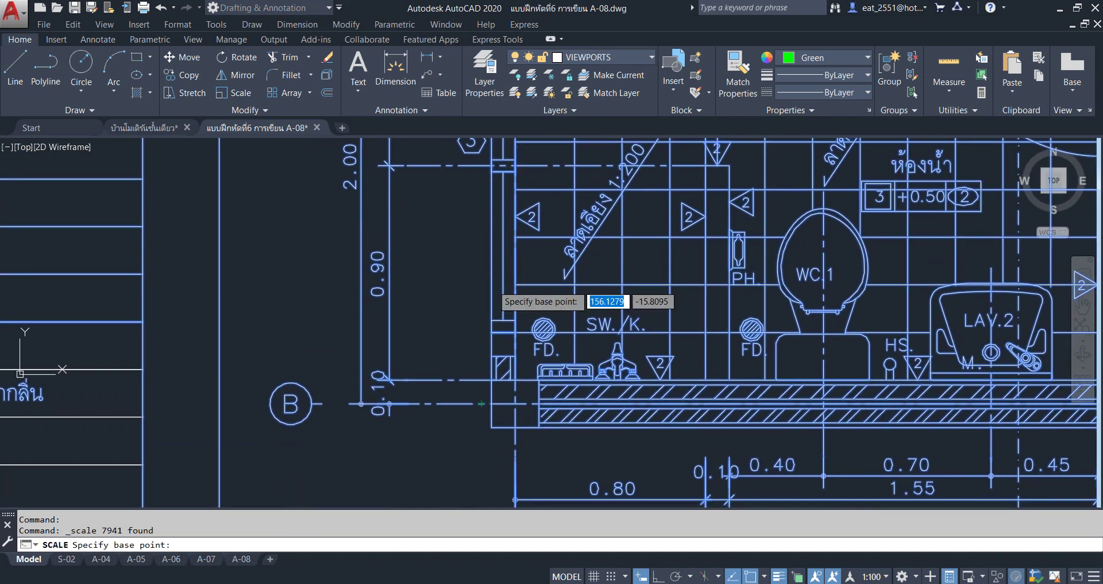
{"action": "left_click", "coordinate": [426, 404]}
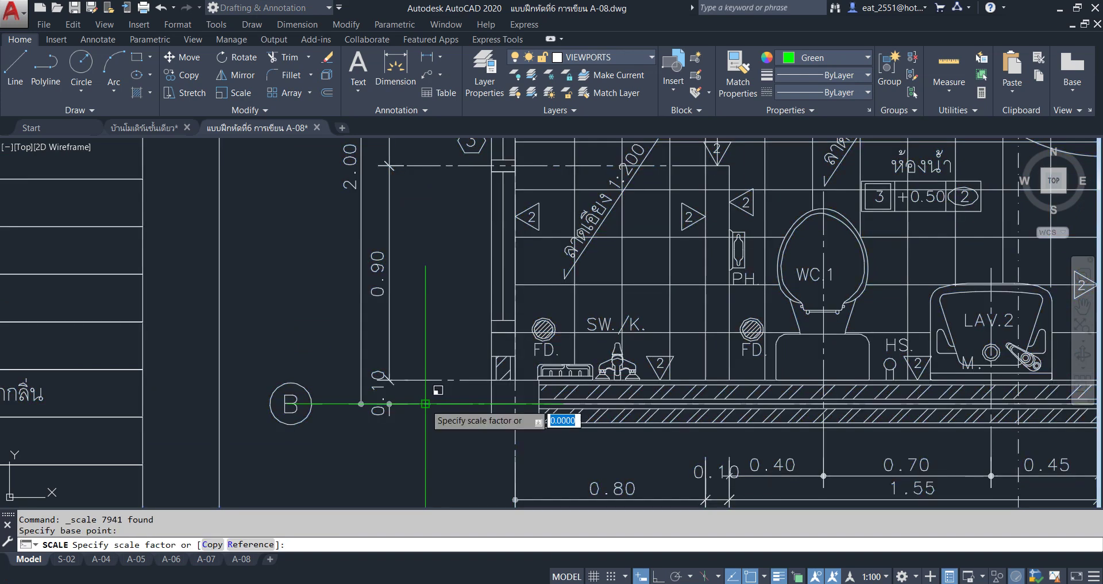
{"action": "left_click", "coordinate": [250, 544]}
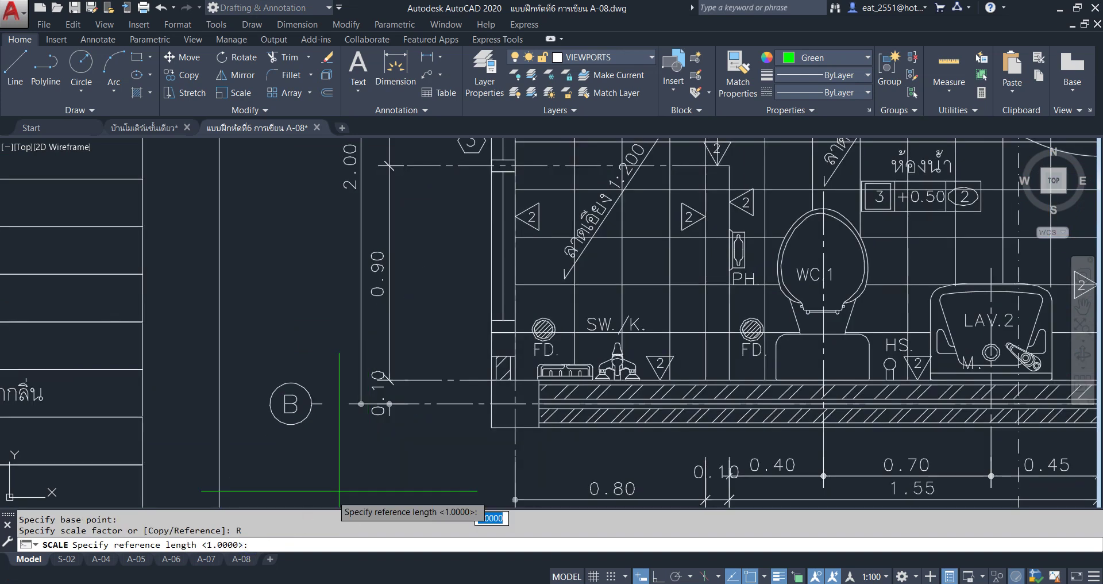
{"action": "left_click", "coordinate": [437, 403]}
{"action": "middle_click_drag", "start_coordinate": [431, 213], "coordinate": [435, 311]}
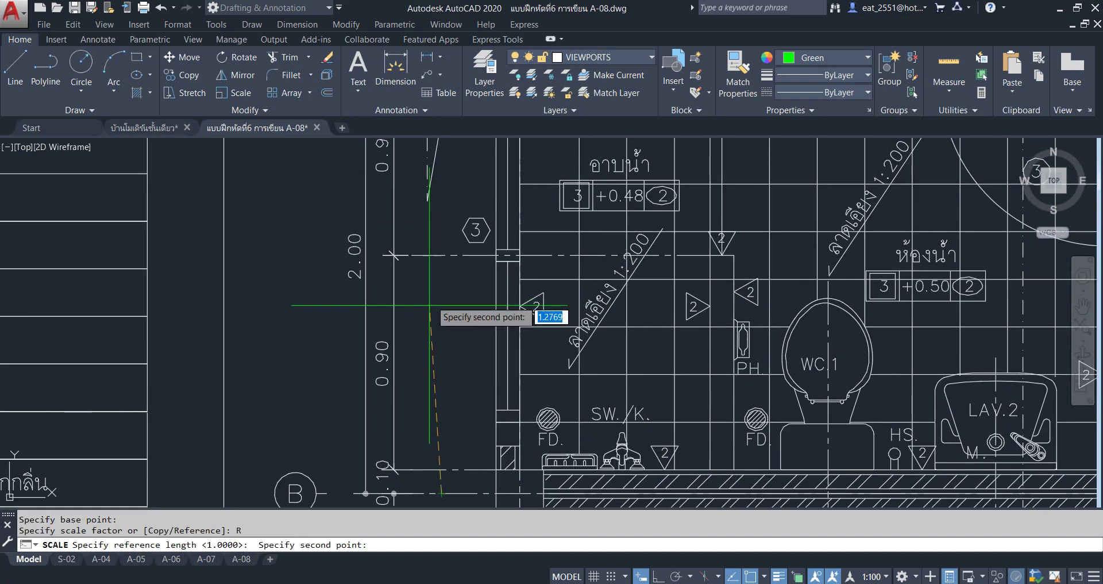
{"action": "left_click", "coordinate": [658, 577]}
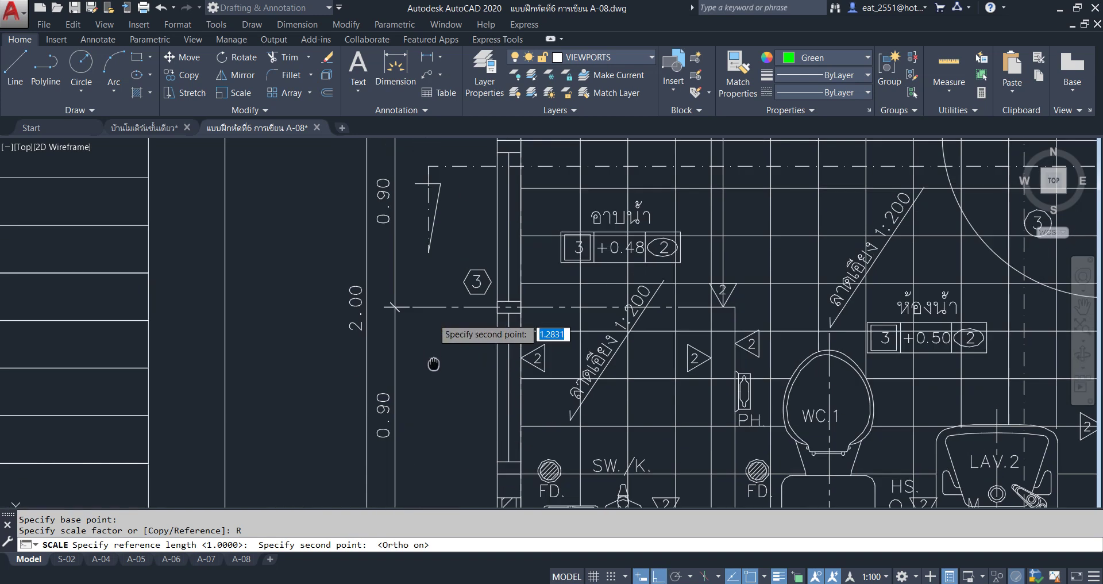
{"action": "scroll", "coordinate": [430, 345], "scroll_direction": "down", "scroll_amount": 2}
{"action": "scroll", "coordinate": [427, 200], "scroll_direction": "up", "scroll_amount": 4}
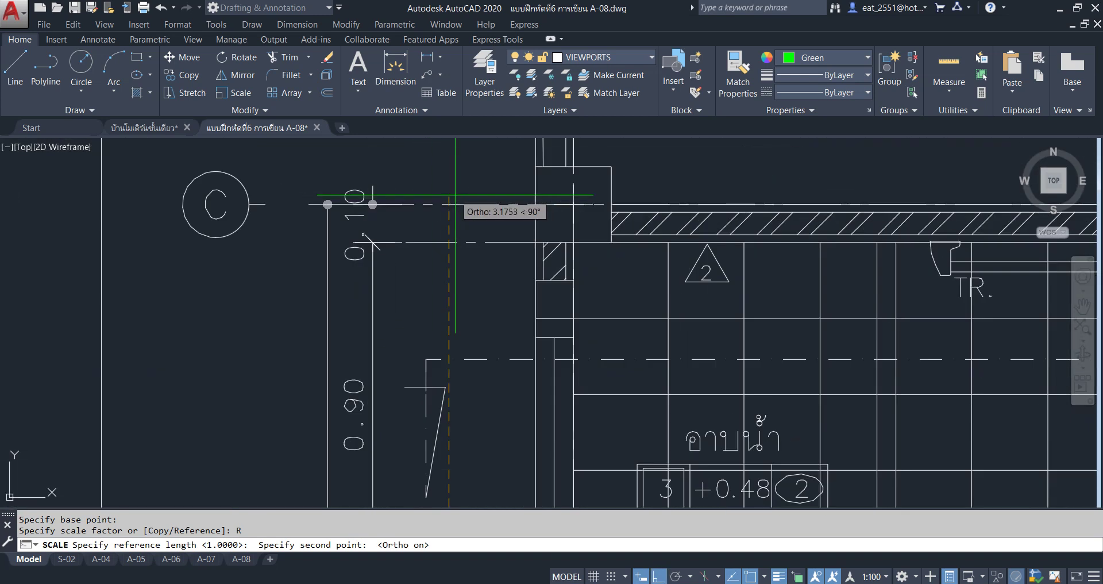
{"action": "left_click", "coordinate": [447, 204]}
{"action": "type", "text": "2"}
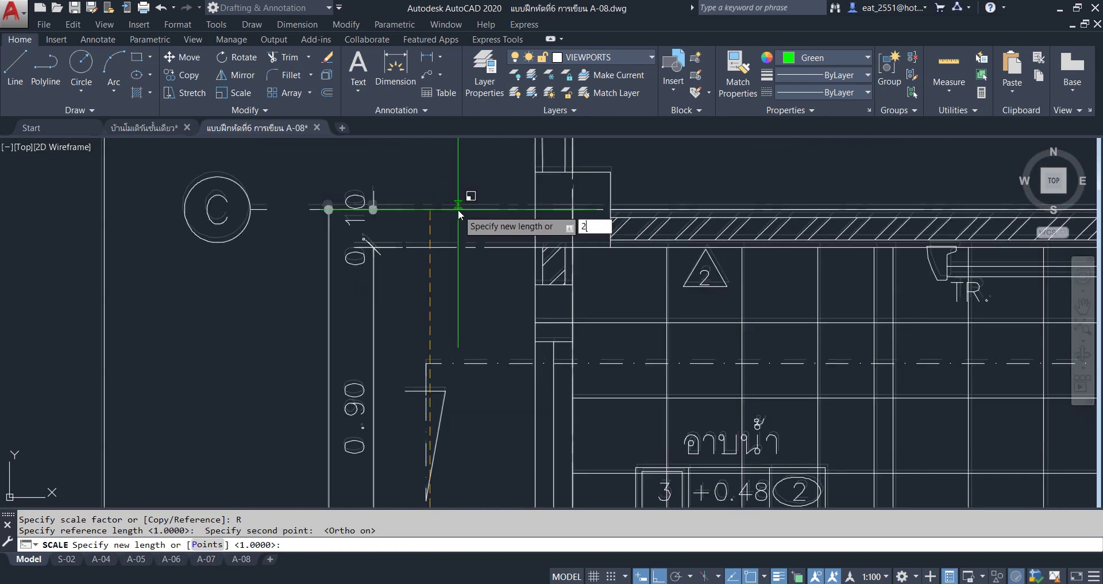
{"action": "key", "text": "Return"}
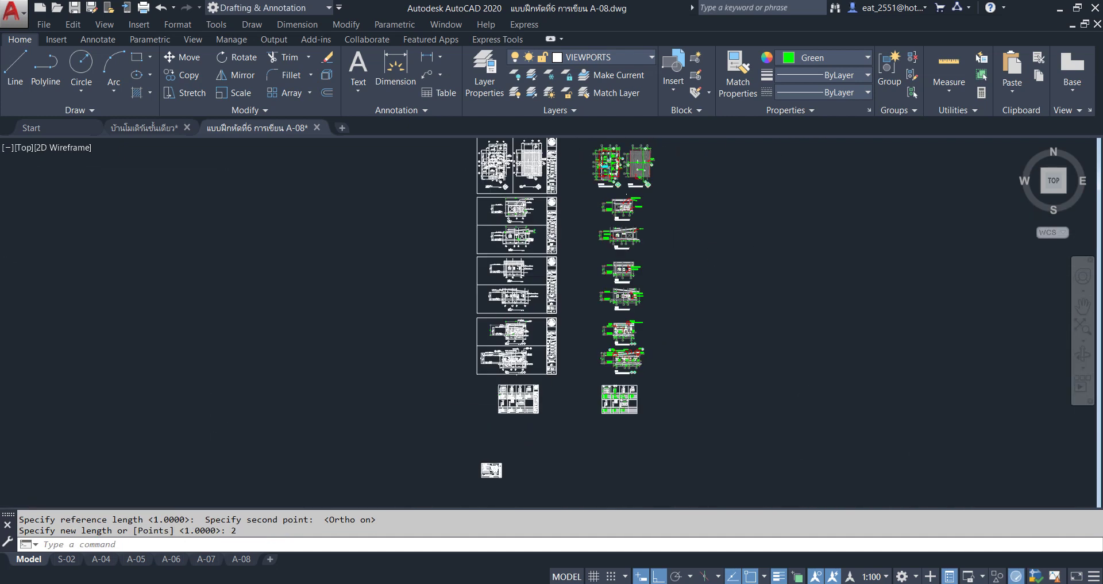
Zoom and pan to frame the pasted A-09 bathroom plan
{"action": "middle_click", "coordinate": [474, 396]}
{"action": "middle_click", "coordinate": [474, 396]}
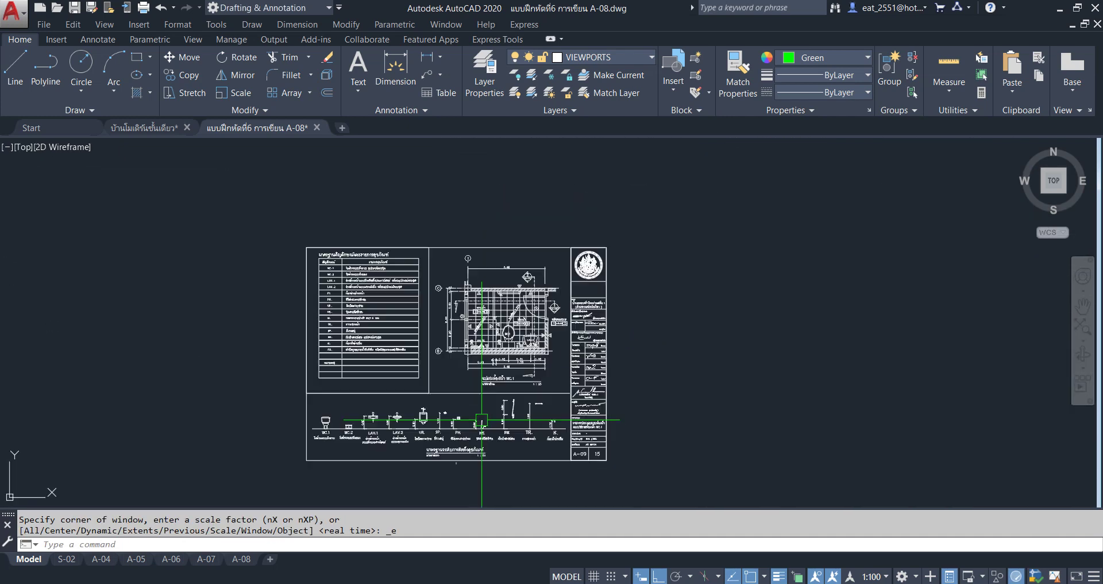
{"action": "scroll", "coordinate": [460, 322], "scroll_direction": "up", "scroll_amount": 5}
{"action": "scroll", "coordinate": [472, 325], "scroll_direction": "up", "scroll_amount": 2}
{"action": "scroll", "coordinate": [480, 327], "scroll_direction": "down", "scroll_amount": 1}
{"action": "scroll", "coordinate": [475, 325], "scroll_direction": "down", "scroll_amount": 1}
{"action": "scroll", "coordinate": [471, 331], "scroll_direction": "down", "scroll_amount": 1}
{"action": "scroll", "coordinate": [468, 337], "scroll_direction": "down", "scroll_amount": 1}
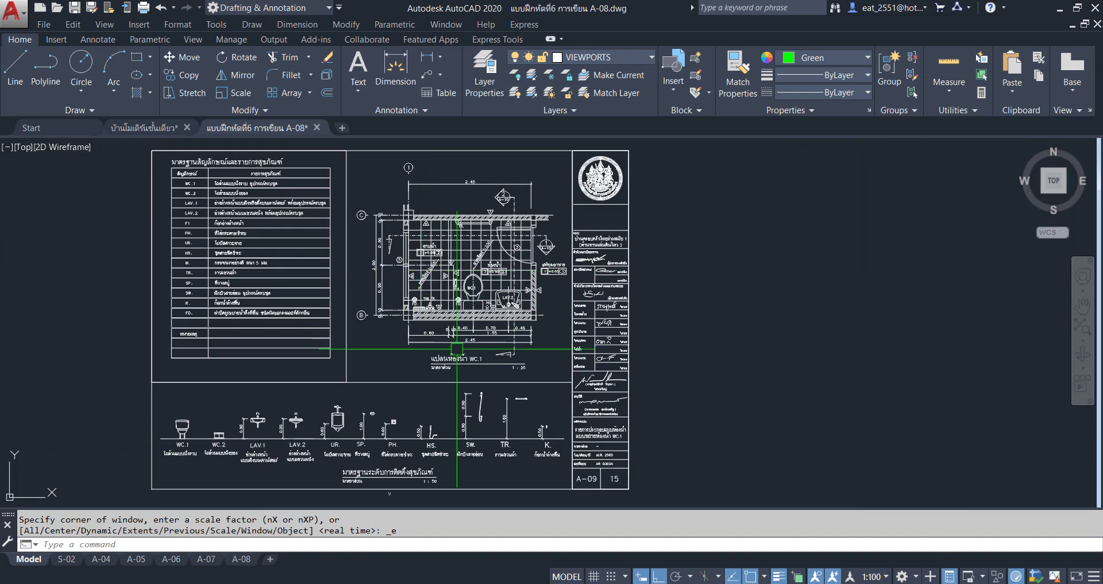
{"action": "scroll", "coordinate": [482, 345], "scroll_direction": "up", "scroll_amount": 6}
{"action": "scroll", "coordinate": [504, 218], "scroll_direction": "down", "scroll_amount": 6}
{"action": "mouse_move", "coordinate": [505, 241]}
{"action": "middle_mouse_down"}
{"action": "mouse_move", "coordinate": [527, 332]}
{"action": "mouse_move", "coordinate": [517, 437]}
{"action": "middle_mouse_up"}
{"action": "scroll", "coordinate": [489, 276], "scroll_direction": "up", "scroll_amount": 3}
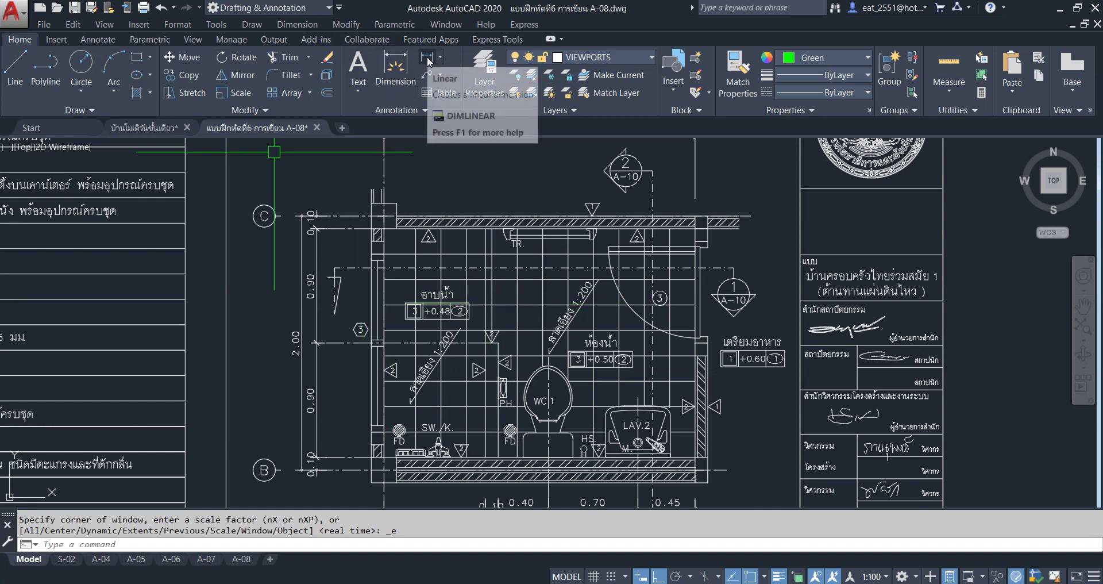
Browse the Annotate dimension style list (C, CE, DL, E and others)
{"action": "left_click", "coordinate": [97, 40]}
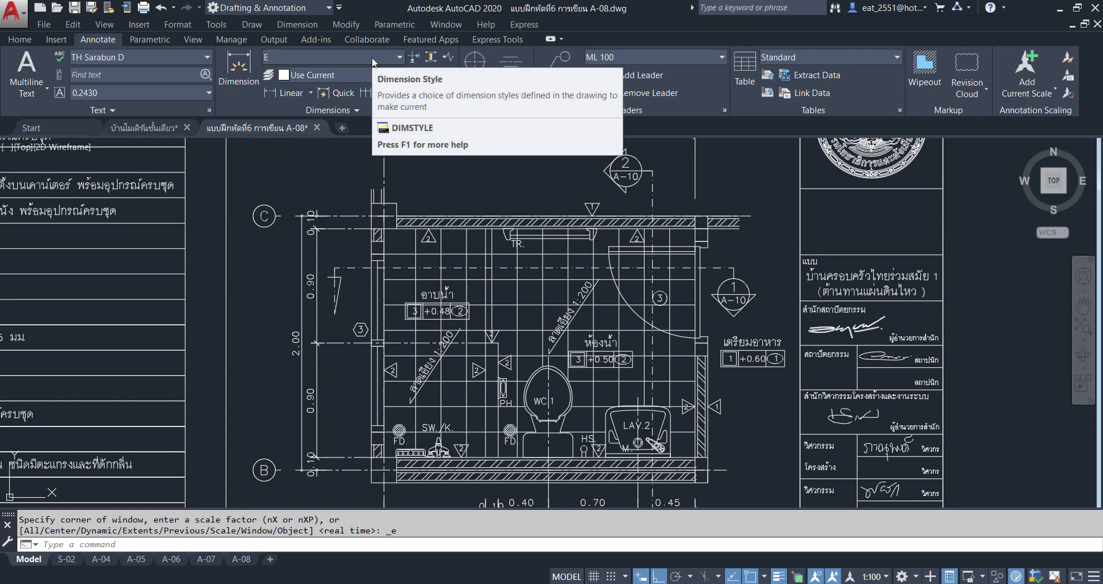
{"action": "scroll", "coordinate": [304, 476], "scroll_direction": "up", "scroll_amount": 2}
{"action": "scroll", "coordinate": [305, 460], "scroll_direction": "down", "scroll_amount": 3}
{"action": "scroll", "coordinate": [368, 241], "scroll_direction": "up", "scroll_amount": 1}
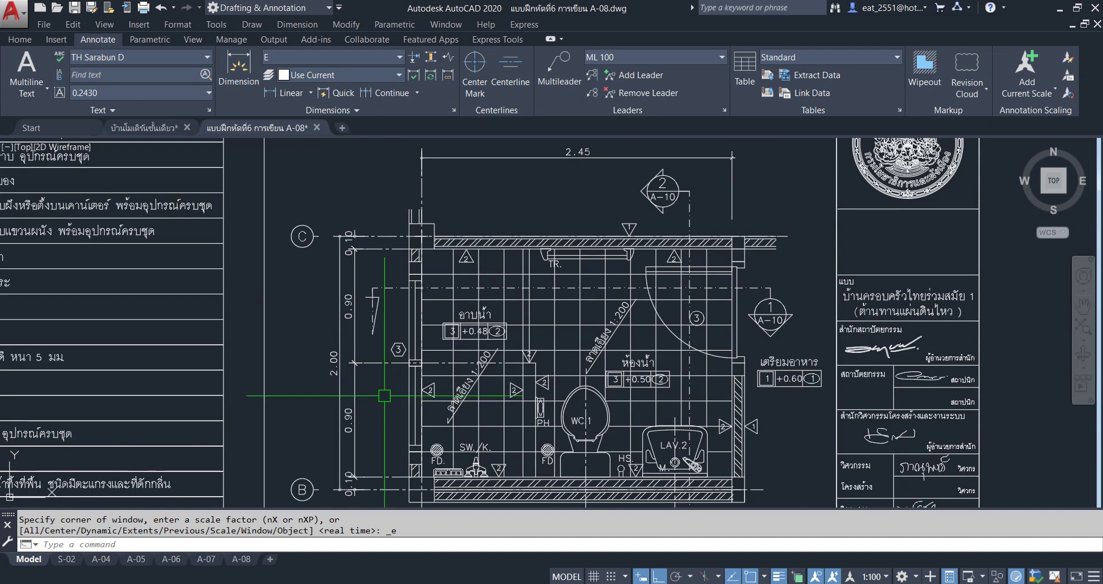
{"action": "scroll", "coordinate": [385, 233], "scroll_direction": "up", "scroll_amount": 4}
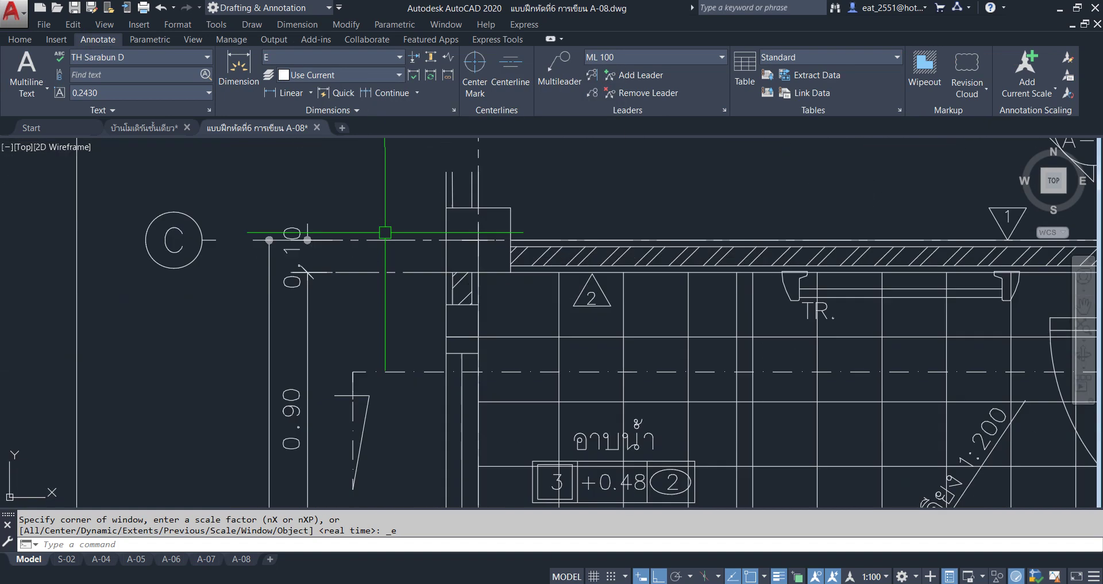
{"action": "left_click", "coordinate": [383, 58]}
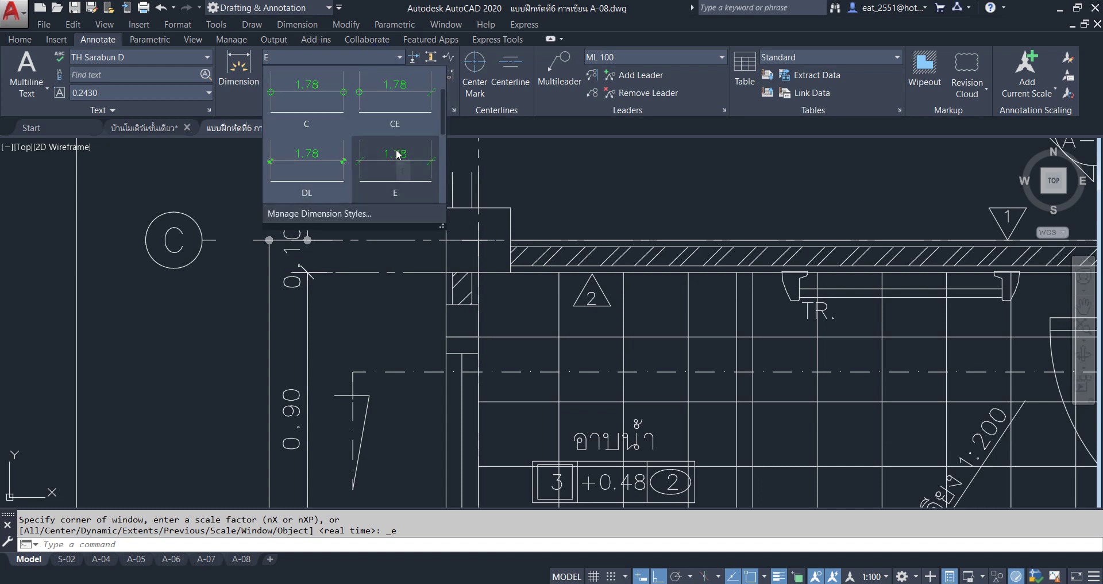
{"action": "scroll", "coordinate": [394, 146], "scroll_direction": "down", "scroll_amount": 1}
{"action": "scroll", "coordinate": [384, 129], "scroll_direction": "down", "scroll_amount": 1}
{"action": "scroll", "coordinate": [383, 147], "scroll_direction": "down", "scroll_amount": 1}
{"action": "scroll", "coordinate": [383, 155], "scroll_direction": "down", "scroll_amount": 1}
{"action": "scroll", "coordinate": [383, 158], "scroll_direction": "down", "scroll_amount": 1}
{"action": "scroll", "coordinate": [381, 153], "scroll_direction": "up", "scroll_amount": 1}
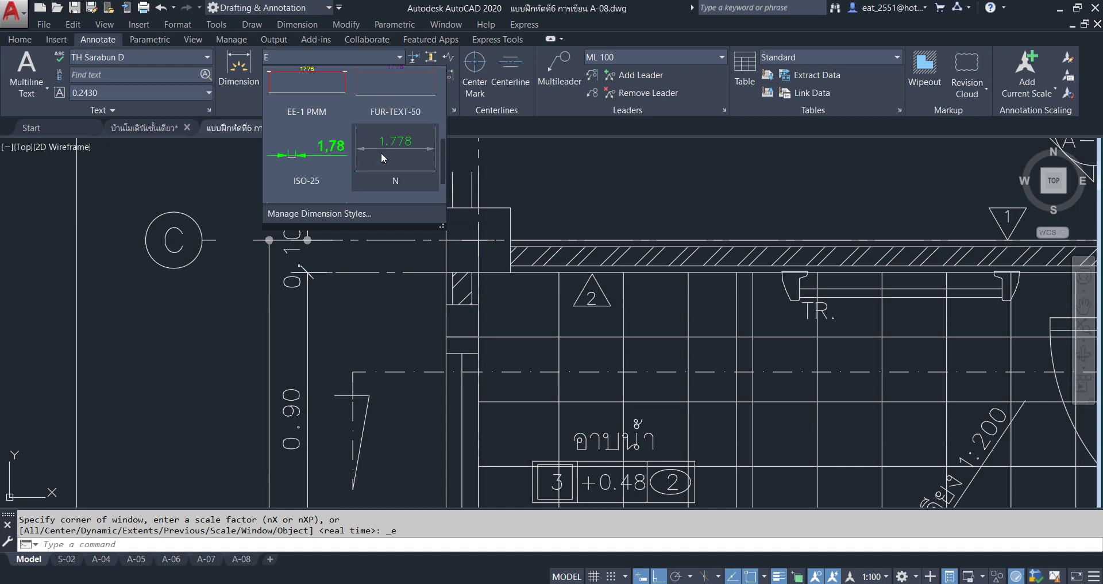
{"action": "scroll", "coordinate": [381, 153], "scroll_direction": "up", "scroll_amount": 1}
{"action": "scroll", "coordinate": [381, 153], "scroll_direction": "up", "scroll_amount": 1}
{"action": "scroll", "coordinate": [381, 153], "scroll_direction": "up", "scroll_amount": 1}
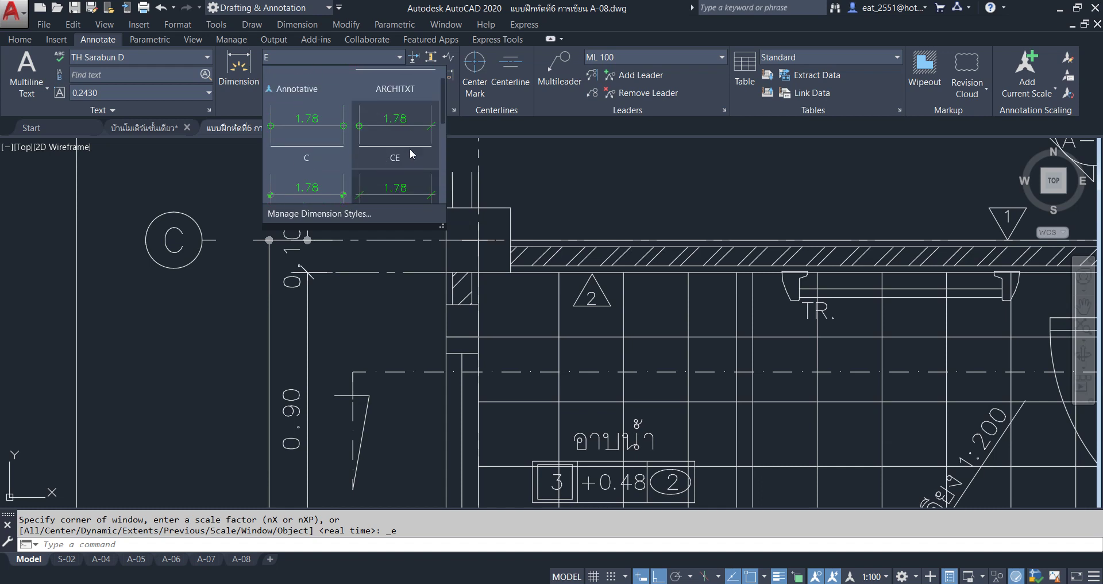
{"action": "scroll", "coordinate": [400, 125], "scroll_direction": "down", "scroll_amount": 1}
{"action": "scroll", "coordinate": [400, 125], "scroll_direction": "down", "scroll_amount": 2}
{"action": "scroll", "coordinate": [400, 126], "scroll_direction": "down", "scroll_amount": 1}
{"action": "scroll", "coordinate": [401, 130], "scroll_direction": "up", "scroll_amount": 1}
{"action": "scroll", "coordinate": [401, 130], "scroll_direction": "up", "scroll_amount": 2}
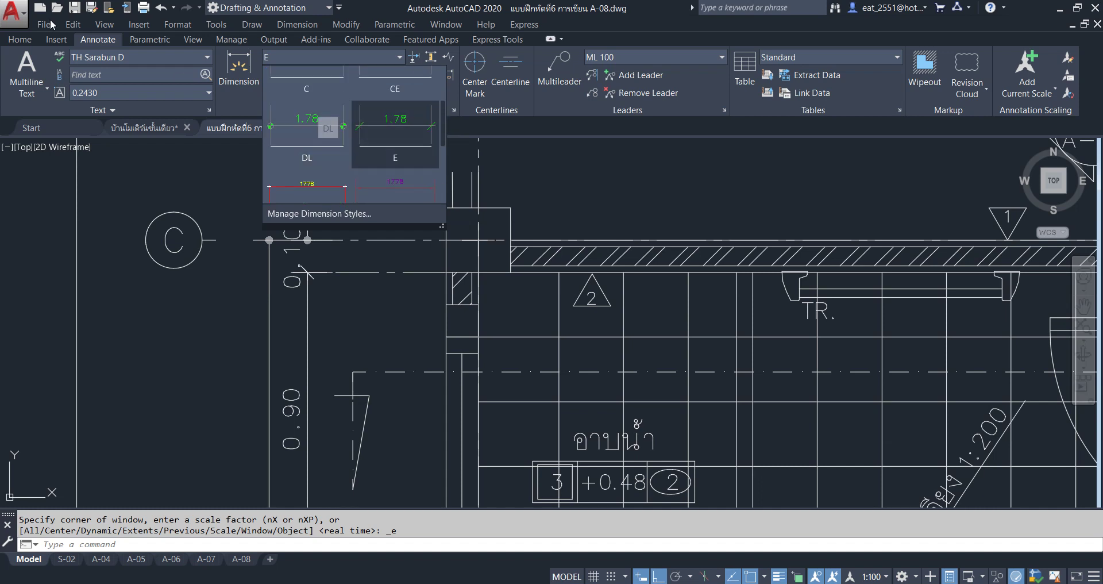
{"action": "left_click", "coordinate": [56, 7]}
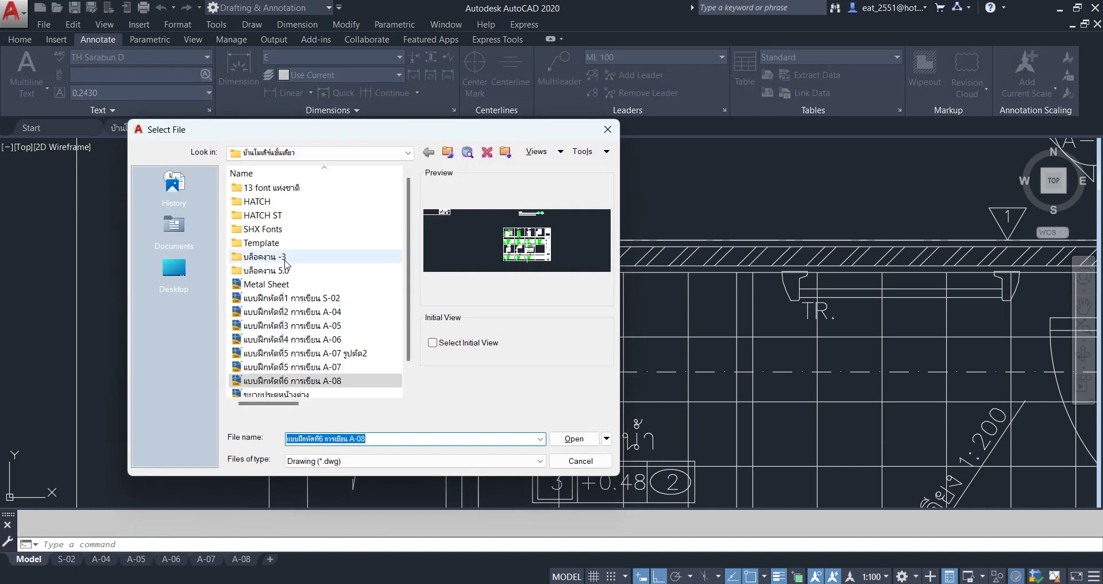
Open Text And Dim Scale.dwg from the บล็อคงาน 5.0 folder
{"action": "double_click", "coordinate": [284, 270]}
{"action": "left_click", "coordinate": [285, 215]}
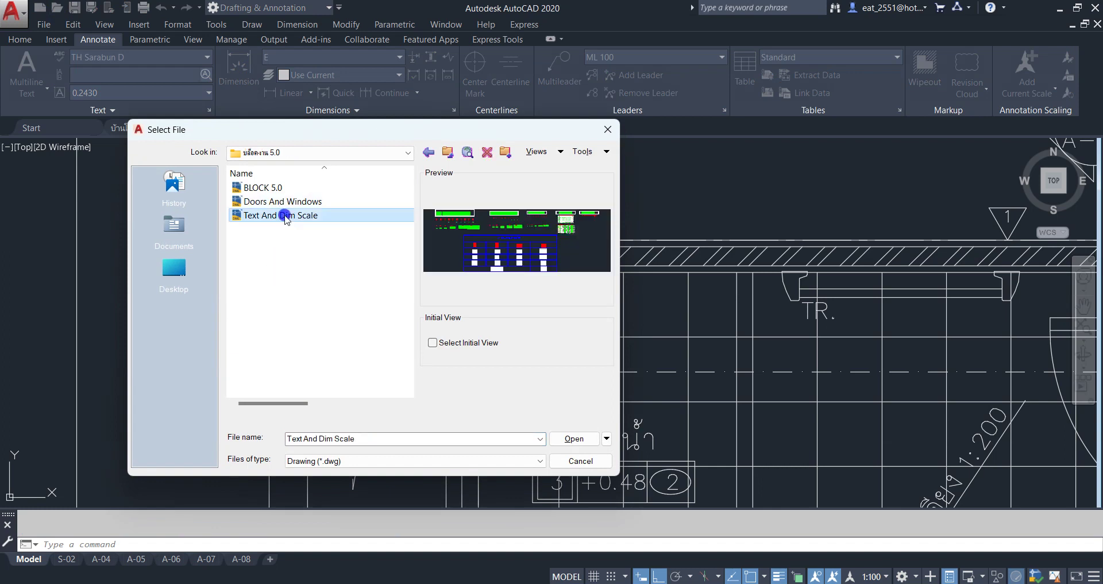
{"action": "left_click", "coordinate": [577, 439]}
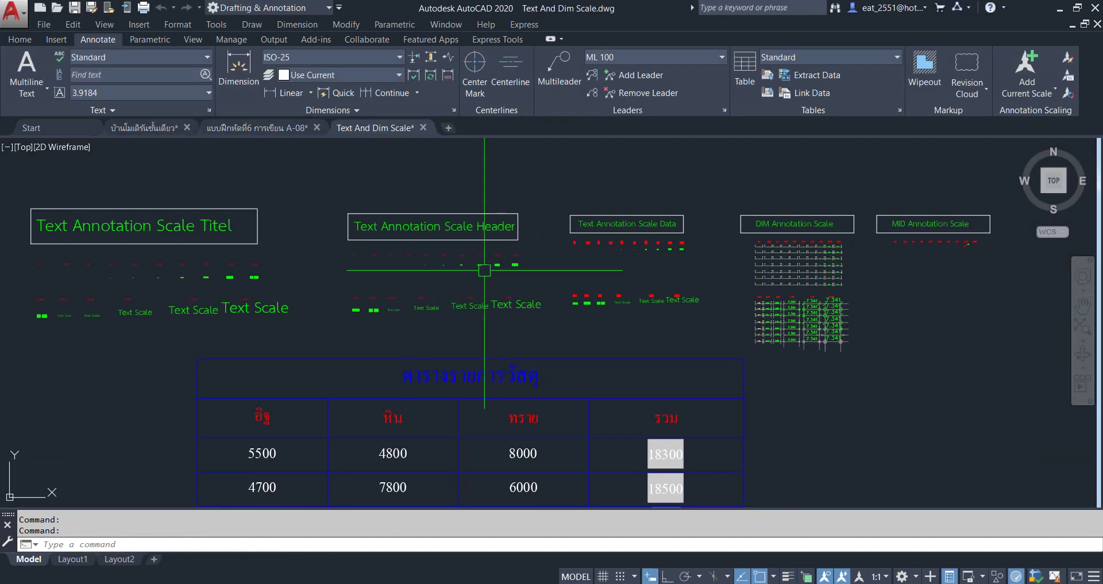
Select the 3.500 sample dimensions and view the 1:2 to 1:125 scale columns
{"action": "scroll", "coordinate": [493, 364], "scroll_direction": "up", "scroll_amount": 2}
{"action": "scroll", "coordinate": [417, 273], "scroll_direction": "up", "scroll_amount": 4}
{"action": "scroll", "coordinate": [416, 273], "scroll_direction": "up", "scroll_amount": 2}
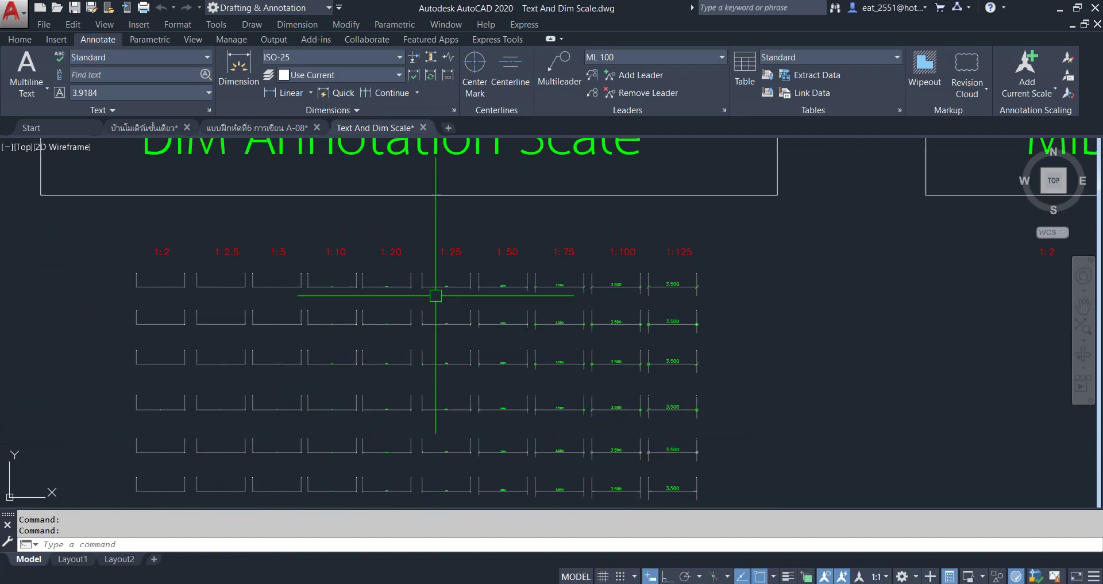
{"action": "scroll", "coordinate": [431, 254], "scroll_direction": "up", "scroll_amount": 5}
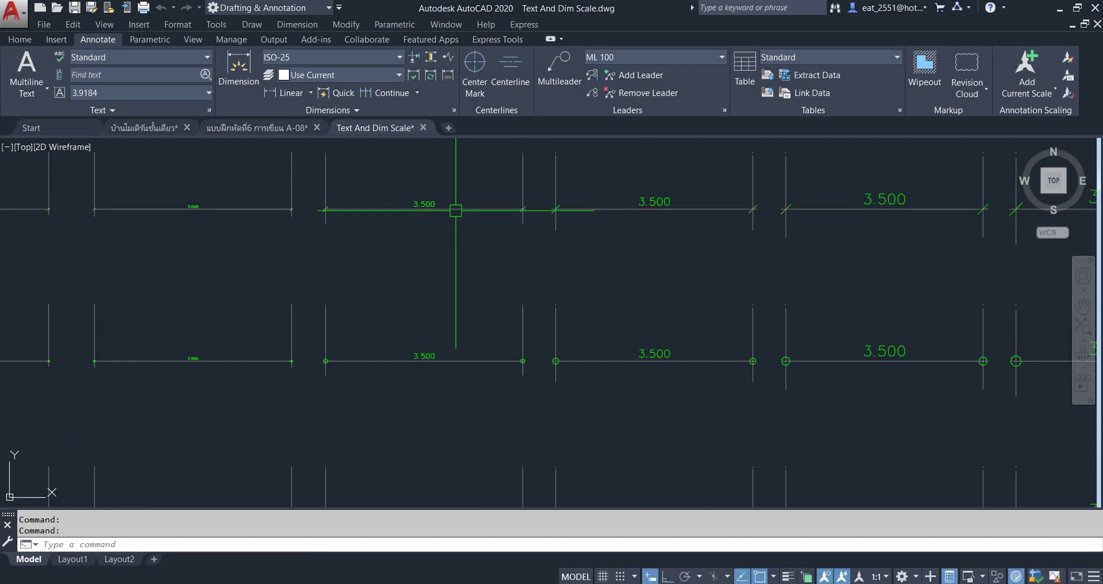
{"action": "left_click", "coordinate": [454, 210]}
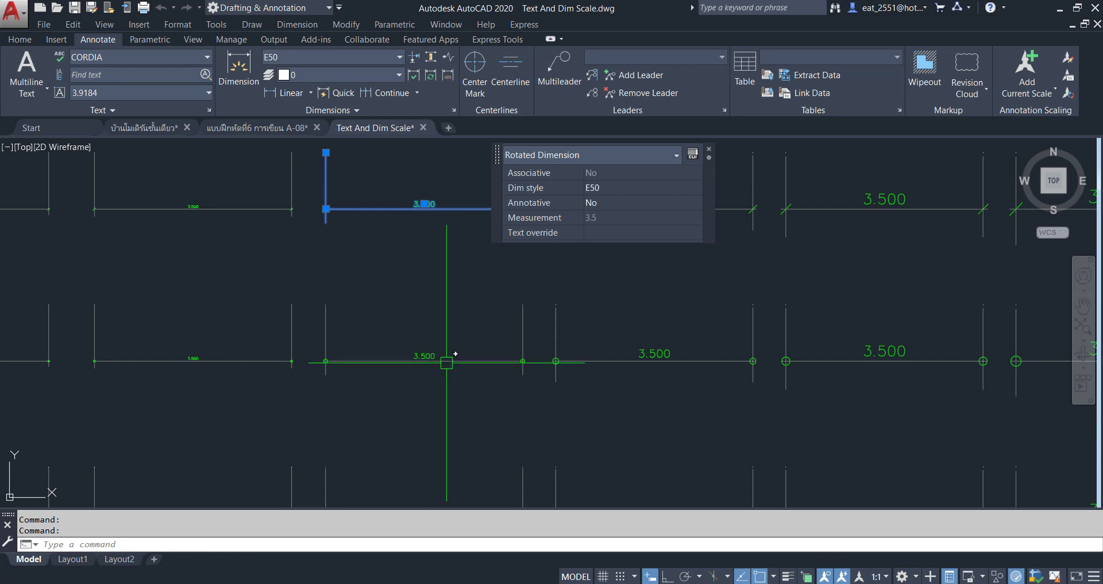
{"action": "left_click", "coordinate": [449, 360]}
{"action": "mouse_move", "coordinate": [434, 374]}
{"action": "middle_mouse_down"}
{"action": "mouse_move", "coordinate": [412, 392]}
{"action": "mouse_move", "coordinate": [417, 230]}
{"action": "middle_mouse_up"}
{"action": "left_click", "coordinate": [433, 394]}
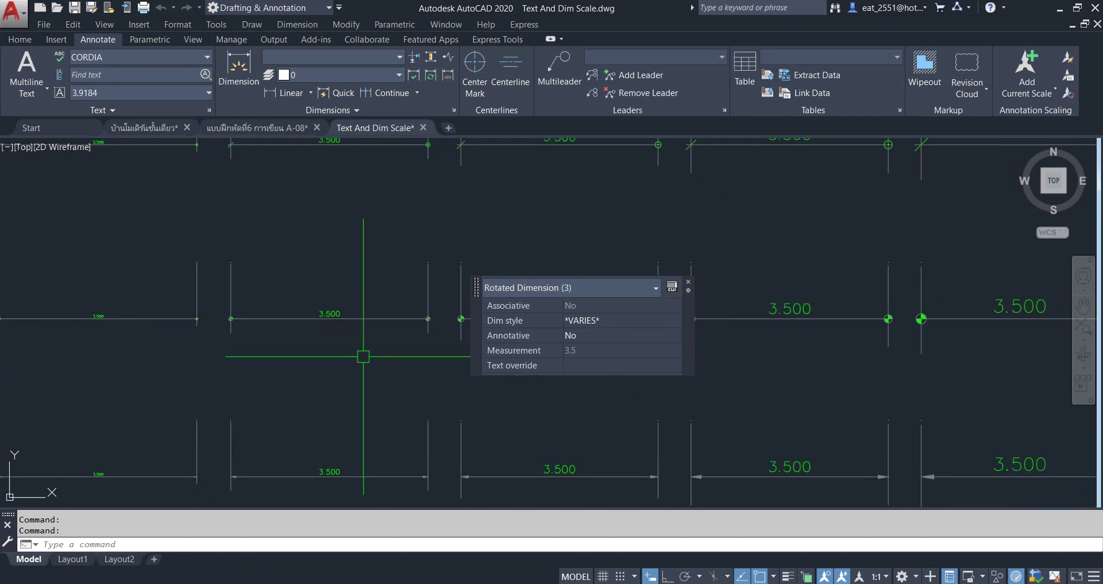
{"action": "middle_click_drag", "start_coordinate": [382, 377], "coordinate": [404, 212]}
{"action": "scroll", "coordinate": [394, 320], "scroll_direction": "down", "scroll_amount": 2}
{"action": "scroll", "coordinate": [394, 321], "scroll_direction": "down", "scroll_amount": 2}
{"action": "scroll", "coordinate": [394, 320], "scroll_direction": "down", "scroll_amount": 1}
{"action": "middle_click_drag", "start_coordinate": [394, 399], "coordinate": [391, 407]}
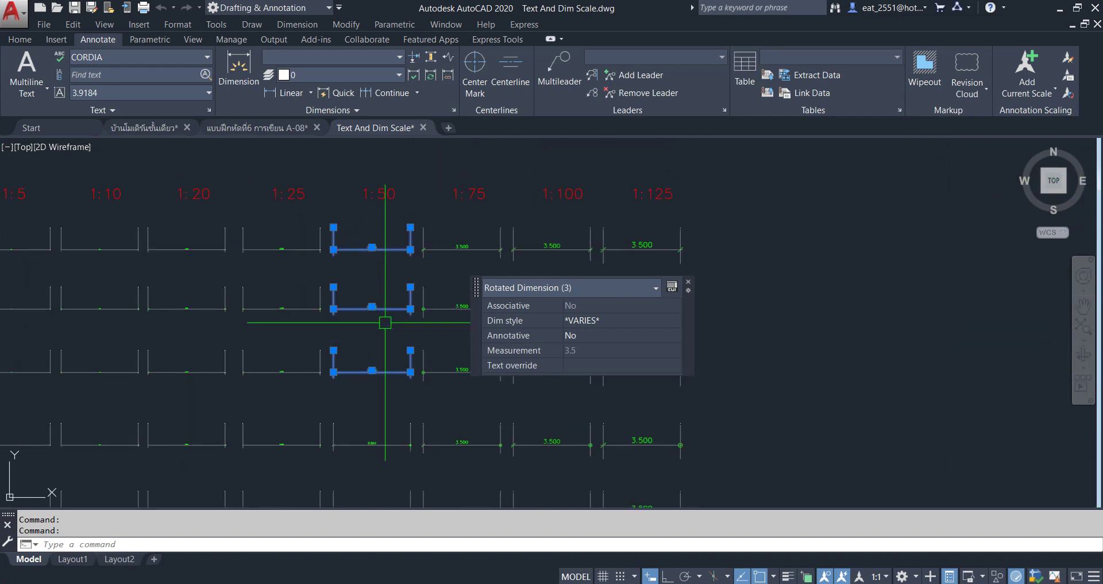
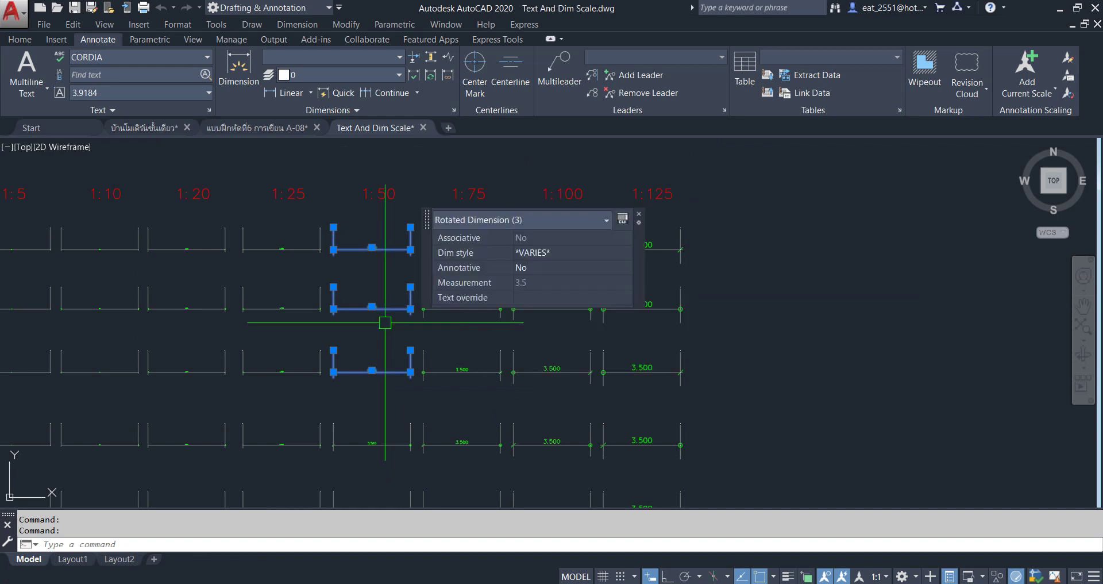
Switch to the A-08 drawing and paste the copied dimensions beside the sheet
{"action": "left_click", "coordinate": [267, 132]}
{"action": "scroll", "coordinate": [569, 350], "scroll_direction": "down", "scroll_amount": 3}
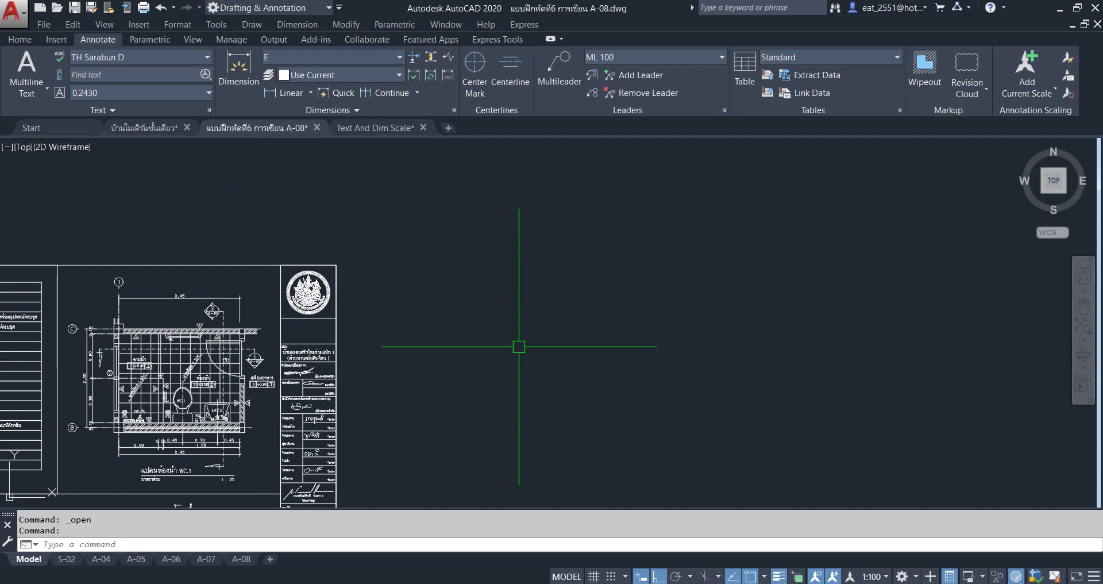
{"action": "key", "text": "ctrl+v"}
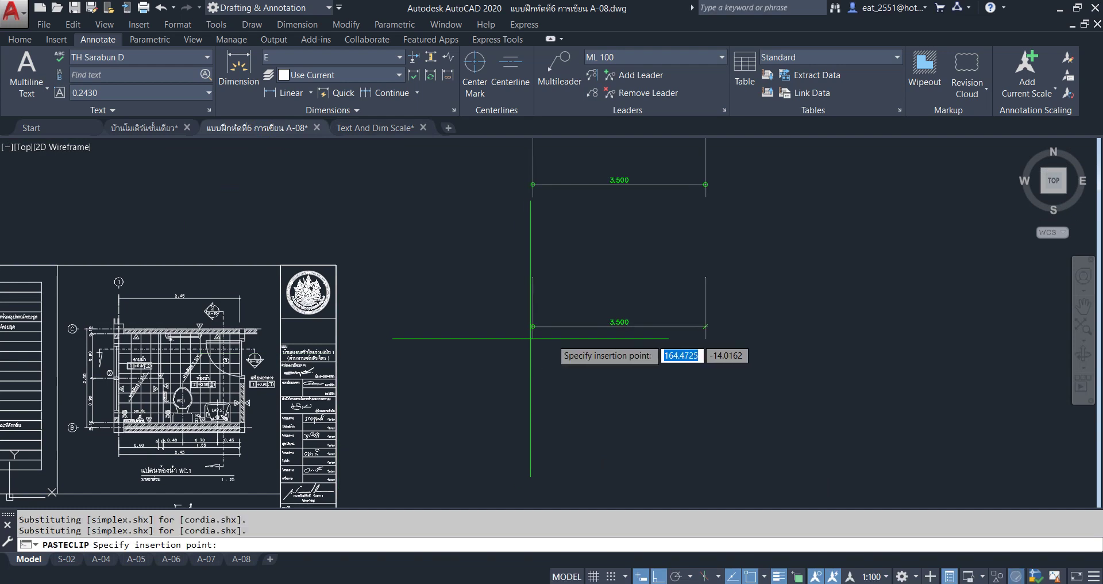
{"action": "scroll", "coordinate": [505, 442], "scroll_direction": "down", "scroll_amount": 4}
{"action": "left_click", "coordinate": [505, 447]}
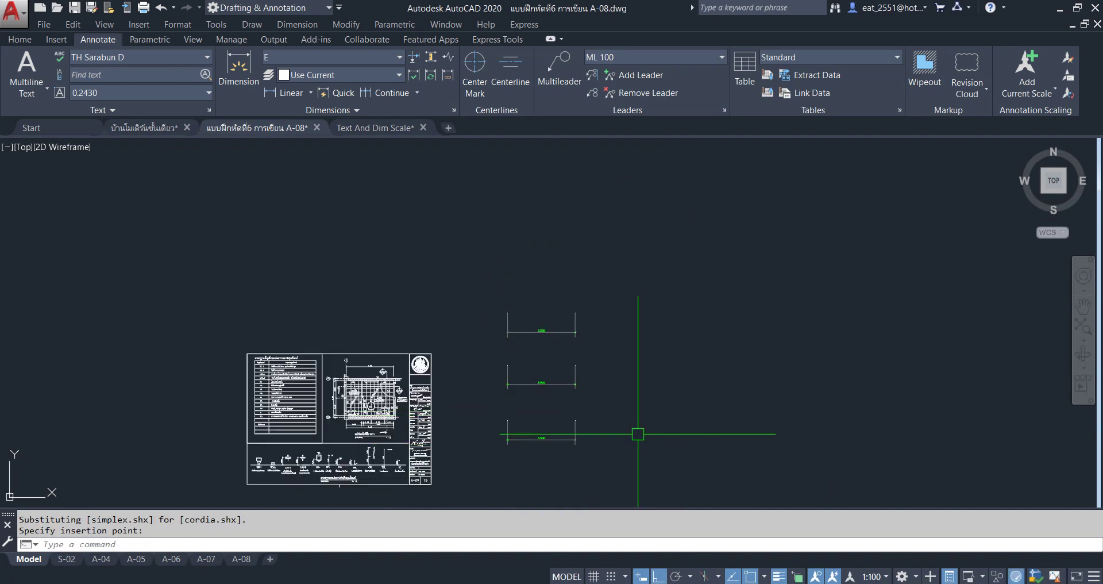
{"action": "scroll", "coordinate": [634, 429], "scroll_direction": "up", "scroll_amount": 4}
{"action": "middle_click_drag", "start_coordinate": [455, 324], "coordinate": [492, 345]}
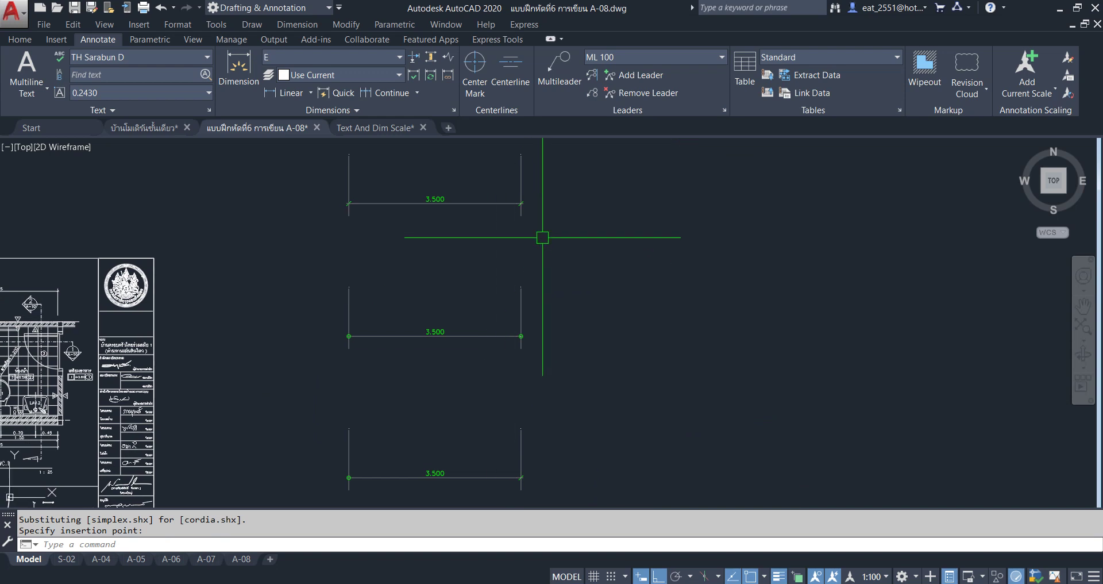
Window-select the three pasted 3.500 dimensions and erase them
{"action": "left_click", "coordinate": [566, 179]}
{"action": "left_click", "coordinate": [343, 462]}
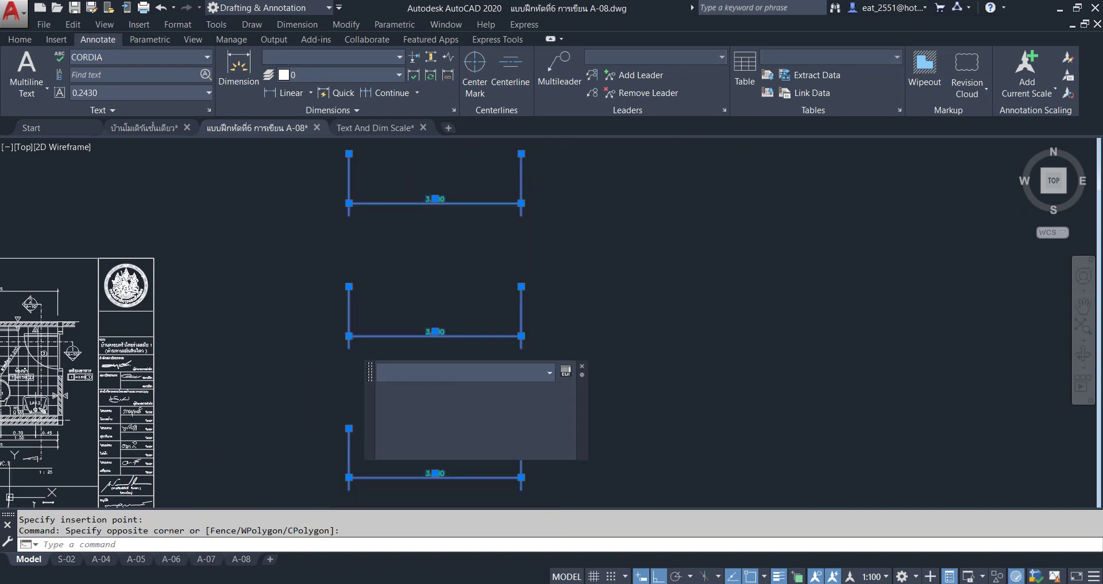
{"action": "key", "text": "Delete"}
{"action": "left_click", "coordinate": [389, 58]}
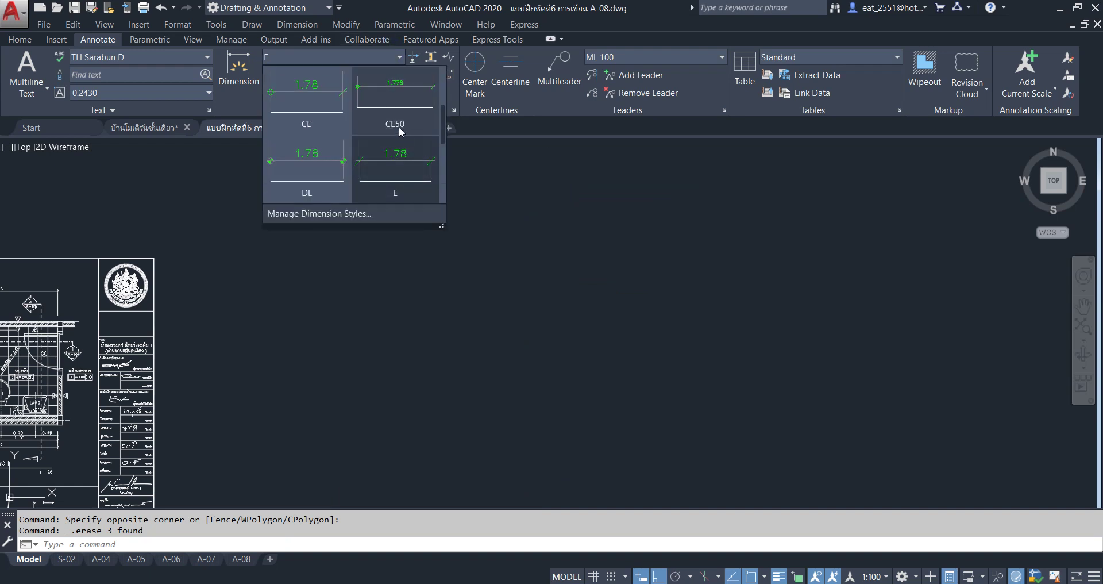
{"action": "left_click", "coordinate": [455, 109]}
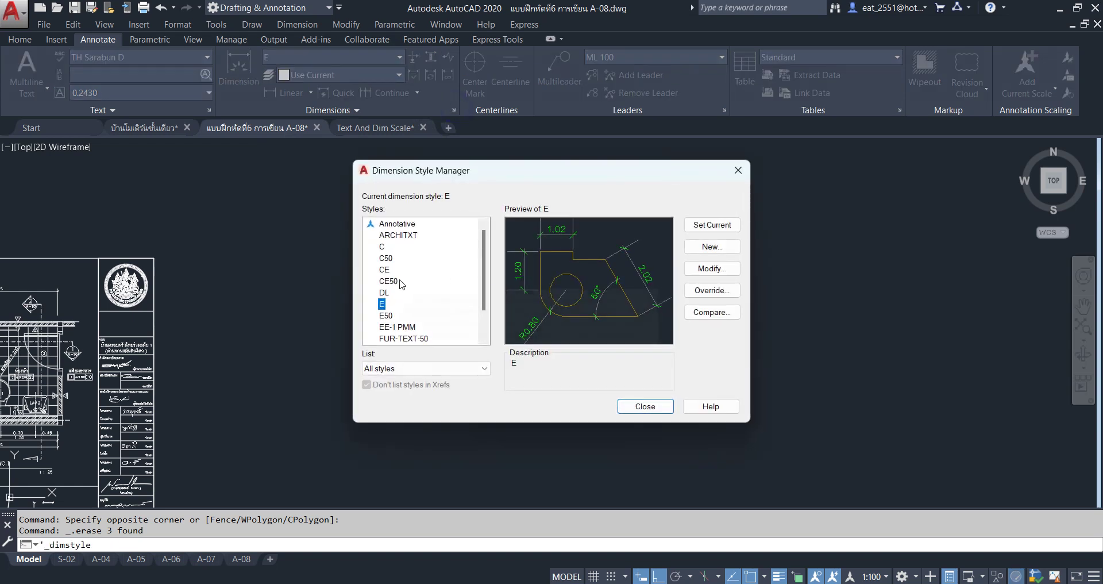
Set the C50 dimension style's linear precision to 0.00
{"action": "left_click", "coordinate": [389, 262]}
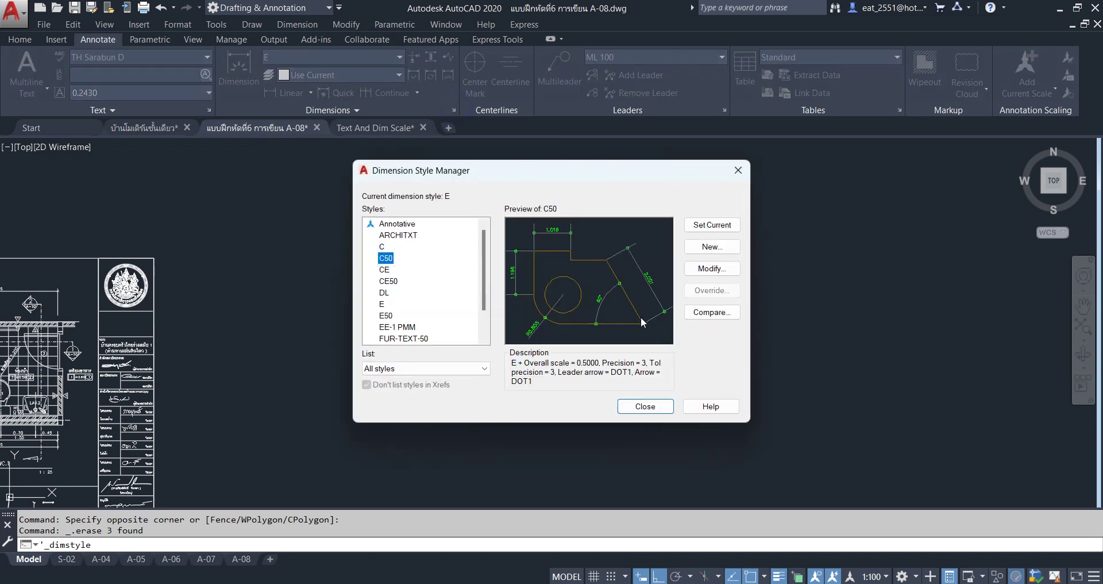
{"action": "left_click", "coordinate": [708, 268]}
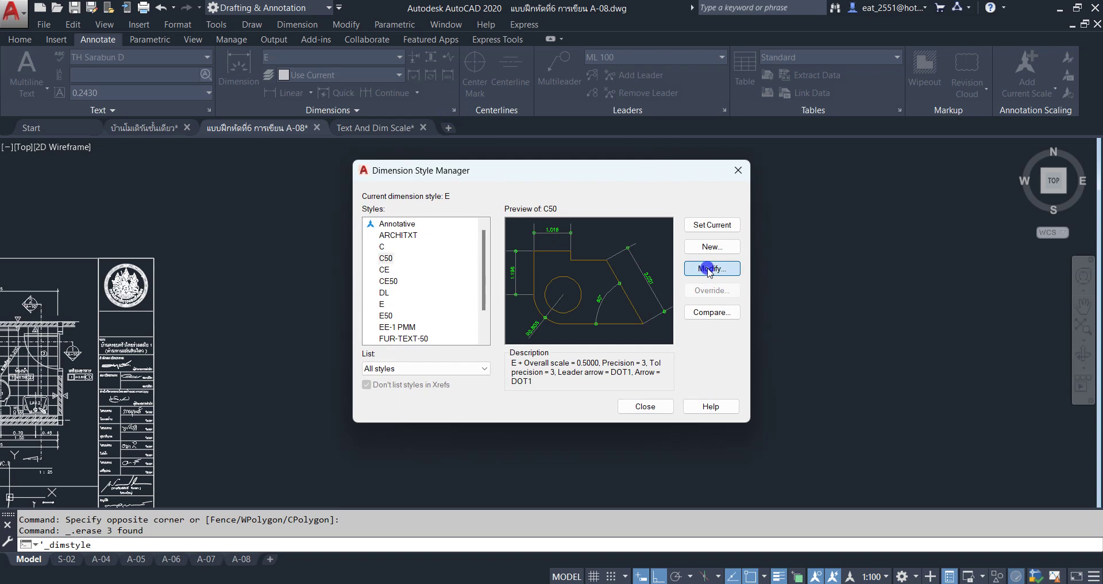
{"action": "left_click", "coordinate": [519, 191]}
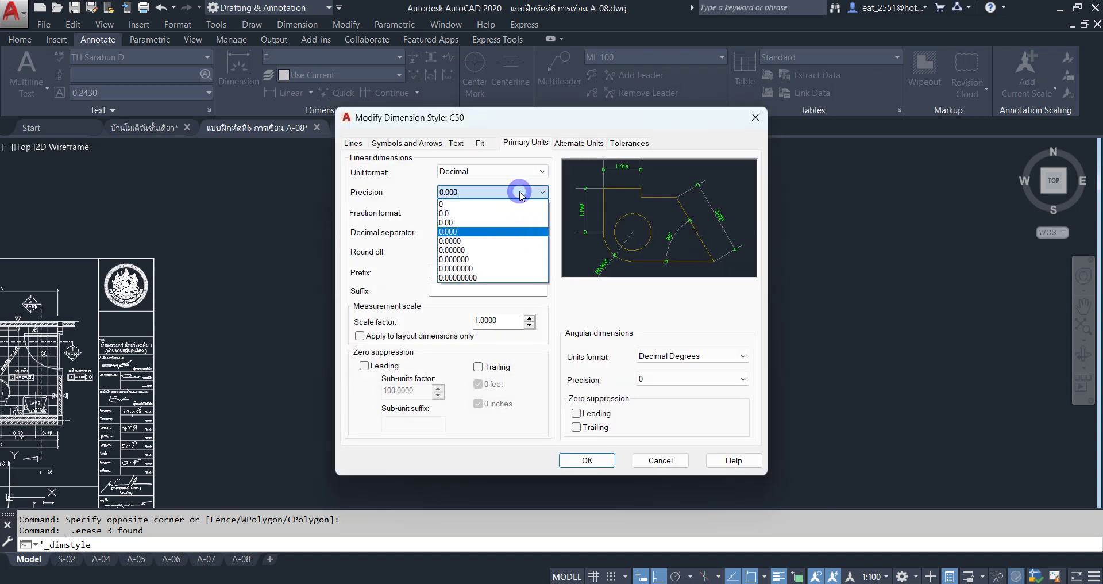
{"action": "left_click", "coordinate": [465, 223]}
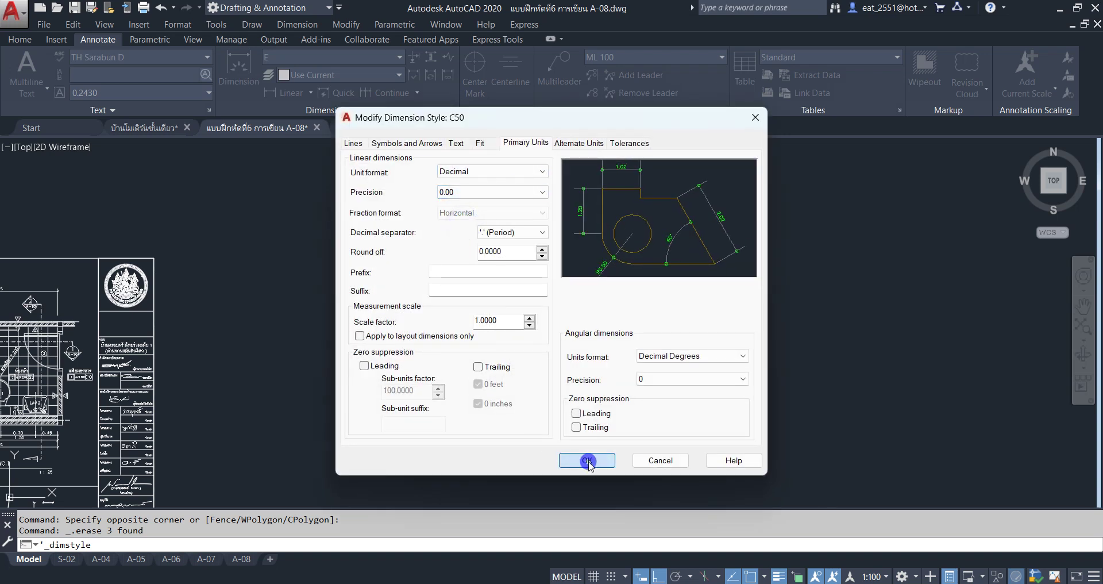
{"action": "left_click", "coordinate": [588, 461]}
Set the CE50 dimension style's linear precision to 0.00
{"action": "left_click", "coordinate": [390, 282]}
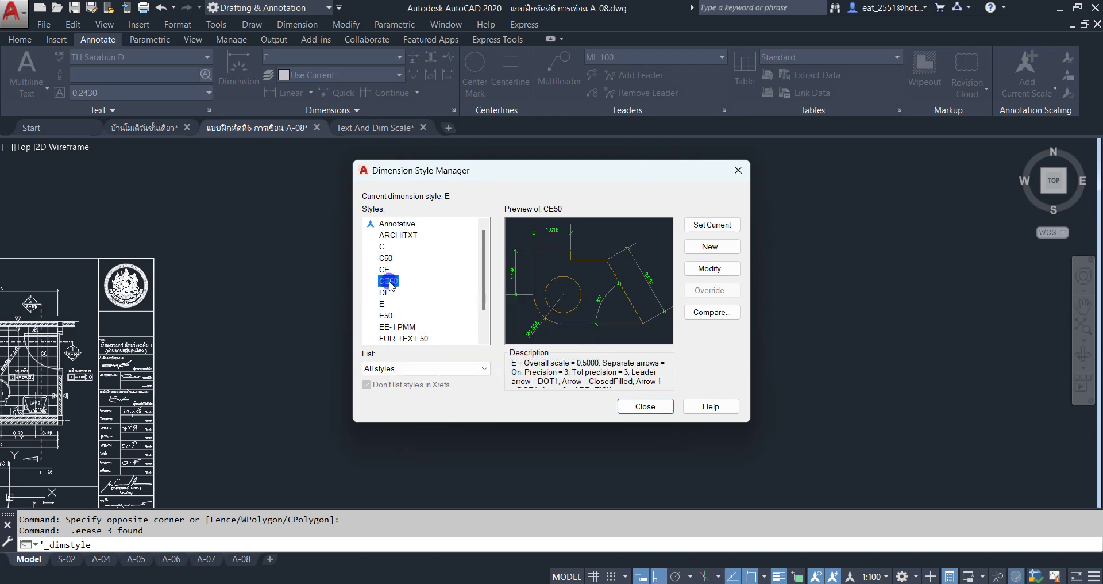
{"action": "left_click", "coordinate": [712, 268]}
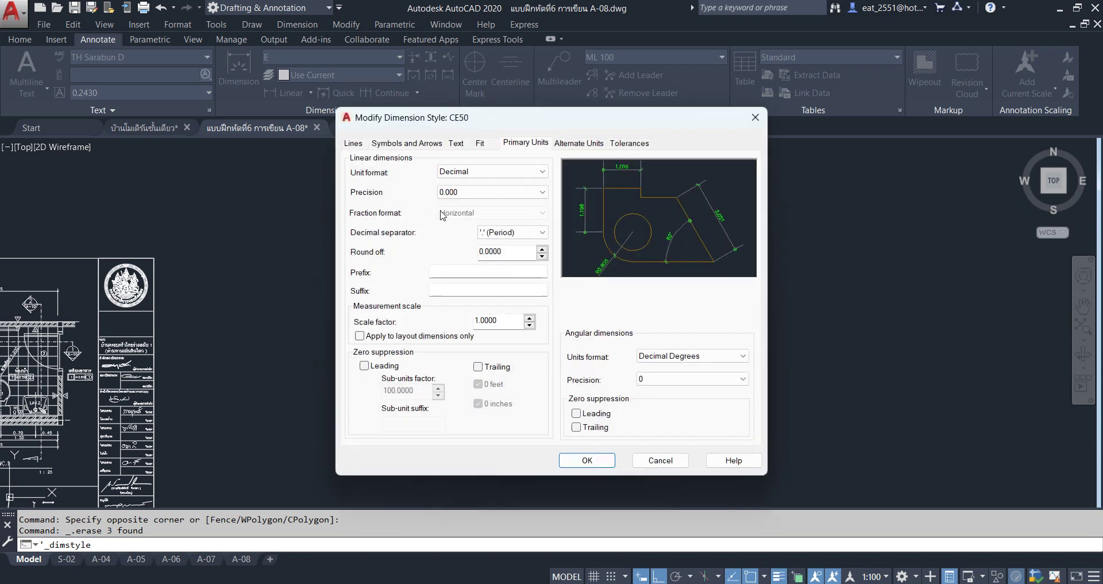
{"action": "left_click", "coordinate": [524, 197]}
{"action": "left_click", "coordinate": [484, 218]}
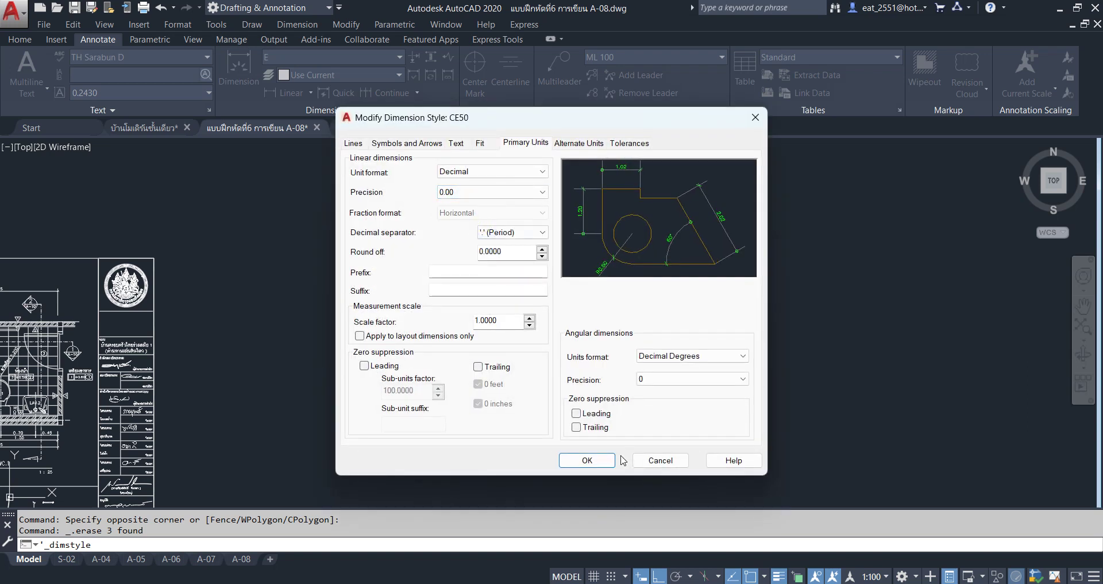
{"action": "left_click", "coordinate": [586, 460]}
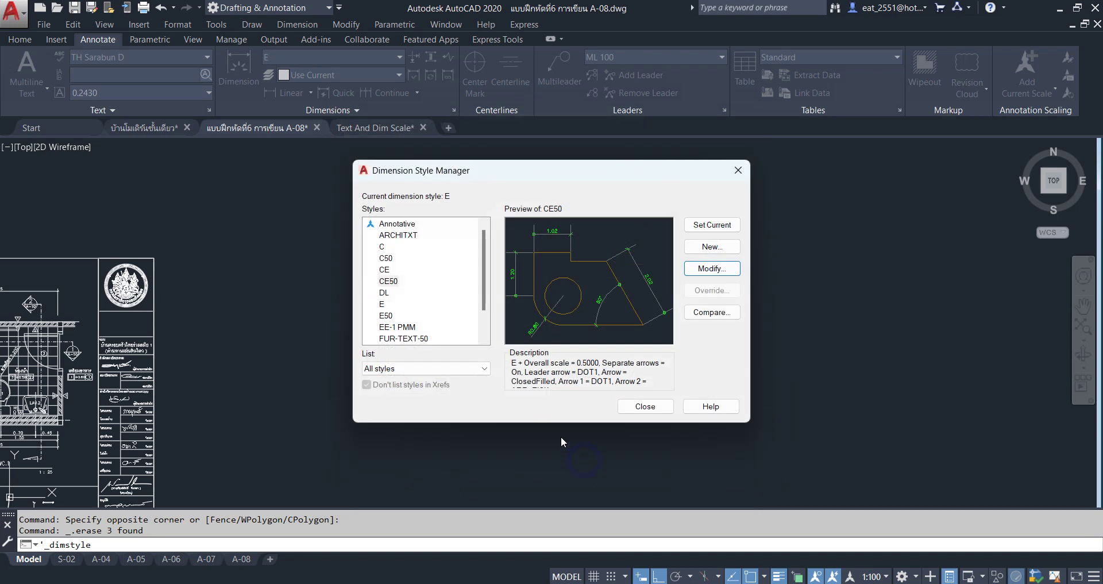
Set the E50 dimension style's linear precision to 0.00 and close the manager
{"action": "left_click", "coordinate": [385, 316]}
{"action": "left_click", "coordinate": [712, 267]}
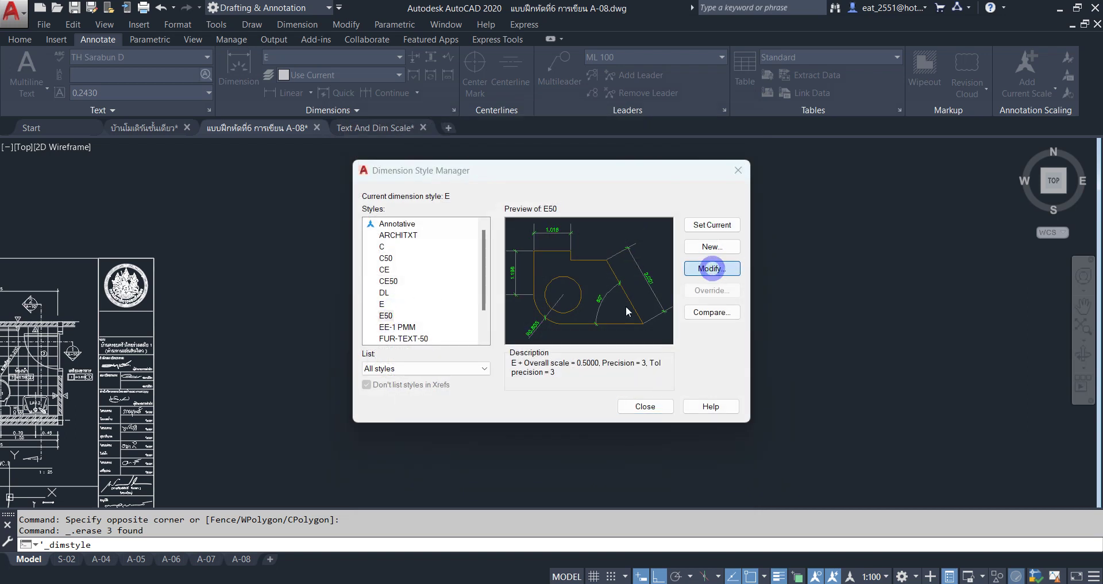
{"action": "left_click", "coordinate": [488, 191]}
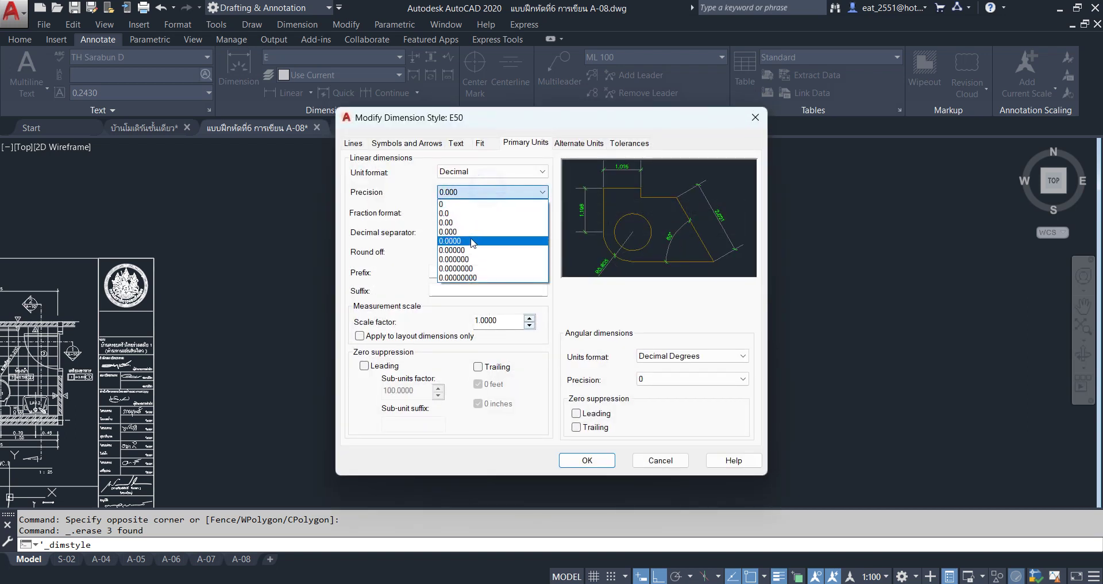
{"action": "left_click", "coordinate": [470, 223]}
{"action": "left_click", "coordinate": [587, 460]}
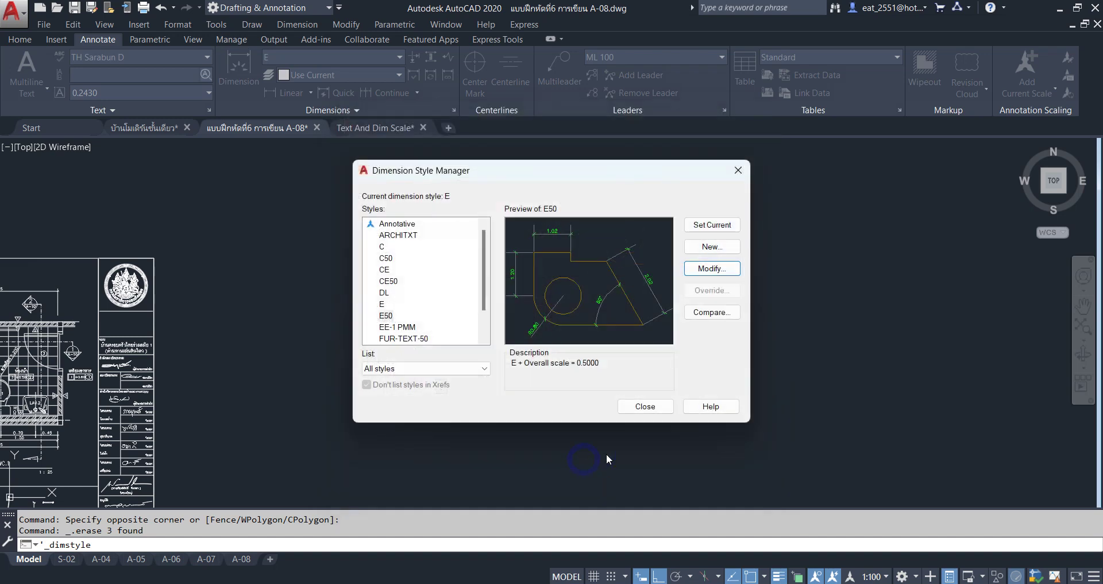
{"action": "left_click", "coordinate": [645, 406]}
{"action": "scroll", "coordinate": [525, 285], "scroll_direction": "down", "scroll_amount": 2}
Isolate the 744 objects of the door and window schedule sheet
{"action": "scroll", "coordinate": [525, 285], "scroll_direction": "down", "scroll_amount": 2}
{"action": "scroll", "coordinate": [525, 285], "scroll_direction": "down", "scroll_amount": 3}
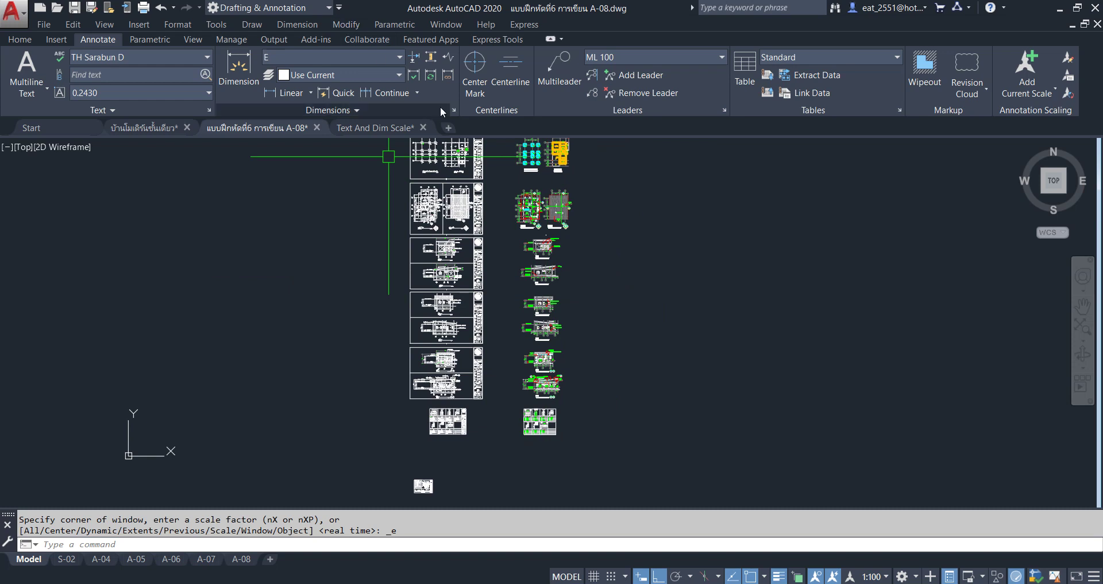
{"action": "scroll", "coordinate": [546, 431], "scroll_direction": "up", "scroll_amount": 6}
{"action": "scroll", "coordinate": [614, 421], "scroll_direction": "up", "scroll_amount": 4}
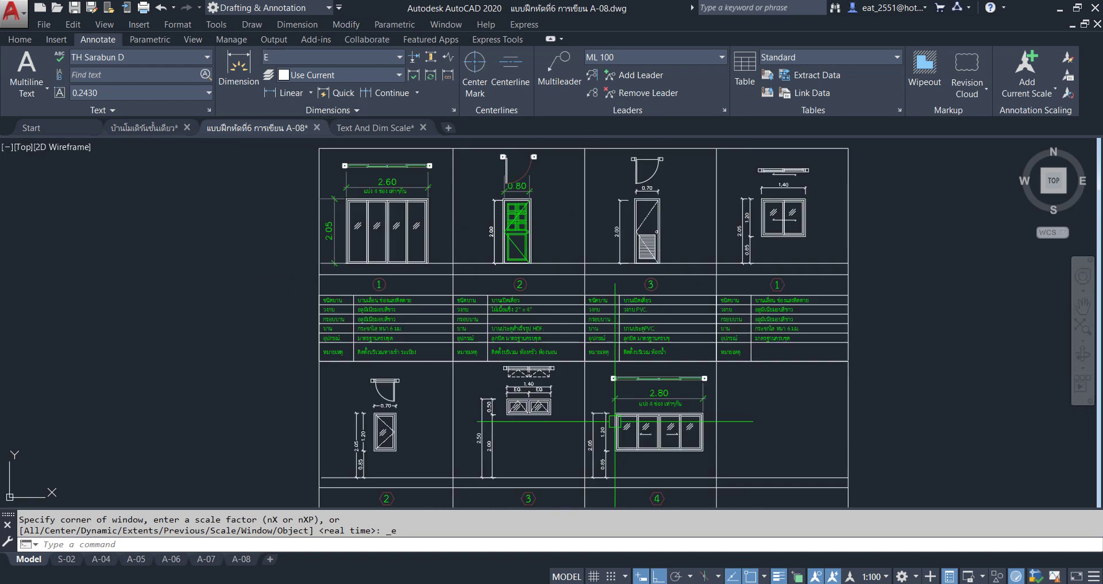
{"action": "scroll", "coordinate": [460, 368], "scroll_direction": "up", "scroll_amount": 2}
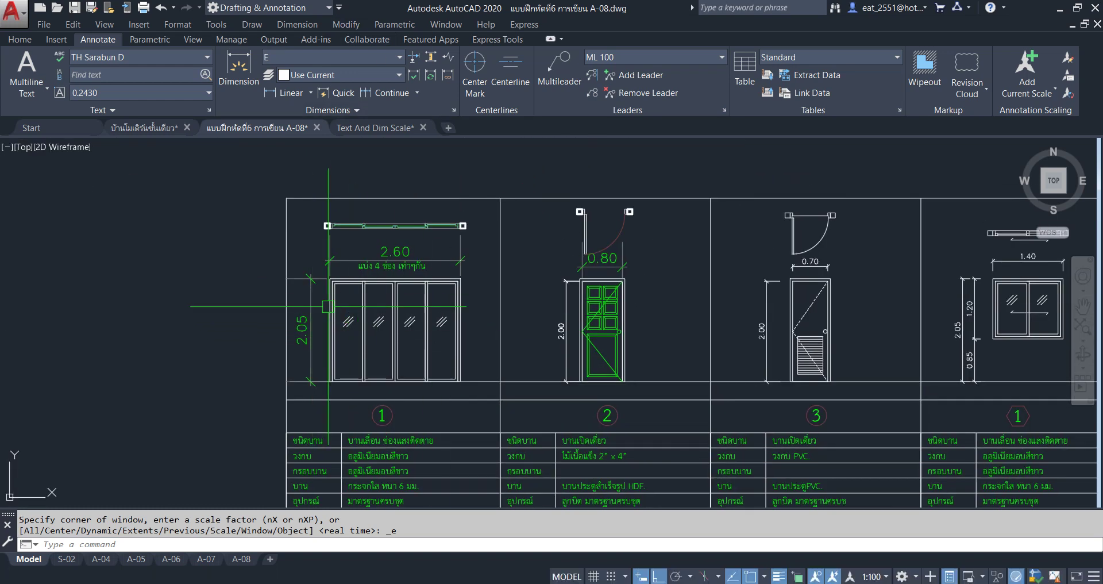
{"action": "left_click", "coordinate": [998, 577]}
{"action": "left_click", "coordinate": [1034, 549]}
{"action": "left_click", "coordinate": [628, 158]}
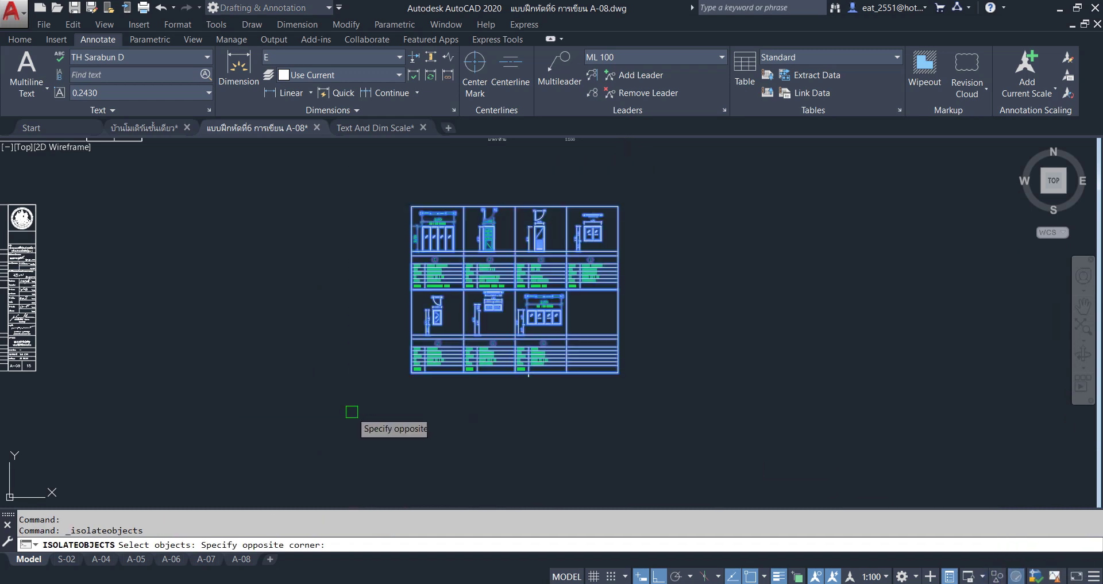
{"action": "left_click", "coordinate": [352, 412]}
{"action": "key", "text": "Return"}
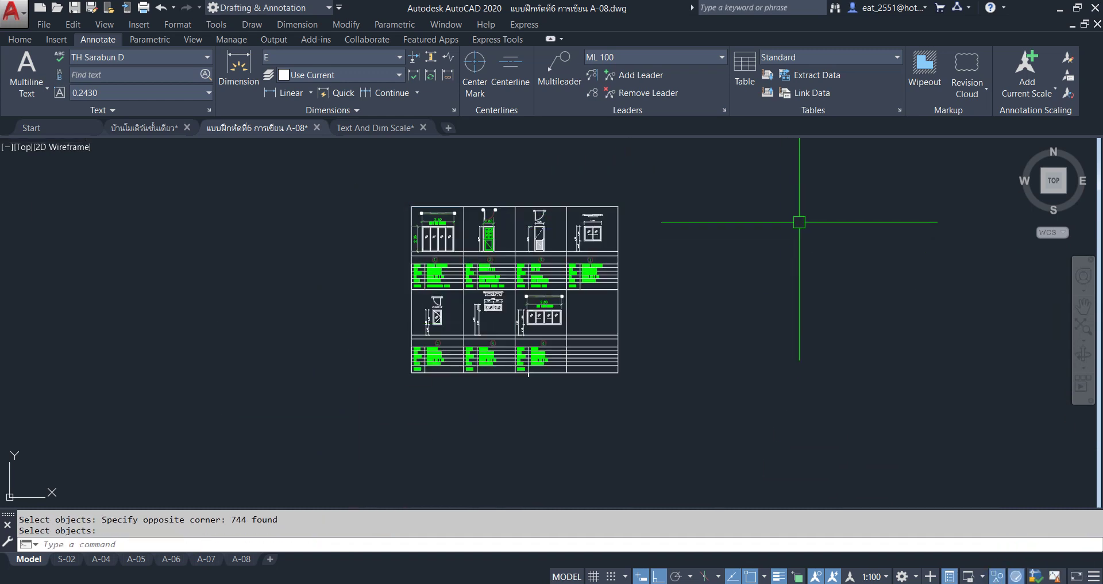
Select the 2.60 dimension and all similar dimensions, and switch them to style E50
{"action": "scroll", "coordinate": [450, 206], "scroll_direction": "up", "scroll_amount": 5}
{"action": "left_click", "coordinate": [346, 268]}
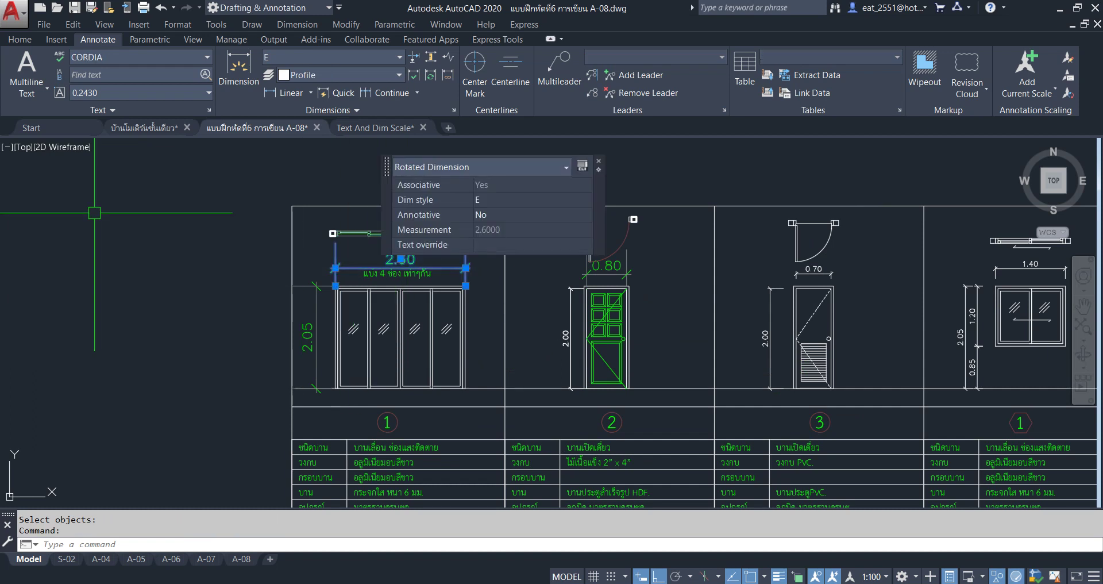
{"action": "right_click", "coordinate": [103, 218]}
{"action": "left_click", "coordinate": [137, 460]}
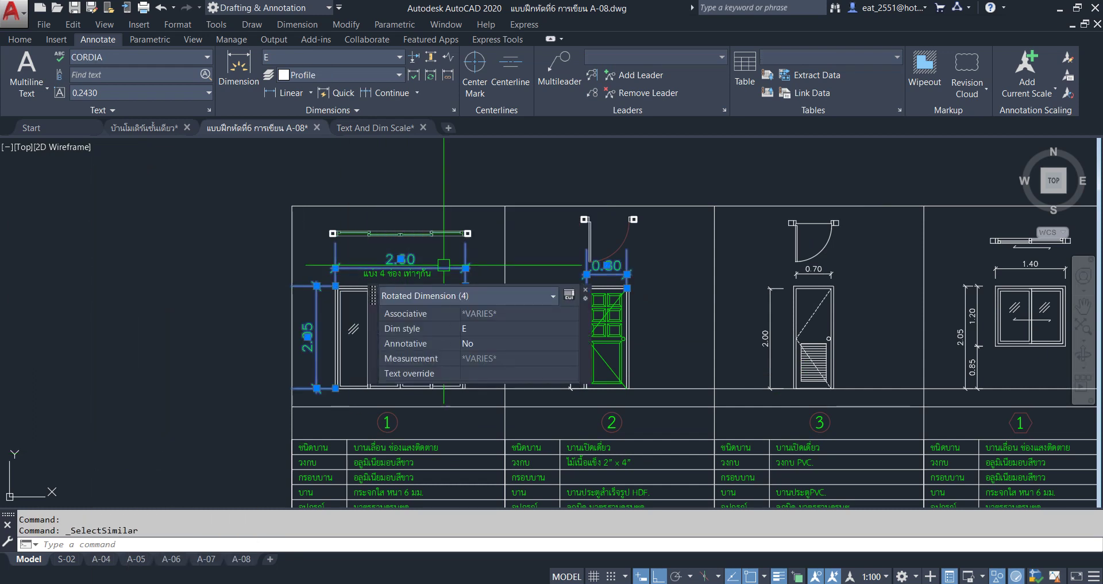
{"action": "scroll", "coordinate": [689, 299], "scroll_direction": "down", "scroll_amount": 4}
{"action": "mouse_move", "coordinate": [833, 322]}
{"action": "middle_mouse_down"}
{"action": "mouse_move", "coordinate": [685, 320]}
{"action": "mouse_move", "coordinate": [695, 403]}
{"action": "middle_mouse_up"}
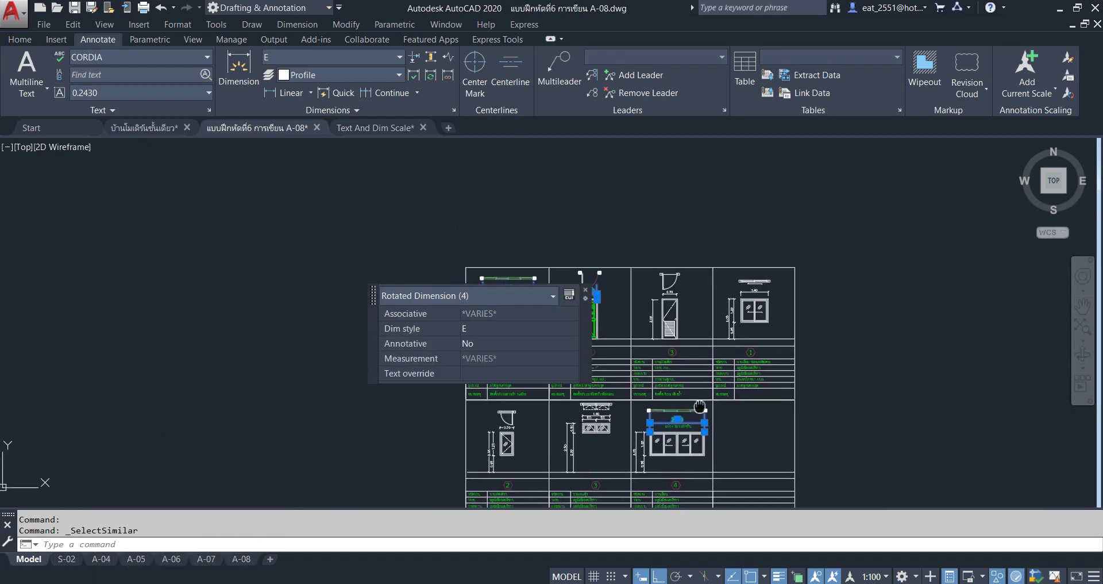
{"action": "left_click", "coordinate": [334, 55]}
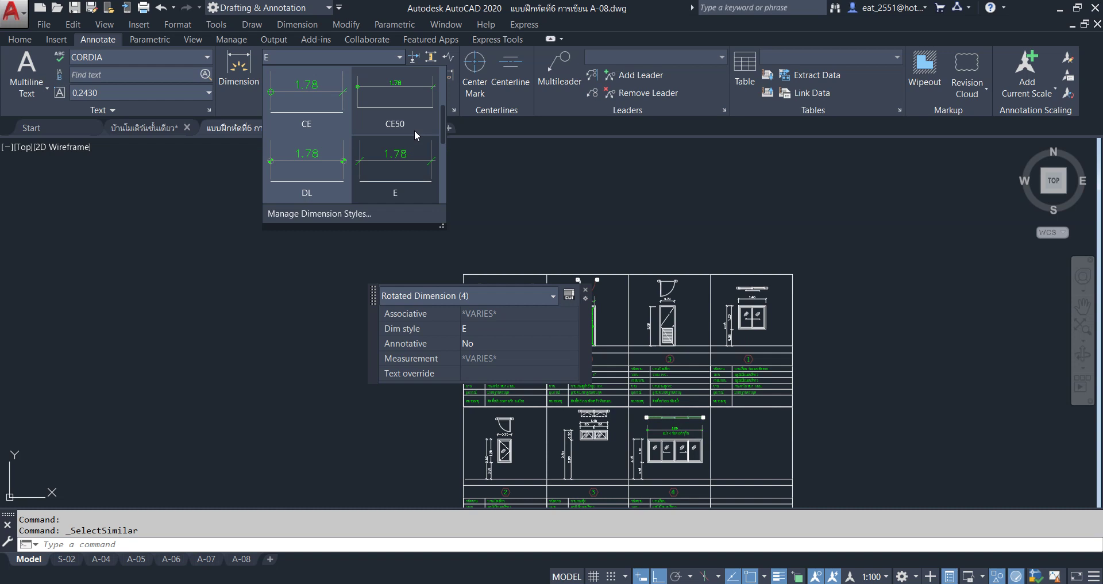
{"action": "scroll", "coordinate": [415, 130], "scroll_direction": "down", "scroll_amount": 1}
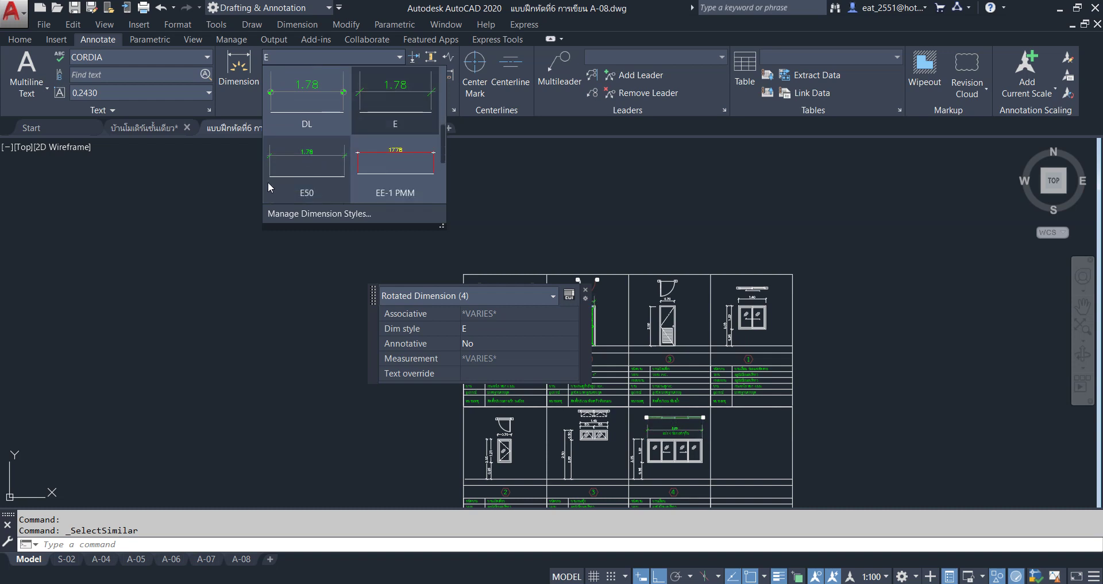
{"action": "left_click", "coordinate": [302, 181]}
{"action": "key", "text": "Escape"}
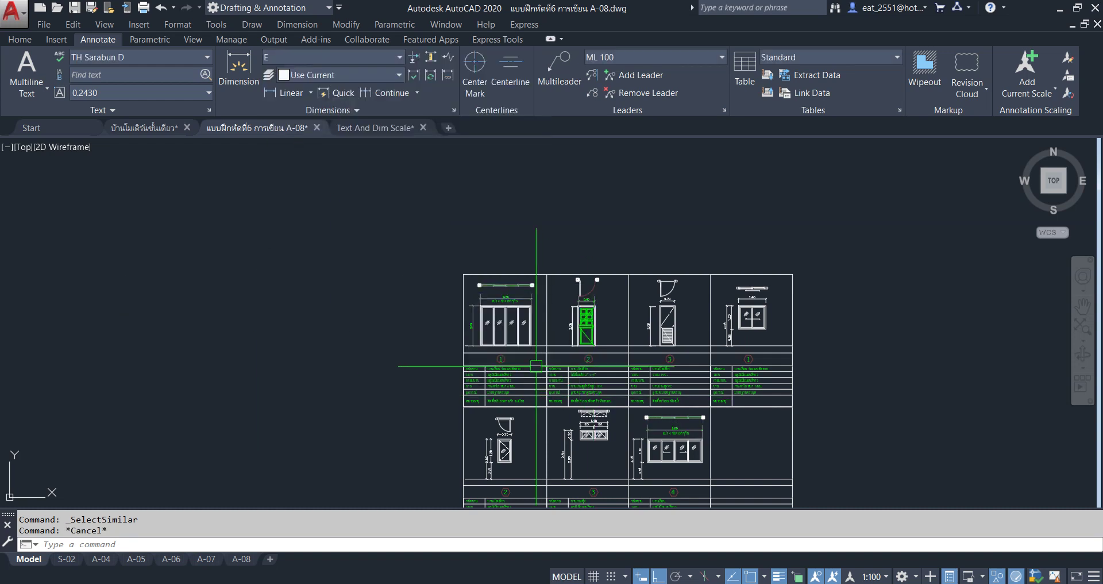
{"action": "scroll", "coordinate": [506, 333], "scroll_direction": "up", "scroll_amount": 5}
{"action": "scroll", "coordinate": [533, 265], "scroll_direction": "down", "scroll_amount": 5}
{"action": "middle_click_drag", "start_coordinate": [660, 471], "coordinate": [695, 312]}
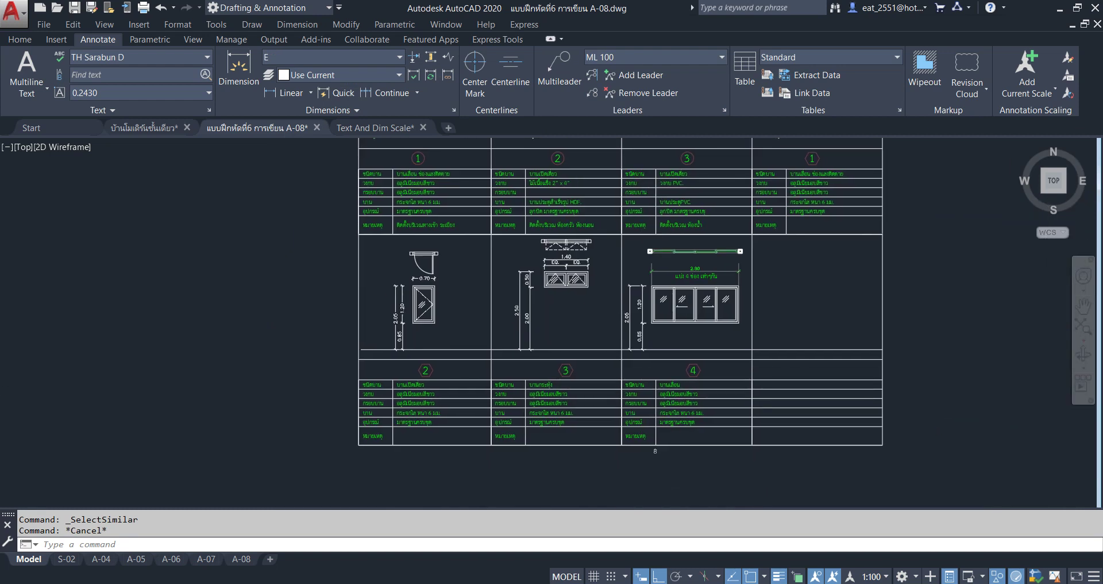
{"action": "left_click", "coordinate": [997, 576]}
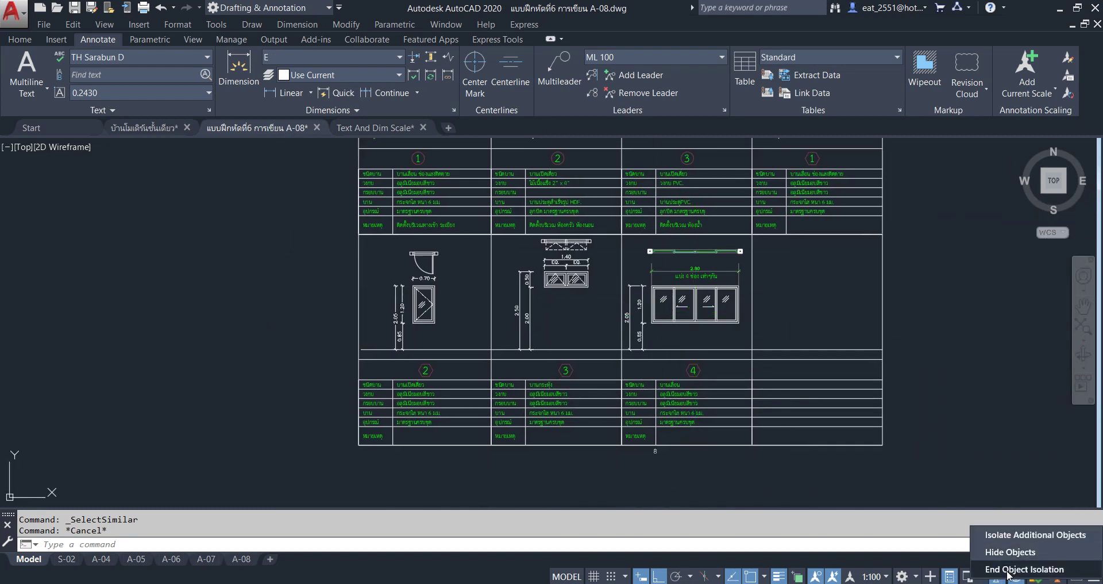
End object isolation, zoom to the whole drawing, and make C50 the current dimension style
{"action": "left_click", "coordinate": [1007, 571]}
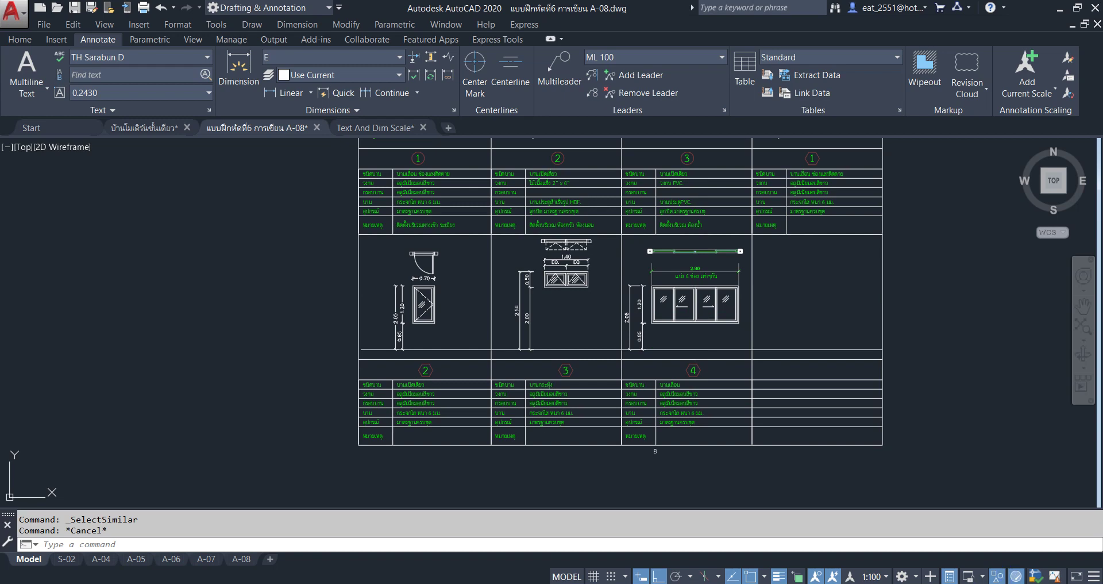
{"action": "scroll", "coordinate": [620, 293], "scroll_direction": "down", "scroll_amount": 5}
{"action": "middle_click", "coordinate": [332, 313]}
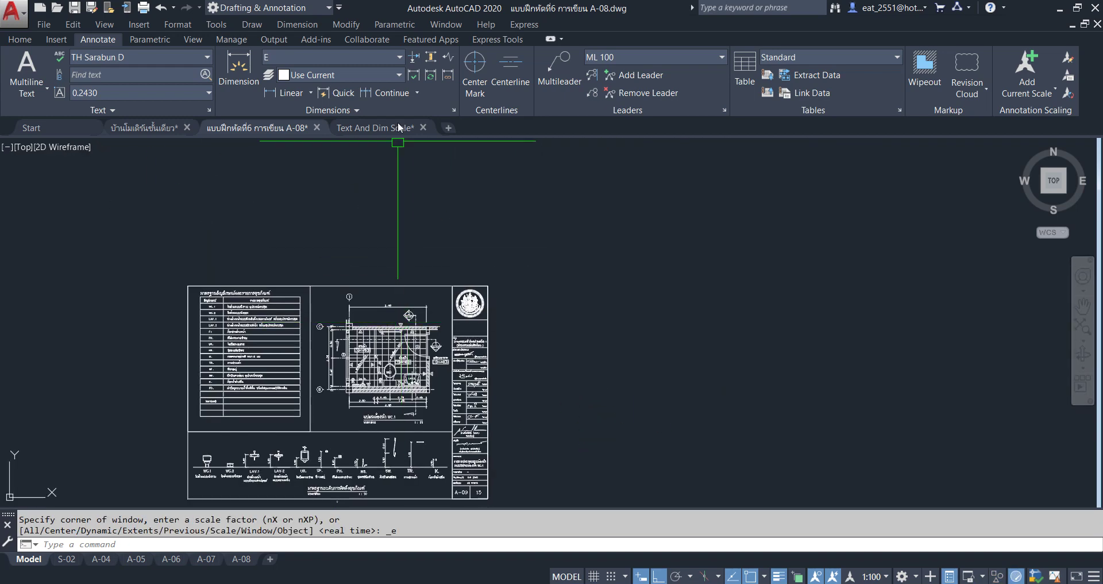
{"action": "left_click", "coordinate": [393, 65]}
{"action": "scroll", "coordinate": [346, 132], "scroll_direction": "up", "scroll_amount": 2}
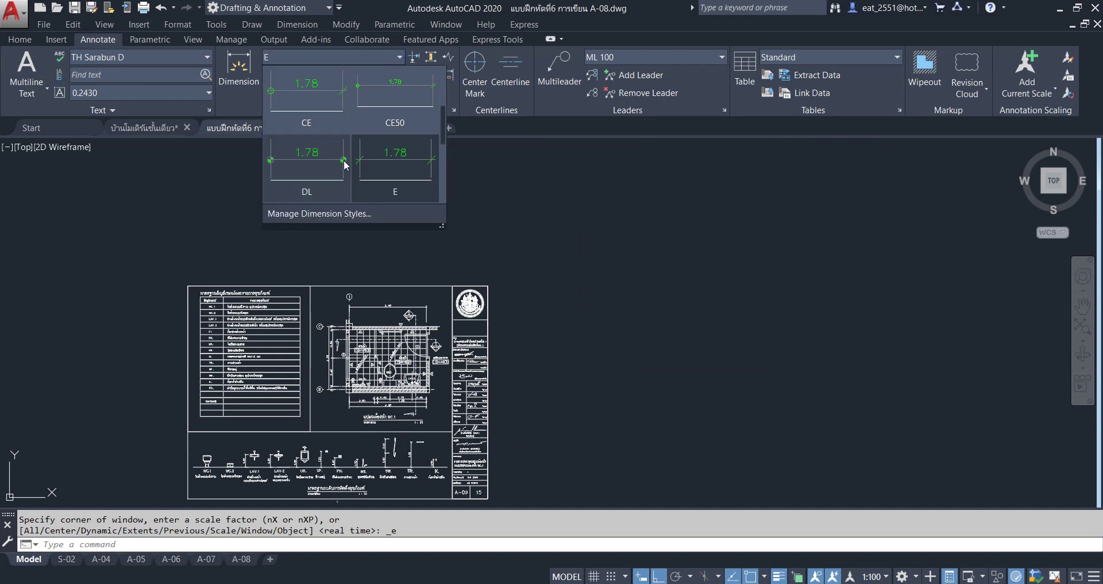
{"action": "scroll", "coordinate": [391, 145], "scroll_direction": "down", "scroll_amount": 1}
{"action": "scroll", "coordinate": [391, 145], "scroll_direction": "down", "scroll_amount": 1}
{"action": "scroll", "coordinate": [382, 195], "scroll_direction": "down", "scroll_amount": 1}
{"action": "scroll", "coordinate": [380, 144], "scroll_direction": "up", "scroll_amount": 1}
{"action": "scroll", "coordinate": [391, 138], "scroll_direction": "up", "scroll_amount": 2}
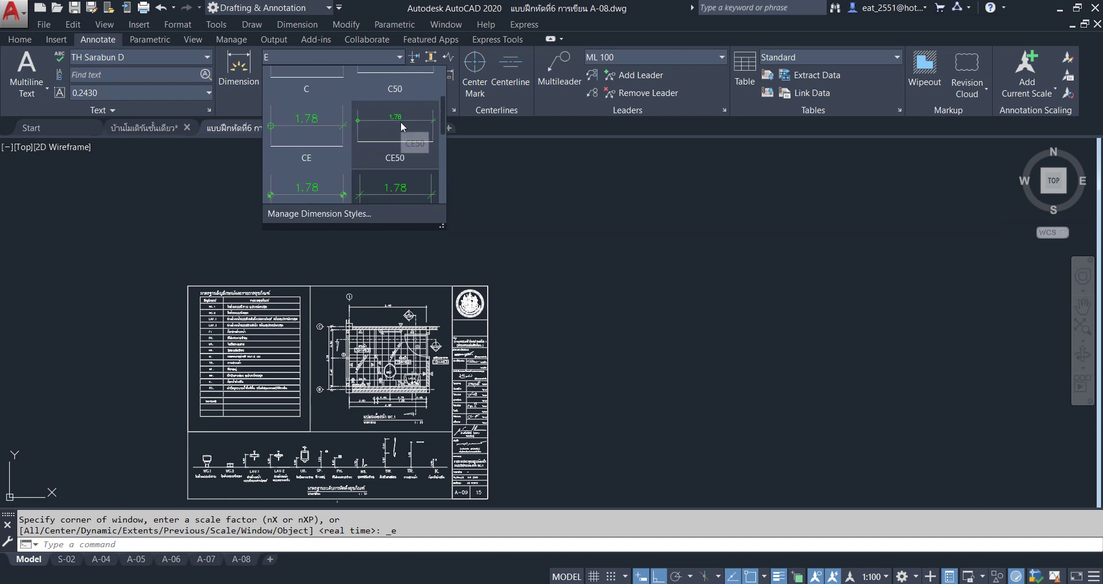
{"action": "scroll", "coordinate": [401, 122], "scroll_direction": "up", "scroll_amount": 1}
{"action": "left_click", "coordinate": [394, 101]}
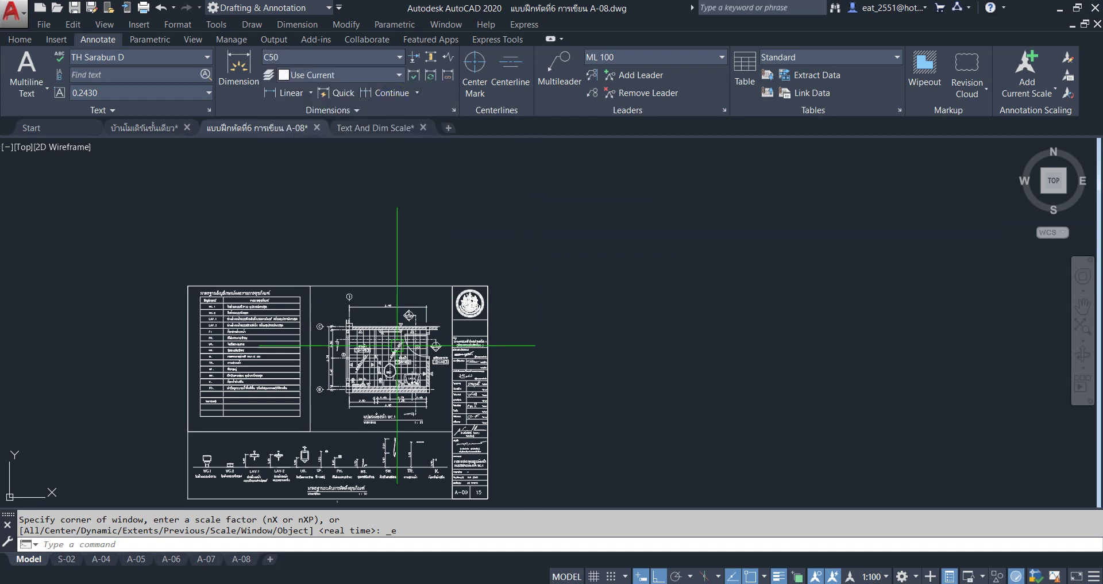
{"action": "scroll", "coordinate": [426, 327], "scroll_direction": "up", "scroll_amount": 5}
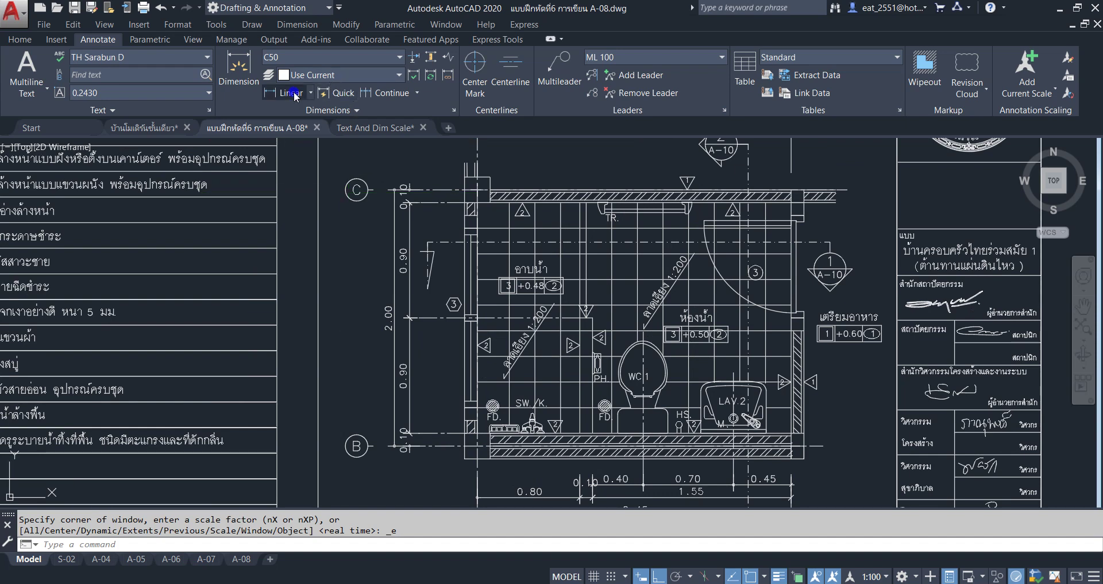
{"action": "left_click", "coordinate": [294, 93]}
{"action": "left_click", "coordinate": [443, 190]}
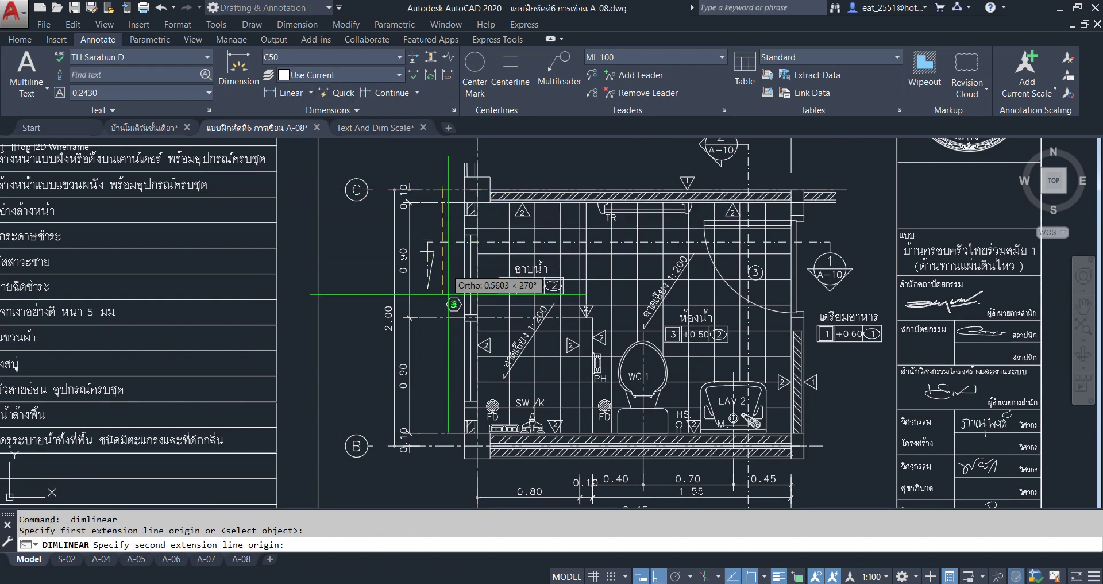
{"action": "left_click", "coordinate": [455, 438]}
{"action": "scroll", "coordinate": [351, 284], "scroll_direction": "up", "scroll_amount": 2}
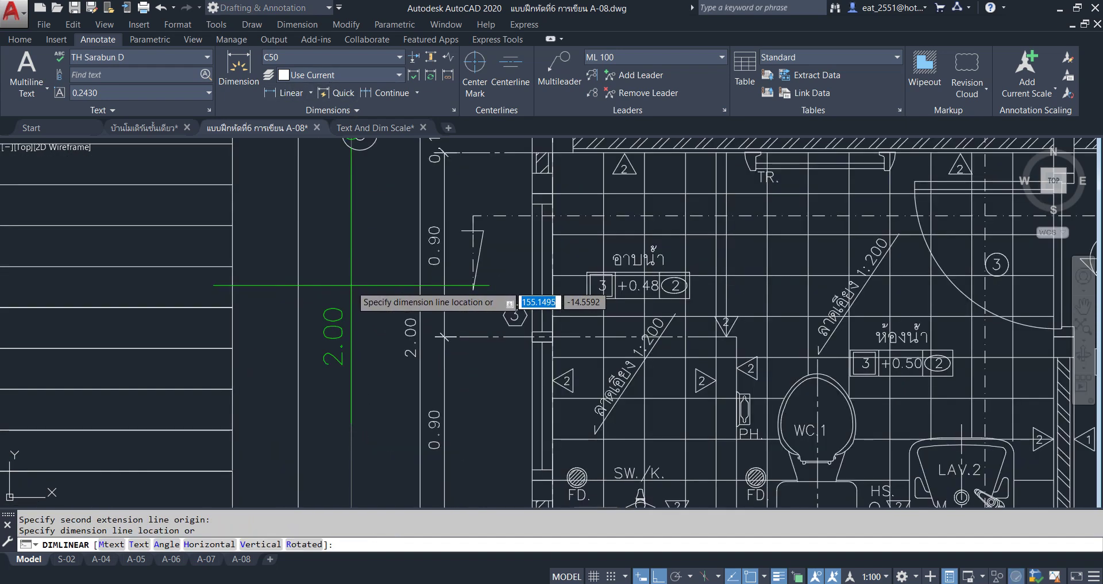
{"action": "scroll", "coordinate": [351, 285], "scroll_direction": "down", "scroll_amount": 4}
{"action": "key", "text": "Escape"}
{"action": "scroll", "coordinate": [390, 258], "scroll_direction": "down", "scroll_amount": 3}
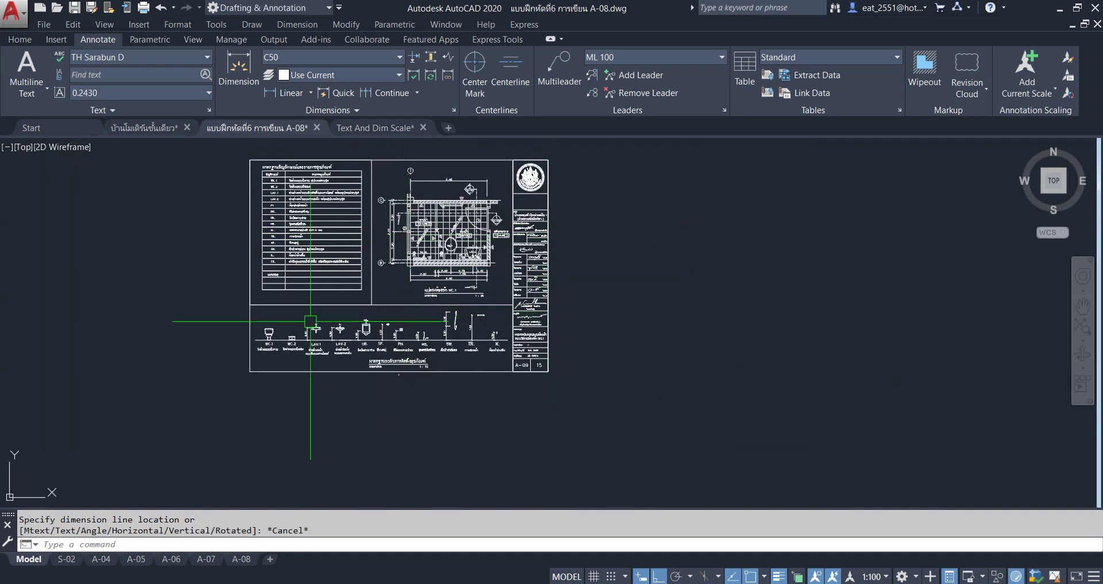
{"action": "scroll", "coordinate": [354, 344], "scroll_direction": "up", "scroll_amount": 3}
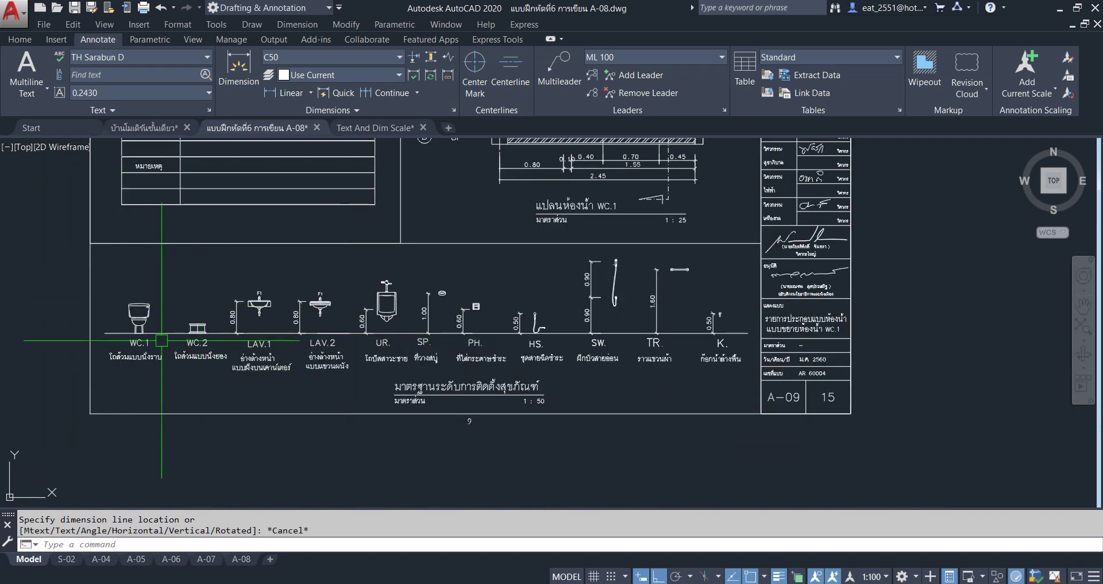
{"action": "scroll", "coordinate": [172, 368], "scroll_direction": "up", "scroll_amount": 4}
{"action": "scroll", "coordinate": [127, 368], "scroll_direction": "down", "scroll_amount": 2}
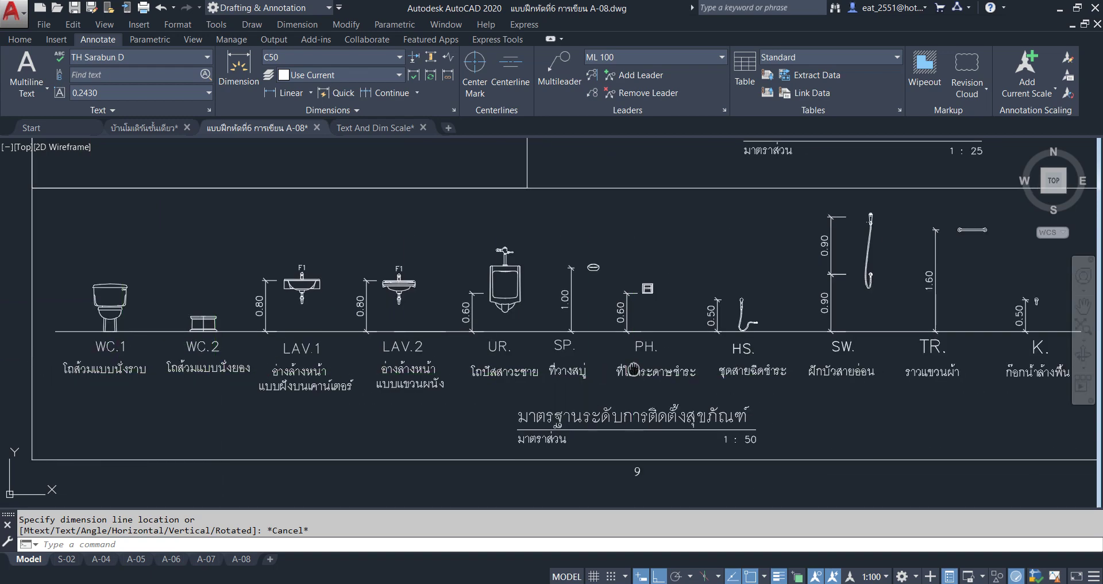
{"action": "scroll", "coordinate": [439, 271], "scroll_direction": "down", "scroll_amount": 3}
{"action": "scroll", "coordinate": [361, 379], "scroll_direction": "down", "scroll_amount": 2}
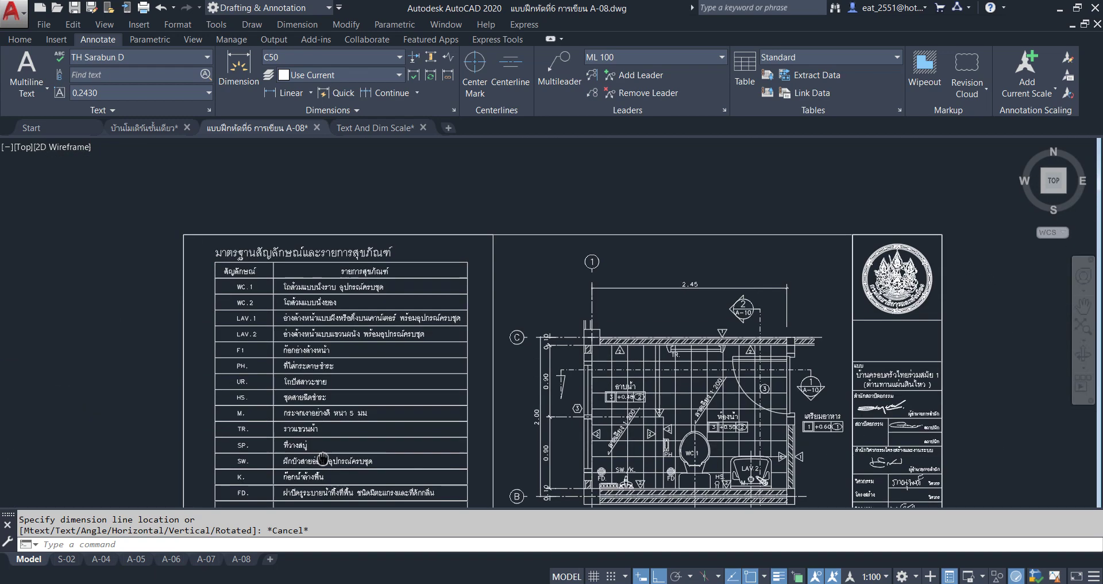
{"action": "scroll", "coordinate": [289, 286], "scroll_direction": "up", "scroll_amount": 4}
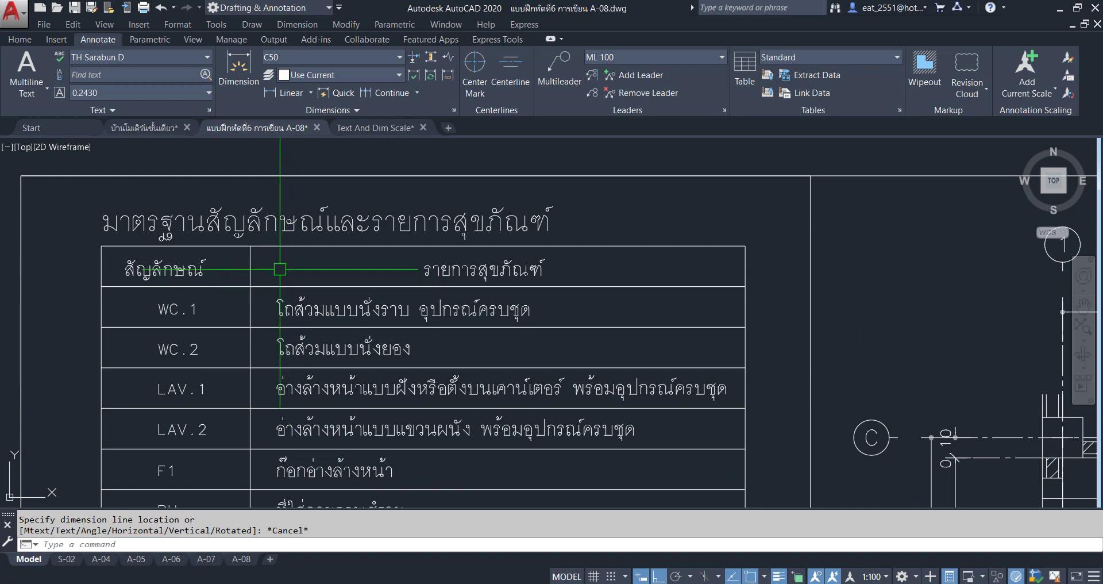
{"action": "scroll", "coordinate": [281, 269], "scroll_direction": "down", "scroll_amount": 3}
{"action": "scroll", "coordinate": [368, 425], "scroll_direction": "down", "scroll_amount": 1}
{"action": "scroll", "coordinate": [402, 442], "scroll_direction": "down", "scroll_amount": 2}
{"action": "scroll", "coordinate": [678, 270], "scroll_direction": "up", "scroll_amount": 3}
{"action": "scroll", "coordinate": [710, 239], "scroll_direction": "up", "scroll_amount": 2}
{"action": "scroll", "coordinate": [636, 224], "scroll_direction": "up", "scroll_amount": 2}
{"action": "left_click", "coordinate": [189, 223]}
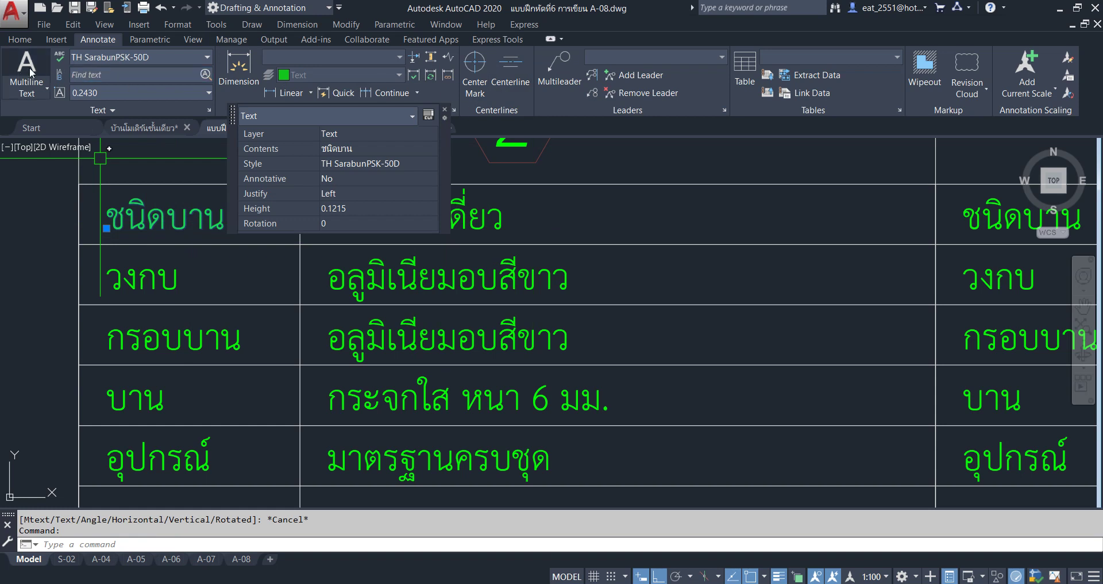
{"action": "left_click", "coordinate": [18, 40]}
{"action": "left_click", "coordinate": [172, 74]}
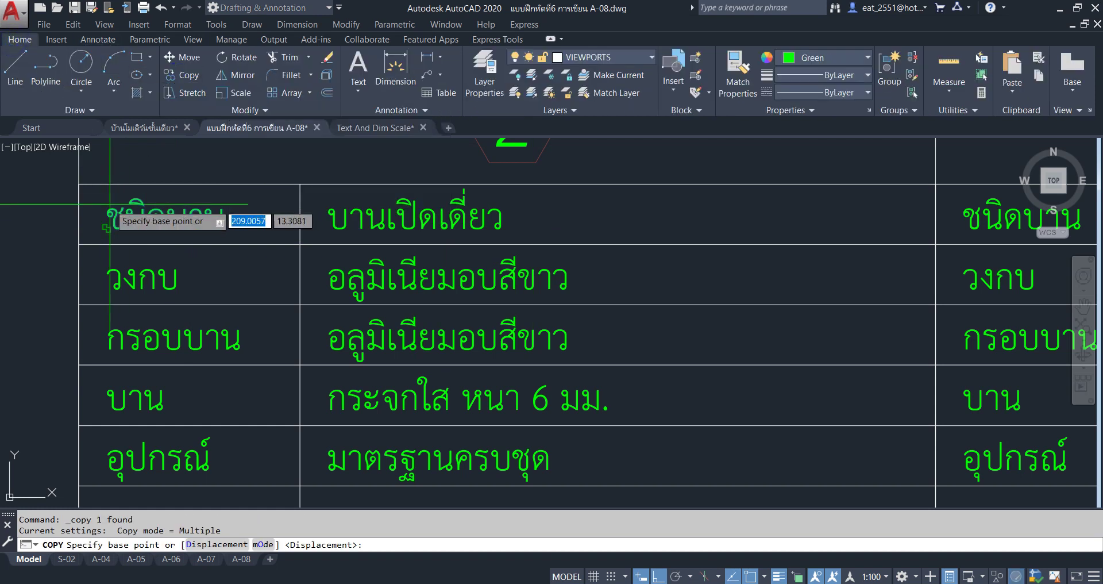
{"action": "left_click", "coordinate": [79, 185]}
{"action": "scroll", "coordinate": [531, 407], "scroll_direction": "down", "scroll_amount": 3}
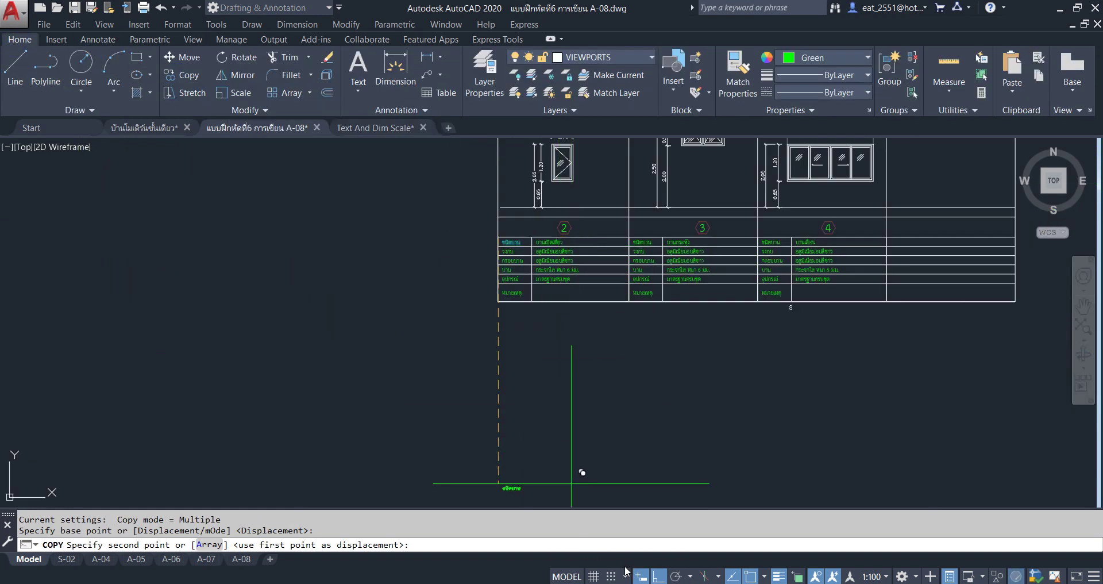
{"action": "left_click", "coordinate": [665, 577]}
{"action": "scroll", "coordinate": [385, 330], "scroll_direction": "down", "scroll_amount": 3}
{"action": "scroll", "coordinate": [489, 259], "scroll_direction": "down", "scroll_amount": 2}
{"action": "scroll", "coordinate": [427, 319], "scroll_direction": "up", "scroll_amount": 5}
{"action": "scroll", "coordinate": [414, 331], "scroll_direction": "up", "scroll_amount": 5}
{"action": "scroll", "coordinate": [360, 291], "scroll_direction": "up", "scroll_amount": 2}
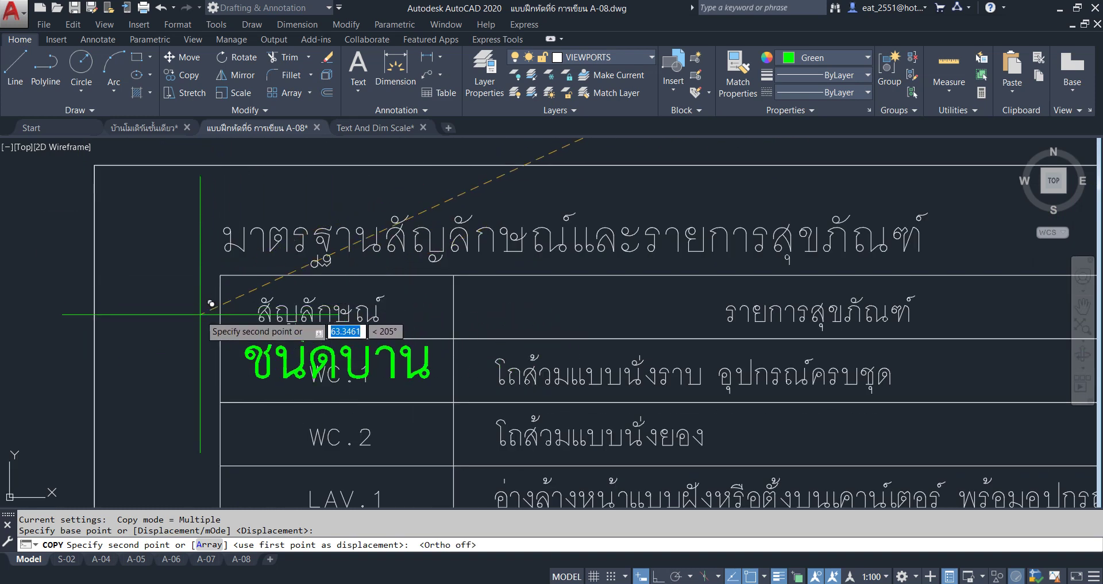
{"action": "middle_click_drag", "start_coordinate": [207, 299], "coordinate": [227, 270]}
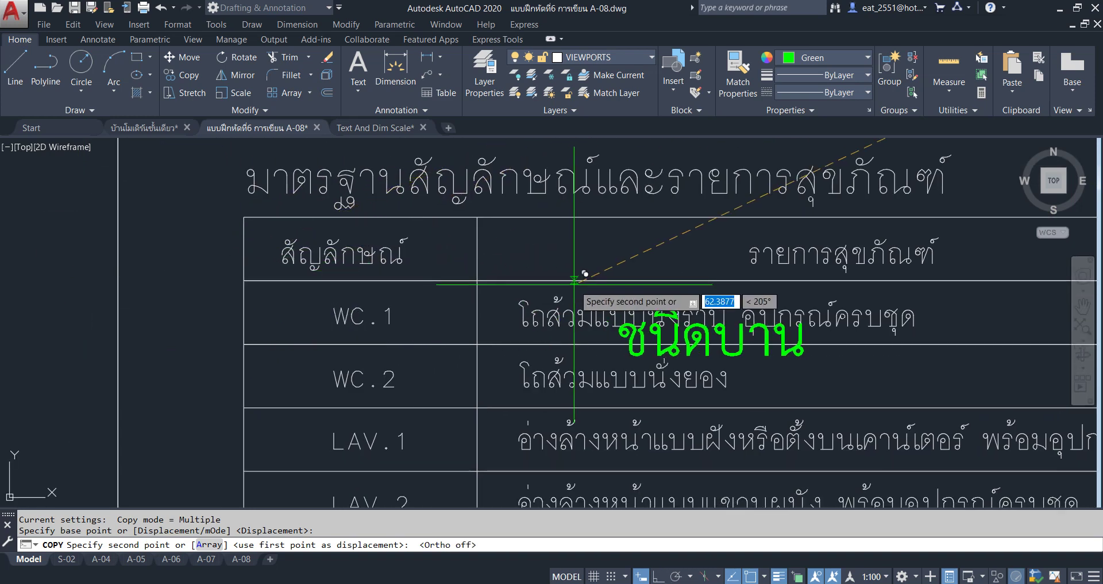
{"action": "middle_click_drag", "start_coordinate": [551, 281], "coordinate": [339, 280]}
{"action": "scroll", "coordinate": [339, 280], "scroll_direction": "up", "scroll_amount": 5}
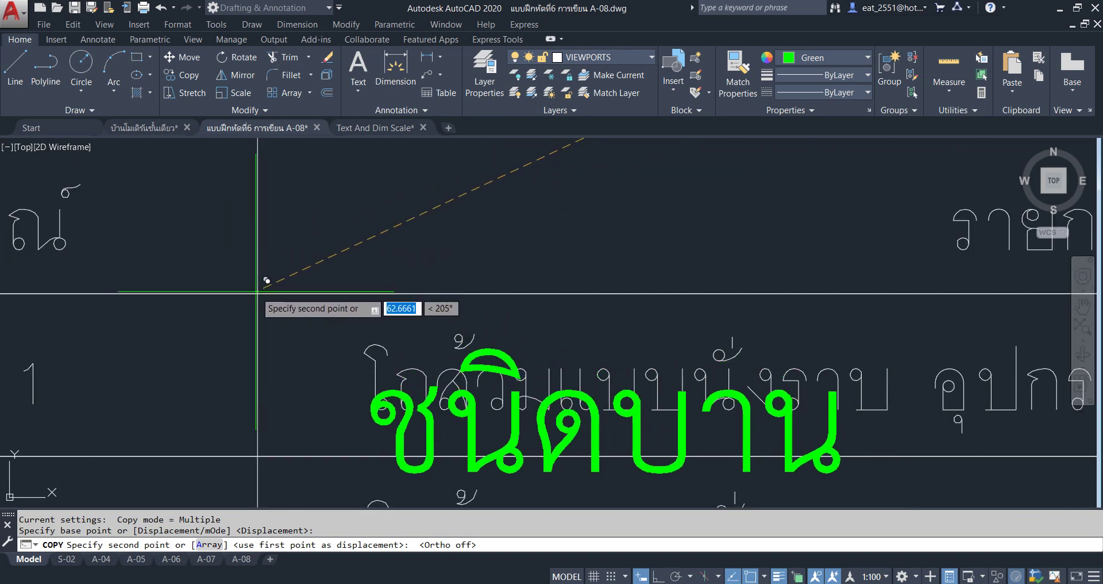
{"action": "scroll", "coordinate": [258, 293], "scroll_direction": "down", "scroll_amount": 9}
{"action": "scroll", "coordinate": [259, 345], "scroll_direction": "up", "scroll_amount": 6}
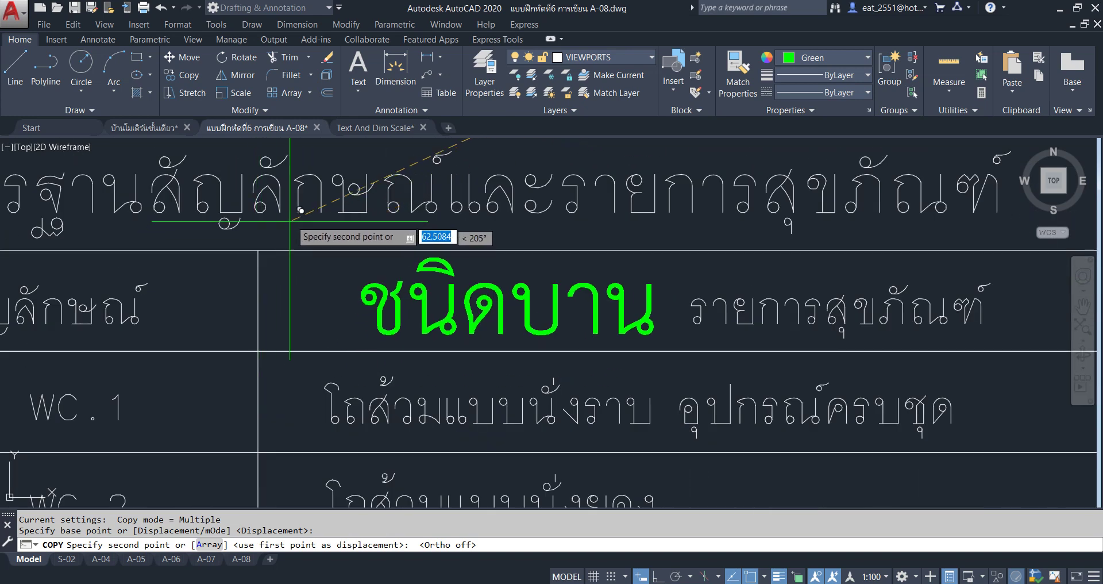
{"action": "scroll", "coordinate": [329, 218], "scroll_direction": "down", "scroll_amount": 6}
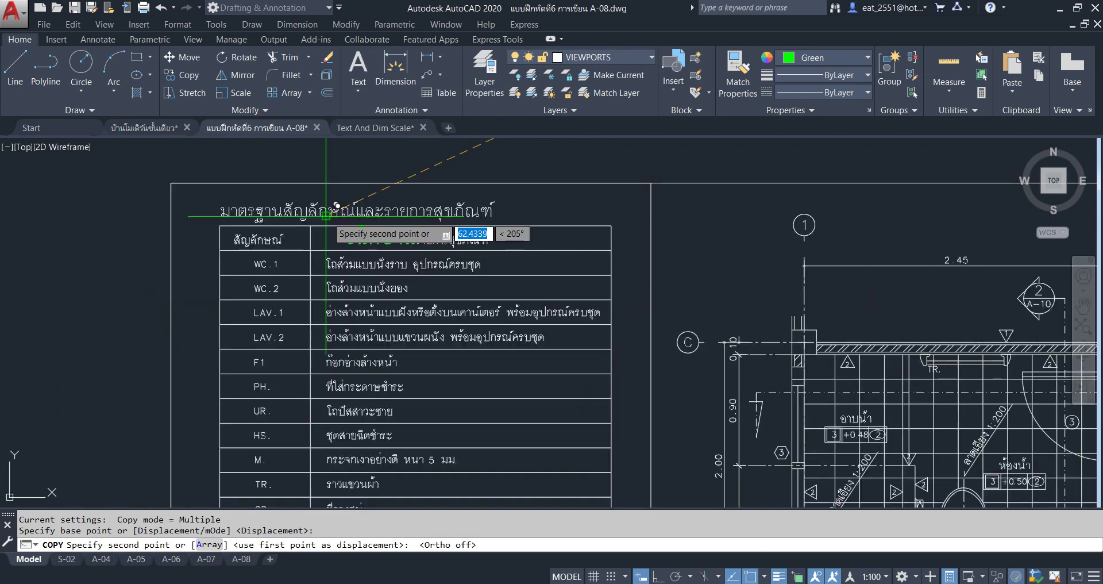
{"action": "scroll", "coordinate": [404, 251], "scroll_direction": "down", "scroll_amount": 4}
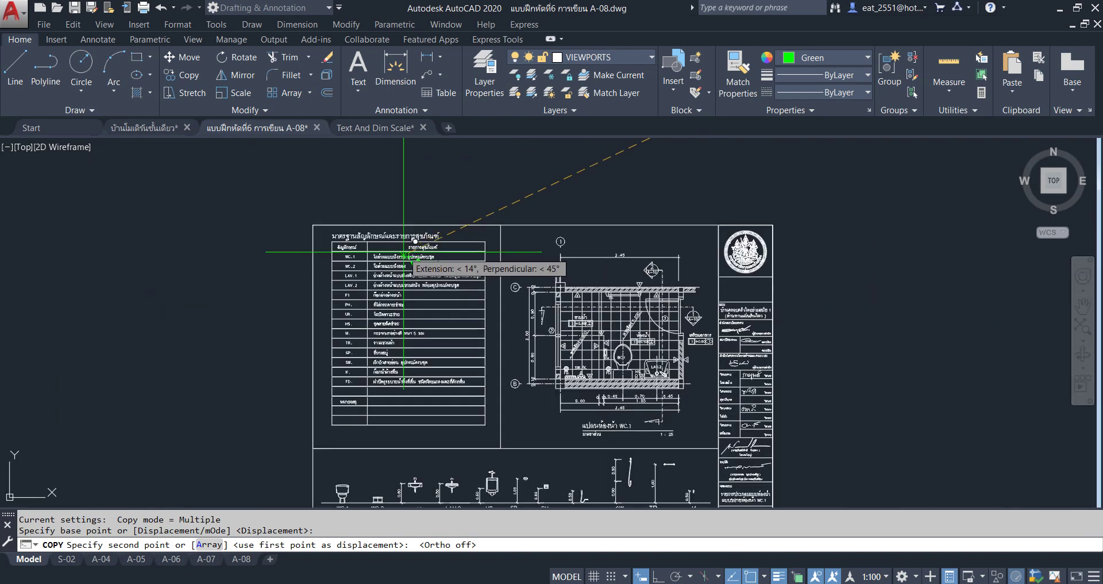
{"action": "key", "text": "Escape"}
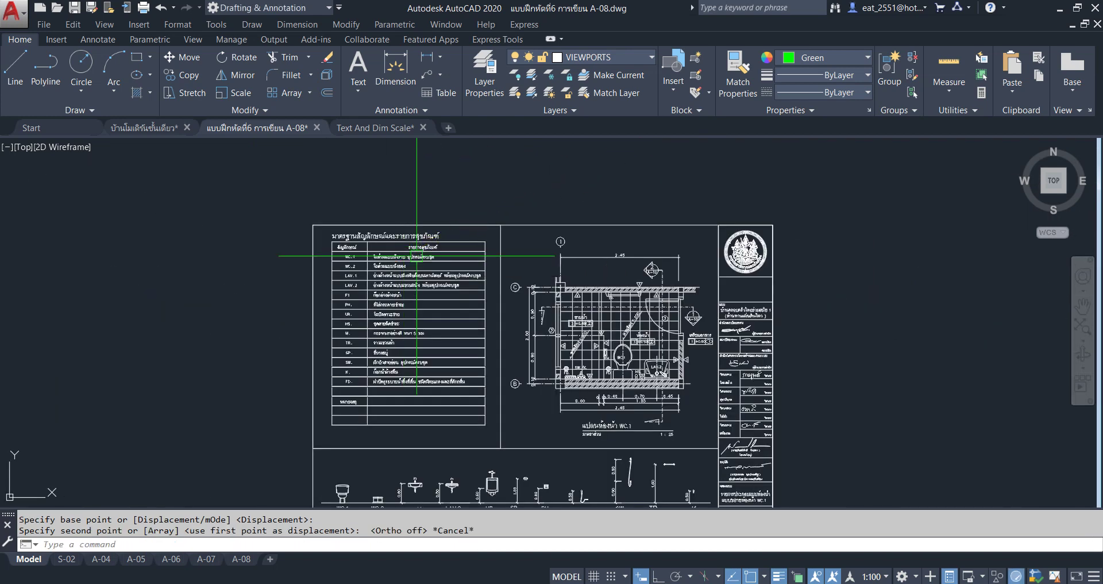
{"action": "scroll", "coordinate": [517, 321], "scroll_direction": "up", "scroll_amount": 1}
{"action": "scroll", "coordinate": [470, 283], "scroll_direction": "up", "scroll_amount": 3}
{"action": "scroll", "coordinate": [470, 283], "scroll_direction": "up", "scroll_amount": 2}
{"action": "scroll", "coordinate": [469, 283], "scroll_direction": "down", "scroll_amount": 5}
{"action": "scroll", "coordinate": [449, 325], "scroll_direction": "down", "scroll_amount": 1}
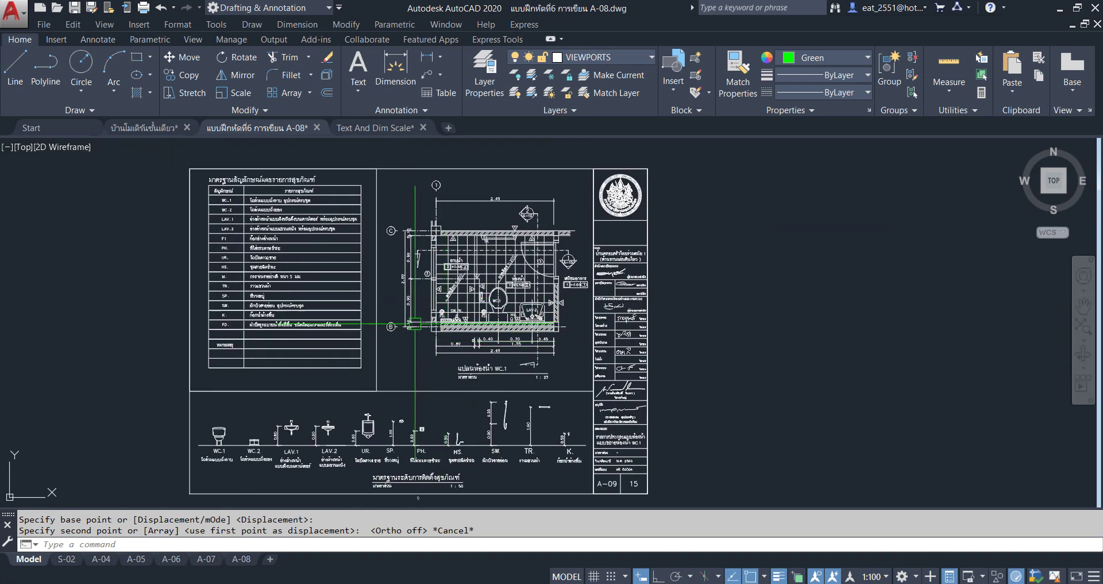
{"action": "scroll", "coordinate": [477, 474], "scroll_direction": "up", "scroll_amount": 1}
{"action": "scroll", "coordinate": [477, 474], "scroll_direction": "up", "scroll_amount": 5}
{"action": "scroll", "coordinate": [537, 415], "scroll_direction": "down", "scroll_amount": 1}
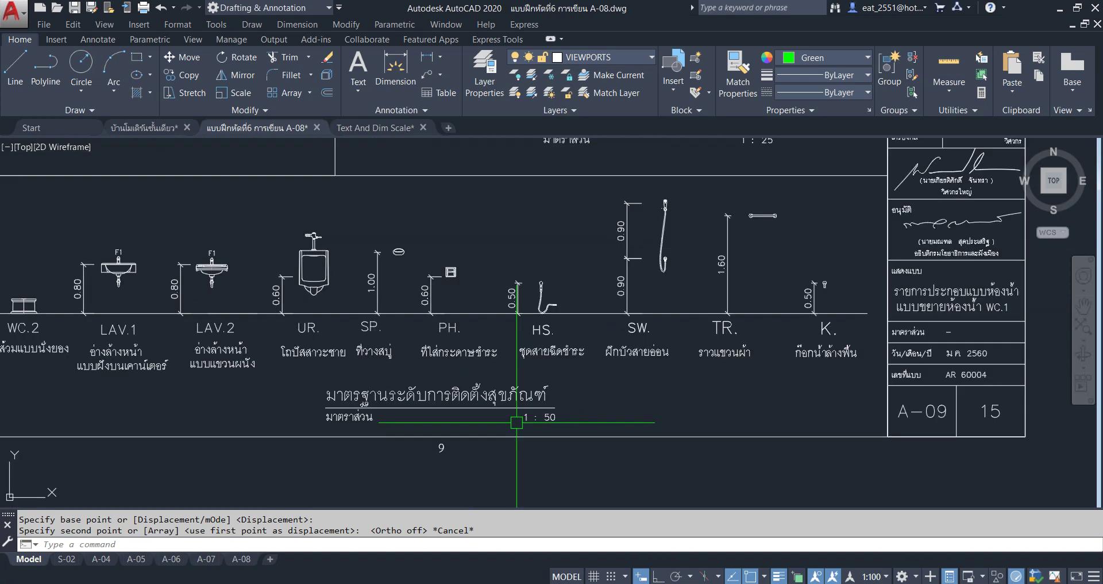
{"action": "scroll", "coordinate": [511, 427], "scroll_direction": "down", "scroll_amount": 5}
{"action": "scroll", "coordinate": [529, 421], "scroll_direction": "up", "scroll_amount": 4}
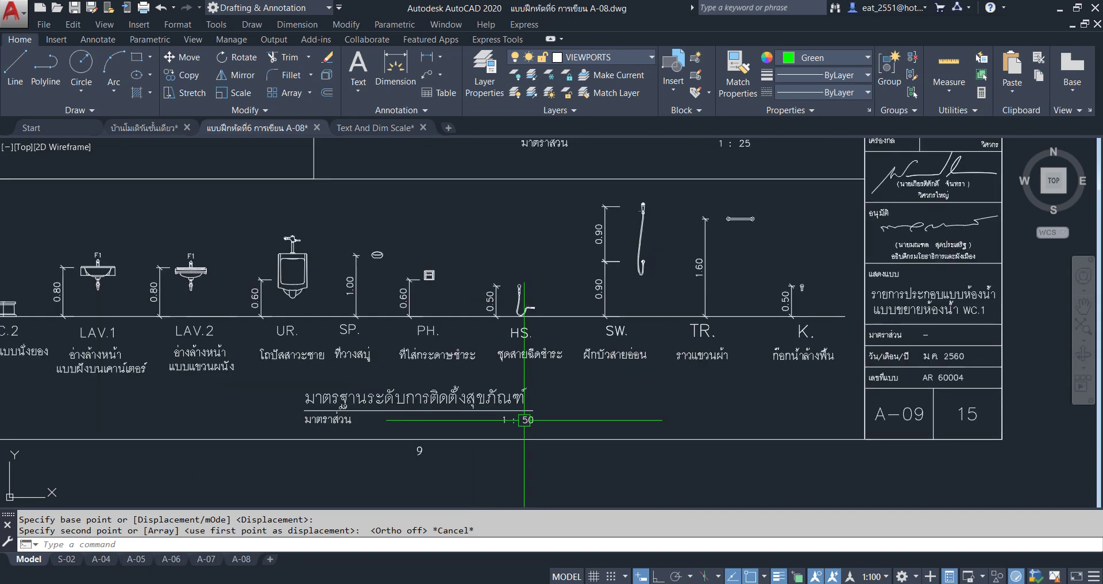
{"action": "scroll", "coordinate": [551, 402], "scroll_direction": "down", "scroll_amount": 3}
{"action": "scroll", "coordinate": [577, 379], "scroll_direction": "down", "scroll_amount": 1}
{"action": "scroll", "coordinate": [577, 395], "scroll_direction": "up", "scroll_amount": 5}
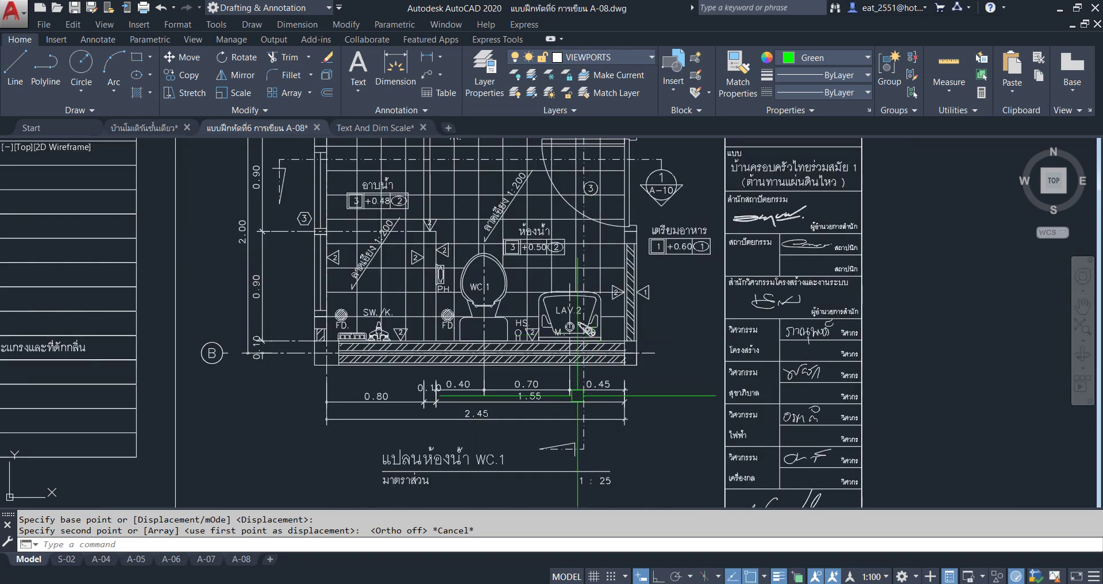
{"action": "scroll", "coordinate": [577, 394], "scroll_direction": "down", "scroll_amount": 3}
{"action": "scroll", "coordinate": [591, 429], "scroll_direction": "down", "scroll_amount": 1}
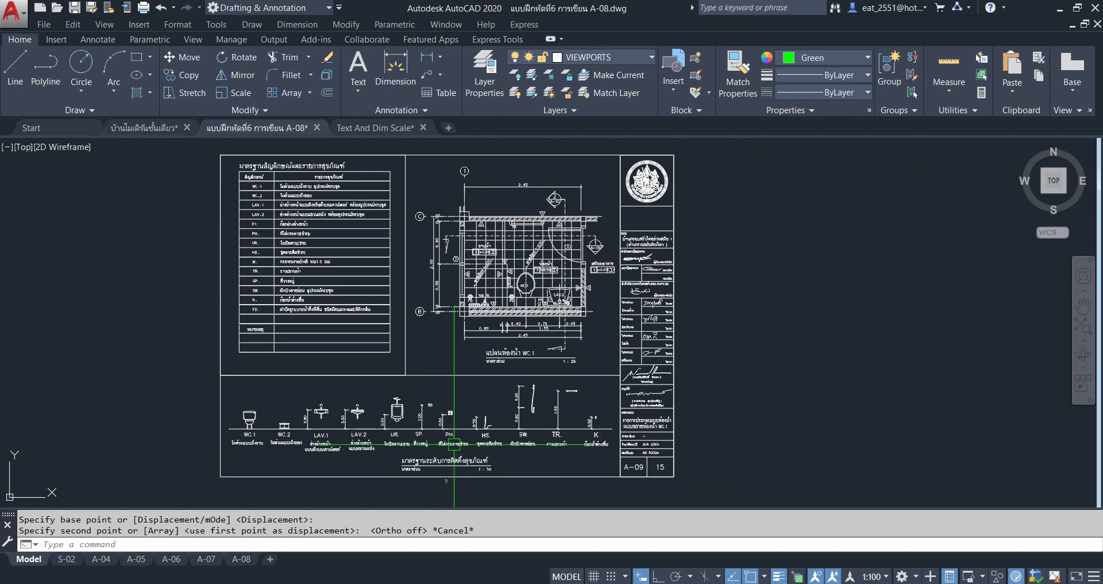
{"action": "scroll", "coordinate": [476, 480], "scroll_direction": "up", "scroll_amount": 6}
{"action": "scroll", "coordinate": [492, 443], "scroll_direction": "down", "scroll_amount": 4}
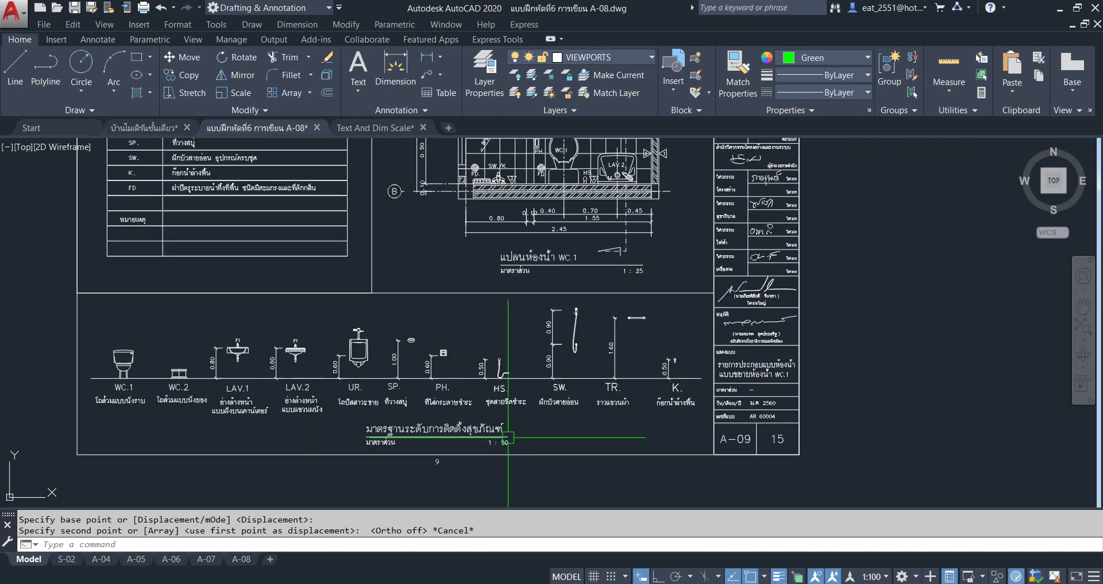
{"action": "scroll", "coordinate": [492, 446], "scroll_direction": "up", "scroll_amount": 5}
{"action": "scroll", "coordinate": [572, 440], "scroll_direction": "down", "scroll_amount": 5}
{"action": "scroll", "coordinate": [534, 402], "scroll_direction": "up", "scroll_amount": 1}
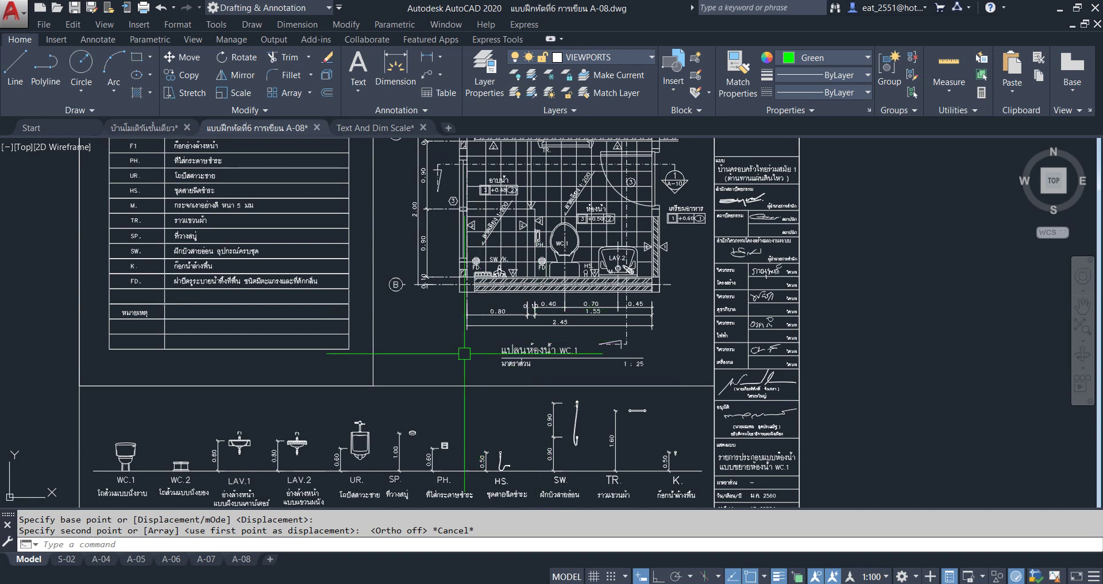
{"action": "middle_click_drag", "start_coordinate": [651, 299], "coordinate": [626, 396]}
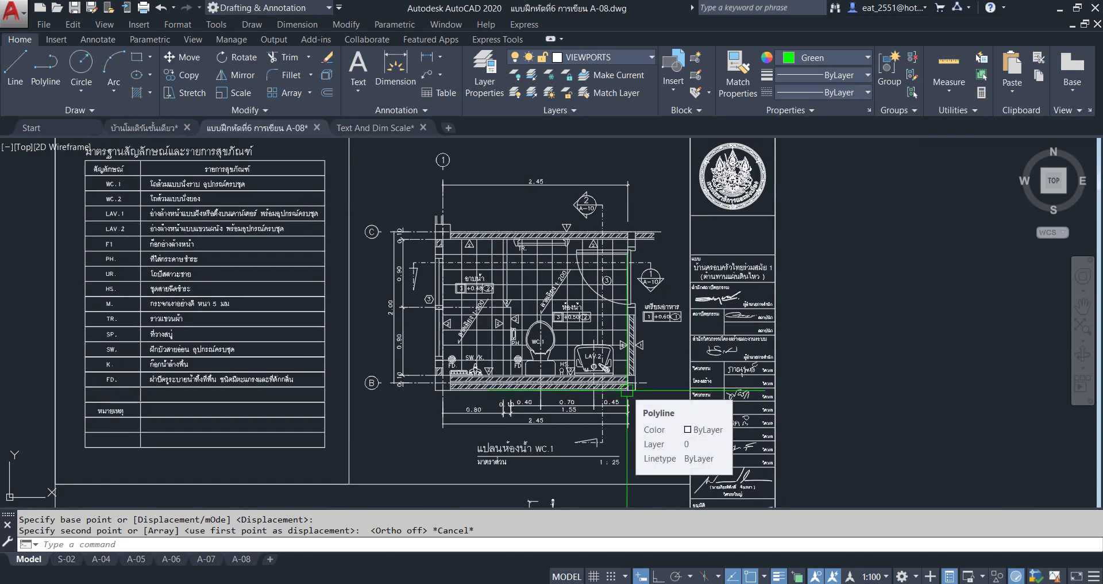
{"action": "middle_click_drag", "start_coordinate": [606, 395], "coordinate": [608, 284]}
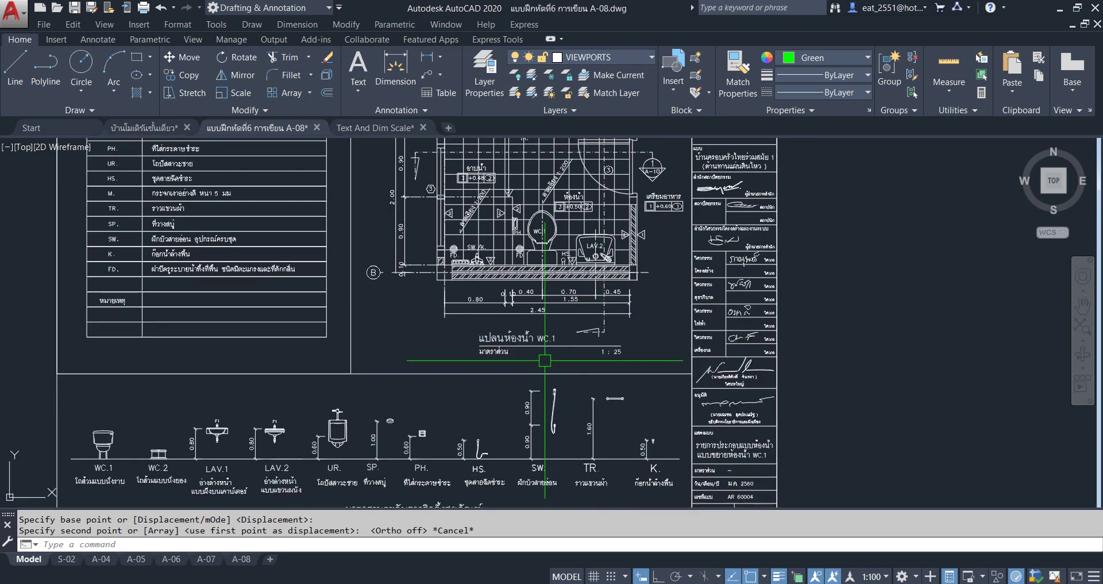
{"action": "mouse_move", "coordinate": [541, 365]}
{"action": "middle_mouse_down"}
{"action": "mouse_move", "coordinate": [540, 409]}
{"action": "mouse_move", "coordinate": [654, 356]}
{"action": "mouse_move", "coordinate": [562, 408]}
{"action": "middle_mouse_up"}
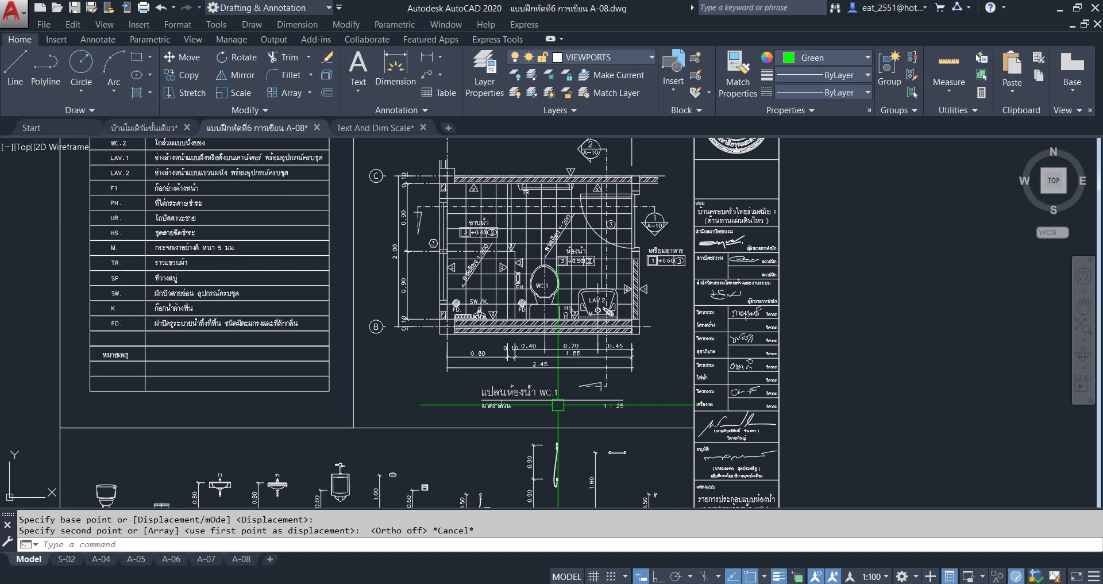
{"action": "middle_click_drag", "start_coordinate": [380, 234], "coordinate": [453, 308]}
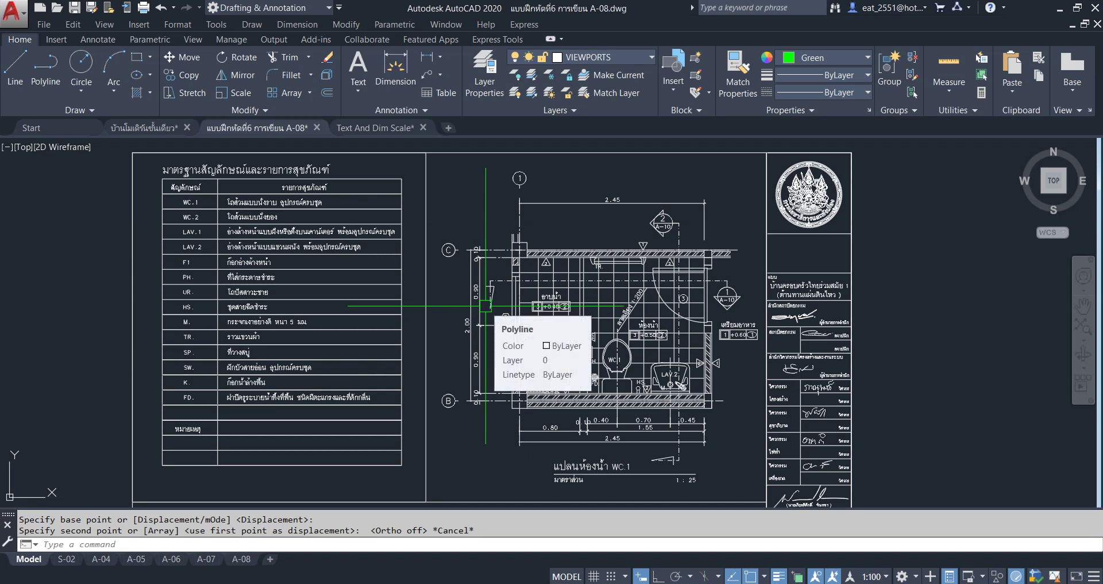
{"action": "middle_click_drag", "start_coordinate": [485, 306], "coordinate": [448, 157]}
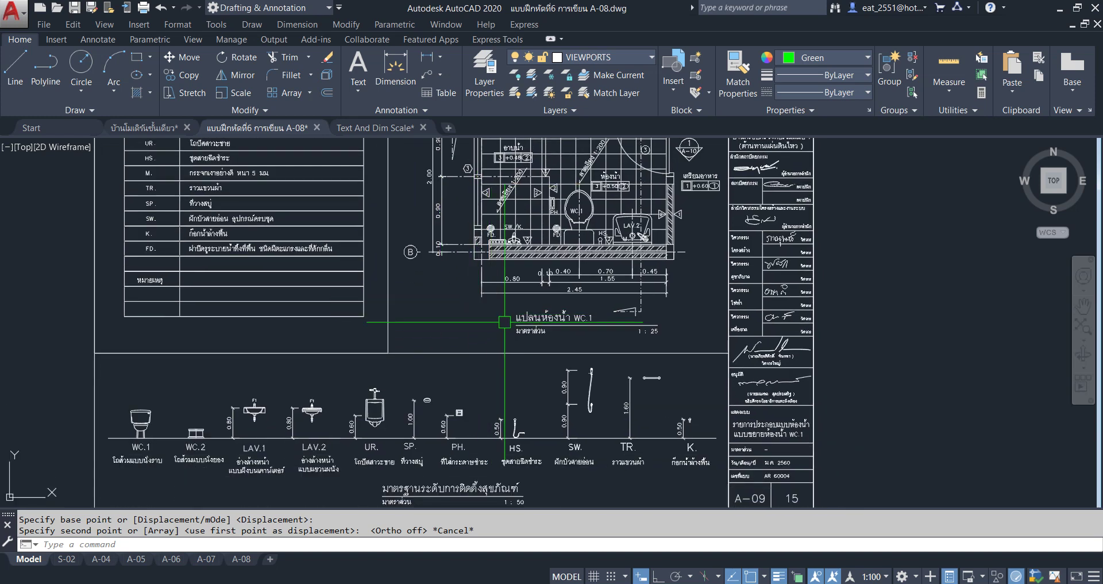
{"action": "middle_click_drag", "start_coordinate": [504, 322], "coordinate": [535, 293]}
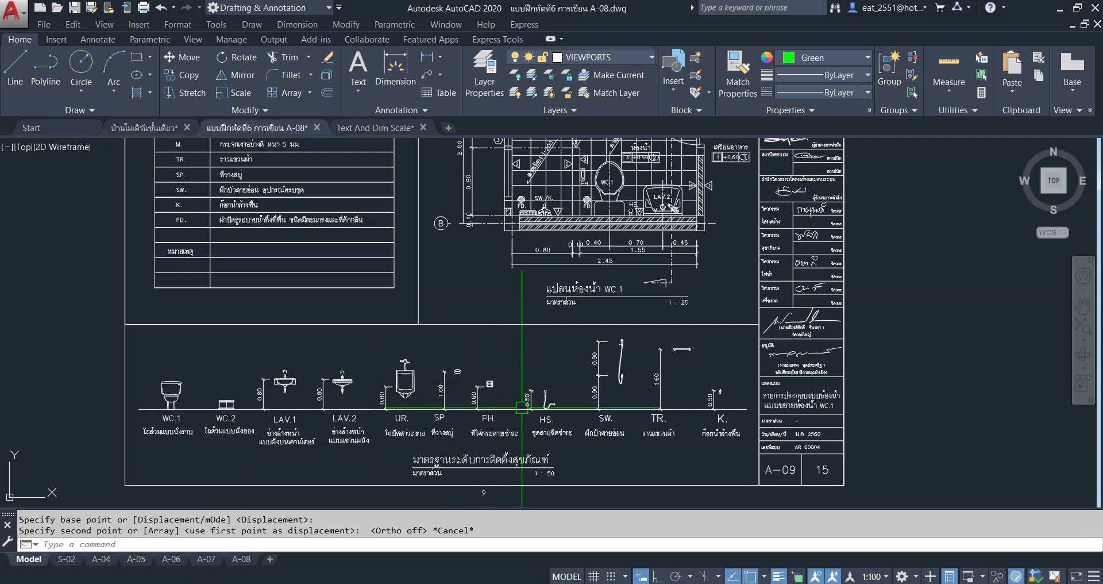
{"action": "middle_click_drag", "start_coordinate": [430, 515], "coordinate": [430, 492]}
{"action": "mouse_move", "coordinate": [242, 558]}
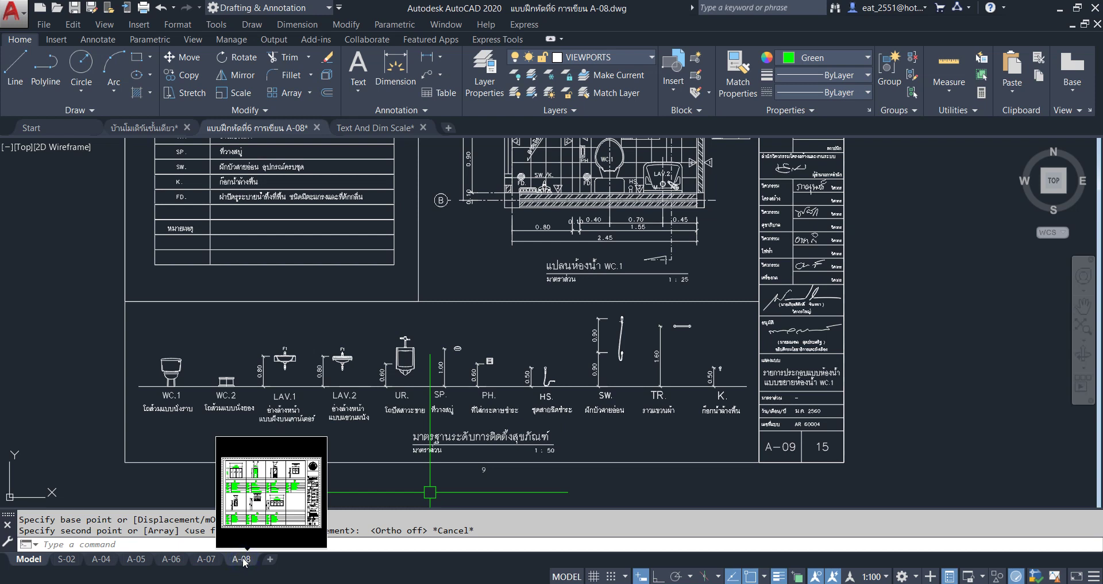
{"action": "left_click", "coordinate": [244, 560]}
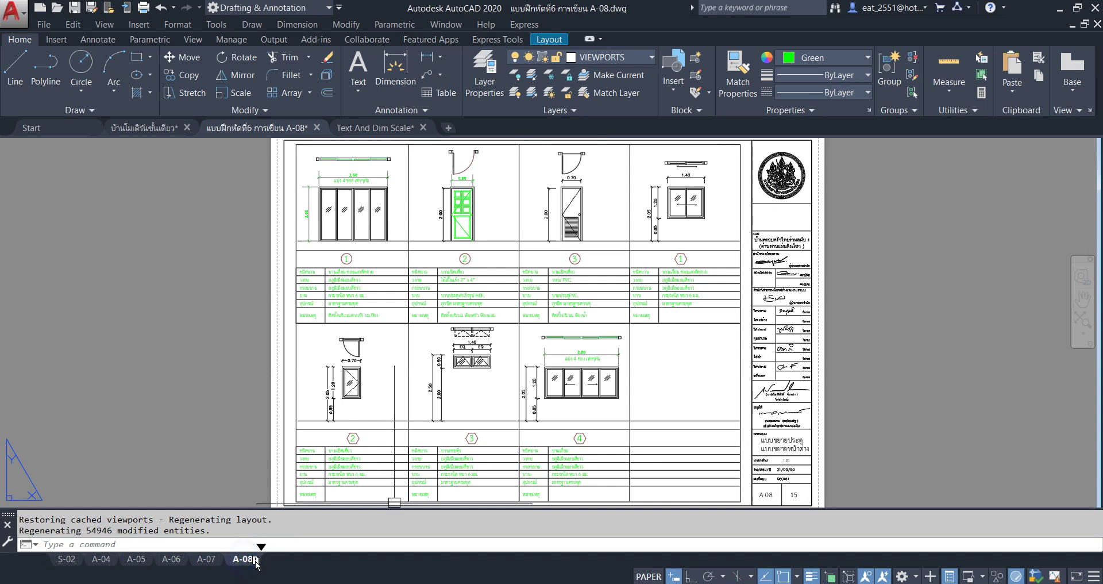
Copy the A-08 layout as A-08 (2) and shift the drawing inside its viewport
{"action": "left_click_drag", "start_coordinate": [256, 564], "coordinate": [262, 567], "text": "ctrl"}
{"action": "left_click", "coordinate": [283, 559]}
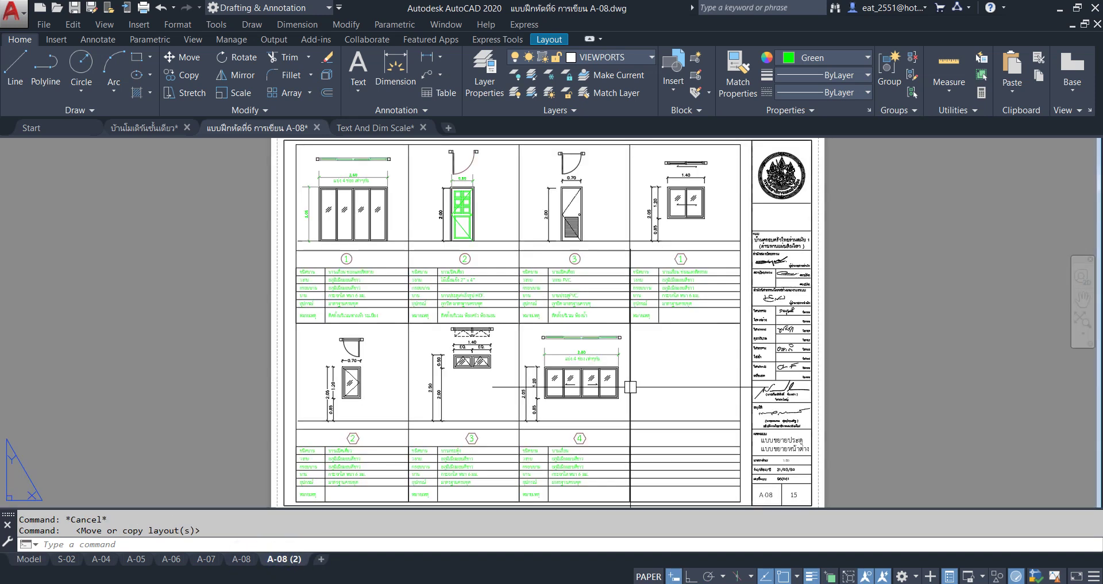
{"action": "left_click", "coordinate": [581, 323]}
{"action": "double_click", "coordinate": [580, 324]}
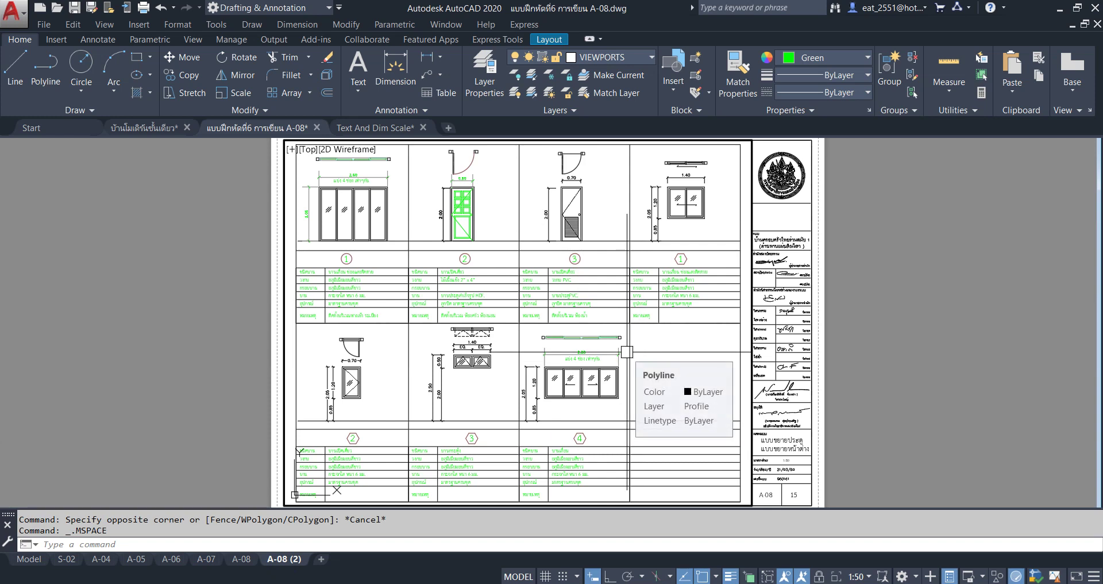
{"action": "scroll", "coordinate": [627, 352], "scroll_direction": "down", "scroll_amount": 2}
{"action": "middle_click_drag", "start_coordinate": [625, 388], "coordinate": [570, 392]}
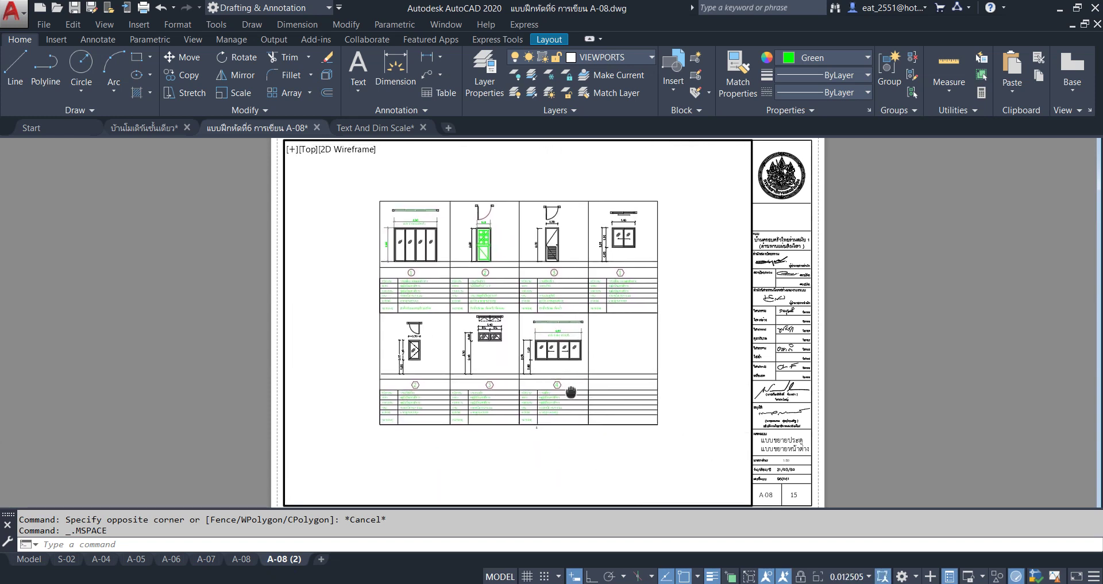
Go back to model space by way of the S-02 layout
{"action": "left_click", "coordinate": [69, 565]}
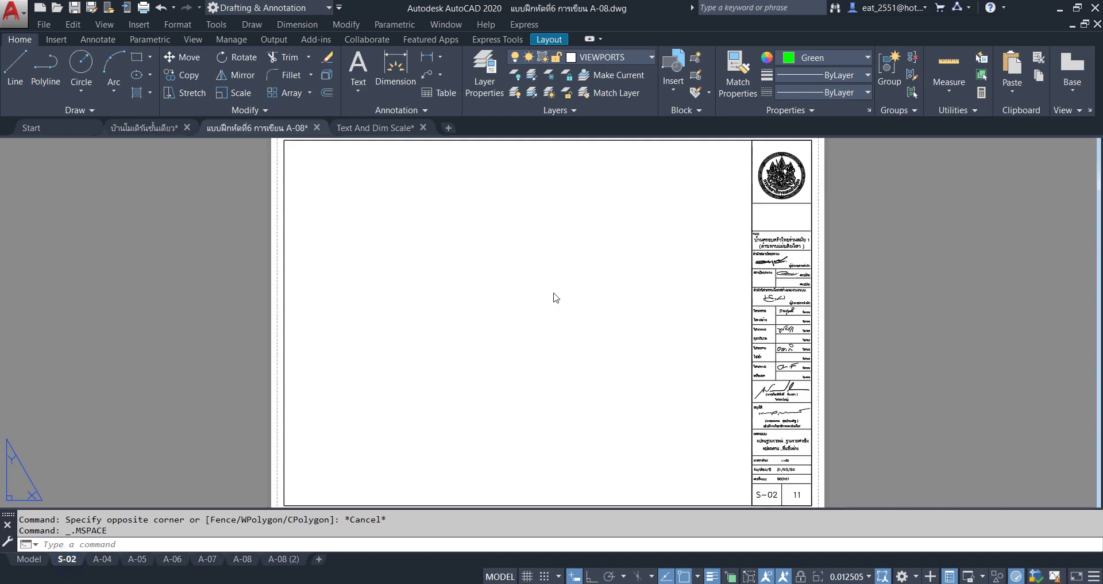
{"action": "left_click", "coordinate": [30, 559]}
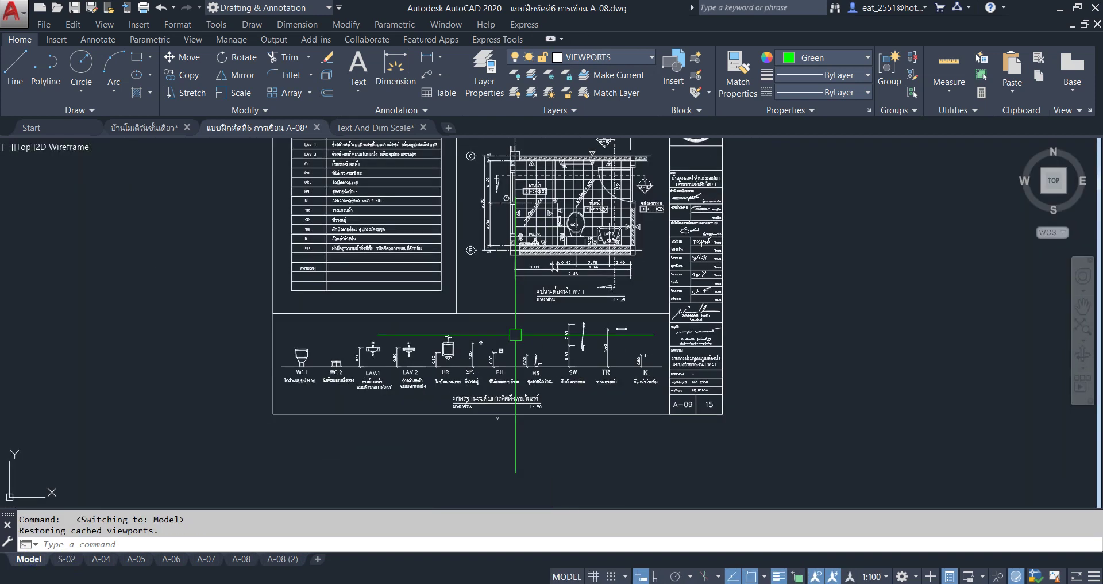
{"action": "scroll", "coordinate": [564, 320], "scroll_direction": "down", "scroll_amount": 5}
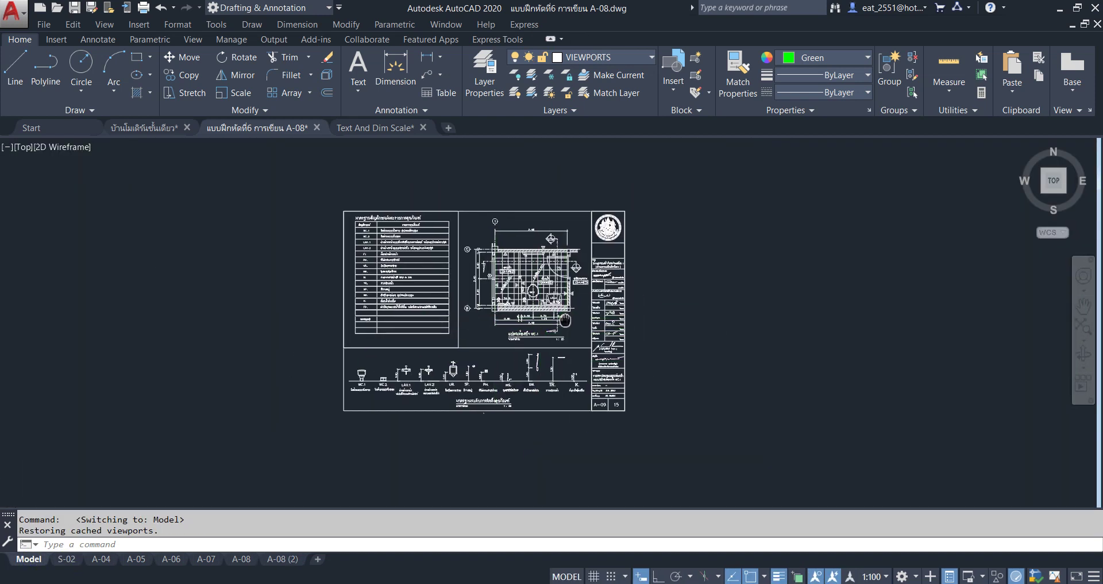
{"action": "scroll", "coordinate": [590, 194], "scroll_direction": "up", "scroll_amount": 2}
{"action": "left_click", "coordinate": [589, 194]}
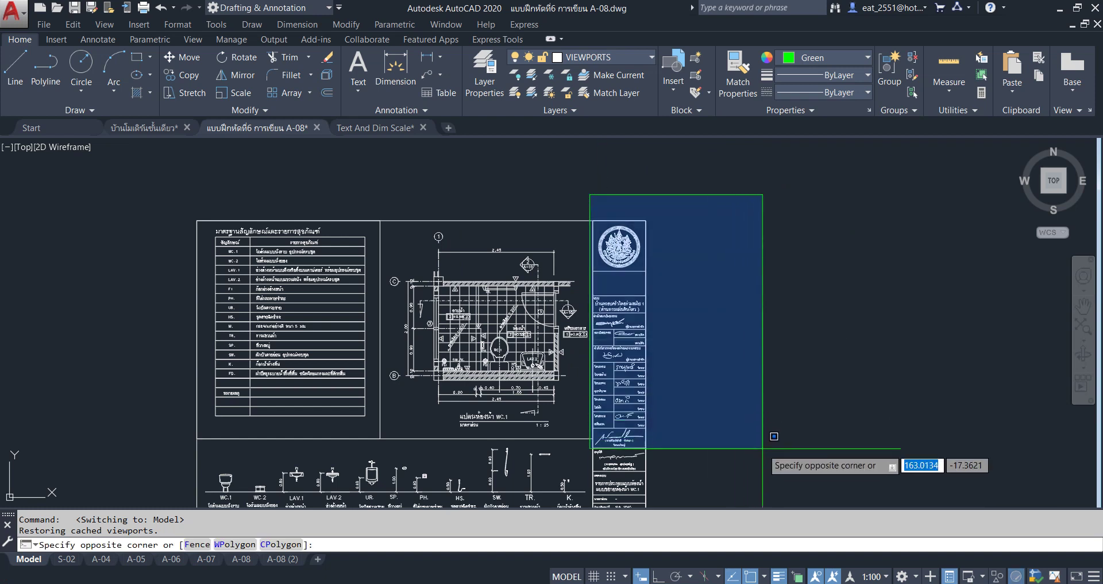
Move the sheet frame and title block to the DEFPOINTS layer and freeze DEFPOINTS
{"action": "middle_click_drag", "start_coordinate": [761, 446], "coordinate": [743, 404]}
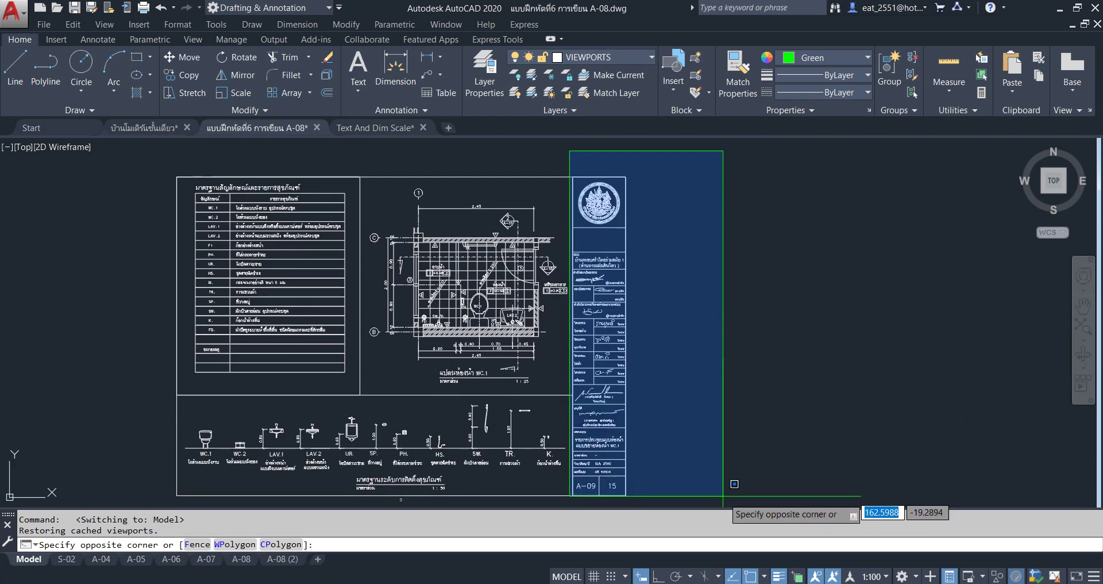
{"action": "left_click", "coordinate": [731, 503]}
{"action": "left_click", "coordinate": [176, 460]}
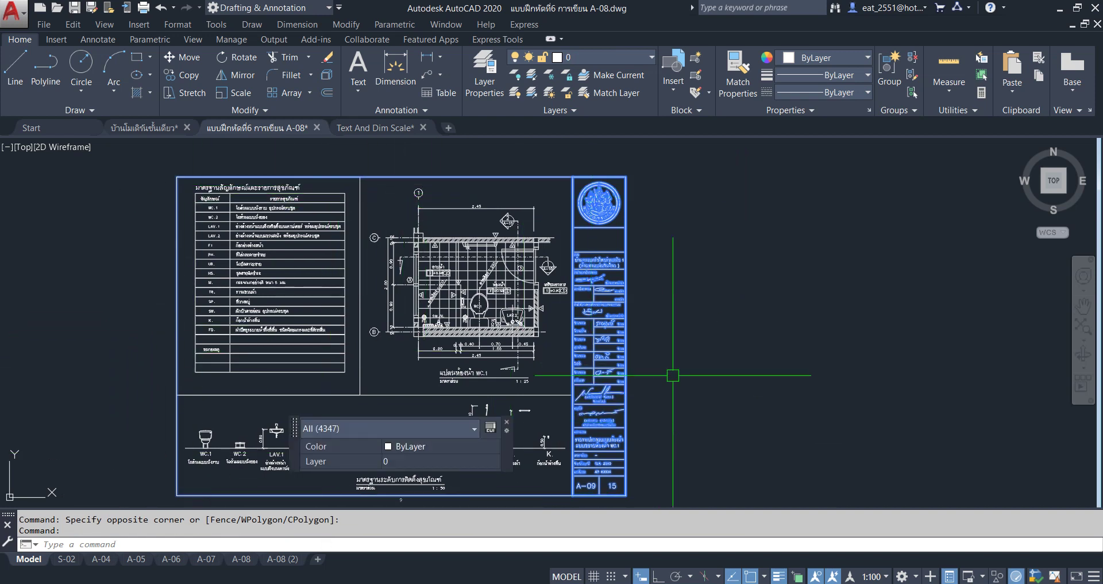
{"action": "left_click", "coordinate": [625, 53]}
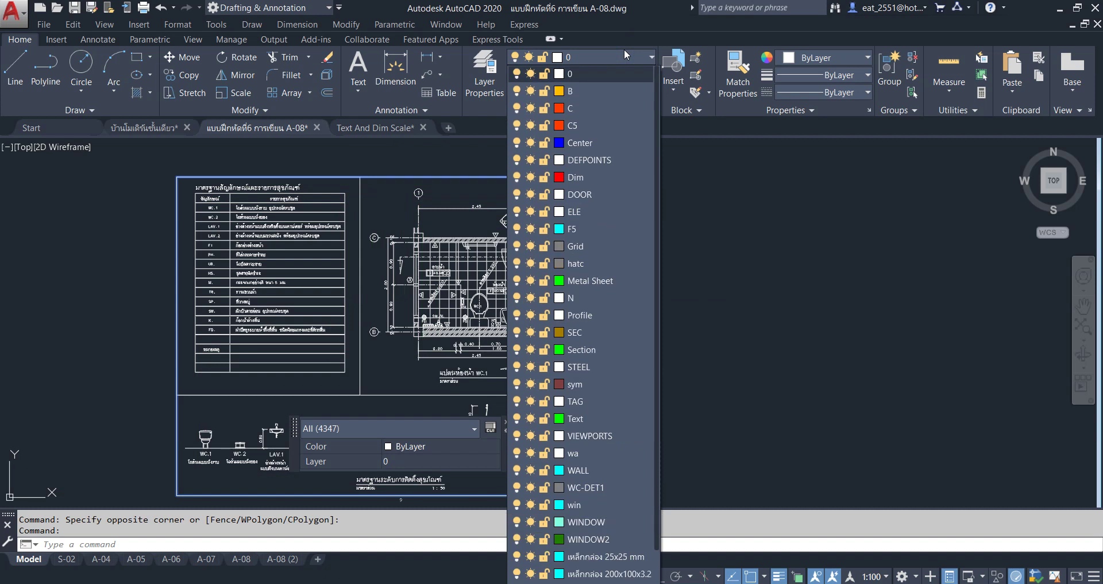
{"action": "left_click", "coordinate": [605, 164]}
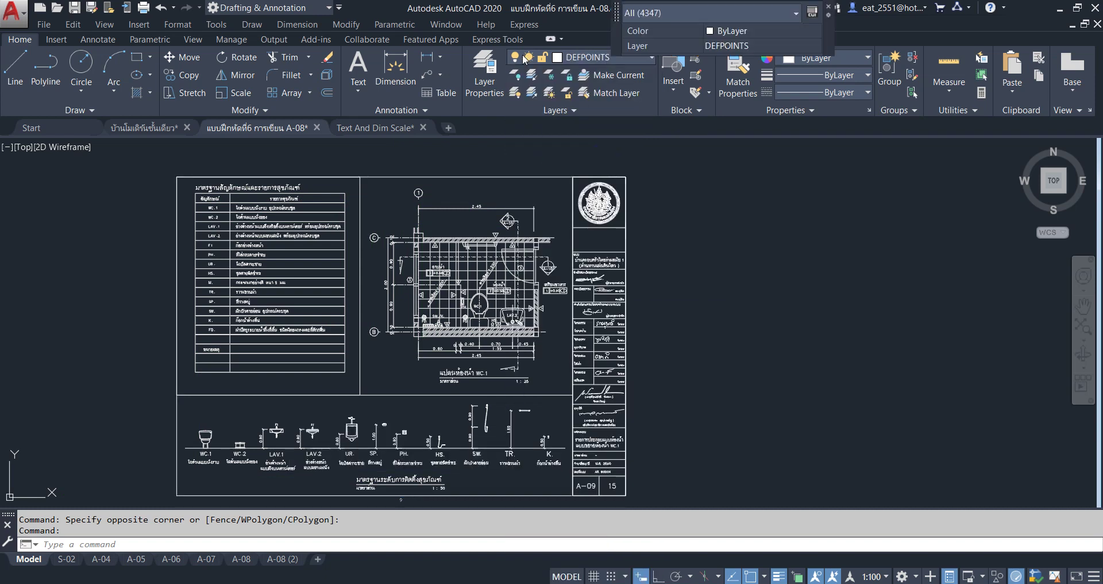
{"action": "left_click", "coordinate": [583, 59]}
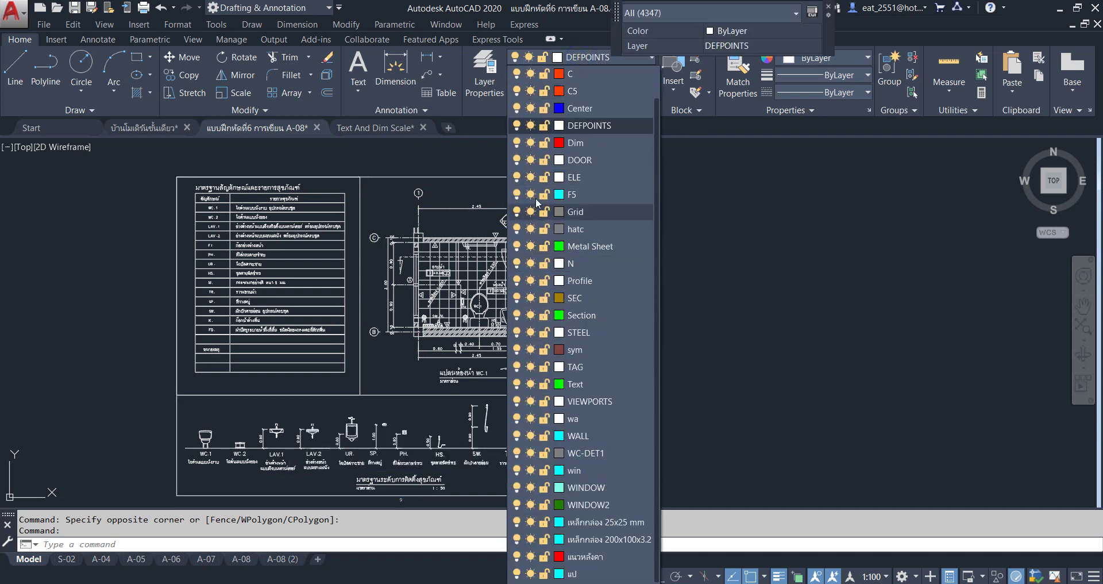
{"action": "left_click", "coordinate": [529, 126]}
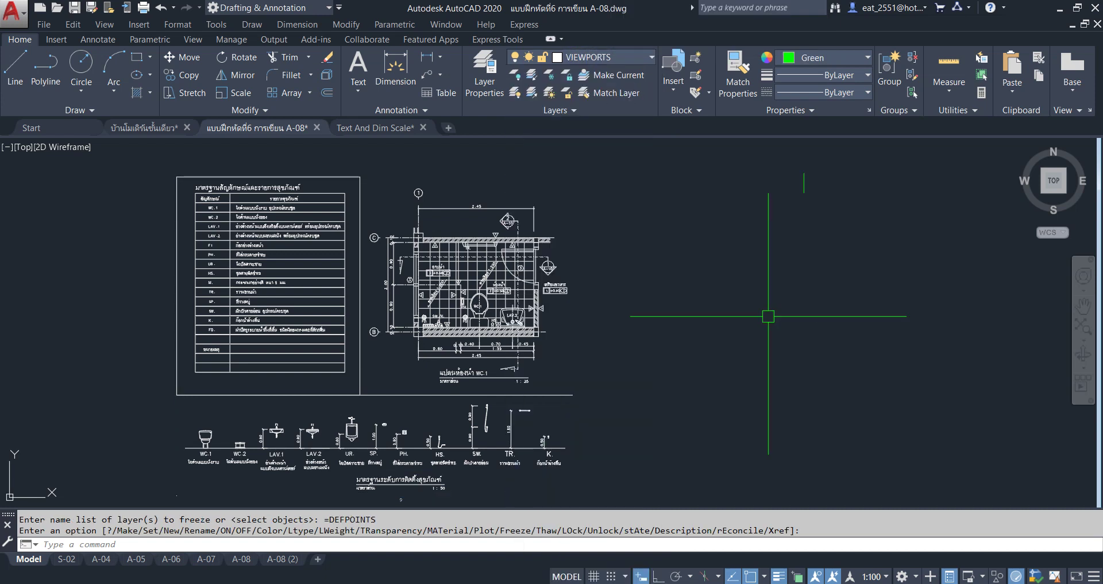
{"action": "middle_click_drag", "start_coordinate": [625, 352], "coordinate": [641, 333]}
Centre the sanitary drawing in the A-08 (2) viewport and set its scale to 1:50, then 1:25
{"action": "left_click", "coordinate": [279, 562]}
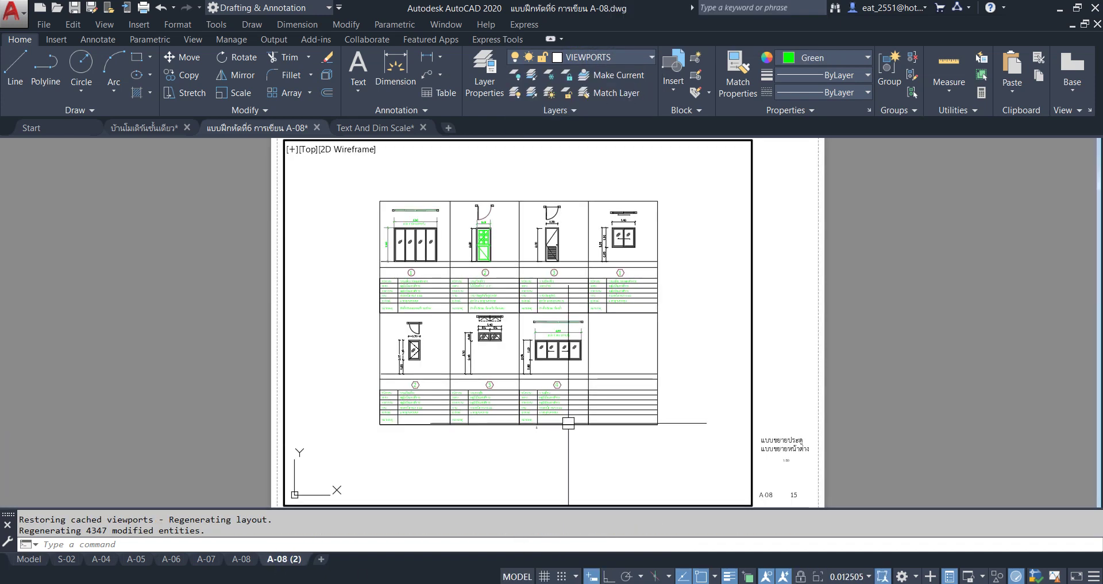
{"action": "scroll", "coordinate": [445, 444], "scroll_direction": "down", "scroll_amount": 4}
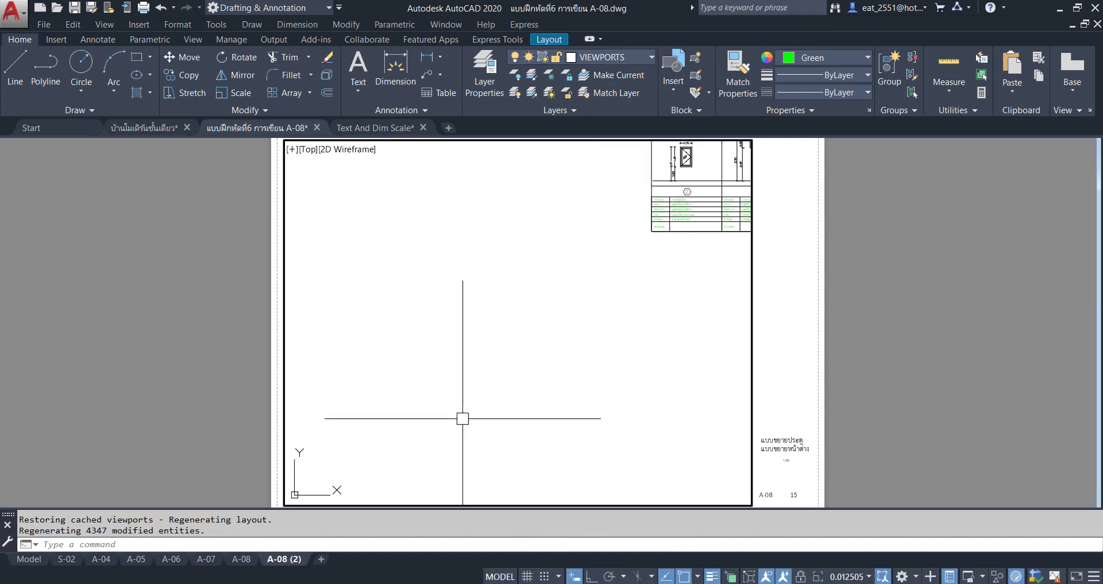
{"action": "middle_click_drag", "start_coordinate": [593, 290], "coordinate": [509, 328]}
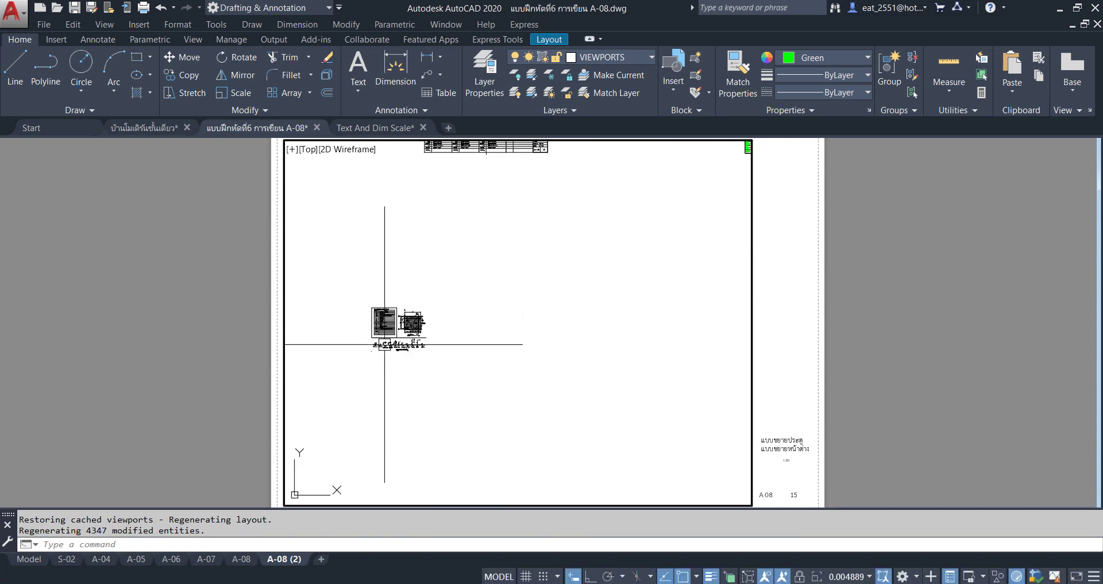
{"action": "scroll", "coordinate": [396, 331], "scroll_direction": "up", "scroll_amount": 6}
{"action": "middle_click_drag", "start_coordinate": [469, 270], "coordinate": [560, 304]}
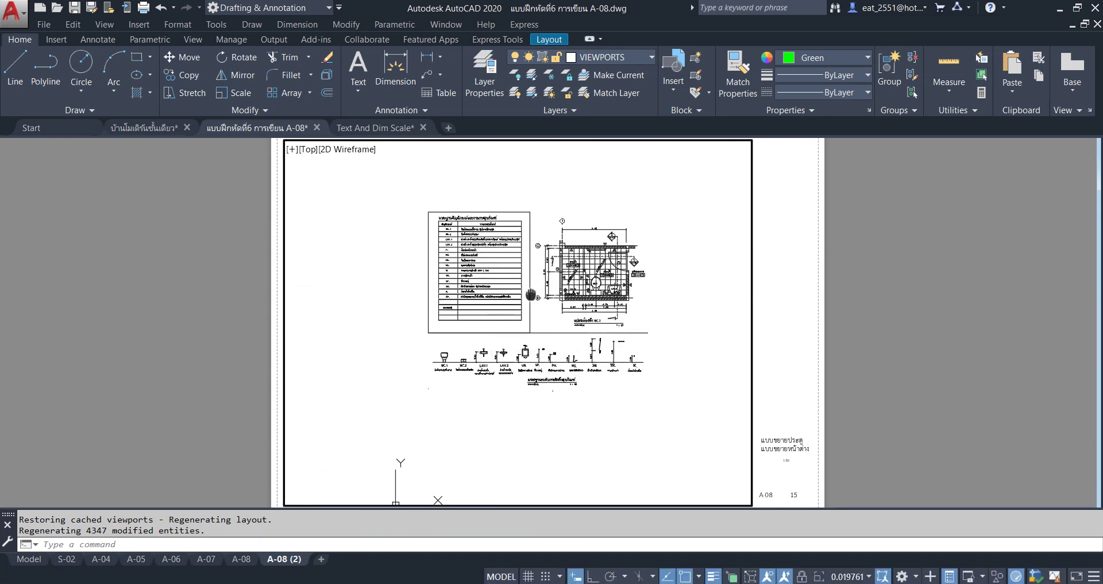
{"action": "left_click", "coordinate": [870, 577]}
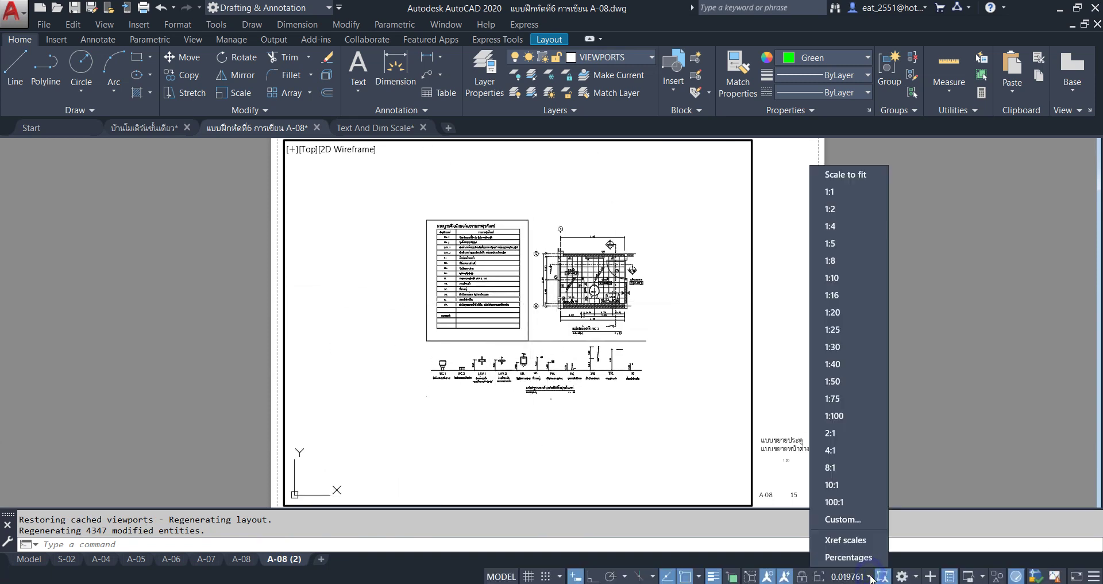
{"action": "left_click", "coordinate": [870, 381]}
{"action": "middle_click_drag", "start_coordinate": [560, 298], "coordinate": [533, 308]}
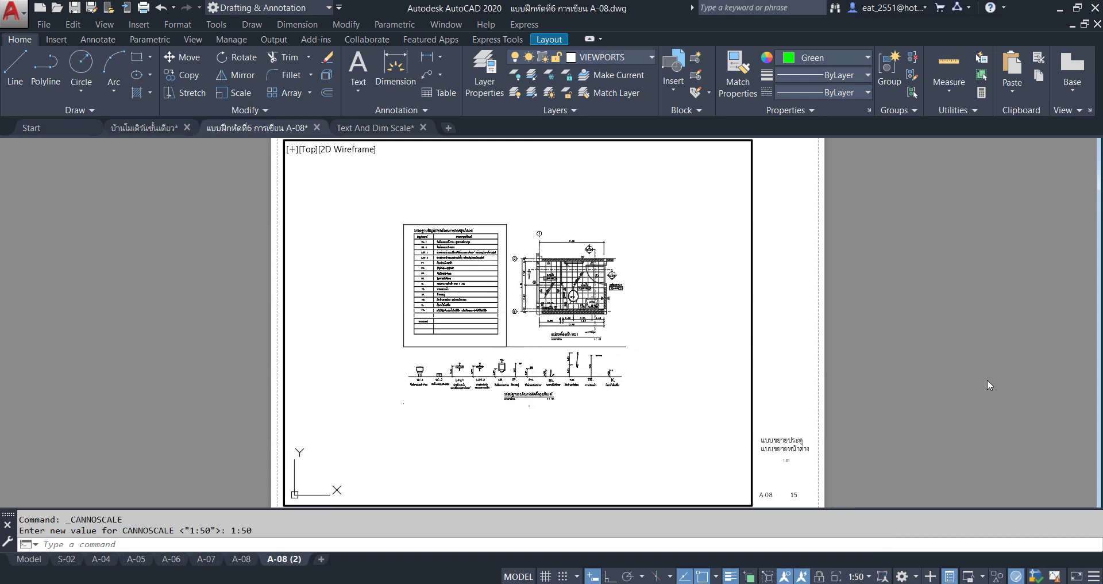
{"action": "left_click", "coordinate": [869, 577]}
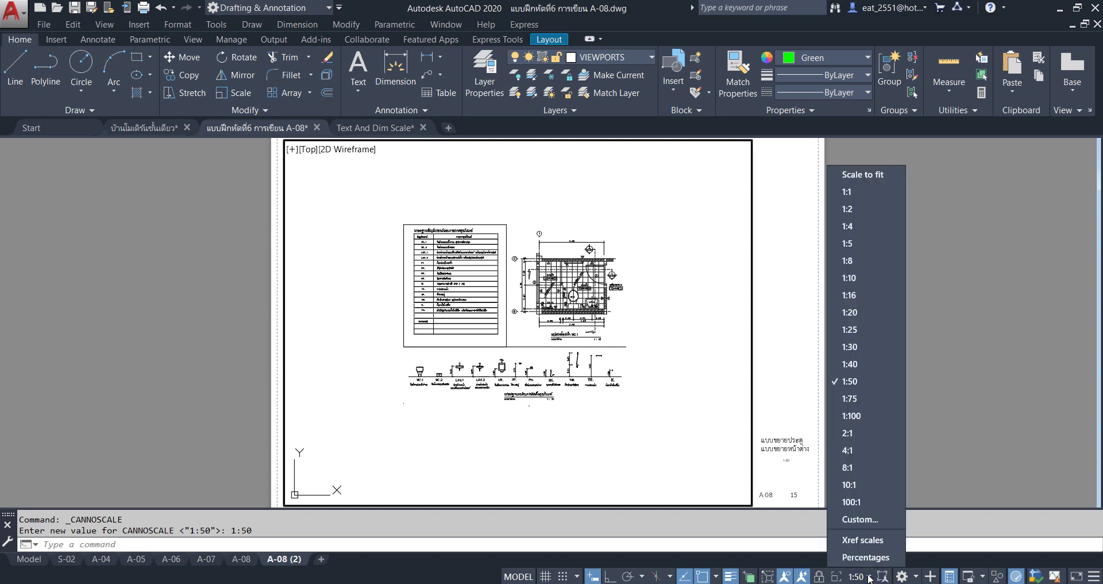
{"action": "left_click", "coordinate": [870, 330]}
{"action": "middle_click_drag", "start_coordinate": [590, 302], "coordinate": [592, 333]}
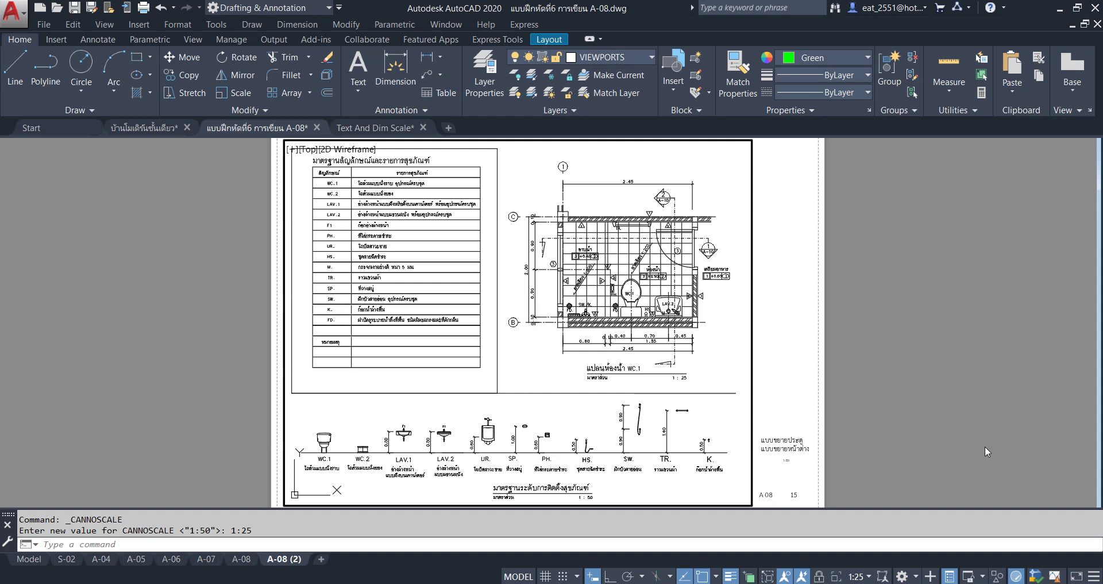
{"action": "left_click", "coordinate": [29, 558]}
Add a 0.40 vertical linear dimension beside the LAV.1 basin elevation
{"action": "scroll", "coordinate": [554, 444], "scroll_direction": "up", "scroll_amount": 3}
{"action": "scroll", "coordinate": [368, 378], "scroll_direction": "up", "scroll_amount": 3}
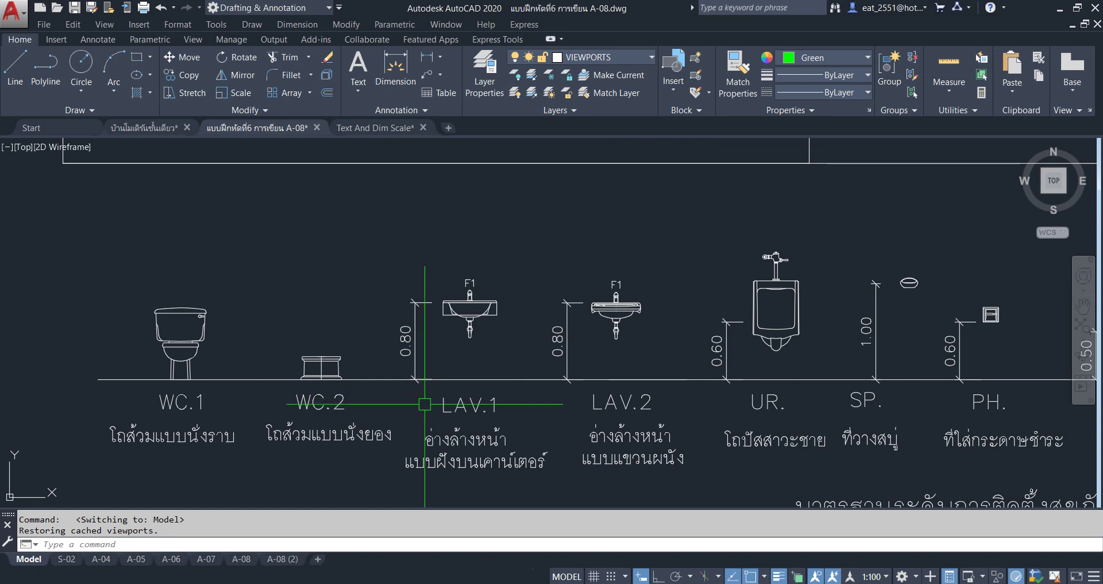
{"action": "left_click", "coordinate": [396, 64]}
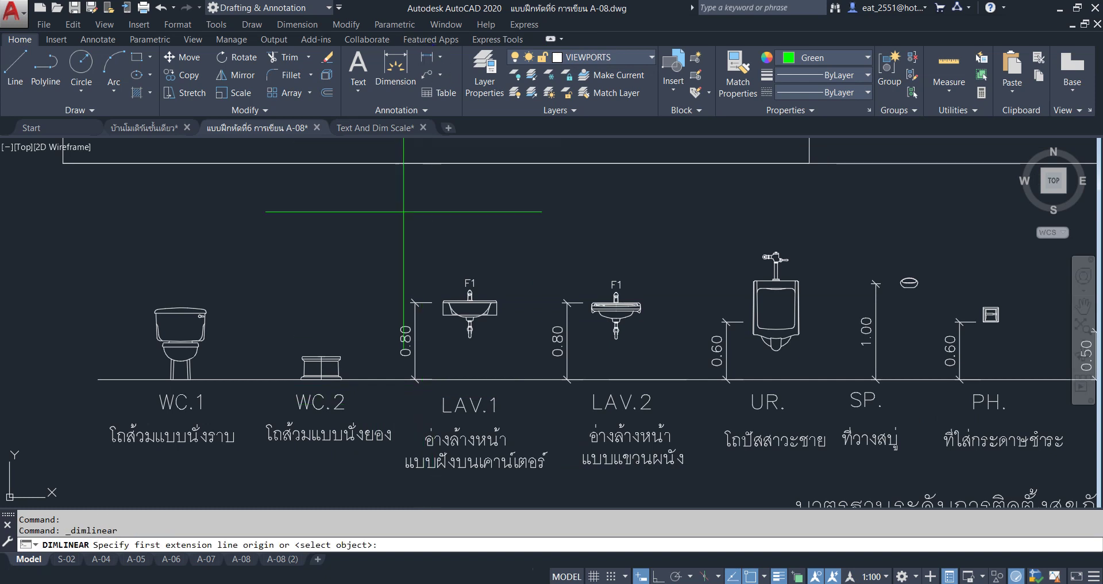
{"action": "left_click", "coordinate": [432, 303]}
{"action": "left_click", "coordinate": [432, 379]}
{"action": "scroll", "coordinate": [382, 350], "scroll_direction": "up", "scroll_amount": 2}
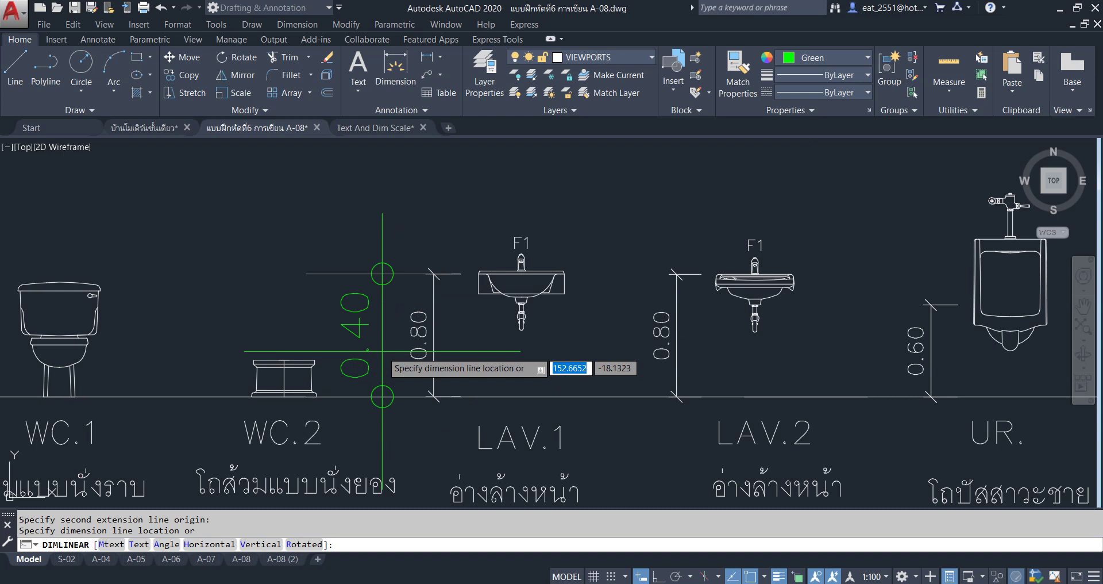
{"action": "left_click", "coordinate": [382, 351]}
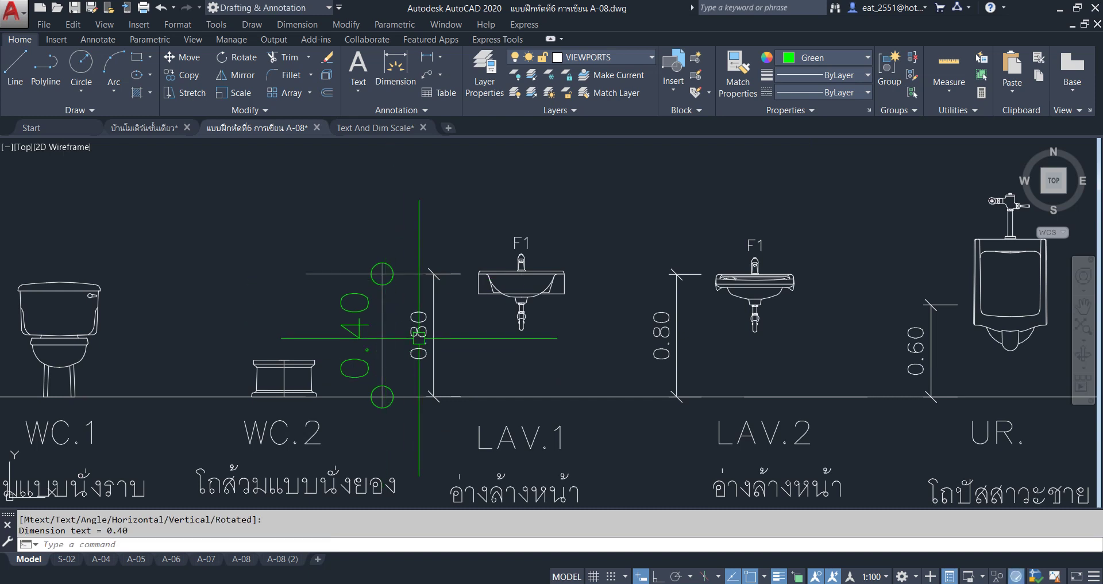
{"action": "scroll", "coordinate": [645, 406], "scroll_direction": "down", "scroll_amount": 4}
{"action": "scroll", "coordinate": [653, 405], "scroll_direction": "up", "scroll_amount": 1}
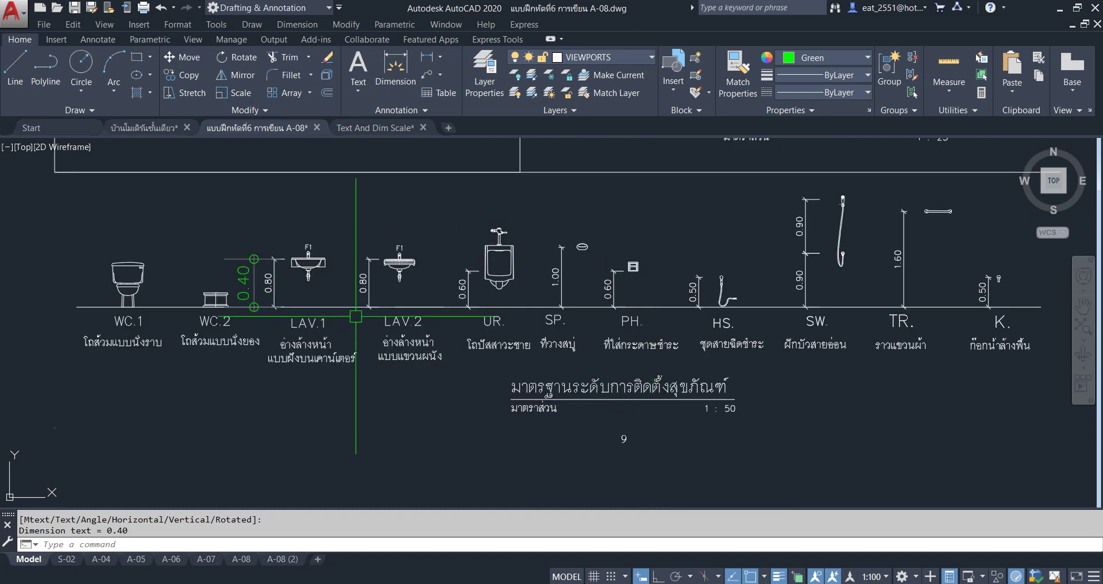
{"action": "middle_click_drag", "start_coordinate": [361, 321], "coordinate": [372, 342]}
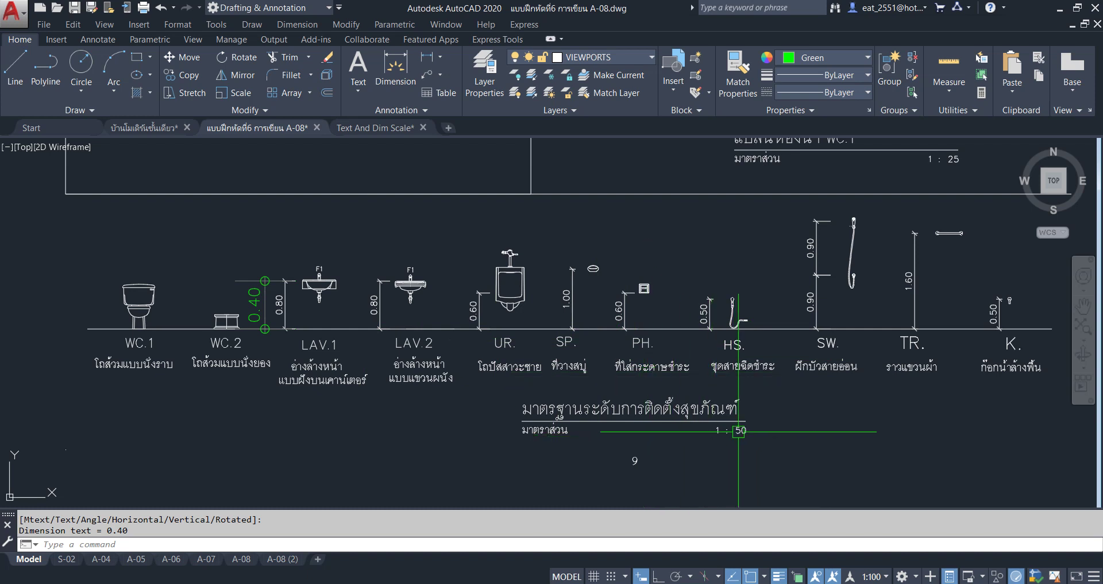
Start a linear dimension from grid line C to grid line B, then cancel it
{"action": "scroll", "coordinate": [603, 247], "scroll_direction": "down", "scroll_amount": 2}
{"action": "scroll", "coordinate": [517, 244], "scroll_direction": "down", "scroll_amount": 1}
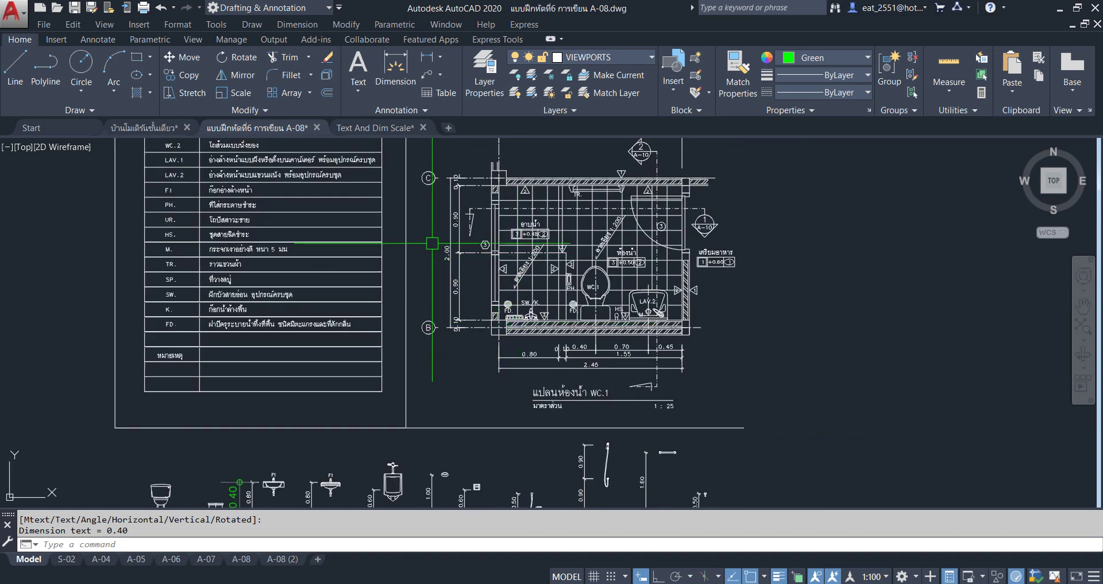
{"action": "scroll", "coordinate": [449, 144], "scroll_direction": "up", "scroll_amount": 1}
{"action": "scroll", "coordinate": [400, 151], "scroll_direction": "up", "scroll_amount": 1}
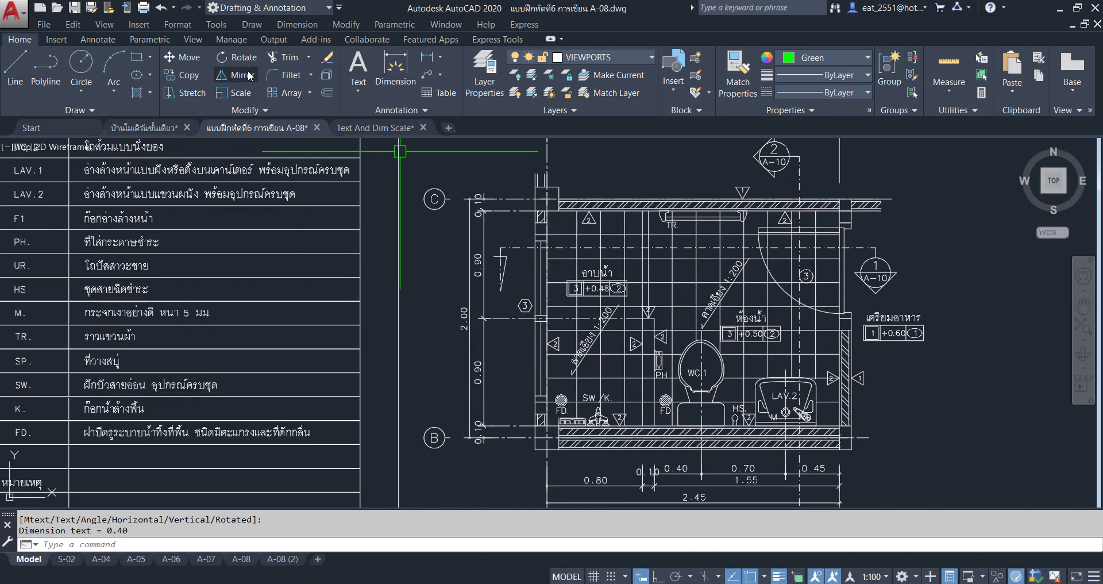
{"action": "left_click", "coordinate": [428, 59]}
{"action": "left_click", "coordinate": [500, 198]}
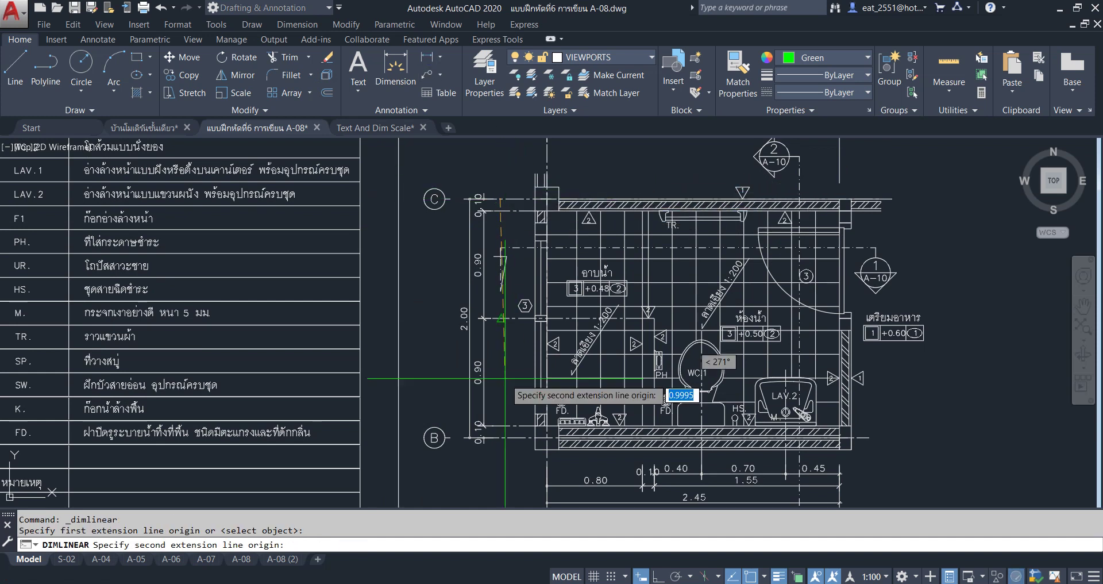
{"action": "left_click", "coordinate": [501, 437]}
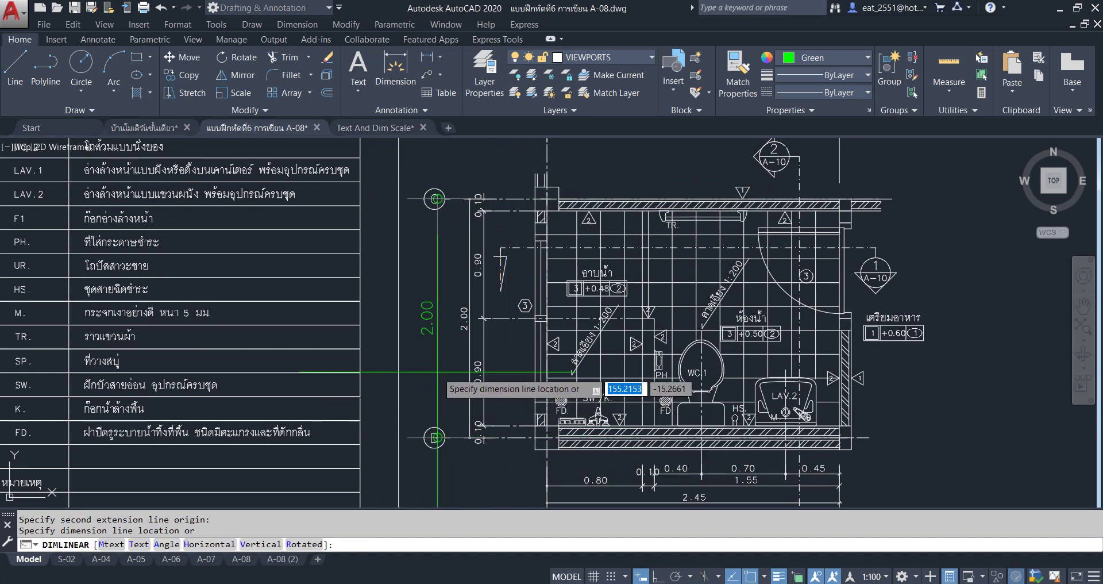
{"action": "key", "text": "Escape"}
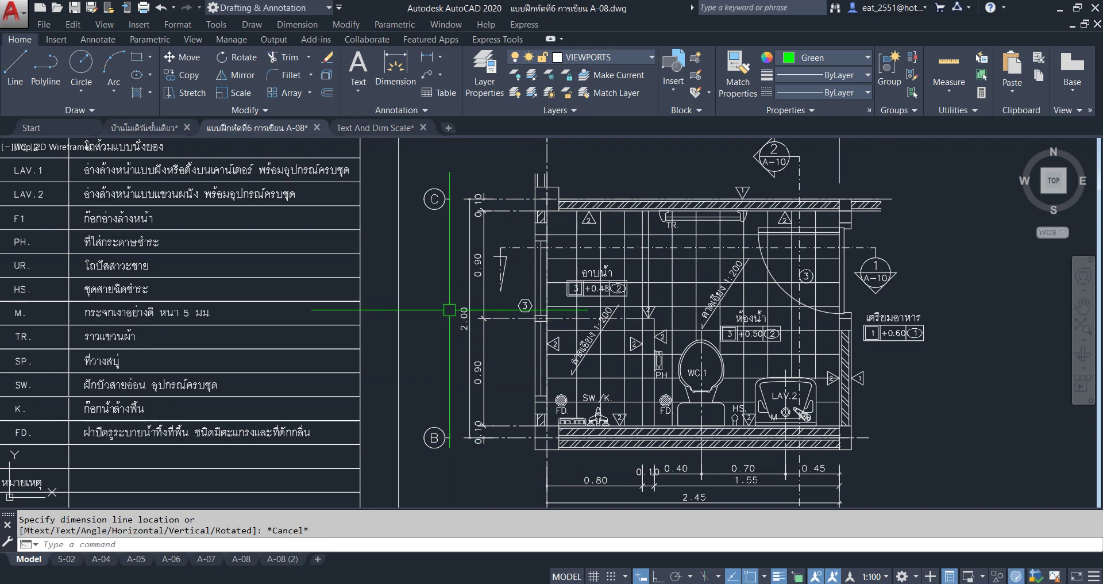
Erase the 0.40 dimension beside LAV.1 from the A-08 (2) sheet layout
{"action": "left_click", "coordinate": [282, 561]}
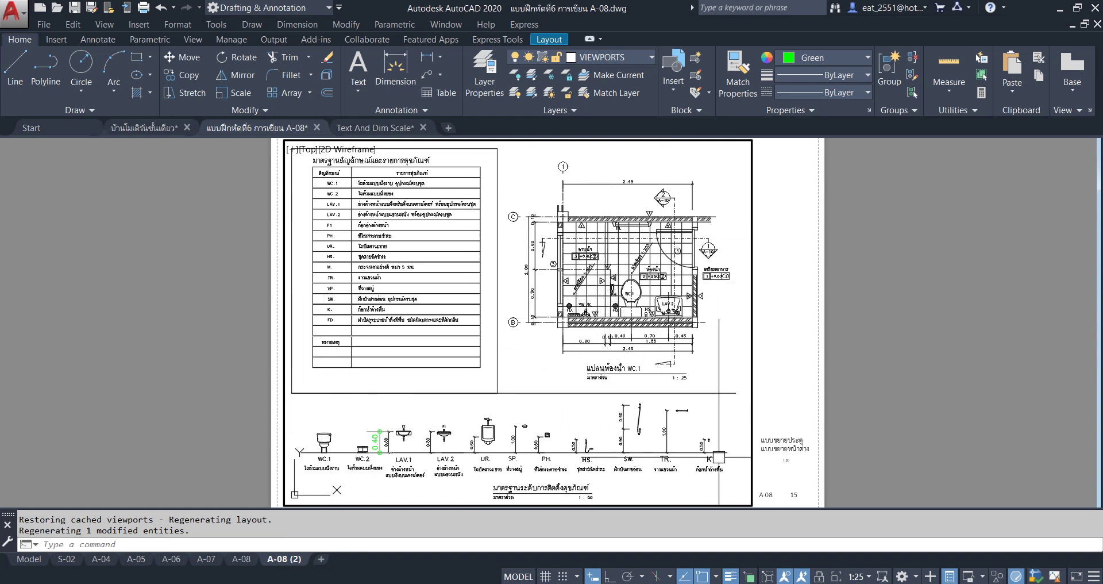
{"action": "mouse_move", "coordinate": [722, 456]}
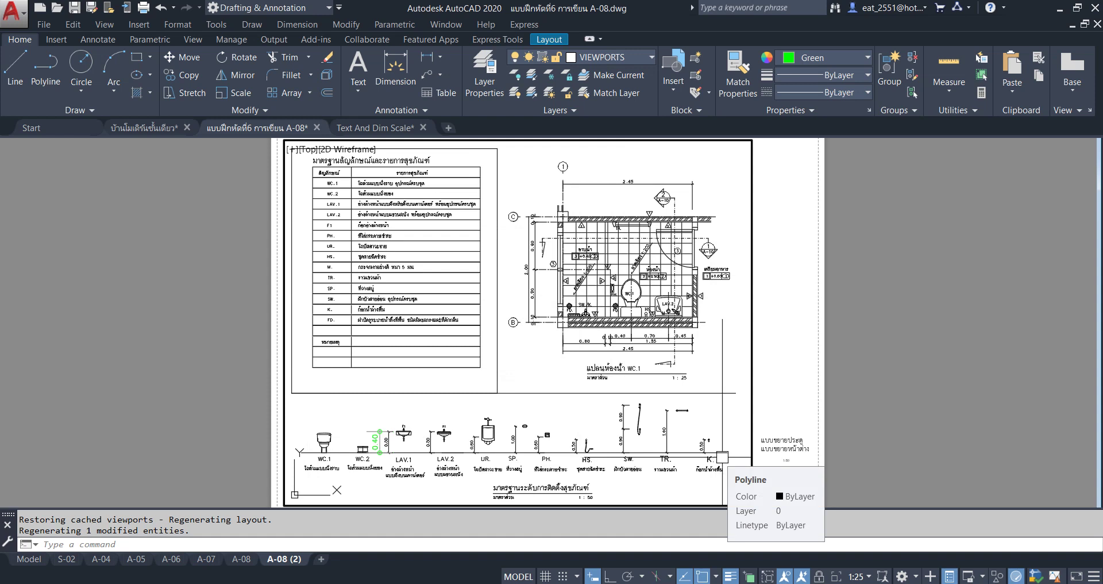
{"action": "scroll", "coordinate": [349, 456], "scroll_direction": "up", "scroll_amount": 2}
{"action": "left_click", "coordinate": [388, 432]}
{"action": "key", "text": "Delete"}
{"action": "scroll", "coordinate": [484, 430], "scroll_direction": "down", "scroll_amount": 3}
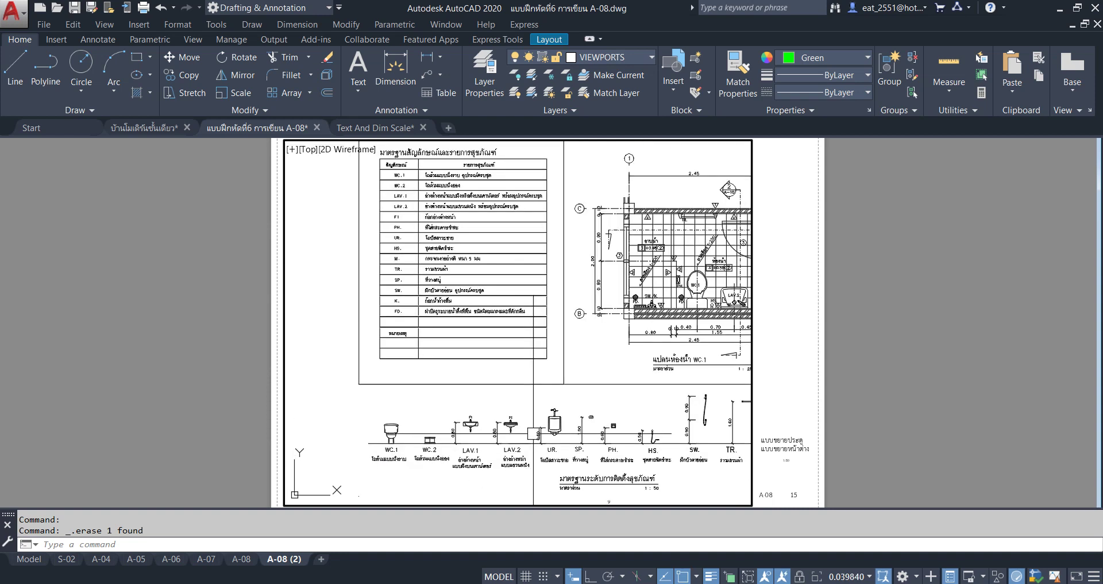
{"action": "middle_click_drag", "start_coordinate": [485, 430], "coordinate": [556, 472]}
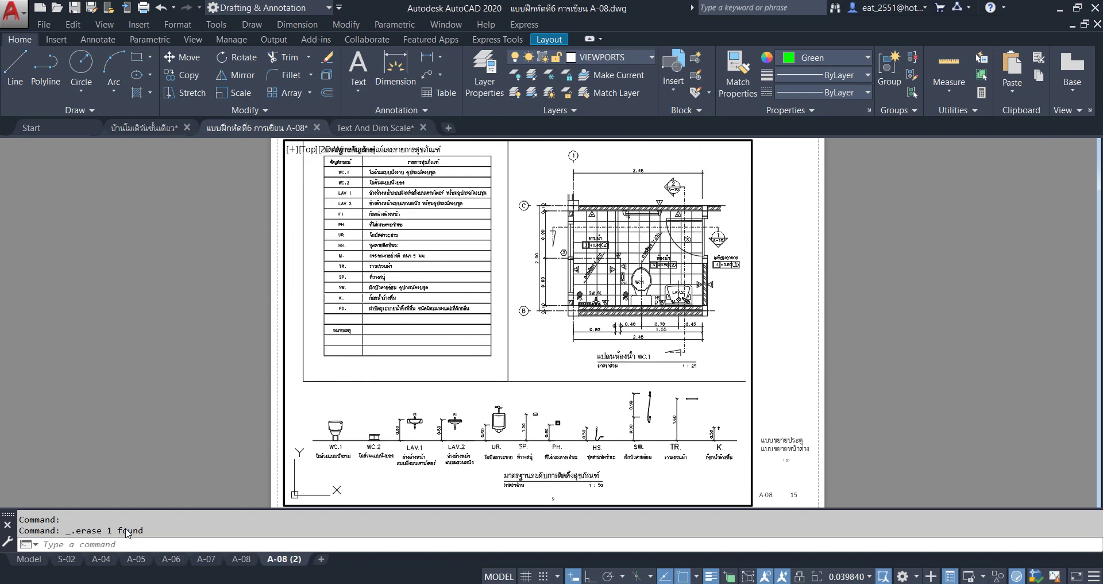
{"action": "left_click", "coordinate": [29, 558]}
Pan to the fixture elevation row, trial-select it, then clear the selection
{"action": "scroll", "coordinate": [413, 318], "scroll_direction": "up", "scroll_amount": 5}
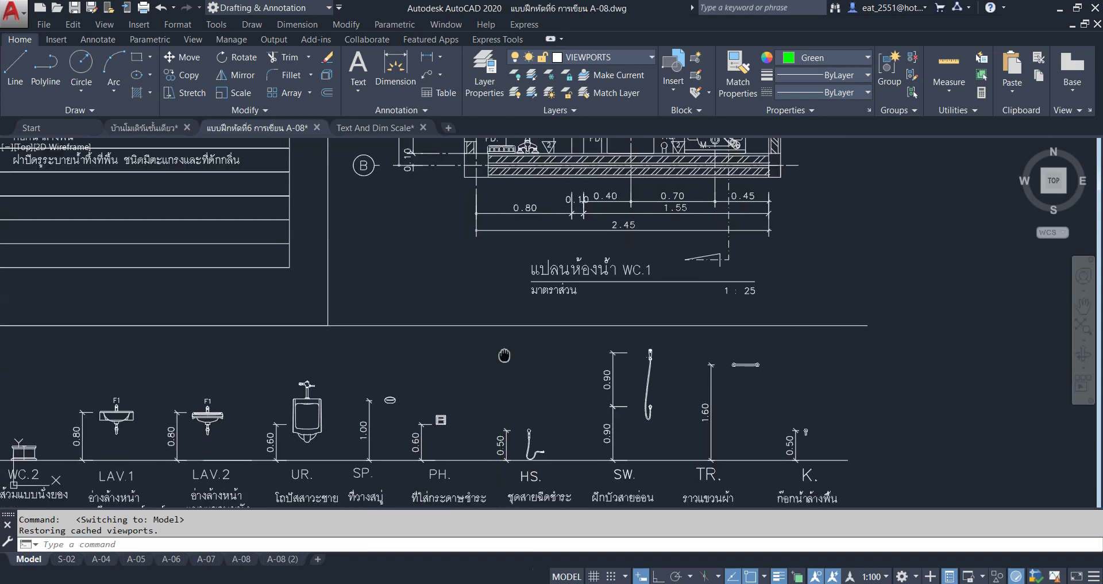
{"action": "middle_click_drag", "start_coordinate": [414, 318], "coordinate": [457, 335]}
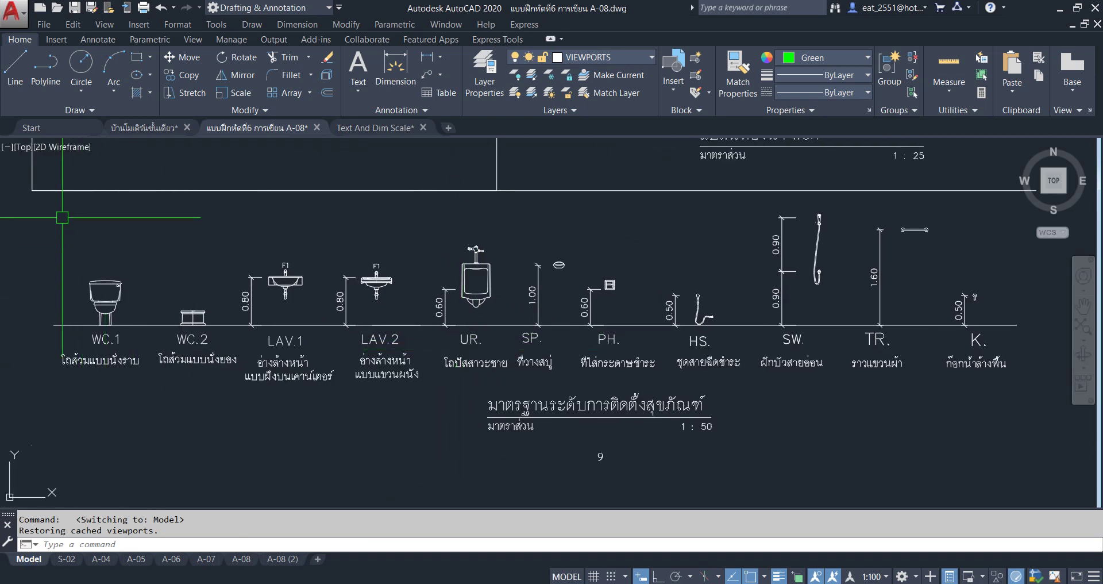
{"action": "left_click", "coordinate": [36, 200]}
{"action": "scroll", "coordinate": [657, 343], "scroll_direction": "down", "scroll_amount": 4}
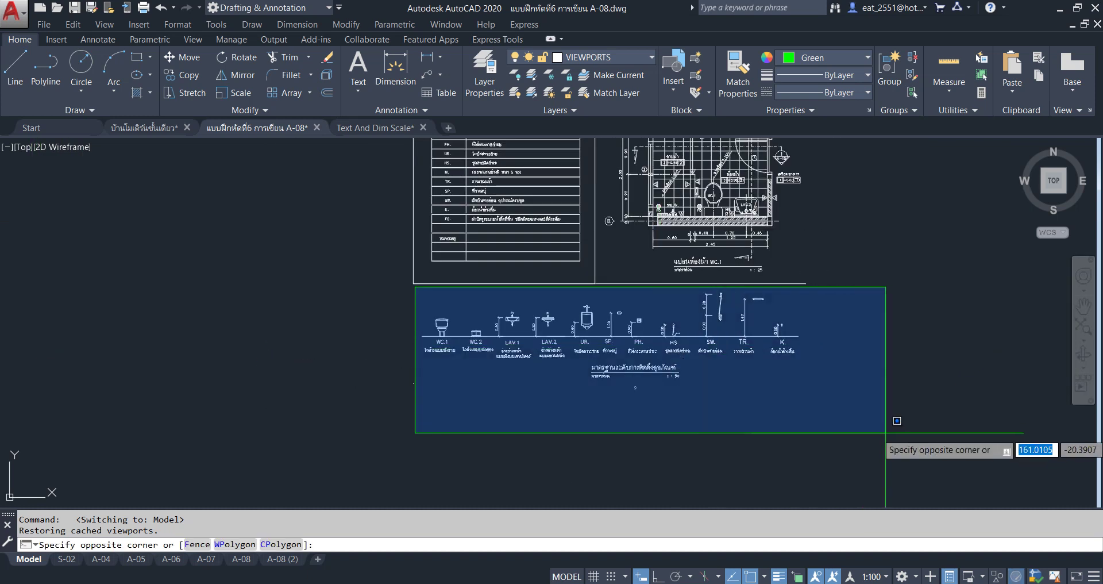
{"action": "left_click", "coordinate": [866, 381]}
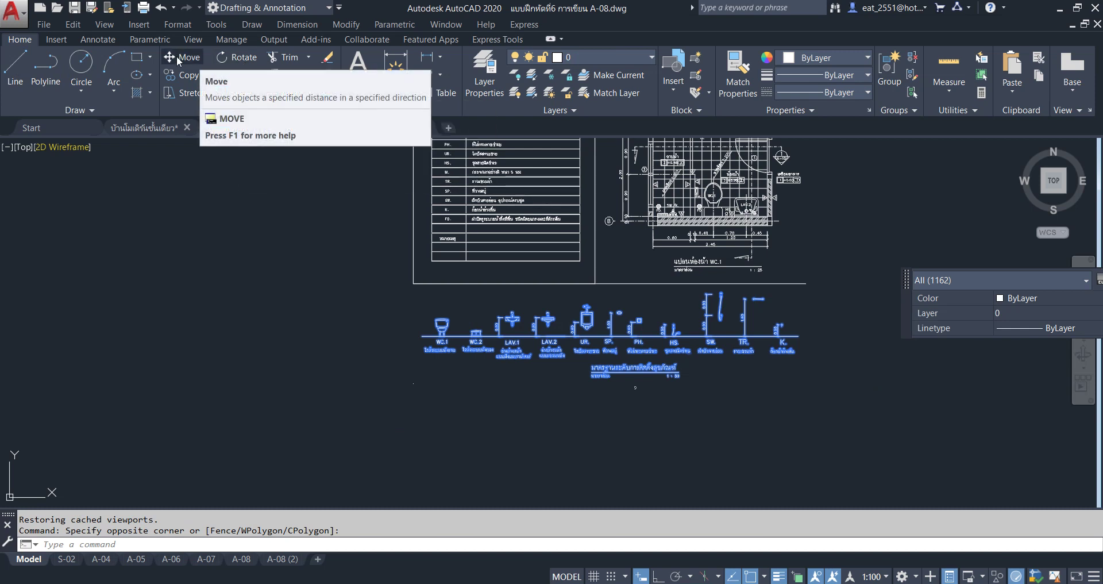
{"action": "middle_click_drag", "start_coordinate": [731, 406], "coordinate": [613, 394]}
{"action": "key", "text": "Escape"}
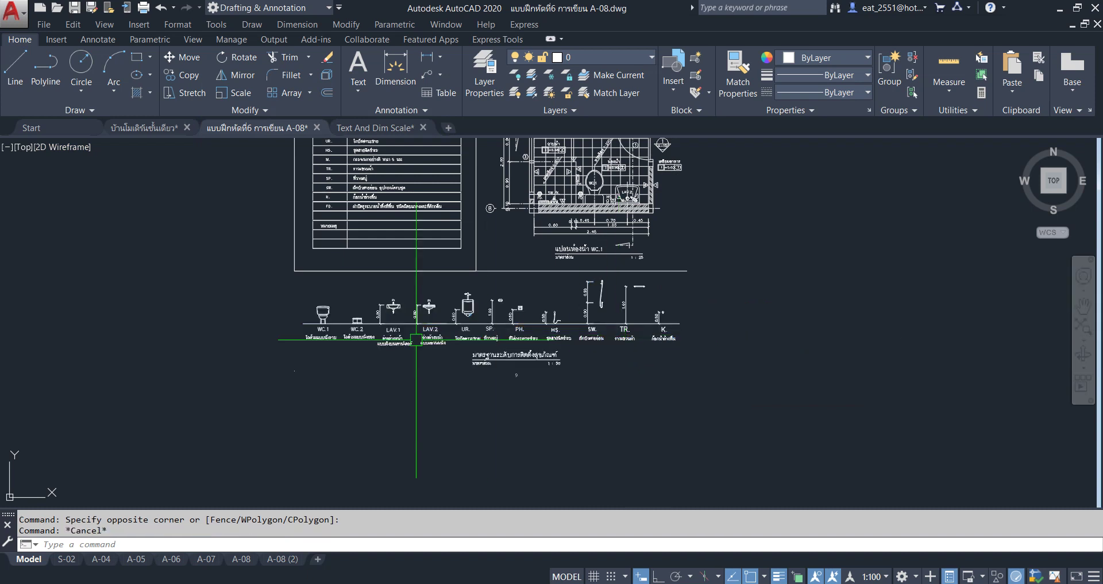
Select the whole fixture row, group it, and turn on Group Selection
{"action": "scroll", "coordinate": [369, 369], "scroll_direction": "up", "scroll_amount": 3}
{"action": "scroll", "coordinate": [220, 279], "scroll_direction": "down", "scroll_amount": 1}
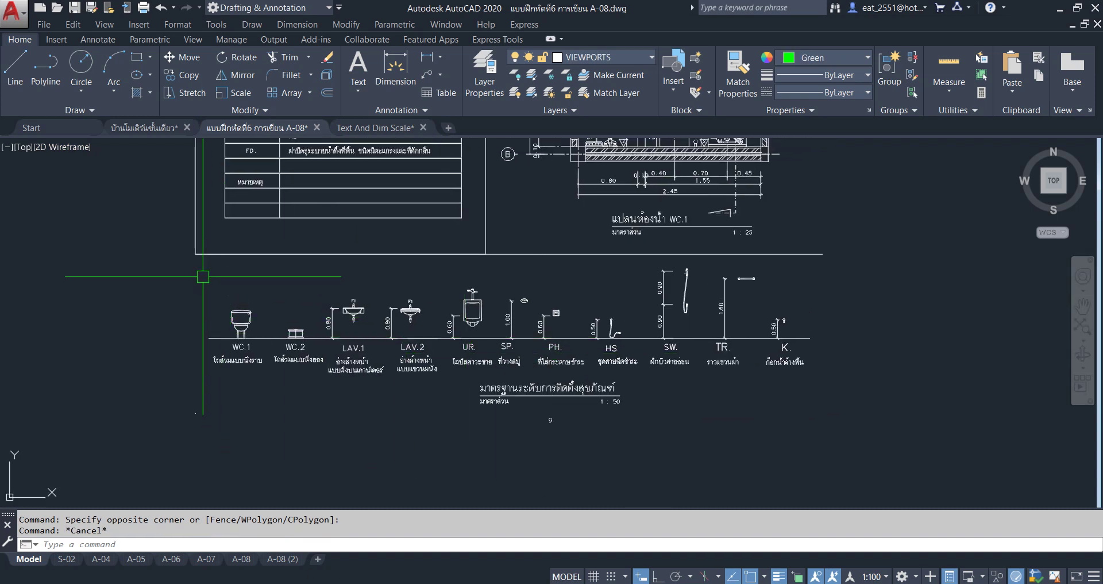
{"action": "left_click", "coordinate": [202, 272]}
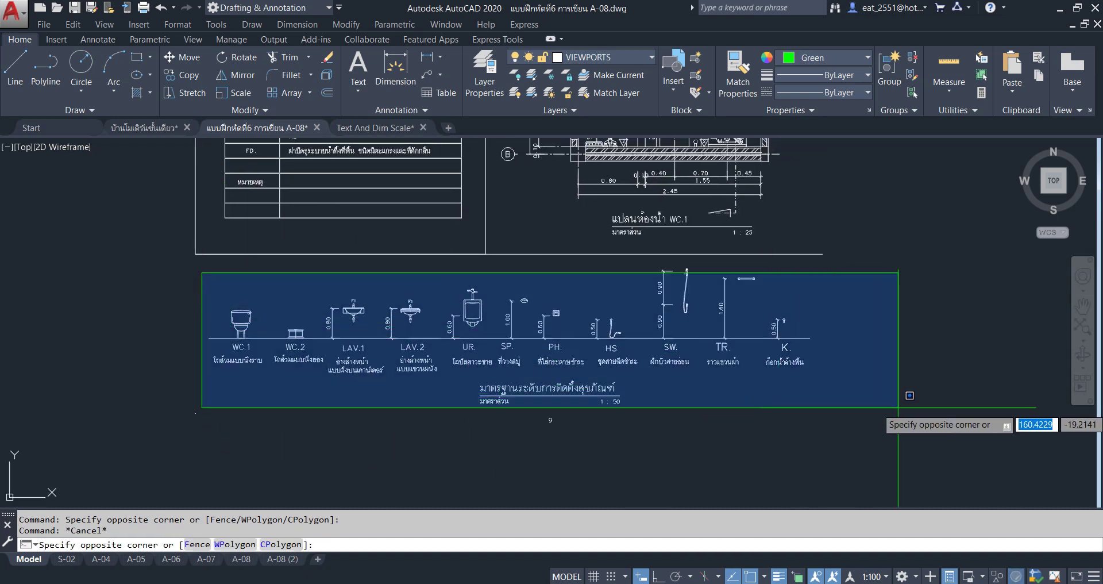
{"action": "left_click", "coordinate": [898, 408]}
{"action": "left_click", "coordinate": [827, 241]}
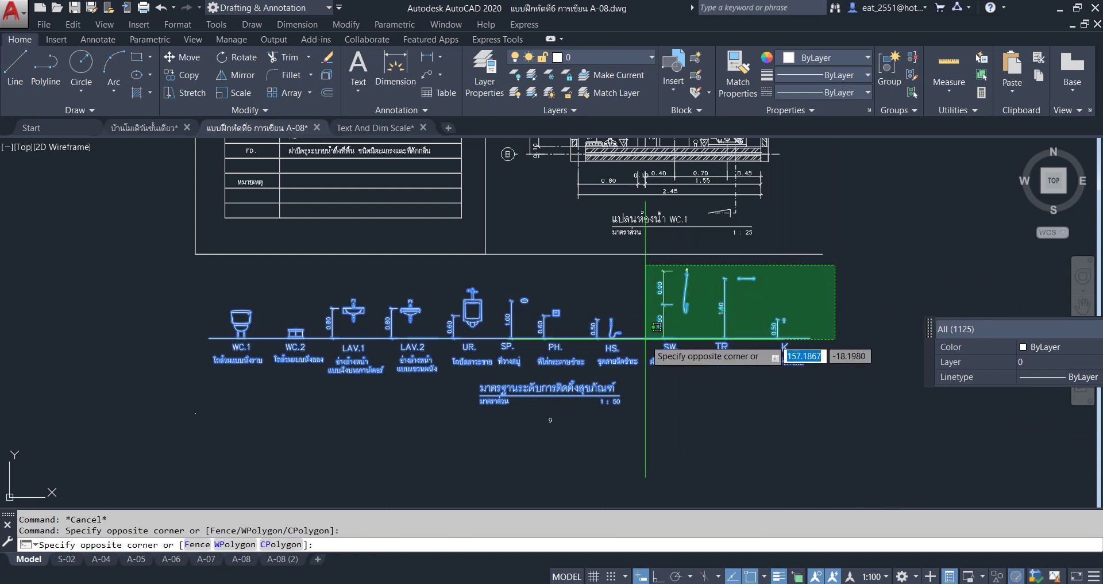
{"action": "left_click", "coordinate": [638, 366]}
{"action": "left_click", "coordinate": [889, 68]}
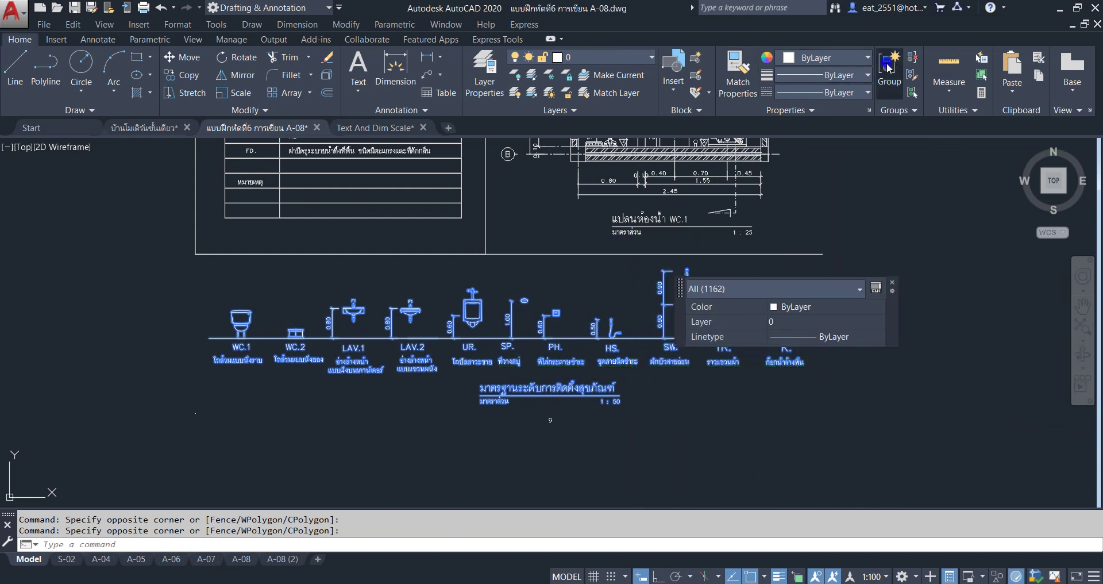
{"action": "left_click", "coordinate": [913, 92]}
Move the fixture group and its 9 label straight down with Ortho on
{"action": "left_click", "coordinate": [578, 338]}
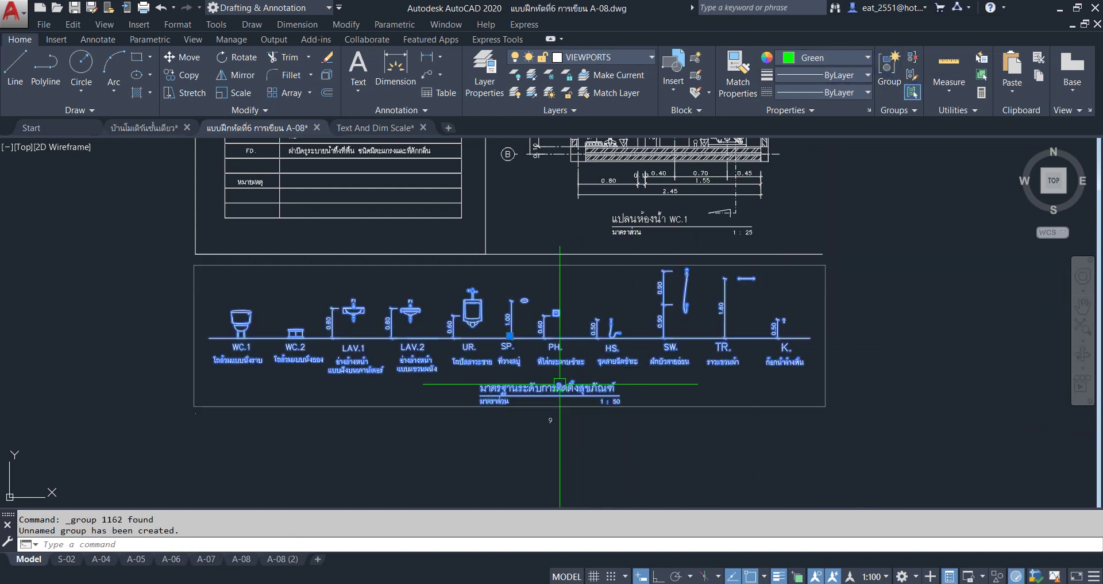
{"action": "scroll", "coordinate": [563, 420], "scroll_direction": "up", "scroll_amount": 5}
{"action": "left_click", "coordinate": [576, 452]}
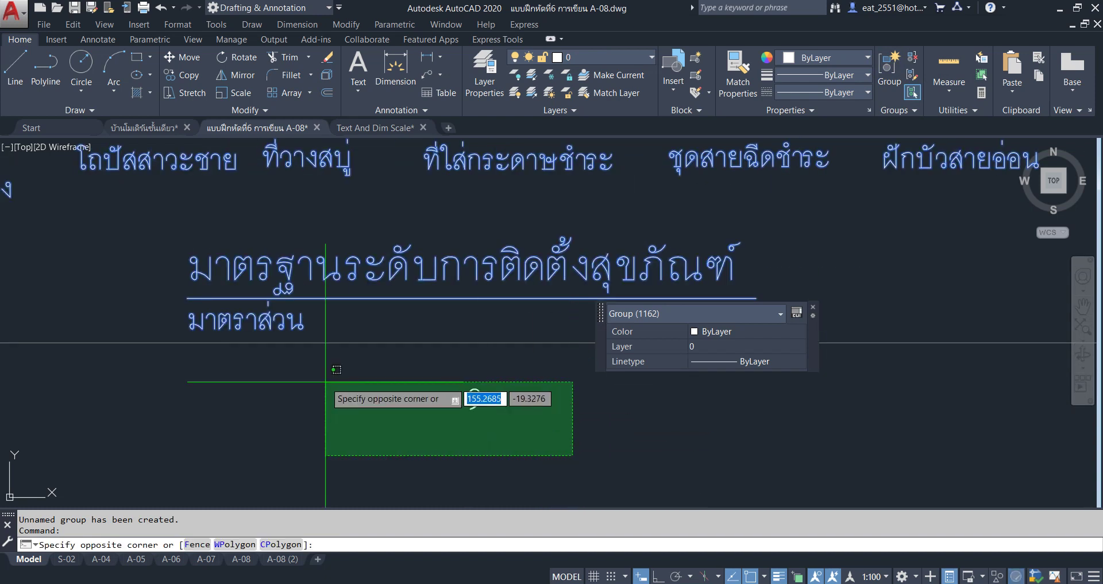
{"action": "left_click", "coordinate": [329, 259]}
{"action": "left_click", "coordinate": [180, 62]}
{"action": "scroll", "coordinate": [454, 247], "scroll_direction": "down", "scroll_amount": 5}
{"action": "scroll", "coordinate": [665, 284], "scroll_direction": "down", "scroll_amount": 3}
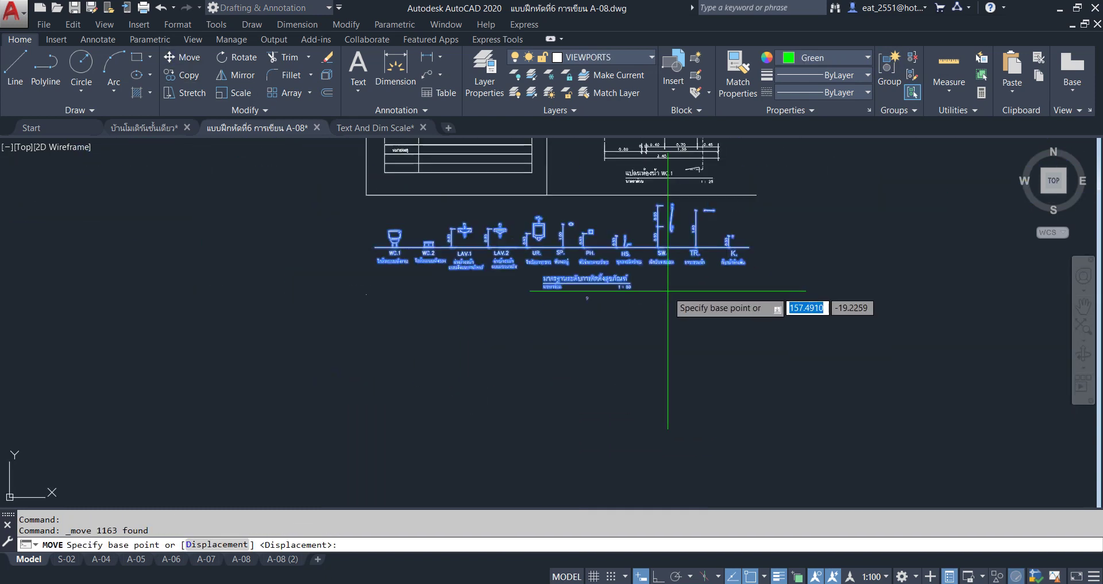
{"action": "left_click", "coordinate": [687, 322]}
{"action": "key", "text": "F8"}
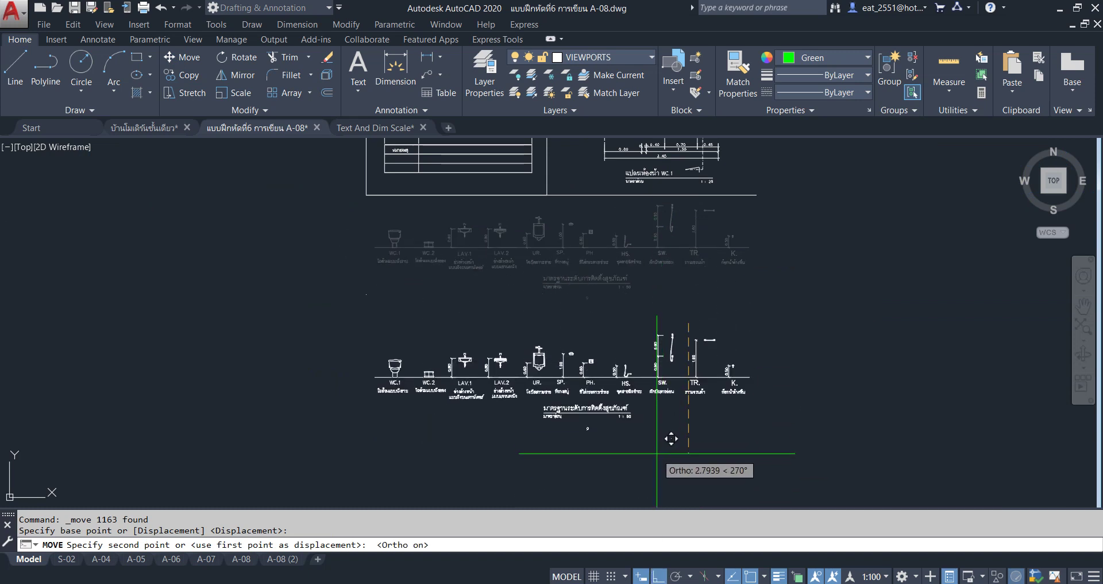
{"action": "left_click", "coordinate": [659, 431]}
Erase the leftover stray polyline and turn off the Quick Properties popup
{"action": "middle_click_drag", "start_coordinate": [588, 425], "coordinate": [559, 419]}
{"action": "left_click", "coordinate": [443, 266]}
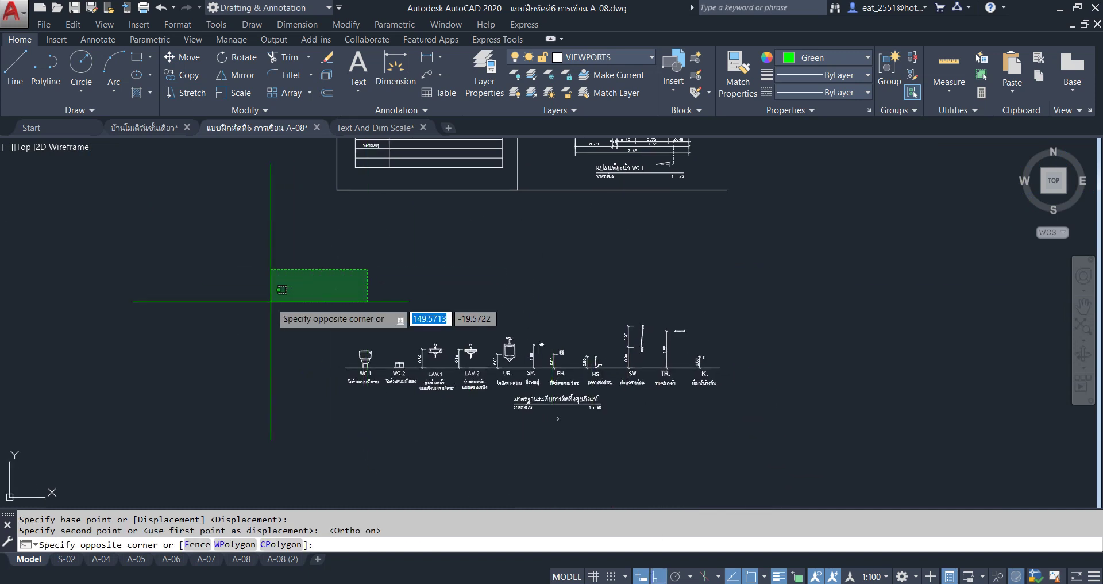
{"action": "left_click", "coordinate": [271, 302]}
{"action": "key", "text": "Delete"}
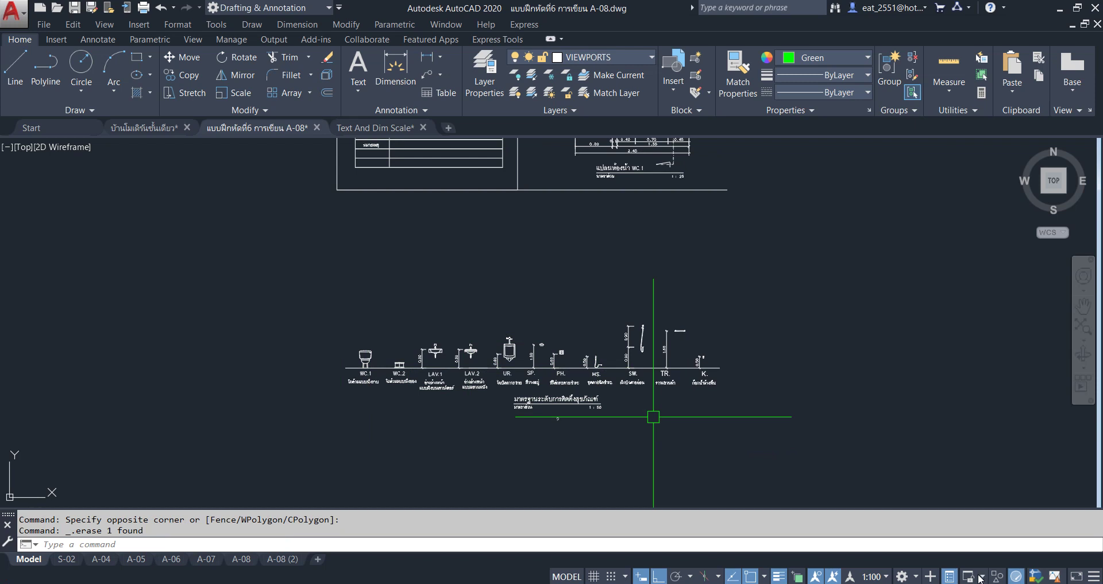
{"action": "left_click", "coordinate": [949, 577]}
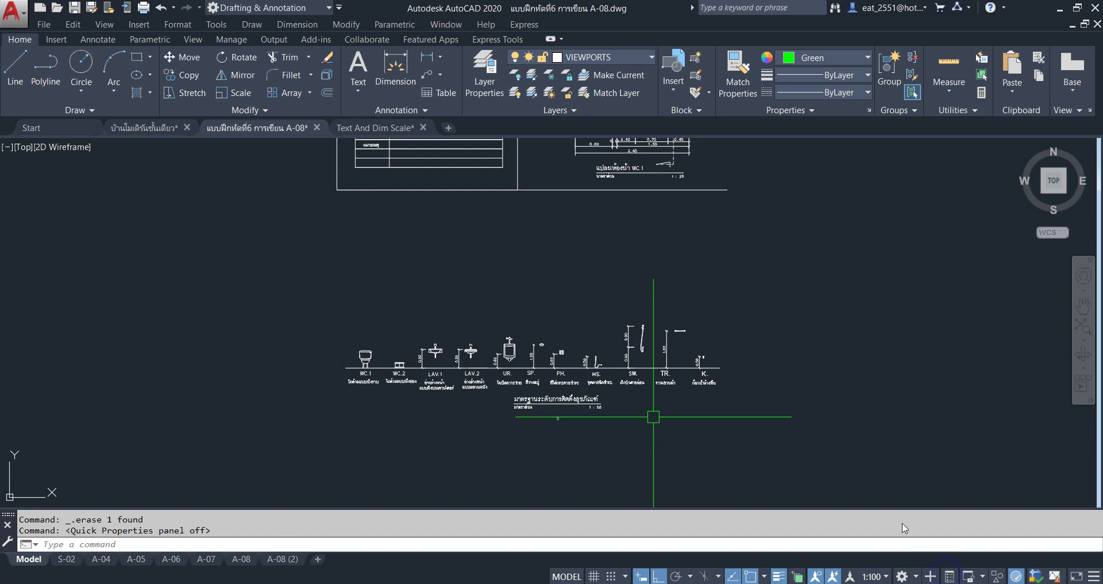
Select the fixture row and start scaling it from the sink dimension, then cancel
{"action": "left_click", "coordinate": [312, 282]}
{"action": "left_click", "coordinate": [828, 457]}
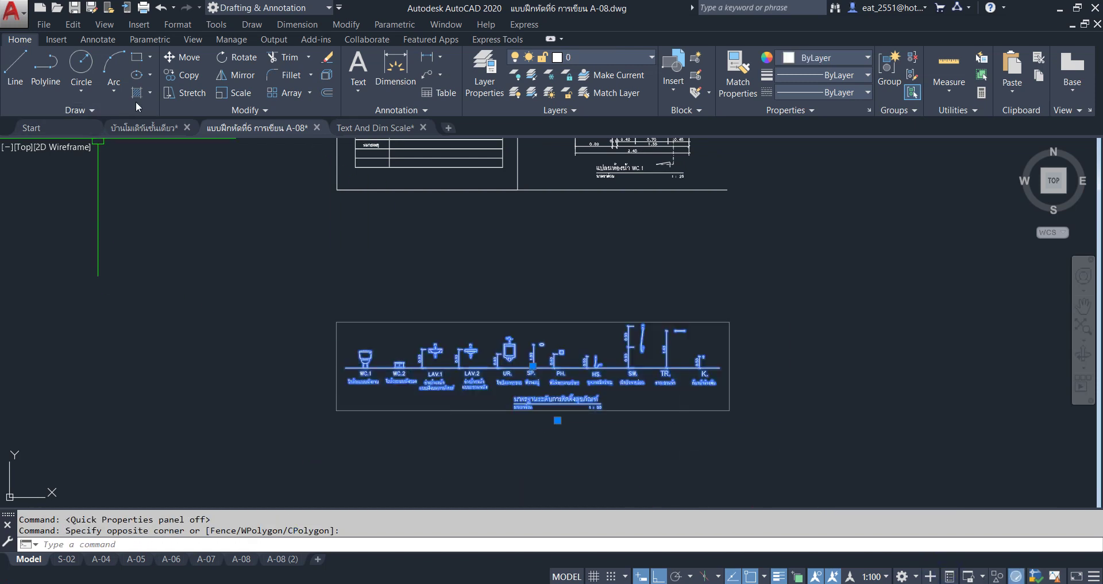
{"action": "left_click", "coordinate": [222, 93]}
{"action": "scroll", "coordinate": [505, 374], "scroll_direction": "up", "scroll_amount": 4}
{"action": "scroll", "coordinate": [567, 394], "scroll_direction": "up", "scroll_amount": 2}
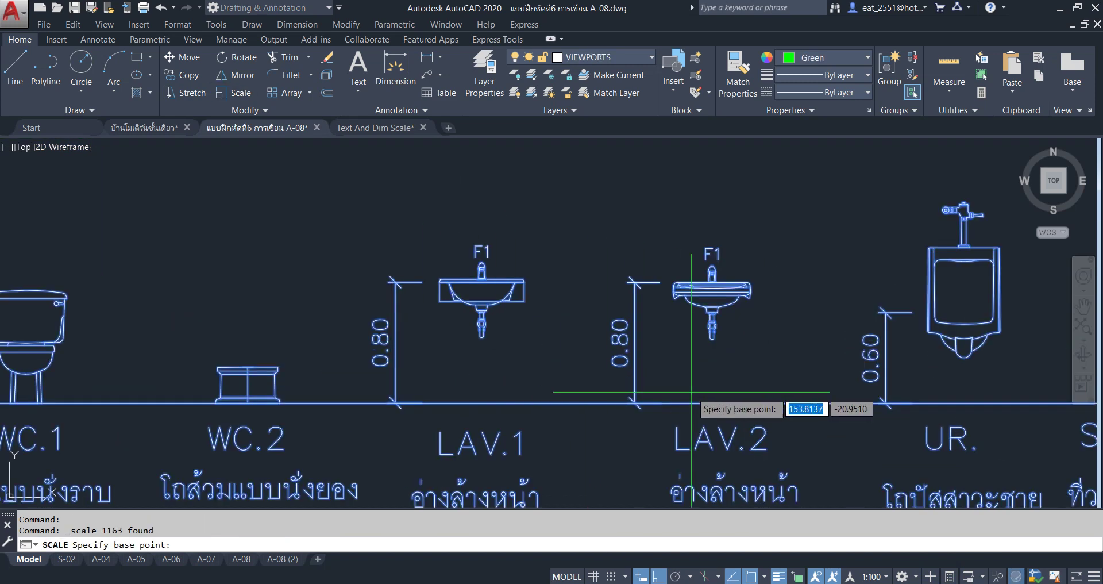
{"action": "scroll", "coordinate": [686, 393], "scroll_direction": "up", "scroll_amount": 3}
{"action": "scroll", "coordinate": [574, 379], "scroll_direction": "down", "scroll_amount": 1}
{"action": "scroll", "coordinate": [460, 356], "scroll_direction": "down", "scroll_amount": 1}
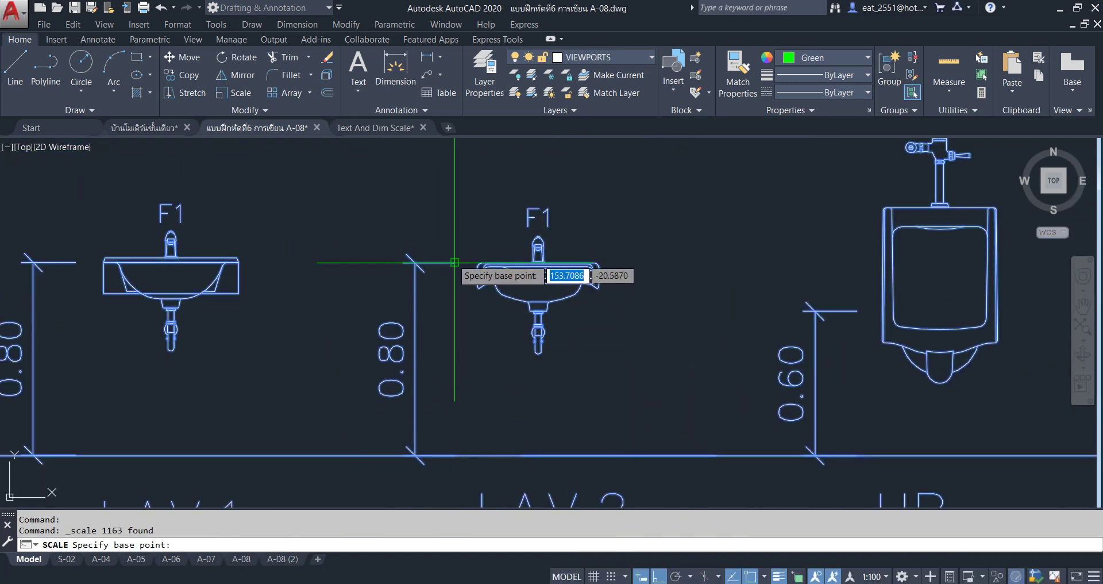
{"action": "left_click", "coordinate": [455, 262]}
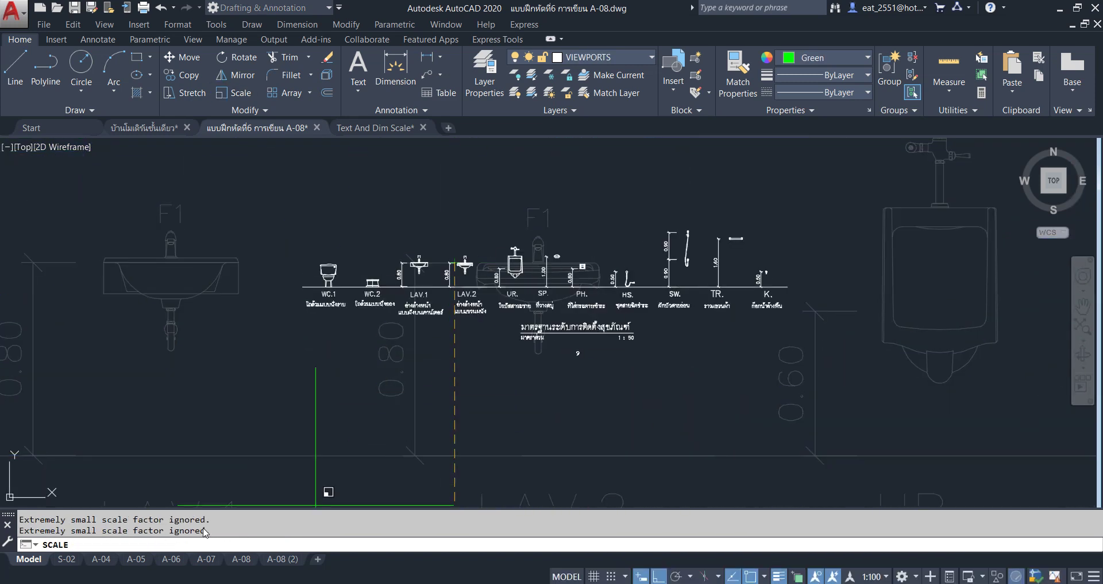
{"action": "type", "text": "พ"}
{"action": "key", "text": "Return"}
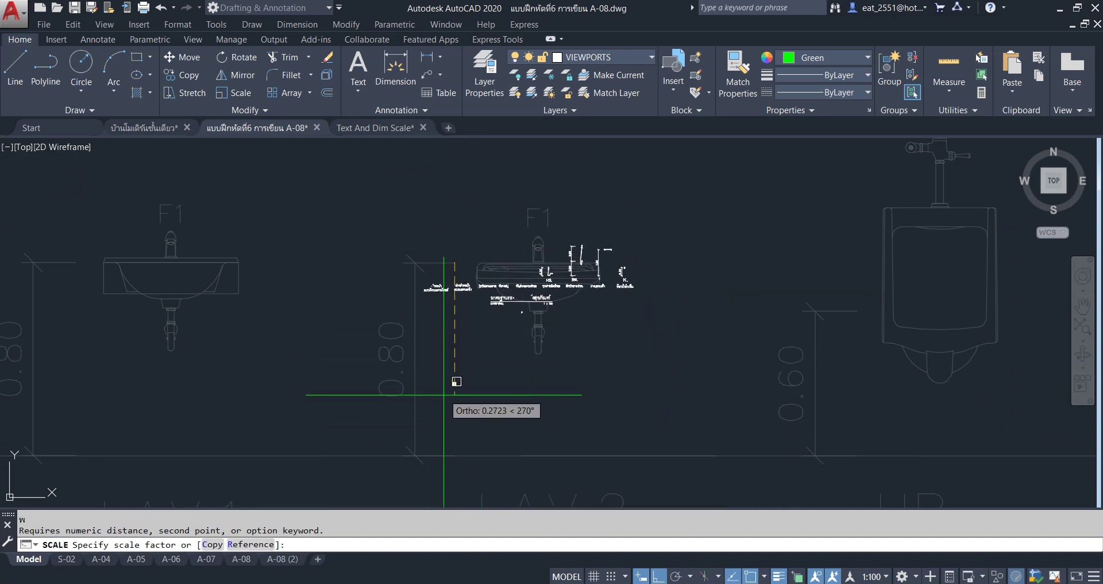
{"action": "scroll", "coordinate": [451, 247], "scroll_direction": "up", "scroll_amount": 5}
{"action": "double_click", "coordinate": [468, 196]}
{"action": "scroll", "coordinate": [481, 333], "scroll_direction": "down", "scroll_amount": 3}
{"action": "scroll", "coordinate": [468, 271], "scroll_direction": "down", "scroll_amount": 3}
{"action": "key", "text": "Escape"}
{"action": "scroll", "coordinate": [449, 277], "scroll_direction": "down", "scroll_amount": 2}
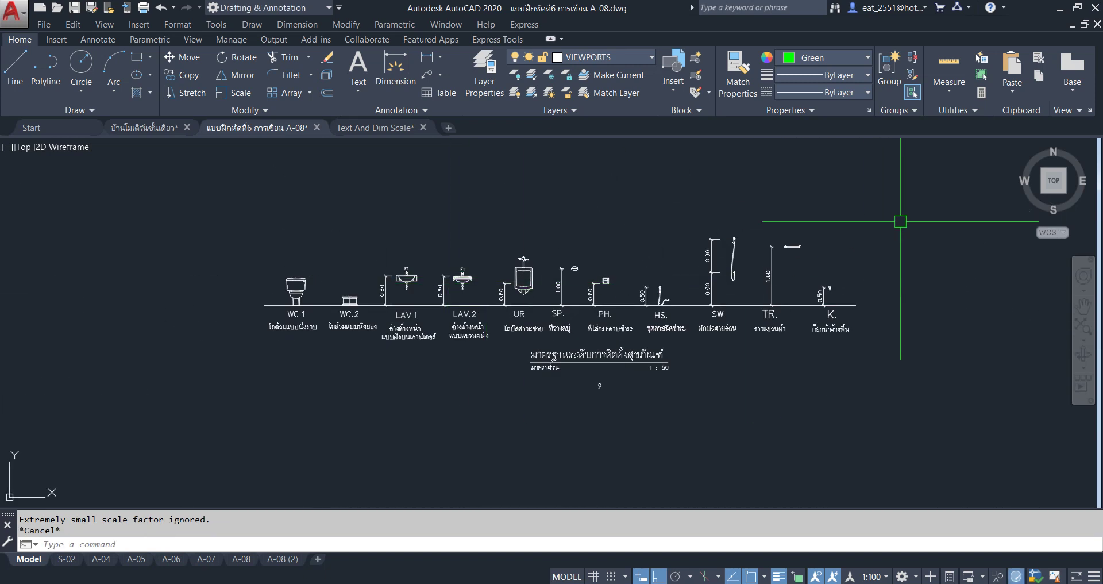
Scale the fixture row by reference so the 0.80 sink dimension measures 0.8
{"action": "left_click", "coordinate": [910, 200]}
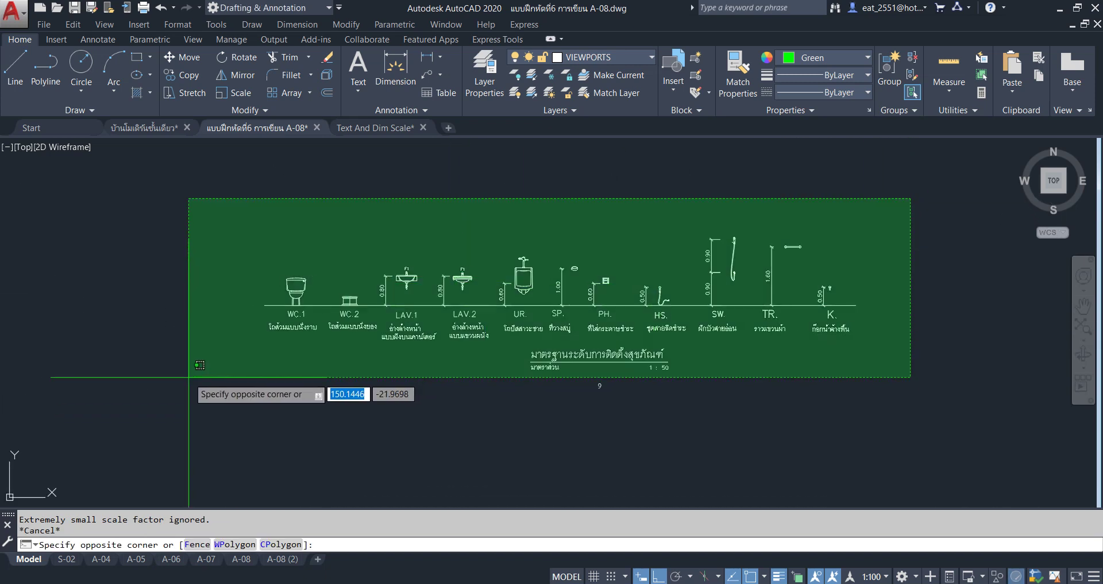
{"action": "left_click", "coordinate": [183, 418]}
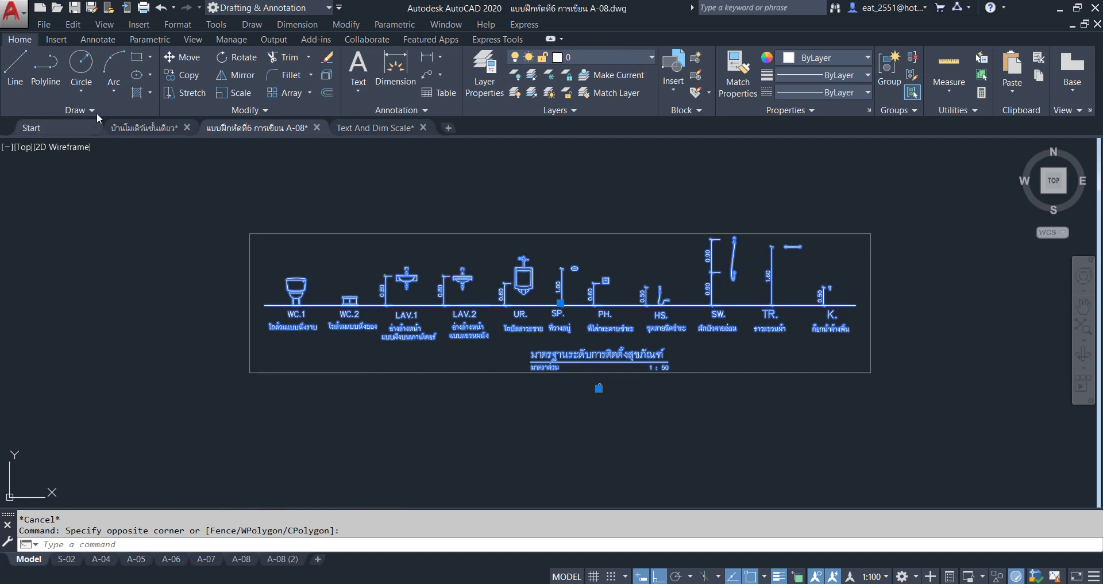
{"action": "left_click", "coordinate": [233, 93]}
{"action": "scroll", "coordinate": [464, 293], "scroll_direction": "up", "scroll_amount": 5}
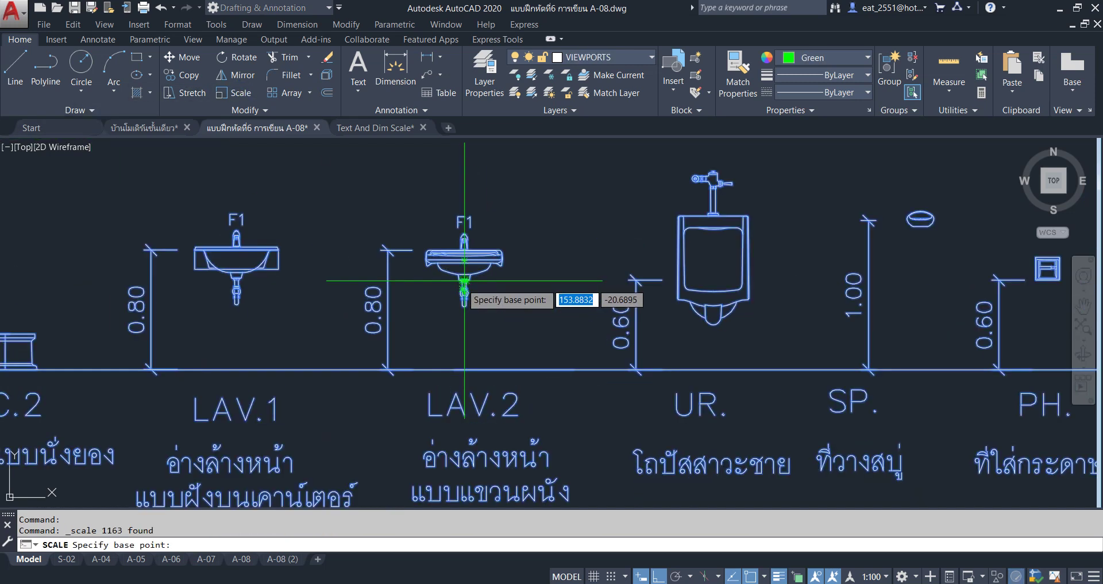
{"action": "scroll", "coordinate": [453, 333], "scroll_direction": "up", "scroll_amount": 3}
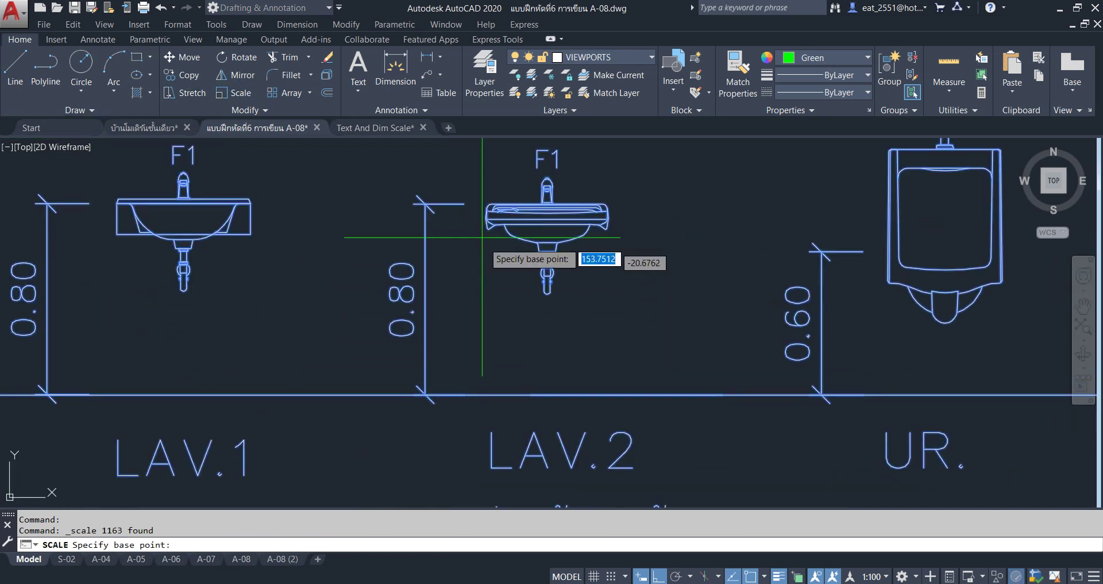
{"action": "left_click", "coordinate": [464, 395]}
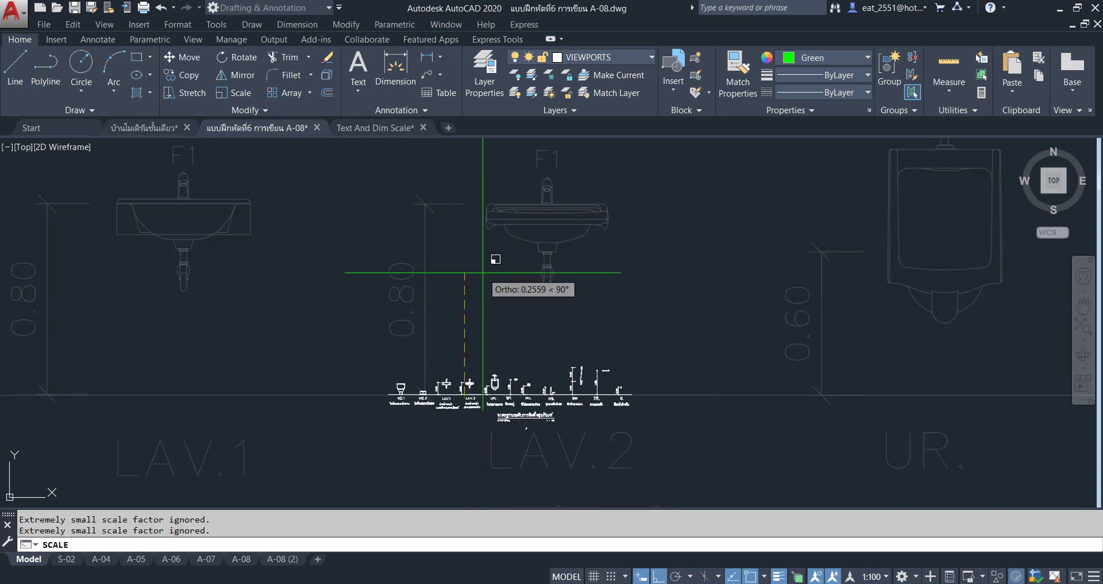
{"action": "type", "text": "w"}
{"action": "key", "text": "BackSpace"}
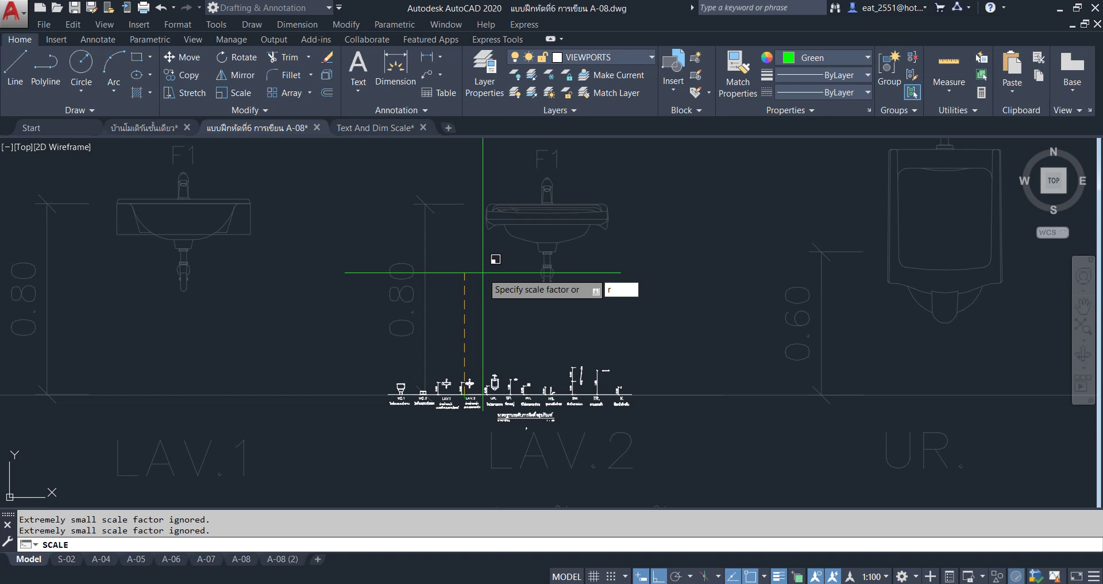
{"action": "key", "text": "Return"}
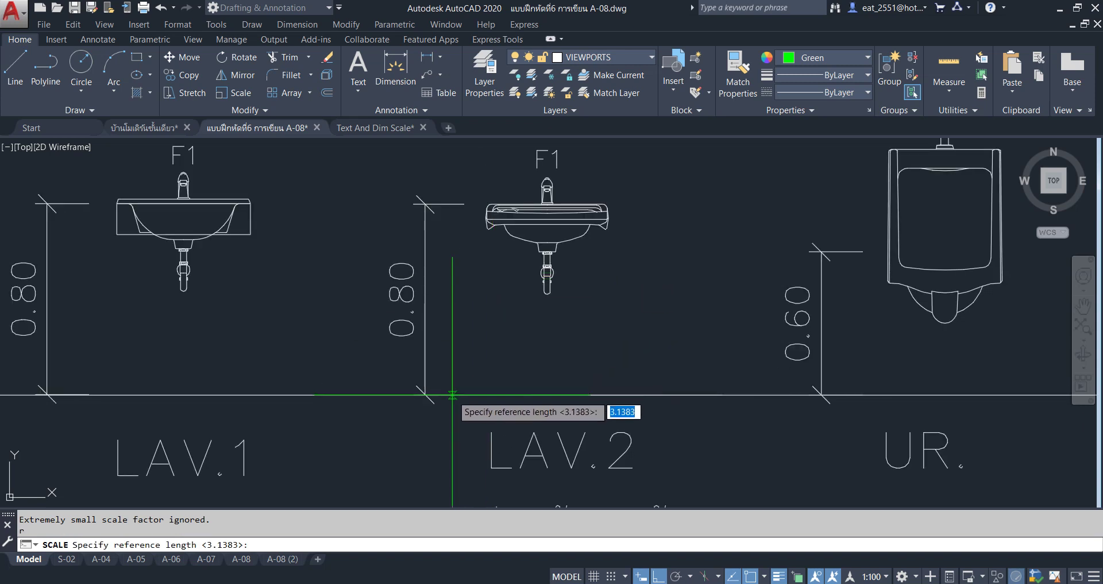
{"action": "left_click", "coordinate": [465, 395]}
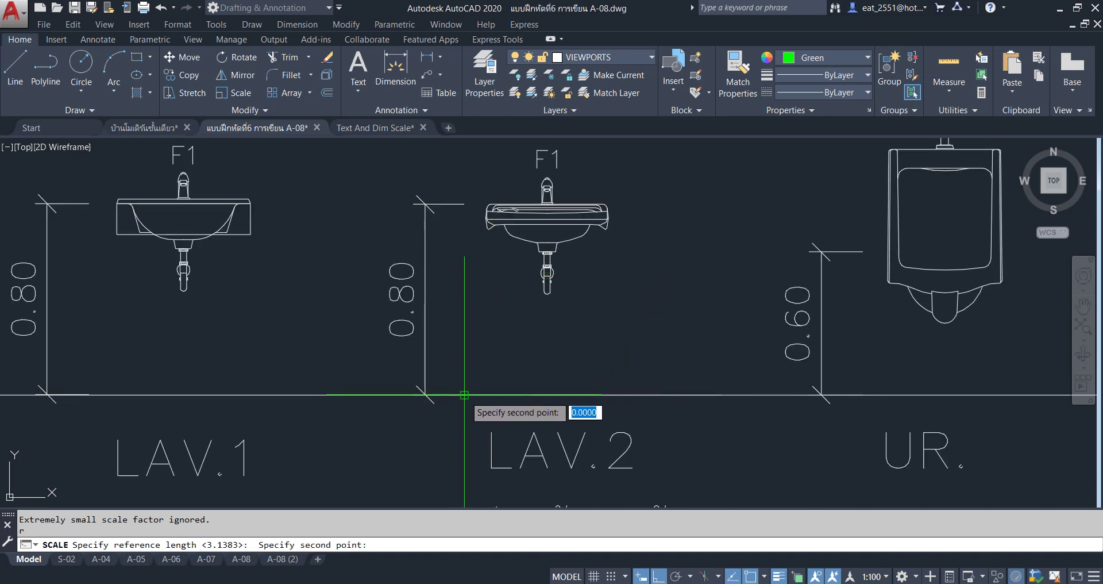
{"action": "left_click", "coordinate": [465, 203]}
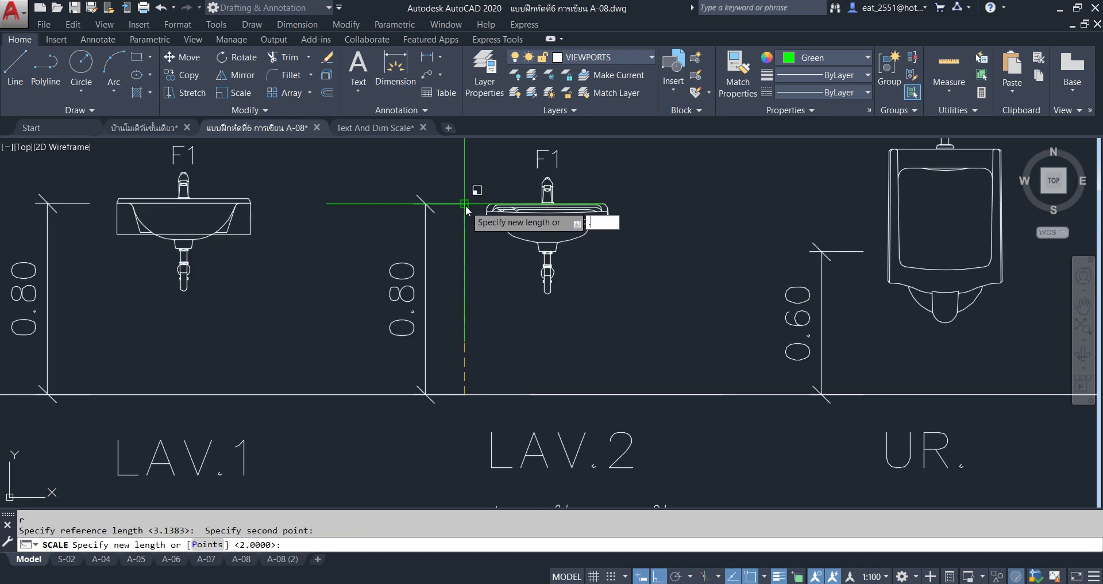
{"action": "type", "text": ".8"}
{"action": "key", "text": "Return"}
Review the rescaled fixture drawing, then switch to the A-08 (2) layout
{"action": "scroll", "coordinate": [465, 205], "scroll_direction": "down", "scroll_amount": 4}
{"action": "scroll", "coordinate": [395, 230], "scroll_direction": "down", "scroll_amount": 2}
{"action": "scroll", "coordinate": [505, 345], "scroll_direction": "up", "scroll_amount": 2}
{"action": "scroll", "coordinate": [506, 294], "scroll_direction": "up", "scroll_amount": 2}
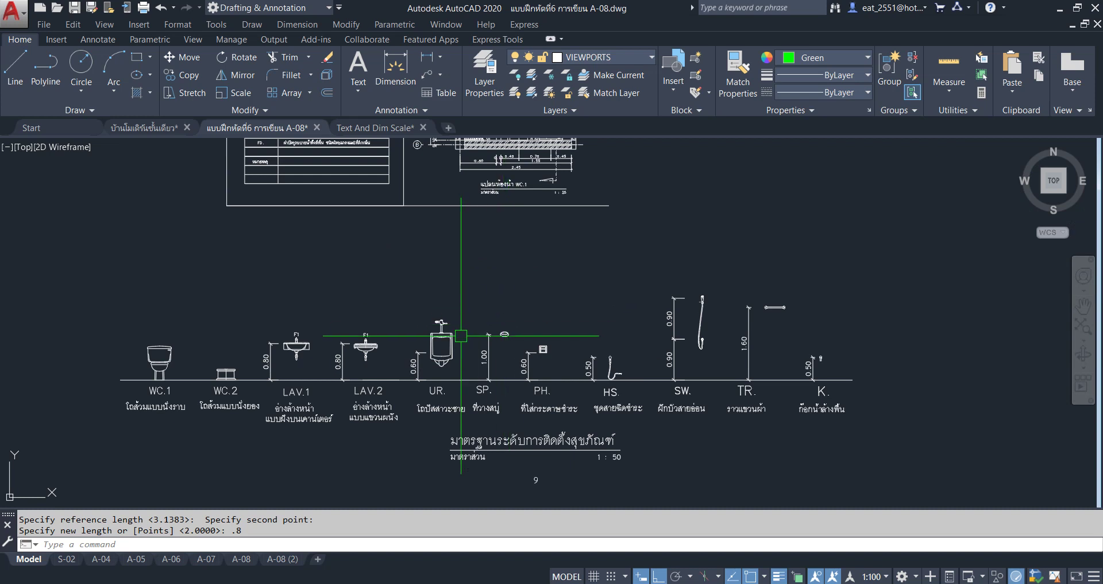
{"action": "middle_click_drag", "start_coordinate": [460, 334], "coordinate": [463, 366]}
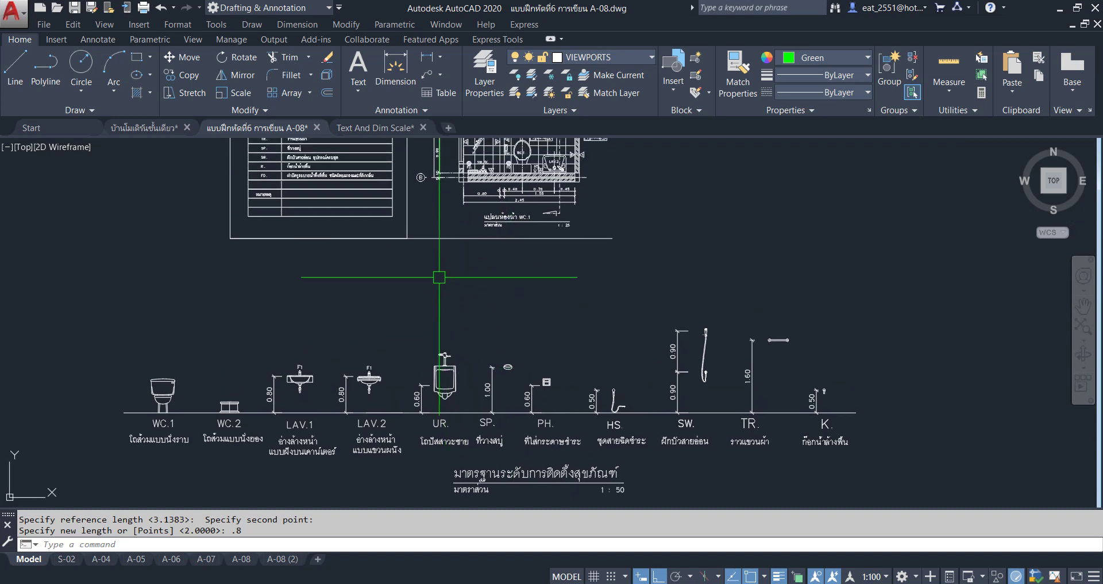
{"action": "scroll", "coordinate": [460, 322], "scroll_direction": "down", "scroll_amount": 1}
{"action": "scroll", "coordinate": [468, 381], "scroll_direction": "down", "scroll_amount": 1}
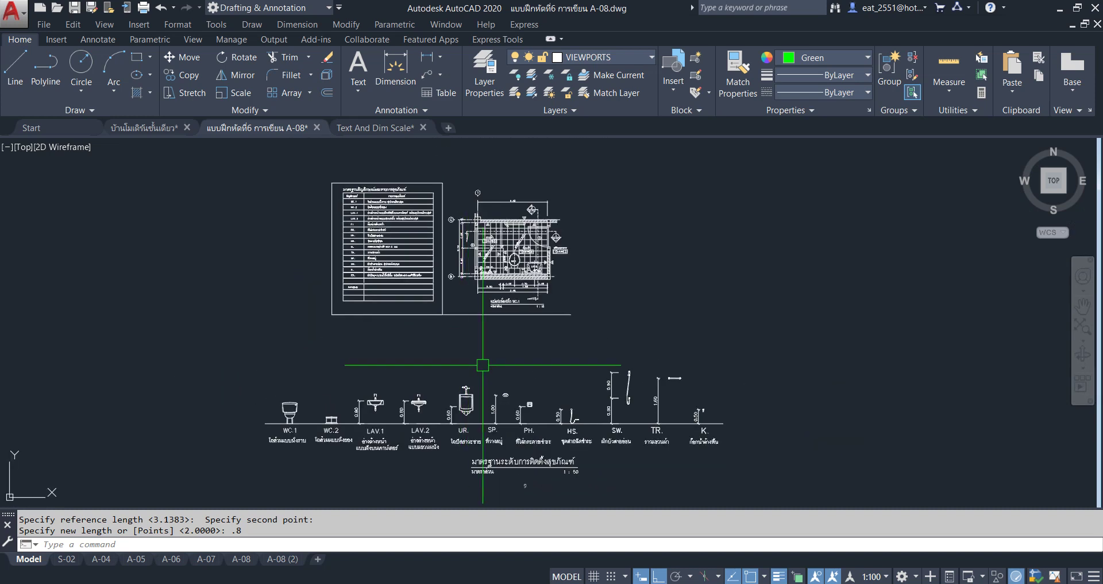
{"action": "scroll", "coordinate": [459, 350], "scroll_direction": "up", "scroll_amount": 2}
{"action": "scroll", "coordinate": [368, 322], "scroll_direction": "down", "scroll_amount": 1}
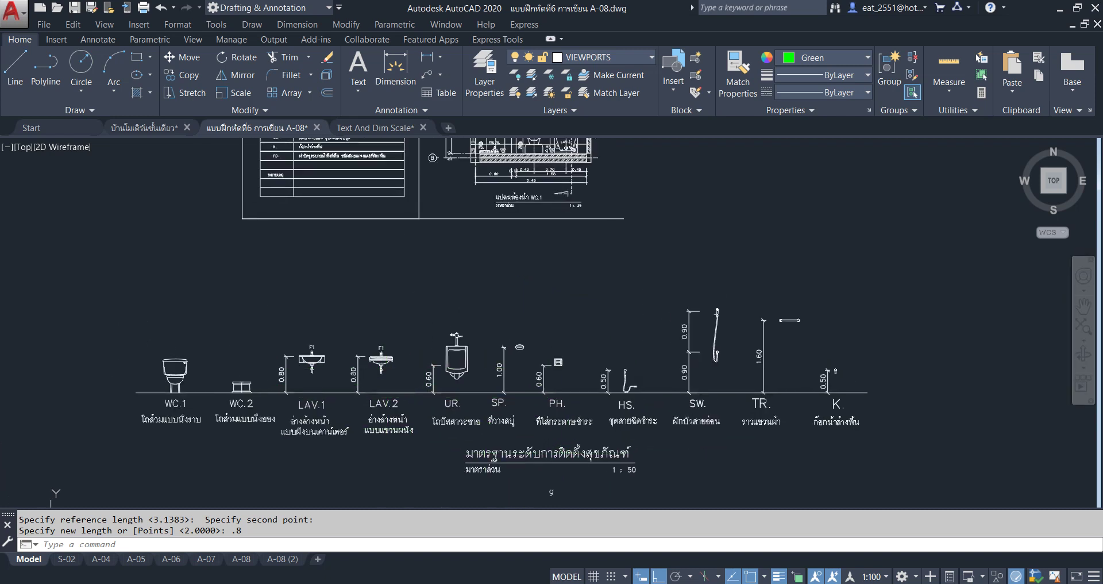
{"action": "scroll", "coordinate": [390, 312], "scroll_direction": "down", "scroll_amount": 1}
{"action": "left_click", "coordinate": [212, 296]}
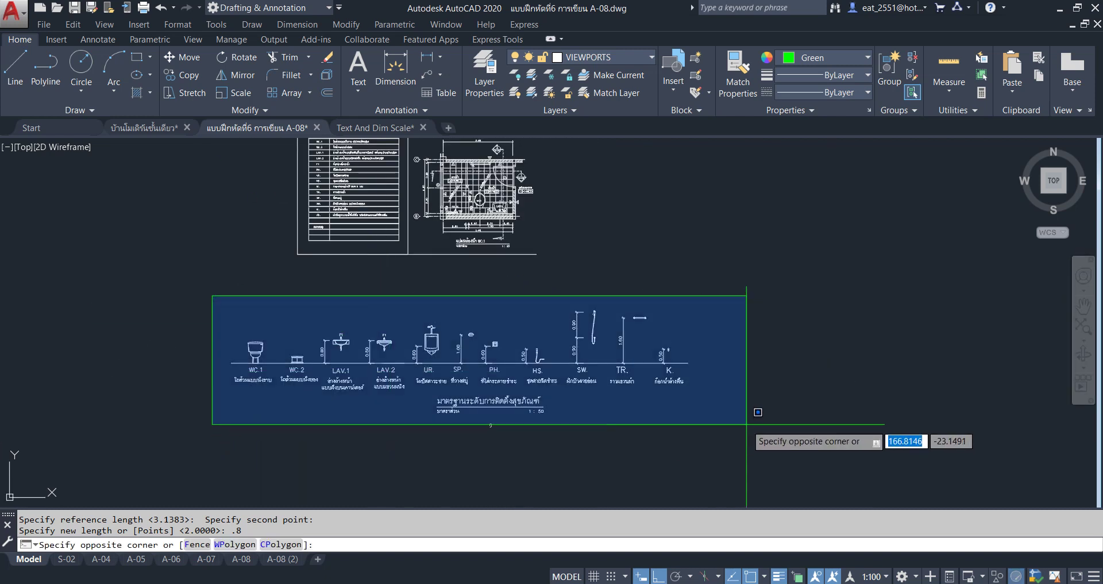
{"action": "left_click", "coordinate": [362, 313]}
{"action": "middle_click_drag", "start_coordinate": [454, 439], "coordinate": [501, 426]}
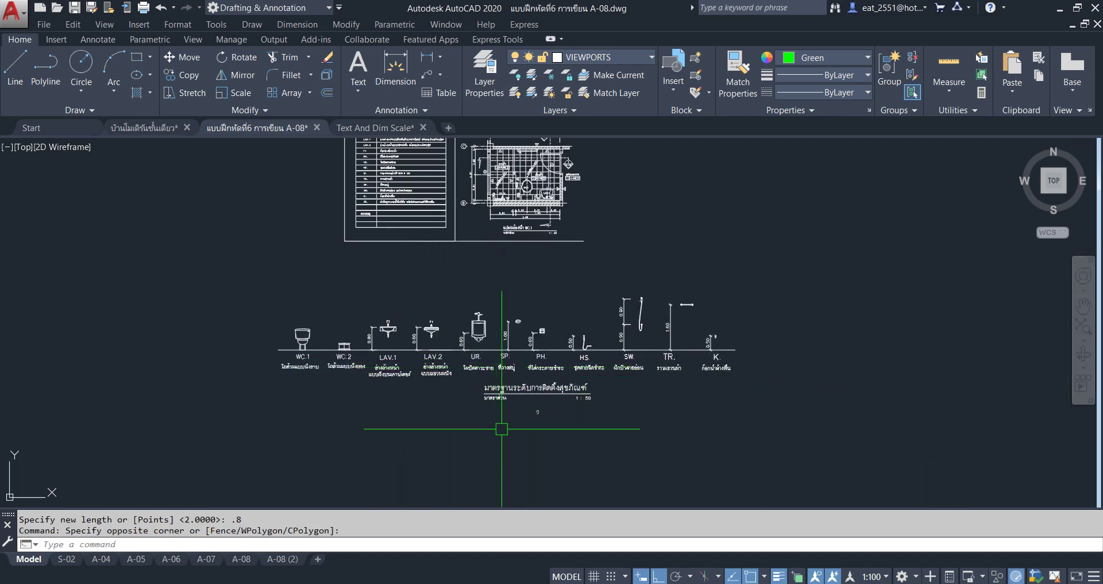
{"action": "left_click", "coordinate": [286, 559]}
Set the viewport scale to 1:50 after first trying 1:25
{"action": "middle_click_drag", "start_coordinate": [558, 339], "coordinate": [560, 204]}
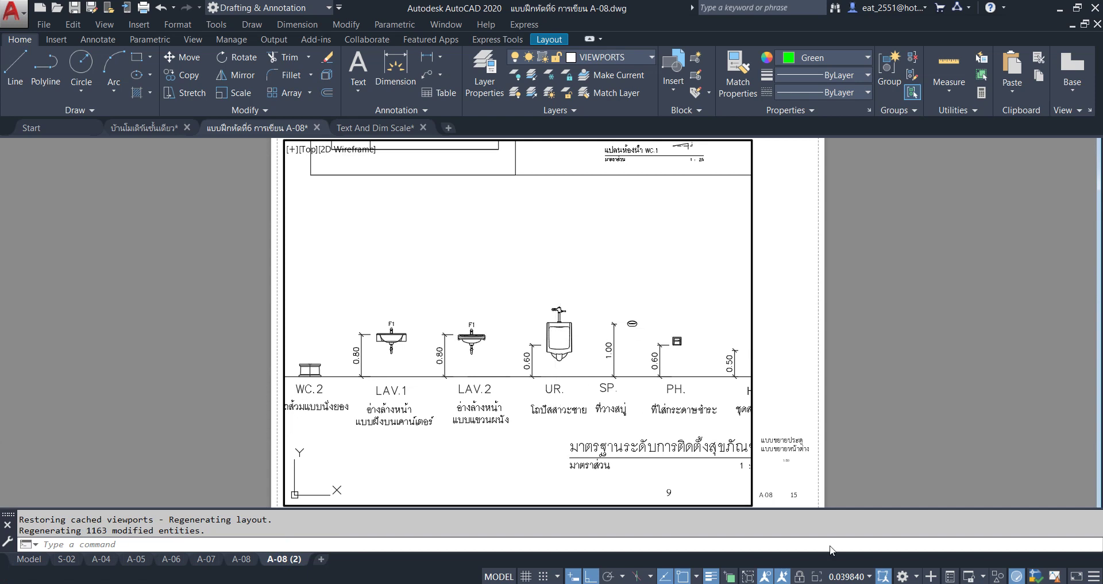
{"action": "left_click", "coordinate": [868, 577]}
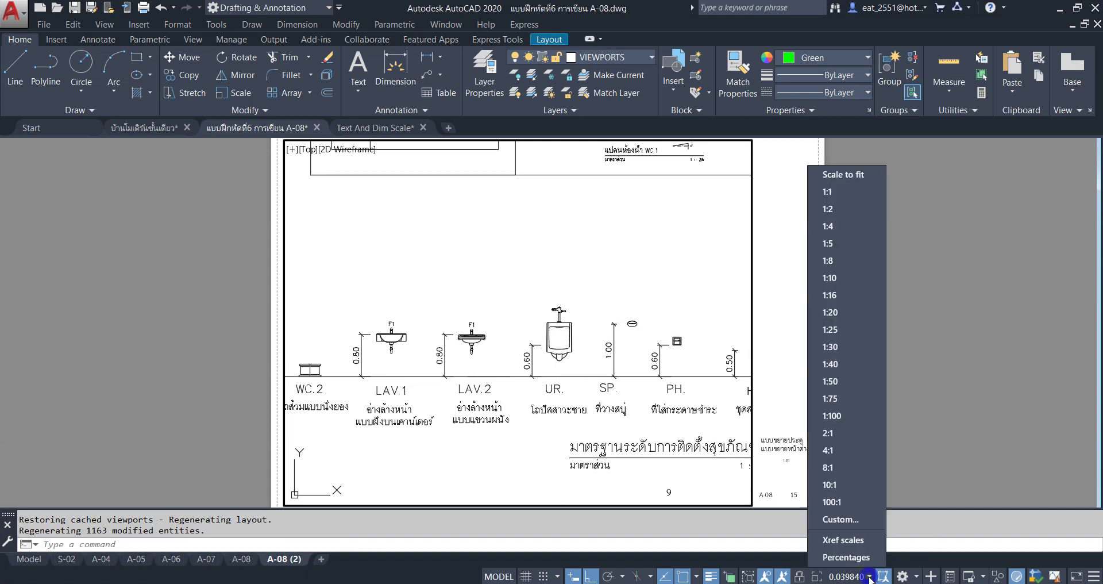
{"action": "left_click", "coordinate": [850, 329]}
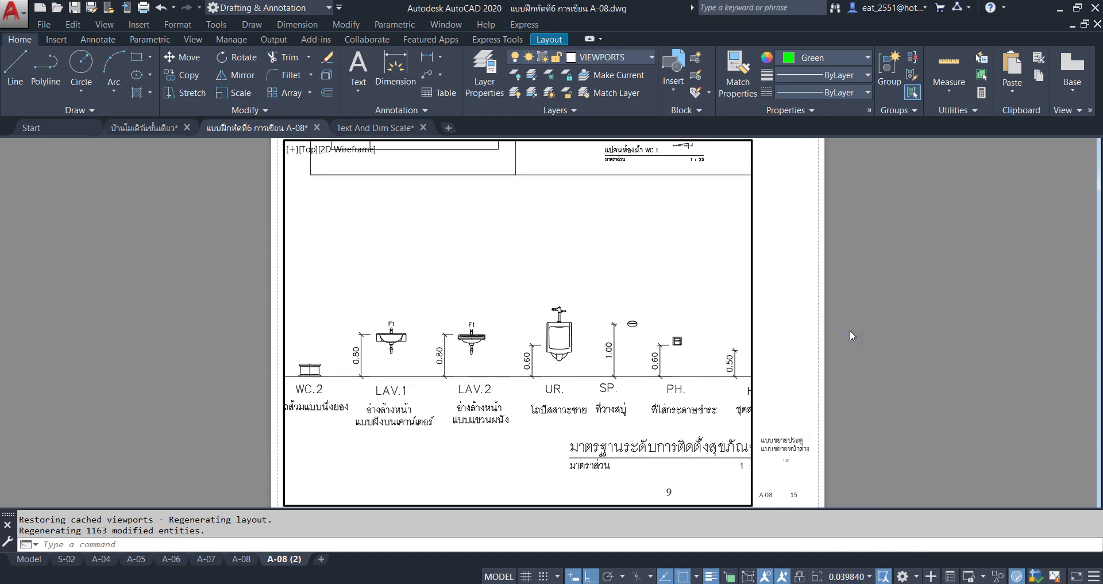
{"action": "left_click", "coordinate": [871, 578]}
{"action": "left_click", "coordinate": [874, 371]}
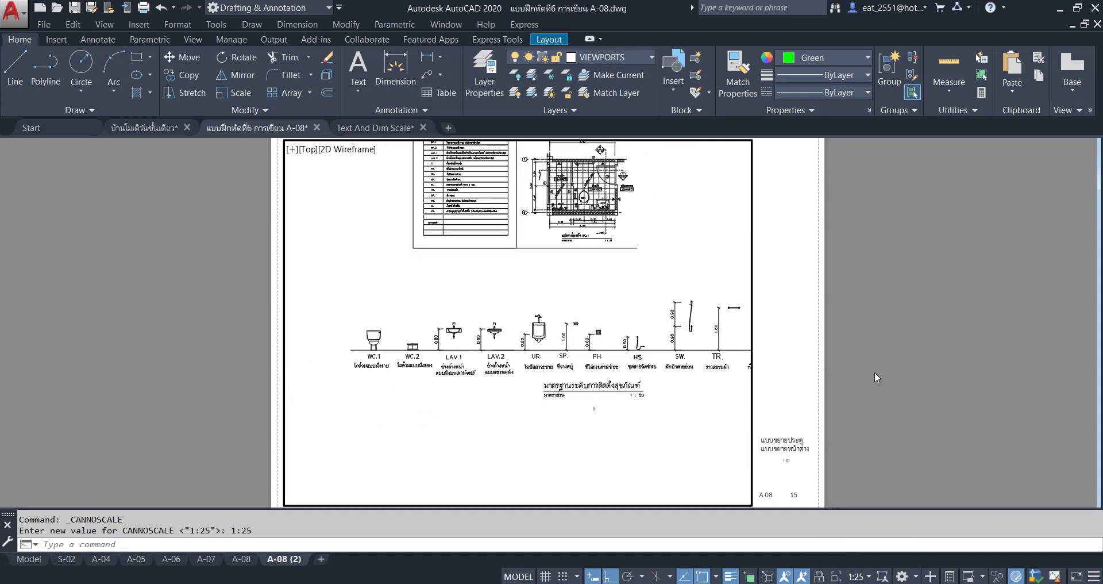
Frame the symbol table, WC.1 plan and fixture row in the viewport, then return to paper space
{"action": "middle_click_drag", "start_coordinate": [590, 371], "coordinate": [540, 465]}
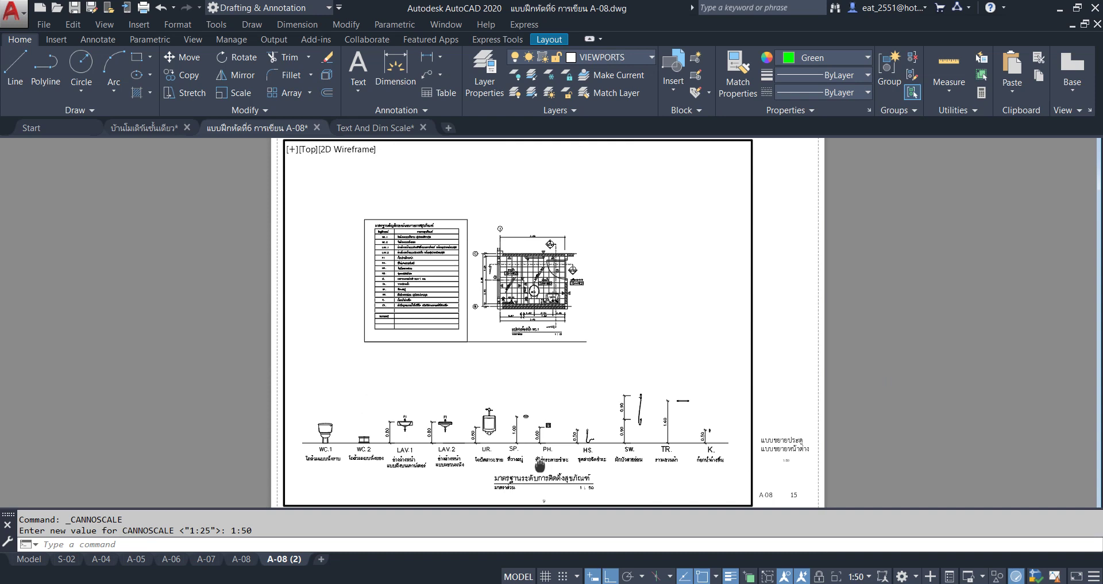
{"action": "middle_click_drag", "start_coordinate": [539, 472], "coordinate": [534, 484]}
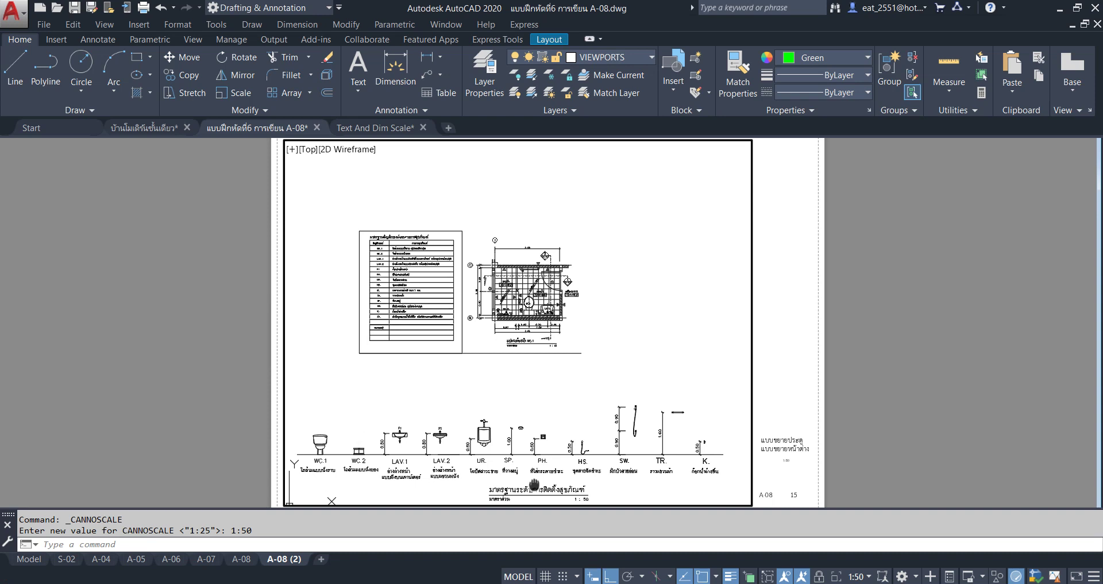
{"action": "scroll", "coordinate": [534, 483], "scroll_direction": "up", "scroll_amount": 1}
{"action": "scroll", "coordinate": [534, 483], "scroll_direction": "up", "scroll_amount": 1}
{"action": "scroll", "coordinate": [534, 483], "scroll_direction": "down", "scroll_amount": 1}
{"action": "scroll", "coordinate": [538, 479], "scroll_direction": "down", "scroll_amount": 1}
{"action": "middle_click_drag", "start_coordinate": [540, 479], "coordinate": [551, 474]}
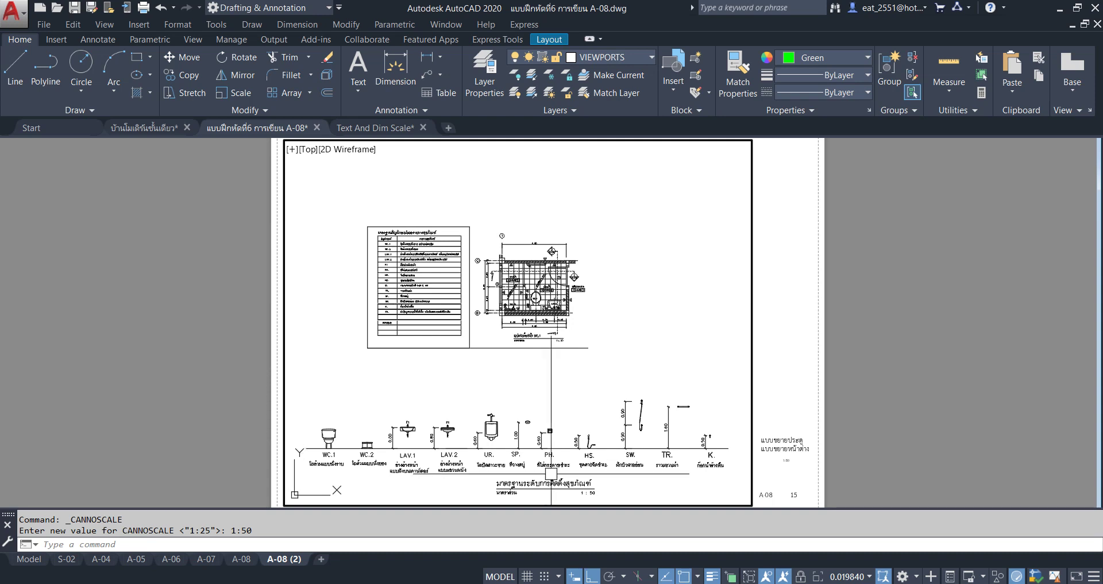
{"action": "double_click", "coordinate": [890, 395]}
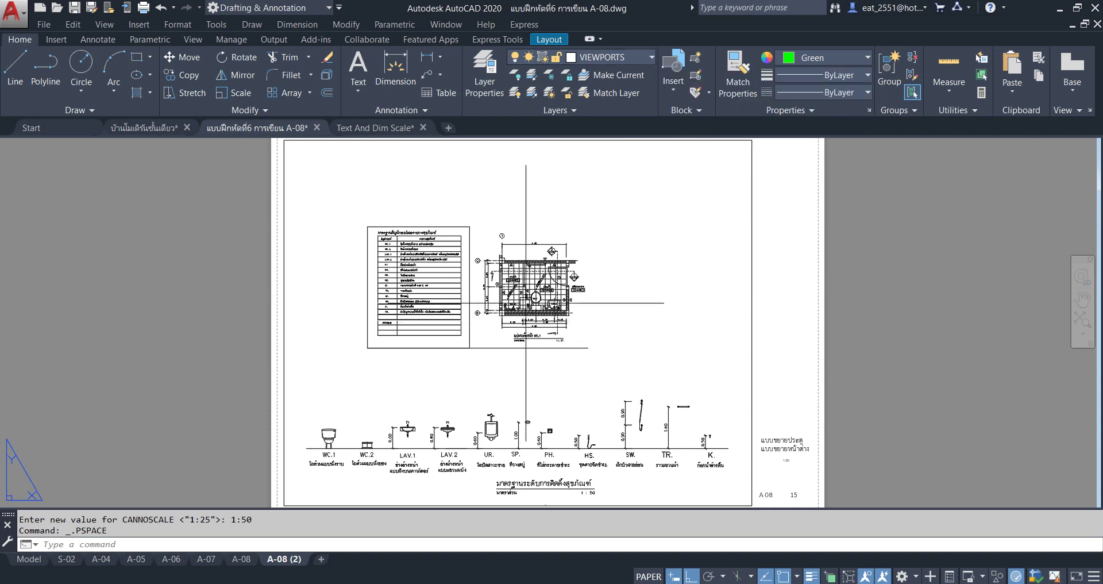
Select the viewport and thaw the DEFPOINTS layer to reveal the title block
{"action": "middle_click_drag", "start_coordinate": [486, 366], "coordinate": [492, 362]}
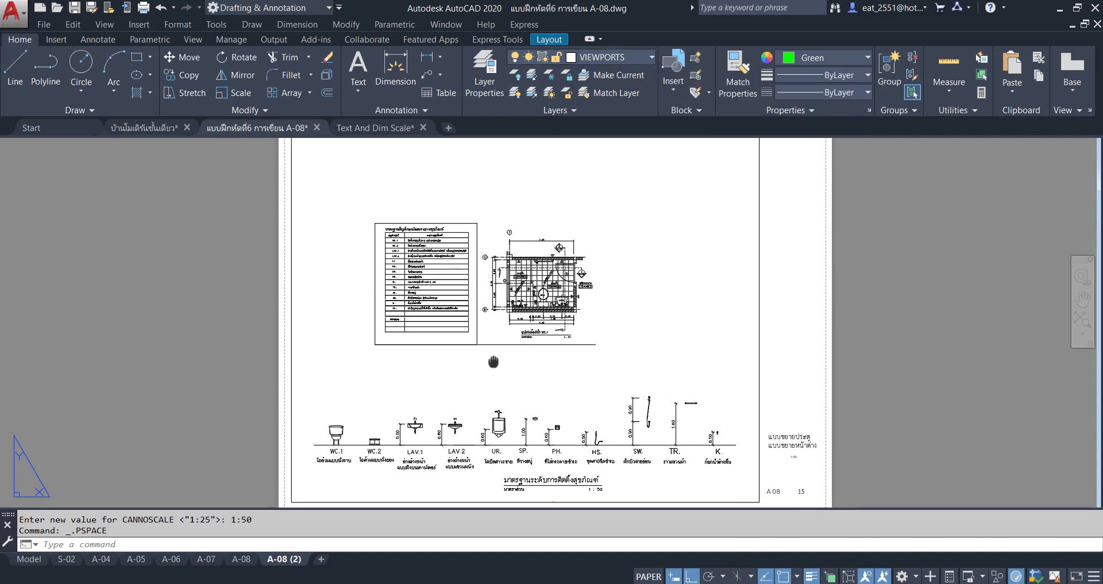
{"action": "left_click", "coordinate": [757, 312]}
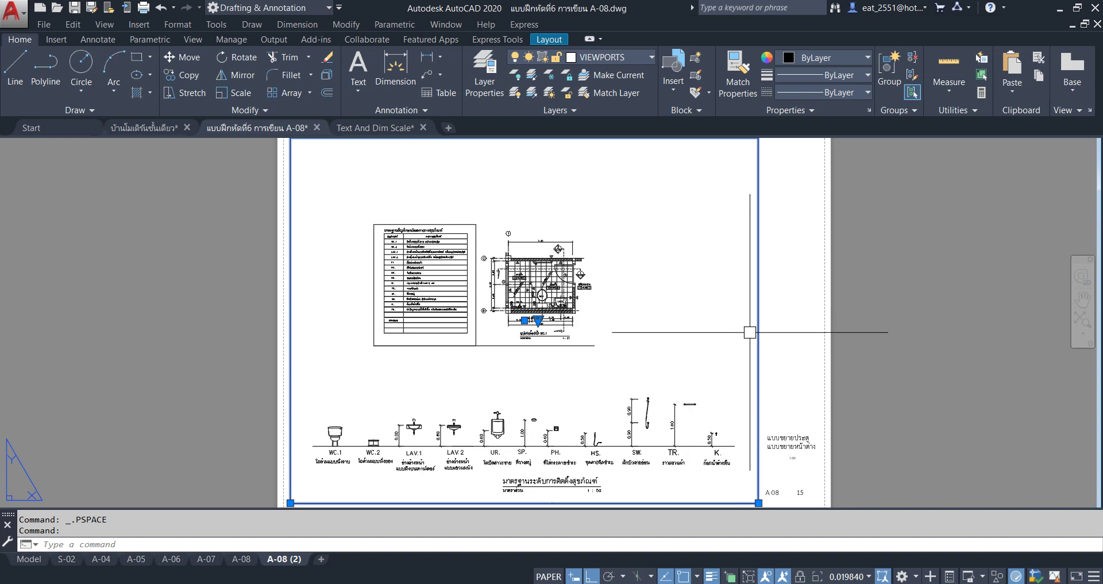
{"action": "left_click", "coordinate": [882, 338]}
{"action": "left_click", "coordinate": [823, 324]}
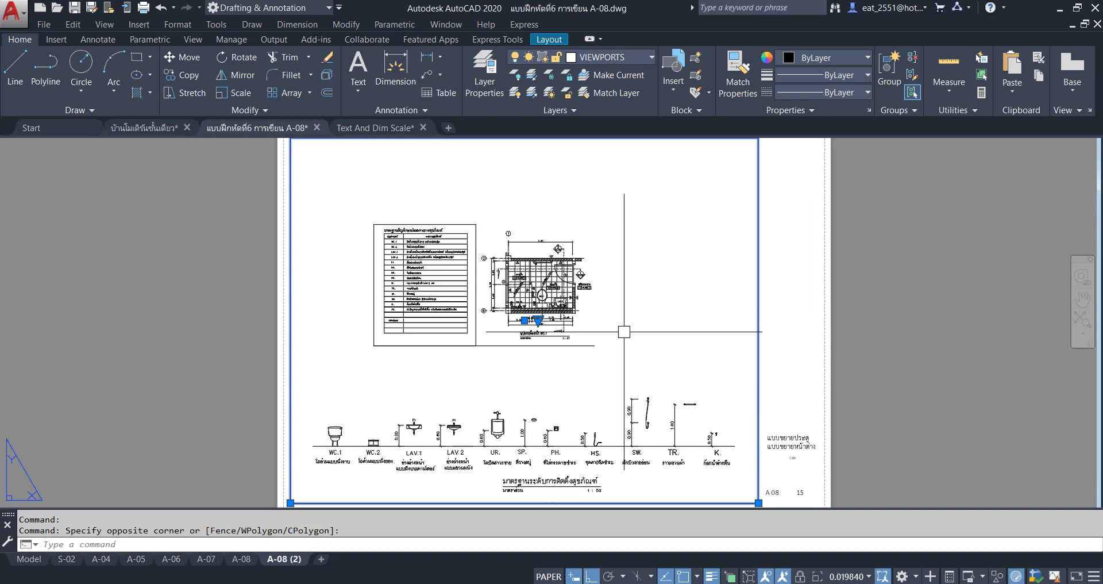
{"action": "middle_click_drag", "start_coordinate": [626, 328], "coordinate": [615, 333]}
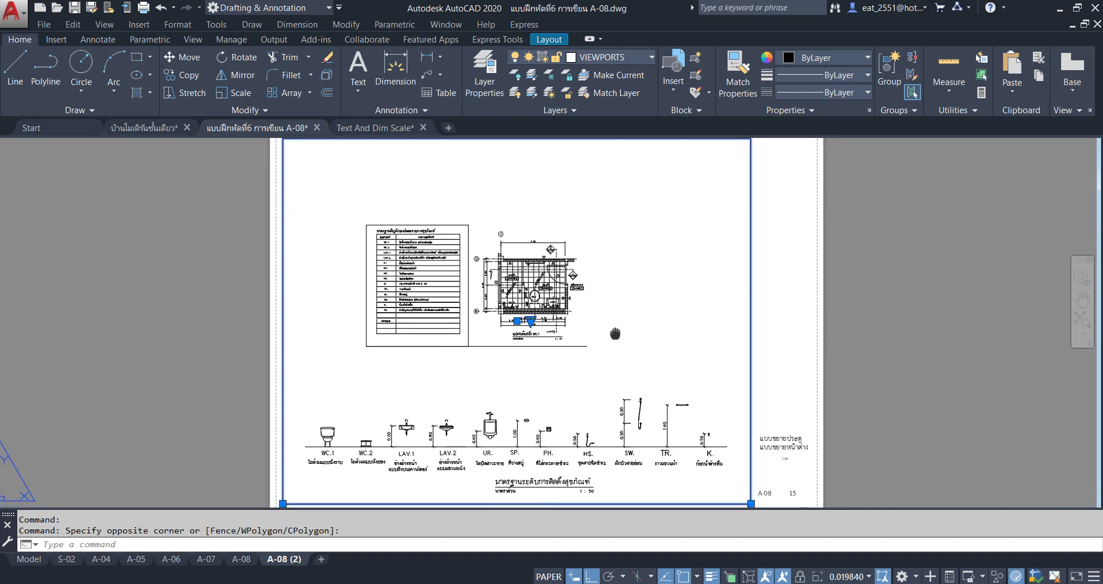
{"action": "scroll", "coordinate": [615, 313], "scroll_direction": "down", "scroll_amount": 2}
{"action": "scroll", "coordinate": [635, 311], "scroll_direction": "up", "scroll_amount": 2}
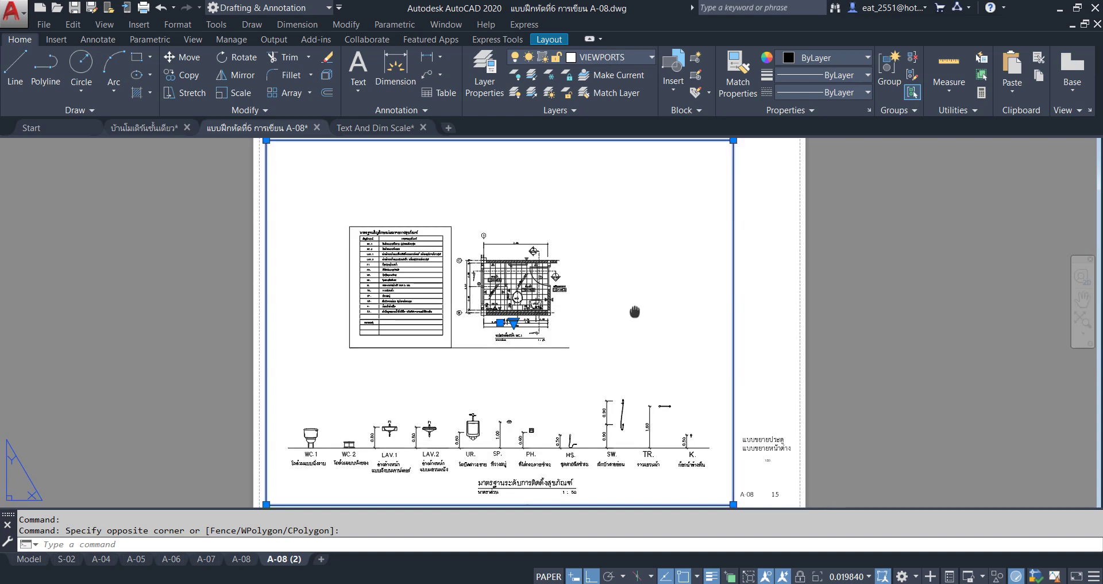
{"action": "middle_click_drag", "start_coordinate": [707, 311], "coordinate": [672, 316]}
{"action": "left_click", "coordinate": [618, 58]}
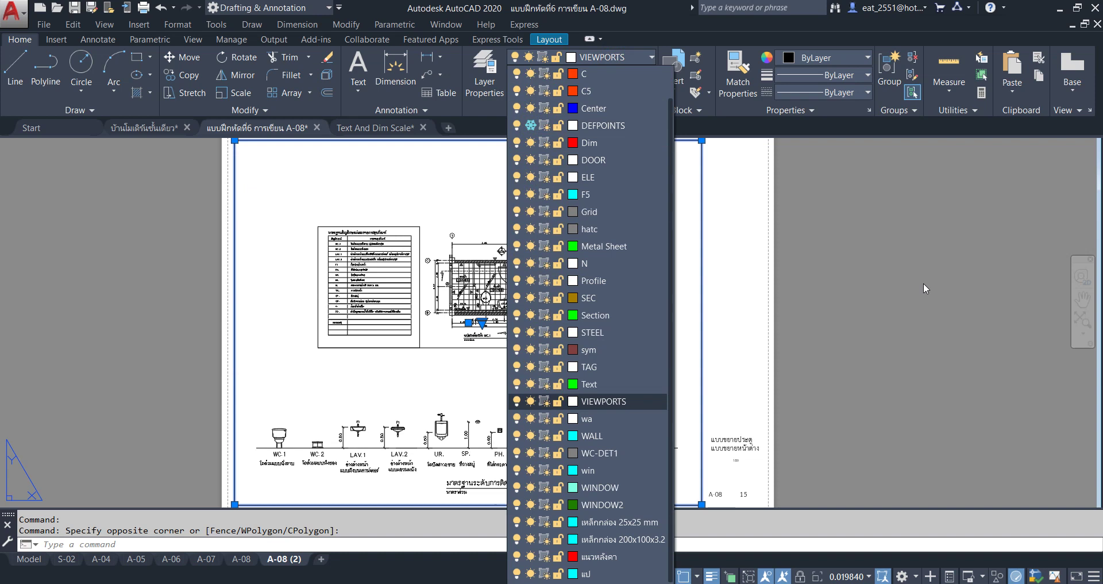
{"action": "left_click", "coordinate": [842, 314]}
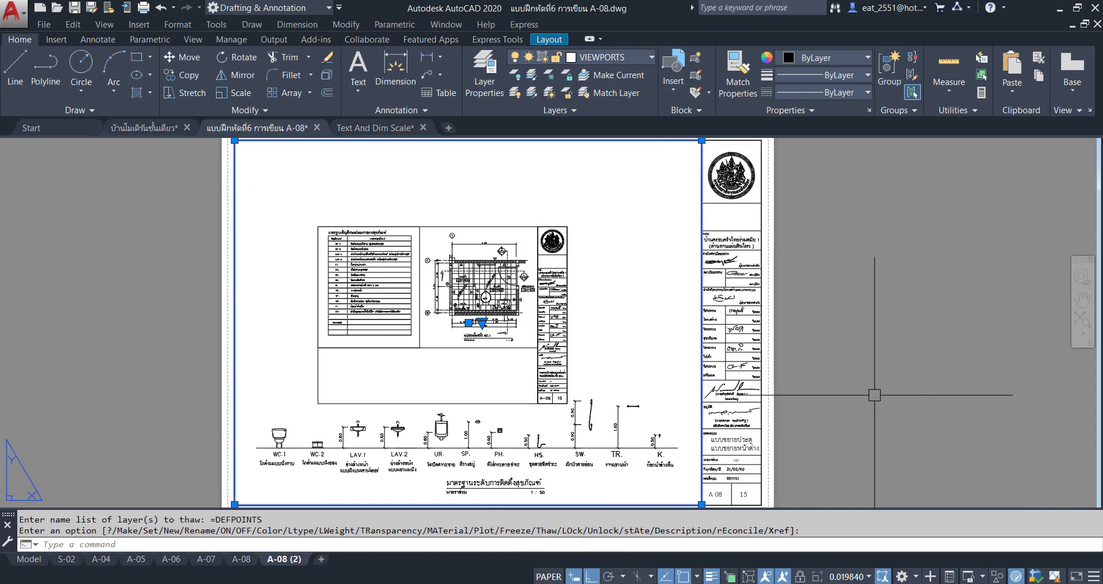
Grab a viewport corner grip, cancel the stretch, and return to model space
{"action": "key", "text": "Escape"}
{"action": "left_click", "coordinate": [700, 440]}
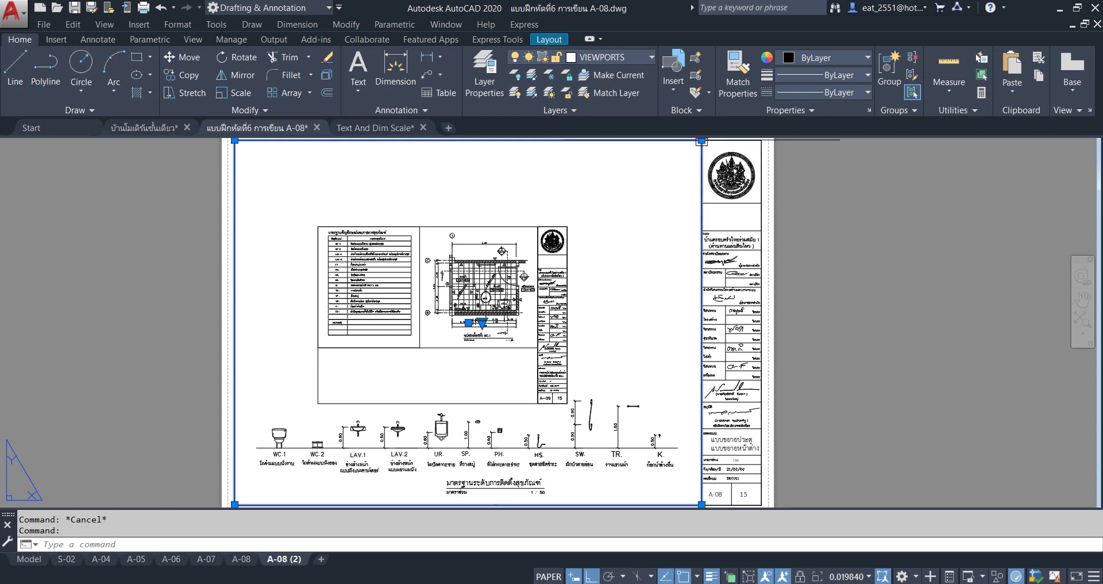
{"action": "left_click", "coordinate": [468, 323]}
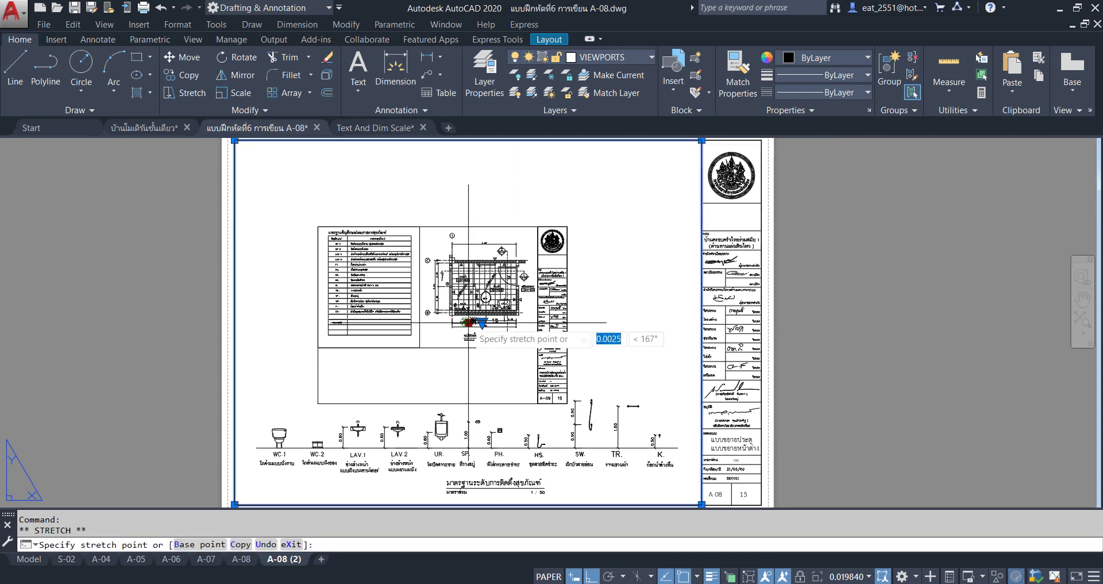
{"action": "key", "text": "Escape"}
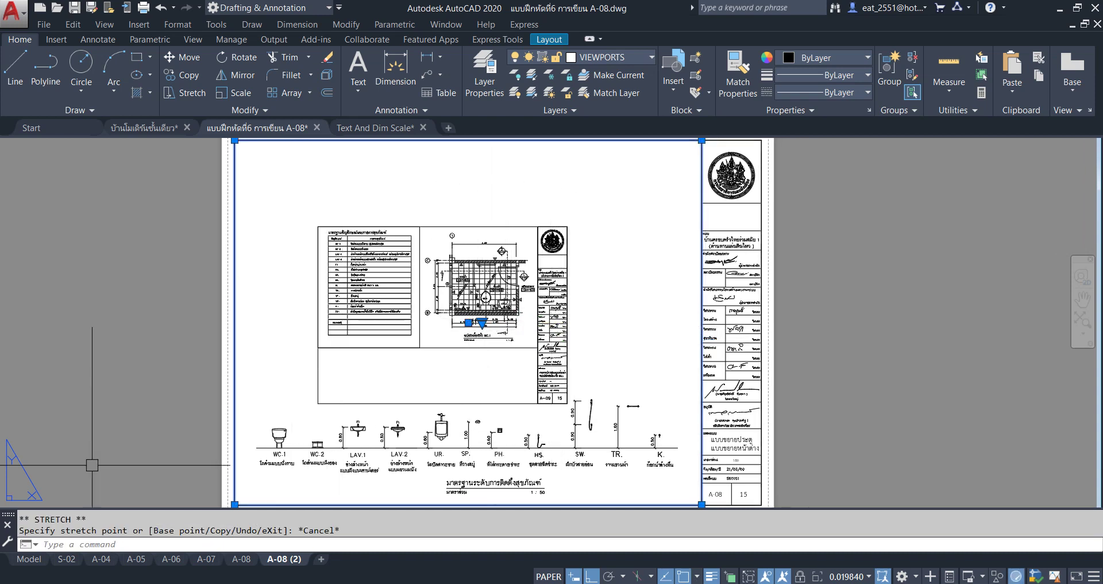
{"action": "left_click", "coordinate": [23, 559]}
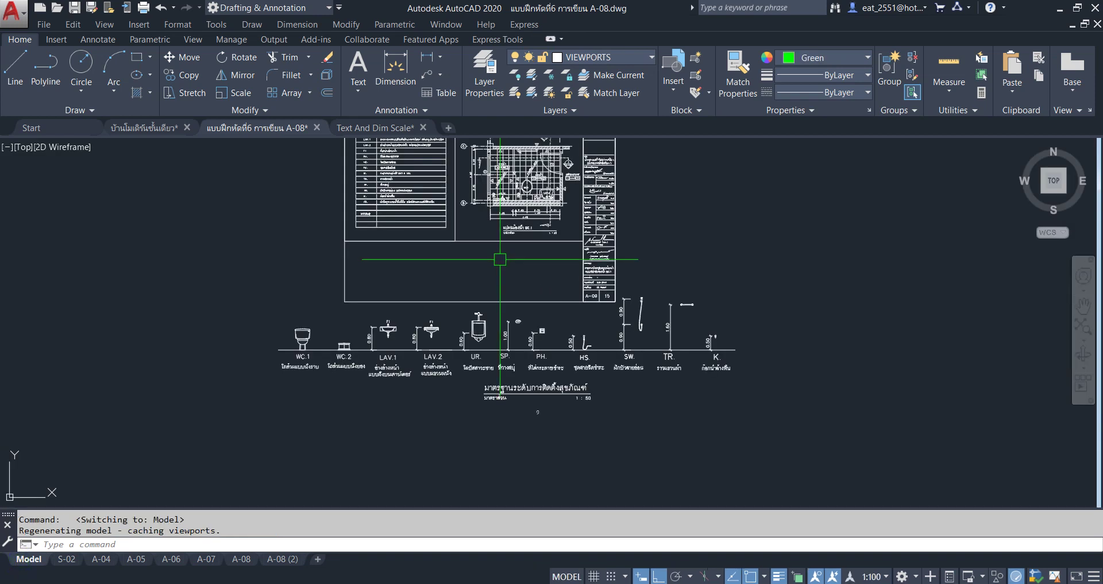
Window-select the sheet frame and title block, isolate them, then undo the isolation
{"action": "scroll", "coordinate": [515, 260], "scroll_direction": "up", "scroll_amount": 2}
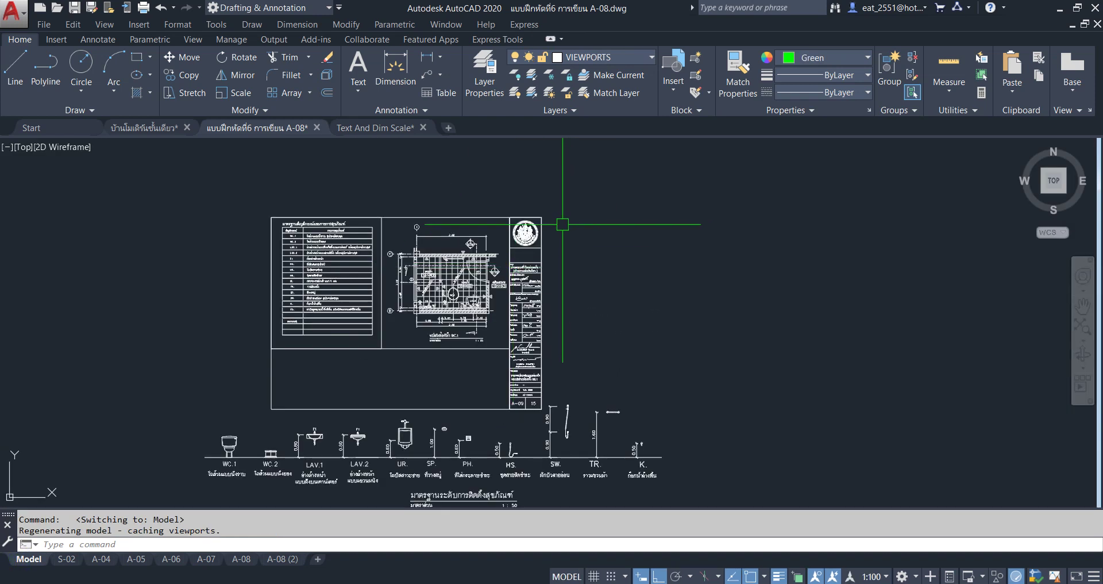
{"action": "scroll", "coordinate": [563, 224], "scroll_direction": "up", "scroll_amount": 1}
{"action": "middle_click_drag", "start_coordinate": [547, 222], "coordinate": [520, 166]}
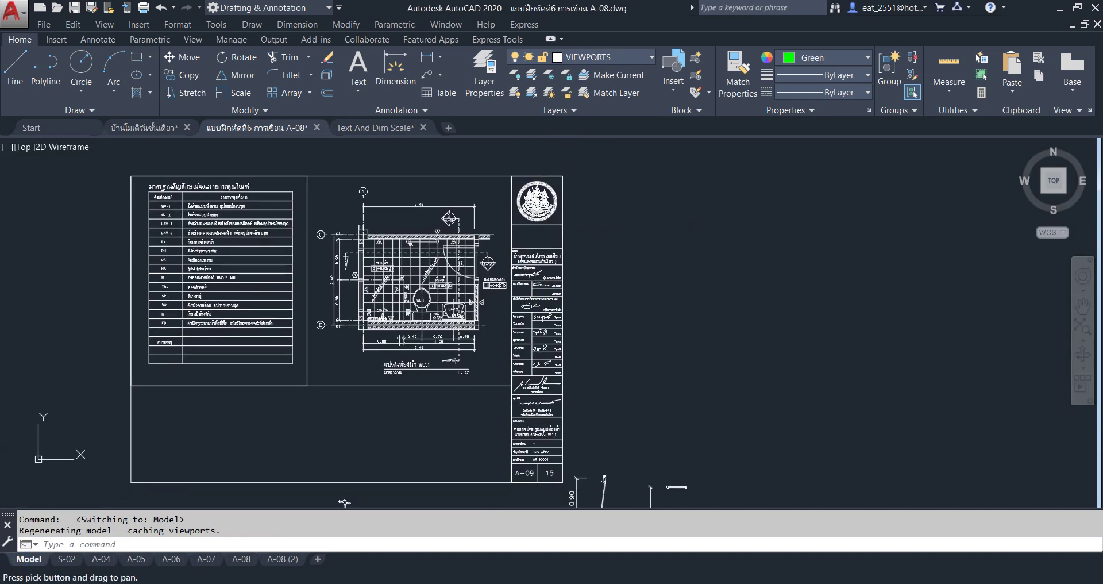
{"action": "left_click", "coordinate": [508, 161]}
{"action": "left_click", "coordinate": [566, 484]}
{"action": "left_click", "coordinate": [277, 331]}
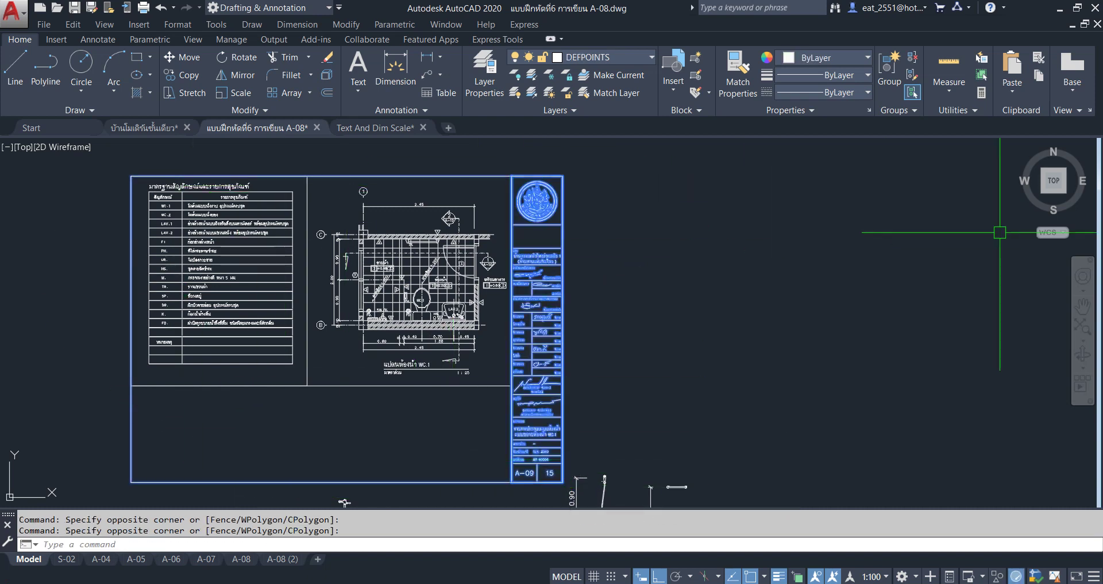
{"action": "left_click", "coordinate": [999, 577]}
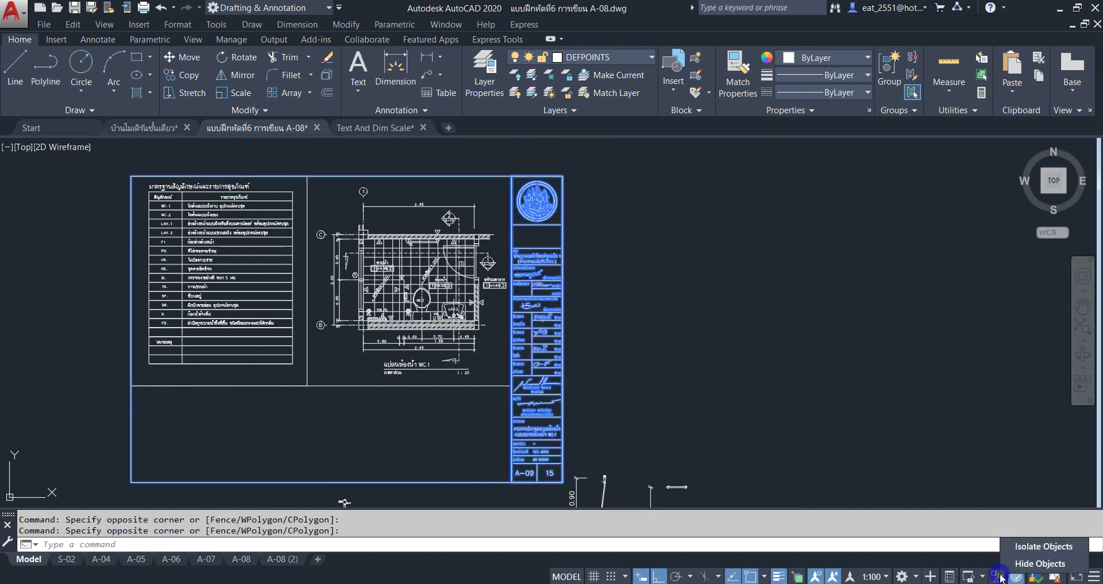
{"action": "left_click", "coordinate": [1025, 547]}
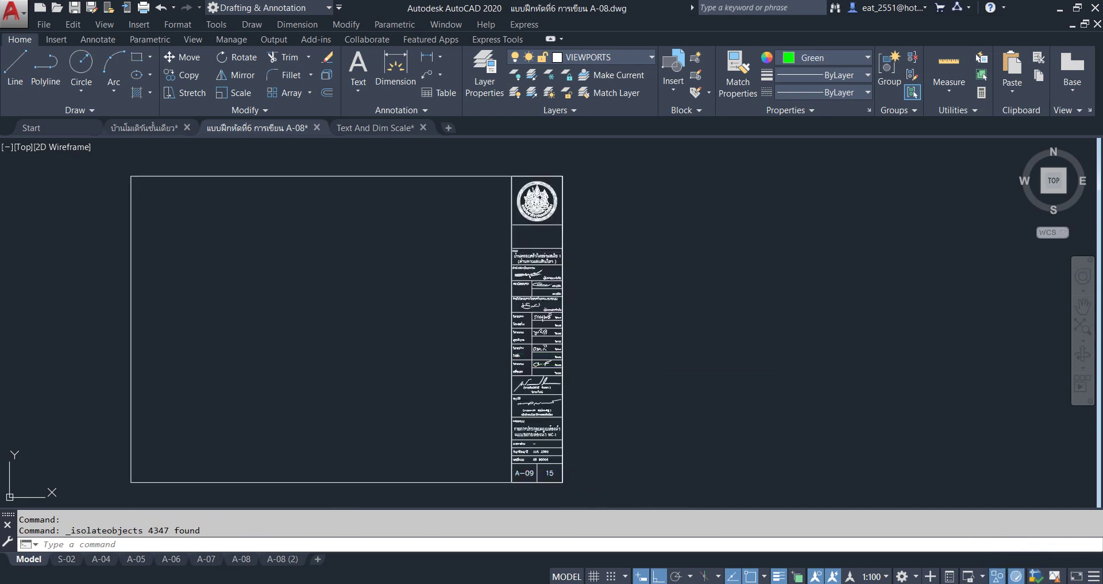
{"action": "key", "text": "ctrl+z"}
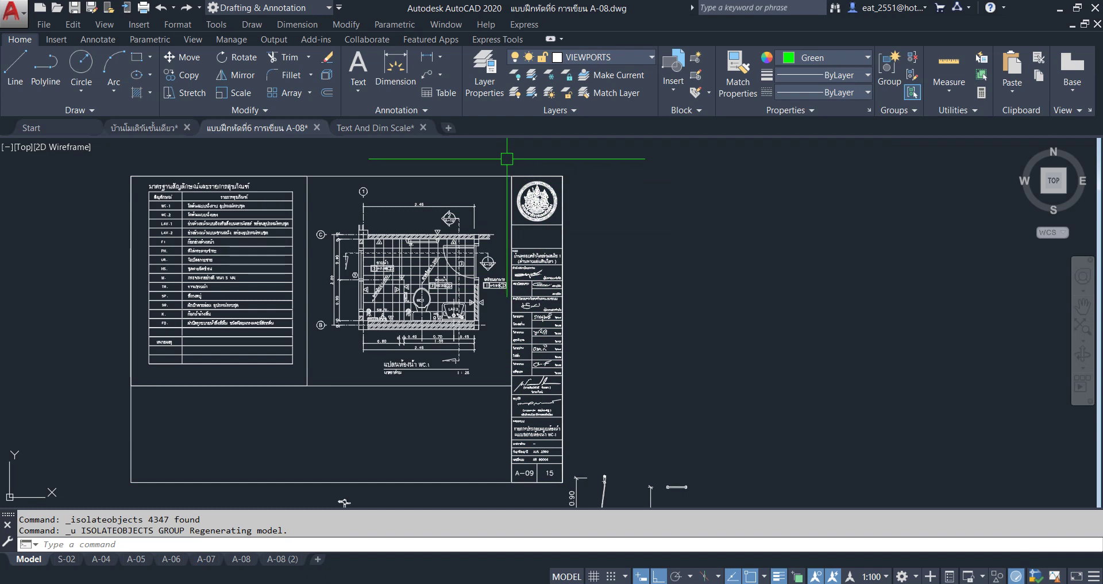
Hide the reselected sheet frame and title block, then go to the A-08 (2) layout
{"action": "left_click", "coordinate": [507, 158]}
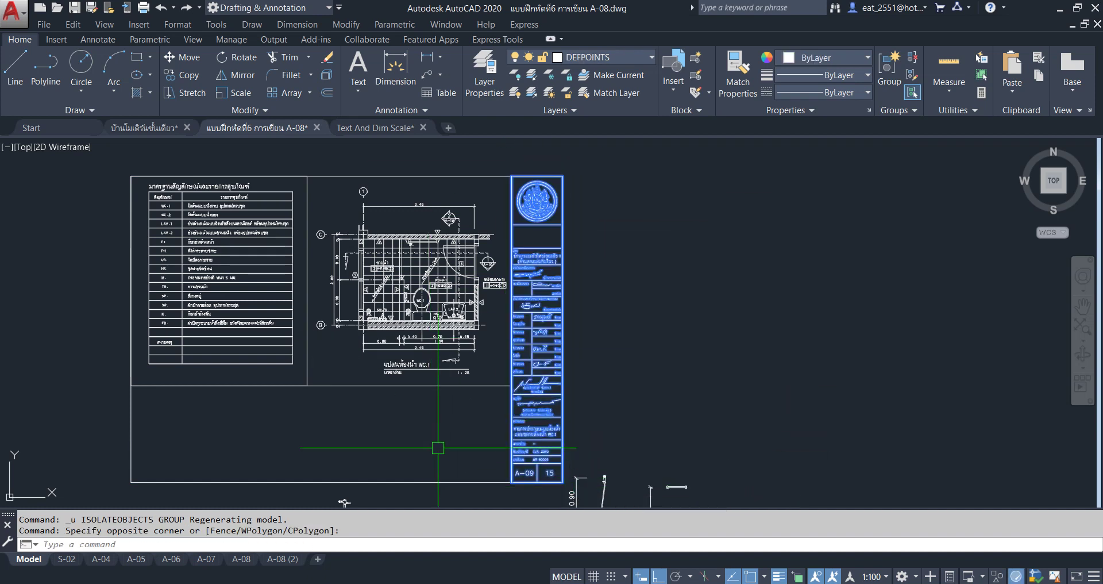
{"action": "left_click", "coordinate": [419, 497]}
{"action": "left_click", "coordinate": [427, 161]}
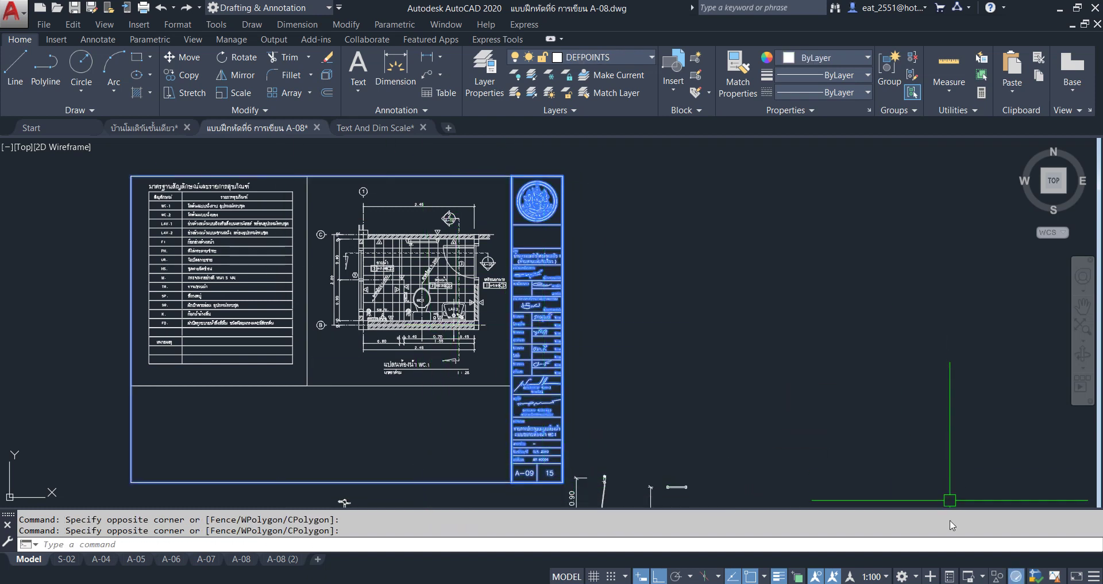
{"action": "left_click", "coordinate": [998, 576]}
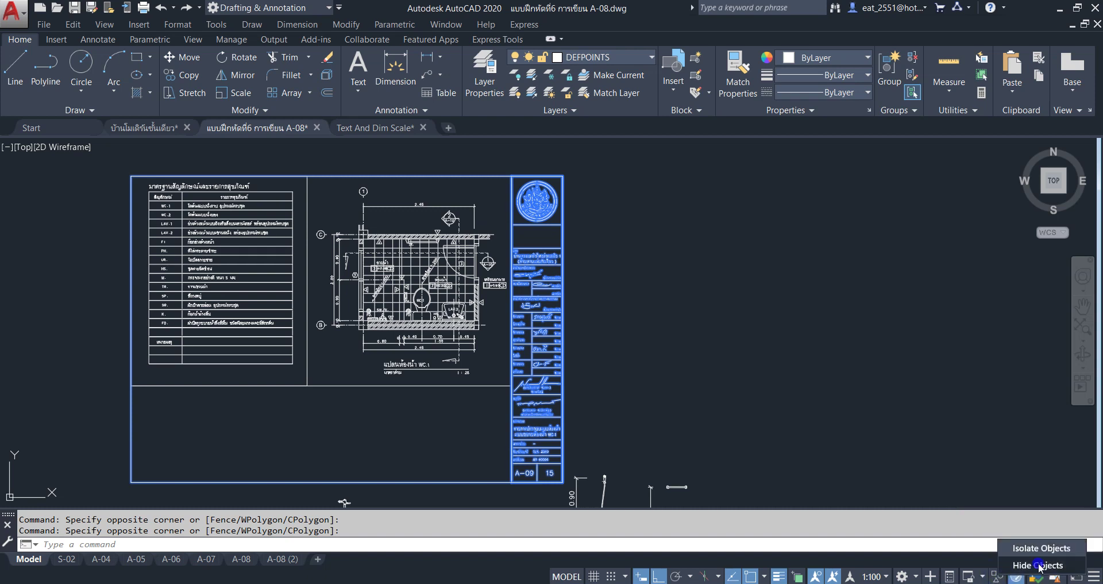
{"action": "left_click", "coordinate": [1028, 564]}
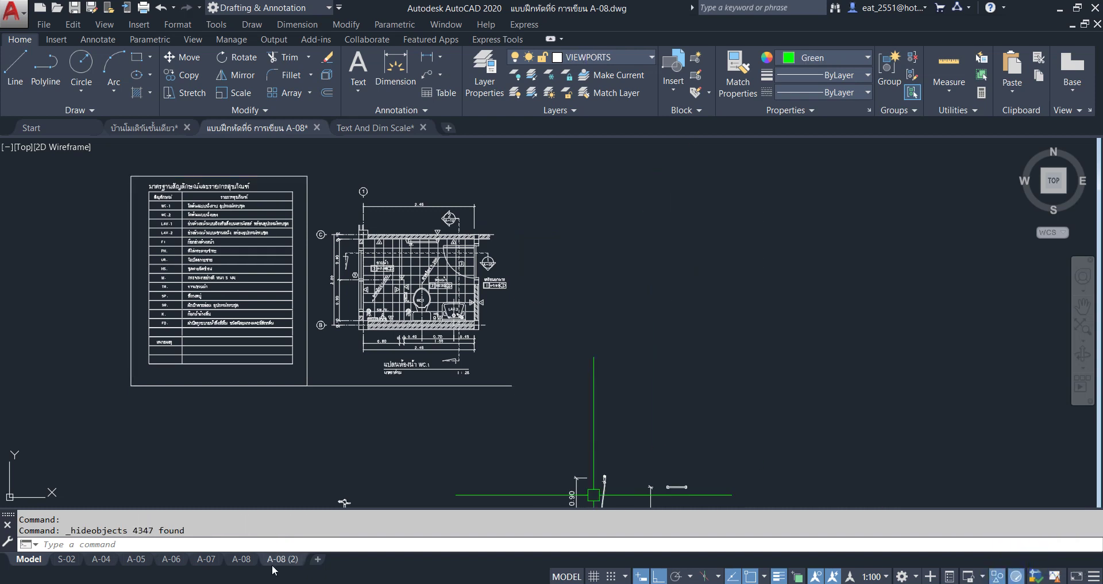
{"action": "left_click", "coordinate": [276, 560]}
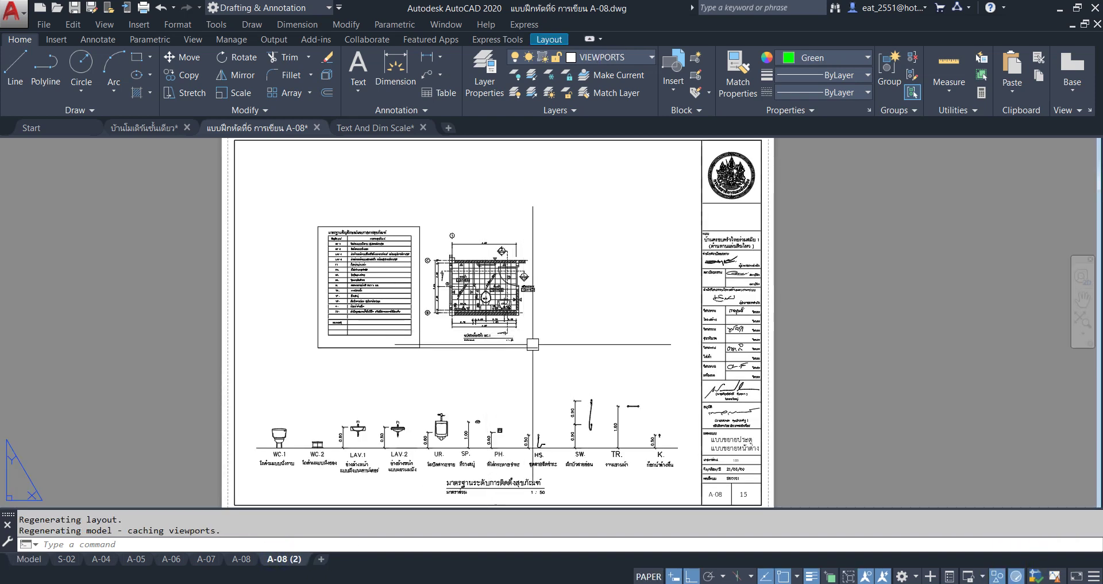
Pull the viewport's top edge down above the fixture row and pan the fixtures into the strip
{"action": "left_click", "coordinate": [236, 234]}
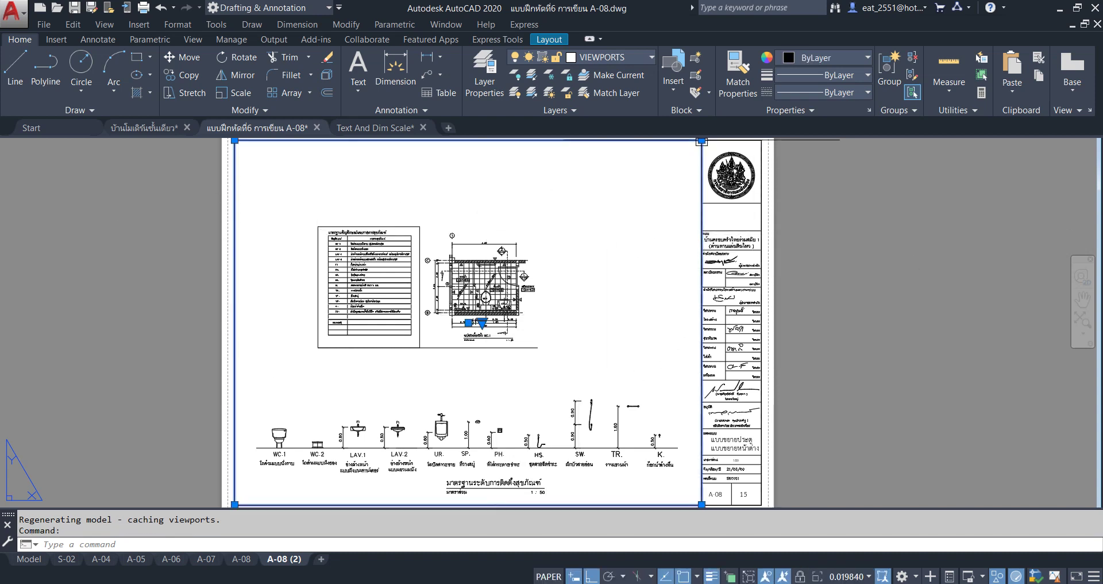
{"action": "middle_click_drag", "start_coordinate": [183, 182], "coordinate": [184, 193]}
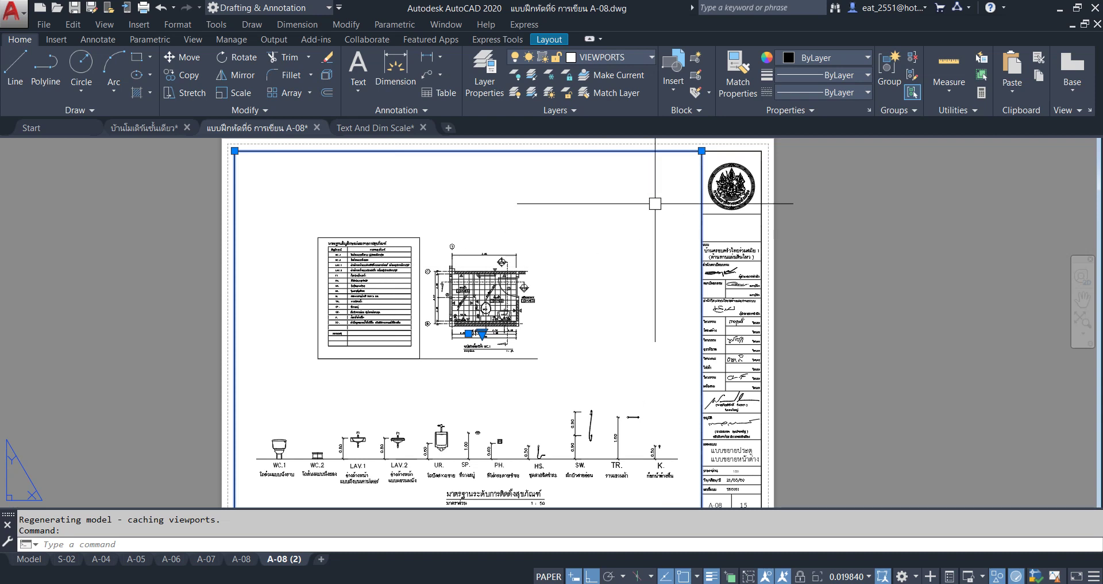
{"action": "left_click", "coordinate": [701, 151]}
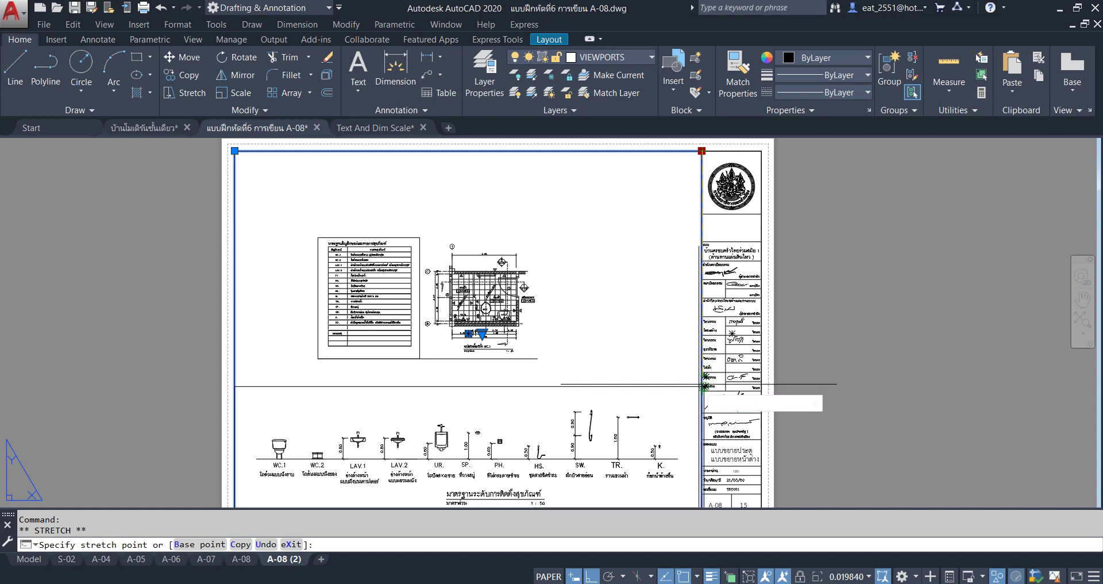
{"action": "scroll", "coordinate": [706, 385], "scroll_direction": "up", "scroll_amount": 8}
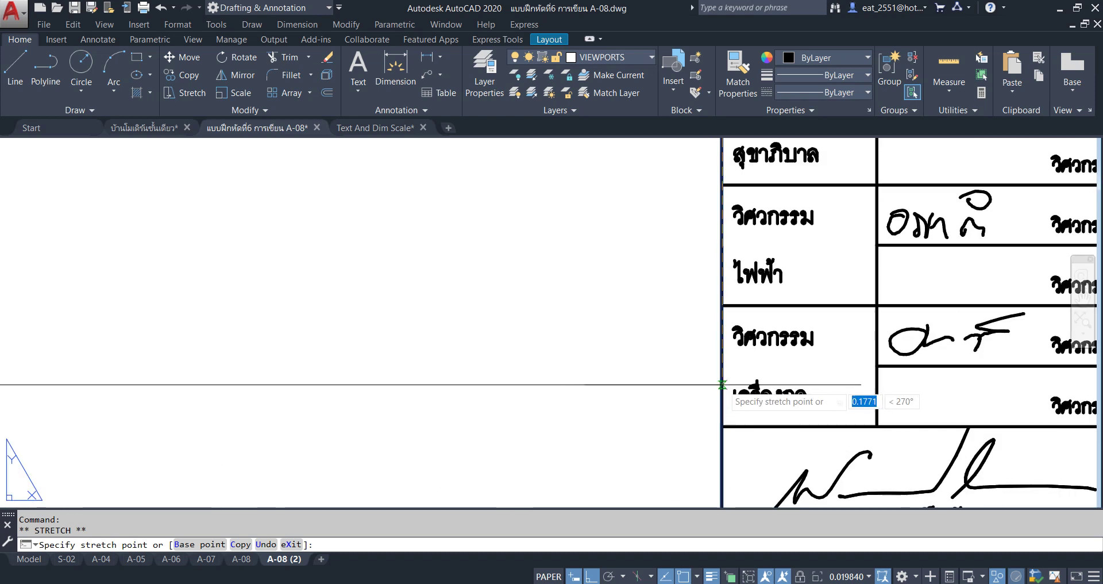
{"action": "left_click", "coordinate": [606, 316]}
{"action": "scroll", "coordinate": [605, 316], "scroll_direction": "down", "scroll_amount": 6}
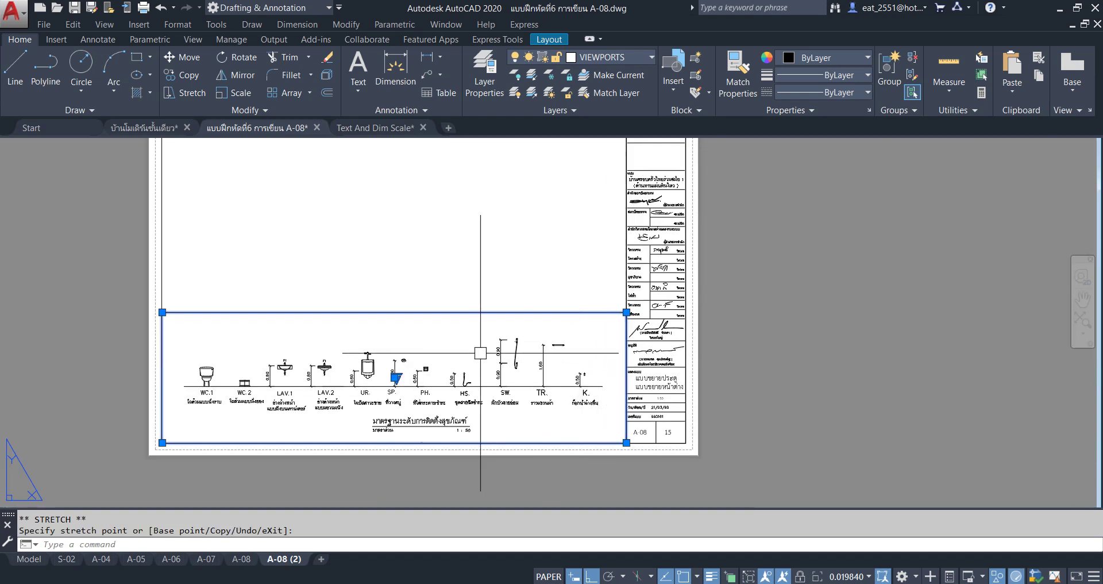
{"action": "key", "text": "Escape"}
{"action": "double_click", "coordinate": [449, 381]}
{"action": "middle_click_drag", "start_coordinate": [448, 381], "coordinate": [440, 374]}
Set the fixture-height viewport to 1:50, nudge the drawing, and return to paper space
{"action": "left_click", "coordinate": [870, 577]}
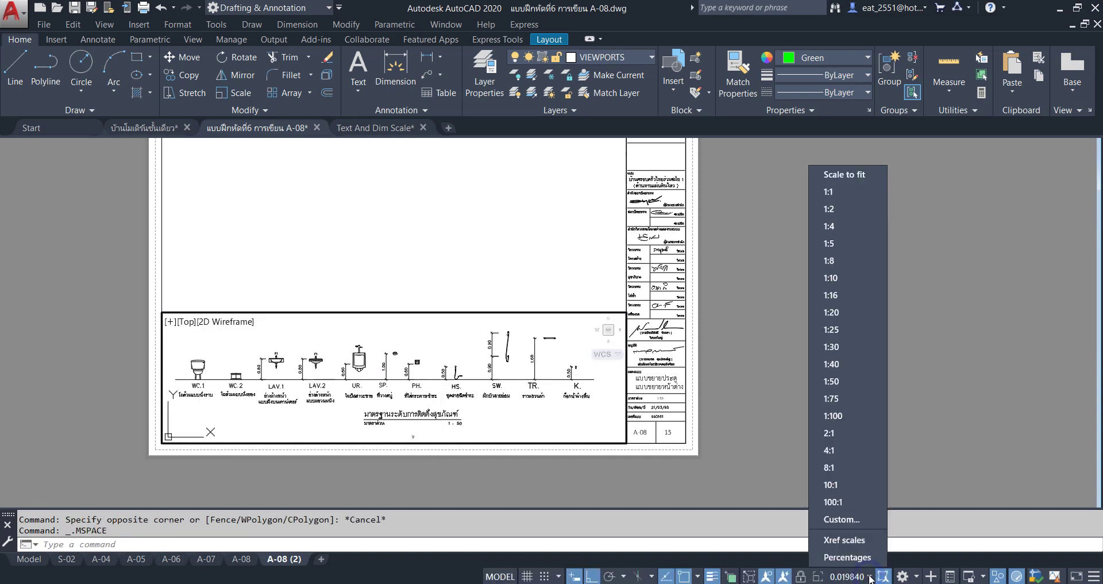
{"action": "left_click", "coordinate": [866, 379]}
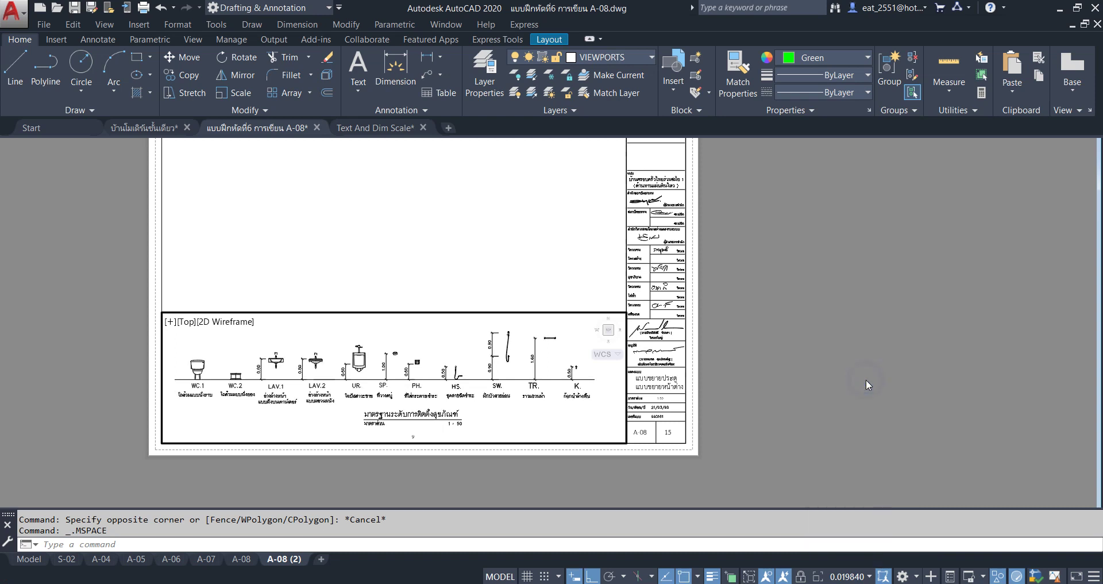
{"action": "middle_click_drag", "start_coordinate": [472, 384], "coordinate": [476, 381]}
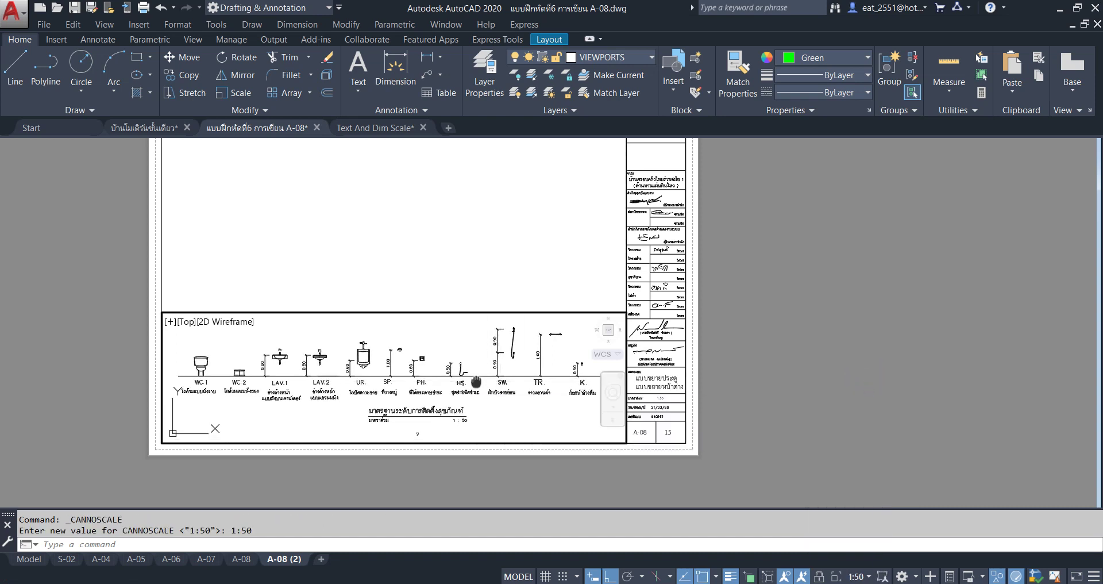
{"action": "double_click", "coordinate": [866, 401]}
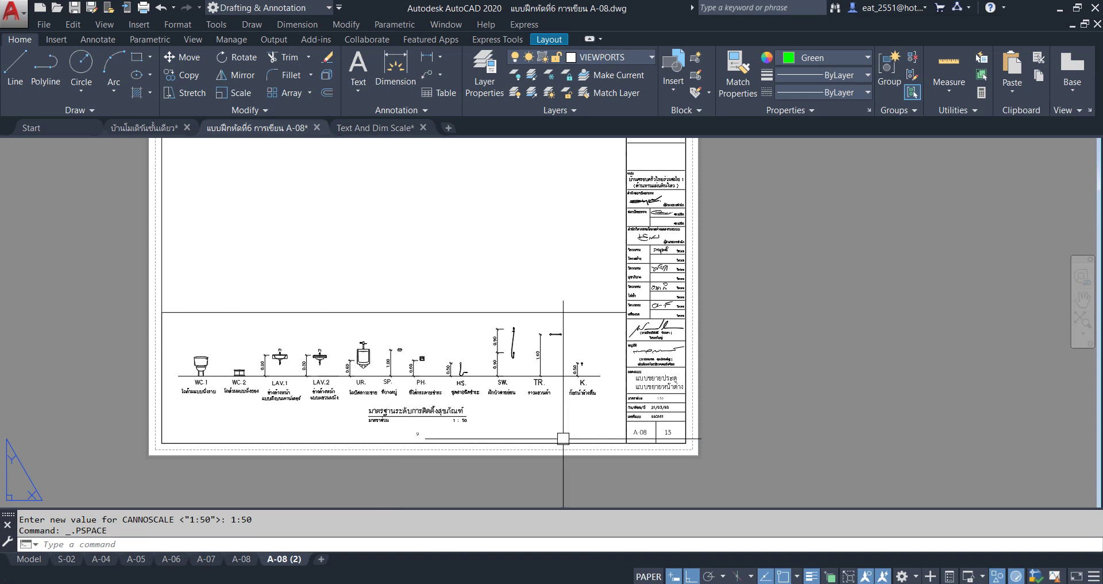
{"action": "scroll", "coordinate": [566, 439], "scroll_direction": "up", "scroll_amount": 4}
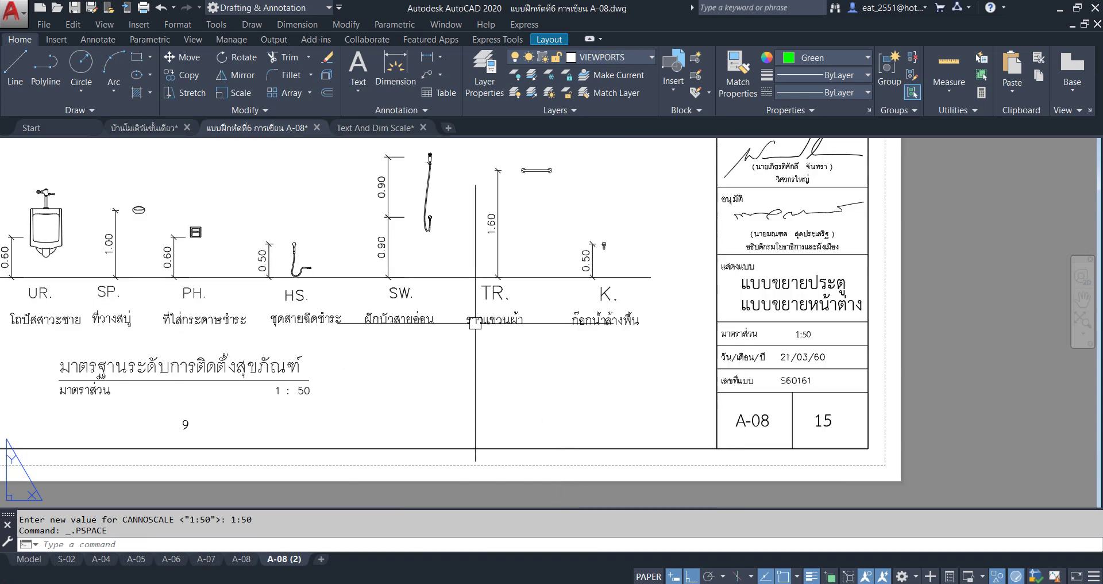
{"action": "scroll", "coordinate": [475, 382], "scroll_direction": "down", "scroll_amount": 2}
{"action": "middle_click_drag", "start_coordinate": [478, 297], "coordinate": [479, 391]}
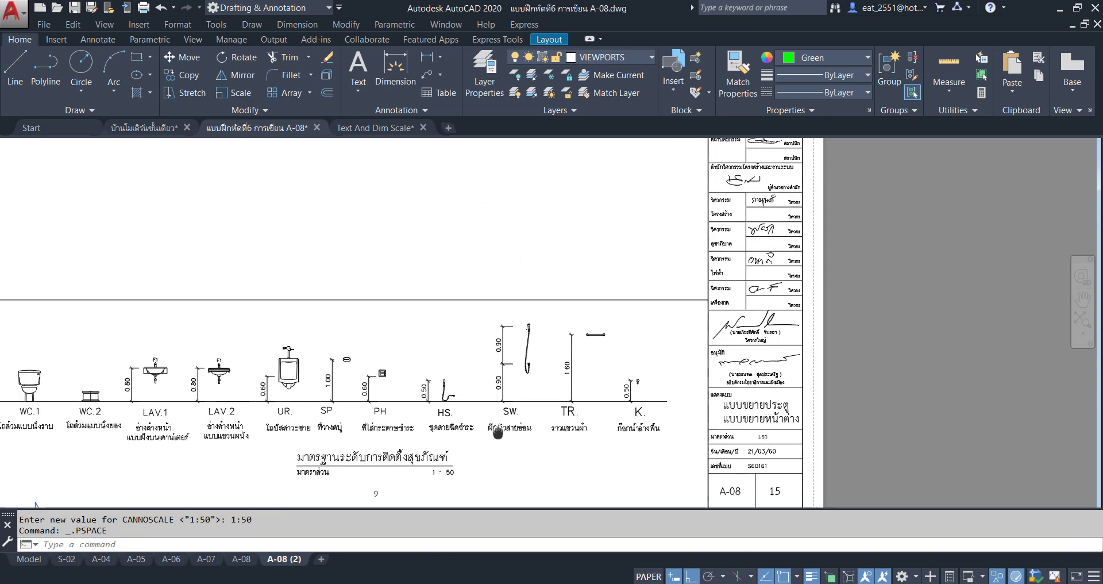
{"action": "scroll", "coordinate": [477, 356], "scroll_direction": "down", "scroll_amount": 3}
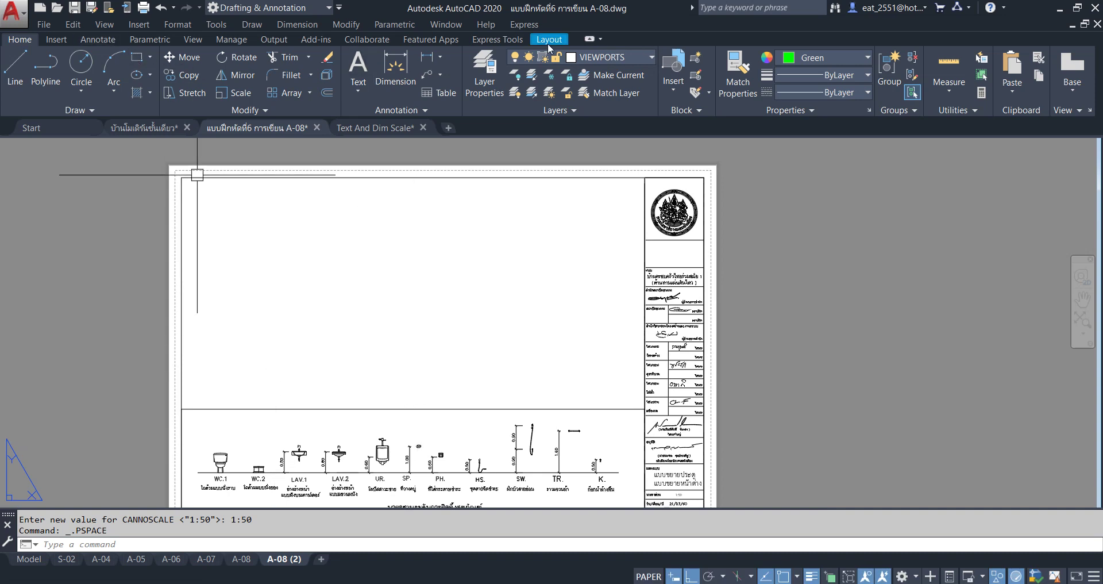
Draw a new rectangular viewport across the top of sheet A-08, above the fixture strip
{"action": "left_click", "coordinate": [546, 42]}
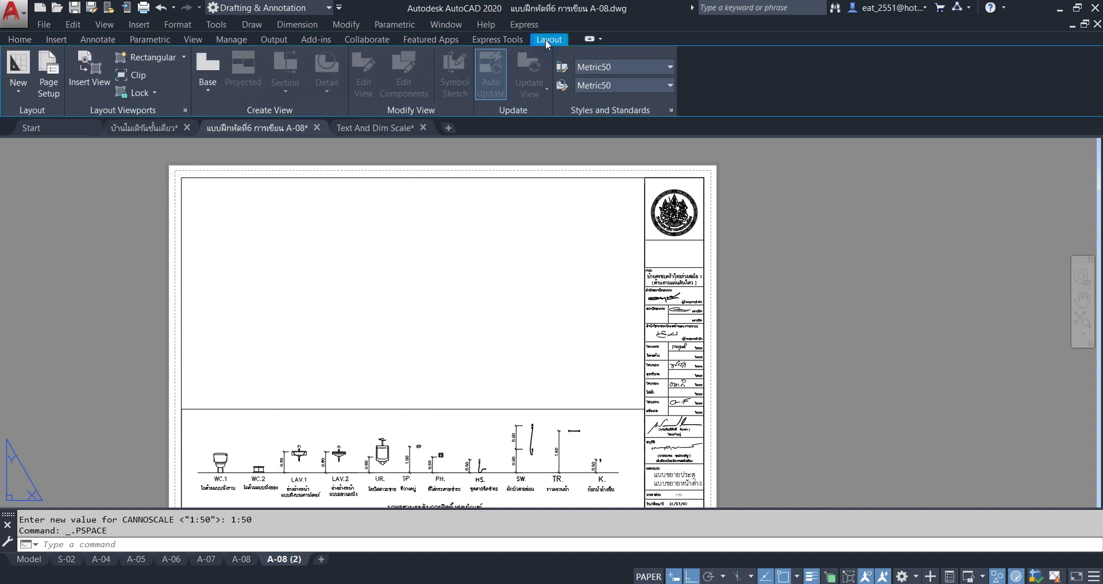
{"action": "left_click", "coordinate": [152, 59]}
{"action": "left_click", "coordinate": [182, 409]}
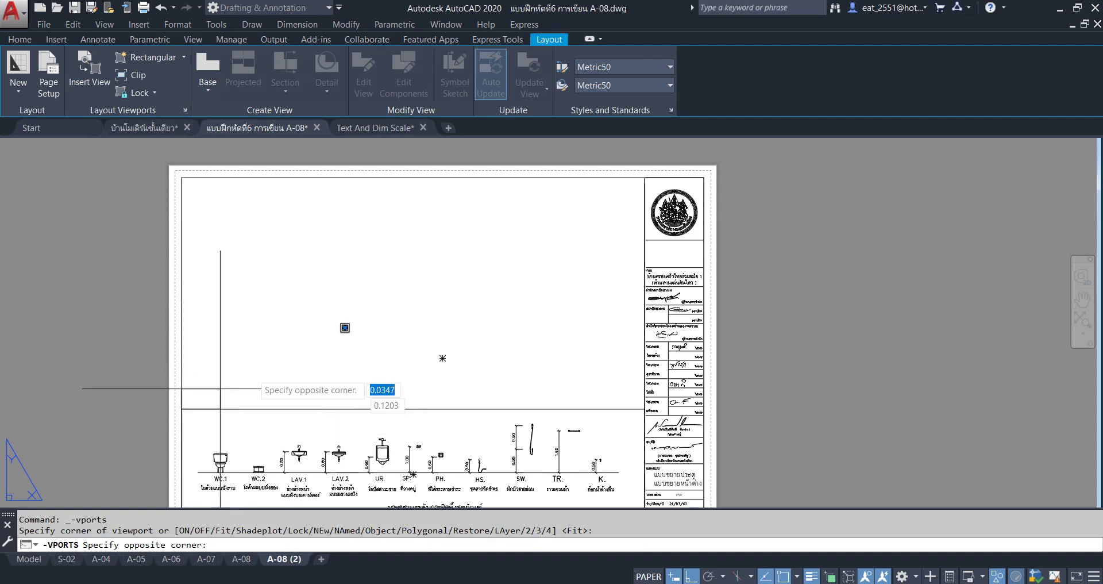
{"action": "left_click", "coordinate": [644, 178]}
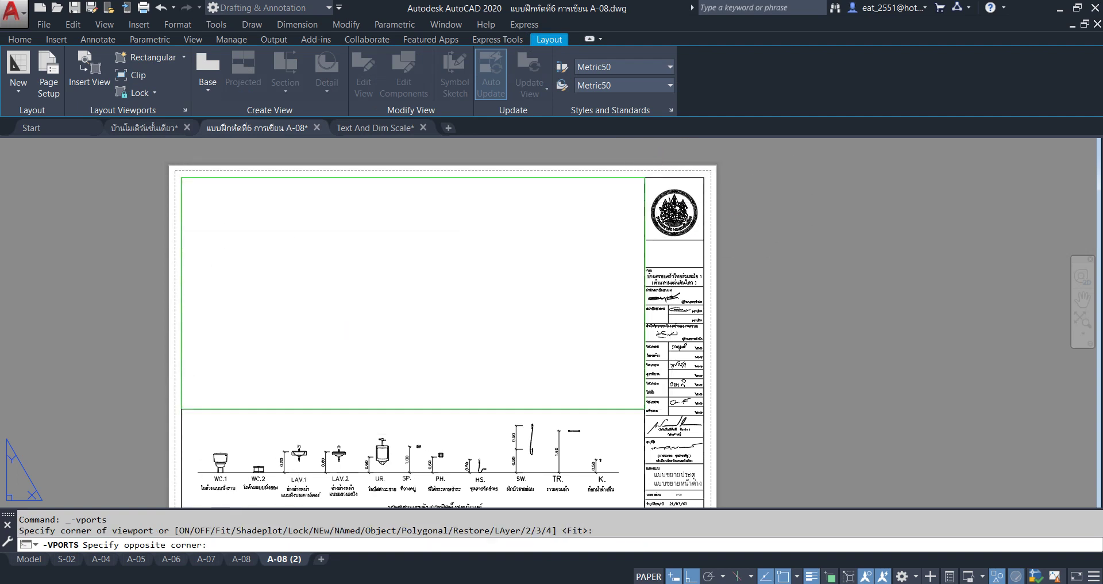
{"action": "left_click", "coordinate": [502, 408]}
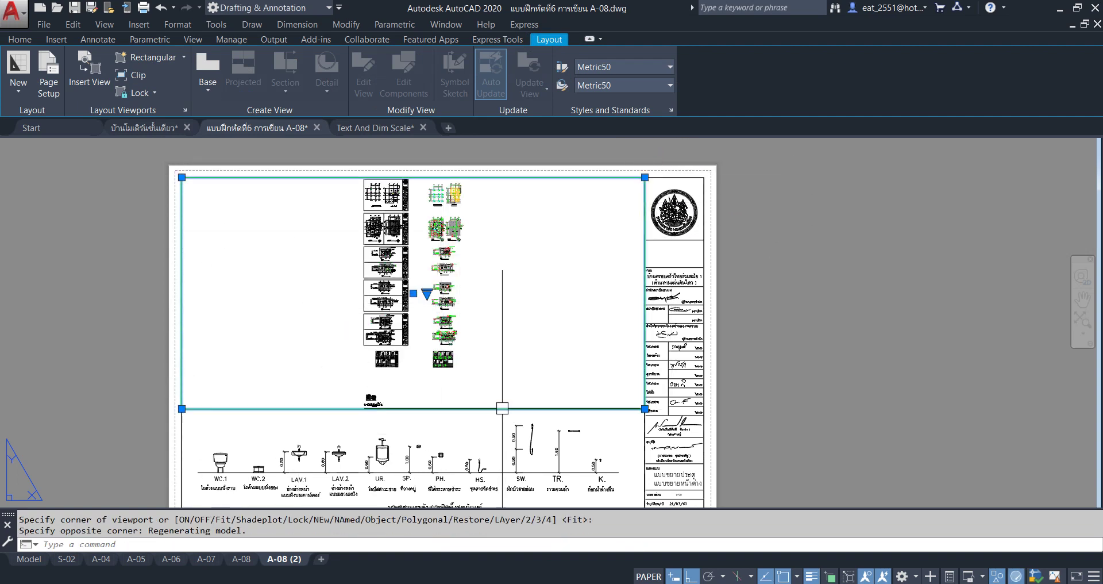
{"action": "left_click", "coordinate": [23, 39]}
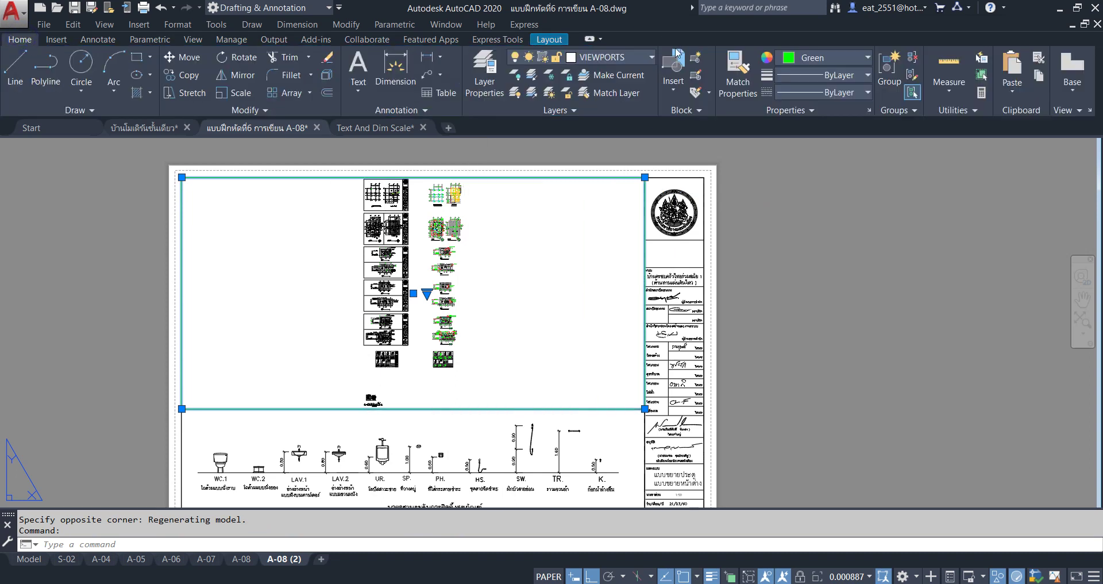
{"action": "left_click", "coordinate": [851, 58]}
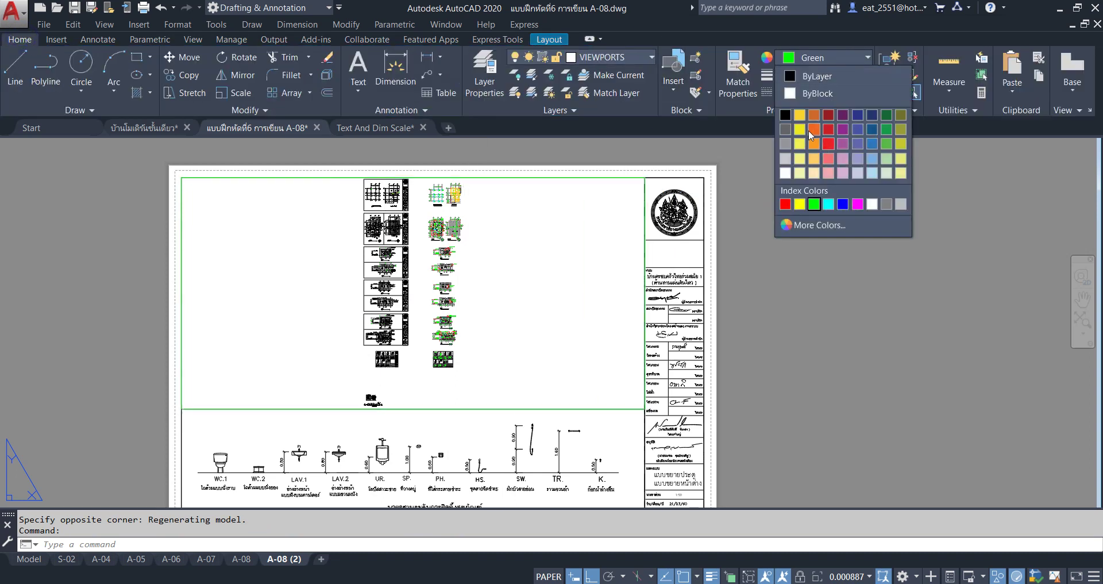
{"action": "key", "text": "Escape"}
{"action": "key", "text": "Escape"}
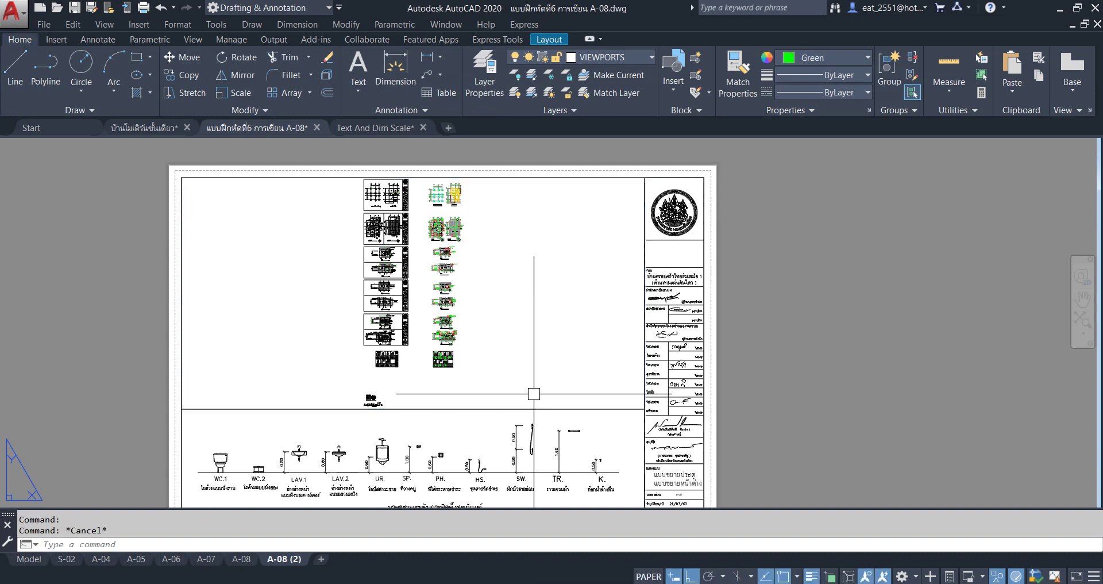
Set the upper viewport to 1:25, pan the table and WC.1 plan into frame, and return to paper space
{"action": "double_click", "coordinate": [416, 374]}
{"action": "scroll", "coordinate": [436, 321], "scroll_direction": "down", "scroll_amount": 3}
{"action": "scroll", "coordinate": [442, 306], "scroll_direction": "down", "scroll_amount": 3}
{"action": "scroll", "coordinate": [442, 306], "scroll_direction": "up", "scroll_amount": 2}
{"action": "scroll", "coordinate": [453, 290], "scroll_direction": "up", "scroll_amount": 2}
{"action": "scroll", "coordinate": [469, 274], "scroll_direction": "up", "scroll_amount": 2}
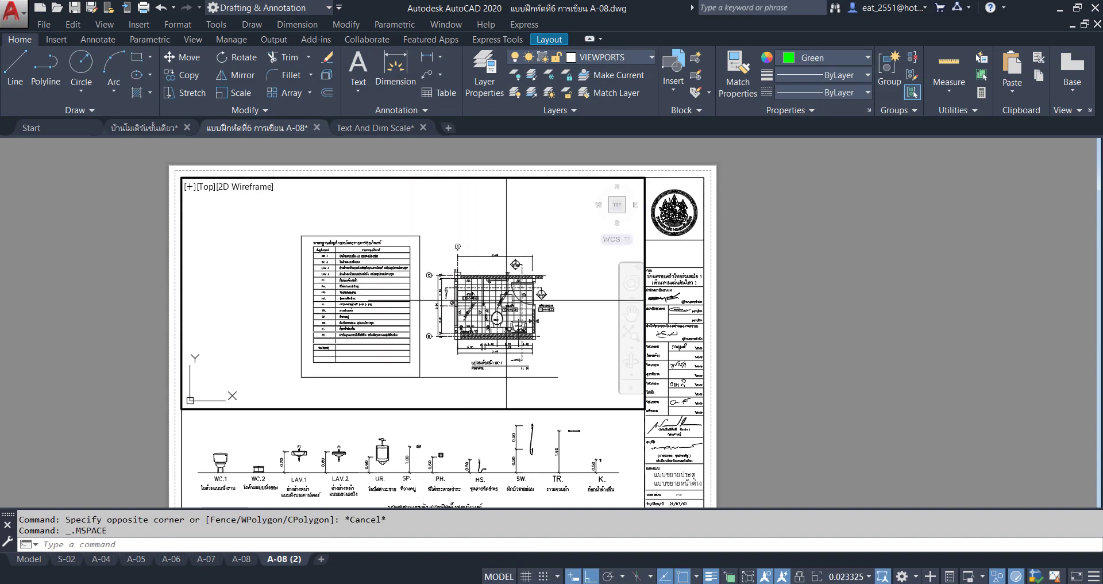
{"action": "left_click", "coordinate": [869, 577]}
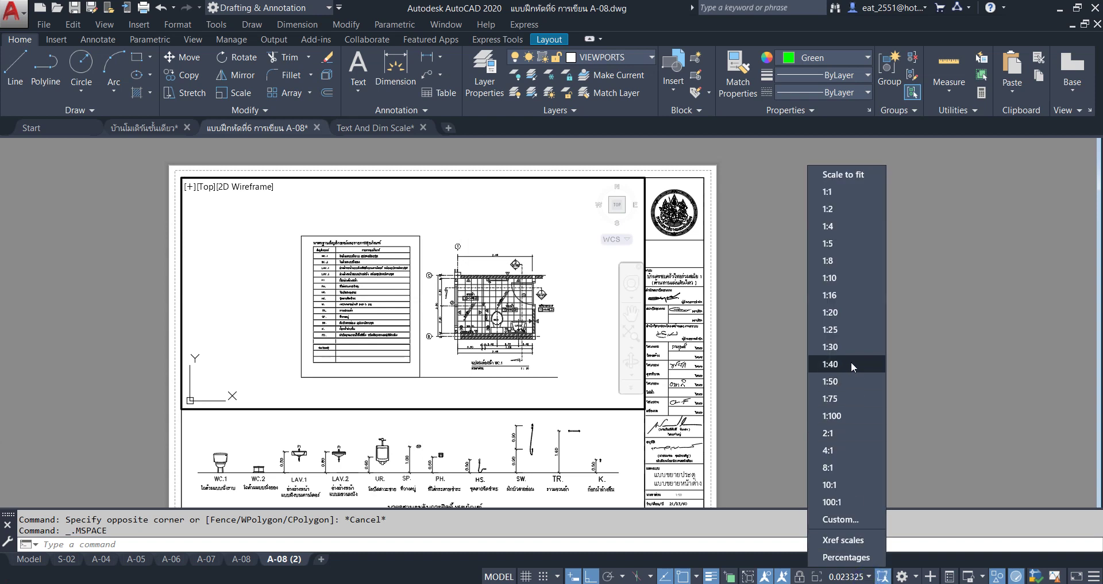
{"action": "left_click", "coordinate": [852, 332]}
{"action": "mouse_move", "coordinate": [534, 315]}
{"action": "middle_mouse_down"}
{"action": "mouse_move", "coordinate": [528, 298]}
{"action": "mouse_move", "coordinate": [519, 308]}
{"action": "middle_mouse_up"}
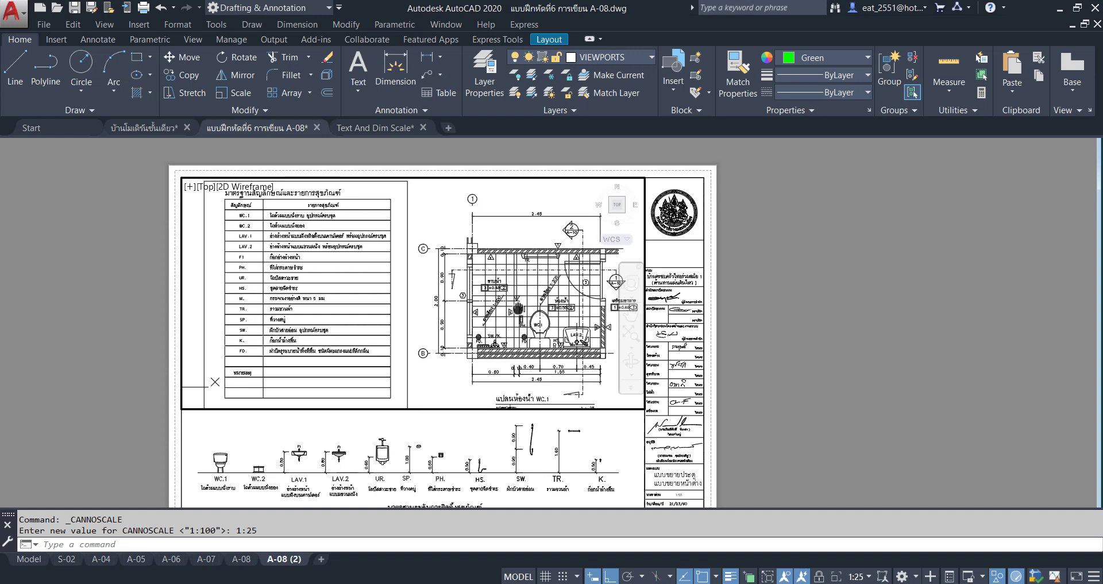
{"action": "middle_click_drag", "start_coordinate": [518, 308], "coordinate": [517, 308]}
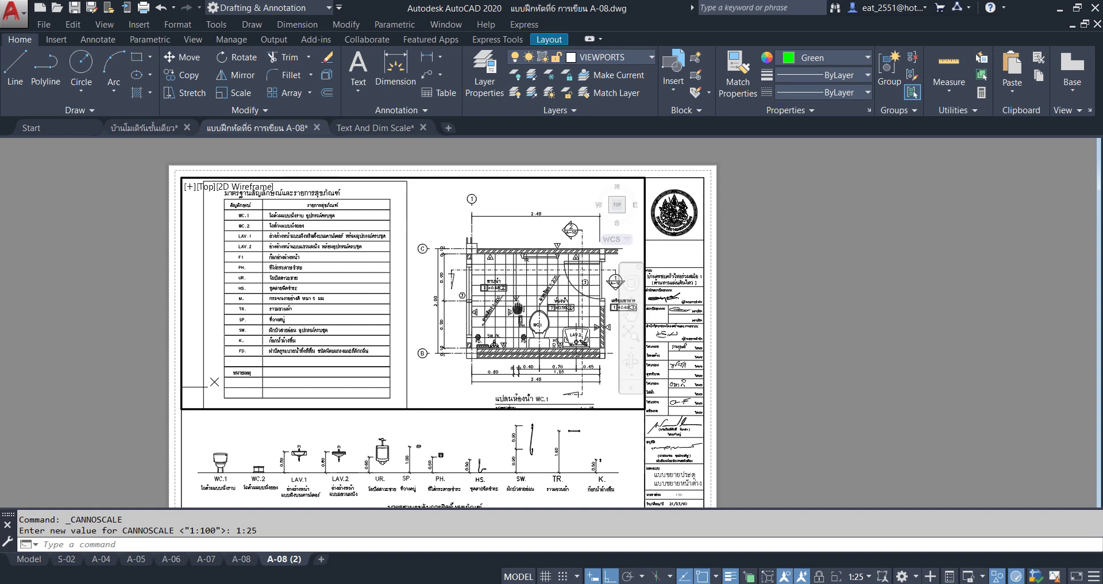
{"action": "double_click", "coordinate": [854, 339]}
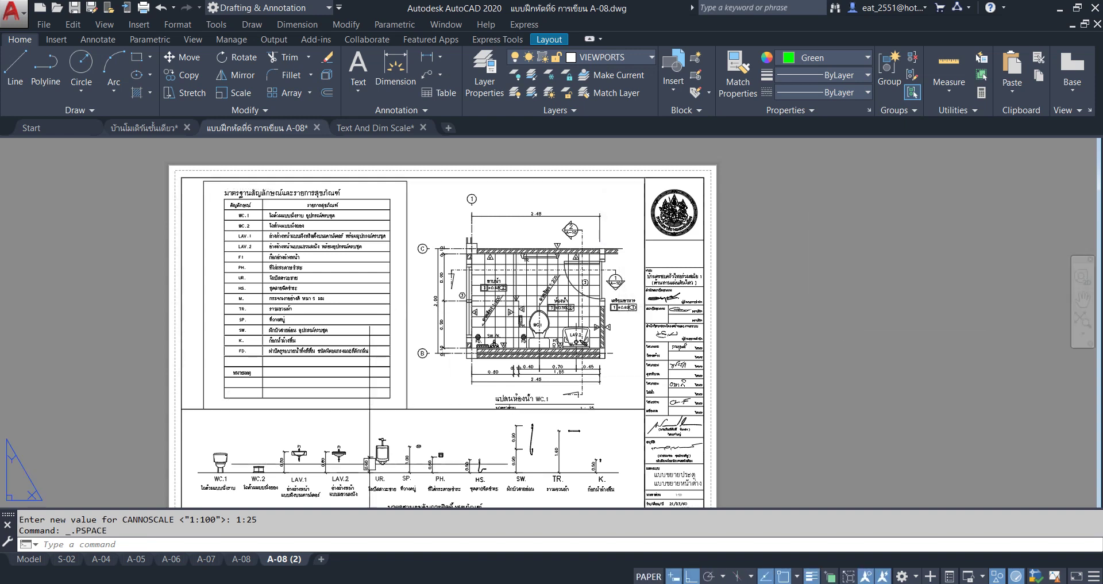
Stretch the upper viewport's bottom edge down to reveal the WC.1 title and 1:25 note
{"action": "left_click", "coordinate": [184, 425]}
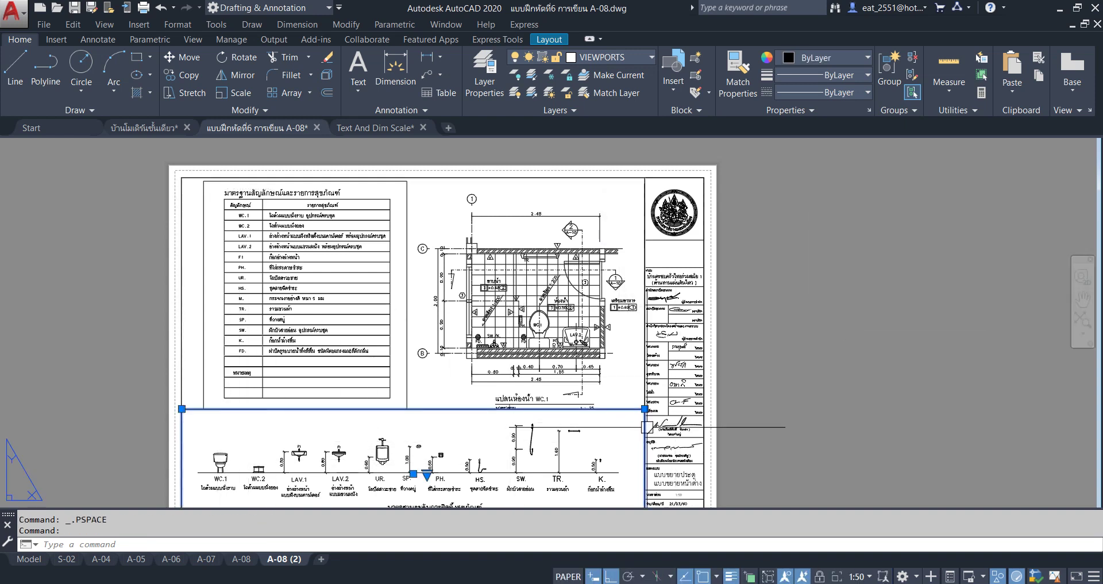
{"action": "scroll", "coordinate": [646, 424], "scroll_direction": "up", "scroll_amount": 5}
{"action": "left_click", "coordinate": [639, 361]}
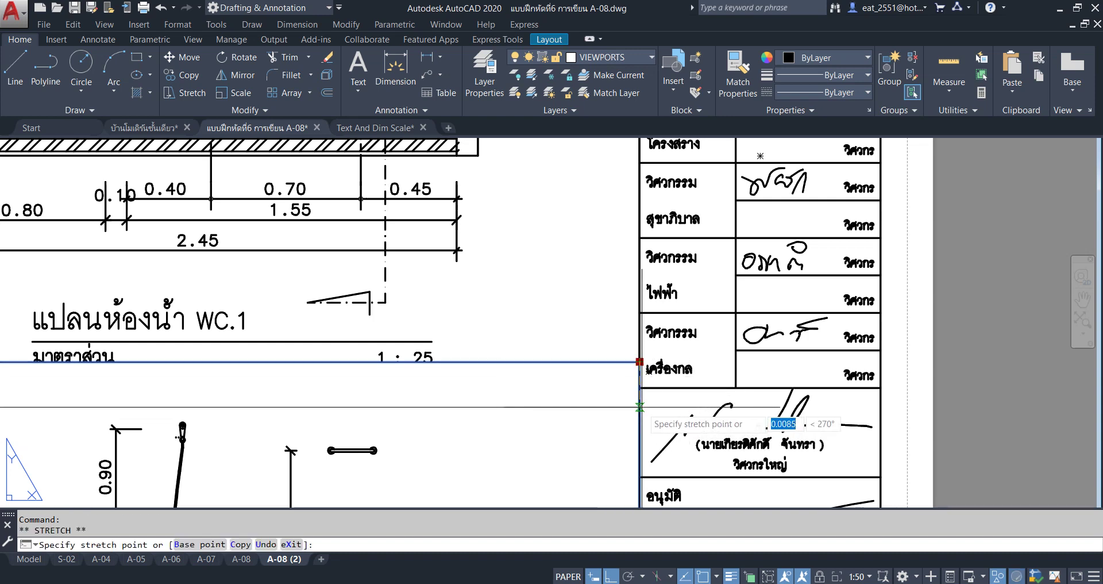
{"action": "left_click", "coordinate": [776, 407]}
{"action": "key", "text": "Escape"}
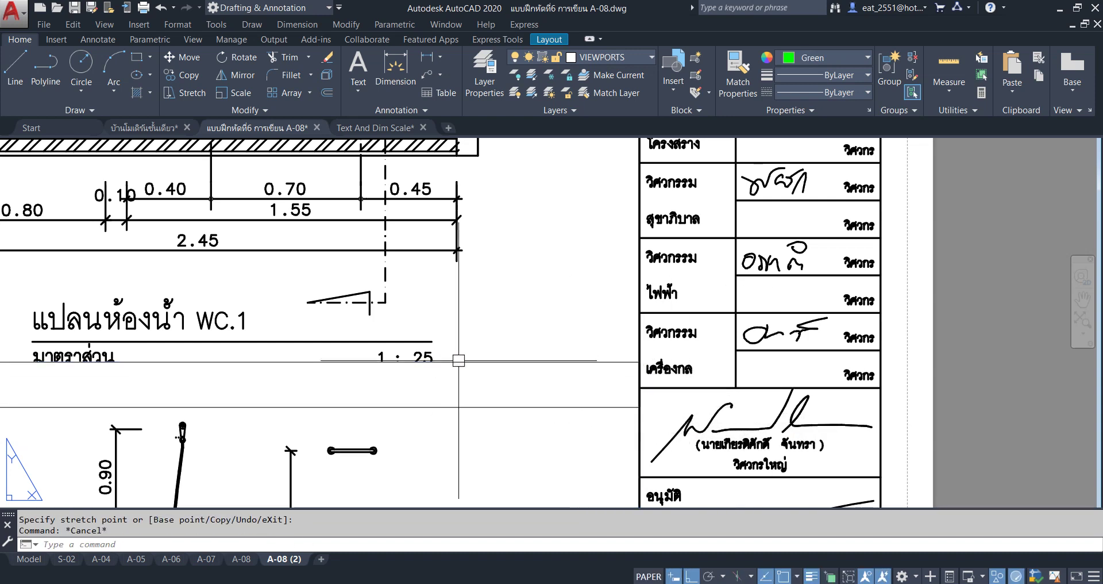
{"action": "left_click", "coordinate": [458, 360]}
{"action": "left_click", "coordinate": [639, 361]}
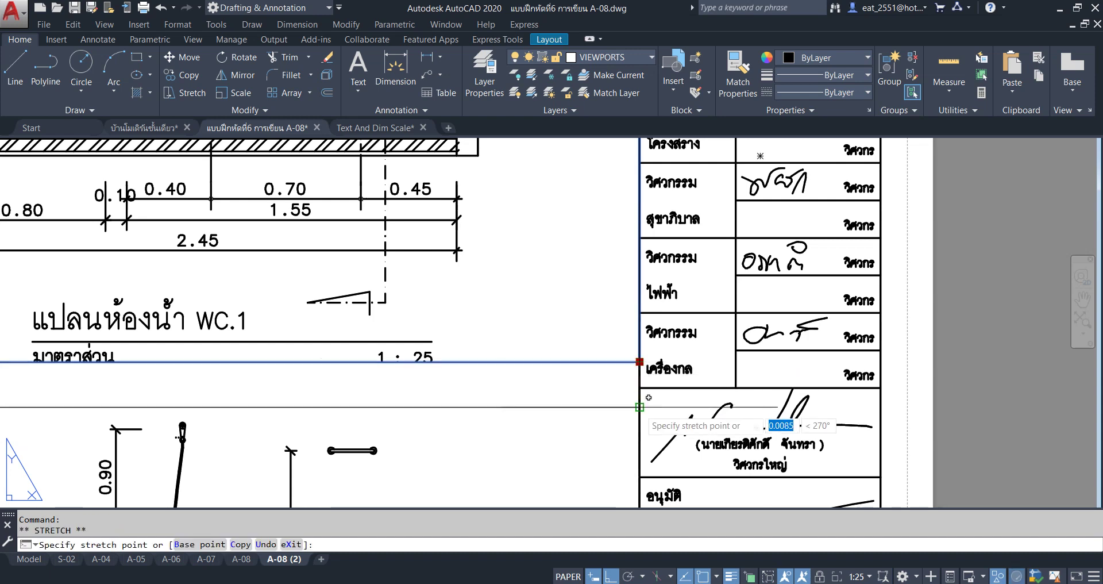
{"action": "key", "text": "Escape"}
{"action": "scroll", "coordinate": [535, 377], "scroll_direction": "down", "scroll_amount": 5}
{"action": "scroll", "coordinate": [542, 366], "scroll_direction": "down", "scroll_amount": 2}
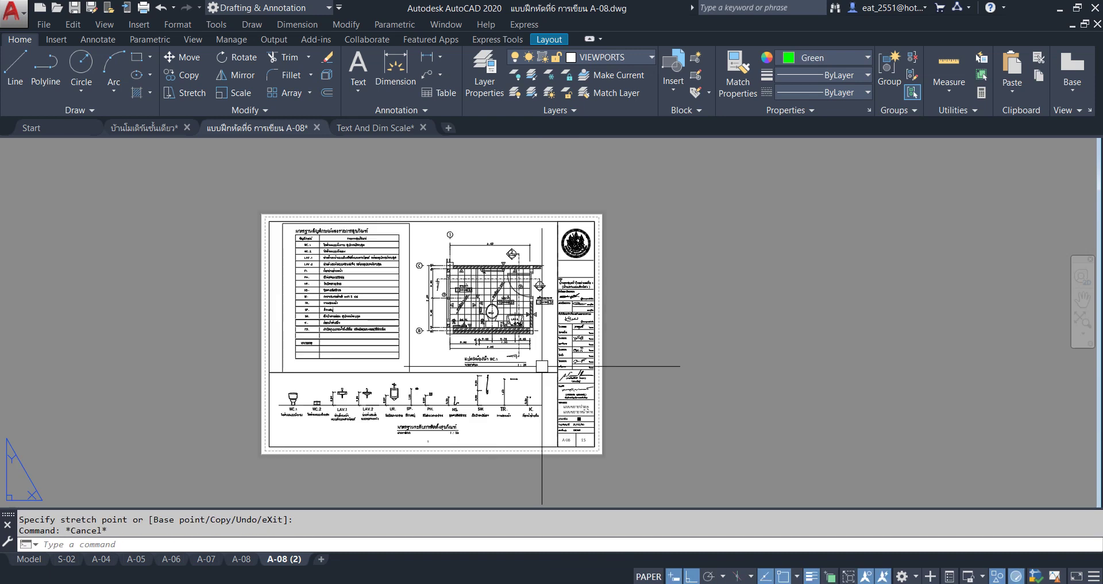
{"action": "scroll", "coordinate": [396, 345], "scroll_direction": "up", "scroll_amount": 2}
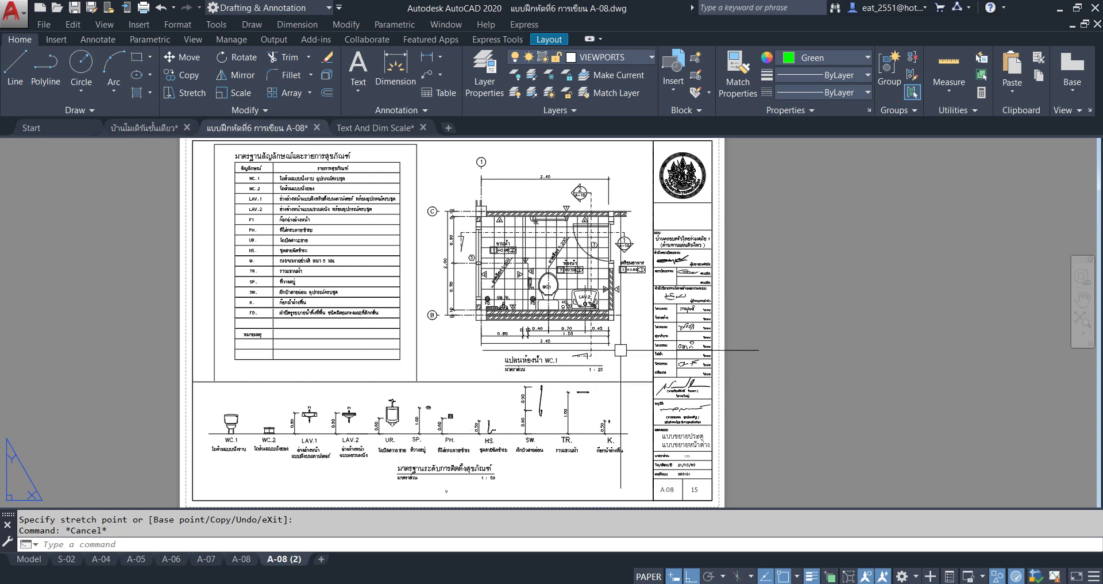
{"action": "scroll", "coordinate": [367, 241], "scroll_direction": "up", "scroll_amount": 1}
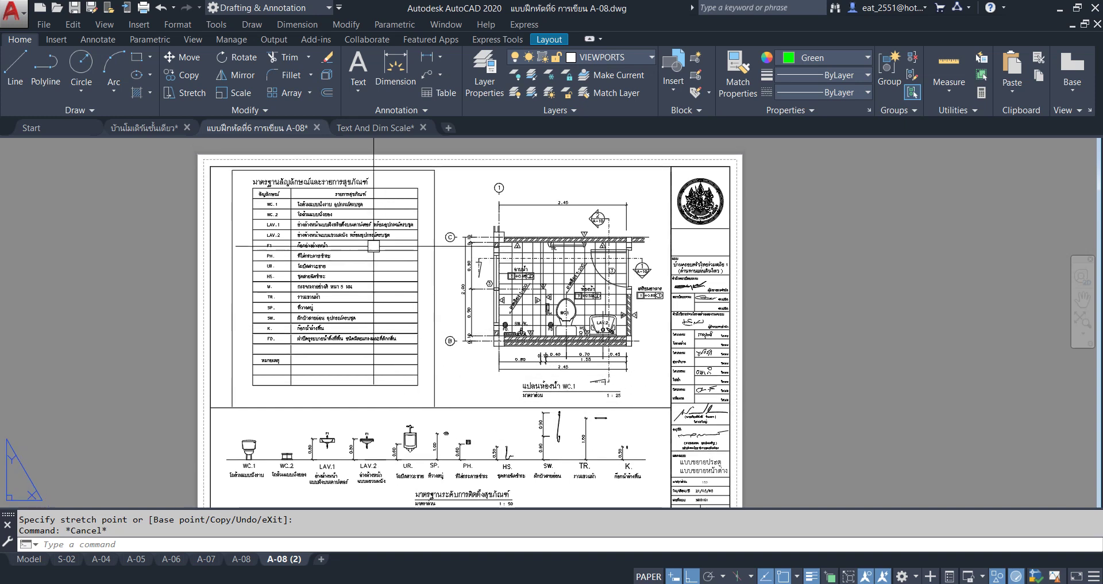
{"action": "scroll", "coordinate": [363, 198], "scroll_direction": "up", "scroll_amount": 1}
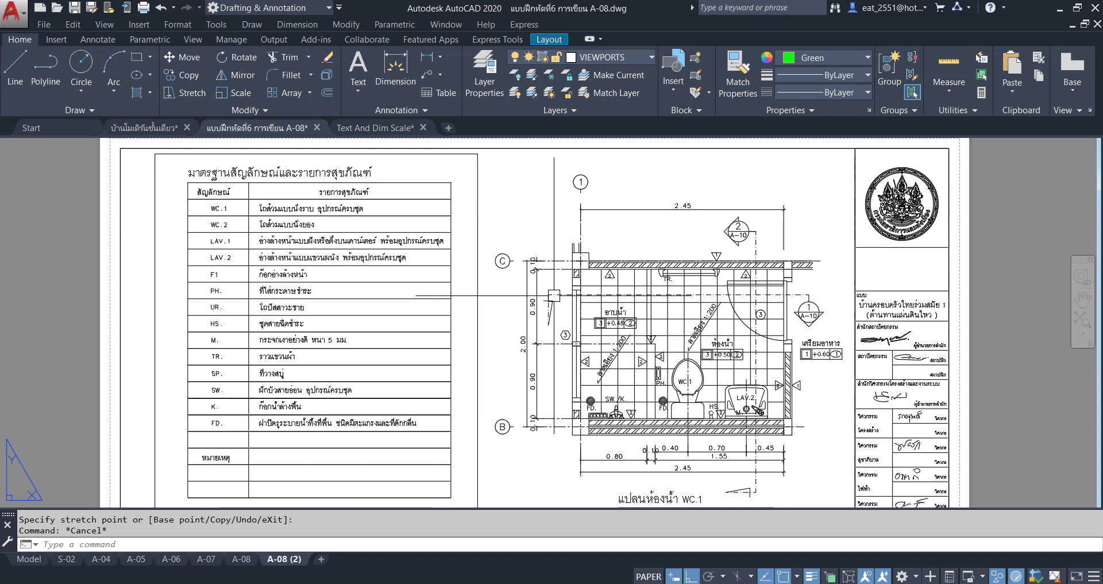
Switch to model space and window-select the sanitary-fixture row of the legend table
{"action": "left_click", "coordinate": [23, 560]}
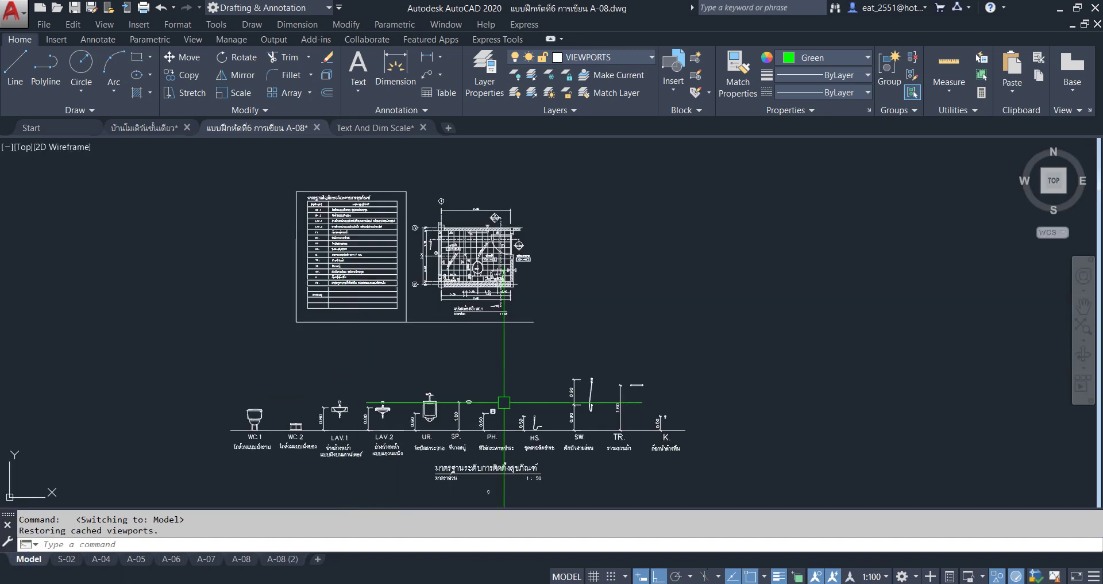
{"action": "middle_click_drag", "start_coordinate": [464, 409], "coordinate": [440, 356]}
{"action": "left_click", "coordinate": [155, 303]}
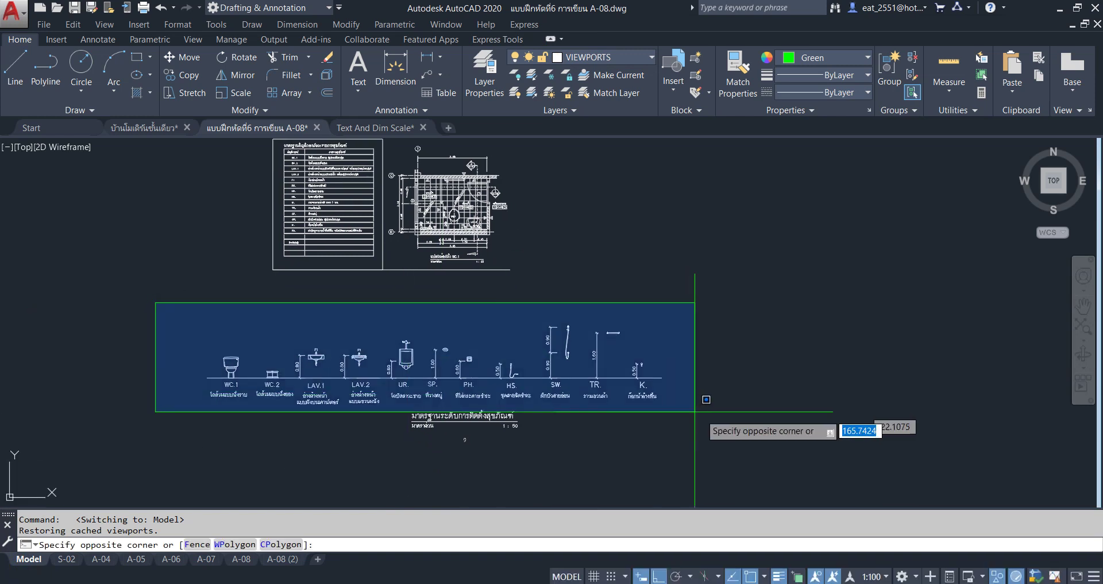
{"action": "left_click", "coordinate": [520, 348]}
{"action": "left_click", "coordinate": [577, 368]}
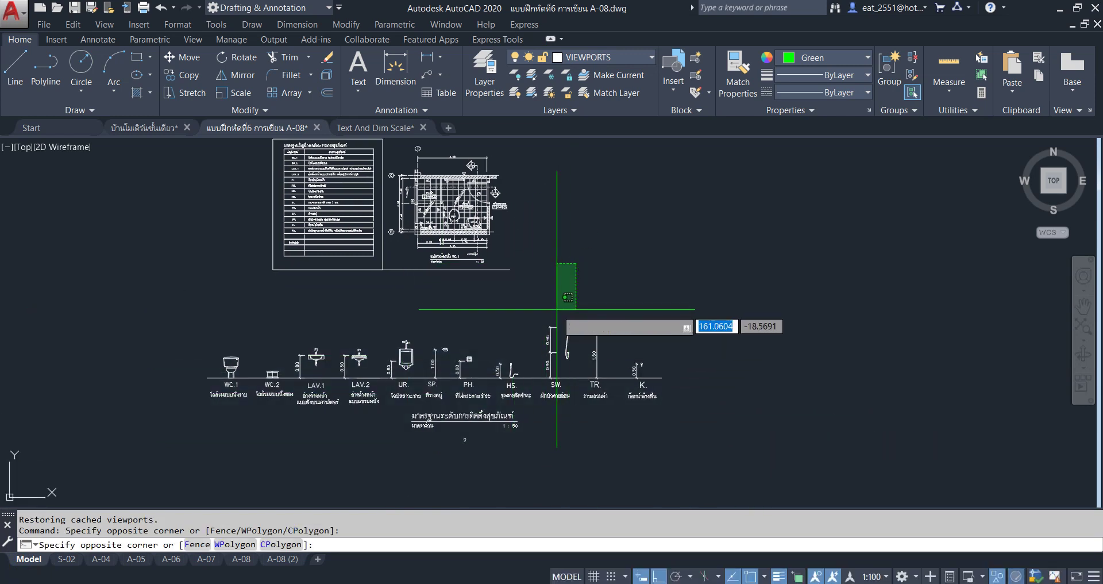
{"action": "left_click", "coordinate": [555, 270]}
{"action": "middle_click_drag", "start_coordinate": [601, 249], "coordinate": [568, 313]}
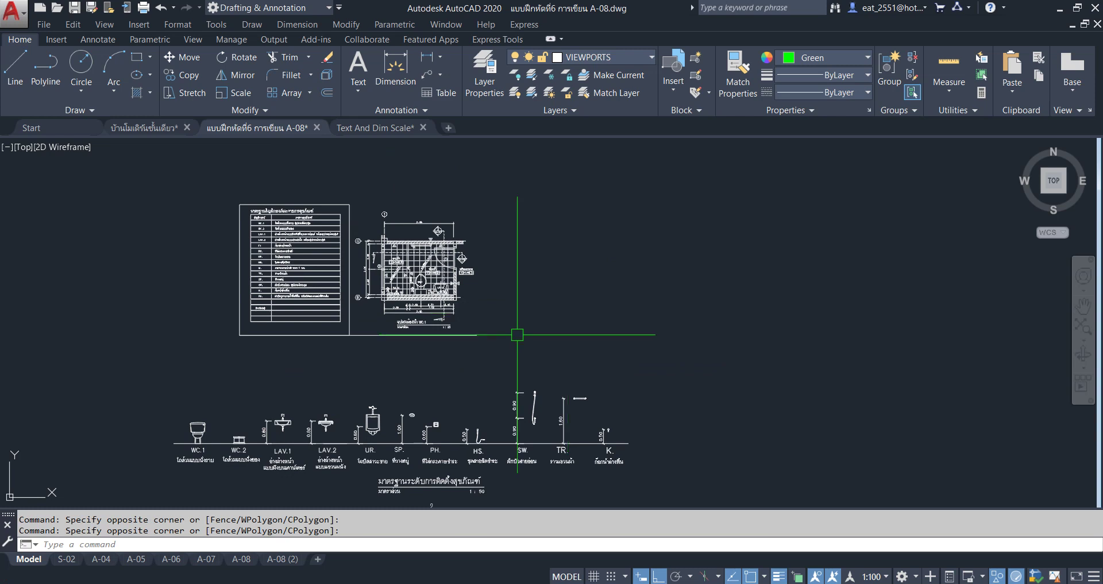
{"action": "scroll", "coordinate": [364, 305], "scroll_direction": "up", "scroll_amount": 4}
{"action": "middle_click_drag", "start_coordinate": [364, 305], "coordinate": [360, 327]}
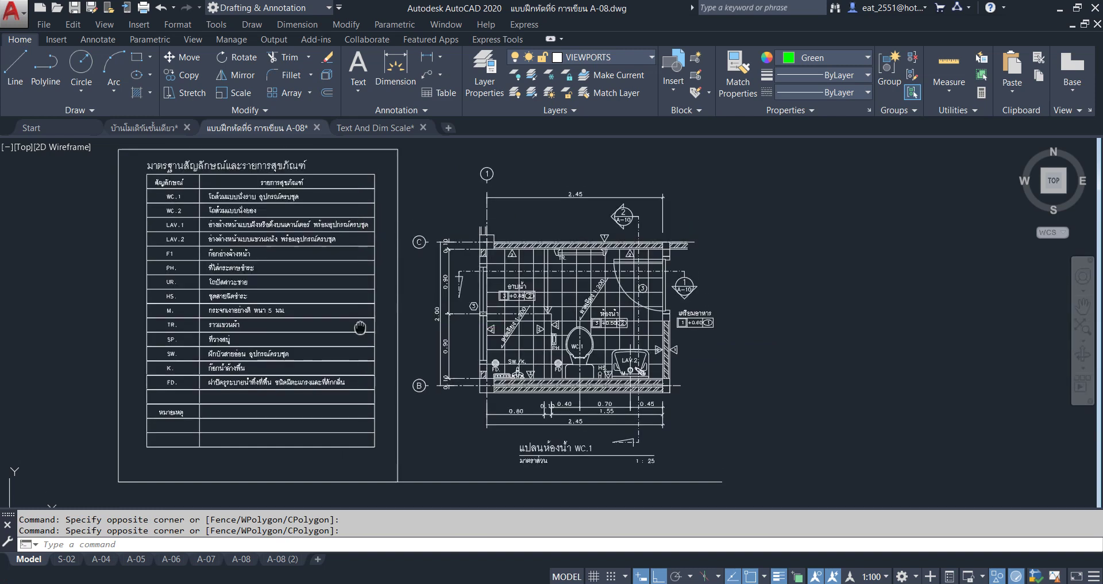
{"action": "middle_click_drag", "start_coordinate": [418, 308], "coordinate": [358, 291]}
{"action": "scroll", "coordinate": [297, 235], "scroll_direction": "up", "scroll_amount": 5}
{"action": "scroll", "coordinate": [297, 234], "scroll_direction": "down", "scroll_amount": 5}
{"action": "scroll", "coordinate": [488, 256], "scroll_direction": "down", "scroll_amount": 4}
{"action": "scroll", "coordinate": [406, 301], "scroll_direction": "down", "scroll_amount": 3}
{"action": "middle_click_drag", "start_coordinate": [496, 281], "coordinate": [492, 288]}
{"action": "scroll", "coordinate": [529, 266], "scroll_direction": "up", "scroll_amount": 5}
{"action": "scroll", "coordinate": [638, 241], "scroll_direction": "up", "scroll_amount": 3}
{"action": "scroll", "coordinate": [637, 242], "scroll_direction": "up", "scroll_amount": 2}
Start moving the door-type text บานเปิดเดี่ยว from a base point, then cancel, leaving it in place
{"action": "left_click", "coordinate": [731, 388]}
{"action": "left_click", "coordinate": [189, 60]}
{"action": "left_click", "coordinate": [600, 302]}
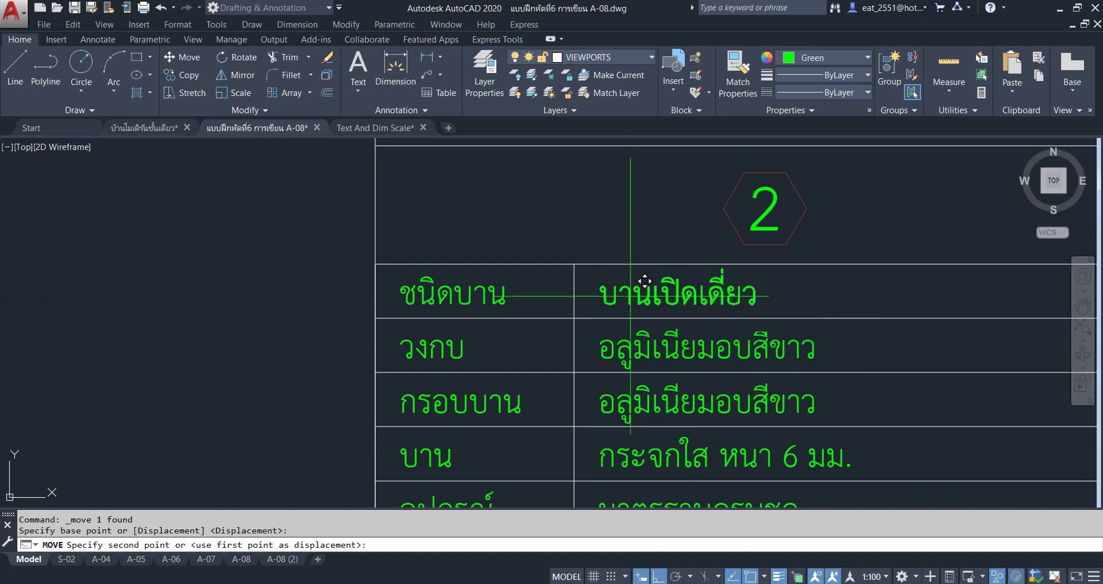
{"action": "scroll", "coordinate": [632, 322], "scroll_direction": "down", "scroll_amount": 4}
{"action": "scroll", "coordinate": [686, 488], "scroll_direction": "down", "scroll_amount": 6}
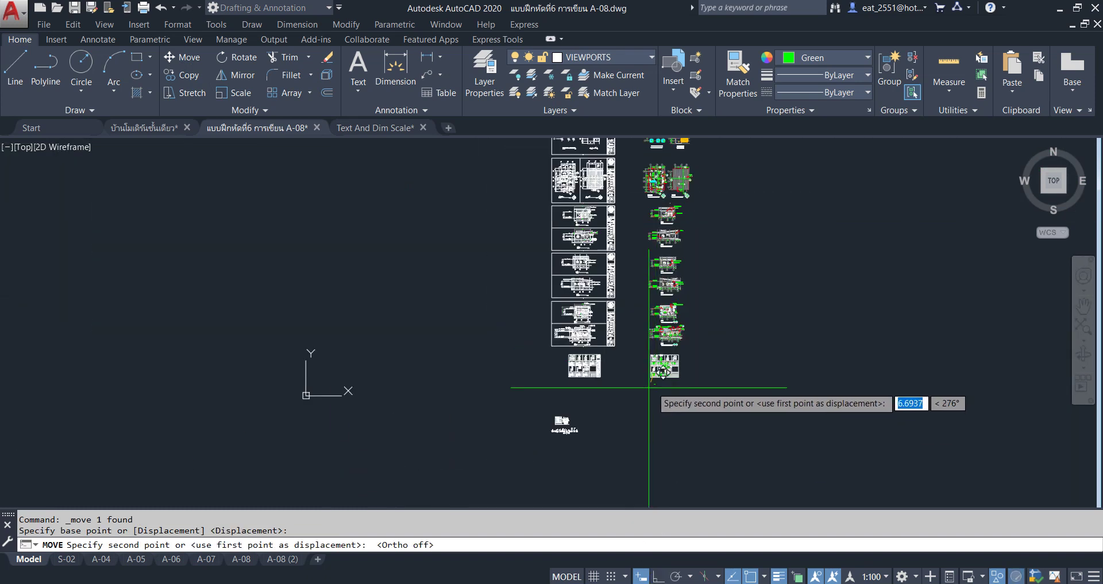
{"action": "scroll", "coordinate": [517, 385], "scroll_direction": "up", "scroll_amount": 5}
{"action": "scroll", "coordinate": [401, 432], "scroll_direction": "up", "scroll_amount": 10}
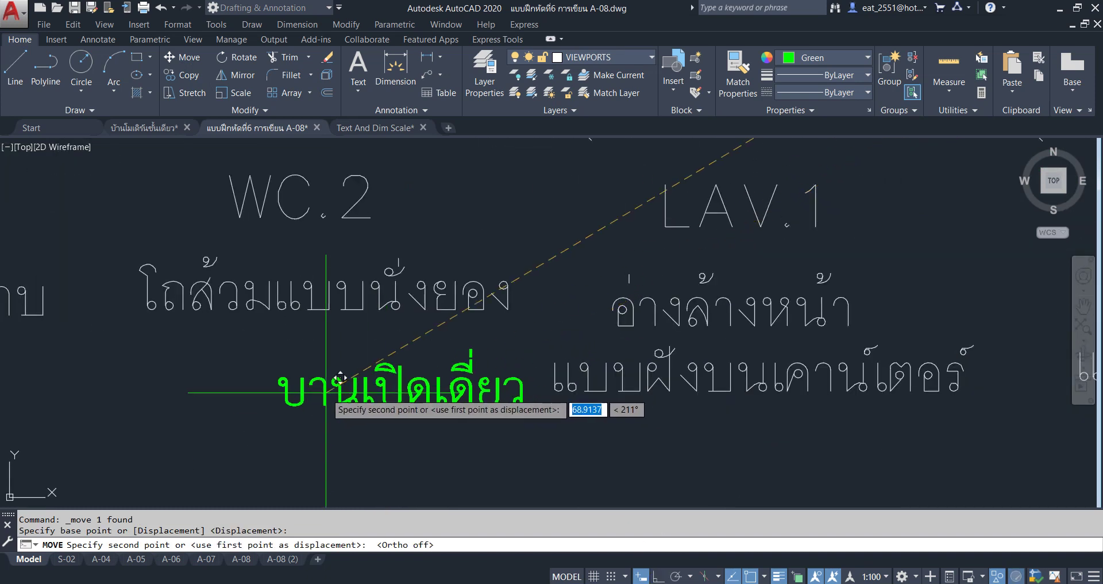
{"action": "middle_click_drag", "start_coordinate": [197, 295], "coordinate": [337, 309]}
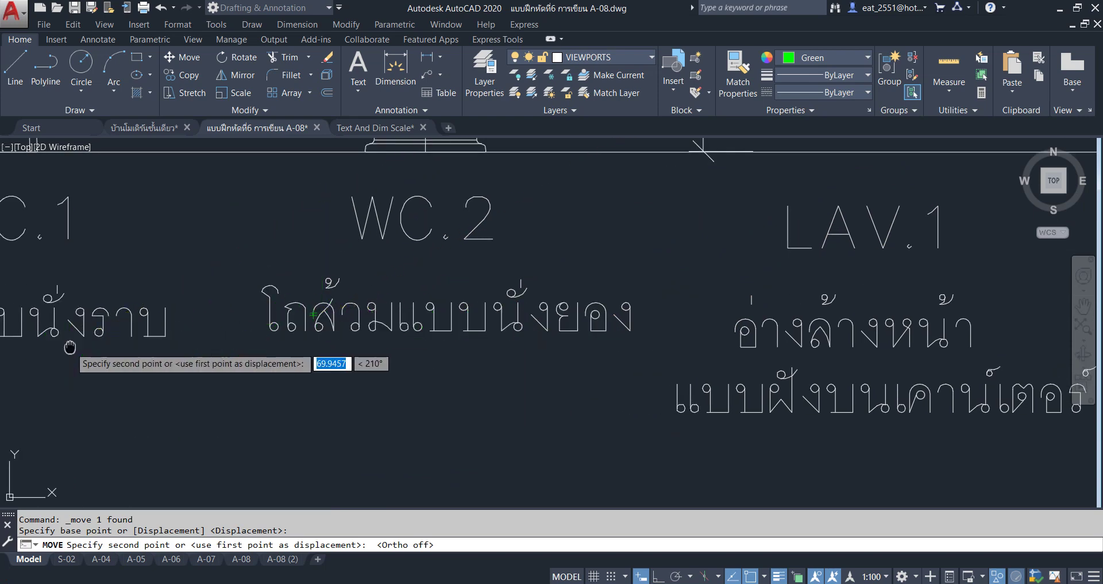
{"action": "scroll", "coordinate": [141, 316], "scroll_direction": "down", "scroll_amount": 2}
{"action": "scroll", "coordinate": [173, 331], "scroll_direction": "down", "scroll_amount": 8}
{"action": "middle_click_drag", "start_coordinate": [429, 261], "coordinate": [433, 368]}
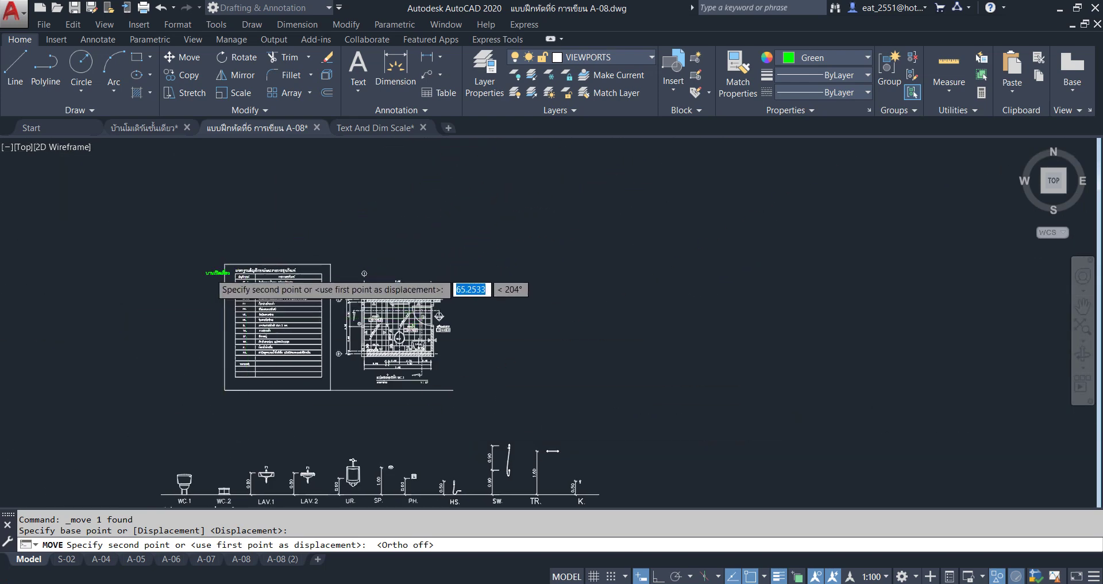
{"action": "scroll", "coordinate": [222, 271], "scroll_direction": "up", "scroll_amount": 7}
{"action": "middle_click_drag", "start_coordinate": [571, 407], "coordinate": [437, 386]}
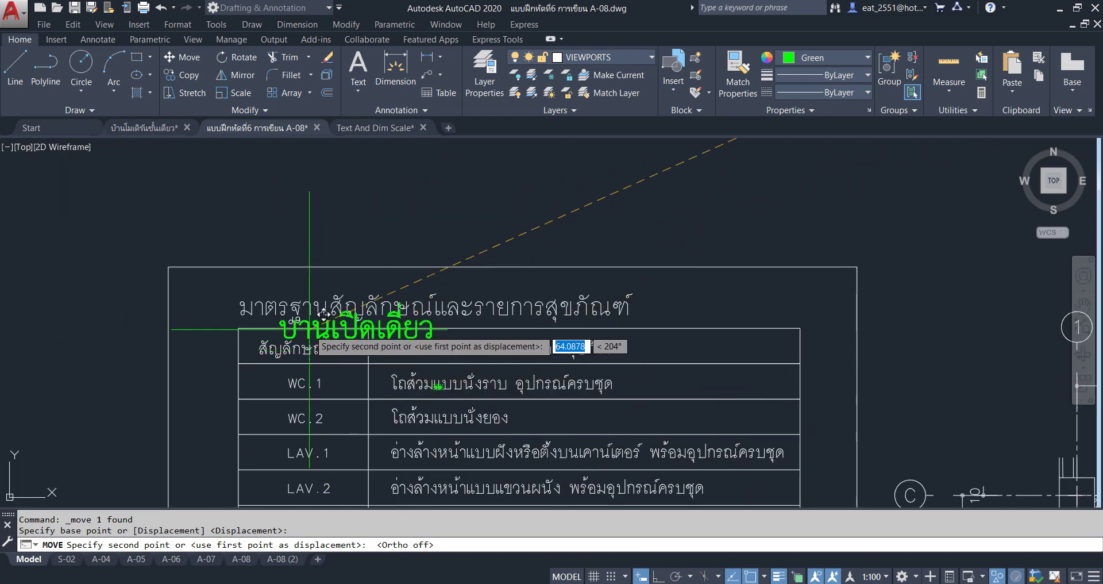
{"action": "key", "text": "Escape"}
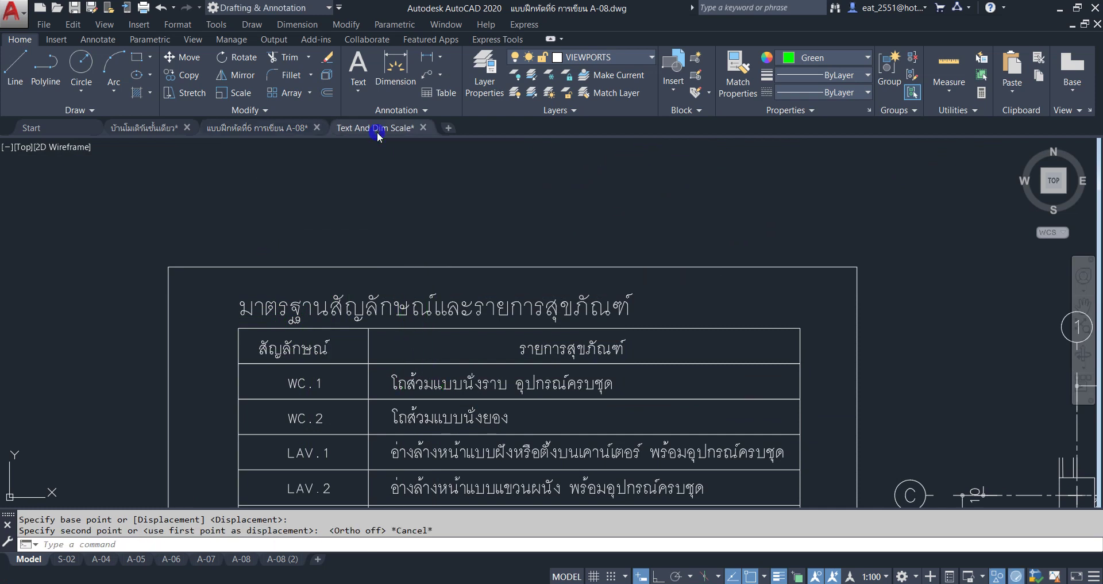
In Text And Dim Scale, select a Text Scale sample from the annotation scale row, then return to A-08
{"action": "left_click", "coordinate": [374, 128]}
{"action": "scroll", "coordinate": [482, 292], "scroll_direction": "down", "scroll_amount": 1}
{"action": "scroll", "coordinate": [482, 292], "scroll_direction": "down", "scroll_amount": 7}
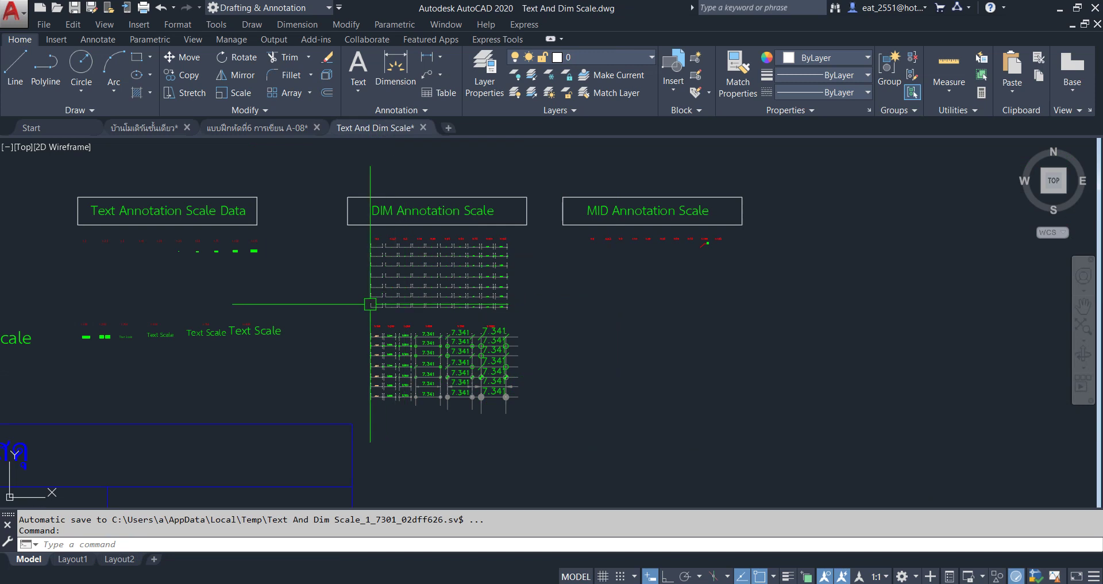
{"action": "middle_click_drag", "start_coordinate": [372, 303], "coordinate": [559, 294]}
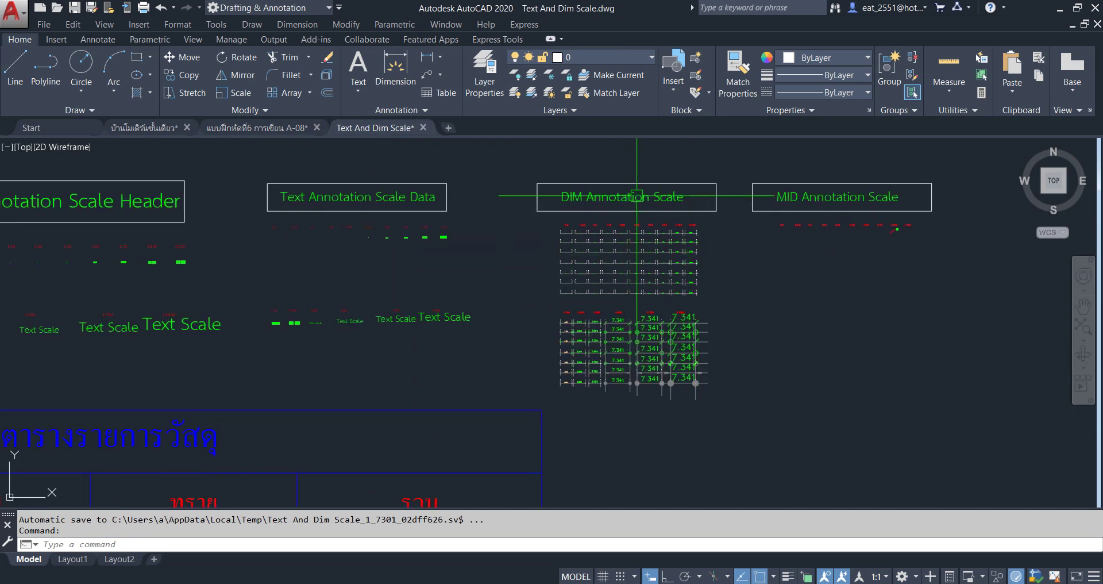
{"action": "scroll", "coordinate": [432, 207], "scroll_direction": "up", "scroll_amount": 4}
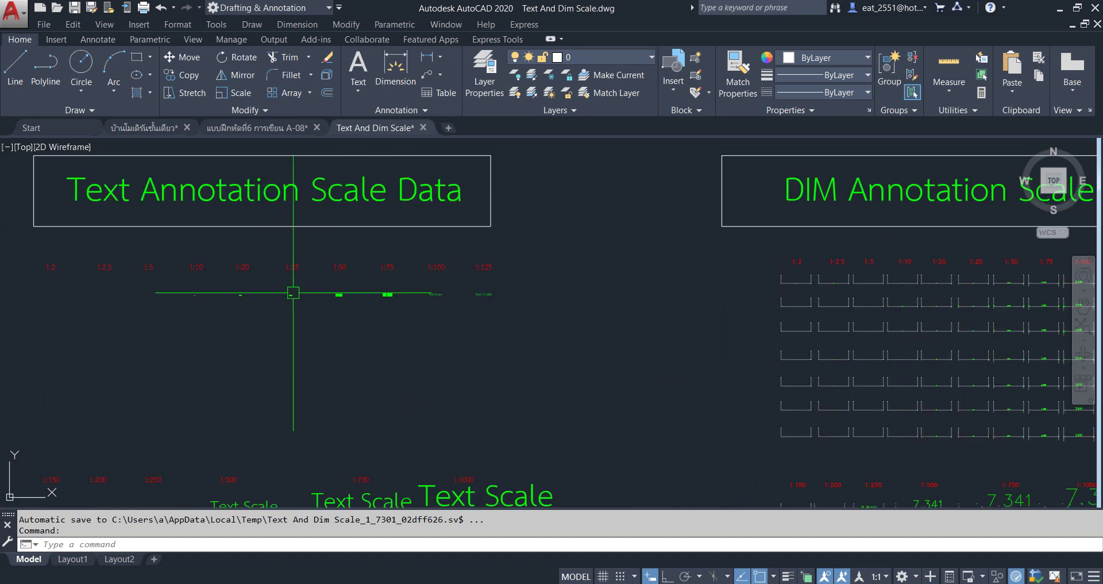
{"action": "scroll", "coordinate": [345, 293], "scroll_direction": "up", "scroll_amount": 2}
{"action": "scroll", "coordinate": [630, 278], "scroll_direction": "up", "scroll_amount": 2}
{"action": "scroll", "coordinate": [537, 314], "scroll_direction": "up", "scroll_amount": 5}
{"action": "scroll", "coordinate": [605, 326], "scroll_direction": "down", "scroll_amount": 2}
{"action": "left_click", "coordinate": [593, 308]}
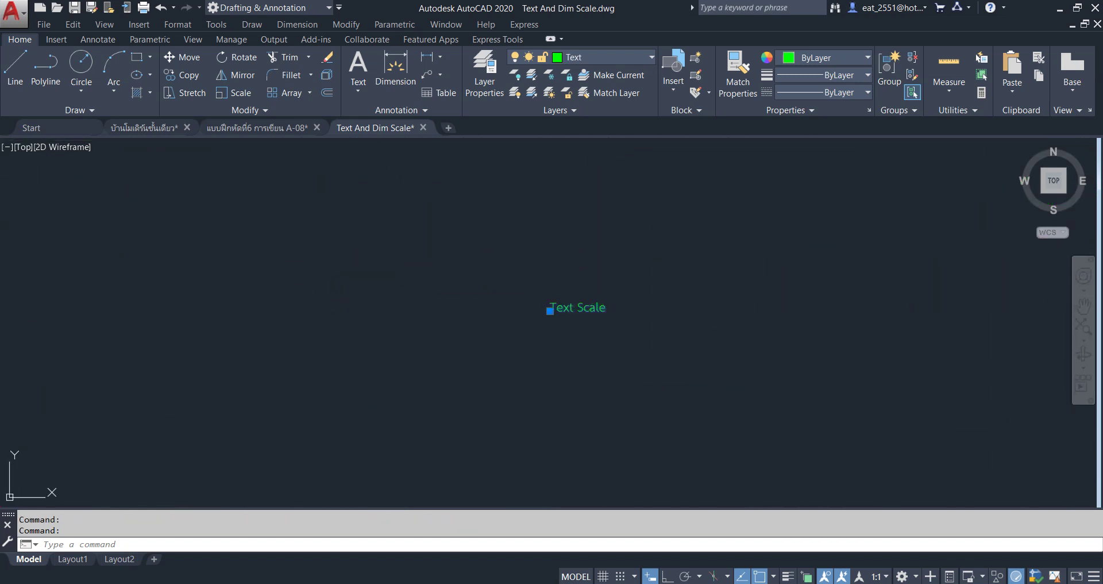
{"action": "left_click", "coordinate": [270, 128]}
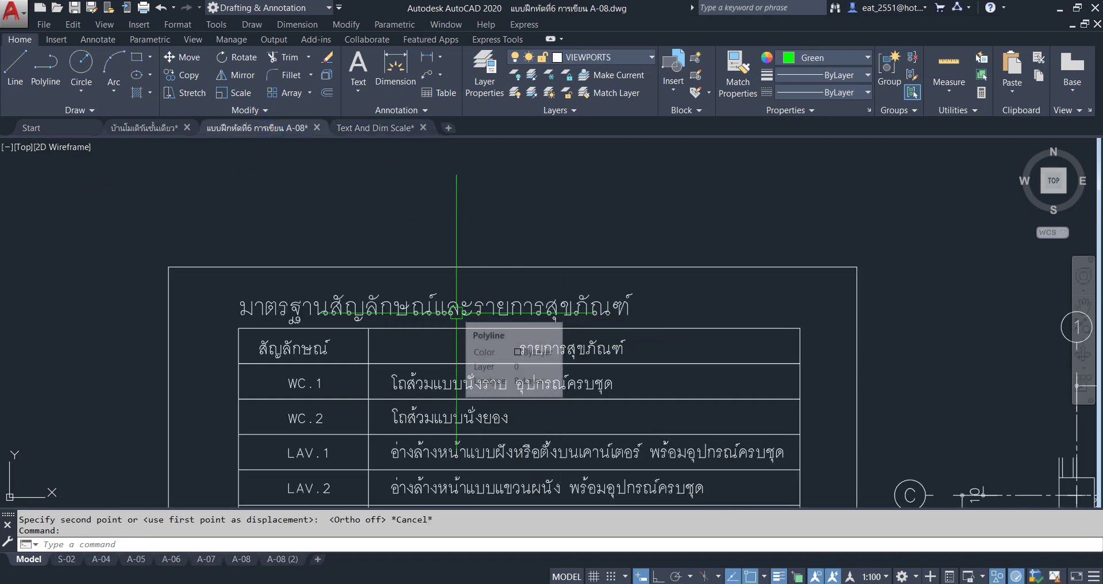
Paste the Text Scale text to the left of the fixture table
{"action": "key", "text": "ctrl+v"}
{"action": "scroll", "coordinate": [257, 363], "scroll_direction": "up", "scroll_amount": 5}
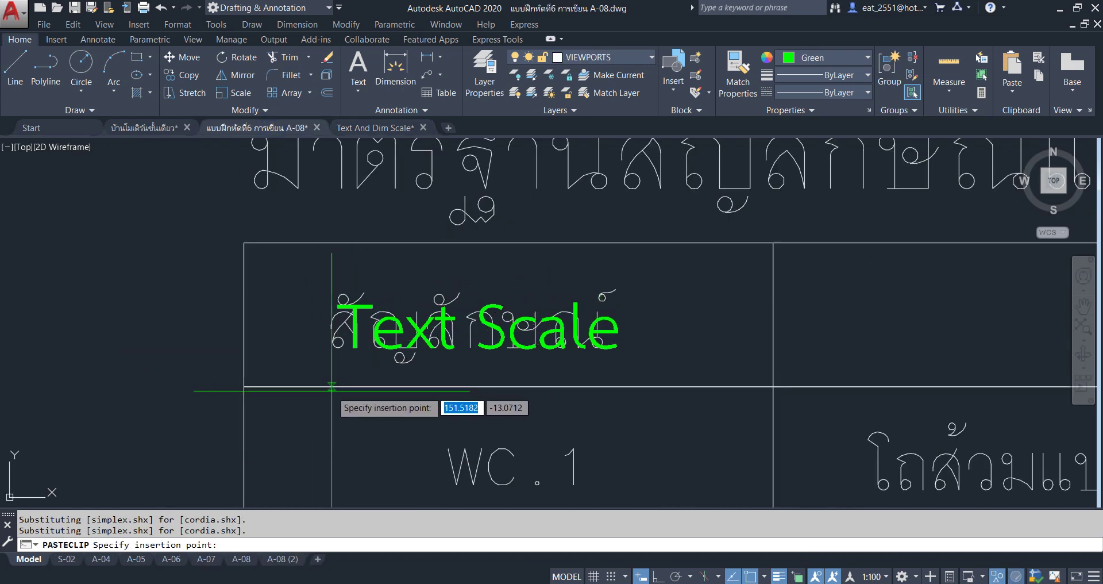
{"action": "scroll", "coordinate": [289, 366], "scroll_direction": "down", "scroll_amount": 6}
{"action": "scroll", "coordinate": [288, 367], "scroll_direction": "down", "scroll_amount": 2}
{"action": "scroll", "coordinate": [367, 379], "scroll_direction": "up", "scroll_amount": 3}
{"action": "scroll", "coordinate": [419, 374], "scroll_direction": "up", "scroll_amount": 2}
{"action": "scroll", "coordinate": [208, 312], "scroll_direction": "up", "scroll_amount": 2}
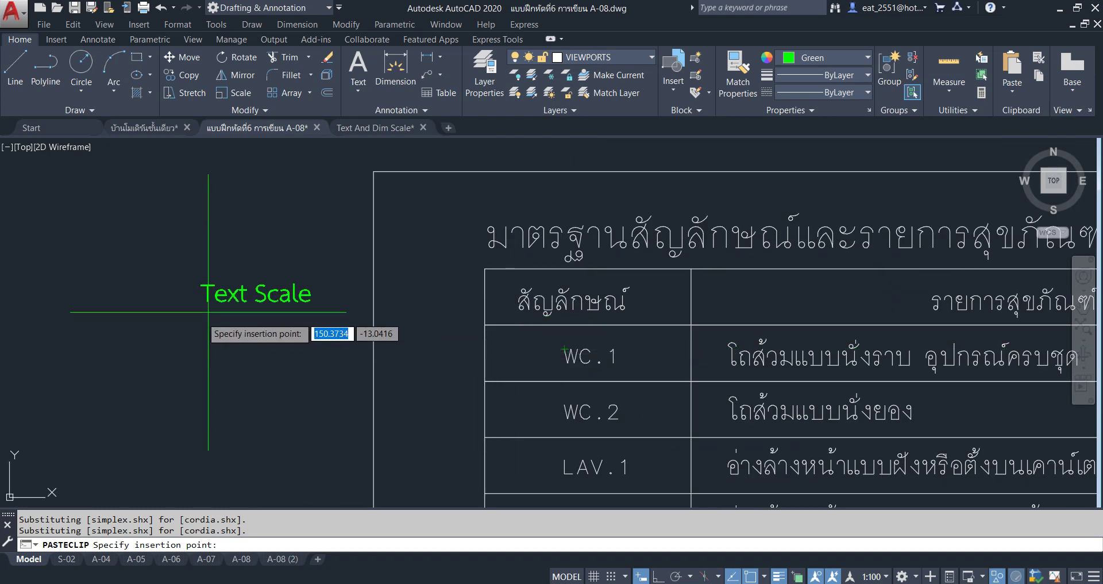
{"action": "left_click", "coordinate": [240, 302]}
{"action": "scroll", "coordinate": [322, 287], "scroll_direction": "down", "scroll_amount": 1}
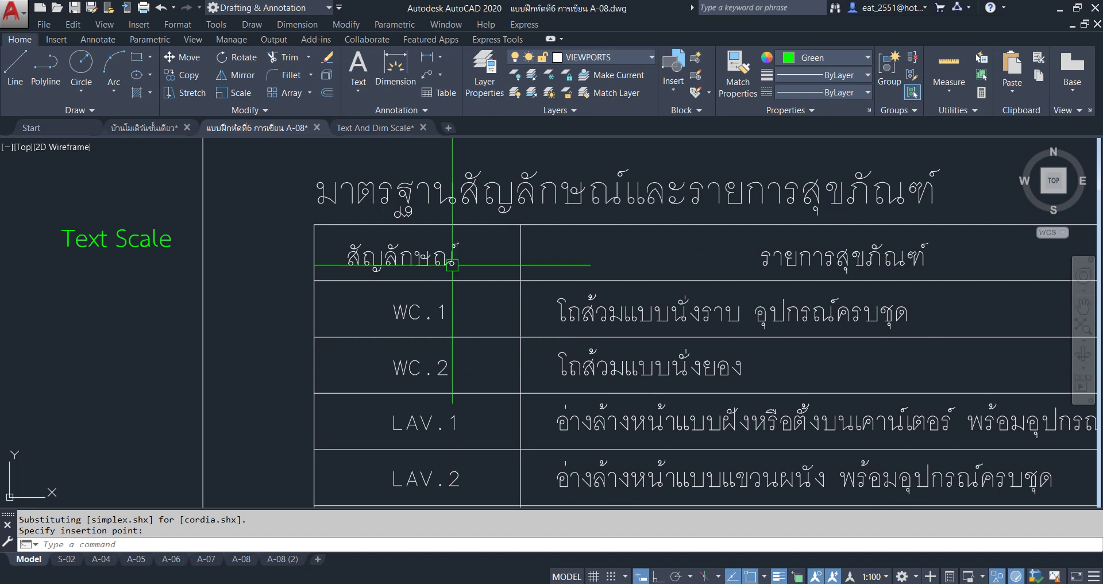
{"action": "scroll", "coordinate": [320, 276], "scroll_direction": "down", "scroll_amount": 4}
{"action": "scroll", "coordinate": [299, 276], "scroll_direction": "down", "scroll_amount": 1}
{"action": "scroll", "coordinate": [367, 322], "scroll_direction": "up", "scroll_amount": 1}
{"action": "scroll", "coordinate": [413, 330], "scroll_direction": "up", "scroll_amount": 1}
{"action": "scroll", "coordinate": [440, 329], "scroll_direction": "down", "scroll_amount": 1}
{"action": "scroll", "coordinate": [320, 219], "scroll_direction": "up", "scroll_amount": 2}
{"action": "scroll", "coordinate": [158, 222], "scroll_direction": "up", "scroll_amount": 1}
{"action": "scroll", "coordinate": [320, 340], "scroll_direction": "up", "scroll_amount": 2}
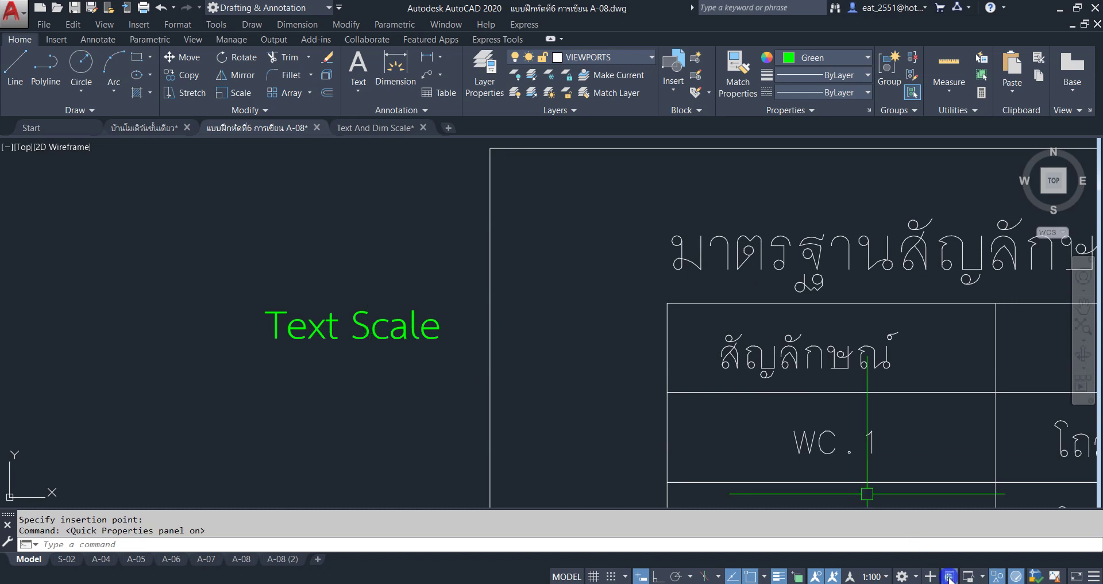
Copy the pasted text's 0.0608 height from Quick Properties
{"action": "left_click", "coordinate": [407, 332]}
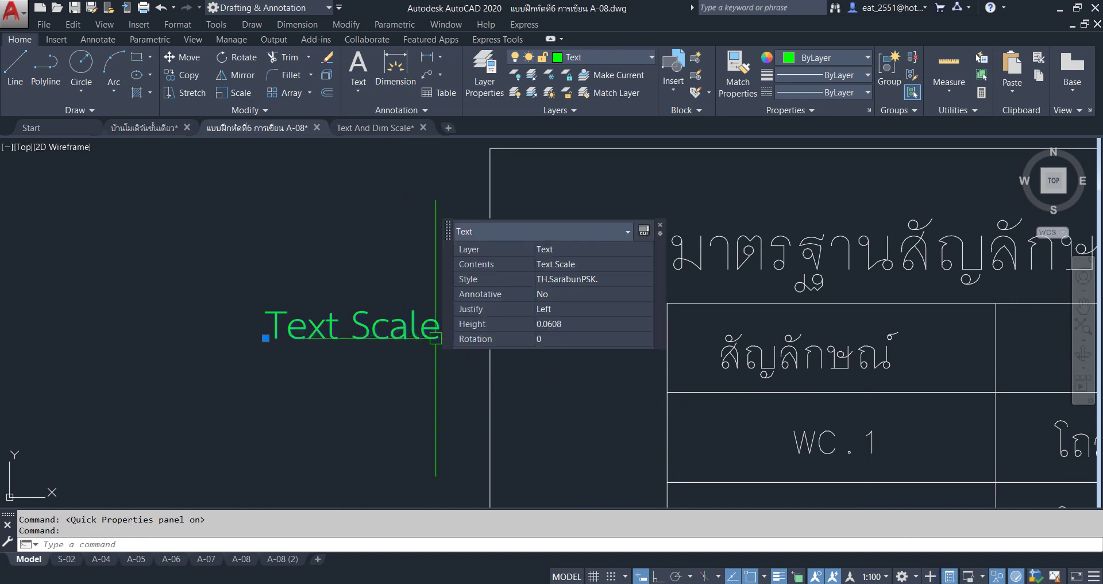
{"action": "left_click", "coordinate": [551, 325]}
{"action": "right_click", "coordinate": [550, 324]}
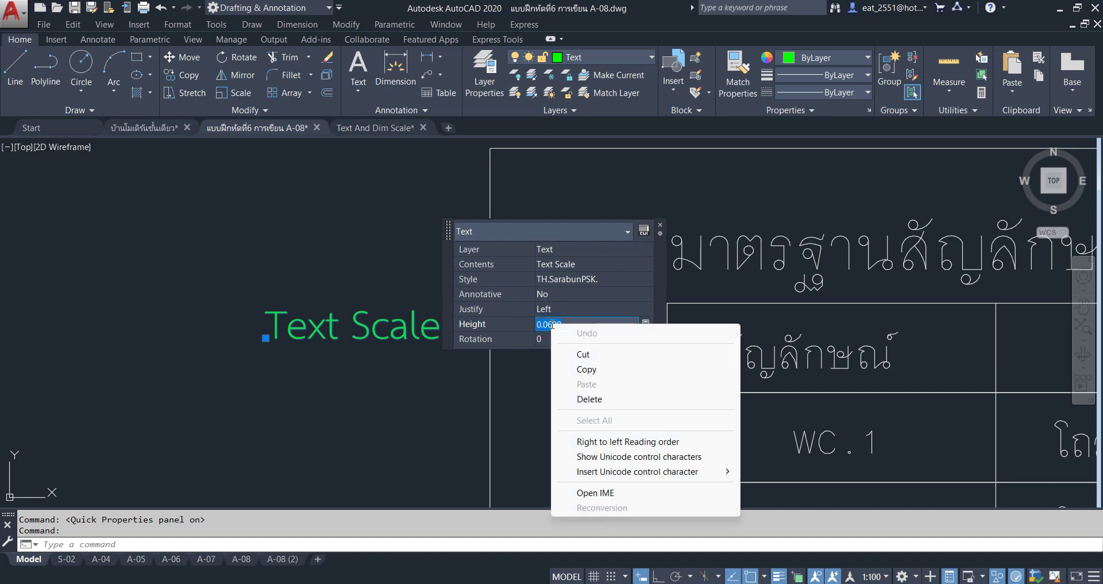
{"action": "left_click", "coordinate": [596, 367]}
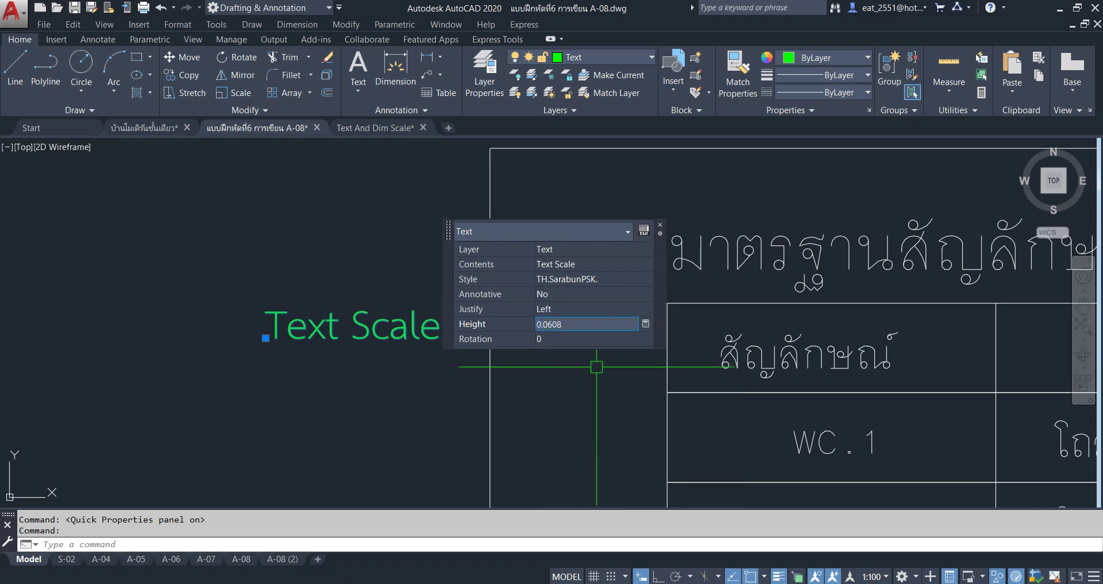
{"action": "key", "text": "Escape"}
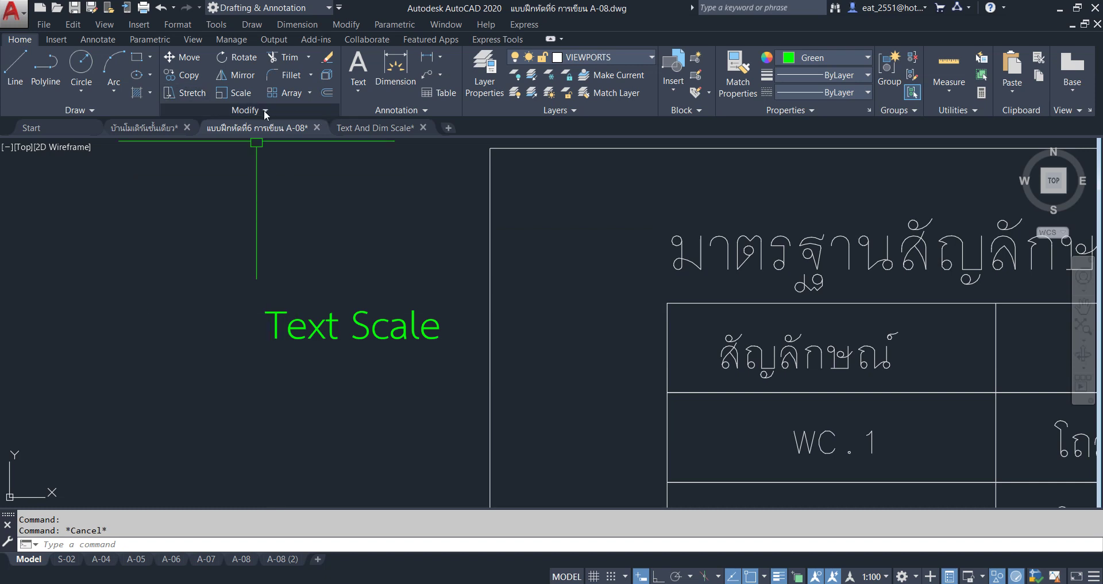
Give the TH.SarabunPSK. text style height 0.0608 and rename it TH.SarabunPSK.-25D
{"action": "left_click", "coordinate": [100, 40]}
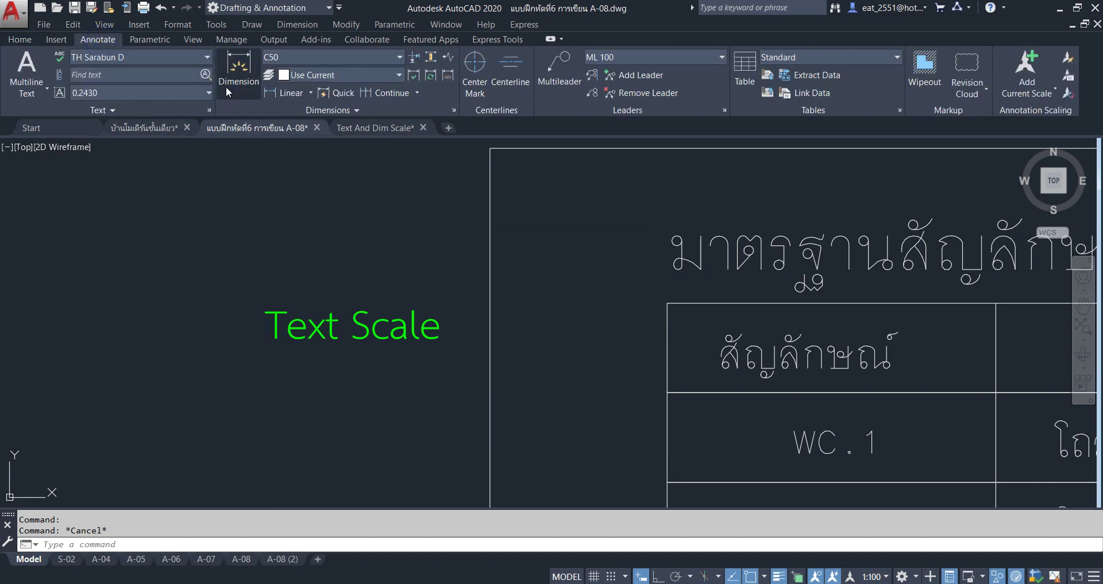
{"action": "left_click", "coordinate": [209, 109]}
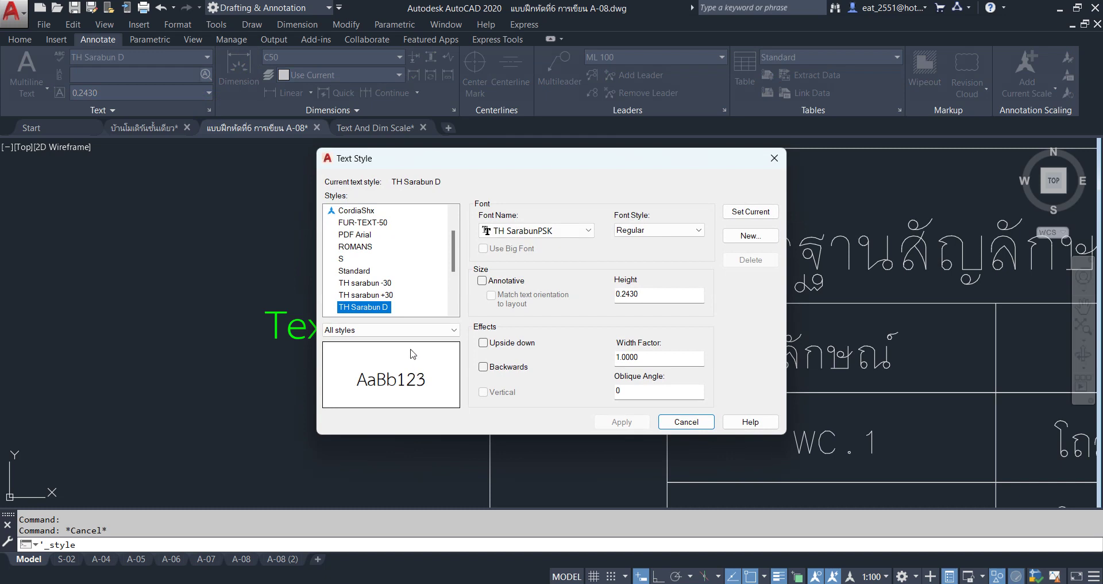
{"action": "scroll", "coordinate": [396, 297], "scroll_direction": "down", "scroll_amount": 3}
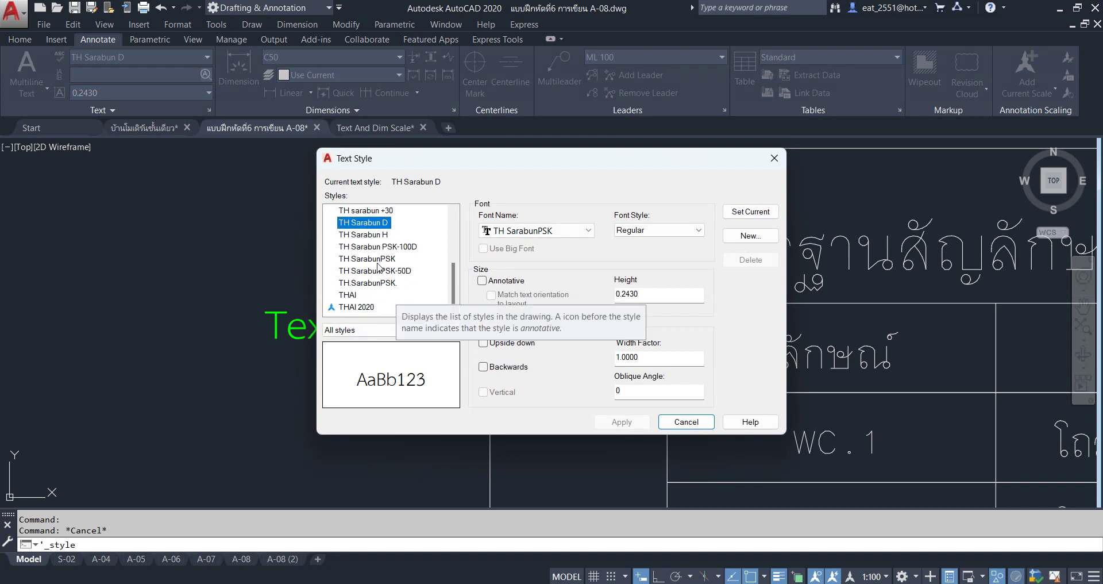
{"action": "left_click", "coordinate": [373, 285]}
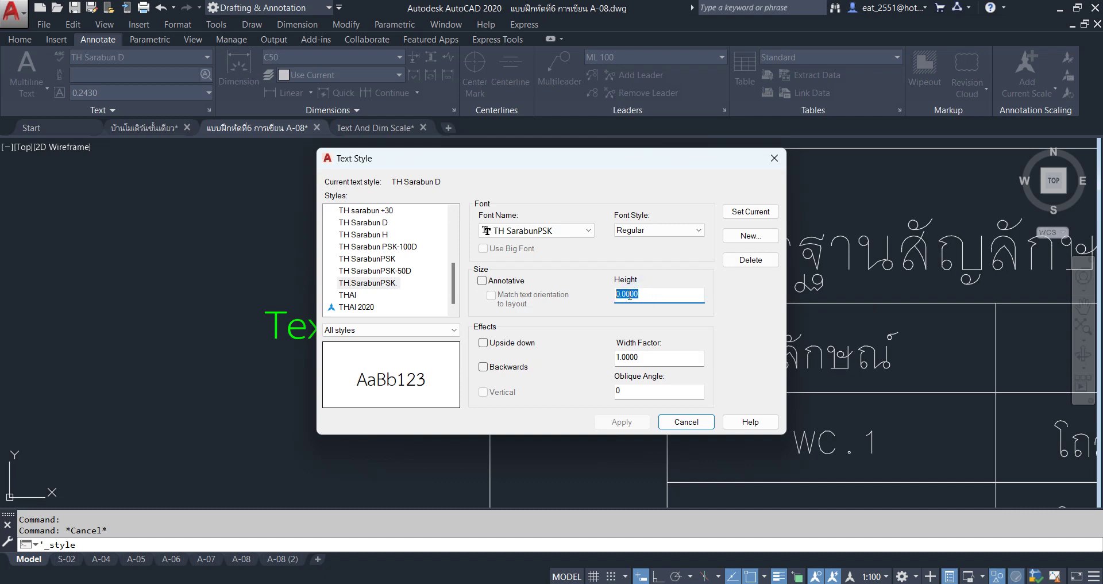
{"action": "right_click", "coordinate": [630, 296]}
{"action": "left_click", "coordinate": [688, 355]}
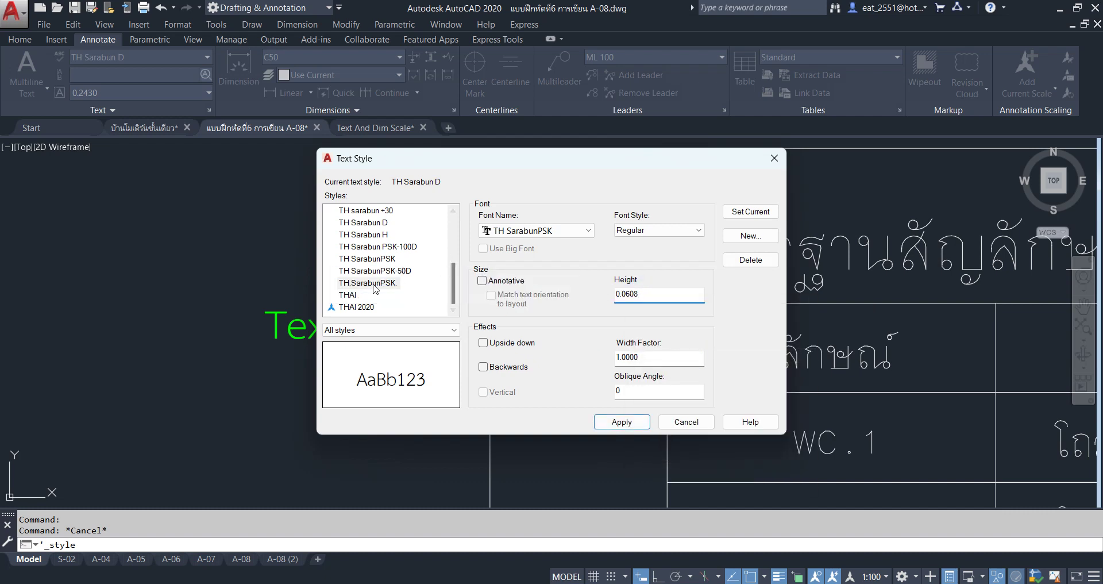
{"action": "left_click", "coordinate": [397, 284]}
{"action": "type", "text": "-25D"}
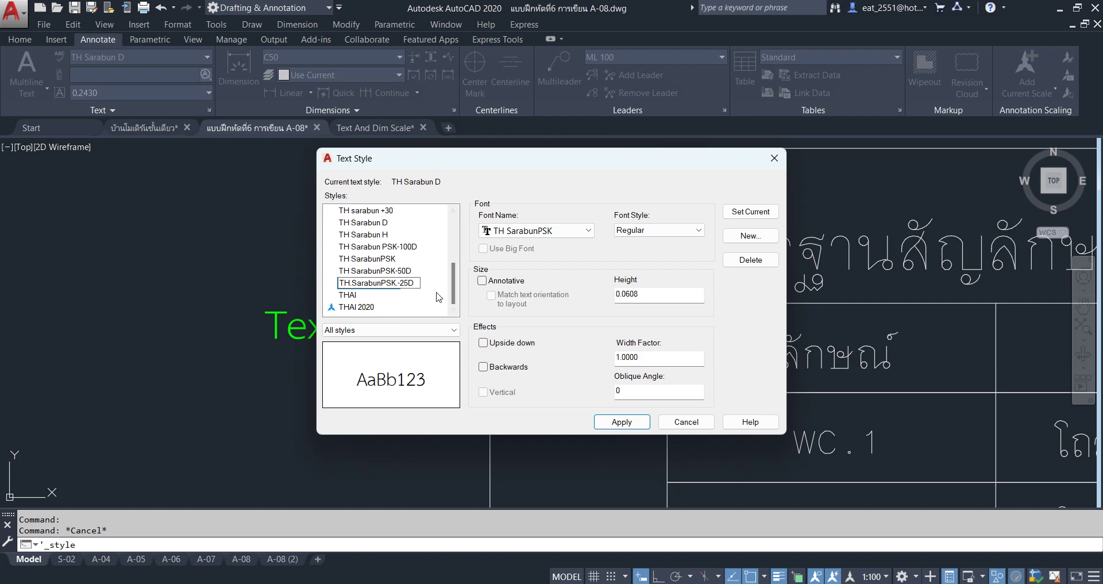
{"action": "left_click", "coordinate": [622, 422]}
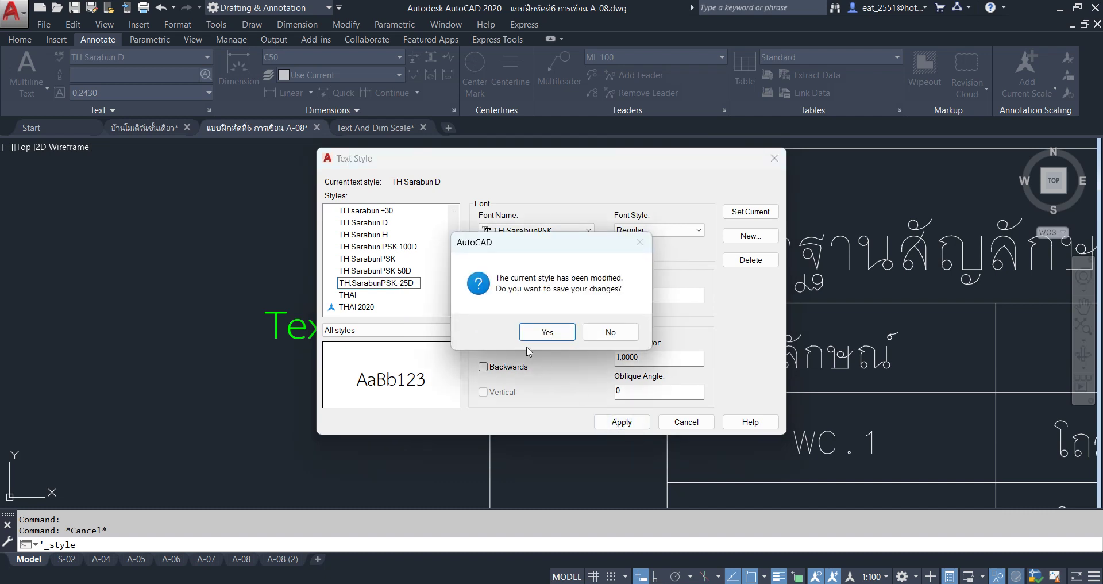
{"action": "left_click", "coordinate": [540, 336]}
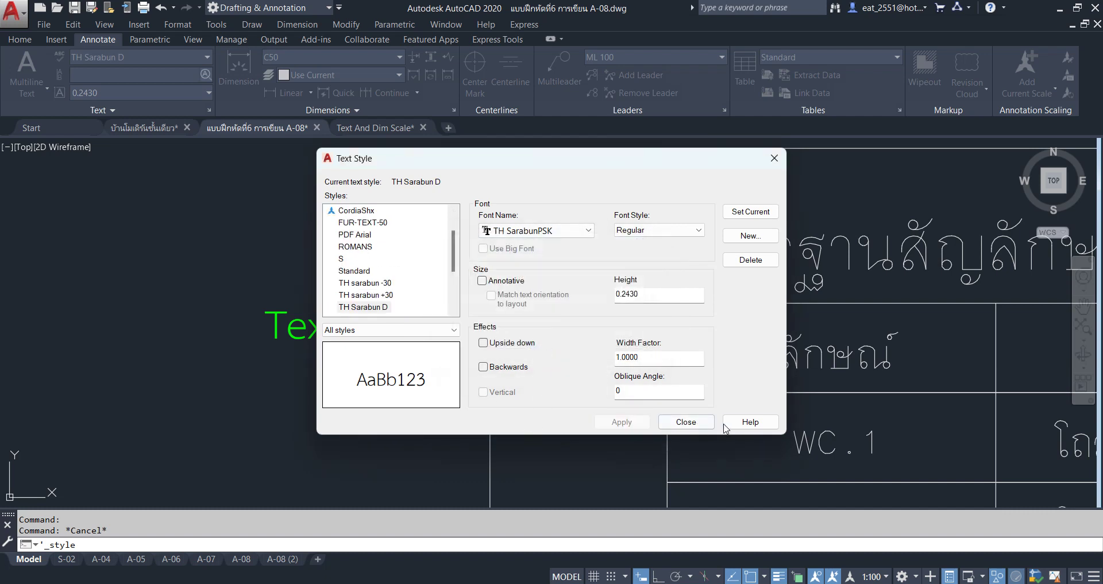
{"action": "left_click", "coordinate": [685, 422]}
Check the Text Scale text's style, then select the door schedule's วงกบ label to inspect its style
{"action": "left_click", "coordinate": [310, 317]}
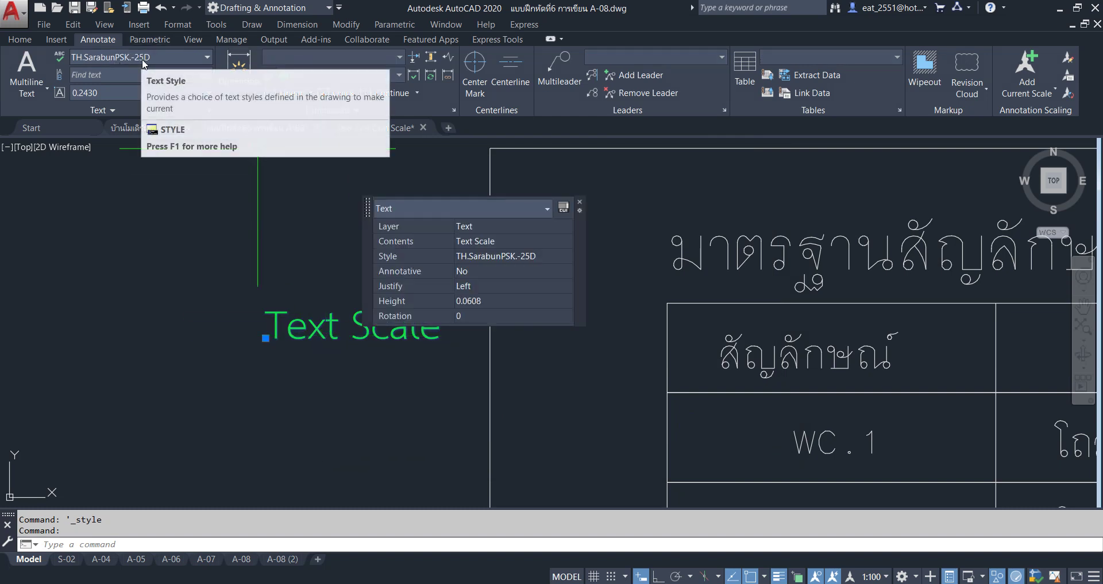
{"action": "key", "text": "Escape"}
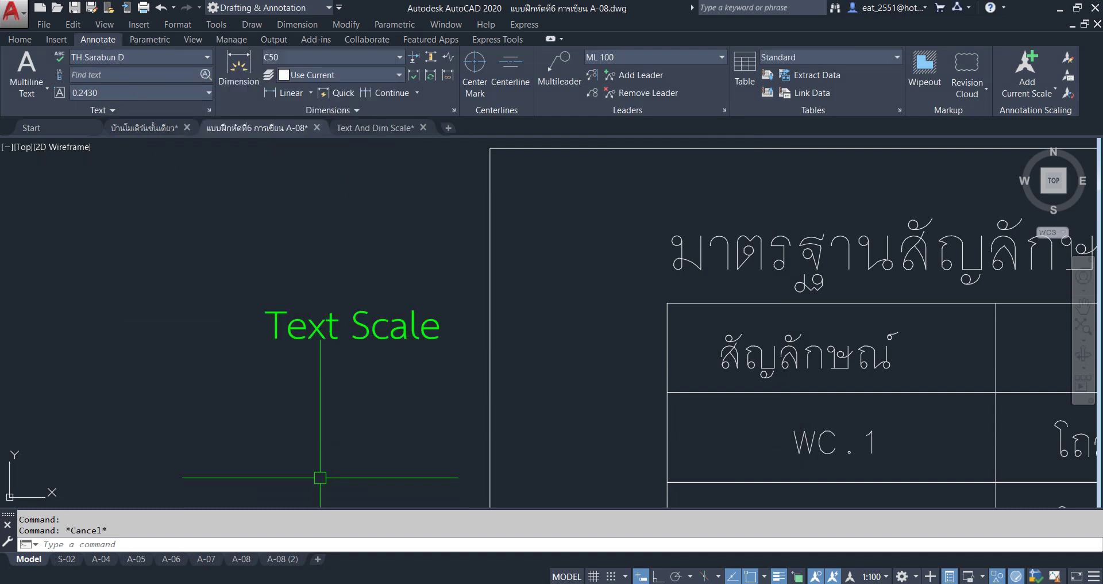
{"action": "scroll", "coordinate": [308, 201], "scroll_direction": "down", "scroll_amount": 2}
{"action": "middle_click_drag", "start_coordinate": [308, 202], "coordinate": [350, 315]}
{"action": "scroll", "coordinate": [301, 204], "scroll_direction": "down", "scroll_amount": 3}
{"action": "scroll", "coordinate": [350, 315], "scroll_direction": "up", "scroll_amount": 2}
{"action": "scroll", "coordinate": [247, 316], "scroll_direction": "down", "scroll_amount": 6}
{"action": "middle_click_drag", "start_coordinate": [230, 345], "coordinate": [673, 284]}
{"action": "scroll", "coordinate": [637, 254], "scroll_direction": "up", "scroll_amount": 3}
{"action": "scroll", "coordinate": [638, 253], "scroll_direction": "up", "scroll_amount": 4}
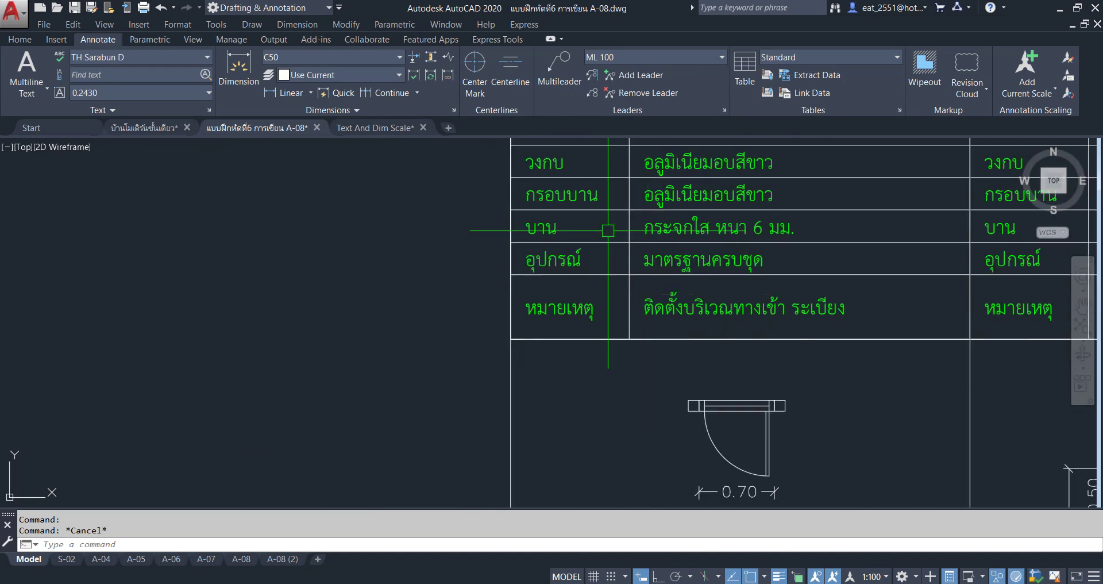
{"action": "middle_click_drag", "start_coordinate": [606, 222], "coordinate": [581, 277]}
{"action": "left_click", "coordinate": [561, 220]}
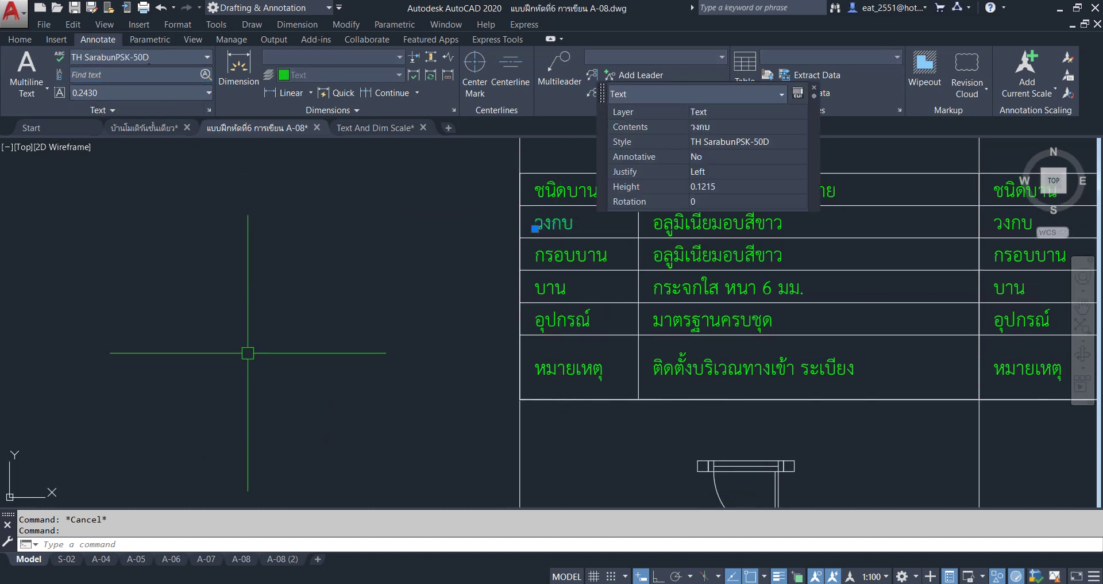
{"action": "key", "text": "Escape"}
{"action": "scroll", "coordinate": [436, 202], "scroll_direction": "down", "scroll_amount": 3}
{"action": "scroll", "coordinate": [191, 364], "scroll_direction": "down", "scroll_amount": 2}
{"action": "scroll", "coordinate": [435, 363], "scroll_direction": "down", "scroll_amount": 2}
{"action": "scroll", "coordinate": [402, 172], "scroll_direction": "up", "scroll_amount": 8}
{"action": "scroll", "coordinate": [394, 143], "scroll_direction": "up", "scroll_amount": 4}
{"action": "scroll", "coordinate": [266, 172], "scroll_direction": "up", "scroll_amount": 1}
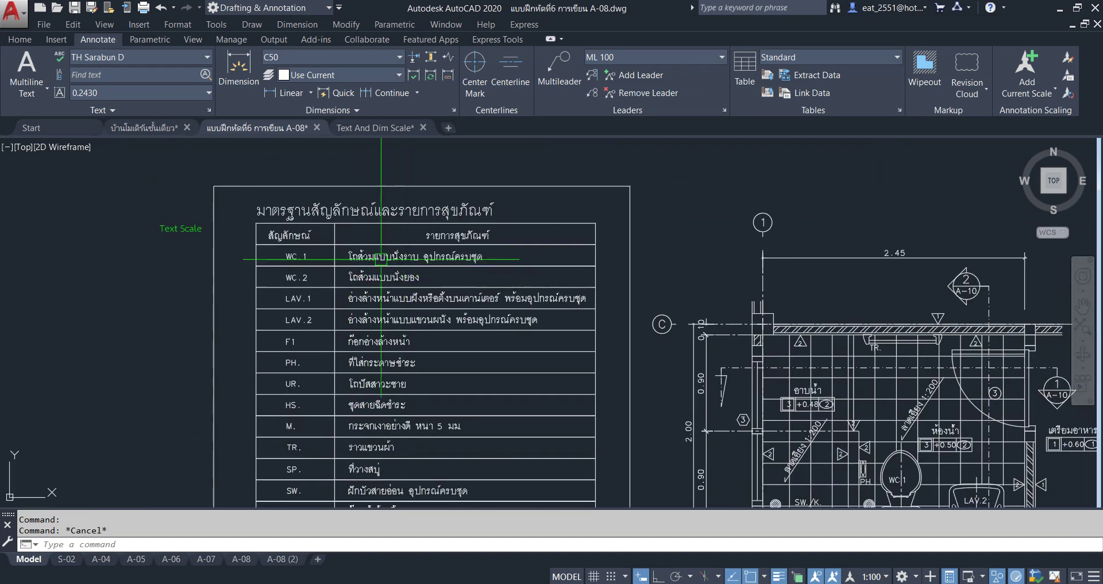
{"action": "scroll", "coordinate": [211, 212], "scroll_direction": "up", "scroll_amount": 2}
{"action": "left_click", "coordinate": [110, 251]}
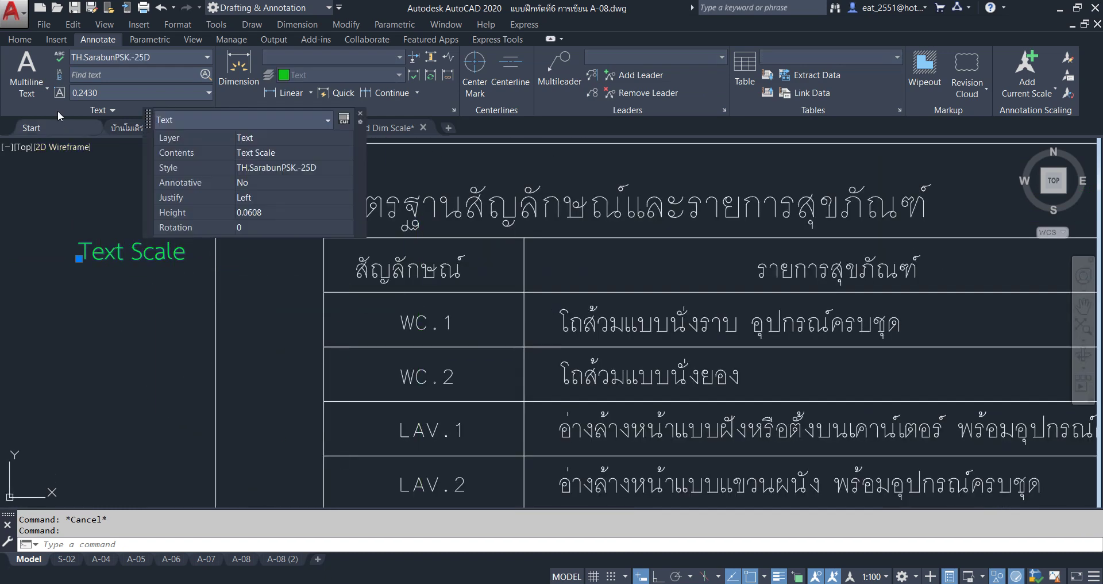
{"action": "key", "text": "Escape"}
{"action": "scroll", "coordinate": [345, 246], "scroll_direction": "down", "scroll_amount": 2}
{"action": "scroll", "coordinate": [295, 271], "scroll_direction": "up", "scroll_amount": 2}
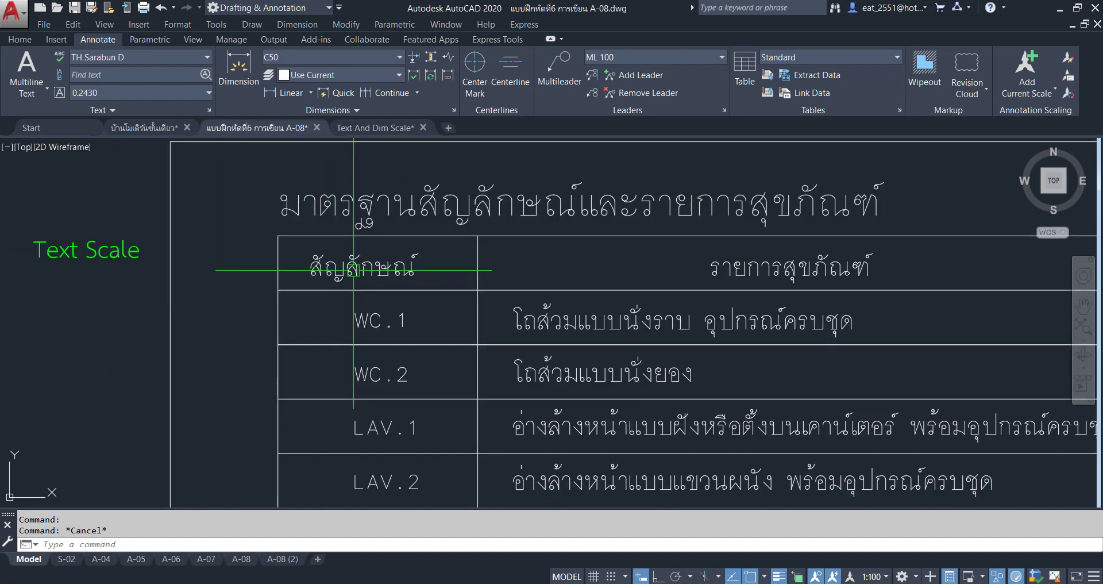
{"action": "middle_click_drag", "start_coordinate": [502, 320], "coordinate": [357, 268]}
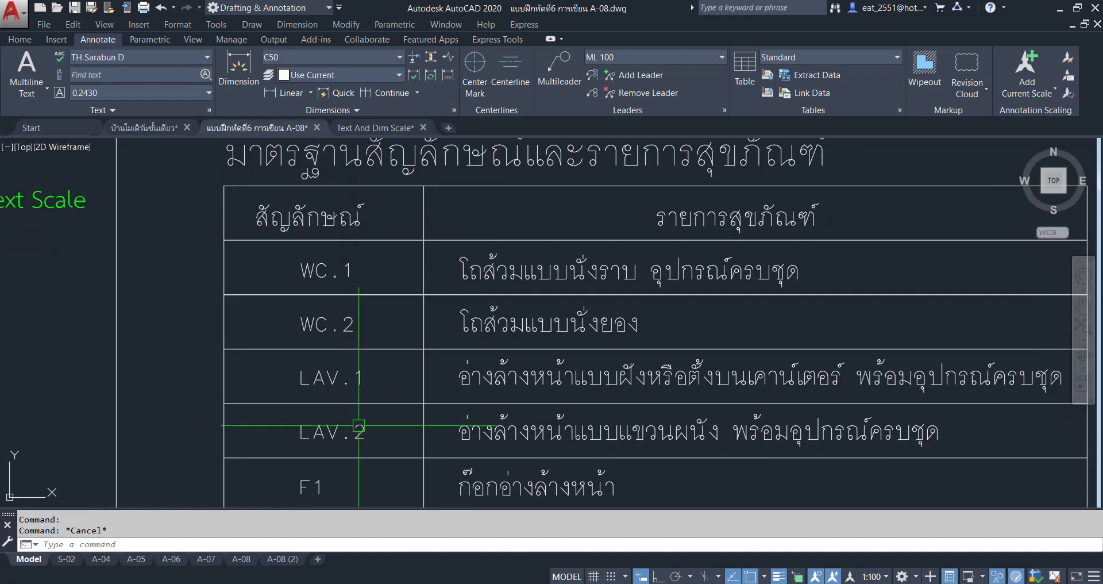
{"action": "middle_click_drag", "start_coordinate": [358, 415], "coordinate": [369, 532]}
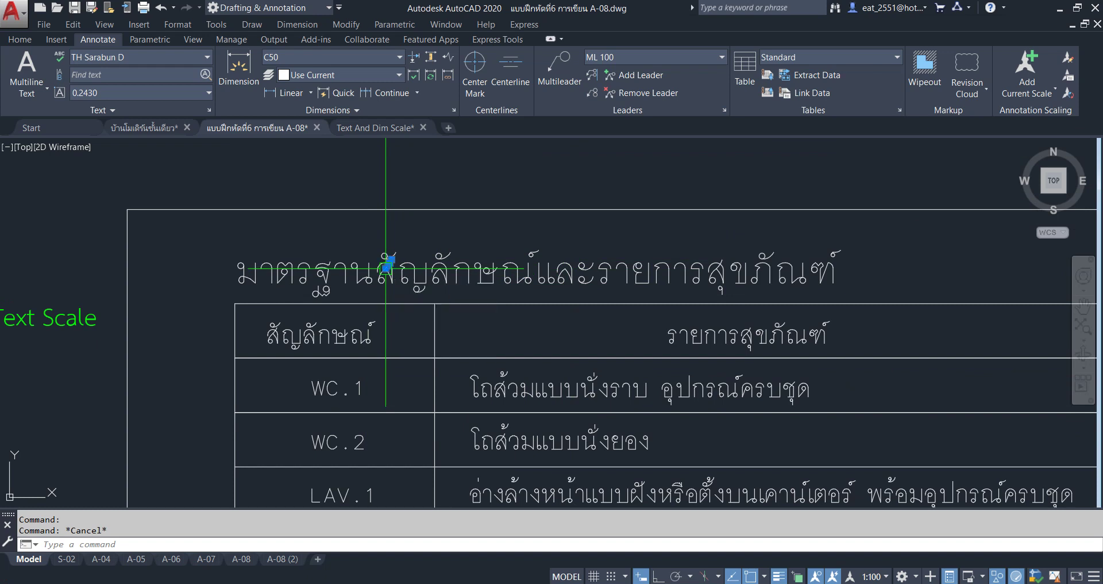
{"action": "left_click", "coordinate": [385, 266]}
{"action": "key", "text": "Escape"}
{"action": "scroll", "coordinate": [241, 144], "scroll_direction": "down", "scroll_amount": 3}
{"action": "scroll", "coordinate": [291, 196], "scroll_direction": "up", "scroll_amount": 2}
{"action": "scroll", "coordinate": [291, 196], "scroll_direction": "up", "scroll_amount": 2}
{"action": "left_click", "coordinate": [267, 191]}
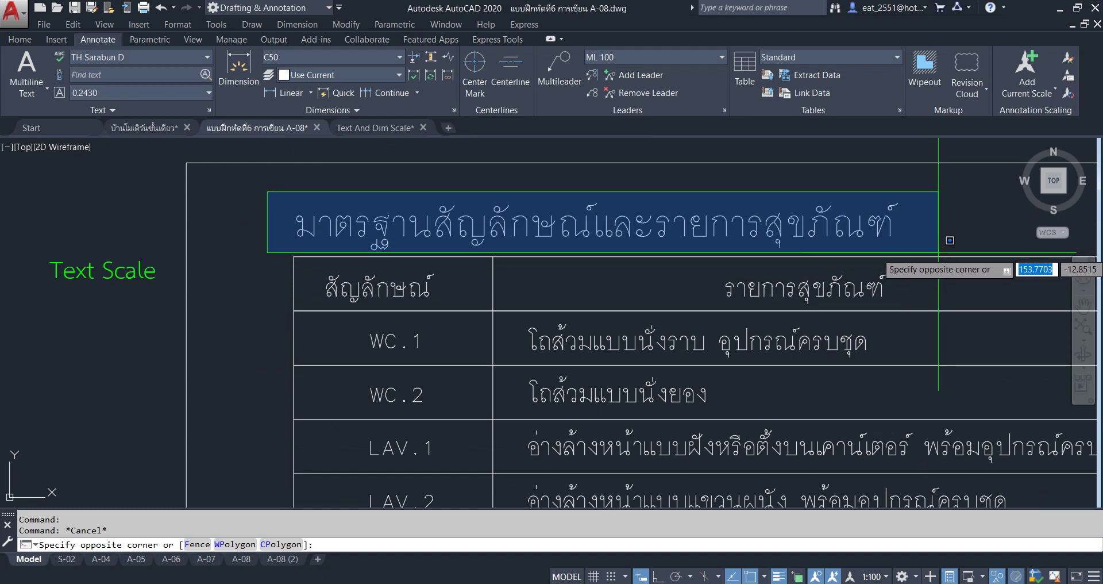
{"action": "left_click", "coordinate": [256, 179]}
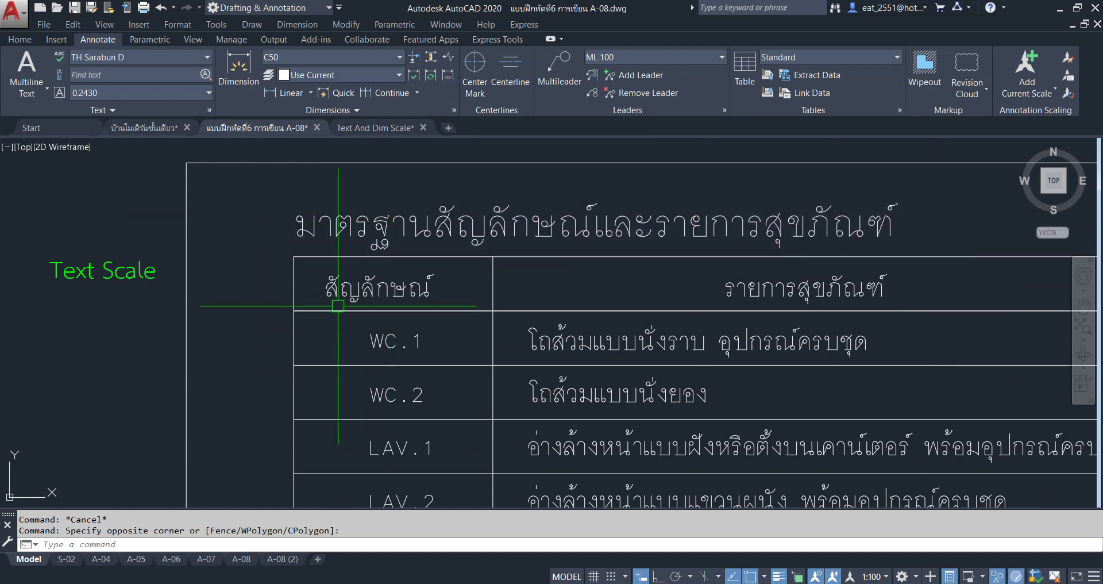
{"action": "scroll", "coordinate": [314, 300], "scroll_direction": "down", "scroll_amount": 3}
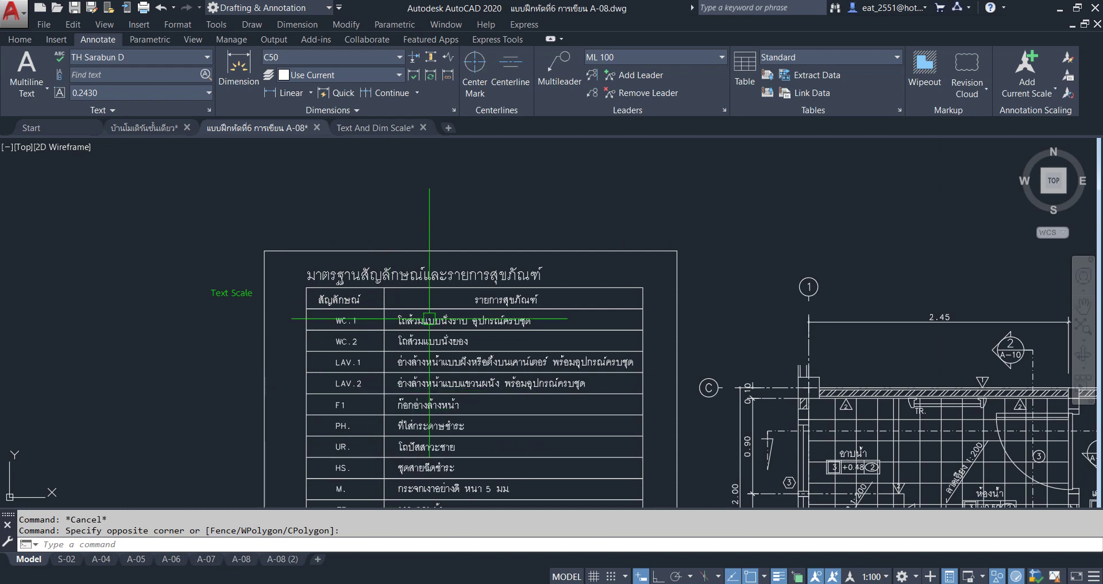
{"action": "left_click", "coordinate": [398, 130]}
Copy the 1:25 Text Scale sample and a second one with Ctrl+C, then return to A-08
{"action": "scroll", "coordinate": [553, 268], "scroll_direction": "up", "scroll_amount": 5}
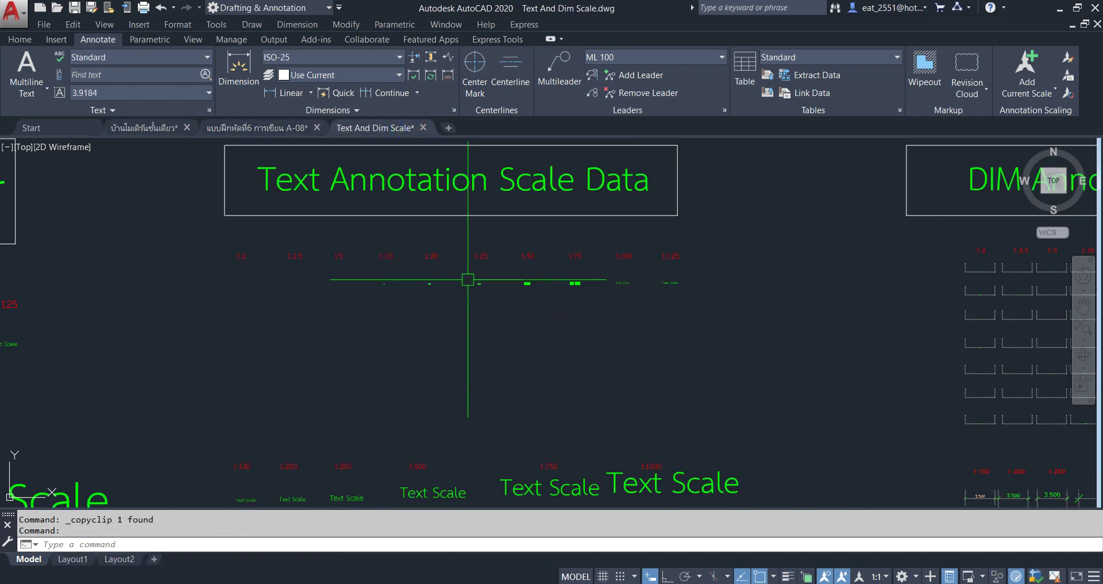
{"action": "mouse_move", "coordinate": [477, 264]}
{"action": "middle_mouse_down"}
{"action": "mouse_move", "coordinate": [553, 268]}
{"action": "mouse_move", "coordinate": [610, 357]}
{"action": "middle_mouse_up"}
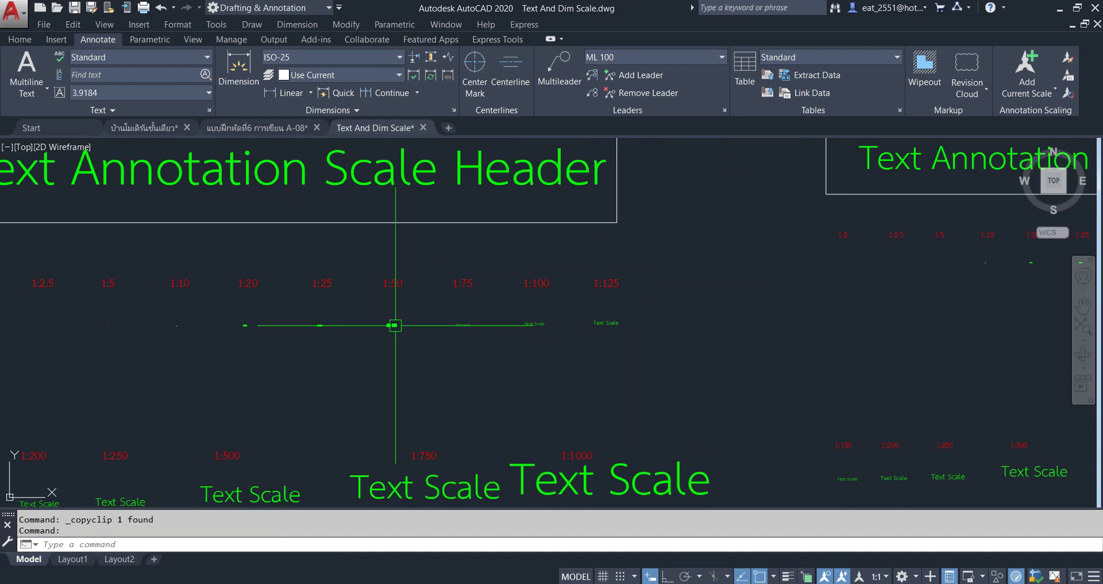
{"action": "scroll", "coordinate": [329, 336], "scroll_direction": "up", "scroll_amount": 5}
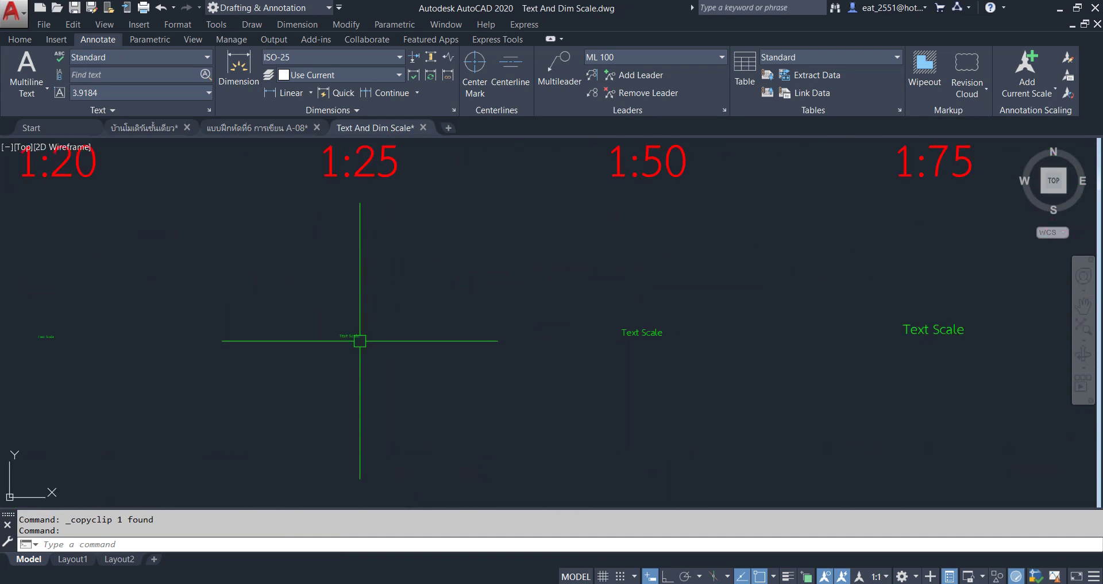
{"action": "scroll", "coordinate": [595, 299], "scroll_direction": "down", "scroll_amount": 5}
{"action": "middle_click_drag", "start_coordinate": [571, 364], "coordinate": [596, 278]}
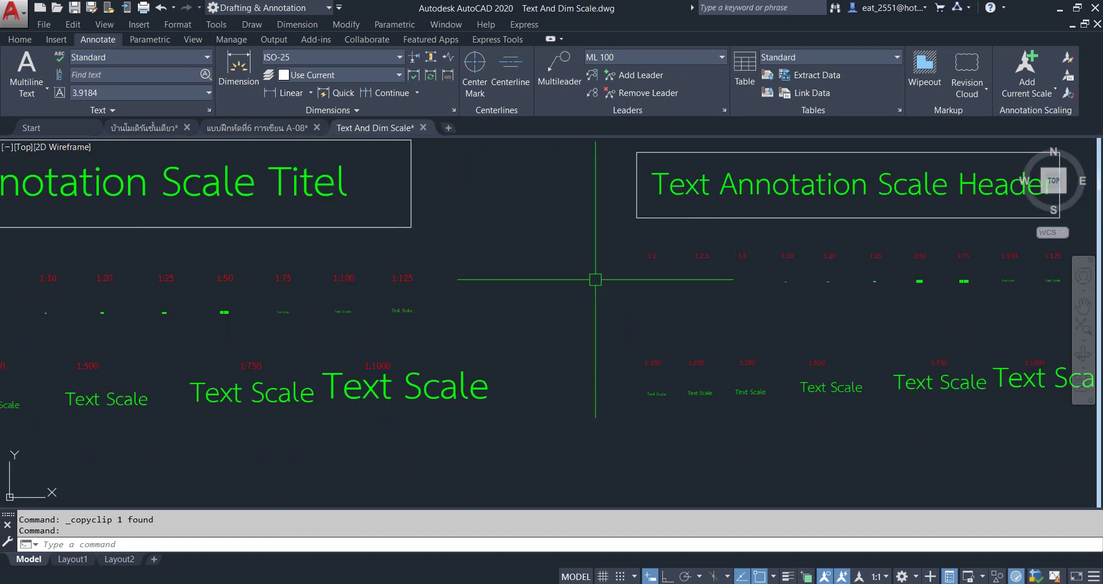
{"action": "scroll", "coordinate": [226, 320], "scroll_direction": "up", "scroll_amount": 5}
{"action": "middle_click_drag", "start_coordinate": [226, 320], "coordinate": [359, 320]}
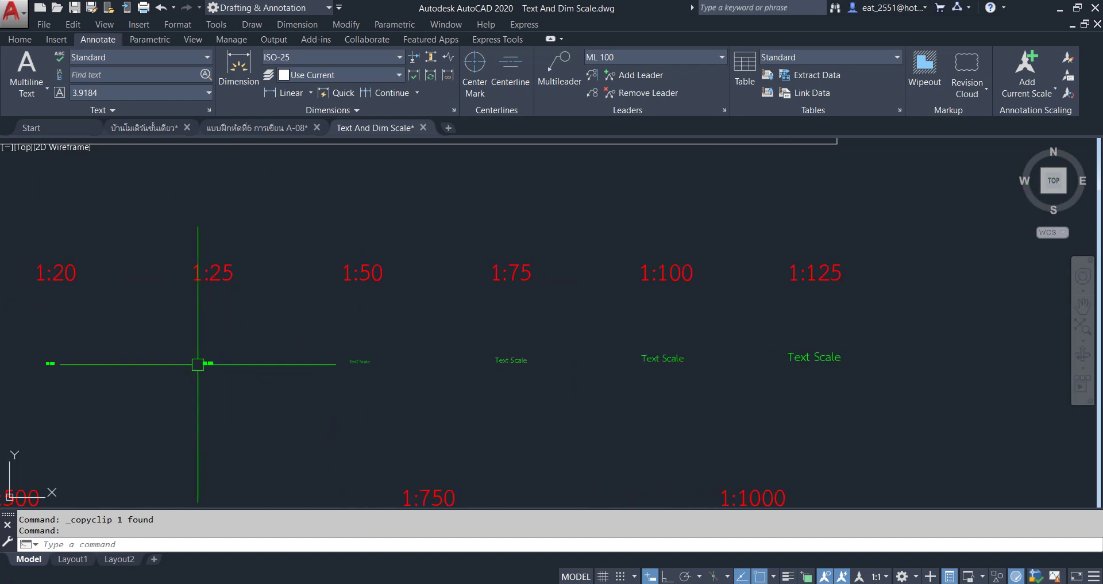
{"action": "left_click", "coordinate": [202, 364]}
{"action": "scroll", "coordinate": [116, 340], "scroll_direction": "down", "scroll_amount": 4}
{"action": "middle_click_drag", "start_coordinate": [807, 402], "coordinate": [623, 402]}
{"action": "scroll", "coordinate": [613, 350], "scroll_direction": "up", "scroll_amount": 4}
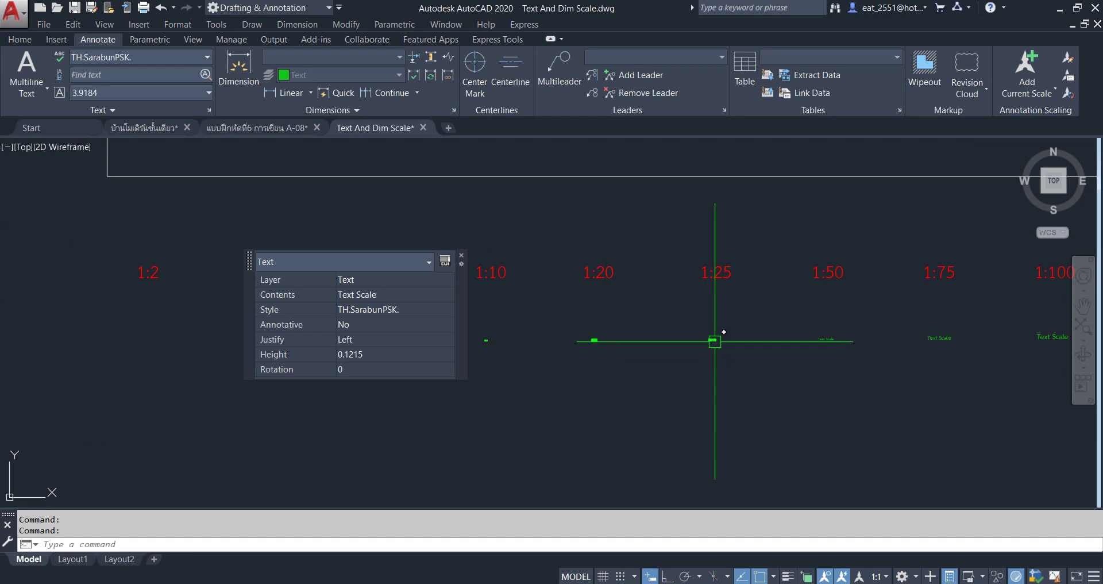
{"action": "left_click", "coordinate": [712, 340]}
{"action": "key", "text": "ctrl+c"}
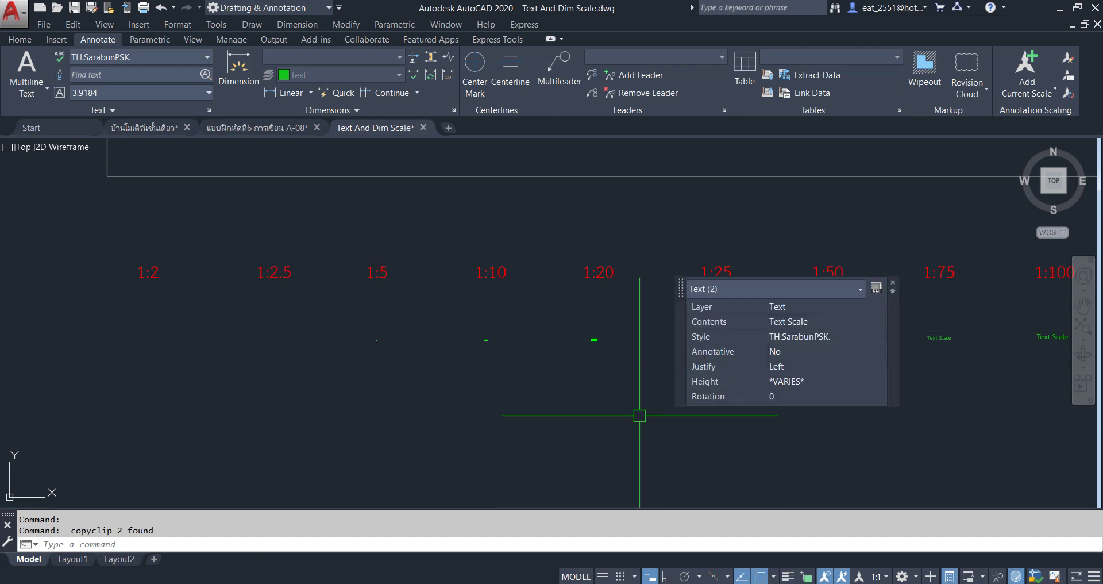
{"action": "left_click", "coordinate": [264, 129]}
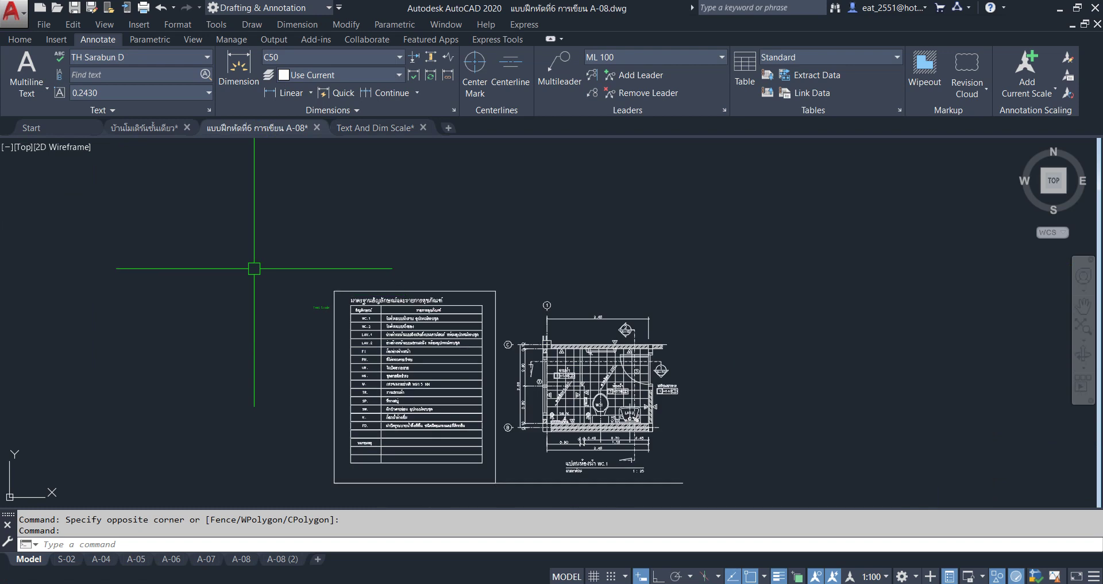
Paste the copied Text Scale sample text into the drawing
{"action": "key", "text": "ctrl+v"}
{"action": "scroll", "coordinate": [205, 392], "scroll_direction": "down", "scroll_amount": 3}
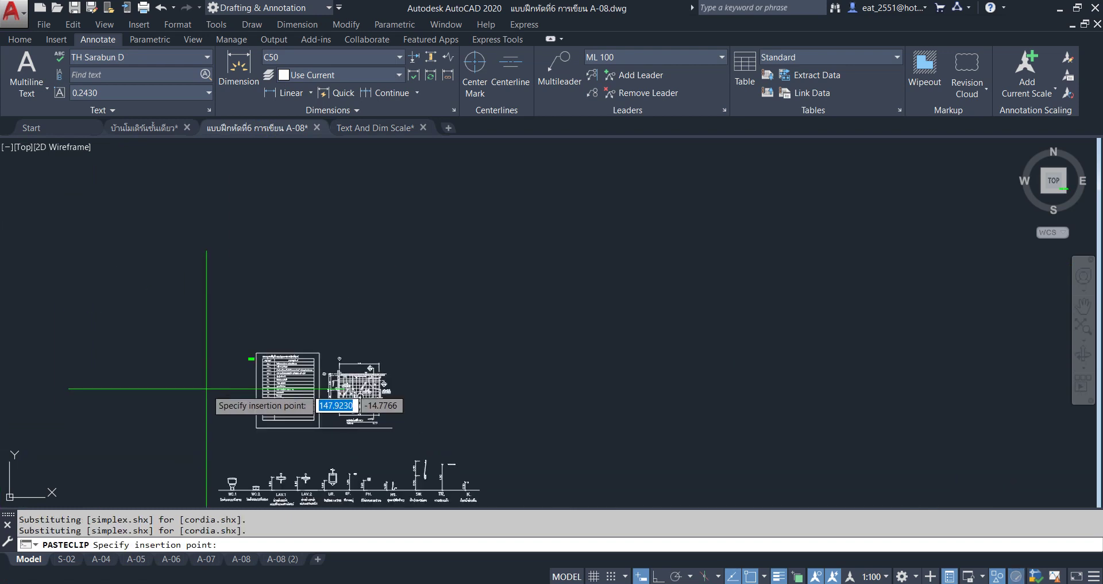
{"action": "scroll", "coordinate": [330, 311], "scroll_direction": "down", "scroll_amount": 5}
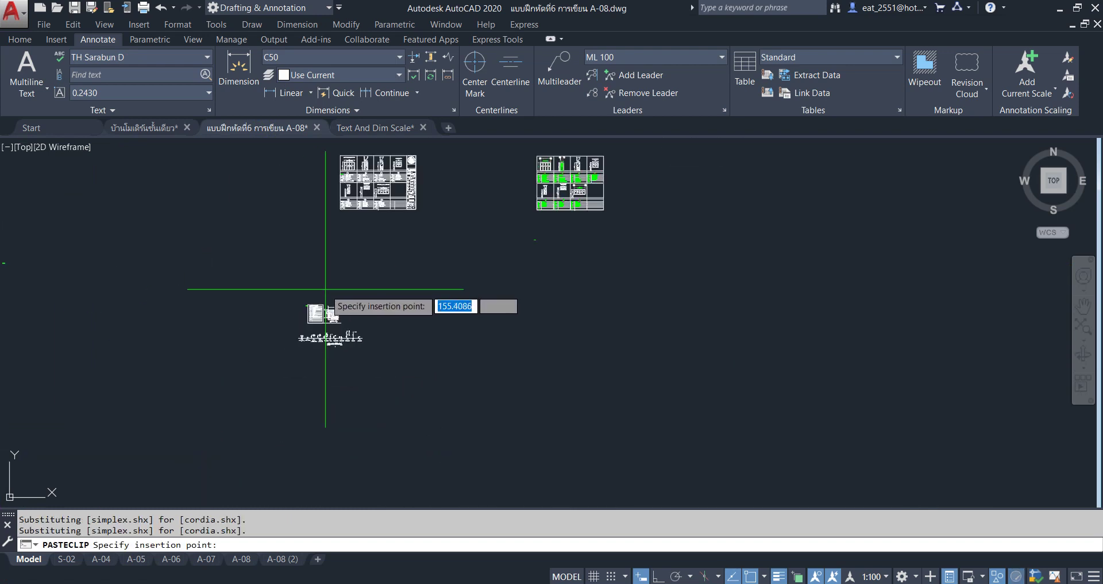
{"action": "left_click", "coordinate": [443, 325]}
Move the pasted Text Scale text just left of the sanitary-ware table heading
{"action": "left_click", "coordinate": [710, 258]}
{"action": "left_click", "coordinate": [603, 332]}
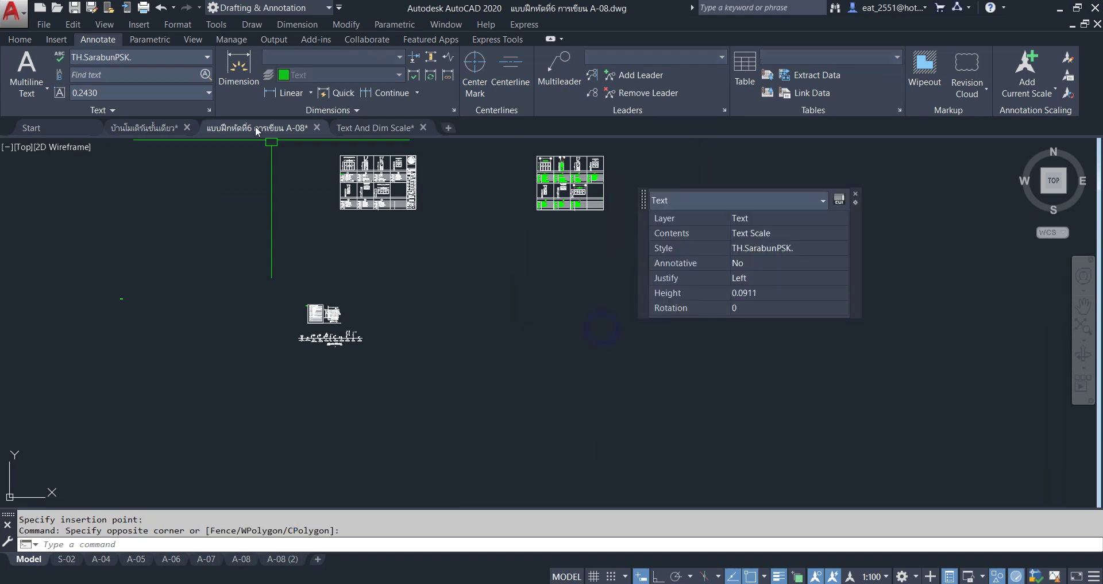
{"action": "left_click", "coordinate": [950, 576]}
{"action": "type", "text": "M"}
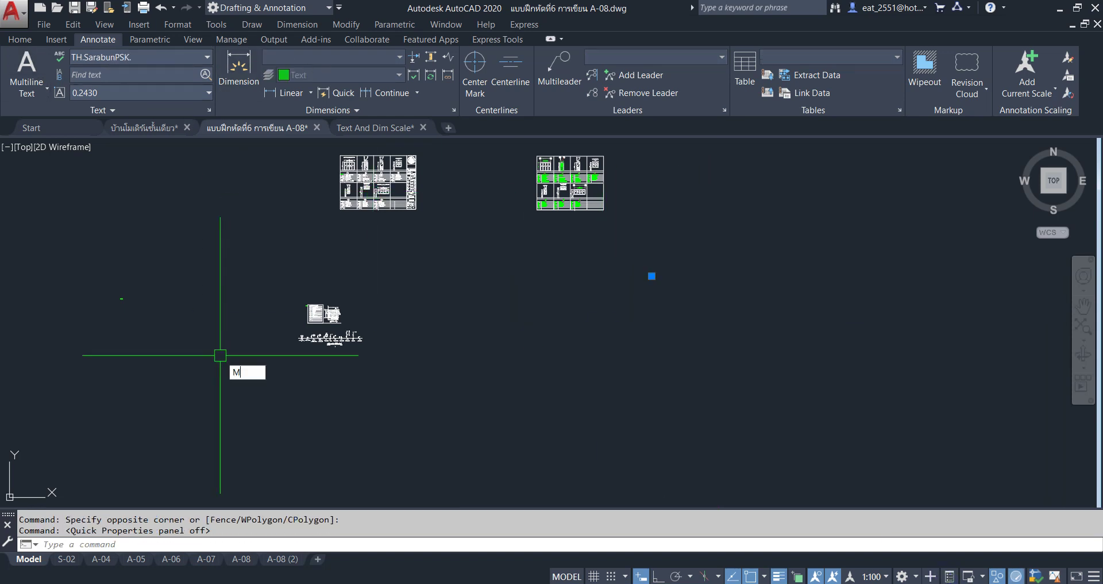
{"action": "key", "text": "Return"}
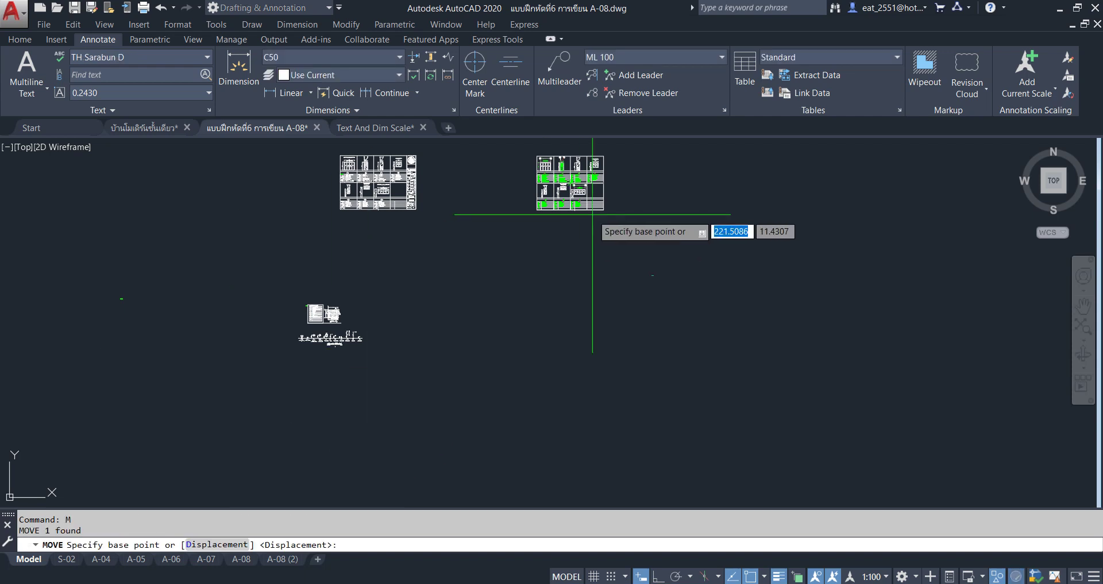
{"action": "left_click", "coordinate": [652, 276]}
{"action": "scroll", "coordinate": [259, 308], "scroll_direction": "up", "scroll_amount": 3}
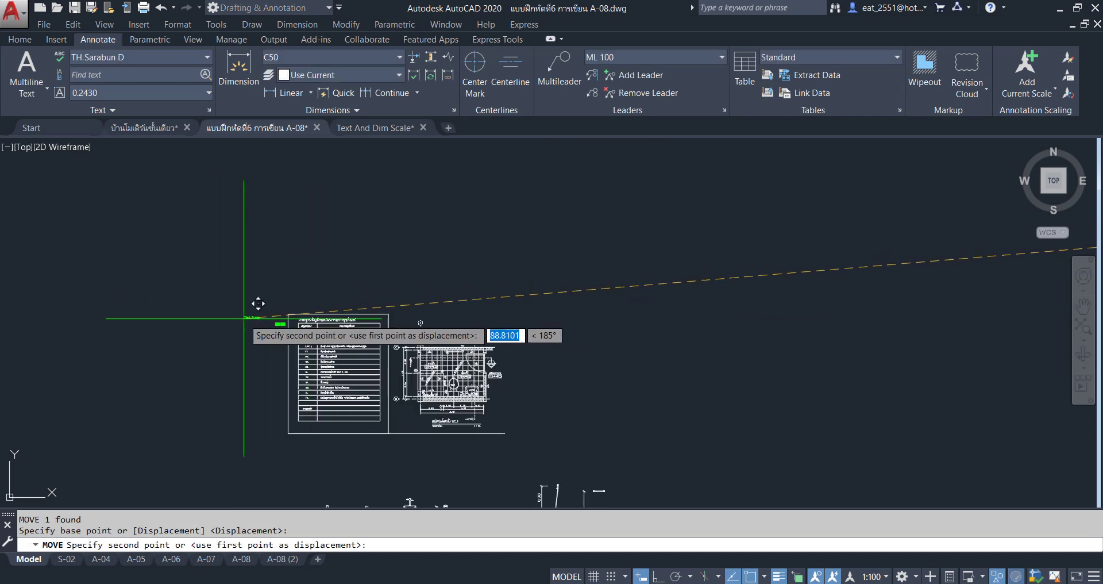
{"action": "scroll", "coordinate": [327, 300], "scroll_direction": "up", "scroll_amount": 3}
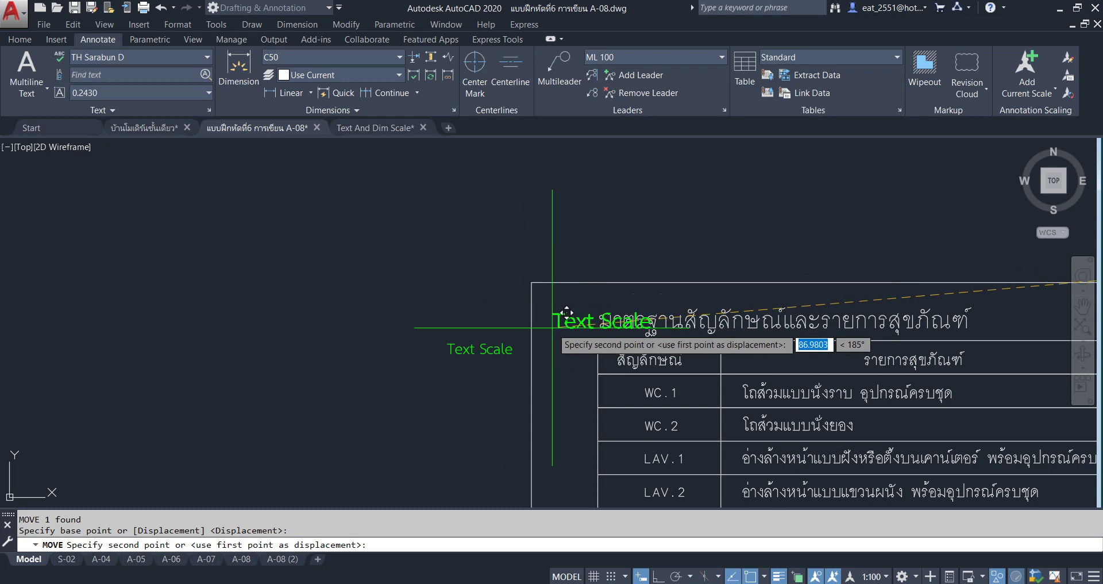
{"action": "scroll", "coordinate": [552, 322], "scroll_direction": "up", "scroll_amount": 5}
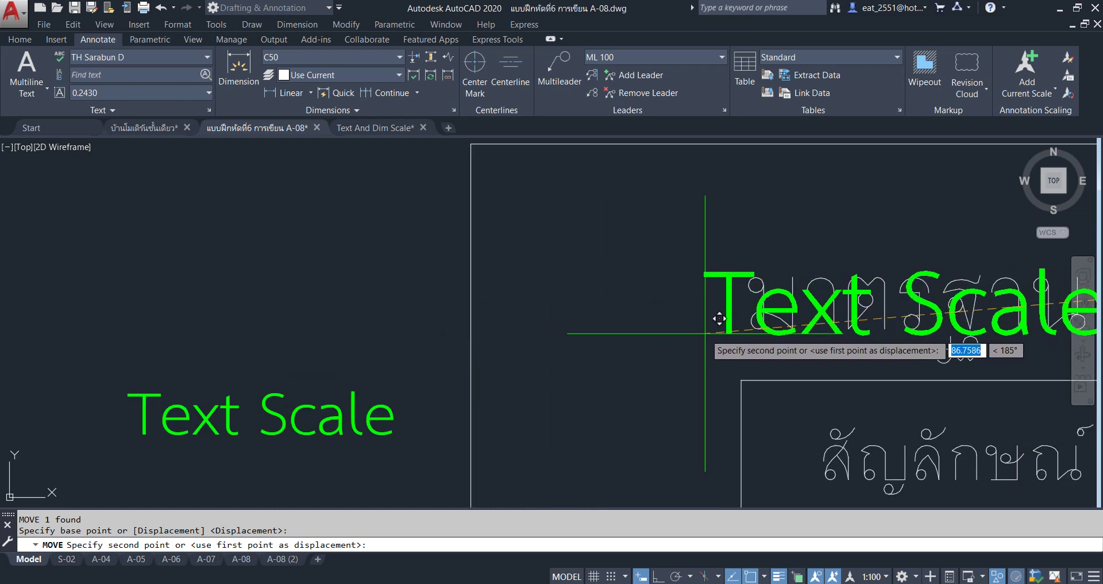
{"action": "scroll", "coordinate": [714, 315], "scroll_direction": "down", "scroll_amount": 5}
{"action": "left_click", "coordinate": [505, 305]}
{"action": "scroll", "coordinate": [345, 322], "scroll_direction": "down", "scroll_amount": 5}
{"action": "scroll", "coordinate": [190, 323], "scroll_direction": "down", "scroll_amount": 3}
Start moving the stray far-left Text Scale text with M, then cancel
{"action": "left_click", "coordinate": [23, 312]}
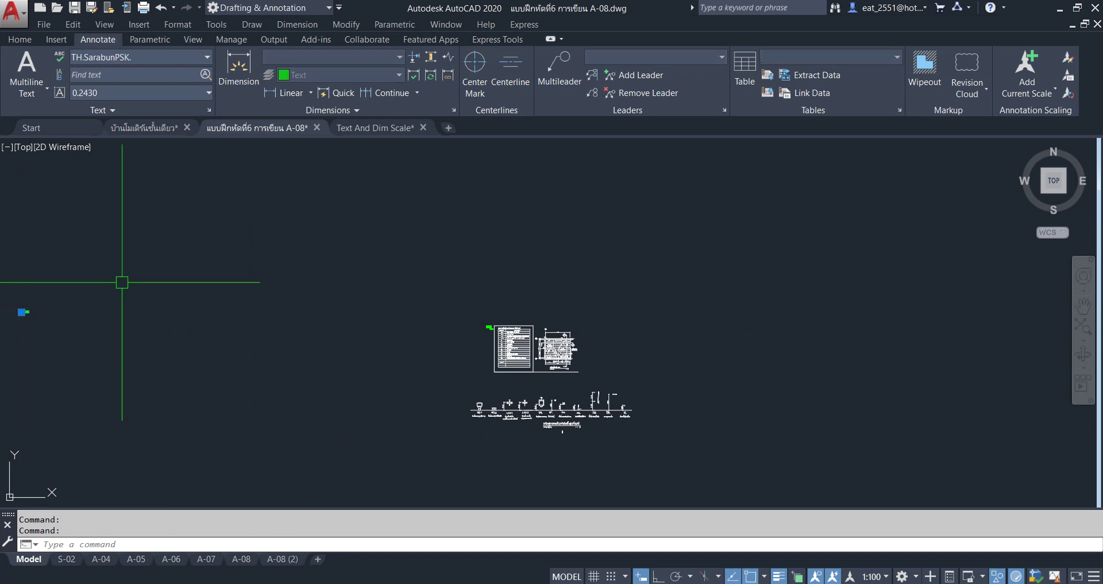
{"action": "type", "text": "M"}
{"action": "key", "text": "Return"}
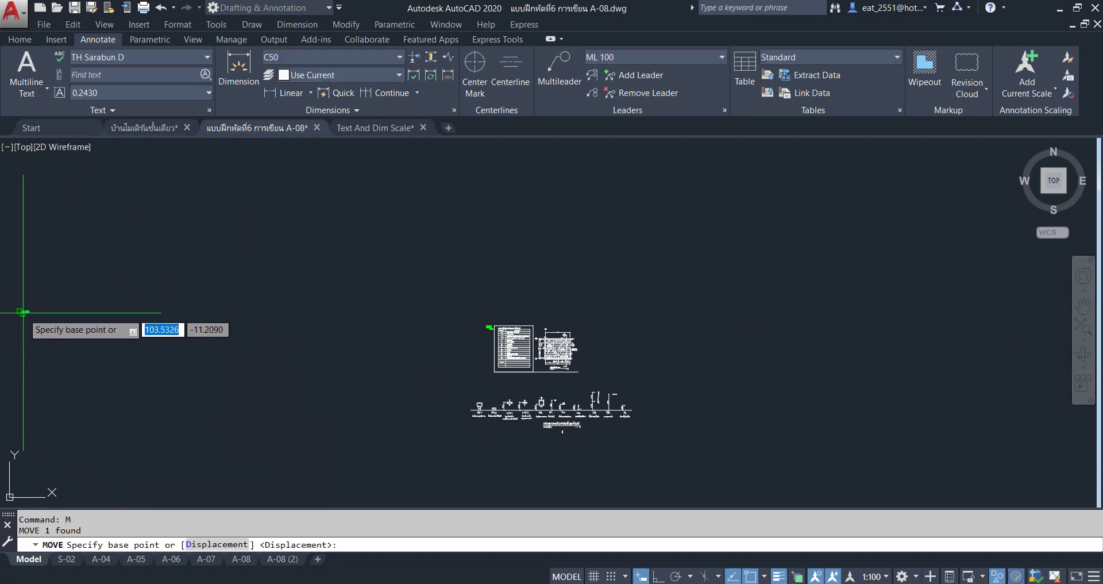
{"action": "left_click", "coordinate": [23, 312]}
{"action": "scroll", "coordinate": [529, 305], "scroll_direction": "up", "scroll_amount": 4}
{"action": "scroll", "coordinate": [747, 311], "scroll_direction": "up", "scroll_amount": 3}
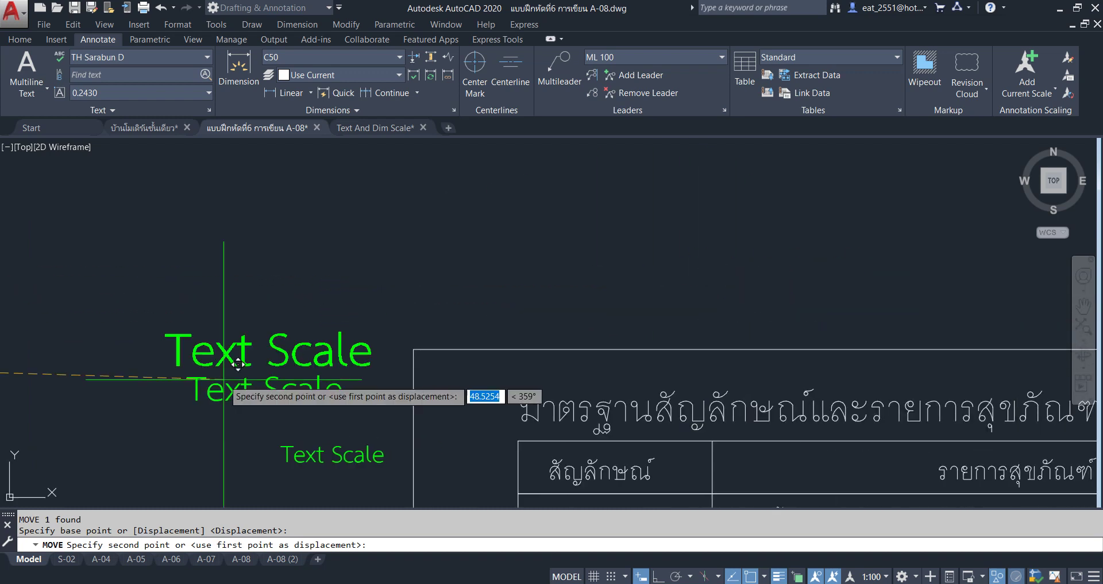
{"action": "middle_click_drag", "start_coordinate": [690, 405], "coordinate": [490, 252]}
{"action": "scroll", "coordinate": [360, 387], "scroll_direction": "up", "scroll_amount": 4}
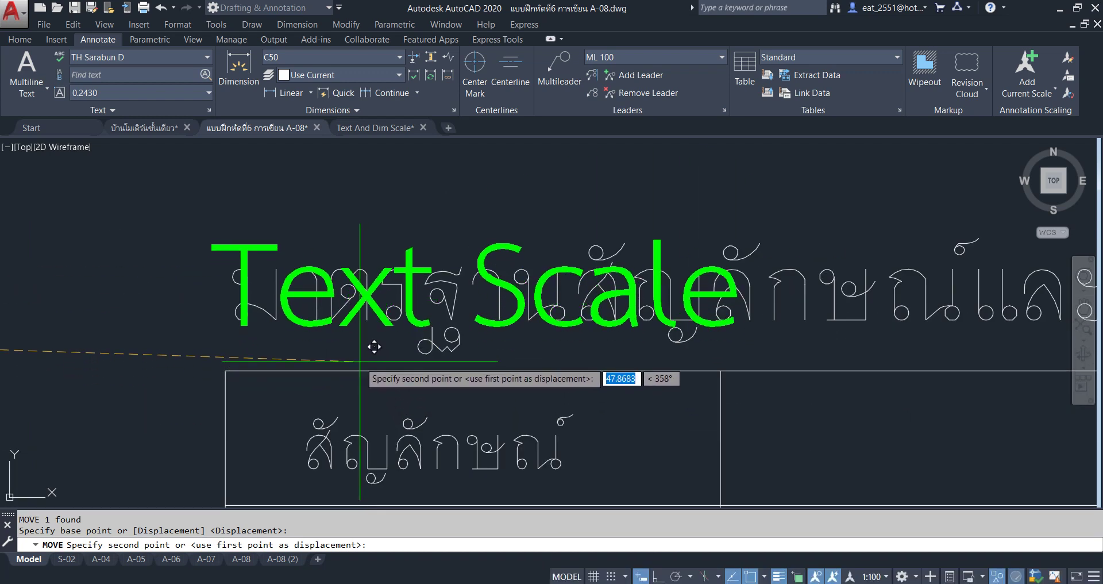
{"action": "scroll", "coordinate": [368, 351], "scroll_direction": "down", "scroll_amount": 5}
{"action": "key", "text": "Escape"}
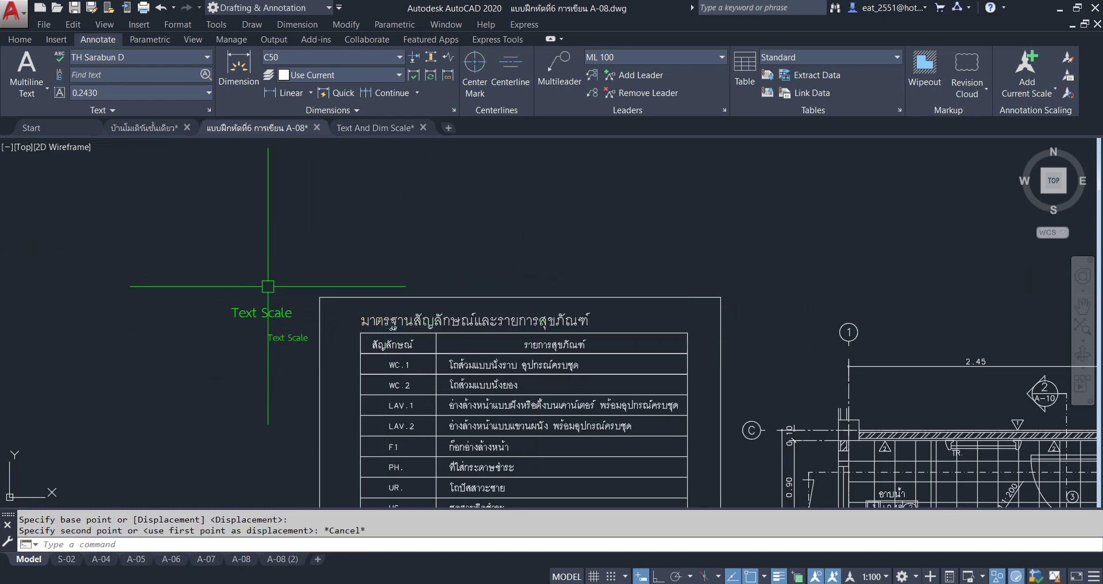
Centre the view on the table heading and select the larger Text Scale text
{"action": "scroll", "coordinate": [253, 212], "scroll_direction": "up", "scroll_amount": 1}
{"action": "scroll", "coordinate": [362, 357], "scroll_direction": "up", "scroll_amount": 2}
{"action": "scroll", "coordinate": [345, 288], "scroll_direction": "up", "scroll_amount": 1}
{"action": "scroll", "coordinate": [441, 290], "scroll_direction": "up", "scroll_amount": 1}
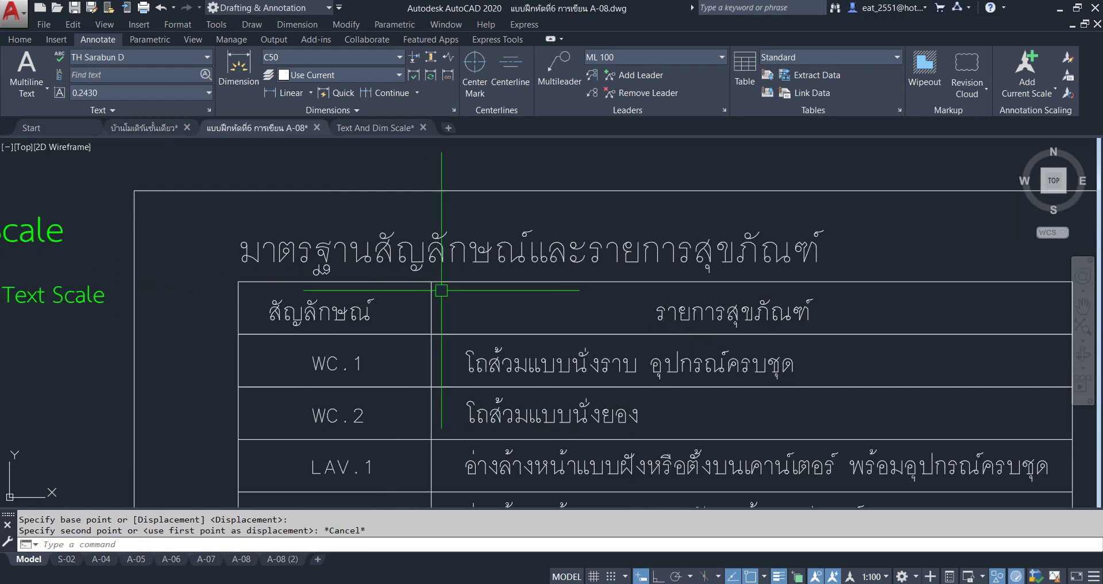
{"action": "scroll", "coordinate": [442, 290], "scroll_direction": "down", "scroll_amount": 2}
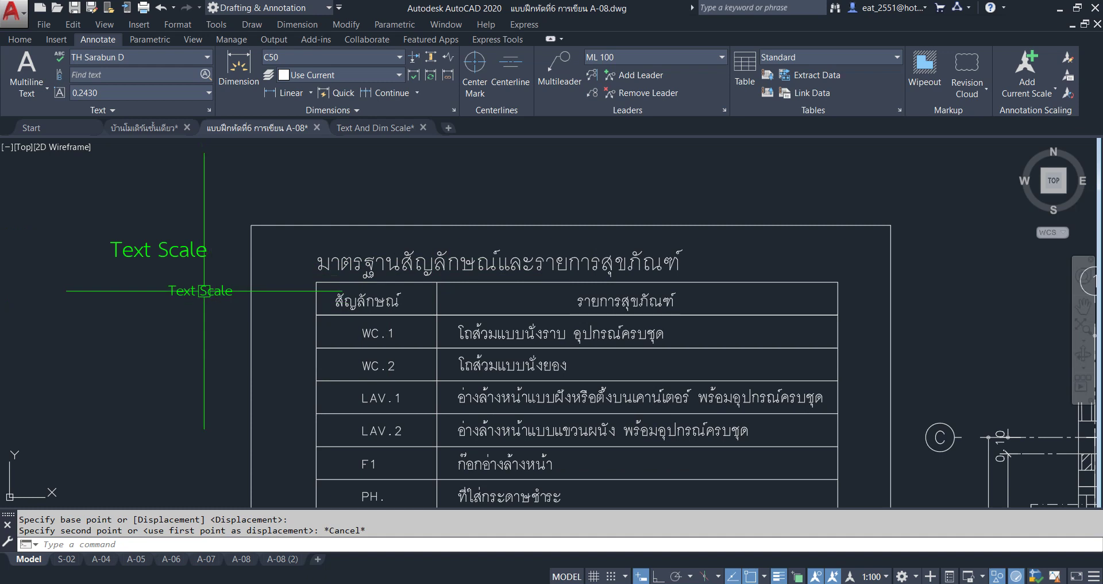
{"action": "middle_click_drag", "start_coordinate": [176, 252], "coordinate": [200, 287]}
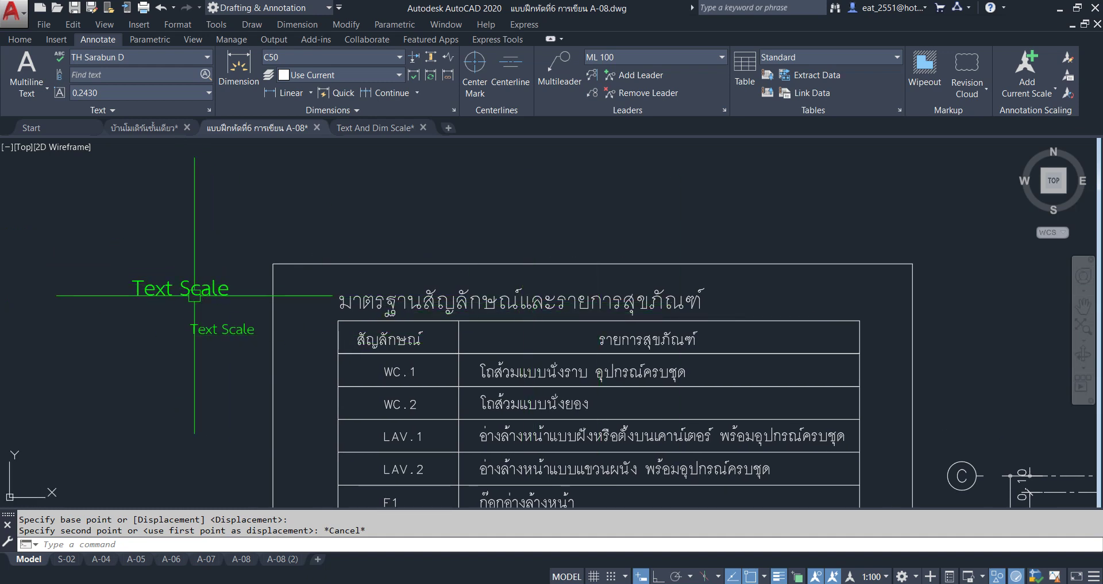
{"action": "left_click", "coordinate": [136, 293]}
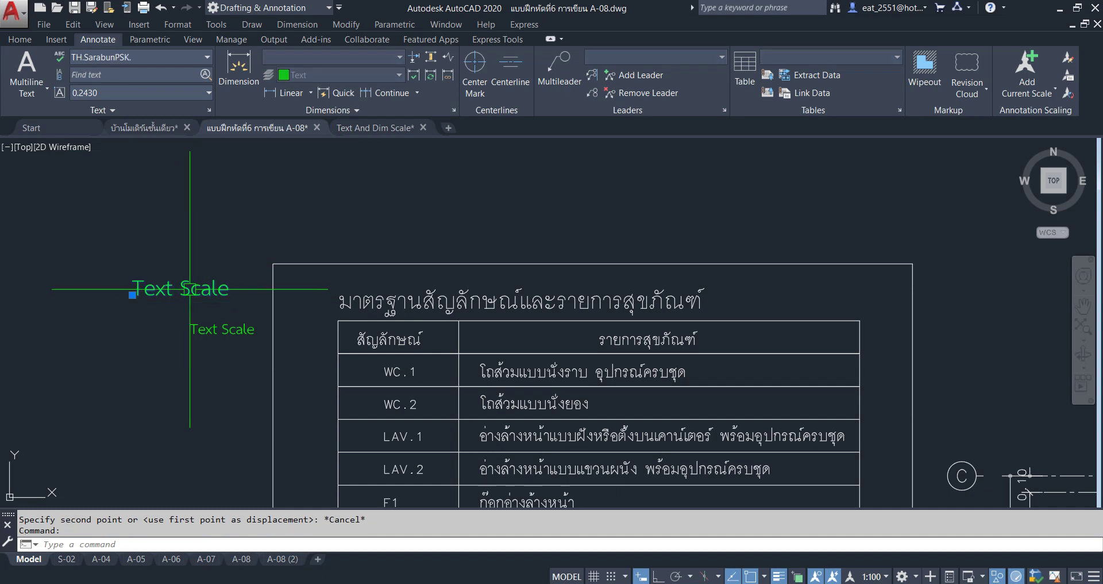
Copy the text's 0.0911 height from Quick Properties, then close the panel and deselect
{"action": "left_click", "coordinate": [954, 575]}
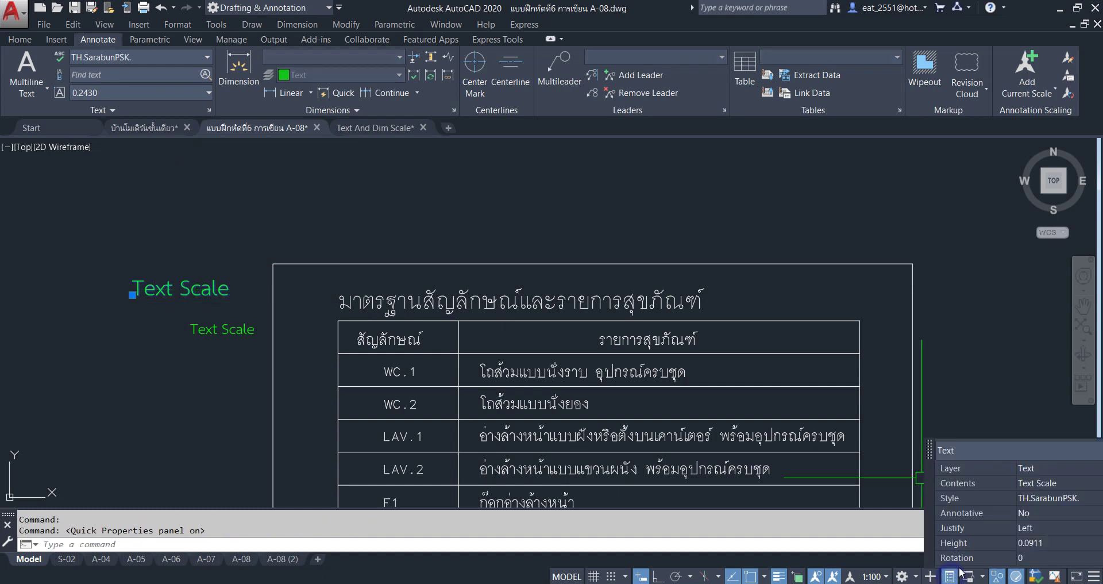
{"action": "left_click", "coordinate": [1042, 543]}
{"action": "right_click", "coordinate": [1033, 545]}
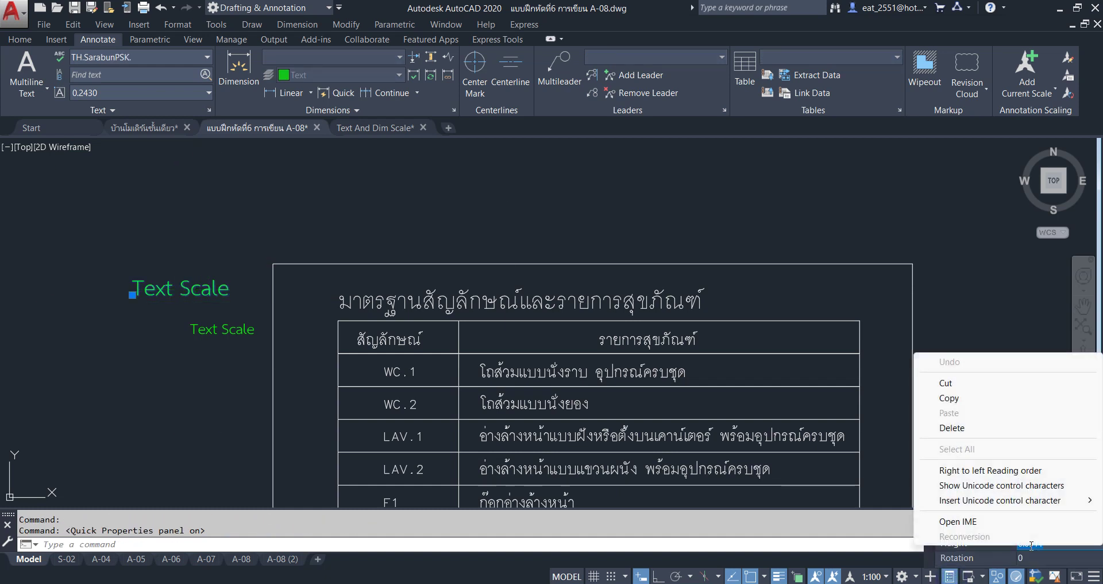
{"action": "left_click", "coordinate": [956, 400]}
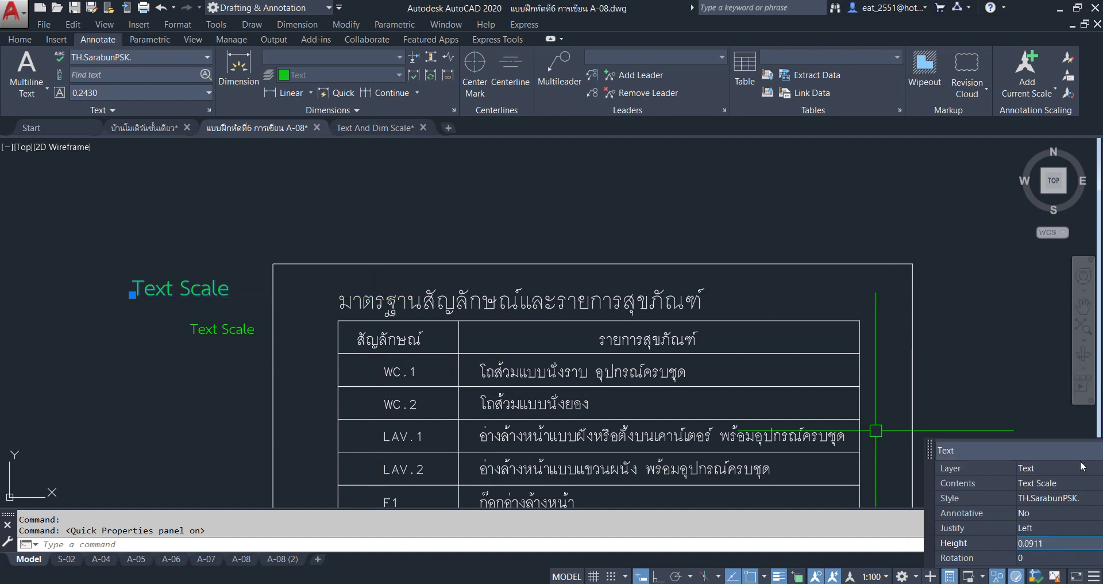
{"action": "left_click_drag", "start_coordinate": [929, 451], "coordinate": [747, 370]}
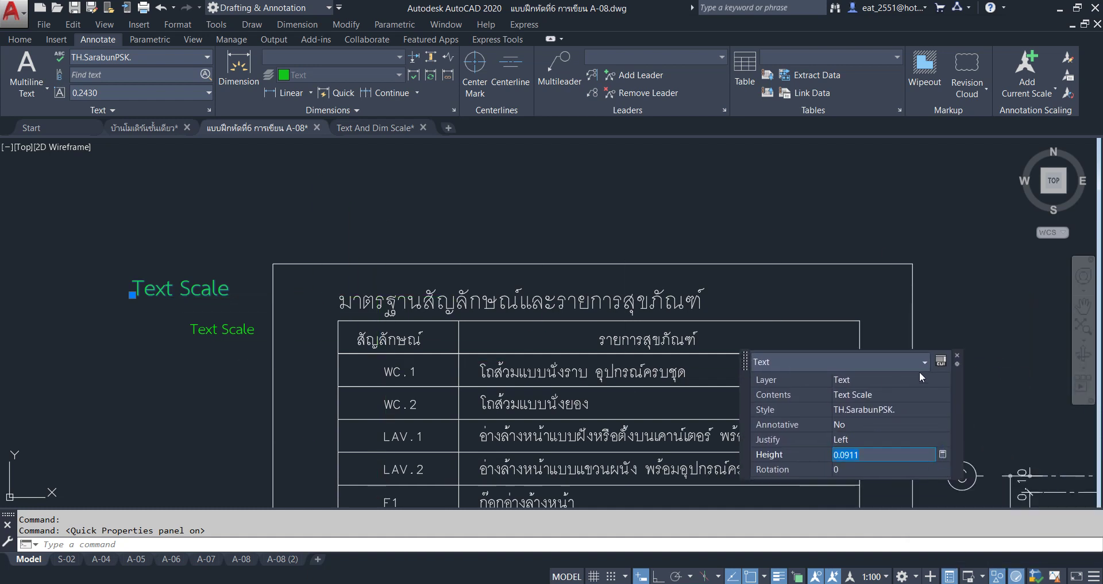
{"action": "left_click", "coordinate": [958, 357]}
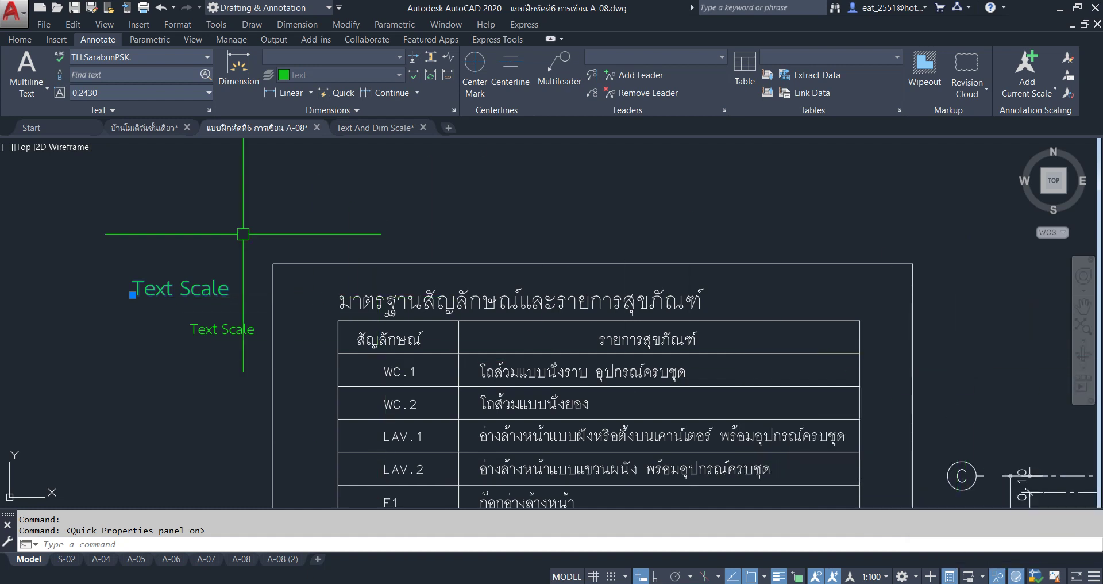
{"action": "key", "text": "Escape"}
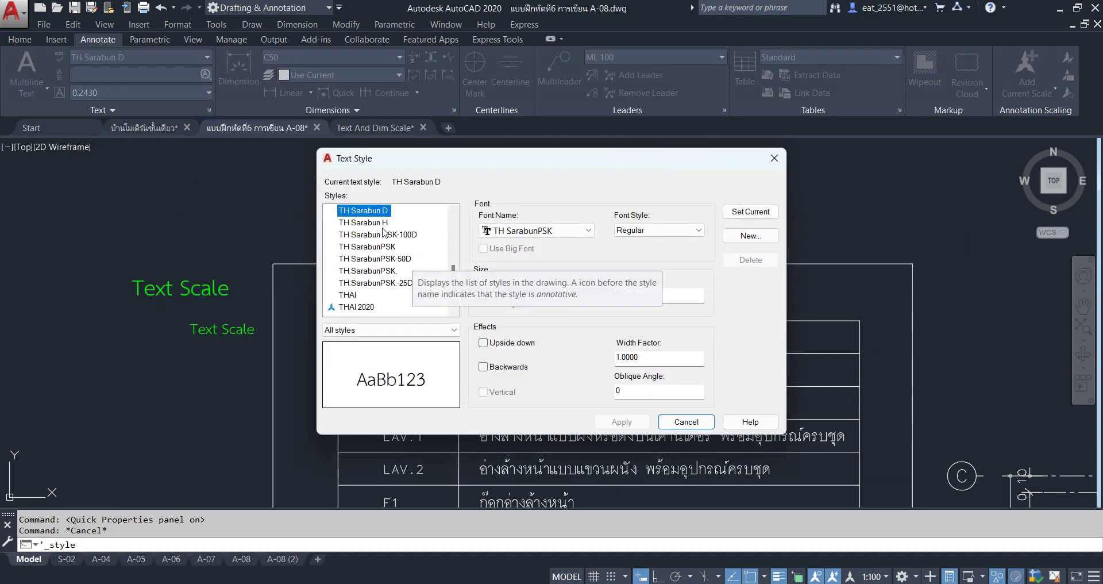
Rename the TH.SarabunPSK. text style to TH.SarabunPSK-25H
{"action": "left_click", "coordinate": [383, 272]}
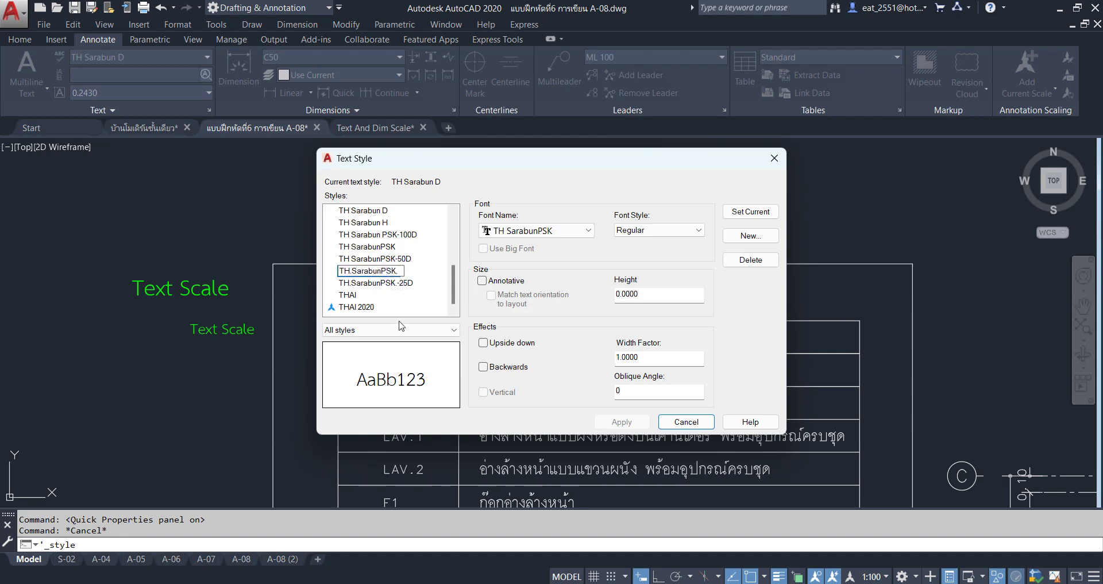
{"action": "type", "text": "-"}
{"action": "type", "text": "H"}
Replace the style height 0.2430 with the pasted value 0.0911
{"action": "double_click", "coordinate": [642, 295]}
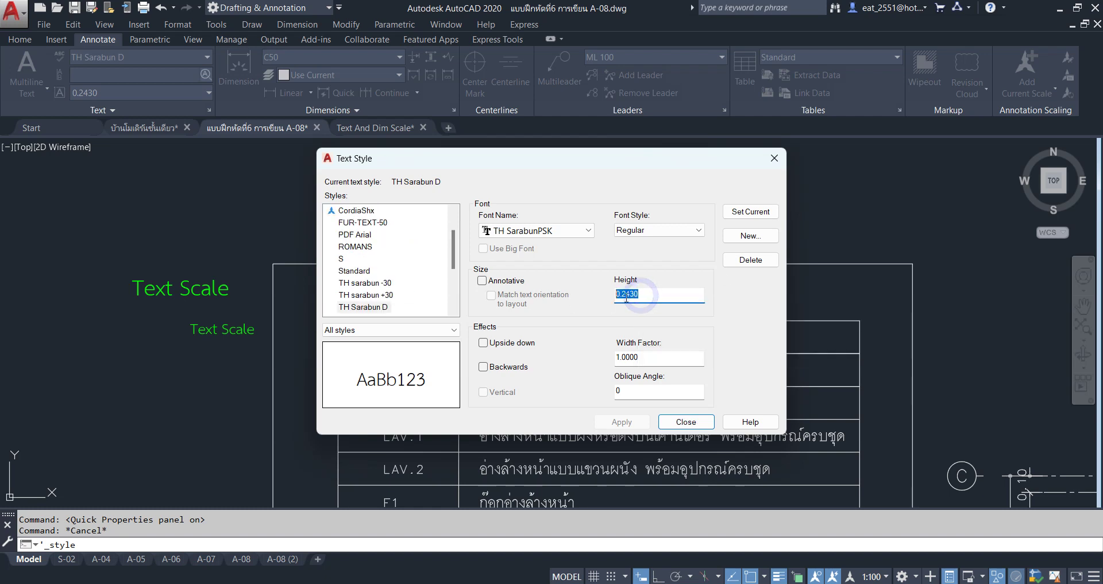
{"action": "right_click", "coordinate": [627, 294]}
{"action": "left_click", "coordinate": [672, 354]}
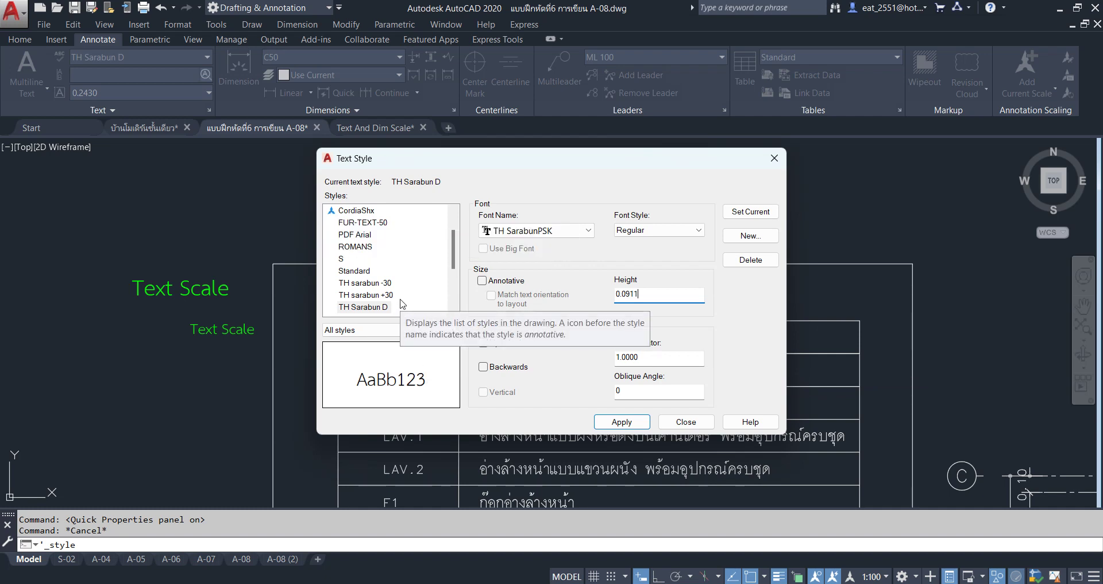
{"action": "left_click_drag", "start_coordinate": [453, 268], "coordinate": [451, 309]}
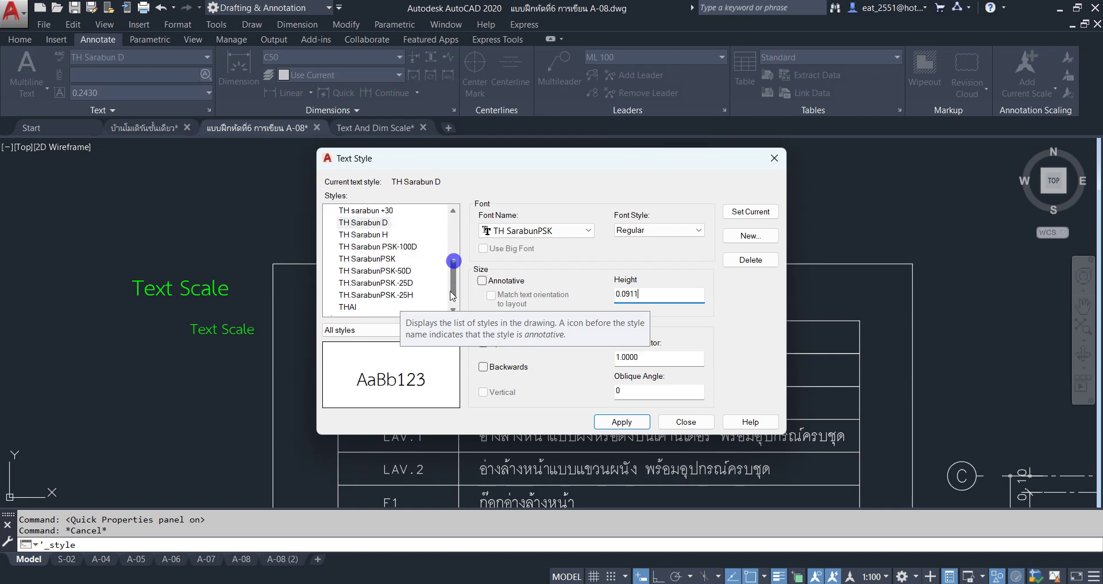
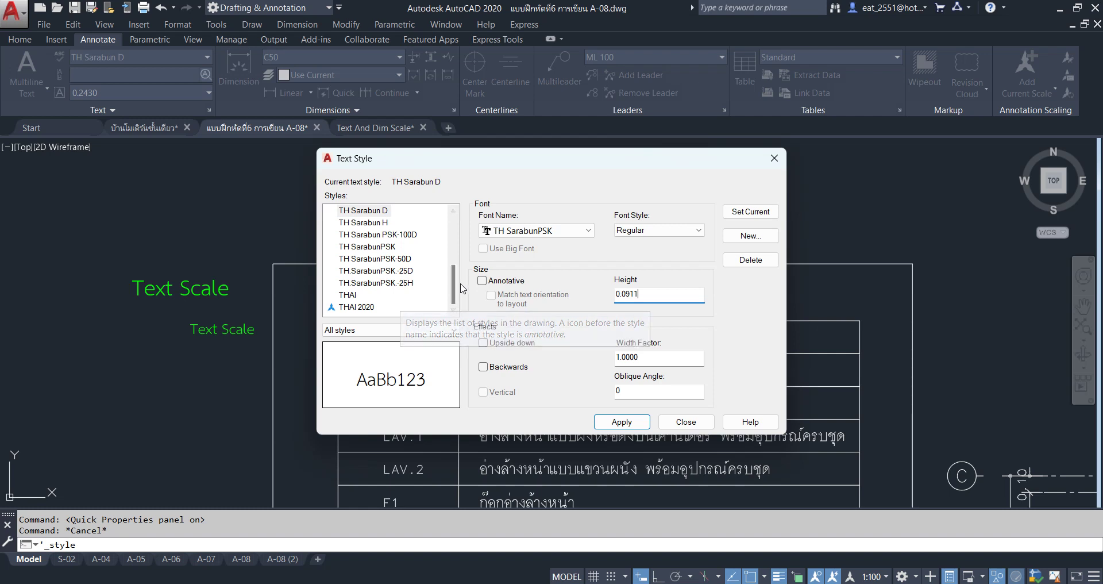
Apply the 0.0911 height, close the text style settings, and compare both Text Scale texts
{"action": "left_click", "coordinate": [629, 423]}
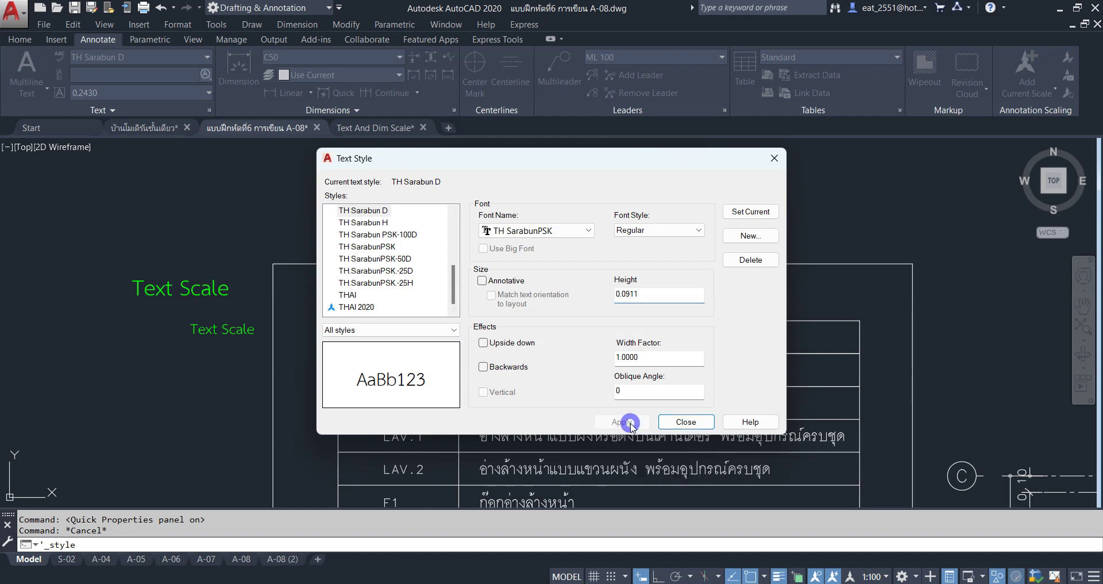
{"action": "left_click", "coordinate": [686, 421]}
{"action": "left_click", "coordinate": [195, 283]}
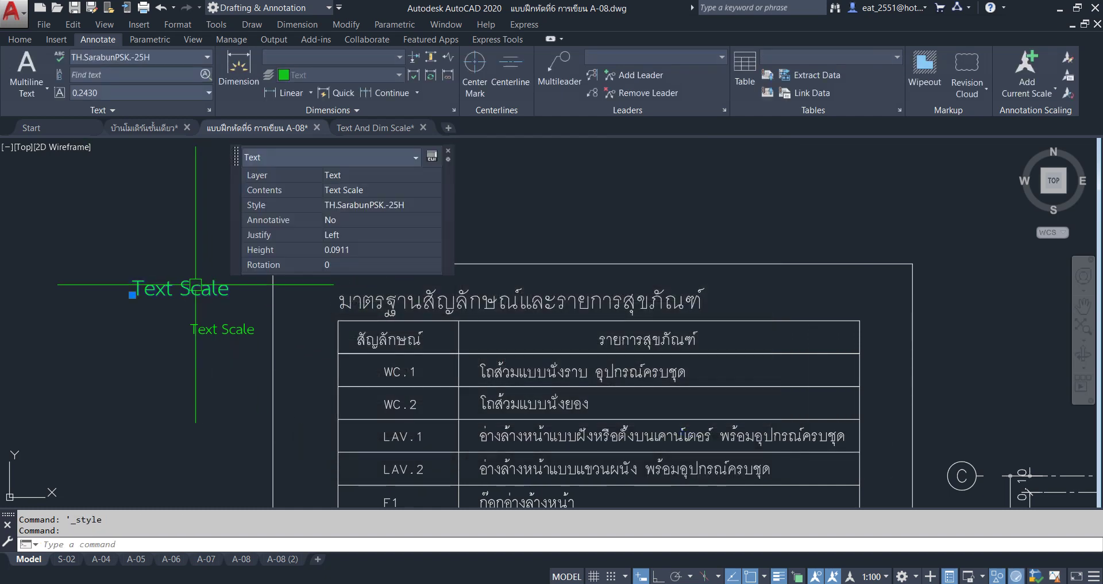
{"action": "left_click", "coordinate": [197, 330]}
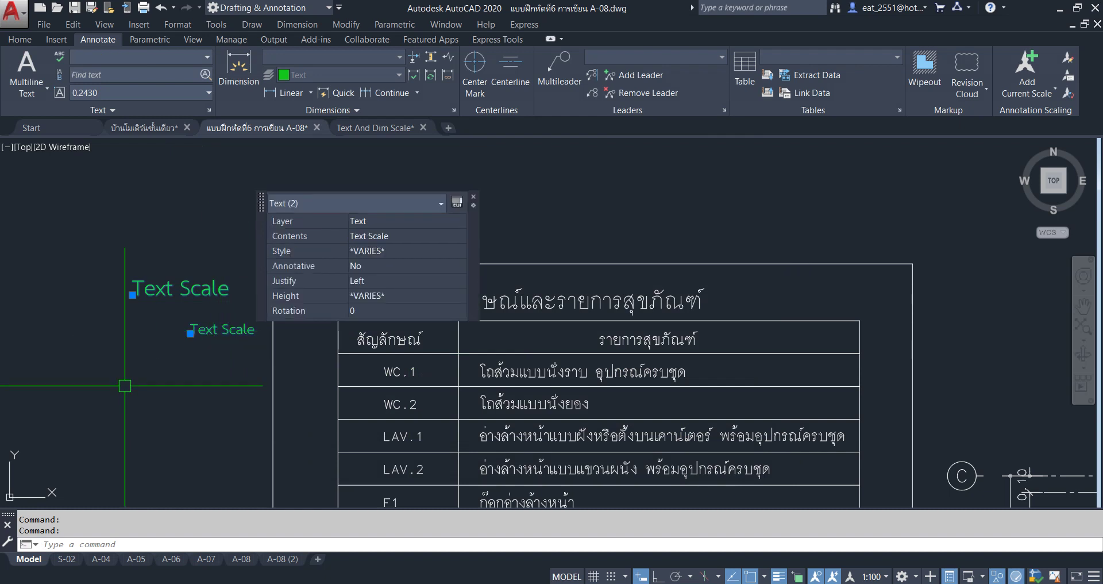
{"action": "key", "text": "Escape"}
Zoom in and out across the drawing sheets to review them
{"action": "scroll", "coordinate": [287, 297], "scroll_direction": "down", "scroll_amount": 2}
{"action": "scroll", "coordinate": [334, 270], "scroll_direction": "down", "scroll_amount": 2}
{"action": "scroll", "coordinate": [364, 245], "scroll_direction": "down", "scroll_amount": 1}
{"action": "scroll", "coordinate": [339, 238], "scroll_direction": "up", "scroll_amount": 2}
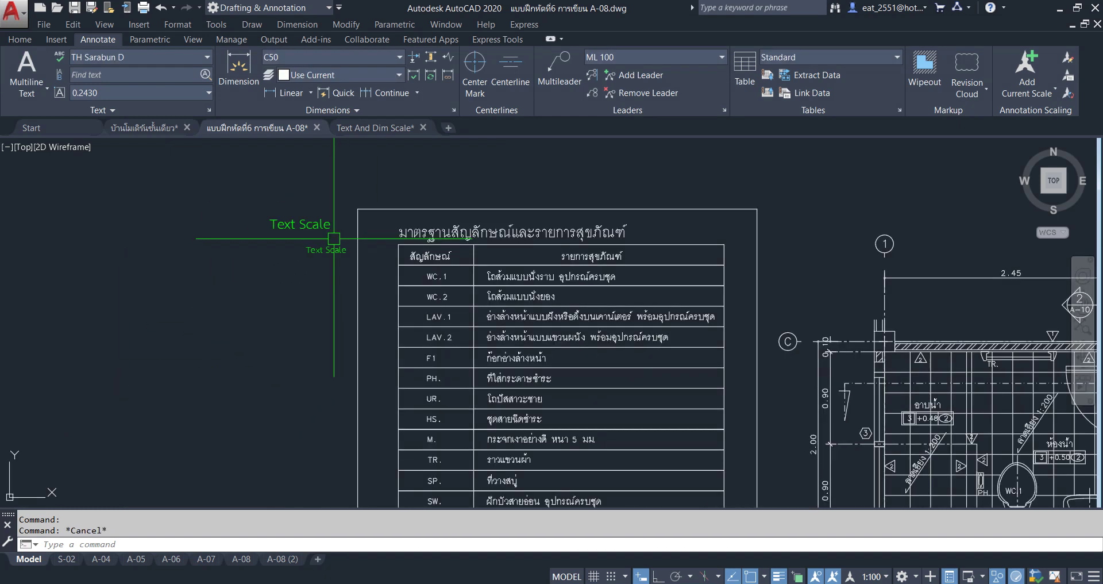
{"action": "scroll", "coordinate": [345, 259], "scroll_direction": "down", "scroll_amount": 5}
{"action": "scroll", "coordinate": [392, 318], "scroll_direction": "up", "scroll_amount": 3}
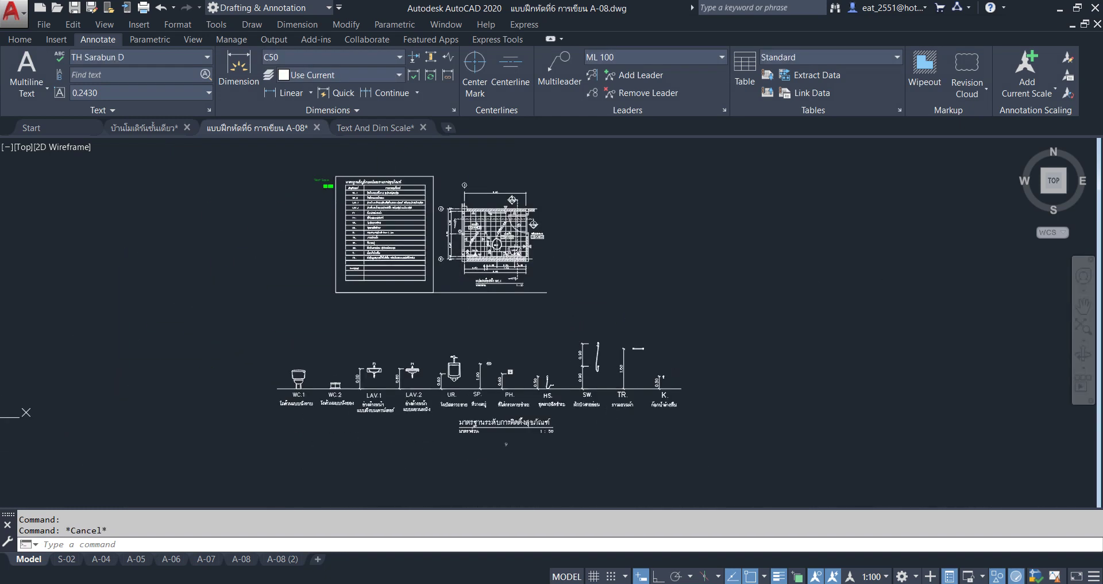
{"action": "scroll", "coordinate": [300, 241], "scroll_direction": "down", "scroll_amount": 3}
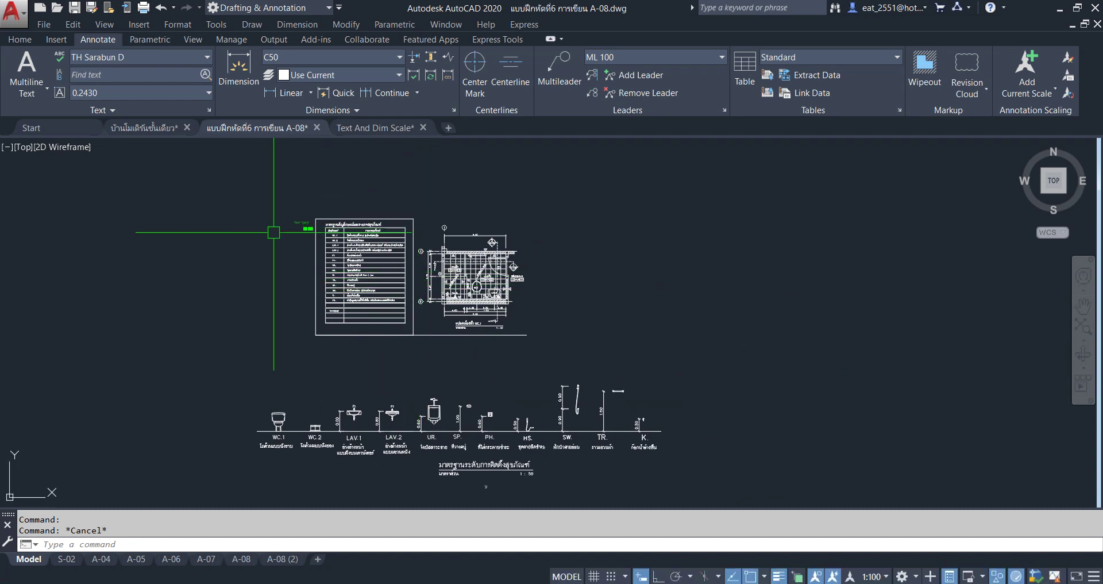
{"action": "scroll", "coordinate": [307, 471], "scroll_direction": "up", "scroll_amount": 3}
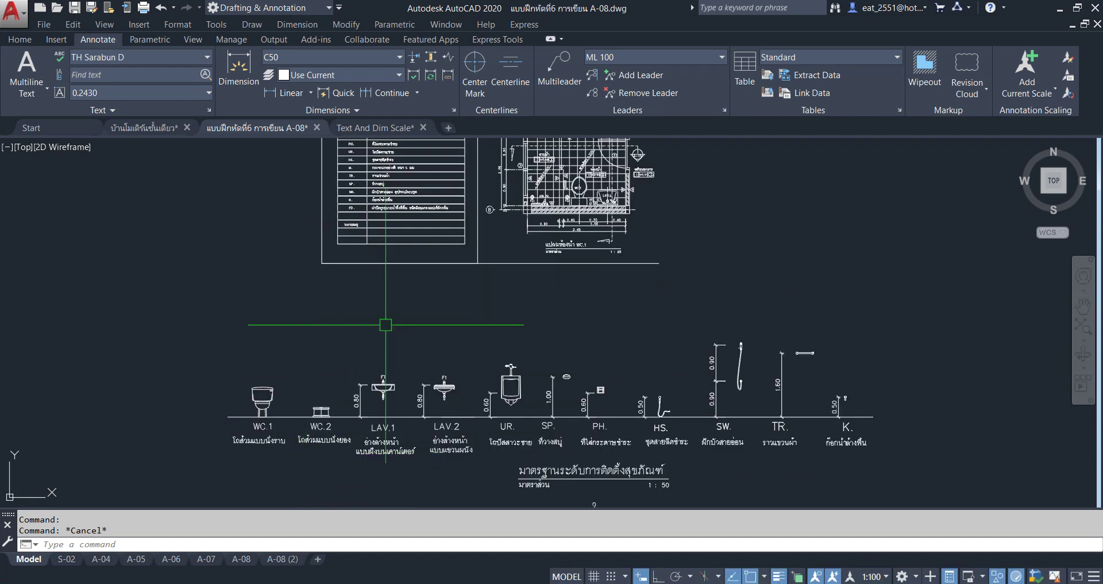
{"action": "scroll", "coordinate": [320, 394], "scroll_direction": "down", "scroll_amount": 2}
{"action": "scroll", "coordinate": [315, 189], "scroll_direction": "up", "scroll_amount": 2}
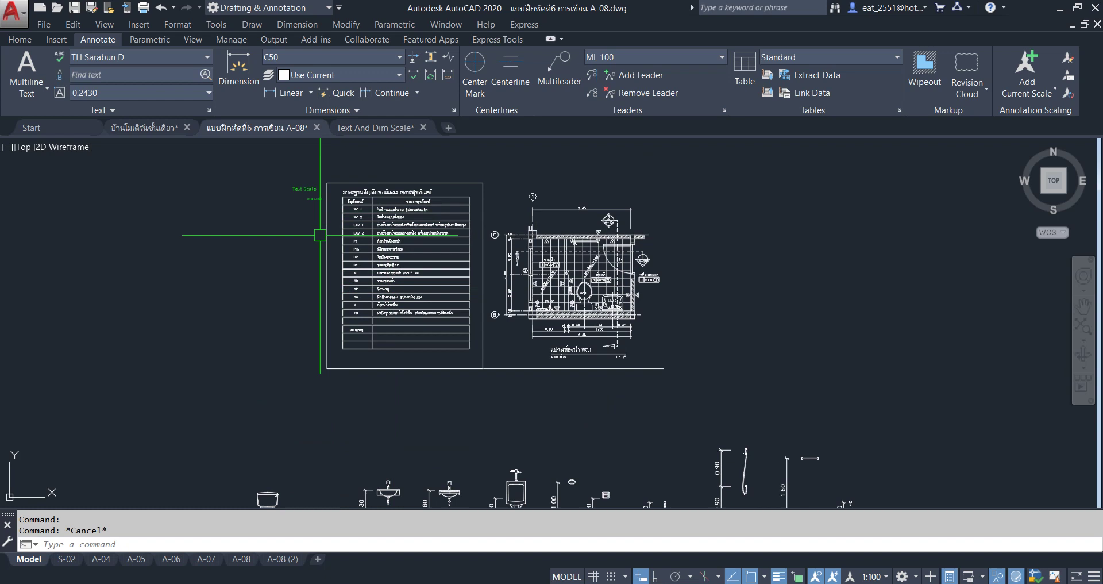
{"action": "scroll", "coordinate": [320, 235], "scroll_direction": "down", "scroll_amount": 2}
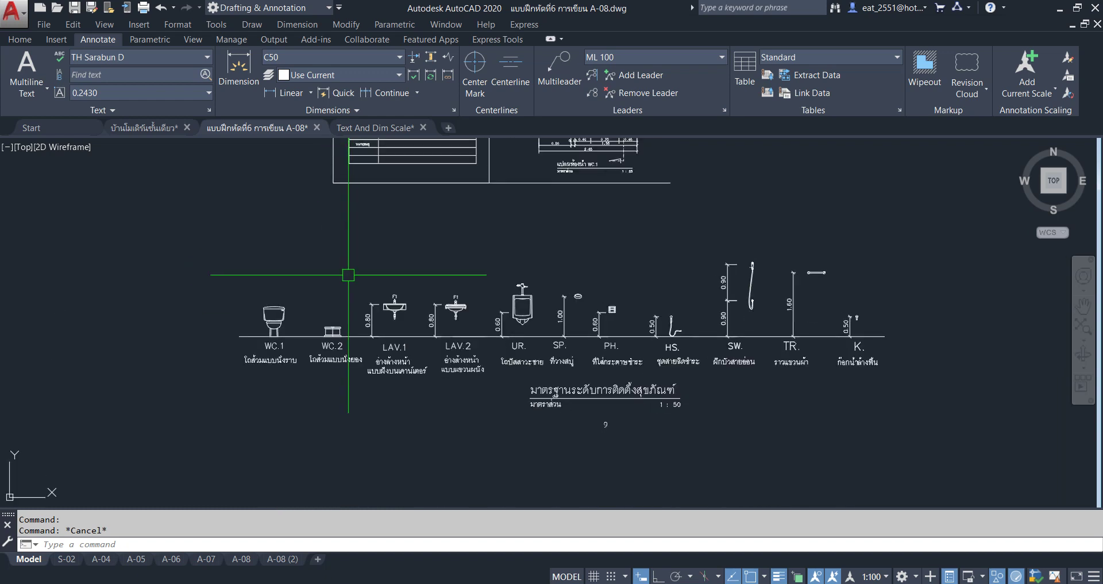
{"action": "scroll", "coordinate": [345, 275], "scroll_direction": "up", "scroll_amount": 6}
{"action": "scroll", "coordinate": [320, 380], "scroll_direction": "down", "scroll_amount": 5}
{"action": "scroll", "coordinate": [381, 385], "scroll_direction": "down", "scroll_amount": 4}
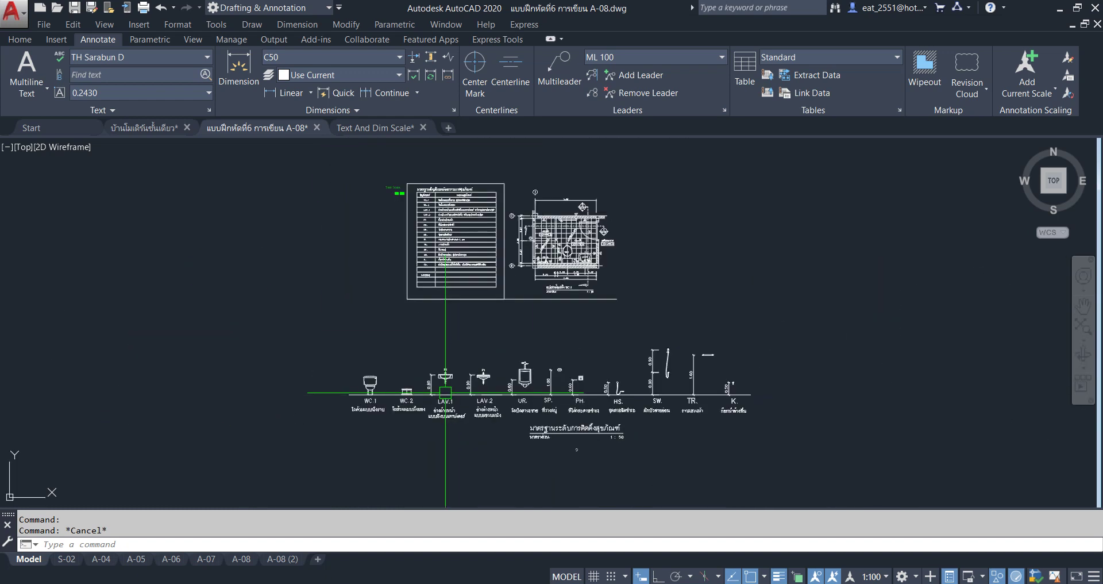
{"action": "scroll", "coordinate": [402, 397], "scroll_direction": "up", "scroll_amount": 3}
{"action": "scroll", "coordinate": [226, 247], "scroll_direction": "down", "scroll_amount": 4}
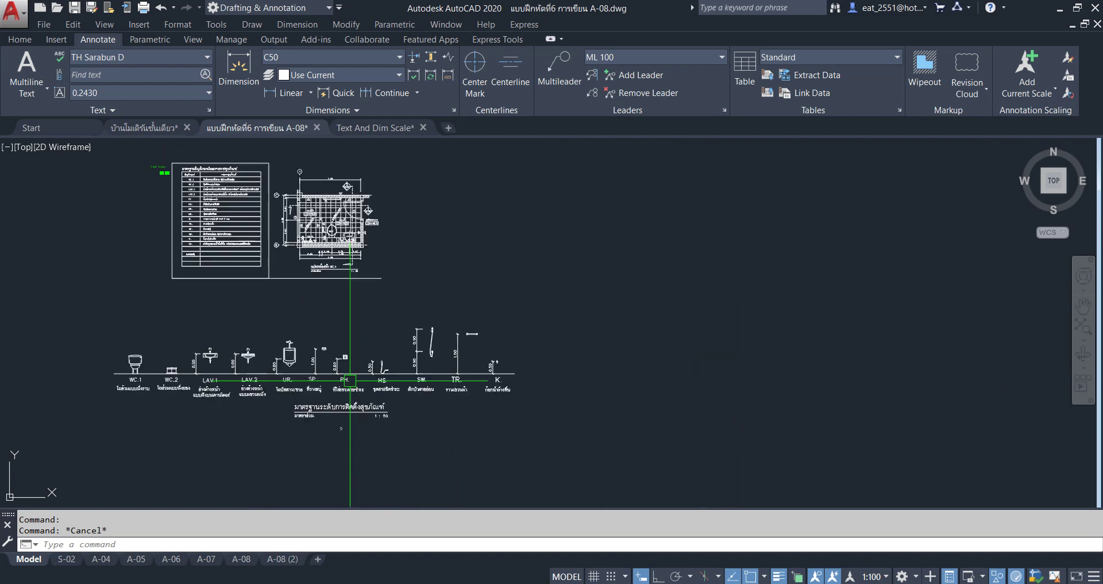
{"action": "scroll", "coordinate": [229, 247], "scroll_direction": "up", "scroll_amount": 1}
{"action": "scroll", "coordinate": [194, 247], "scroll_direction": "up", "scroll_amount": 1}
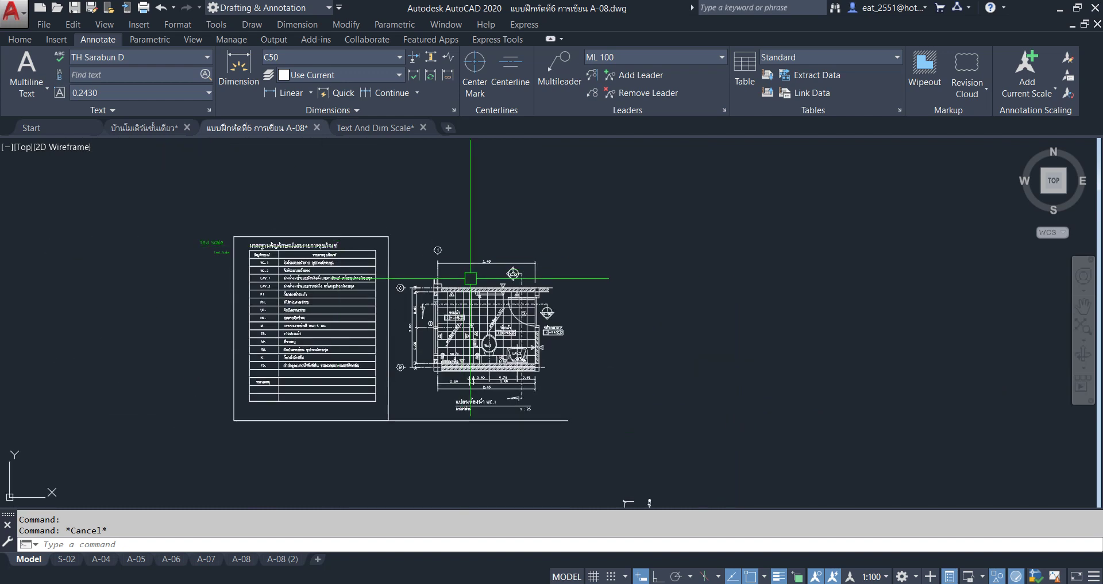
{"action": "scroll", "coordinate": [404, 253], "scroll_direction": "up", "scroll_amount": 3}
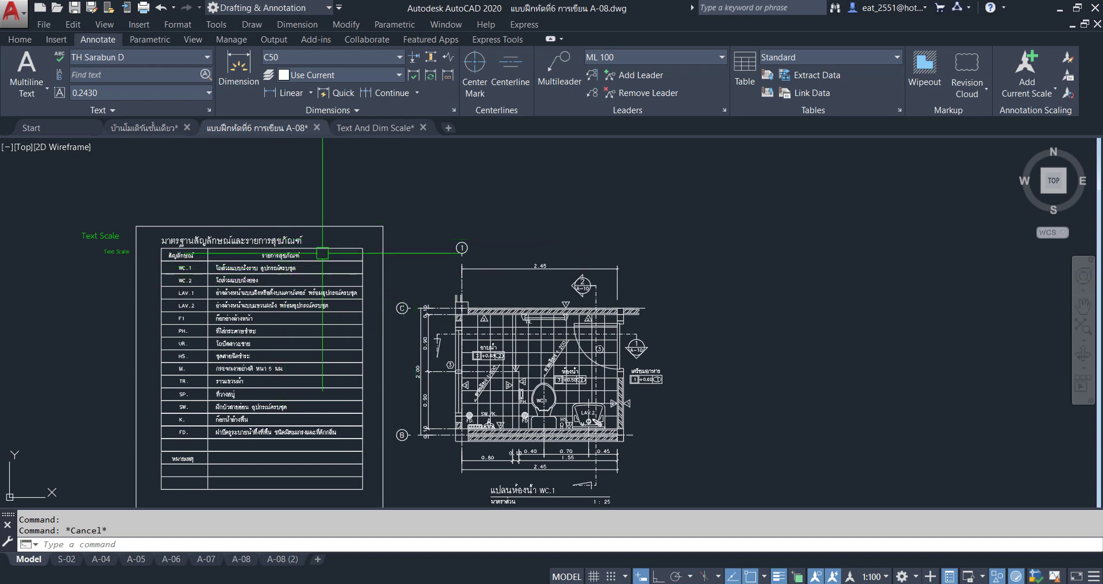
Frame the bathroom plan and its symbol legend in the view
{"action": "middle_click_drag", "start_coordinate": [285, 263], "coordinate": [234, 216]}
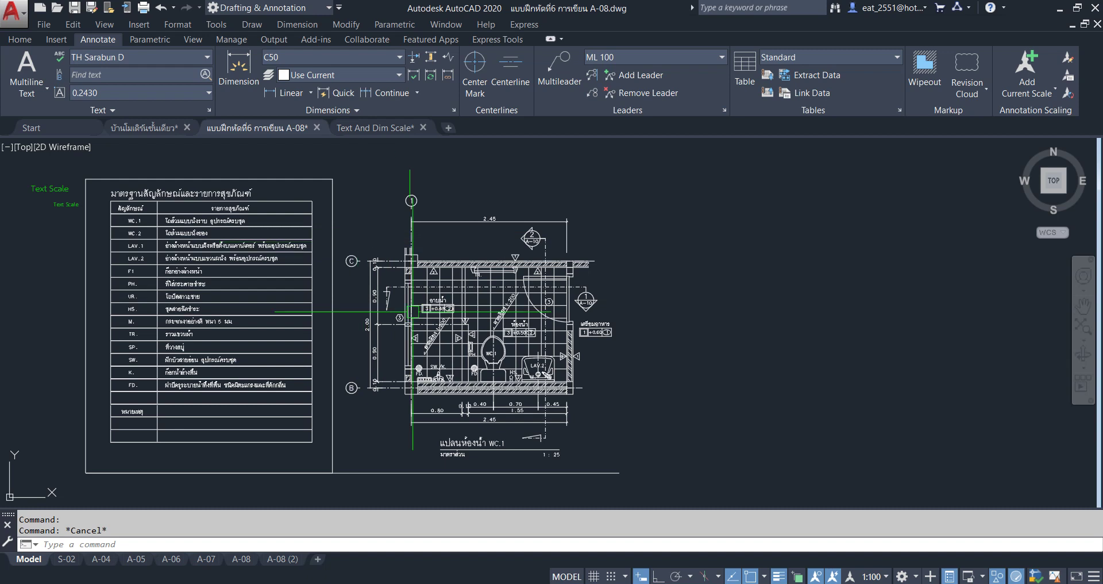
{"action": "scroll", "coordinate": [402, 302], "scroll_direction": "down", "scroll_amount": 4}
{"action": "scroll", "coordinate": [391, 284], "scroll_direction": "up", "scroll_amount": 2}
{"action": "scroll", "coordinate": [393, 283], "scroll_direction": "up", "scroll_amount": 1}
{"action": "scroll", "coordinate": [369, 218], "scroll_direction": "up", "scroll_amount": 2}
{"action": "scroll", "coordinate": [365, 227], "scroll_direction": "up", "scroll_amount": 1}
{"action": "scroll", "coordinate": [364, 227], "scroll_direction": "down", "scroll_amount": 2}
{"action": "scroll", "coordinate": [370, 234], "scroll_direction": "down", "scroll_amount": 3}
Recentre on the two floor plans and begin a window selection around the ground floor plan
{"action": "mouse_move", "coordinate": [370, 234]}
{"action": "middle_mouse_down"}
{"action": "mouse_move", "coordinate": [388, 465]}
{"action": "mouse_move", "coordinate": [424, 401]}
{"action": "mouse_move", "coordinate": [411, 332]}
{"action": "middle_mouse_up"}
{"action": "scroll", "coordinate": [411, 333], "scroll_direction": "up", "scroll_amount": 2}
{"action": "scroll", "coordinate": [411, 332], "scroll_direction": "up", "scroll_amount": 1}
{"action": "scroll", "coordinate": [411, 332], "scroll_direction": "up", "scroll_amount": 2}
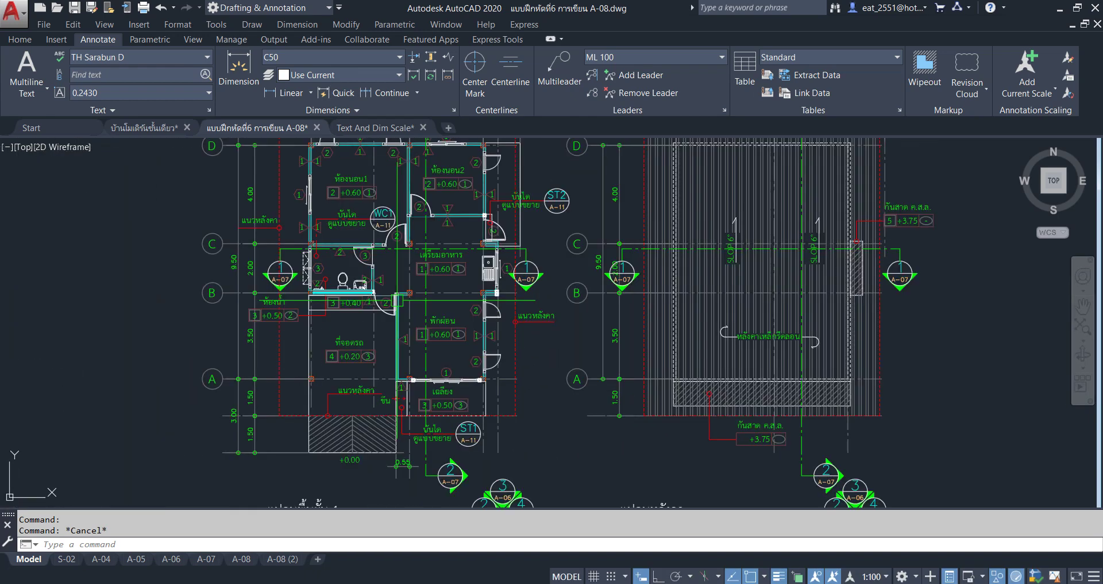
{"action": "middle_click_drag", "start_coordinate": [321, 275], "coordinate": [337, 320]}
{"action": "scroll", "coordinate": [337, 320], "scroll_direction": "up", "scroll_amount": 2}
{"action": "scroll", "coordinate": [344, 310], "scroll_direction": "up", "scroll_amount": 1}
{"action": "scroll", "coordinate": [350, 304], "scroll_direction": "down", "scroll_amount": 4}
{"action": "scroll", "coordinate": [355, 299], "scroll_direction": "down", "scroll_amount": 2}
{"action": "scroll", "coordinate": [355, 299], "scroll_direction": "up", "scroll_amount": 3}
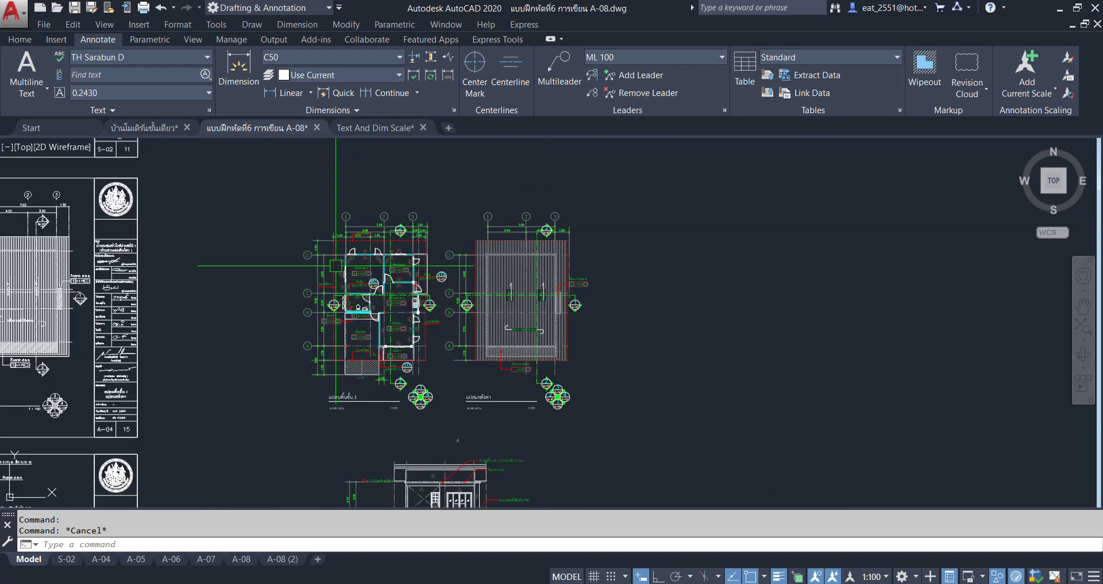
{"action": "left_click", "coordinate": [276, 192]}
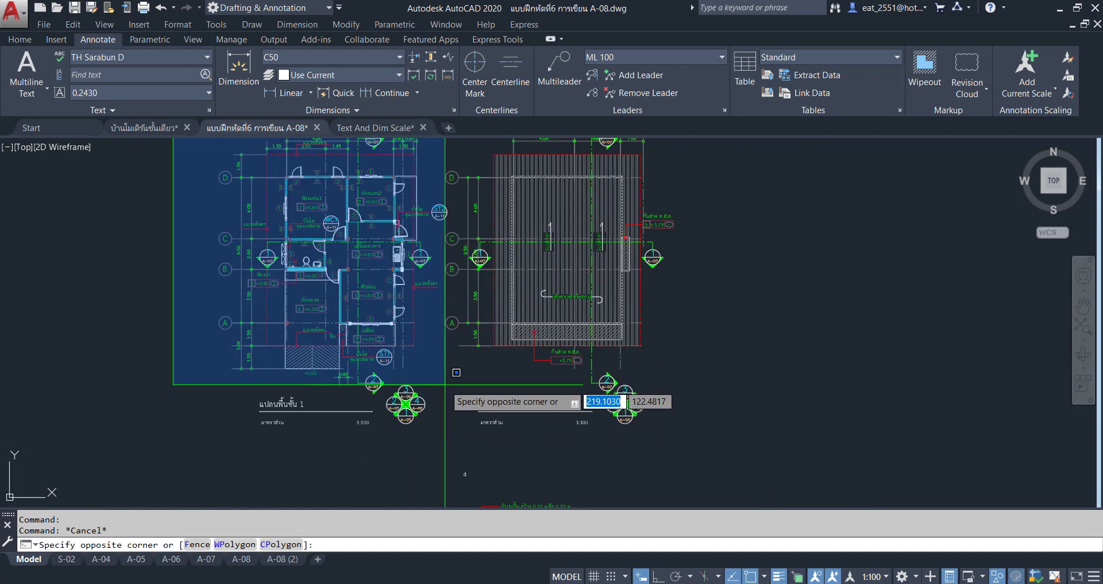
{"action": "scroll", "coordinate": [445, 345], "scroll_direction": "up", "scroll_amount": 1}
{"action": "scroll", "coordinate": [443, 402], "scroll_direction": "up", "scroll_amount": 1}
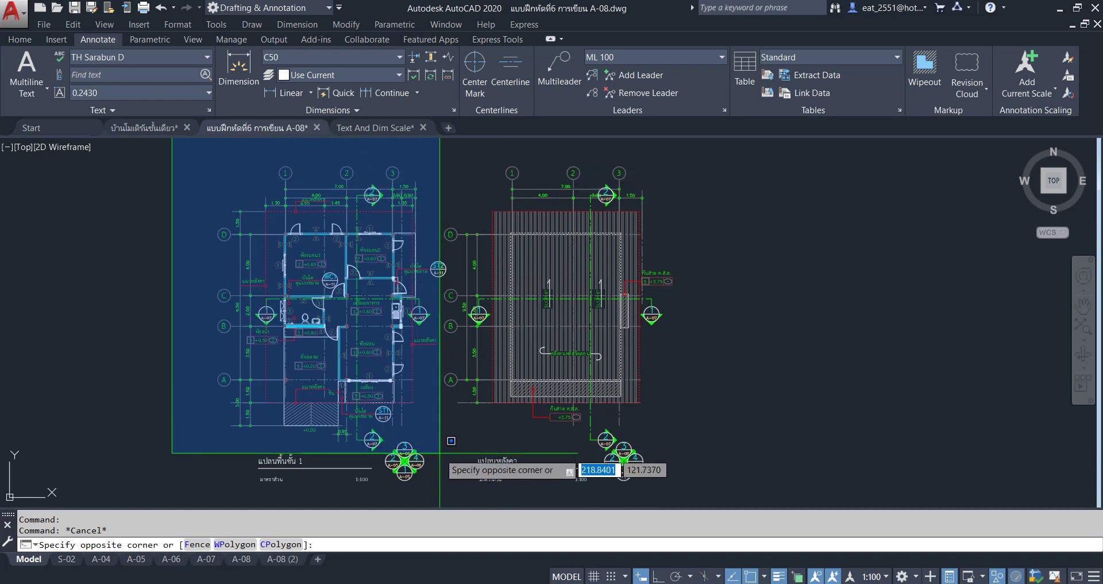
{"action": "left_click", "coordinate": [439, 456]}
{"action": "left_click", "coordinate": [19, 39]}
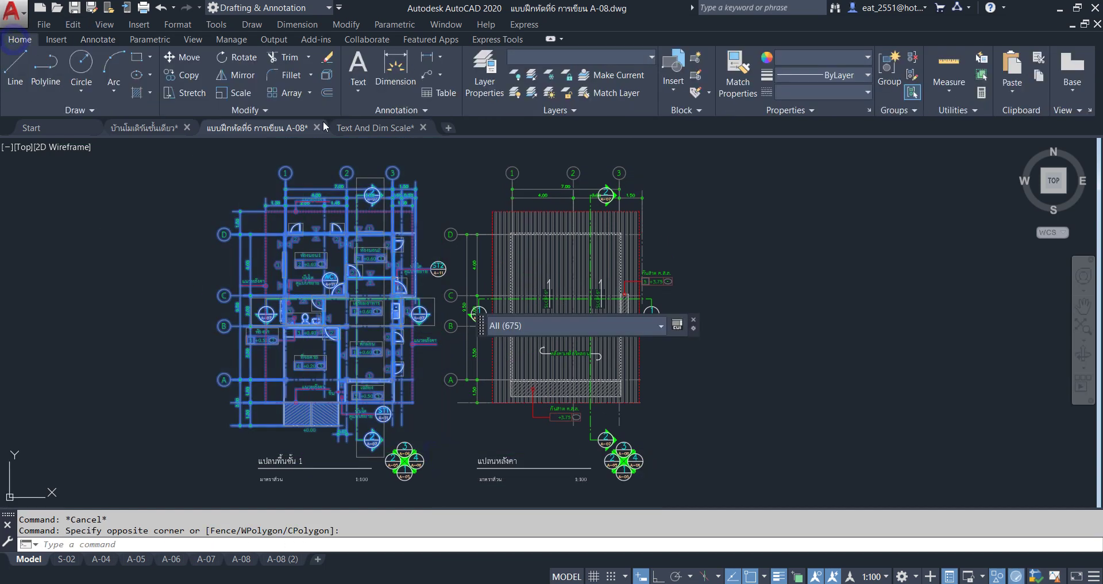
{"action": "left_click", "coordinate": [183, 75]}
{"action": "left_click", "coordinate": [363, 249]}
{"action": "scroll", "coordinate": [362, 250], "scroll_direction": "down", "scroll_amount": 2}
{"action": "scroll", "coordinate": [364, 247], "scroll_direction": "down", "scroll_amount": 3}
{"action": "scroll", "coordinate": [345, 328], "scroll_direction": "up", "scroll_amount": 3}
{"action": "scroll", "coordinate": [362, 342], "scroll_direction": "up", "scroll_amount": 2}
{"action": "scroll", "coordinate": [345, 313], "scroll_direction": "down", "scroll_amount": 3}
{"action": "scroll", "coordinate": [437, 298], "scroll_direction": "up", "scroll_amount": 5}
{"action": "middle_click_drag", "start_coordinate": [437, 298], "coordinate": [510, 288]}
{"action": "left_click", "coordinate": [510, 287]}
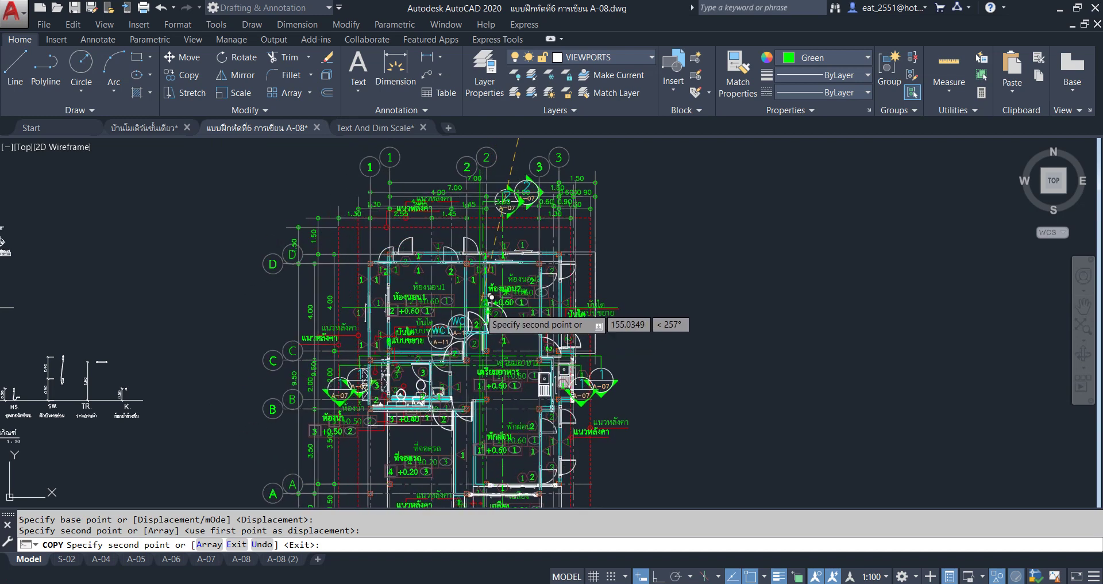
{"action": "key", "text": "Escape"}
{"action": "scroll", "coordinate": [546, 334], "scroll_direction": "down", "scroll_amount": 3}
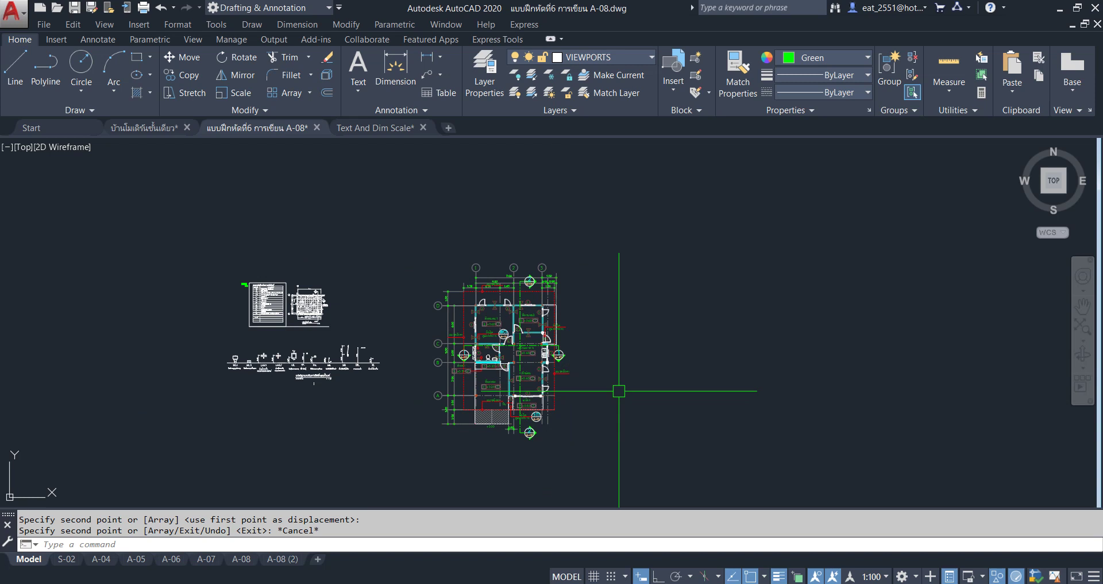
{"action": "scroll", "coordinate": [505, 356], "scroll_direction": "up", "scroll_amount": 3}
{"action": "scroll", "coordinate": [425, 247], "scroll_direction": "down", "scroll_amount": 3}
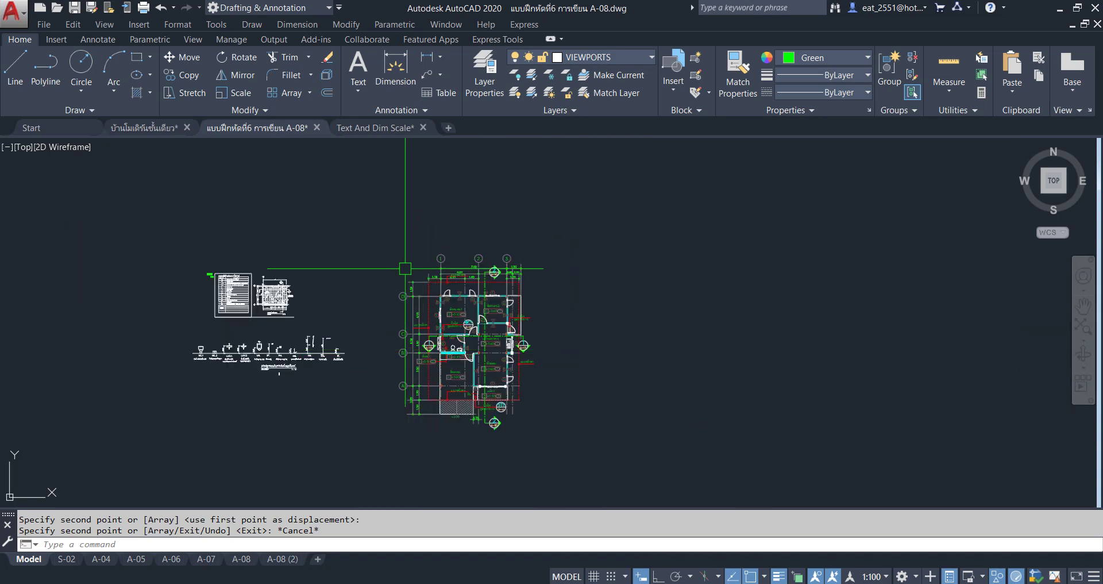
{"action": "scroll", "coordinate": [459, 344], "scroll_direction": "up", "scroll_amount": 2}
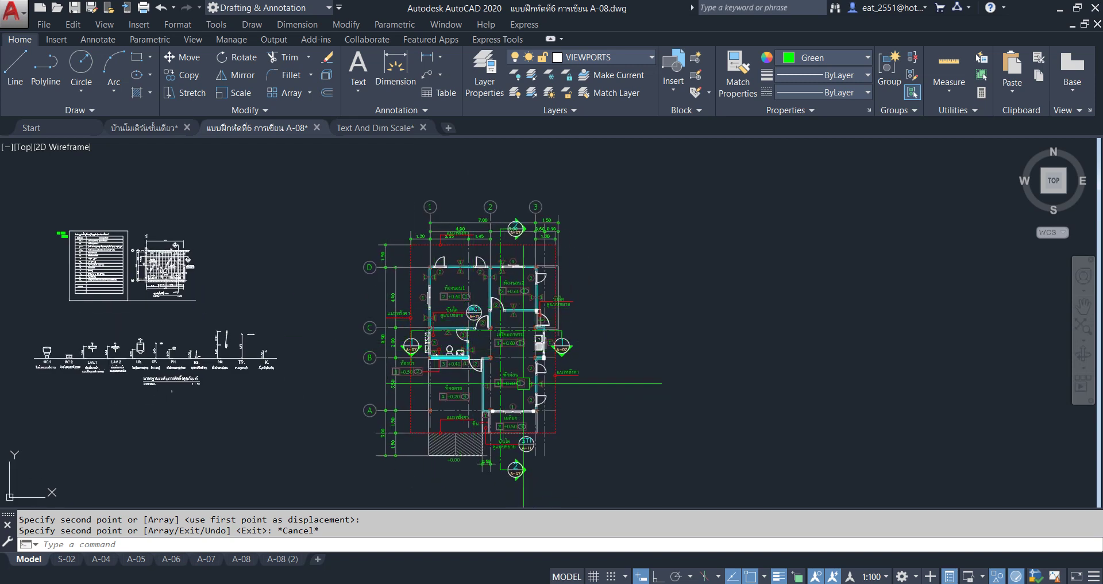
{"action": "scroll", "coordinate": [479, 356], "scroll_direction": "up", "scroll_amount": 5}
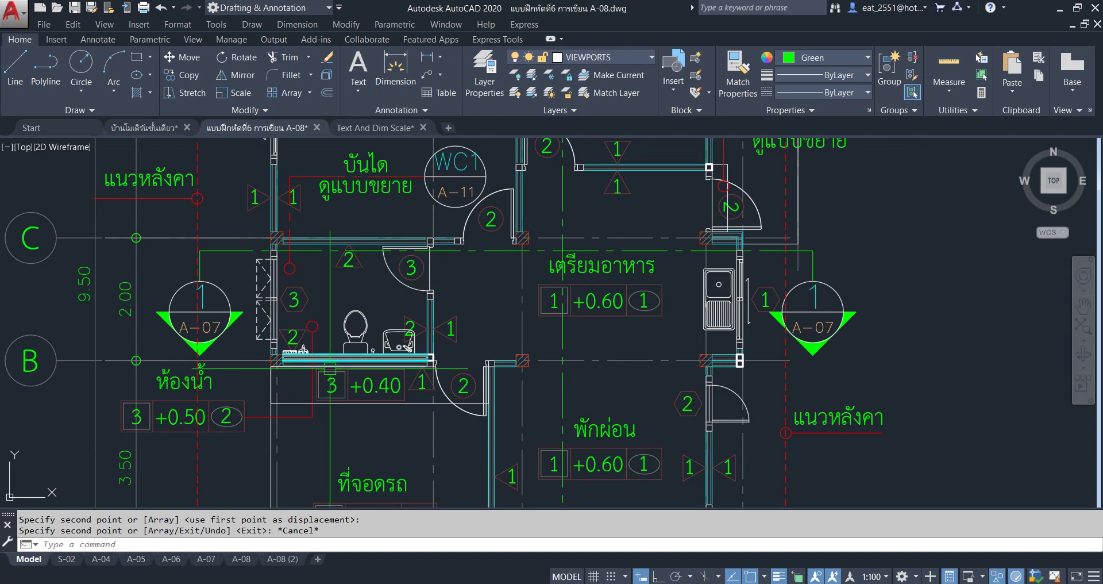
{"action": "scroll", "coordinate": [329, 369], "scroll_direction": "down", "scroll_amount": 4}
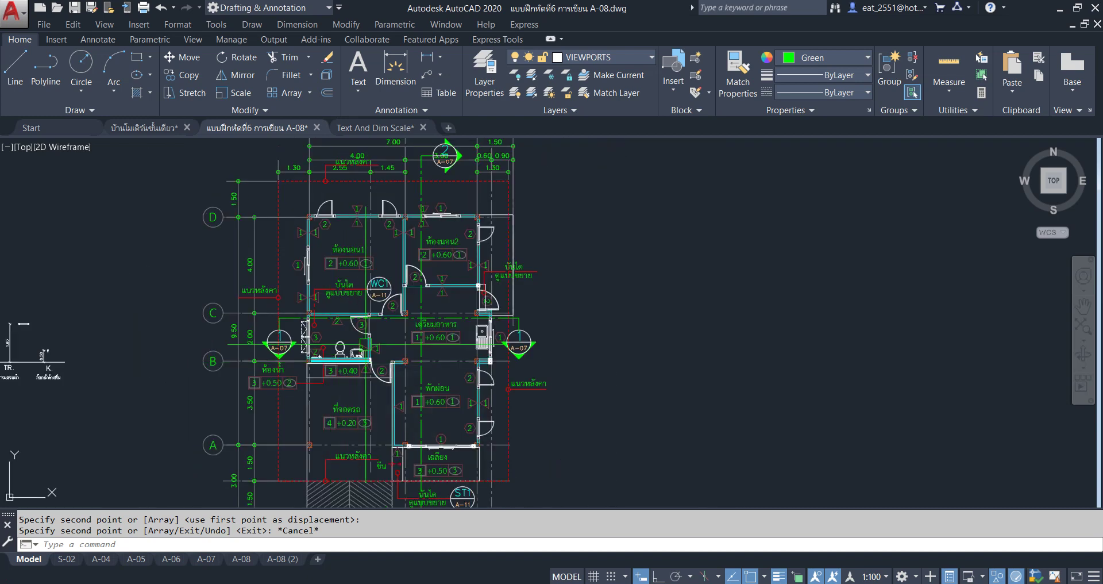
{"action": "scroll", "coordinate": [329, 369], "scroll_direction": "down", "scroll_amount": 2}
{"action": "scroll", "coordinate": [190, 310], "scroll_direction": "up", "scroll_amount": 2}
{"action": "scroll", "coordinate": [230, 259], "scroll_direction": "up", "scroll_amount": 3}
{"action": "scroll", "coordinate": [246, 236], "scroll_direction": "up", "scroll_amount": 3}
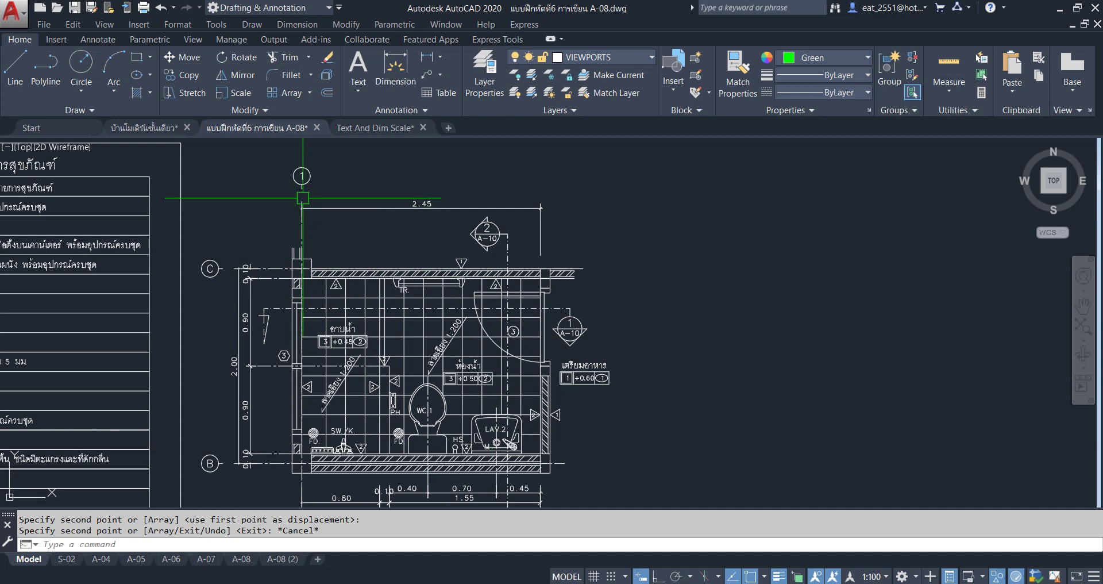
{"action": "scroll", "coordinate": [288, 189], "scroll_direction": "down", "scroll_amount": 3}
{"action": "scroll", "coordinate": [534, 308], "scroll_direction": "down", "scroll_amount": 2}
{"action": "middle_click_drag", "start_coordinate": [666, 368], "coordinate": [333, 293]}
{"action": "scroll", "coordinate": [475, 361], "scroll_direction": "down", "scroll_amount": 2}
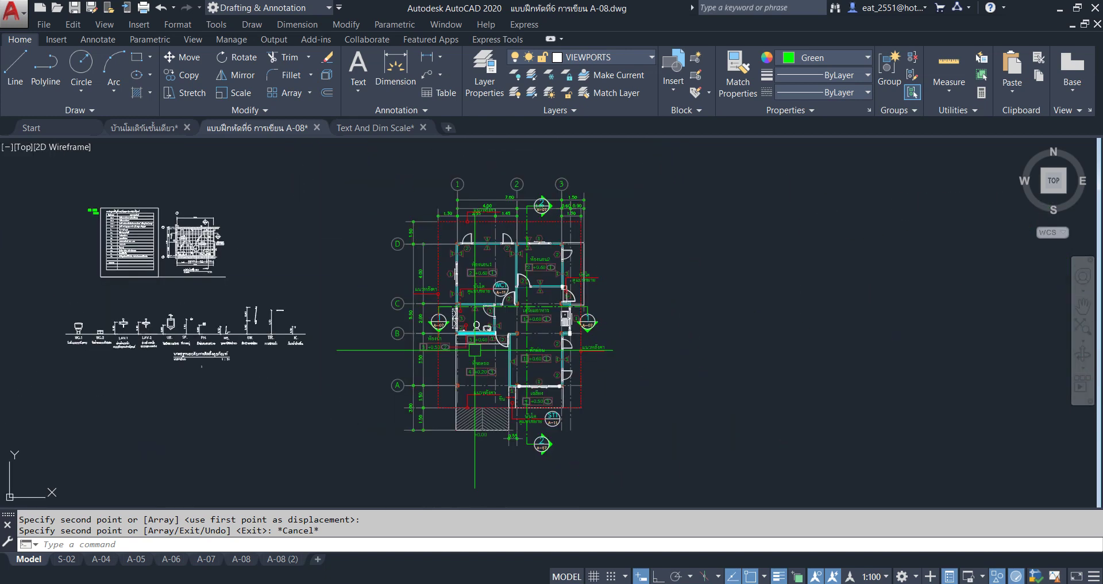
{"action": "scroll", "coordinate": [172, 251], "scroll_direction": "up", "scroll_amount": 5}
{"action": "middle_click_drag", "start_coordinate": [557, 266], "coordinate": [297, 278]}
{"action": "scroll", "coordinate": [297, 278], "scroll_direction": "down", "scroll_amount": 5}
{"action": "scroll", "coordinate": [546, 338], "scroll_direction": "up", "scroll_amount": 5}
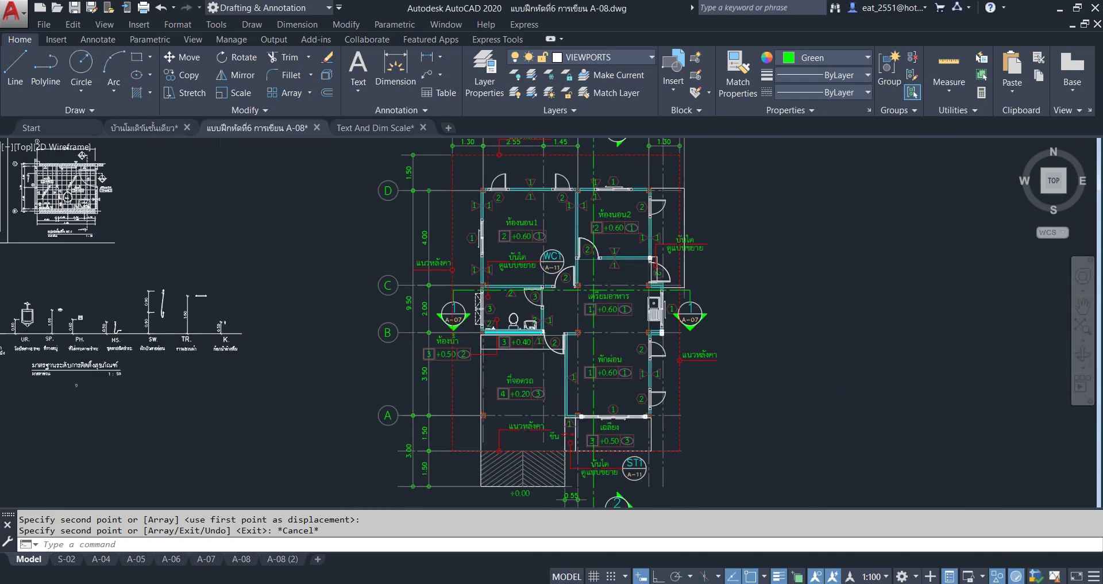
{"action": "scroll", "coordinate": [510, 300], "scroll_direction": "down", "scroll_amount": 1}
{"action": "scroll", "coordinate": [510, 299], "scroll_direction": "down", "scroll_amount": 2}
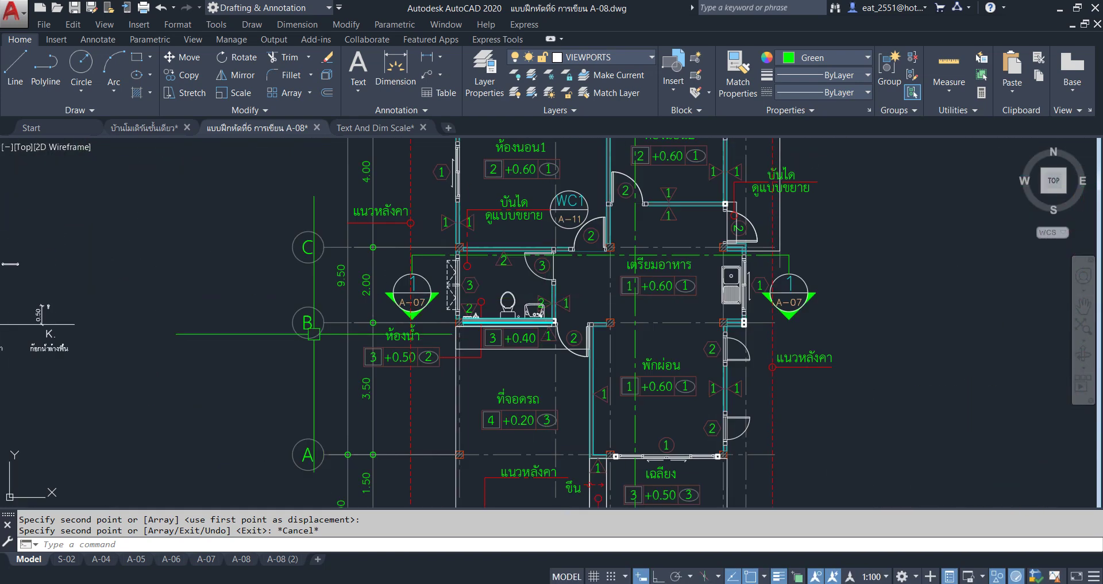
{"action": "scroll", "coordinate": [164, 246], "scroll_direction": "down", "scroll_amount": 2}
{"action": "scroll", "coordinate": [163, 246], "scroll_direction": "up", "scroll_amount": 2}
{"action": "scroll", "coordinate": [163, 247], "scroll_direction": "up", "scroll_amount": 2}
{"action": "scroll", "coordinate": [163, 247], "scroll_direction": "down", "scroll_amount": 3}
{"action": "mouse_move", "coordinate": [598, 383]}
{"action": "middle_mouse_down"}
{"action": "mouse_move", "coordinate": [542, 305]}
{"action": "mouse_move", "coordinate": [501, 286]}
{"action": "middle_mouse_up"}
{"action": "scroll", "coordinate": [588, 343], "scroll_direction": "up", "scroll_amount": 4}
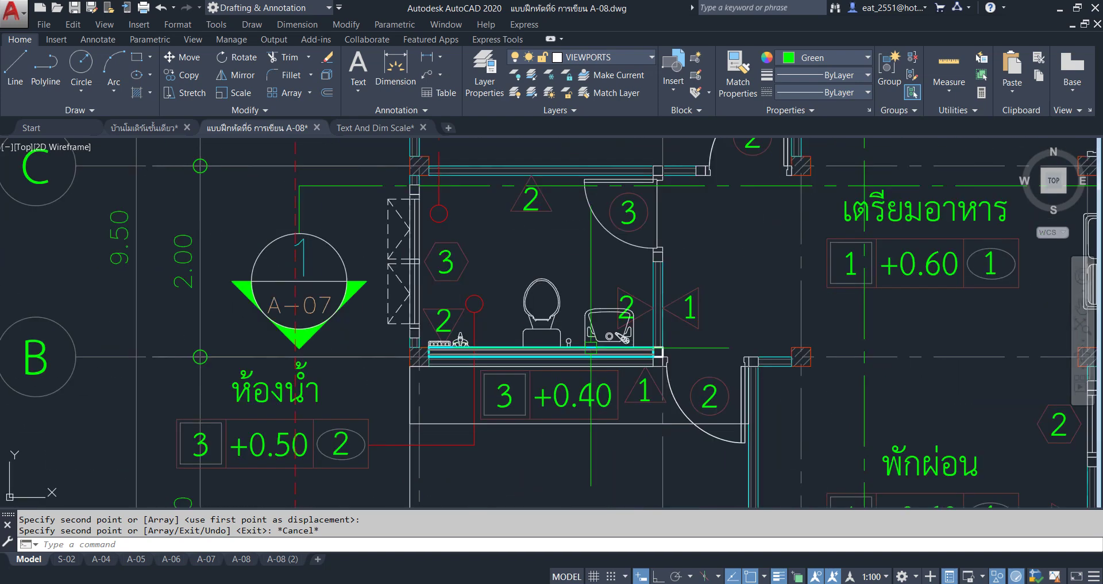
{"action": "scroll", "coordinate": [497, 312], "scroll_direction": "down", "scroll_amount": 1}
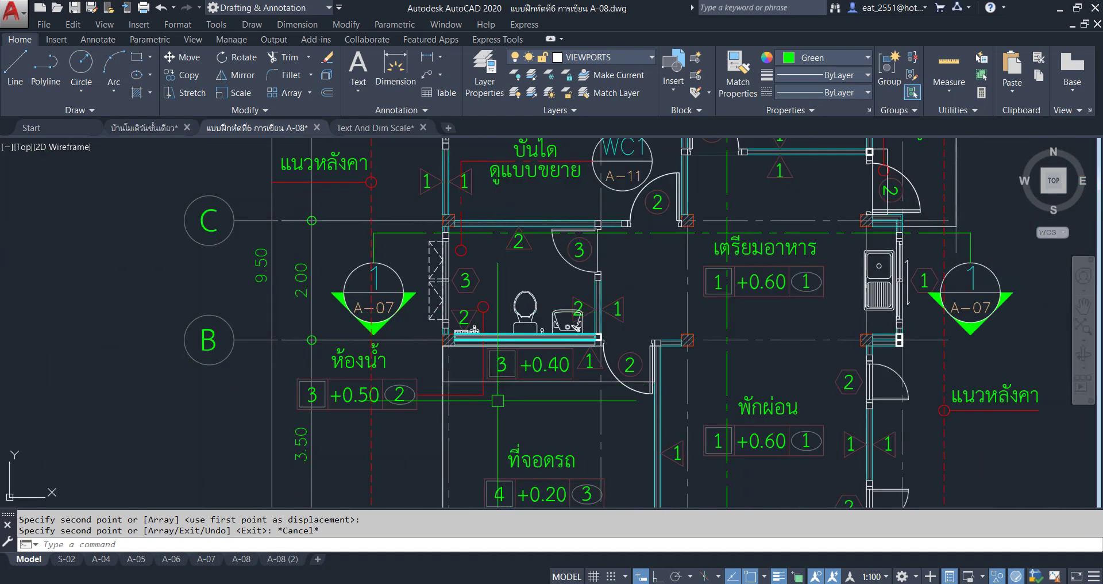
{"action": "middle_click_drag", "start_coordinate": [487, 397], "coordinate": [447, 456]}
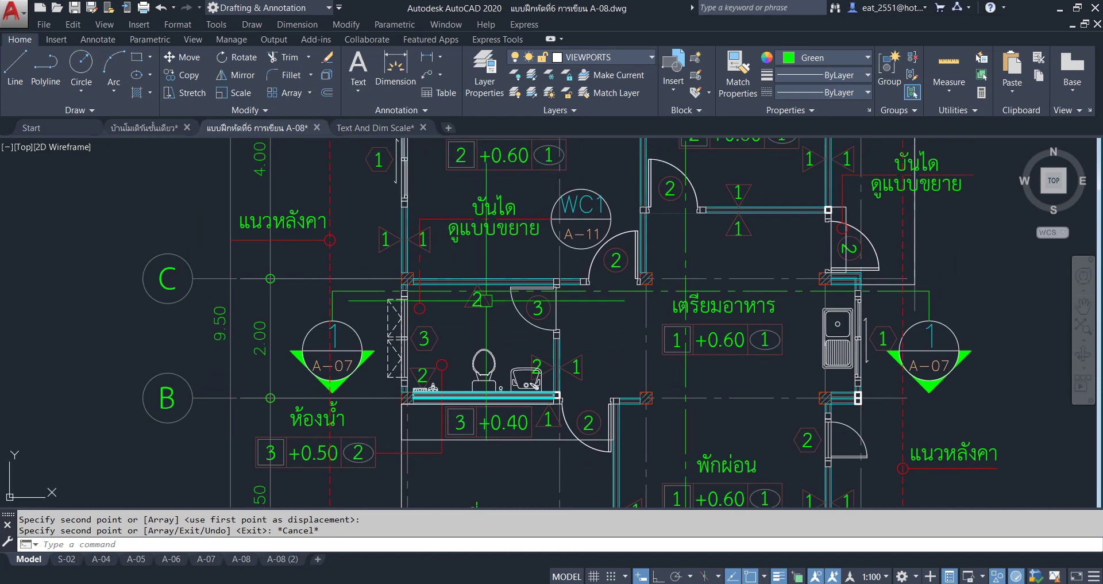
{"action": "scroll", "coordinate": [558, 212], "scroll_direction": "up", "scroll_amount": 2}
{"action": "scroll", "coordinate": [561, 224], "scroll_direction": "down", "scroll_amount": 2}
{"action": "scroll", "coordinate": [561, 230], "scroll_direction": "up", "scroll_amount": 4}
Delete the WC1 reference tag, the ดูแบบขยาย and บันได labels, and the red dashed grid line with its bubble
{"action": "left_click", "coordinate": [596, 165]}
{"action": "left_click", "coordinate": [545, 323]}
{"action": "key", "text": "Delete"}
{"action": "left_click", "coordinate": [442, 296]}
{"action": "key", "text": "Delete"}
{"action": "left_click", "coordinate": [358, 248]}
{"action": "key", "text": "Delete"}
{"action": "left_click", "coordinate": [225, 263]}
{"action": "key", "text": "Delete"}
Delete both 1 section-tag triangles above the bathroom
{"action": "mouse_move", "coordinate": [178, 355]}
{"action": "middle_mouse_down"}
{"action": "mouse_move", "coordinate": [382, 222]}
{"action": "mouse_move", "coordinate": [455, 300]}
{"action": "middle_mouse_up"}
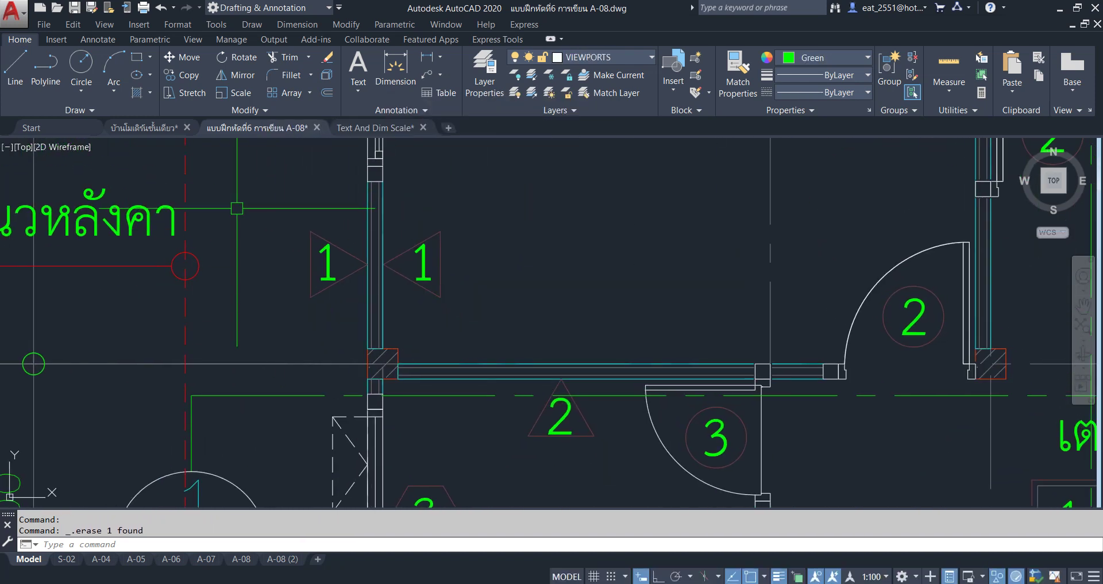
{"action": "left_click", "coordinate": [291, 225]}
{"action": "left_click", "coordinate": [474, 310]}
{"action": "key", "text": "Delete"}
{"action": "scroll", "coordinate": [474, 310], "scroll_direction": "down", "scroll_amount": 3}
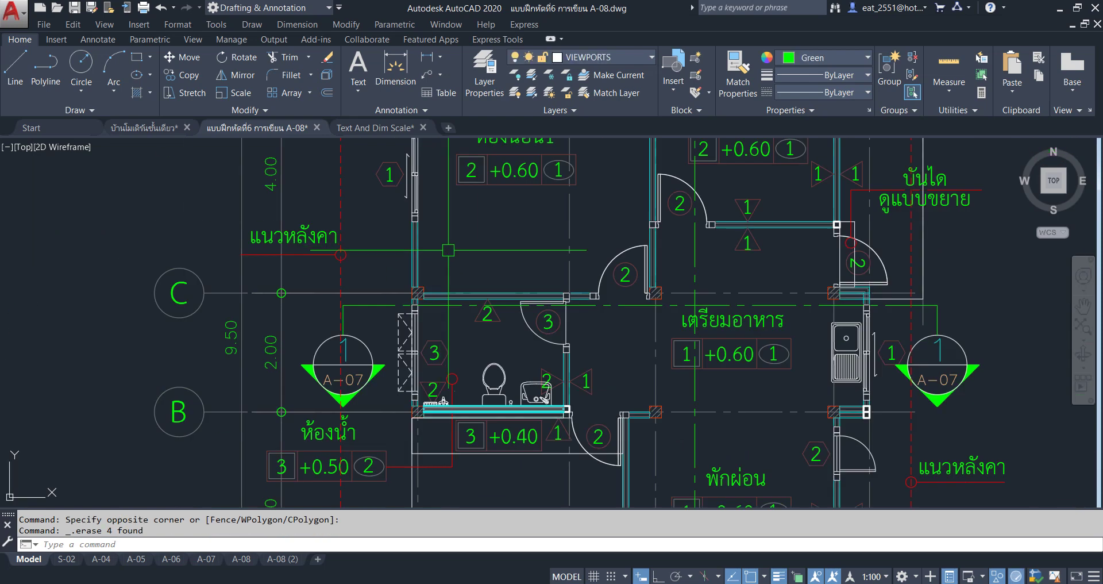
{"action": "scroll", "coordinate": [402, 299], "scroll_direction": "up", "scroll_amount": 1}
{"action": "scroll", "coordinate": [319, 295], "scroll_direction": "down", "scroll_amount": 3}
Delete the door and its tags north of the bathroom
{"action": "mouse_move", "coordinate": [319, 295]}
{"action": "middle_mouse_down"}
{"action": "mouse_move", "coordinate": [559, 353]}
{"action": "mouse_move", "coordinate": [510, 366]}
{"action": "middle_mouse_up"}
{"action": "scroll", "coordinate": [710, 344], "scroll_direction": "up", "scroll_amount": 5}
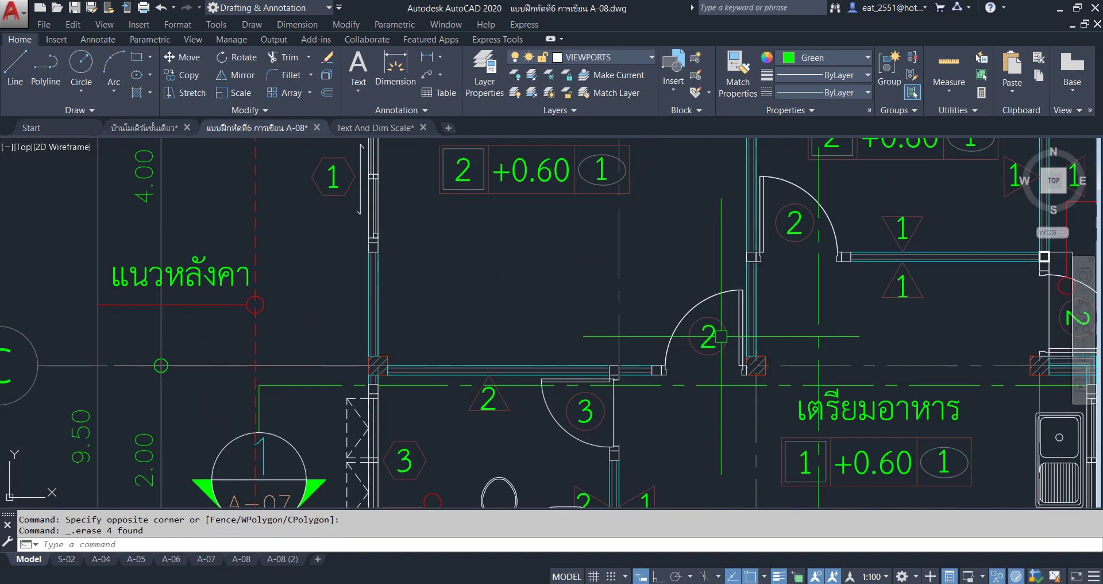
{"action": "scroll", "coordinate": [710, 343], "scroll_direction": "up", "scroll_amount": 2}
{"action": "left_click", "coordinate": [717, 239]}
{"action": "left_click", "coordinate": [665, 370]}
{"action": "key", "text": "Delete"}
Start stretching the wall above the bathroom from its end point, then cancel
{"action": "scroll", "coordinate": [668, 292], "scroll_direction": "down", "scroll_amount": 2}
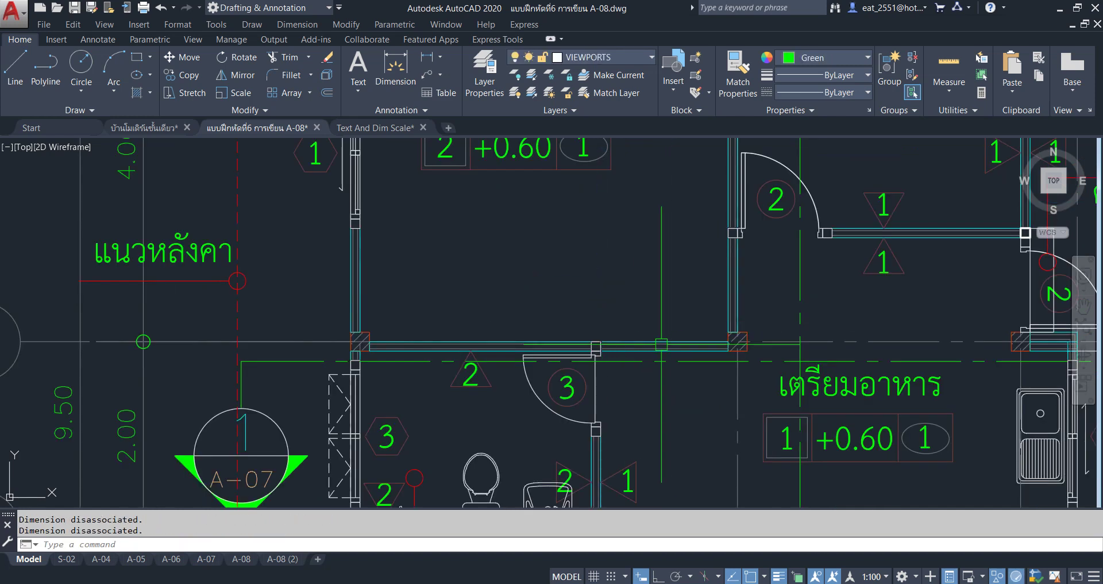
{"action": "scroll", "coordinate": [657, 342], "scroll_direction": "up", "scroll_amount": 4}
{"action": "left_click", "coordinate": [663, 335]}
{"action": "scroll", "coordinate": [833, 362], "scroll_direction": "up", "scroll_amount": 2}
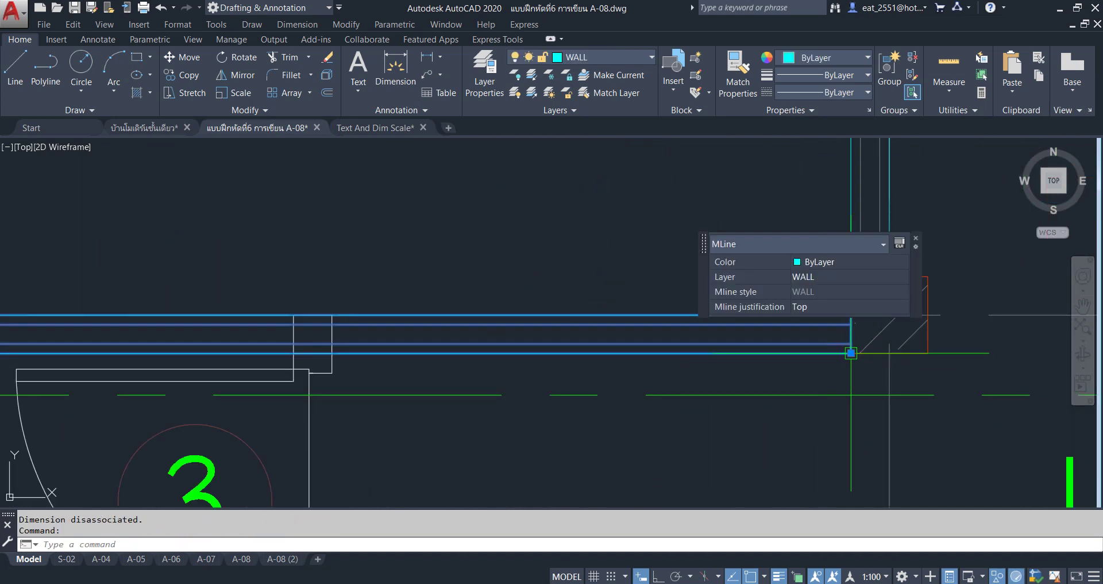
{"action": "left_click", "coordinate": [851, 352]}
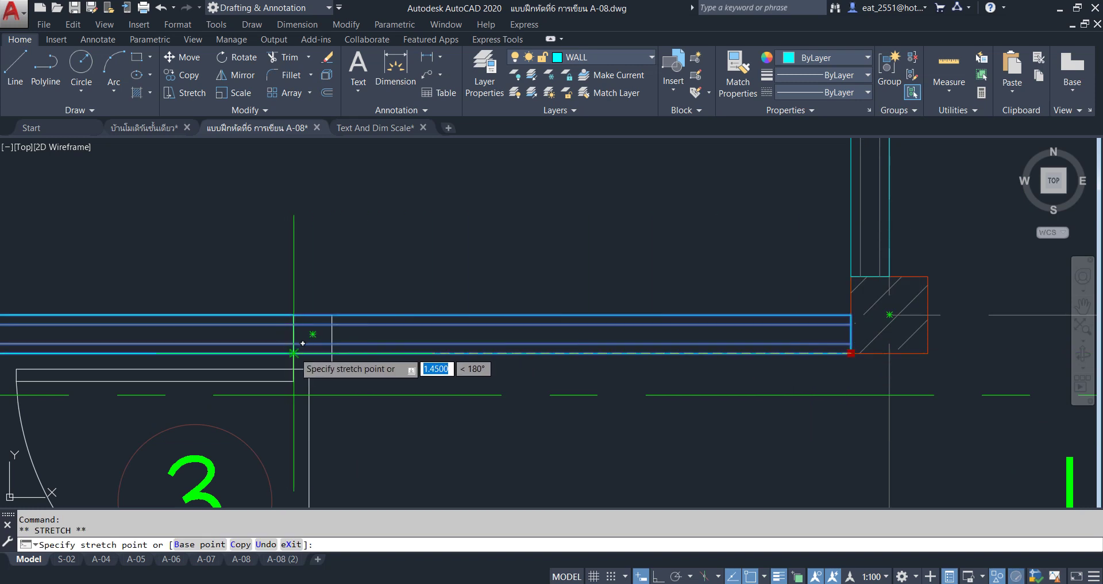
{"action": "key", "text": "Escape"}
{"action": "key", "text": "Escape"}
{"action": "scroll", "coordinate": [546, 230], "scroll_direction": "down", "scroll_amount": 5}
{"action": "scroll", "coordinate": [545, 230], "scroll_direction": "up", "scroll_amount": 1}
Zoom out to the whole floor plan, then pan to the bedrooms
{"action": "middle_click_drag", "start_coordinate": [460, 288], "coordinate": [620, 410]}
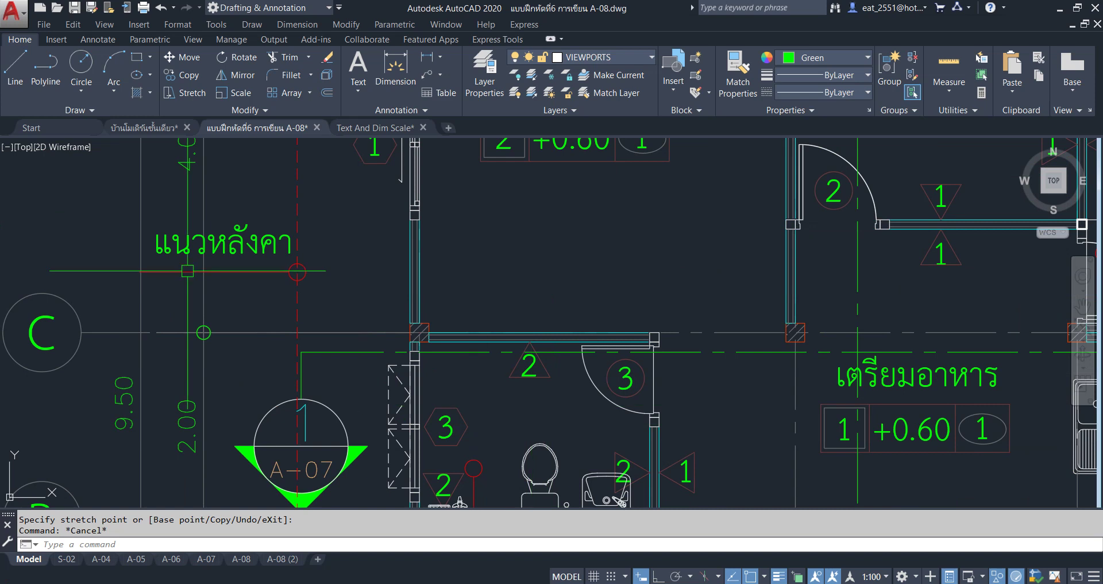
{"action": "scroll", "coordinate": [125, 296], "scroll_direction": "down", "scroll_amount": 4}
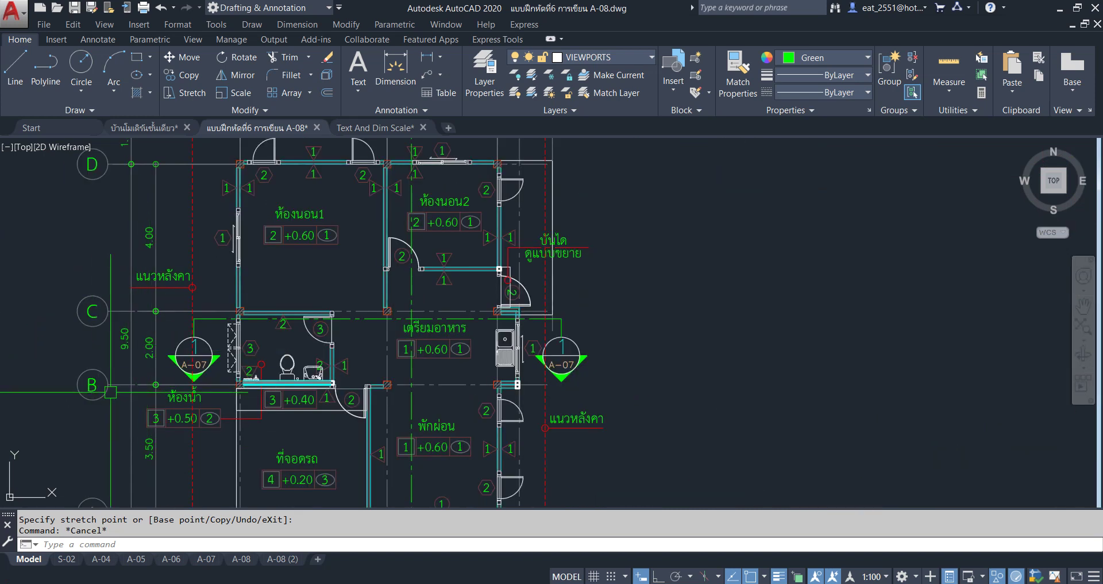
{"action": "mouse_move", "coordinate": [35, 321]}
{"action": "middle_mouse_down"}
{"action": "mouse_move", "coordinate": [83, 313]}
{"action": "mouse_move", "coordinate": [79, 329]}
{"action": "middle_mouse_up"}
{"action": "scroll", "coordinate": [79, 329], "scroll_direction": "down", "scroll_amount": 5}
{"action": "scroll", "coordinate": [79, 329], "scroll_direction": "up", "scroll_amount": 4}
{"action": "mouse_move", "coordinate": [611, 369]}
{"action": "middle_mouse_down"}
{"action": "mouse_move", "coordinate": [391, 219]}
{"action": "mouse_move", "coordinate": [389, 301]}
{"action": "middle_mouse_up"}
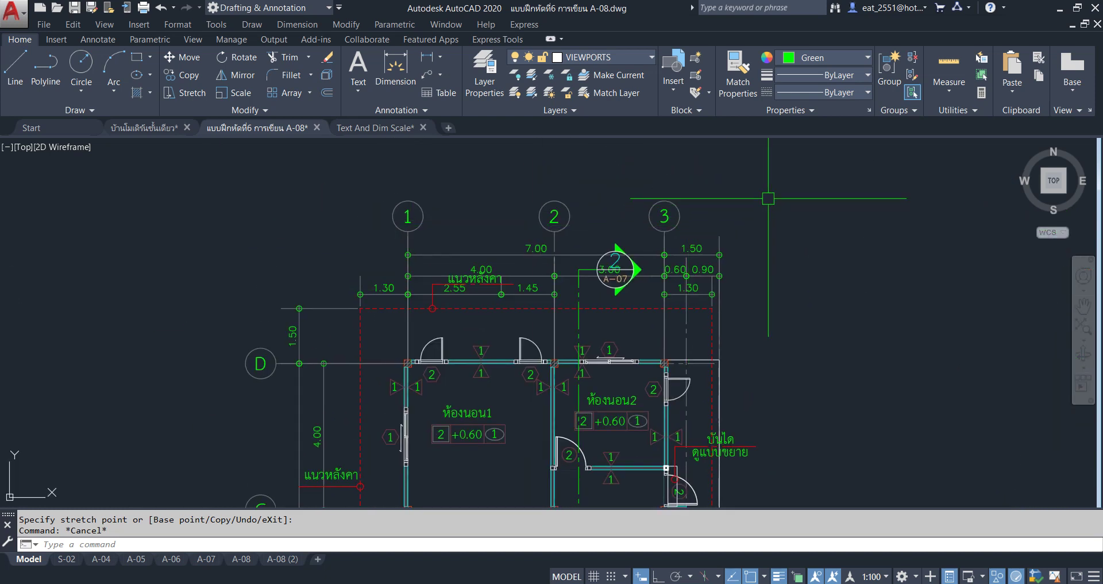
Delete the left roof-line label and its line near grid line D
{"action": "left_click", "coordinate": [834, 192]}
{"action": "left_click", "coordinate": [598, 283]}
{"action": "middle_click_drag", "start_coordinate": [513, 483], "coordinate": [419, 268]}
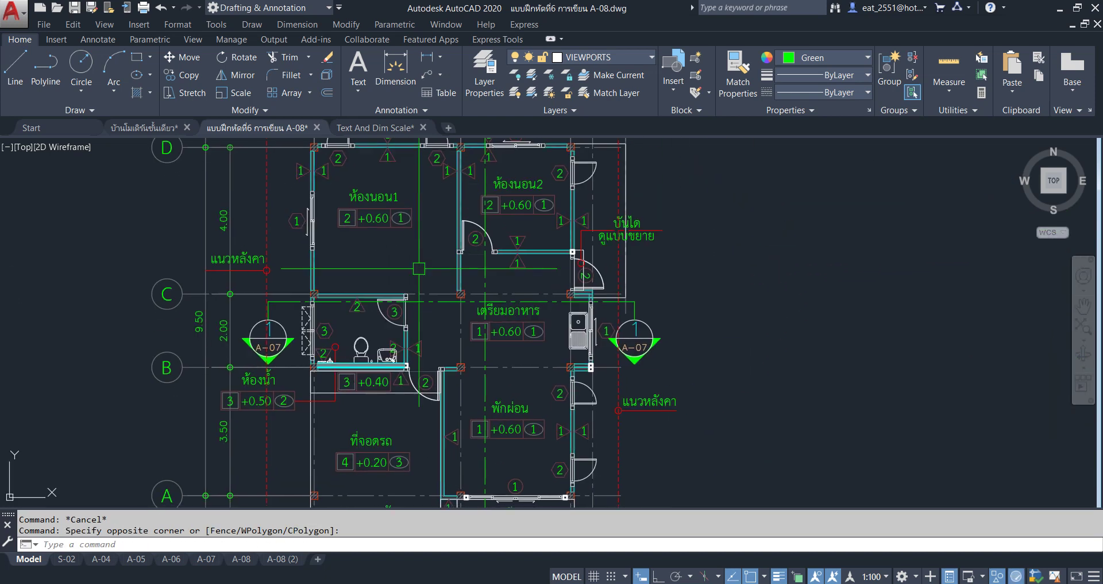
{"action": "middle_click_drag", "start_coordinate": [403, 360], "coordinate": [457, 342]}
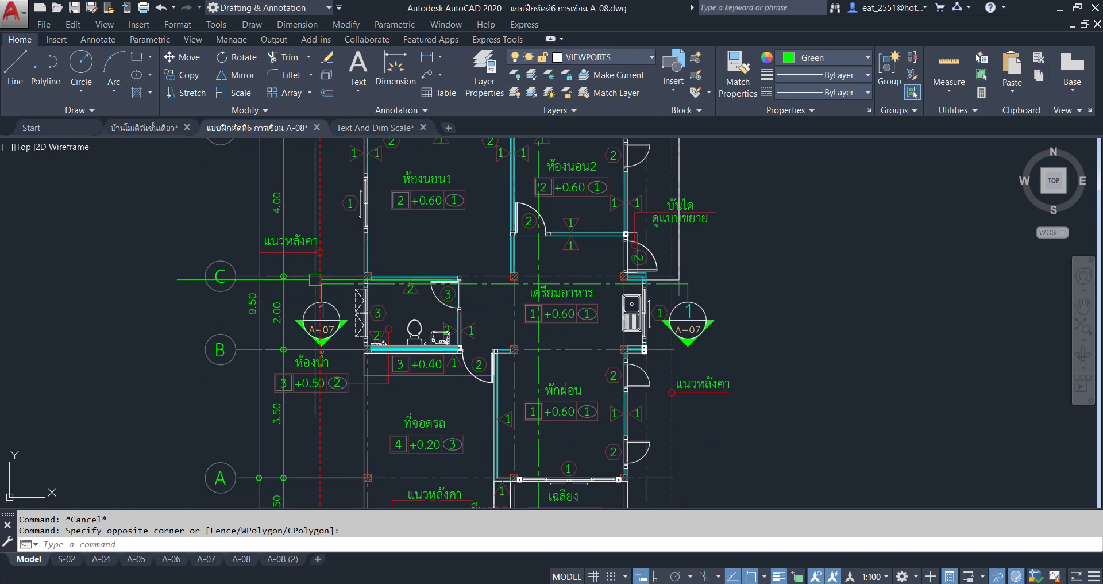
{"action": "middle_click_drag", "start_coordinate": [320, 282], "coordinate": [357, 294]}
{"action": "scroll", "coordinate": [362, 253], "scroll_direction": "up", "scroll_amount": 2}
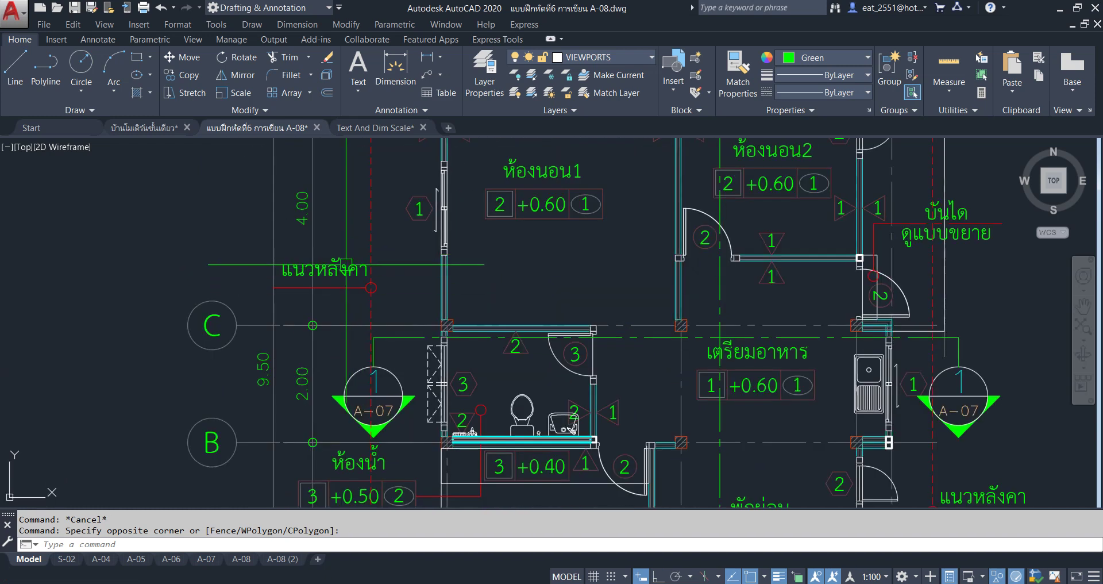
{"action": "left_click", "coordinate": [370, 287]}
{"action": "key", "text": "Delete"}
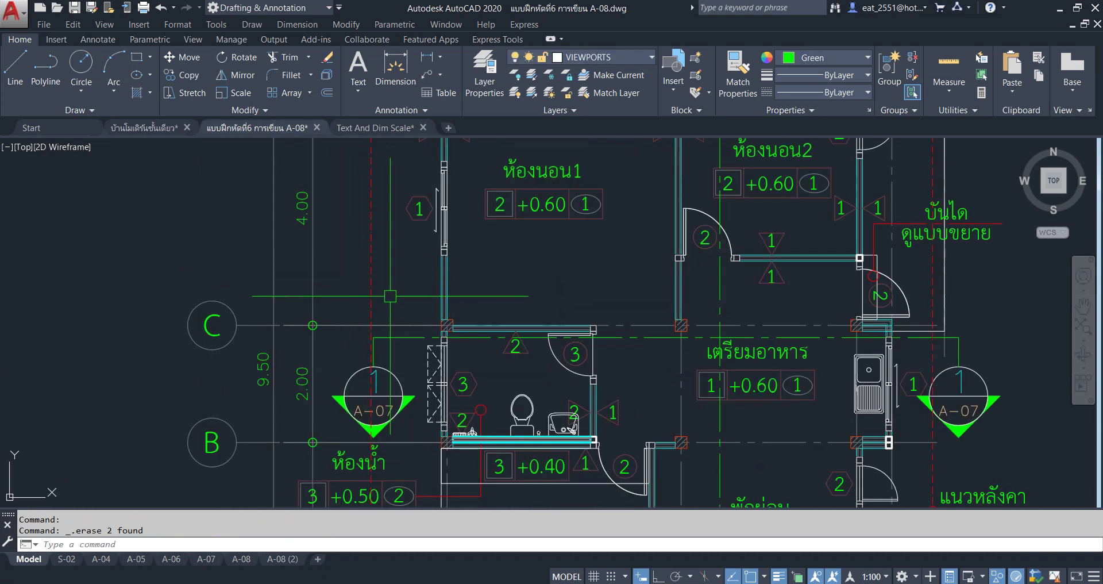
Delete both A-07 elevation symbols and the red leader with its circle
{"action": "middle_click_drag", "start_coordinate": [389, 365], "coordinate": [288, 262]}
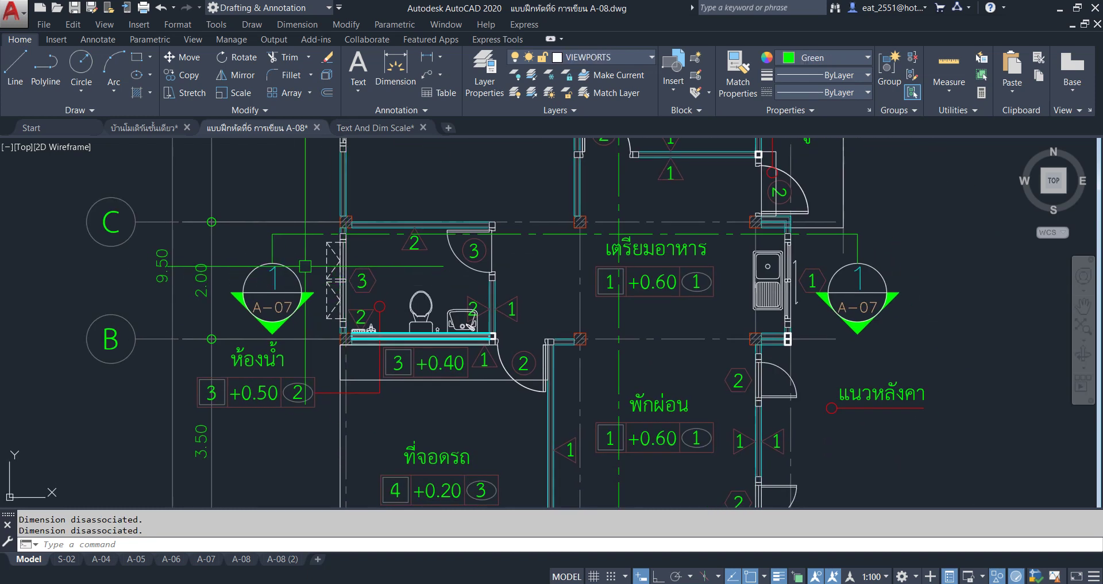
{"action": "key", "text": "Delete"}
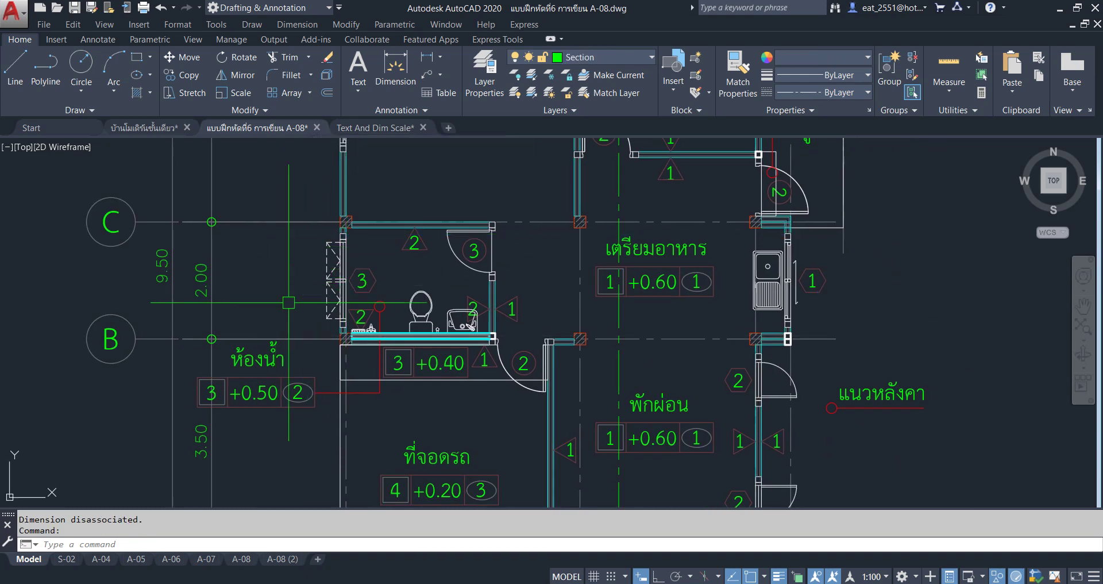
{"action": "middle_click_drag", "start_coordinate": [387, 369], "coordinate": [398, 310]}
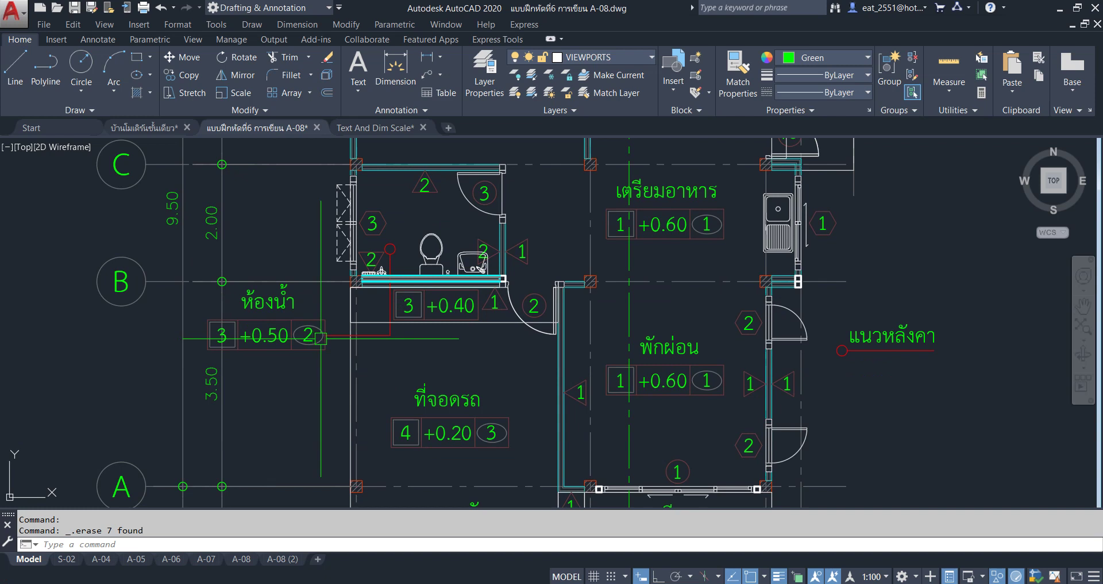
{"action": "left_click", "coordinate": [321, 336]}
{"action": "key", "text": "Delete"}
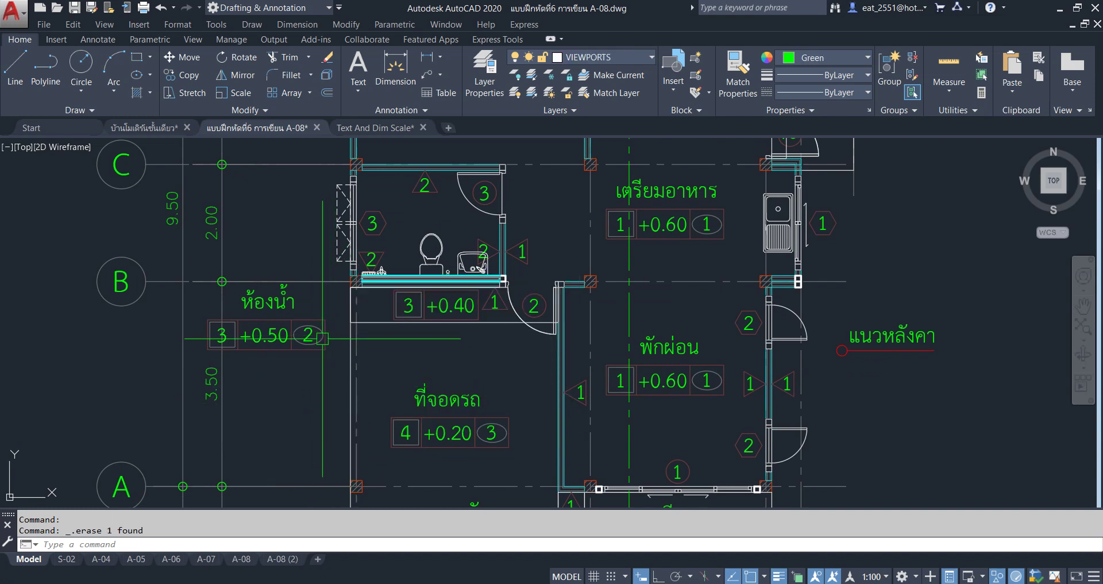
Delete the ห้องน้ำ room name, its level tag, and the 3 +0.40 tag
{"action": "left_click_drag", "start_coordinate": [323, 339], "coordinate": [232, 290]}
{"action": "key", "text": "Delete"}
{"action": "scroll", "coordinate": [452, 282], "scroll_direction": "up", "scroll_amount": 2}
{"action": "scroll", "coordinate": [451, 282], "scroll_direction": "up", "scroll_amount": 2}
{"action": "left_click", "coordinate": [381, 343]}
{"action": "key", "text": "Delete"}
{"action": "left_click", "coordinate": [428, 343]}
{"action": "key", "text": "Delete"}
{"action": "left_click", "coordinate": [349, 345]}
{"action": "key", "text": "Delete"}
{"action": "key", "text": "Delete"}
Delete the 1 triangle tag and the door below the bathroom
{"action": "scroll", "coordinate": [571, 326], "scroll_direction": "up", "scroll_amount": 3}
{"action": "left_click_drag", "start_coordinate": [634, 167], "coordinate": [264, 506]}
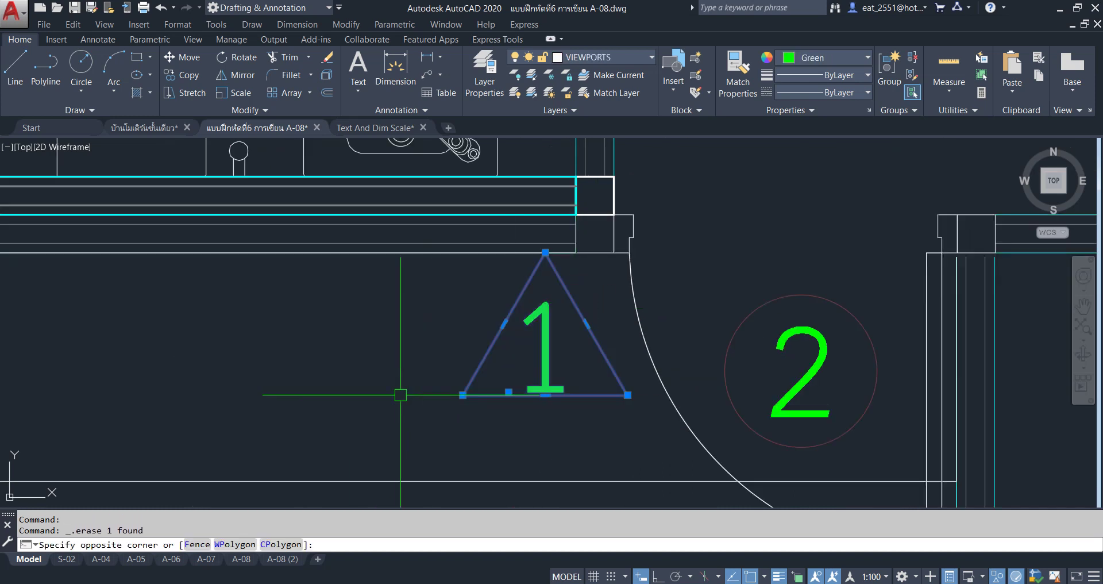
{"action": "key", "text": "Delete"}
{"action": "scroll", "coordinate": [665, 313], "scroll_direction": "down", "scroll_amount": 5}
{"action": "scroll", "coordinate": [702, 310], "scroll_direction": "up", "scroll_amount": 4}
{"action": "scroll", "coordinate": [702, 310], "scroll_direction": "up", "scroll_amount": 2}
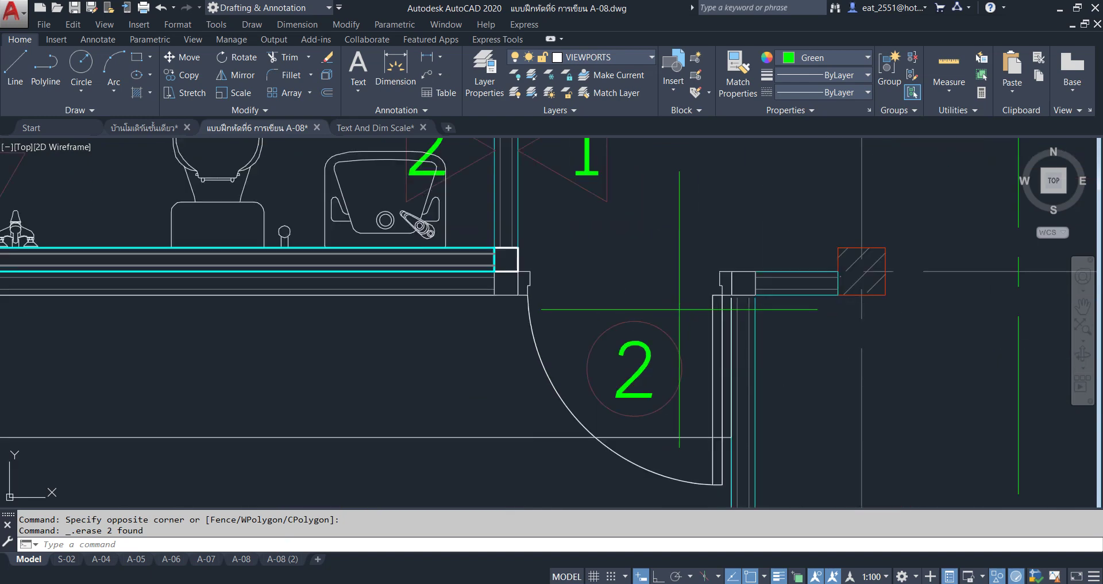
{"action": "left_click", "coordinate": [680, 309]}
{"action": "left_click", "coordinate": [527, 368]}
{"action": "key", "text": "Delete"}
Start stretching the wall below the bathroom counter leftward, then cancel
{"action": "scroll", "coordinate": [561, 364], "scroll_direction": "down", "scroll_amount": 5}
{"action": "scroll", "coordinate": [147, 369], "scroll_direction": "up", "scroll_amount": 2}
{"action": "scroll", "coordinate": [229, 340], "scroll_direction": "up", "scroll_amount": 2}
{"action": "scroll", "coordinate": [233, 303], "scroll_direction": "up", "scroll_amount": 4}
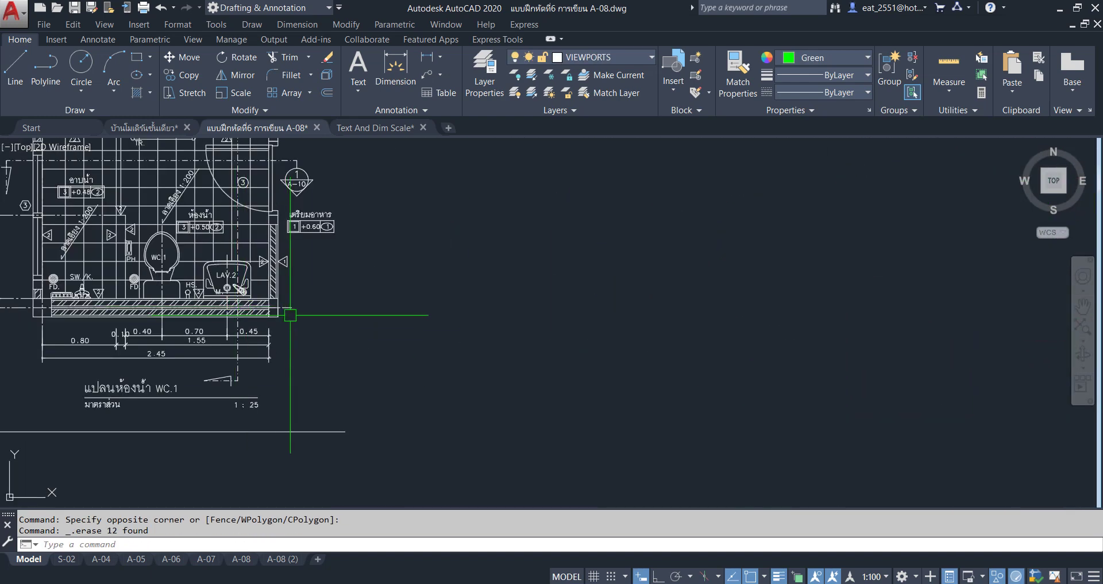
{"action": "scroll", "coordinate": [290, 315], "scroll_direction": "down", "scroll_amount": 2}
{"action": "scroll", "coordinate": [402, 328], "scroll_direction": "down", "scroll_amount": 2}
{"action": "scroll", "coordinate": [402, 328], "scroll_direction": "up", "scroll_amount": 2}
{"action": "scroll", "coordinate": [526, 375], "scroll_direction": "up", "scroll_amount": 4}
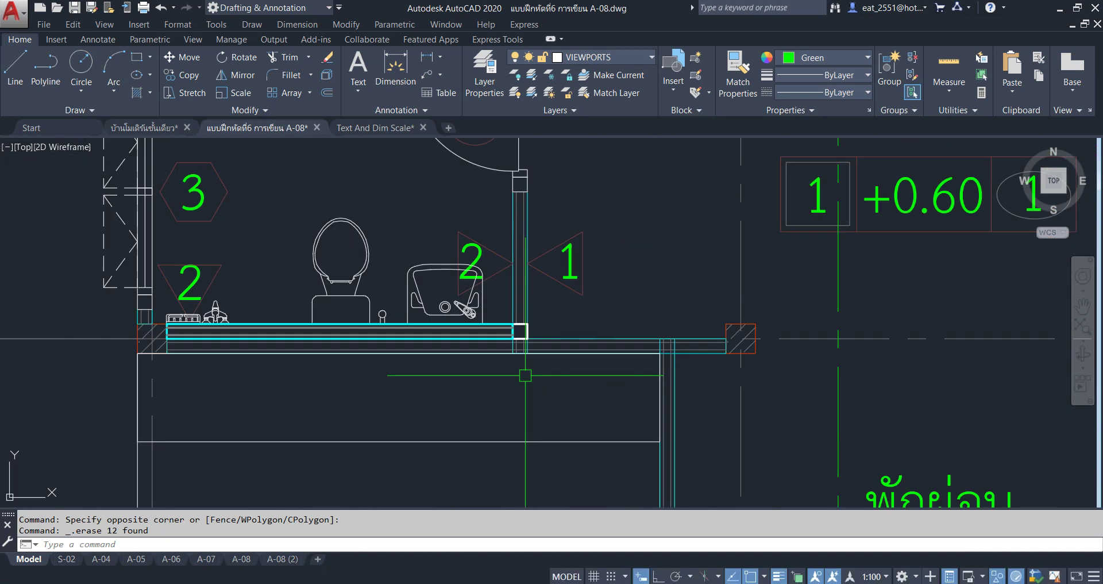
{"action": "scroll", "coordinate": [540, 362], "scroll_direction": "down", "scroll_amount": 2}
{"action": "scroll", "coordinate": [591, 389], "scroll_direction": "up", "scroll_amount": 4}
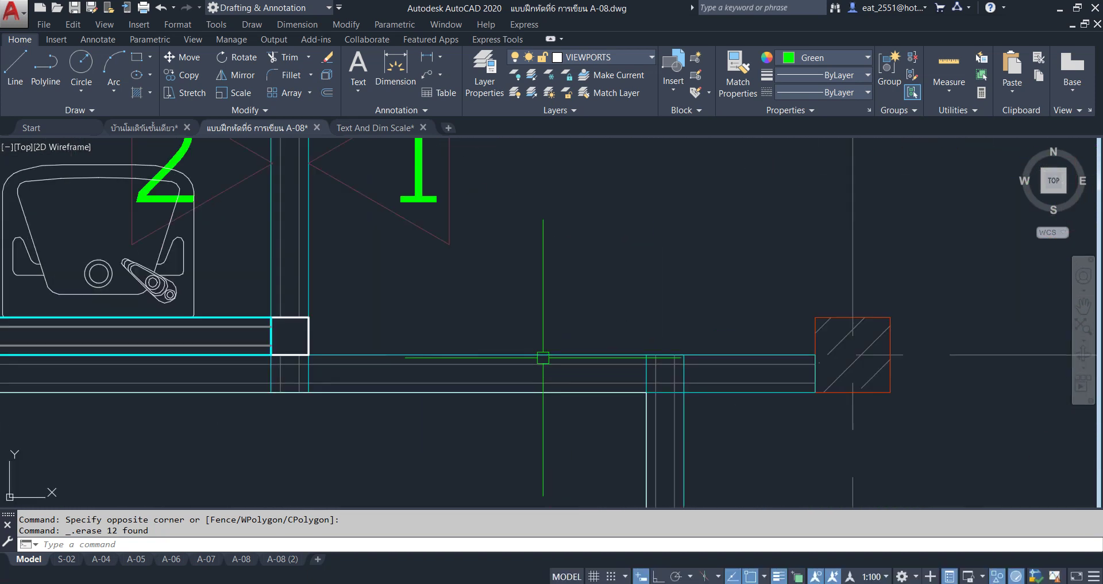
{"action": "left_click", "coordinate": [609, 392]}
{"action": "left_click", "coordinate": [816, 392]}
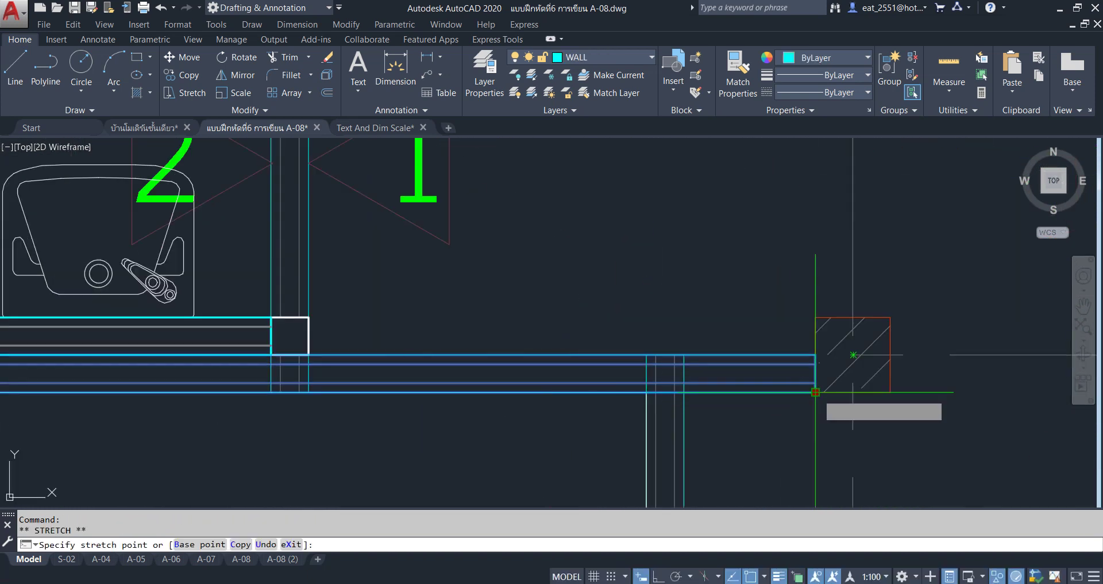
{"action": "left_click", "coordinate": [308, 392]}
{"action": "key", "text": "Escape"}
Delete the wall lines below the bathroom counter
{"action": "scroll", "coordinate": [556, 362], "scroll_direction": "down", "scroll_amount": 3}
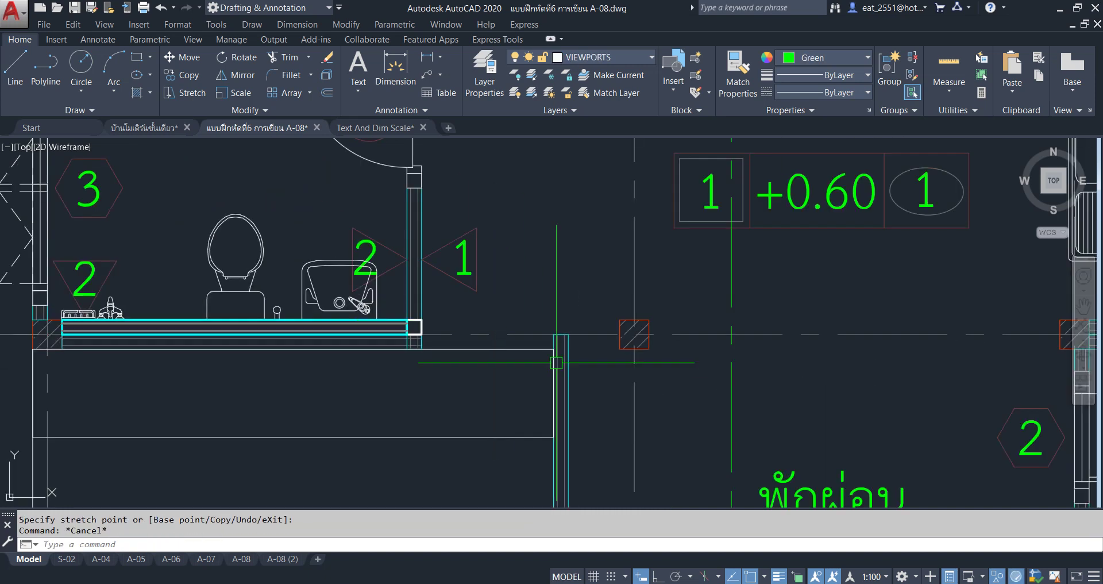
{"action": "left_click", "coordinate": [576, 383]}
{"action": "left_click", "coordinate": [497, 409]}
{"action": "key", "text": "Delete"}
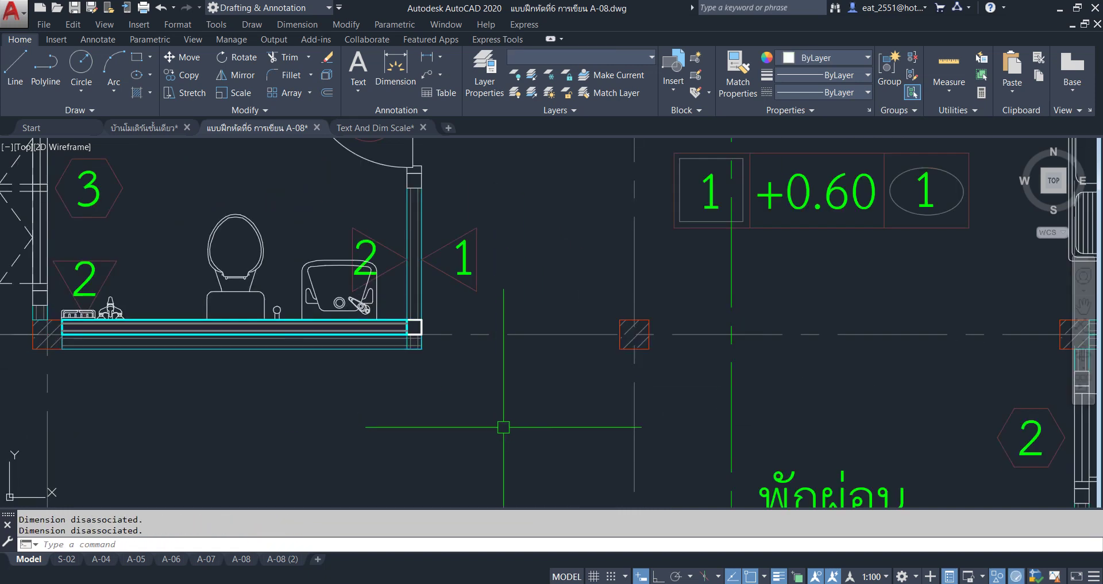
Pan to centre the bathroom between grid lines C and B and view the fixture legend
{"action": "middle_click_drag", "start_coordinate": [497, 409], "coordinate": [728, 421]}
{"action": "middle_click_drag", "start_coordinate": [366, 396], "coordinate": [366, 371]}
{"action": "scroll", "coordinate": [472, 387], "scroll_direction": "down", "scroll_amount": 4}
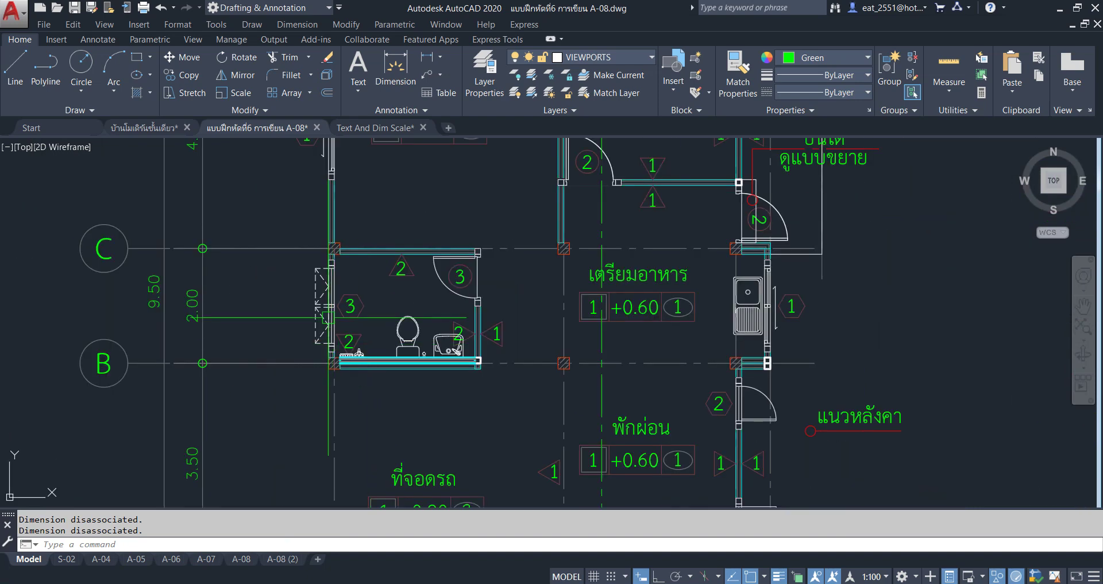
{"action": "middle_click_drag", "start_coordinate": [381, 313], "coordinate": [579, 347]}
{"action": "scroll", "coordinate": [579, 348], "scroll_direction": "down", "scroll_amount": 2}
{"action": "middle_click_drag", "start_coordinate": [252, 316], "coordinate": [591, 320]}
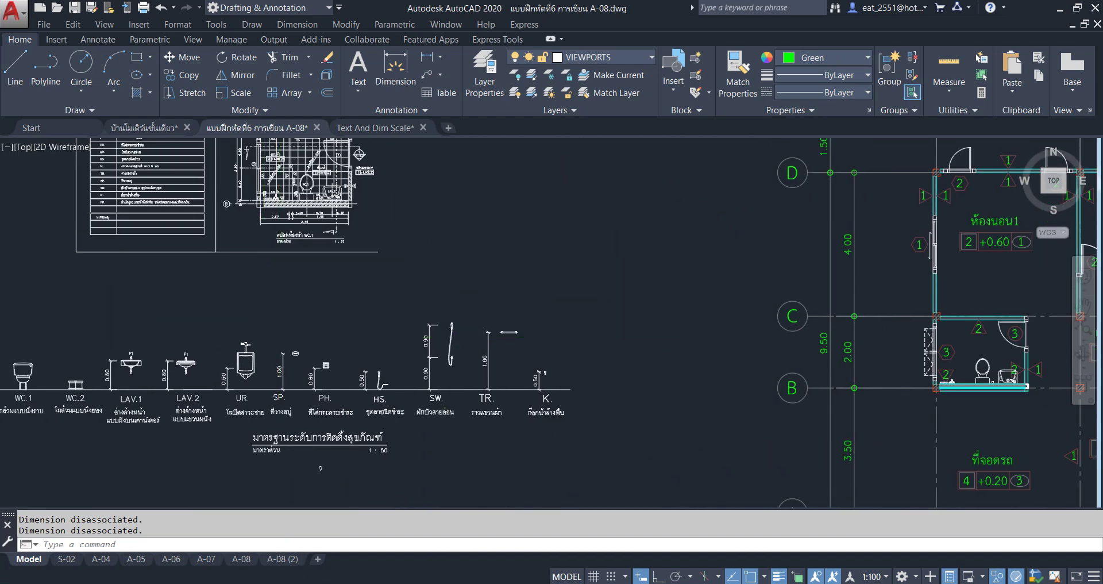
{"action": "scroll", "coordinate": [217, 269], "scroll_direction": "down", "scroll_amount": 2}
{"action": "scroll", "coordinate": [217, 269], "scroll_direction": "up", "scroll_amount": 6}
{"action": "scroll", "coordinate": [217, 268], "scroll_direction": "up", "scroll_amount": 2}
{"action": "scroll", "coordinate": [217, 268], "scroll_direction": "up", "scroll_amount": 3}
{"action": "scroll", "coordinate": [217, 268], "scroll_direction": "down", "scroll_amount": 7}
Select the wall multiline left of ห้องนอน1, between grid lines D and C
{"action": "mouse_move", "coordinate": [504, 326]}
{"action": "middle_mouse_down"}
{"action": "mouse_move", "coordinate": [526, 357]}
{"action": "mouse_move", "coordinate": [807, 505]}
{"action": "mouse_move", "coordinate": [379, 378]}
{"action": "mouse_move", "coordinate": [409, 337]}
{"action": "middle_mouse_up"}
{"action": "scroll", "coordinate": [427, 341], "scroll_direction": "up", "scroll_amount": 1}
{"action": "scroll", "coordinate": [481, 357], "scroll_direction": "up", "scroll_amount": 1}
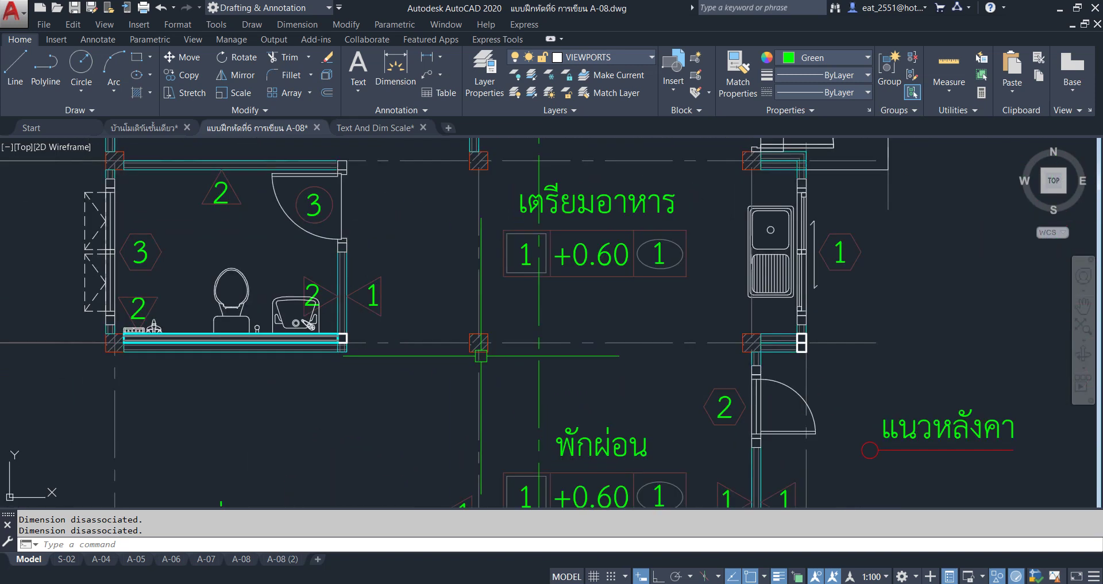
{"action": "scroll", "coordinate": [455, 304], "scroll_direction": "down", "scroll_amount": 2}
{"action": "middle_click_drag", "start_coordinate": [455, 304], "coordinate": [465, 440]}
{"action": "scroll", "coordinate": [253, 259], "scroll_direction": "up", "scroll_amount": 3}
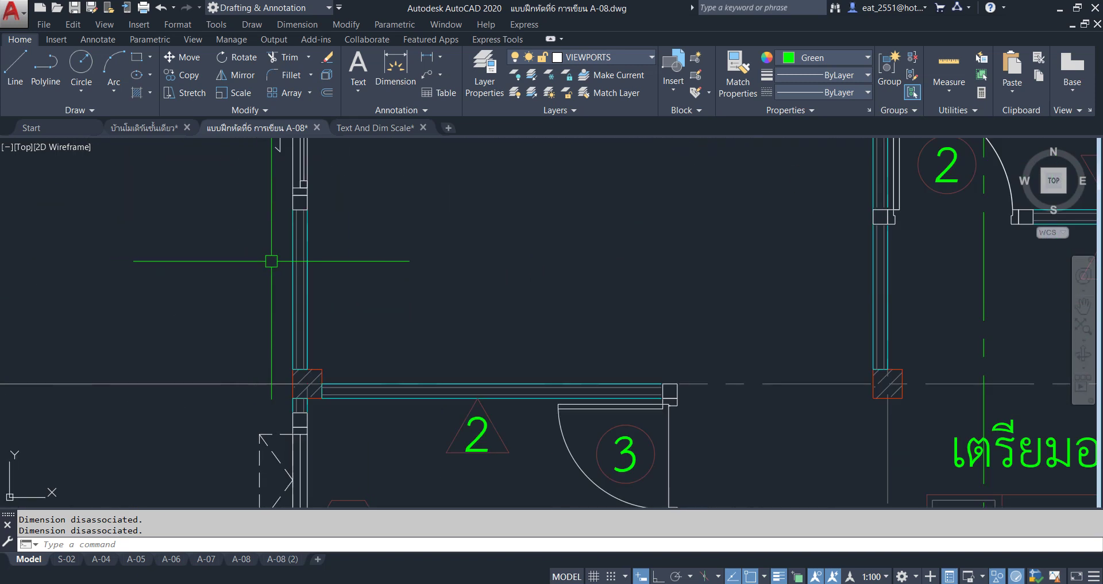
{"action": "scroll", "coordinate": [254, 259], "scroll_direction": "up", "scroll_amount": 2}
{"action": "left_click", "coordinate": [332, 416]}
{"action": "scroll", "coordinate": [332, 417], "scroll_direction": "down", "scroll_amount": 3}
{"action": "scroll", "coordinate": [347, 418], "scroll_direction": "up", "scroll_amount": 1}
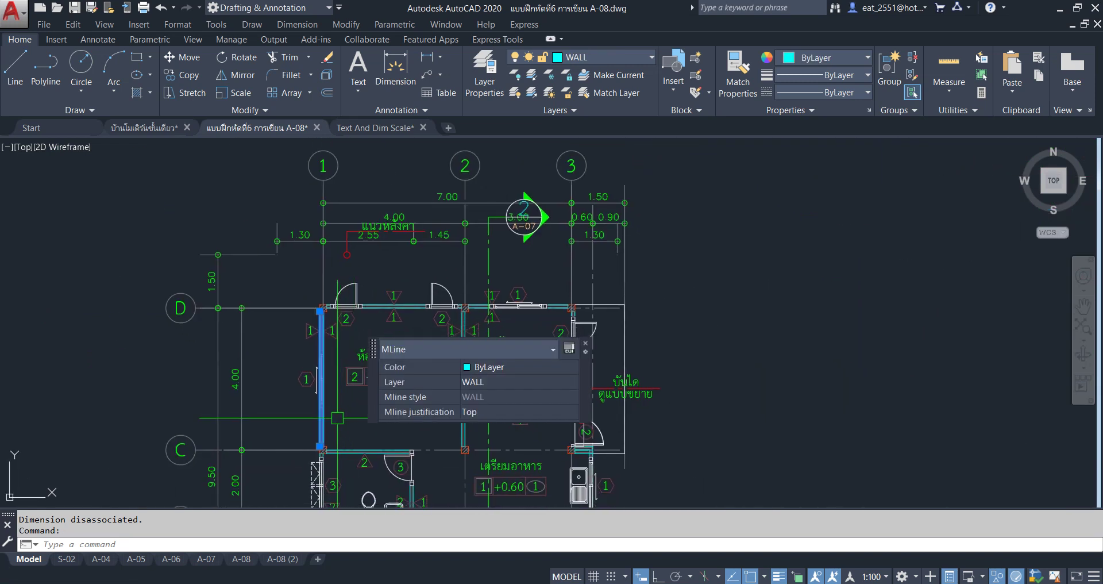
Erase the selected wall and all objects window-selected inside the ห้องนอน1 room
{"action": "key", "text": "Delete"}
{"action": "scroll", "coordinate": [342, 396], "scroll_direction": "up", "scroll_amount": 2}
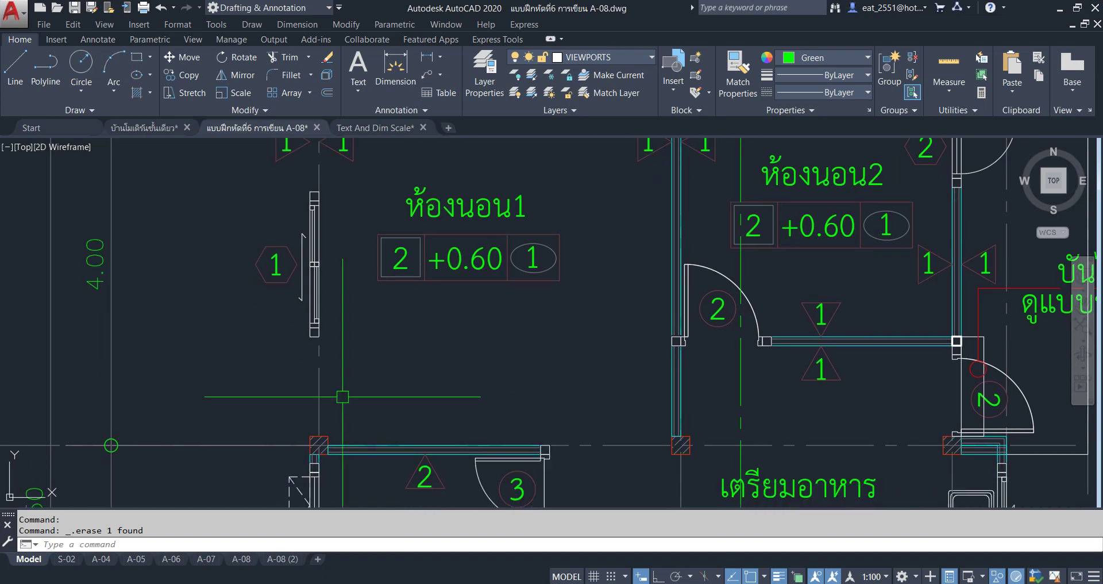
{"action": "middle_click_drag", "start_coordinate": [315, 323], "coordinate": [329, 385]}
{"action": "left_click", "coordinate": [247, 242]}
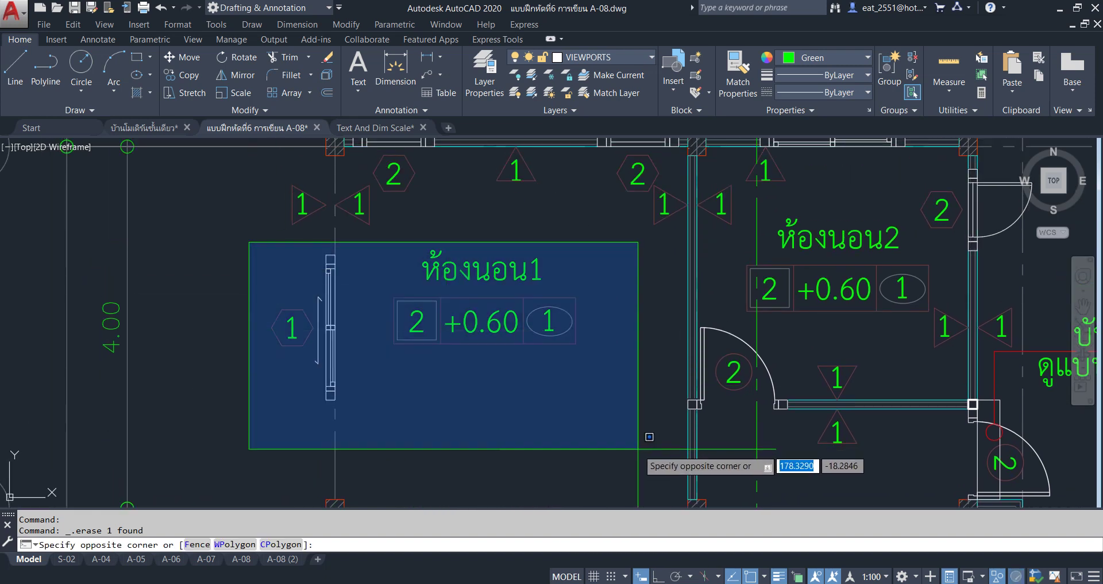
{"action": "left_click", "coordinate": [837, 446]}
{"action": "key", "text": "Delete"}
{"action": "scroll", "coordinate": [296, 254], "scroll_direction": "down", "scroll_amount": 3}
{"action": "scroll", "coordinate": [321, 315], "scroll_direction": "up", "scroll_amount": 1}
Draw a vertical helper line with Ortho on, crossing grid line C beside the bathroom
{"action": "middle_click_drag", "start_coordinate": [321, 316], "coordinate": [388, 348]}
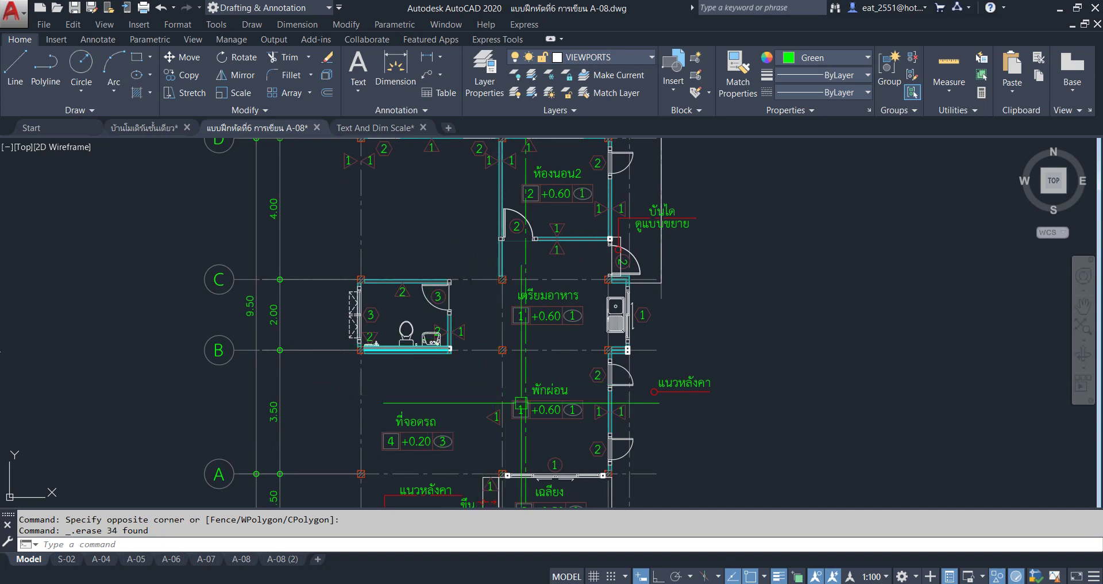
{"action": "left_click", "coordinate": [494, 279]}
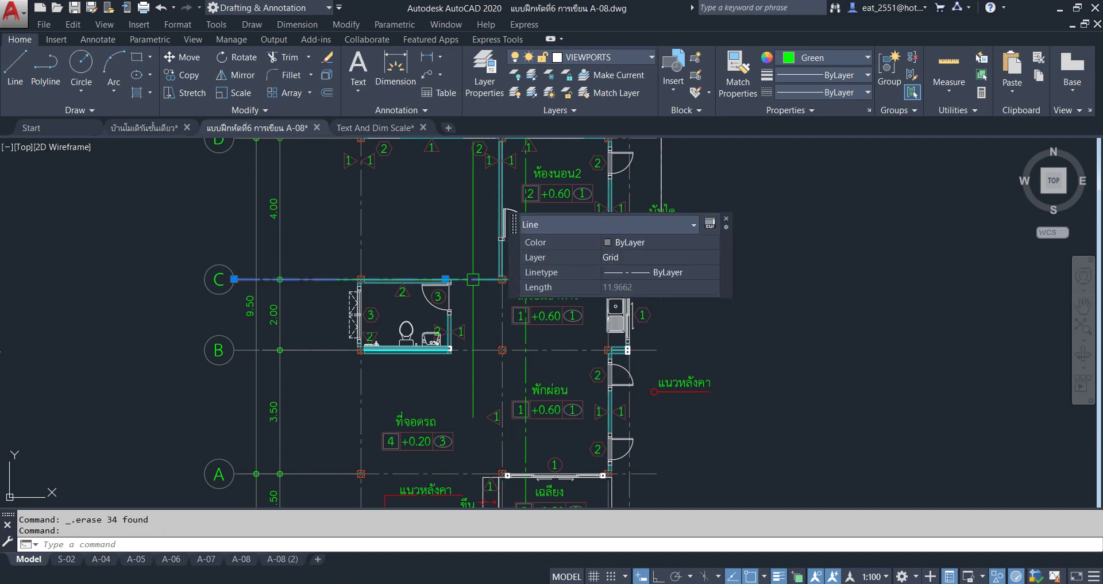
{"action": "middle_click_drag", "start_coordinate": [595, 306], "coordinate": [407, 320]}
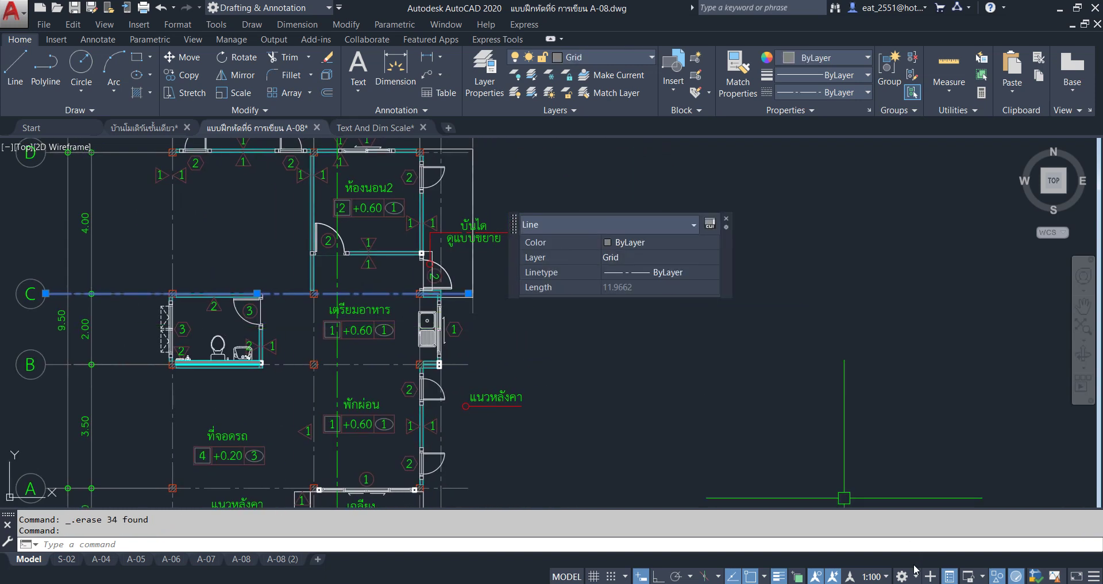
{"action": "left_click", "coordinate": [949, 576]}
{"action": "scroll", "coordinate": [304, 172], "scroll_direction": "up", "scroll_amount": 2}
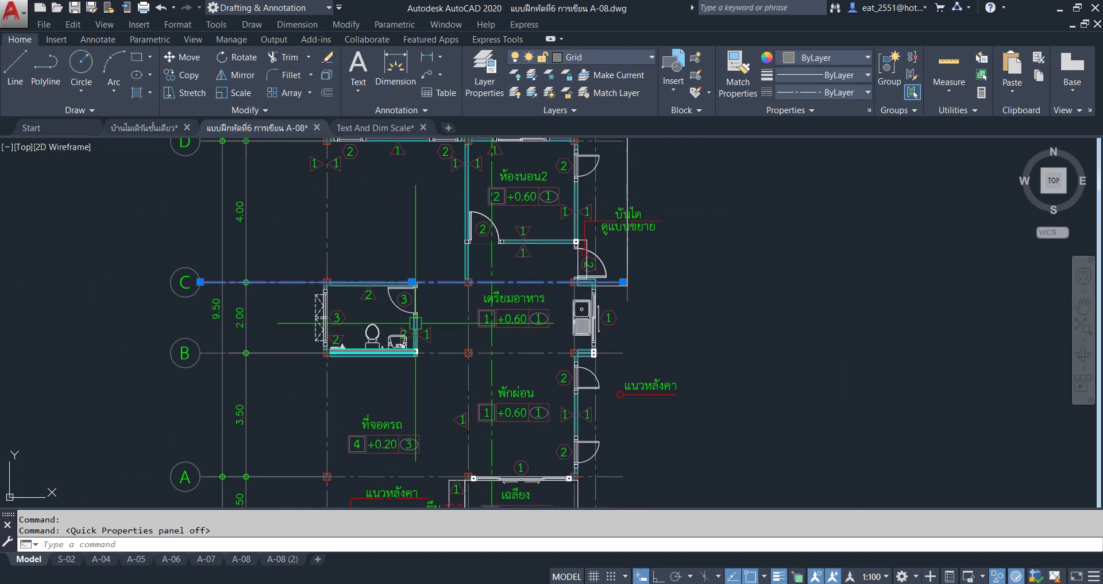
{"action": "middle_click_drag", "start_coordinate": [588, 444], "coordinate": [432, 340]}
{"action": "key", "text": "Escape"}
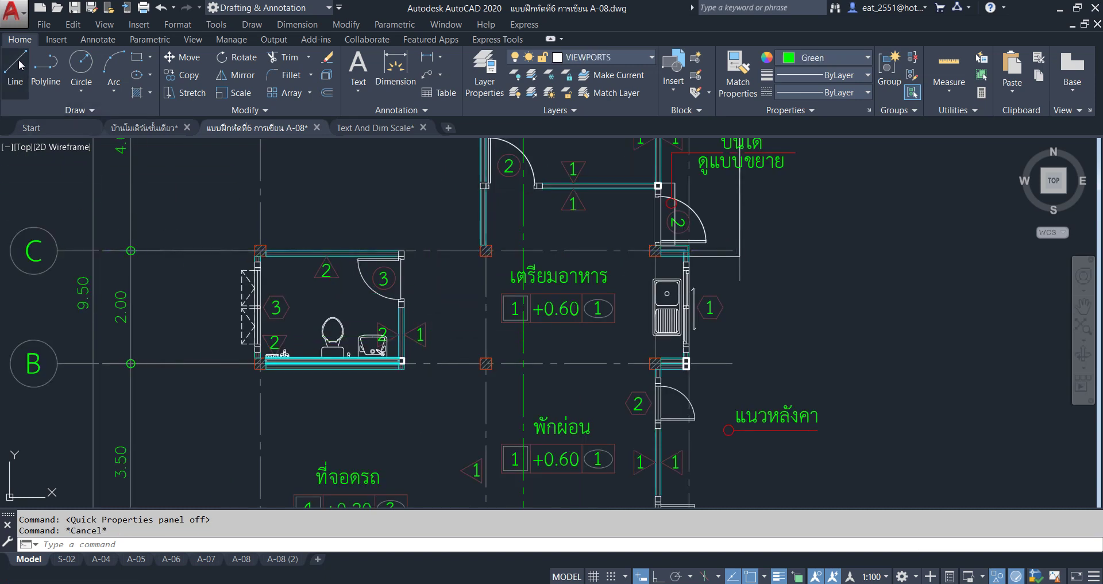
{"action": "left_click", "coordinate": [15, 66]}
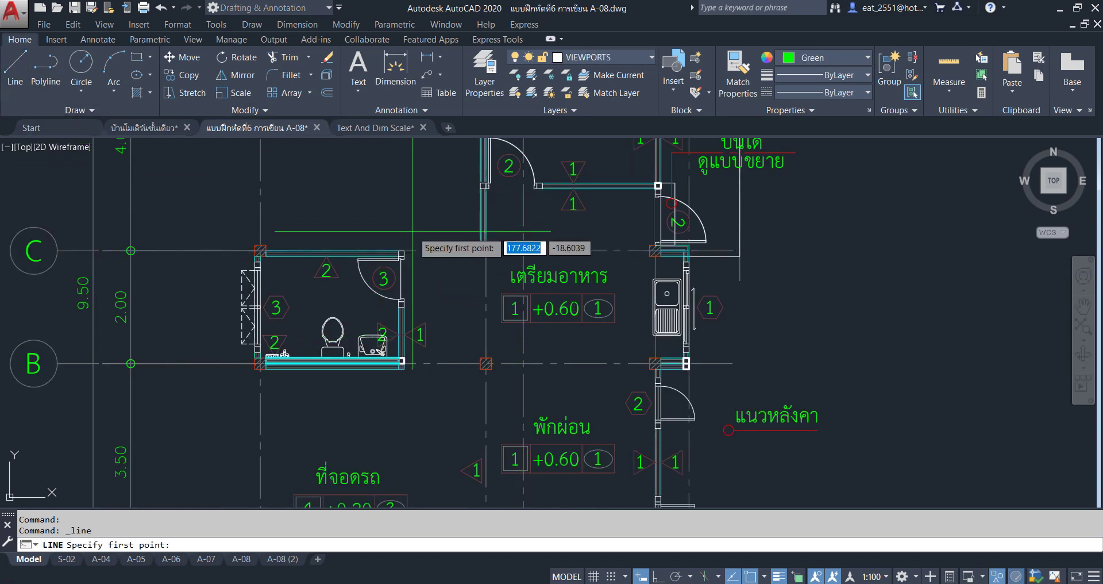
{"action": "left_click", "coordinate": [442, 223]}
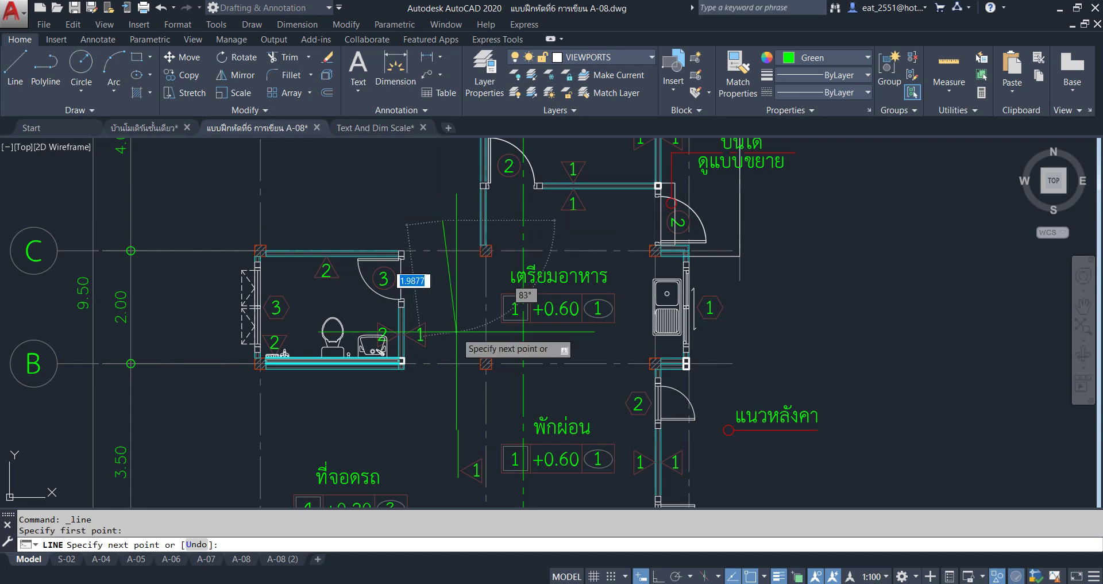
{"action": "left_click", "coordinate": [659, 575]}
{"action": "left_click", "coordinate": [442, 413]}
{"action": "key", "text": "Escape"}
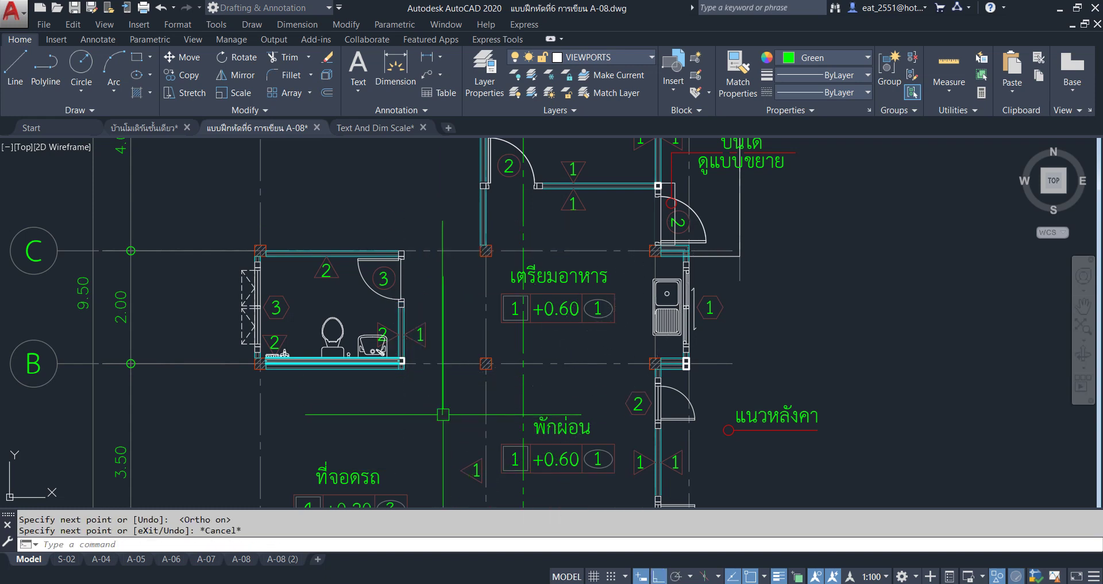
Trim grid line C at the helper line, then delete the helper line
{"action": "left_click", "coordinate": [282, 58]}
{"action": "left_click", "coordinate": [442, 313]}
{"action": "key", "text": "Return"}
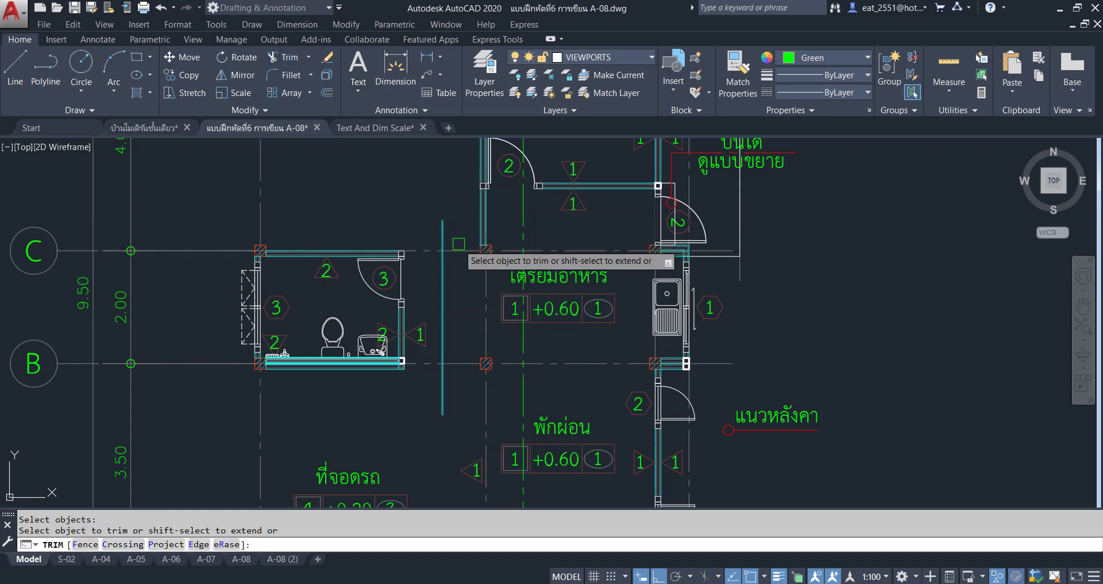
{"action": "left_click", "coordinate": [457, 251]}
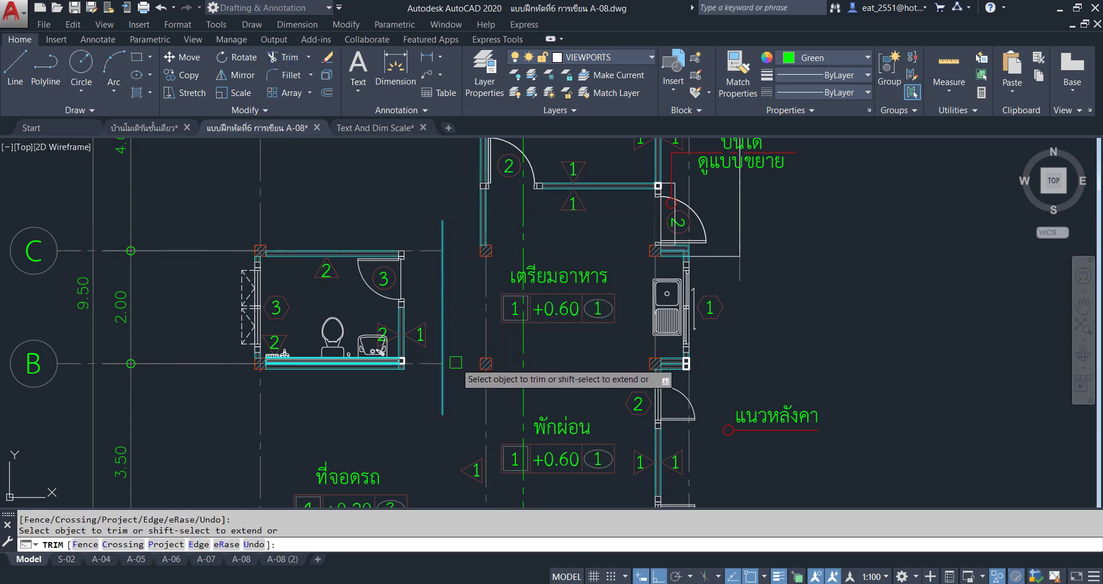
{"action": "key", "text": "Escape"}
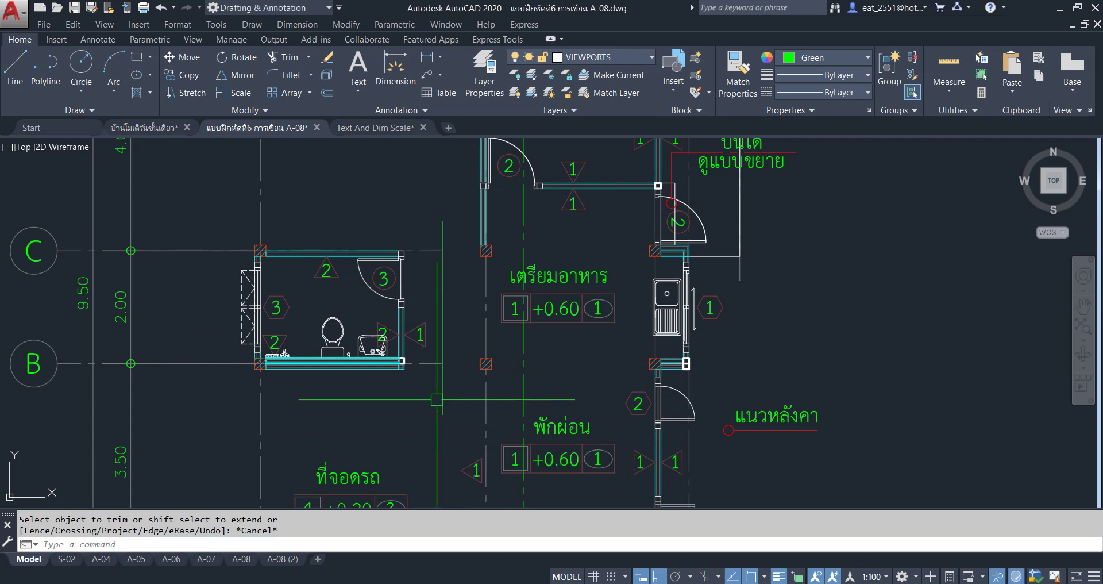
{"action": "key", "text": "Delete"}
Delete the 3.50 dimension
{"action": "middle_click_drag", "start_coordinate": [364, 379], "coordinate": [390, 336]}
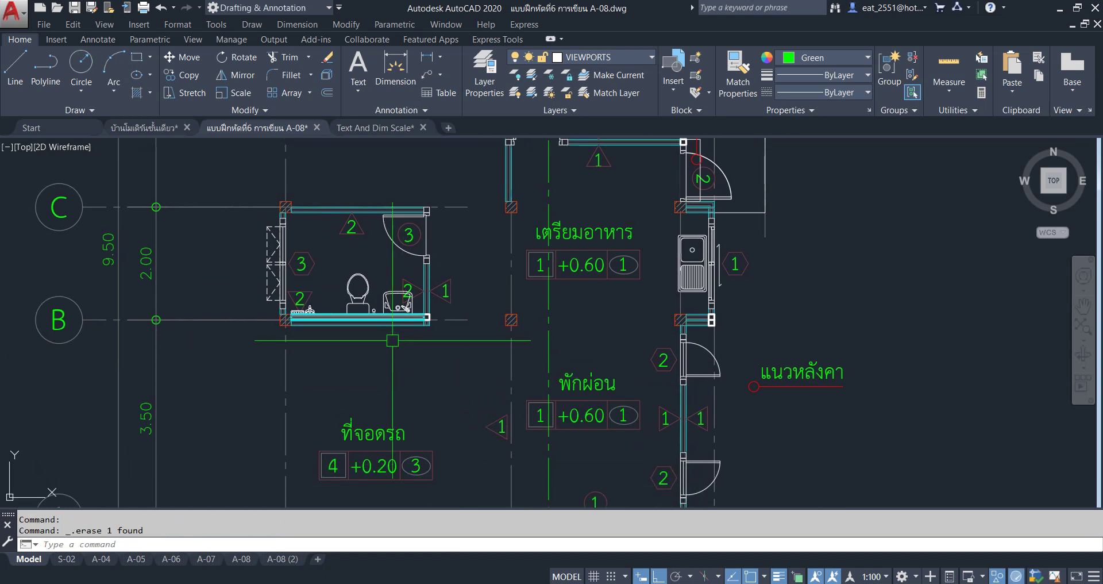
{"action": "left_click", "coordinate": [156, 380]}
{"action": "key", "text": "Delete"}
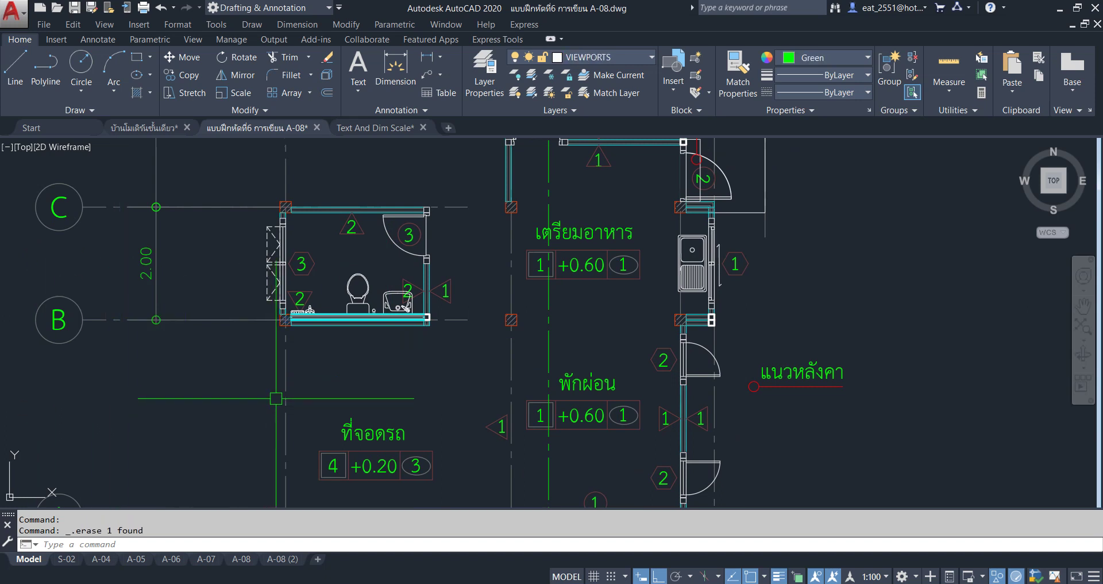
{"action": "middle_click_drag", "start_coordinate": [422, 381], "coordinate": [443, 379]}
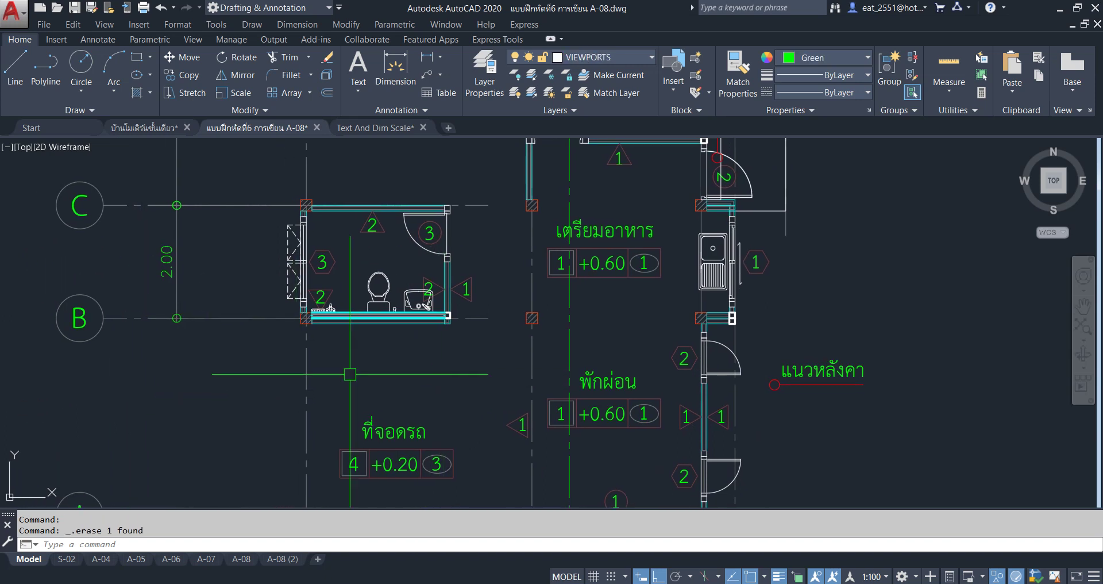
Draw a short horizontal line below the bathroom as a trim edge
{"action": "left_click", "coordinate": [16, 64]}
{"action": "left_click", "coordinate": [254, 355]}
{"action": "left_click", "coordinate": [403, 371]}
{"action": "right_click", "coordinate": [434, 340]}
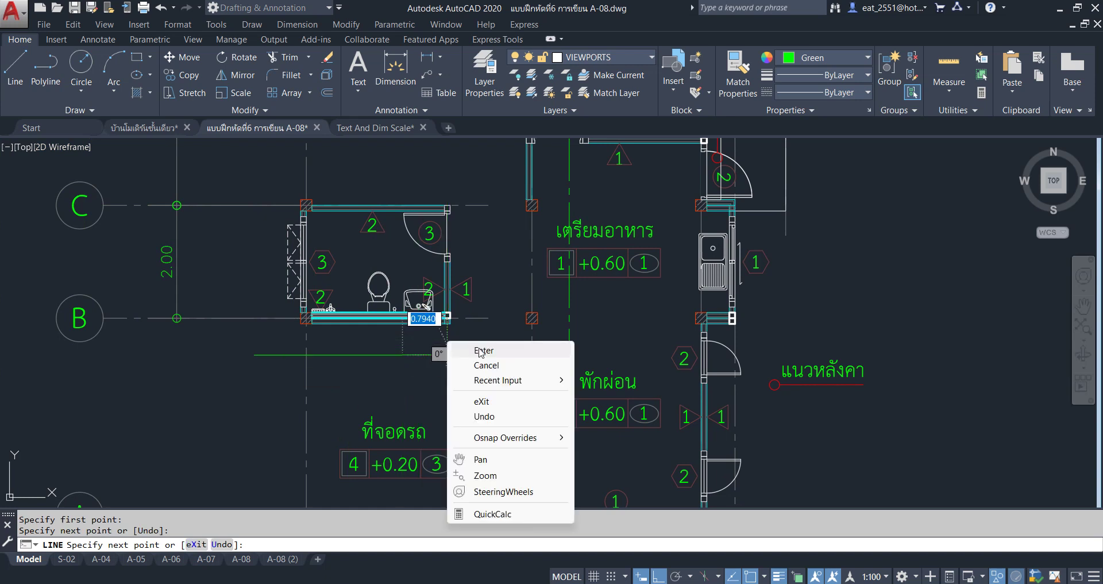
{"action": "left_click", "coordinate": [456, 352]}
{"action": "left_click", "coordinate": [282, 60]}
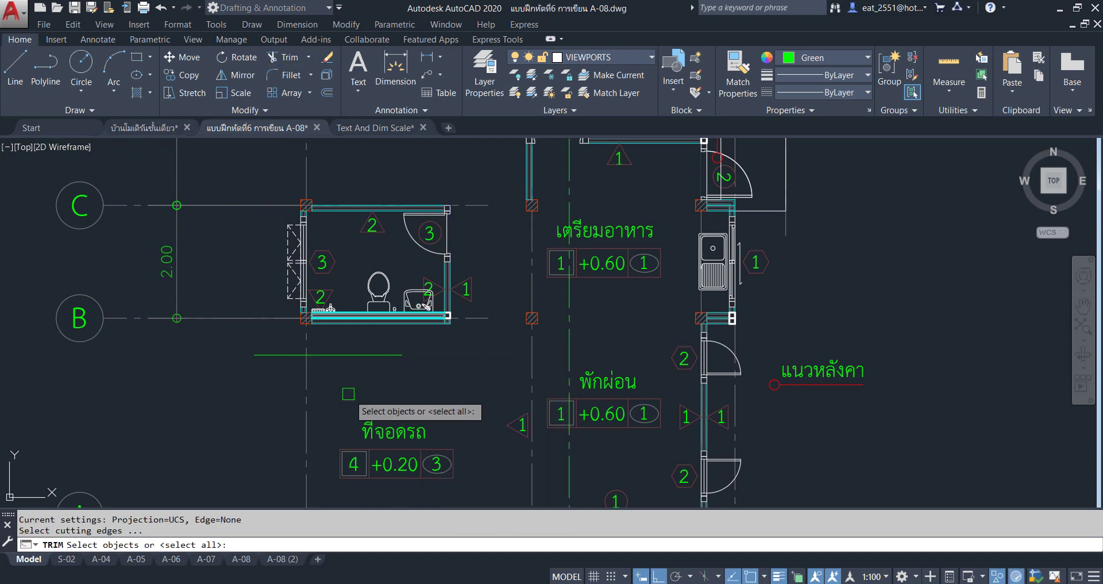
{"action": "left_click", "coordinate": [322, 355]}
{"action": "key", "text": "Return"}
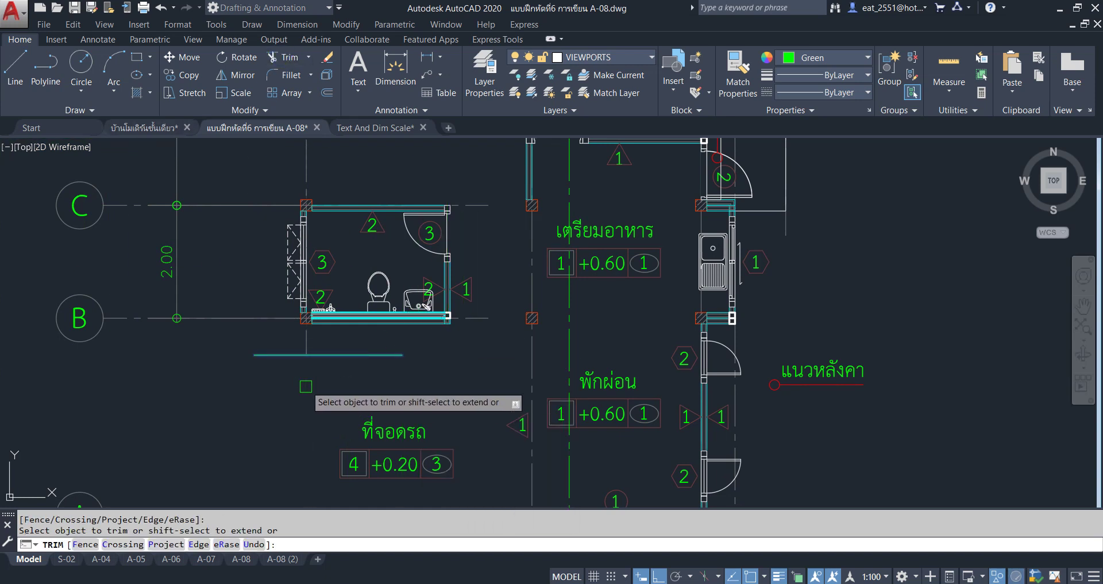
{"action": "key", "text": "Escape"}
{"action": "scroll", "coordinate": [306, 401], "scroll_direction": "down", "scroll_amount": 4}
Window-select and delete the upper and lower plan objects around the bathroom
{"action": "middle_click_drag", "start_coordinate": [306, 402], "coordinate": [364, 320]}
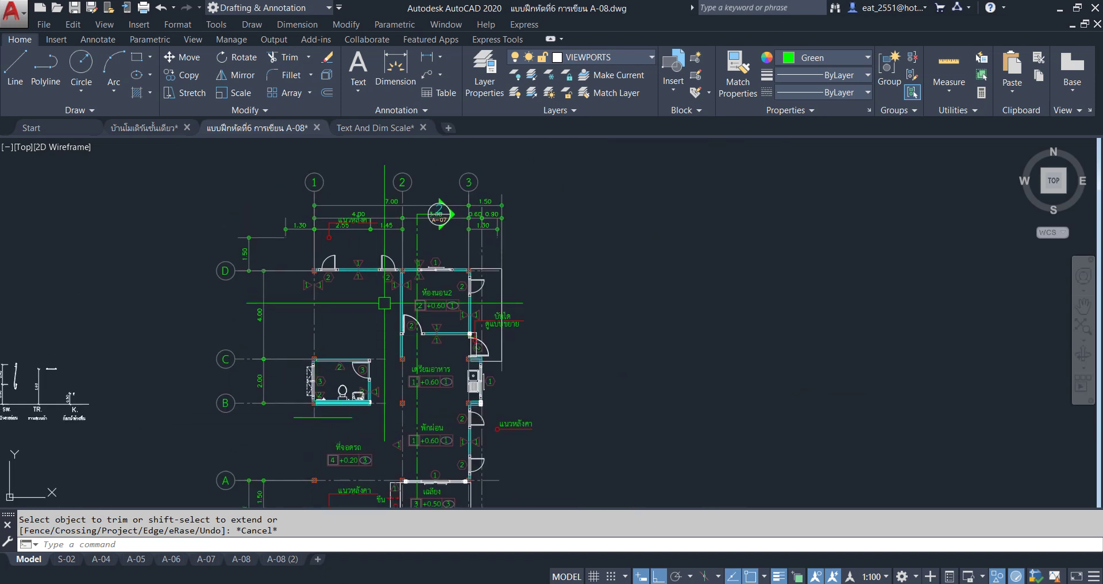
{"action": "left_click", "coordinate": [328, 161]}
{"action": "left_click", "coordinate": [627, 334]}
{"action": "key", "text": "Delete"}
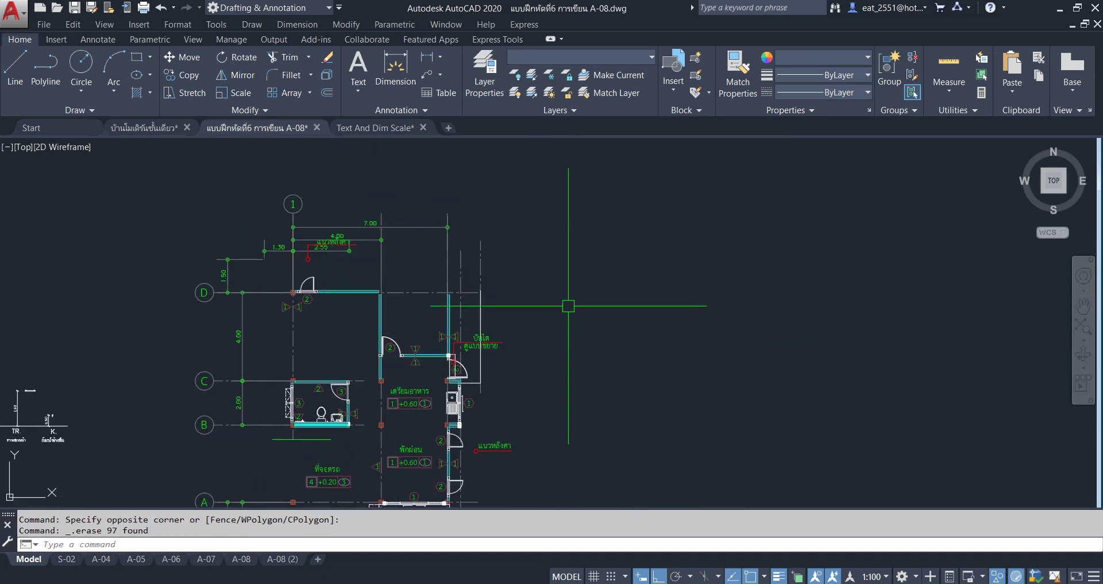
{"action": "left_click", "coordinate": [517, 198]}
{"action": "left_click", "coordinate": [401, 438]}
{"action": "key", "text": "Delete"}
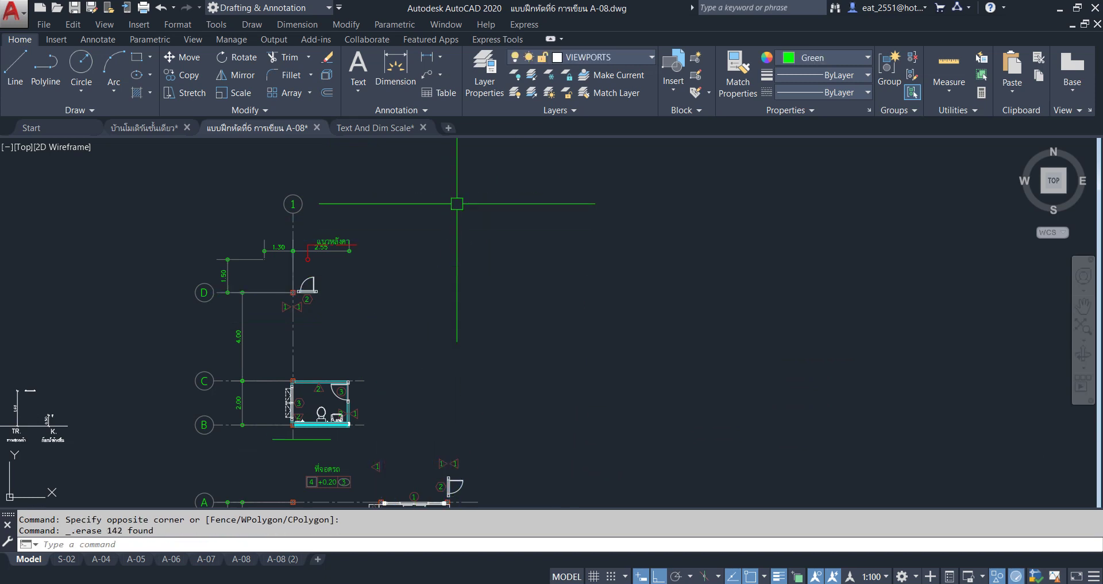
Delete the leftover objects still scattered near the bathroom
{"action": "scroll", "coordinate": [396, 288], "scroll_direction": "up", "scroll_amount": 3}
{"action": "left_click", "coordinate": [490, 233]}
{"action": "left_click", "coordinate": [411, 305]}
{"action": "key", "text": "Delete"}
{"action": "left_click", "coordinate": [256, 253]}
{"action": "left_click", "coordinate": [246, 266]}
{"action": "key", "text": "Delete"}
Delete the grid D objects and everything above the bathroom
{"action": "middle_click_drag", "start_coordinate": [238, 327], "coordinate": [366, 278]}
{"action": "left_click", "coordinate": [406, 291]}
{"action": "left_click", "coordinate": [222, 362]}
{"action": "key", "text": "Delete"}
{"action": "scroll", "coordinate": [318, 256], "scroll_direction": "down", "scroll_amount": 5}
{"action": "left_click", "coordinate": [293, 253]}
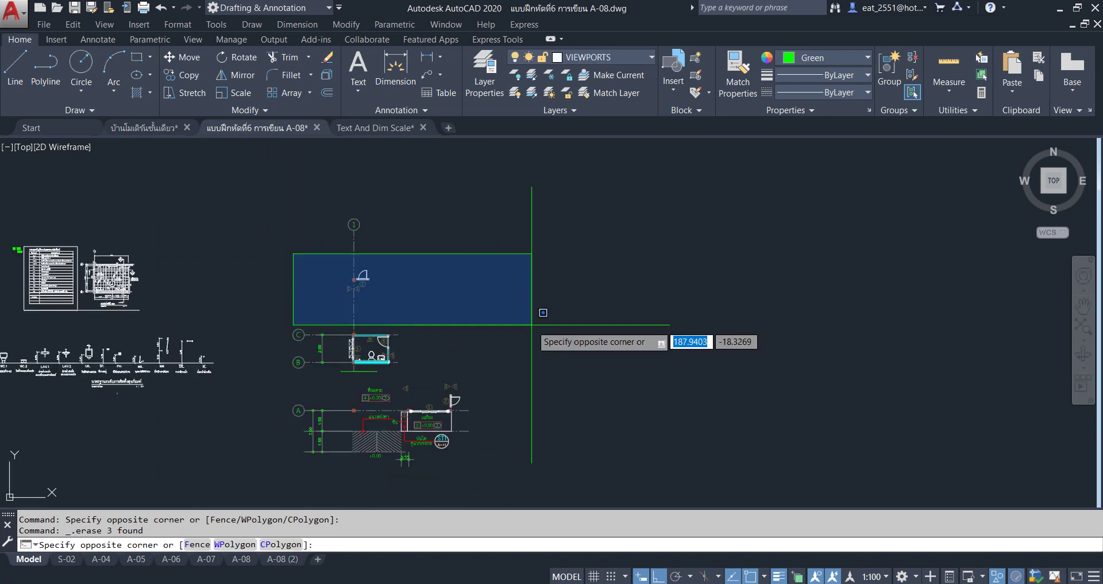
{"action": "left_click", "coordinate": [522, 315]}
{"action": "key", "text": "Delete"}
Delete the lower drawing and the stray line below the bathroom
{"action": "middle_click_drag", "start_coordinate": [523, 315], "coordinate": [530, 272]}
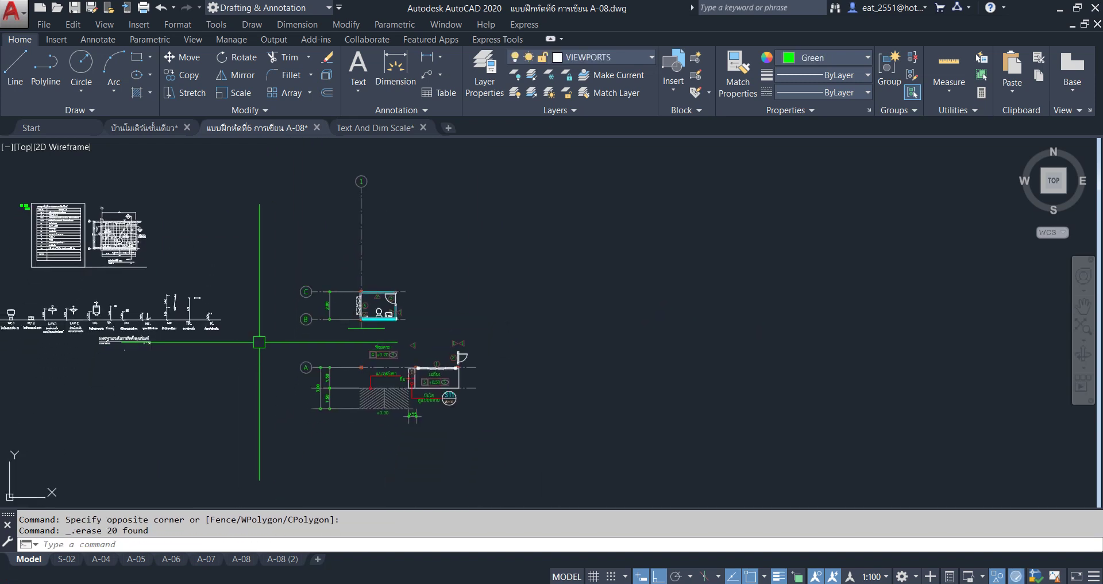
{"action": "left_click", "coordinate": [300, 337]}
{"action": "left_click", "coordinate": [634, 460]}
{"action": "key", "text": "Delete"}
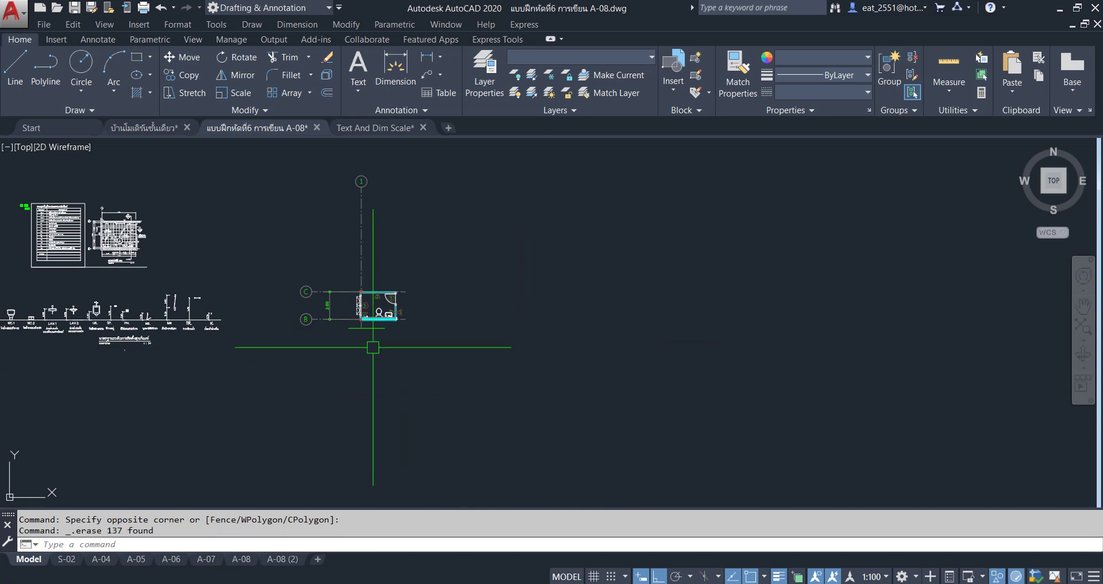
{"action": "scroll", "coordinate": [348, 297], "scroll_direction": "up", "scroll_amount": 6}
{"action": "left_click", "coordinate": [487, 422]}
{"action": "key", "text": "Delete"}
Move the 2.00 dimension so it sits against the bathroom wall
{"action": "scroll", "coordinate": [478, 376], "scroll_direction": "down", "scroll_amount": 4}
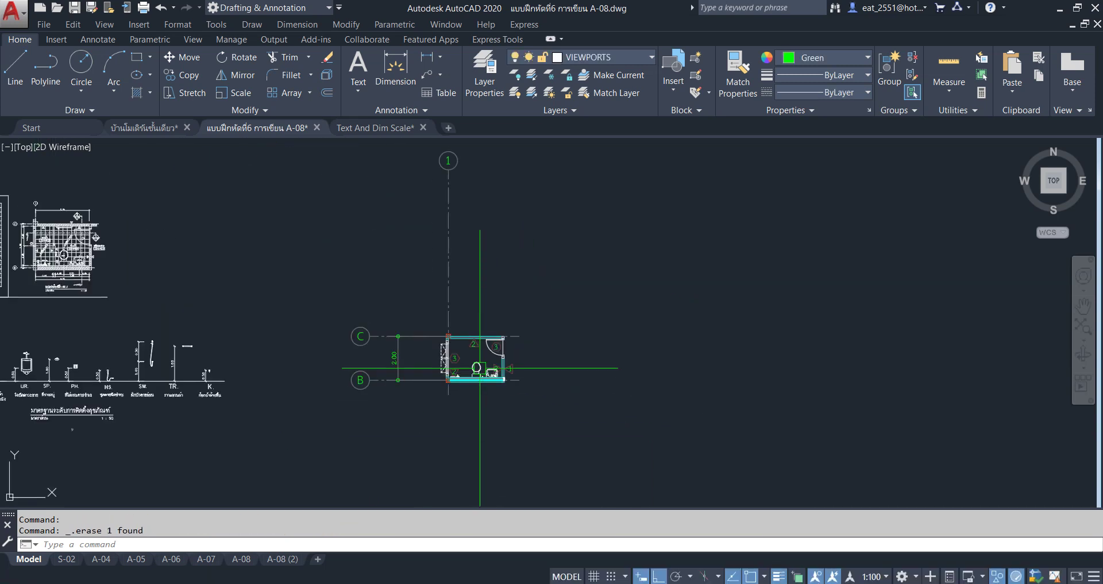
{"action": "middle_click_drag", "start_coordinate": [257, 316], "coordinate": [324, 325]}
{"action": "middle_click_drag", "start_coordinate": [614, 333], "coordinate": [591, 376]}
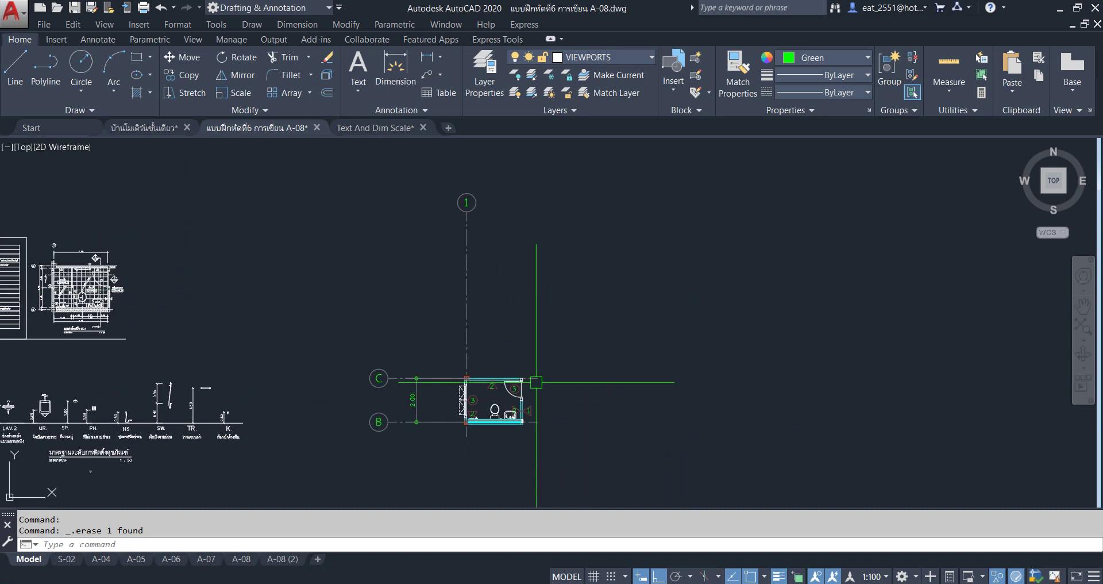
{"action": "scroll", "coordinate": [592, 376], "scroll_direction": "up", "scroll_amount": 2}
{"action": "middle_click_drag", "start_coordinate": [373, 433], "coordinate": [424, 365]}
{"action": "left_click", "coordinate": [400, 346]}
{"action": "scroll", "coordinate": [424, 332], "scroll_direction": "up", "scroll_amount": 4}
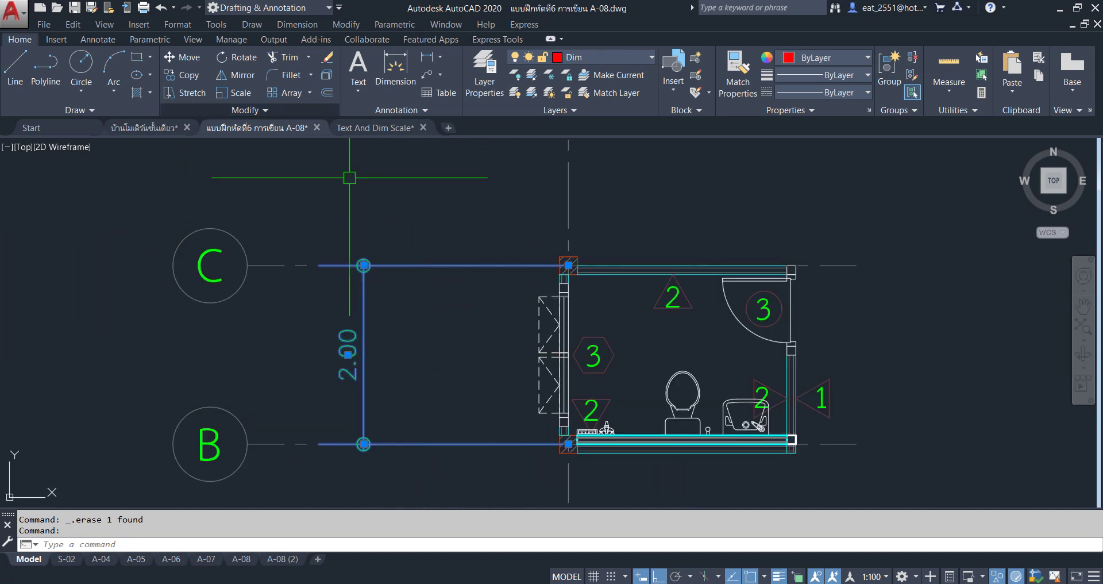
{"action": "left_click", "coordinate": [189, 60]}
{"action": "scroll", "coordinate": [395, 296], "scroll_direction": "down", "scroll_amount": 2}
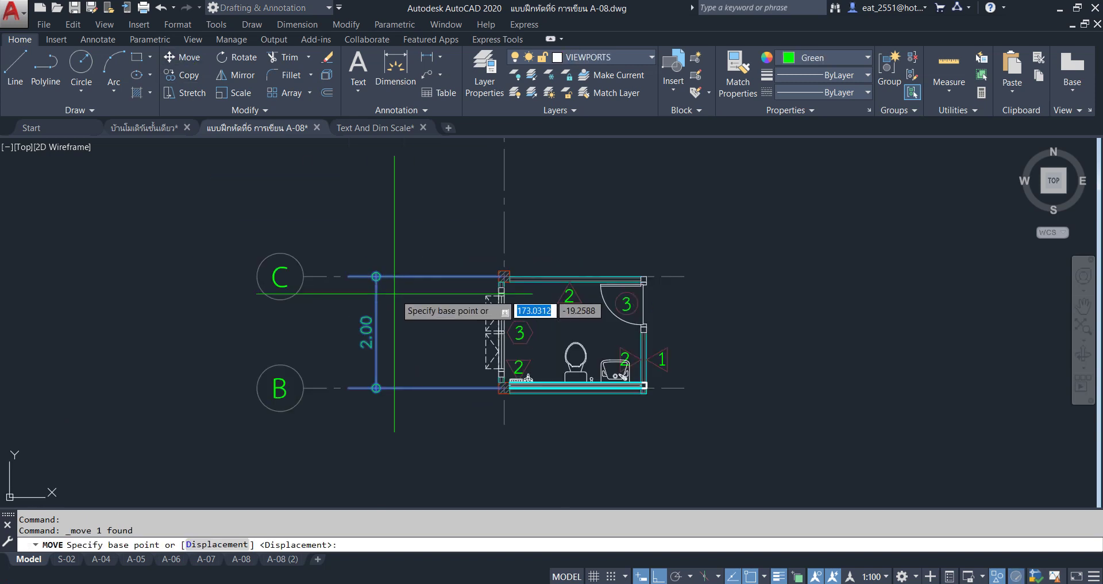
{"action": "left_click", "coordinate": [369, 450]}
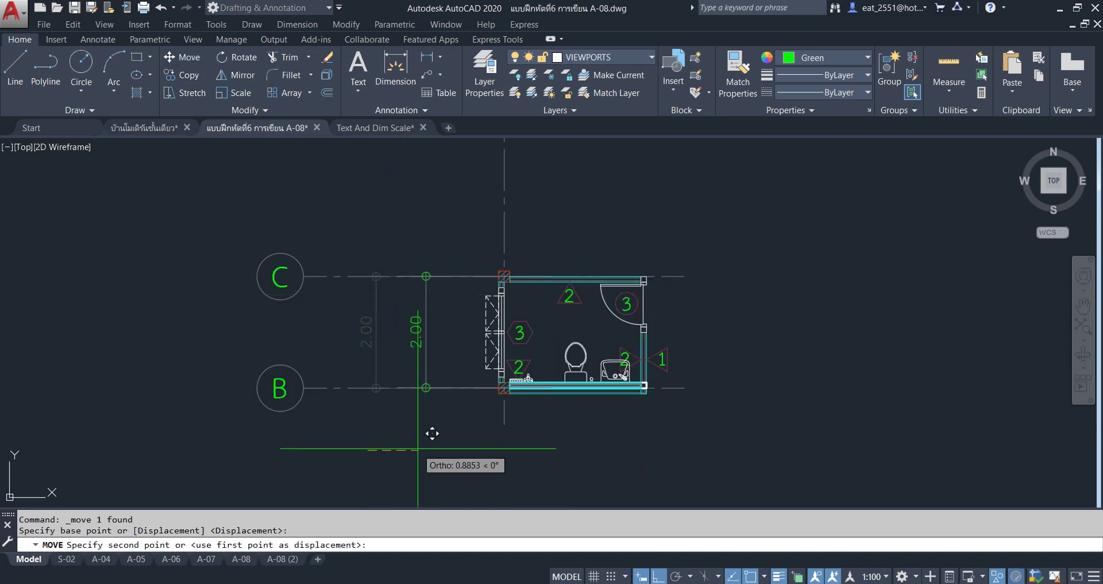
{"action": "left_click", "coordinate": [482, 433]}
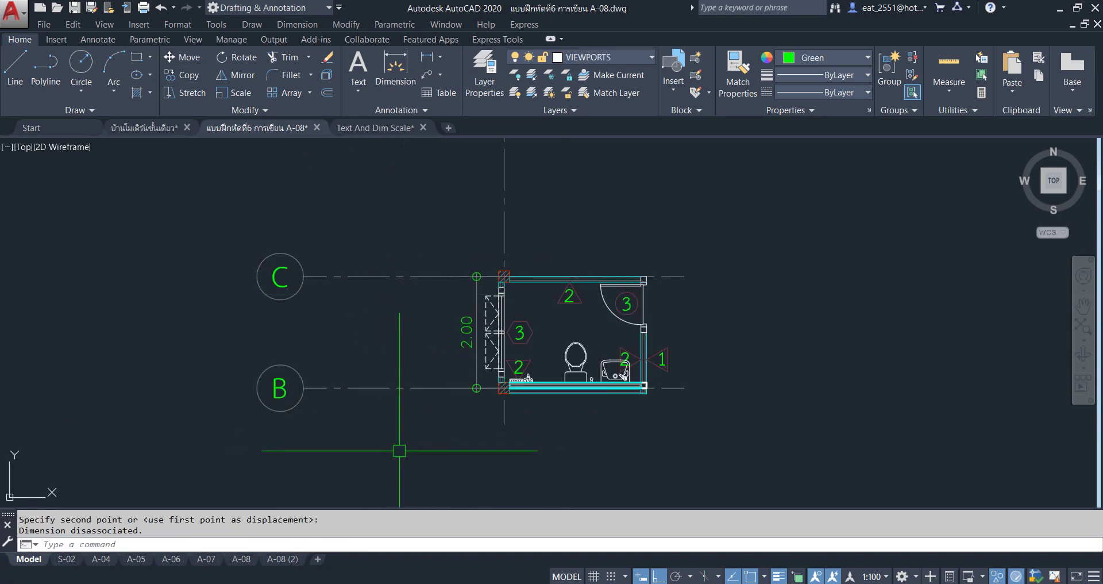
Stretch grid lines B and C so their bubbles sit next to the room, then begin stretching grid line 1
{"action": "left_click", "coordinate": [184, 93]}
{"action": "left_click", "coordinate": [388, 184]}
{"action": "left_click", "coordinate": [193, 454]}
{"action": "key", "text": "Return"}
{"action": "left_click", "coordinate": [359, 472]}
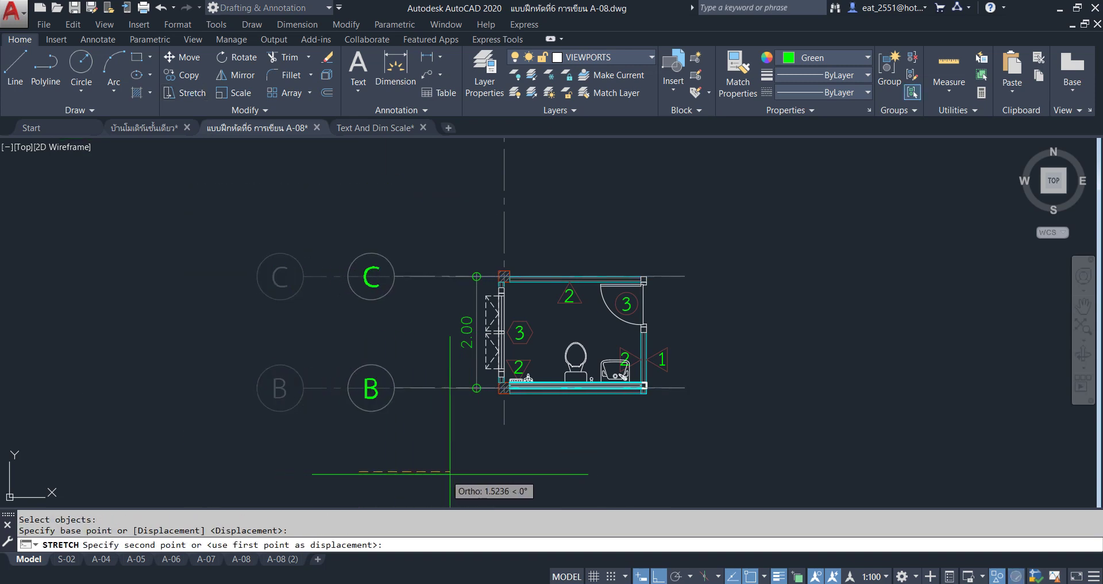
{"action": "left_click", "coordinate": [483, 477]}
{"action": "scroll", "coordinate": [423, 451], "scroll_direction": "down", "scroll_amount": 4}
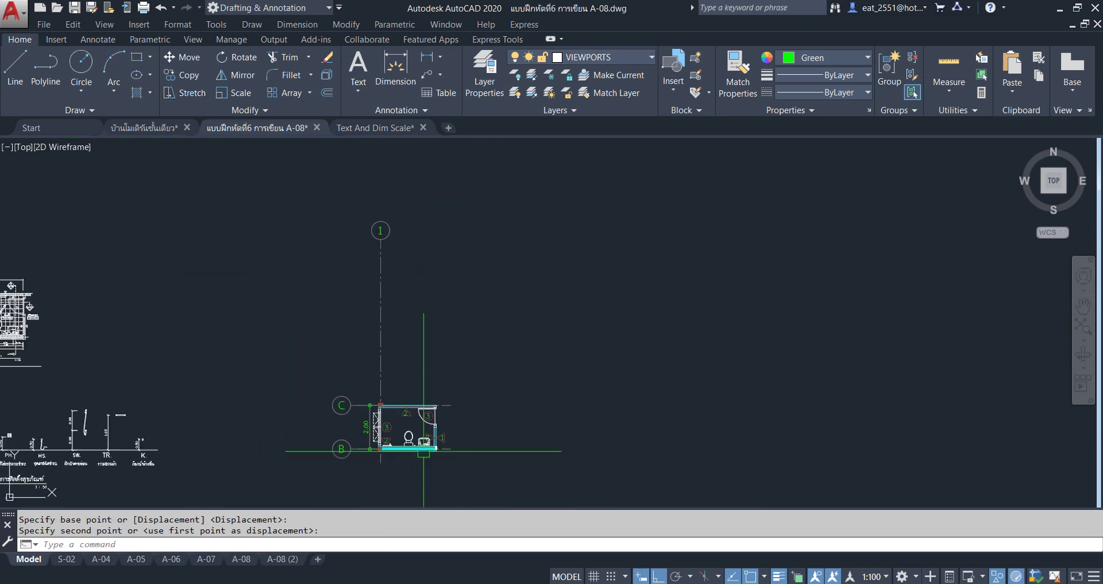
{"action": "left_click", "coordinate": [184, 92]}
{"action": "left_click", "coordinate": [461, 185]}
Stretch grid line 1 down so its bubble sits close to the plan
{"action": "left_click", "coordinate": [291, 300]}
{"action": "key", "text": "Return"}
{"action": "left_click", "coordinate": [569, 252]}
{"action": "left_click", "coordinate": [568, 382]}
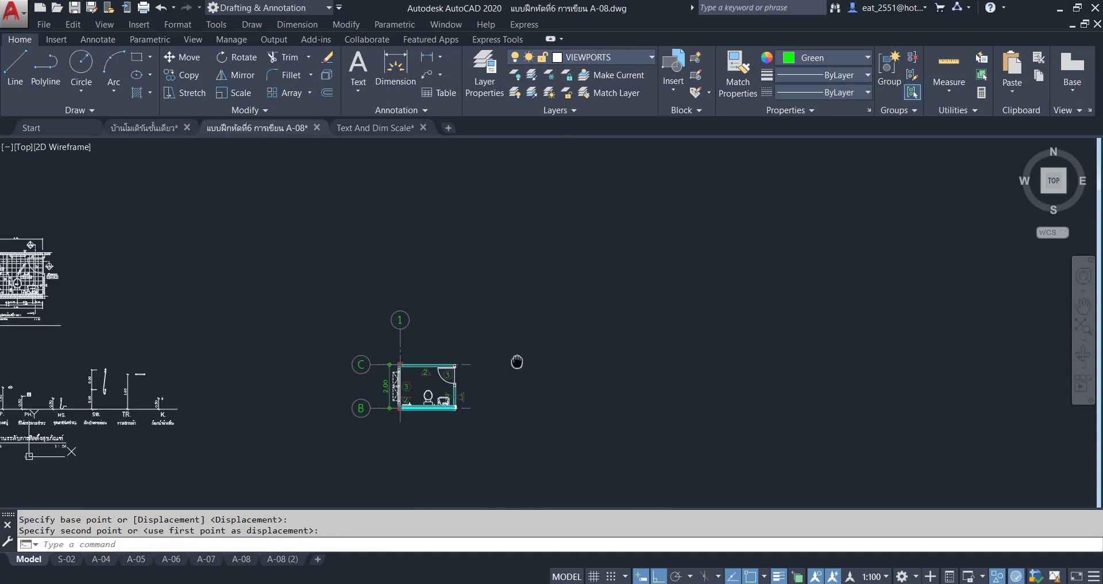
Window-select the whole bathroom plan and move it beside the WC.1 detail with Ortho off
{"action": "left_click", "coordinate": [389, 227]}
{"action": "left_click", "coordinate": [367, 222]}
{"action": "left_click", "coordinate": [367, 222]}
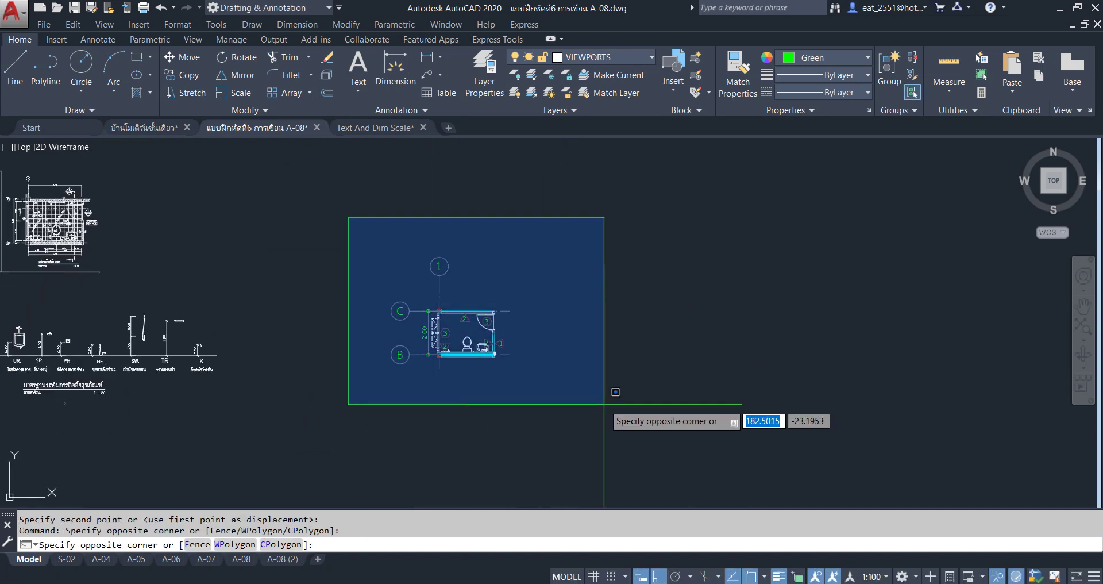
{"action": "left_click", "coordinate": [611, 387]}
{"action": "left_click", "coordinate": [184, 58]}
{"action": "left_click", "coordinate": [524, 379]}
{"action": "key", "text": "F8"}
{"action": "middle_click_drag", "start_coordinate": [592, 501], "coordinate": [632, 391]}
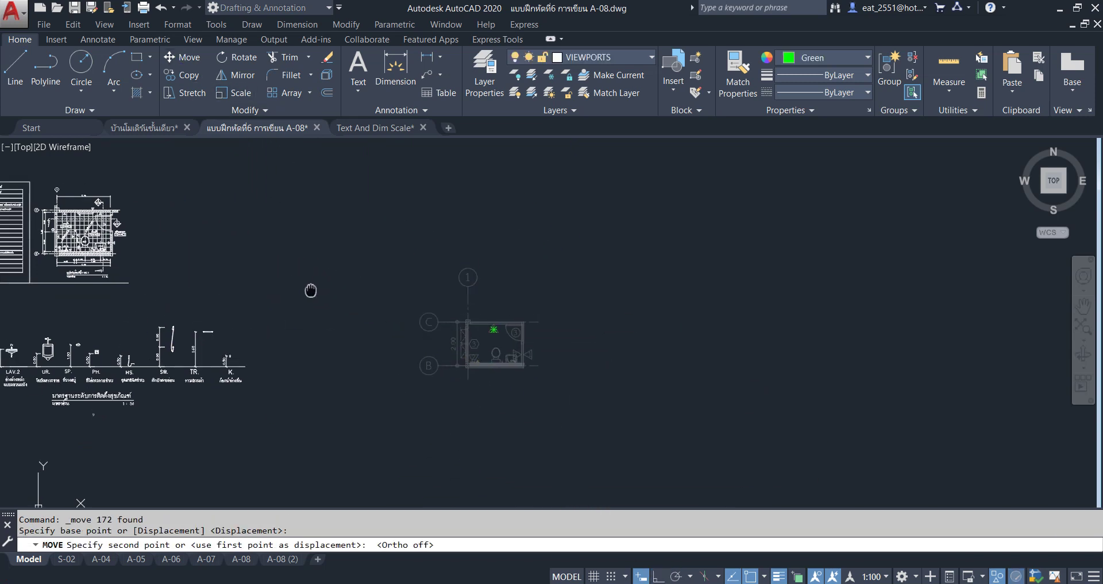
{"action": "scroll", "coordinate": [493, 382], "scroll_direction": "up", "scroll_amount": 2}
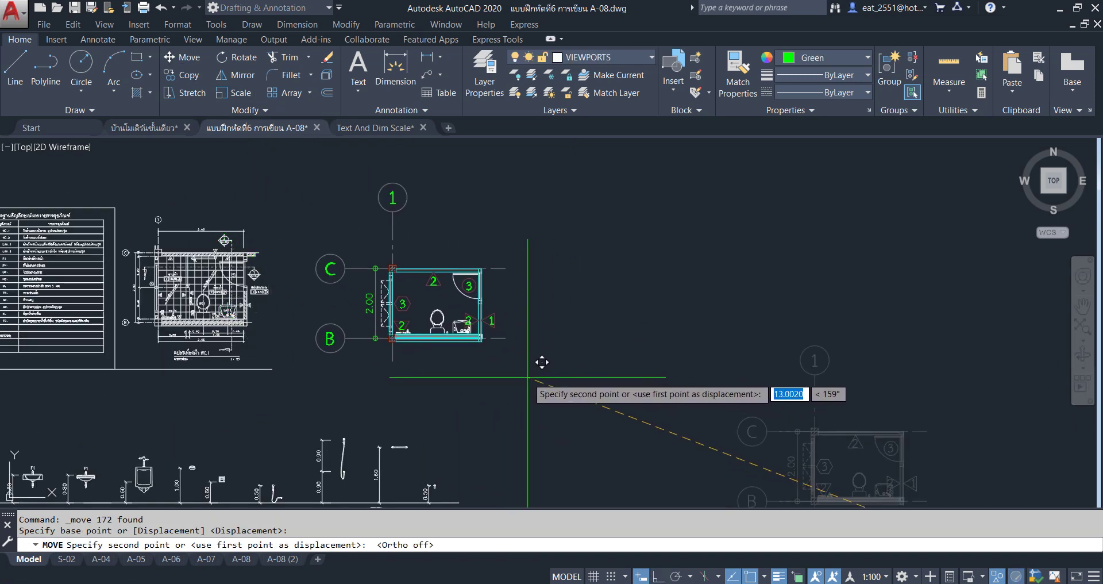
{"action": "left_click", "coordinate": [290, 287]}
Pan and zoom to frame the bathroom plan next to the WC.1 detail
{"action": "scroll", "coordinate": [258, 284], "scroll_direction": "up", "scroll_amount": 1}
{"action": "scroll", "coordinate": [261, 286], "scroll_direction": "up", "scroll_amount": 1}
{"action": "middle_click_drag", "start_coordinate": [260, 286], "coordinate": [240, 260]}
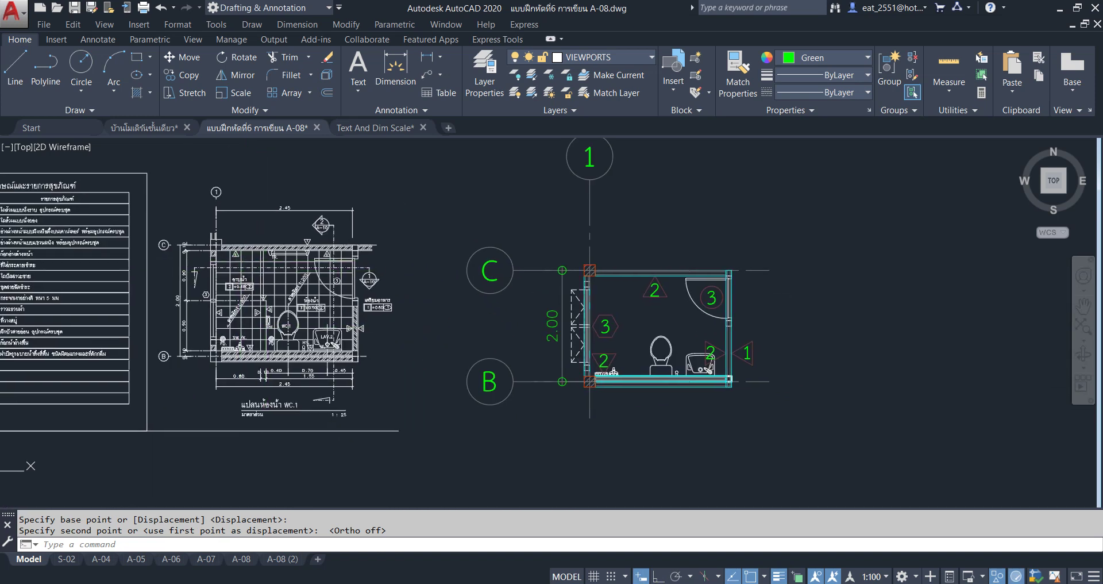
{"action": "scroll", "coordinate": [345, 264], "scroll_direction": "down", "scroll_amount": 3}
{"action": "scroll", "coordinate": [408, 264], "scroll_direction": "up", "scroll_amount": 2}
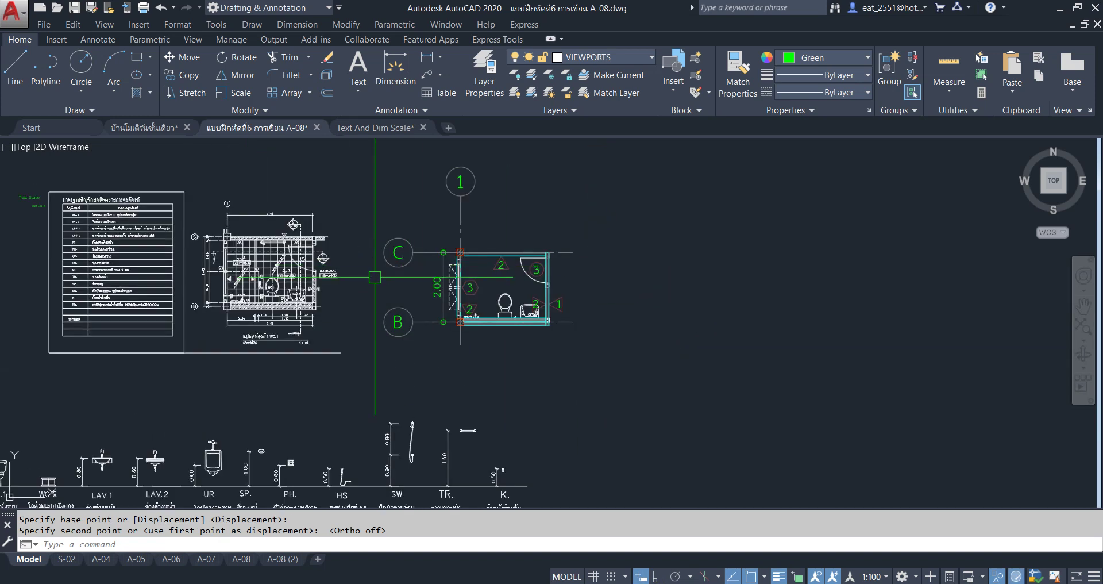
{"action": "middle_click_drag", "start_coordinate": [374, 277], "coordinate": [421, 298]}
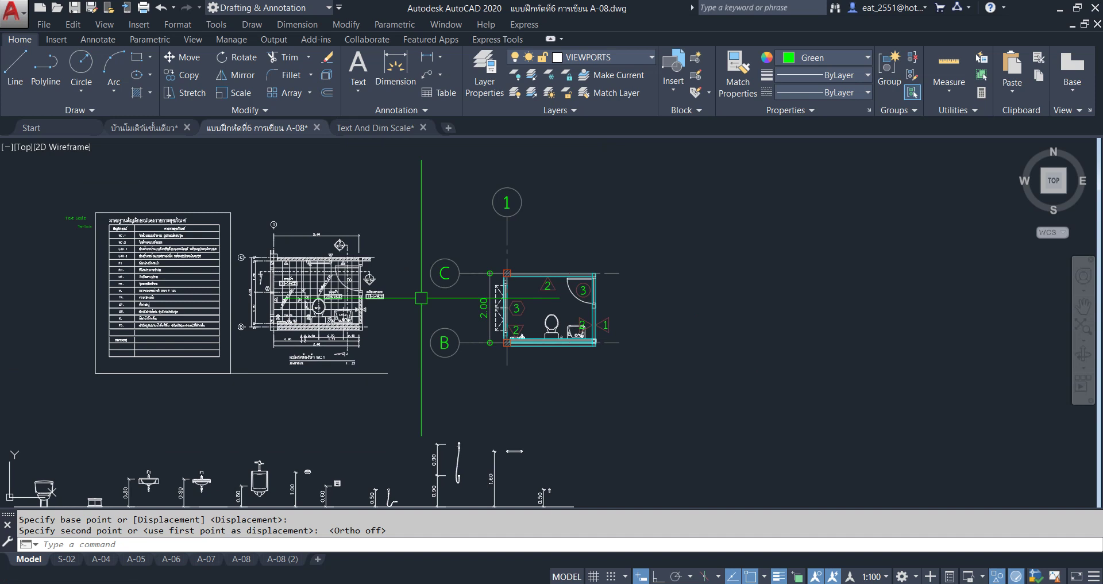
{"action": "scroll", "coordinate": [314, 285], "scroll_direction": "up", "scroll_amount": 2}
{"action": "middle_click_drag", "start_coordinate": [386, 389], "coordinate": [341, 414]}
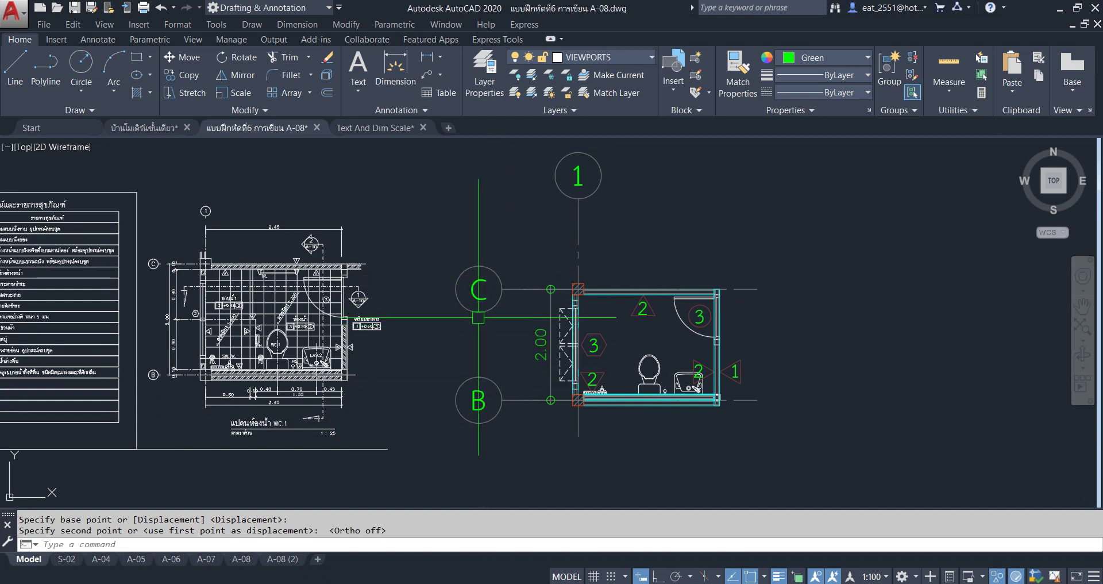
{"action": "middle_click_drag", "start_coordinate": [523, 379], "coordinate": [482, 380]}
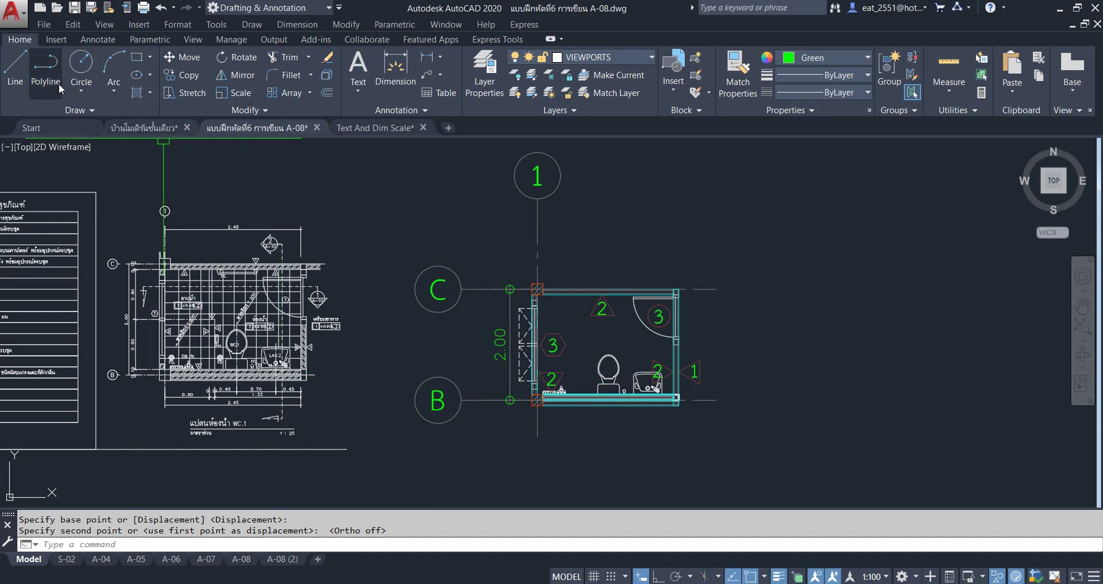
Browse the Insert tab's block gallery and pick the A$C25DF19A6 block
{"action": "left_click", "coordinate": [55, 40]}
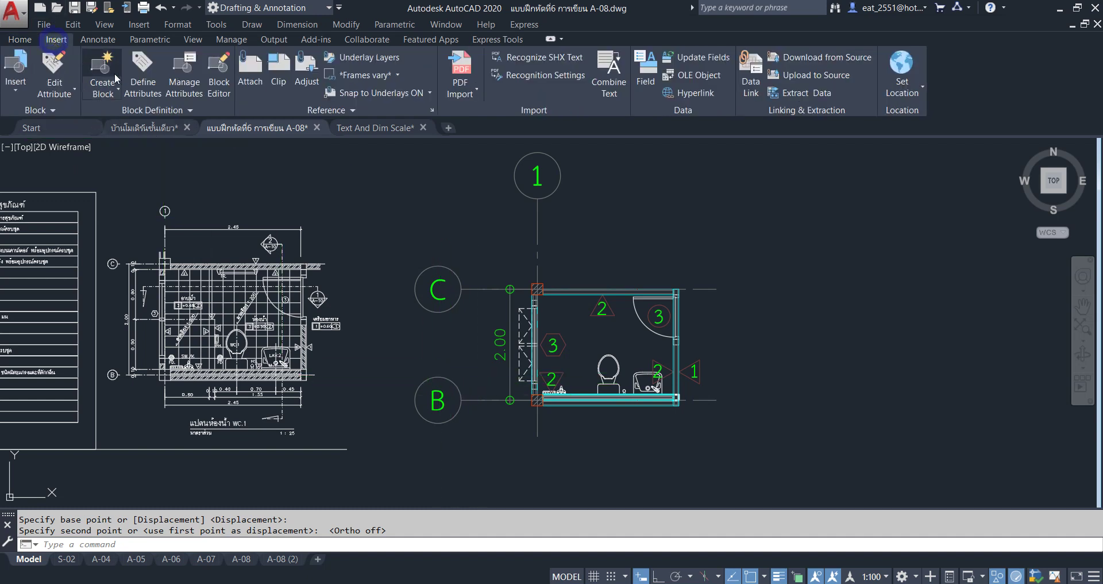
{"action": "left_click", "coordinate": [20, 94]}
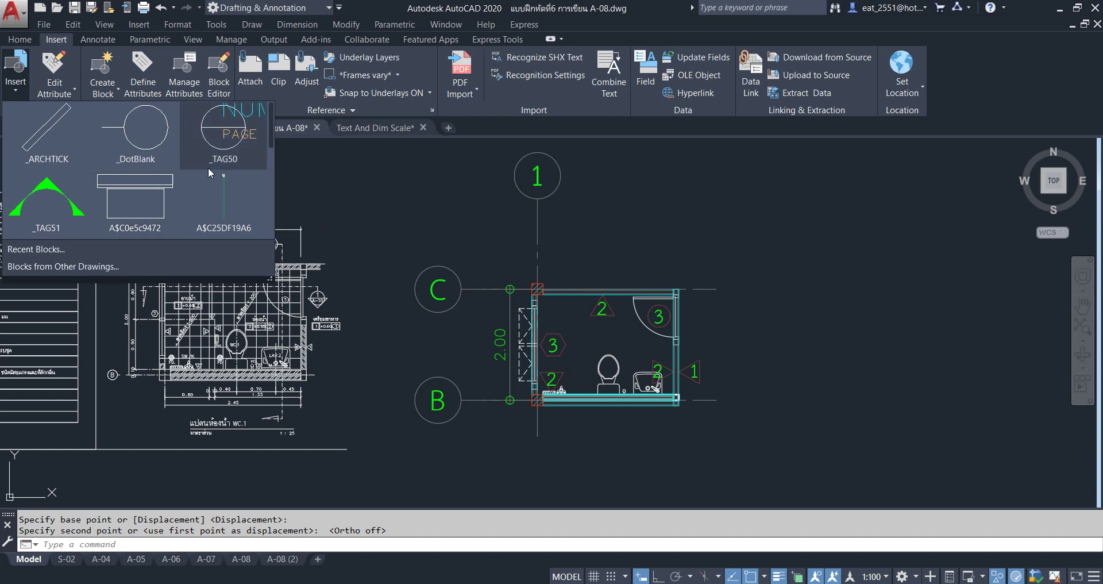
{"action": "scroll", "coordinate": [208, 165], "scroll_direction": "down", "scroll_amount": 3}
{"action": "scroll", "coordinate": [208, 165], "scroll_direction": "down", "scroll_amount": 3}
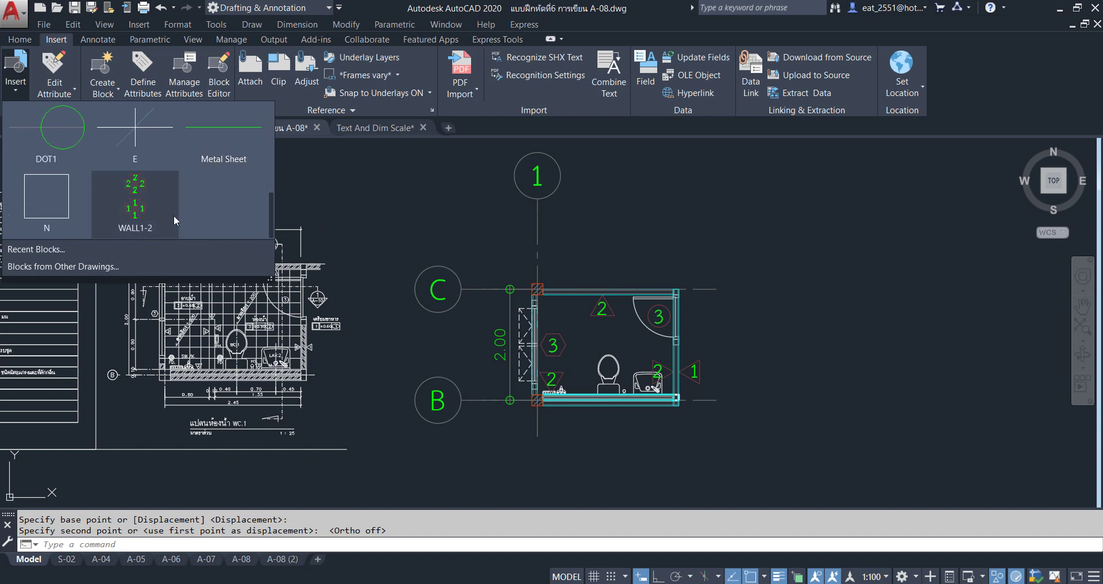
{"action": "scroll", "coordinate": [207, 203], "scroll_direction": "up", "scroll_amount": 2}
{"action": "scroll", "coordinate": [209, 202], "scroll_direction": "up", "scroll_amount": 2}
{"action": "scroll", "coordinate": [208, 198], "scroll_direction": "up", "scroll_amount": 2}
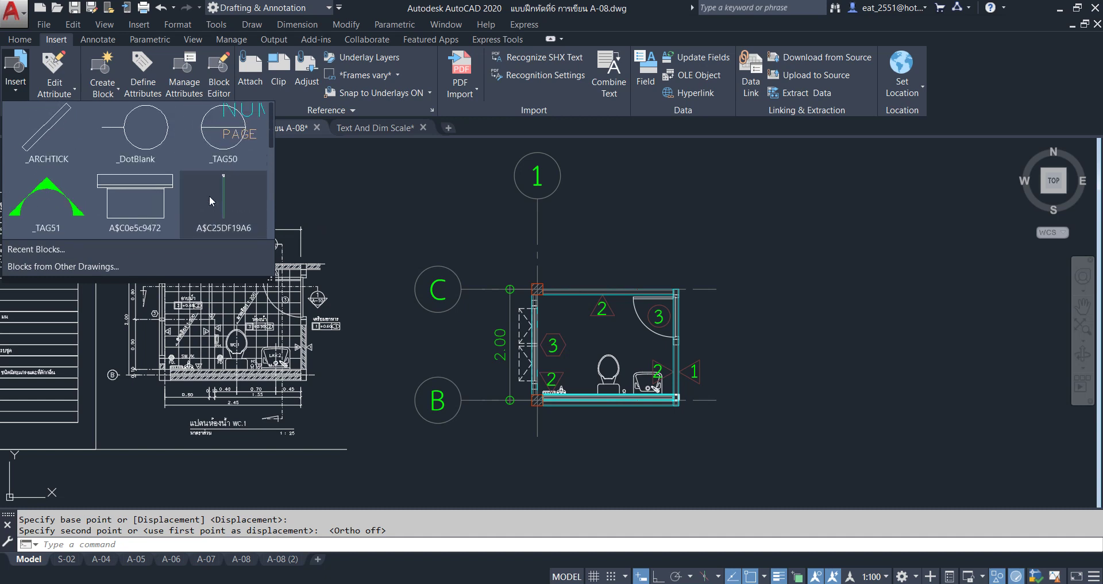
{"action": "scroll", "coordinate": [238, 161], "scroll_direction": "down", "scroll_amount": 1}
{"action": "scroll", "coordinate": [238, 161], "scroll_direction": "down", "scroll_amount": 2}
{"action": "scroll", "coordinate": [238, 161], "scroll_direction": "down", "scroll_amount": 2}
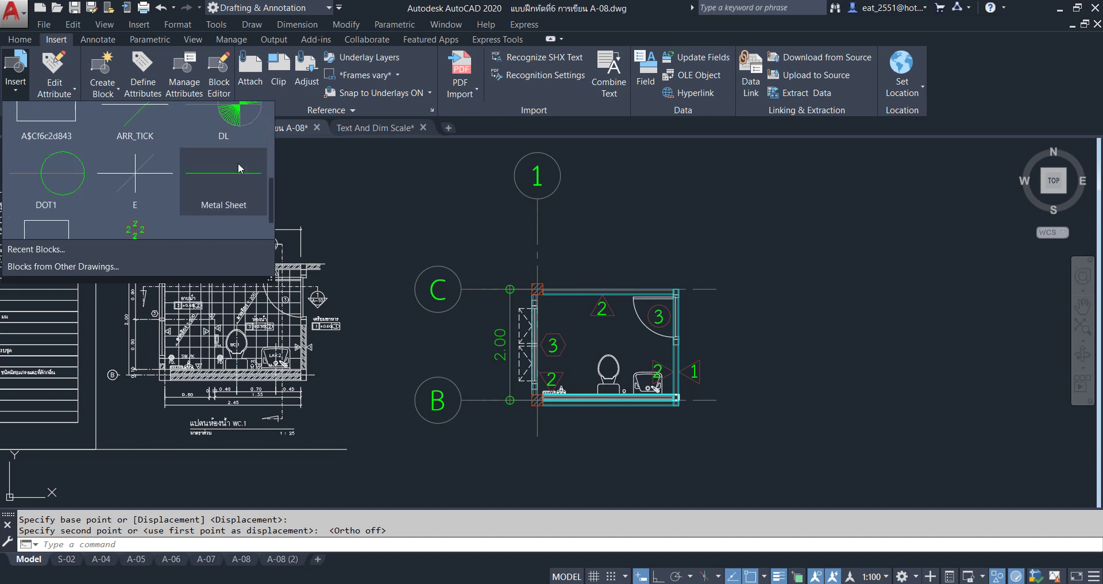
{"action": "scroll", "coordinate": [238, 163], "scroll_direction": "down", "scroll_amount": 1}
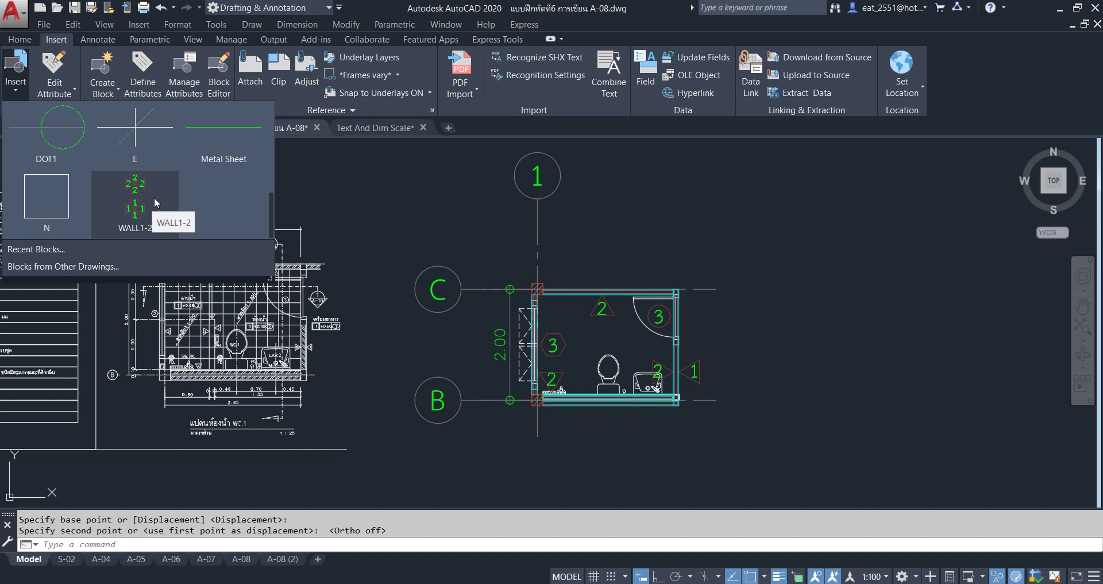
{"action": "scroll", "coordinate": [243, 194], "scroll_direction": "up", "scroll_amount": 1}
{"action": "scroll", "coordinate": [243, 195], "scroll_direction": "up", "scroll_amount": 1}
{"action": "scroll", "coordinate": [243, 194], "scroll_direction": "up", "scroll_amount": 2}
{"action": "left_click", "coordinate": [243, 194]}
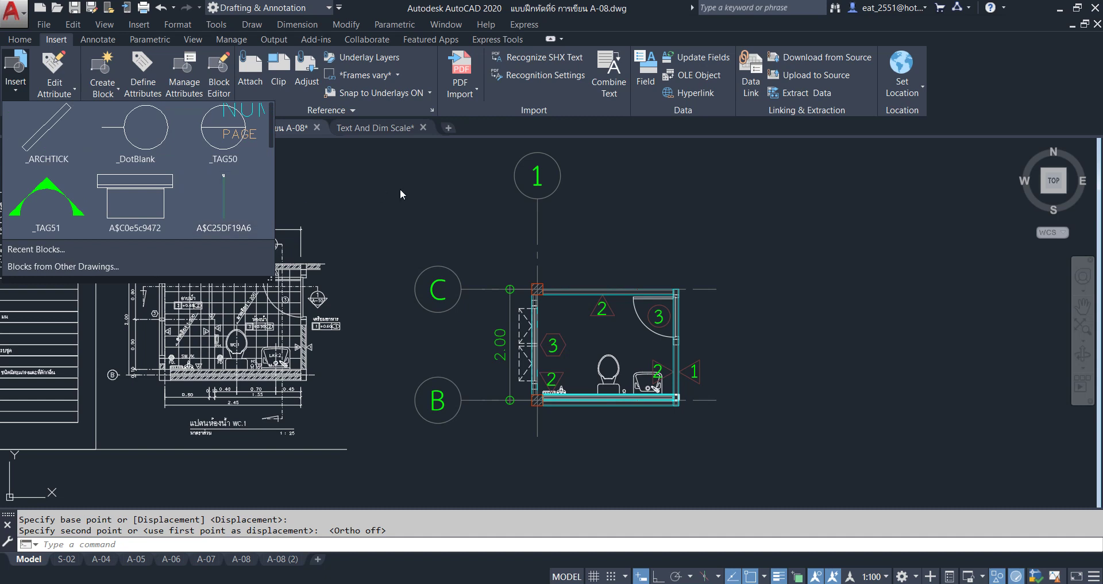
Insert the WALL1-2 section-marker block to the right of the bathroom plan
{"action": "left_click", "coordinate": [16, 86]}
{"action": "scroll", "coordinate": [115, 161], "scroll_direction": "down", "scroll_amount": 2}
{"action": "scroll", "coordinate": [167, 181], "scroll_direction": "down", "scroll_amount": 1}
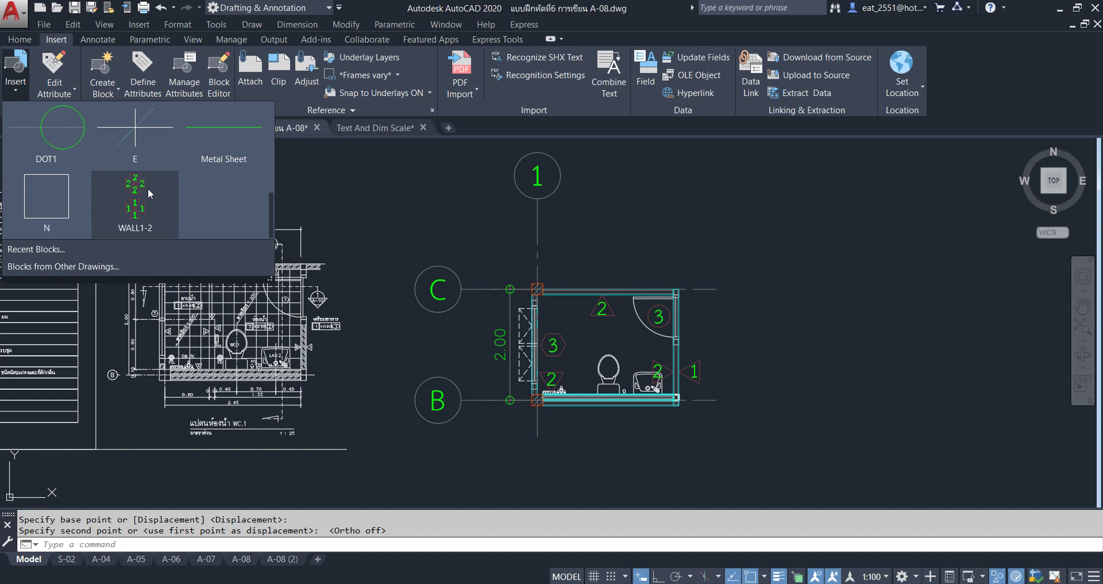
{"action": "left_click", "coordinate": [144, 193]}
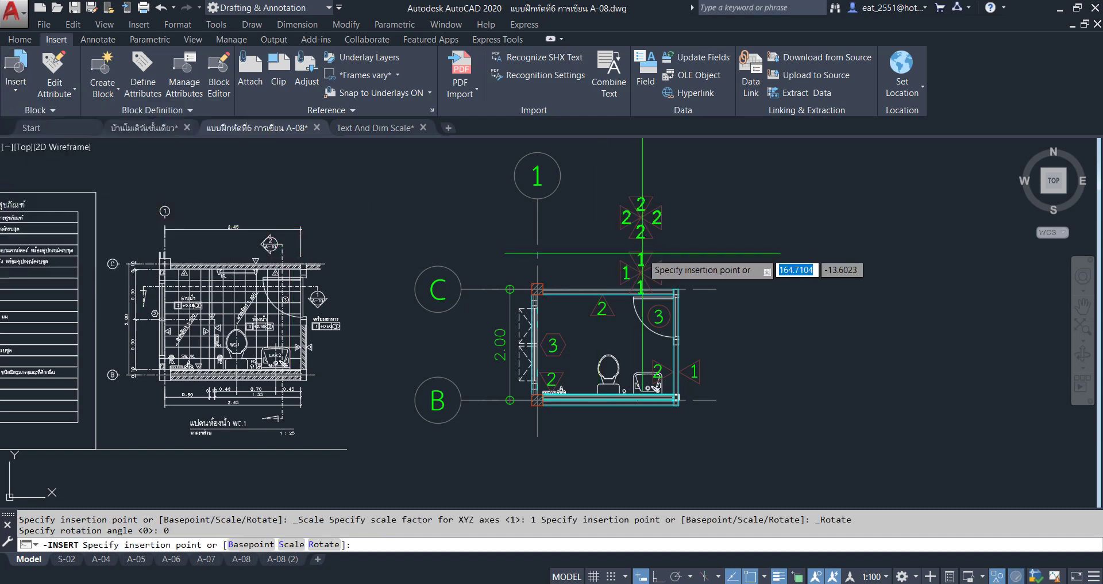
{"action": "left_click", "coordinate": [826, 354]}
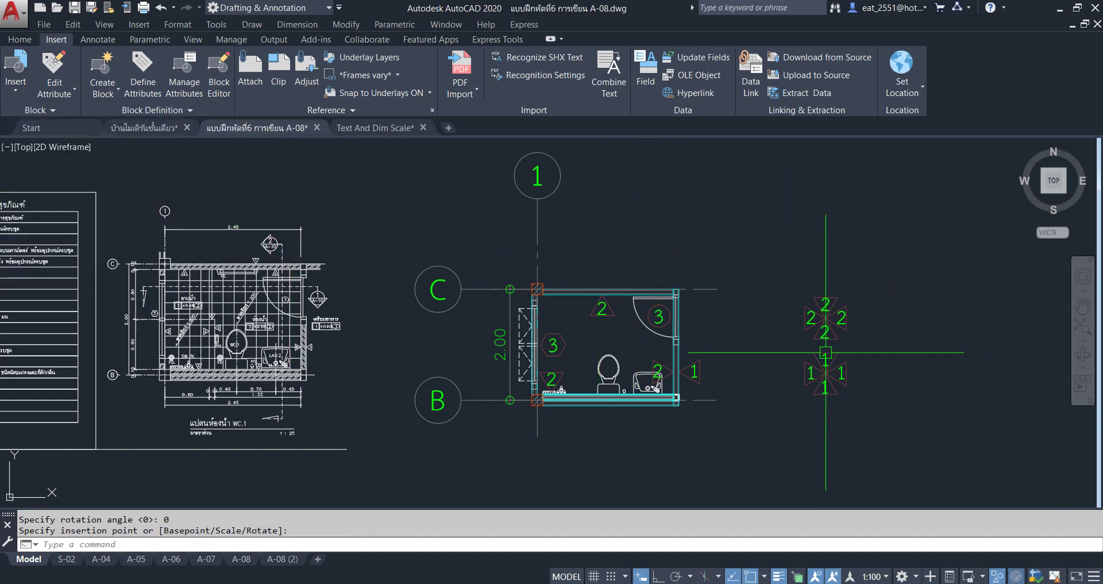
{"action": "left_click", "coordinate": [888, 576]}
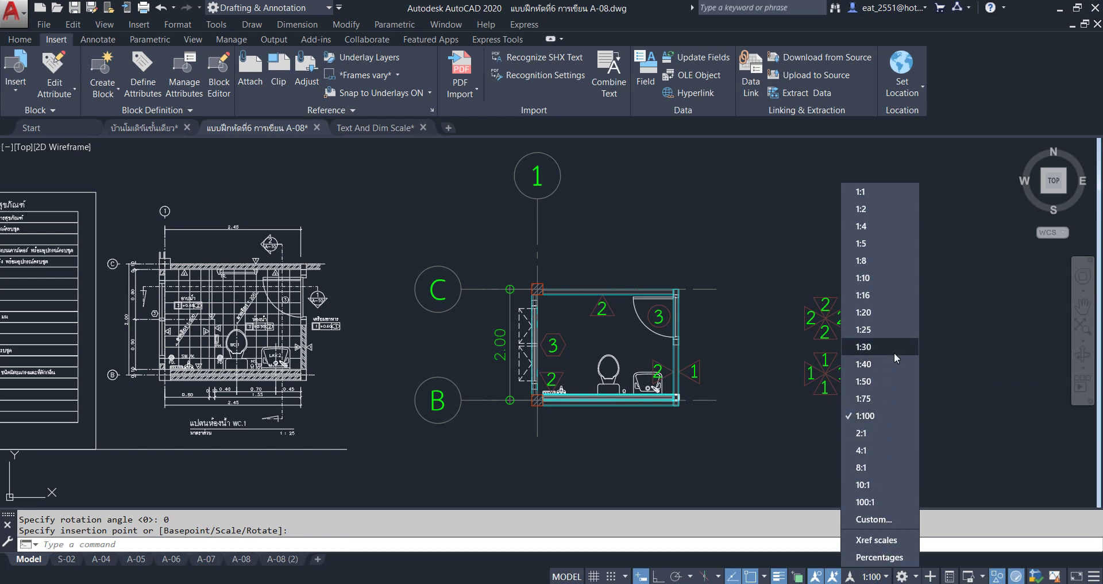
Set the annotation scale to 1:25 and explode the section-mark symbols beside the bathroom plan with X
{"action": "left_click", "coordinate": [894, 328]}
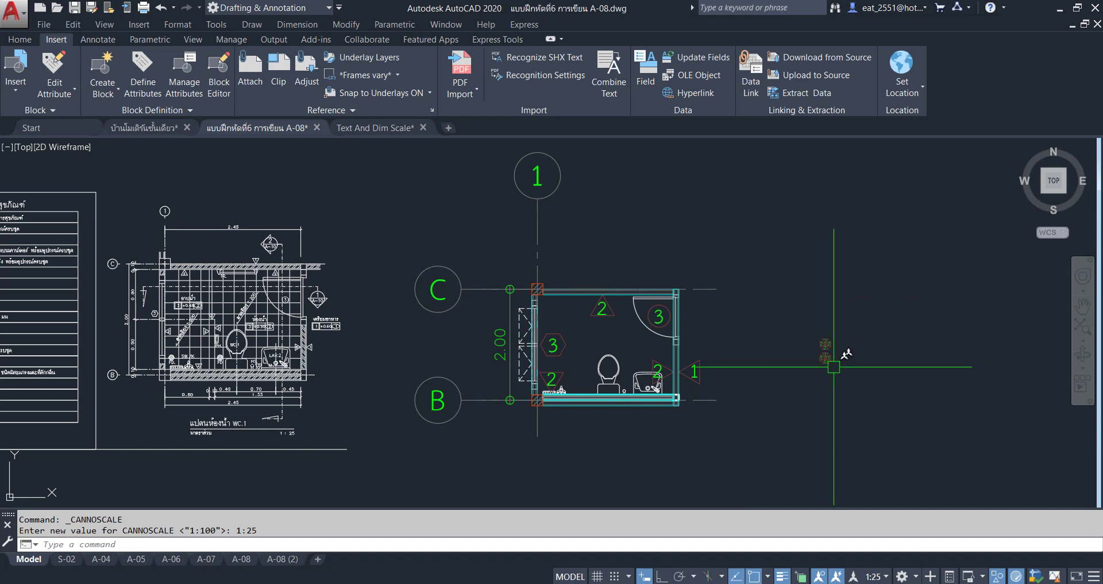
{"action": "scroll", "coordinate": [834, 358], "scroll_direction": "up", "scroll_amount": 4}
{"action": "scroll", "coordinate": [834, 358], "scroll_direction": "up", "scroll_amount": 2}
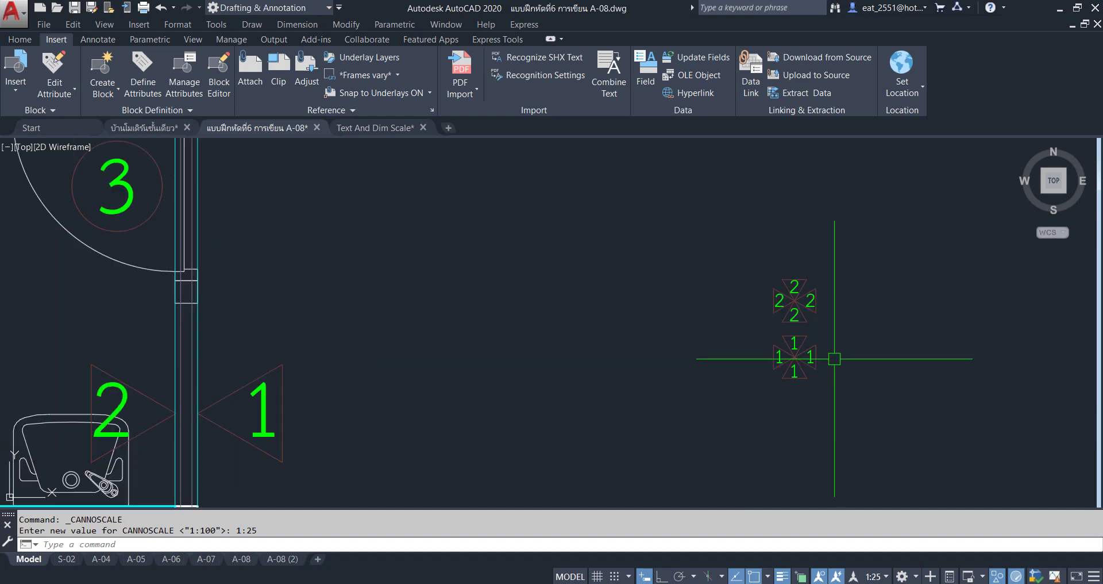
{"action": "scroll", "coordinate": [691, 340], "scroll_direction": "down", "scroll_amount": 6}
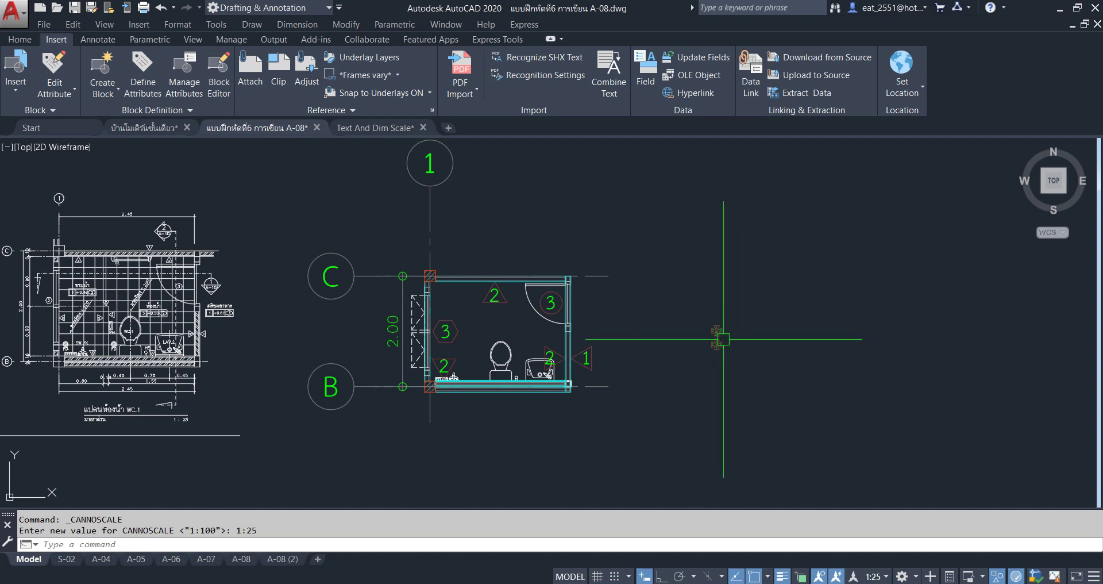
{"action": "scroll", "coordinate": [715, 337], "scroll_direction": "up", "scroll_amount": 4}
{"action": "scroll", "coordinate": [718, 327], "scroll_direction": "down", "scroll_amount": 2}
{"action": "middle_click_drag", "start_coordinate": [736, 359], "coordinate": [761, 351]}
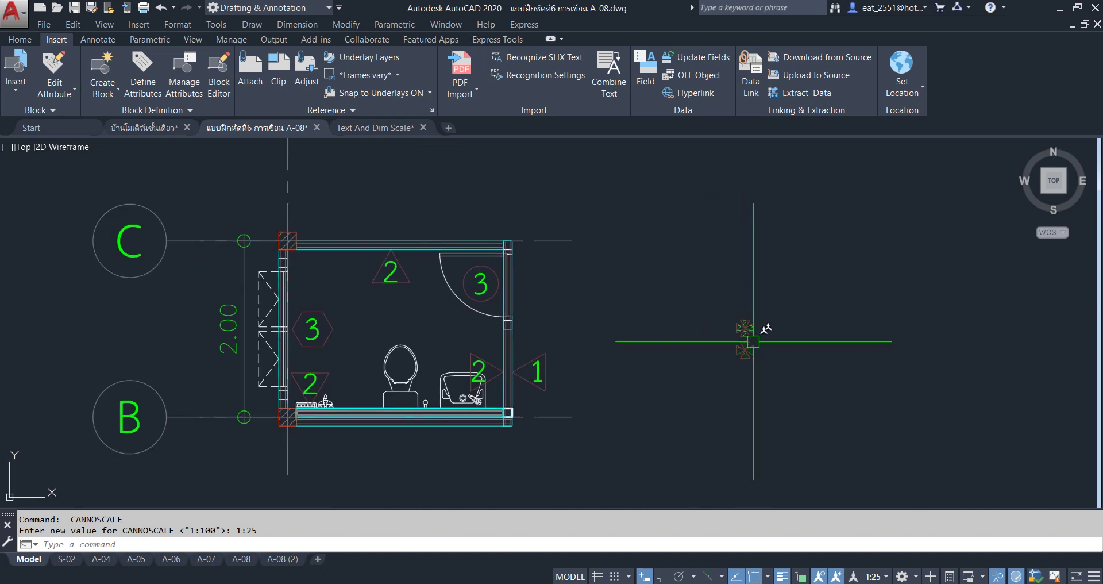
{"action": "left_click", "coordinate": [708, 289]}
{"action": "left_click", "coordinate": [812, 395]}
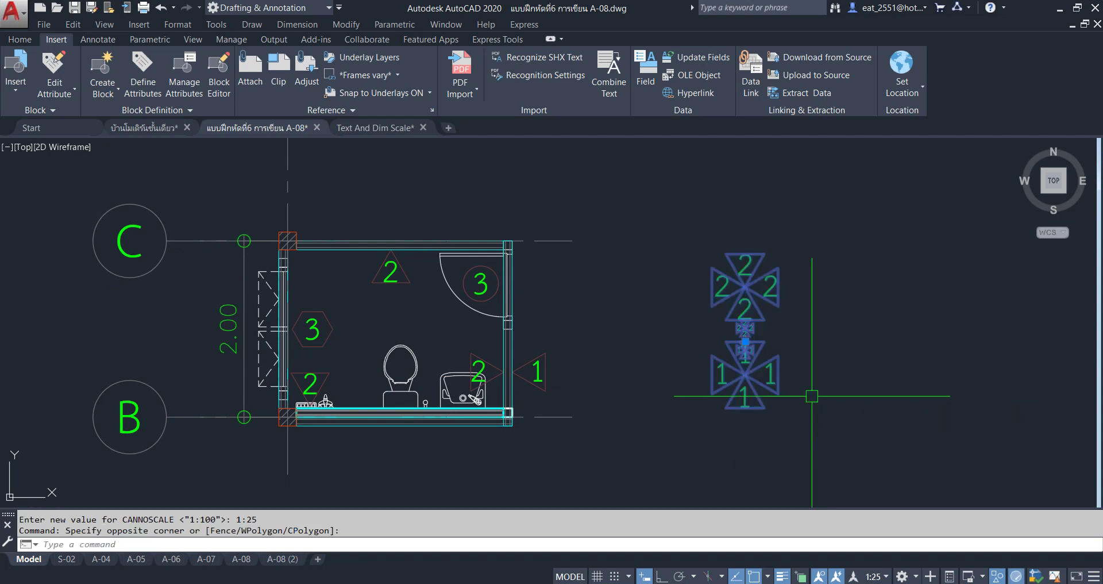
{"action": "type", "text": "X"}
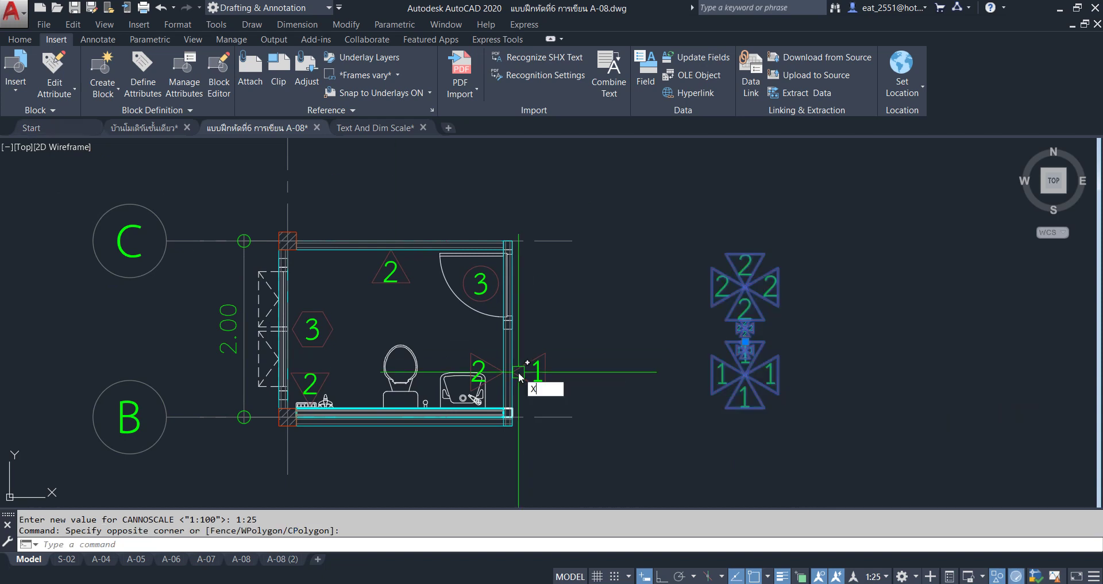
{"action": "key", "text": "Return"}
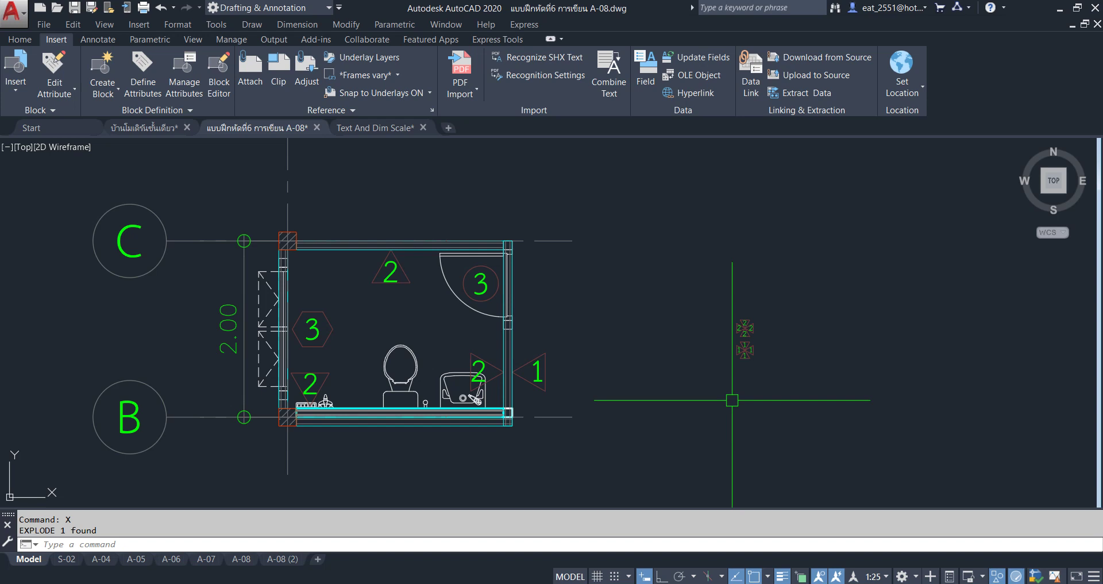
Switch the annotation scale to 1:100 and frame the full bathroom detail plan
{"action": "scroll", "coordinate": [757, 345], "scroll_direction": "up", "scroll_amount": 8}
{"action": "scroll", "coordinate": [712, 272], "scroll_direction": "down", "scroll_amount": 8}
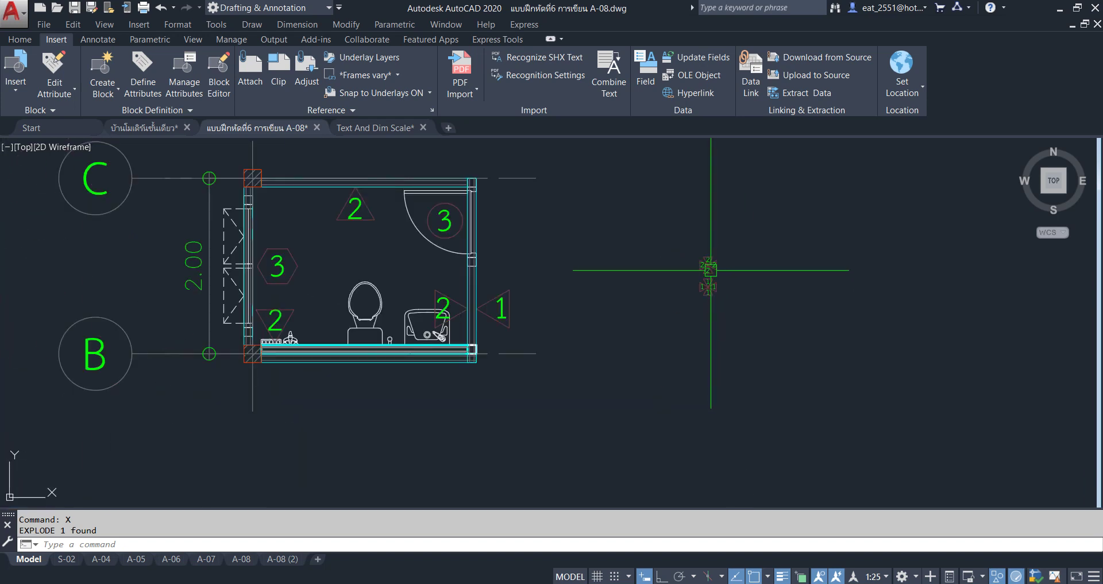
{"action": "scroll", "coordinate": [711, 269], "scroll_direction": "up", "scroll_amount": 2}
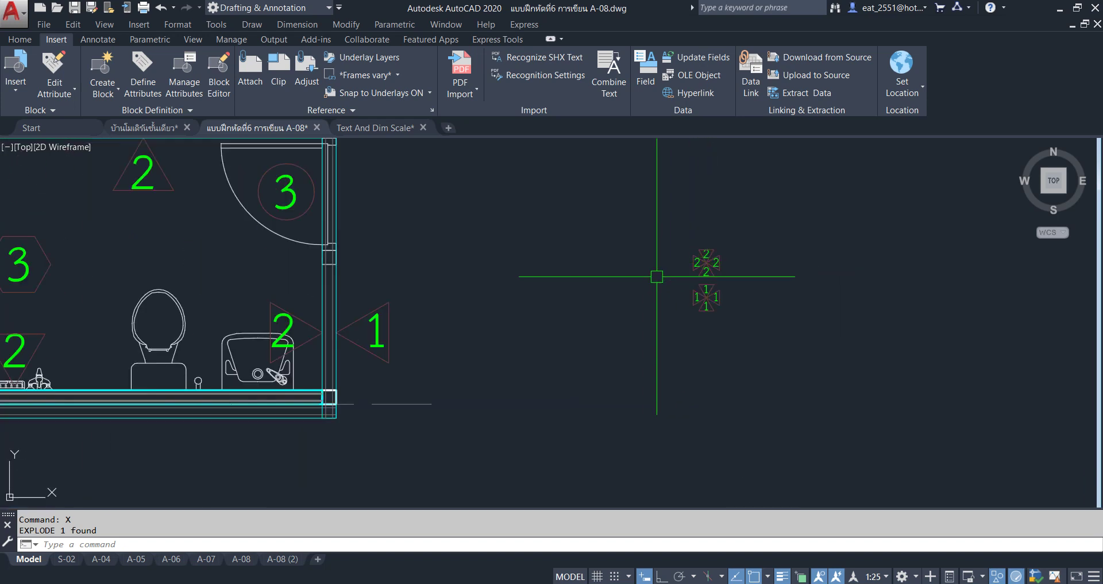
{"action": "scroll", "coordinate": [661, 271], "scroll_direction": "down", "scroll_amount": 4}
{"action": "middle_click_drag", "start_coordinate": [664, 270], "coordinate": [666, 289]}
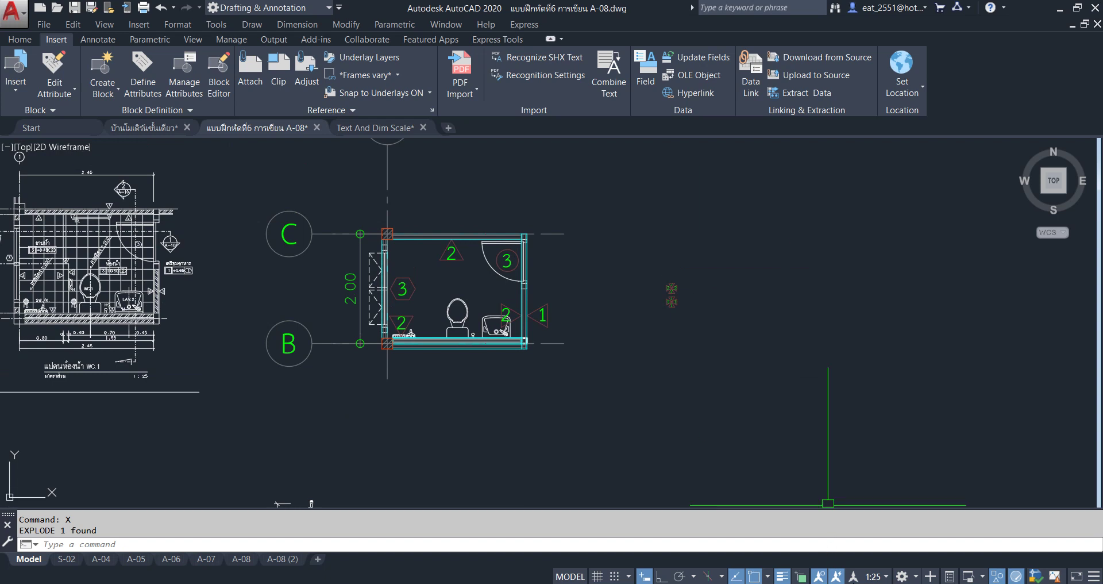
{"action": "left_click", "coordinate": [888, 577]}
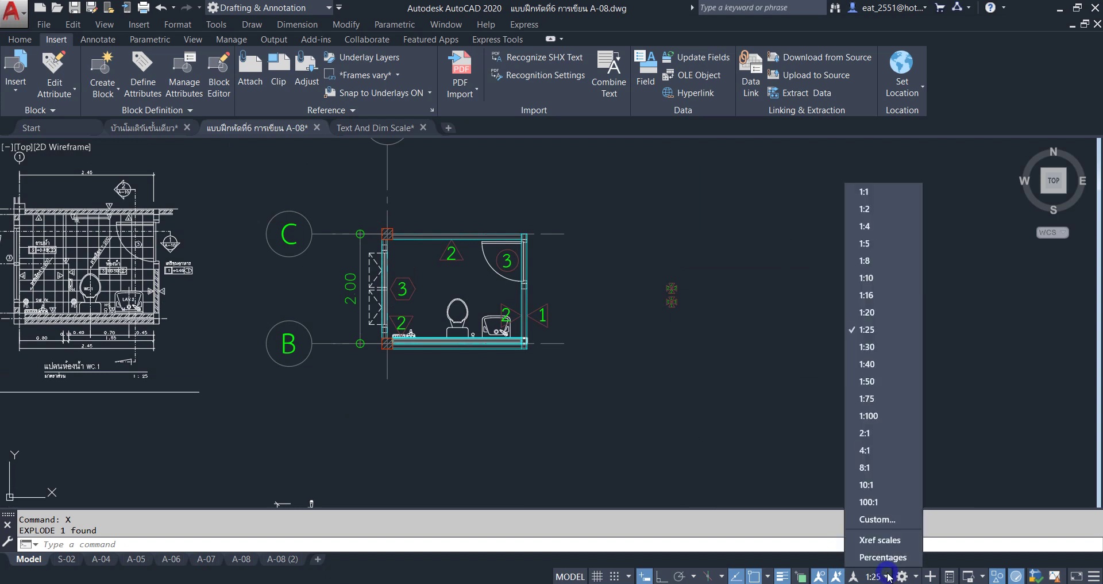
{"action": "left_click", "coordinate": [888, 409]}
{"action": "scroll", "coordinate": [661, 304], "scroll_direction": "up", "scroll_amount": 2}
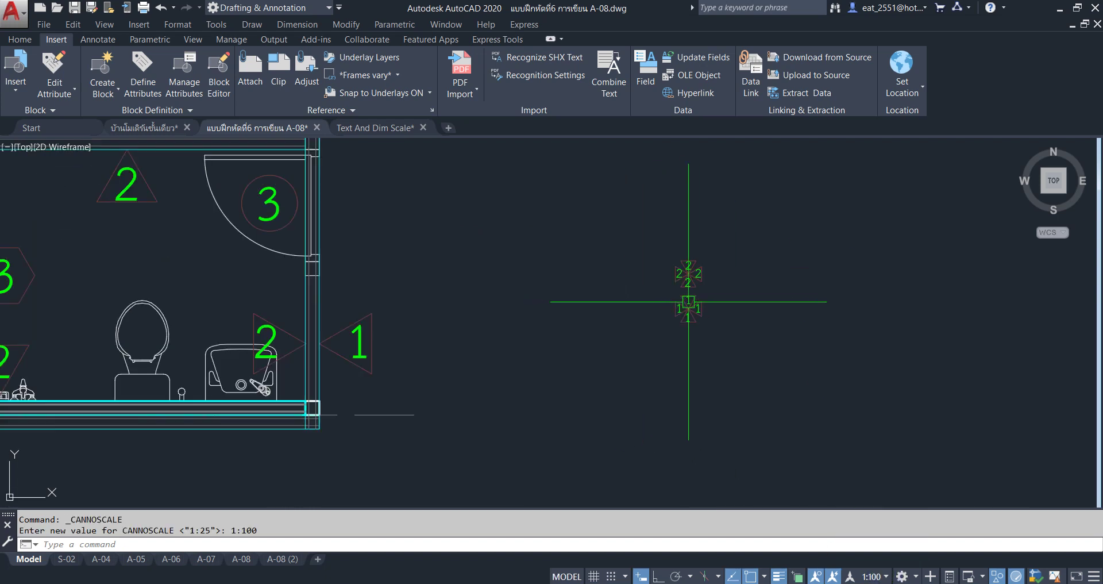
{"action": "scroll", "coordinate": [698, 289], "scroll_direction": "down", "scroll_amount": 1}
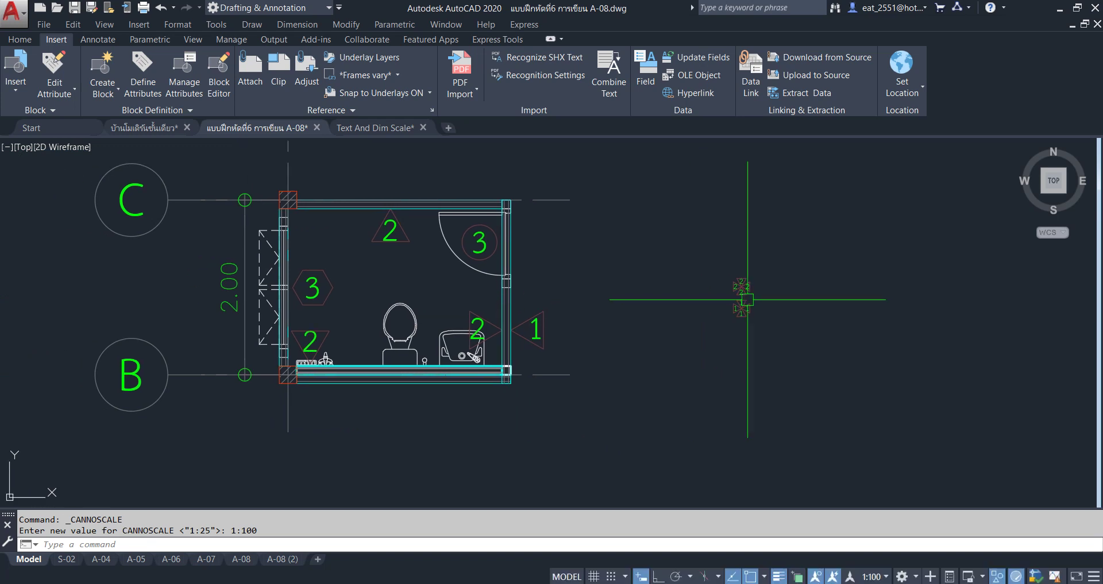
{"action": "middle_click_drag", "start_coordinate": [699, 289], "coordinate": [1025, 312]}
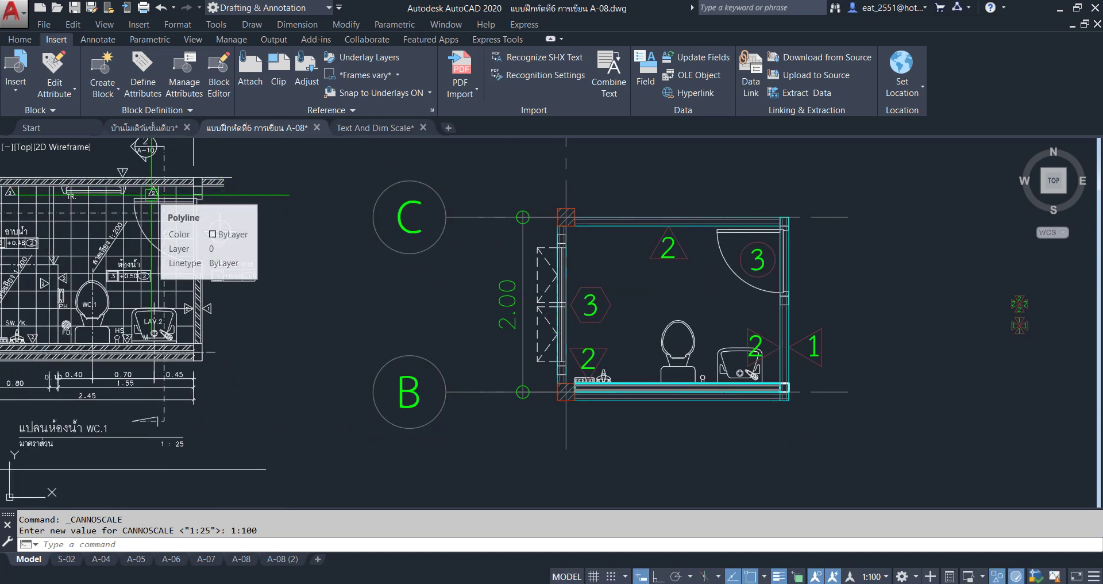
{"action": "middle_click_drag", "start_coordinate": [151, 194], "coordinate": [3, 226]}
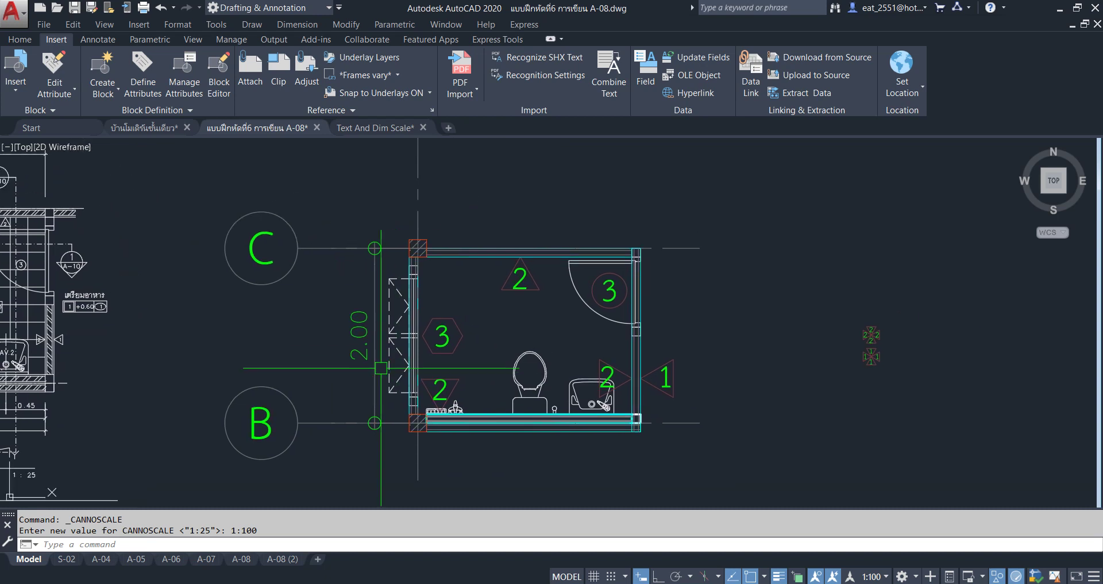
{"action": "scroll", "coordinate": [311, 243], "scroll_direction": "down", "scroll_amount": 2}
{"action": "middle_click_drag", "start_coordinate": [226, 275], "coordinate": [317, 308]}
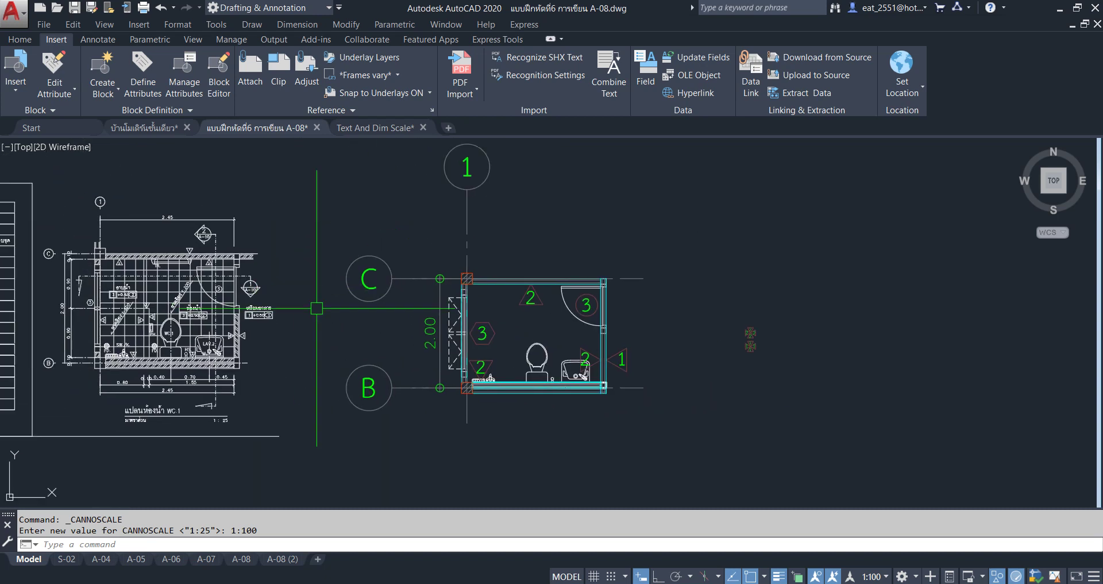
Erase the stray small green dash left of the bathroom plan
{"action": "scroll", "coordinate": [394, 365], "scroll_direction": "down", "scroll_amount": 4}
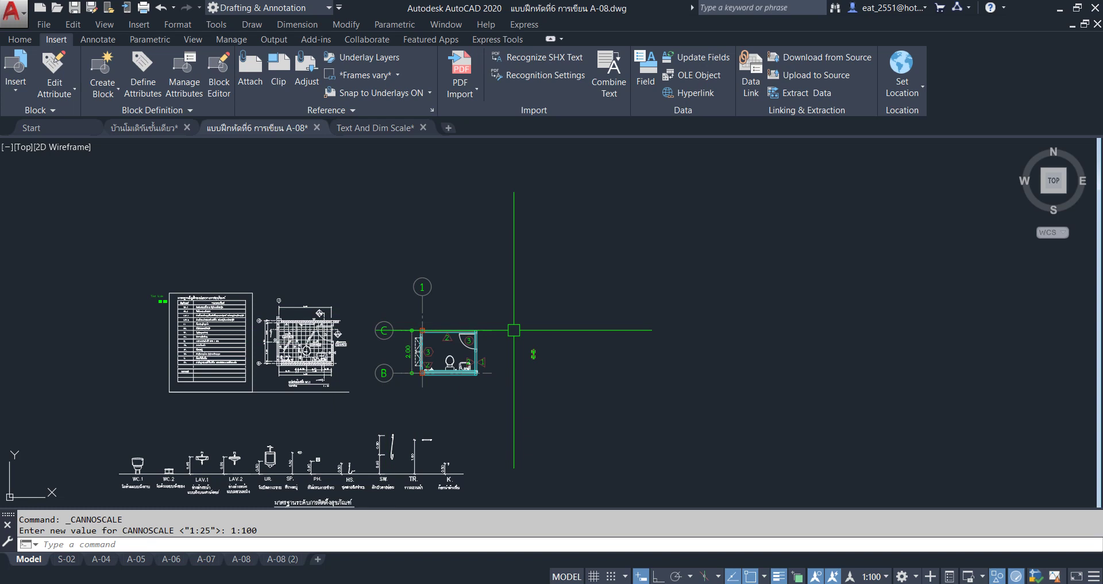
{"action": "scroll", "coordinate": [513, 329], "scroll_direction": "down", "scroll_amount": 2}
{"action": "scroll", "coordinate": [451, 296], "scroll_direction": "down", "scroll_amount": 5}
{"action": "scroll", "coordinate": [450, 296], "scroll_direction": "up", "scroll_amount": 2}
{"action": "middle_click_drag", "start_coordinate": [437, 242], "coordinate": [378, 381]}
{"action": "scroll", "coordinate": [202, 411], "scroll_direction": "up", "scroll_amount": 2}
{"action": "scroll", "coordinate": [320, 313], "scroll_direction": "up", "scroll_amount": 3}
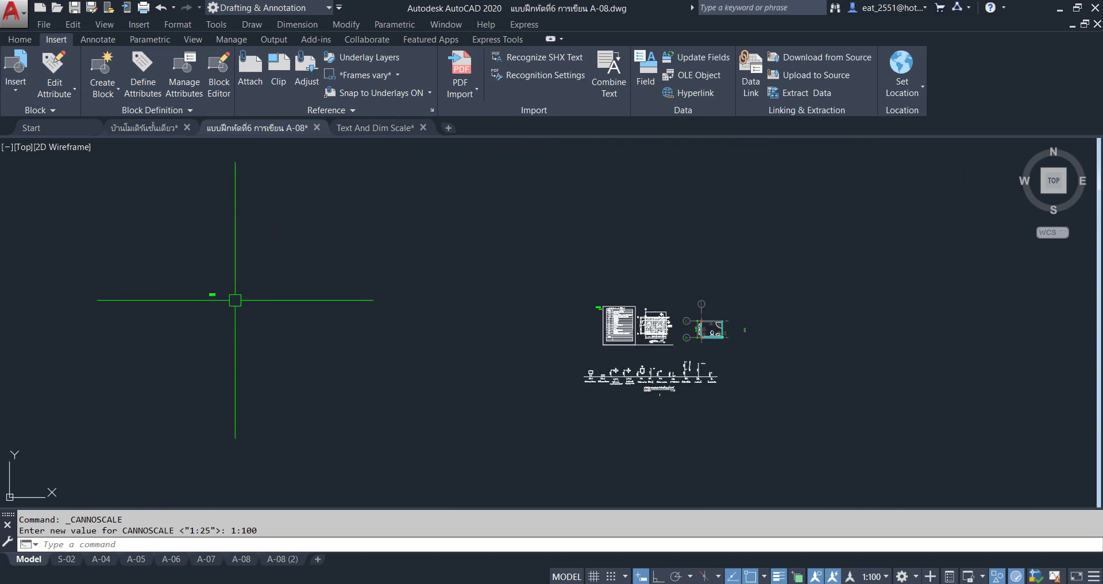
{"action": "left_click", "coordinate": [227, 275]}
{"action": "left_click", "coordinate": [171, 367]}
{"action": "key", "text": "Delete"}
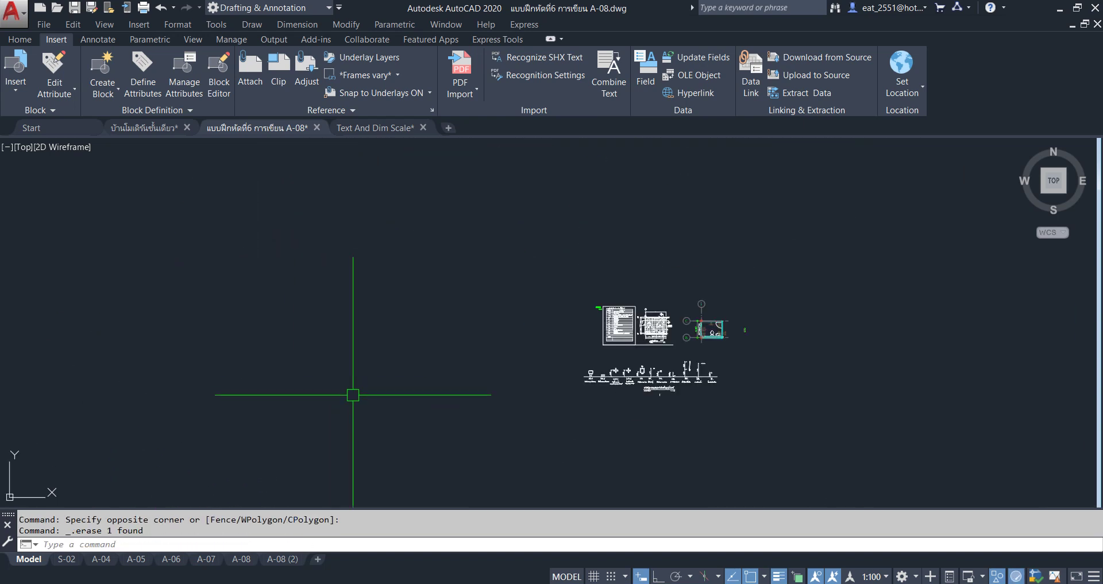
Pan and zoom to bring the foundation and ground-beam plans into view
{"action": "scroll", "coordinate": [353, 394], "scroll_direction": "down", "scroll_amount": 3}
{"action": "middle_click_drag", "start_coordinate": [419, 302], "coordinate": [419, 409]}
{"action": "scroll", "coordinate": [492, 316], "scroll_direction": "up", "scroll_amount": 2}
{"action": "scroll", "coordinate": [492, 315], "scroll_direction": "up", "scroll_amount": 2}
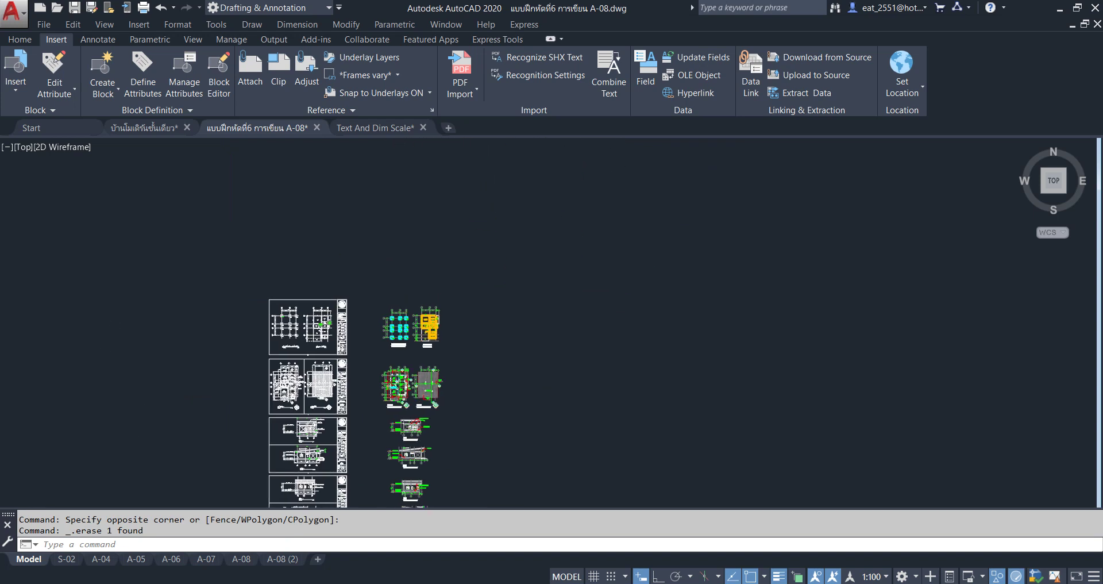
{"action": "scroll", "coordinate": [413, 323], "scroll_direction": "up", "scroll_amount": 3}
{"action": "middle_click_drag", "start_coordinate": [397, 318], "coordinate": [397, 273]}
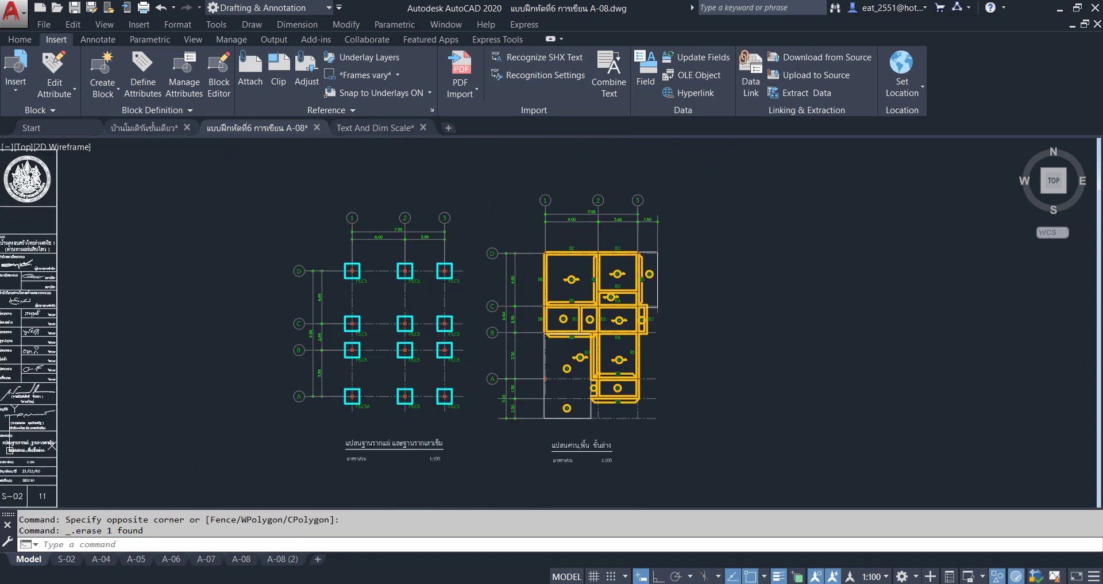
{"action": "left_click", "coordinate": [240, 184]}
{"action": "left_click", "coordinate": [486, 453]}
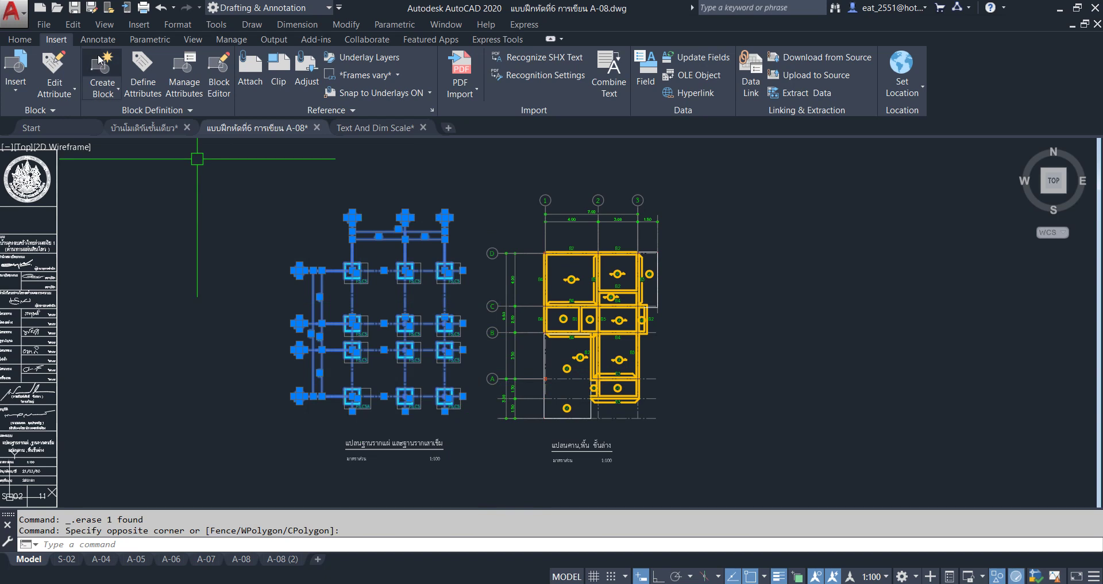
{"action": "left_click", "coordinate": [20, 39]}
{"action": "left_click", "coordinate": [173, 73]}
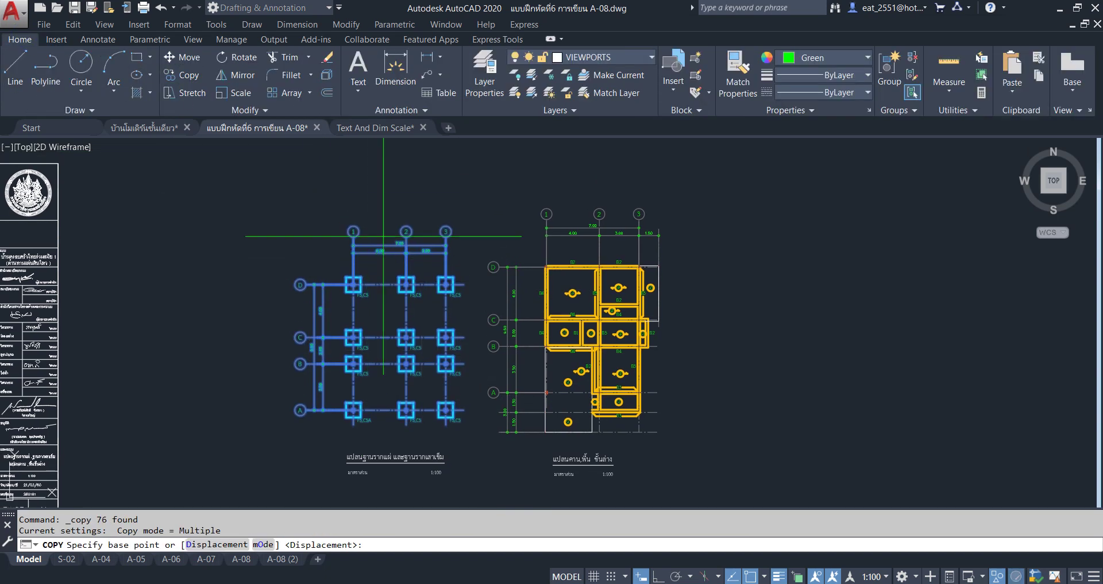
{"action": "scroll", "coordinate": [368, 287], "scroll_direction": "down", "scroll_amount": 2}
{"action": "scroll", "coordinate": [379, 321], "scroll_direction": "down", "scroll_amount": 3}
{"action": "scroll", "coordinate": [393, 340], "scroll_direction": "up", "scroll_amount": 2}
{"action": "left_click", "coordinate": [352, 167]}
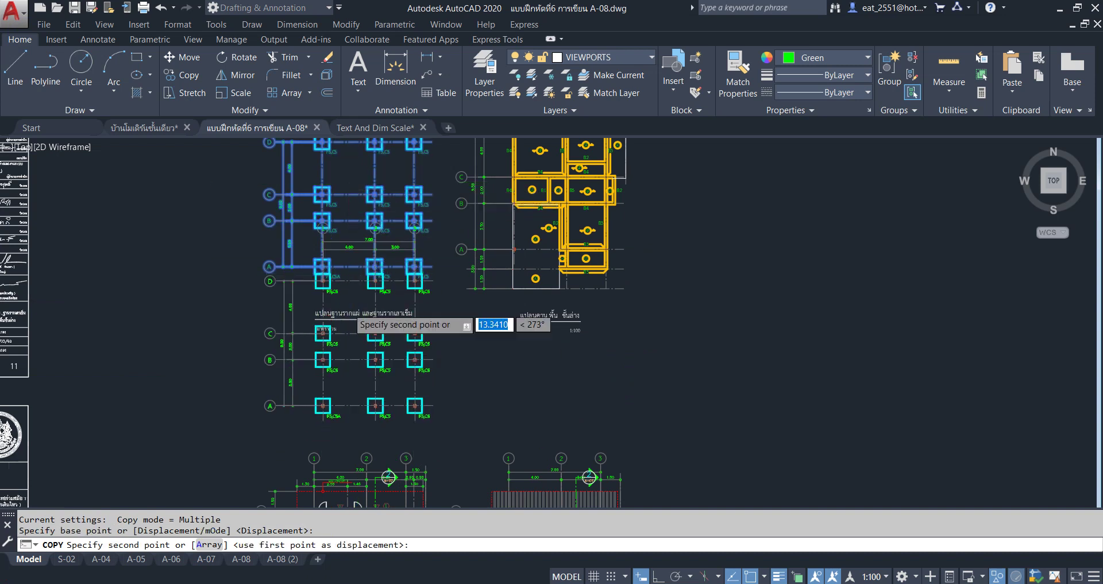
{"action": "scroll", "coordinate": [359, 359], "scroll_direction": "down", "scroll_amount": 3}
{"action": "scroll", "coordinate": [366, 145], "scroll_direction": "down", "scroll_amount": 2}
{"action": "scroll", "coordinate": [325, 301], "scroll_direction": "up", "scroll_amount": 5}
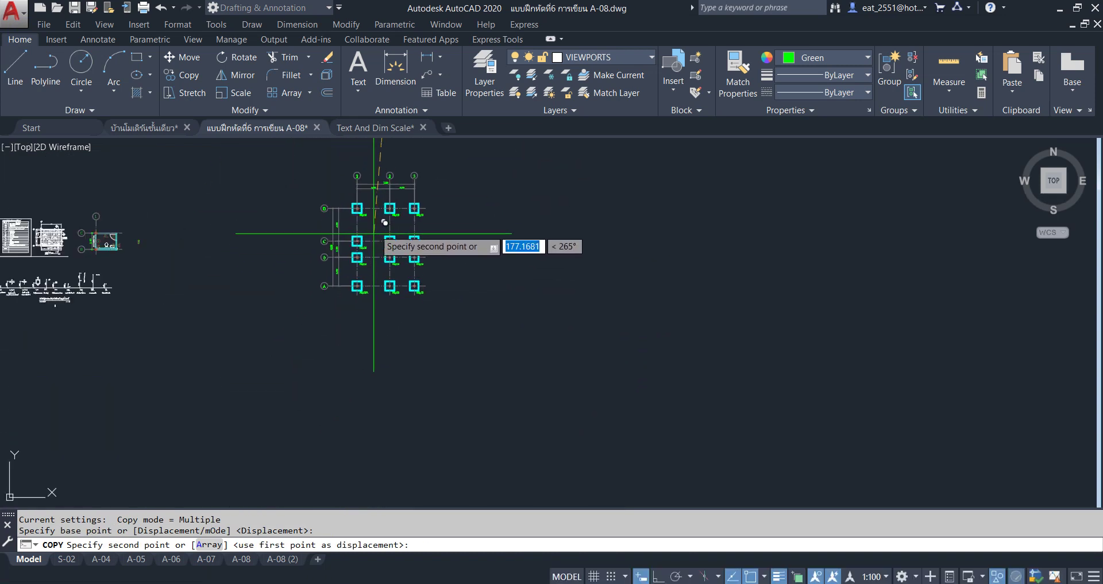
{"action": "key", "text": "Escape"}
{"action": "scroll", "coordinate": [412, 269], "scroll_direction": "up", "scroll_amount": 3}
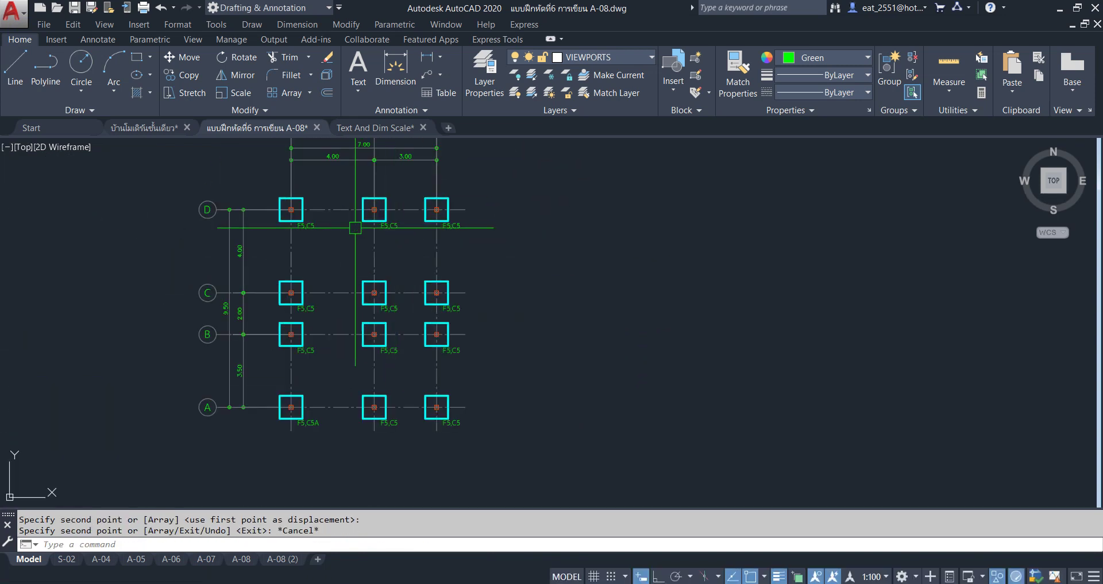
{"action": "scroll", "coordinate": [430, 294], "scroll_direction": "up", "scroll_amount": 2}
{"action": "scroll", "coordinate": [364, 246], "scroll_direction": "down", "scroll_amount": 3}
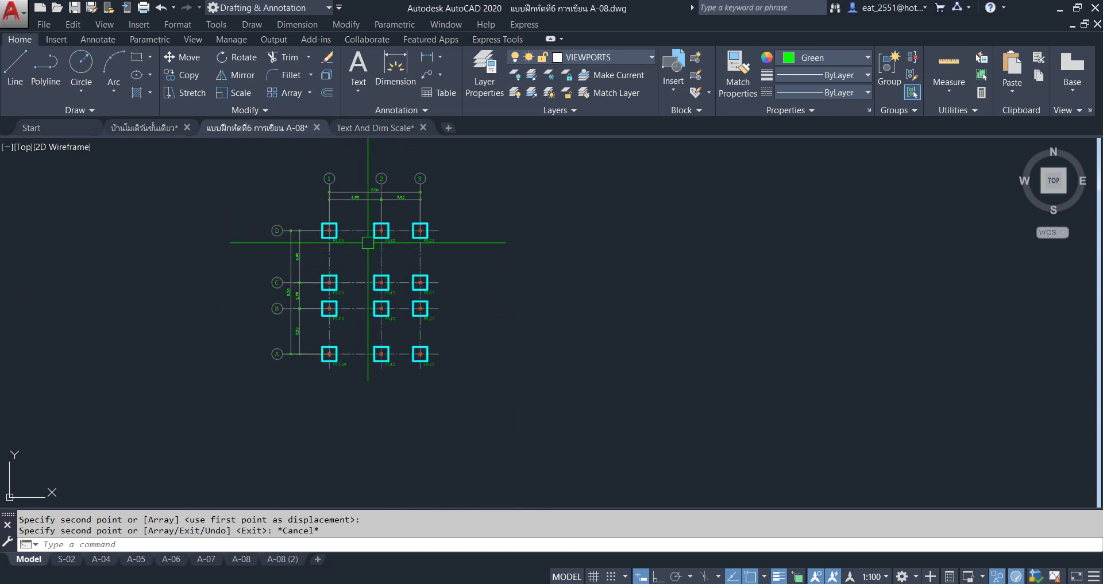
{"action": "scroll", "coordinate": [361, 259], "scroll_direction": "up", "scroll_amount": 2}
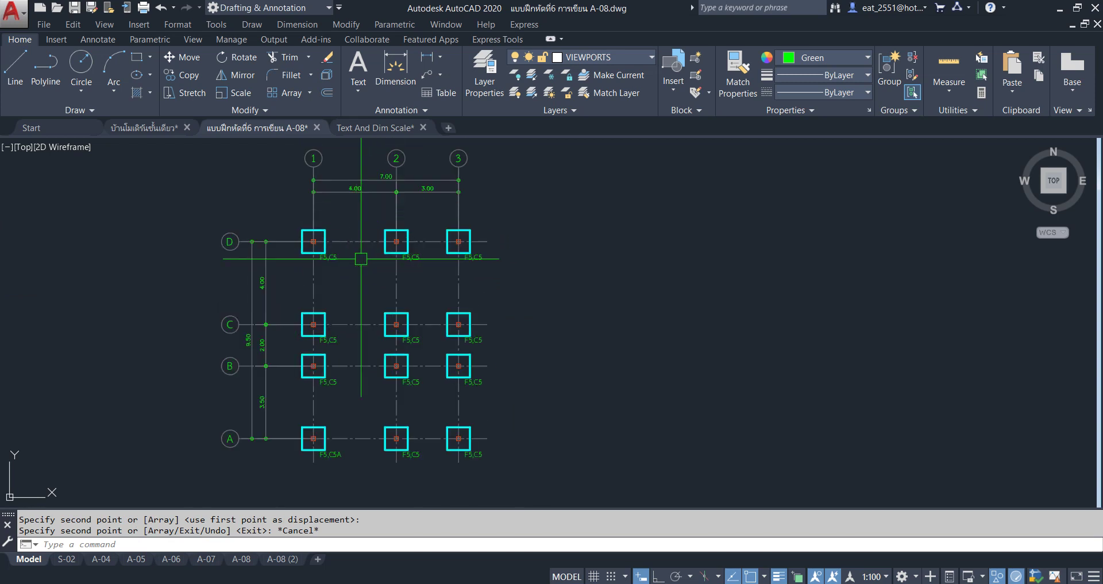
{"action": "left_click", "coordinate": [594, 57]}
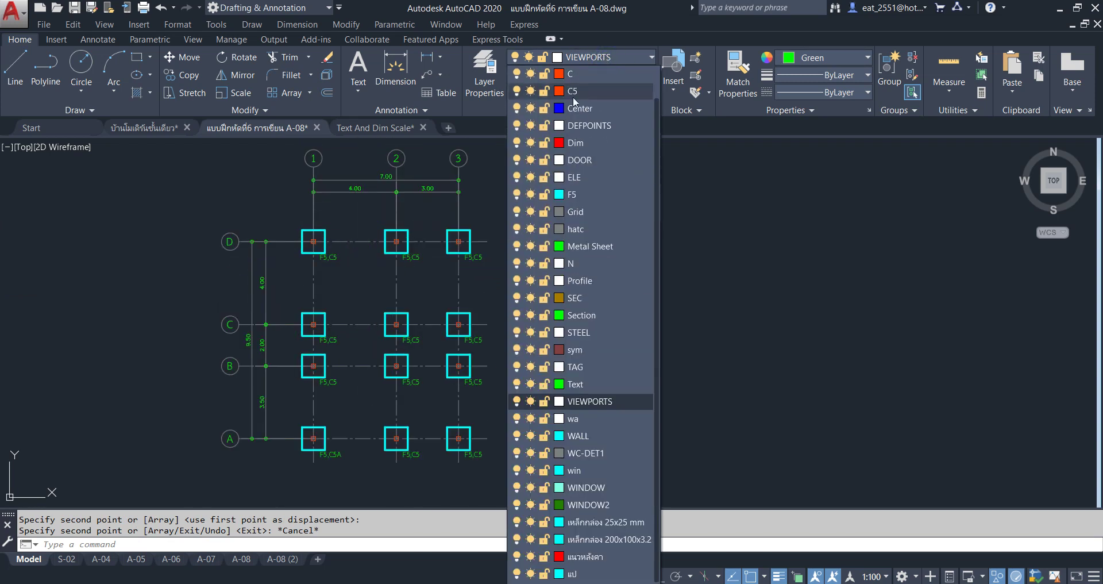
Freeze the Dim, F5, C5, hatc and Grid layers
{"action": "left_click", "coordinate": [531, 142]}
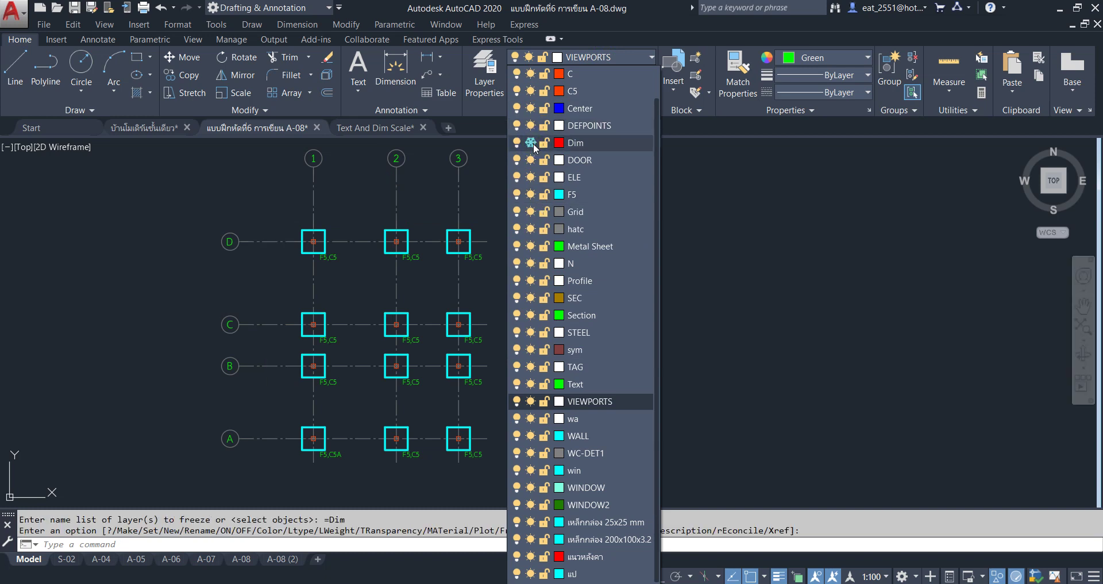
{"action": "left_click", "coordinate": [532, 195]}
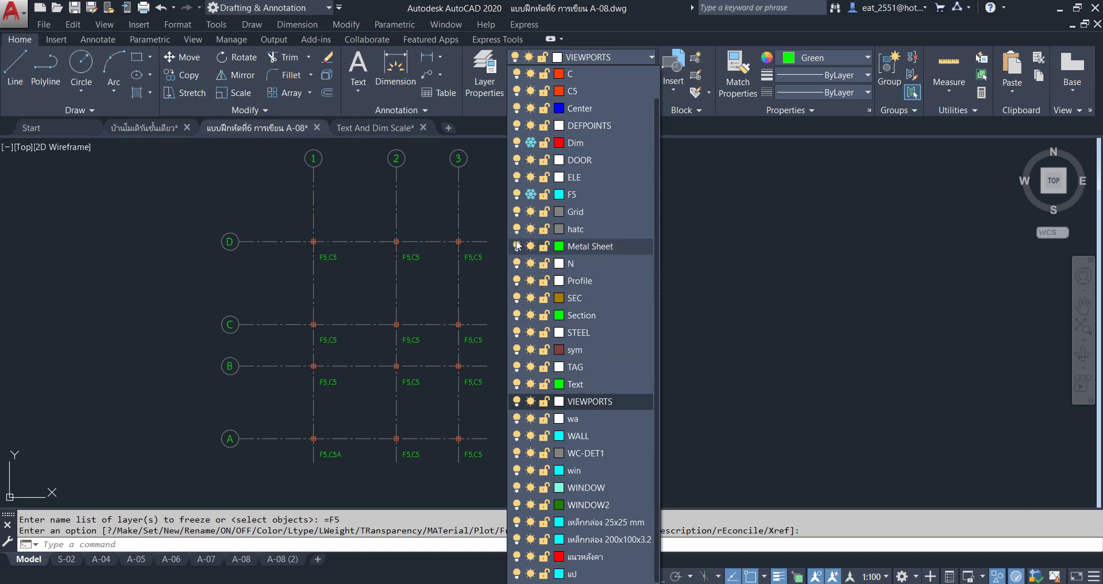
{"action": "scroll", "coordinate": [529, 183], "scroll_direction": "up", "scroll_amount": 2}
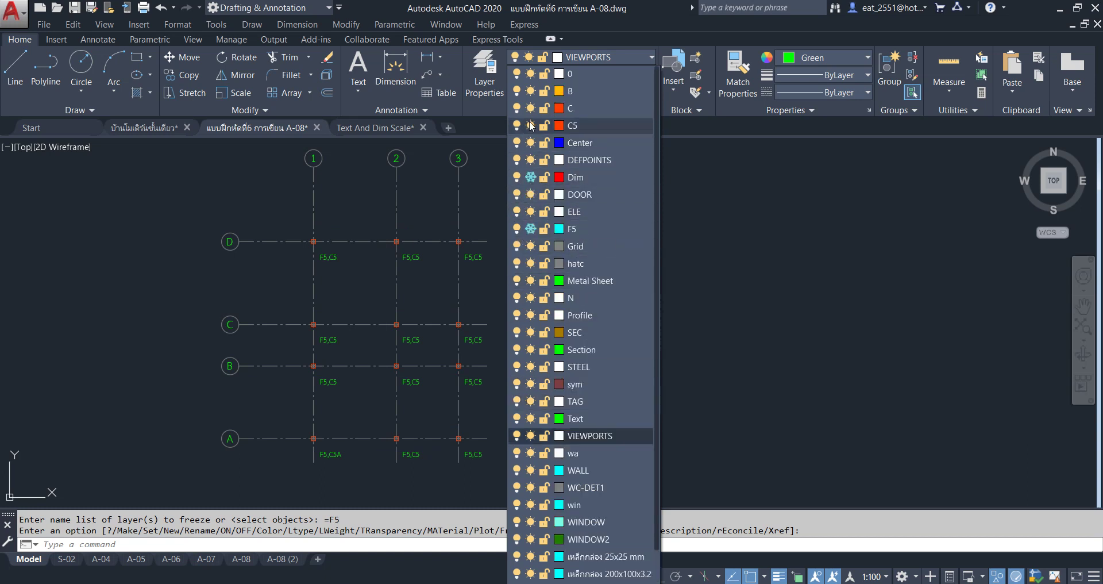
{"action": "left_click", "coordinate": [531, 125]}
{"action": "left_click", "coordinate": [532, 264]}
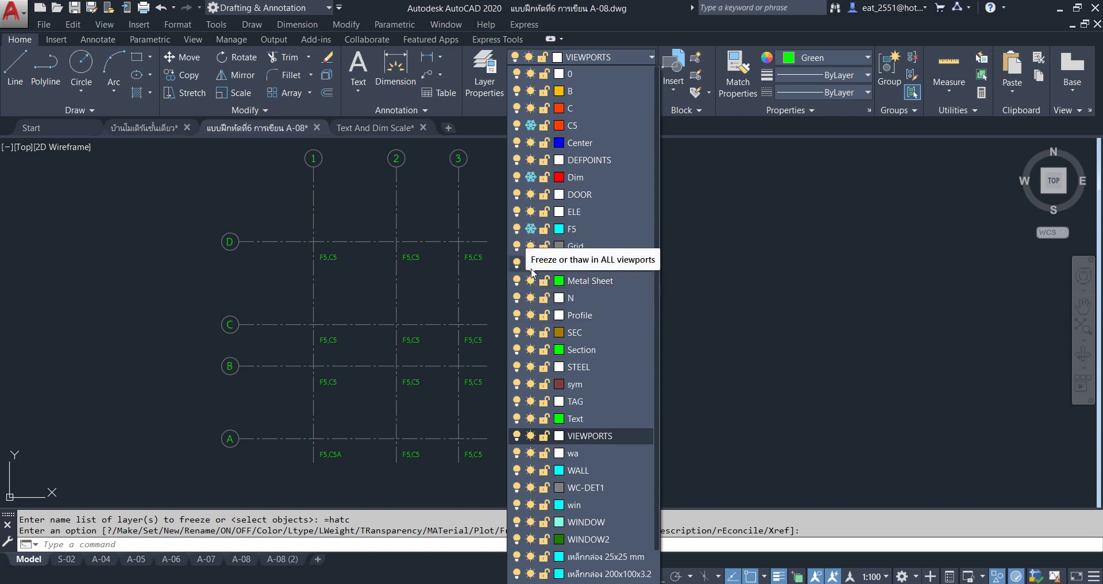
{"action": "left_click", "coordinate": [530, 247]}
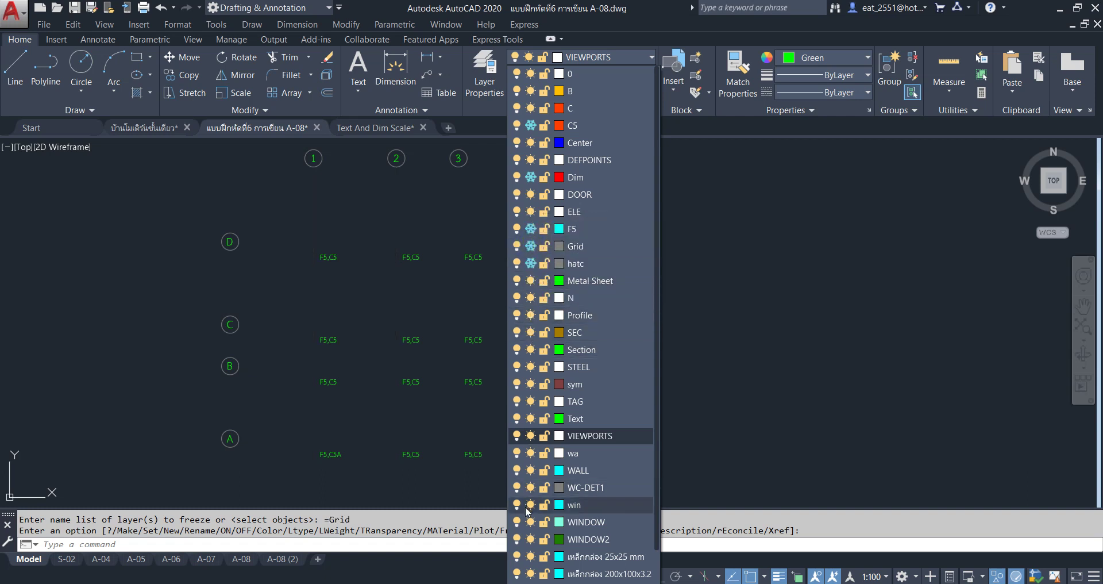
Freeze and thaw the Text layer, then window-select all twelve F5,C5 labels
{"action": "left_click", "coordinate": [531, 419]}
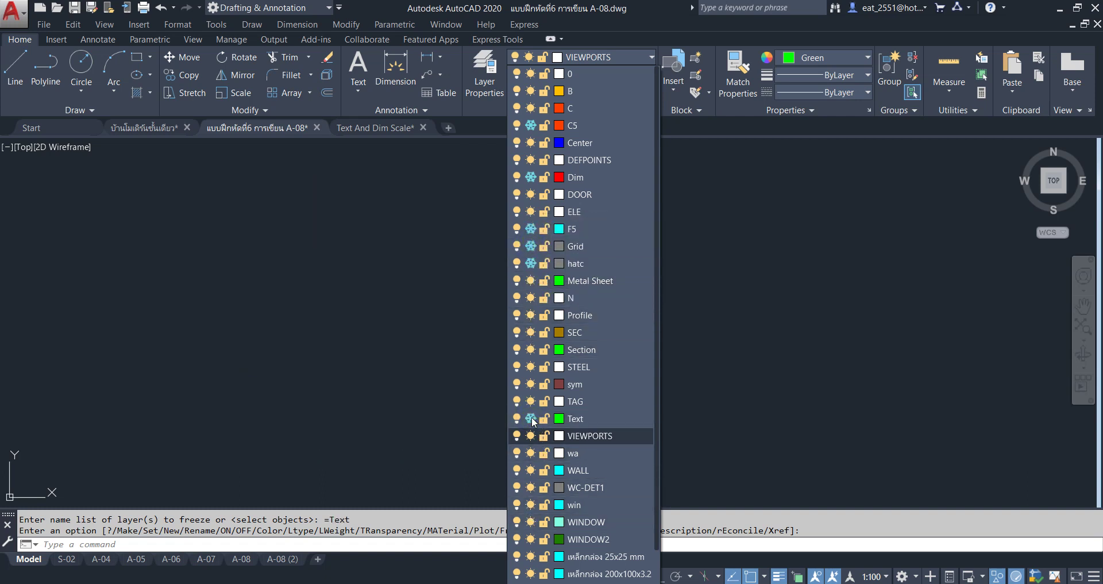
{"action": "left_click", "coordinate": [532, 420]}
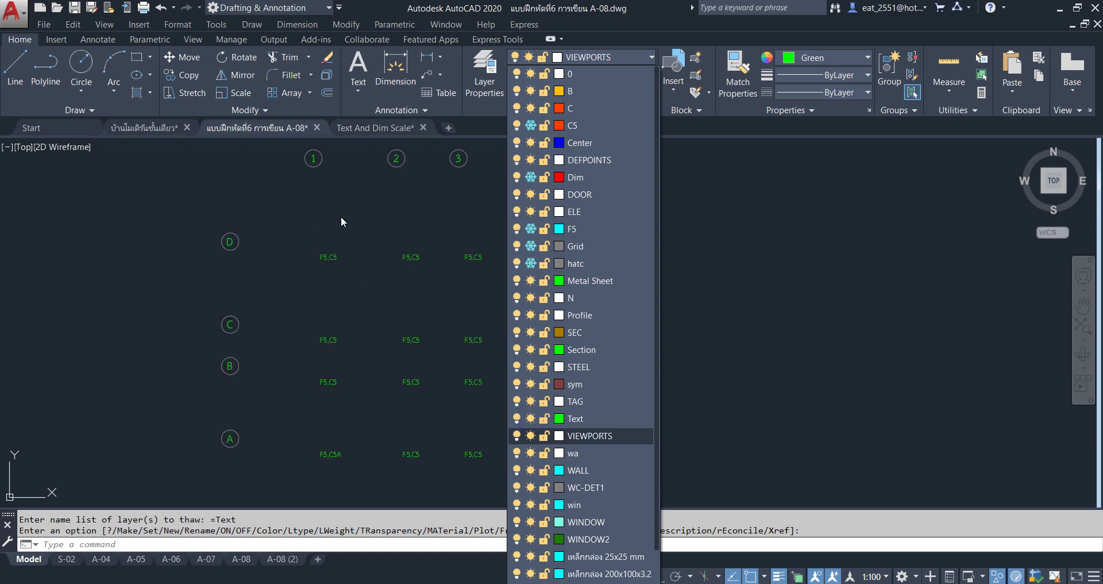
{"action": "left_click", "coordinate": [340, 219]}
{"action": "left_click", "coordinate": [296, 226]}
{"action": "left_click", "coordinate": [529, 474]}
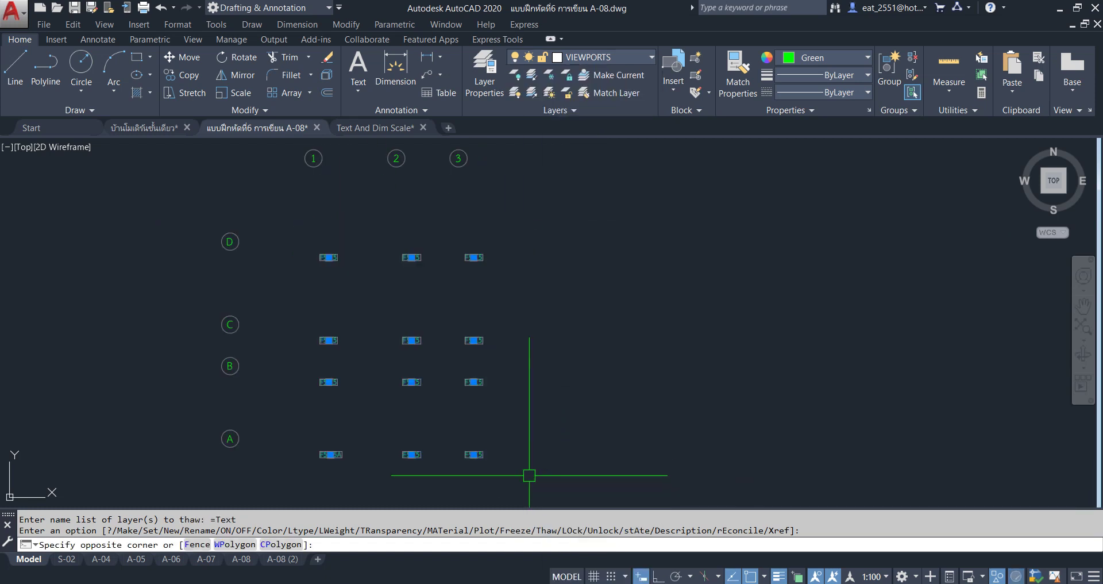
Erase the twelve F5,C5 column labels and check the 1:100 annotation scale
{"action": "key", "text": "Delete"}
{"action": "mouse_move", "coordinate": [348, 248]}
{"action": "middle_mouse_down"}
{"action": "mouse_move", "coordinate": [362, 290]}
{"action": "mouse_move", "coordinate": [399, 267]}
{"action": "middle_mouse_up"}
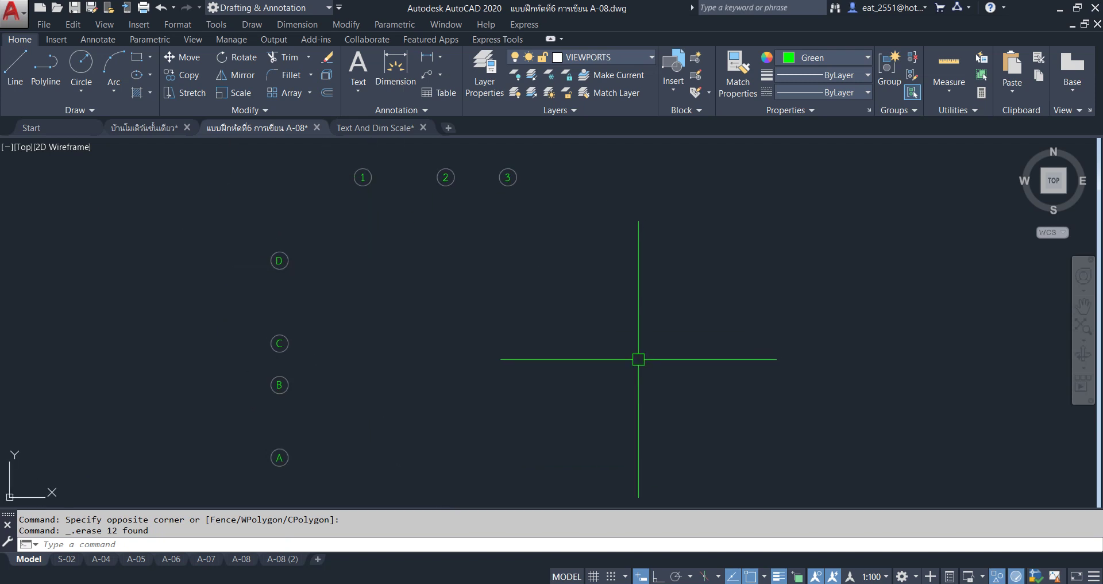
{"action": "left_click", "coordinate": [886, 577]}
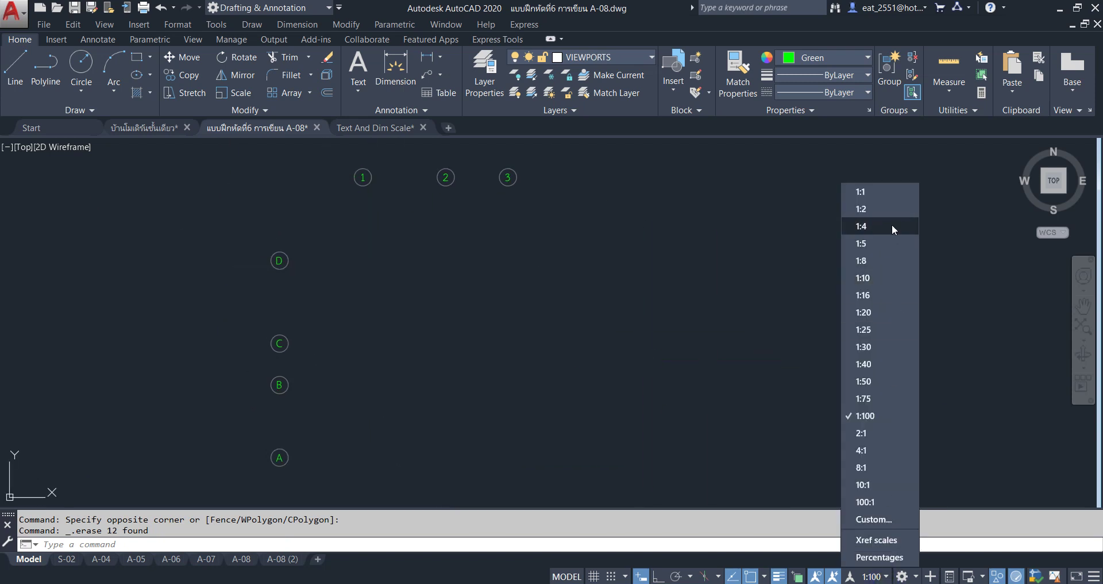
{"action": "left_click", "coordinate": [883, 416]}
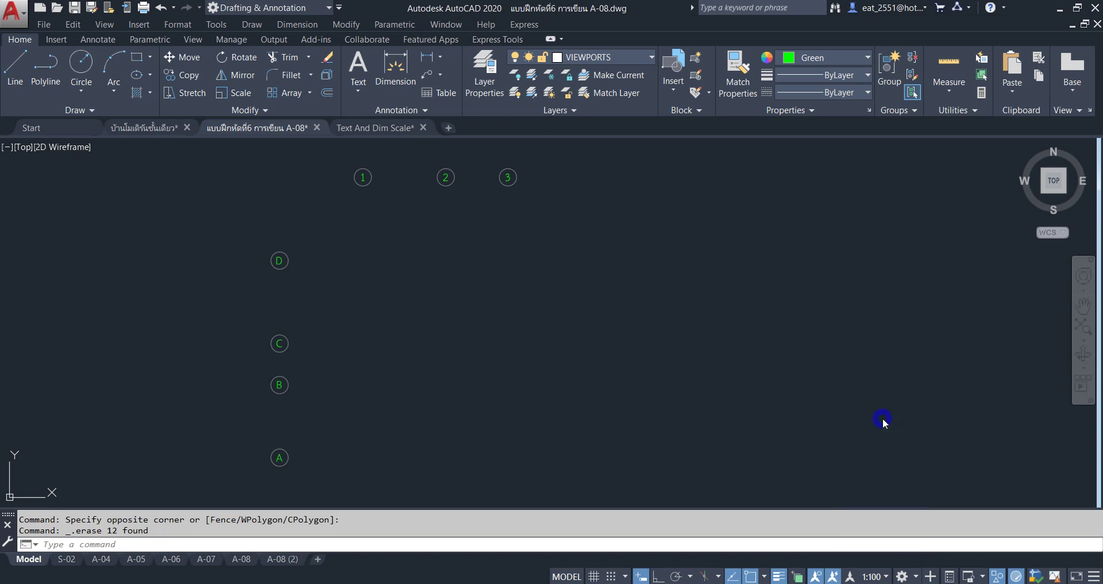
Reapply the 1:100 annotation scale and start a window around grid bubbles 1–3 and A–D
{"action": "left_click", "coordinate": [885, 577]}
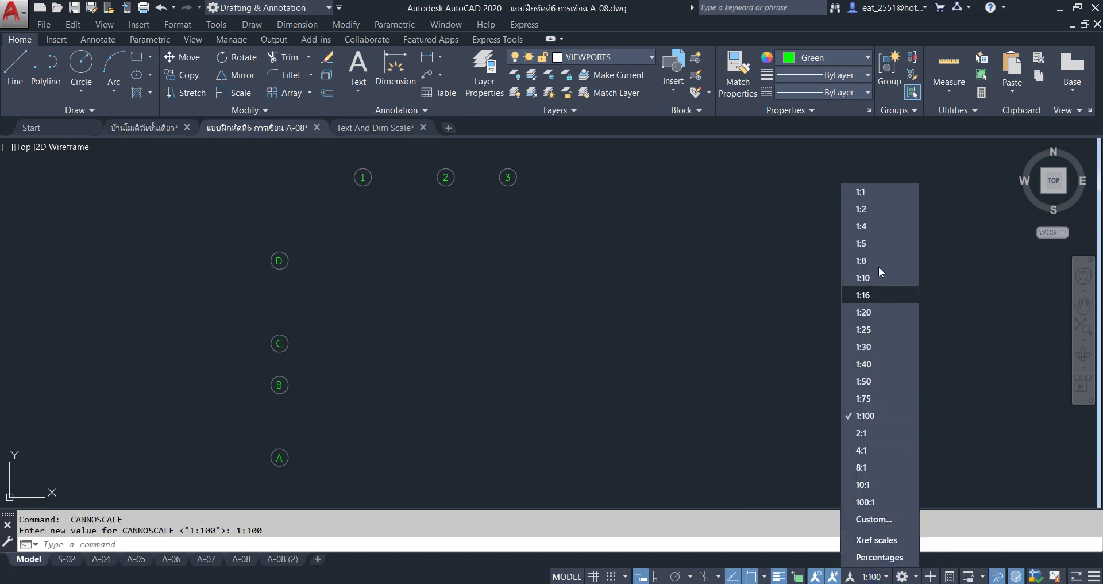
{"action": "left_click", "coordinate": [890, 415]}
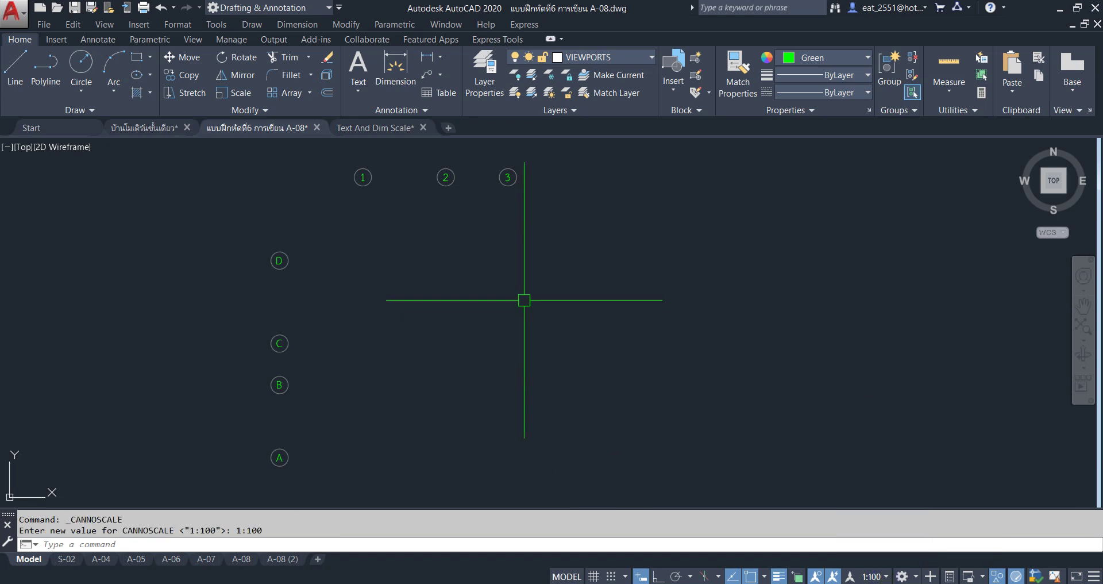
{"action": "middle_click_drag", "start_coordinate": [475, 224], "coordinate": [508, 218]}
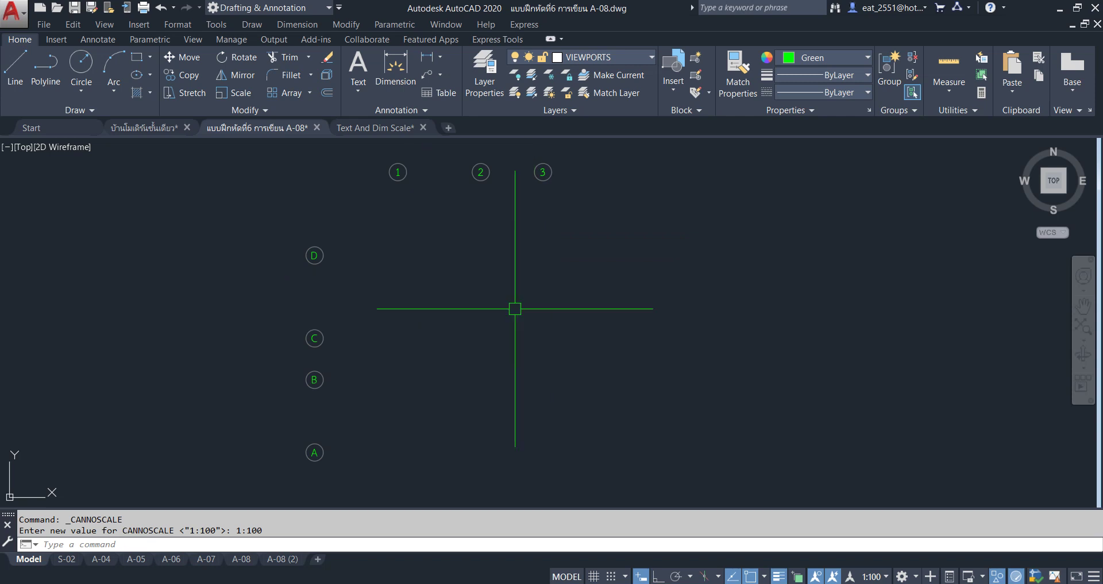
{"action": "left_click", "coordinate": [577, 155]}
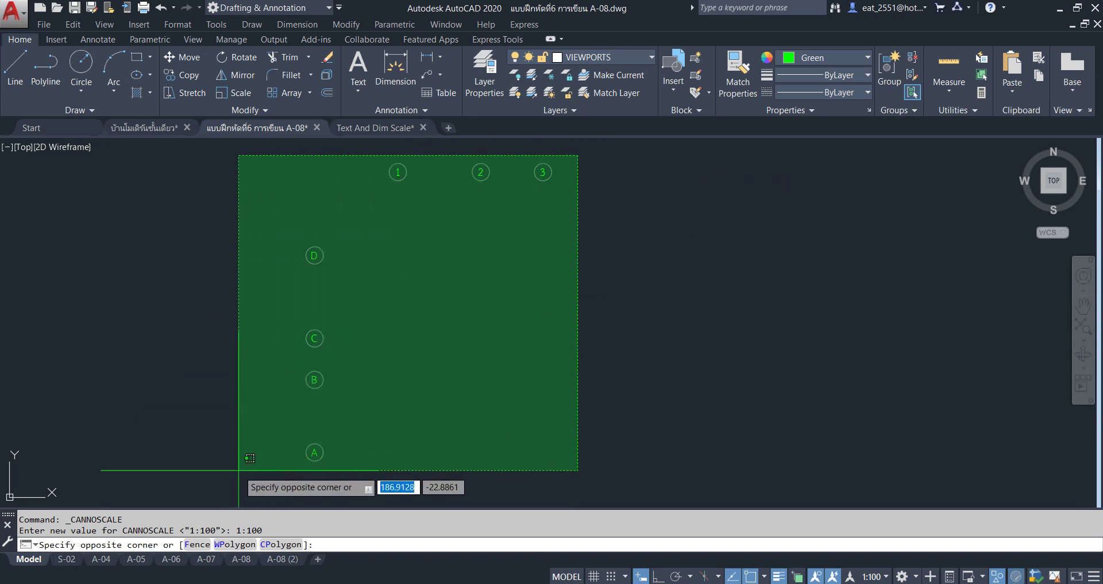
Turn the fourteen grid bubbles into annotative block 'No.Grid' with its base point at bubble 1
{"action": "left_click", "coordinate": [239, 470]}
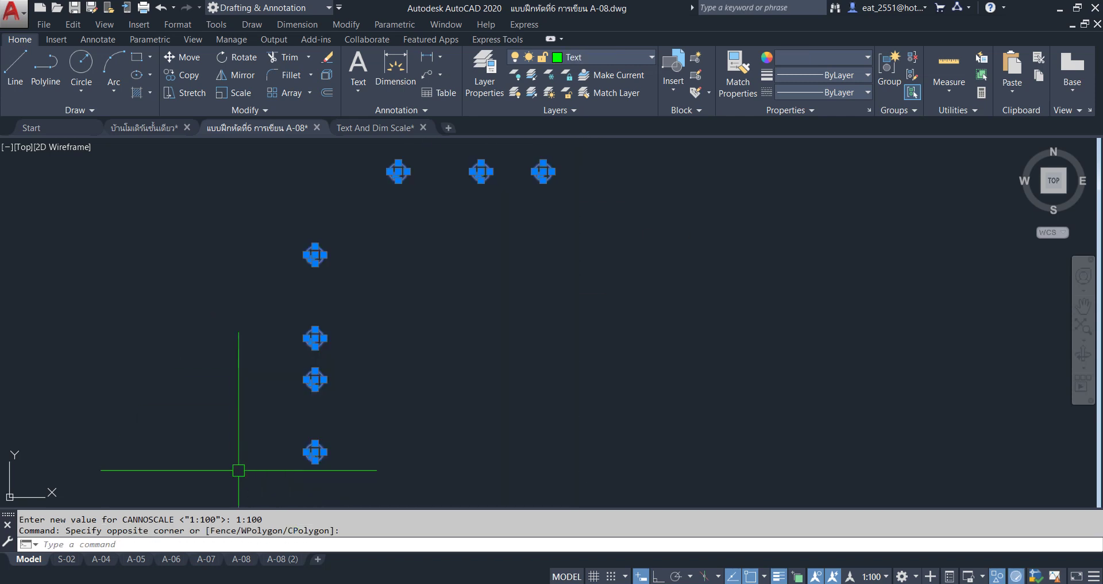
{"action": "type", "text": "b"}
{"action": "key", "text": "Return"}
{"action": "type", "text": "No.Grid"}
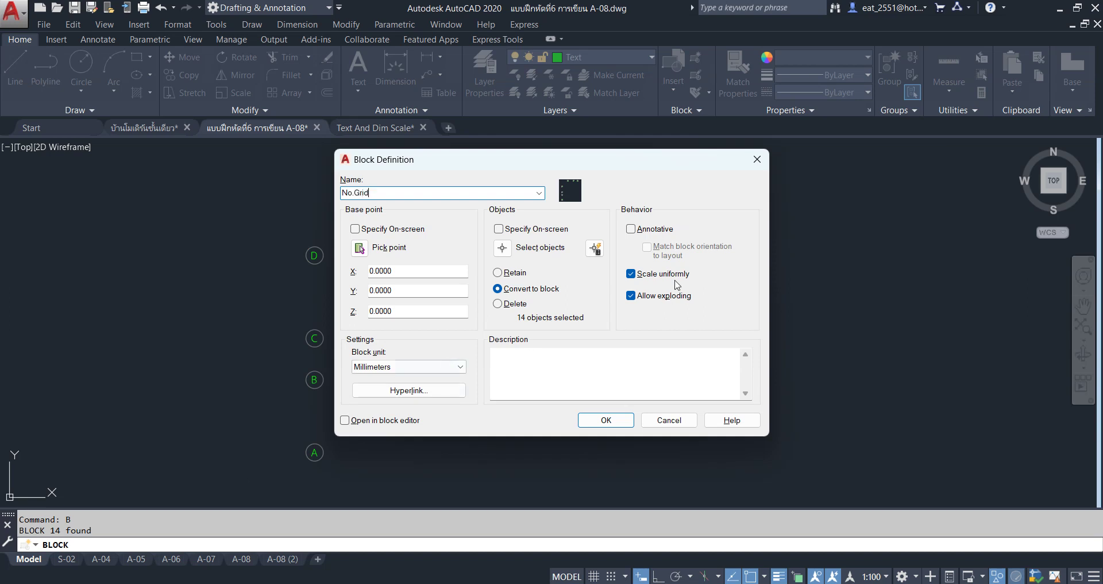
{"action": "left_click", "coordinate": [632, 230]}
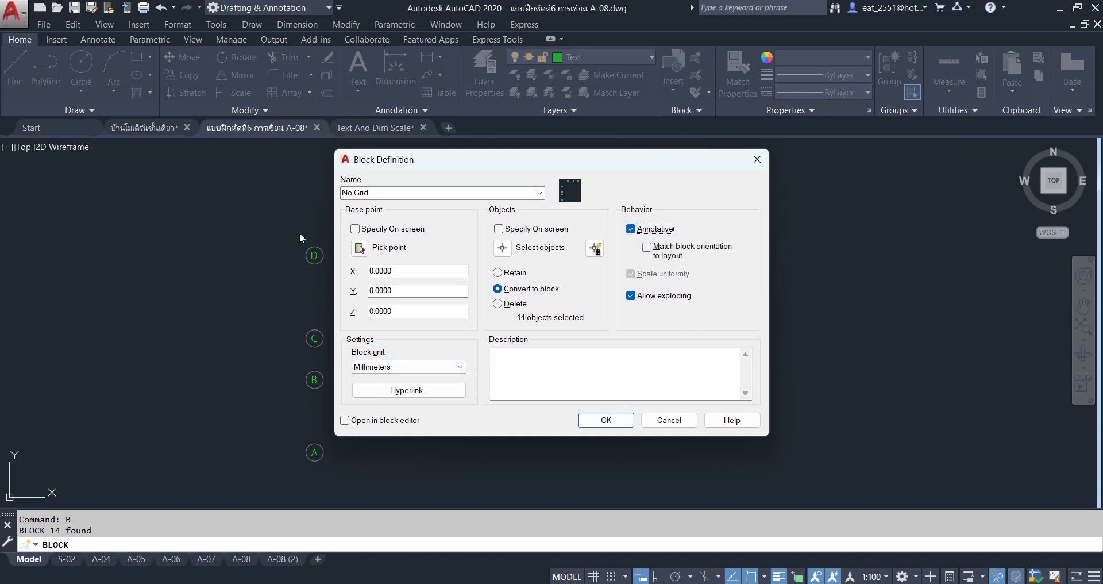
{"action": "left_click", "coordinate": [359, 248]}
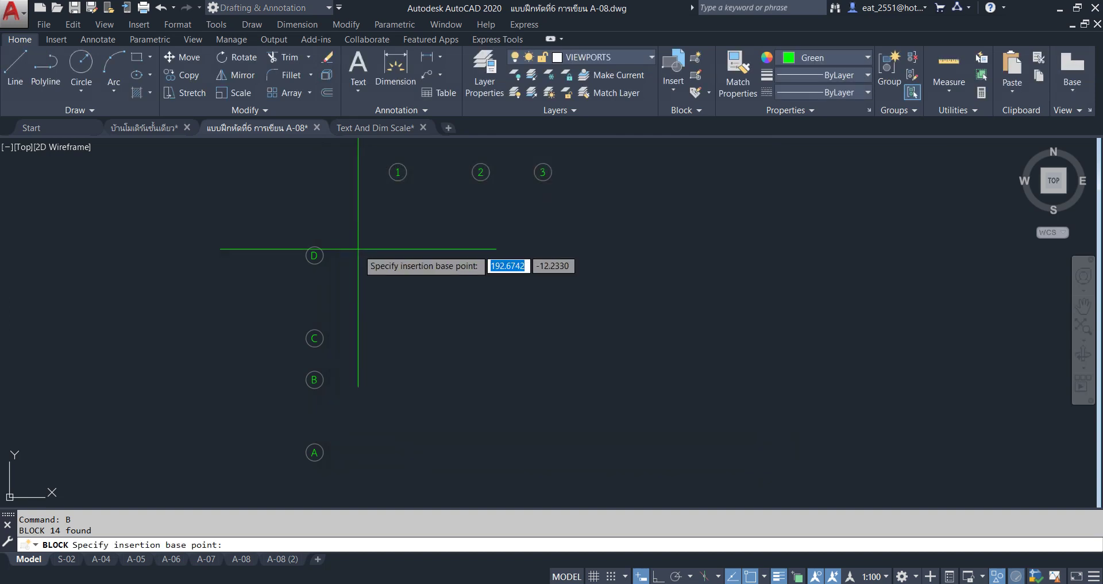
{"action": "left_click", "coordinate": [397, 184]}
{"action": "left_click", "coordinate": [601, 421]}
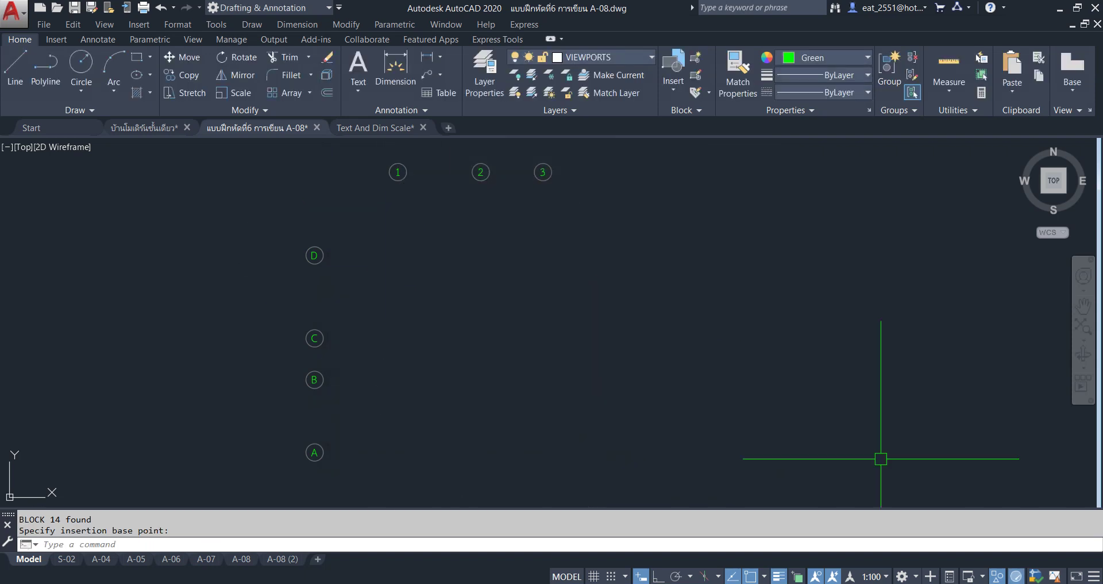
Switch the annotation scale to 1:25, back to 1:100, then to 1:25 again
{"action": "left_click", "coordinate": [887, 576]}
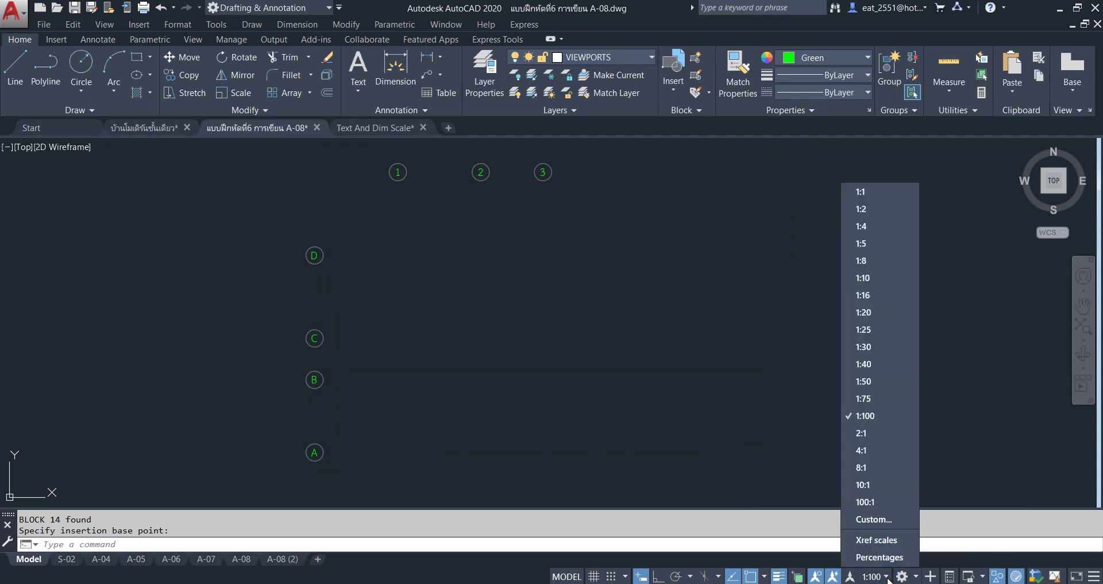
{"action": "left_click", "coordinate": [869, 330]}
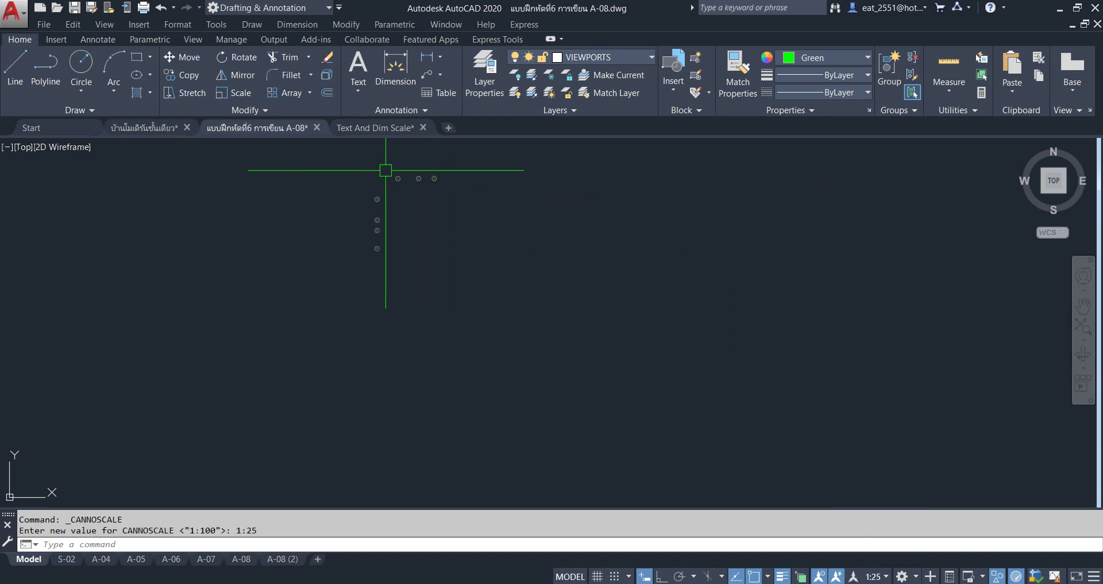
{"action": "left_click", "coordinate": [887, 577]}
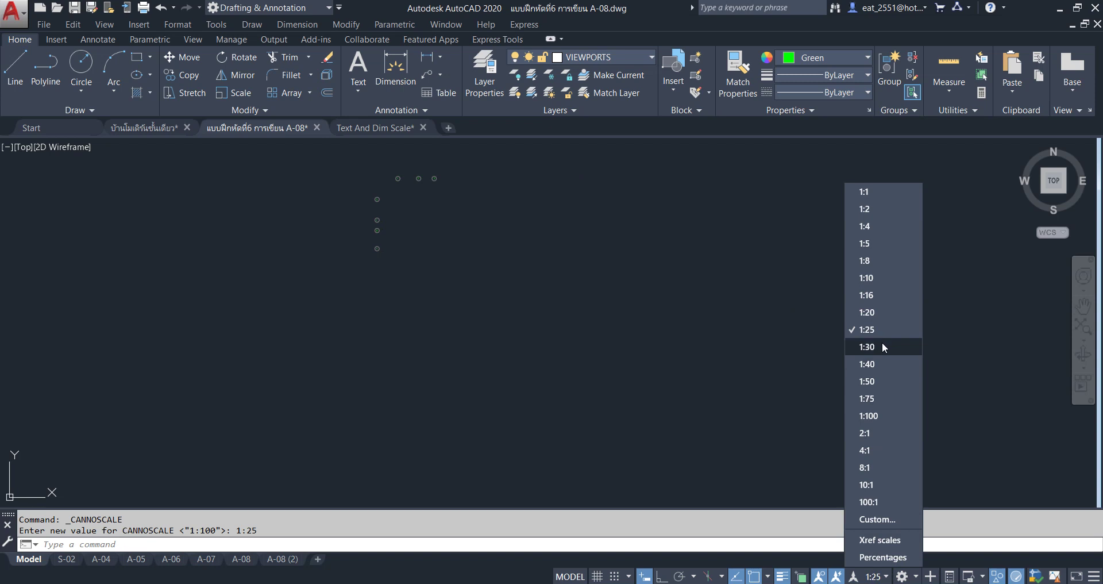
{"action": "left_click", "coordinate": [878, 416]}
{"action": "left_click", "coordinate": [888, 577]}
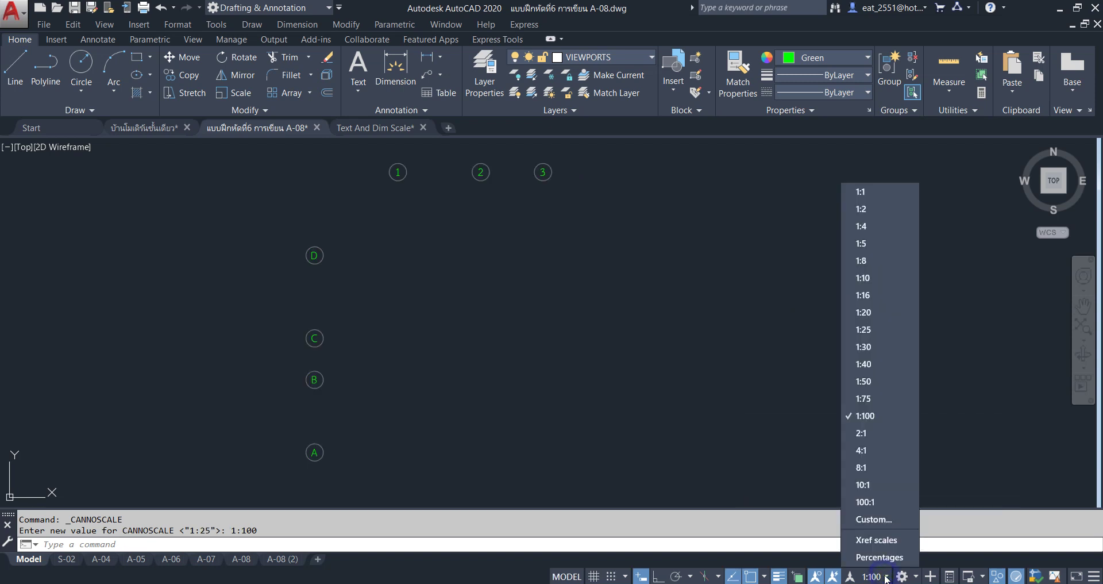
{"action": "left_click", "coordinate": [874, 330]}
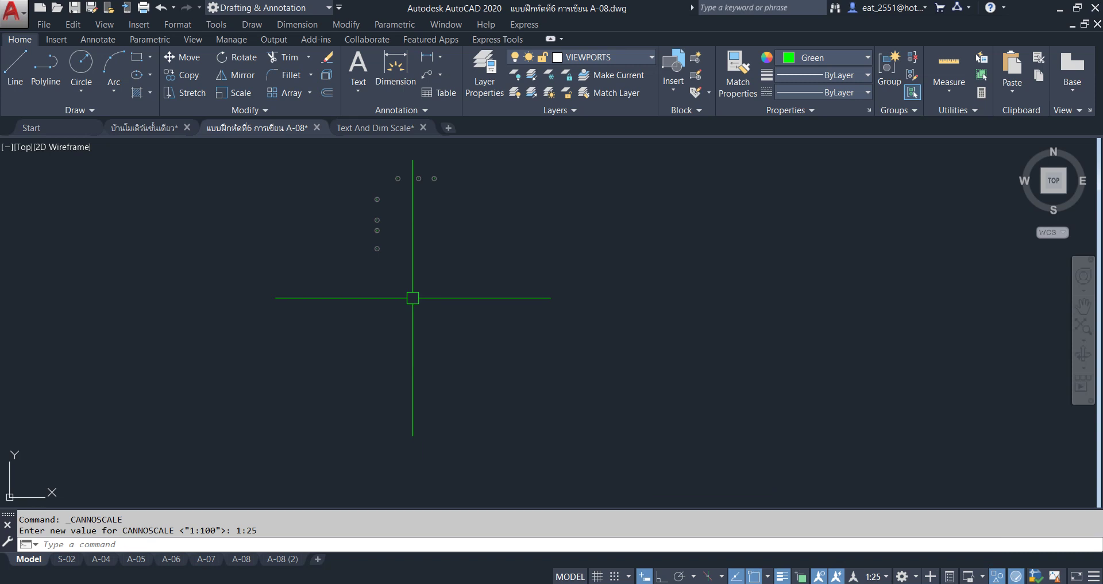
Window-select the No.Grid block and explode it into separate grid bubbles
{"action": "scroll", "coordinate": [485, 266], "scroll_direction": "down", "scroll_amount": 3}
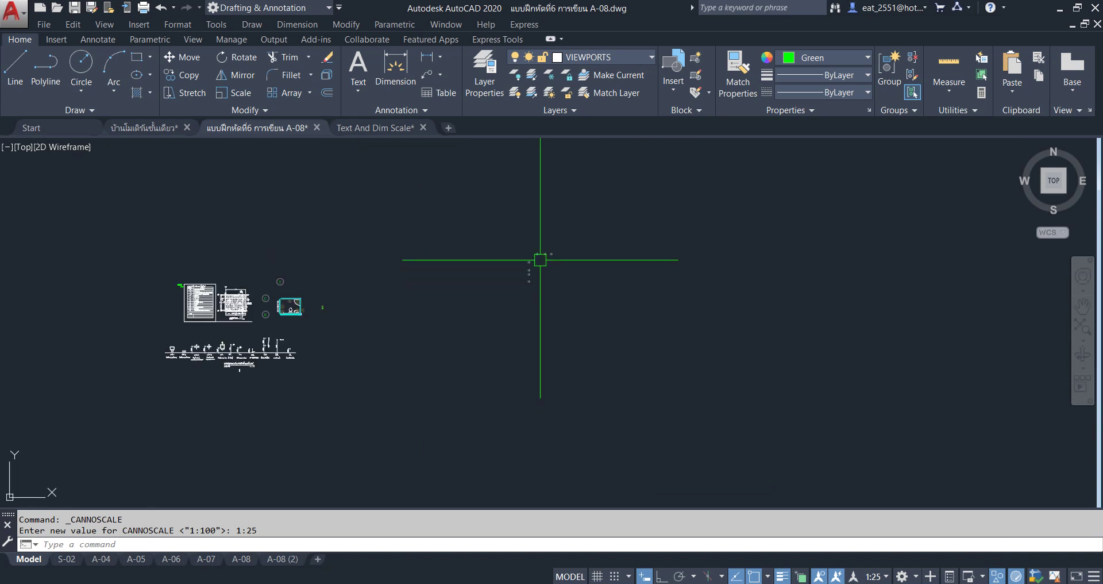
{"action": "scroll", "coordinate": [509, 267], "scroll_direction": "up", "scroll_amount": 3}
{"action": "left_click", "coordinate": [501, 315]}
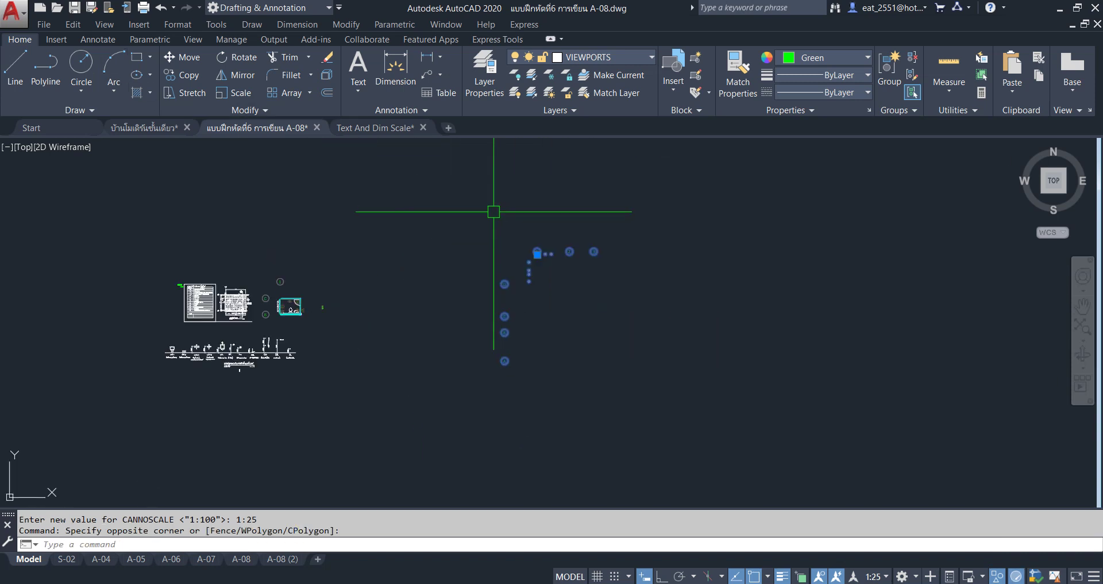
{"action": "key", "text": "Escape"}
{"action": "scroll", "coordinate": [540, 288], "scroll_direction": "up", "scroll_amount": 2}
{"action": "scroll", "coordinate": [538, 270], "scroll_direction": "up", "scroll_amount": 2}
{"action": "scroll", "coordinate": [531, 296], "scroll_direction": "up", "scroll_amount": 1}
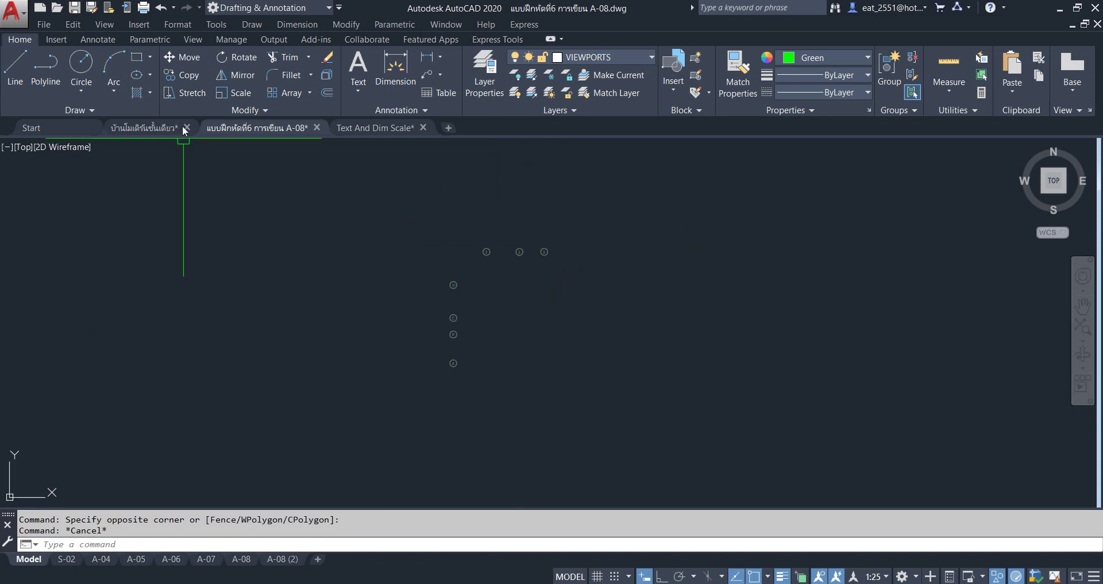
{"action": "left_click", "coordinate": [584, 198]}
{"action": "left_click", "coordinate": [311, 418]}
{"action": "type", "text": "X"}
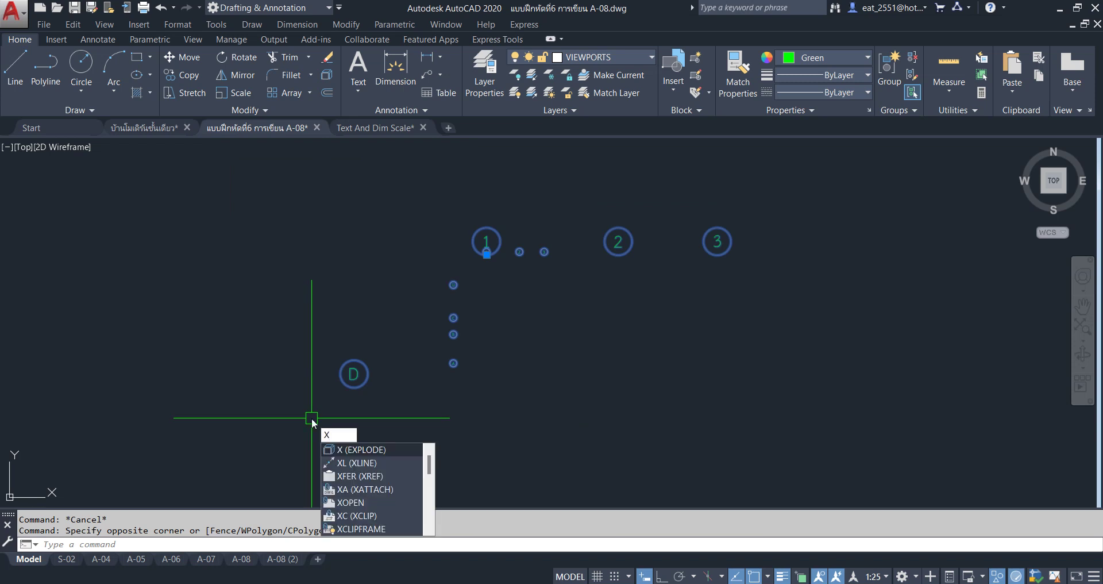
{"action": "key", "text": "Return"}
Move the fourteen grid bubbles beside the bathroom plan, next to its reference detail
{"action": "left_click", "coordinate": [578, 218]}
{"action": "left_click", "coordinate": [408, 415]}
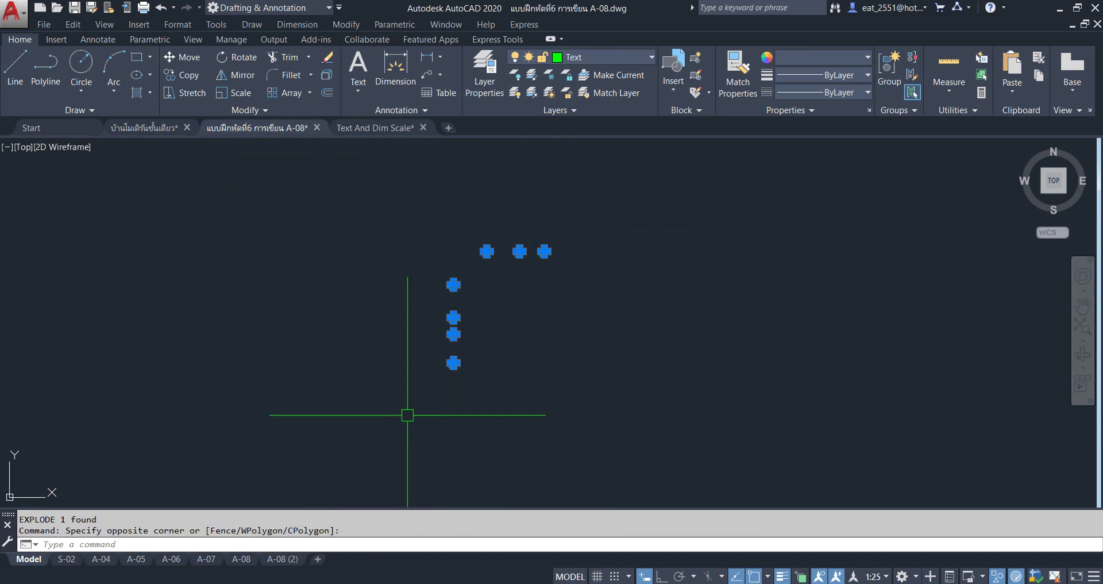
{"action": "left_click", "coordinate": [181, 57]}
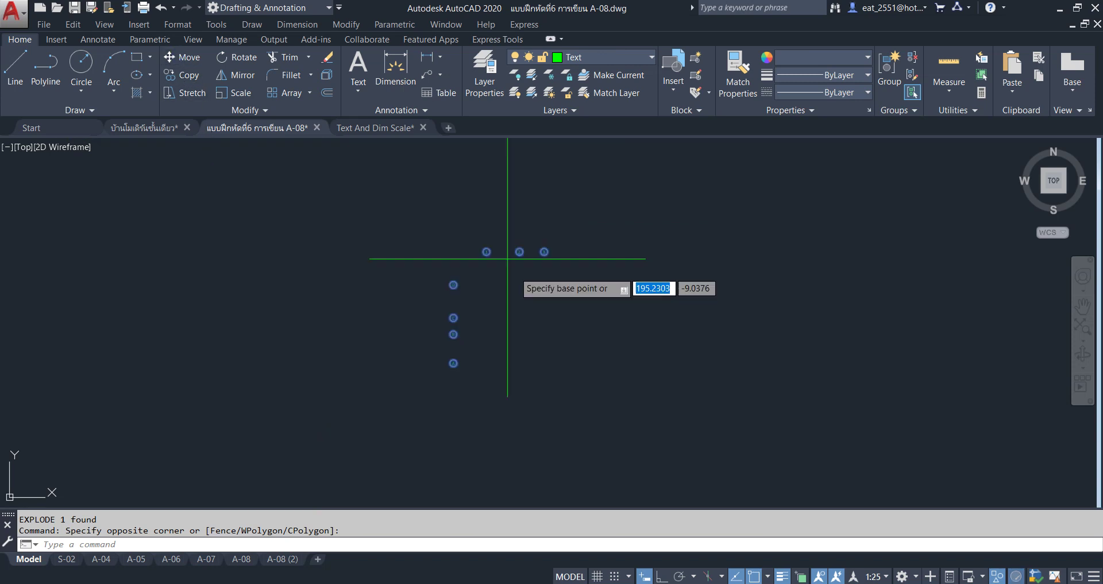
{"action": "left_click", "coordinate": [454, 256]}
{"action": "scroll", "coordinate": [359, 246], "scroll_direction": "up", "scroll_amount": 2}
{"action": "scroll", "coordinate": [313, 248], "scroll_direction": "up", "scroll_amount": 3}
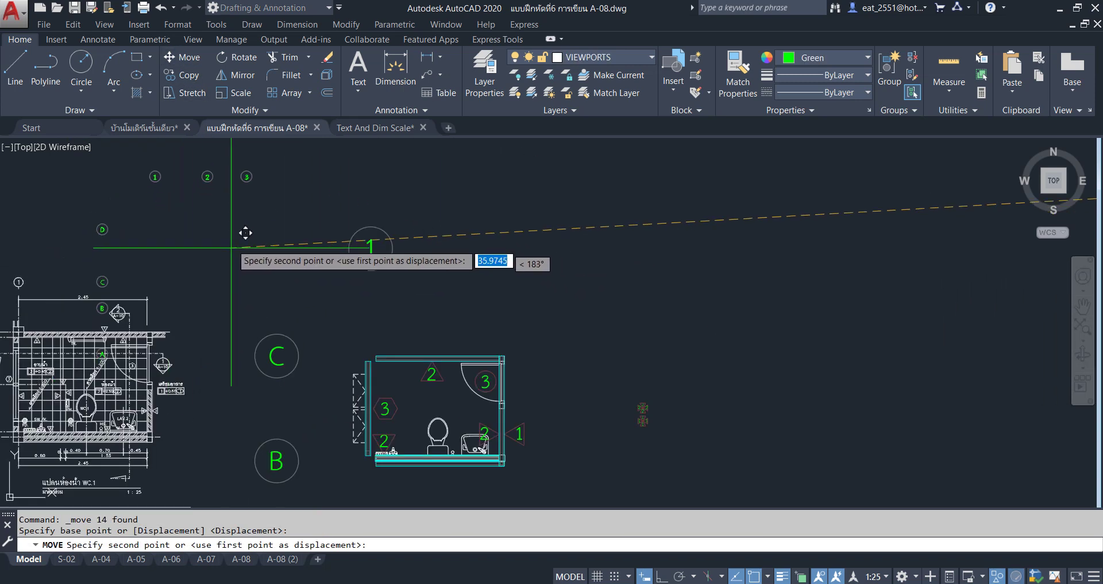
{"action": "scroll", "coordinate": [322, 230], "scroll_direction": "up", "scroll_amount": 1}
{"action": "scroll", "coordinate": [356, 207], "scroll_direction": "down", "scroll_amount": 2}
{"action": "scroll", "coordinate": [230, 242], "scroll_direction": "up", "scroll_amount": 3}
{"action": "scroll", "coordinate": [272, 289], "scroll_direction": "up", "scroll_amount": 1}
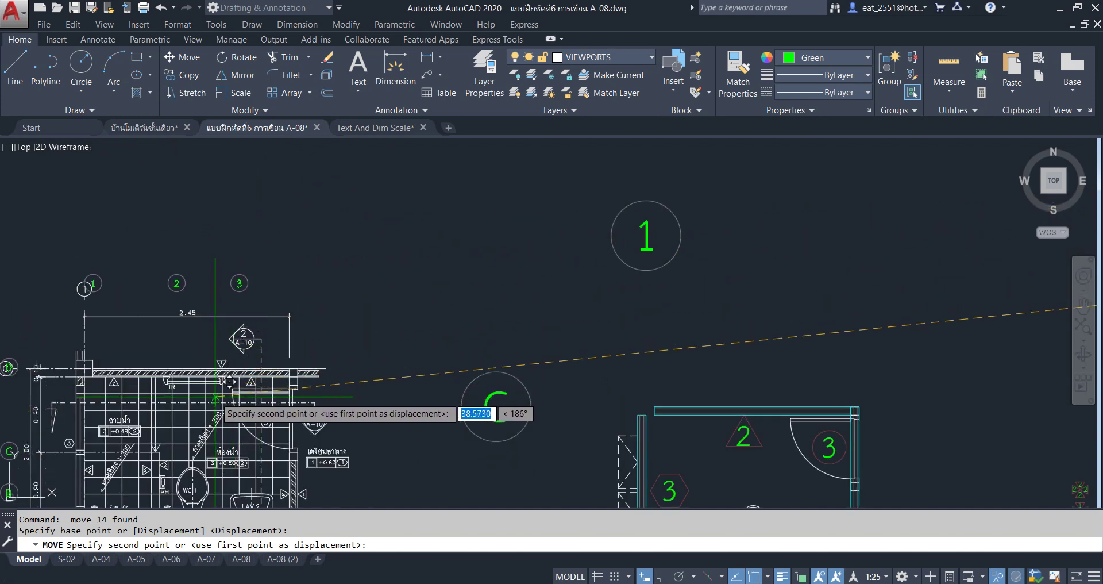
{"action": "scroll", "coordinate": [334, 313], "scroll_direction": "down", "scroll_amount": 4}
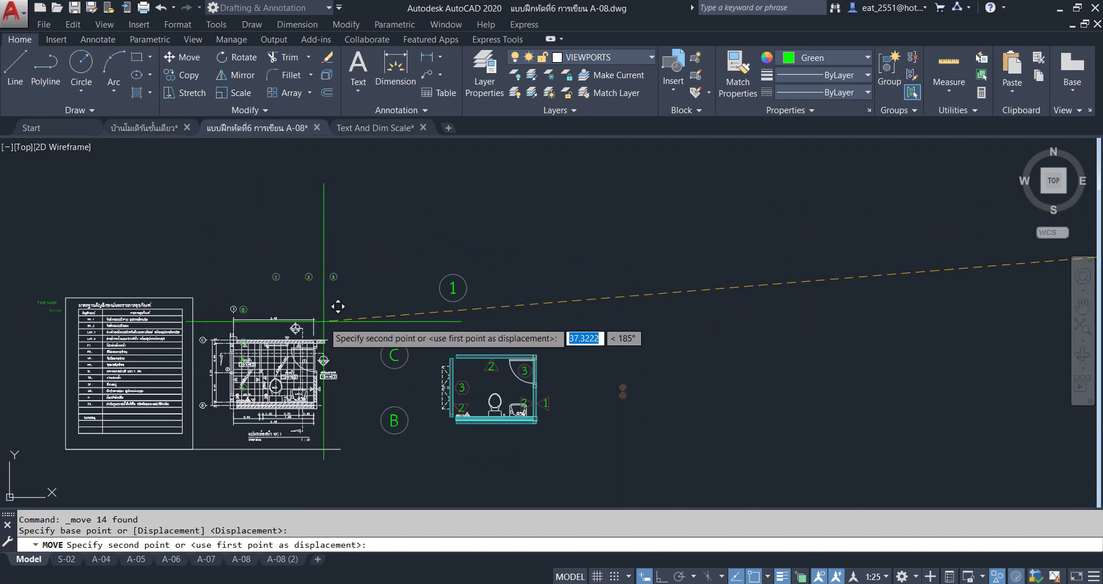
{"action": "left_click", "coordinate": [433, 216]}
{"action": "middle_click_drag", "start_coordinate": [526, 264], "coordinate": [452, 254]}
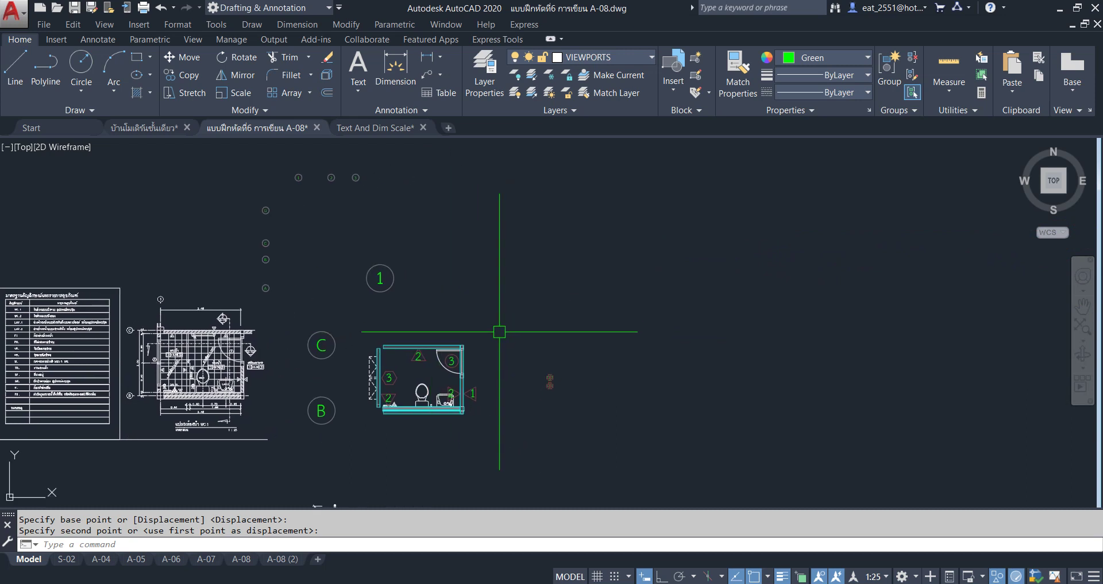
Set the annotation scale to 1:100, thaw C5, Dim, F5 and hatc, and open the Insert gallery
{"action": "left_click", "coordinate": [887, 576]}
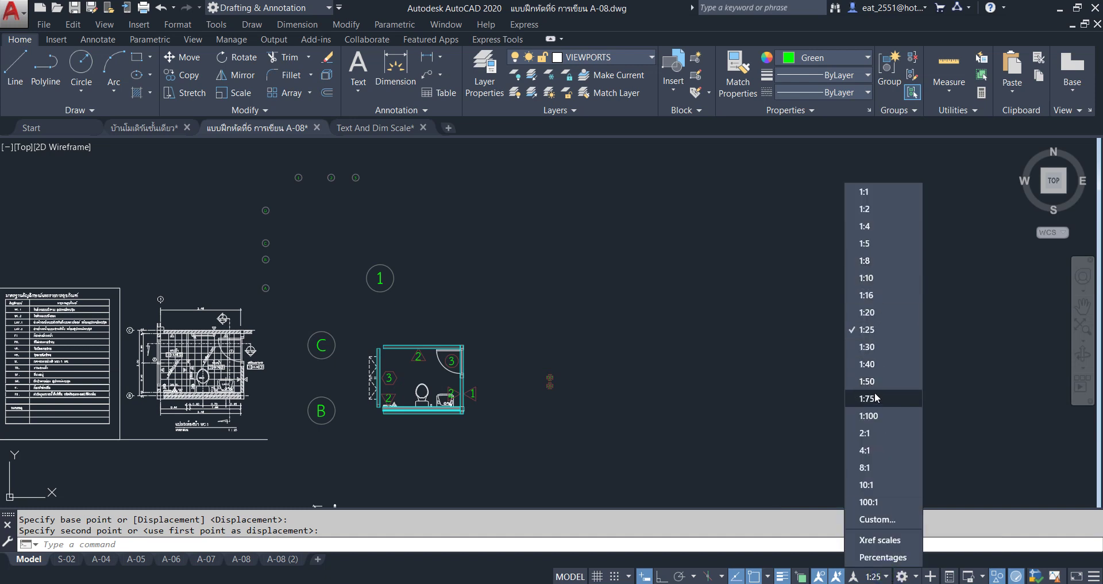
{"action": "left_click", "coordinate": [871, 416]}
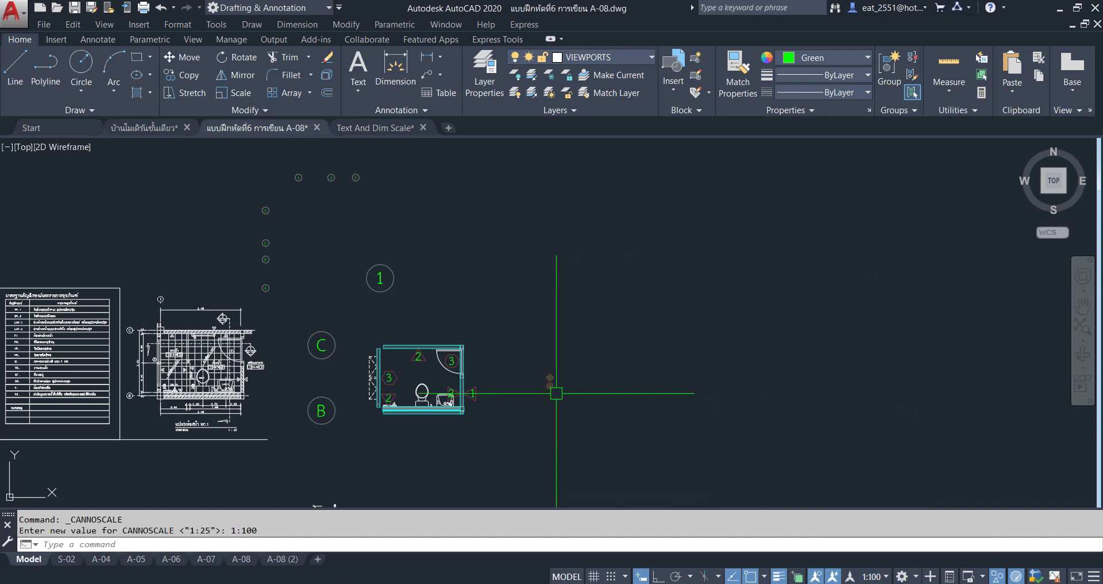
{"action": "left_click", "coordinate": [634, 58]}
{"action": "left_click", "coordinate": [530, 91]}
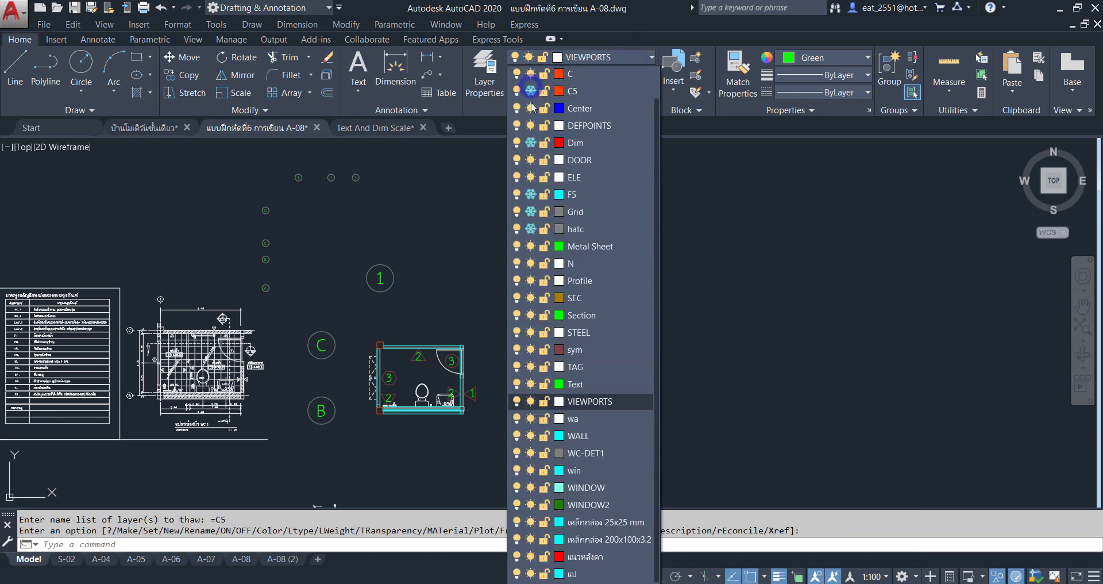
{"action": "left_click", "coordinate": [531, 142]}
{"action": "left_click", "coordinate": [531, 194]}
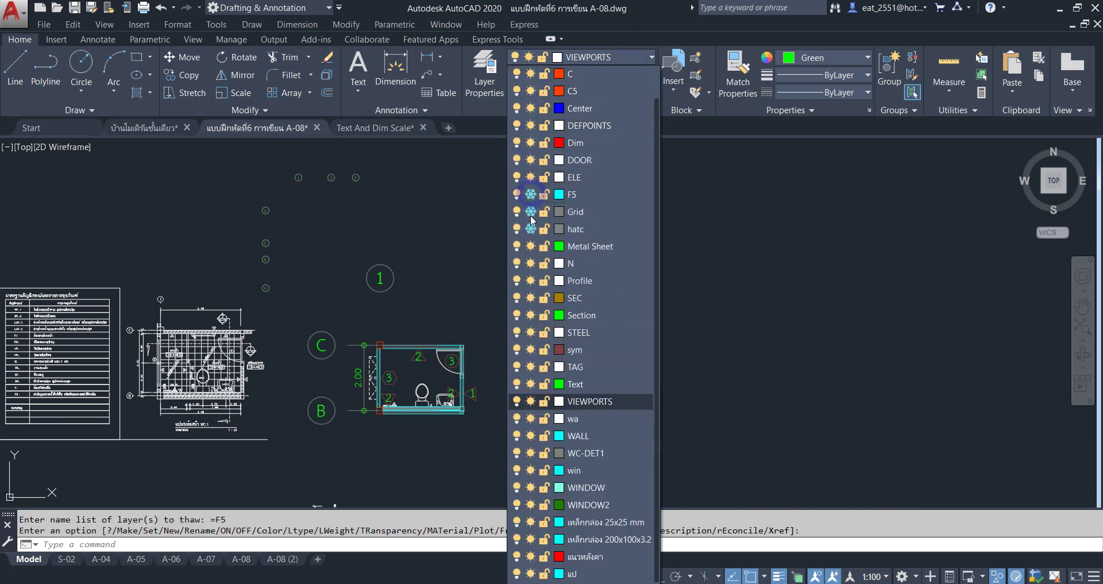
{"action": "left_click", "coordinate": [529, 228]}
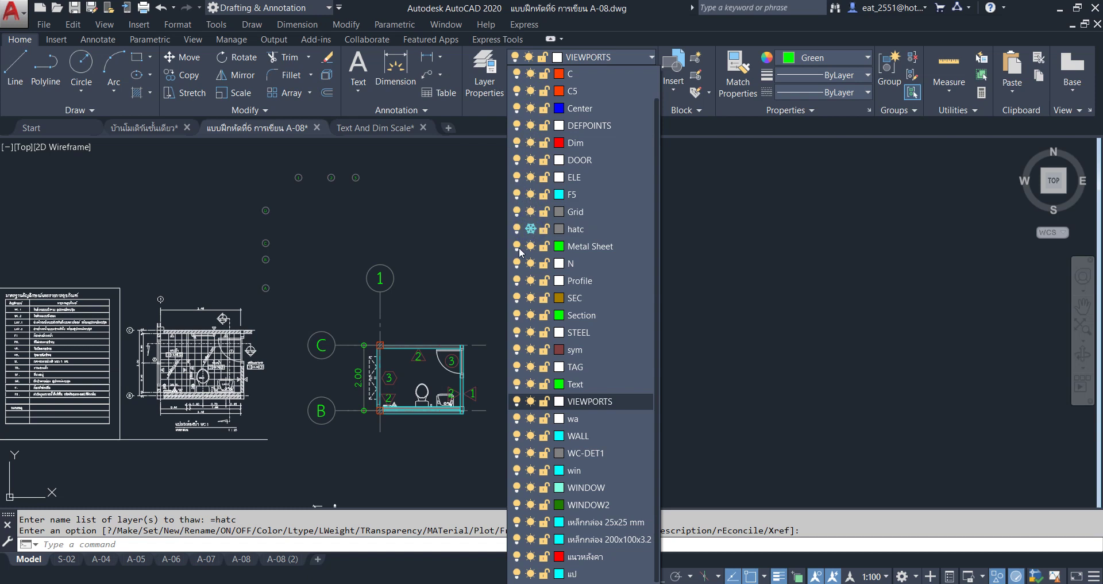
{"action": "left_click", "coordinate": [467, 278]}
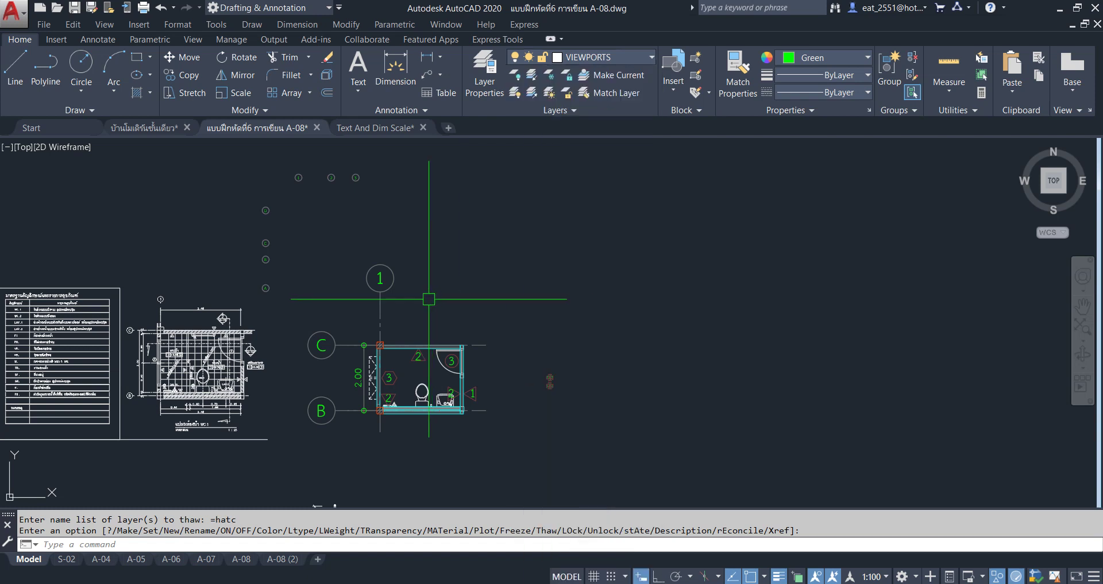
{"action": "left_click", "coordinate": [56, 40]}
{"action": "left_click", "coordinate": [8, 97]}
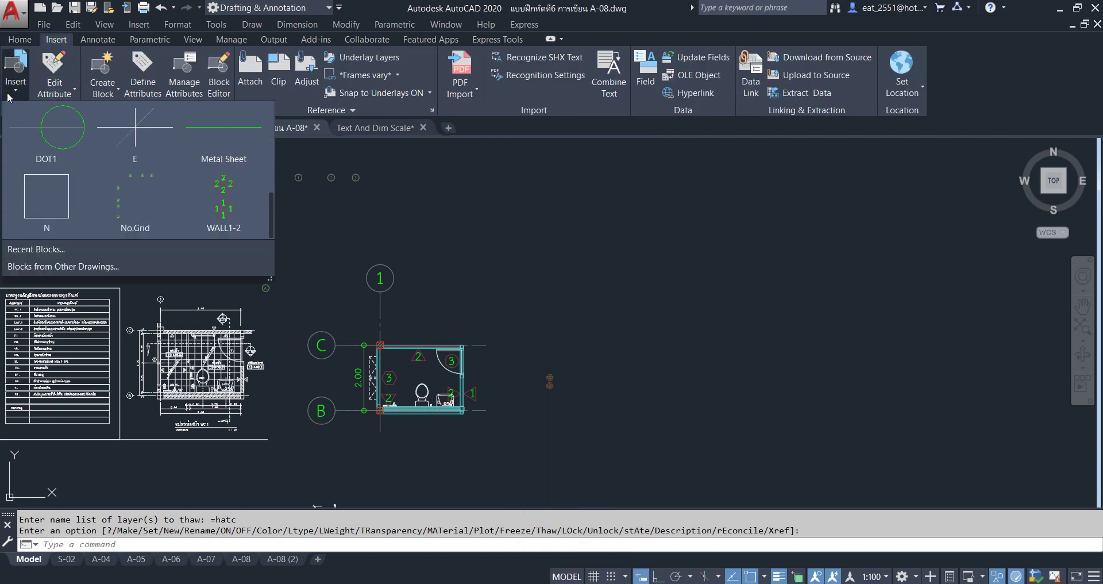
Cancel the block insertion and erase the stray column-grid copy
{"action": "left_click", "coordinate": [142, 196]}
{"action": "scroll", "coordinate": [521, 292], "scroll_direction": "down", "scroll_amount": 3}
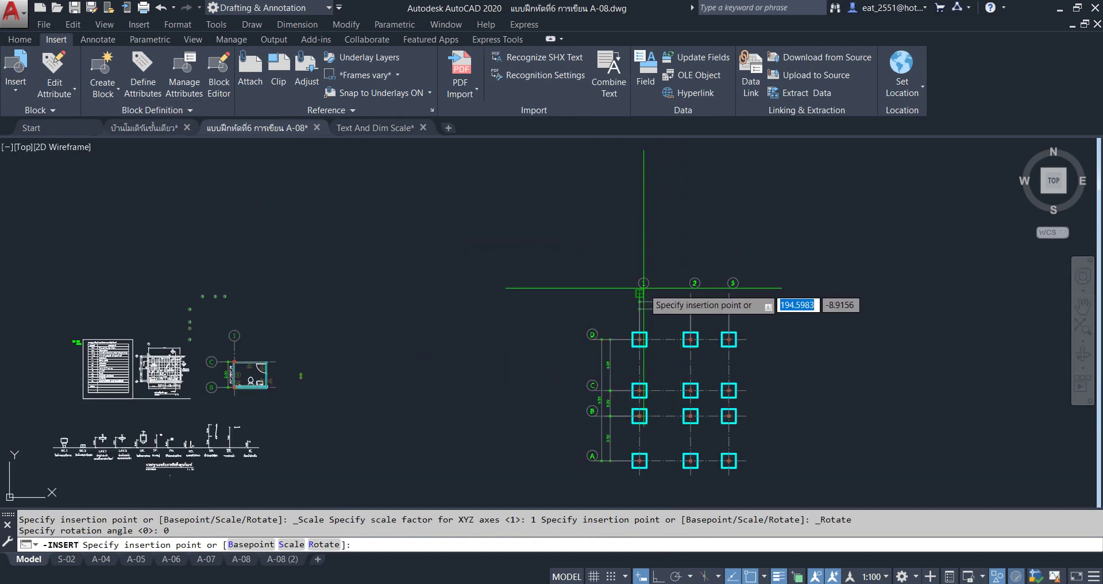
{"action": "key", "text": "Escape"}
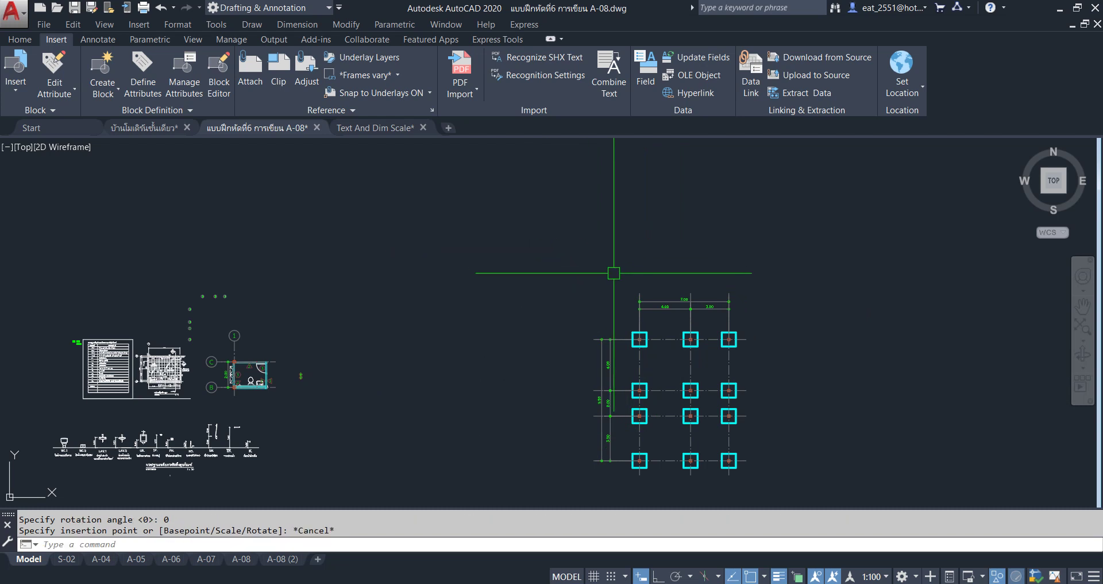
{"action": "scroll", "coordinate": [561, 248], "scroll_direction": "down", "scroll_amount": 2}
{"action": "left_click", "coordinate": [566, 270]}
{"action": "left_click", "coordinate": [747, 416]}
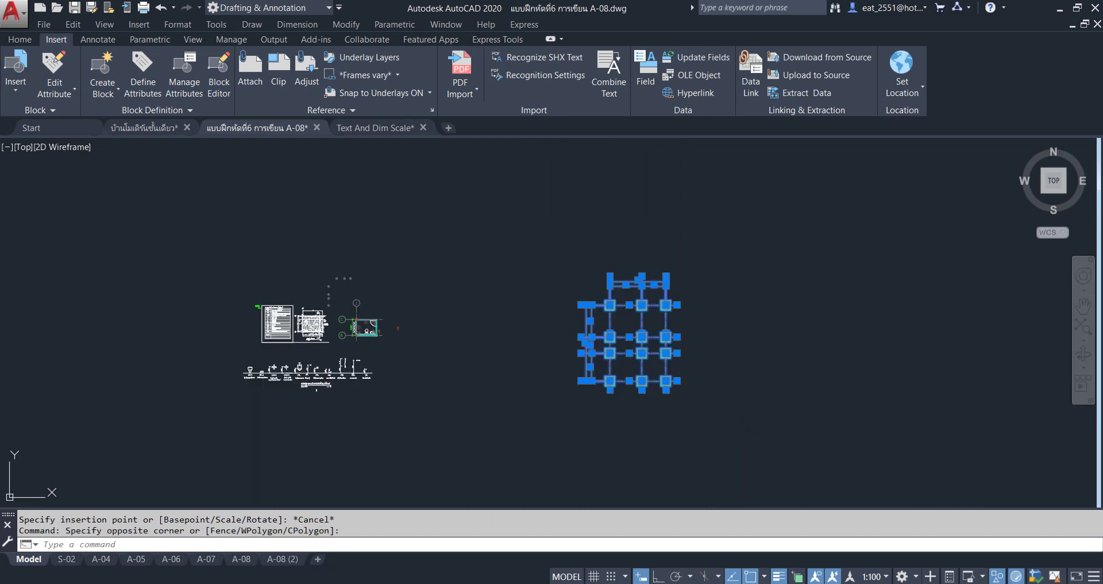
{"action": "key", "text": "Delete"}
Pan across the foundation and elevation sheets to centre the view on the bathroom plan
{"action": "scroll", "coordinate": [507, 285], "scroll_direction": "down", "scroll_amount": 3}
{"action": "scroll", "coordinate": [542, 365], "scroll_direction": "up", "scroll_amount": 1}
{"action": "middle_click_drag", "start_coordinate": [599, 278], "coordinate": [529, 245]}
{"action": "scroll", "coordinate": [515, 250], "scroll_direction": "up", "scroll_amount": 5}
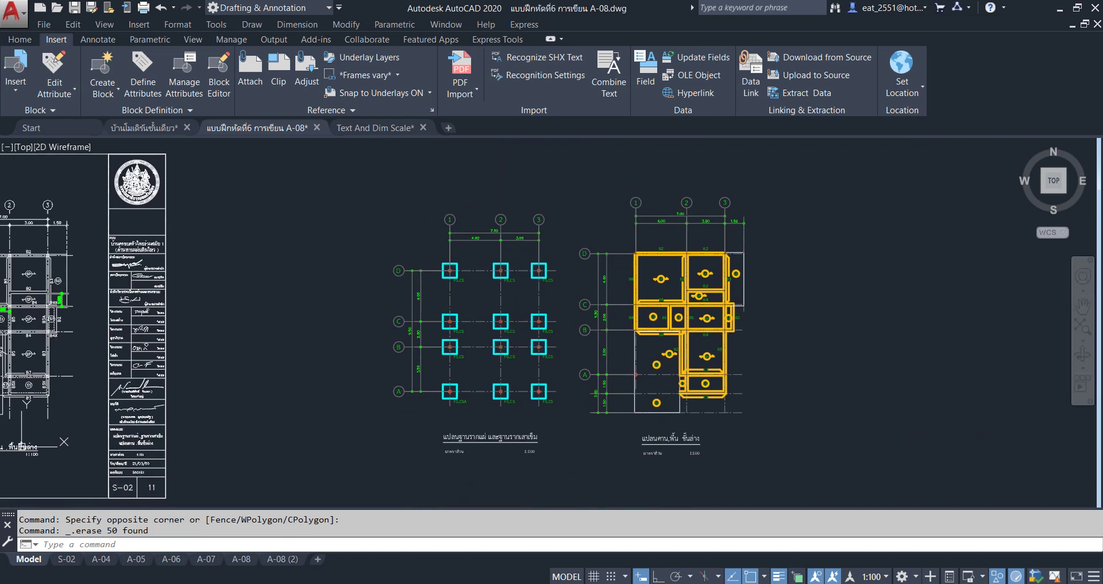
{"action": "scroll", "coordinate": [513, 302], "scroll_direction": "up", "scroll_amount": 4}
{"action": "scroll", "coordinate": [502, 296], "scroll_direction": "down", "scroll_amount": 2}
{"action": "middle_click_drag", "start_coordinate": [502, 296], "coordinate": [495, 287]}
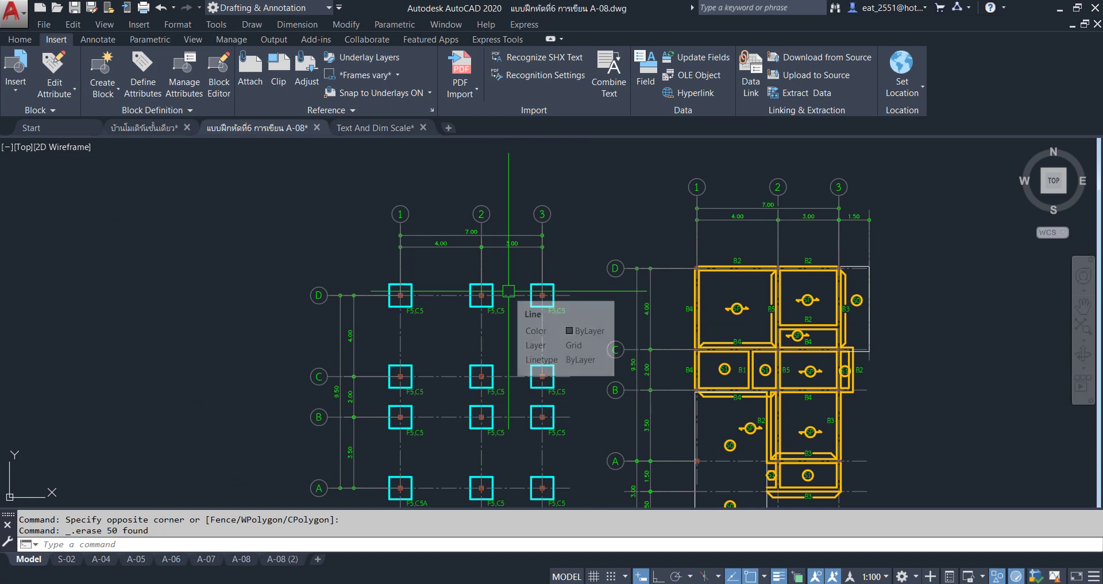
{"action": "scroll", "coordinate": [499, 285], "scroll_direction": "down", "scroll_amount": 4}
{"action": "mouse_move", "coordinate": [488, 265]}
{"action": "middle_mouse_down"}
{"action": "mouse_move", "coordinate": [521, 275]}
{"action": "mouse_move", "coordinate": [458, 364]}
{"action": "middle_mouse_up"}
{"action": "scroll", "coordinate": [411, 276], "scroll_direction": "up", "scroll_amount": 2}
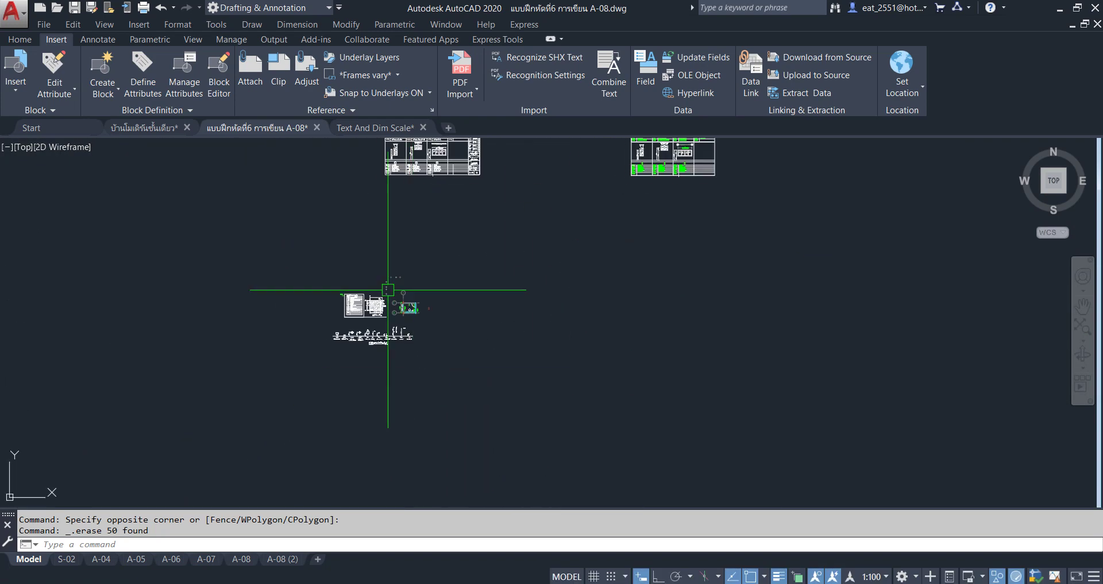
{"action": "scroll", "coordinate": [387, 304], "scroll_direction": "up", "scroll_amount": 4}
{"action": "scroll", "coordinate": [539, 339], "scroll_direction": "up", "scroll_amount": 4}
{"action": "scroll", "coordinate": [453, 307], "scroll_direction": "down", "scroll_amount": 2}
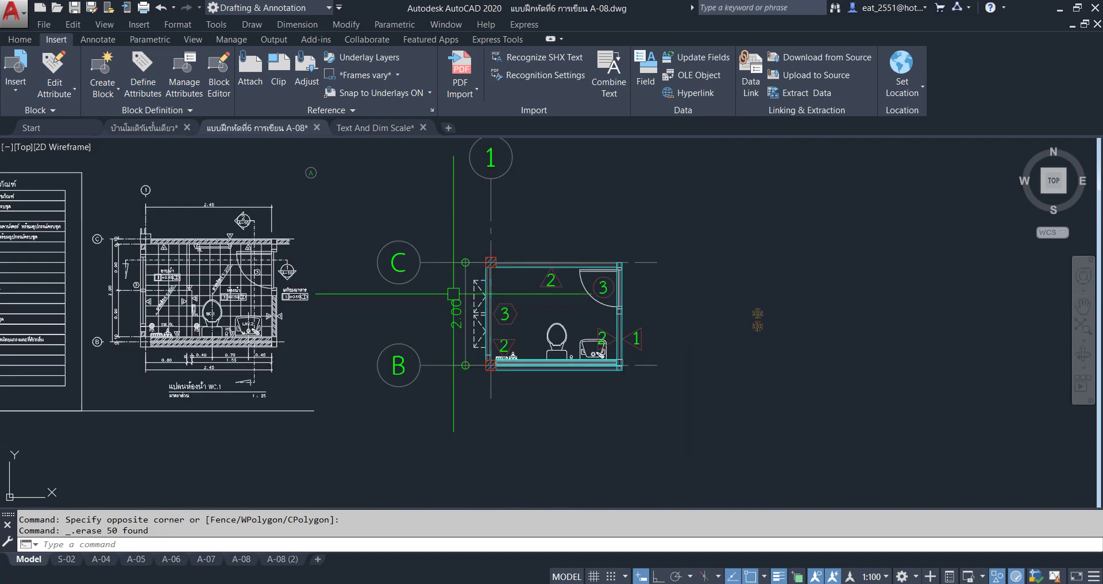
{"action": "middle_click_drag", "start_coordinate": [453, 307], "coordinate": [445, 359]}
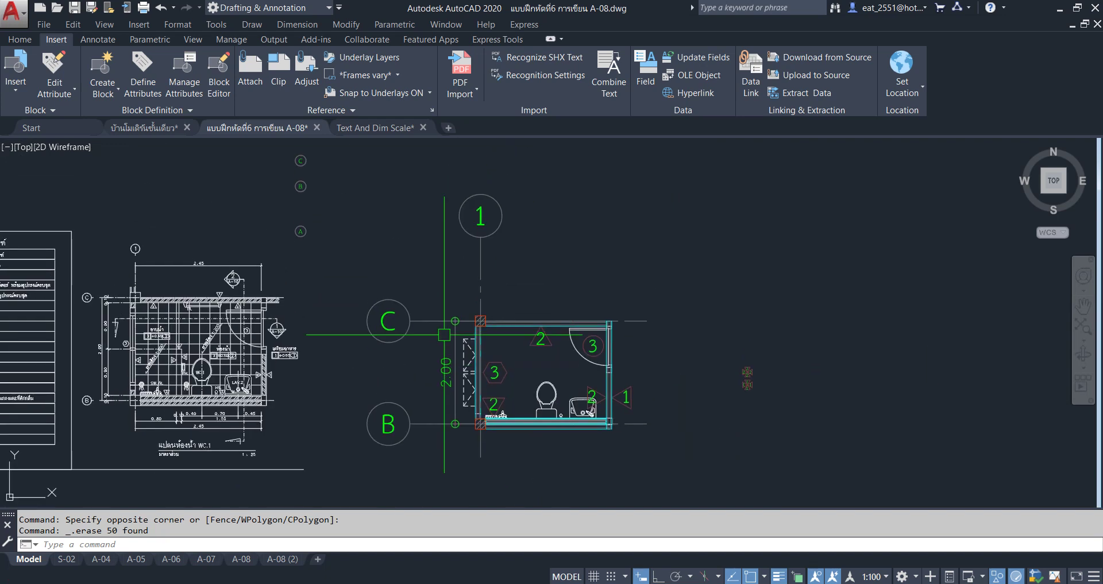
Erase the 2.00 dimension from the bathroom plan
{"action": "left_click", "coordinate": [444, 378]}
{"action": "scroll", "coordinate": [469, 374], "scroll_direction": "up", "scroll_amount": 3}
{"action": "scroll", "coordinate": [492, 369], "scroll_direction": "up", "scroll_amount": 3}
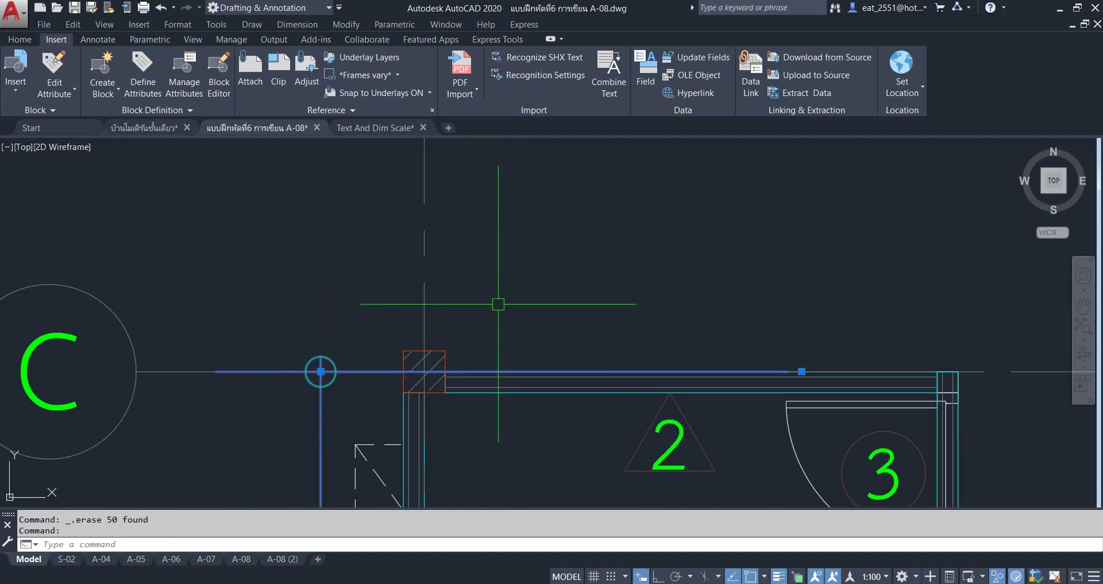
{"action": "left_click", "coordinate": [802, 371]}
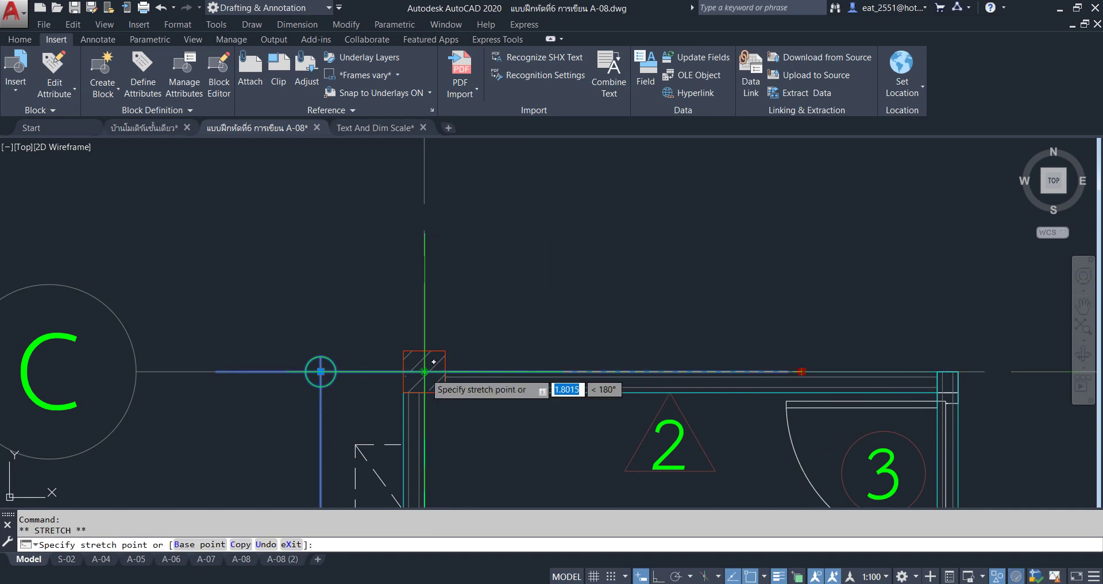
{"action": "key", "text": "Escape"}
{"action": "scroll", "coordinate": [459, 273], "scroll_direction": "down", "scroll_amount": 6}
{"action": "middle_click_drag", "start_coordinate": [715, 263], "coordinate": [681, 369]}
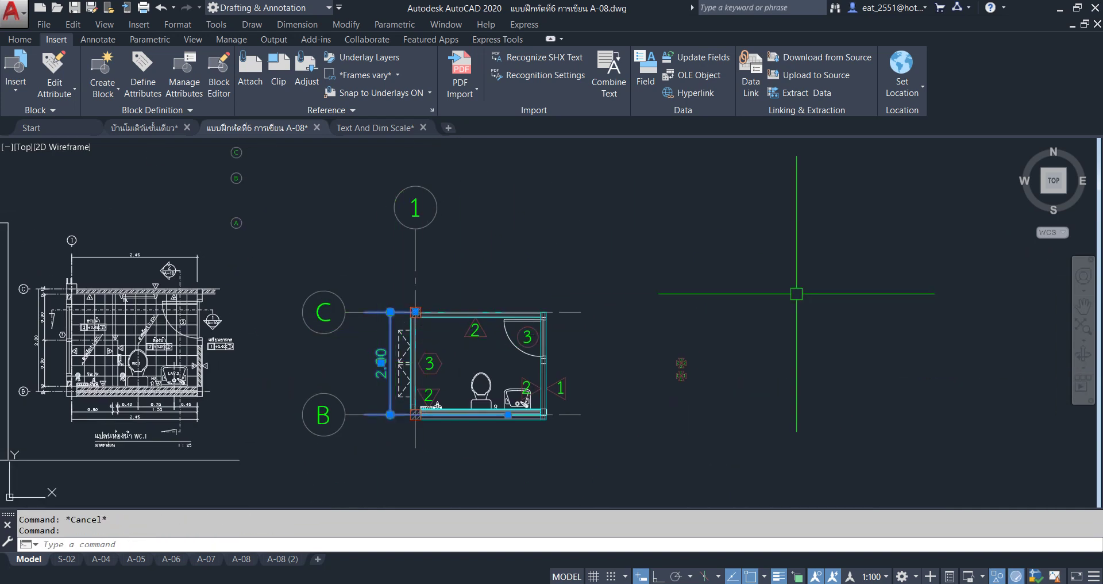
{"action": "key", "text": "Delete"}
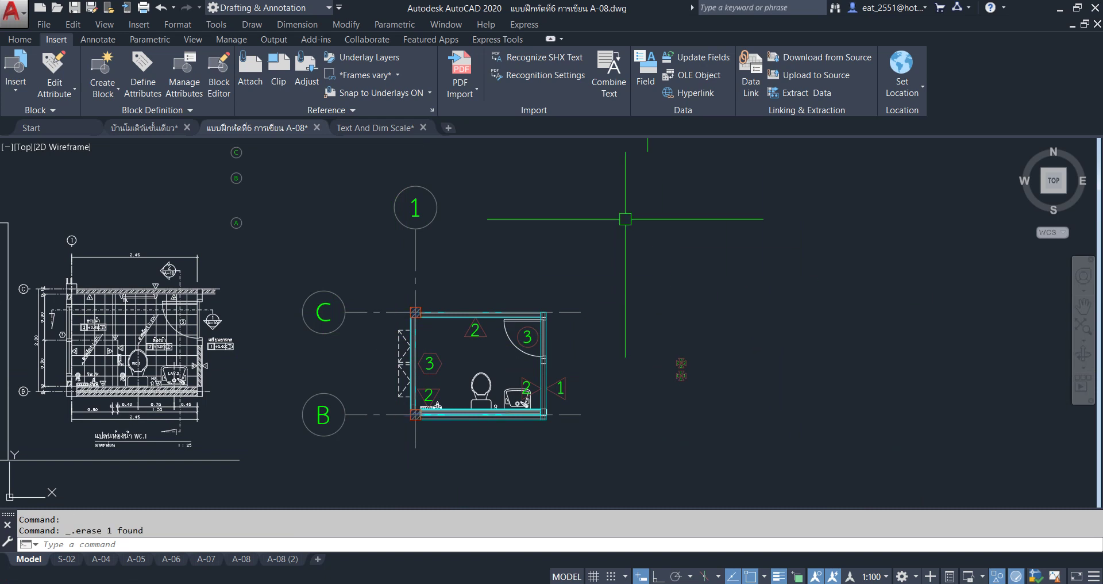
Erase the large grid bubbles 1, C and B beside the bathroom plan
{"action": "middle_click_drag", "start_coordinate": [341, 197], "coordinate": [366, 207]}
{"action": "left_click", "coordinate": [365, 172]}
{"action": "left_click", "coordinate": [569, 263]}
{"action": "key", "text": "Delete"}
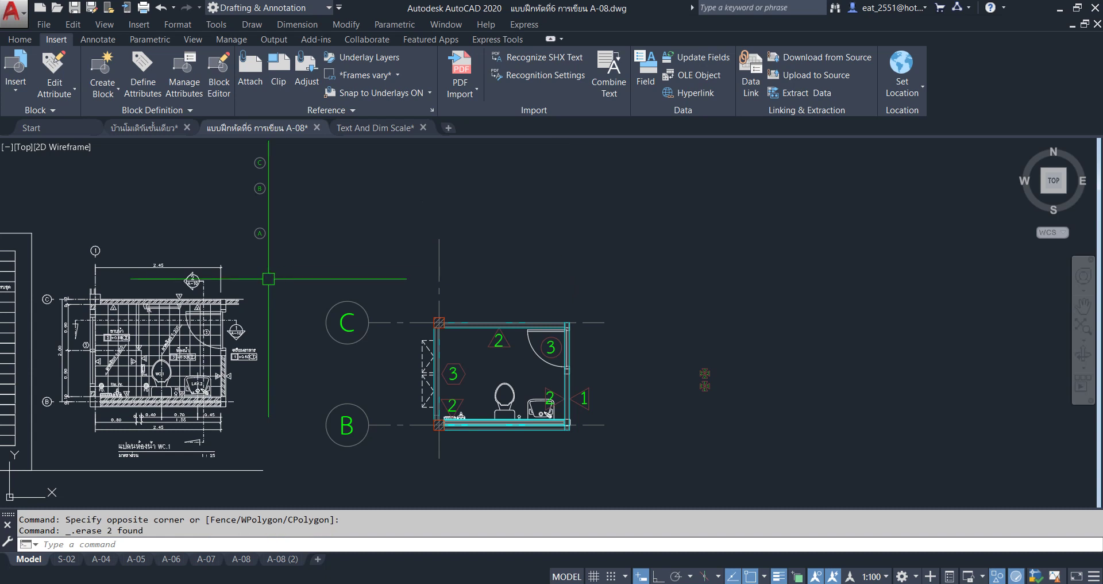
{"action": "left_click", "coordinate": [277, 275]}
{"action": "left_click", "coordinate": [383, 482]}
{"action": "key", "text": "Delete"}
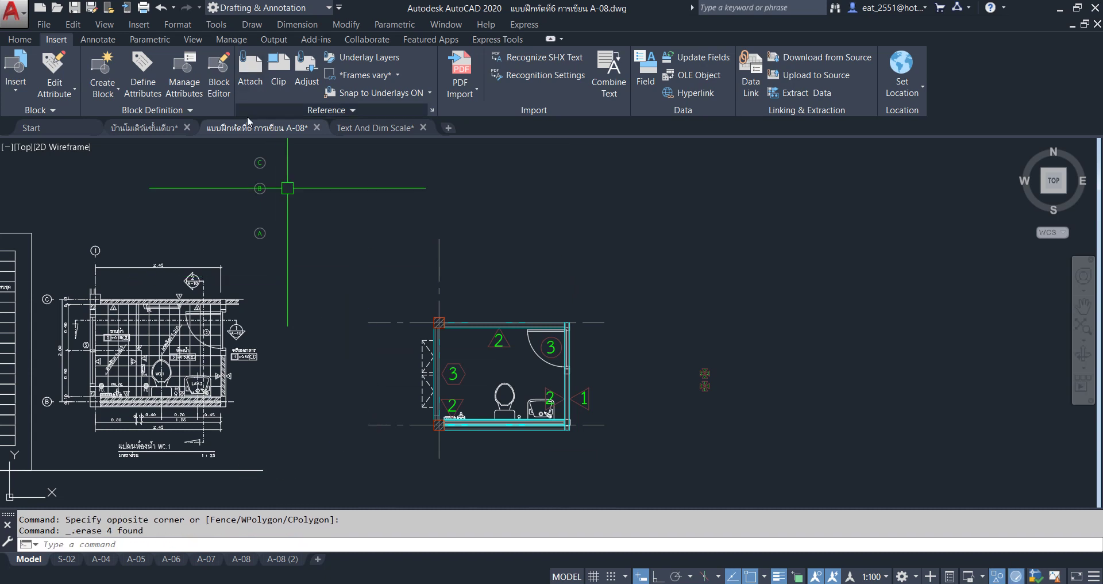
{"action": "middle_click_drag", "start_coordinate": [268, 180], "coordinate": [256, 312]}
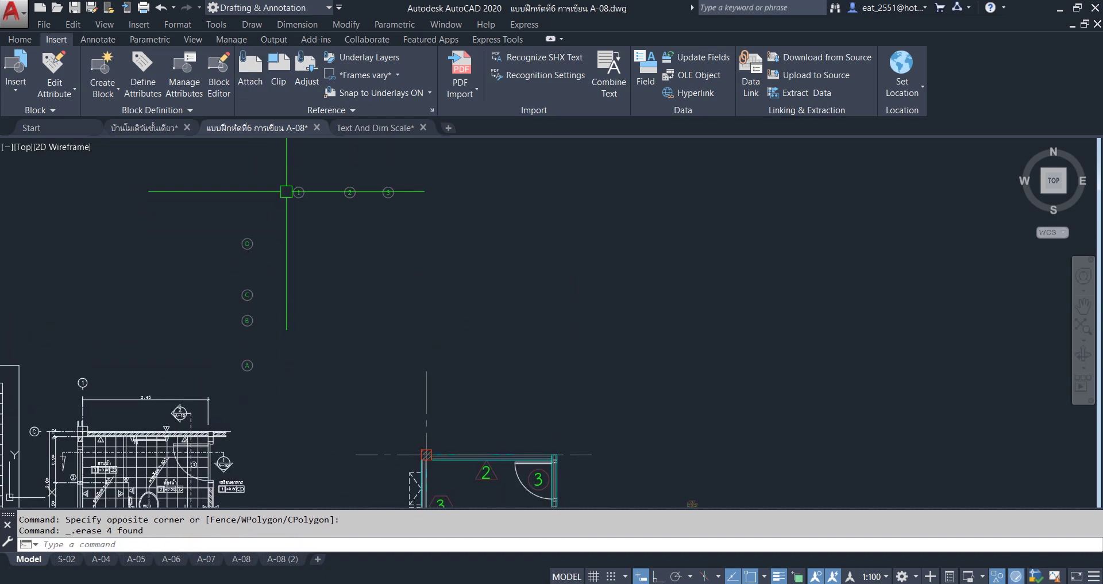
{"action": "left_click", "coordinate": [298, 190]}
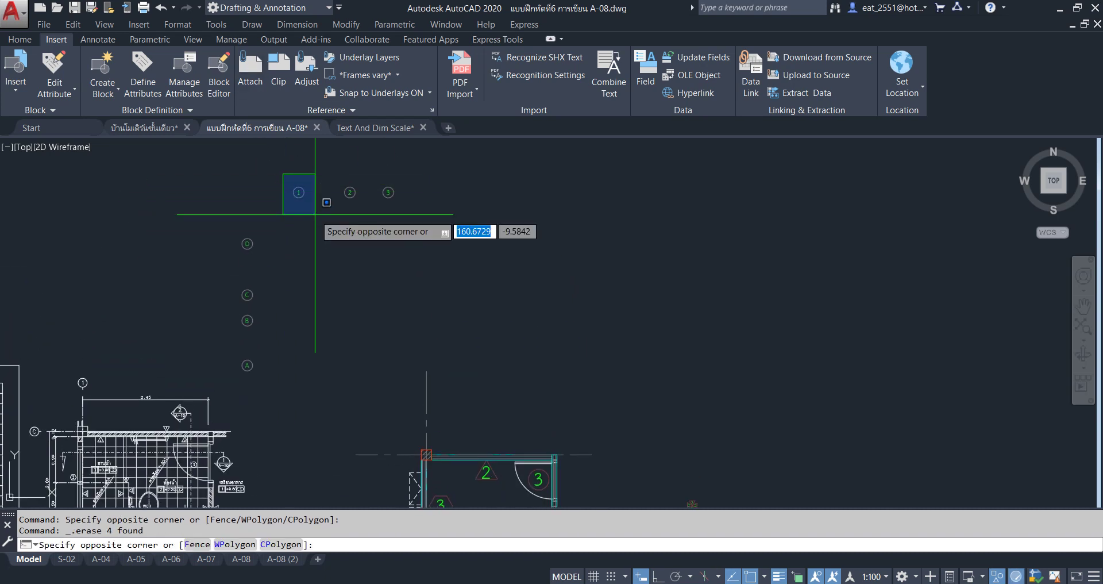
Move the small bubble 1 onto the bathroom's grid line 1
{"action": "left_click", "coordinate": [14, 39]}
{"action": "left_click", "coordinate": [175, 57]}
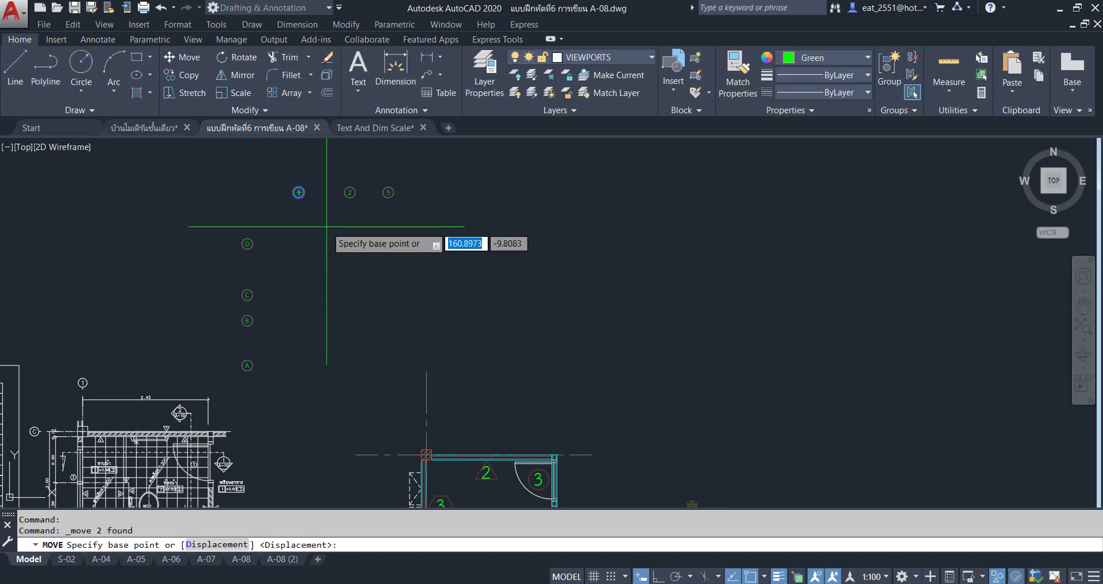
{"action": "scroll", "coordinate": [292, 196], "scroll_direction": "up", "scroll_amount": 5}
{"action": "left_click", "coordinate": [320, 204]}
{"action": "scroll", "coordinate": [304, 207], "scroll_direction": "down", "scroll_amount": 2}
{"action": "scroll", "coordinate": [424, 291], "scroll_direction": "down", "scroll_amount": 3}
{"action": "scroll", "coordinate": [382, 327], "scroll_direction": "up", "scroll_amount": 4}
{"action": "left_click", "coordinate": [367, 393]}
{"action": "scroll", "coordinate": [278, 353], "scroll_direction": "down", "scroll_amount": 3}
{"action": "scroll", "coordinate": [247, 276], "scroll_direction": "down", "scroll_amount": 1}
{"action": "scroll", "coordinate": [224, 251], "scroll_direction": "up", "scroll_amount": 3}
Move the small bubbles C and B beside the bathroom grid lines
{"action": "left_click", "coordinate": [297, 253]}
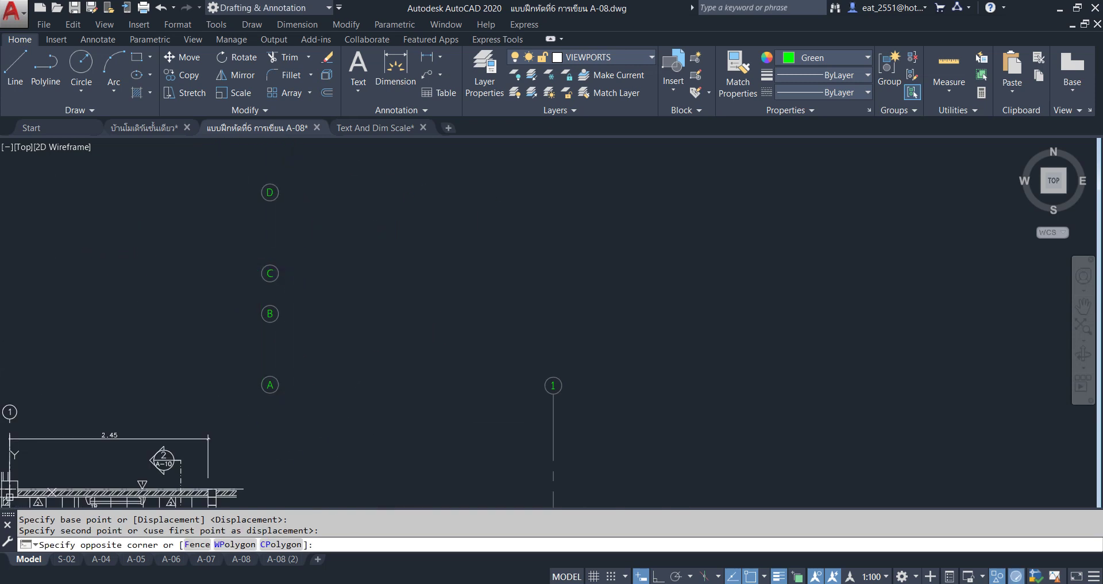
{"action": "left_click", "coordinate": [226, 345]}
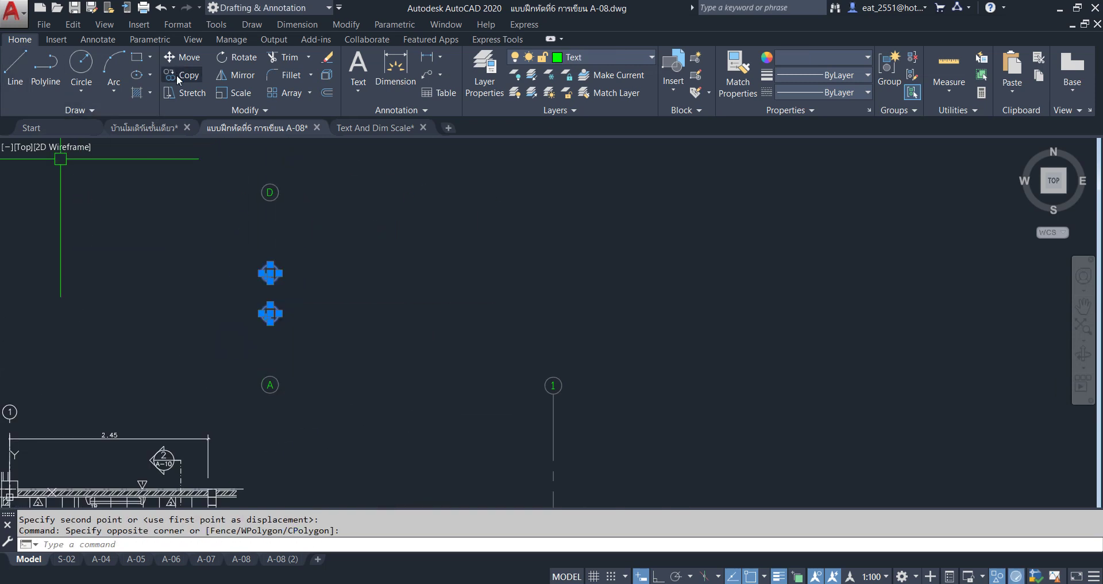
{"action": "left_click", "coordinate": [179, 55]}
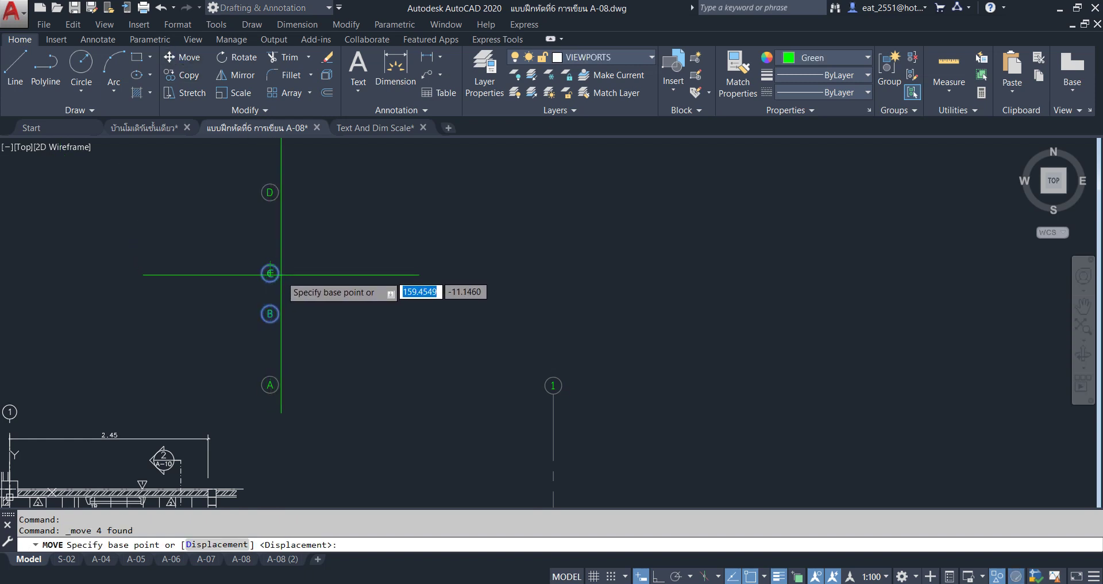
{"action": "left_click", "coordinate": [270, 272]}
{"action": "scroll", "coordinate": [372, 206], "scroll_direction": "down", "scroll_amount": 3}
{"action": "scroll", "coordinate": [401, 324], "scroll_direction": "up", "scroll_amount": 3}
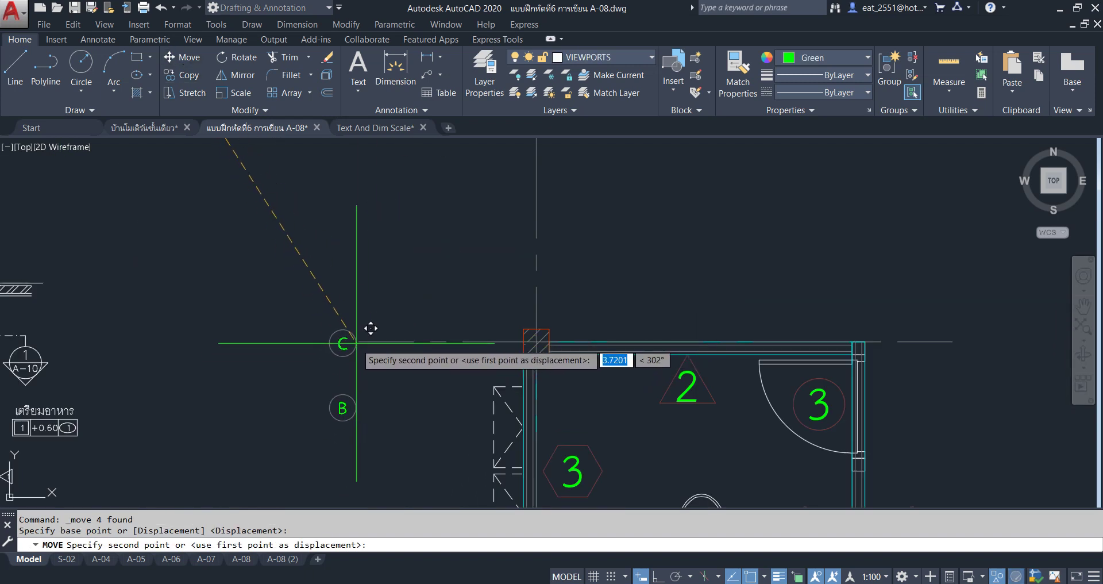
{"action": "left_click", "coordinate": [370, 323]}
{"action": "scroll", "coordinate": [382, 345], "scroll_direction": "up", "scroll_amount": 2}
Shift bubble B to the left end of the lower grid line, level with C
{"action": "left_click", "coordinate": [357, 300]}
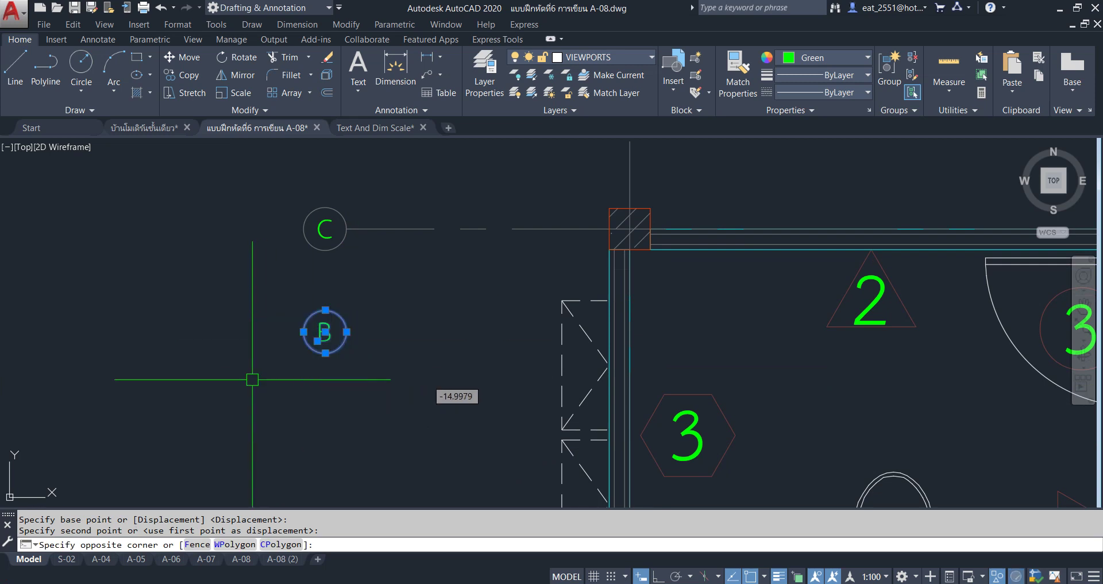
{"action": "left_click", "coordinate": [184, 58]}
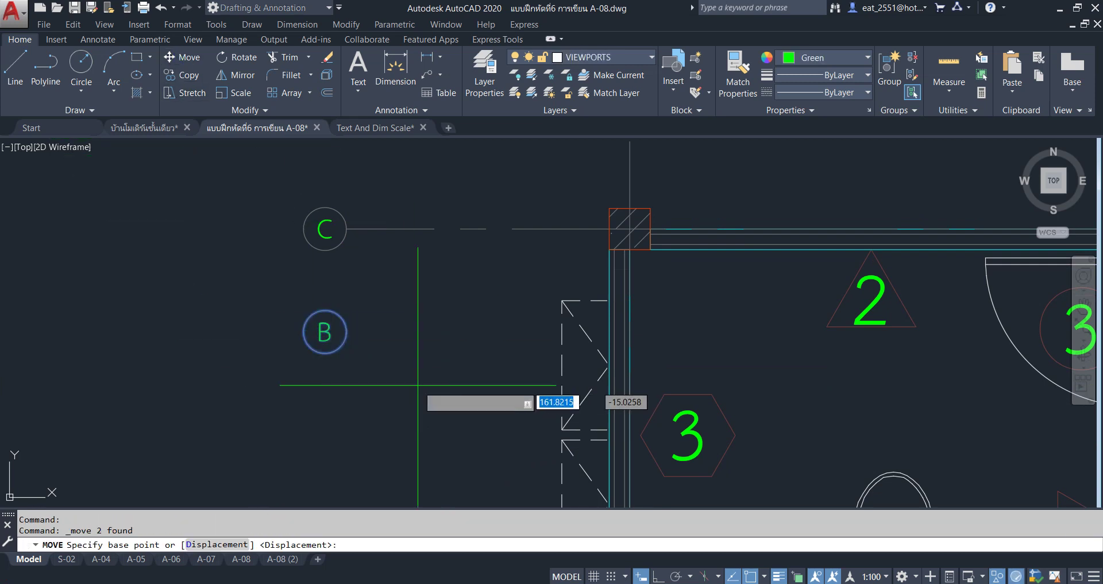
{"action": "left_click", "coordinate": [347, 331]}
{"action": "scroll", "coordinate": [396, 247], "scroll_direction": "down", "scroll_amount": 3}
{"action": "scroll", "coordinate": [382, 313], "scroll_direction": "up", "scroll_amount": 5}
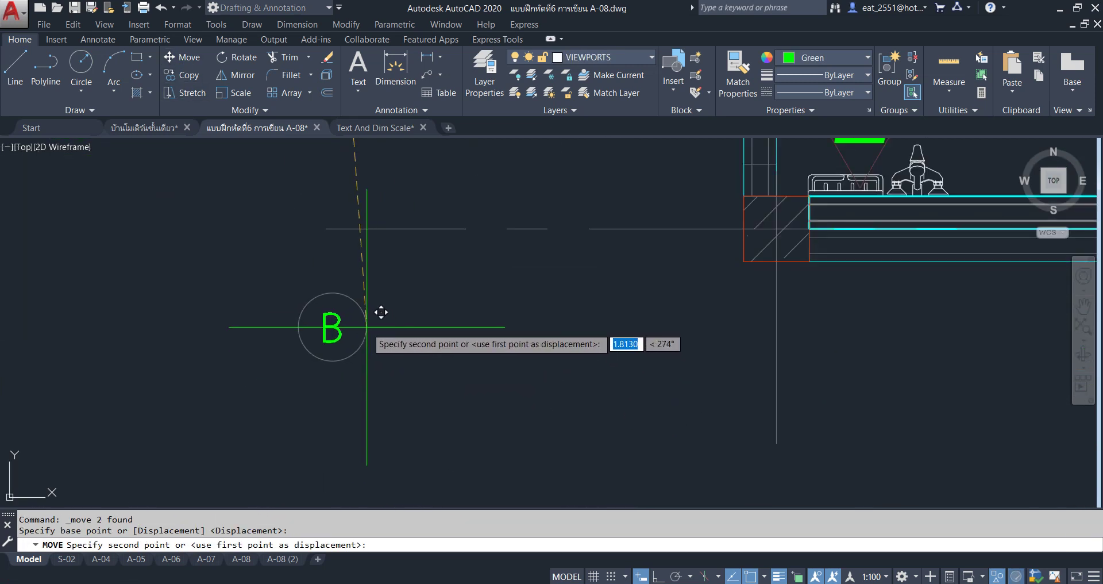
{"action": "left_click", "coordinate": [326, 228]}
{"action": "scroll", "coordinate": [344, 235], "scroll_direction": "down", "scroll_amount": 3}
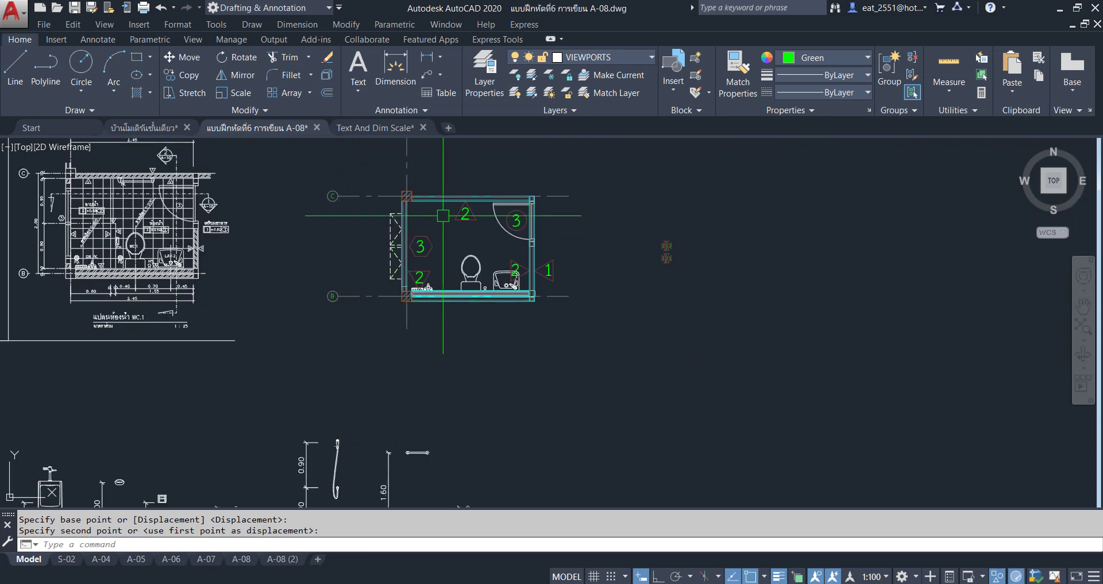
{"action": "scroll", "coordinate": [403, 241], "scroll_direction": "up", "scroll_amount": 1}
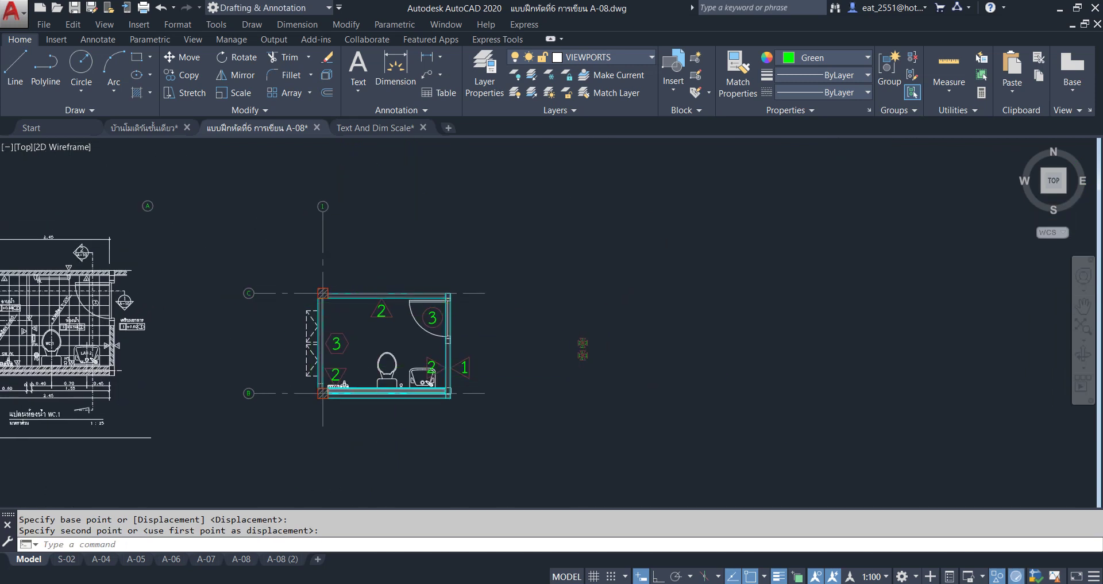
{"action": "scroll", "coordinate": [551, 356], "scroll_direction": "up", "scroll_amount": 5}
{"action": "left_click", "coordinate": [639, 249]}
{"action": "left_click", "coordinate": [520, 389]}
Move the selected marker cluster below the bathroom plan
{"action": "left_click", "coordinate": [184, 57]}
{"action": "left_click", "coordinate": [740, 339]}
{"action": "scroll", "coordinate": [500, 339], "scroll_direction": "down", "scroll_amount": 3}
{"action": "scroll", "coordinate": [489, 335], "scroll_direction": "up", "scroll_amount": 2}
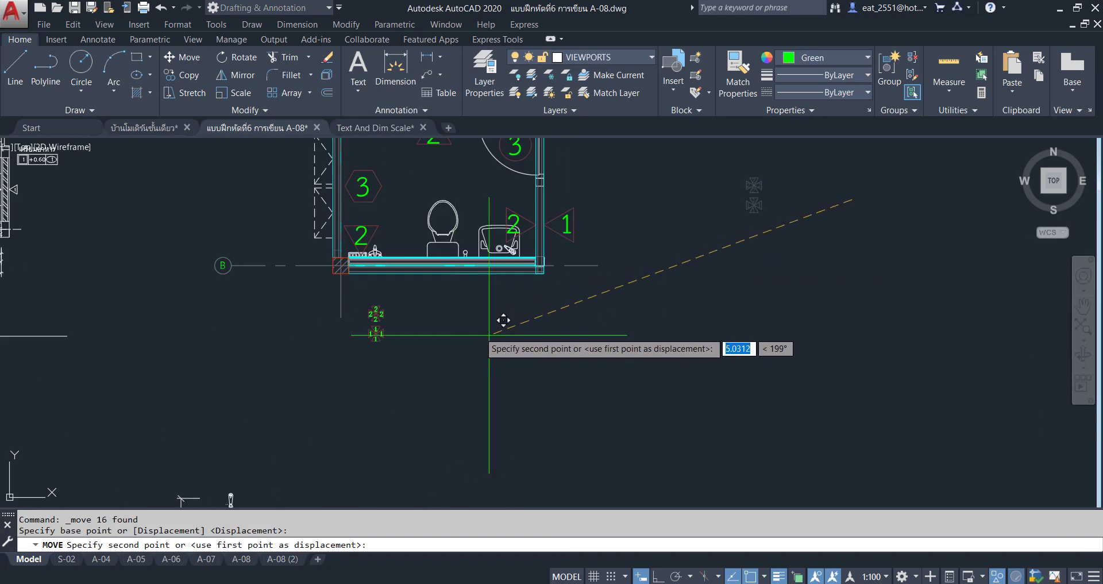
{"action": "left_click", "coordinate": [537, 336]}
{"action": "scroll", "coordinate": [392, 284], "scroll_direction": "up", "scroll_amount": 4}
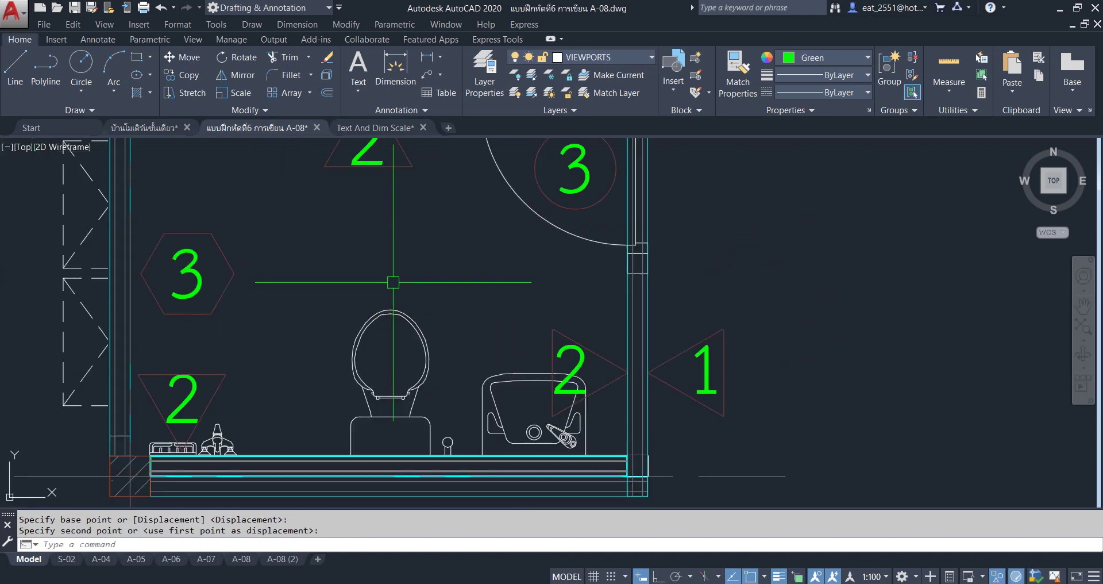
{"action": "scroll", "coordinate": [392, 284], "scroll_direction": "down", "scroll_amount": 2}
Erase the two 2 section triangles and the 3 hexagon marker
{"action": "middle_click_drag", "start_coordinate": [320, 274], "coordinate": [492, 224]}
{"action": "scroll", "coordinate": [437, 293], "scroll_direction": "up", "scroll_amount": 2}
{"action": "left_click", "coordinate": [520, 257]}
{"action": "left_click", "coordinate": [445, 302]}
{"action": "key", "text": "Delete"}
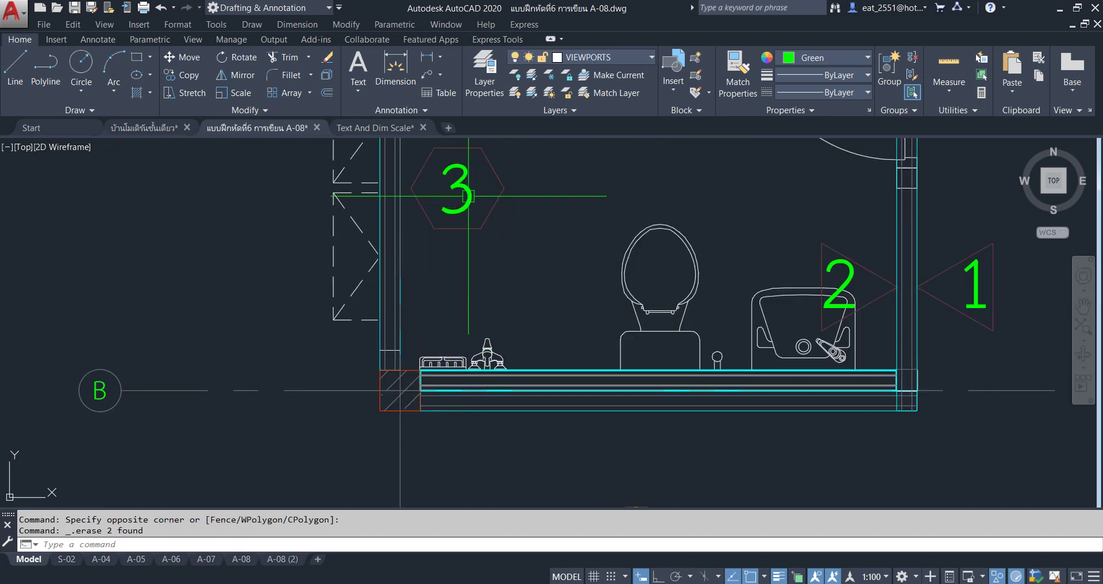
{"action": "middle_click_drag", "start_coordinate": [445, 302], "coordinate": [379, 368]}
{"action": "left_click", "coordinate": [382, 308]}
{"action": "key", "text": "Delete"}
{"action": "middle_click_drag", "start_coordinate": [500, 264], "coordinate": [637, 416]}
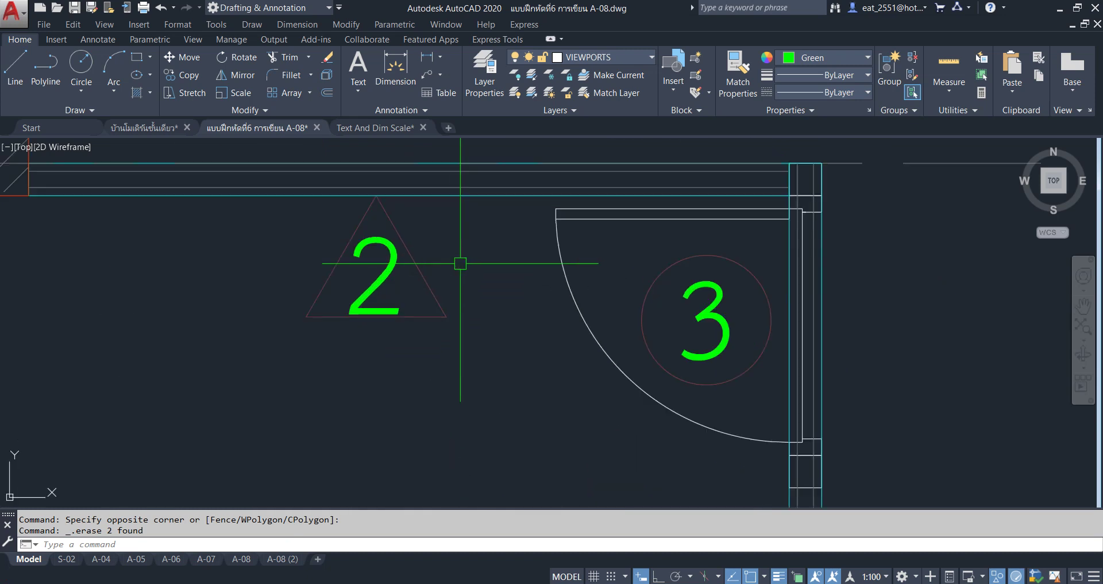
{"action": "left_click", "coordinate": [459, 265]}
{"action": "left_click", "coordinate": [209, 320]}
{"action": "key", "text": "Delete"}
Erase the 3 circle marker, the right-hand 2 triangle and the 1 marker
{"action": "middle_click_drag", "start_coordinate": [819, 333], "coordinate": [563, 261]}
{"action": "scroll", "coordinate": [563, 261], "scroll_direction": "up", "scroll_amount": 2}
{"action": "left_click", "coordinate": [652, 202]}
{"action": "left_click", "coordinate": [505, 323]}
{"action": "key", "text": "Delete"}
{"action": "scroll", "coordinate": [561, 327], "scroll_direction": "down", "scroll_amount": 4}
{"action": "scroll", "coordinate": [557, 328], "scroll_direction": "up", "scroll_amount": 4}
{"action": "left_click", "coordinate": [555, 351]}
{"action": "left_click", "coordinate": [432, 297]}
{"action": "key", "text": "Delete"}
{"action": "left_click", "coordinate": [825, 233]}
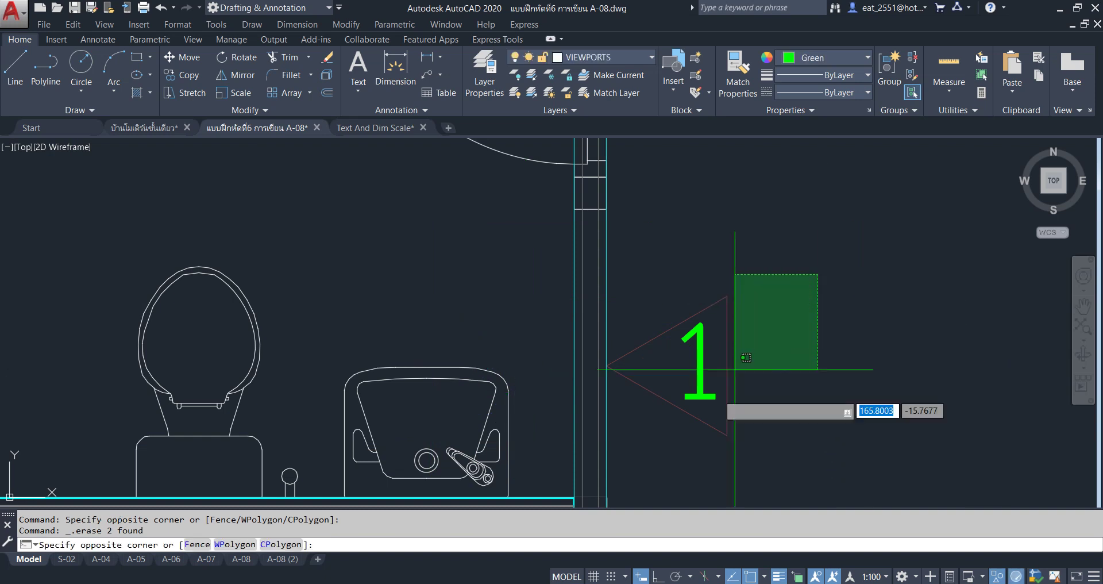
{"action": "left_click", "coordinate": [712, 402]}
{"action": "key", "text": "Delete"}
{"action": "scroll", "coordinate": [673, 451], "scroll_direction": "down", "scroll_amount": 5}
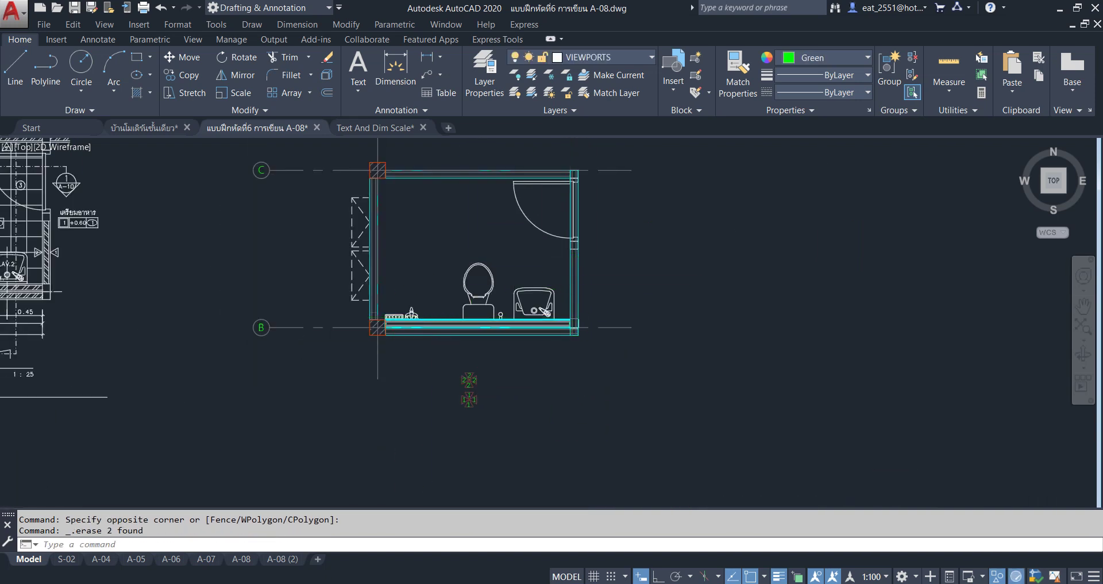
{"action": "scroll", "coordinate": [460, 385], "scroll_direction": "up", "scroll_amount": 1}
{"action": "scroll", "coordinate": [494, 357], "scroll_direction": "up", "scroll_amount": 1}
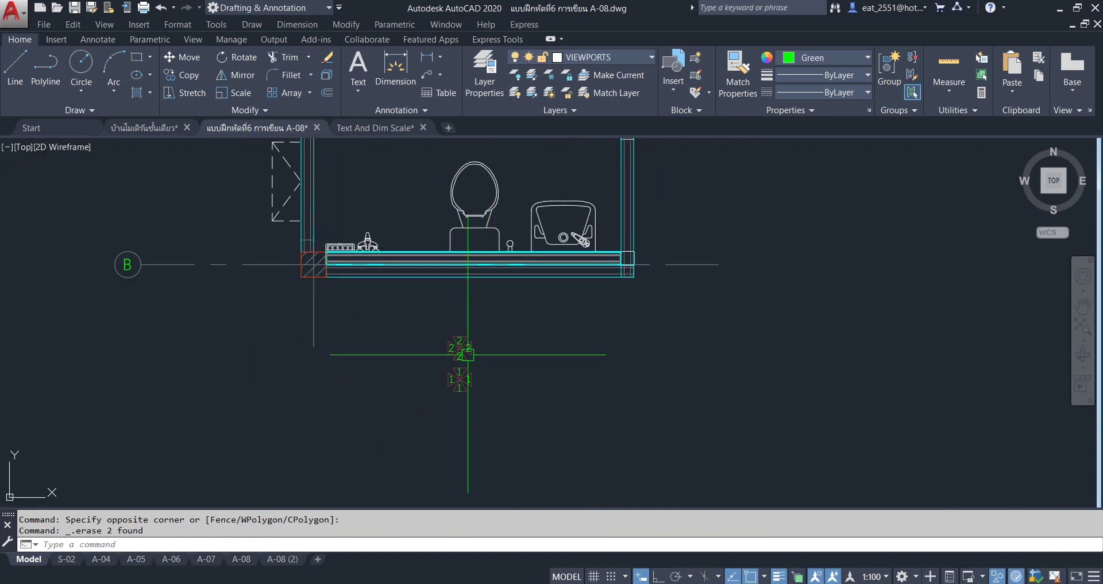
{"action": "scroll", "coordinate": [468, 353], "scroll_direction": "up", "scroll_amount": 4}
{"action": "scroll", "coordinate": [471, 353], "scroll_direction": "down", "scroll_amount": 2}
{"action": "scroll", "coordinate": [467, 229], "scroll_direction": "down", "scroll_amount": 3}
{"action": "scroll", "coordinate": [436, 373], "scroll_direction": "down", "scroll_amount": 2}
{"action": "scroll", "coordinate": [115, 344], "scroll_direction": "up", "scroll_amount": 4}
{"action": "scroll", "coordinate": [120, 344], "scroll_direction": "down", "scroll_amount": 4}
{"action": "scroll", "coordinate": [126, 311], "scroll_direction": "down", "scroll_amount": 2}
{"action": "scroll", "coordinate": [399, 439], "scroll_direction": "down", "scroll_amount": 4}
{"action": "scroll", "coordinate": [433, 389], "scroll_direction": "up", "scroll_amount": 3}
{"action": "scroll", "coordinate": [451, 267], "scroll_direction": "up", "scroll_amount": 4}
Inspect two vertical lines in the elevation, then clear the selection
{"action": "scroll", "coordinate": [482, 275], "scroll_direction": "up", "scroll_amount": 3}
{"action": "scroll", "coordinate": [481, 275], "scroll_direction": "up", "scroll_amount": 3}
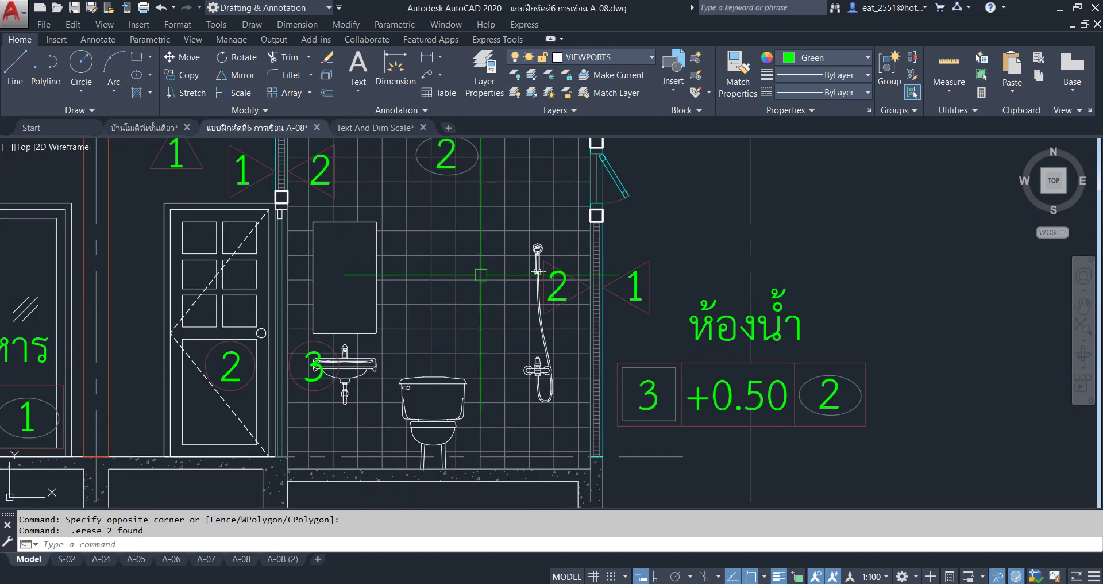
{"action": "left_click", "coordinate": [482, 275]}
{"action": "left_click", "coordinate": [460, 267]}
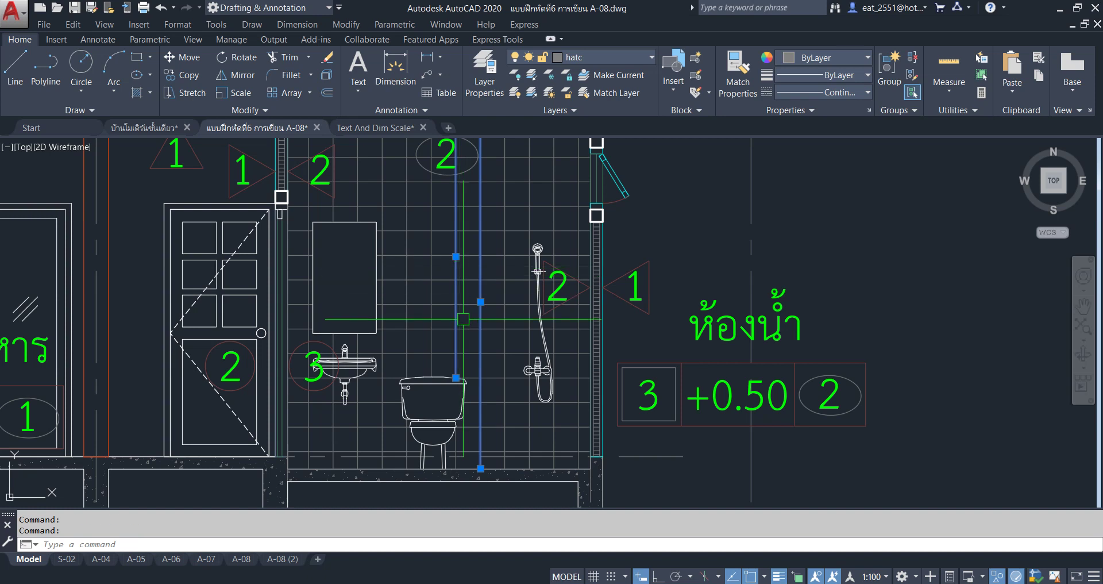
{"action": "key", "text": "Escape"}
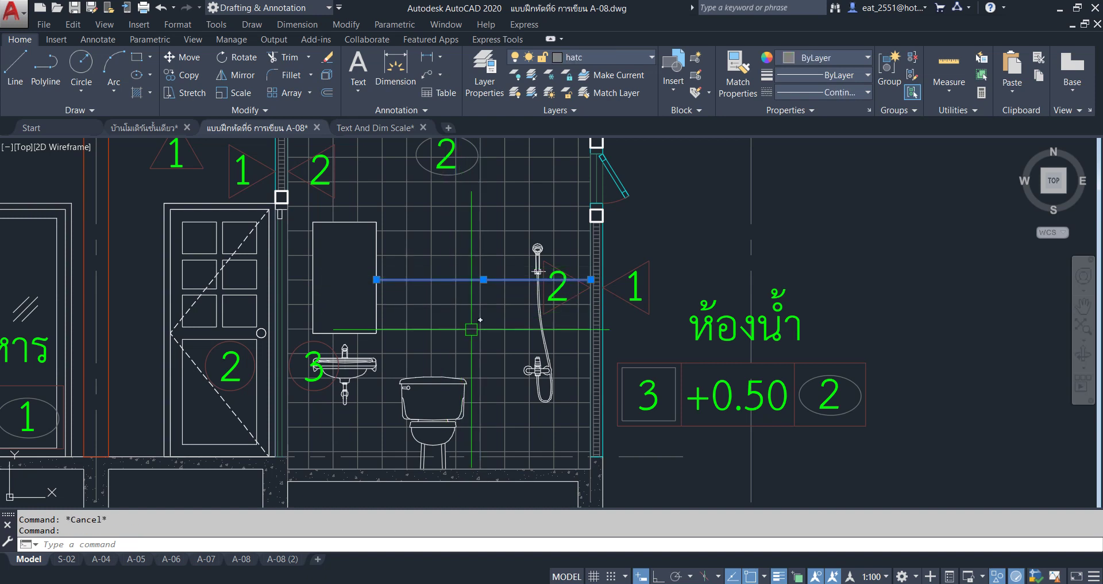
{"action": "key", "text": "Escape"}
{"action": "scroll", "coordinate": [446, 212], "scroll_direction": "down", "scroll_amount": 2}
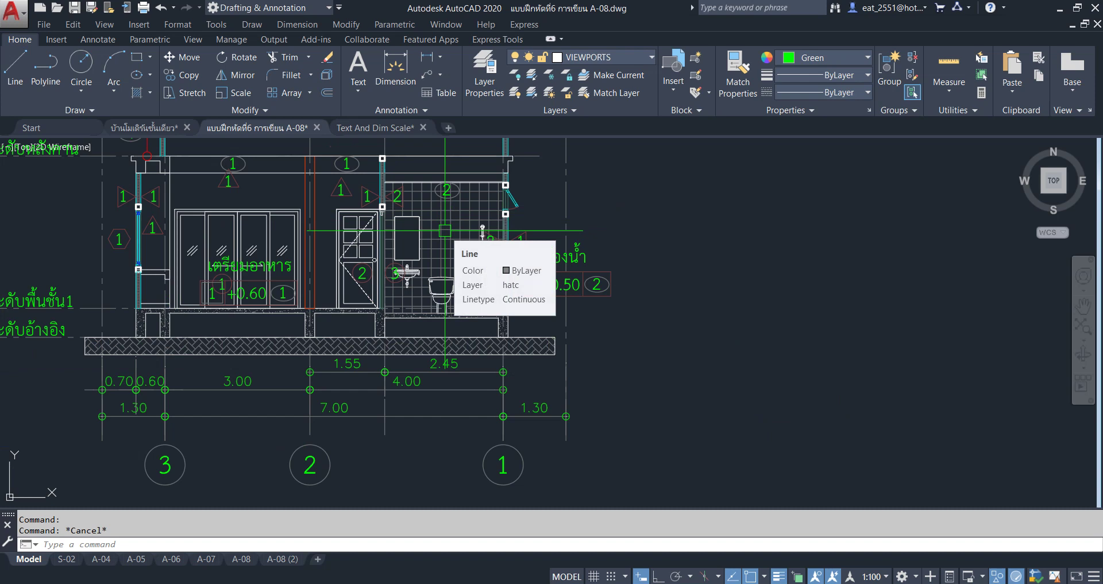
{"action": "key", "text": "Escape"}
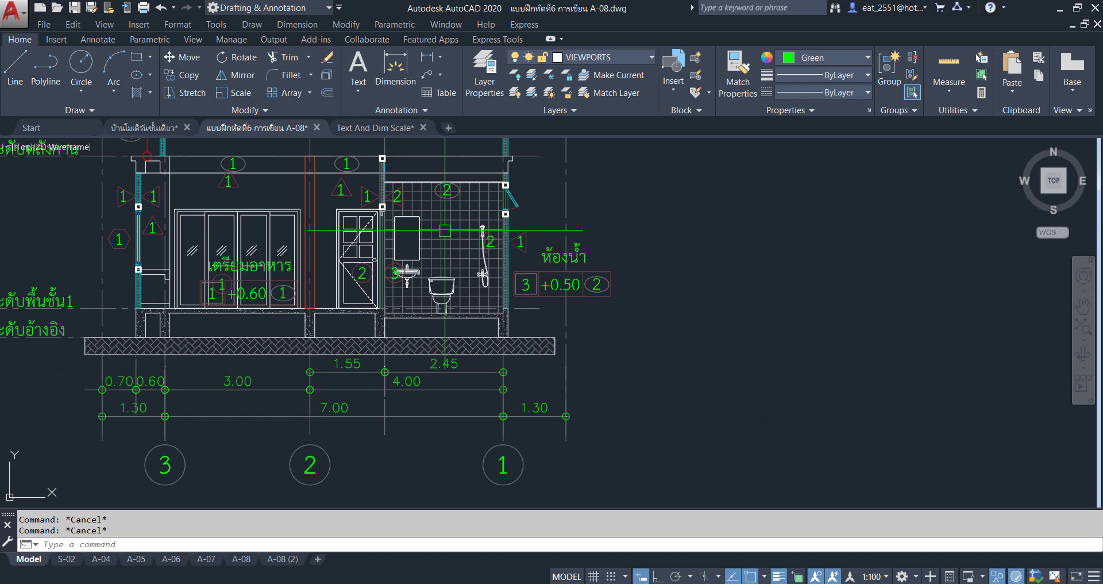
{"action": "scroll", "coordinate": [251, 387], "scroll_direction": "down", "scroll_amount": 5}
{"action": "scroll", "coordinate": [246, 331], "scroll_direction": "down", "scroll_amount": 3}
{"action": "scroll", "coordinate": [406, 187], "scroll_direction": "down", "scroll_amount": 3}
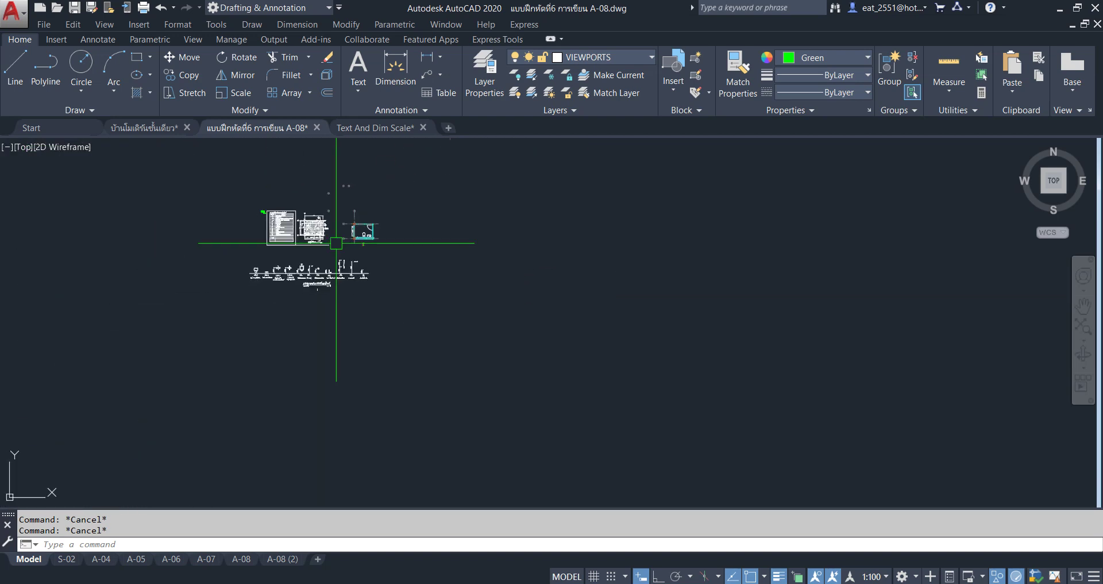
{"action": "scroll", "coordinate": [352, 236], "scroll_direction": "up", "scroll_amount": 3}
{"action": "scroll", "coordinate": [352, 221], "scroll_direction": "up", "scroll_amount": 2}
{"action": "scroll", "coordinate": [131, 261], "scroll_direction": "up", "scroll_amount": 2}
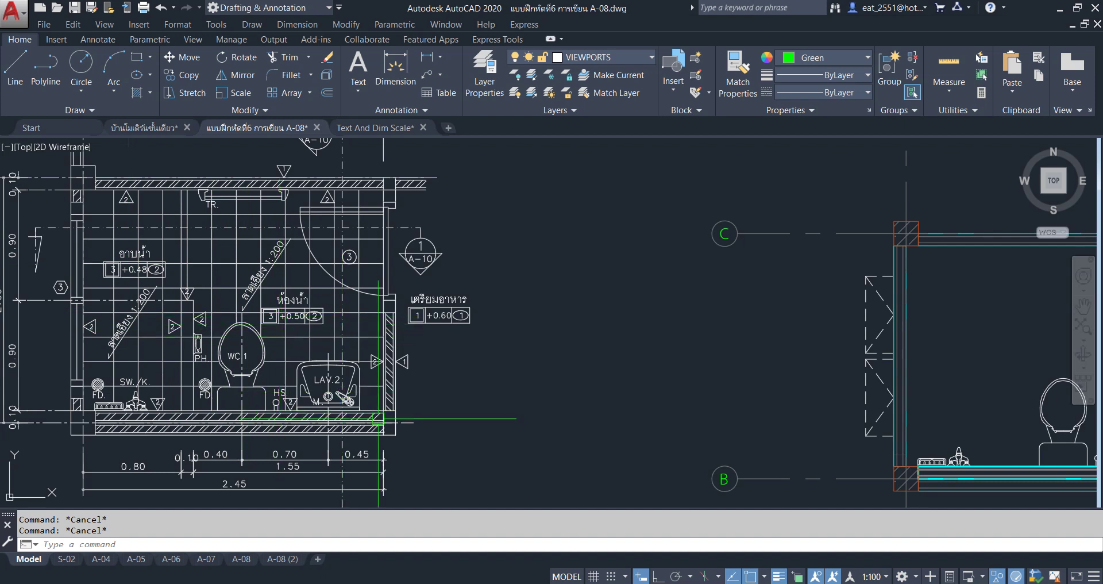
{"action": "scroll", "coordinate": [378, 406], "scroll_direction": "down", "scroll_amount": 8}
Switch to the บ้านโมเดิร์นชั้นเดียว drawing and zoom into its floor-materials table
{"action": "left_click", "coordinate": [144, 127]}
{"action": "scroll", "coordinate": [143, 297], "scroll_direction": "up", "scroll_amount": 1}
{"action": "scroll", "coordinate": [143, 297], "scroll_direction": "up", "scroll_amount": 2}
{"action": "scroll", "coordinate": [143, 297], "scroll_direction": "up", "scroll_amount": 2}
{"action": "scroll", "coordinate": [299, 263], "scroll_direction": "up", "scroll_amount": 1}
{"action": "scroll", "coordinate": [298, 263], "scroll_direction": "up", "scroll_amount": 1}
{"action": "scroll", "coordinate": [299, 263], "scroll_direction": "up", "scroll_amount": 2}
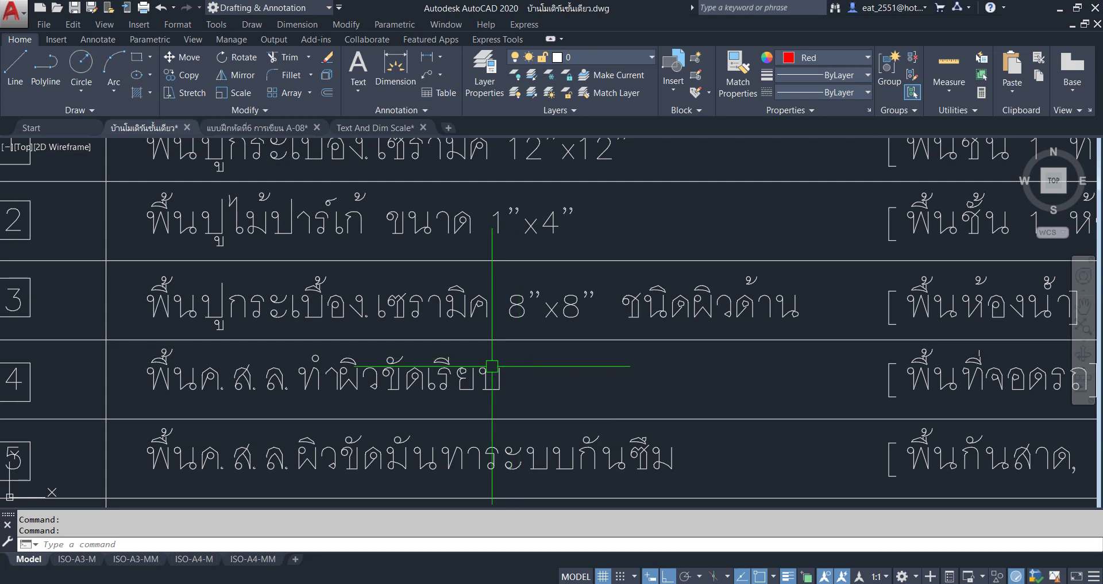
Switch back to the A-08 exercise drawing
{"action": "scroll", "coordinate": [237, 343], "scroll_direction": "down", "scroll_amount": 3}
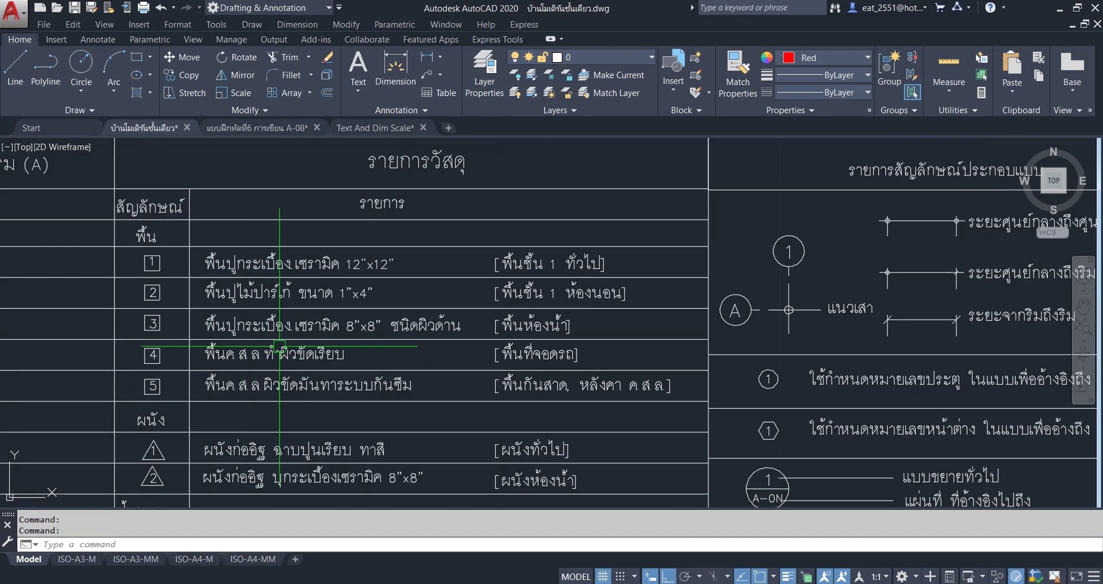
{"action": "scroll", "coordinate": [413, 309], "scroll_direction": "down", "scroll_amount": 1}
{"action": "scroll", "coordinate": [327, 292], "scroll_direction": "up", "scroll_amount": 3}
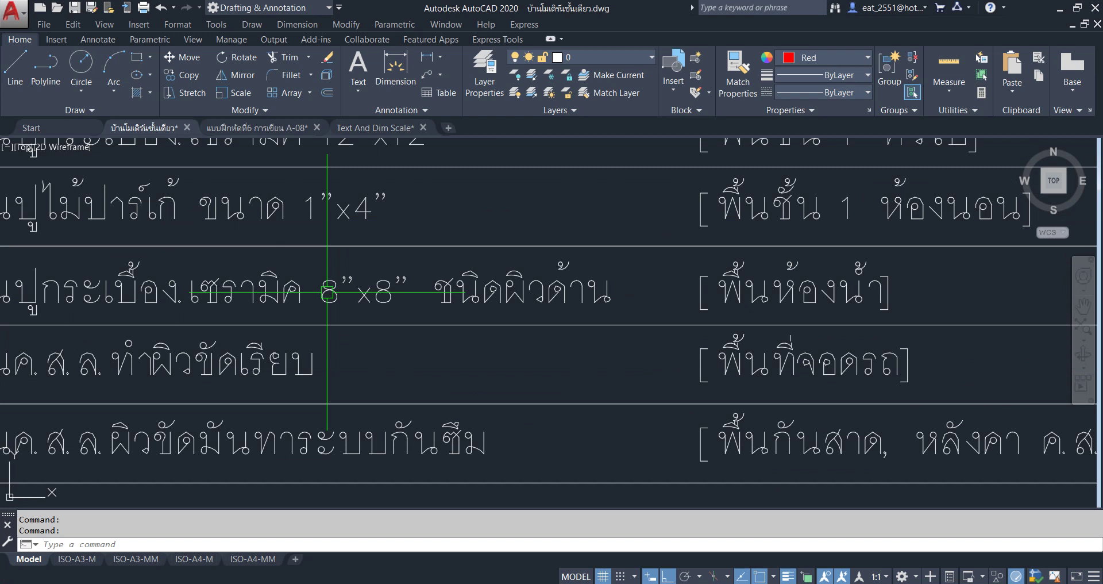
{"action": "scroll", "coordinate": [327, 292], "scroll_direction": "down", "scroll_amount": 6}
{"action": "left_click", "coordinate": [294, 131]}
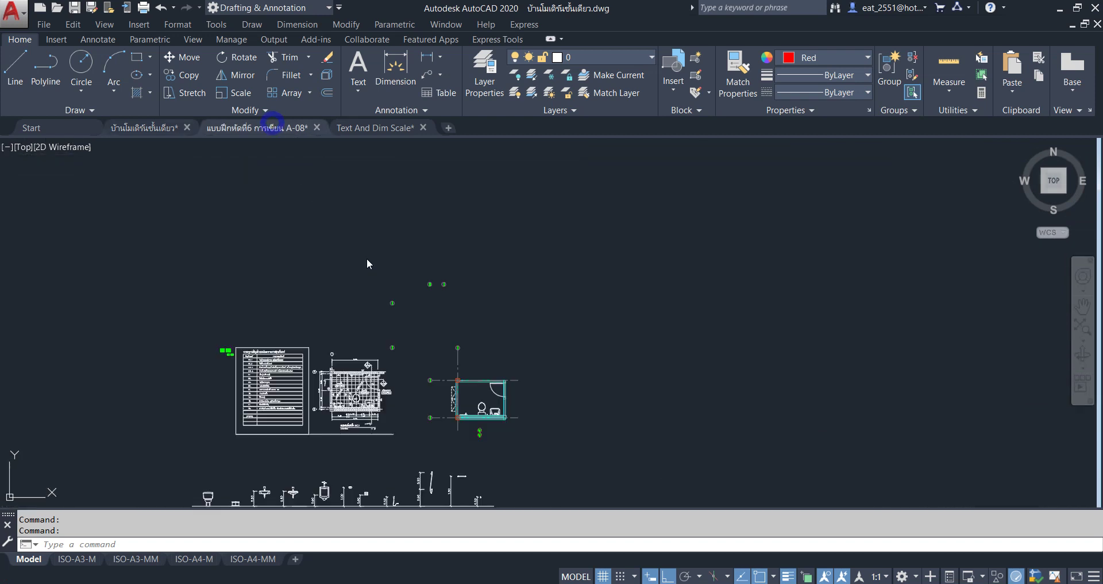
Zoom and pan across the WC.1 fixtures until both bathroom plans sit side by side
{"action": "scroll", "coordinate": [369, 284], "scroll_direction": "down", "scroll_amount": 2}
{"action": "scroll", "coordinate": [370, 307], "scroll_direction": "up", "scroll_amount": 5}
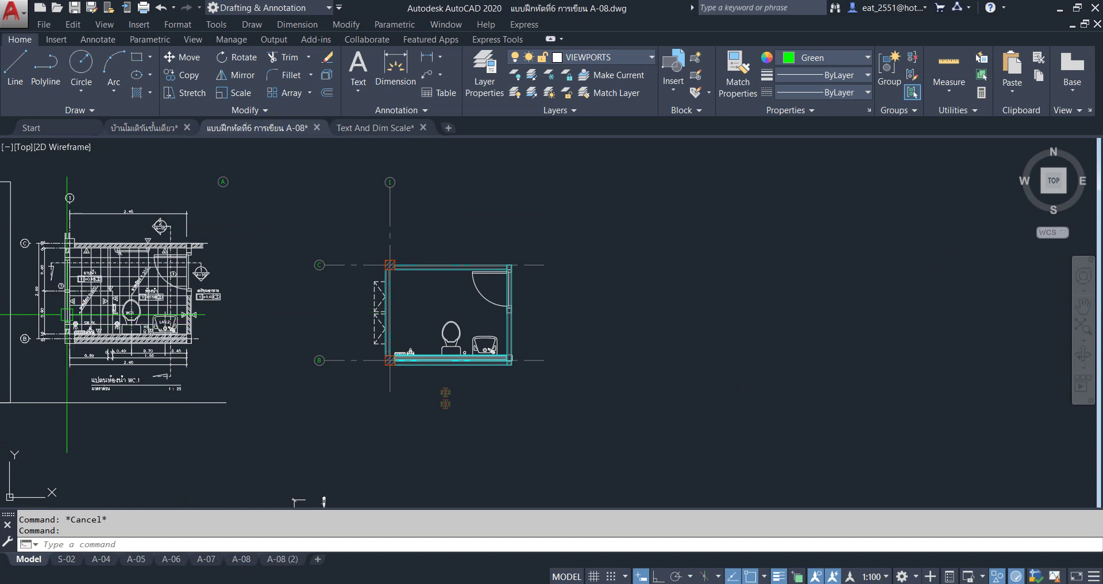
{"action": "scroll", "coordinate": [121, 308], "scroll_direction": "up", "scroll_amount": 4}
{"action": "middle_click_drag", "start_coordinate": [184, 305], "coordinate": [180, 344]}
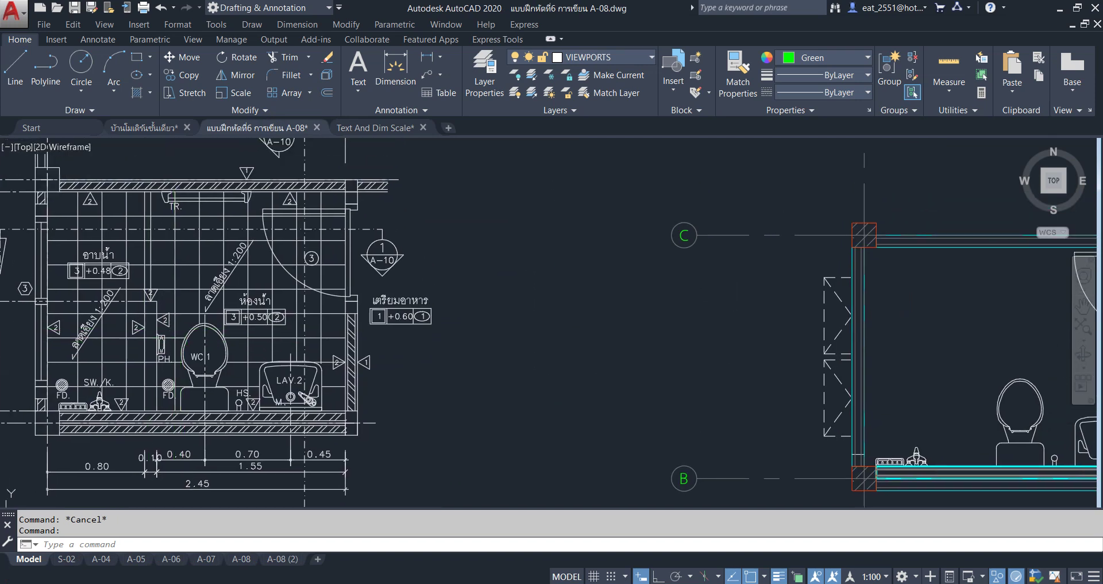
{"action": "scroll", "coordinate": [75, 342], "scroll_direction": "up", "scroll_amount": 2}
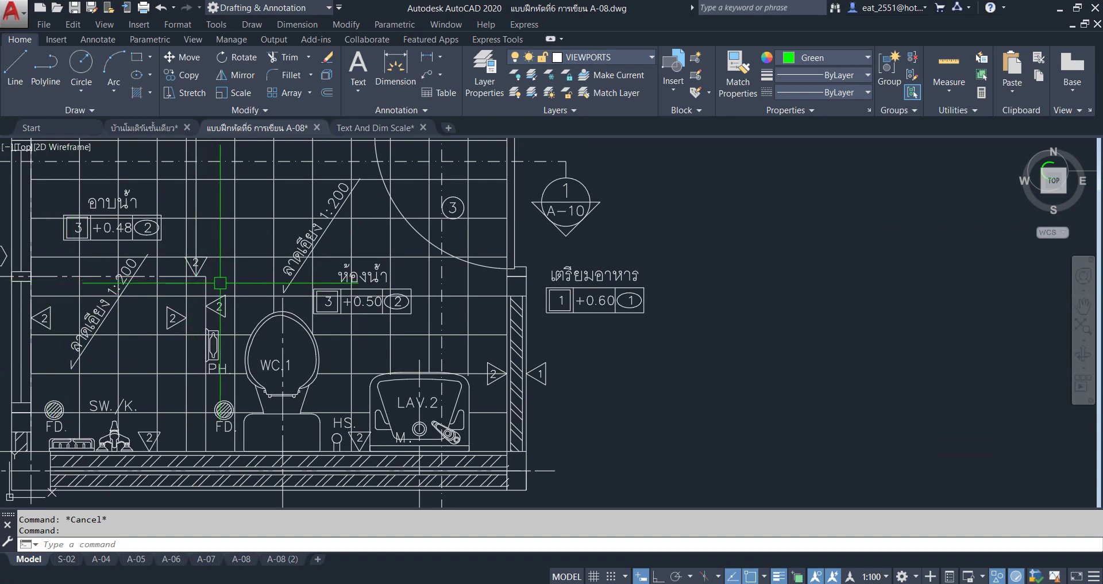
{"action": "middle_click_drag", "start_coordinate": [215, 447], "coordinate": [295, 440]}
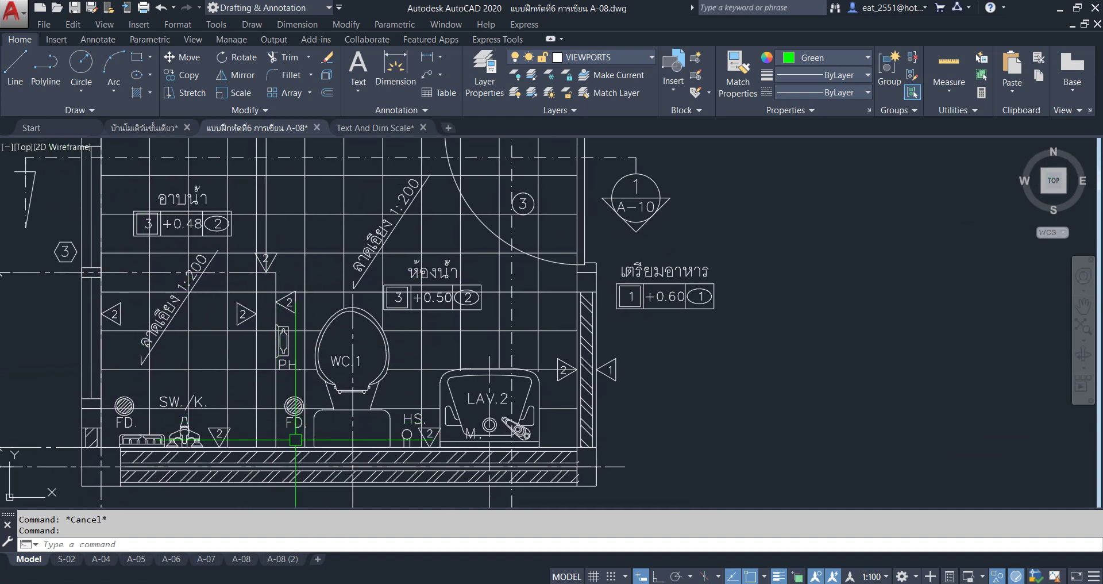
{"action": "middle_click_drag", "start_coordinate": [257, 355], "coordinate": [316, 408]}
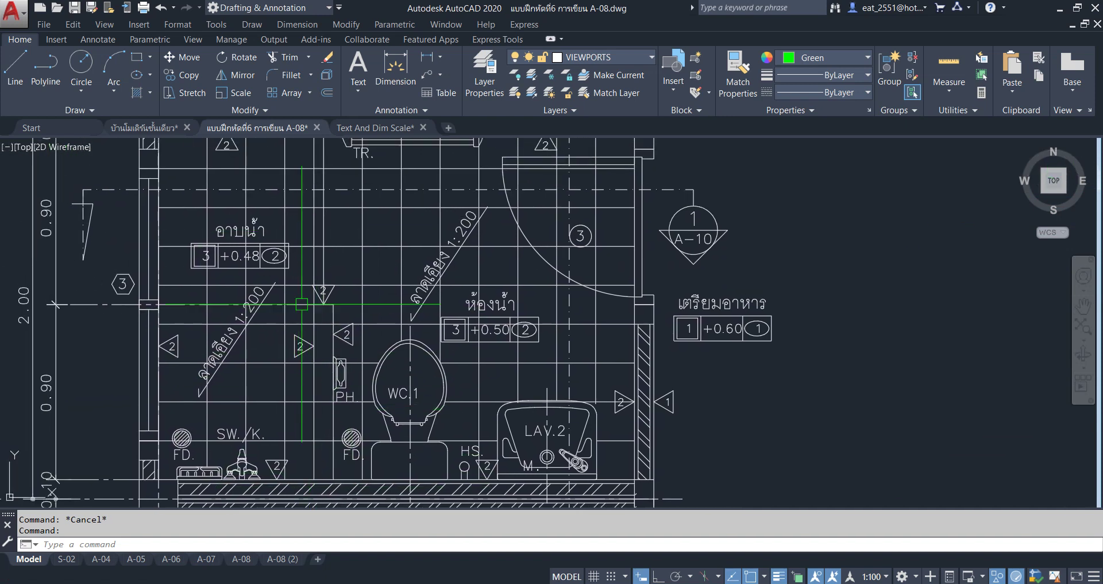
{"action": "middle_click_drag", "start_coordinate": [213, 395], "coordinate": [174, 347]}
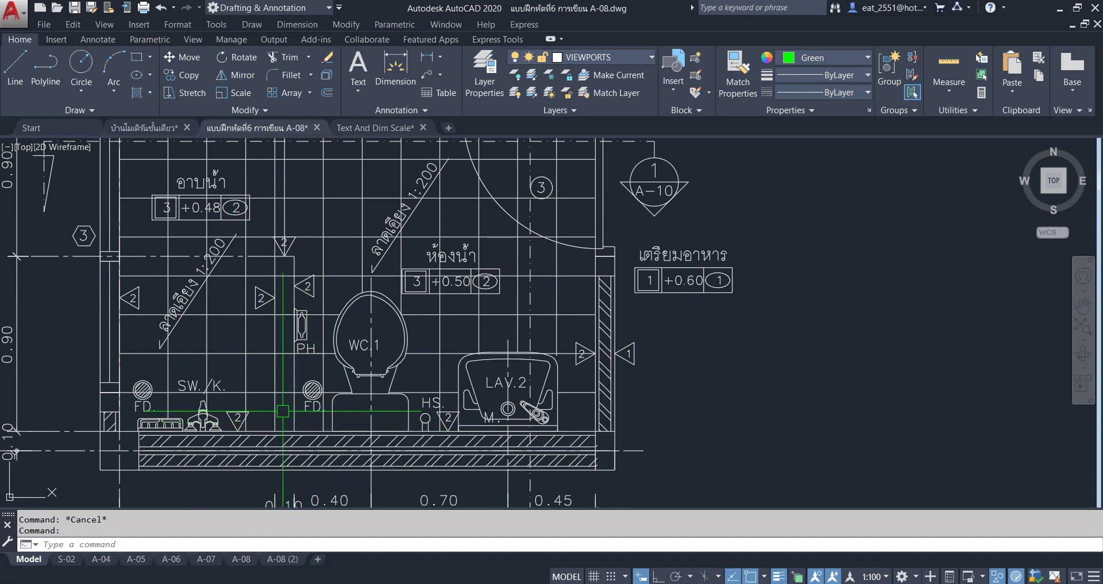
{"action": "middle_click_drag", "start_coordinate": [274, 363], "coordinate": [204, 358]}
{"action": "scroll", "coordinate": [204, 358], "scroll_direction": "down", "scroll_amount": 5}
{"action": "middle_click_drag", "start_coordinate": [764, 373], "coordinate": [614, 376]}
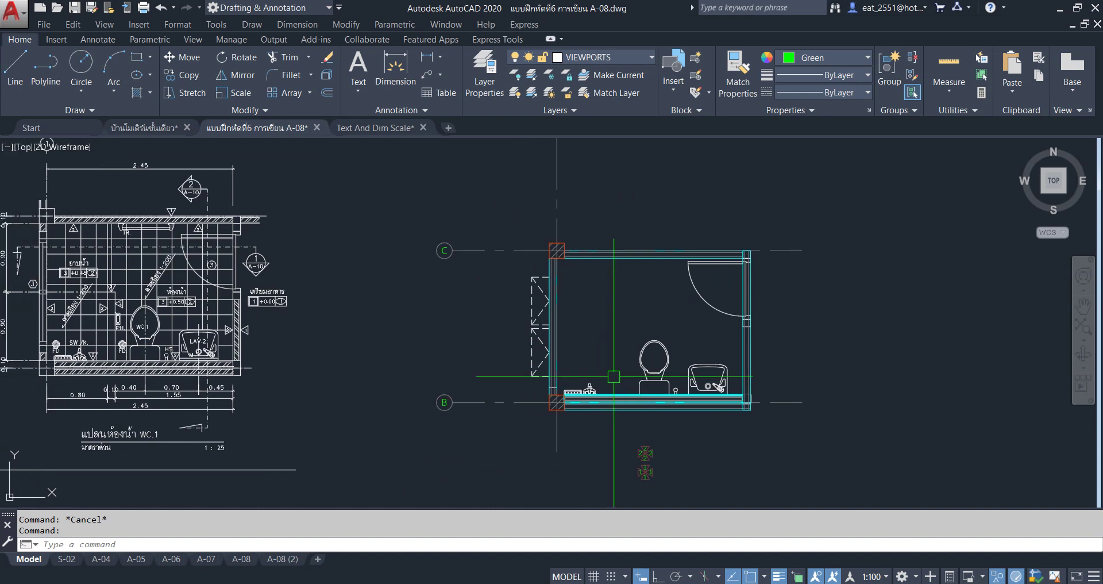
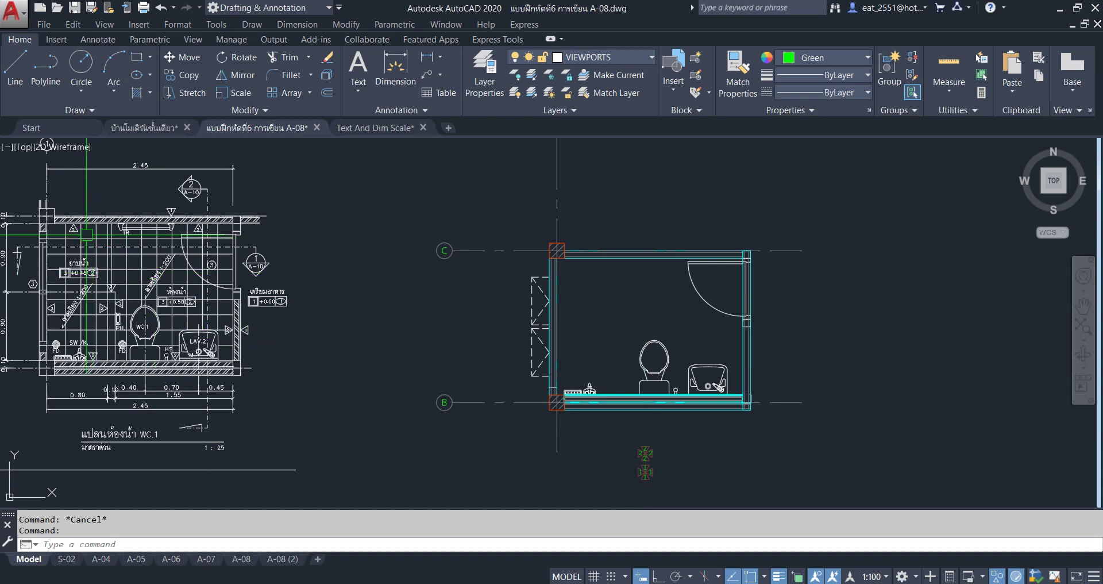
Pan and zoom across the bathroom plans and fixture elevations to review the layout
{"action": "scroll", "coordinate": [184, 247], "scroll_direction": "up", "scroll_amount": 4}
{"action": "scroll", "coordinate": [208, 246], "scroll_direction": "up", "scroll_amount": 1}
{"action": "scroll", "coordinate": [190, 241], "scroll_direction": "up", "scroll_amount": 4}
{"action": "scroll", "coordinate": [184, 288], "scroll_direction": "up", "scroll_amount": 3}
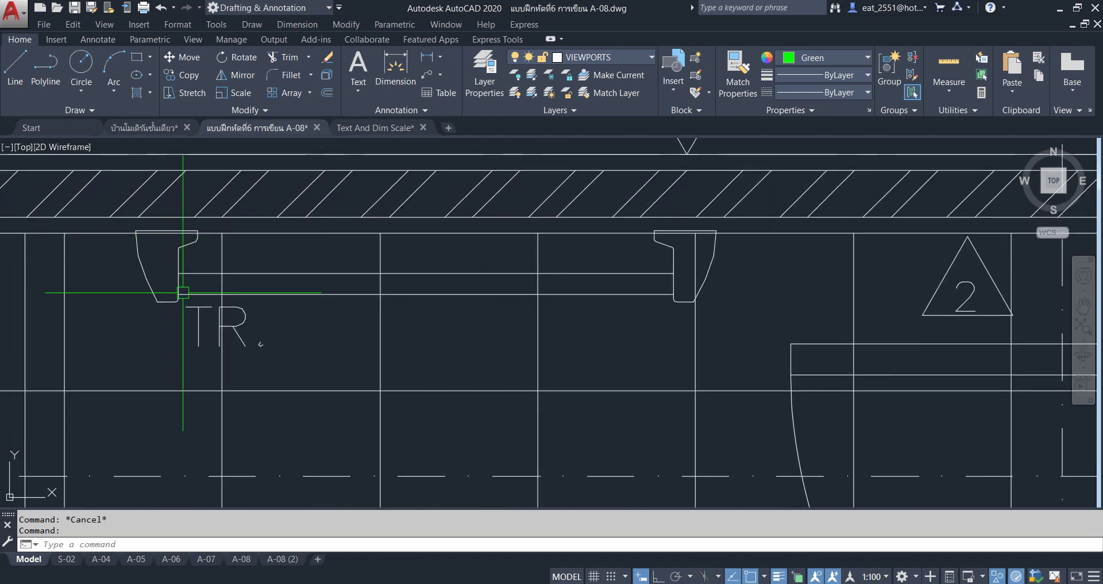
{"action": "scroll", "coordinate": [184, 290], "scroll_direction": "down", "scroll_amount": 2}
{"action": "scroll", "coordinate": [333, 236], "scroll_direction": "down", "scroll_amount": 3}
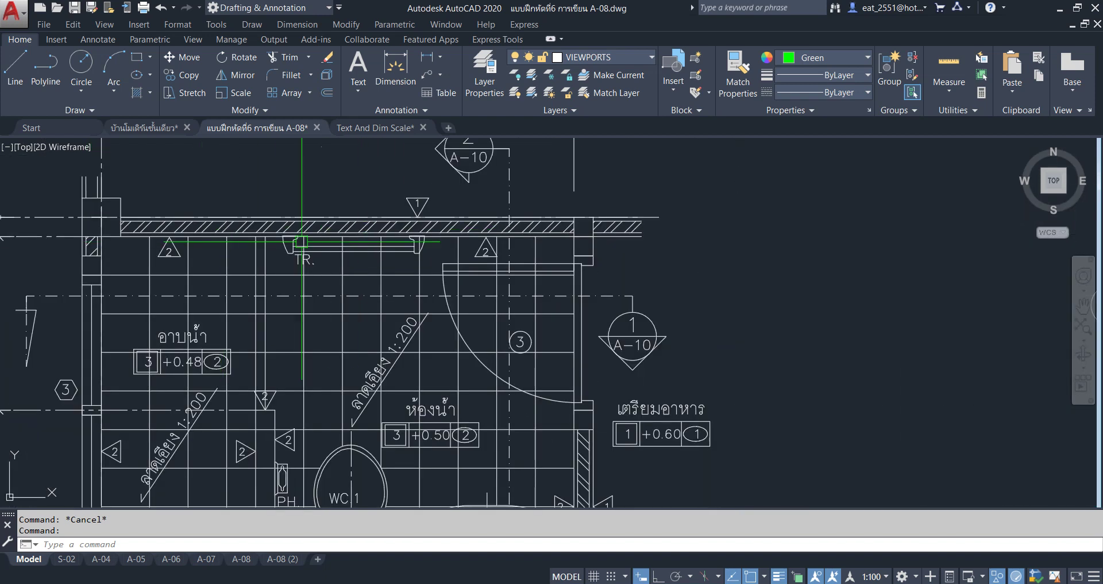
{"action": "scroll", "coordinate": [338, 315], "scroll_direction": "up", "scroll_amount": 3}
{"action": "scroll", "coordinate": [272, 240], "scroll_direction": "up", "scroll_amount": 5}
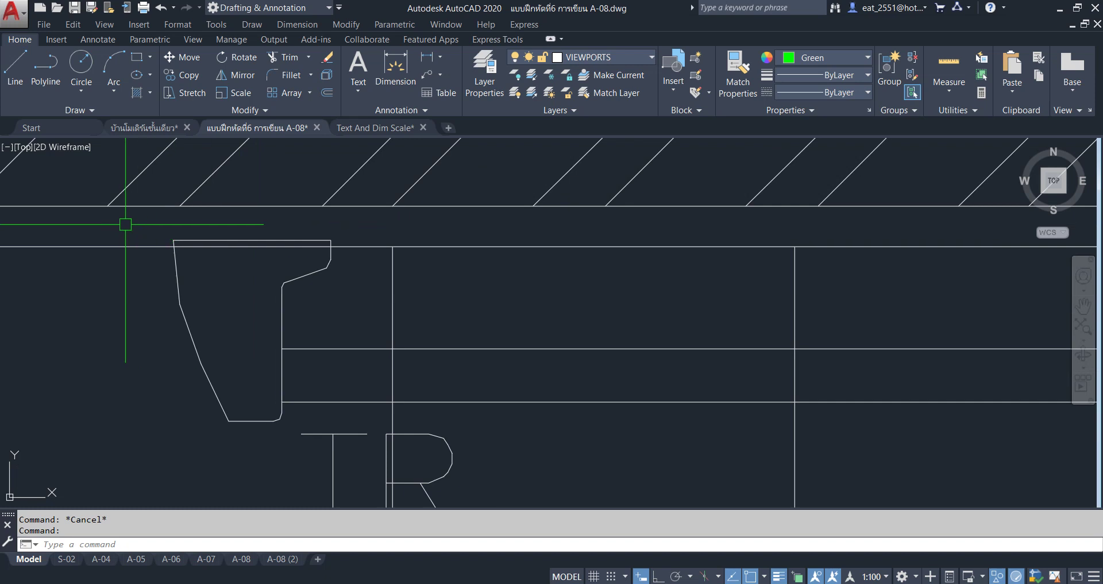
{"action": "scroll", "coordinate": [357, 326], "scroll_direction": "down", "scroll_amount": 7}
{"action": "middle_click_drag", "start_coordinate": [358, 325], "coordinate": [363, 314]}
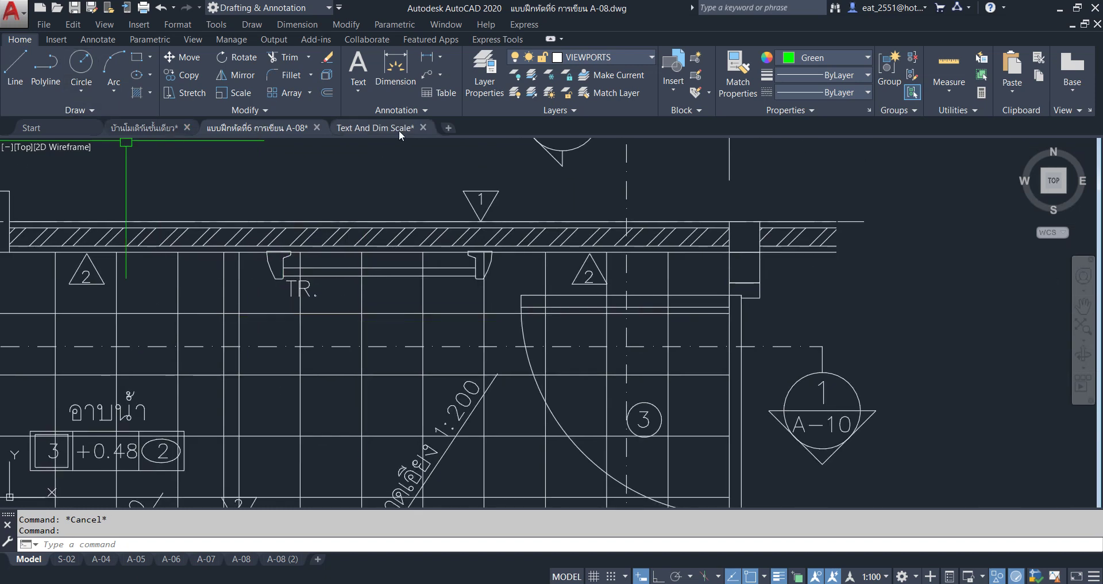
{"action": "scroll", "coordinate": [373, 403], "scroll_direction": "down", "scroll_amount": 3}
{"action": "scroll", "coordinate": [372, 431], "scroll_direction": "down", "scroll_amount": 2}
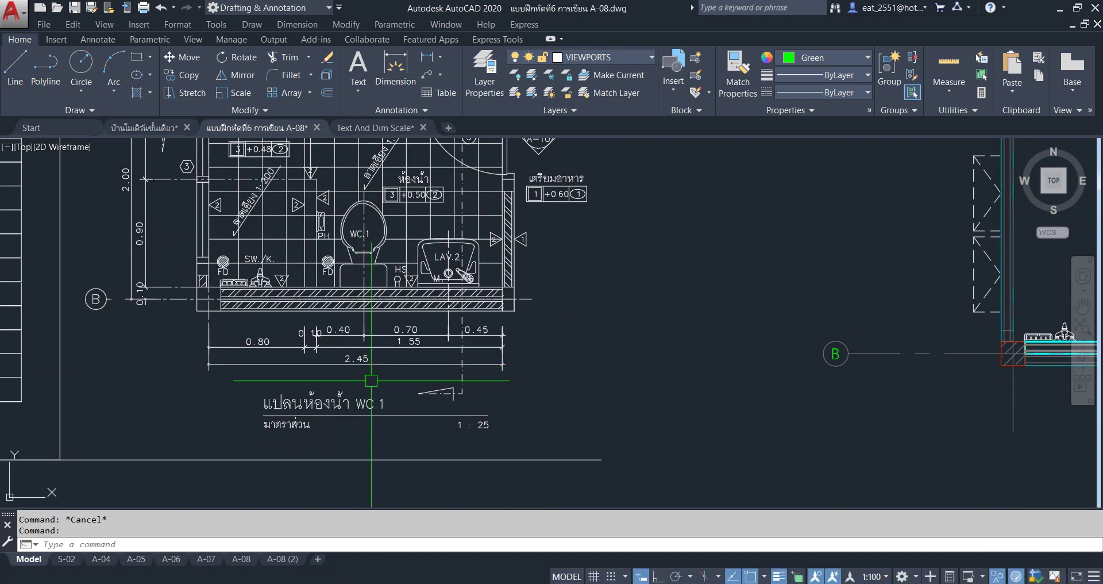
{"action": "scroll", "coordinate": [372, 431], "scroll_direction": "up", "scroll_amount": 2}
{"action": "scroll", "coordinate": [402, 368], "scroll_direction": "down", "scroll_amount": 3}
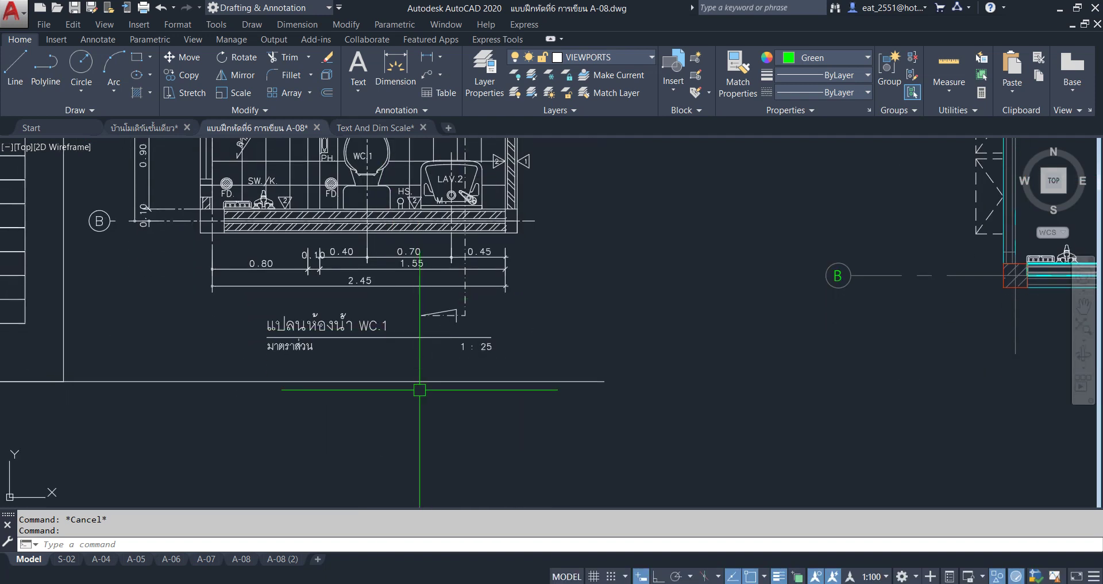
{"action": "scroll", "coordinate": [416, 345], "scroll_direction": "up", "scroll_amount": 1}
{"action": "scroll", "coordinate": [416, 335], "scroll_direction": "down", "scroll_amount": 4}
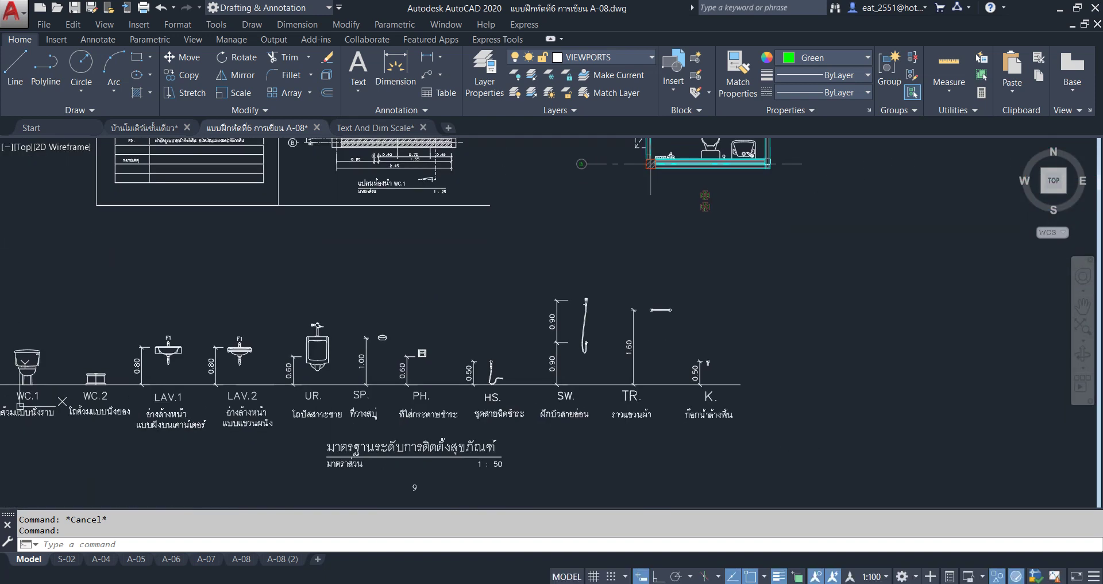
{"action": "middle_click_drag", "start_coordinate": [288, 376], "coordinate": [367, 349]}
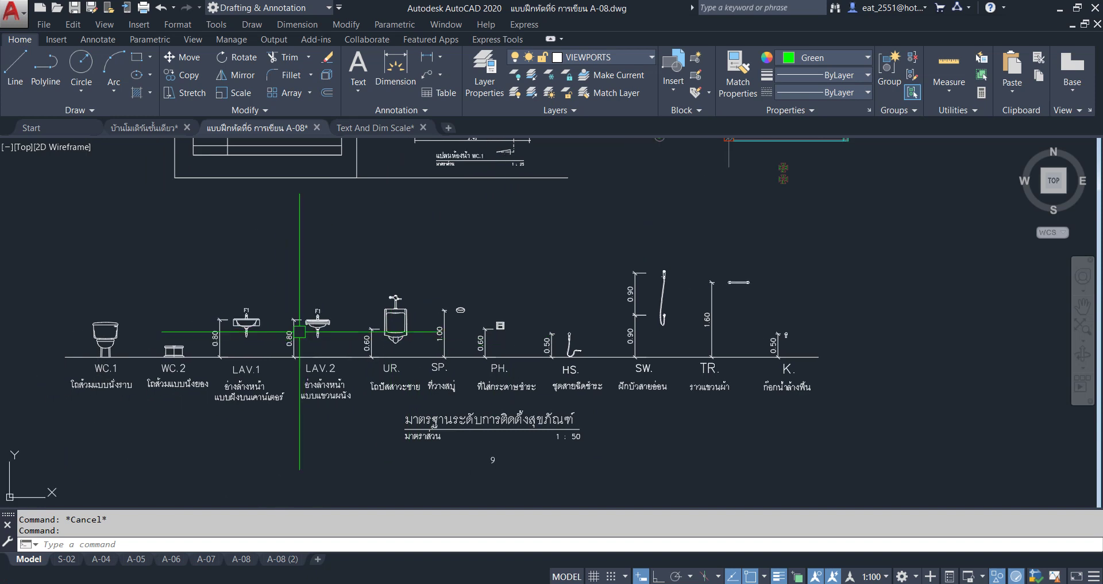
{"action": "scroll", "coordinate": [741, 285], "scroll_direction": "up", "scroll_amount": 5}
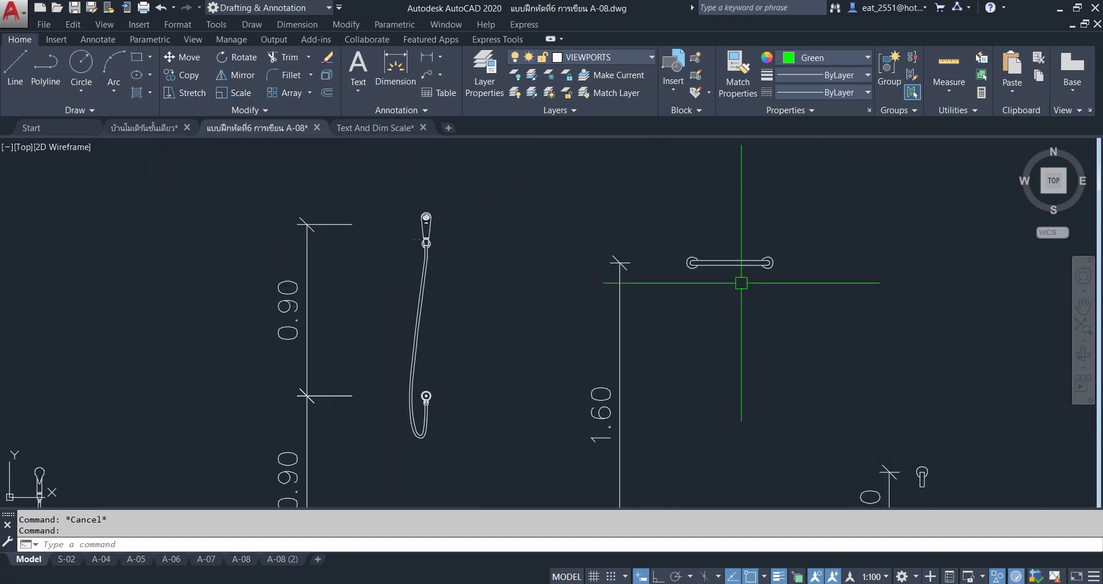
{"action": "scroll", "coordinate": [741, 282], "scroll_direction": "down", "scroll_amount": 4}
{"action": "middle_click_drag", "start_coordinate": [362, 401], "coordinate": [475, 296]}
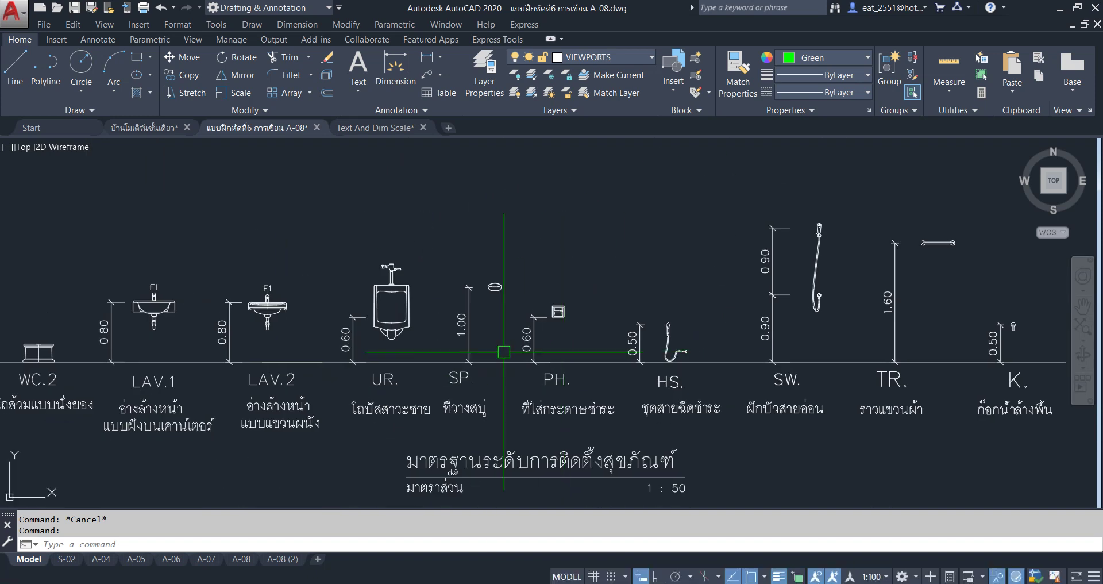
{"action": "middle_click_drag", "start_coordinate": [183, 353], "coordinate": [184, 448]}
{"action": "scroll", "coordinate": [184, 448], "scroll_direction": "down", "scroll_amount": 3}
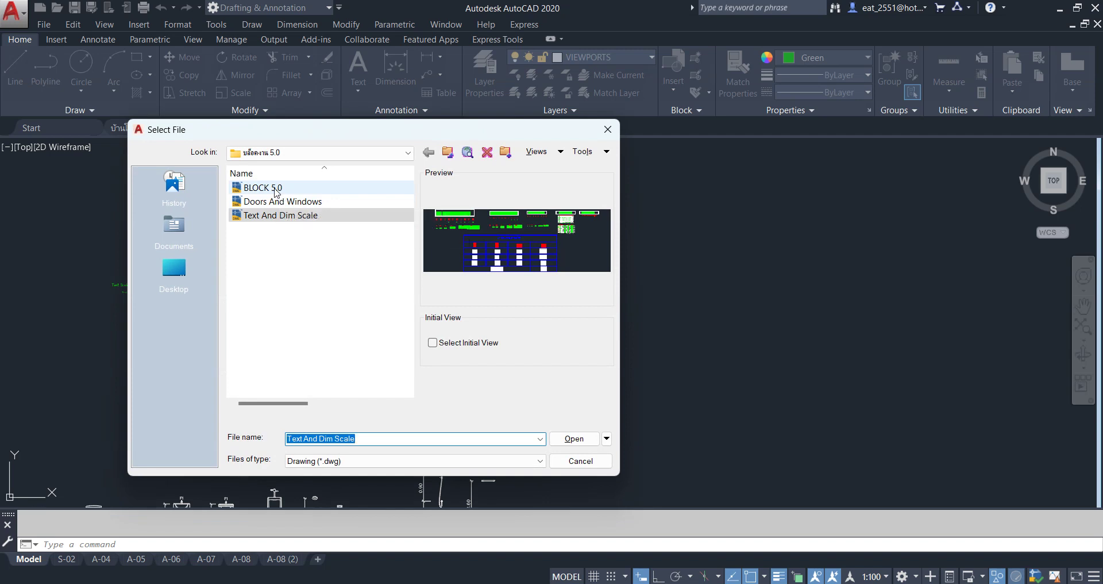
Open the BLOCK 5.0.dwg block library, ignoring the unresolved reference files
{"action": "left_click", "coordinate": [277, 193]}
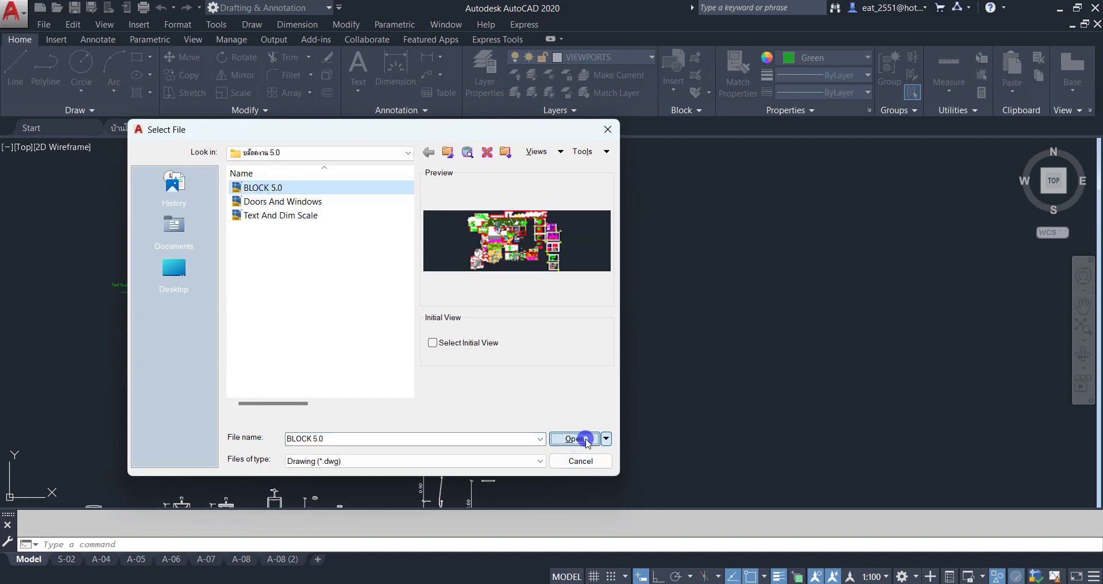
{"action": "left_click", "coordinate": [585, 438]}
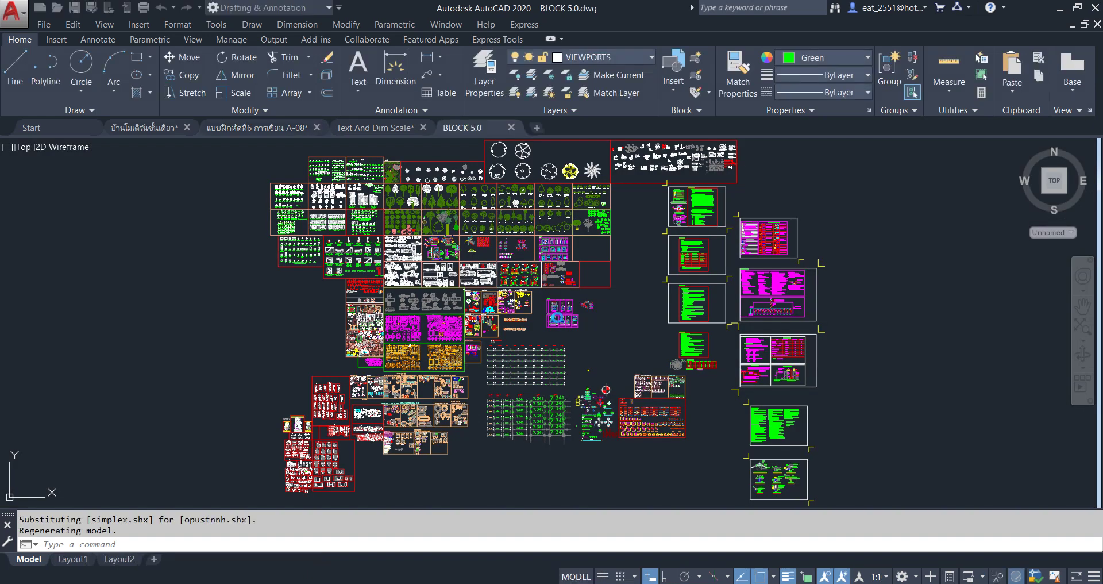
{"action": "left_click", "coordinate": [469, 311]}
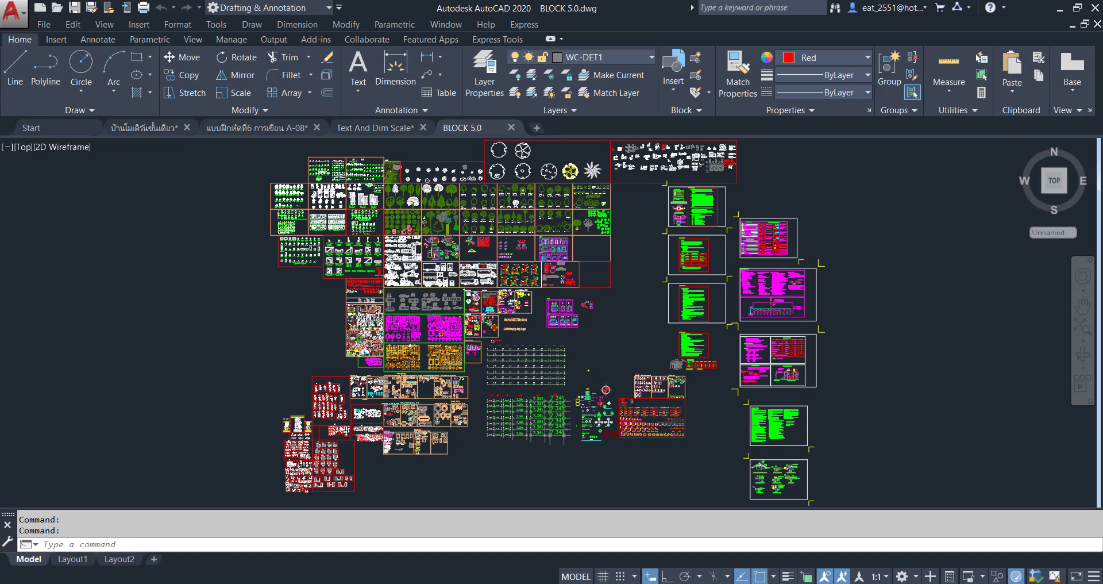
Inspect the towel-bar blocks in BLOCK 5.0, then close that drawing
{"action": "scroll", "coordinate": [487, 429], "scroll_direction": "up", "scroll_amount": 5}
{"action": "scroll", "coordinate": [488, 429], "scroll_direction": "up", "scroll_amount": 5}
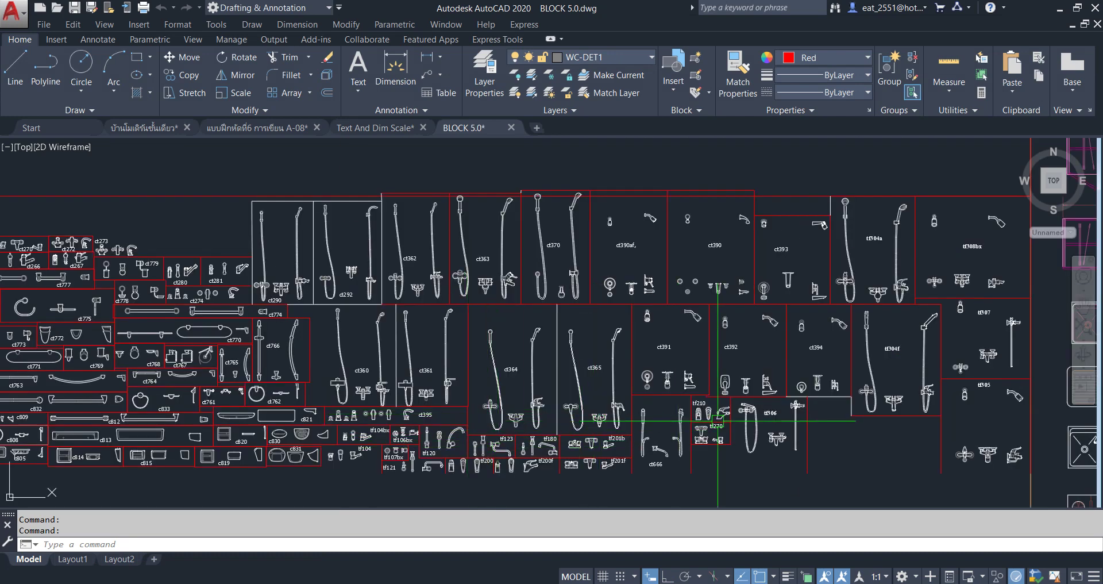
{"action": "middle_click_drag", "start_coordinate": [718, 421], "coordinate": [553, 428]}
{"action": "scroll", "coordinate": [323, 320], "scroll_direction": "down", "scroll_amount": 5}
{"action": "scroll", "coordinate": [324, 320], "scroll_direction": "up", "scroll_amount": 3}
{"action": "scroll", "coordinate": [324, 319], "scroll_direction": "up", "scroll_amount": 3}
{"action": "scroll", "coordinate": [323, 319], "scroll_direction": "up", "scroll_amount": 3}
{"action": "left_click", "coordinate": [347, 312]}
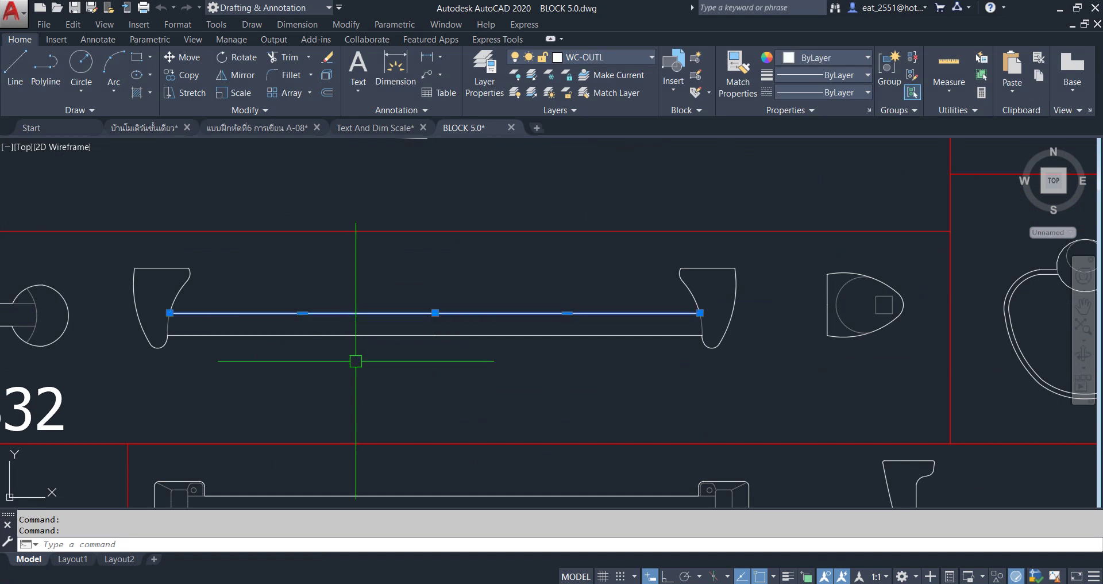
{"action": "key", "text": "Escape"}
{"action": "scroll", "coordinate": [358, 334], "scroll_direction": "down", "scroll_amount": 5}
{"action": "scroll", "coordinate": [272, 294], "scroll_direction": "up", "scroll_amount": 4}
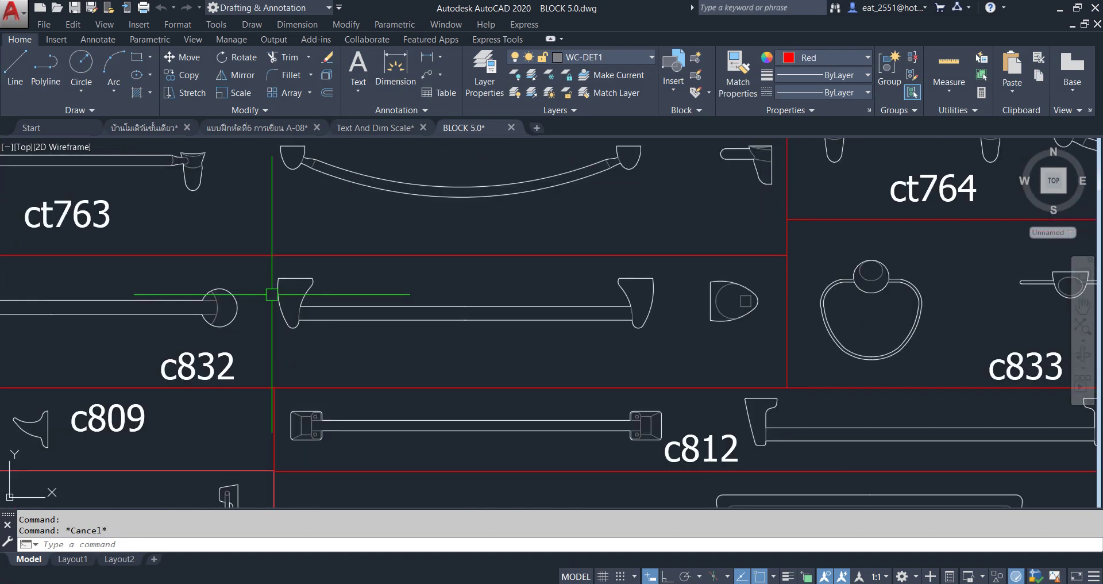
{"action": "scroll", "coordinate": [271, 294], "scroll_direction": "down", "scroll_amount": 4}
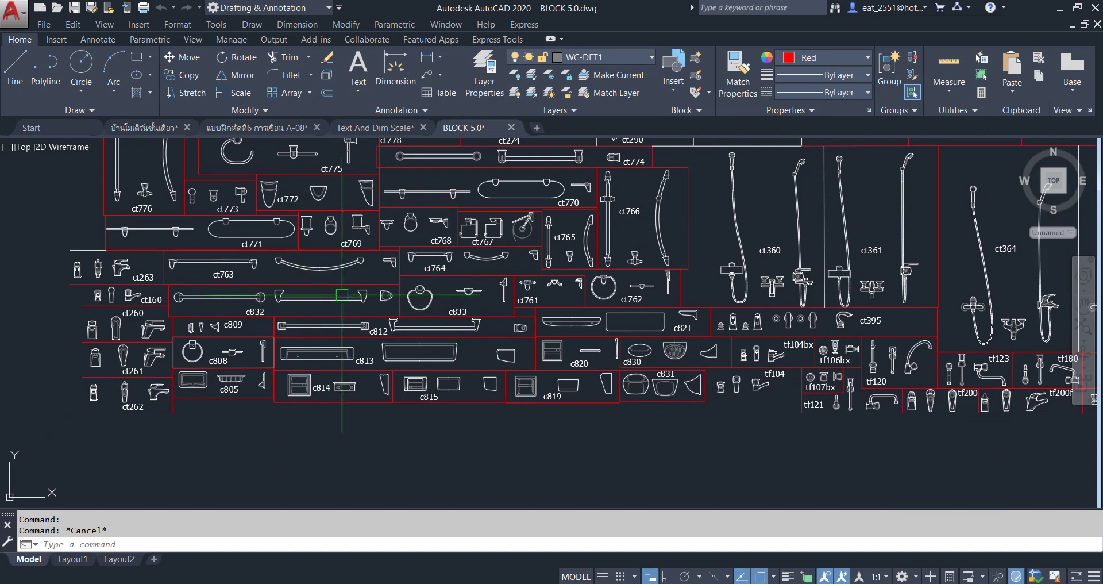
{"action": "scroll", "coordinate": [431, 402], "scroll_direction": "down", "scroll_amount": 1}
{"action": "middle_click", "coordinate": [1028, 181]}
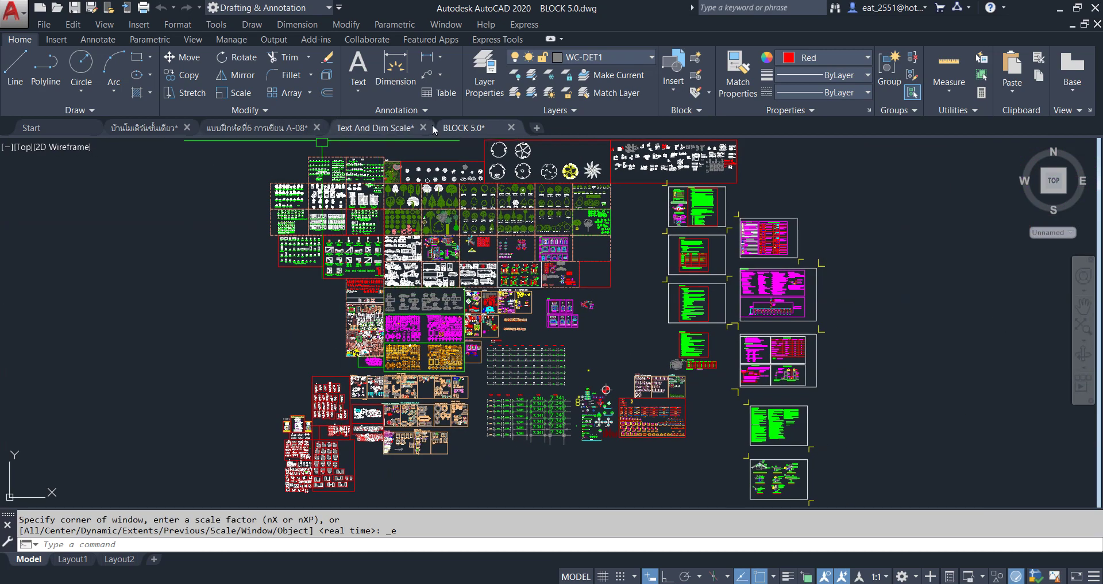
{"action": "left_click", "coordinate": [511, 127]}
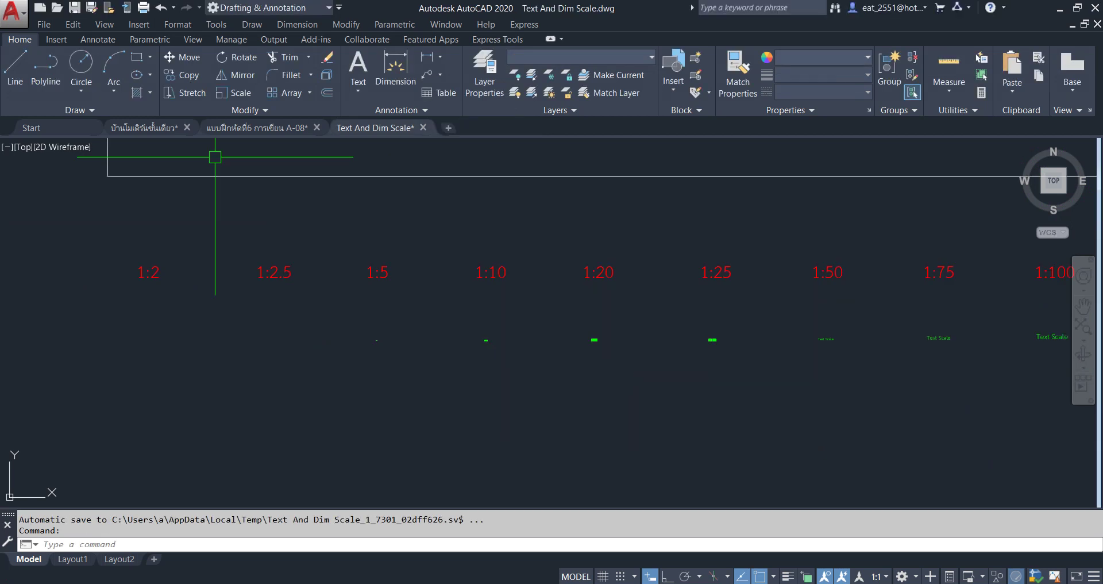
Discard the BLOCK 5.0 changes and erase the five stray lines under the TR. towel bar
{"action": "left_click", "coordinate": [256, 127]}
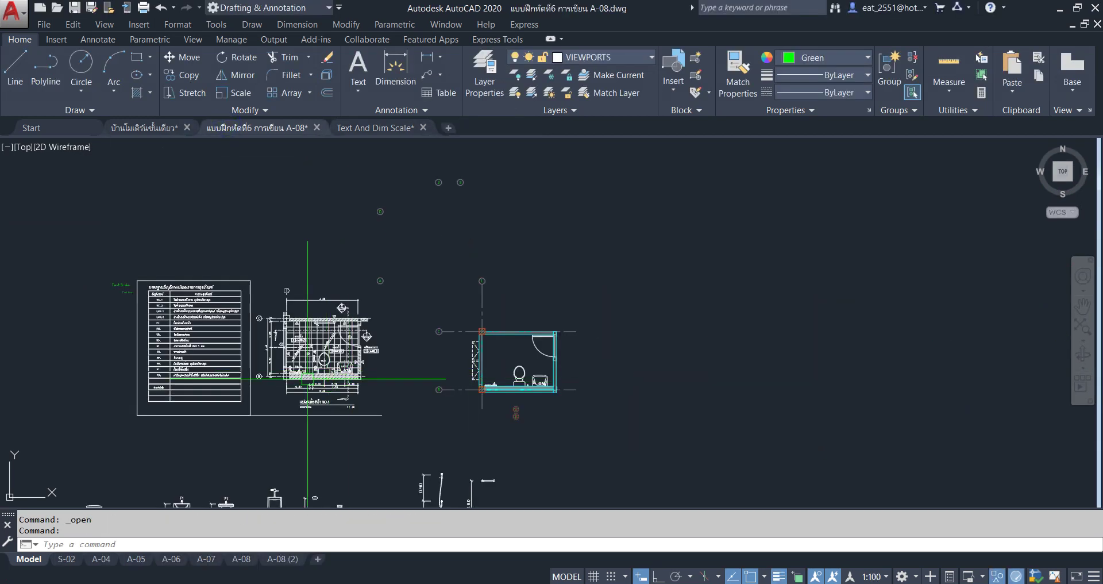
{"action": "scroll", "coordinate": [322, 322], "scroll_direction": "up", "scroll_amount": 5}
{"action": "scroll", "coordinate": [391, 291], "scroll_direction": "up", "scroll_amount": 5}
{"action": "scroll", "coordinate": [459, 327], "scroll_direction": "up", "scroll_amount": 2}
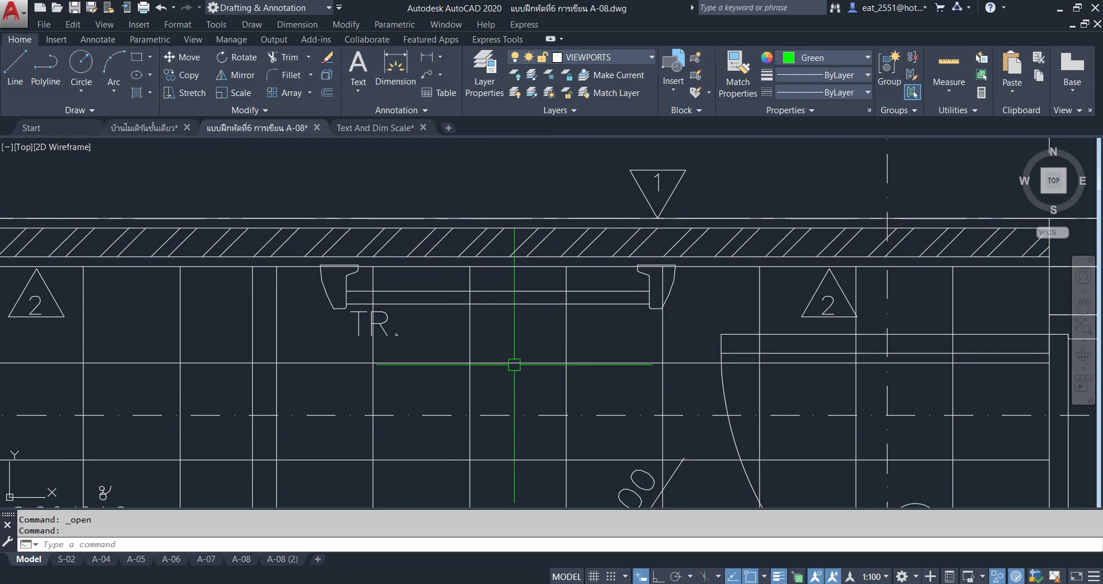
{"action": "scroll", "coordinate": [512, 364], "scroll_direction": "up", "scroll_amount": 1}
{"action": "left_click", "coordinate": [762, 329]}
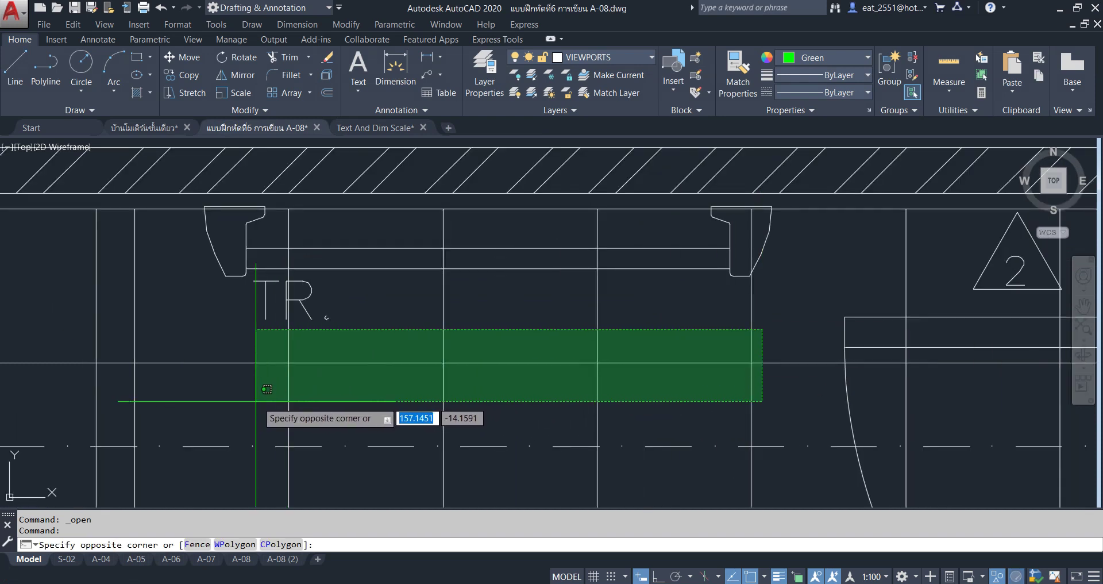
{"action": "left_click", "coordinate": [253, 395]}
{"action": "key", "text": "Delete"}
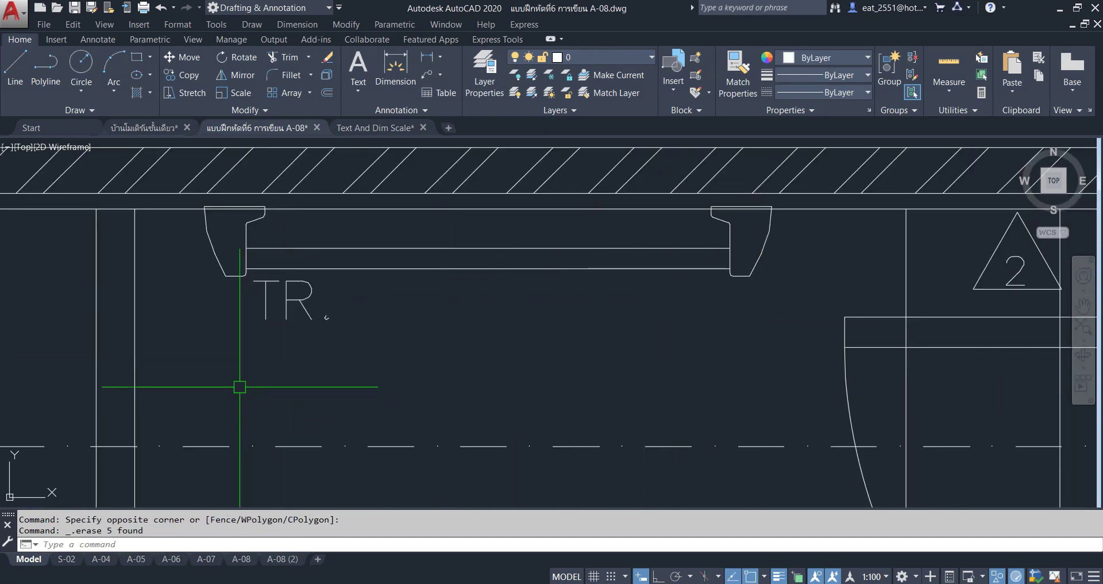
Copy the TR. towel bar and its label into the second bathroom
{"action": "scroll", "coordinate": [230, 368], "scroll_direction": "up", "scroll_amount": 1}
{"action": "scroll", "coordinate": [189, 275], "scroll_direction": "up", "scroll_amount": 1}
{"action": "left_click", "coordinate": [155, 212]}
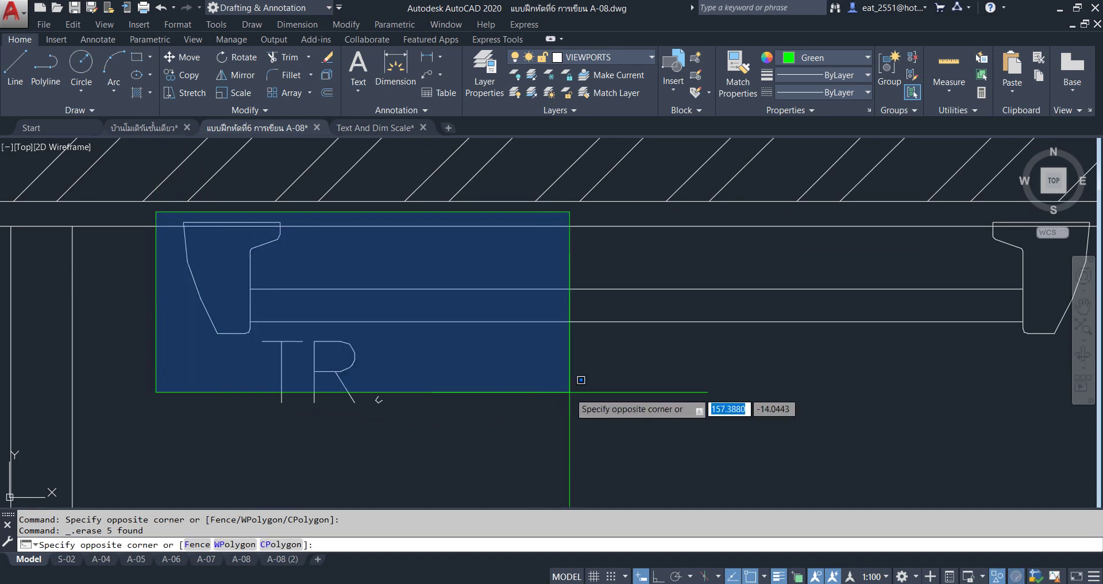
{"action": "scroll", "coordinate": [579, 377], "scroll_direction": "down", "scroll_amount": 2}
{"action": "left_click", "coordinate": [912, 461]}
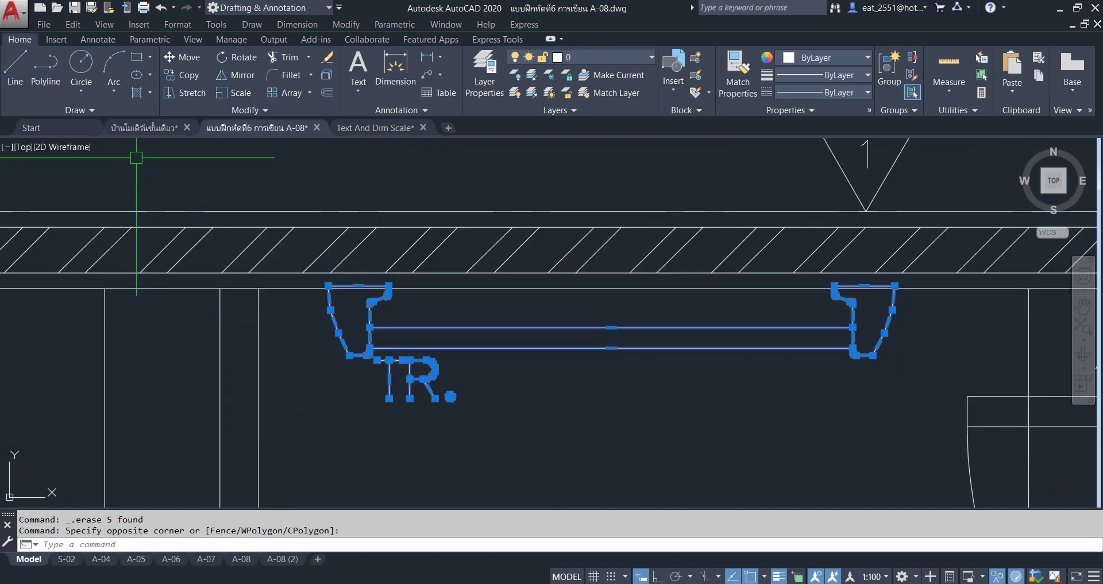
{"action": "left_click", "coordinate": [174, 75]}
{"action": "scroll", "coordinate": [397, 327], "scroll_direction": "down", "scroll_amount": 1}
{"action": "scroll", "coordinate": [397, 327], "scroll_direction": "down", "scroll_amount": 1}
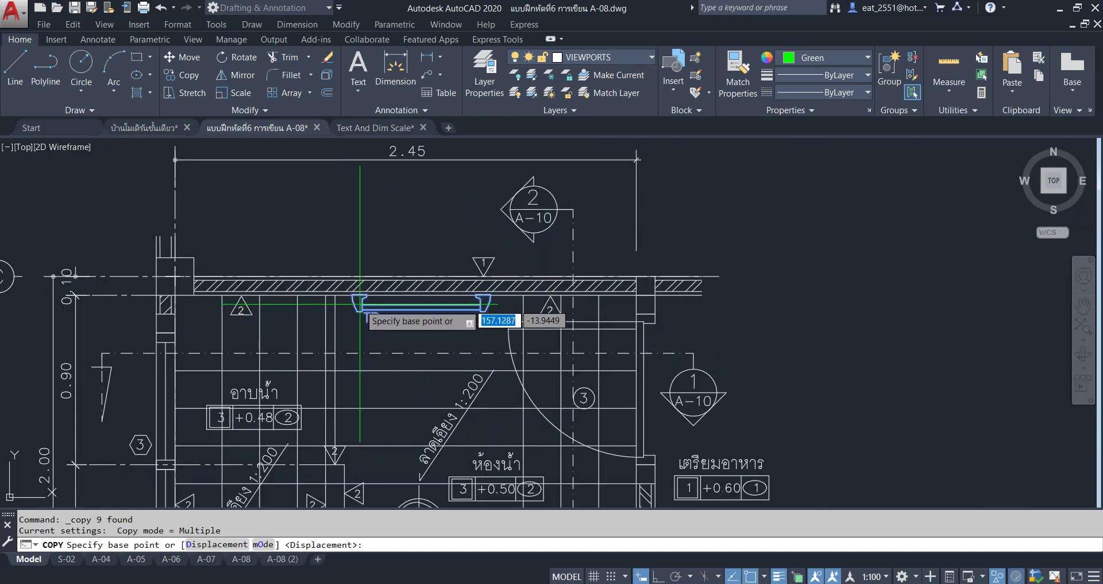
{"action": "scroll", "coordinate": [402, 330], "scroll_direction": "up", "scroll_amount": 5}
{"action": "scroll", "coordinate": [515, 369], "scroll_direction": "up", "scroll_amount": 2}
{"action": "scroll", "coordinate": [509, 345], "scroll_direction": "down", "scroll_amount": 4}
{"action": "scroll", "coordinate": [402, 342], "scroll_direction": "down", "scroll_amount": 2}
{"action": "left_click", "coordinate": [224, 317]}
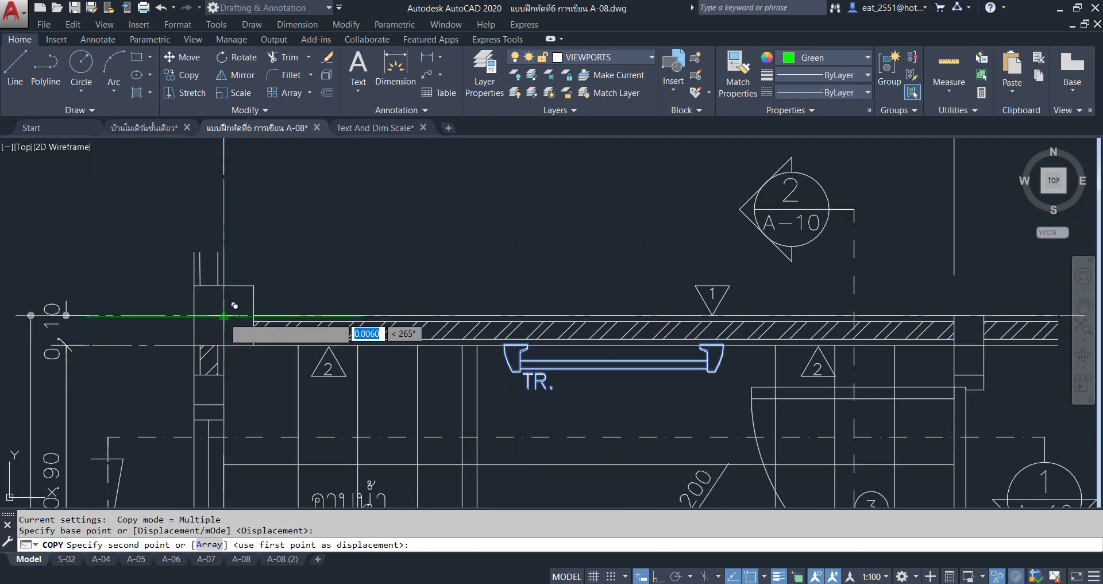
{"action": "scroll", "coordinate": [230, 325], "scroll_direction": "down", "scroll_amount": 3}
{"action": "scroll", "coordinate": [511, 232], "scroll_direction": "up", "scroll_amount": 4}
{"action": "scroll", "coordinate": [322, 212], "scroll_direction": "up", "scroll_amount": 3}
{"action": "scroll", "coordinate": [322, 218], "scroll_direction": "up", "scroll_amount": 2}
{"action": "left_click", "coordinate": [266, 261]}
{"action": "scroll", "coordinate": [259, 276], "scroll_direction": "down", "scroll_amount": 3}
{"action": "scroll", "coordinate": [373, 287], "scroll_direction": "up", "scroll_amount": 3}
{"action": "key", "text": "Escape"}
Move the copied TR. towel bar slightly down into position, then zoom in toward the FD drains
{"action": "middle_click_drag", "start_coordinate": [378, 297], "coordinate": [463, 302]}
{"action": "scroll", "coordinate": [313, 298], "scroll_direction": "up", "scroll_amount": 2}
{"action": "left_click", "coordinate": [319, 293]}
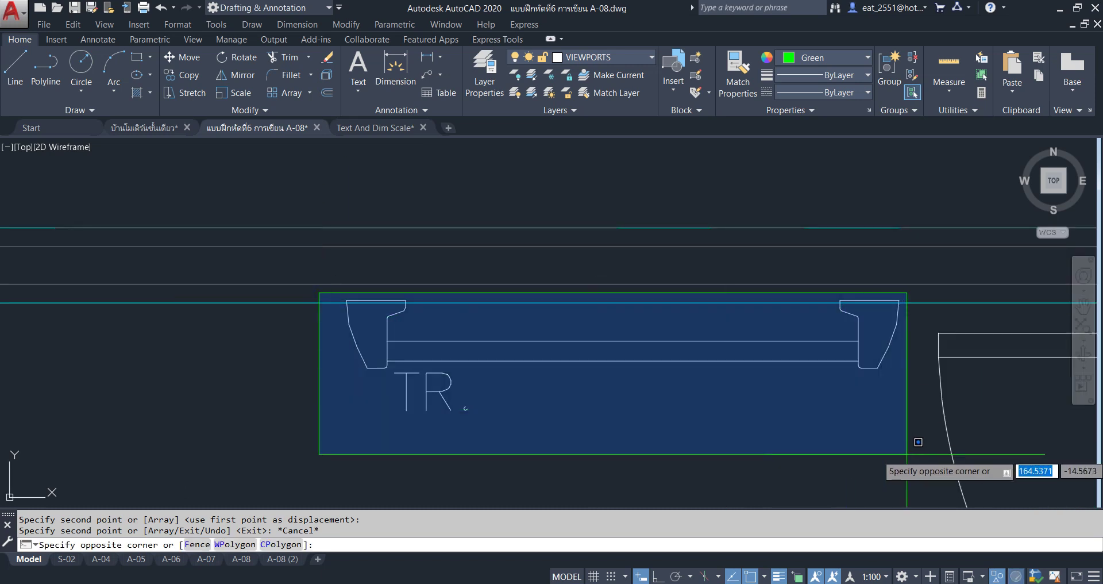
{"action": "left_click", "coordinate": [906, 449]}
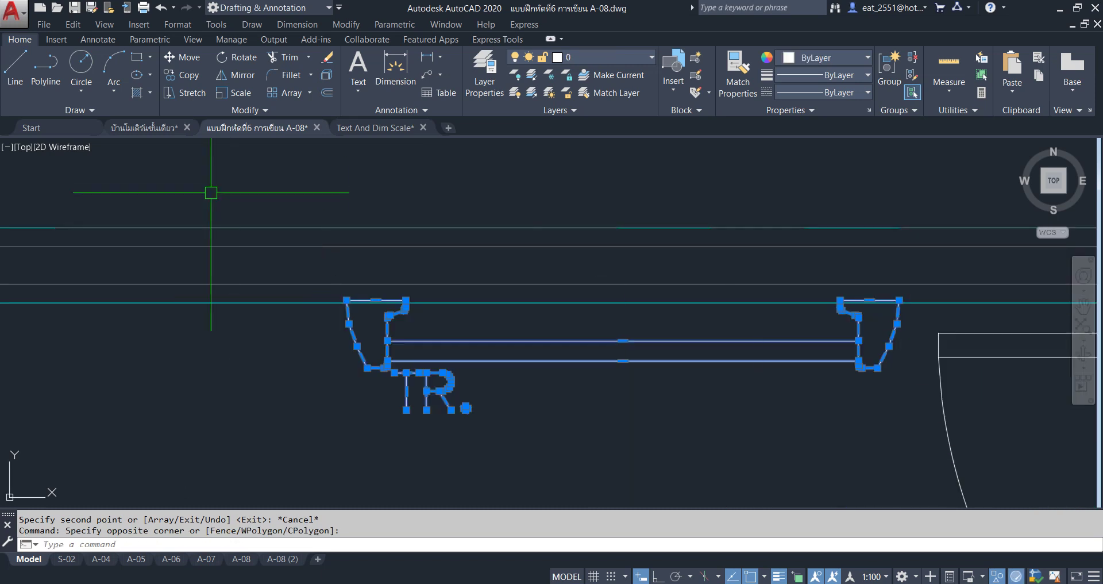
{"action": "left_click", "coordinate": [183, 57]}
{"action": "scroll", "coordinate": [318, 298], "scroll_direction": "up", "scroll_amount": 4}
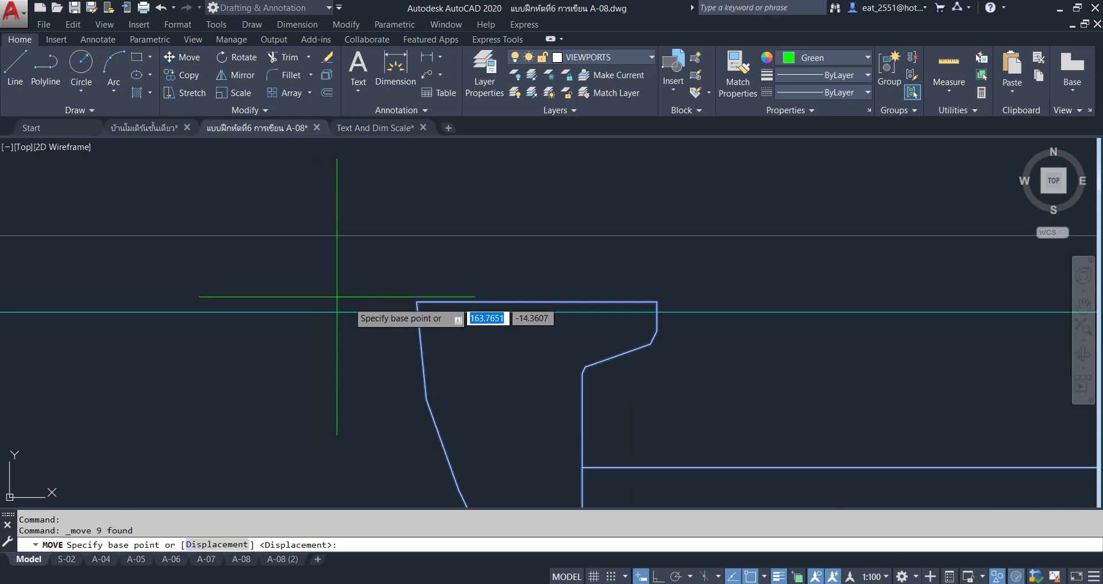
{"action": "left_click", "coordinate": [417, 301]}
{"action": "left_click", "coordinate": [417, 312]}
{"action": "scroll", "coordinate": [468, 320], "scroll_direction": "down", "scroll_amount": 3}
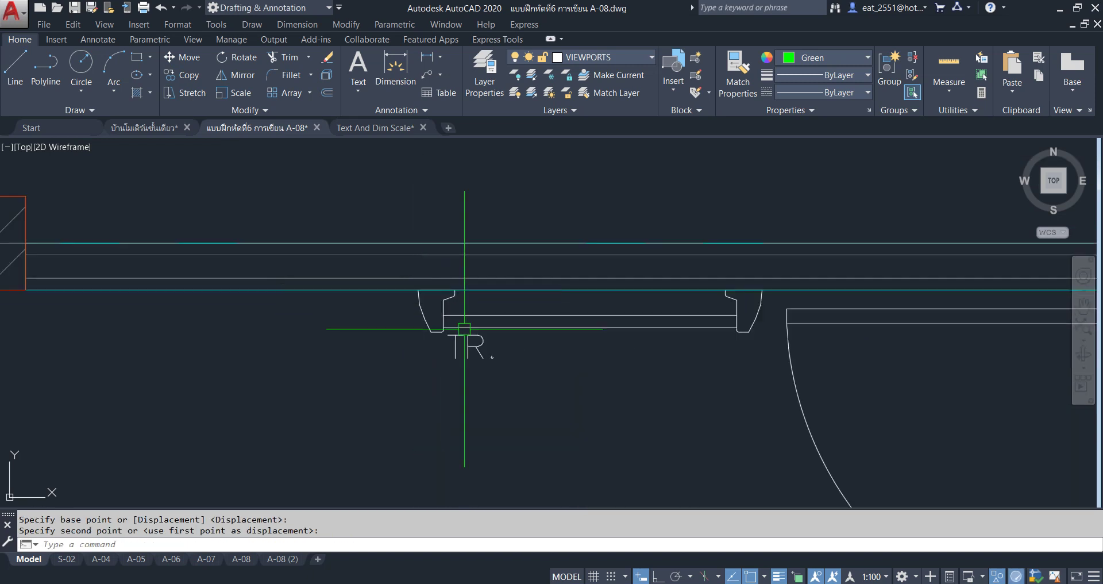
{"action": "scroll", "coordinate": [449, 343], "scroll_direction": "down", "scroll_amount": 3}
{"action": "scroll", "coordinate": [402, 362], "scroll_direction": "up", "scroll_amount": 2}
{"action": "scroll", "coordinate": [345, 385], "scroll_direction": "up", "scroll_amount": 2}
{"action": "scroll", "coordinate": [299, 397], "scroll_direction": "up", "scroll_amount": 2}
{"action": "scroll", "coordinate": [293, 400], "scroll_direction": "up", "scroll_amount": 2}
{"action": "scroll", "coordinate": [290, 396], "scroll_direction": "up", "scroll_amount": 1}
{"action": "scroll", "coordinate": [285, 385], "scroll_direction": "up", "scroll_amount": 2}
{"action": "scroll", "coordinate": [280, 372], "scroll_direction": "up", "scroll_amount": 1}
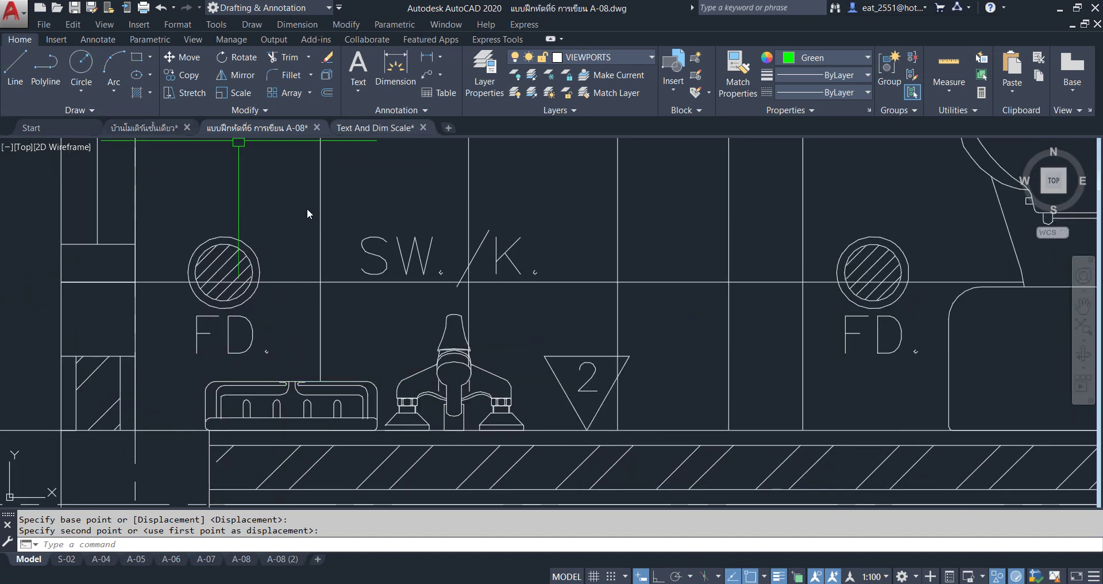
Window-select the left FD drain, then add the tub and faucet to the selection
{"action": "middle_click_drag", "start_coordinate": [308, 214], "coordinate": [306, 205]}
{"action": "left_click", "coordinate": [165, 206]}
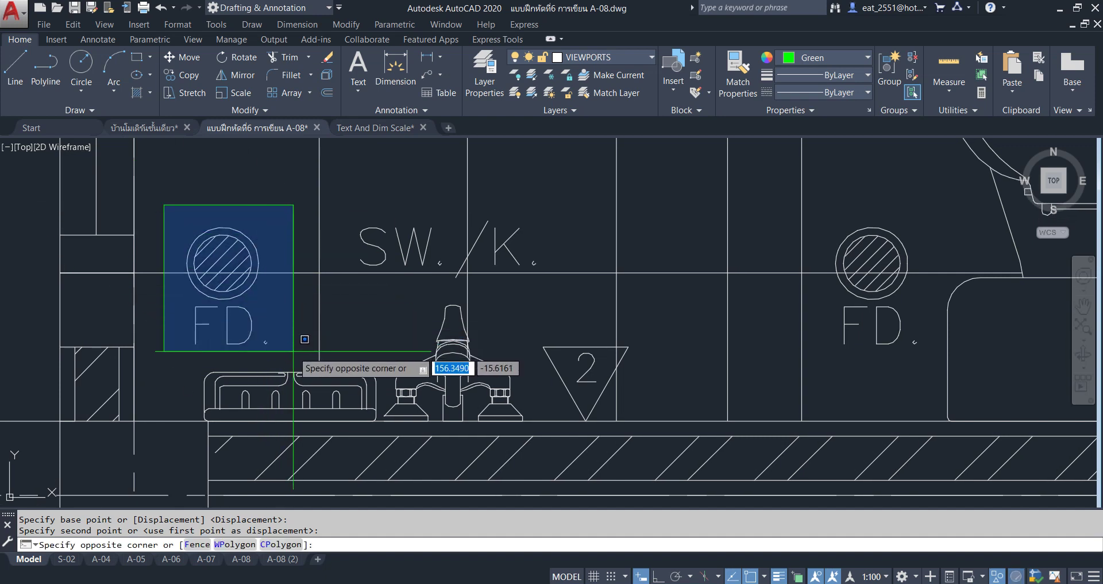
{"action": "left_click", "coordinate": [294, 350]}
{"action": "middle_click_drag", "start_coordinate": [445, 310], "coordinate": [428, 322]}
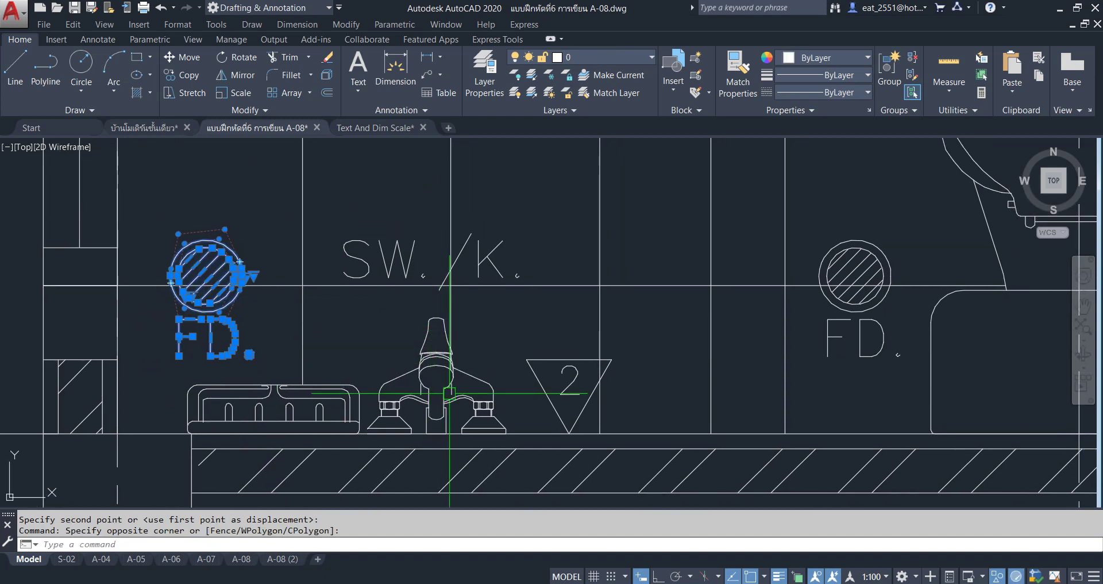
{"action": "middle_click_drag", "start_coordinate": [450, 393], "coordinate": [427, 333]}
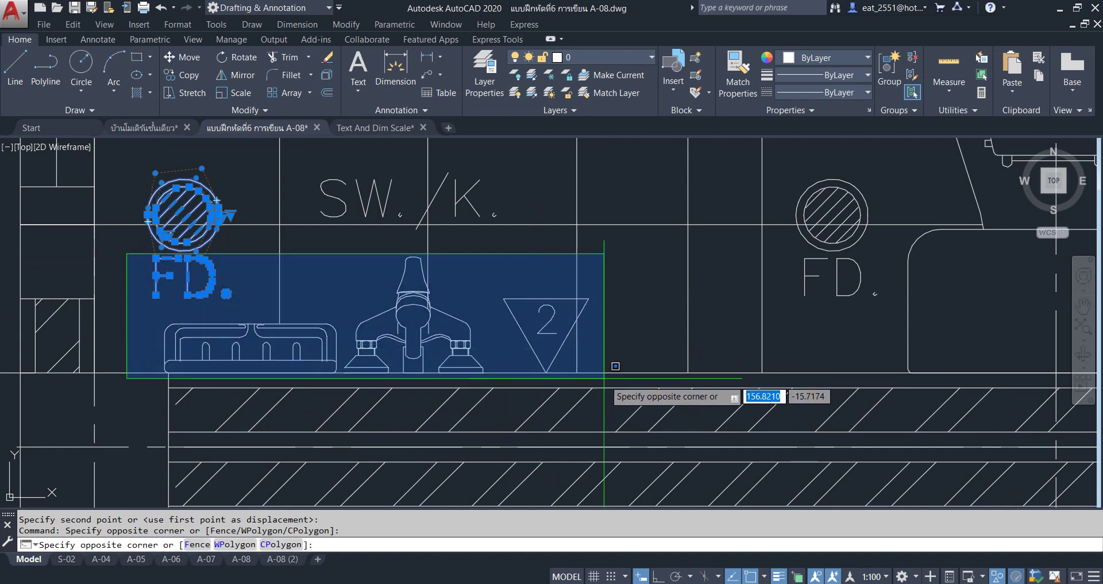
{"action": "left_click", "coordinate": [501, 382]}
Add the SW./K. label and the second FD drain to the selection with windows
{"action": "middle_click_drag", "start_coordinate": [404, 240], "coordinate": [361, 341]}
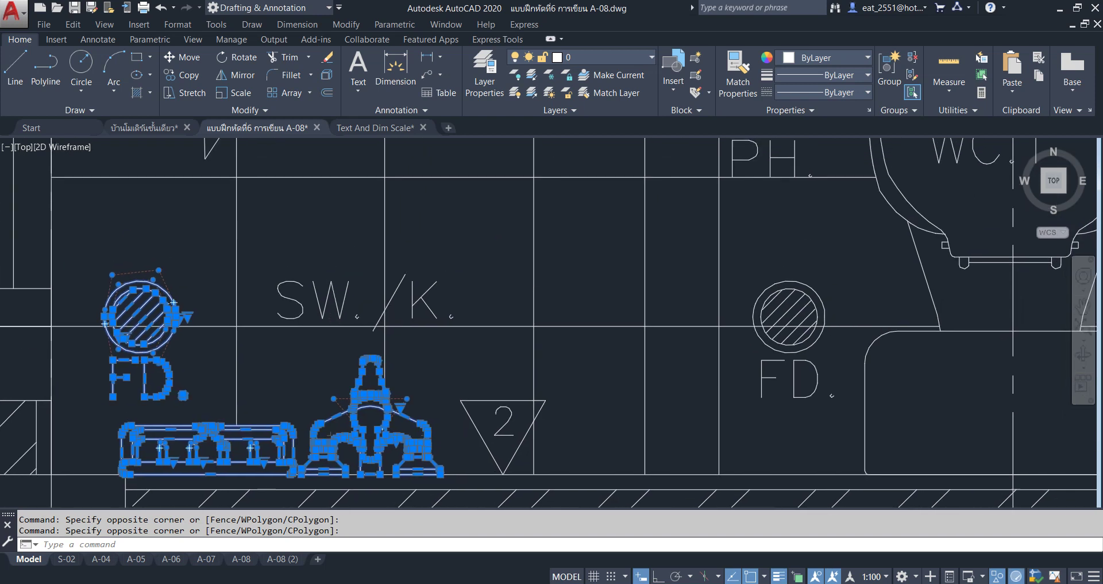
{"action": "left_click", "coordinate": [254, 225]}
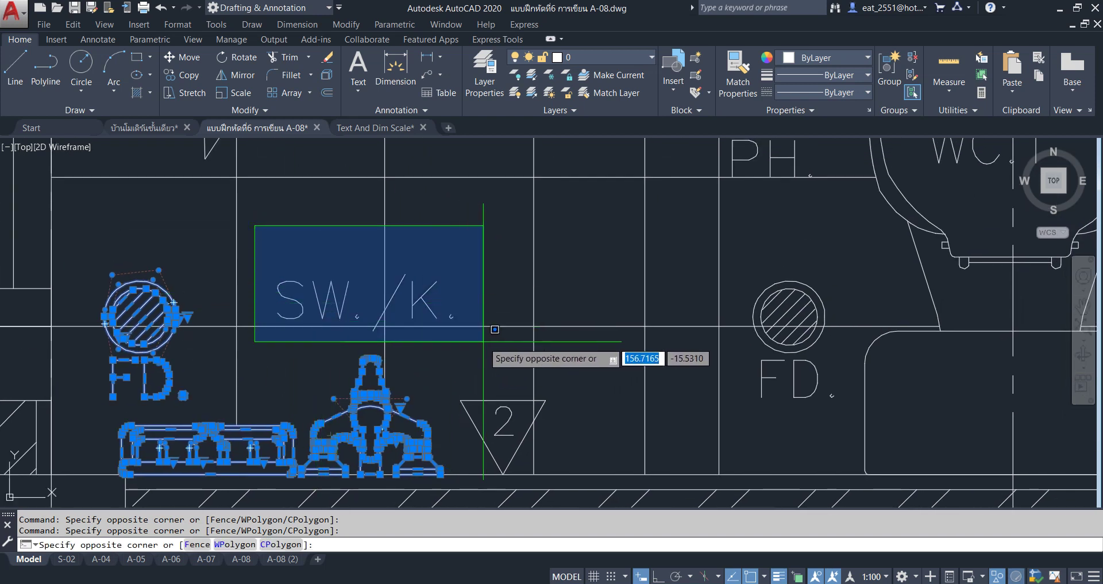
{"action": "left_click", "coordinate": [481, 341]}
{"action": "scroll", "coordinate": [216, 332], "scroll_direction": "down", "scroll_amount": 4}
{"action": "scroll", "coordinate": [466, 320], "scroll_direction": "up", "scroll_amount": 4}
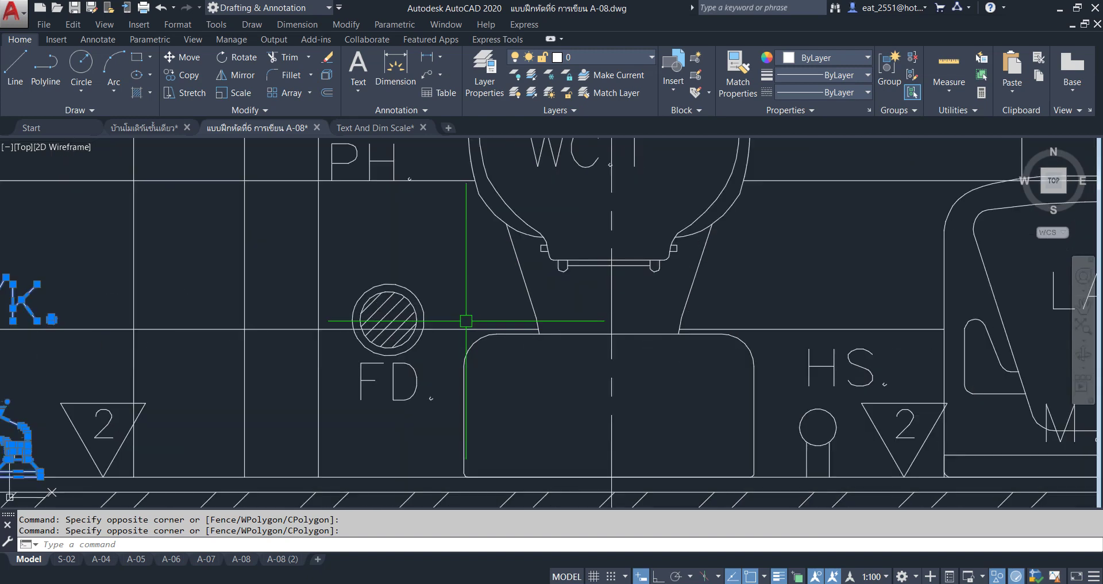
{"action": "left_click", "coordinate": [327, 271]}
{"action": "left_click", "coordinate": [451, 437]}
Add the HS fixture to the selection using crossing windows
{"action": "scroll", "coordinate": [398, 357], "scroll_direction": "down", "scroll_amount": 5}
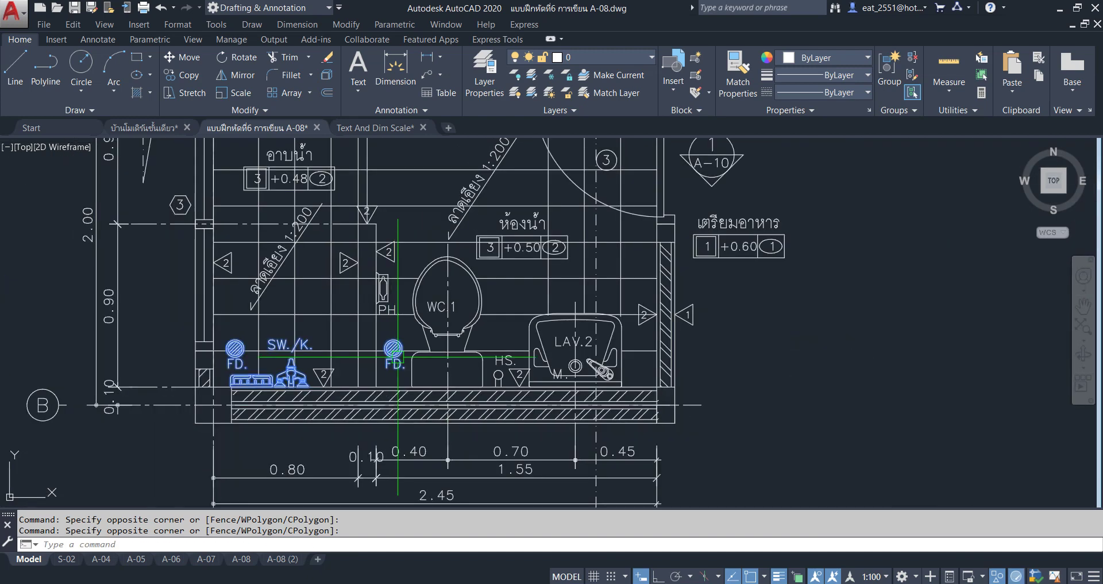
{"action": "middle_click_drag", "start_coordinate": [385, 359], "coordinate": [395, 412]}
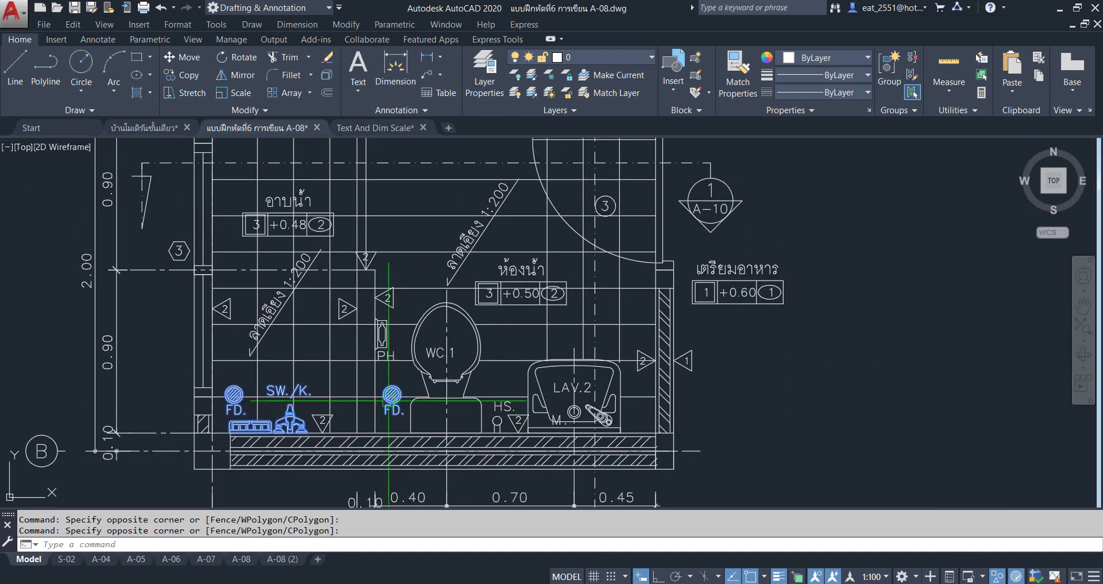
{"action": "scroll", "coordinate": [376, 387], "scroll_direction": "up", "scroll_amount": 2}
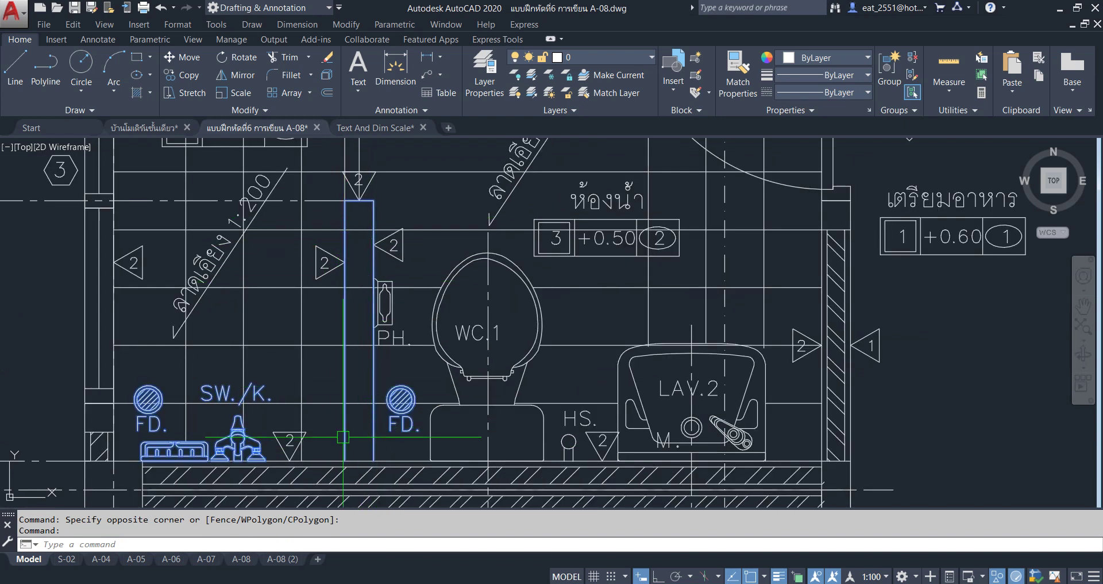
{"action": "scroll", "coordinate": [522, 462], "scroll_direction": "up", "scroll_amount": 2}
{"action": "middle_click_drag", "start_coordinate": [586, 345], "coordinate": [380, 235]}
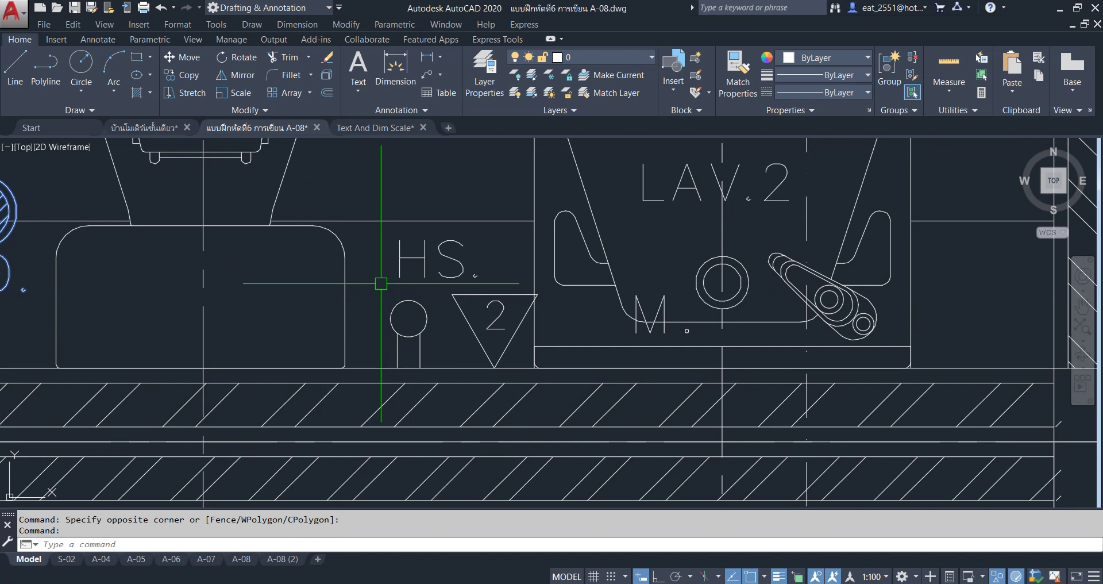
{"action": "left_click", "coordinate": [378, 233]}
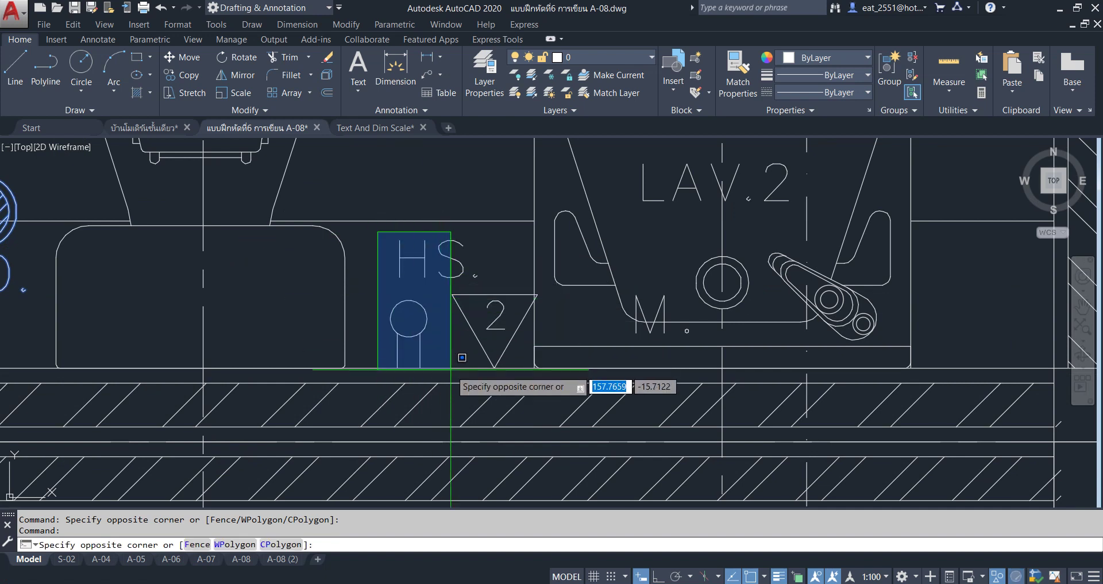
{"action": "left_click", "coordinate": [475, 250]}
{"action": "left_click", "coordinate": [475, 239]}
{"action": "left_click", "coordinate": [398, 268]}
{"action": "left_click", "coordinate": [437, 300]}
{"action": "left_click", "coordinate": [391, 341]}
Return the view to the WC.1 plan near grid line C and cancel the pending selection
{"action": "scroll", "coordinate": [573, 300], "scroll_direction": "down", "scroll_amount": 2}
{"action": "middle_click_drag", "start_coordinate": [564, 309], "coordinate": [423, 330]}
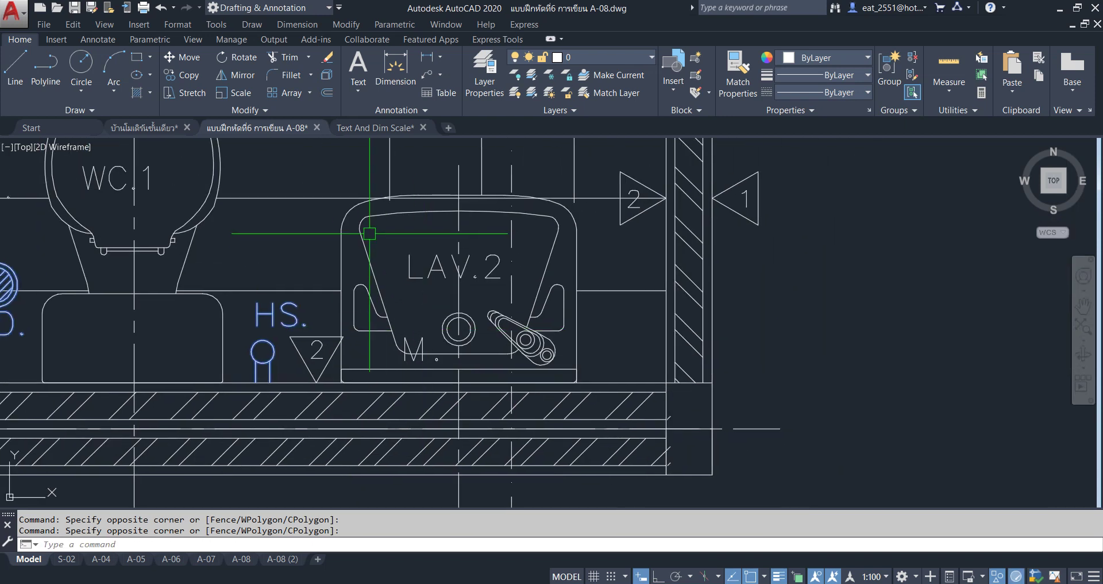
{"action": "scroll", "coordinate": [458, 314], "scroll_direction": "down", "scroll_amount": 8}
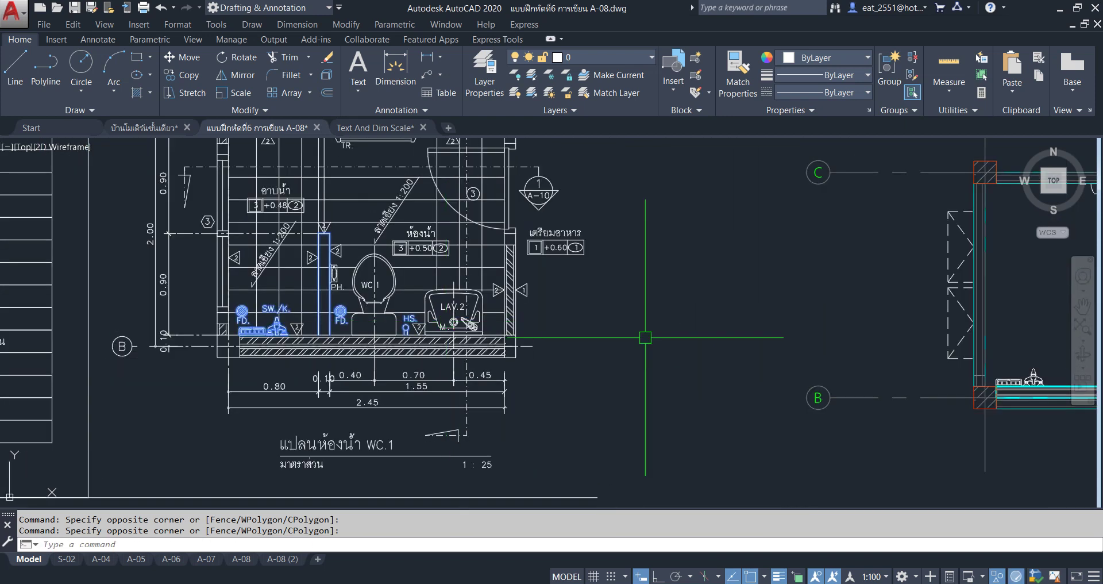
{"action": "scroll", "coordinate": [336, 342], "scroll_direction": "up", "scroll_amount": 3}
{"action": "middle_click_drag", "start_coordinate": [150, 336], "coordinate": [406, 324]}
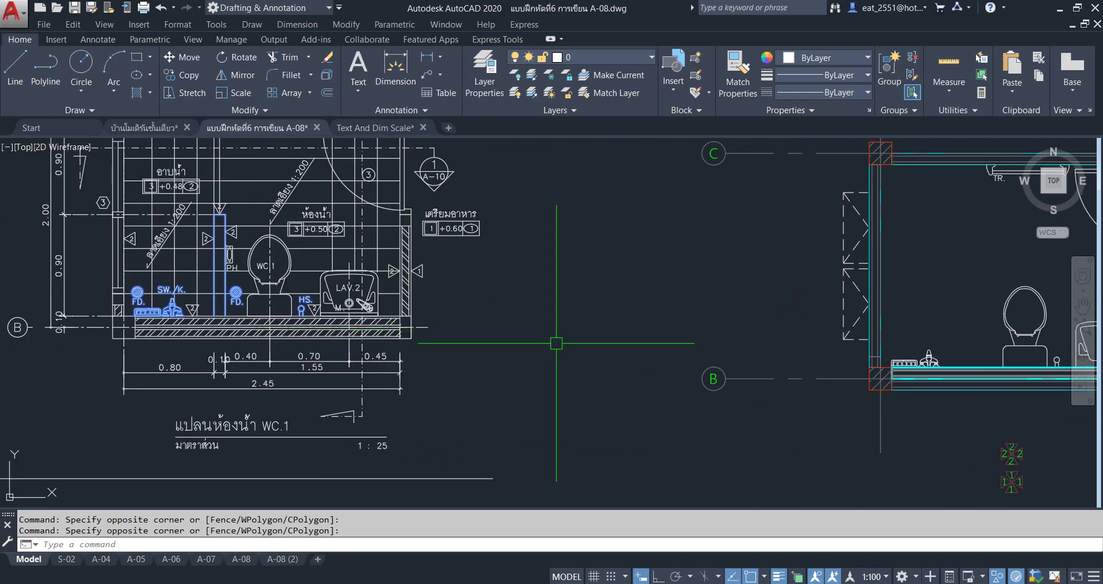
{"action": "middle_click_drag", "start_coordinate": [556, 343], "coordinate": [369, 345]}
{"action": "middle_click_drag", "start_coordinate": [243, 345], "coordinate": [438, 347]}
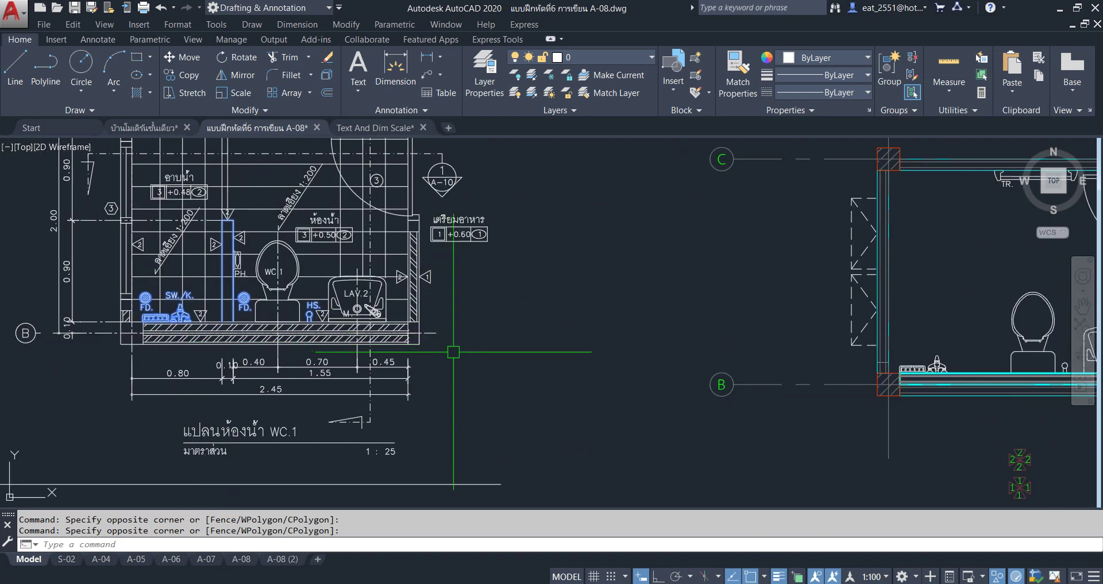
{"action": "middle_click_drag", "start_coordinate": [472, 350], "coordinate": [368, 318]}
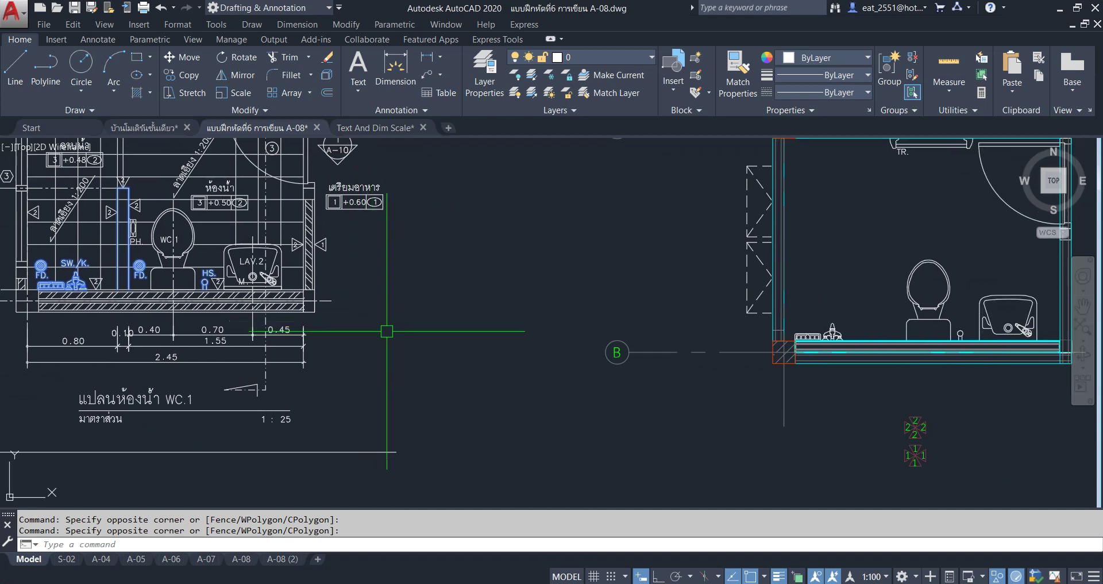
{"action": "middle_click_drag", "start_coordinate": [512, 333], "coordinate": [491, 381]}
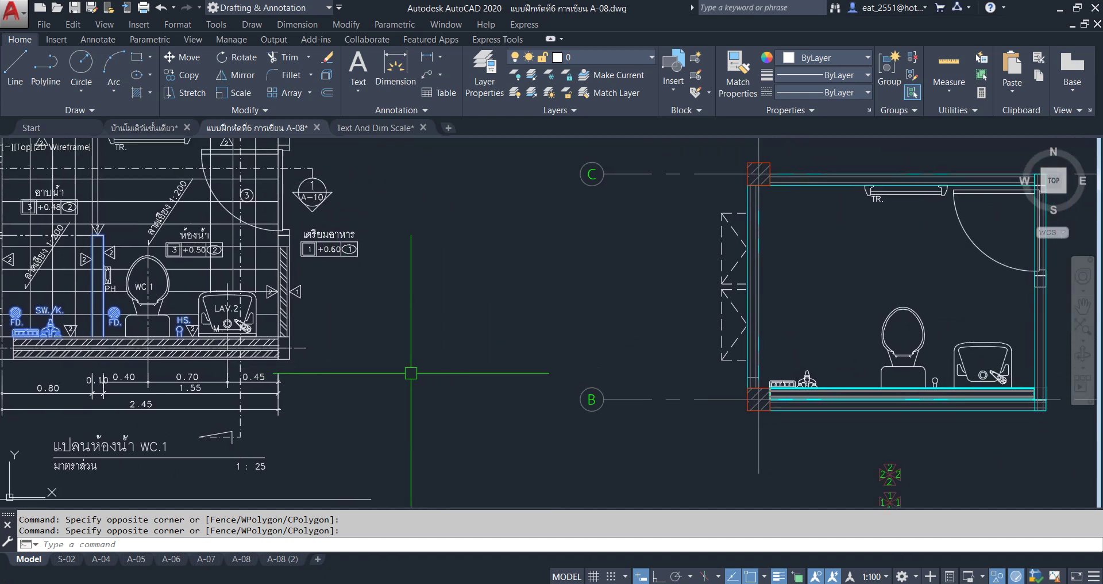
{"action": "key", "text": "Escape"}
{"action": "middle_click_drag", "start_coordinate": [12, 311], "coordinate": [36, 307]}
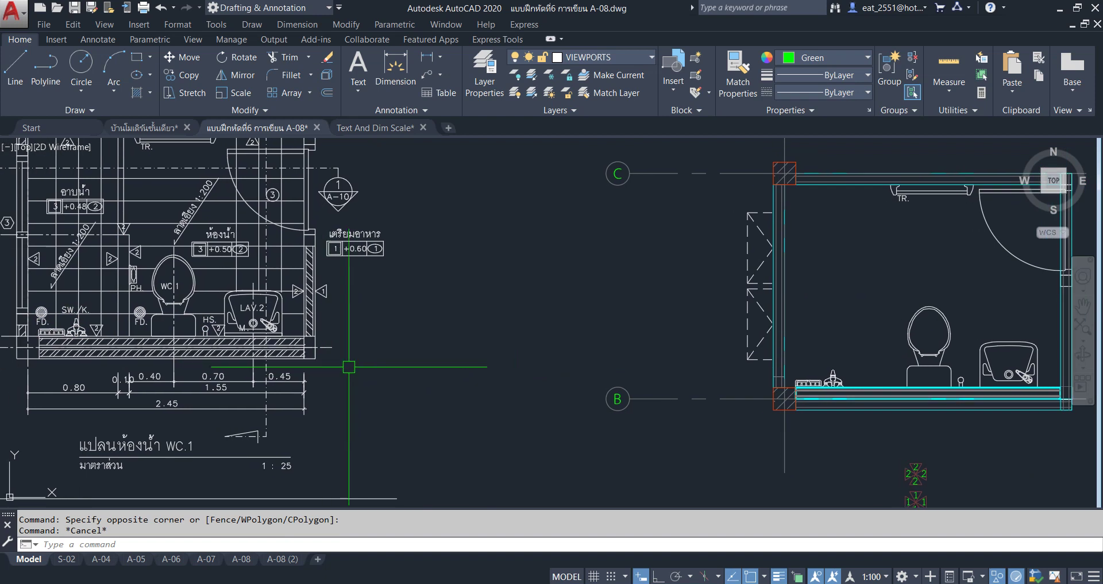
{"action": "scroll", "coordinate": [36, 307], "scroll_direction": "up", "scroll_amount": 6}
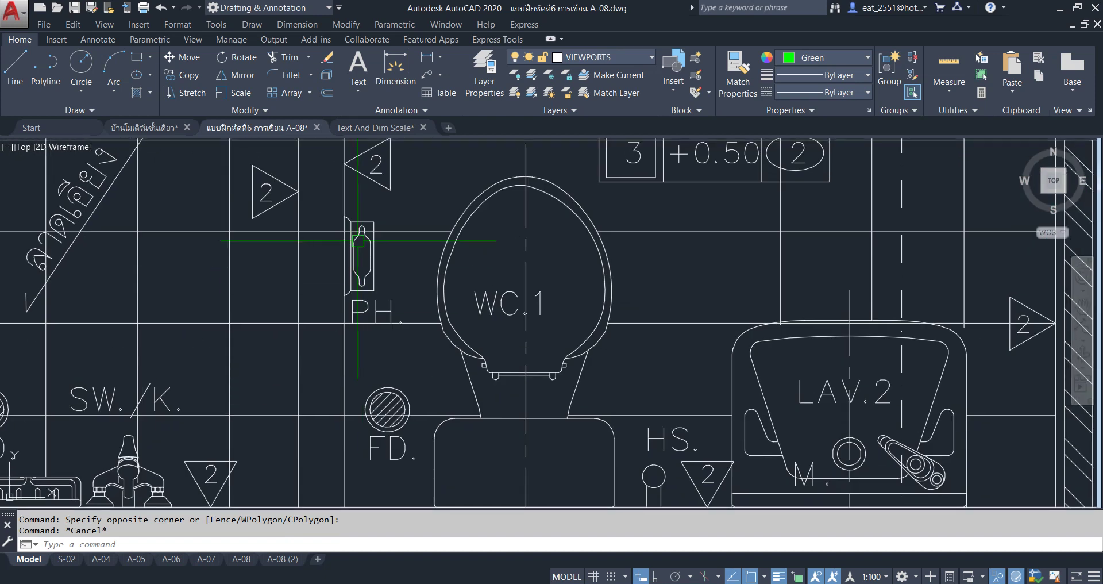
{"action": "middle_click_drag", "start_coordinate": [270, 149], "coordinate": [258, 226]}
Select the two vertical wall lines beside PH, plus the PH fixture and its label
{"action": "left_click", "coordinate": [291, 226]}
{"action": "scroll", "coordinate": [342, 298], "scroll_direction": "up", "scroll_amount": 2}
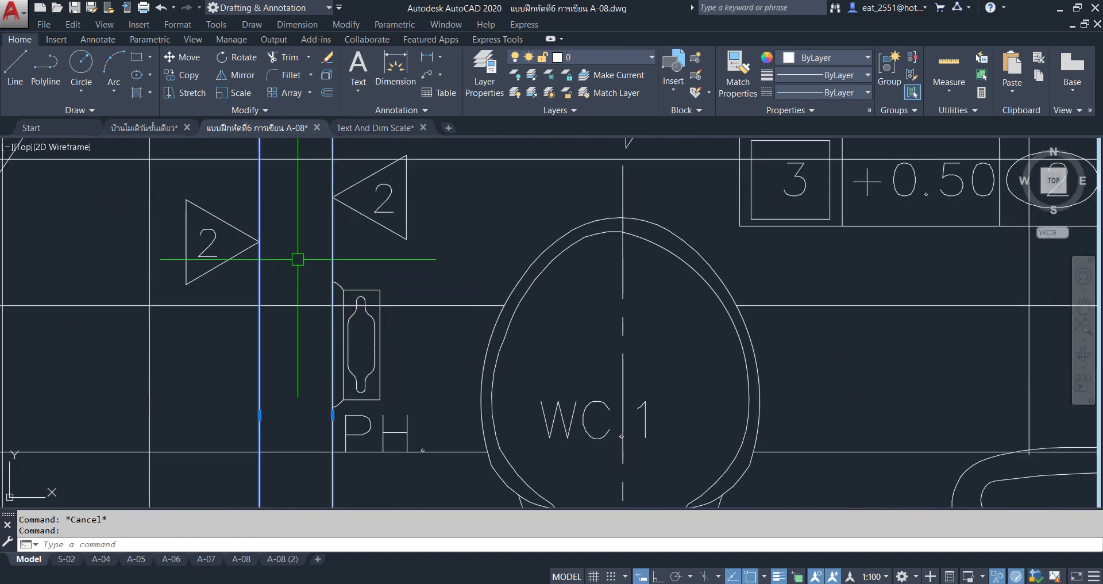
{"action": "left_click", "coordinate": [297, 257]}
{"action": "left_click", "coordinate": [426, 465]}
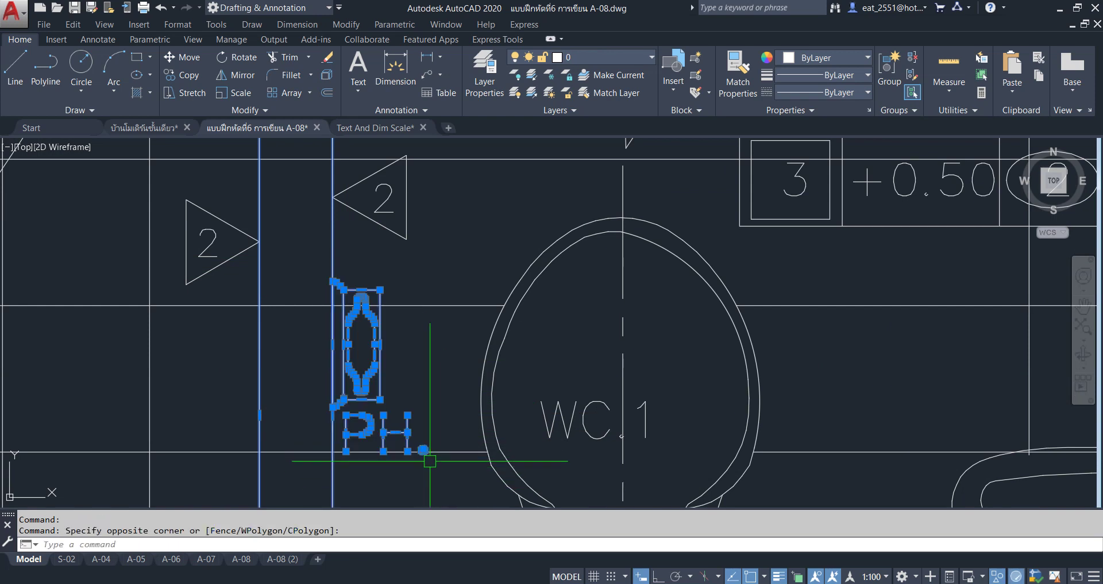
{"action": "middle_click_drag", "start_coordinate": [430, 460], "coordinate": [421, 406]}
{"action": "scroll", "coordinate": [421, 406], "scroll_direction": "down", "scroll_amount": 3}
{"action": "scroll", "coordinate": [421, 407], "scroll_direction": "down", "scroll_amount": 3}
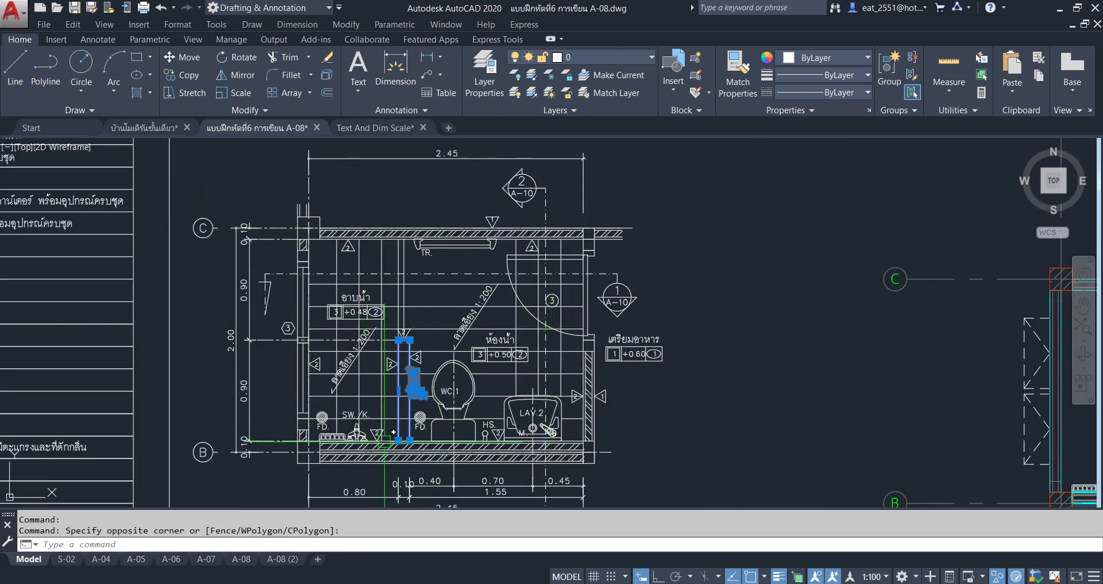
{"action": "scroll", "coordinate": [339, 409], "scroll_direction": "up", "scroll_amount": 2}
{"action": "scroll", "coordinate": [339, 409], "scroll_direction": "up", "scroll_amount": 2}
{"action": "scroll", "coordinate": [324, 345], "scroll_direction": "up", "scroll_amount": 1}
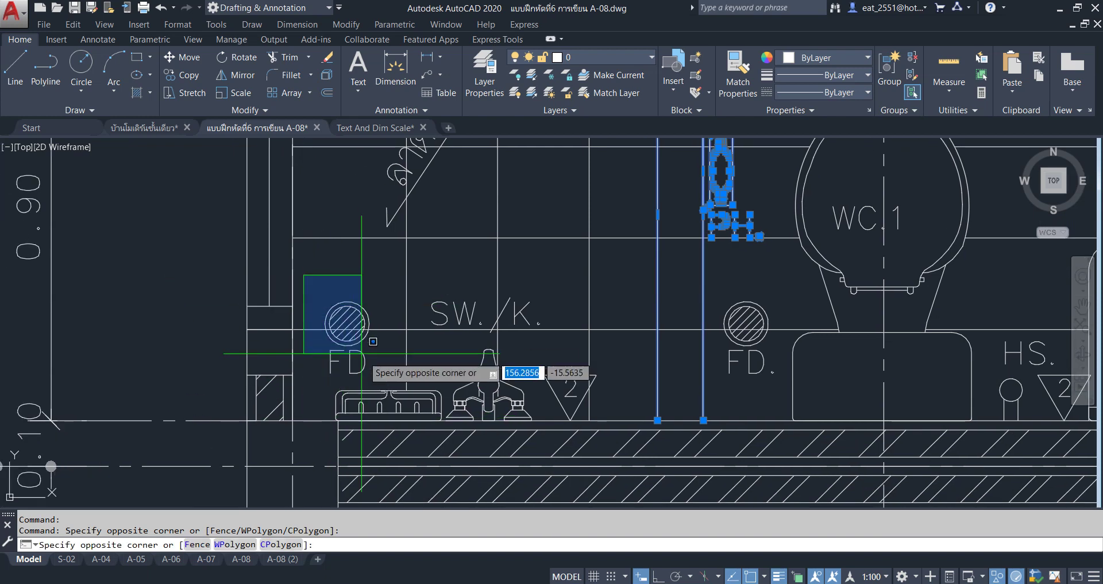
{"action": "scroll", "coordinate": [309, 319], "scroll_direction": "down", "scroll_amount": 8}
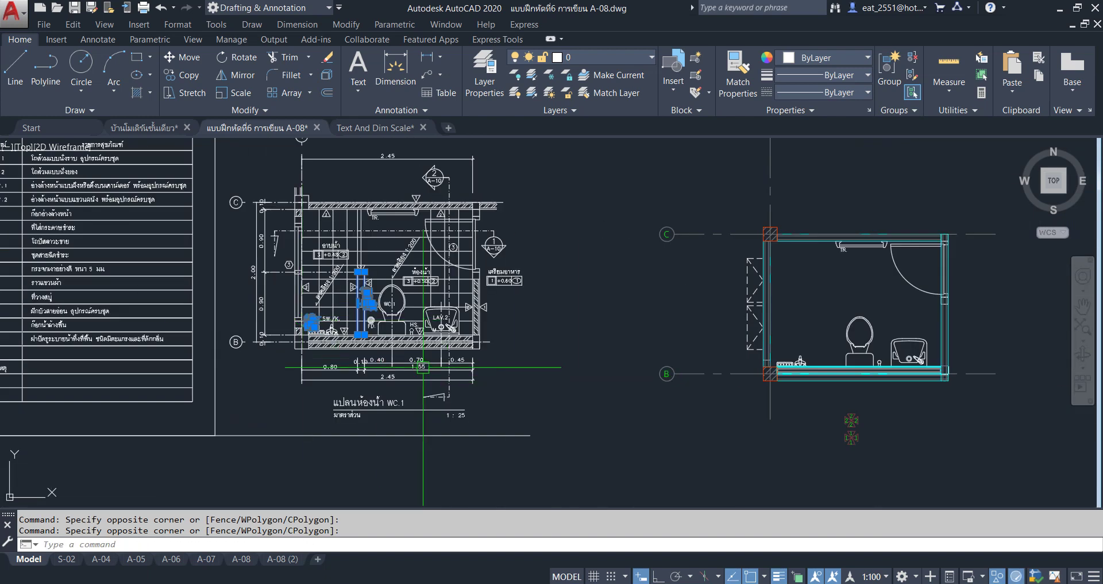
{"action": "scroll", "coordinate": [368, 322], "scroll_direction": "up", "scroll_amount": 5}
{"action": "scroll", "coordinate": [405, 218], "scroll_direction": "up", "scroll_amount": 2}
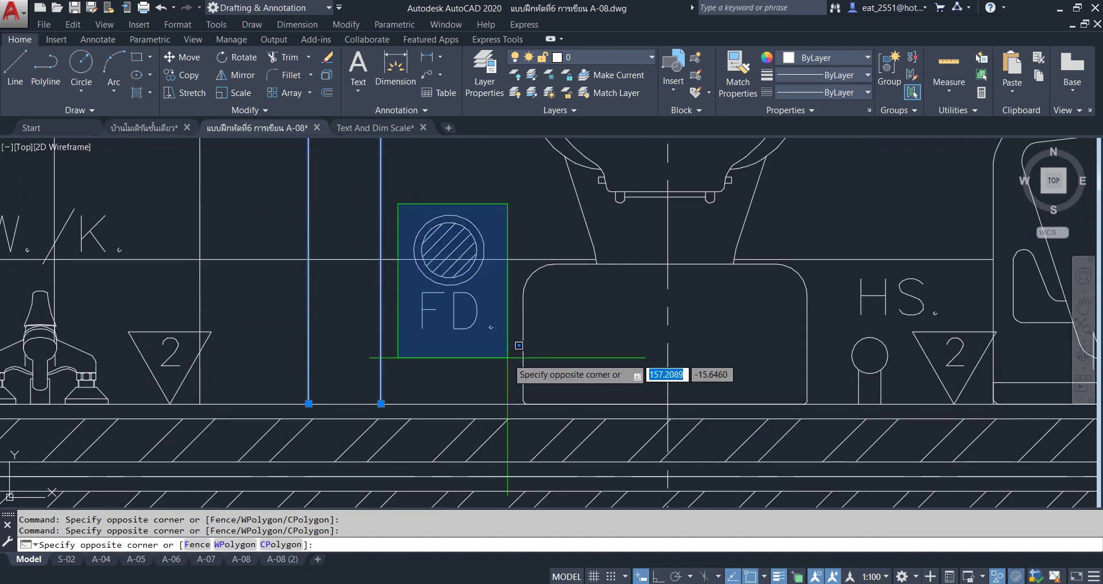
Add the FD drain to the selection and start the Copy command
{"action": "left_click", "coordinate": [510, 406]}
{"action": "scroll", "coordinate": [369, 357], "scroll_direction": "down", "scroll_amount": 5}
{"action": "scroll", "coordinate": [649, 395], "scroll_direction": "up", "scroll_amount": 3}
{"action": "middle_click_drag", "start_coordinate": [649, 394], "coordinate": [224, 391]}
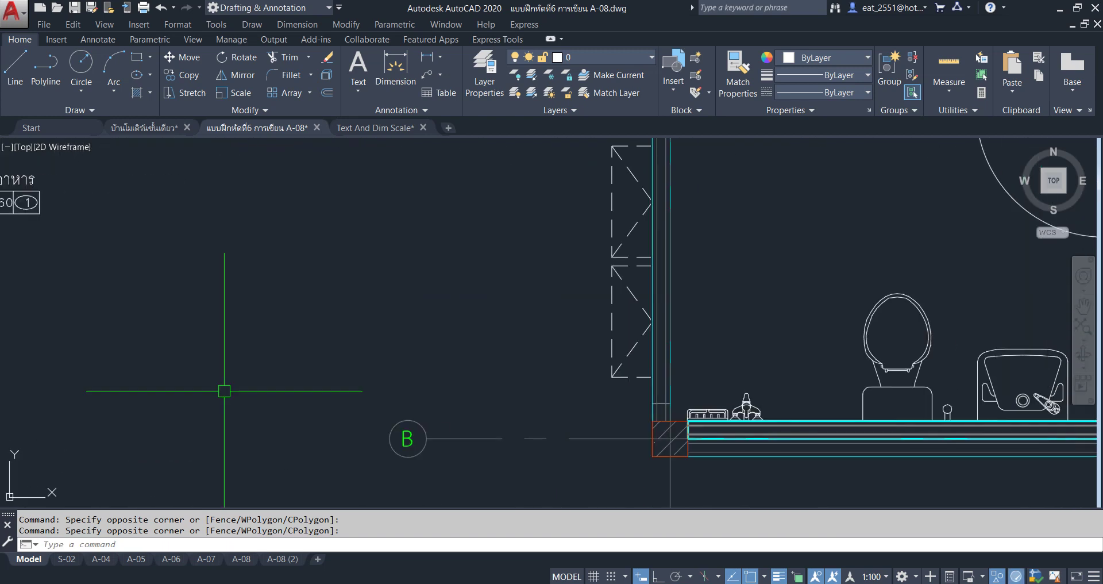
{"action": "scroll", "coordinate": [224, 391], "scroll_direction": "down", "scroll_amount": 2}
{"action": "middle_click_drag", "start_coordinate": [115, 308], "coordinate": [368, 382]}
{"action": "mouse_move", "coordinate": [455, 395]}
{"action": "middle_mouse_down"}
{"action": "mouse_move", "coordinate": [352, 394]}
{"action": "mouse_move", "coordinate": [569, 386]}
{"action": "mouse_move", "coordinate": [533, 360]}
{"action": "mouse_move", "coordinate": [531, 395]}
{"action": "middle_mouse_up"}
{"action": "scroll", "coordinate": [569, 387], "scroll_direction": "up", "scroll_amount": 2}
{"action": "scroll", "coordinate": [568, 387], "scroll_direction": "down", "scroll_amount": 2}
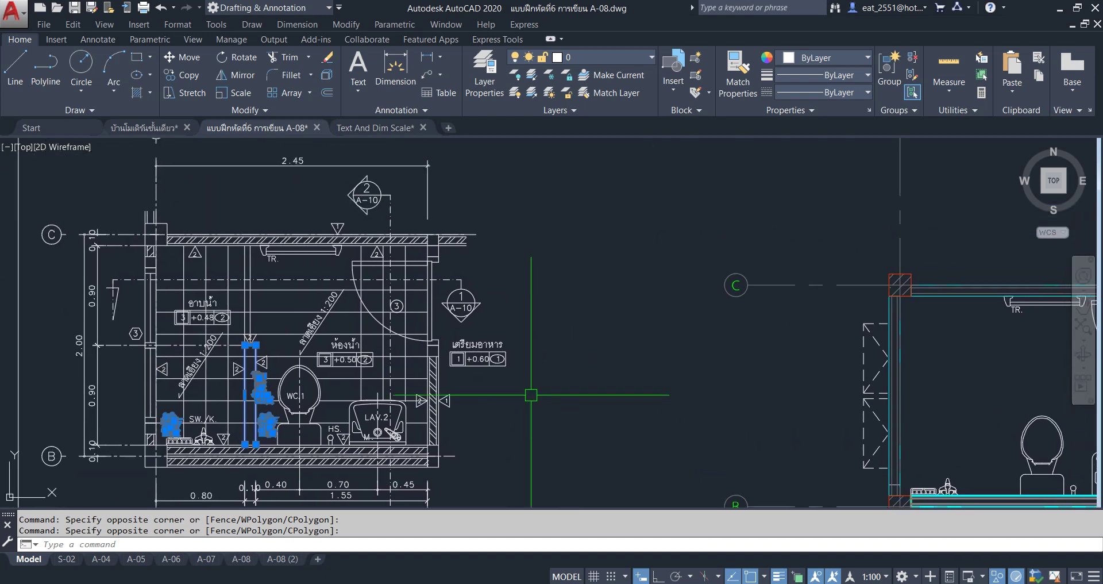
{"action": "left_click", "coordinate": [184, 77]}
Copy the selected FD drains, PH fixture and faucet from the reference plan into the second bathroom plan
{"action": "scroll", "coordinate": [147, 238], "scroll_direction": "up", "scroll_amount": 5}
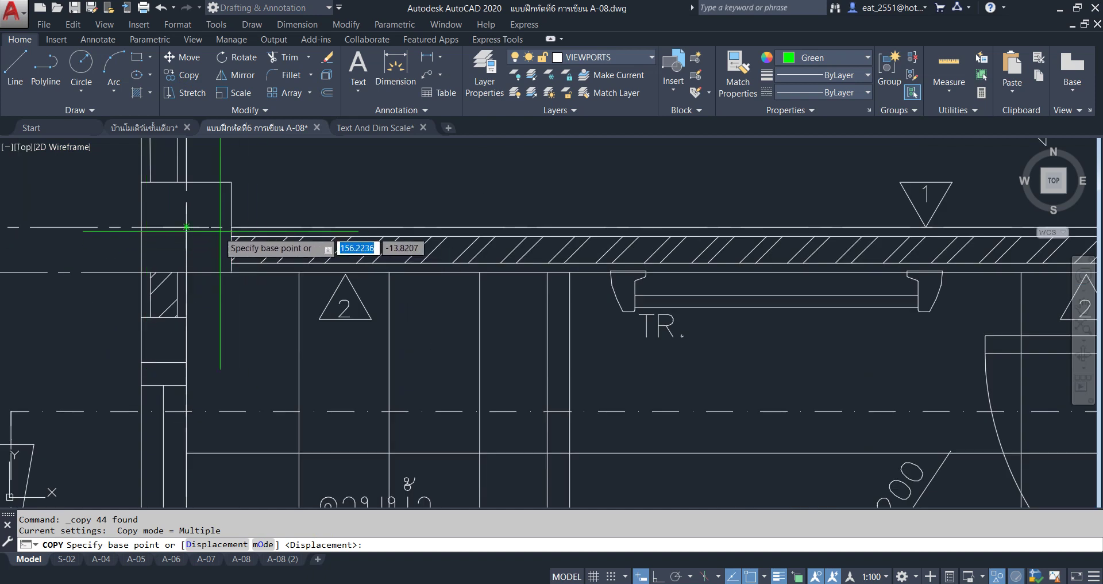
{"action": "left_click", "coordinate": [186, 226]}
{"action": "scroll", "coordinate": [189, 230], "scroll_direction": "down", "scroll_amount": 4}
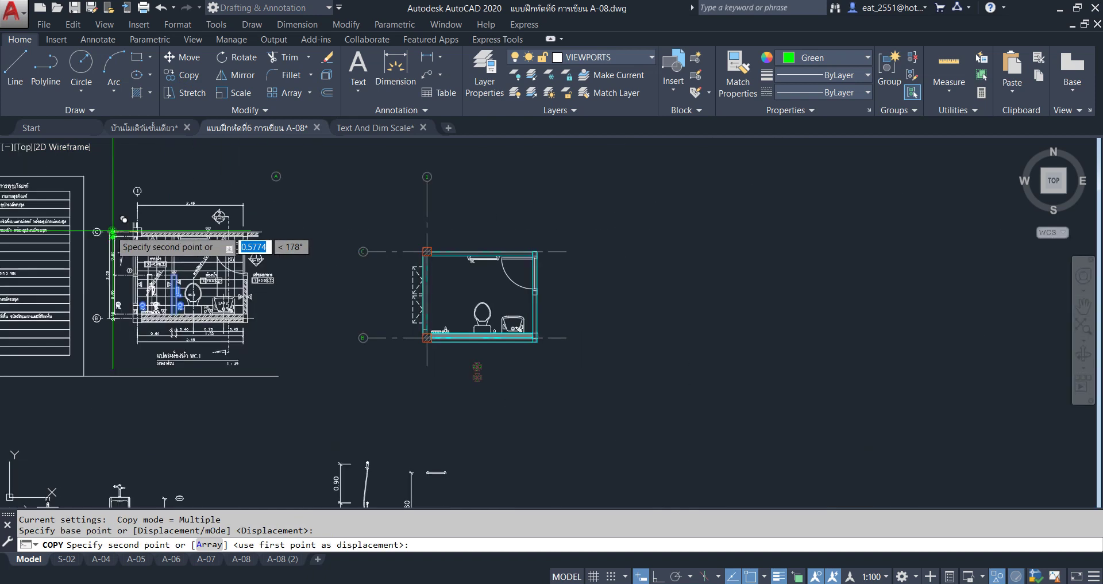
{"action": "scroll", "coordinate": [441, 226], "scroll_direction": "up", "scroll_amount": 4}
{"action": "left_click", "coordinate": [430, 237]}
{"action": "scroll", "coordinate": [428, 233], "scroll_direction": "down", "scroll_amount": 4}
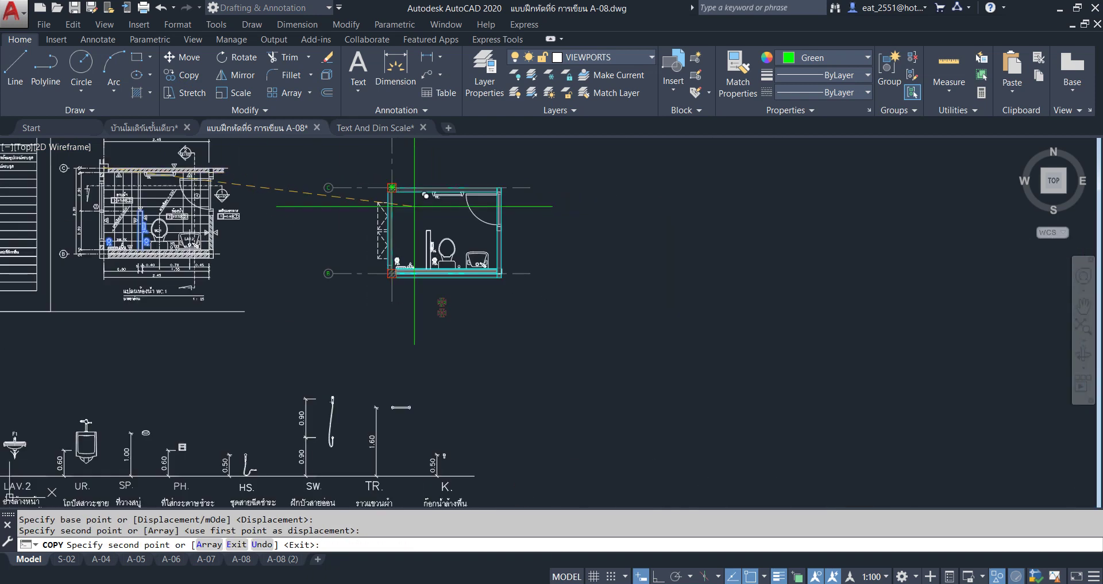
{"action": "key", "text": "Escape"}
{"action": "scroll", "coordinate": [428, 253], "scroll_direction": "up", "scroll_amount": 5}
{"action": "scroll", "coordinate": [429, 254], "scroll_direction": "up", "scroll_amount": 2}
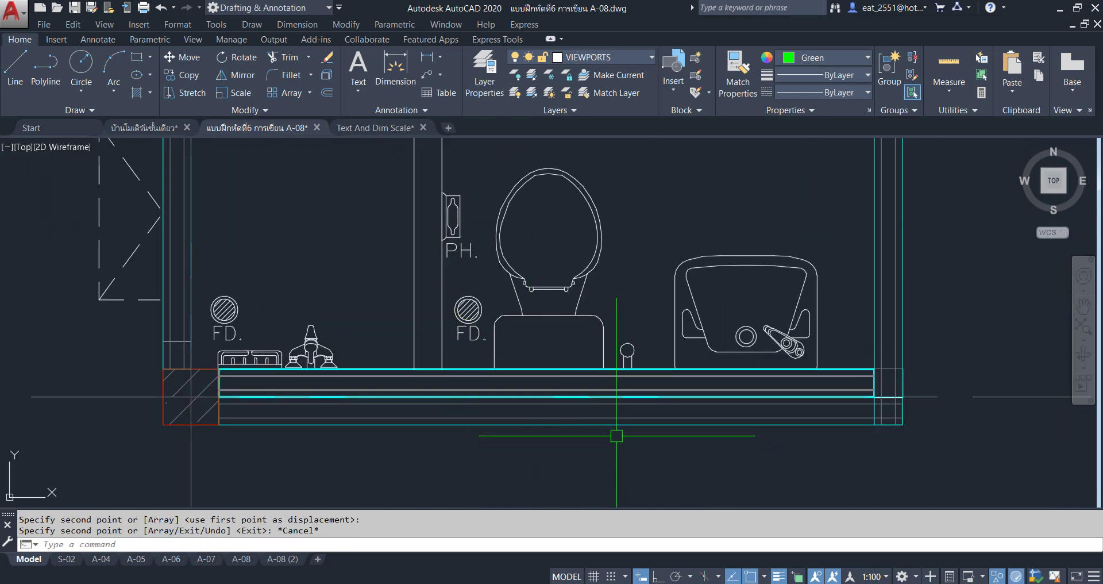
{"action": "middle_click_drag", "start_coordinate": [305, 364], "coordinate": [373, 420]}
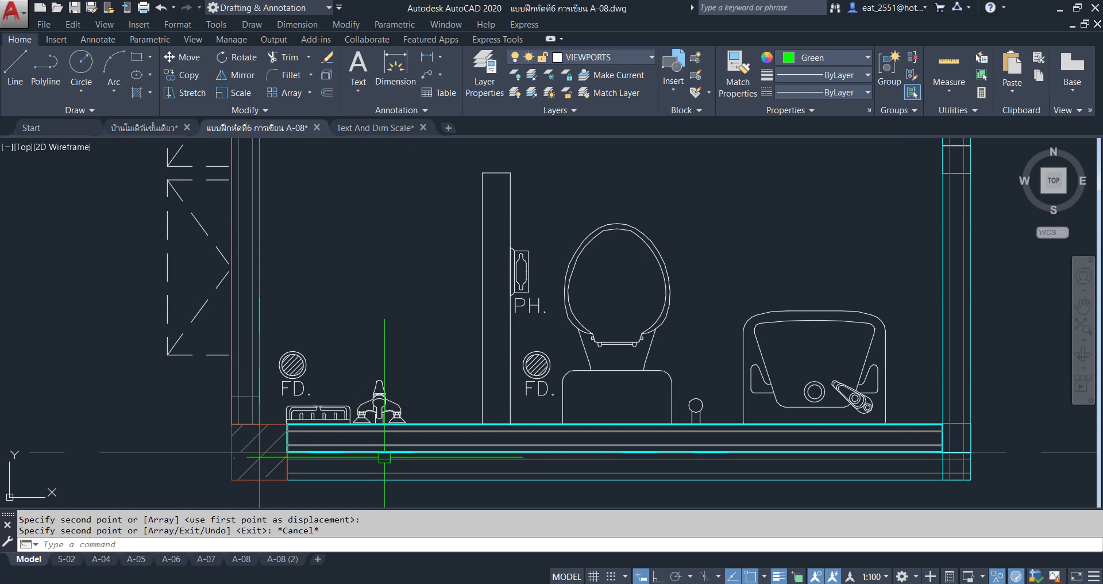
{"action": "scroll", "coordinate": [385, 457], "scroll_direction": "down", "scroll_amount": 6}
{"action": "scroll", "coordinate": [454, 403], "scroll_direction": "up", "scroll_amount": 1}
{"action": "scroll", "coordinate": [454, 408], "scroll_direction": "up", "scroll_amount": 2}
{"action": "scroll", "coordinate": [460, 412], "scroll_direction": "up", "scroll_amount": 3}
{"action": "scroll", "coordinate": [460, 412], "scroll_direction": "down", "scroll_amount": 5}
{"action": "scroll", "coordinate": [320, 345], "scroll_direction": "up", "scroll_amount": 1}
{"action": "scroll", "coordinate": [271, 351], "scroll_direction": "up", "scroll_amount": 2}
{"action": "scroll", "coordinate": [267, 356], "scroll_direction": "up", "scroll_amount": 2}
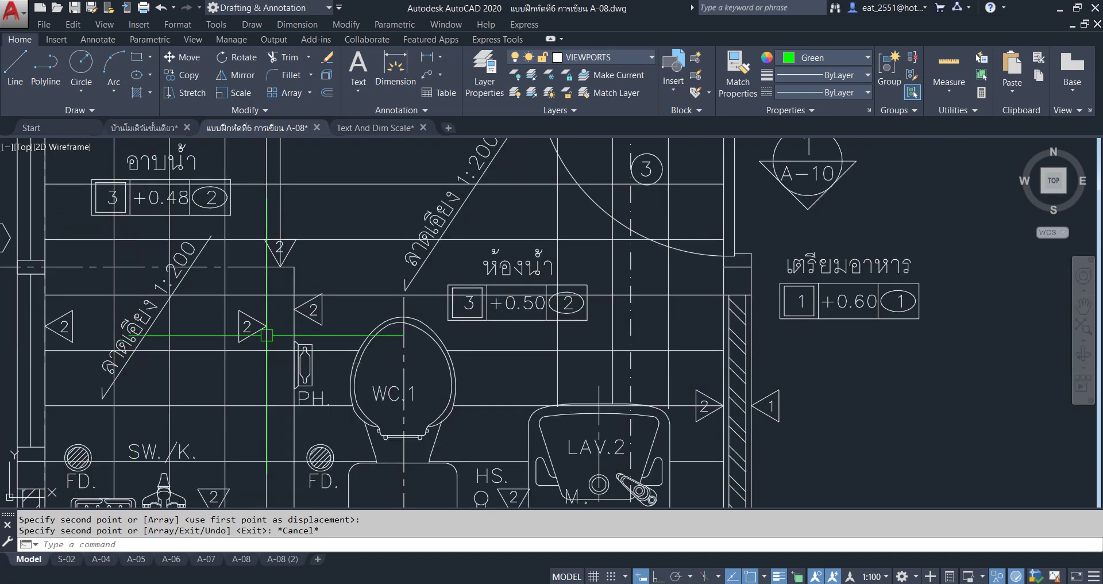
{"action": "middle_click_drag", "start_coordinate": [263, 325], "coordinate": [230, 342]}
{"action": "scroll", "coordinate": [230, 345], "scroll_direction": "down", "scroll_amount": 1}
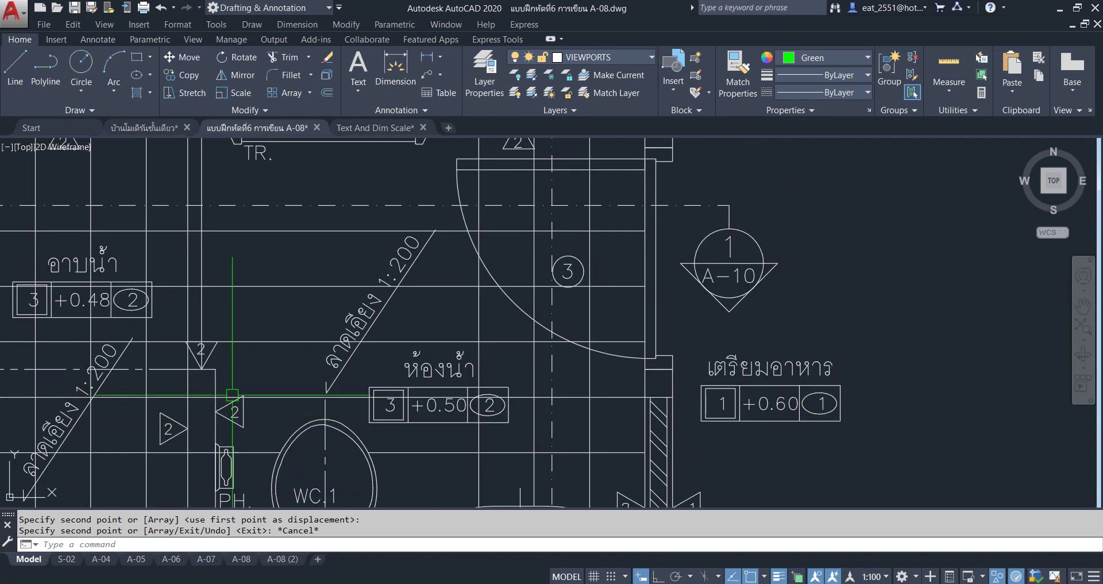
{"action": "scroll", "coordinate": [230, 357], "scroll_direction": "down", "scroll_amount": 1}
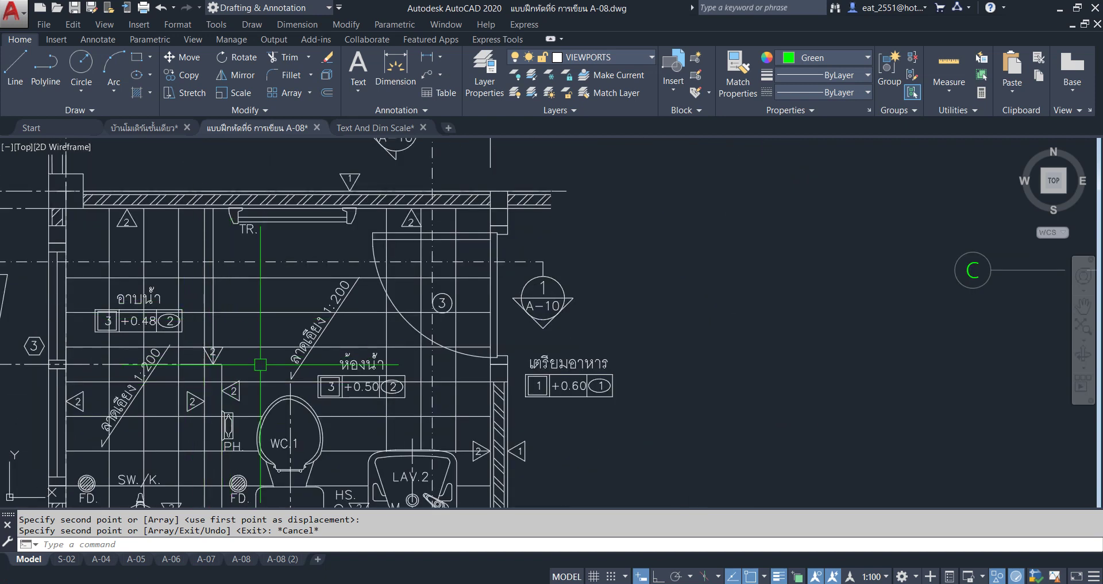
{"action": "scroll", "coordinate": [223, 318], "scroll_direction": "down", "scroll_amount": 2}
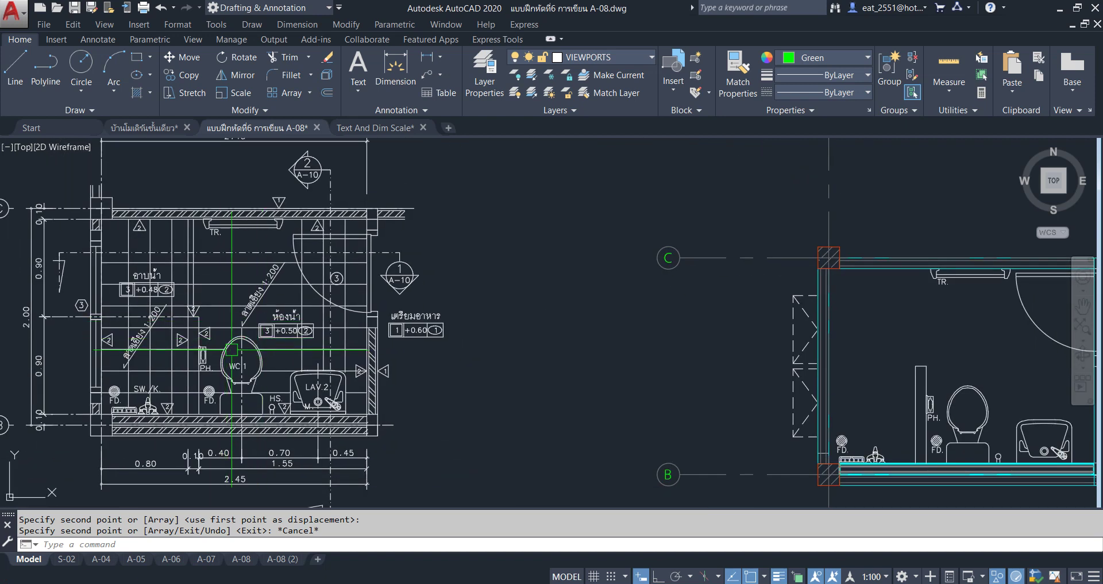
{"action": "middle_click_drag", "start_coordinate": [232, 348], "coordinate": [149, 295]}
{"action": "middle_click_drag", "start_coordinate": [728, 419], "coordinate": [909, 419]}
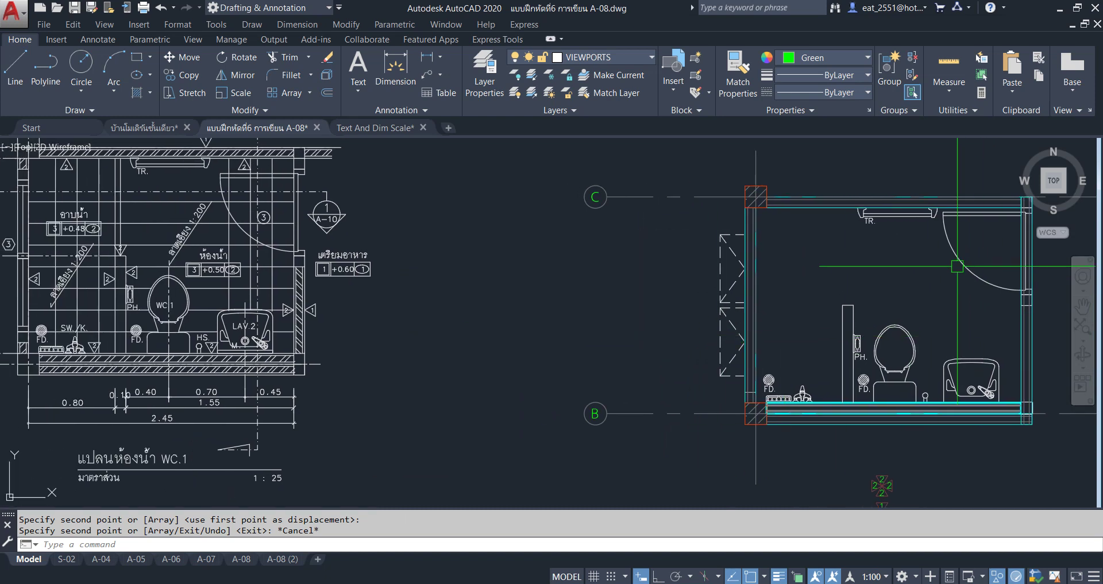
{"action": "middle_click_drag", "start_coordinate": [952, 268], "coordinate": [843, 350]}
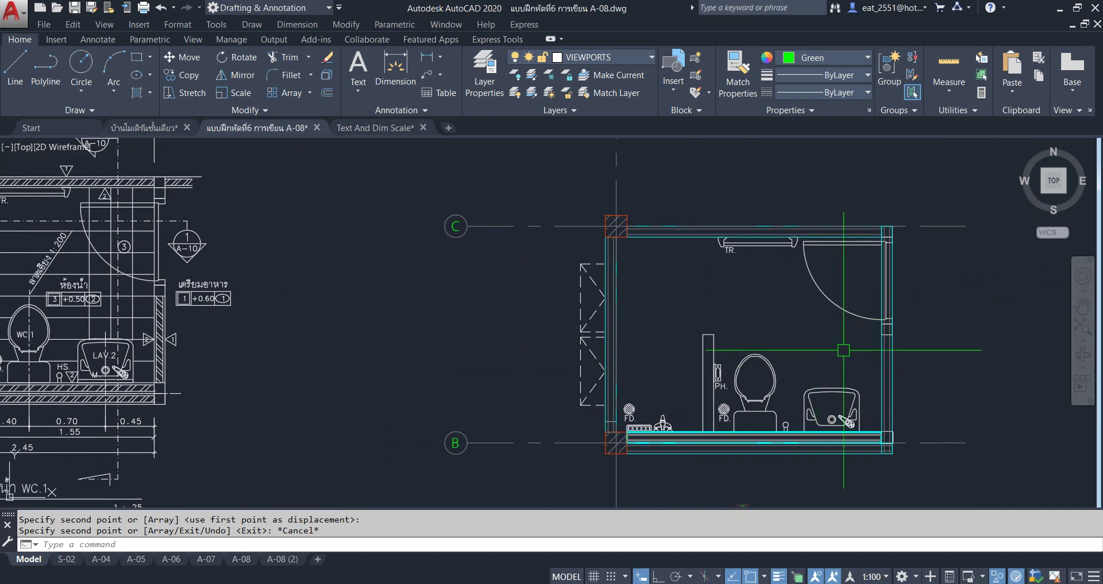
{"action": "scroll", "coordinate": [793, 332], "scroll_direction": "down", "scroll_amount": 3}
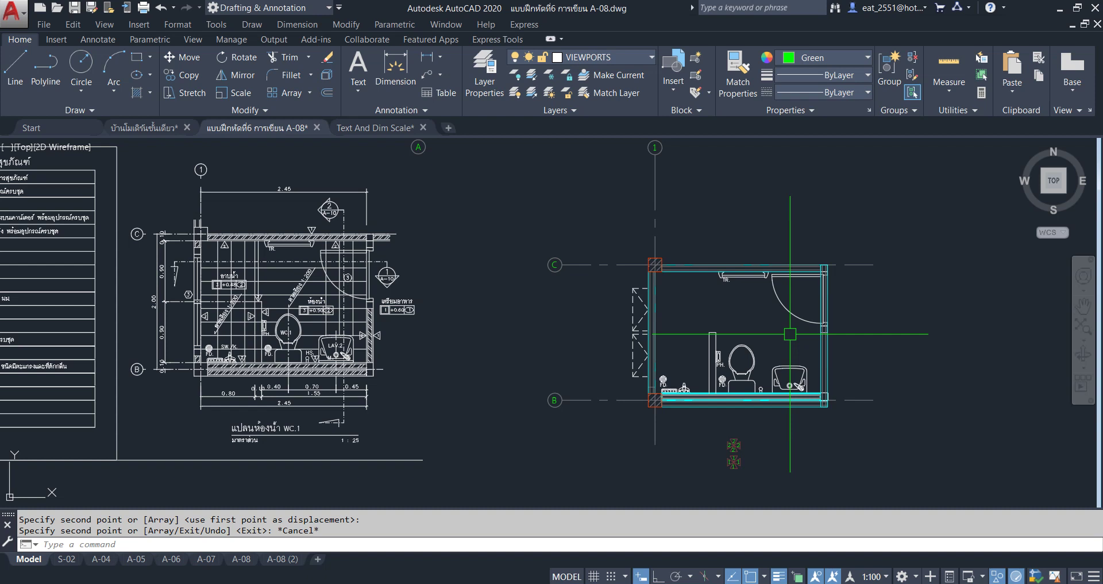
{"action": "scroll", "coordinate": [392, 240], "scroll_direction": "up", "scroll_amount": 5}
{"action": "scroll", "coordinate": [231, 179], "scroll_direction": "down", "scroll_amount": 5}
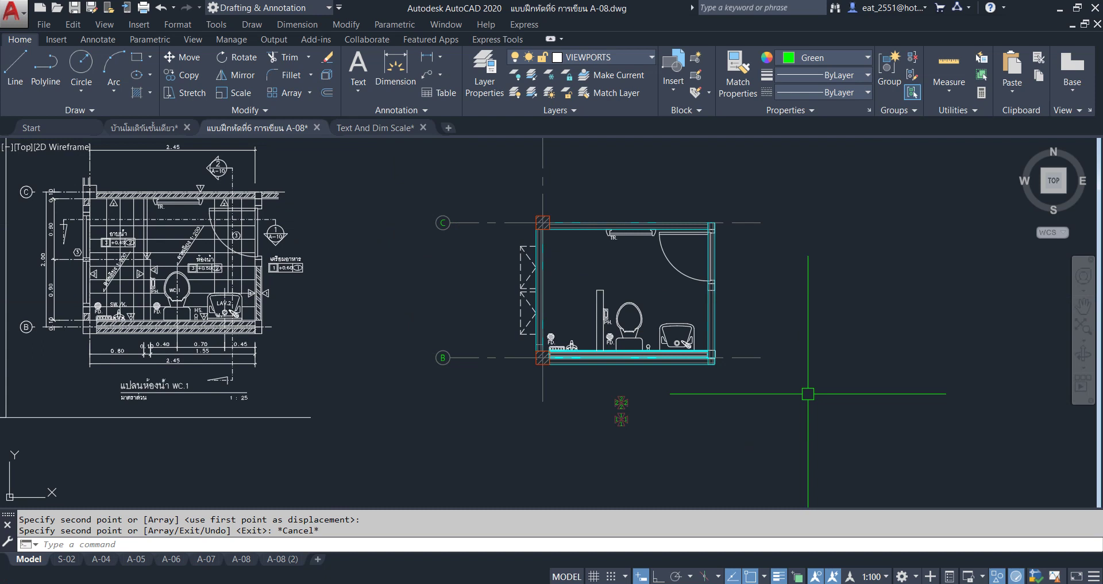
{"action": "scroll", "coordinate": [712, 221], "scroll_direction": "up", "scroll_amount": 4}
{"action": "scroll", "coordinate": [712, 215], "scroll_direction": "up", "scroll_amount": 2}
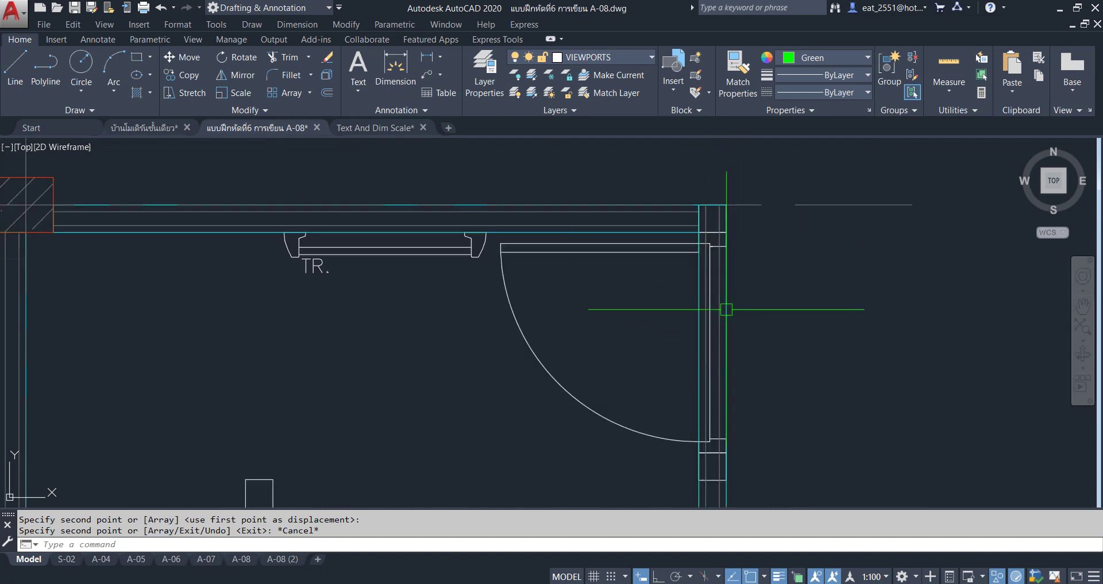
{"action": "left_click", "coordinate": [659, 253]}
Send the selected door block to the back, behind the wall lines
{"action": "middle_click_drag", "start_coordinate": [819, 370], "coordinate": [677, 293]}
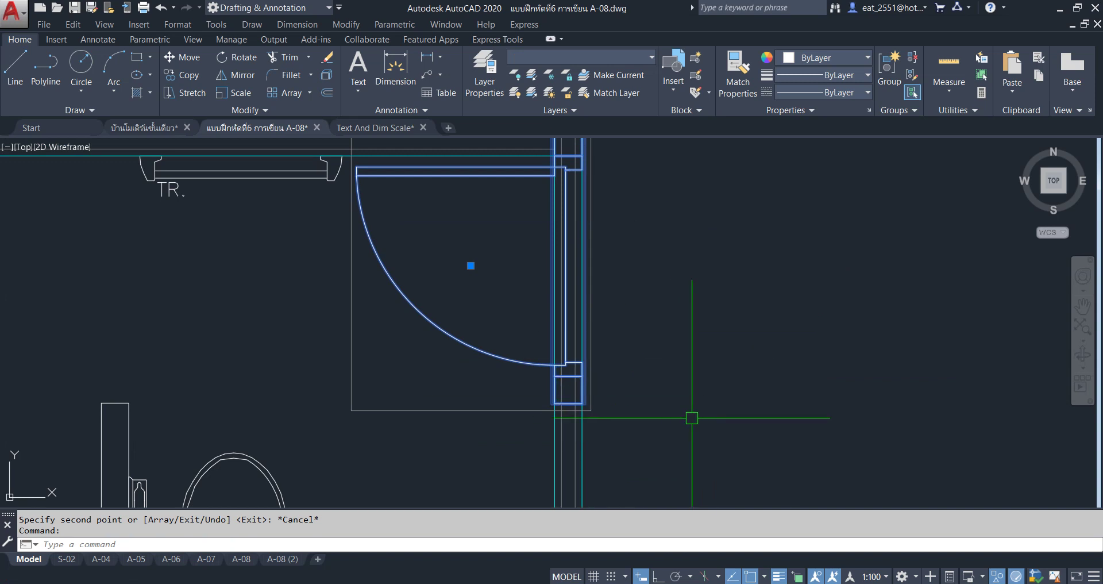
{"action": "right_click", "coordinate": [719, 255]}
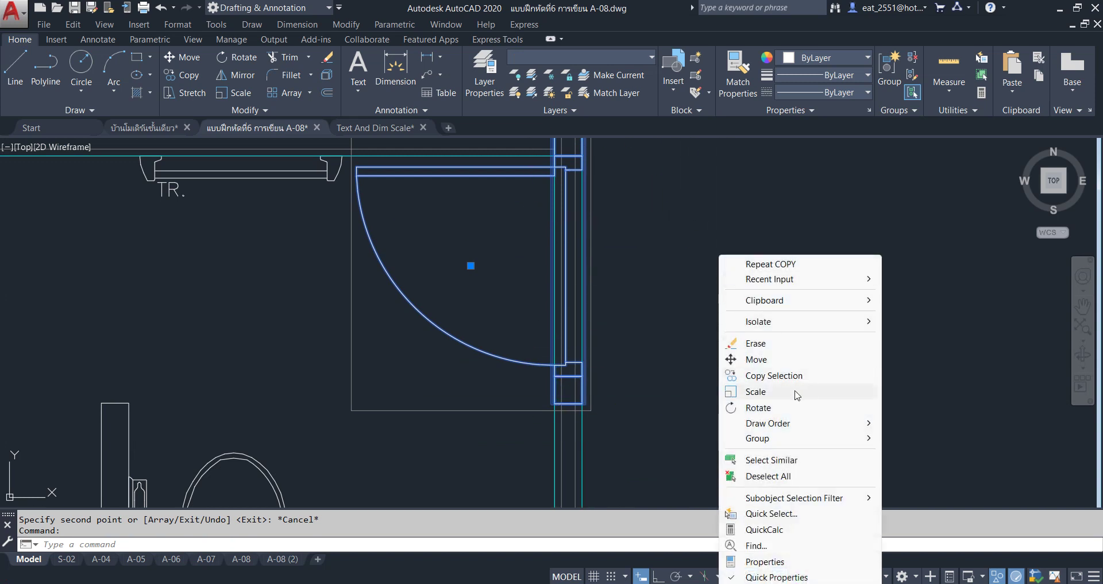
{"action": "mouse_move", "coordinate": [768, 423]}
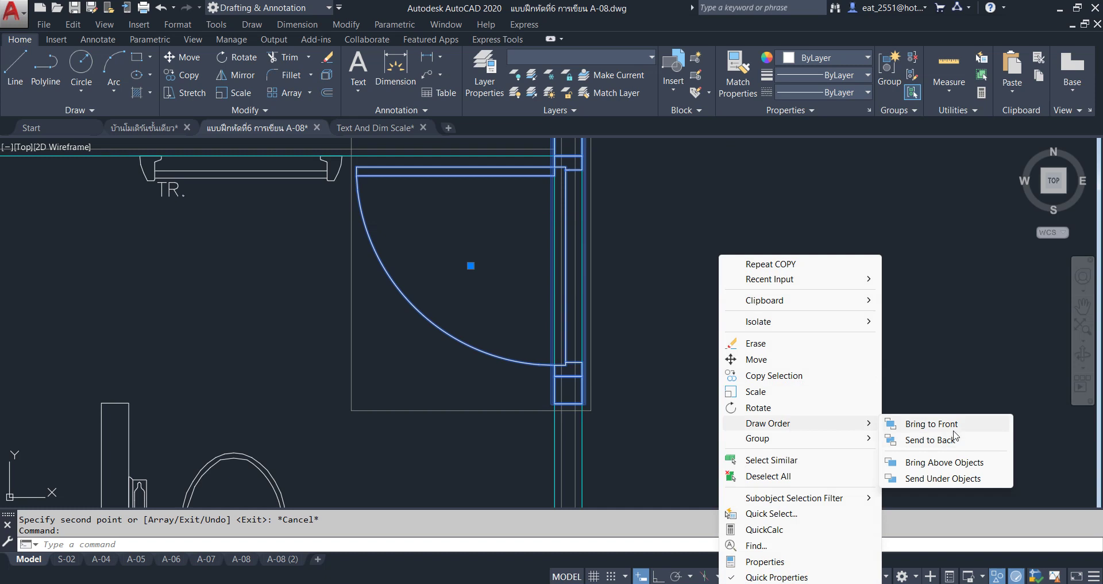
{"action": "left_click", "coordinate": [954, 438]}
Window-select the right wall lines, then clear the selection
{"action": "left_click", "coordinate": [697, 255]}
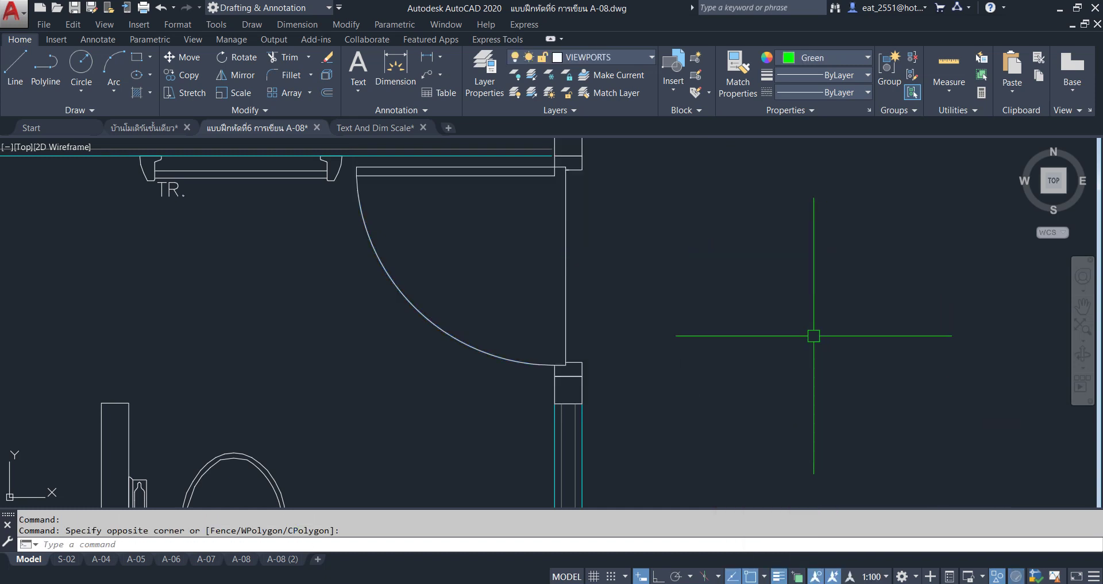
{"action": "scroll", "coordinate": [684, 268], "scroll_direction": "down", "scroll_amount": 4}
{"action": "scroll", "coordinate": [722, 342], "scroll_direction": "up", "scroll_amount": 3}
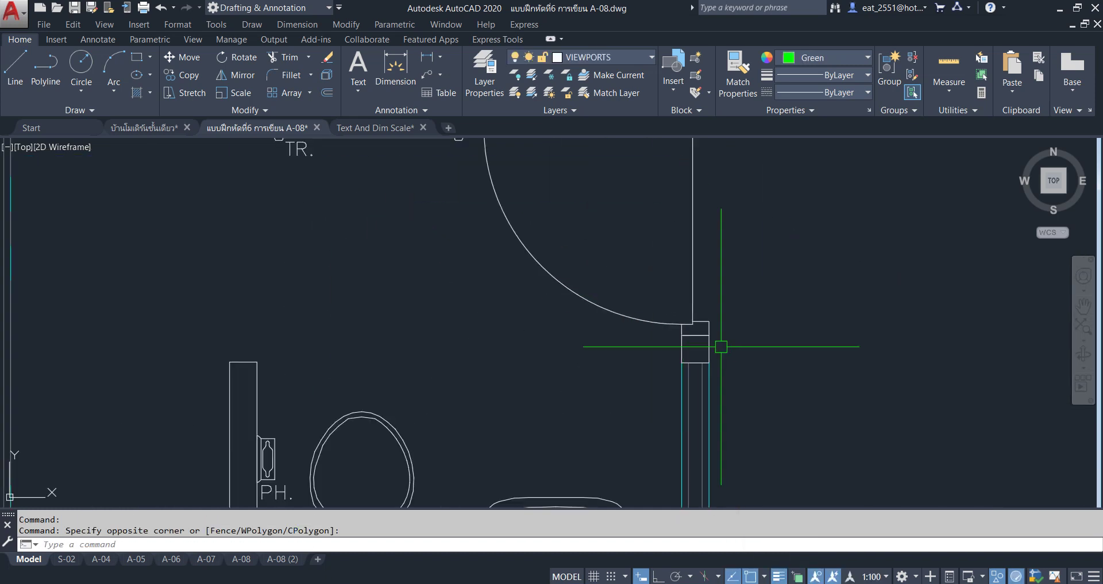
{"action": "left_click", "coordinate": [702, 382]}
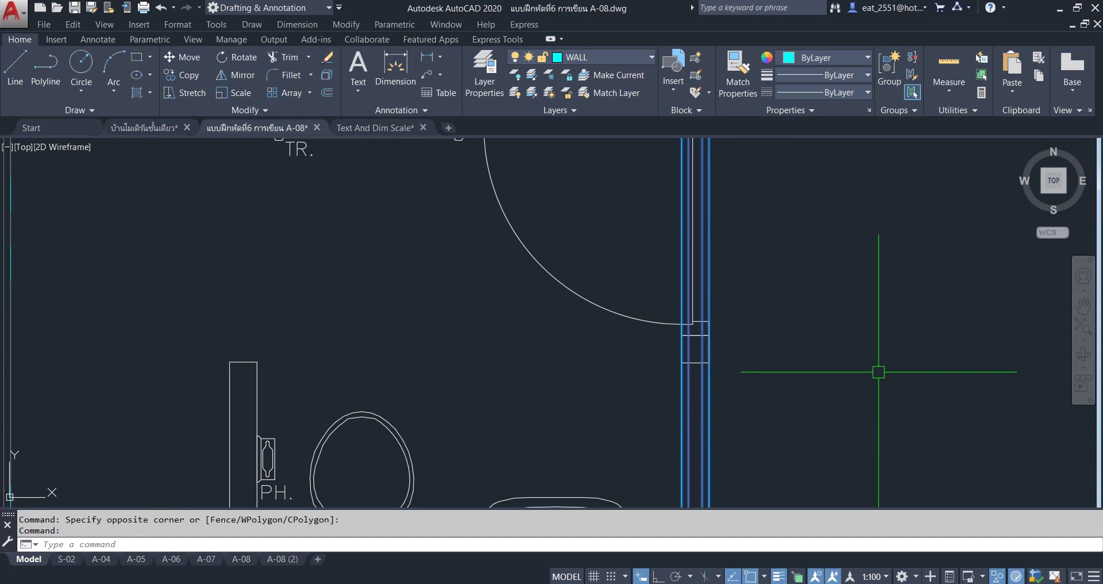
{"action": "key", "text": "Escape"}
{"action": "scroll", "coordinate": [507, 242], "scroll_direction": "down", "scroll_amount": 4}
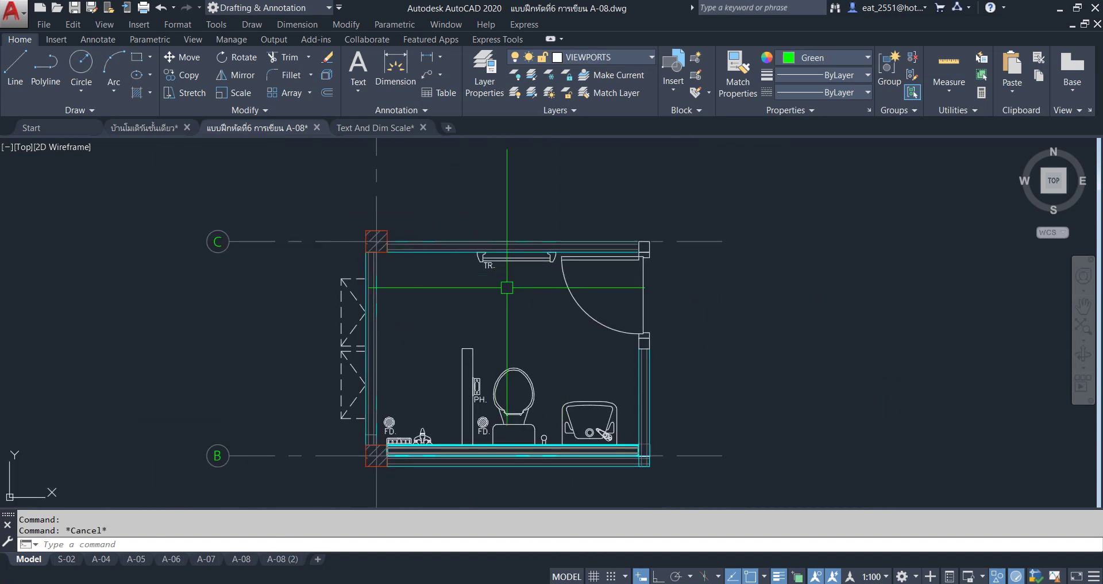
Stretch the top end of grid axis 1 straight down with Ortho on, shortening it above the room
{"action": "middle_click_drag", "start_coordinate": [505, 284], "coordinate": [580, 287]}
{"action": "scroll", "coordinate": [580, 287], "scroll_direction": "down", "scroll_amount": 2}
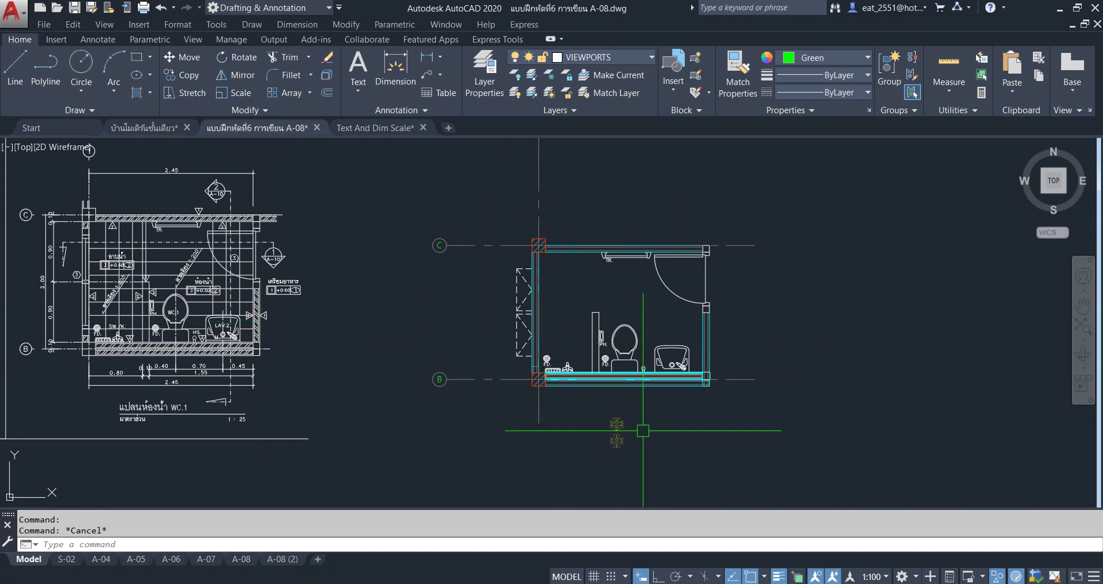
{"action": "middle_click_drag", "start_coordinate": [574, 407], "coordinate": [574, 454]}
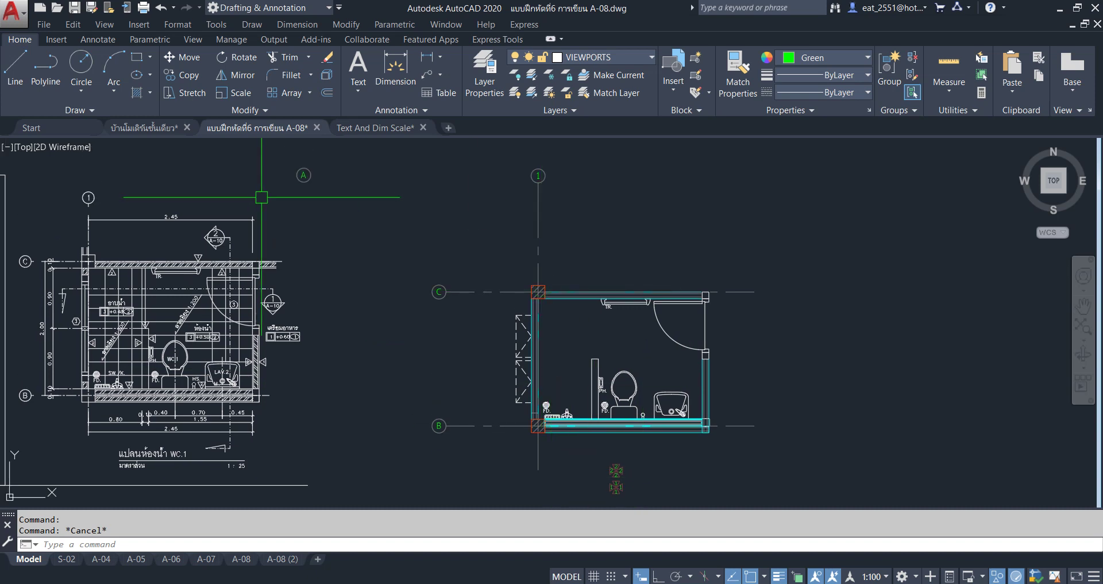
{"action": "left_click", "coordinate": [183, 92]}
{"action": "left_click", "coordinate": [601, 167]}
{"action": "left_click", "coordinate": [478, 211]}
{"action": "key", "text": "Return"}
{"action": "left_click", "coordinate": [796, 205]}
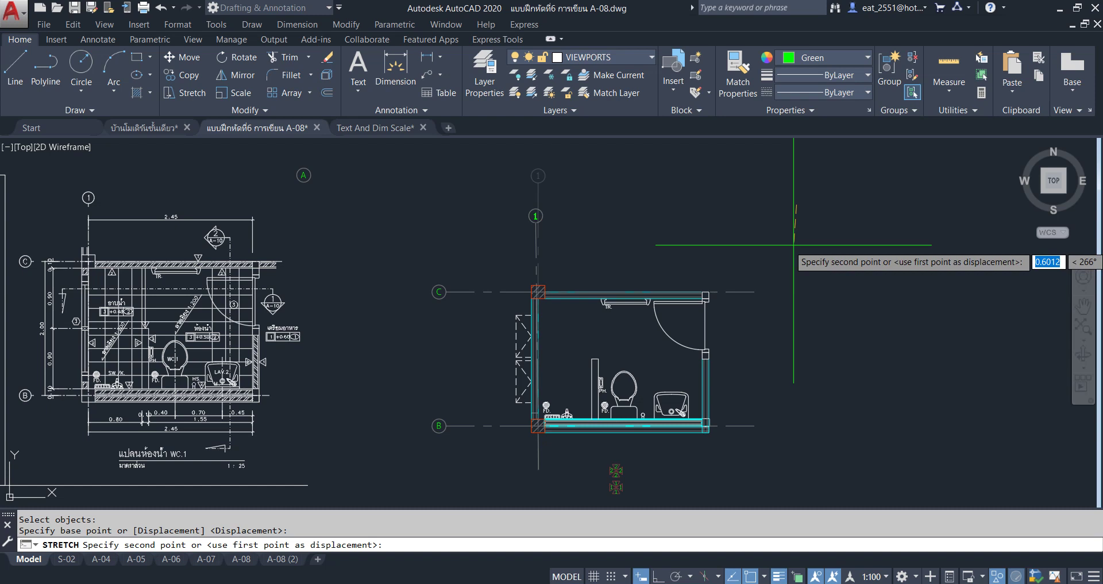
{"action": "left_click", "coordinate": [659, 578]}
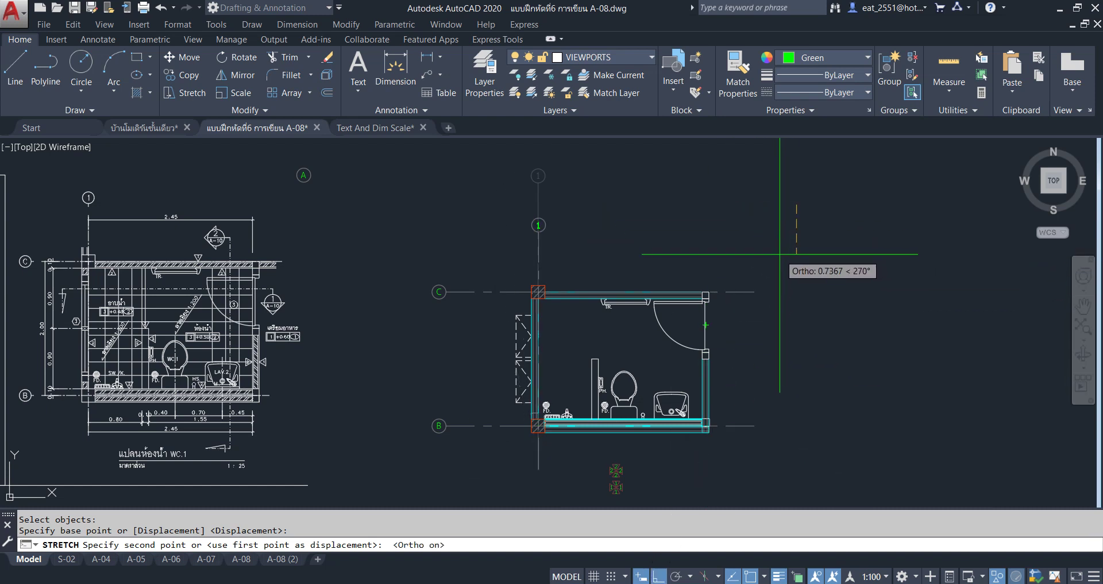
{"action": "left_click", "coordinate": [778, 253]}
Stretch the C and B grid line ends to pull their bubbles closer to the left wall
{"action": "mouse_move", "coordinate": [395, 360]}
{"action": "middle_mouse_down"}
{"action": "mouse_move", "coordinate": [349, 340]}
{"action": "mouse_move", "coordinate": [531, 301]}
{"action": "middle_mouse_up"}
{"action": "right_click", "coordinate": [518, 294]}
{"action": "left_click", "coordinate": [540, 301]}
{"action": "left_click", "coordinate": [589, 200]}
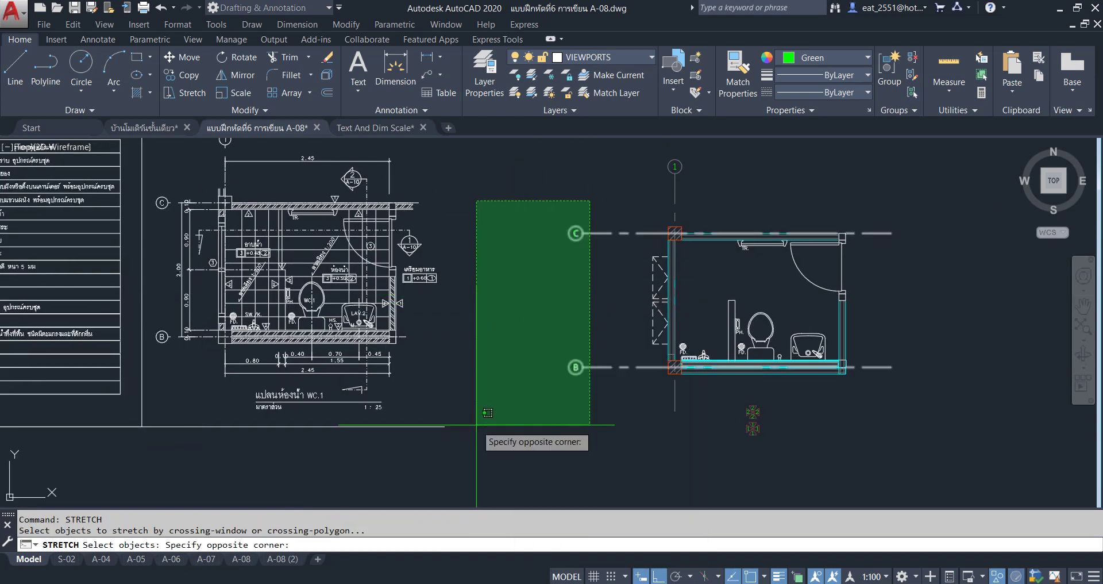
{"action": "left_click", "coordinate": [531, 443]}
{"action": "key", "text": "Return"}
{"action": "left_click", "coordinate": [584, 445]}
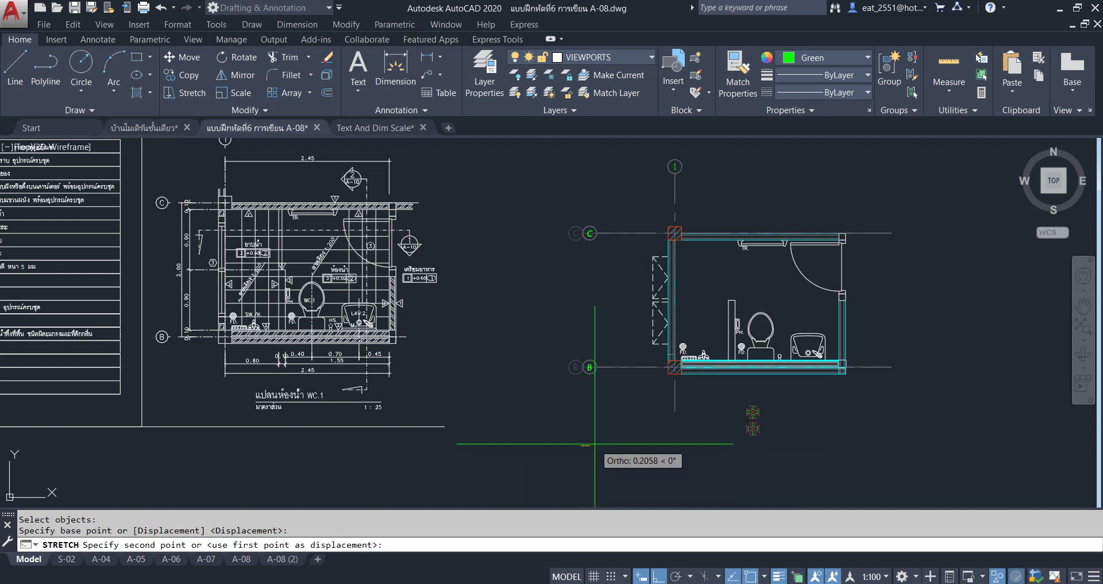
{"action": "left_click", "coordinate": [597, 444]}
{"action": "mouse_move", "coordinate": [849, 324]}
{"action": "middle_mouse_down"}
{"action": "mouse_move", "coordinate": [710, 325]}
{"action": "mouse_move", "coordinate": [759, 292]}
{"action": "middle_mouse_up"}
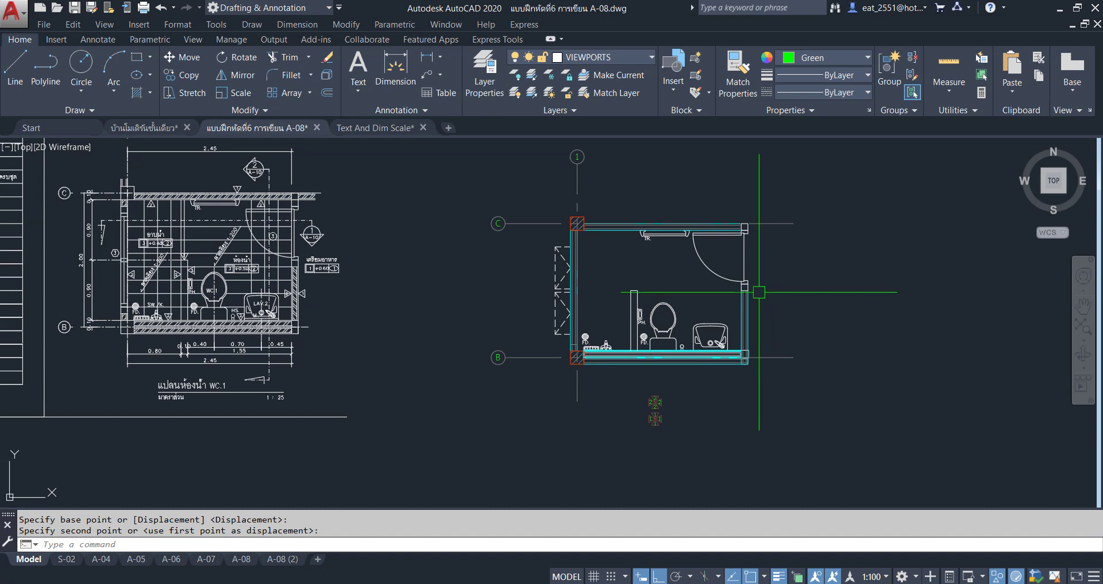
Zoom and pan to check the reference plan's basin and bottom dimensions
{"action": "scroll", "coordinate": [378, 422], "scroll_direction": "up", "scroll_amount": 2}
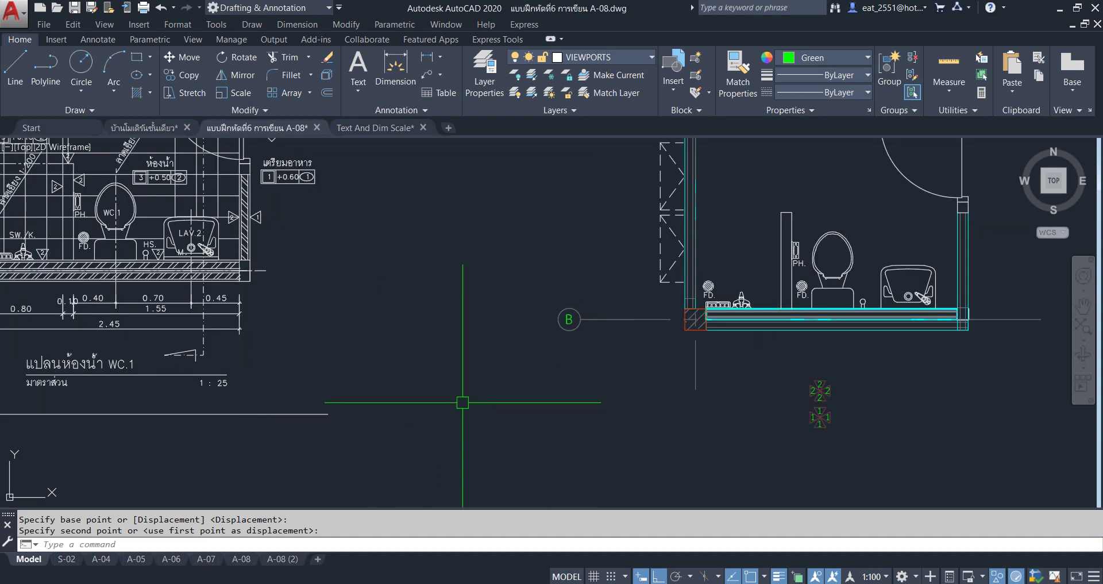
{"action": "scroll", "coordinate": [463, 402], "scroll_direction": "down", "scroll_amount": 2}
{"action": "scroll", "coordinate": [707, 391], "scroll_direction": "up", "scroll_amount": 2}
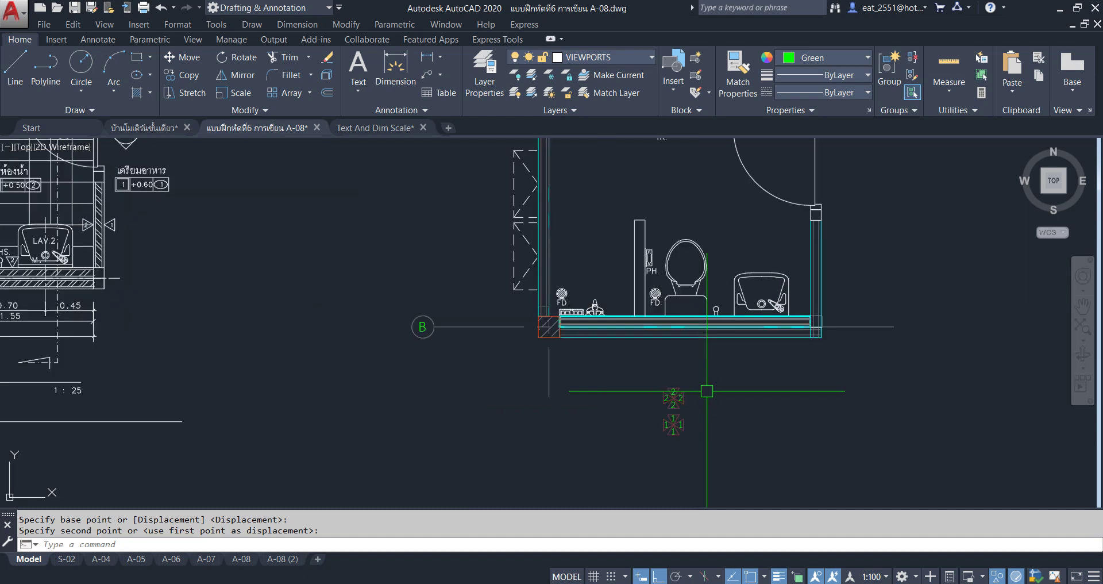
{"action": "scroll", "coordinate": [702, 394], "scroll_direction": "down", "scroll_amount": 2}
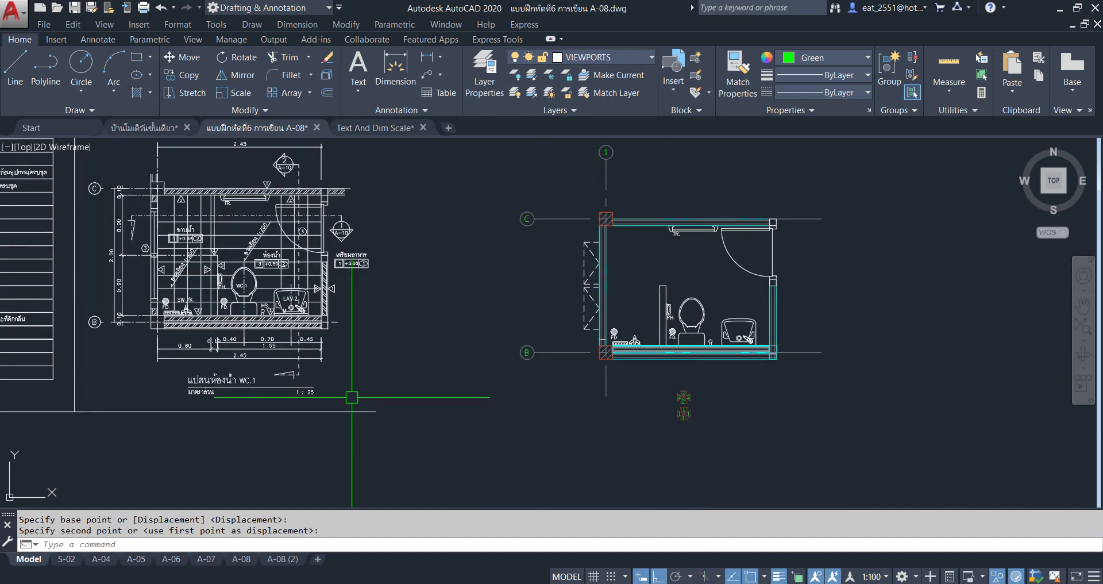
{"action": "scroll", "coordinate": [661, 423], "scroll_direction": "up", "scroll_amount": 4}
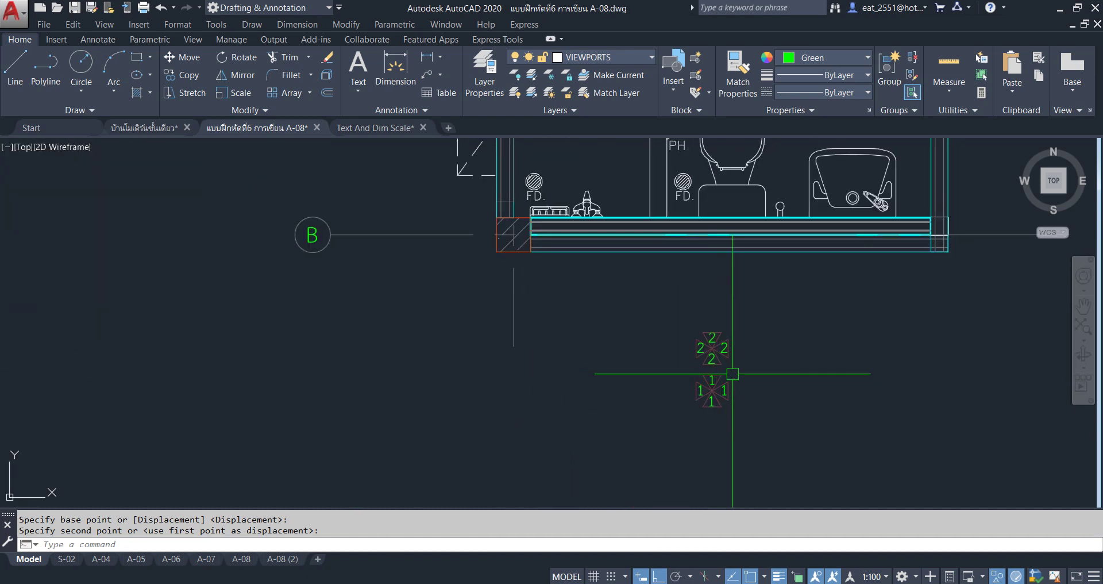
{"action": "scroll", "coordinate": [731, 372], "scroll_direction": "down", "scroll_amount": 4}
{"action": "scroll", "coordinate": [661, 230], "scroll_direction": "down", "scroll_amount": 1}
{"action": "scroll", "coordinate": [136, 246], "scroll_direction": "up", "scroll_amount": 5}
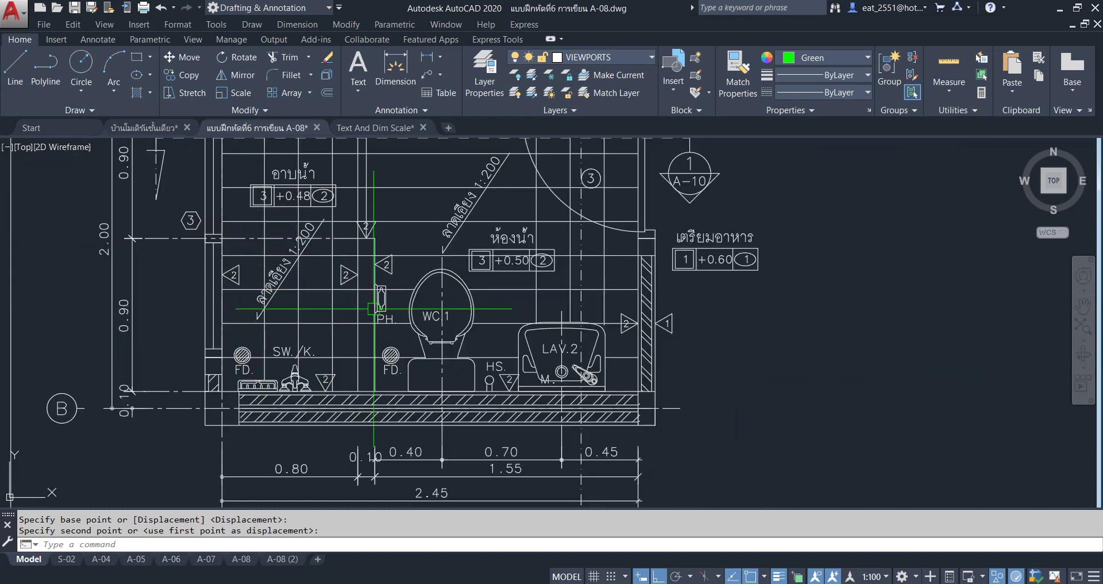
{"action": "middle_click_drag", "start_coordinate": [323, 325], "coordinate": [304, 383]}
{"action": "mouse_move", "coordinate": [594, 308]}
{"action": "middle_mouse_down"}
{"action": "mouse_move", "coordinate": [597, 390]}
{"action": "mouse_move", "coordinate": [441, 258]}
{"action": "middle_mouse_up"}
{"action": "middle_click_drag", "start_coordinate": [265, 382], "coordinate": [250, 371]}
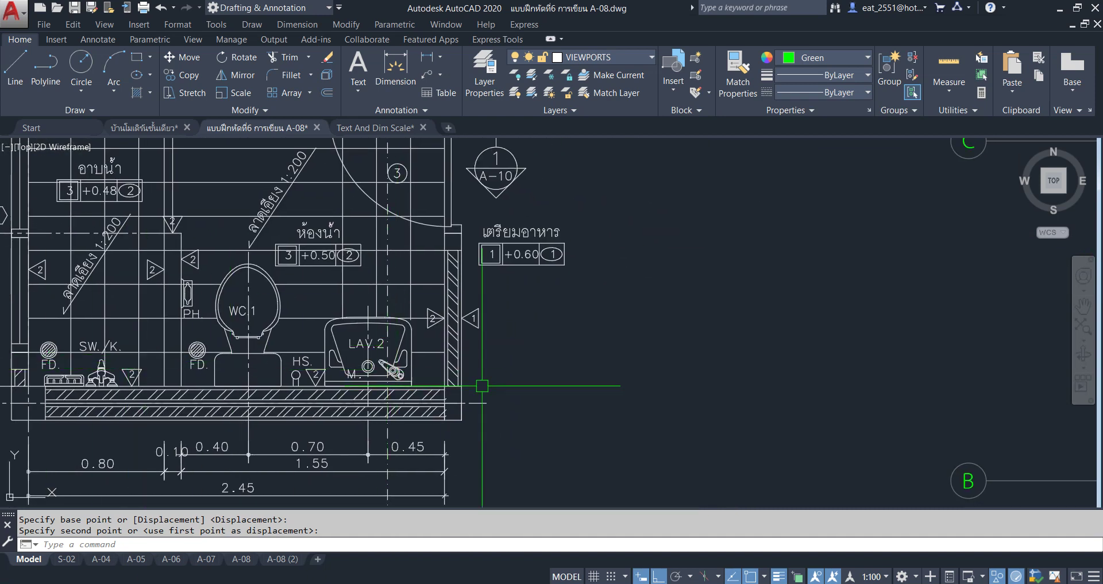
{"action": "scroll", "coordinate": [482, 386], "scroll_direction": "down", "scroll_amount": 4}
{"action": "scroll", "coordinate": [614, 357], "scroll_direction": "up", "scroll_amount": 3}
{"action": "scroll", "coordinate": [648, 350], "scroll_direction": "up", "scroll_amount": 4}
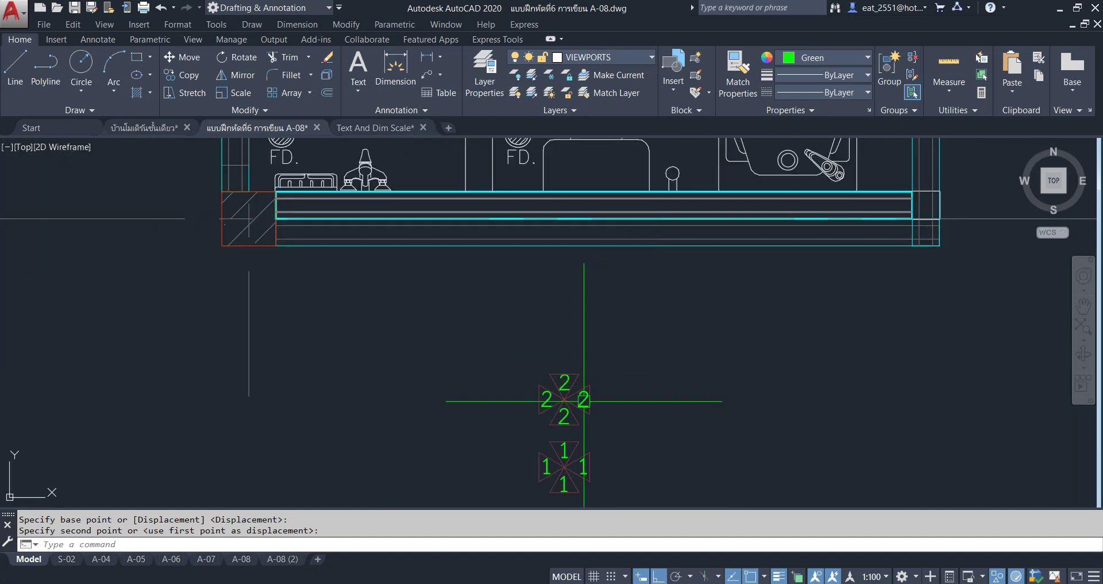
With Ortho off, copy the right-hand '2' tag onto the left wall and another wall
{"action": "scroll", "coordinate": [584, 401], "scroll_direction": "up", "scroll_amount": 4}
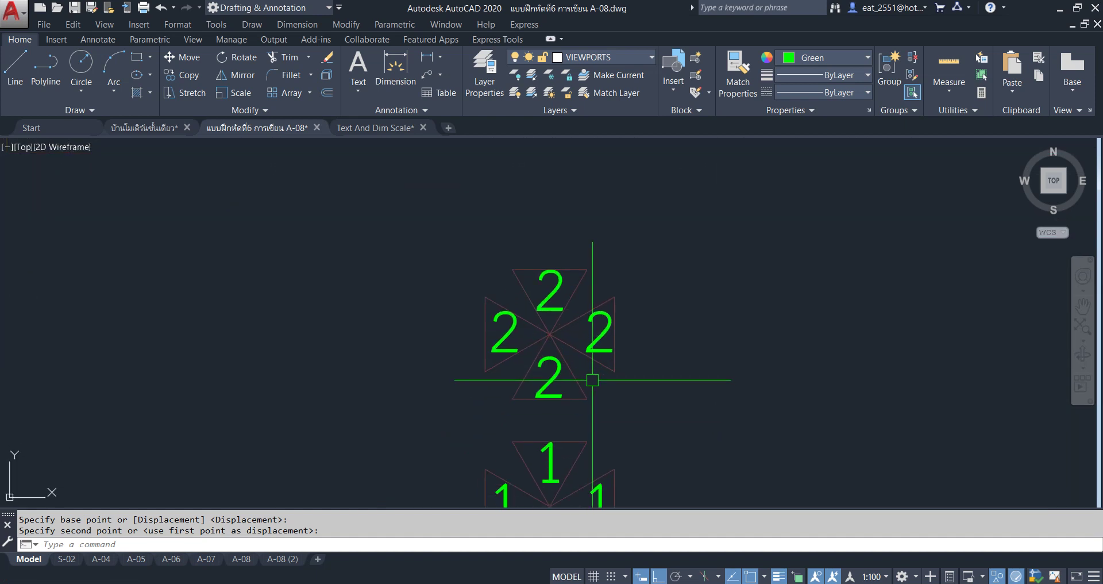
{"action": "left_click", "coordinate": [664, 269]}
{"action": "left_click", "coordinate": [665, 240]}
{"action": "left_click", "coordinate": [586, 392]}
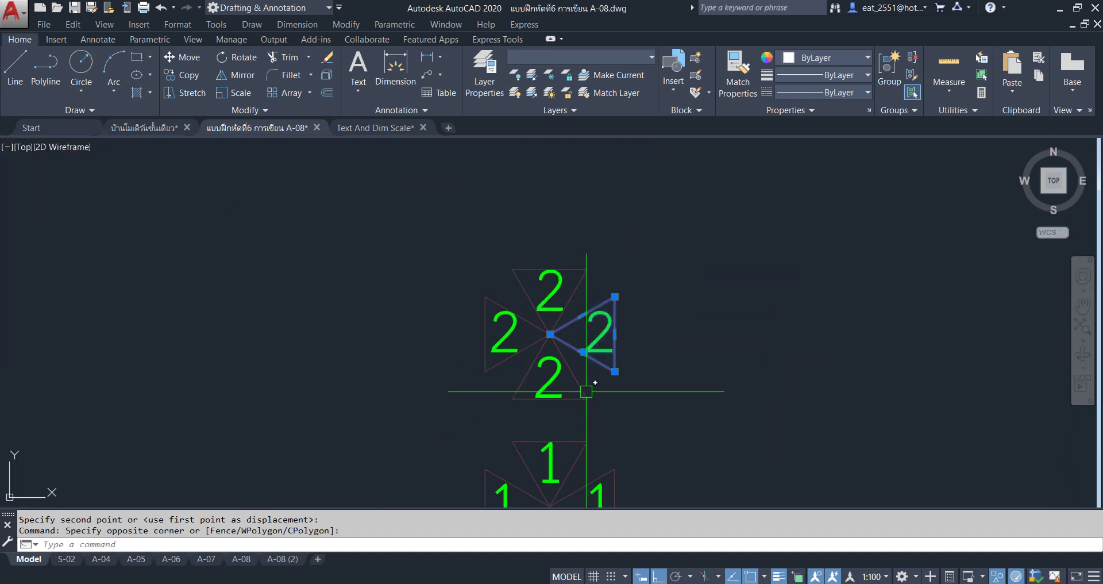
{"action": "left_click", "coordinate": [183, 74]}
{"action": "left_click", "coordinate": [550, 334]}
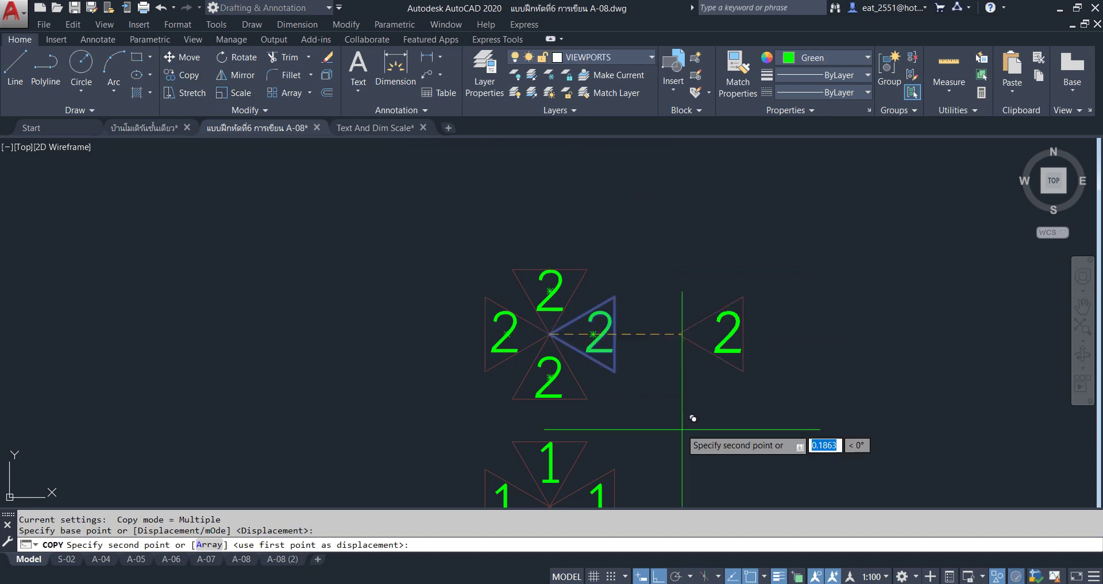
{"action": "scroll", "coordinate": [530, 333], "scroll_direction": "down", "scroll_amount": 3}
{"action": "scroll", "coordinate": [437, 287], "scroll_direction": "up", "scroll_amount": 5}
{"action": "key", "text": "F8"}
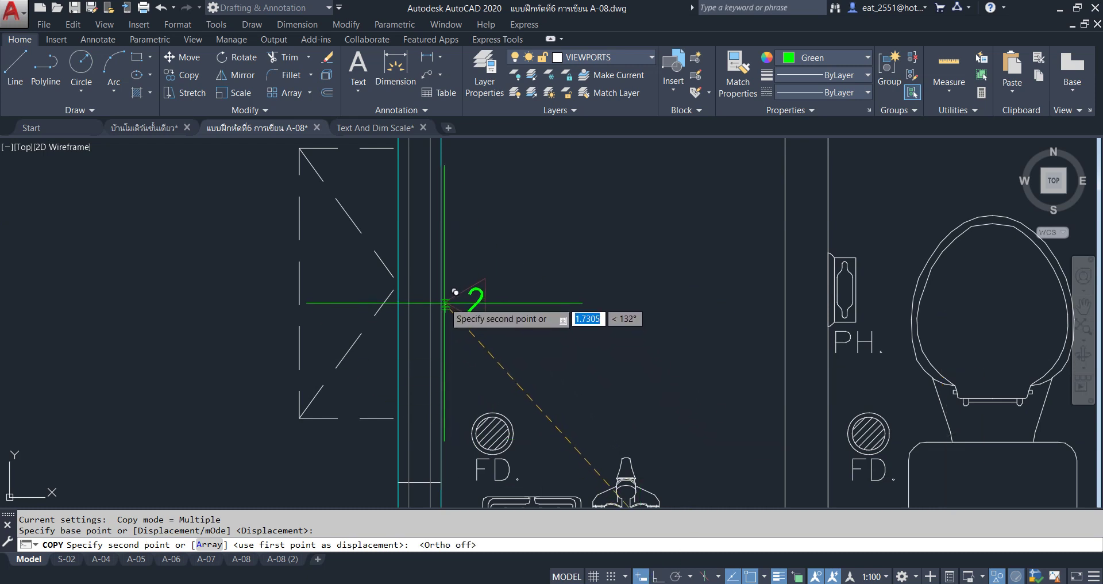
{"action": "left_click", "coordinate": [514, 247]}
{"action": "scroll", "coordinate": [598, 291], "scroll_direction": "down", "scroll_amount": 2}
{"action": "scroll", "coordinate": [539, 260], "scroll_direction": "down", "scroll_amount": 2}
{"action": "mouse_move", "coordinate": [540, 259]}
{"action": "middle_mouse_down"}
{"action": "mouse_move", "coordinate": [800, 345]}
{"action": "mouse_move", "coordinate": [457, 369]}
{"action": "middle_mouse_up"}
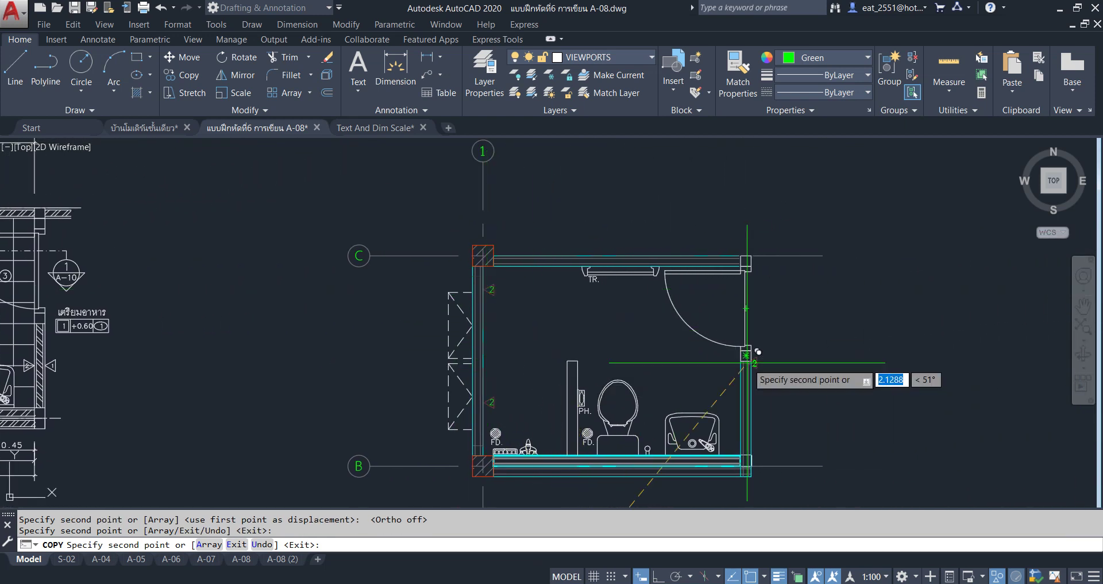
{"action": "left_click", "coordinate": [746, 355]}
{"action": "mouse_move", "coordinate": [815, 377]}
{"action": "middle_mouse_down"}
{"action": "mouse_move", "coordinate": [702, 281]}
{"action": "mouse_move", "coordinate": [752, 264]}
{"action": "middle_mouse_up"}
{"action": "key", "text": "Escape"}
{"action": "scroll", "coordinate": [528, 387], "scroll_direction": "up", "scroll_amount": 8}
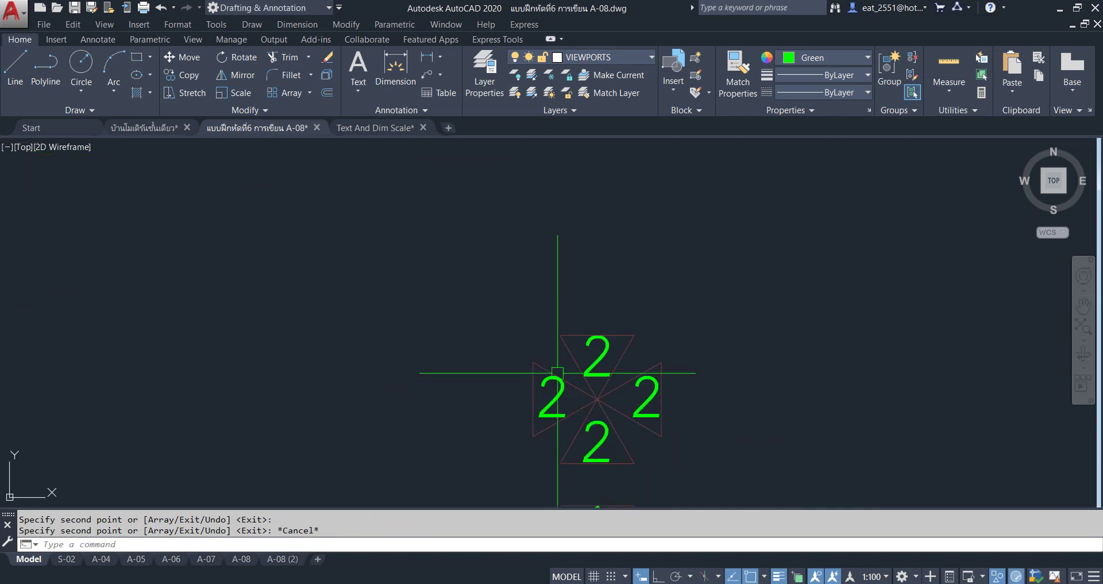
Copy the left-hand '2' tag against the right wall of the second plan
{"action": "left_click", "coordinate": [491, 445]}
{"action": "left_click", "coordinate": [182, 75]}
{"action": "scroll", "coordinate": [608, 388], "scroll_direction": "down", "scroll_amount": 5}
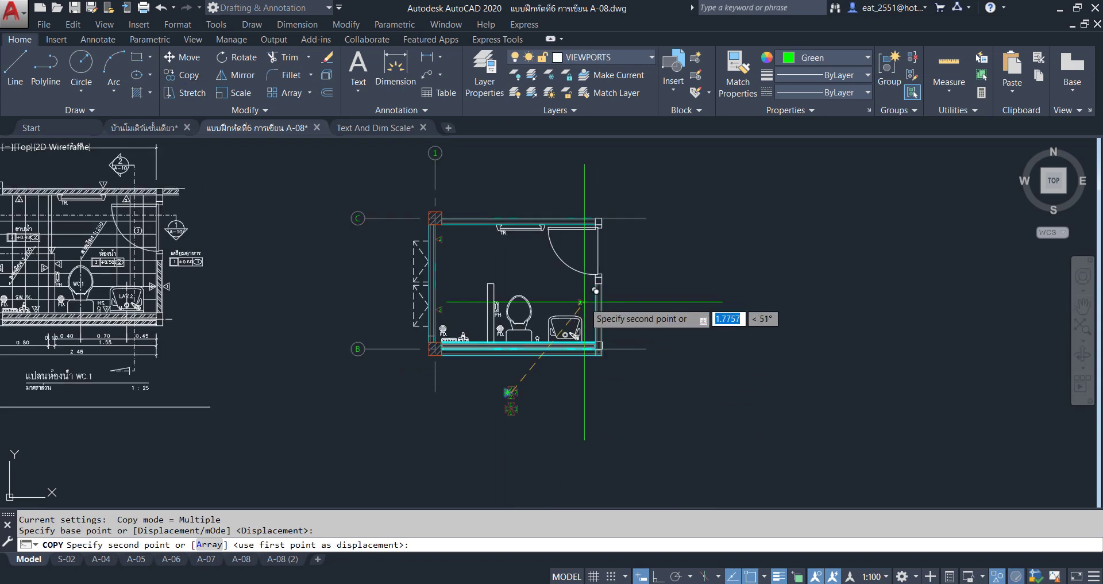
{"action": "scroll", "coordinate": [506, 316], "scroll_direction": "up", "scroll_amount": 4}
{"action": "left_click", "coordinate": [530, 352]}
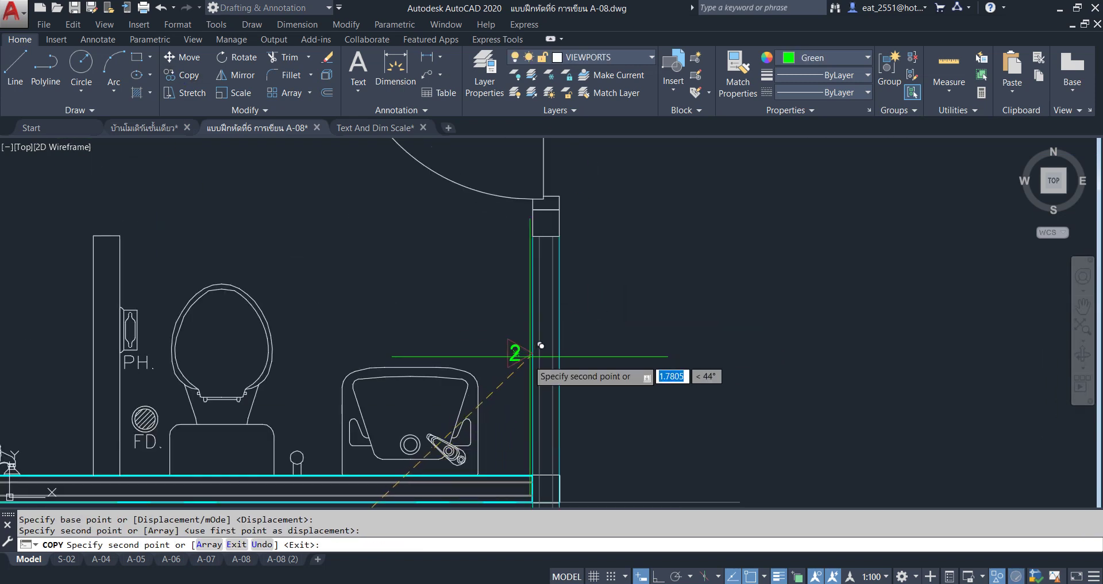
{"action": "scroll", "coordinate": [528, 339], "scroll_direction": "down", "scroll_amount": 3}
{"action": "scroll", "coordinate": [689, 276], "scroll_direction": "down", "scroll_amount": 2}
{"action": "scroll", "coordinate": [812, 272], "scroll_direction": "up", "scroll_amount": 2}
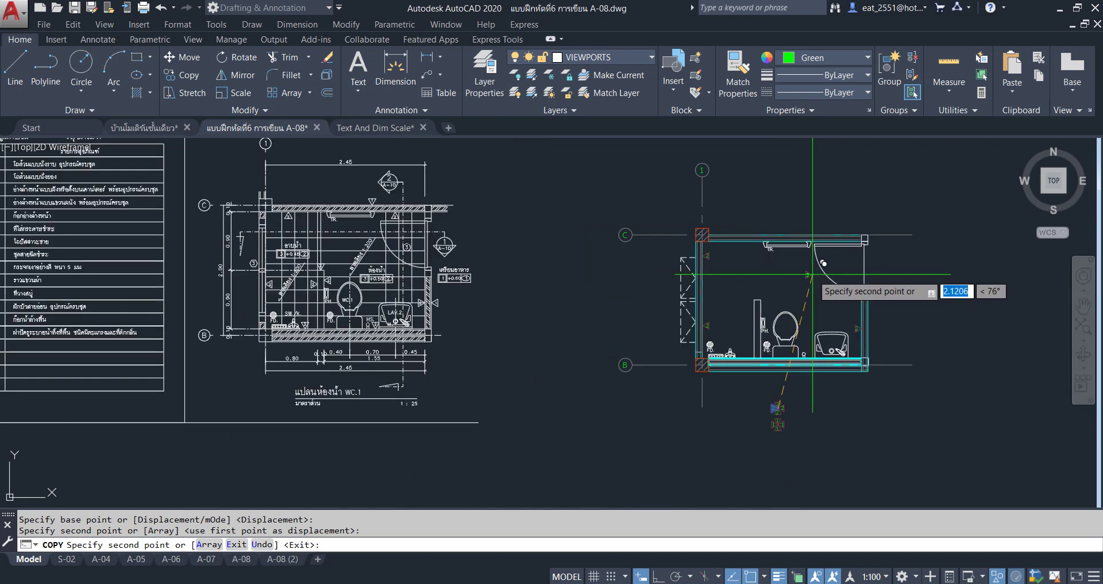
{"action": "middle_click_drag", "start_coordinate": [814, 281], "coordinate": [711, 245]}
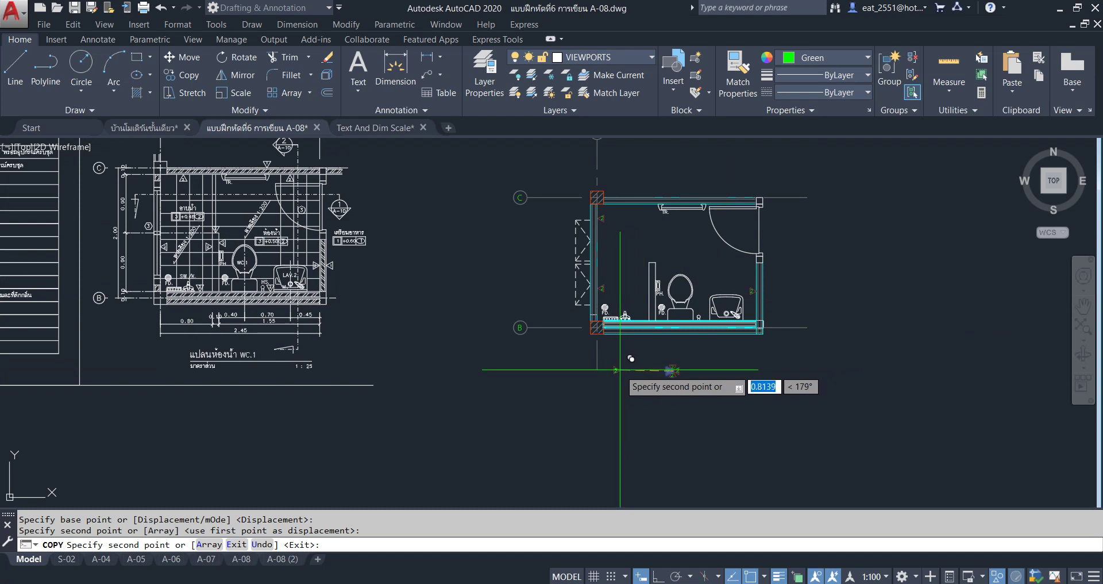
{"action": "scroll", "coordinate": [631, 280], "scroll_direction": "up", "scroll_amount": 8}
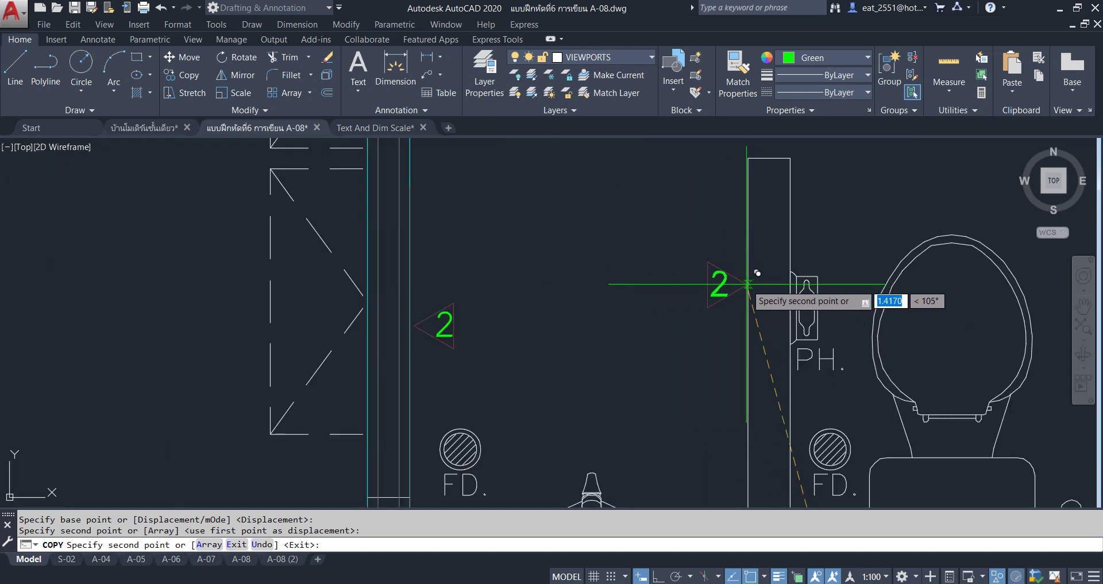
{"action": "scroll", "coordinate": [505, 316], "scroll_direction": "down", "scroll_amount": 2}
{"action": "scroll", "coordinate": [466, 309], "scroll_direction": "up", "scroll_amount": 3}
{"action": "key", "text": "Escape"}
Move the '2' tag by the left wall slightly to the left
{"action": "left_click", "coordinate": [577, 271]}
{"action": "left_click", "coordinate": [474, 392]}
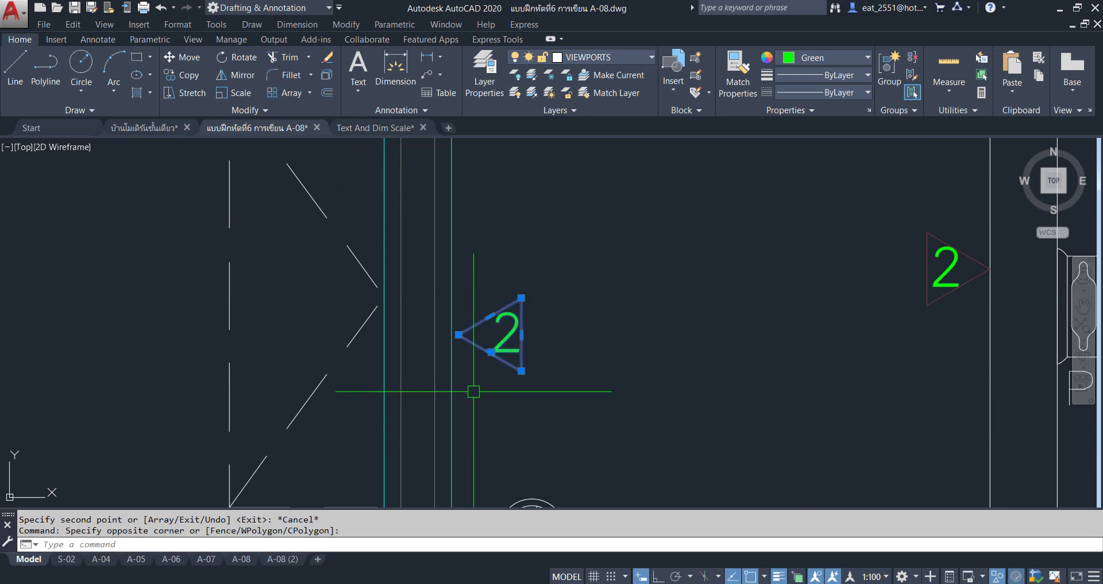
{"action": "left_click", "coordinate": [184, 63]}
{"action": "scroll", "coordinate": [454, 308], "scroll_direction": "up", "scroll_amount": 4}
{"action": "left_click", "coordinate": [476, 380]}
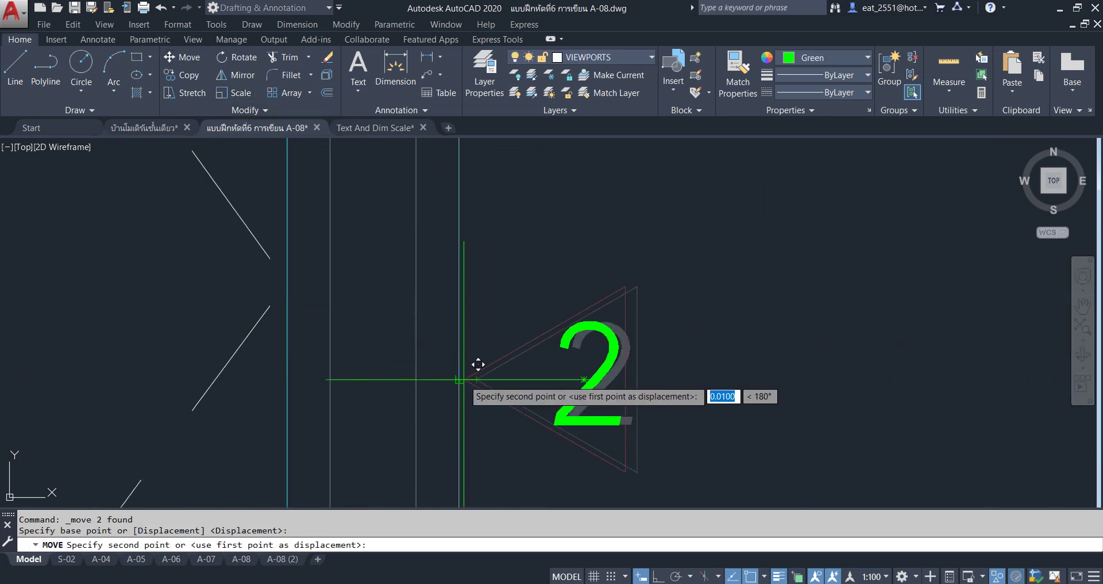
{"action": "left_click", "coordinate": [459, 379]}
Copy the moved '2' tag to the toilet partition
{"action": "left_click", "coordinate": [653, 267]}
{"action": "left_click", "coordinate": [555, 400]}
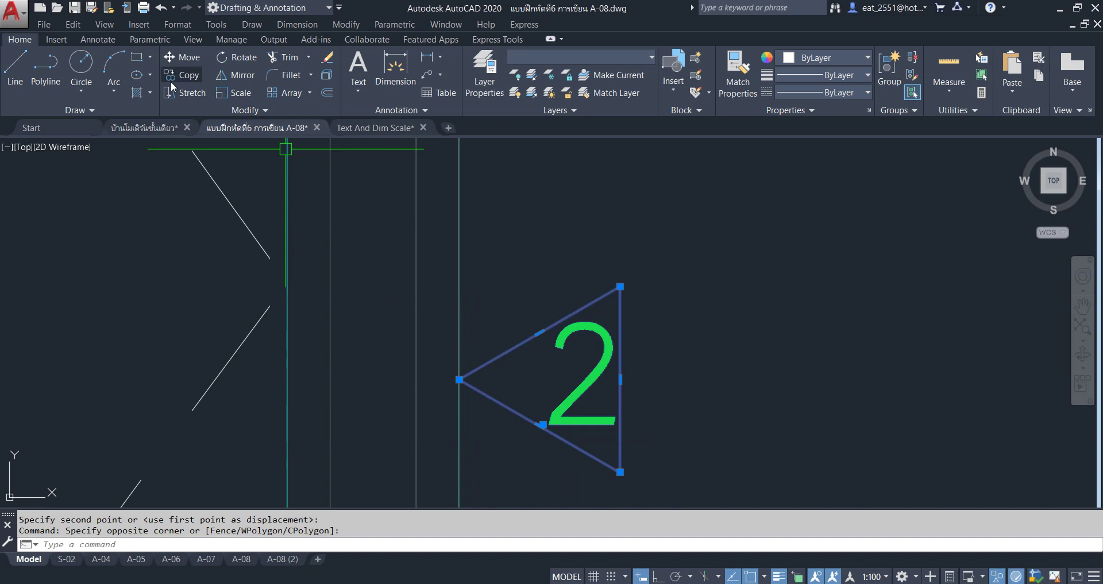
{"action": "left_click", "coordinate": [173, 81]}
{"action": "scroll", "coordinate": [500, 330], "scroll_direction": "down", "scroll_amount": 2}
{"action": "left_click", "coordinate": [463, 376]}
{"action": "scroll", "coordinate": [483, 281], "scroll_direction": "down", "scroll_amount": 4}
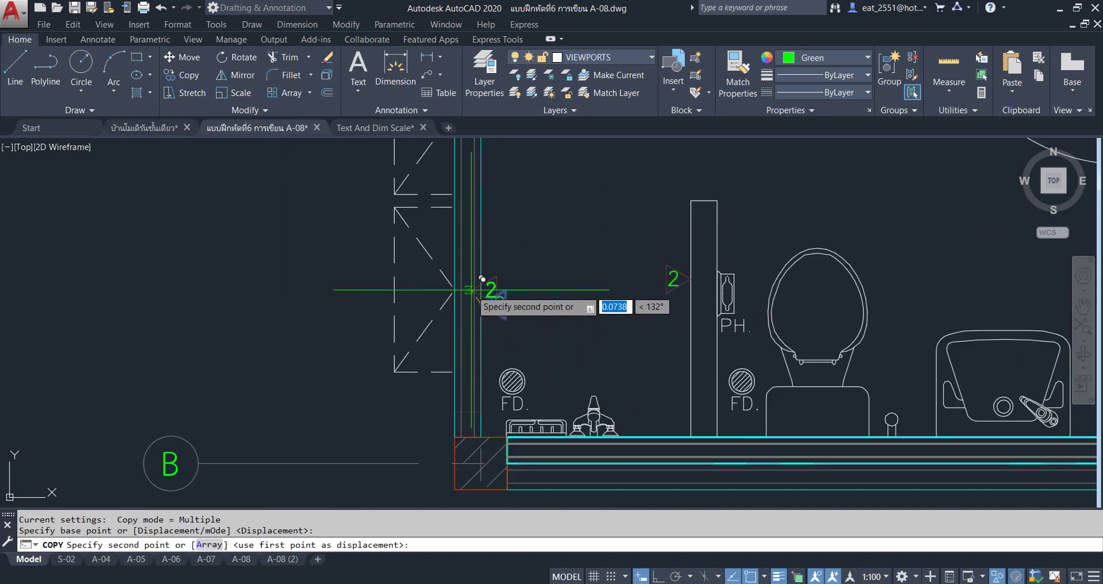
{"action": "scroll", "coordinate": [788, 246], "scroll_direction": "up", "scroll_amount": 5}
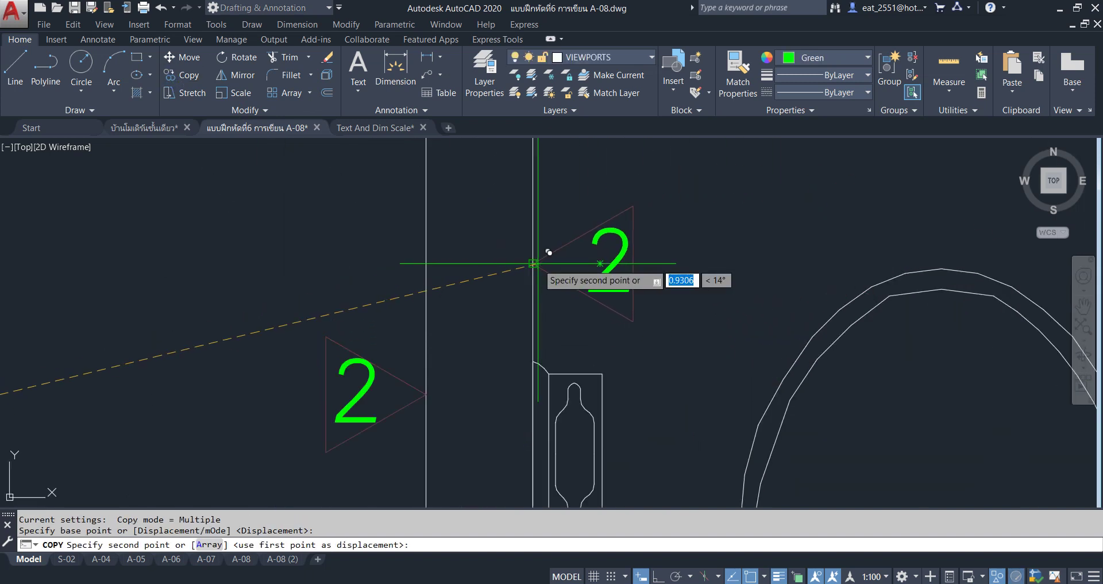
{"action": "scroll", "coordinate": [549, 251], "scroll_direction": "down", "scroll_amount": 4}
{"action": "left_click", "coordinate": [661, 388]}
{"action": "key", "text": "Escape"}
{"action": "mouse_move", "coordinate": [635, 393]}
{"action": "middle_mouse_down"}
{"action": "mouse_move", "coordinate": [464, 366]}
{"action": "mouse_move", "coordinate": [419, 338]}
{"action": "middle_mouse_up"}
{"action": "scroll", "coordinate": [432, 285], "scroll_direction": "up", "scroll_amount": 5}
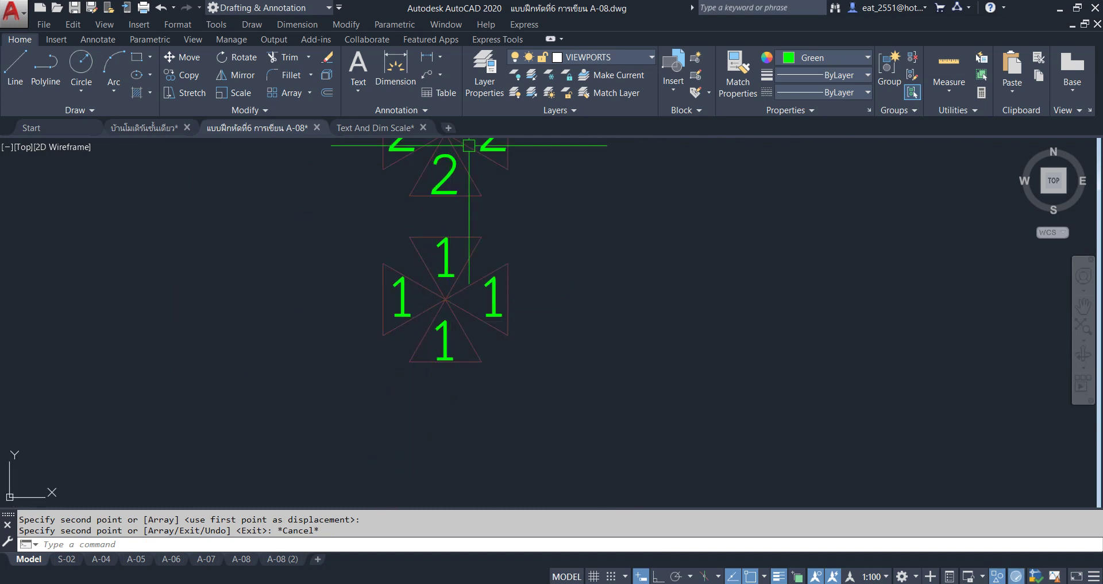
Copy the upward-pointing '2' tag to just below the bottom wall
{"action": "scroll", "coordinate": [471, 150], "scroll_direction": "up", "scroll_amount": 2}
{"action": "left_click", "coordinate": [483, 158]}
{"action": "left_click", "coordinate": [347, 222]}
{"action": "middle_click_drag", "start_coordinate": [433, 239], "coordinate": [425, 433]}
{"action": "left_click", "coordinate": [171, 80]}
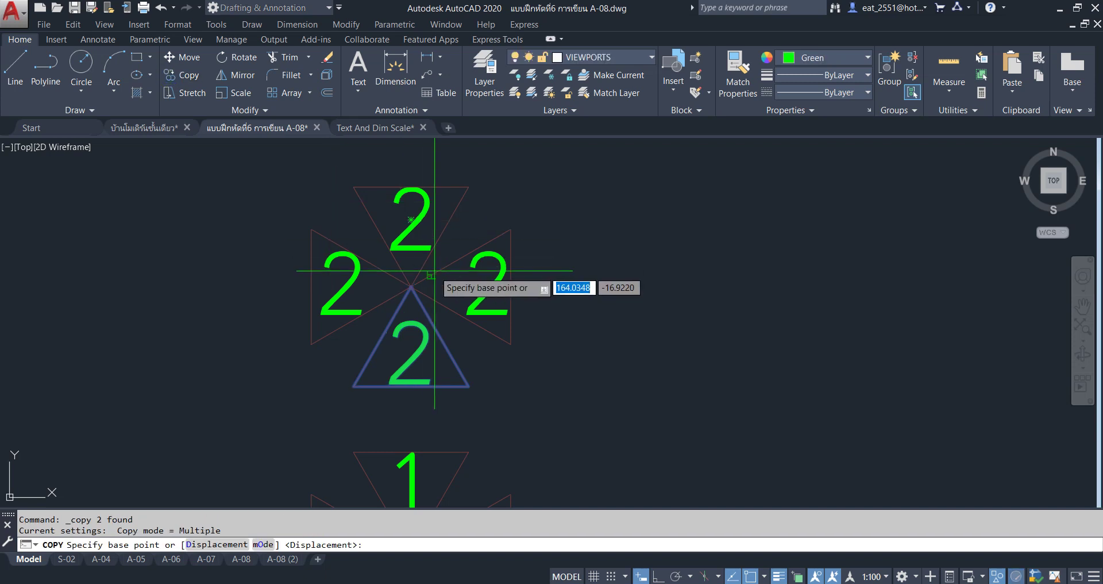
{"action": "left_click", "coordinate": [411, 285]}
{"action": "scroll", "coordinate": [460, 362], "scroll_direction": "down", "scroll_amount": 5}
{"action": "scroll", "coordinate": [487, 221], "scroll_direction": "up", "scroll_amount": 1}
{"action": "scroll", "coordinate": [406, 305], "scroll_direction": "up", "scroll_amount": 5}
{"action": "left_click", "coordinate": [321, 344]}
{"action": "scroll", "coordinate": [670, 353], "scroll_direction": "down", "scroll_amount": 3}
{"action": "scroll", "coordinate": [632, 252], "scroll_direction": "up", "scroll_amount": 2}
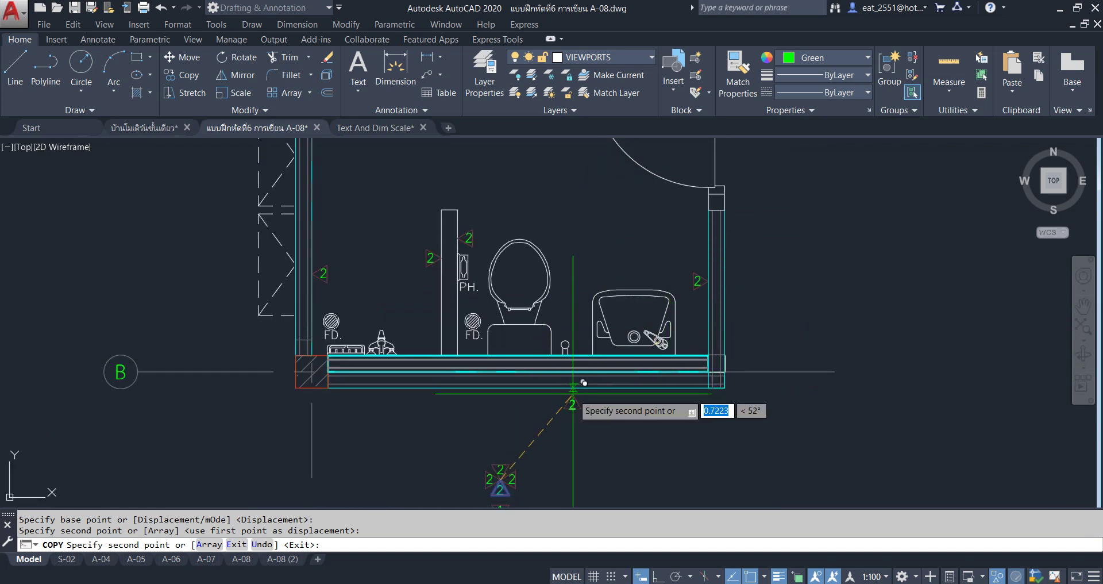
{"action": "key", "text": "Escape"}
{"action": "scroll", "coordinate": [501, 471], "scroll_direction": "up", "scroll_amount": 3}
Copy the downward-pointing '2' tag onto the counter beside the faucet and beside the basin
{"action": "left_click", "coordinate": [665, 395]}
{"action": "left_click", "coordinate": [491, 436]}
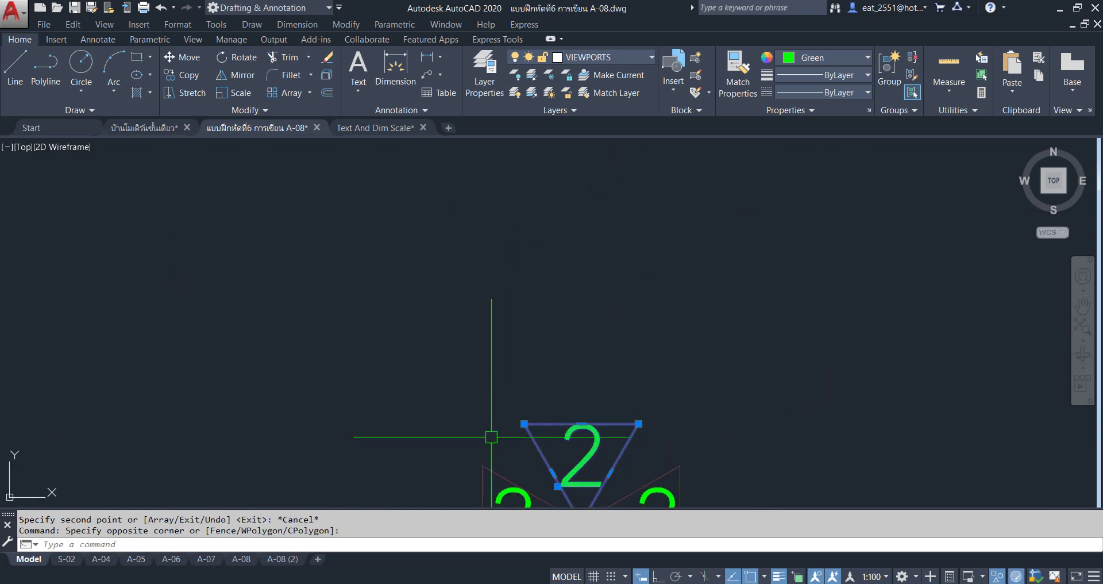
{"action": "left_click", "coordinate": [189, 80]}
{"action": "middle_click_drag", "start_coordinate": [580, 510], "coordinate": [553, 386]}
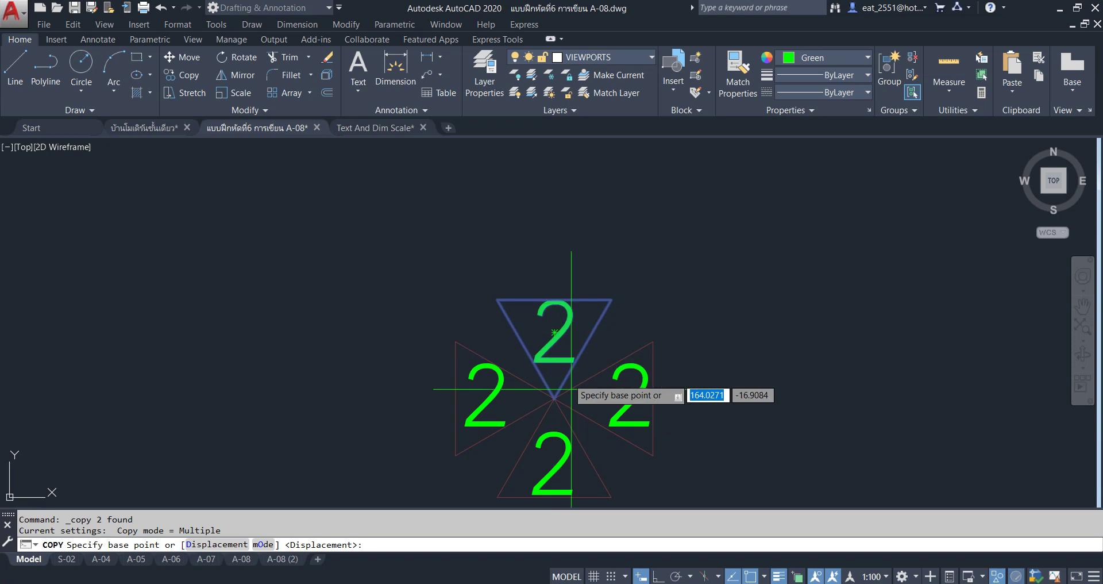
{"action": "scroll", "coordinate": [557, 391], "scroll_direction": "down", "scroll_amount": 3}
{"action": "scroll", "coordinate": [402, 235], "scroll_direction": "up", "scroll_amount": 3}
{"action": "left_click", "coordinate": [435, 277]}
{"action": "scroll", "coordinate": [820, 347], "scroll_direction": "down", "scroll_amount": 4}
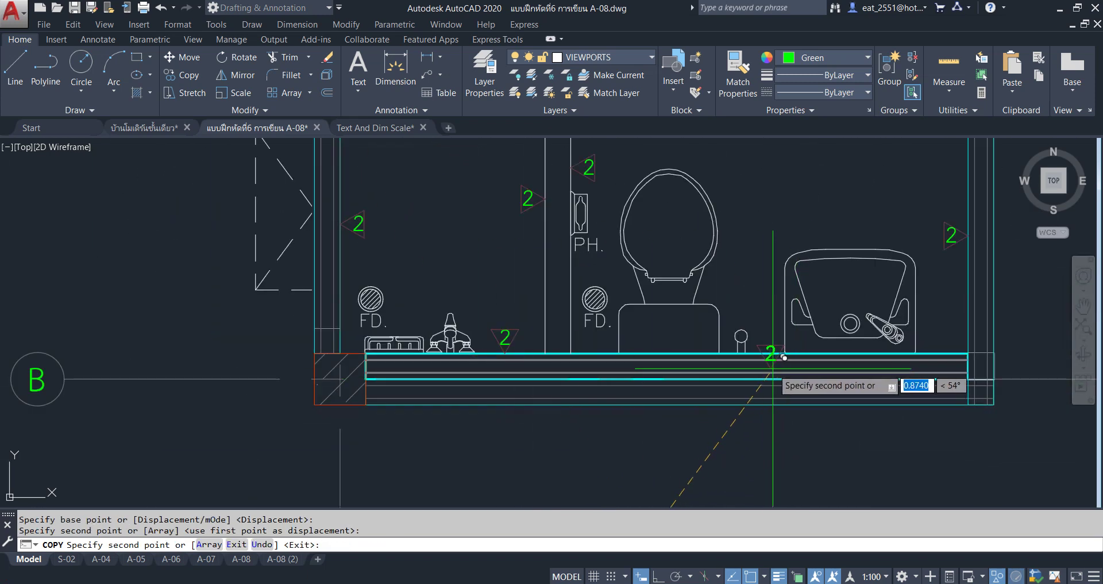
{"action": "scroll", "coordinate": [773, 365], "scroll_direction": "up", "scroll_amount": 3}
{"action": "left_click", "coordinate": [734, 344]}
{"action": "scroll", "coordinate": [460, 345], "scroll_direction": "down", "scroll_amount": 5}
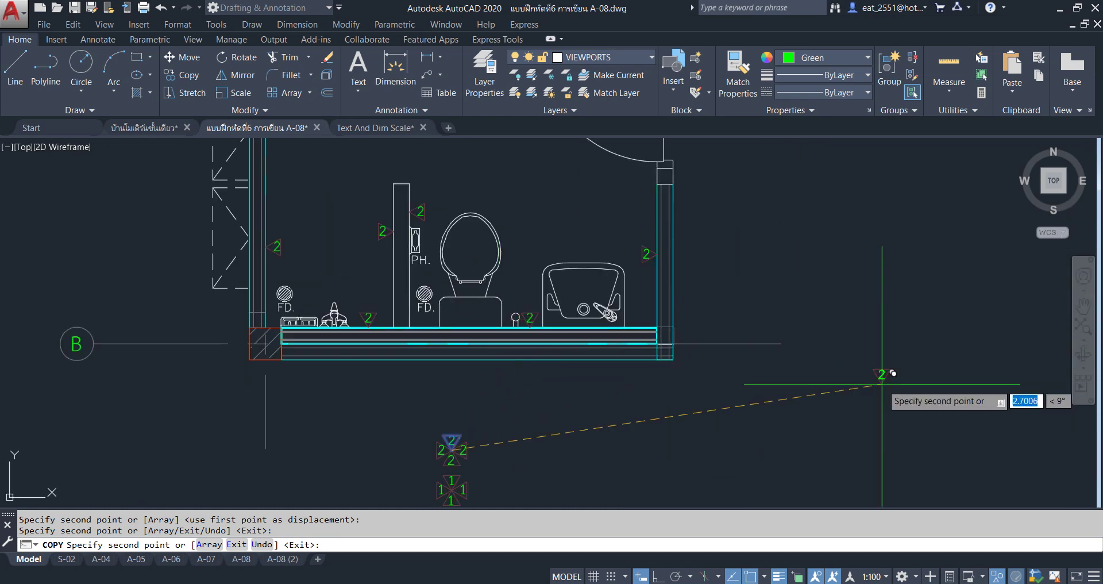
{"action": "scroll", "coordinate": [805, 327], "scroll_direction": "down", "scroll_amount": 3}
{"action": "key", "text": "Escape"}
{"action": "scroll", "coordinate": [861, 316], "scroll_direction": "down", "scroll_amount": 3}
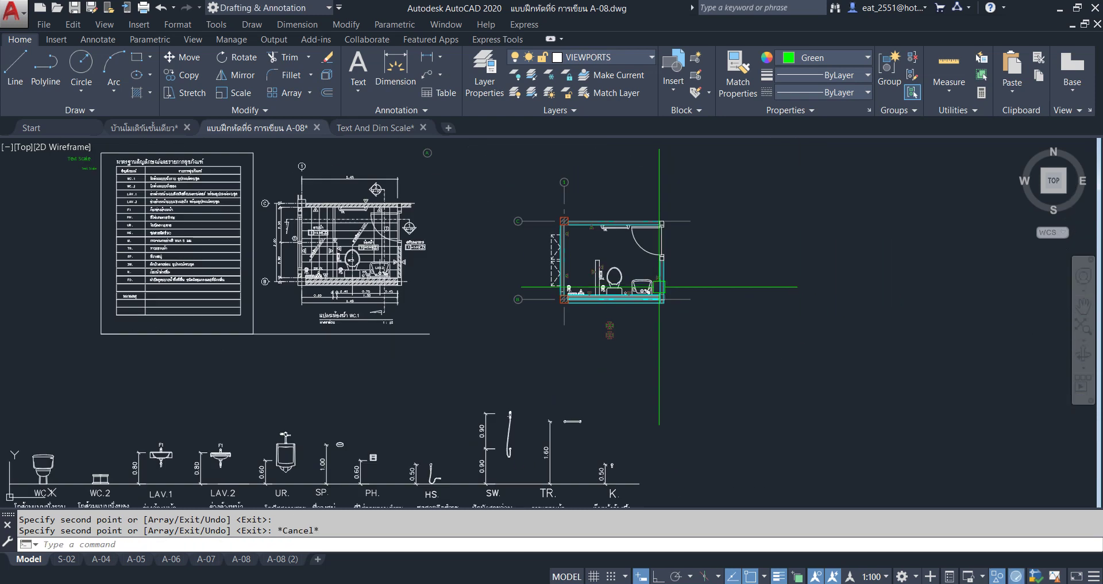
{"action": "scroll", "coordinate": [512, 261], "scroll_direction": "up", "scroll_amount": 4}
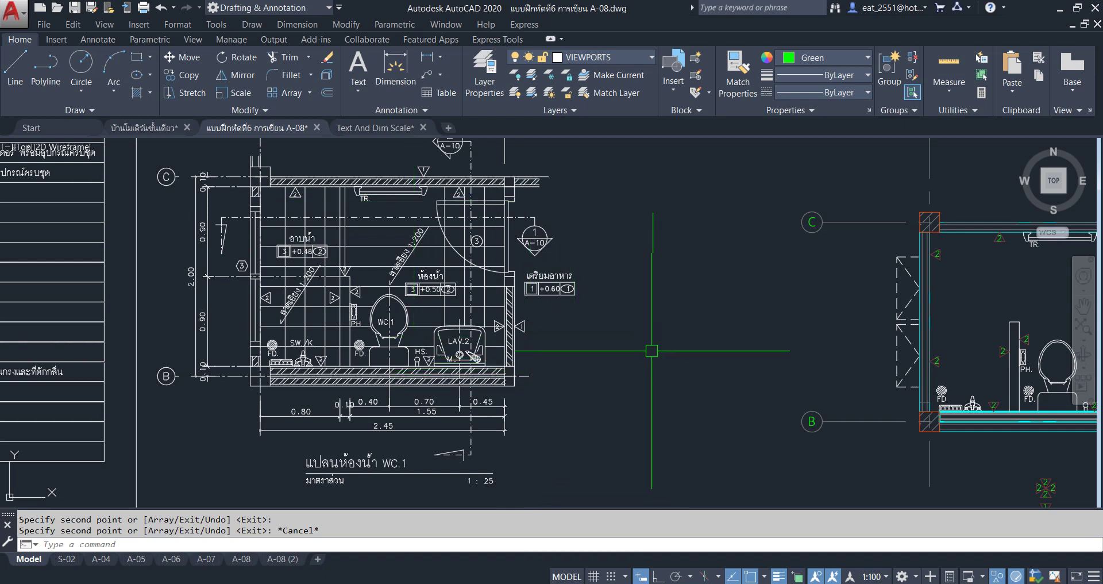
{"action": "middle_click_drag", "start_coordinate": [672, 365], "coordinate": [591, 247]}
{"action": "scroll", "coordinate": [603, 246], "scroll_direction": "up", "scroll_amount": 6}
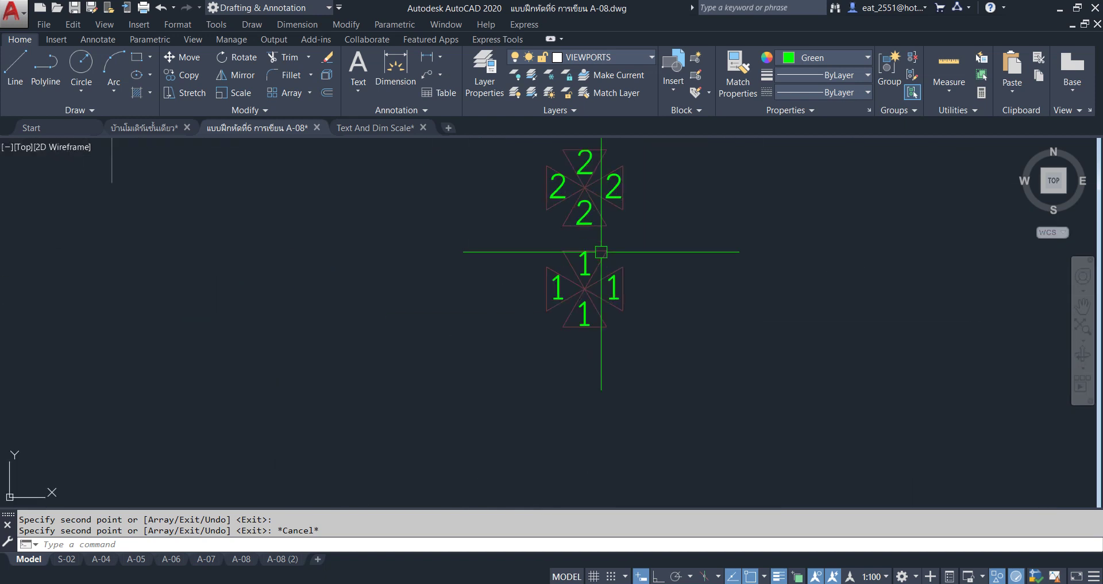
Copy the downward-pointing '1' tag onto the top wall
{"action": "left_click", "coordinate": [613, 243]}
{"action": "left_click", "coordinate": [390, 262]}
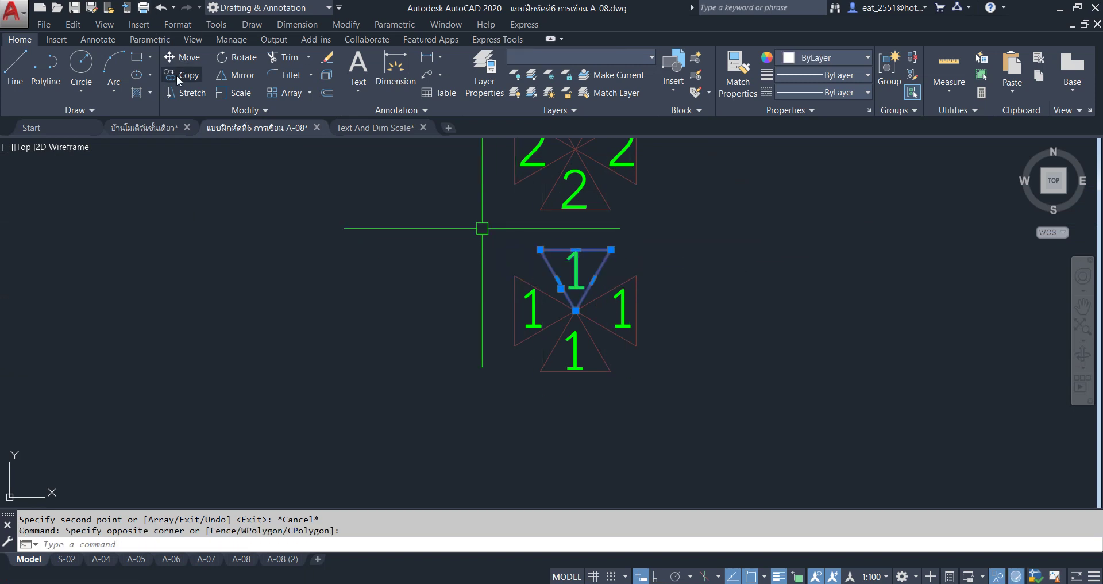
{"action": "left_click", "coordinate": [576, 311]}
{"action": "scroll", "coordinate": [578, 393], "scroll_direction": "down", "scroll_amount": 5}
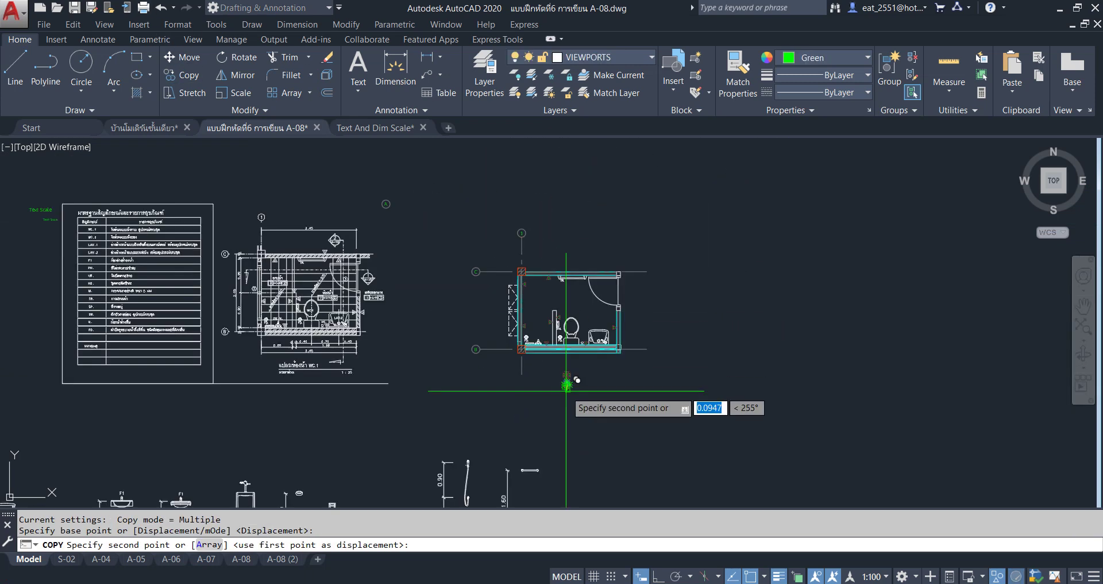
{"action": "scroll", "coordinate": [601, 286], "scroll_direction": "up", "scroll_amount": 5}
{"action": "left_click", "coordinate": [536, 310]}
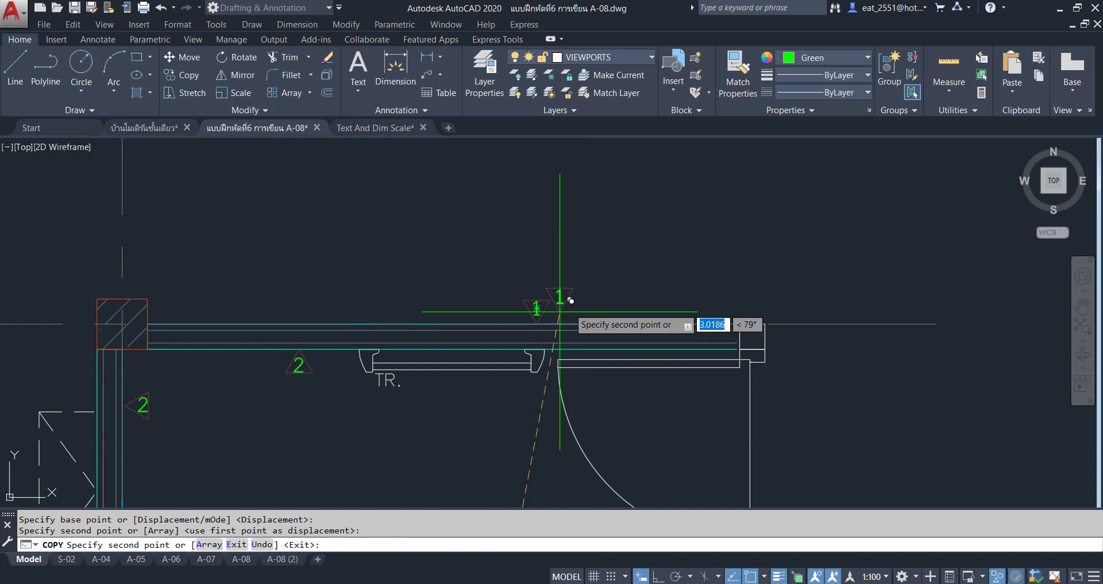
{"action": "scroll", "coordinate": [537, 310], "scroll_direction": "down", "scroll_amount": 5}
{"action": "key", "text": "Escape"}
{"action": "scroll", "coordinate": [520, 294], "scroll_direction": "up", "scroll_amount": 3}
{"action": "scroll", "coordinate": [520, 293], "scroll_direction": "up", "scroll_amount": 5}
{"action": "scroll", "coordinate": [508, 283], "scroll_direction": "up", "scroll_amount": 3}
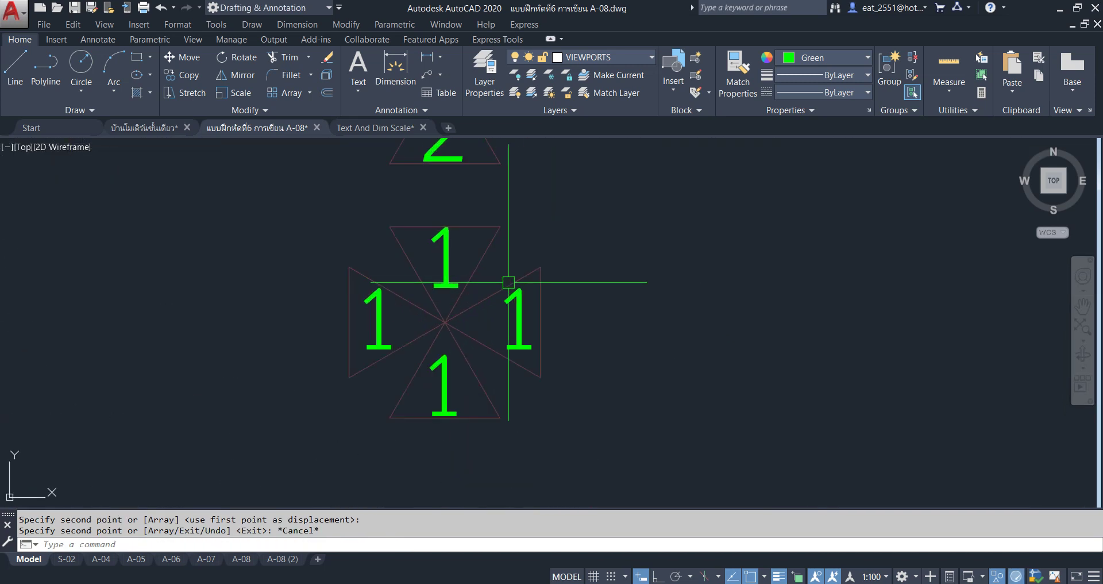
Move the right triangle '1' tag beside the second plan's right wall, next to the washbasin
{"action": "left_click", "coordinate": [590, 248]}
{"action": "left_click", "coordinate": [512, 387]}
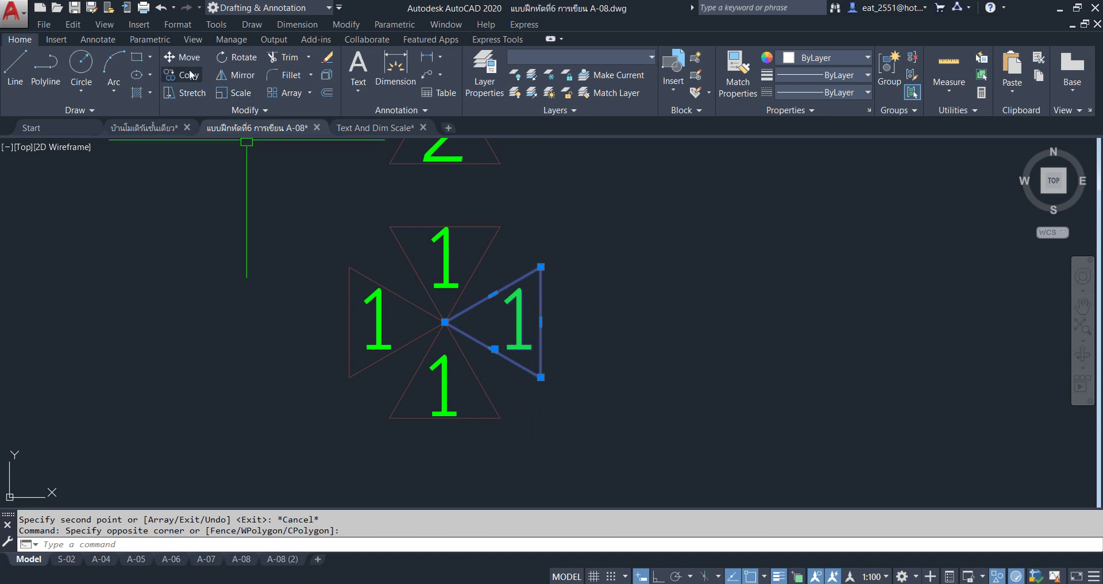
{"action": "key", "text": "m"}
{"action": "key", "text": "space"}
{"action": "left_click", "coordinate": [450, 315]}
{"action": "scroll", "coordinate": [598, 322], "scroll_direction": "down", "scroll_amount": 3}
{"action": "middle_click_drag", "start_coordinate": [598, 323], "coordinate": [592, 475]}
{"action": "scroll", "coordinate": [612, 395], "scroll_direction": "down", "scroll_amount": 2}
{"action": "scroll", "coordinate": [661, 356], "scroll_direction": "down", "scroll_amount": 2}
{"action": "scroll", "coordinate": [681, 299], "scroll_direction": "up", "scroll_amount": 1}
{"action": "left_click", "coordinate": [664, 296]}
{"action": "scroll", "coordinate": [622, 321], "scroll_direction": "down", "scroll_amount": 2}
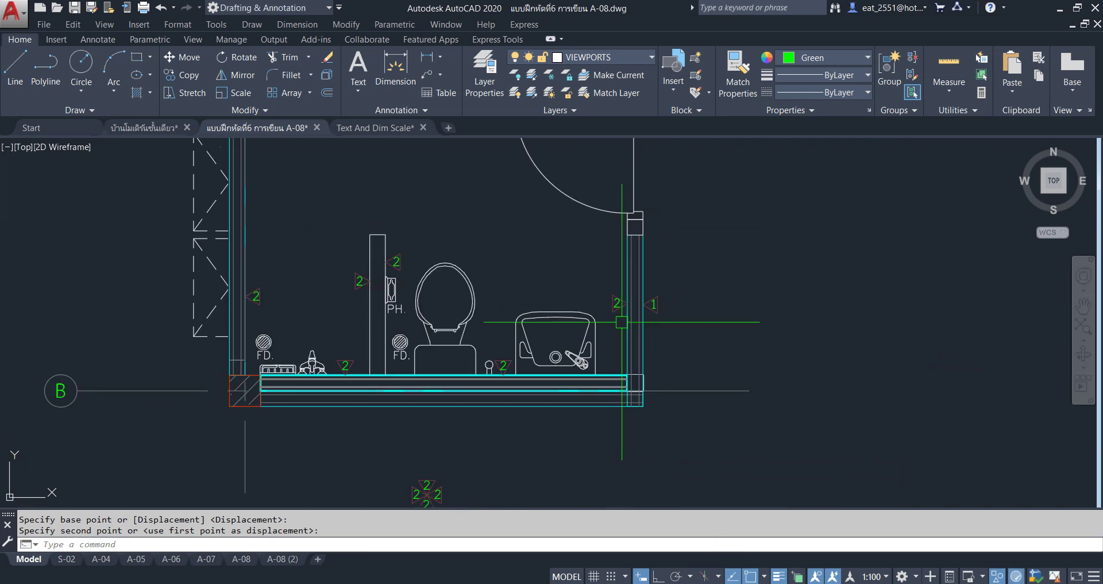
{"action": "mouse_move", "coordinate": [625, 323]}
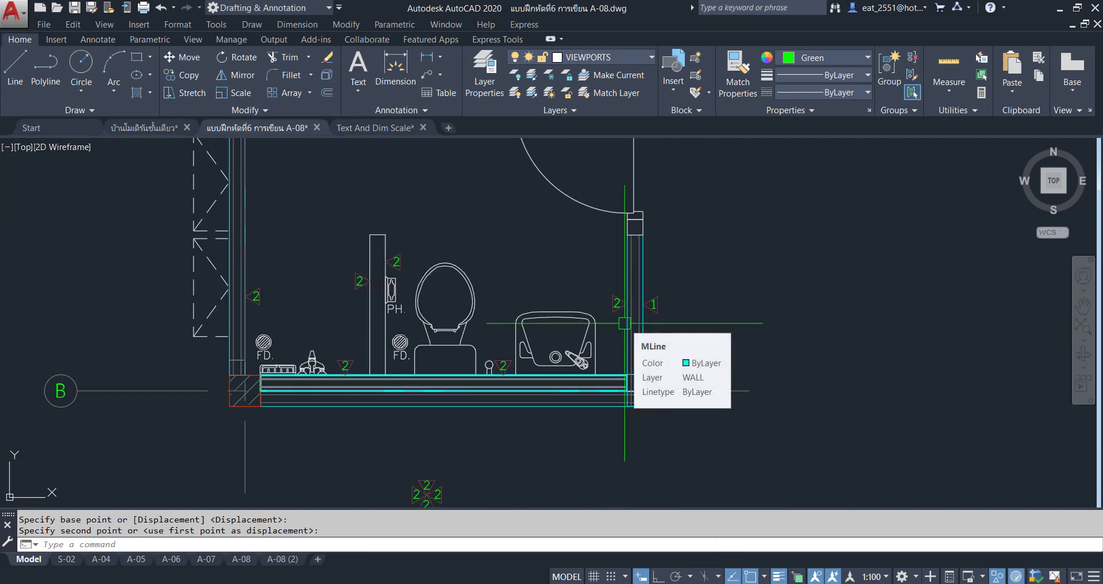
{"action": "scroll", "coordinate": [470, 234], "scroll_direction": "down", "scroll_amount": 4}
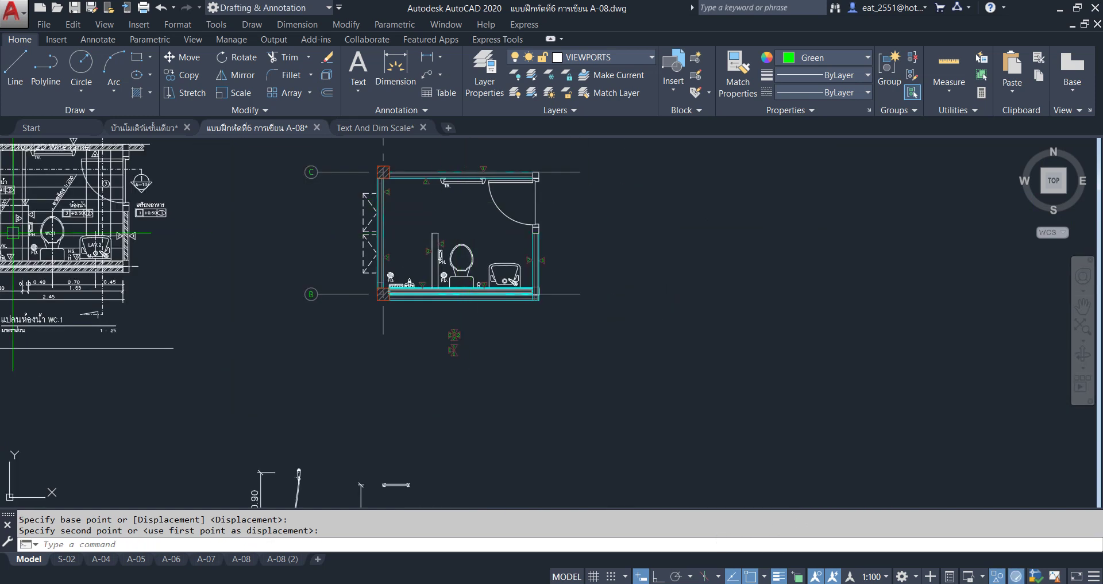
Erase the 14 stray tag objects left below the second WC plan
{"action": "middle_click_drag", "start_coordinate": [13, 232], "coordinate": [300, 236]}
{"action": "scroll", "coordinate": [353, 348], "scroll_direction": "up", "scroll_amount": 2}
{"action": "scroll", "coordinate": [353, 349], "scroll_direction": "up", "scroll_amount": 2}
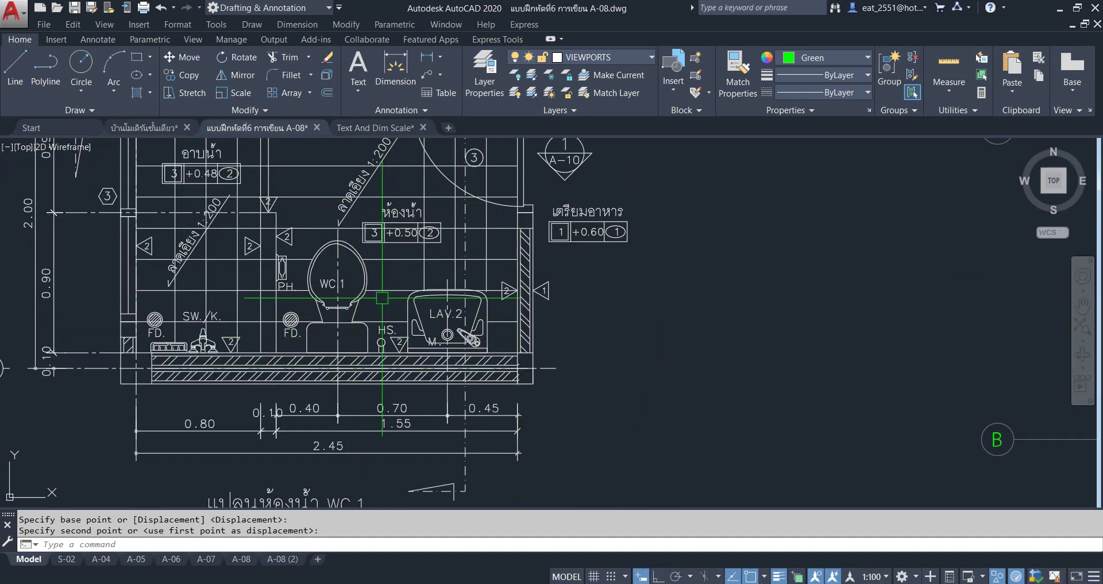
{"action": "scroll", "coordinate": [383, 298], "scroll_direction": "down", "scroll_amount": 3}
{"action": "middle_click_drag", "start_coordinate": [506, 335], "coordinate": [244, 290]}
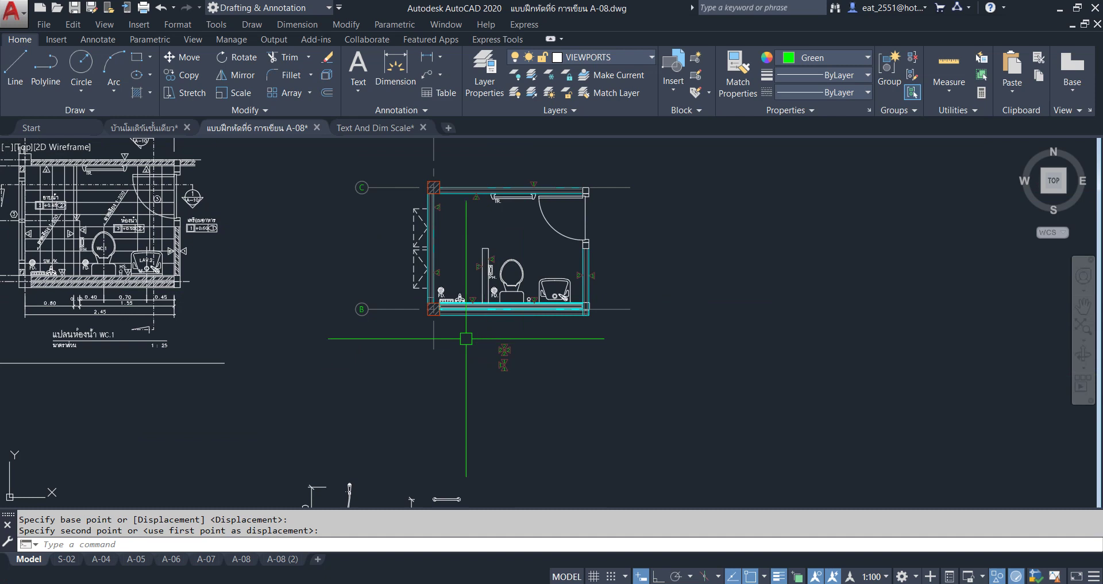
{"action": "middle_click_drag", "start_coordinate": [484, 343], "coordinate": [566, 378]}
{"action": "middle_click_drag", "start_coordinate": [443, 374], "coordinate": [501, 387]}
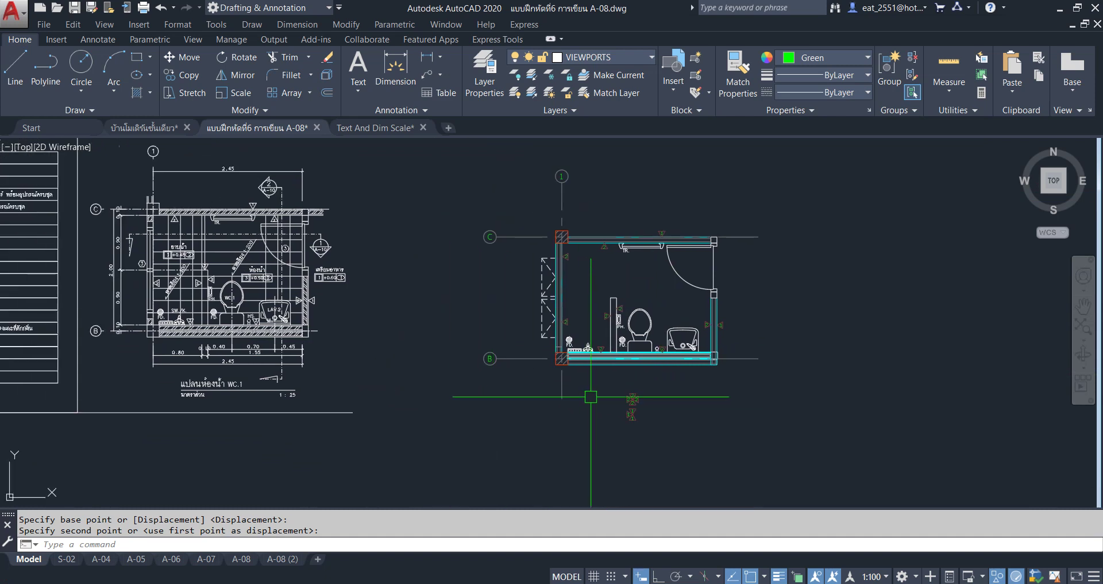
{"action": "left_click", "coordinate": [651, 385]}
{"action": "left_click_drag", "start_coordinate": [675, 348], "coordinate": [581, 453]}
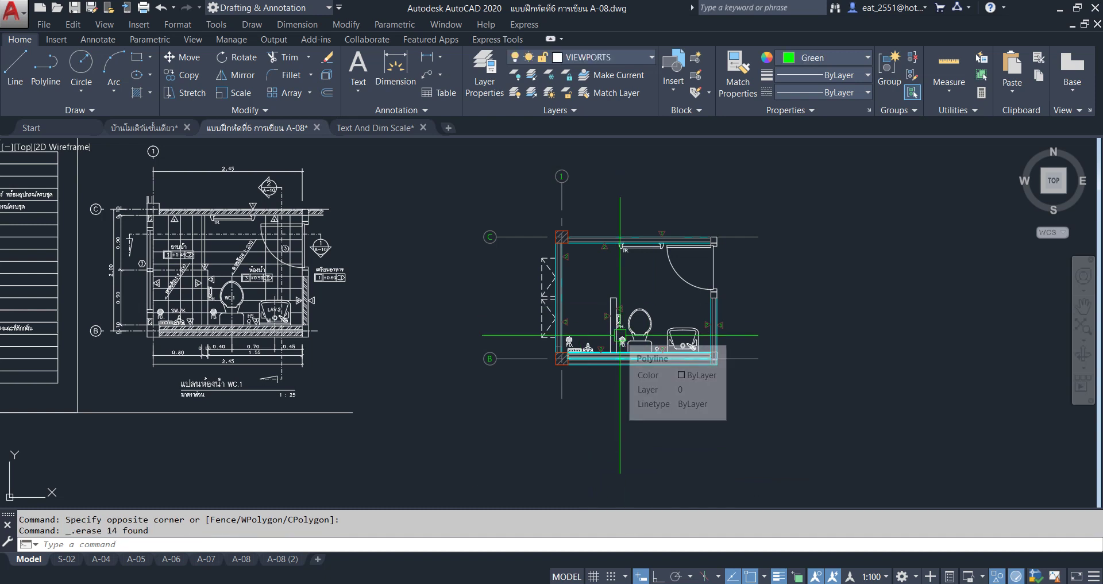
{"action": "scroll", "coordinate": [157, 267], "scroll_direction": "up", "scroll_amount": 4}
{"action": "scroll", "coordinate": [157, 268], "scroll_direction": "down", "scroll_amount": 5}
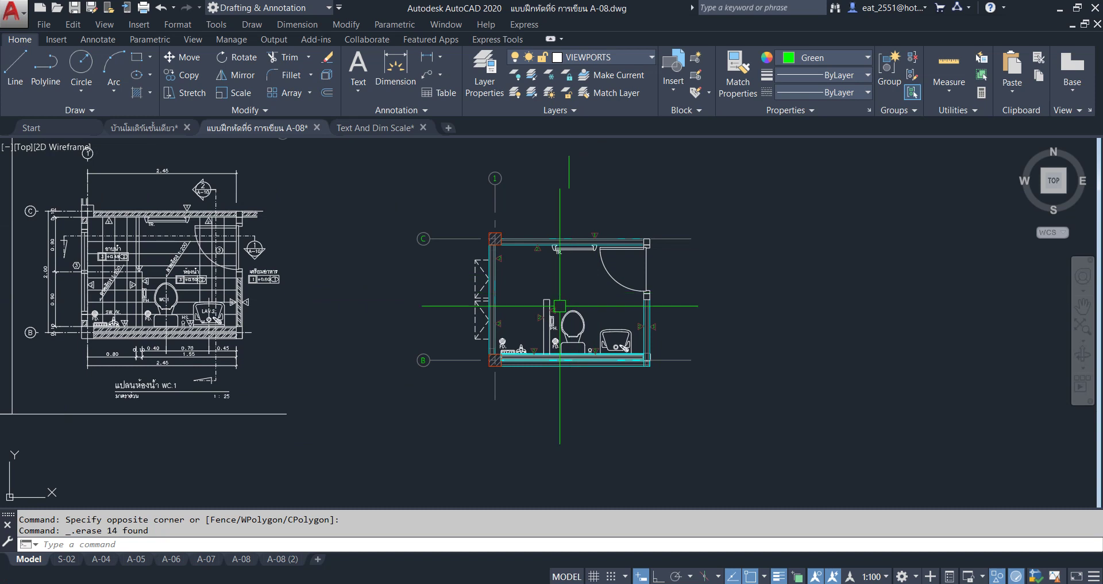
{"action": "scroll", "coordinate": [173, 243], "scroll_direction": "up", "scroll_amount": 6}
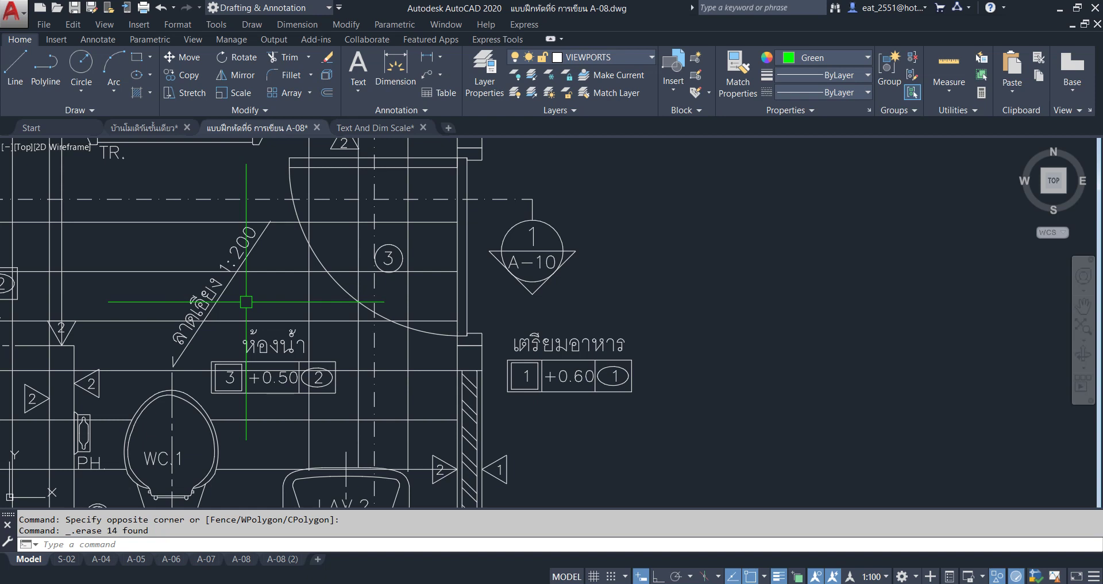
Copy the reference plan's diagonal 1:200 slope line into the space between the plans
{"action": "scroll", "coordinate": [147, 314], "scroll_direction": "up", "scroll_amount": 4}
{"action": "left_click", "coordinate": [233, 390]}
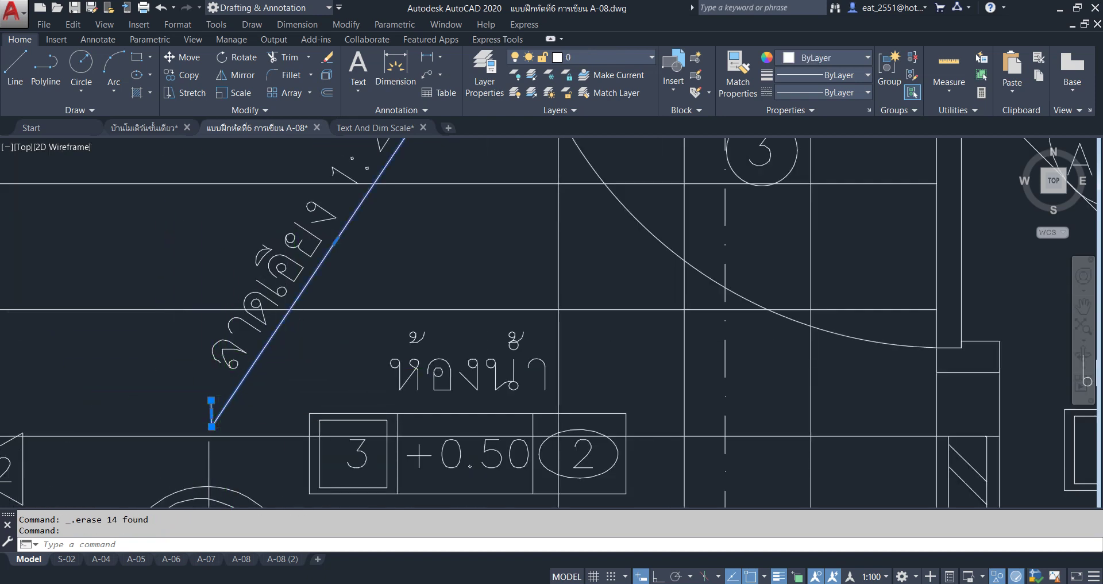
{"action": "scroll", "coordinate": [301, 416], "scroll_direction": "down", "scroll_amount": 5}
{"action": "scroll", "coordinate": [345, 221], "scroll_direction": "up", "scroll_amount": 3}
{"action": "scroll", "coordinate": [340, 210], "scroll_direction": "down", "scroll_amount": 3}
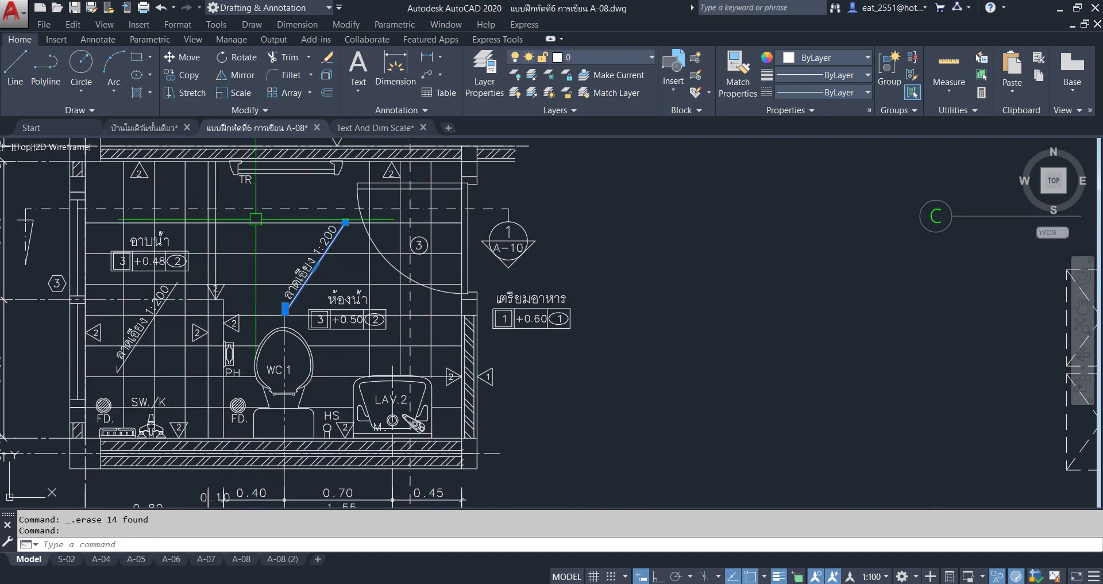
{"action": "left_click", "coordinate": [182, 85]}
{"action": "left_click", "coordinate": [315, 267]}
{"action": "scroll", "coordinate": [322, 290], "scroll_direction": "down", "scroll_amount": 2}
{"action": "scroll", "coordinate": [512, 305], "scroll_direction": "down", "scroll_amount": 1}
{"action": "scroll", "coordinate": [538, 318], "scroll_direction": "up", "scroll_amount": 3}
{"action": "left_click", "coordinate": [537, 317]}
{"action": "key", "text": "Escape"}
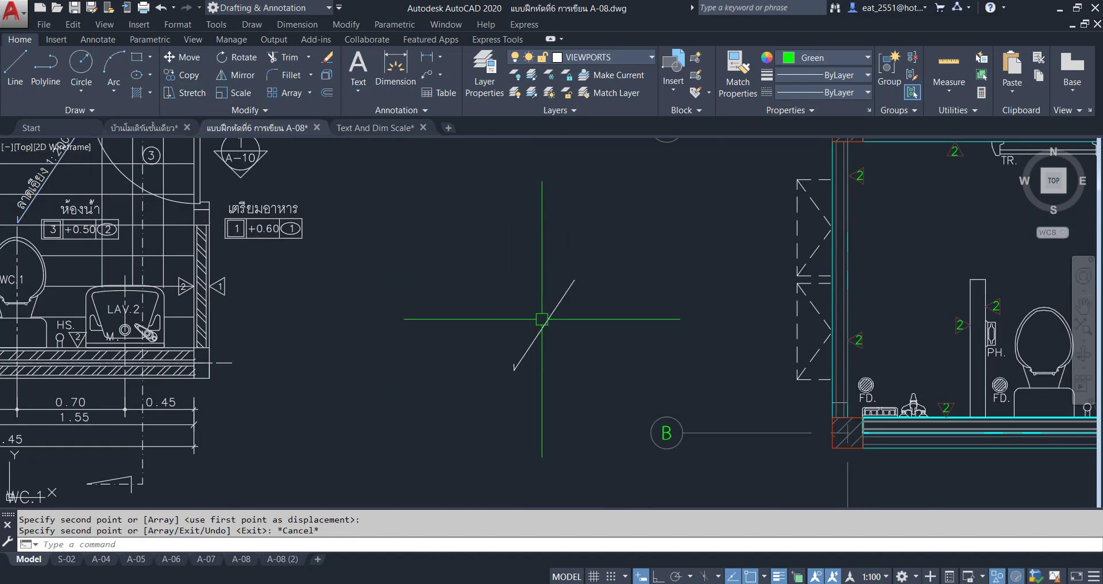
{"action": "scroll", "coordinate": [540, 320], "scroll_direction": "down", "scroll_amount": 3}
{"action": "scroll", "coordinate": [517, 345], "scroll_direction": "up", "scroll_amount": 2}
Copy the green 'Text Scale' label from the symbol table onto the new slope line
{"action": "mouse_move", "coordinate": [517, 344]}
{"action": "middle_mouse_down"}
{"action": "mouse_move", "coordinate": [498, 184]}
{"action": "mouse_move", "coordinate": [495, 373]}
{"action": "middle_mouse_up"}
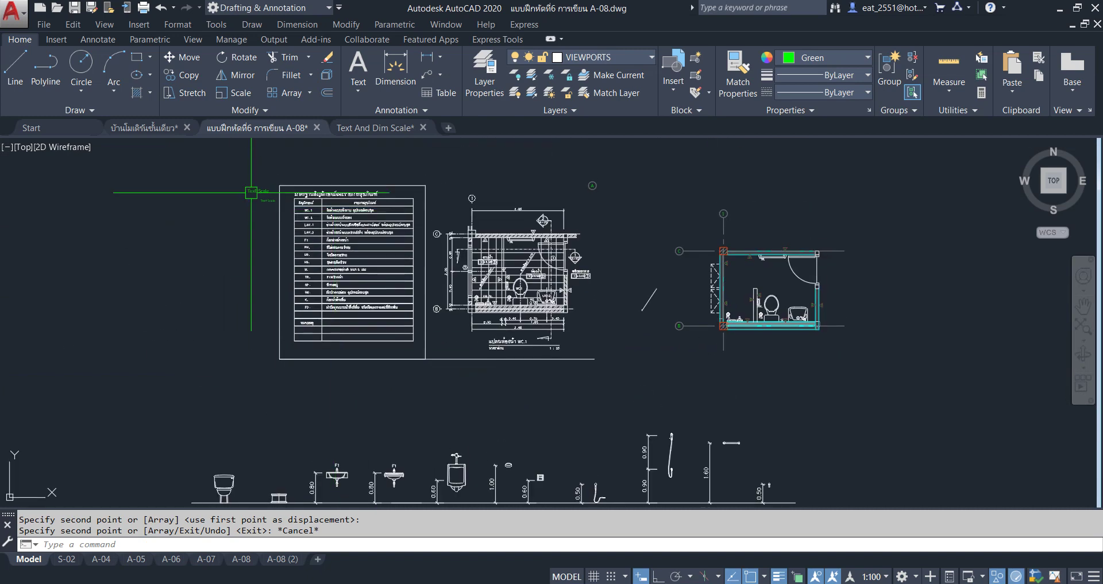
{"action": "scroll", "coordinate": [304, 232], "scroll_direction": "up", "scroll_amount": 3}
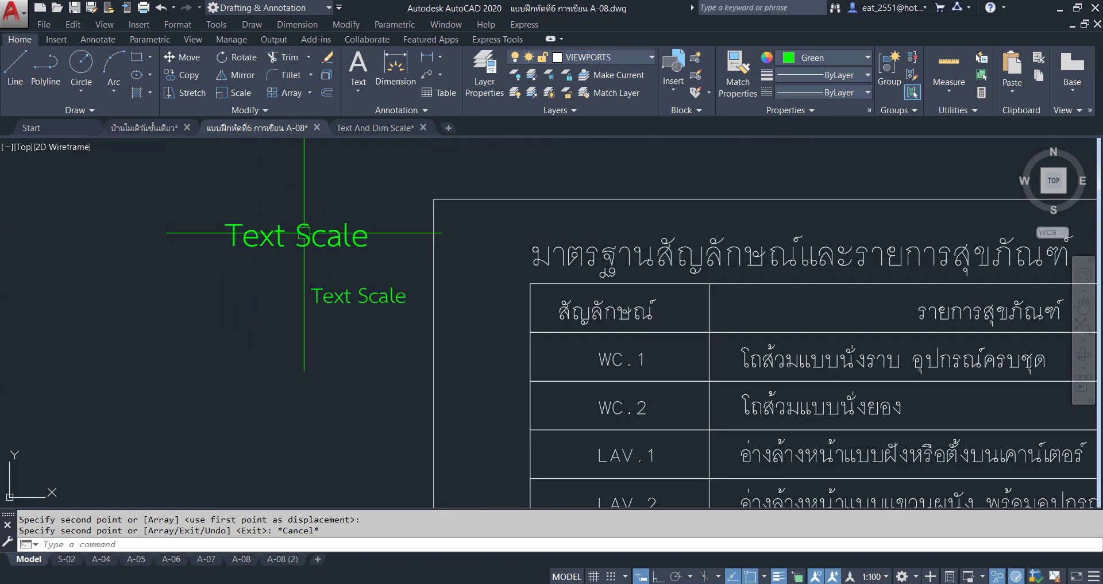
{"action": "left_click", "coordinate": [172, 75]}
{"action": "left_click", "coordinate": [313, 302]}
{"action": "scroll", "coordinate": [320, 241], "scroll_direction": "down", "scroll_amount": 2}
{"action": "scroll", "coordinate": [660, 365], "scroll_direction": "down", "scroll_amount": 2}
{"action": "scroll", "coordinate": [721, 352], "scroll_direction": "up", "scroll_amount": 5}
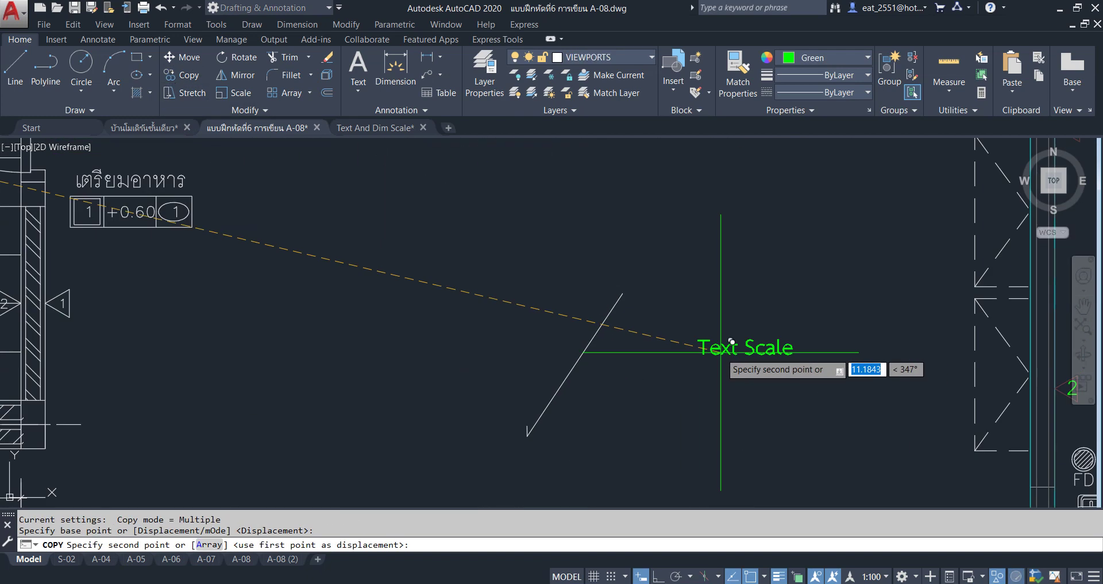
{"action": "scroll", "coordinate": [488, 316], "scroll_direction": "up", "scroll_amount": 2}
{"action": "scroll", "coordinate": [403, 276], "scroll_direction": "up", "scroll_amount": 2}
{"action": "middle_click_drag", "start_coordinate": [730, 326], "coordinate": [527, 238]}
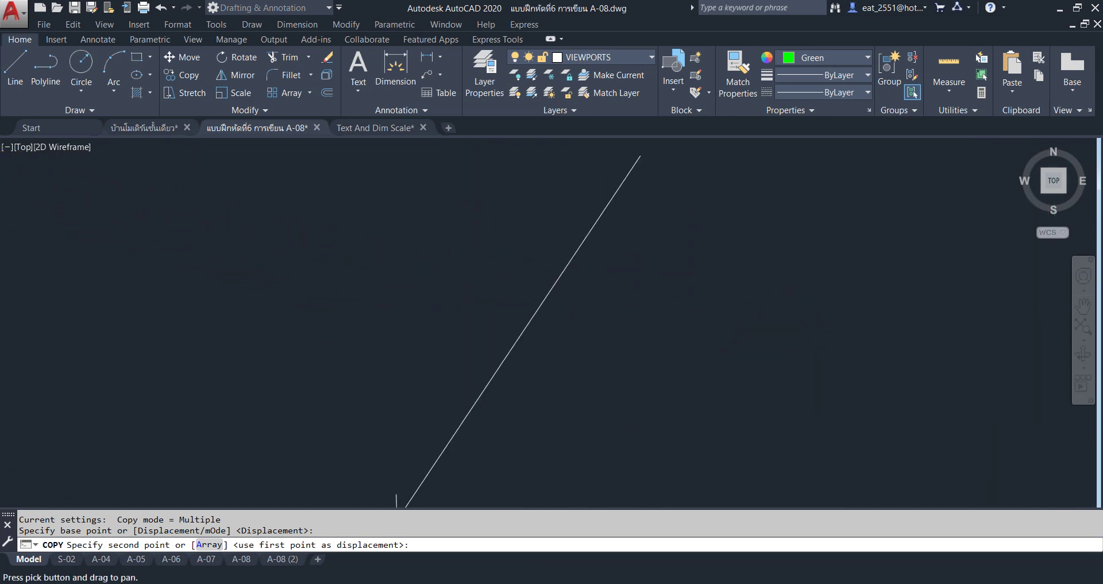
{"action": "left_click", "coordinate": [487, 362]}
Rotate the copied 'Text Scale' label about a point on the slope line to match its angle
{"action": "key", "text": "Escape"}
{"action": "mouse_move", "coordinate": [482, 323]}
{"action": "middle_mouse_down"}
{"action": "mouse_move", "coordinate": [462, 264]}
{"action": "mouse_move", "coordinate": [452, 295]}
{"action": "middle_mouse_up"}
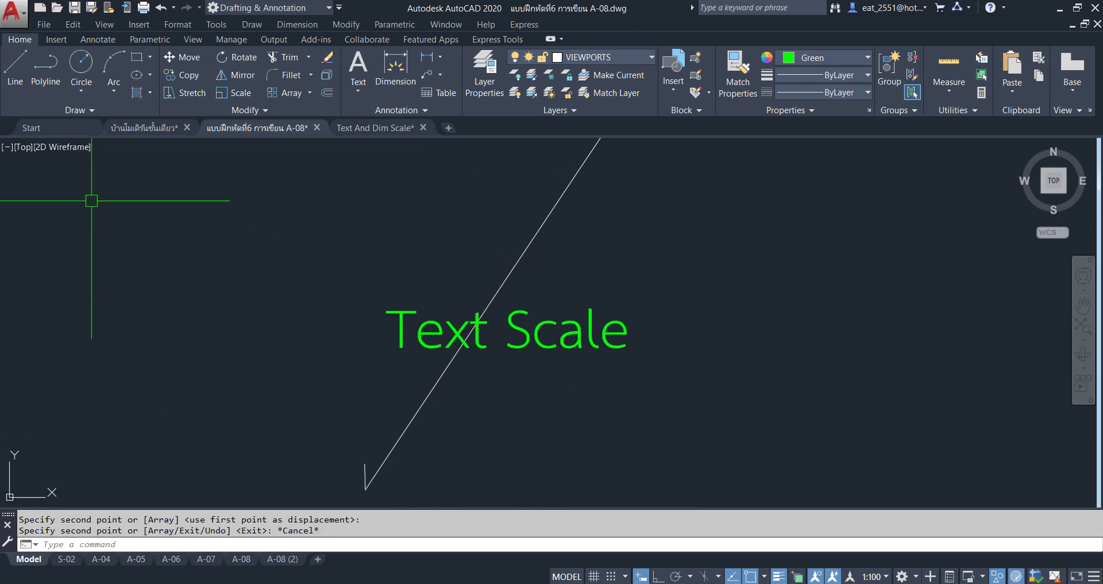
{"action": "left_click", "coordinate": [232, 61]}
{"action": "left_click_drag", "start_coordinate": [645, 270], "coordinate": [442, 368]}
{"action": "key", "text": "Return"}
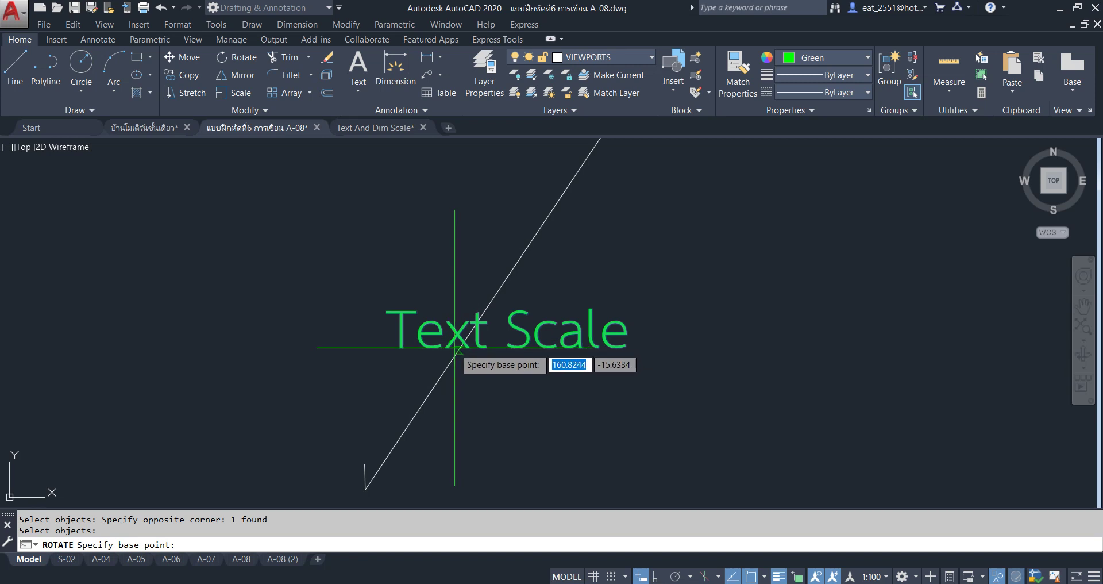
{"action": "scroll", "coordinate": [456, 347], "scroll_direction": "up", "scroll_amount": 5}
{"action": "left_click", "coordinate": [483, 331]}
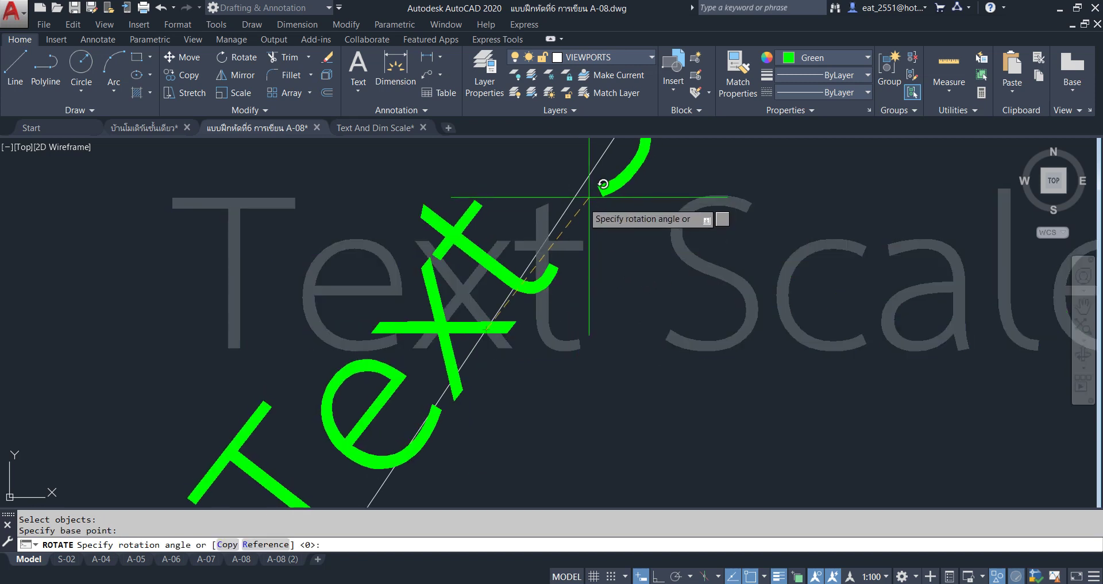
{"action": "scroll", "coordinate": [552, 253], "scroll_direction": "down", "scroll_amount": 4}
{"action": "scroll", "coordinate": [584, 192], "scroll_direction": "down", "scroll_amount": 1}
{"action": "scroll", "coordinate": [584, 178], "scroll_direction": "down", "scroll_amount": 1}
{"action": "scroll", "coordinate": [583, 162], "scroll_direction": "down", "scroll_amount": 1}
{"action": "scroll", "coordinate": [575, 166], "scroll_direction": "down", "scroll_amount": 1}
{"action": "scroll", "coordinate": [583, 159], "scroll_direction": "down", "scroll_amount": 1}
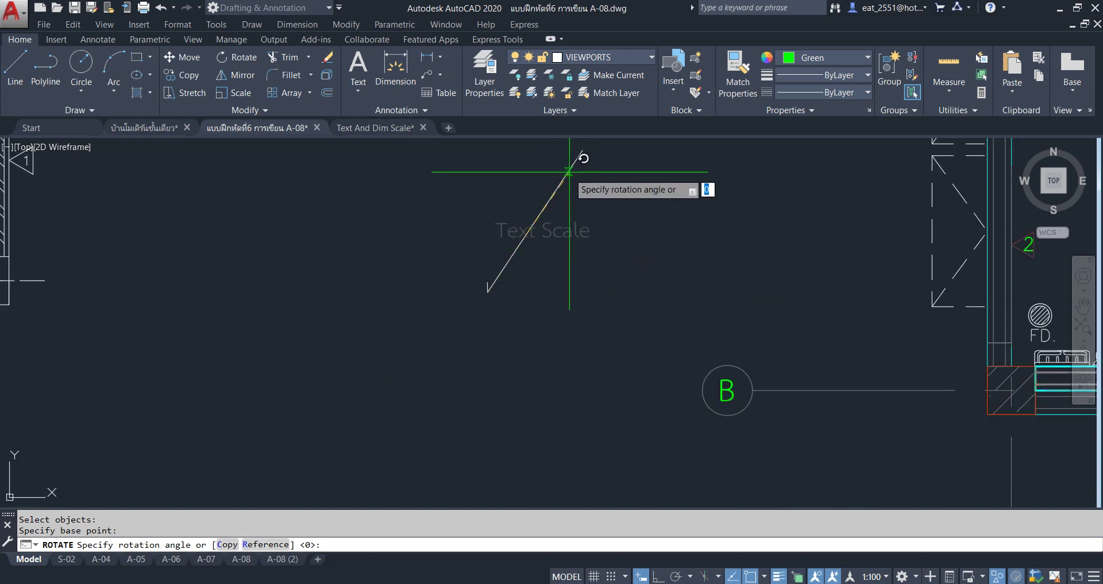
{"action": "left_click", "coordinate": [581, 148]}
{"action": "scroll", "coordinate": [469, 235], "scroll_direction": "up", "scroll_amount": 3}
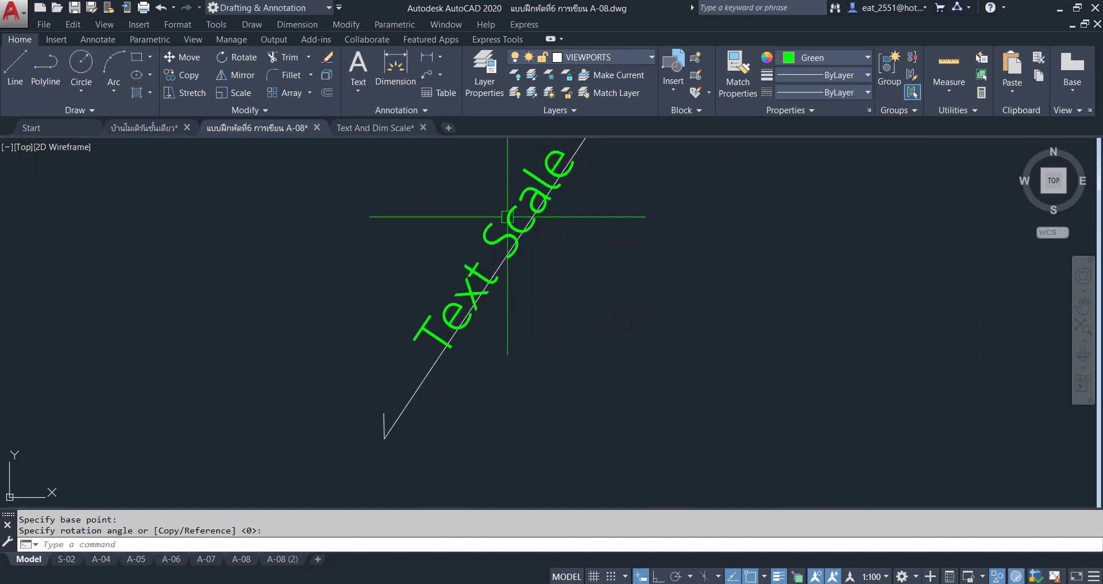
Move the rotated label into position along the diagonal slope line
{"action": "left_click", "coordinate": [176, 63]}
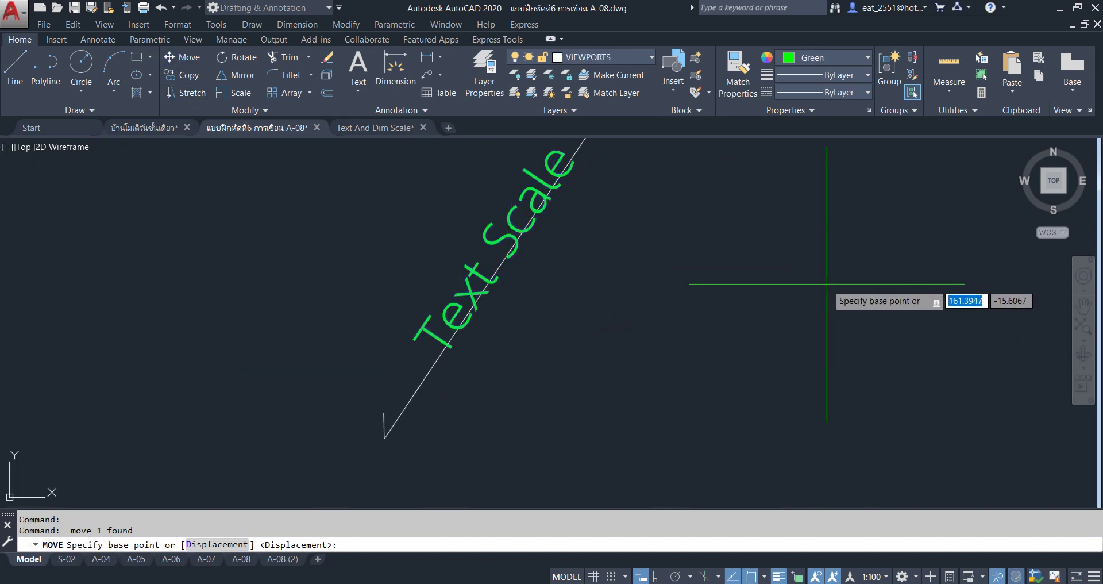
{"action": "left_click", "coordinate": [812, 282]}
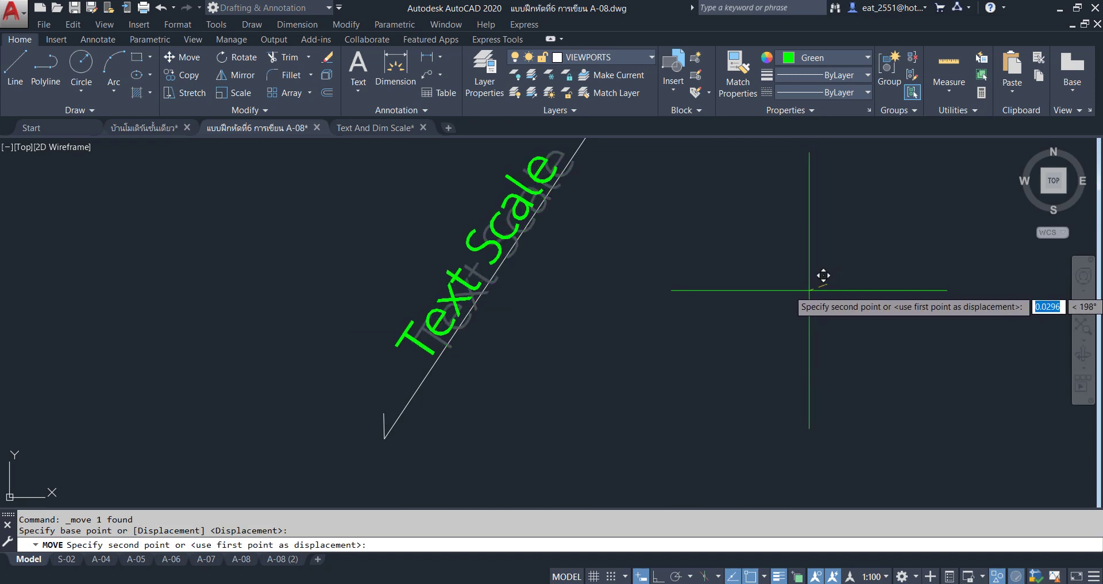
{"action": "left_click", "coordinate": [804, 300]}
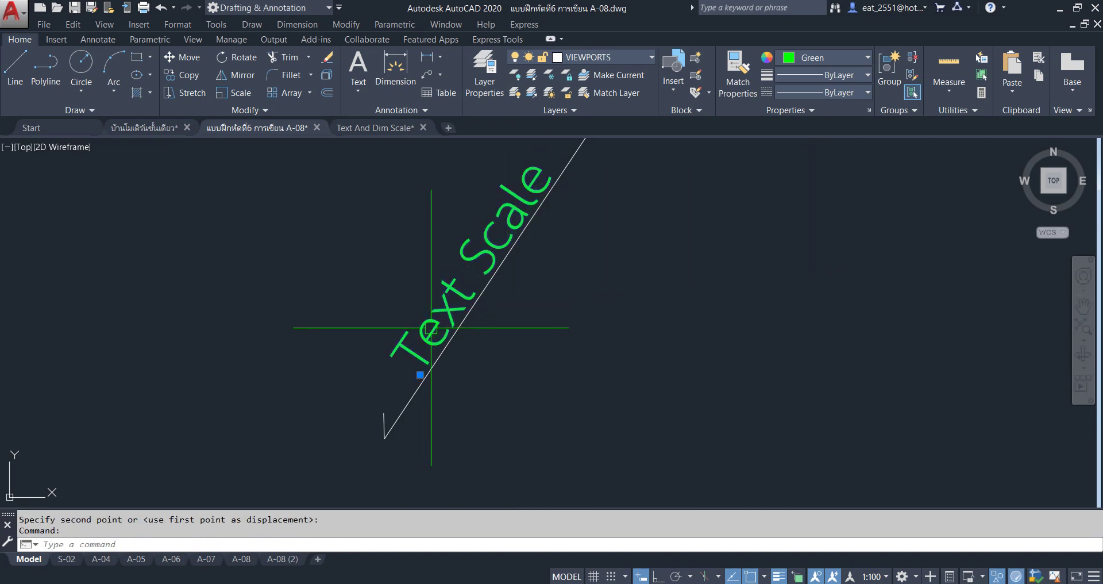
{"action": "left_click", "coordinate": [430, 327]}
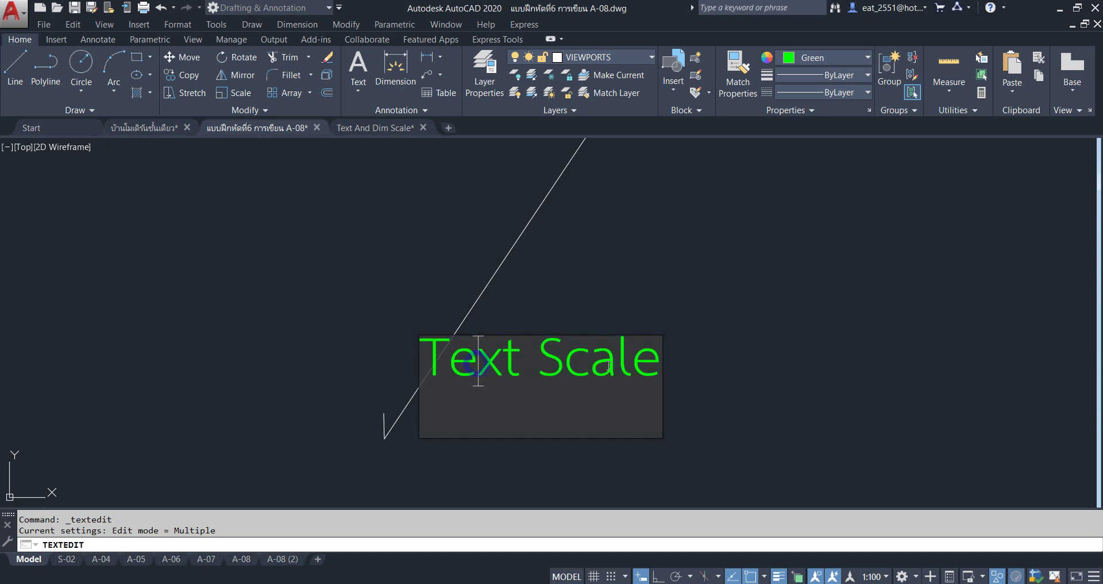
Change the label's text to 'ลาดเอียง 1:200', removing the stray character after '1'
{"action": "scroll", "coordinate": [587, 375], "scroll_direction": "down", "scroll_amount": 4}
{"action": "scroll", "coordinate": [587, 375], "scroll_direction": "down", "scroll_amount": 4}
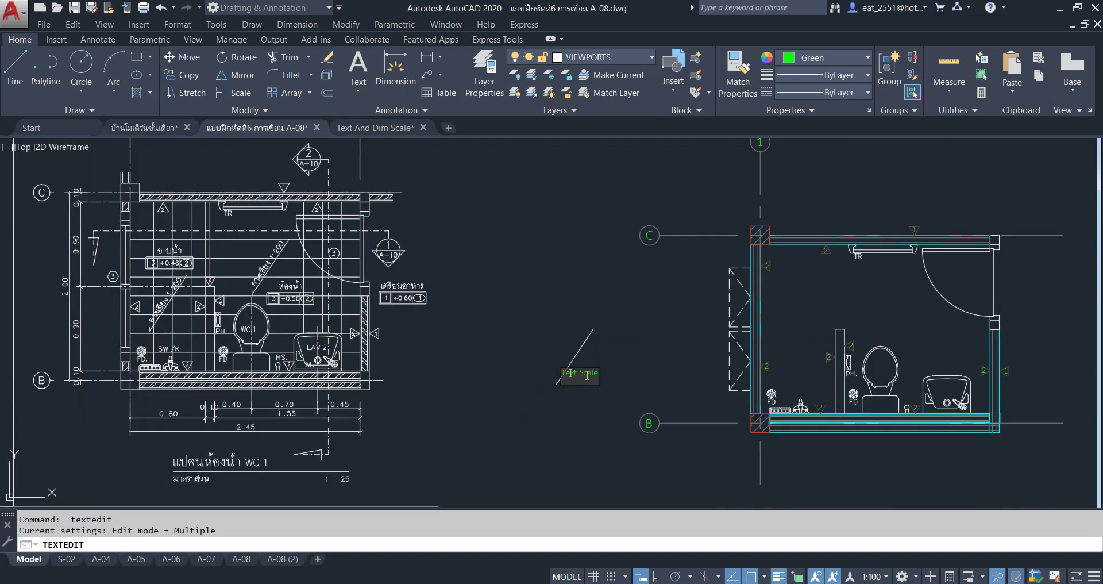
{"action": "scroll", "coordinate": [587, 374], "scroll_direction": "up", "scroll_amount": 5}
{"action": "scroll", "coordinate": [587, 374], "scroll_direction": "up", "scroll_amount": 5}
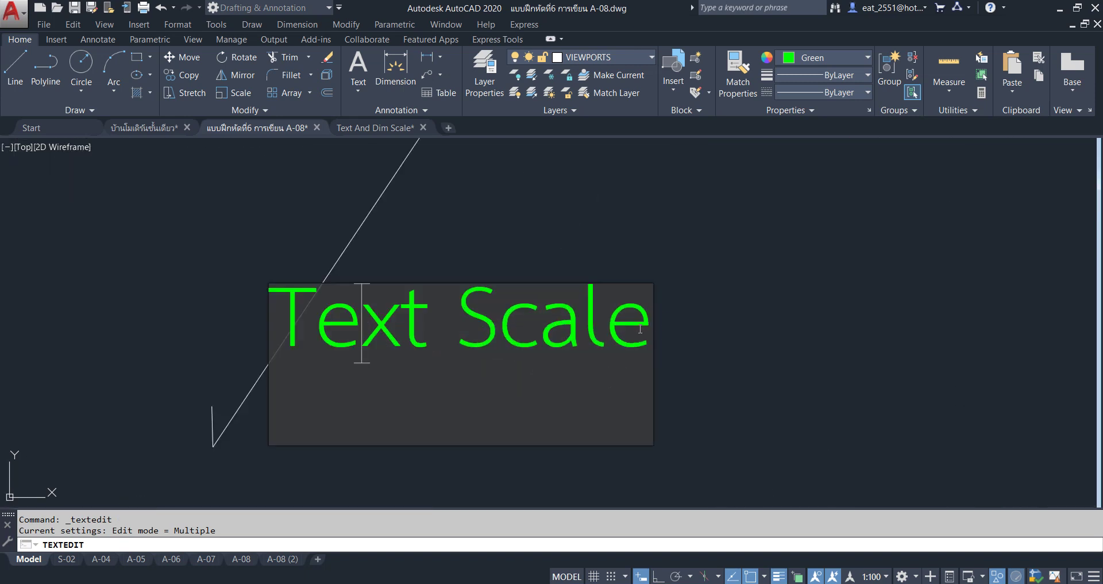
{"action": "key", "text": "BackSpace"}
{"action": "key", "text": "BackSpace"}
{"action": "key", "text": "BackSpace"}
{"action": "key", "text": "BackSpace"}
{"action": "key", "text": "BackSpace"}
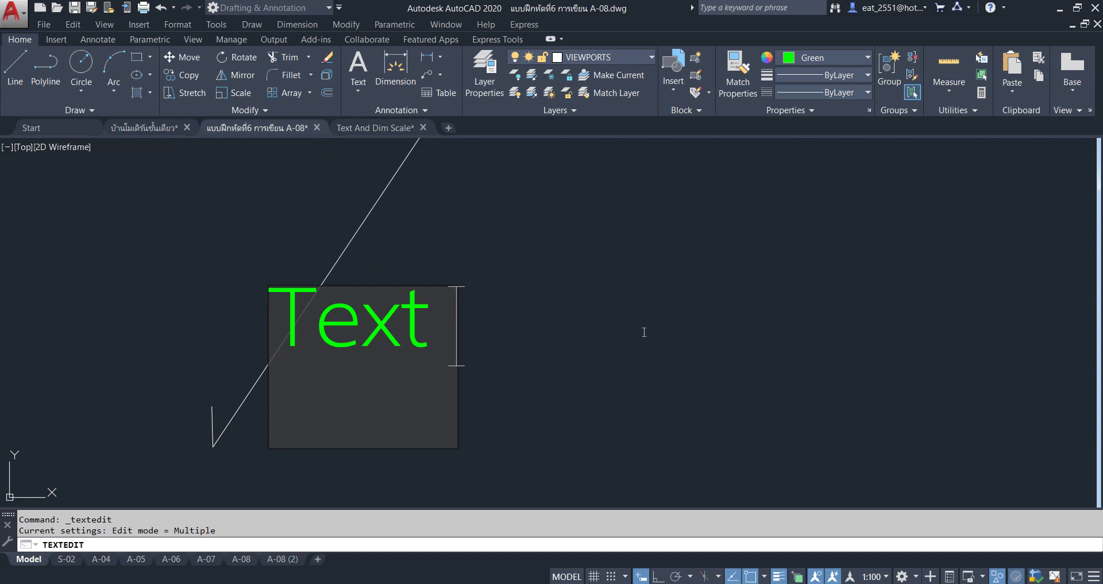
{"action": "key", "text": "BackSpace"}
{"action": "key", "text": "BackSpace"}
{"action": "key", "text": "BackSpace"}
{"action": "key", "text": "BackSpace"}
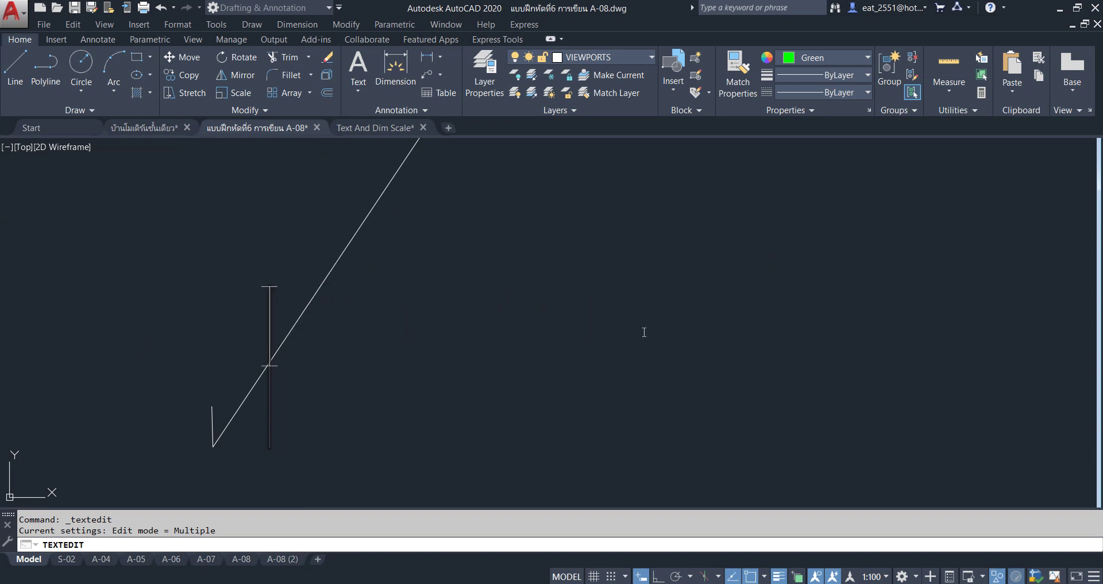
{"action": "type", "text": "ลา"}
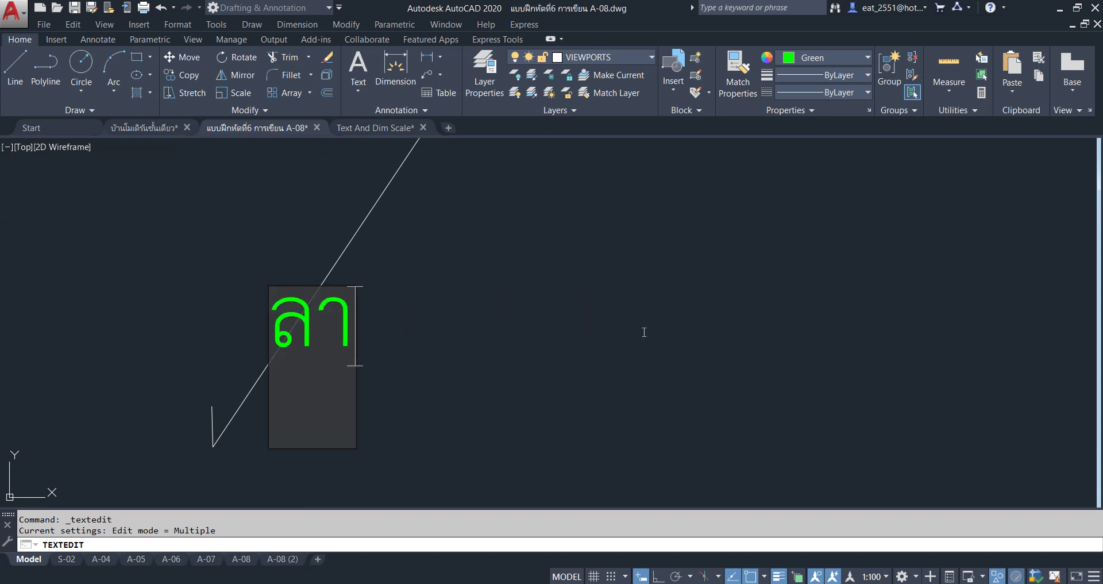
{"action": "type", "text": "ดเอี"}
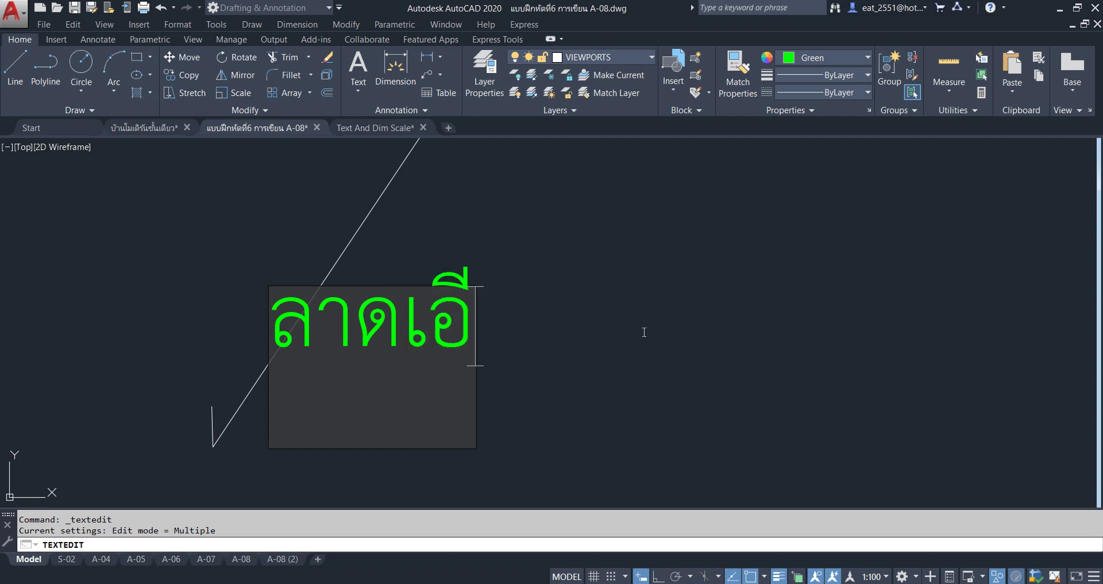
{"action": "type", "text": "ยง 1"}
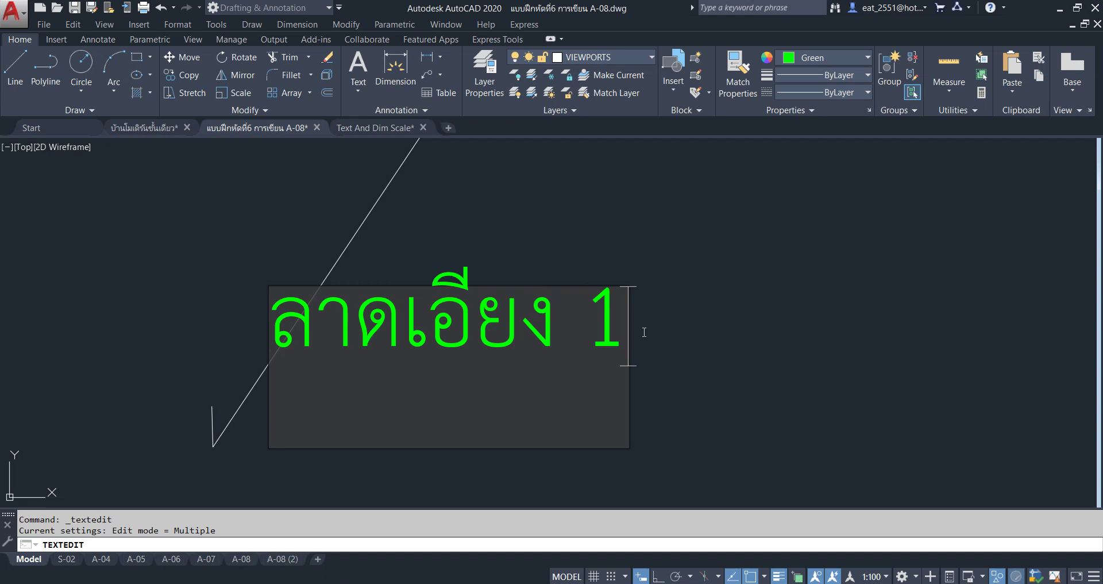
{"action": "type", "text": "ซ"}
{"action": "key", "text": "BackSpace"}
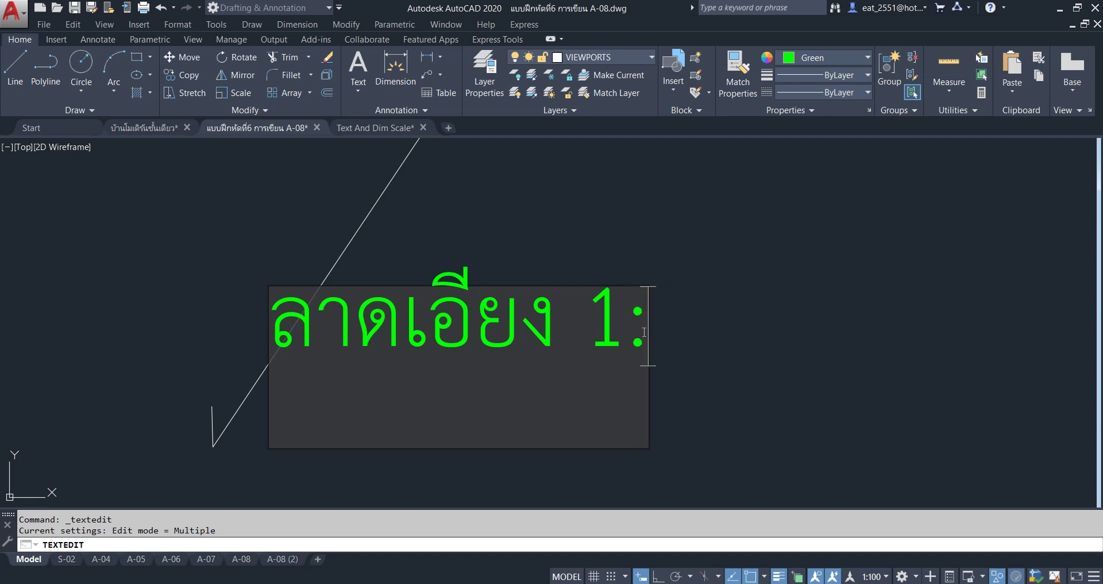
{"action": "type", "text": "200"}
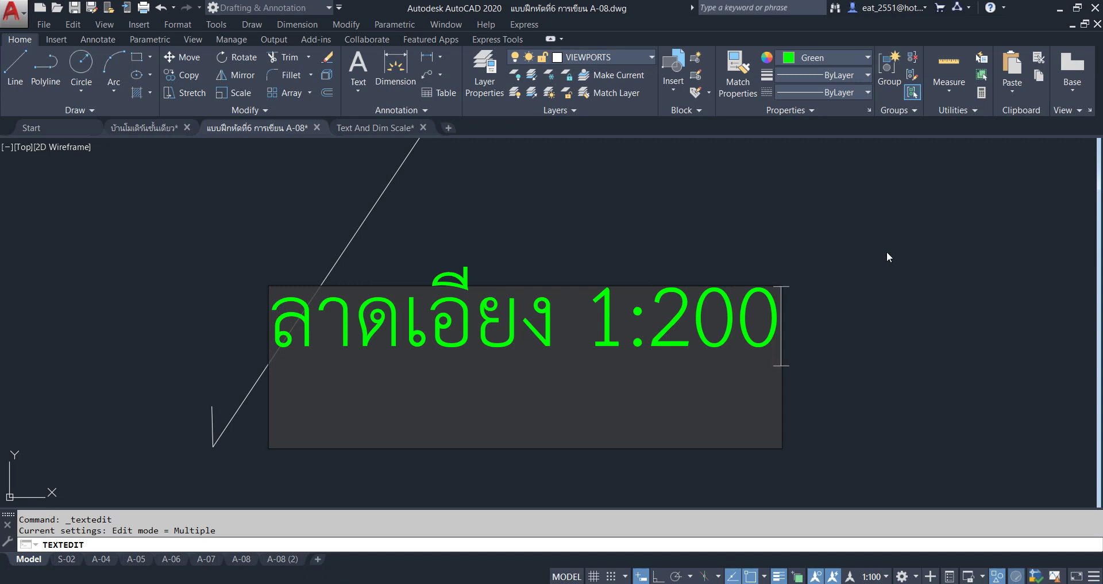
Commit the edited slope note and end the text edit
{"action": "left_click", "coordinate": [887, 250]}
{"action": "right_click", "coordinate": [526, 372]}
{"action": "left_click", "coordinate": [552, 374]}
{"action": "scroll", "coordinate": [437, 418], "scroll_direction": "down", "scroll_amount": 2}
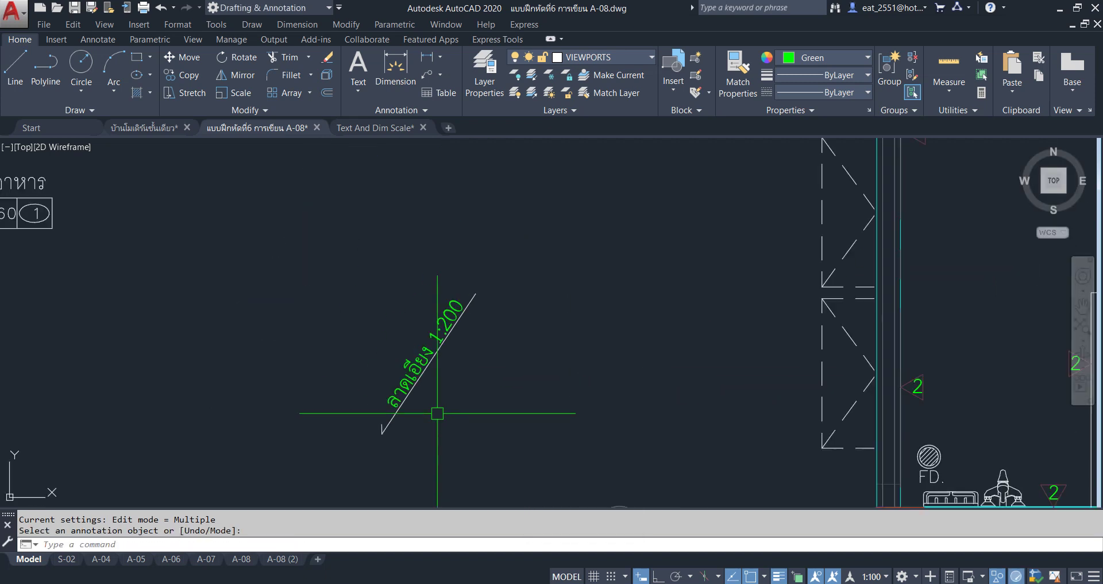
{"action": "scroll", "coordinate": [478, 336], "scroll_direction": "up", "scroll_amount": 2}
{"action": "scroll", "coordinate": [480, 229], "scroll_direction": "down", "scroll_amount": 3}
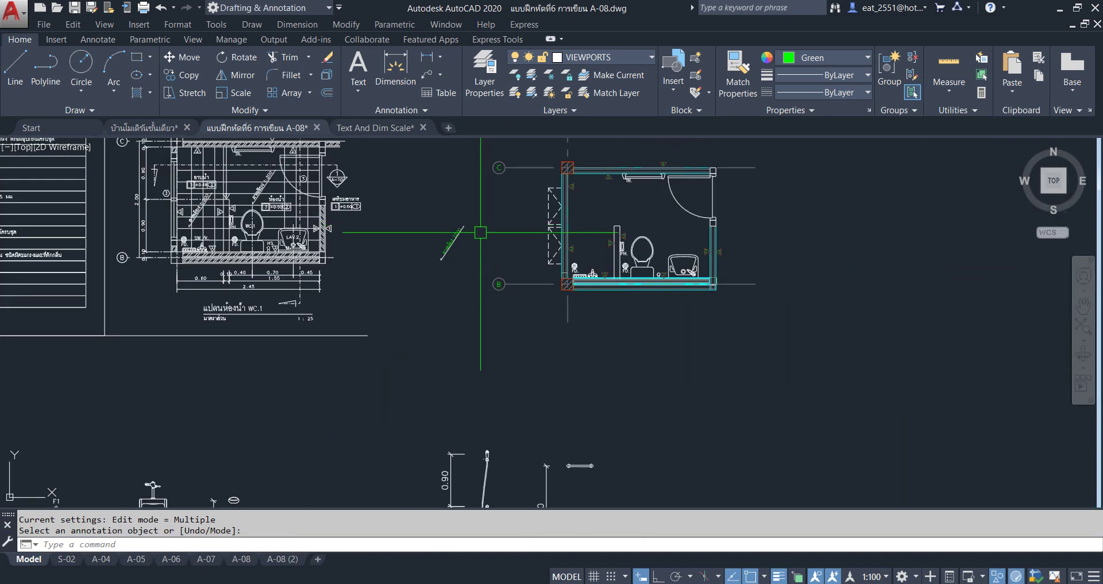
{"action": "scroll", "coordinate": [451, 296], "scroll_direction": "up", "scroll_amount": 3}
{"action": "scroll", "coordinate": [450, 290], "scroll_direction": "down", "scroll_amount": 7}
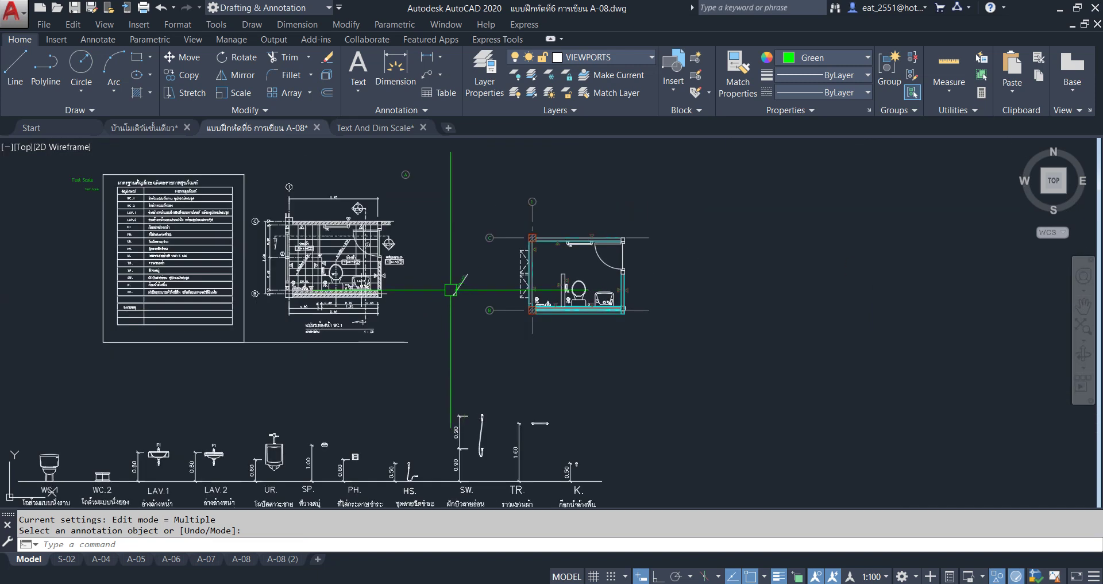
{"action": "scroll", "coordinate": [515, 293], "scroll_direction": "up", "scroll_amount": 4}
{"action": "left_click", "coordinate": [412, 223]}
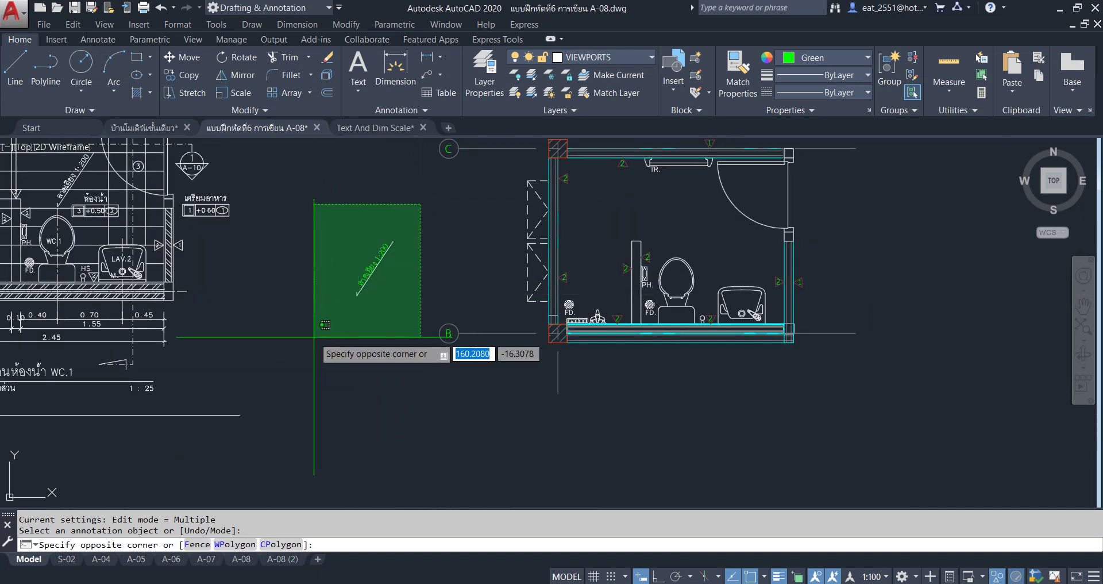
Copy the LAV.2 label from the reference plan onto the new plan's basin
{"action": "left_click", "coordinate": [313, 391]}
{"action": "middle_click_drag", "start_coordinate": [313, 390], "coordinate": [386, 412]}
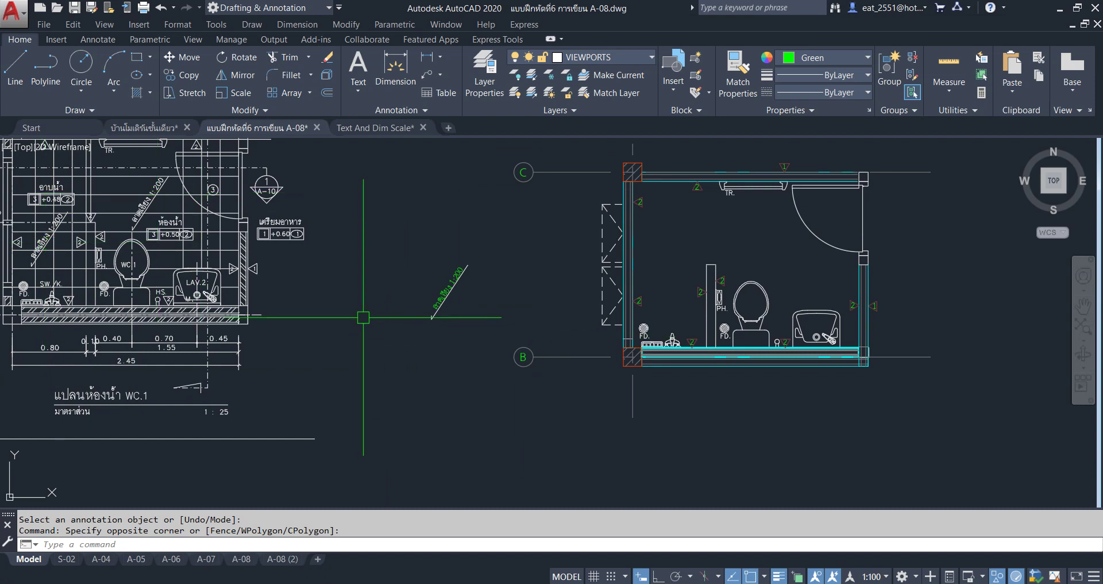
{"action": "scroll", "coordinate": [177, 282], "scroll_direction": "up", "scroll_amount": 10}
{"action": "left_click", "coordinate": [253, 212]}
{"action": "left_click", "coordinate": [478, 311]}
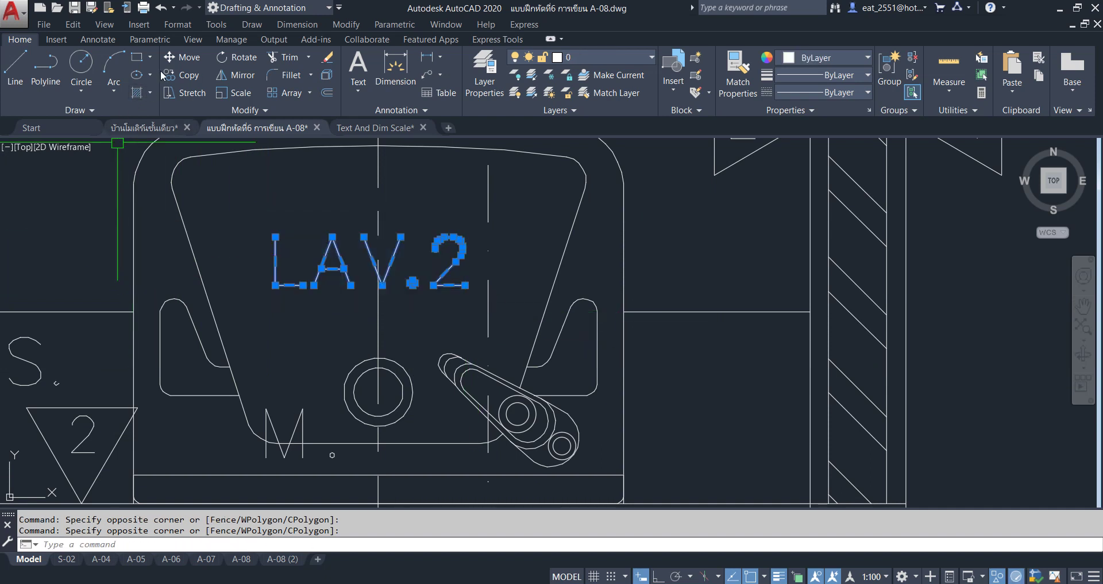
{"action": "left_click", "coordinate": [167, 75]}
{"action": "left_click", "coordinate": [357, 326]}
{"action": "scroll", "coordinate": [394, 377], "scroll_direction": "down", "scroll_amount": 4}
{"action": "scroll", "coordinate": [636, 322], "scroll_direction": "up", "scroll_amount": 3}
{"action": "scroll", "coordinate": [713, 367], "scroll_direction": "up", "scroll_amount": 5}
{"action": "scroll", "coordinate": [661, 357], "scroll_direction": "up", "scroll_amount": 2}
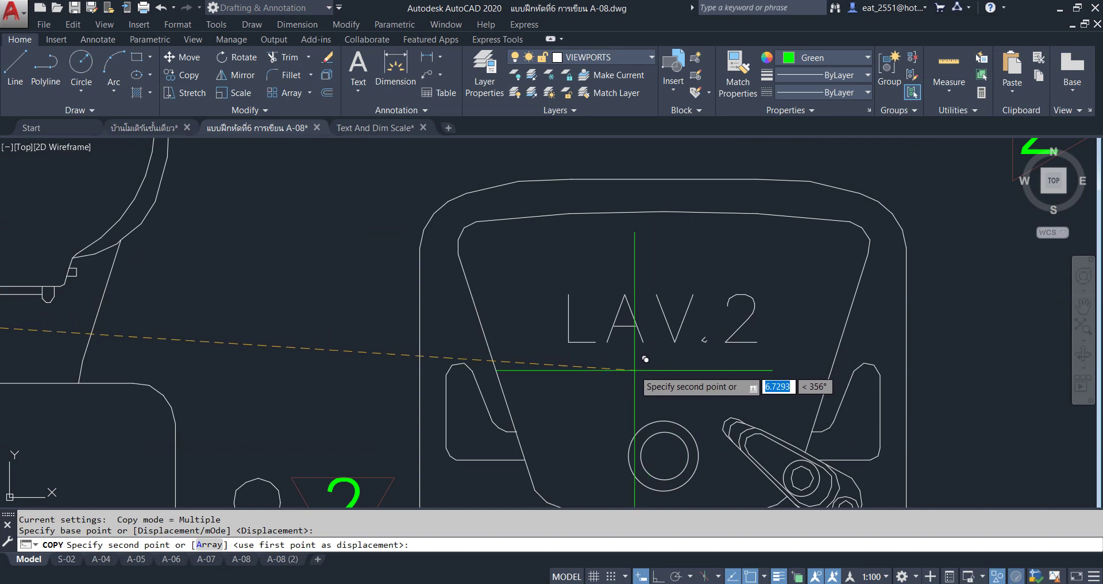
{"action": "left_click", "coordinate": [583, 370]}
{"action": "scroll", "coordinate": [460, 345], "scroll_direction": "down", "scroll_amount": 3}
{"action": "scroll", "coordinate": [564, 320], "scroll_direction": "down", "scroll_amount": 2}
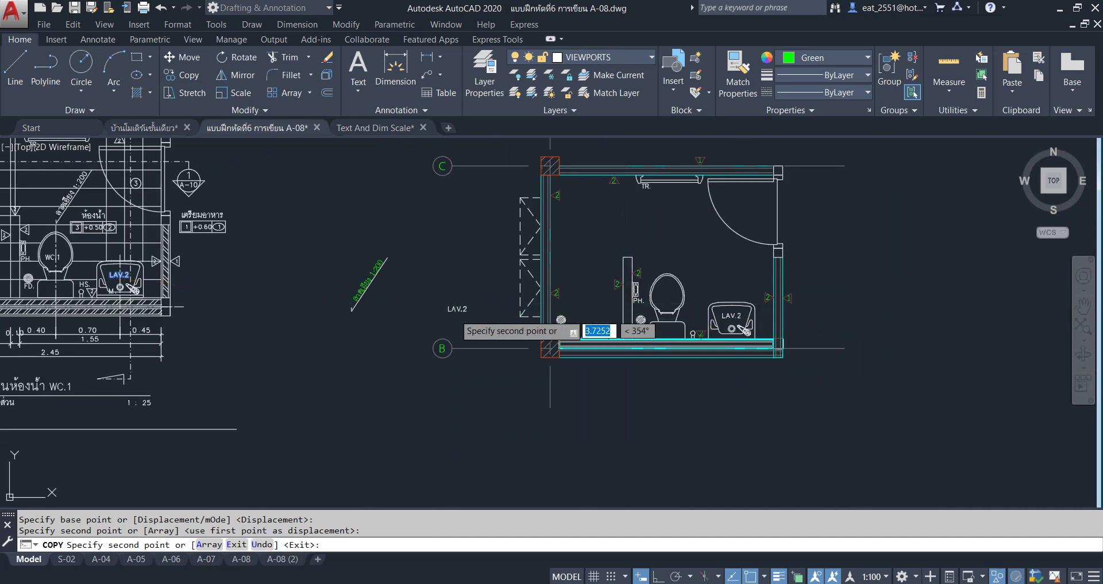
{"action": "key", "text": "Escape"}
Copy the WC.1 label from the reference plan onto the new plan's toilet
{"action": "scroll", "coordinate": [195, 321], "scroll_direction": "up", "scroll_amount": 4}
{"action": "scroll", "coordinate": [195, 322], "scroll_direction": "up", "scroll_amount": 2}
{"action": "left_click", "coordinate": [230, 282]}
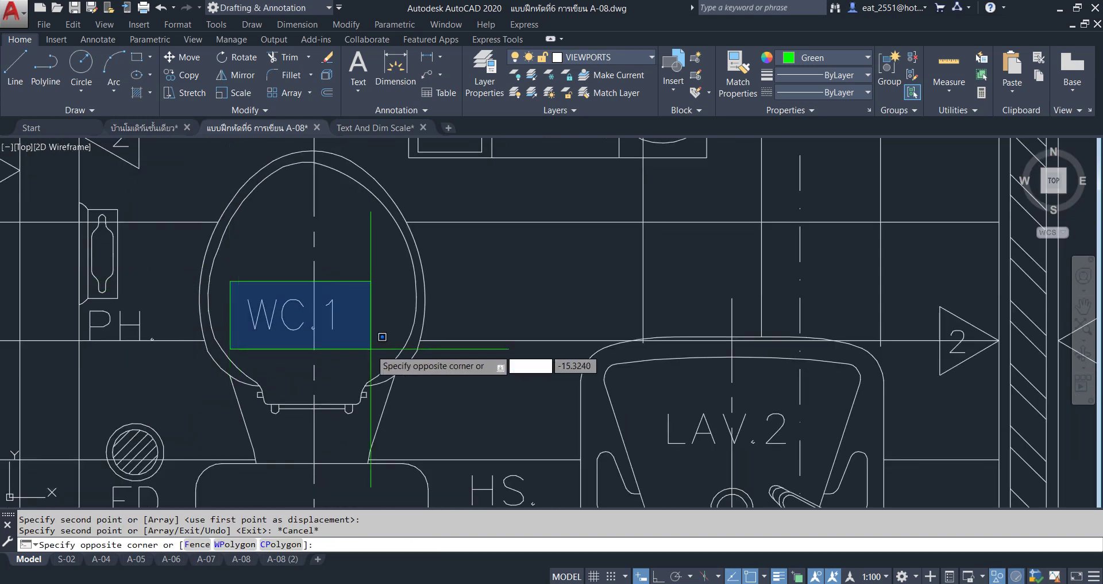
{"action": "left_click", "coordinate": [163, 76]}
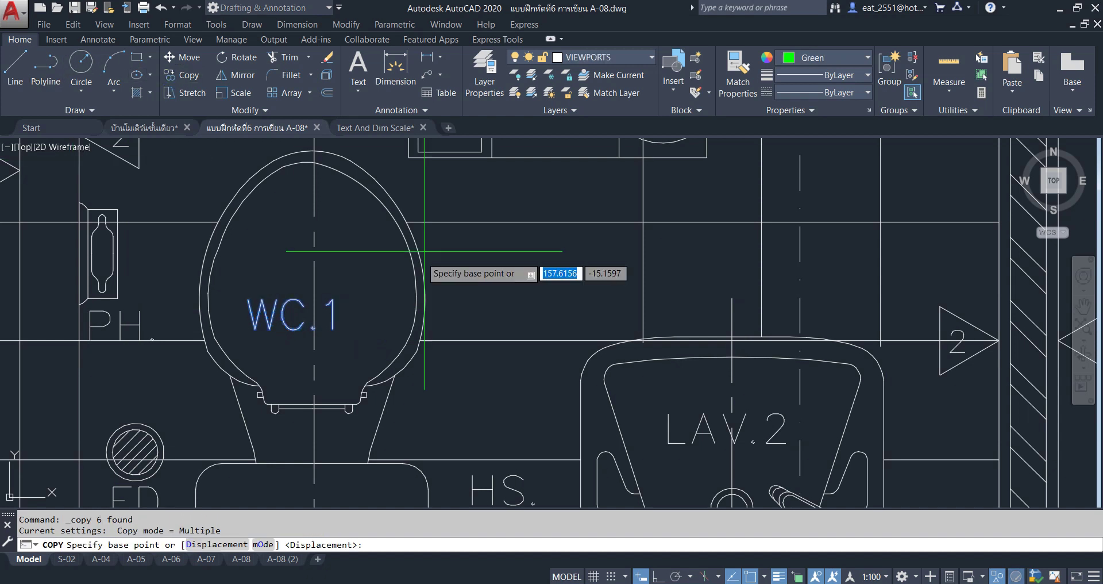
{"action": "left_click", "coordinate": [296, 316]}
{"action": "scroll", "coordinate": [296, 316], "scroll_direction": "down", "scroll_amount": 6}
{"action": "middle_click_drag", "start_coordinate": [798, 339], "coordinate": [482, 339]}
{"action": "scroll", "coordinate": [575, 322], "scroll_direction": "up", "scroll_amount": 6}
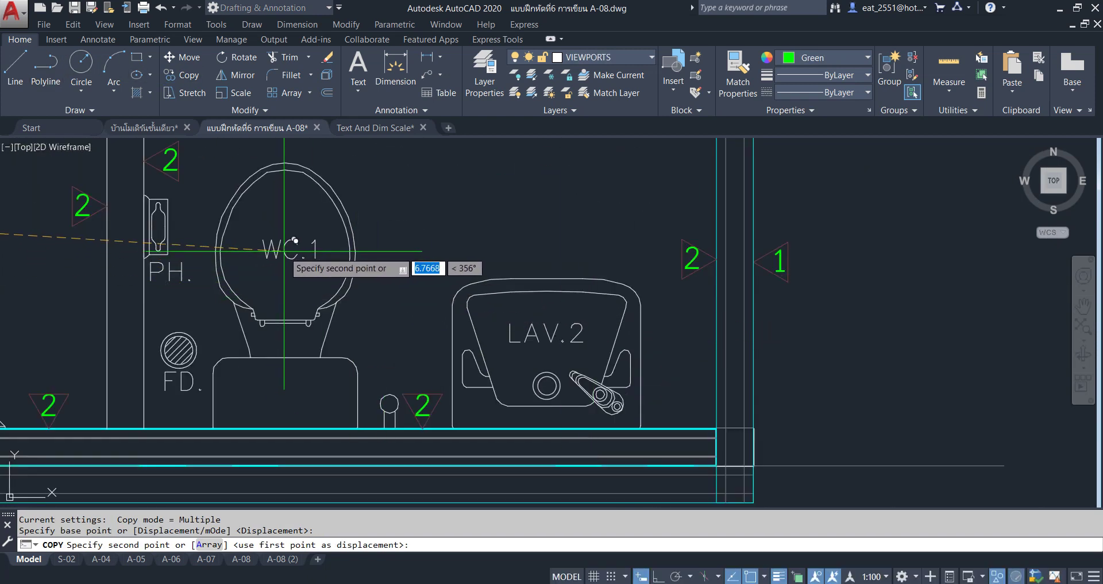
{"action": "left_click", "coordinate": [492, 247]}
{"action": "key", "text": "Escape"}
Frame both bathroom plans in view and bring up the Annotate tools
{"action": "scroll", "coordinate": [492, 247], "scroll_direction": "down", "scroll_amount": 3}
{"action": "scroll", "coordinate": [440, 329], "scroll_direction": "down", "scroll_amount": 2}
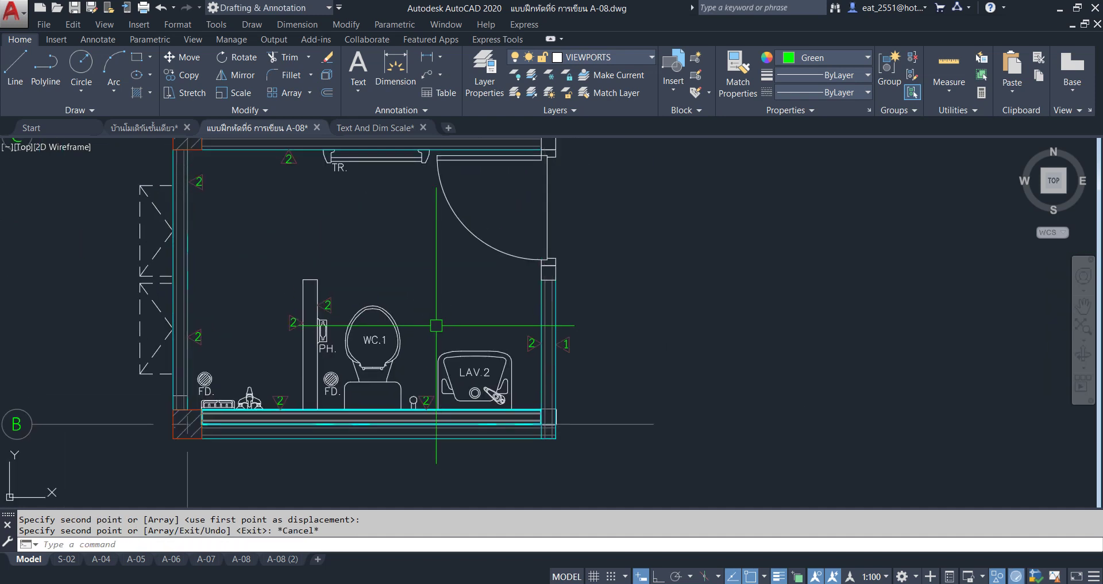
{"action": "middle_click_drag", "start_coordinate": [440, 329], "coordinate": [547, 340]}
{"action": "scroll", "coordinate": [432, 316], "scroll_direction": "down", "scroll_amount": 1}
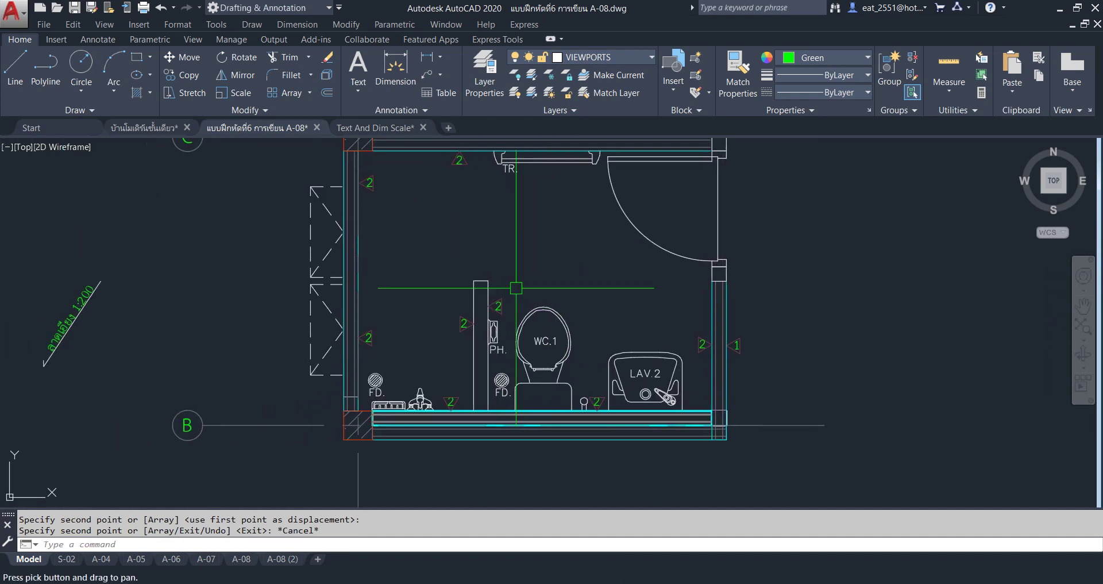
{"action": "scroll", "coordinate": [433, 316], "scroll_direction": "down", "scroll_amount": 2}
{"action": "middle_click_drag", "start_coordinate": [374, 330], "coordinate": [588, 320]}
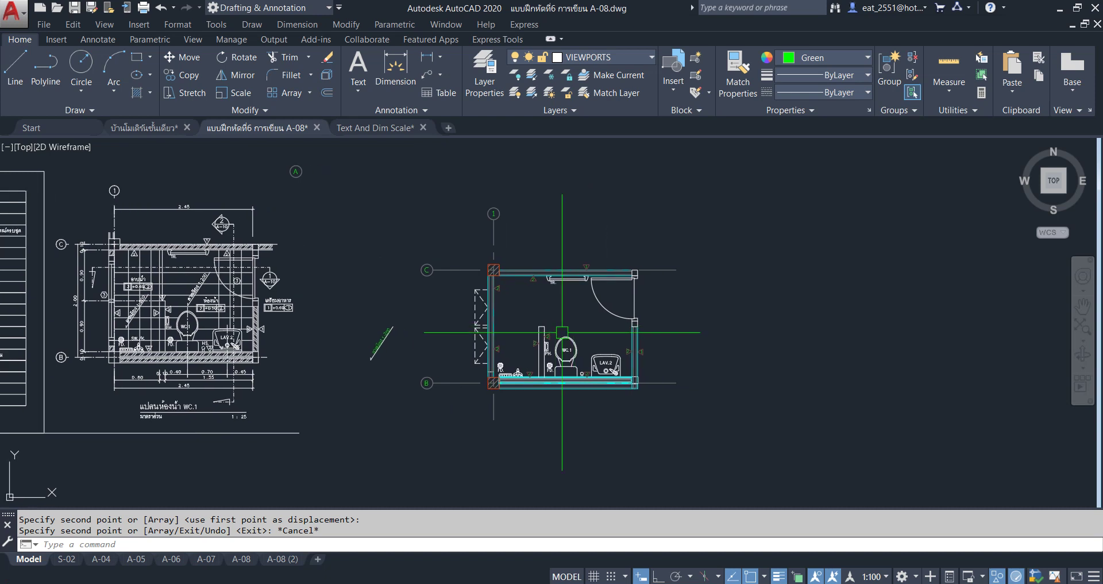
{"action": "left_click", "coordinate": [98, 40]}
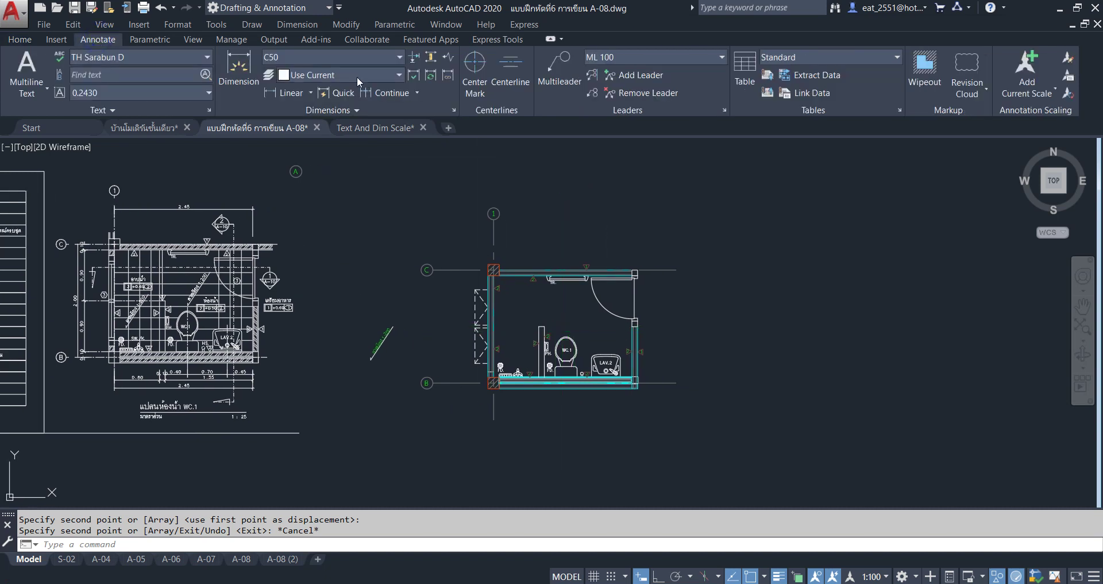
Make CE50 the current dimension style
{"action": "left_click", "coordinate": [350, 56]}
{"action": "scroll", "coordinate": [388, 163], "scroll_direction": "down", "scroll_amount": 3}
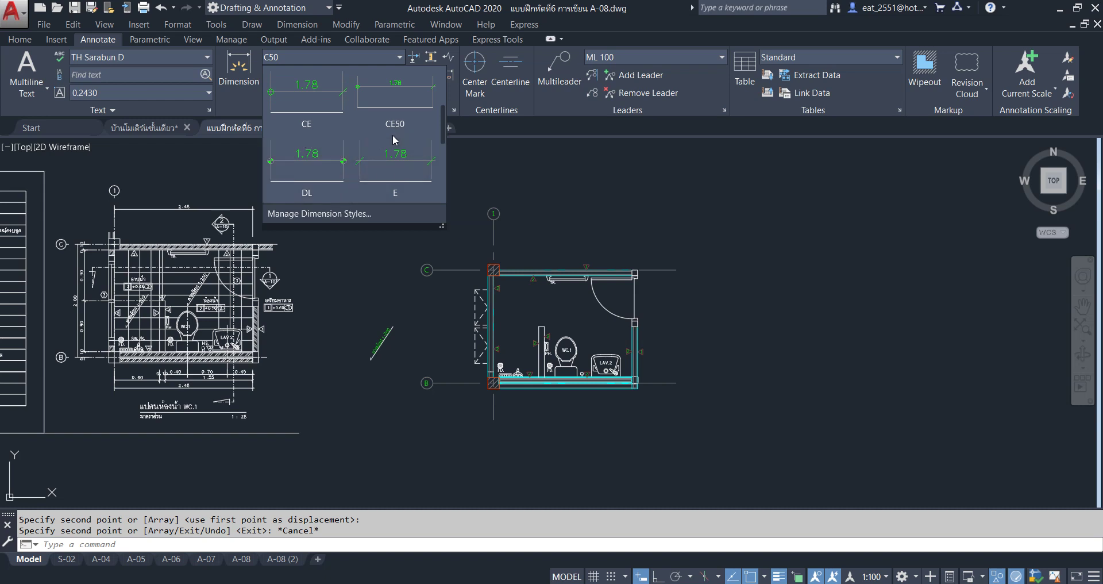
{"action": "left_click", "coordinate": [391, 89]}
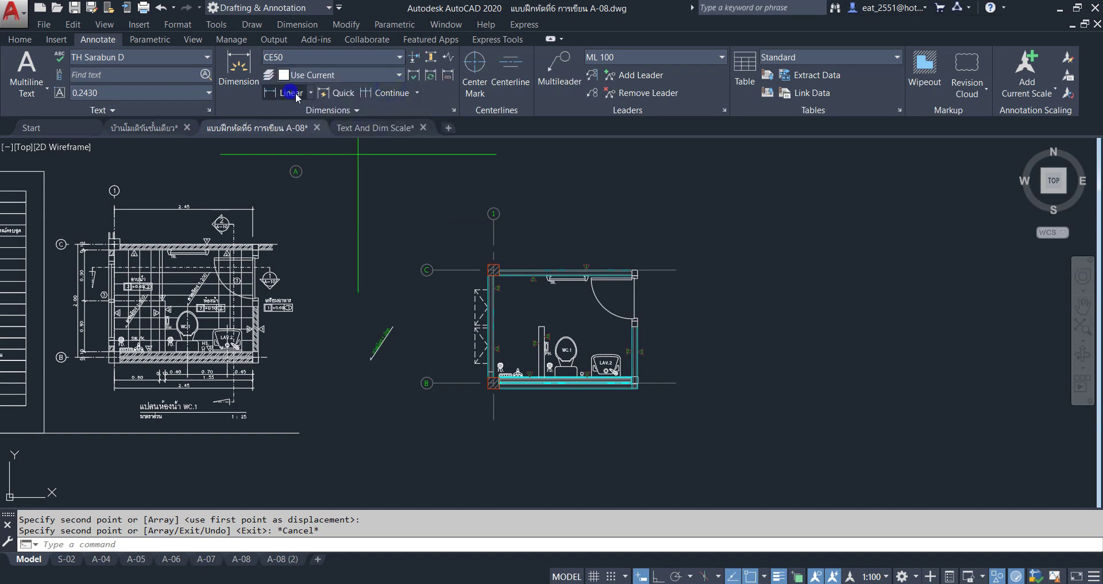
Add a 2.45 linear dimension above the room from the upper-left corner to the upper-right wall end
{"action": "left_click", "coordinate": [293, 94]}
{"action": "scroll", "coordinate": [520, 241], "scroll_direction": "up", "scroll_amount": 8}
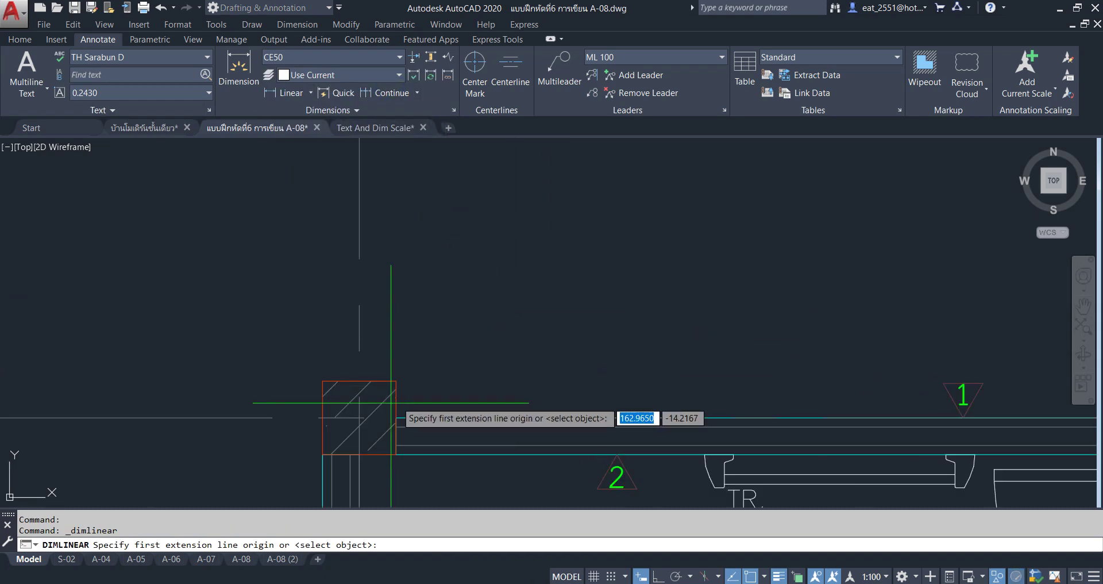
{"action": "left_click", "coordinate": [359, 417]}
{"action": "scroll", "coordinate": [359, 417], "scroll_direction": "down", "scroll_amount": 3}
{"action": "scroll", "coordinate": [437, 367], "scroll_direction": "down", "scroll_amount": 2}
{"action": "scroll", "coordinate": [486, 355], "scroll_direction": "down", "scroll_amount": 2}
{"action": "scroll", "coordinate": [487, 355], "scroll_direction": "up", "scroll_amount": 2}
{"action": "scroll", "coordinate": [493, 374], "scroll_direction": "up", "scroll_amount": 2}
{"action": "scroll", "coordinate": [885, 381], "scroll_direction": "up", "scroll_amount": 2}
{"action": "scroll", "coordinate": [908, 381], "scroll_direction": "up", "scroll_amount": 3}
{"action": "left_click", "coordinate": [845, 380]}
{"action": "scroll", "coordinate": [846, 379], "scroll_direction": "down", "scroll_amount": 5}
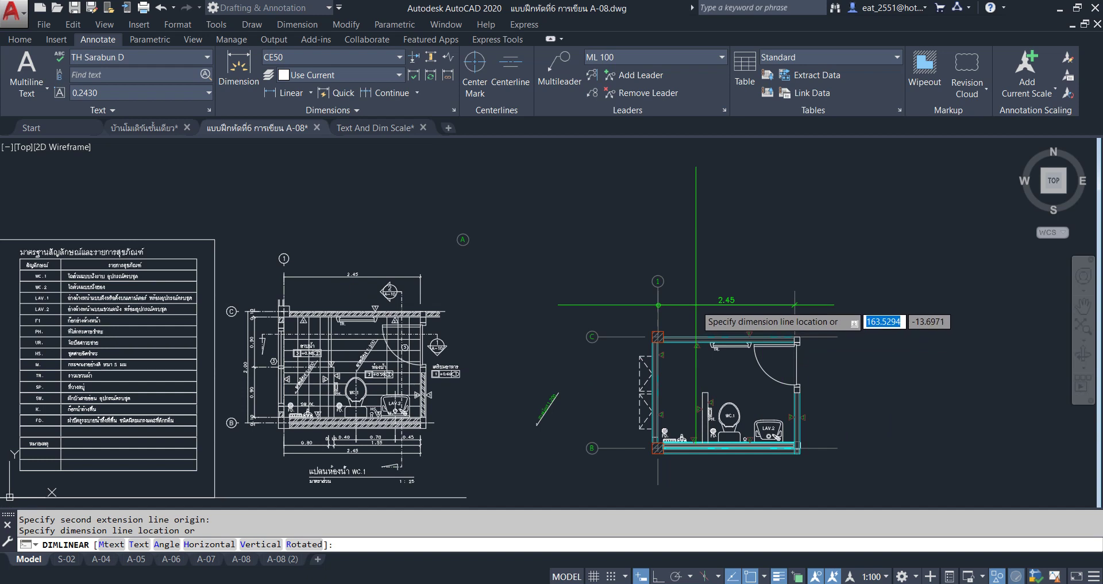
{"action": "scroll", "coordinate": [747, 287], "scroll_direction": "up", "scroll_amount": 2}
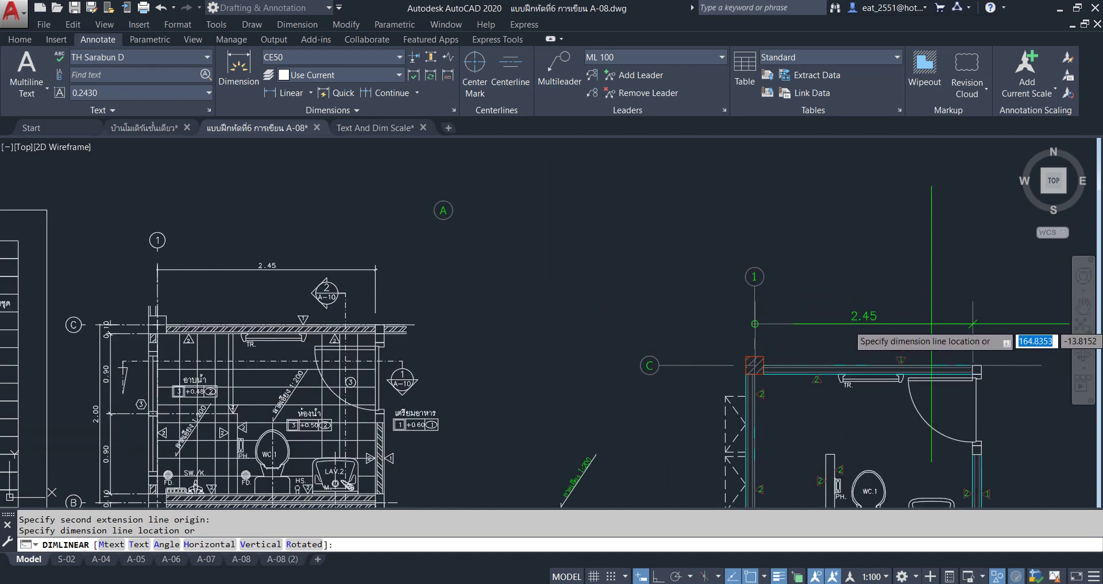
{"action": "left_click", "coordinate": [973, 318]}
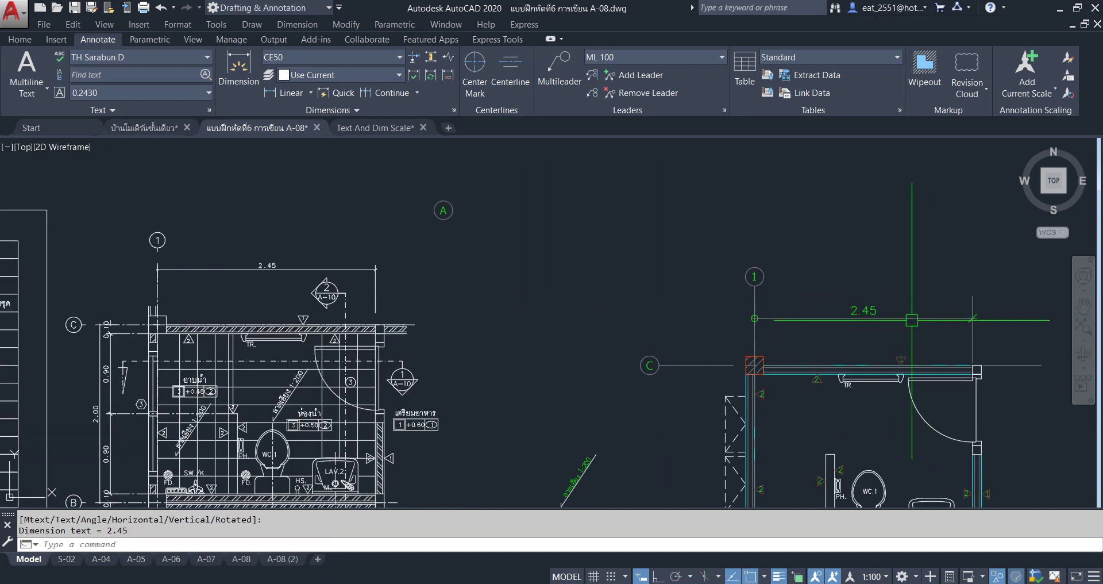
Add a 0.80 linear dimension under the bottom wall starting at the lower-left wall corner
{"action": "middle_click_drag", "start_coordinate": [972, 318], "coordinate": [885, 241]}
{"action": "middle_click_drag", "start_coordinate": [780, 291], "coordinate": [831, 268]}
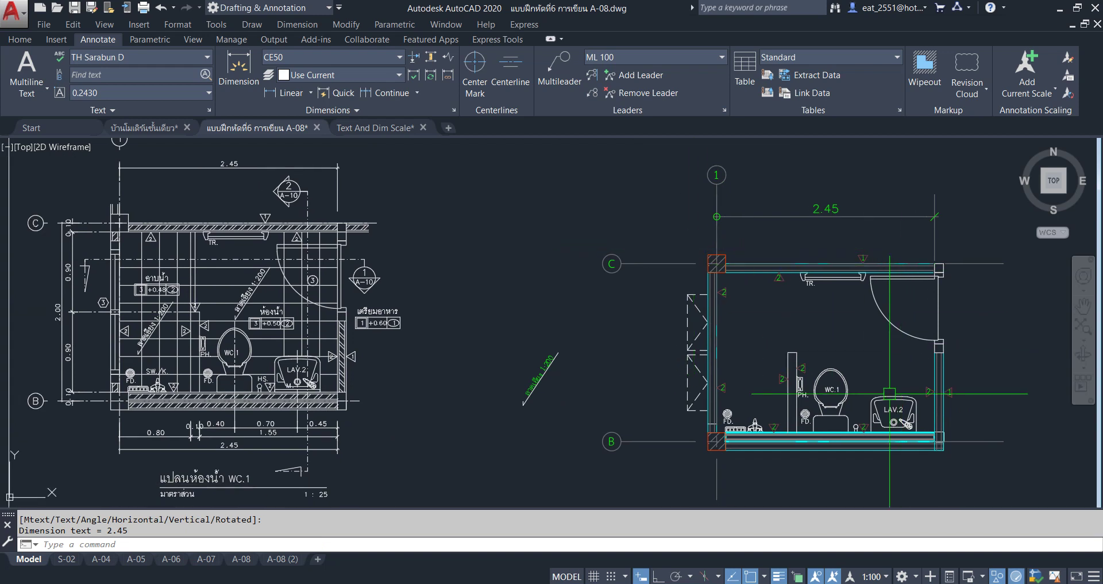
{"action": "middle_click_drag", "start_coordinate": [890, 394], "coordinate": [850, 343]}
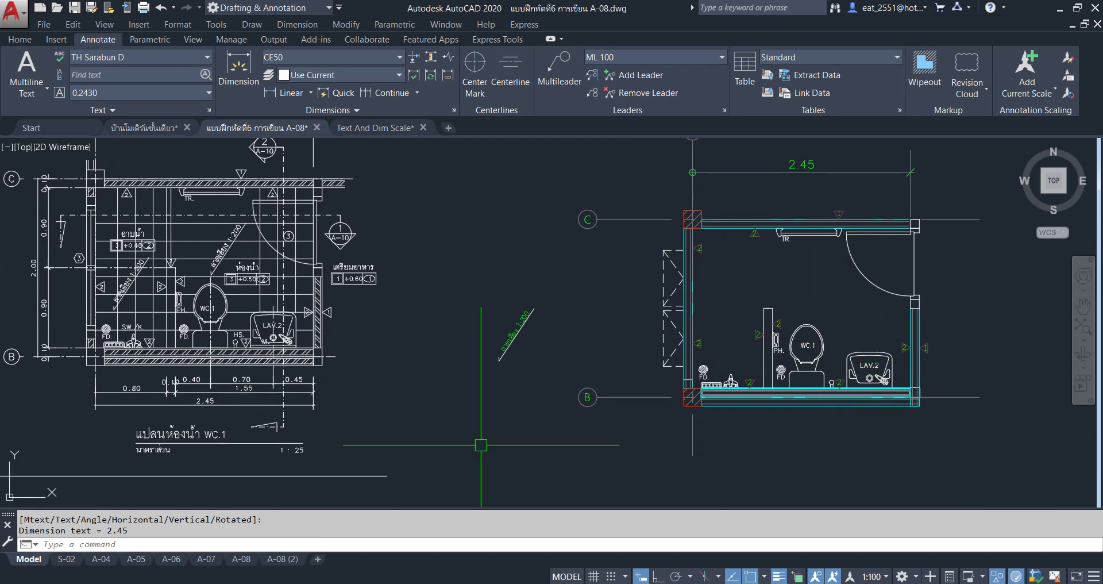
{"action": "scroll", "coordinate": [90, 424], "scroll_direction": "up", "scroll_amount": 2}
{"action": "scroll", "coordinate": [91, 424], "scroll_direction": "up", "scroll_amount": 2}
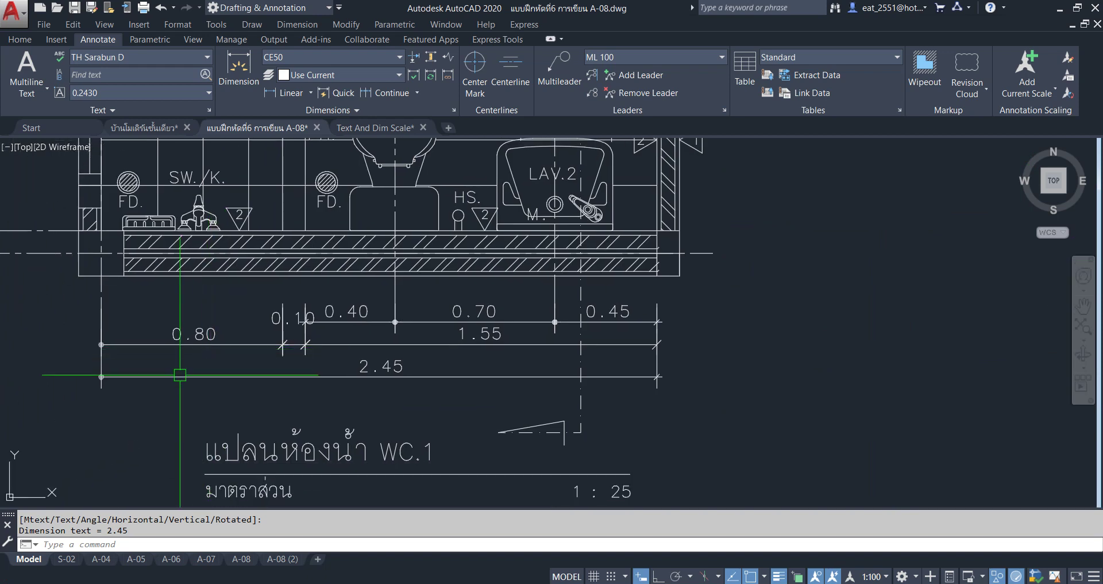
{"action": "scroll", "coordinate": [118, 377], "scroll_direction": "down", "scroll_amount": 2}
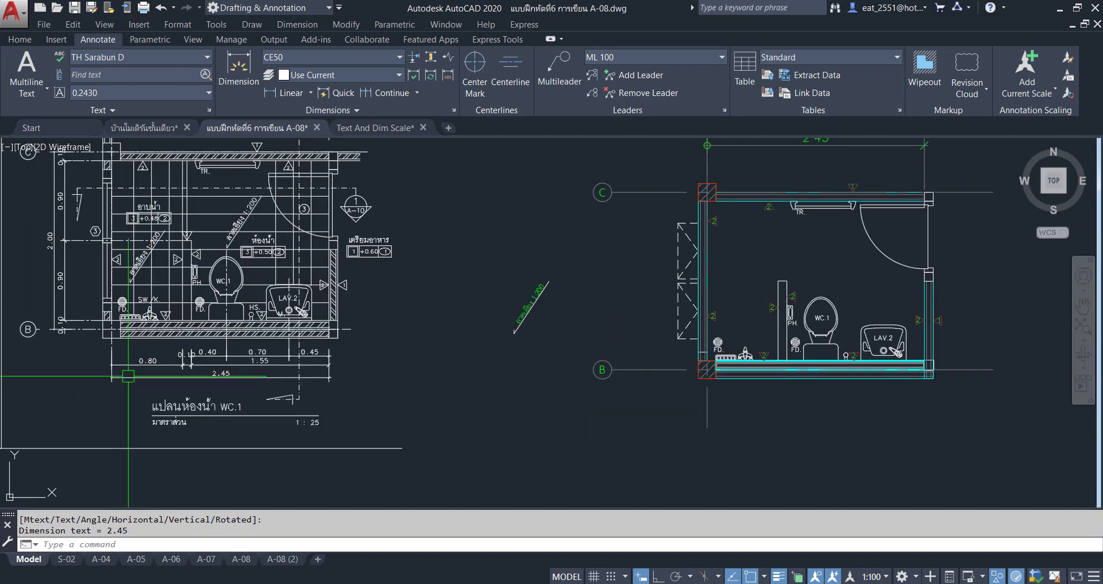
{"action": "scroll", "coordinate": [129, 376], "scroll_direction": "up", "scroll_amount": 1}
{"action": "scroll", "coordinate": [128, 376], "scroll_direction": "down", "scroll_amount": 1}
{"action": "scroll", "coordinate": [129, 376], "scroll_direction": "down", "scroll_amount": 1}
{"action": "scroll", "coordinate": [129, 375], "scroll_direction": "down", "scroll_amount": 1}
{"action": "scroll", "coordinate": [129, 376], "scroll_direction": "down", "scroll_amount": 1}
{"action": "scroll", "coordinate": [668, 360], "scroll_direction": "up", "scroll_amount": 3}
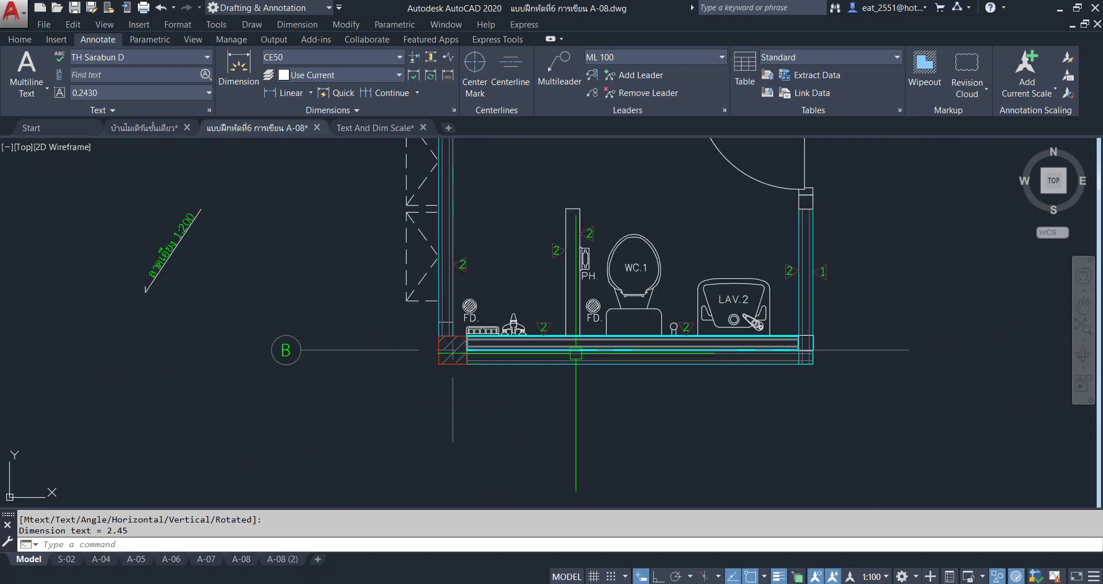
{"action": "left_click", "coordinate": [287, 94]}
{"action": "scroll", "coordinate": [460, 359], "scroll_direction": "up", "scroll_amount": 3}
{"action": "left_click", "coordinate": [423, 285]}
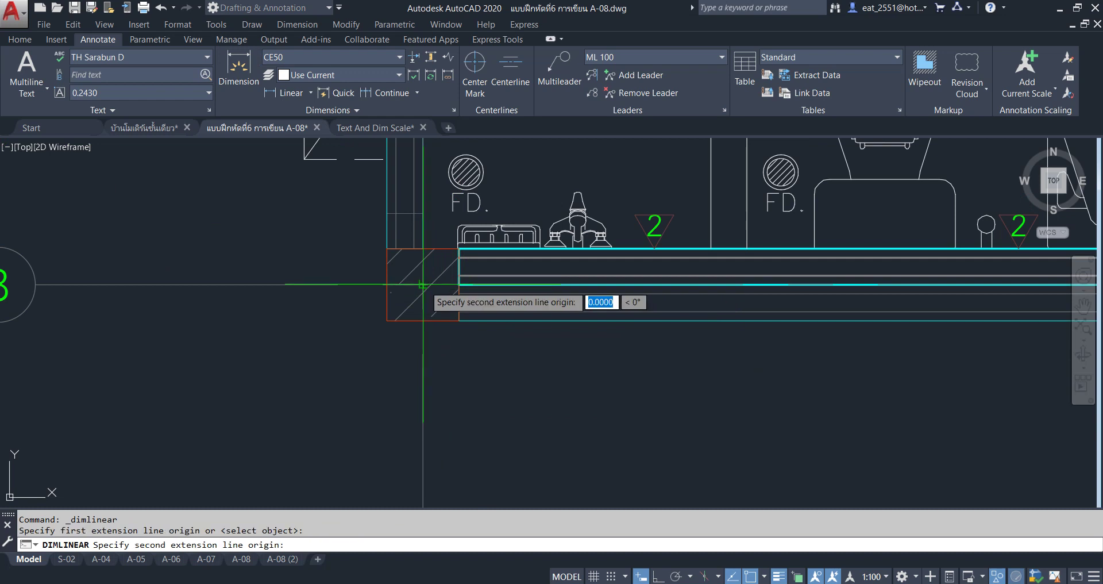
{"action": "left_click", "coordinate": [711, 256]}
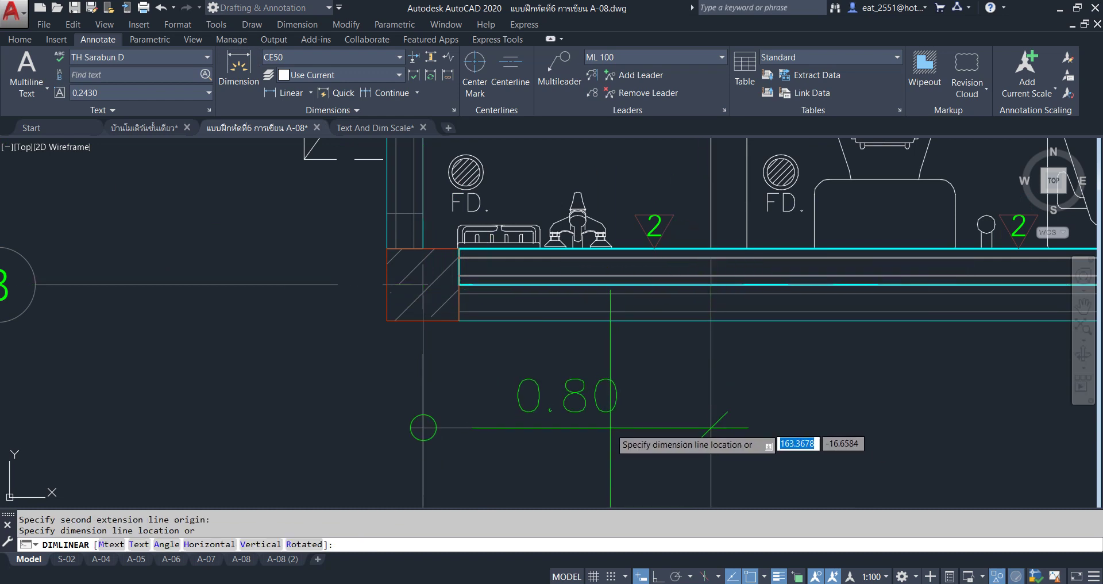
{"action": "scroll", "coordinate": [575, 390], "scroll_direction": "down", "scroll_amount": 5}
{"action": "scroll", "coordinate": [535, 437], "scroll_direction": "up", "scroll_amount": 1}
{"action": "scroll", "coordinate": [531, 462], "scroll_direction": "down", "scroll_amount": 1}
{"action": "scroll", "coordinate": [531, 463], "scroll_direction": "up", "scroll_amount": 1}
{"action": "scroll", "coordinate": [531, 462], "scroll_direction": "up", "scroll_amount": 2}
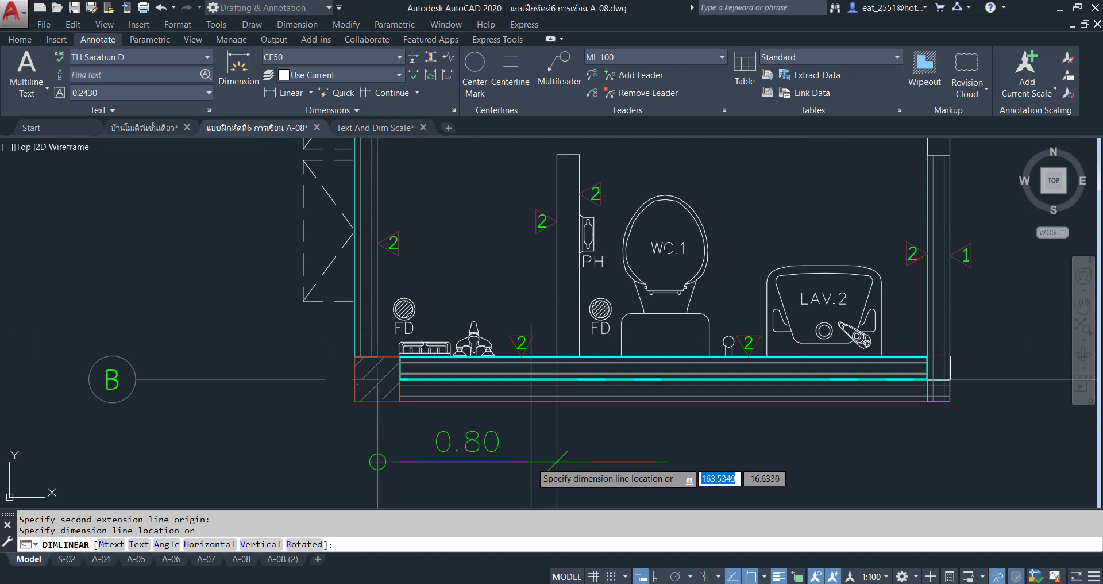
{"action": "left_click", "coordinate": [531, 443]}
Add the overall 2.45 dimension from the left to the right wall corner, below the 0.80
{"action": "scroll", "coordinate": [561, 413], "scroll_direction": "down", "scroll_amount": 4}
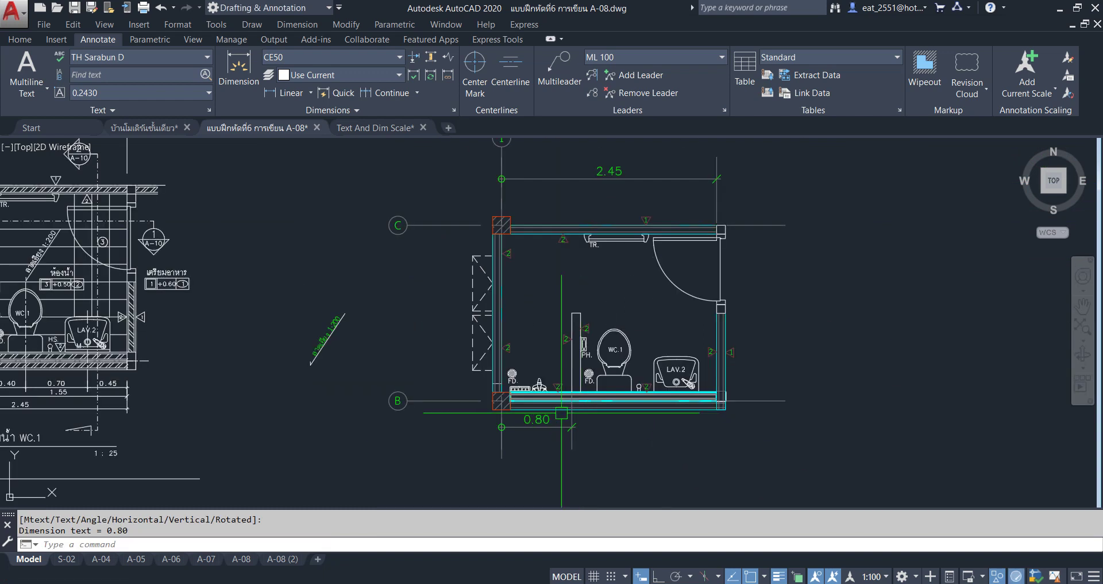
{"action": "middle_click_drag", "start_coordinate": [310, 423], "coordinate": [509, 327]}
{"action": "scroll", "coordinate": [196, 299], "scroll_direction": "up", "scroll_amount": 2}
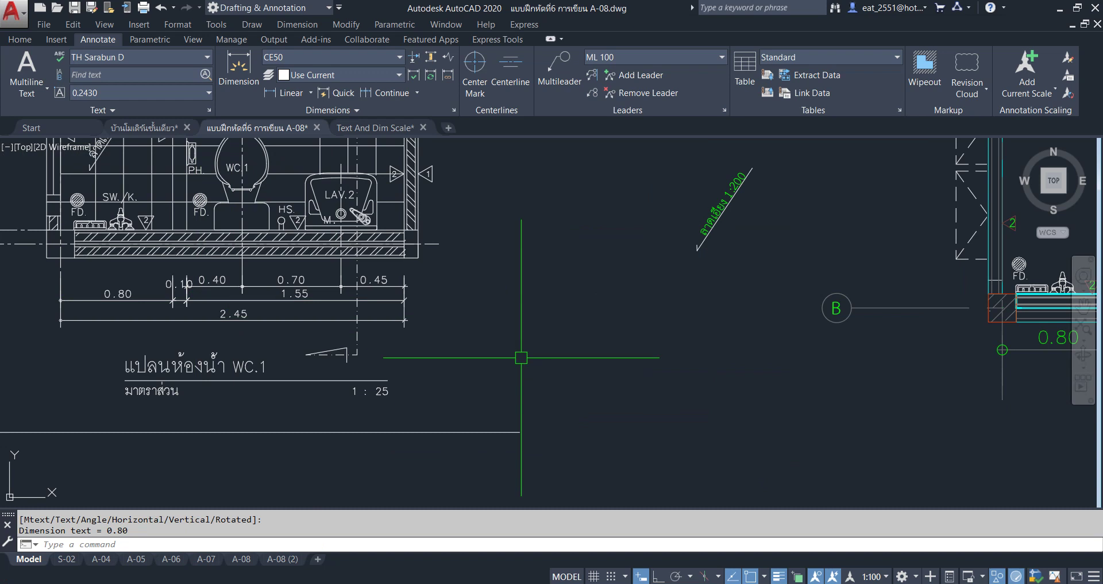
{"action": "middle_click_drag", "start_coordinate": [663, 353], "coordinate": [572, 323]}
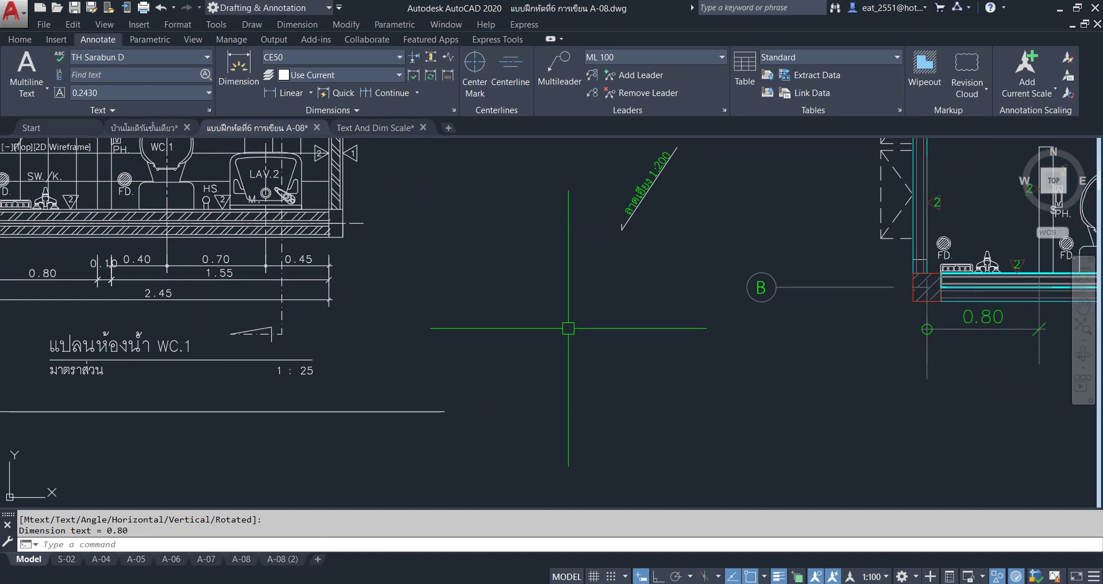
{"action": "key", "text": "Return"}
{"action": "scroll", "coordinate": [675, 345], "scroll_direction": "up", "scroll_amount": 2}
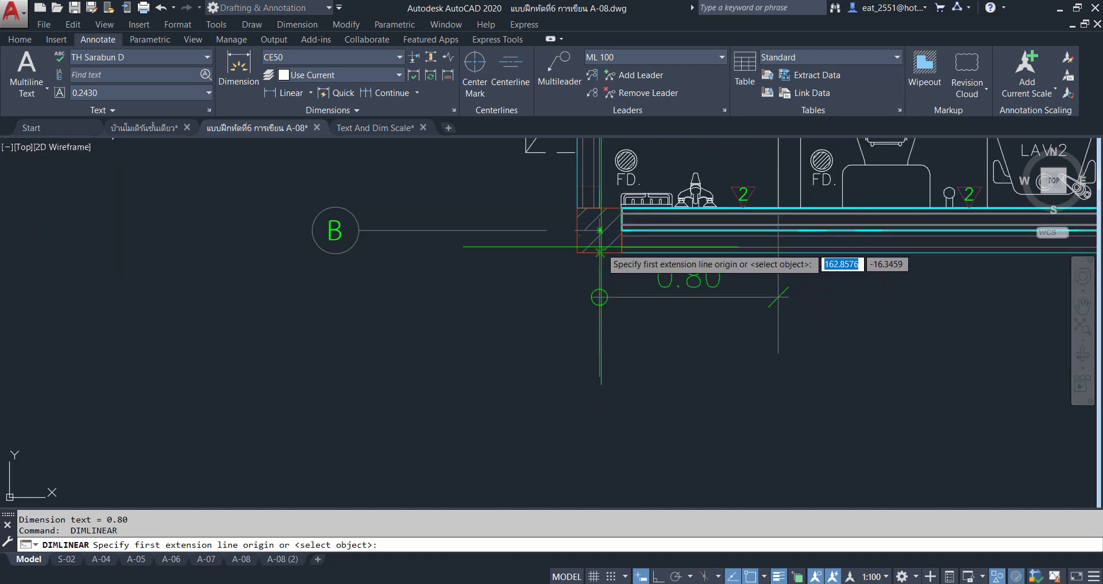
{"action": "left_click", "coordinate": [603, 231]}
{"action": "middle_click_drag", "start_coordinate": [1080, 260], "coordinate": [662, 297]}
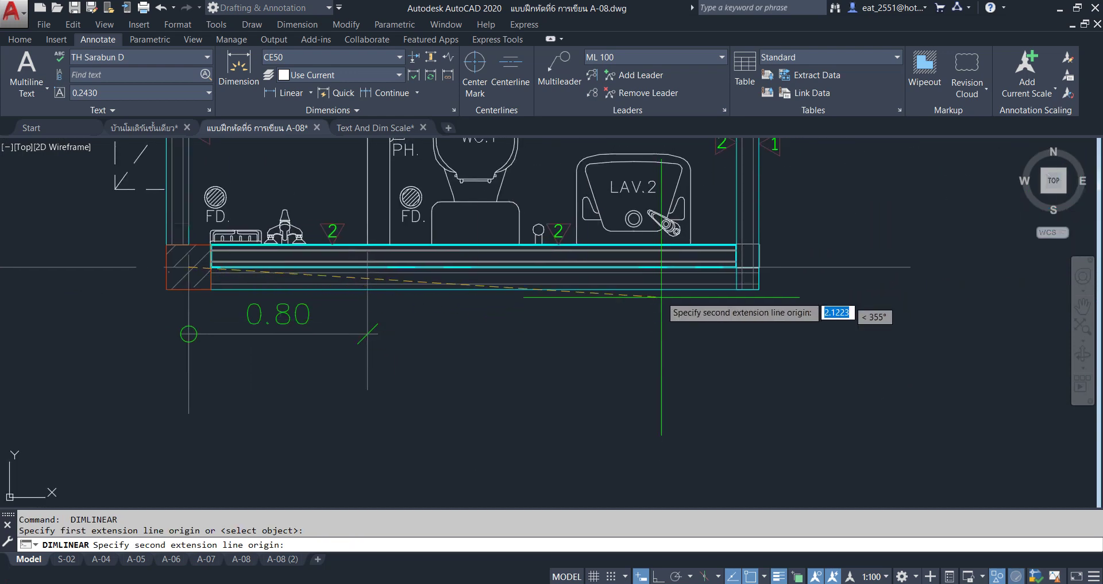
{"action": "left_click", "coordinate": [737, 267]}
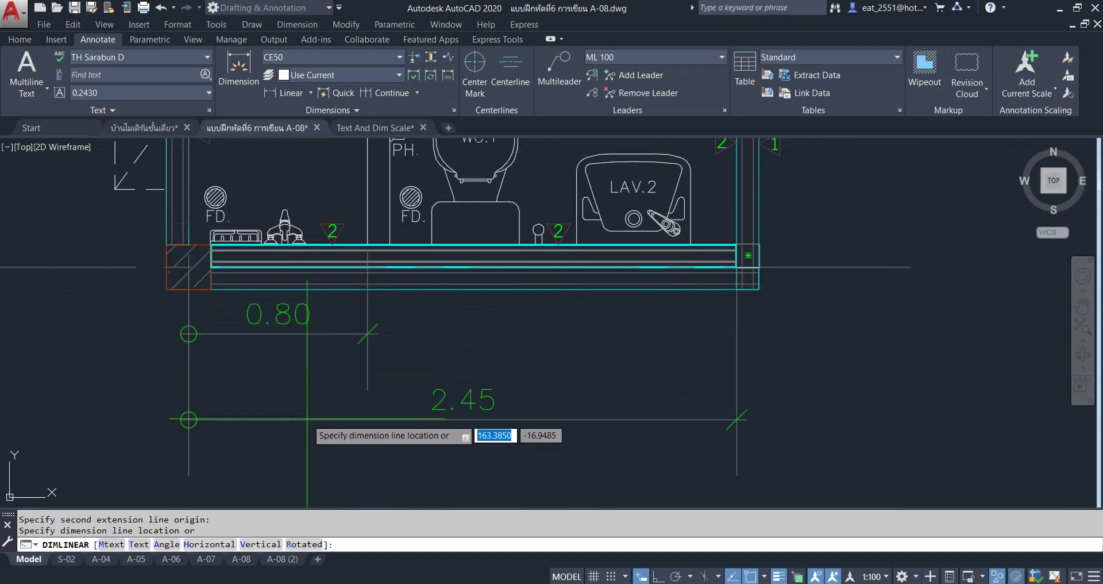
{"action": "left_click", "coordinate": [292, 409]}
{"action": "scroll", "coordinate": [651, 395], "scroll_direction": "down", "scroll_amount": 4}
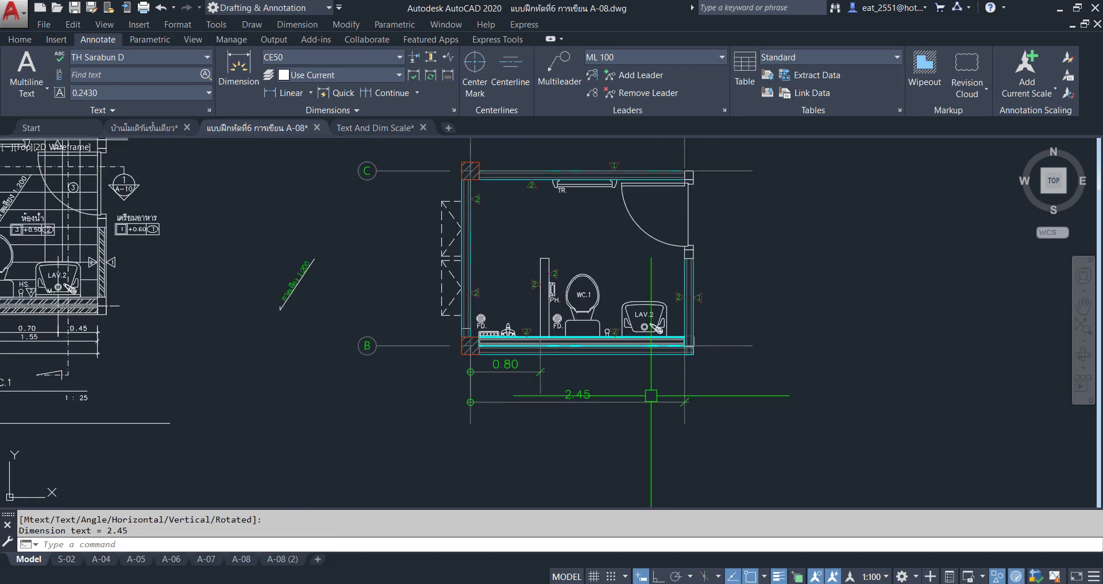
Make E50 the current dimension style
{"action": "left_click", "coordinate": [352, 62]}
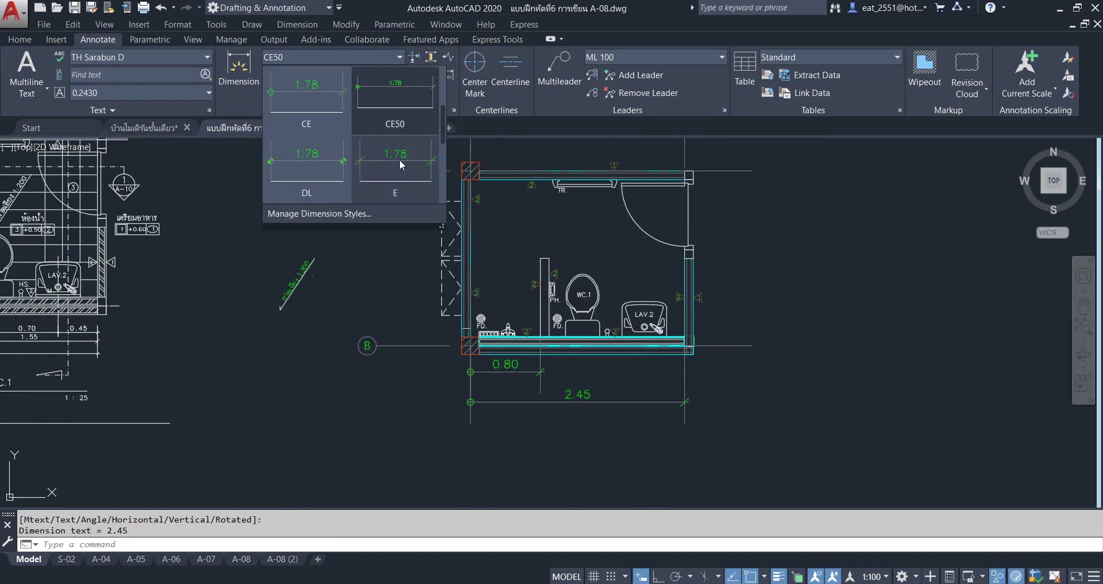
{"action": "scroll", "coordinate": [400, 161], "scroll_direction": "up", "scroll_amount": 3}
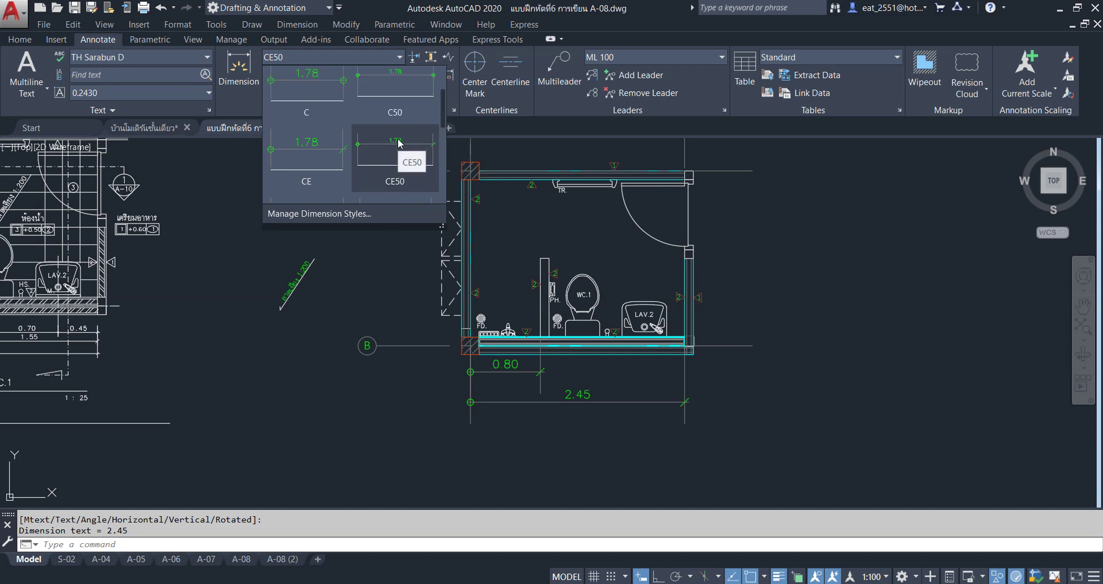
{"action": "scroll", "coordinate": [401, 144], "scroll_direction": "up", "scroll_amount": 1}
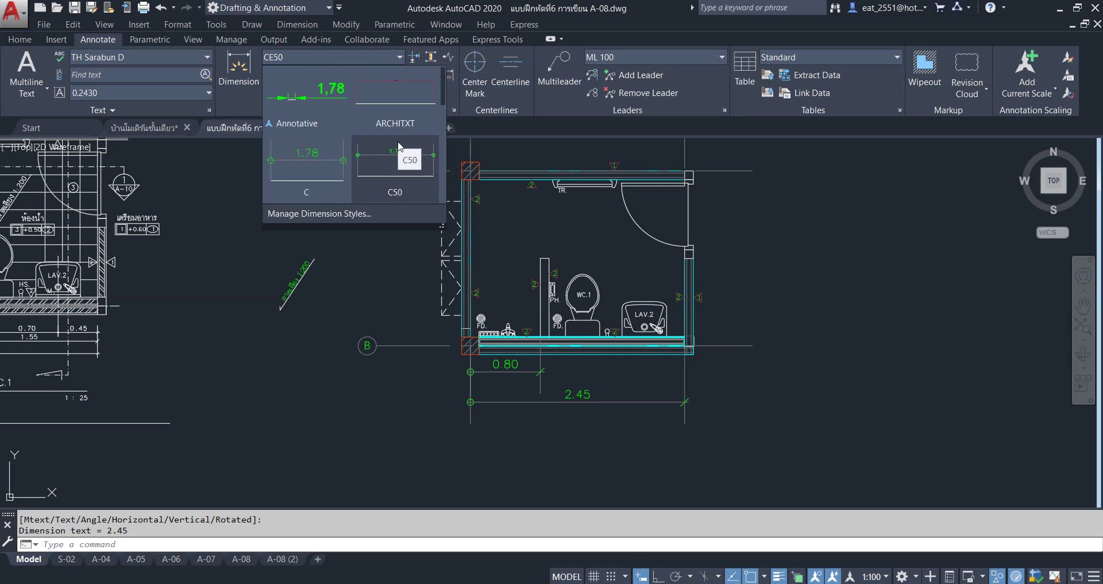
{"action": "scroll", "coordinate": [400, 146], "scroll_direction": "down", "scroll_amount": 1}
{"action": "scroll", "coordinate": [401, 147], "scroll_direction": "down", "scroll_amount": 1}
{"action": "scroll", "coordinate": [401, 147], "scroll_direction": "down", "scroll_amount": 1}
{"action": "scroll", "coordinate": [401, 148], "scroll_direction": "down", "scroll_amount": 1}
{"action": "scroll", "coordinate": [401, 148], "scroll_direction": "down", "scroll_amount": 1}
{"action": "scroll", "coordinate": [397, 150], "scroll_direction": "down", "scroll_amount": 1}
{"action": "scroll", "coordinate": [391, 154], "scroll_direction": "down", "scroll_amount": 1}
{"action": "scroll", "coordinate": [385, 159], "scroll_direction": "down", "scroll_amount": 1}
{"action": "scroll", "coordinate": [382, 152], "scroll_direction": "up", "scroll_amount": 2}
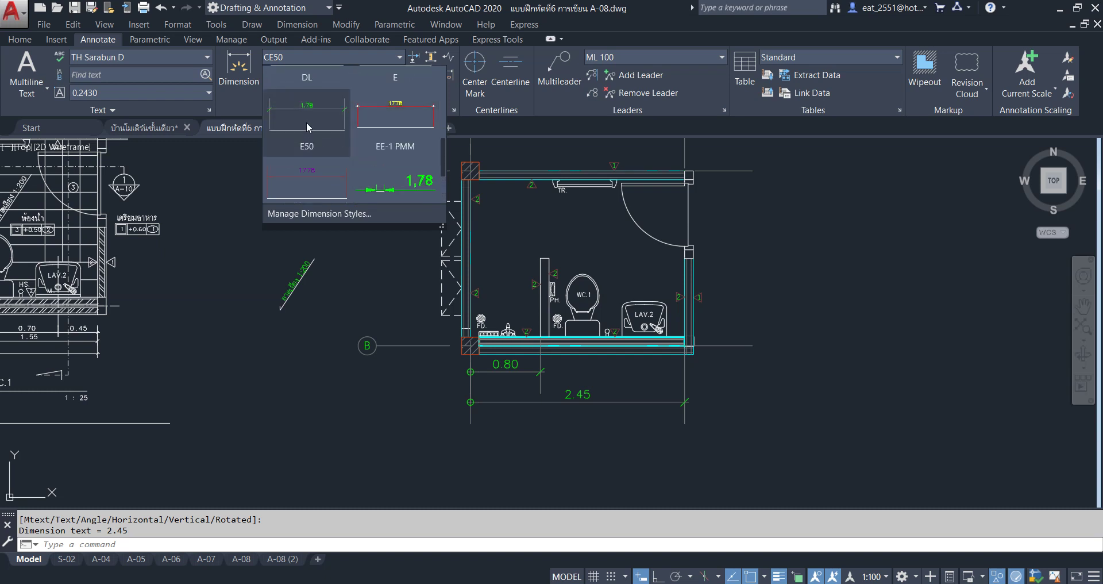
{"action": "left_click", "coordinate": [308, 125]}
Add linear dimensions of 0.10 and 0.38 beside the 0.80 one under the bottom wall
{"action": "left_click", "coordinate": [277, 95]}
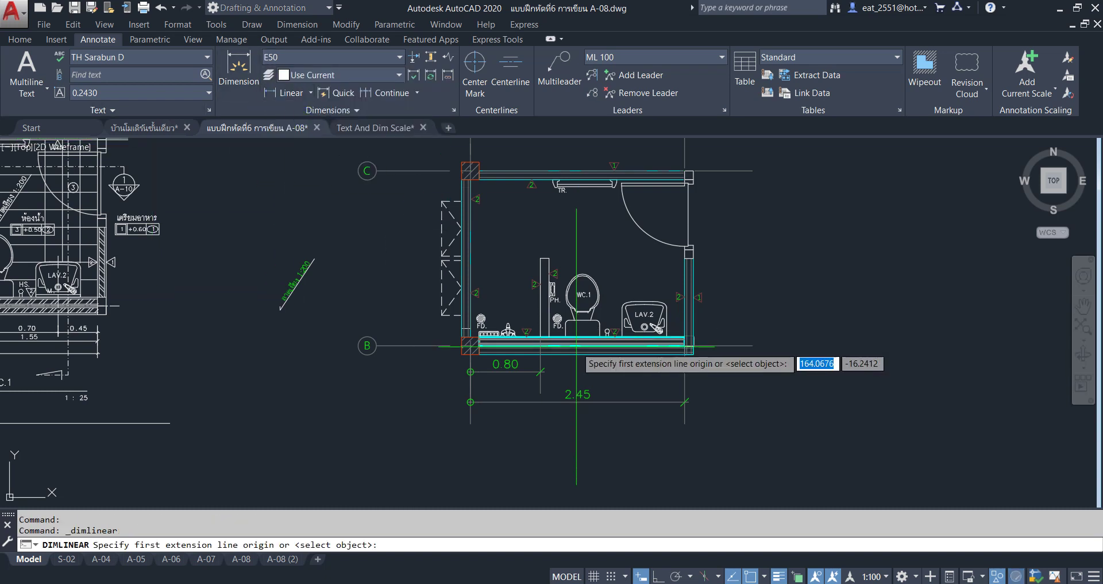
{"action": "scroll", "coordinate": [569, 351], "scroll_direction": "up", "scroll_amount": 4}
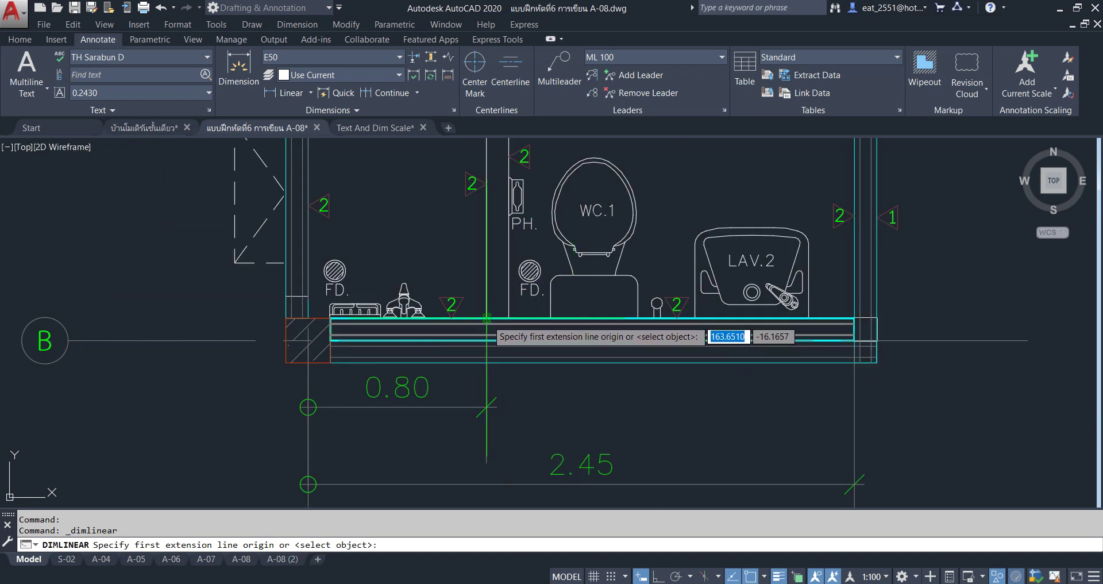
{"action": "left_click", "coordinate": [508, 318]}
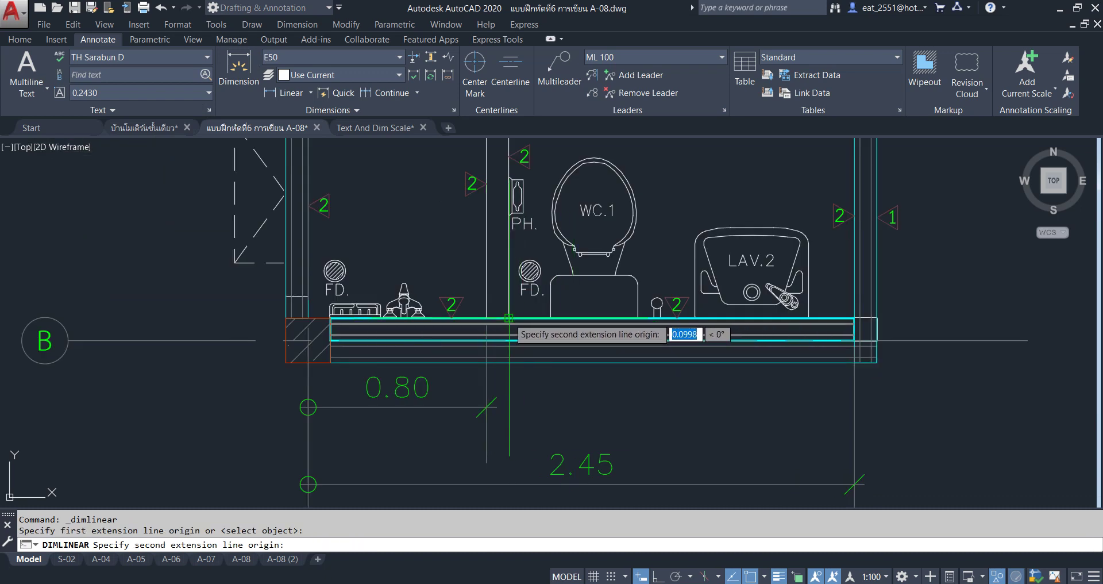
{"action": "left_click", "coordinate": [487, 340]}
{"action": "left_click", "coordinate": [508, 379]}
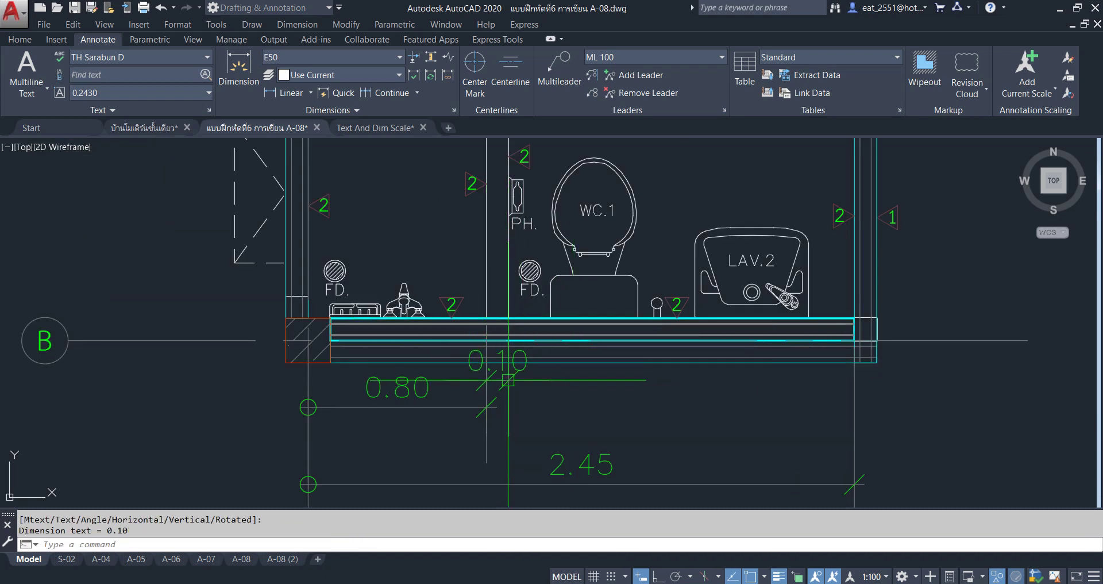
{"action": "key", "text": "Return"}
{"action": "left_click", "coordinate": [517, 319]}
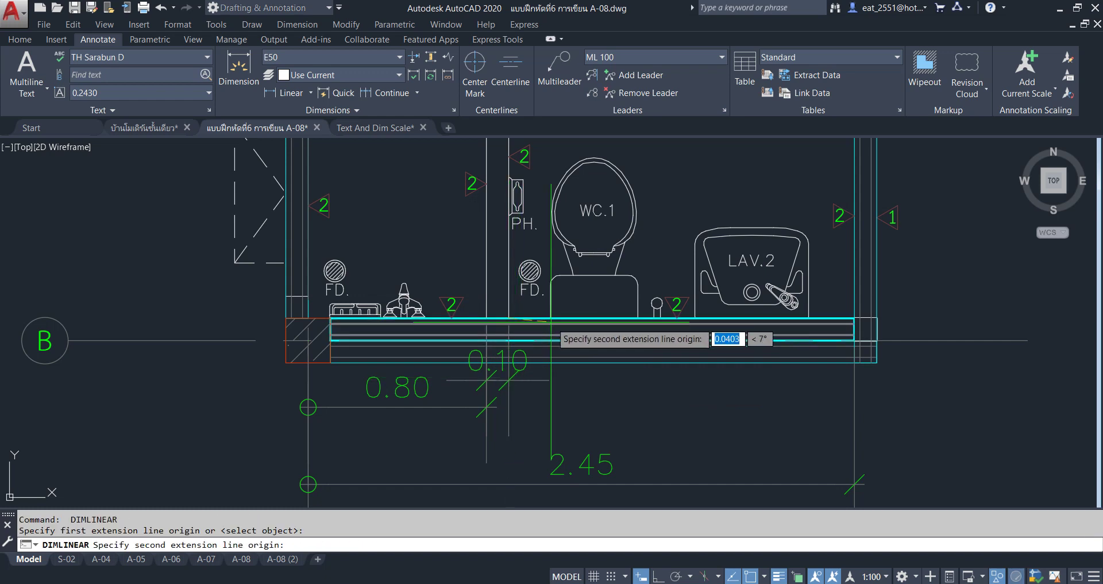
{"action": "scroll", "coordinate": [630, 339], "scroll_direction": "down", "scroll_amount": 6}
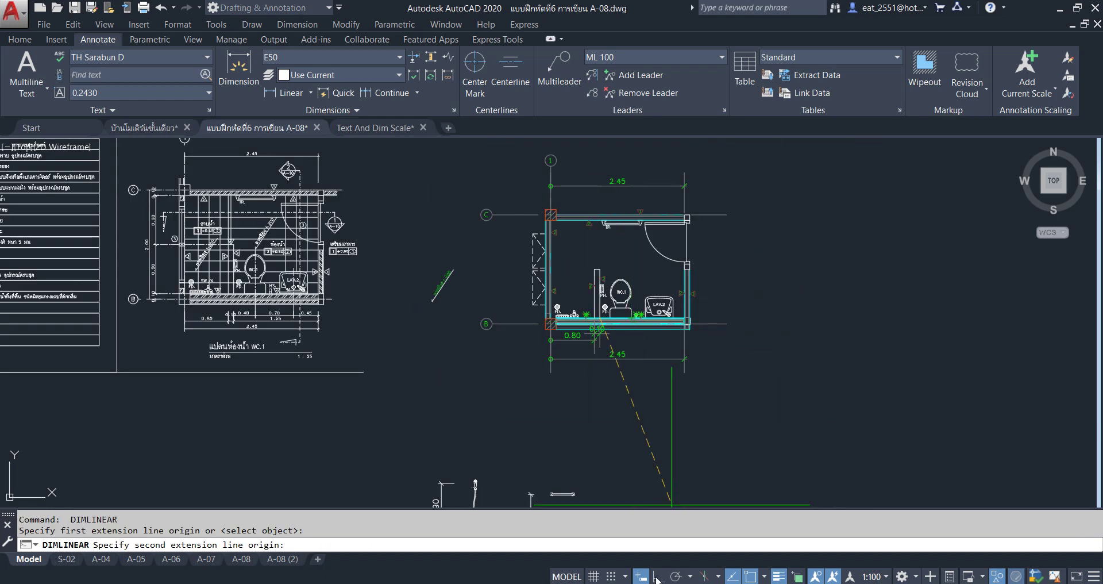
{"action": "scroll", "coordinate": [259, 327], "scroll_direction": "up", "scroll_amount": 4}
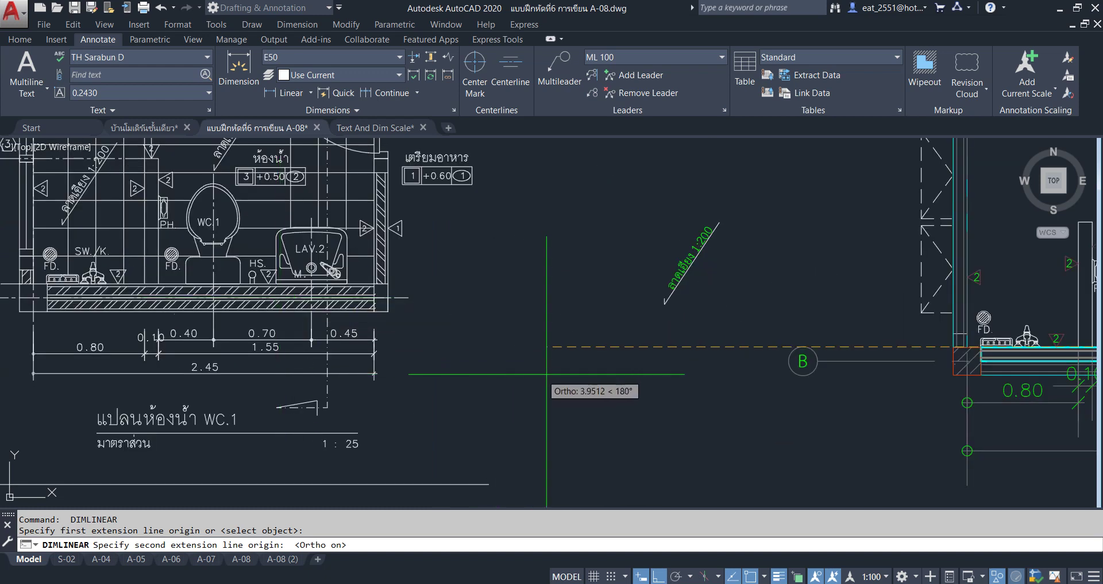
{"action": "middle_click_drag", "start_coordinate": [542, 381], "coordinate": [224, 344]}
{"action": "left_click", "coordinate": [802, 339]}
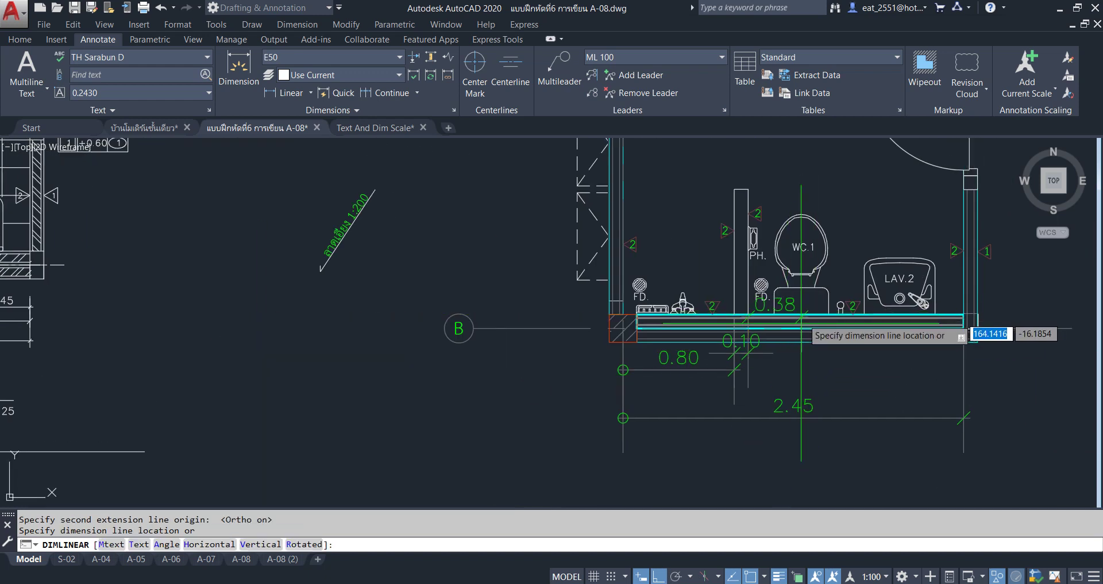
{"action": "scroll", "coordinate": [789, 366], "scroll_direction": "down", "scroll_amount": 4}
{"action": "scroll", "coordinate": [791, 359], "scroll_direction": "up", "scroll_amount": 2}
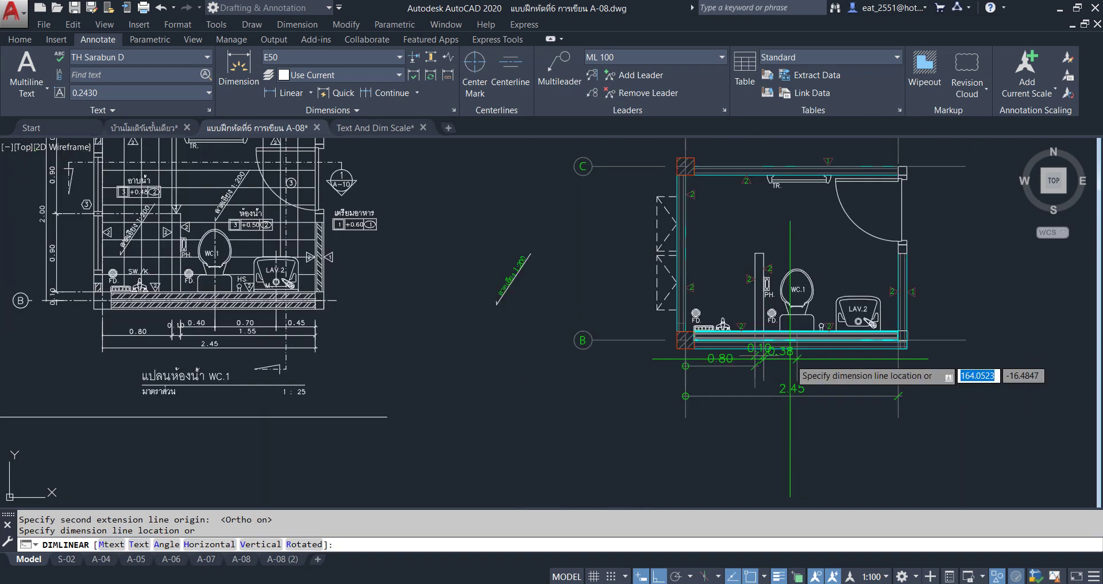
{"action": "scroll", "coordinate": [791, 359], "scroll_direction": "up", "scroll_amount": 4}
{"action": "scroll", "coordinate": [784, 365], "scroll_direction": "up", "scroll_amount": 2}
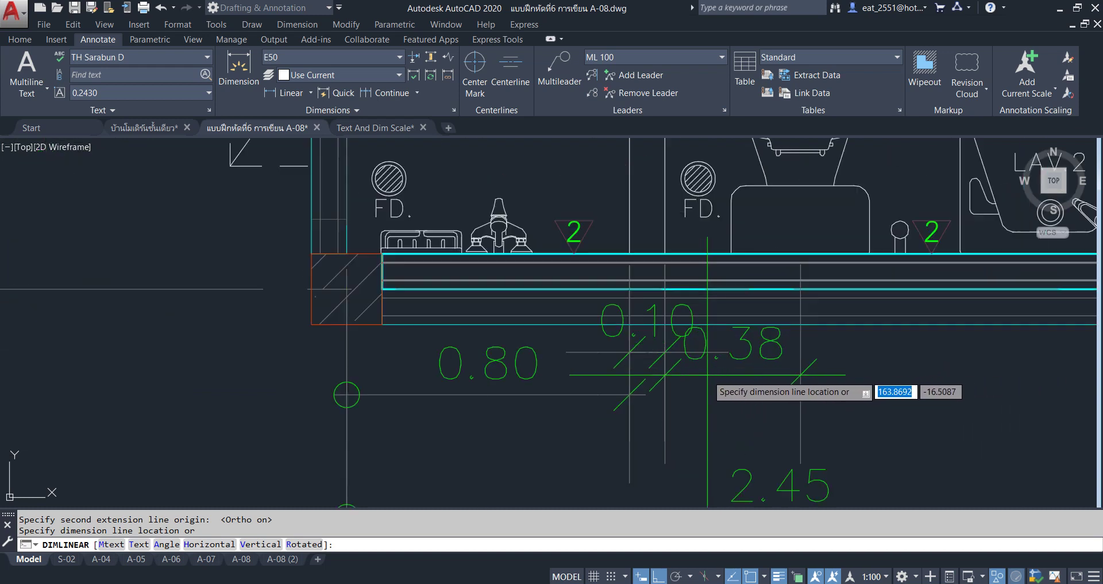
{"action": "scroll", "coordinate": [635, 370], "scroll_direction": "up", "scroll_amount": 1}
{"action": "left_click", "coordinate": [626, 425]}
Start a window selection around the WC.1 and LAV.2 fixtures
{"action": "scroll", "coordinate": [610, 409], "scroll_direction": "down", "scroll_amount": 2}
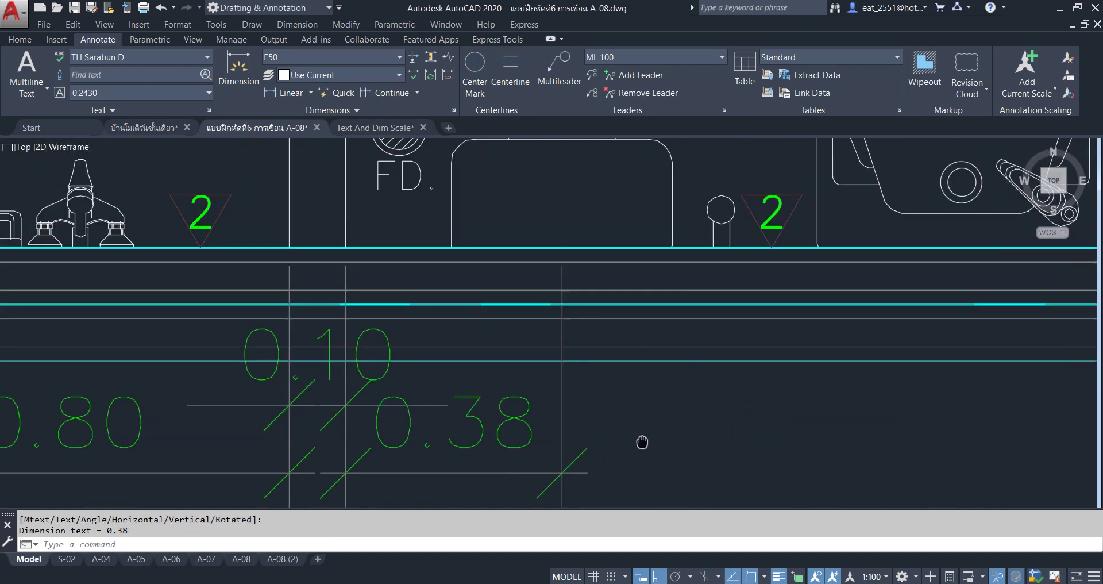
{"action": "middle_click_drag", "start_coordinate": [610, 409], "coordinate": [419, 180]}
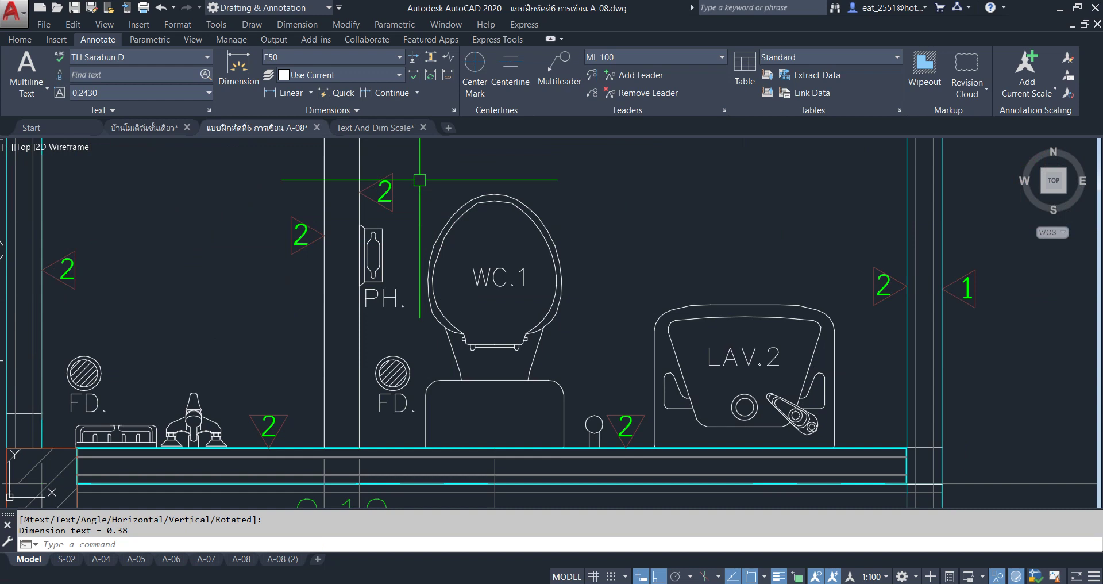
{"action": "left_click", "coordinate": [423, 179]}
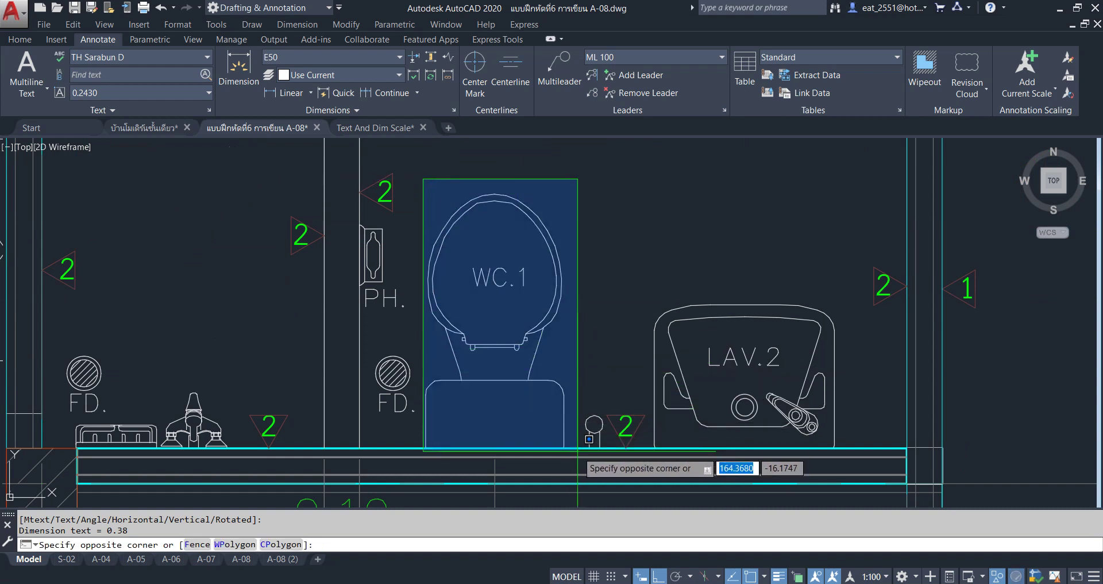
Select only the WC.1 toilet and move it by 0.02
{"action": "left_click", "coordinate": [577, 451]}
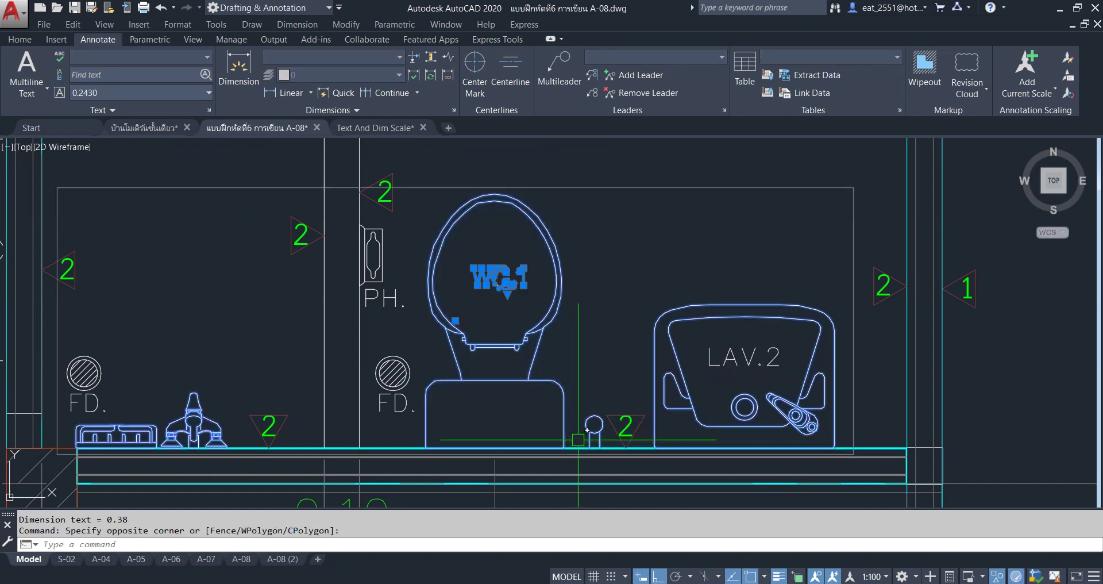
{"action": "key", "text": "Escape"}
{"action": "left_click", "coordinate": [19, 40]}
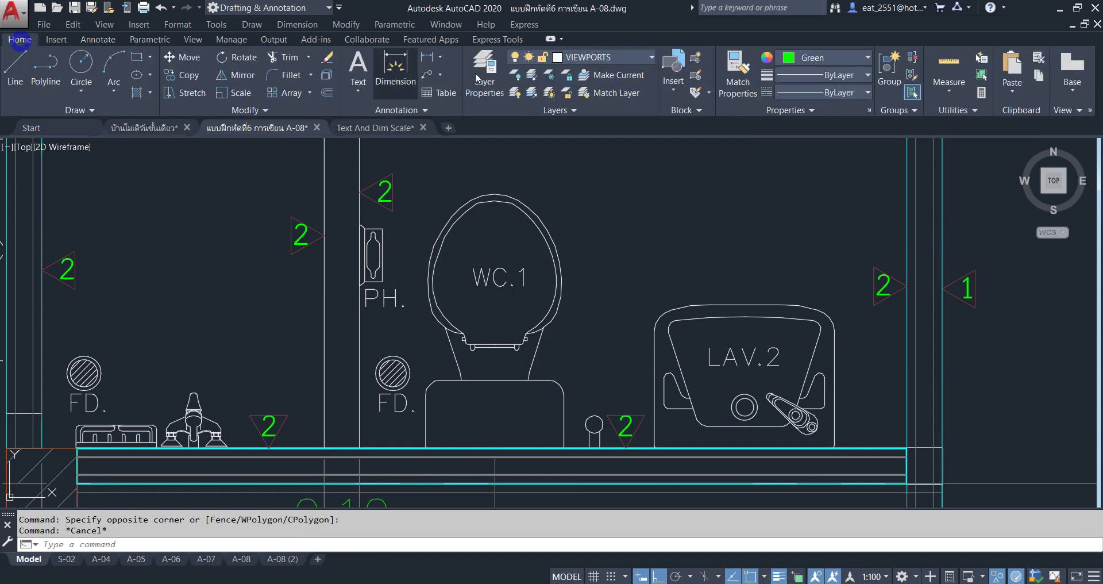
{"action": "left_click", "coordinate": [413, 178]}
{"action": "left_click", "coordinate": [577, 460]}
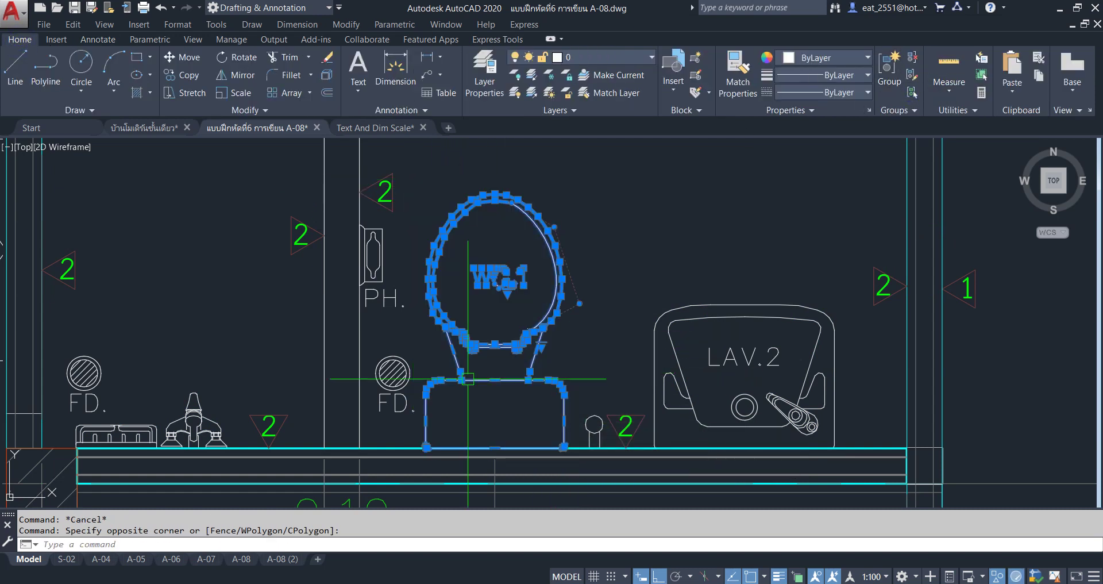
{"action": "left_click", "coordinate": [168, 60]}
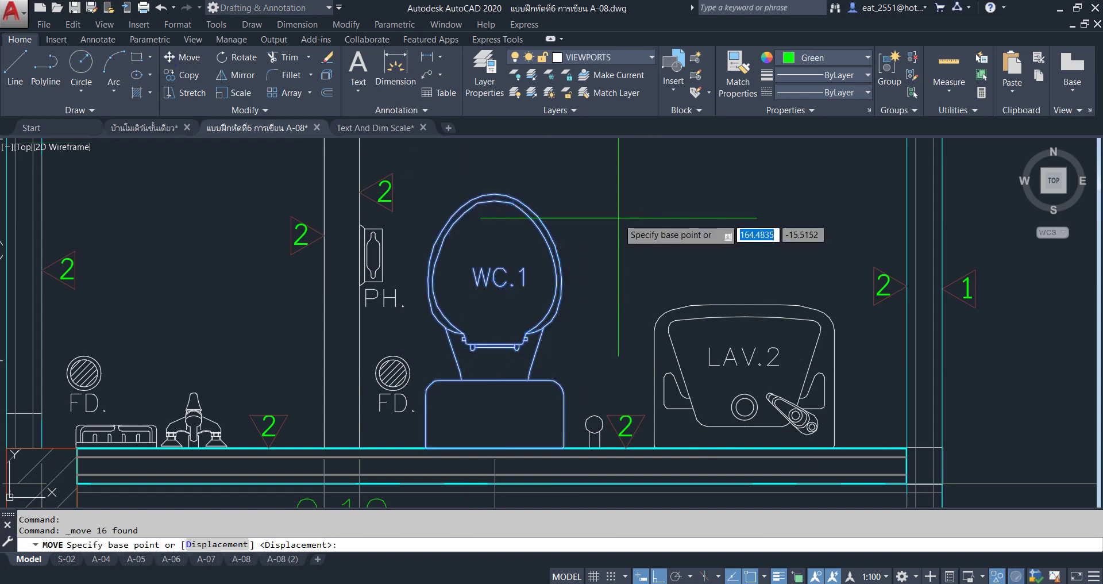
{"action": "left_click", "coordinate": [583, 264]}
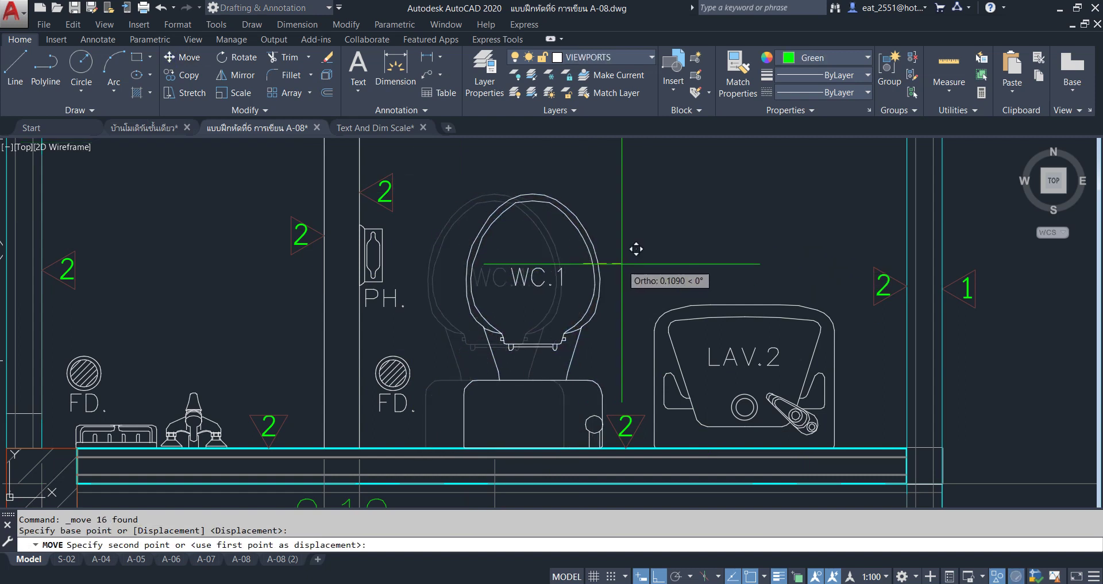
{"action": "type", "text": ".02"}
{"action": "key", "text": "Return"}
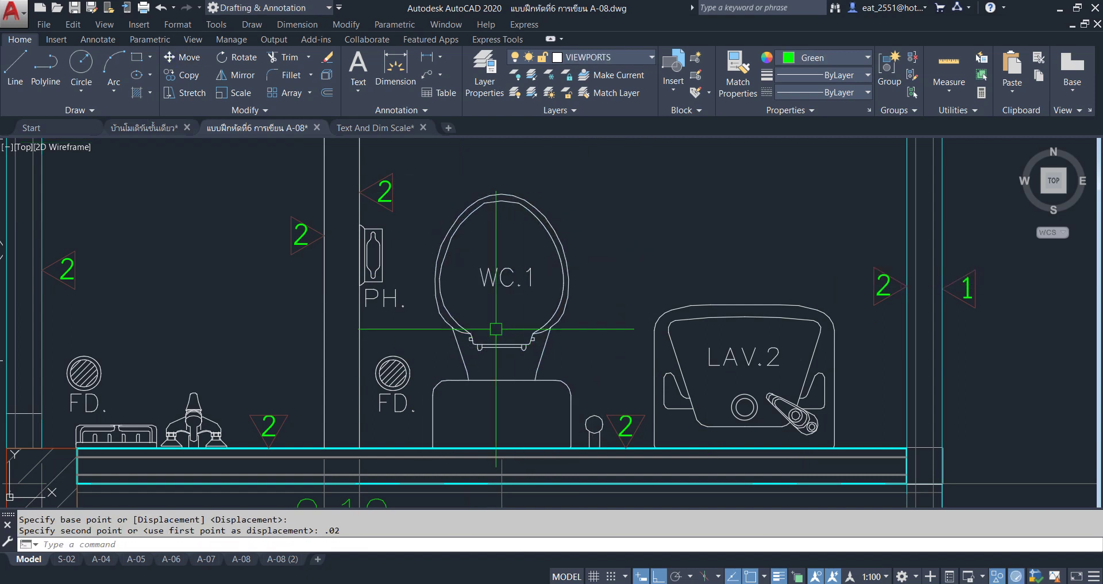
Zoom and pan over to the right-hand bathroom plan
{"action": "scroll", "coordinate": [496, 329], "scroll_direction": "down", "scroll_amount": 3}
{"action": "middle_click_drag", "start_coordinate": [496, 328], "coordinate": [558, 310]}
{"action": "scroll", "coordinate": [198, 225], "scroll_direction": "down", "scroll_amount": 4}
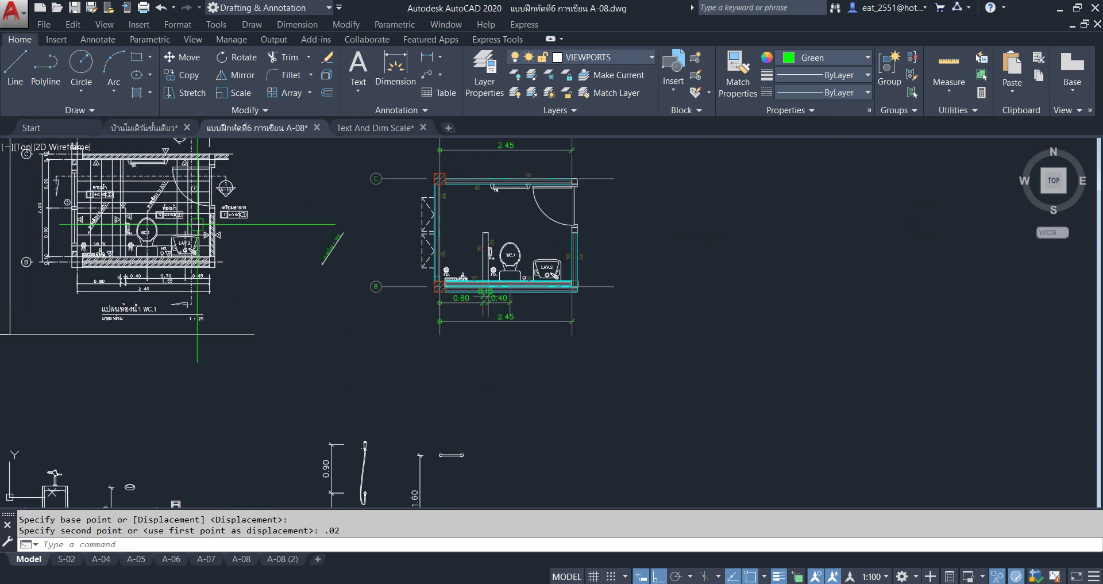
{"action": "scroll", "coordinate": [115, 226], "scroll_direction": "up", "scroll_amount": 4}
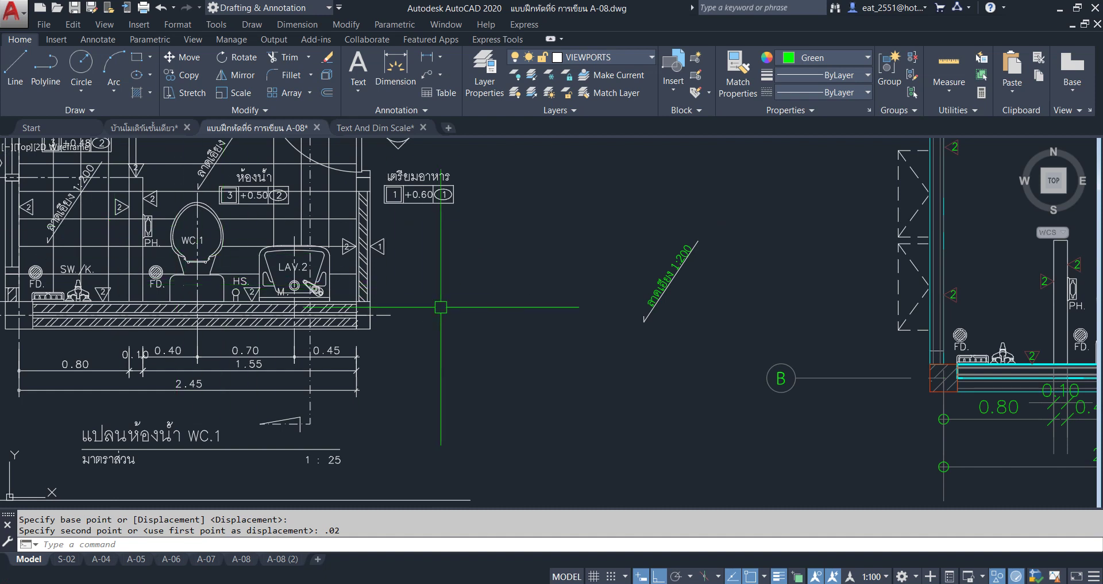
{"action": "middle_click_drag", "start_coordinate": [441, 307], "coordinate": [18, 289]}
{"action": "scroll", "coordinate": [731, 377], "scroll_direction": "up", "scroll_amount": 2}
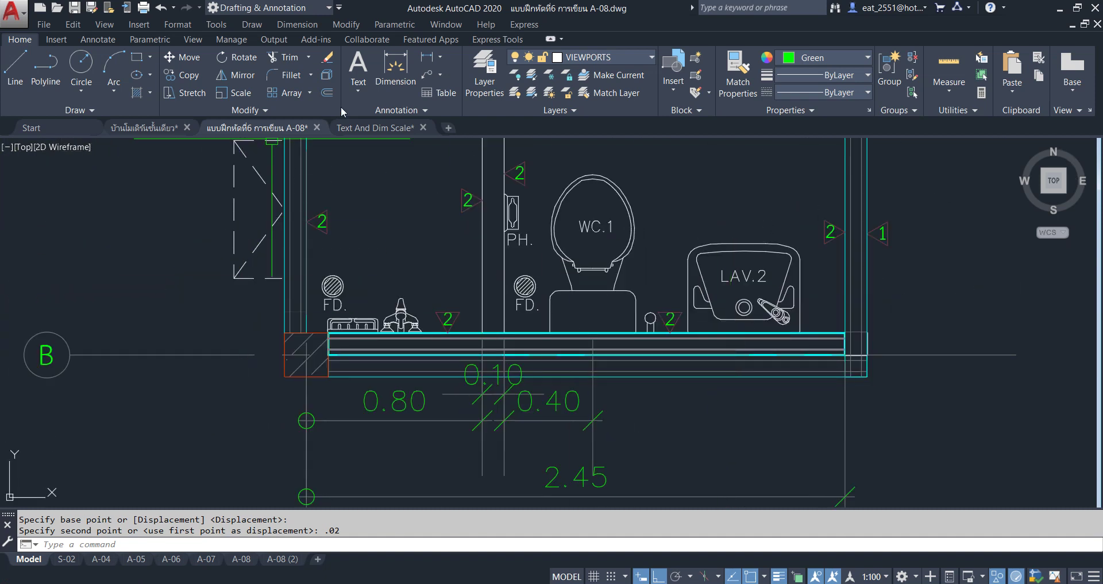
{"action": "left_click", "coordinate": [430, 60]}
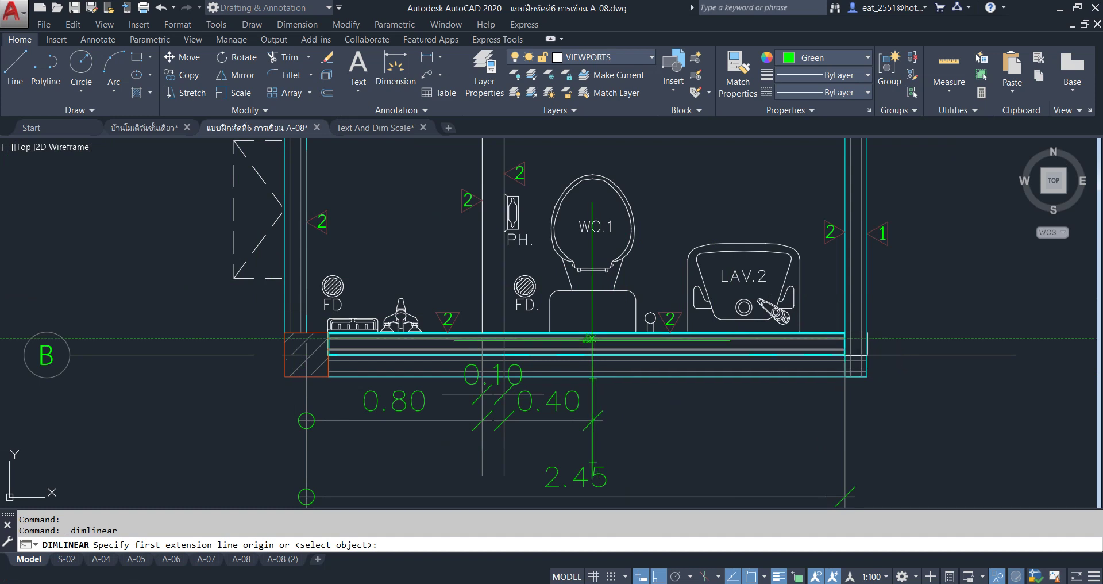
Dimension from the WC.1 centreline to the LAV.2 drain centre (0.69) in the chain row
{"action": "left_click", "coordinate": [744, 308]}
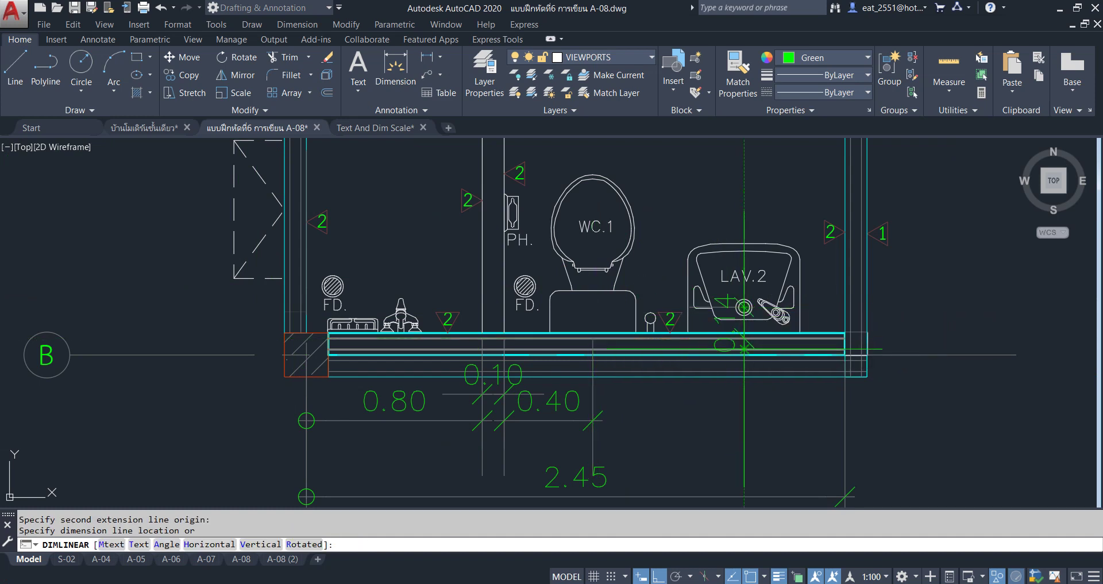
{"action": "scroll", "coordinate": [635, 453], "scroll_direction": "up", "scroll_amount": 4}
{"action": "scroll", "coordinate": [627, 444], "scroll_direction": "up", "scroll_amount": 1}
{"action": "scroll", "coordinate": [569, 364], "scroll_direction": "down", "scroll_amount": 4}
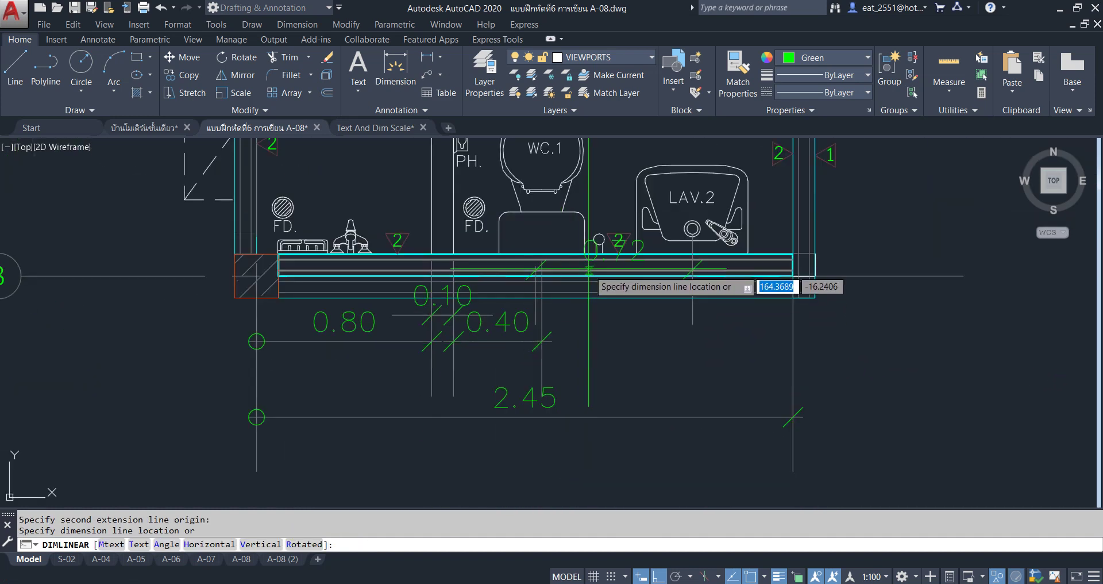
{"action": "key", "text": "Escape"}
{"action": "key", "text": "Return"}
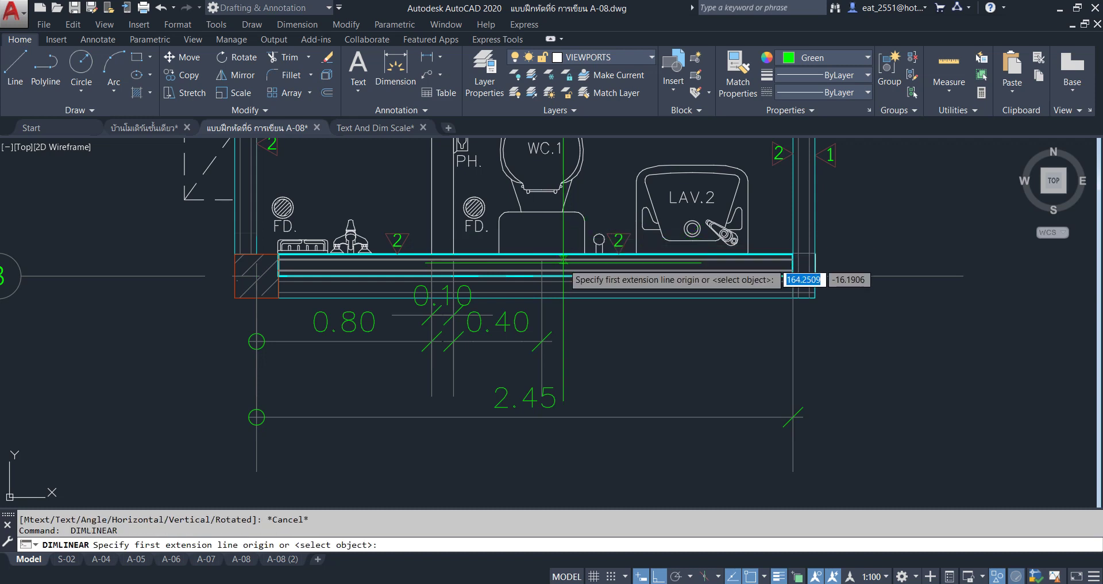
{"action": "scroll", "coordinate": [541, 270], "scroll_direction": "up", "scroll_amount": 1}
{"action": "scroll", "coordinate": [540, 270], "scroll_direction": "up", "scroll_amount": 4}
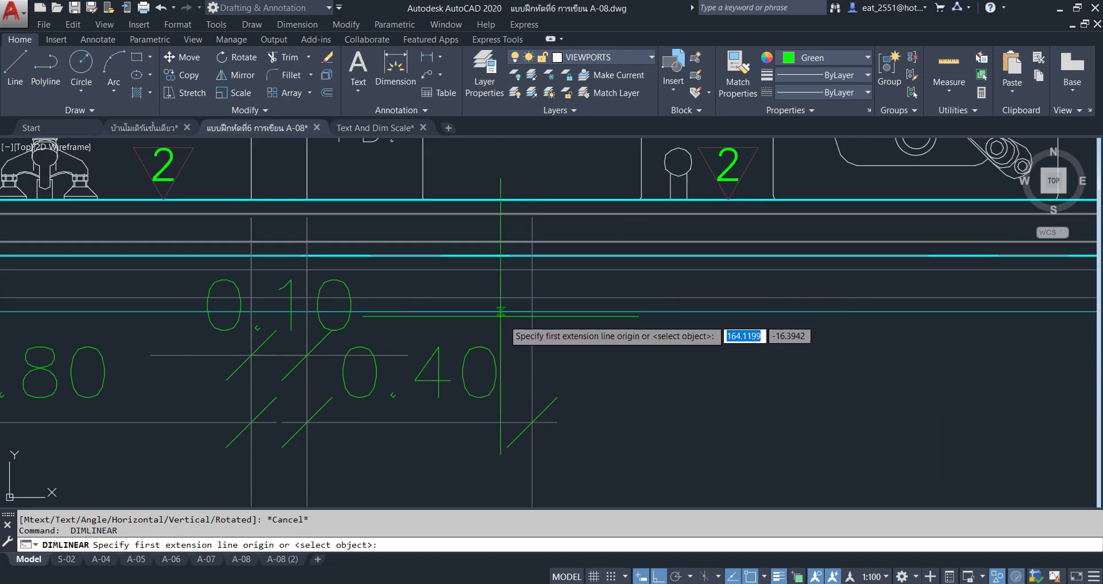
{"action": "scroll", "coordinate": [517, 273], "scroll_direction": "down", "scroll_amount": 6}
{"action": "scroll", "coordinate": [509, 273], "scroll_direction": "up", "scroll_amount": 1}
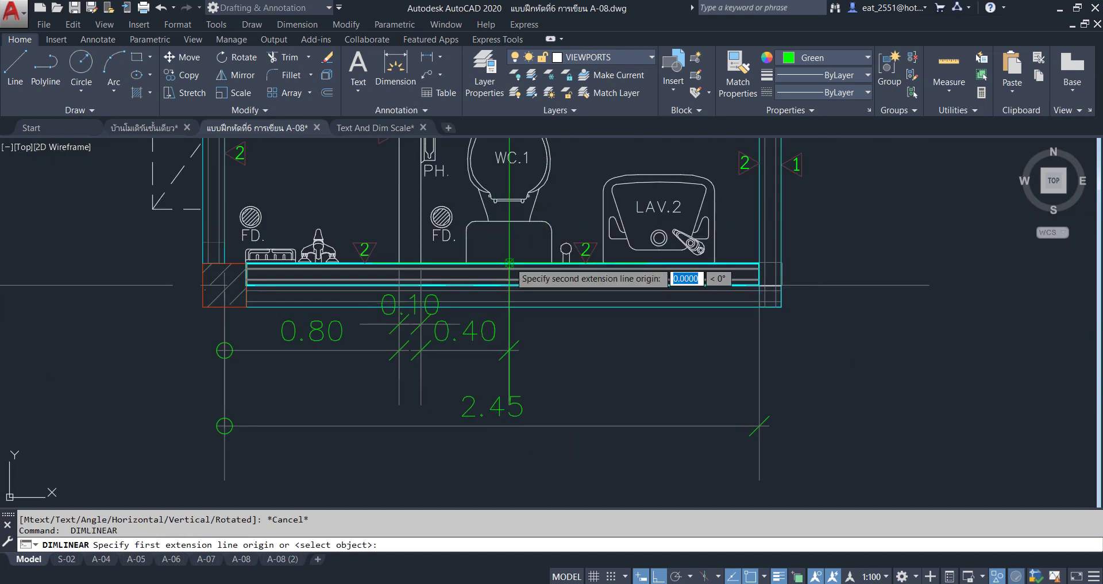
{"action": "left_click", "coordinate": [509, 264]}
{"action": "left_click", "coordinate": [659, 237]}
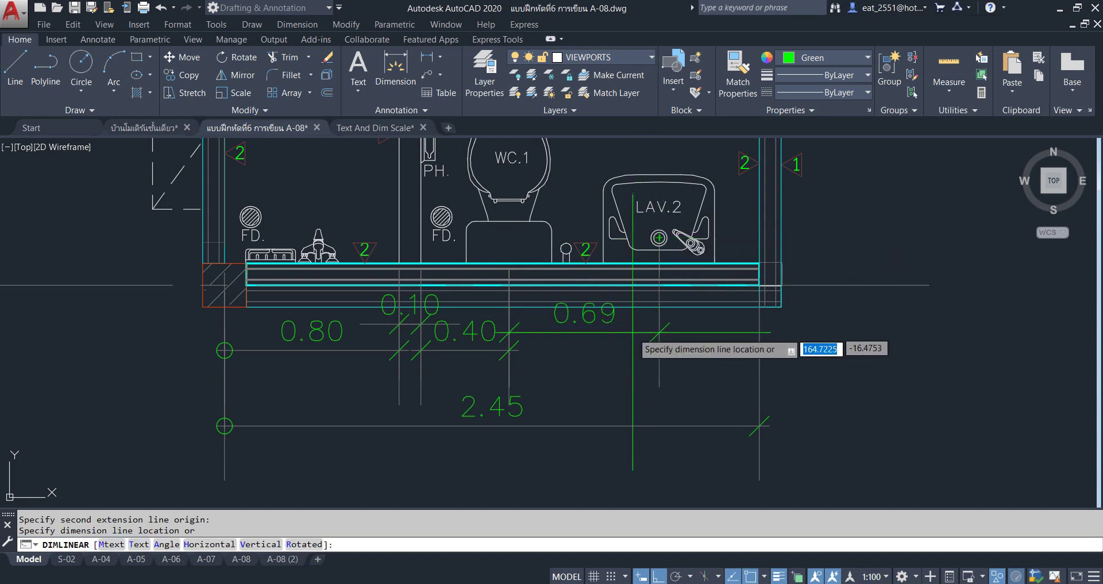
{"action": "scroll", "coordinate": [523, 338], "scroll_direction": "up", "scroll_amount": 2}
{"action": "scroll", "coordinate": [486, 361], "scroll_direction": "up", "scroll_amount": 3}
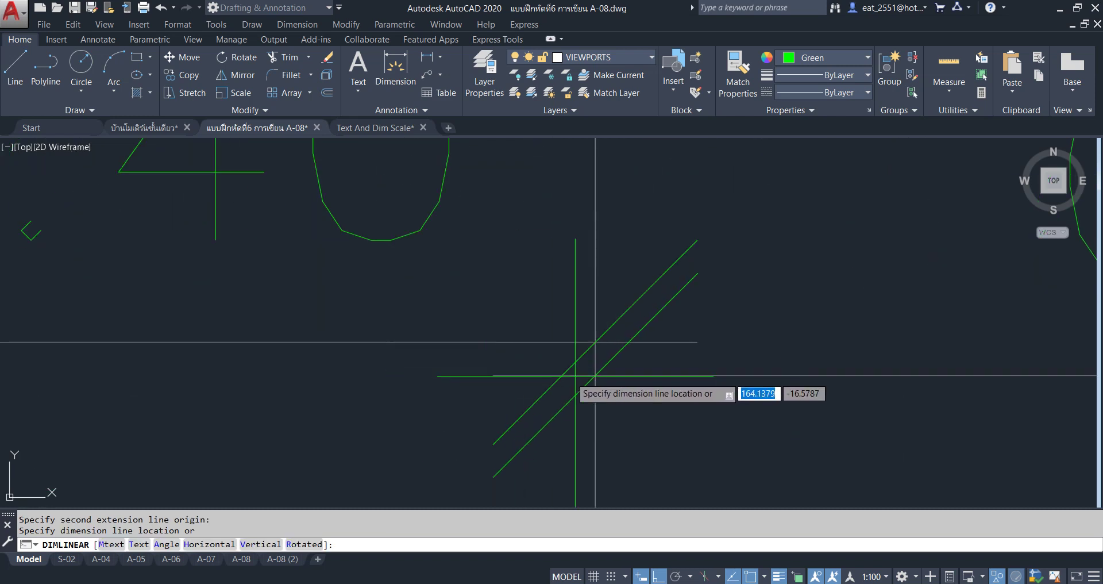
{"action": "left_click", "coordinate": [594, 341]}
Move the LAV.2 basin by 0.01 so that dimension reads 0.70
{"action": "scroll", "coordinate": [499, 335], "scroll_direction": "down", "scroll_amount": 3}
{"action": "mouse_move", "coordinate": [594, 386]}
{"action": "middle_mouse_down"}
{"action": "mouse_move", "coordinate": [497, 407]}
{"action": "mouse_move", "coordinate": [401, 498]}
{"action": "middle_mouse_up"}
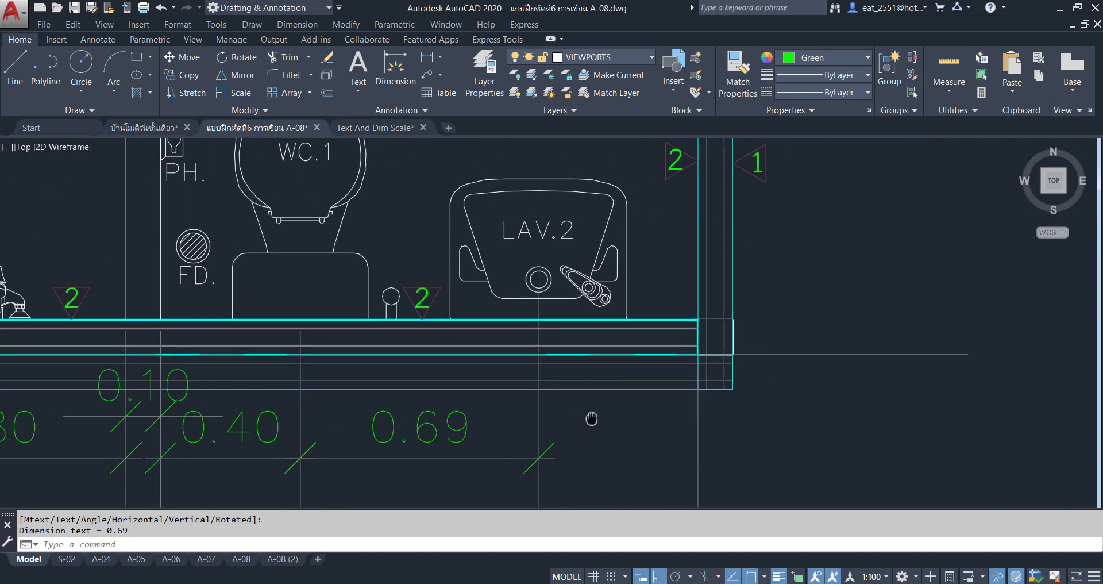
{"action": "left_click", "coordinate": [446, 168]}
{"action": "left_click", "coordinate": [652, 321]}
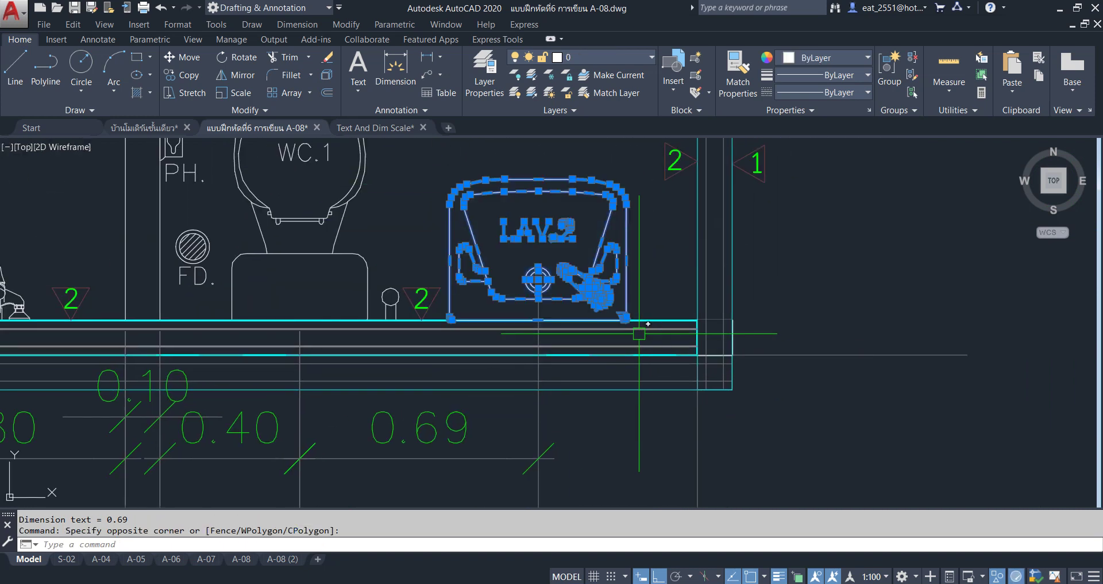
{"action": "left_click", "coordinate": [177, 60]}
{"action": "left_click", "coordinate": [831, 230]}
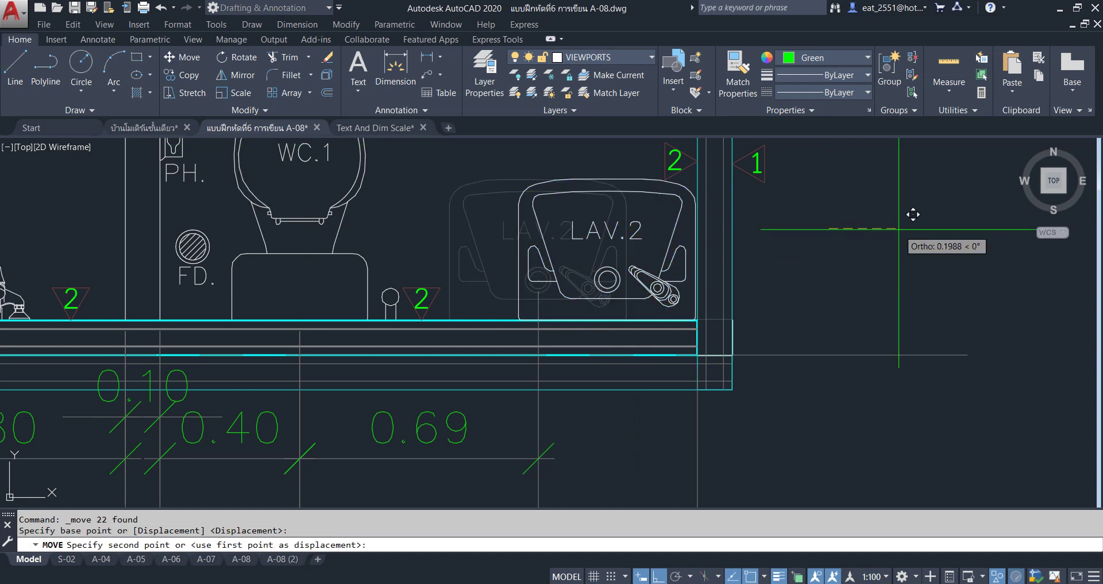
{"action": "type", "text": ".01"}
{"action": "key", "text": "Return"}
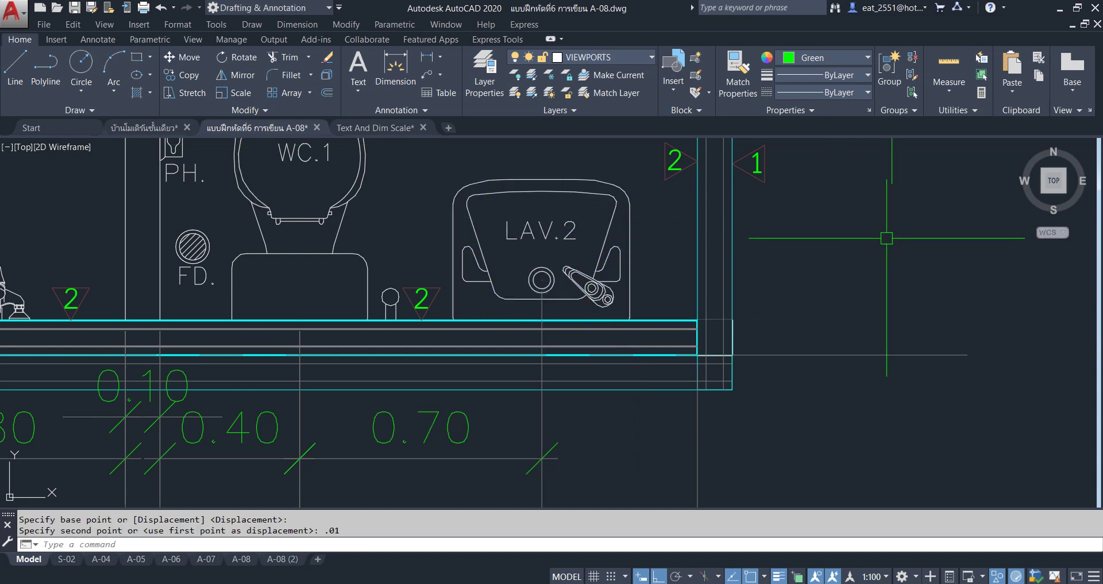
{"action": "middle_click_drag", "start_coordinate": [460, 269], "coordinate": [459, 243]}
{"action": "key", "text": "Return"}
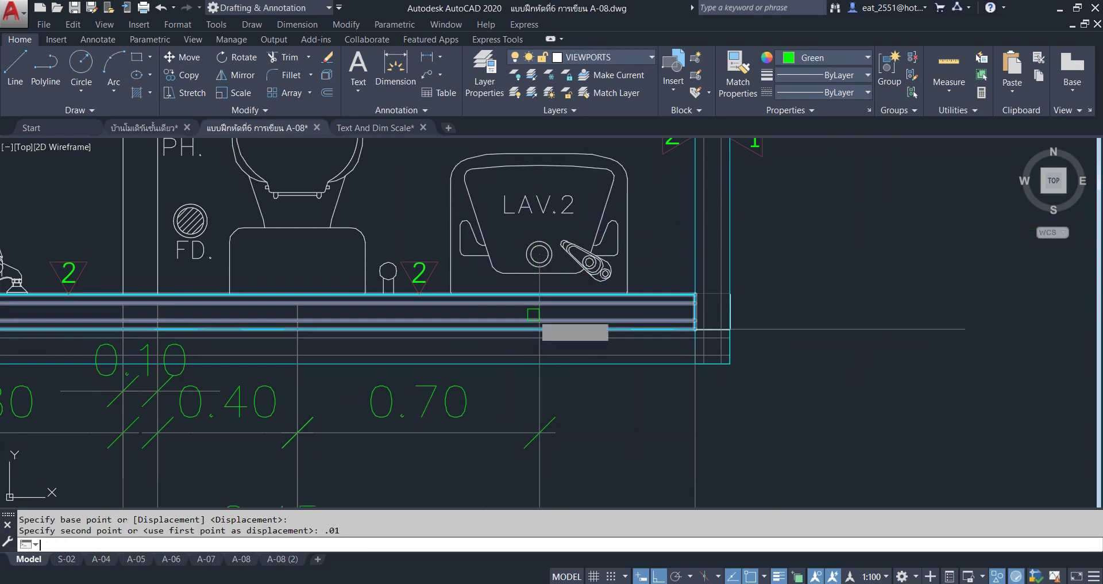
Add the 0.45 dimension from the LAV.2 drain centre to the right wall
{"action": "left_click", "coordinate": [425, 59]}
{"action": "left_click", "coordinate": [539, 254]}
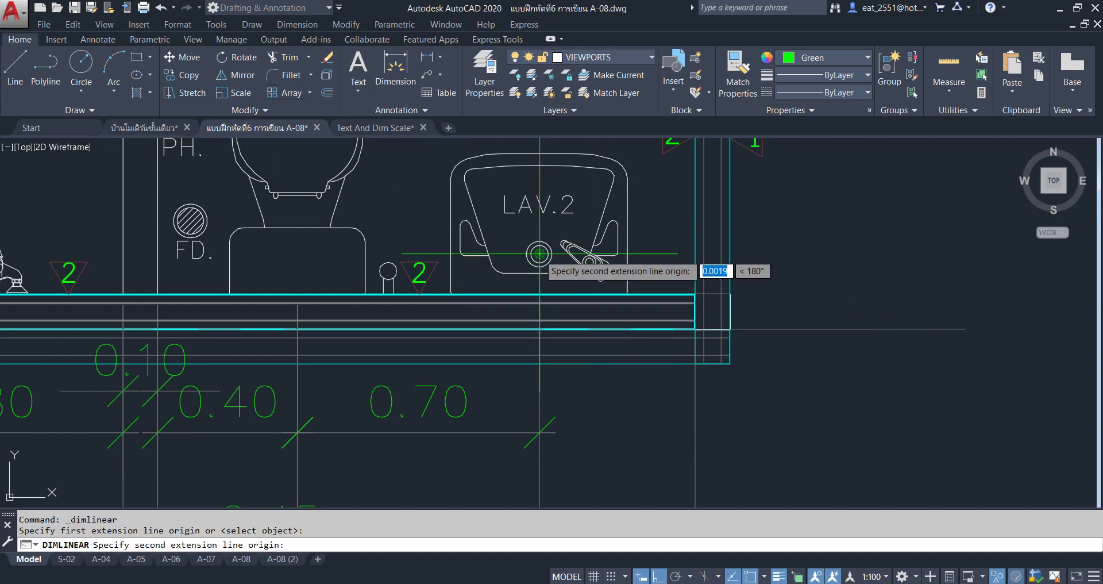
{"action": "left_click", "coordinate": [695, 380]}
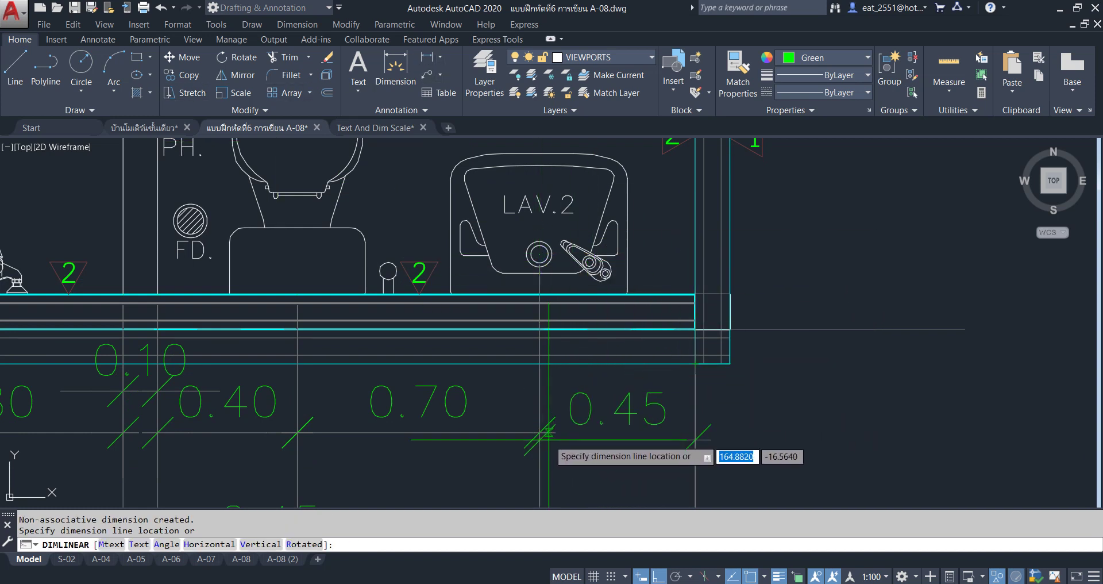
{"action": "left_click", "coordinate": [549, 434]}
{"action": "scroll", "coordinate": [421, 390], "scroll_direction": "down", "scroll_amount": 5}
{"action": "scroll", "coordinate": [513, 360], "scroll_direction": "up", "scroll_amount": 1}
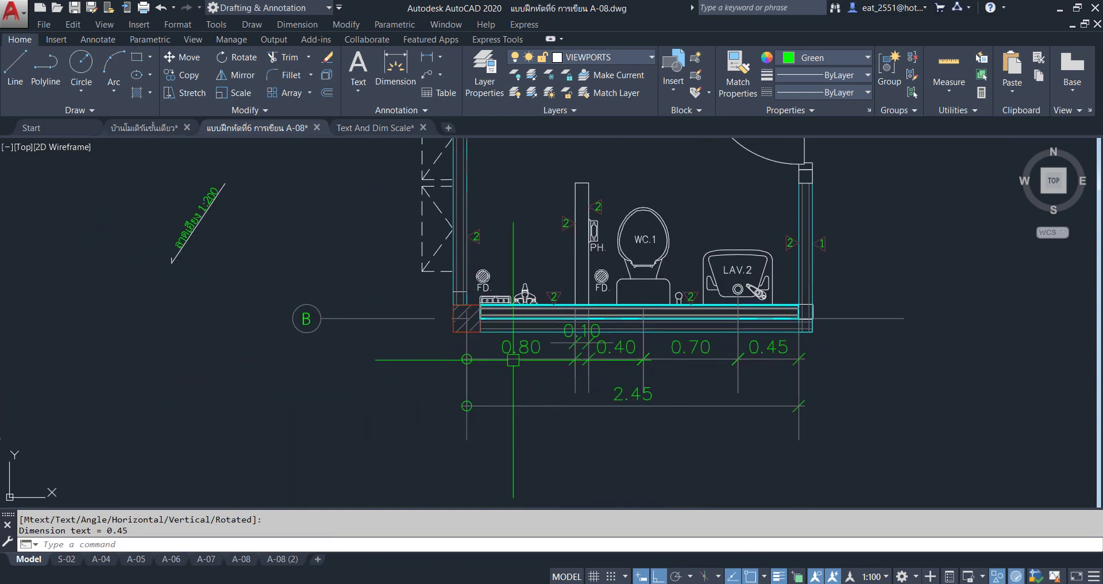
{"action": "scroll", "coordinate": [454, 347], "scroll_direction": "down", "scroll_amount": 4}
{"action": "scroll", "coordinate": [120, 339], "scroll_direction": "up", "scroll_amount": 4}
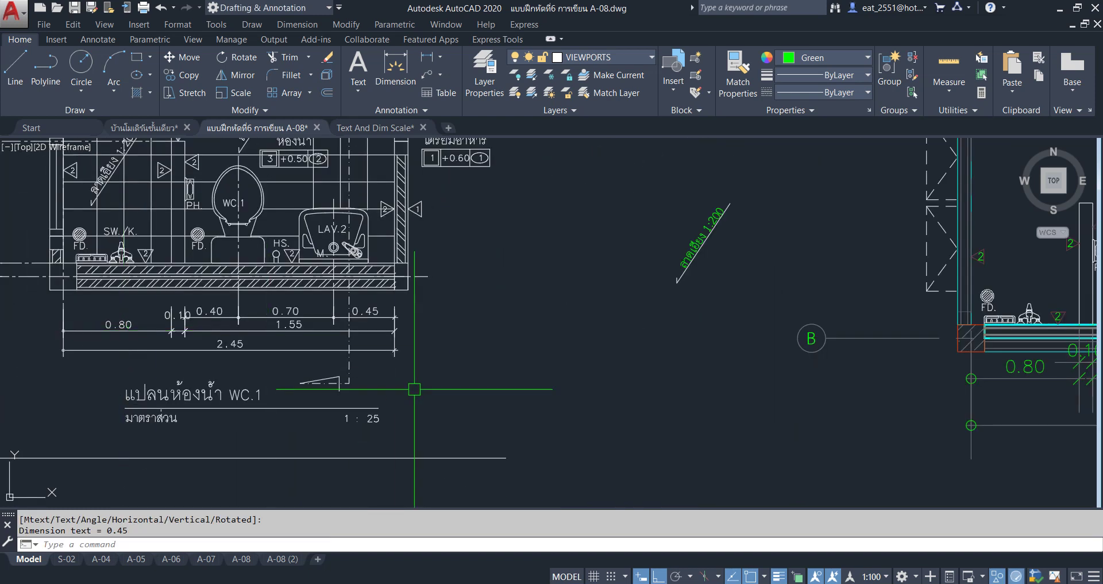
{"action": "middle_click_drag", "start_coordinate": [700, 372], "coordinate": [404, 372]}
{"action": "scroll", "coordinate": [500, 305], "scroll_direction": "down", "scroll_amount": 2}
{"action": "scroll", "coordinate": [451, 382], "scroll_direction": "down", "scroll_amount": 2}
{"action": "scroll", "coordinate": [440, 368], "scroll_direction": "up", "scroll_amount": 6}
Grip-stretch the 2.45 overall dimension line lower
{"action": "left_click", "coordinate": [412, 358]}
{"action": "left_click", "coordinate": [591, 358]}
{"action": "left_click", "coordinate": [592, 377]}
{"action": "key", "text": "Escape"}
Erase the 0.10 dimension from the chain
{"action": "scroll", "coordinate": [533, 391], "scroll_direction": "down", "scroll_amount": 5}
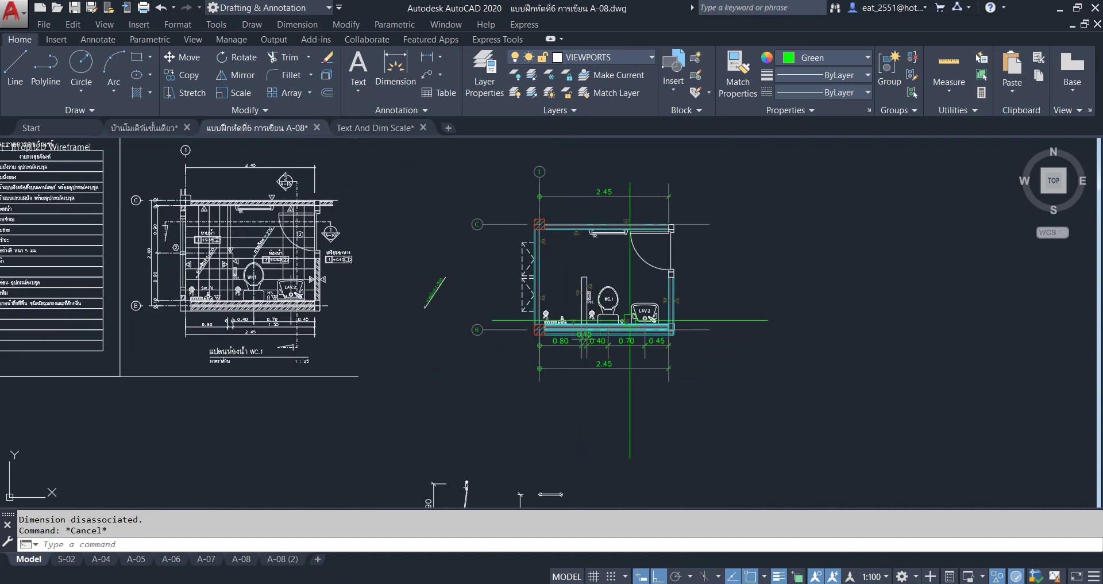
{"action": "middle_click_drag", "start_coordinate": [630, 320], "coordinate": [618, 373]}
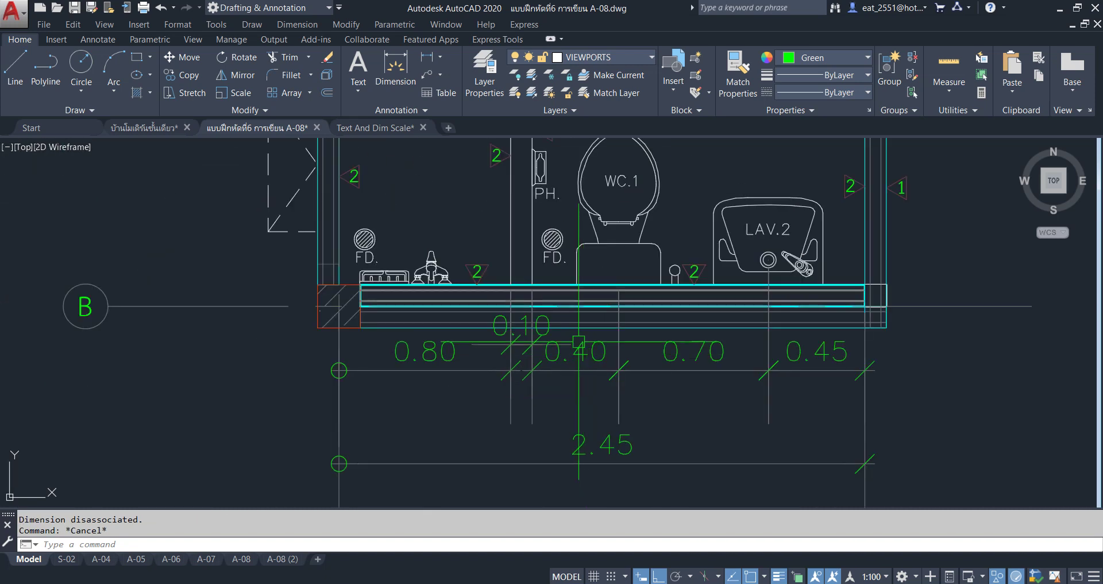
{"action": "scroll", "coordinate": [585, 379], "scroll_direction": "down", "scroll_amount": 2}
{"action": "scroll", "coordinate": [579, 350], "scroll_direction": "down", "scroll_amount": 4}
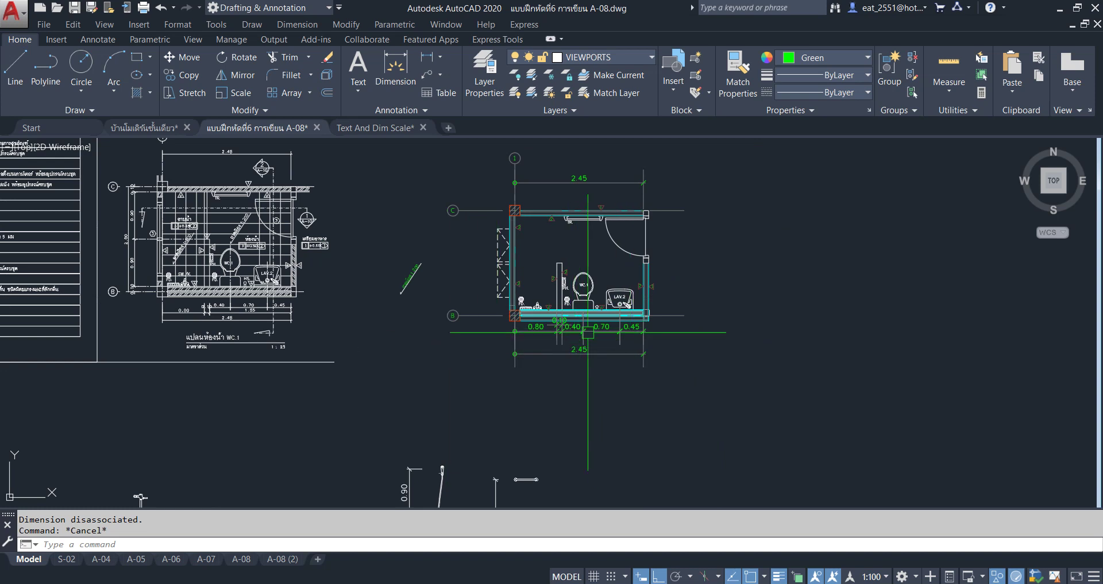
{"action": "scroll", "coordinate": [578, 342], "scroll_direction": "up", "scroll_amount": 4}
{"action": "scroll", "coordinate": [568, 355], "scroll_direction": "up", "scroll_amount": 2}
{"action": "scroll", "coordinate": [560, 367], "scroll_direction": "up", "scroll_amount": 2}
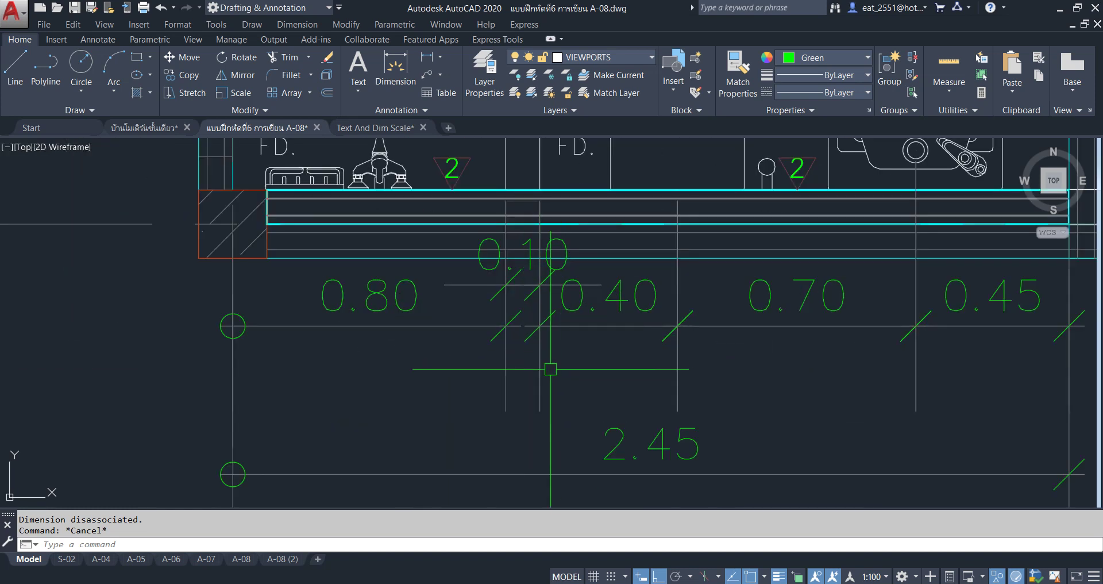
{"action": "middle_click_drag", "start_coordinate": [547, 366], "coordinate": [429, 389]}
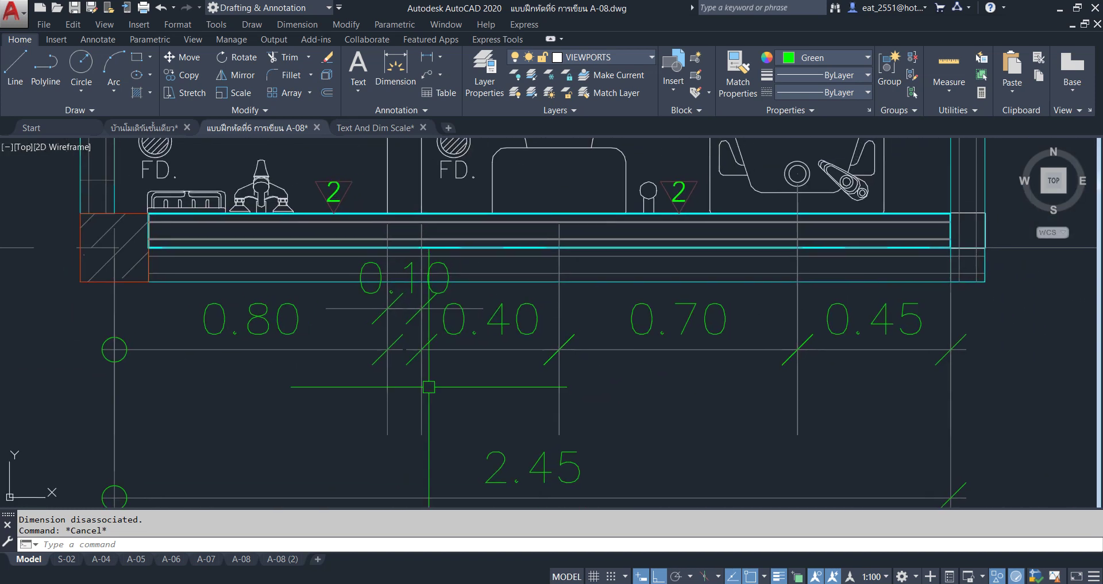
{"action": "left_click", "coordinate": [408, 278]}
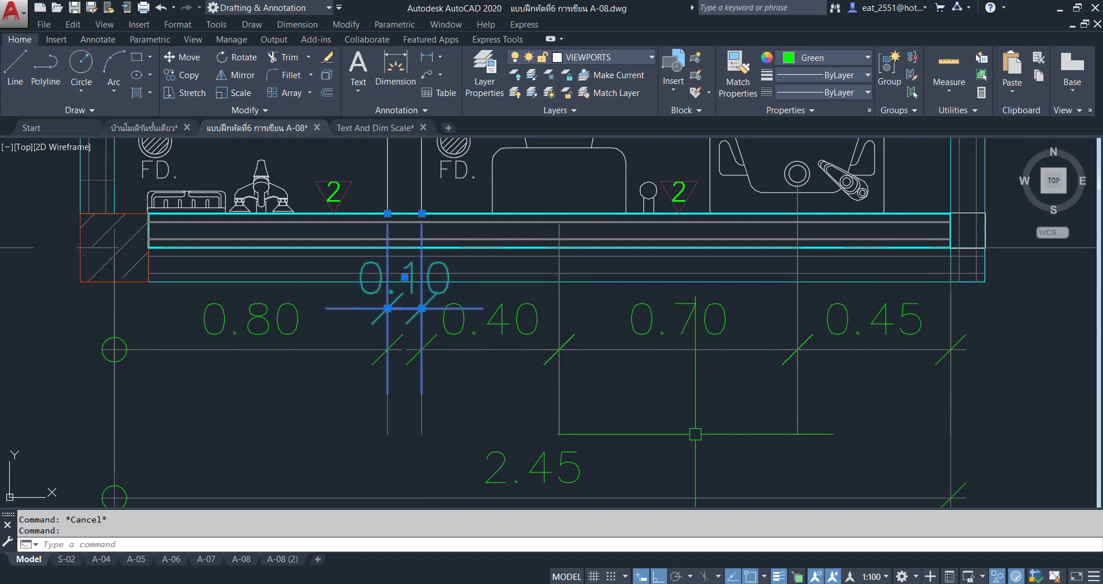
{"action": "key", "text": "Delete"}
Line up the new plan and the reference plan side by side for comparison
{"action": "scroll", "coordinate": [414, 287], "scroll_direction": "down", "scroll_amount": 3}
{"action": "middle_click_drag", "start_coordinate": [86, 299], "coordinate": [380, 304]}
{"action": "scroll", "coordinate": [380, 303], "scroll_direction": "down", "scroll_amount": 2}
{"action": "scroll", "coordinate": [92, 251], "scroll_direction": "up", "scroll_amount": 2}
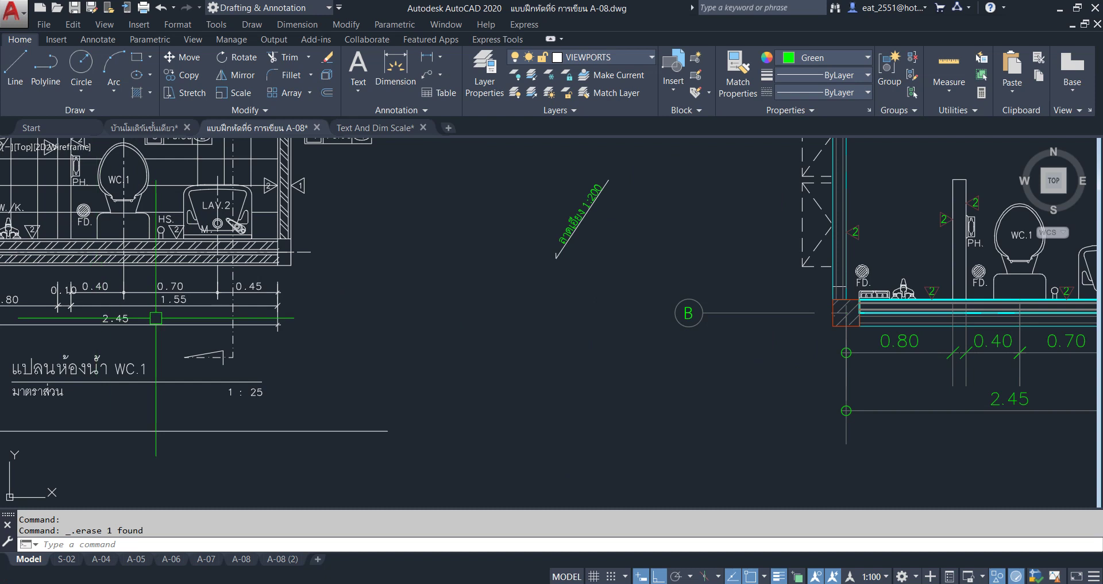
{"action": "scroll", "coordinate": [157, 319], "scroll_direction": "down", "scroll_amount": 2}
{"action": "scroll", "coordinate": [638, 337], "scroll_direction": "up", "scroll_amount": 2}
{"action": "middle_click_drag", "start_coordinate": [638, 337], "coordinate": [467, 321]}
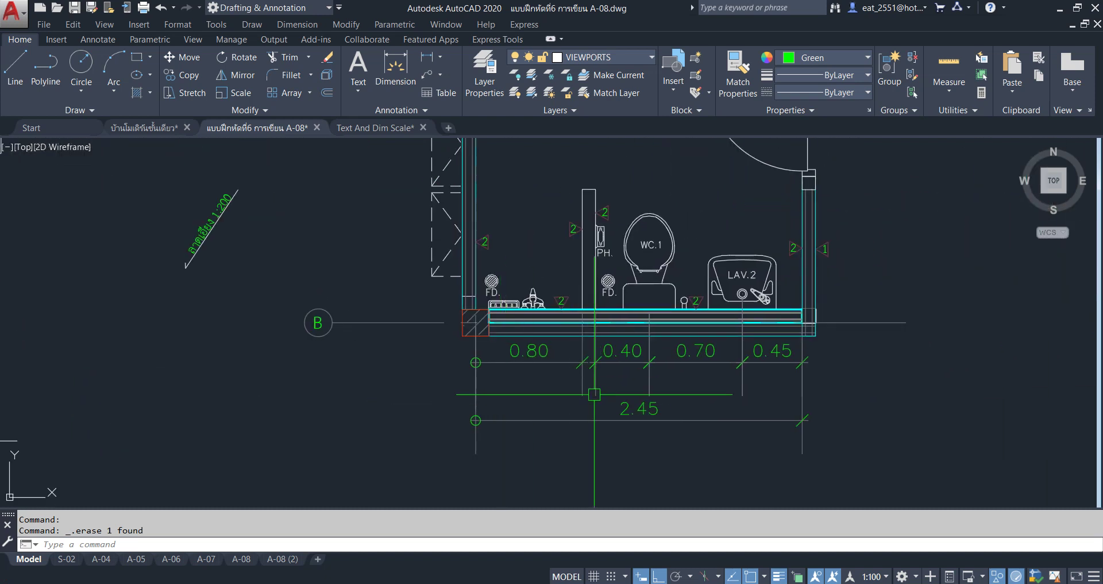
{"action": "scroll", "coordinate": [595, 397], "scroll_direction": "down", "scroll_amount": 2}
{"action": "middle_click_drag", "start_coordinate": [262, 358], "coordinate": [465, 371]}
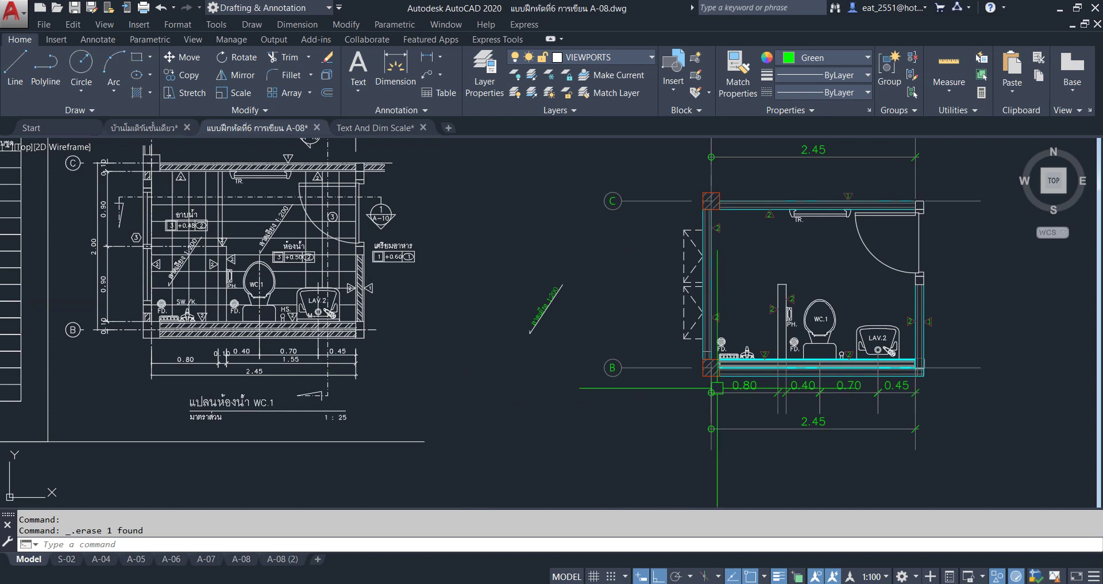
{"action": "middle_click_drag", "start_coordinate": [718, 322], "coordinate": [598, 325]}
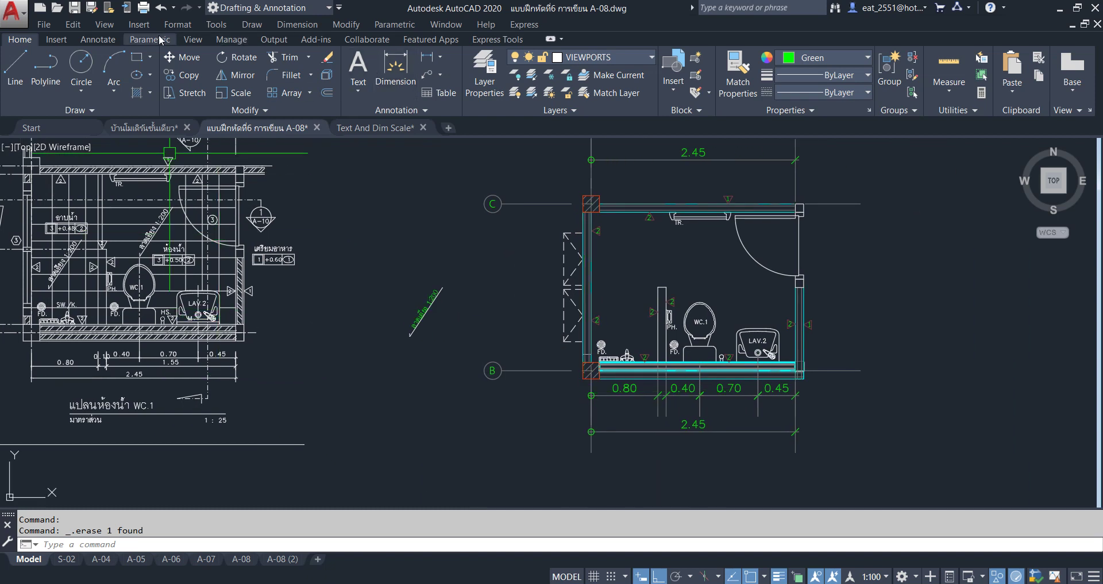
{"action": "left_click", "coordinate": [91, 42]}
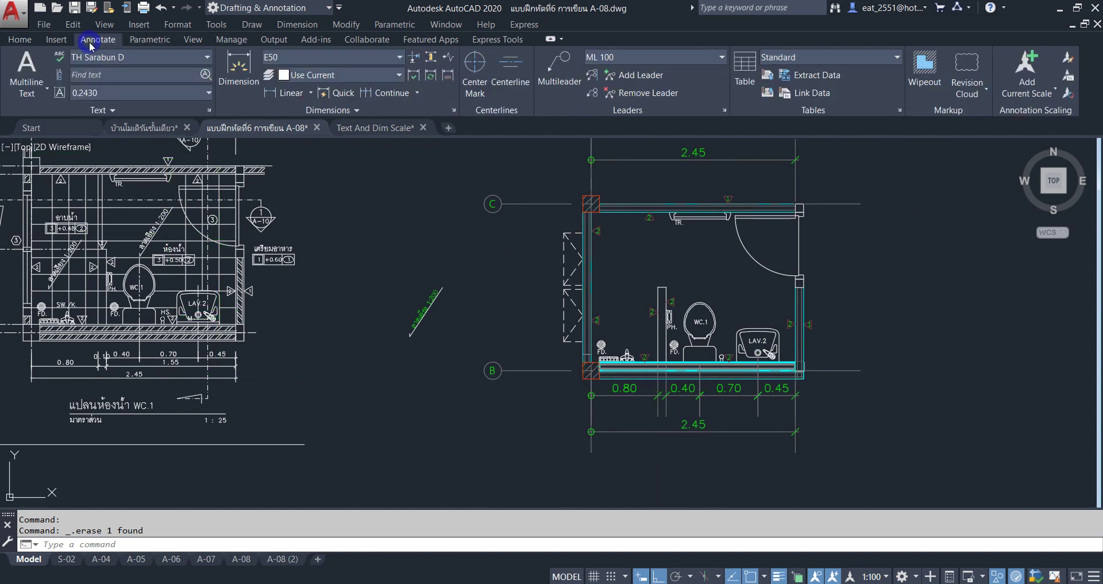
Make C50 the current dimension style
{"action": "left_click", "coordinate": [325, 59]}
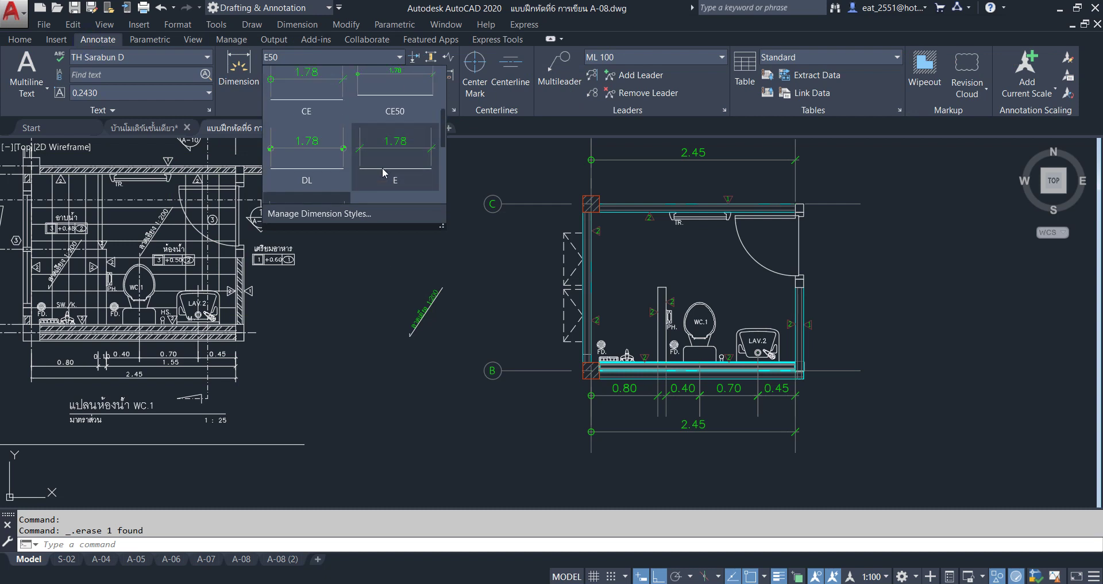
{"action": "scroll", "coordinate": [384, 172], "scroll_direction": "up", "scroll_amount": 1}
{"action": "scroll", "coordinate": [406, 137], "scroll_direction": "up", "scroll_amount": 1}
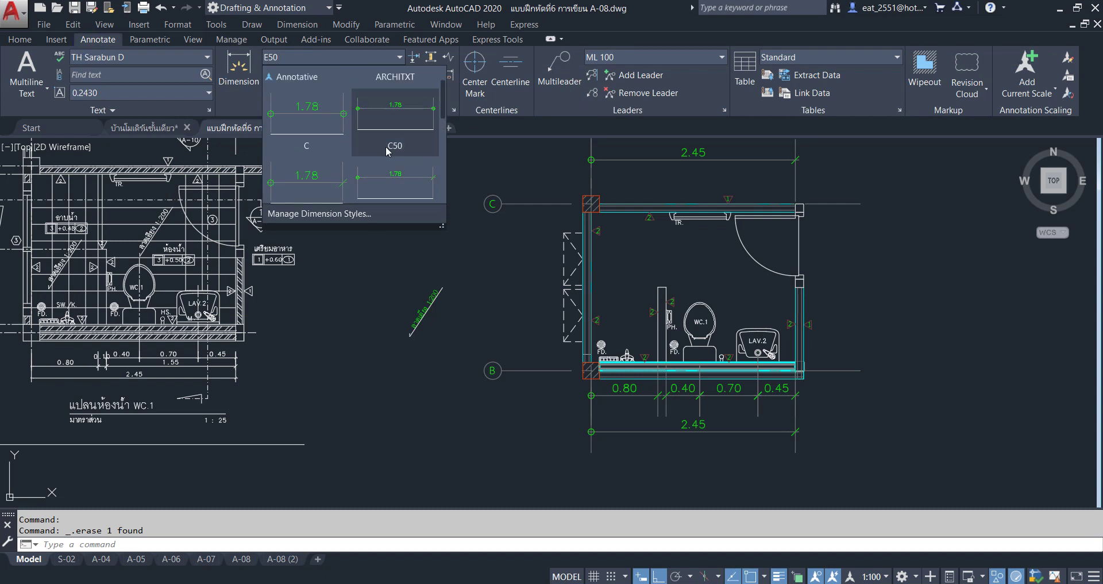
{"action": "left_click", "coordinate": [396, 122]}
Add a vertical 2.00 dimension between the top-left and bottom-left wall corners, left of the room
{"action": "left_click", "coordinate": [290, 95]}
{"action": "scroll", "coordinate": [585, 216], "scroll_direction": "up", "scroll_amount": 6}
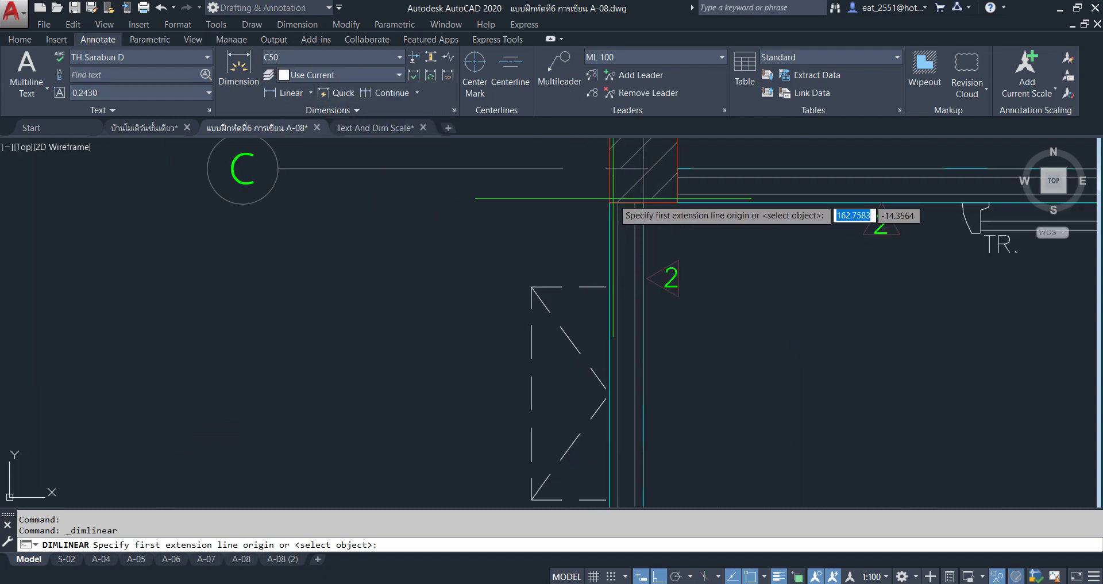
{"action": "left_click", "coordinate": [643, 172]}
{"action": "scroll", "coordinate": [643, 169], "scroll_direction": "down", "scroll_amount": 5}
{"action": "scroll", "coordinate": [635, 296], "scroll_direction": "up", "scroll_amount": 5}
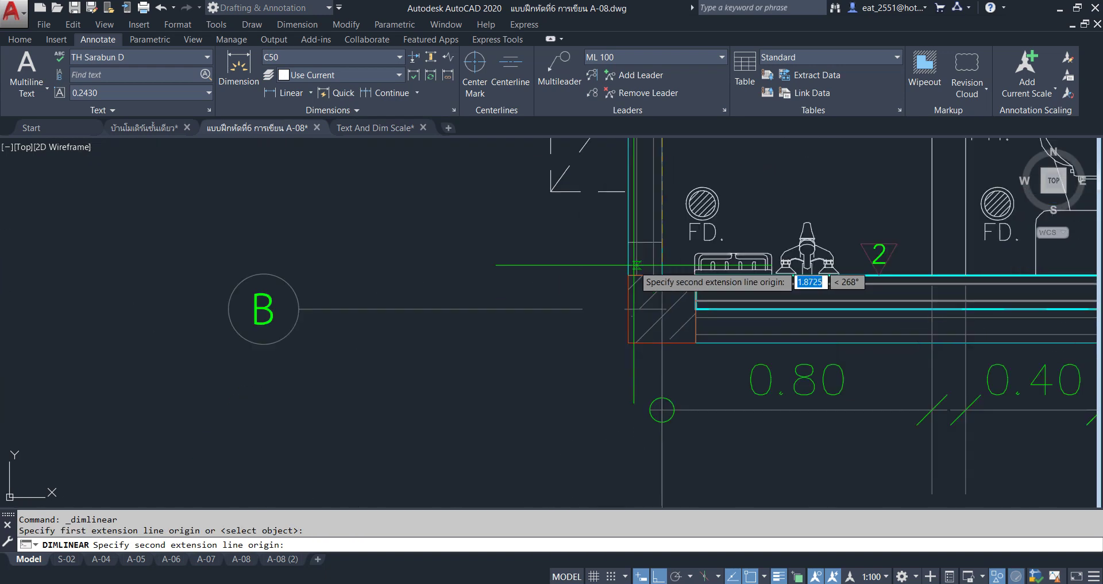
{"action": "left_click", "coordinate": [662, 308]}
{"action": "scroll", "coordinate": [661, 308], "scroll_direction": "down", "scroll_amount": 3}
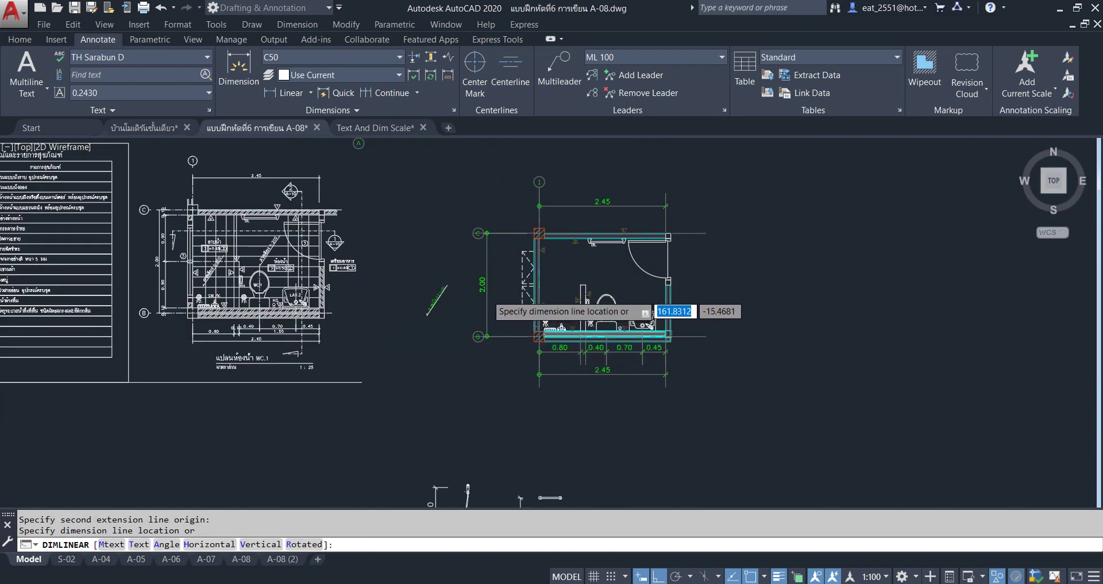
{"action": "scroll", "coordinate": [498, 289], "scroll_direction": "up", "scroll_amount": 3}
{"action": "left_click", "coordinate": [499, 289]}
Pan and zoom out to view both bathroom plans together
{"action": "scroll", "coordinate": [605, 331], "scroll_direction": "down", "scroll_amount": 3}
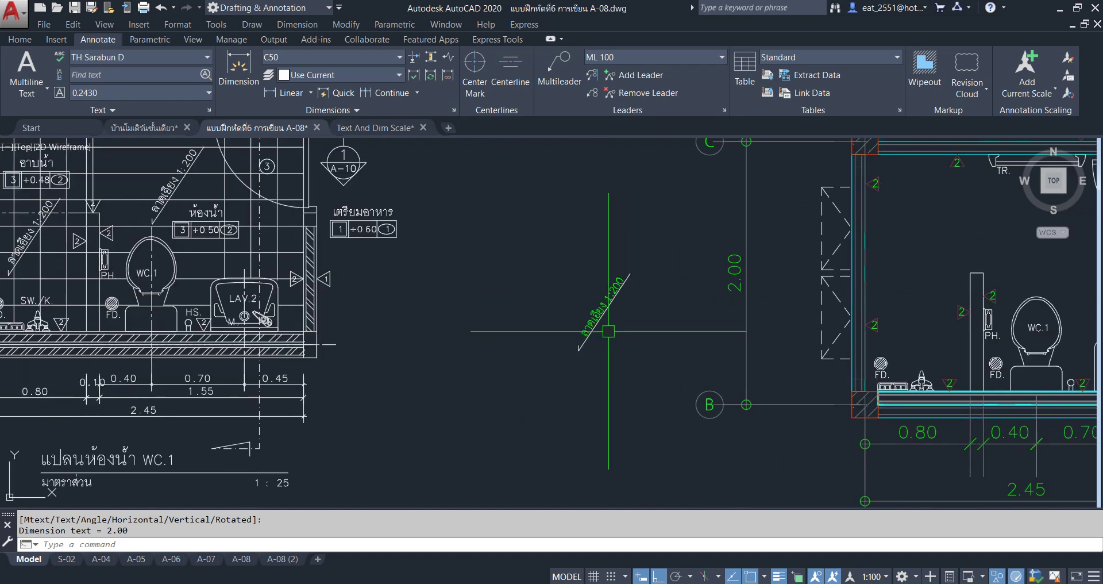
{"action": "middle_click_drag", "start_coordinate": [605, 331], "coordinate": [575, 332]}
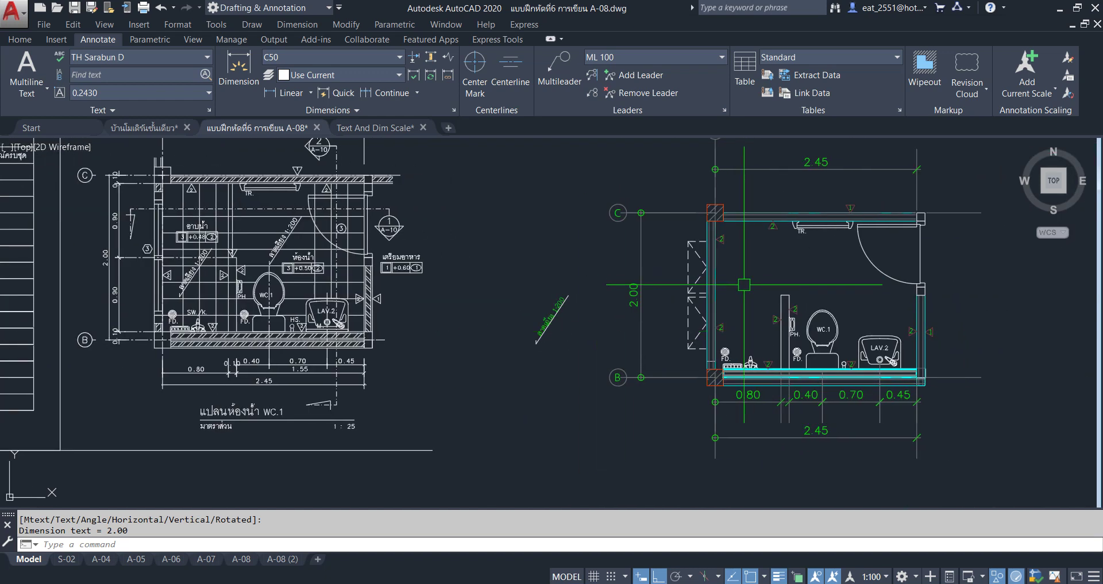
{"action": "scroll", "coordinate": [737, 300], "scroll_direction": "up", "scroll_amount": 4}
{"action": "scroll", "coordinate": [402, 356], "scroll_direction": "down", "scroll_amount": 1}
{"action": "scroll", "coordinate": [379, 362], "scroll_direction": "down", "scroll_amount": 1}
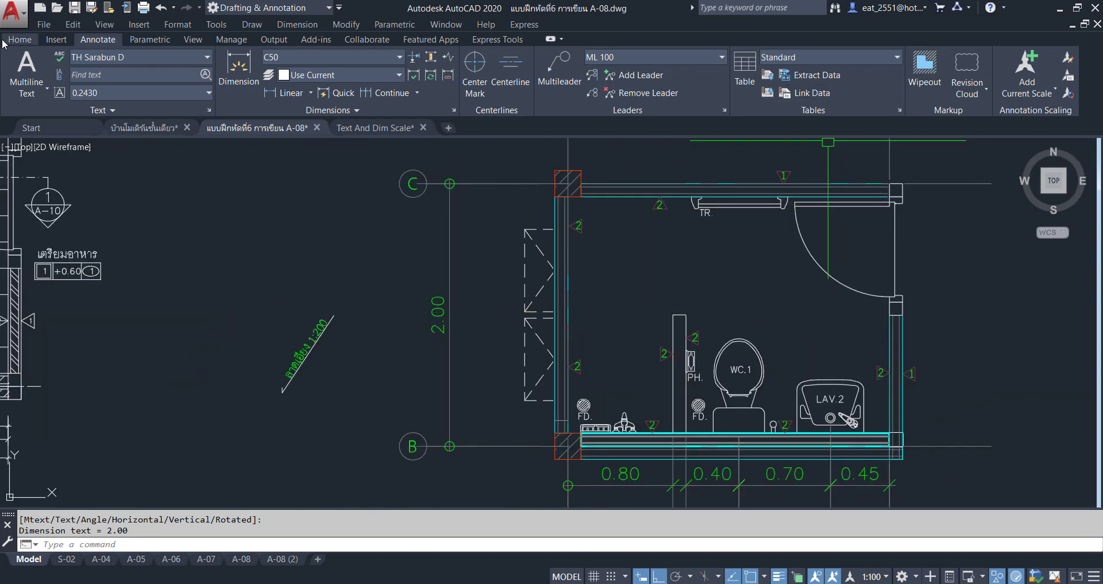
{"action": "left_click", "coordinate": [21, 39]}
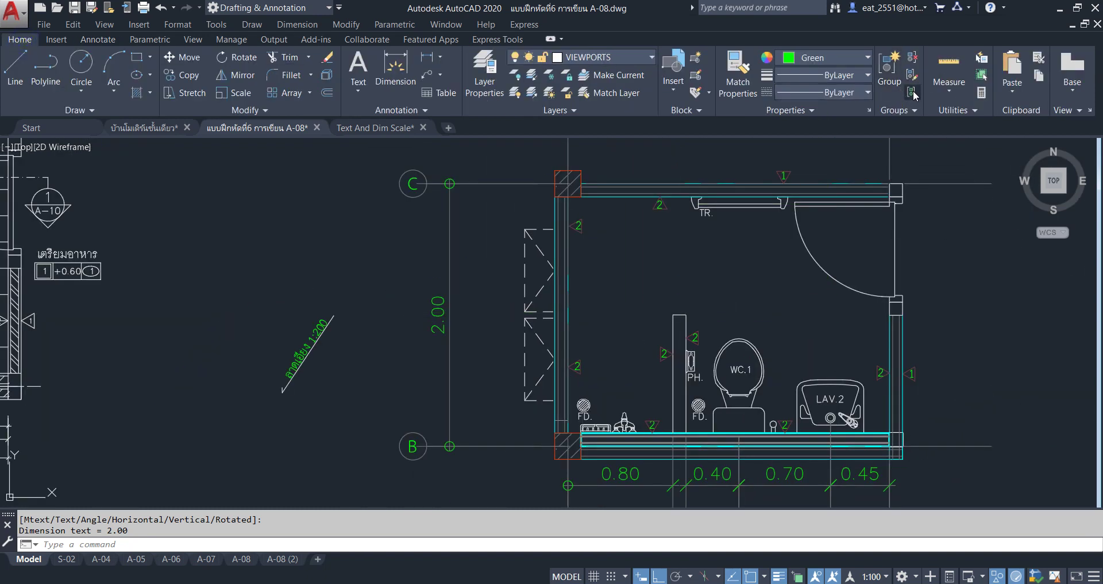
Select the window block beside the left wall, view its options, then cancel without changes
{"action": "left_click", "coordinate": [561, 356]}
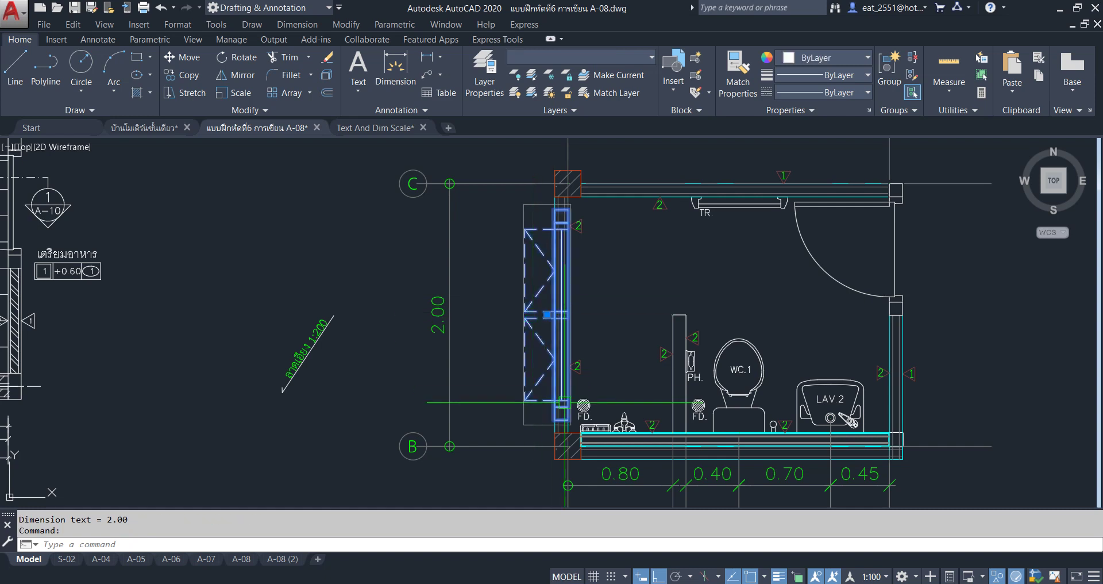
{"action": "right_click", "coordinate": [479, 255]}
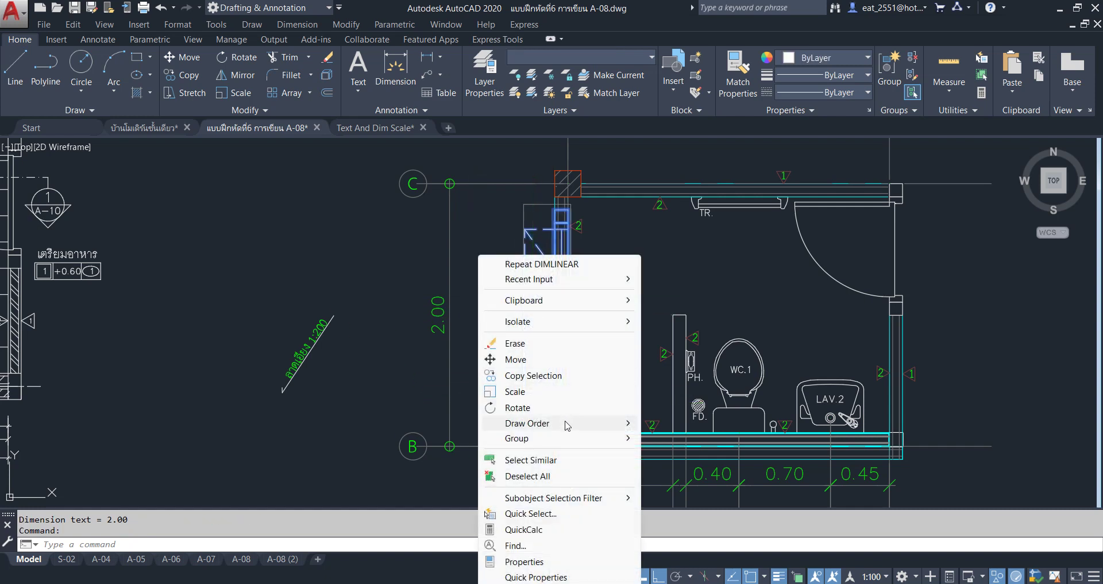
{"action": "left_click", "coordinate": [712, 425]}
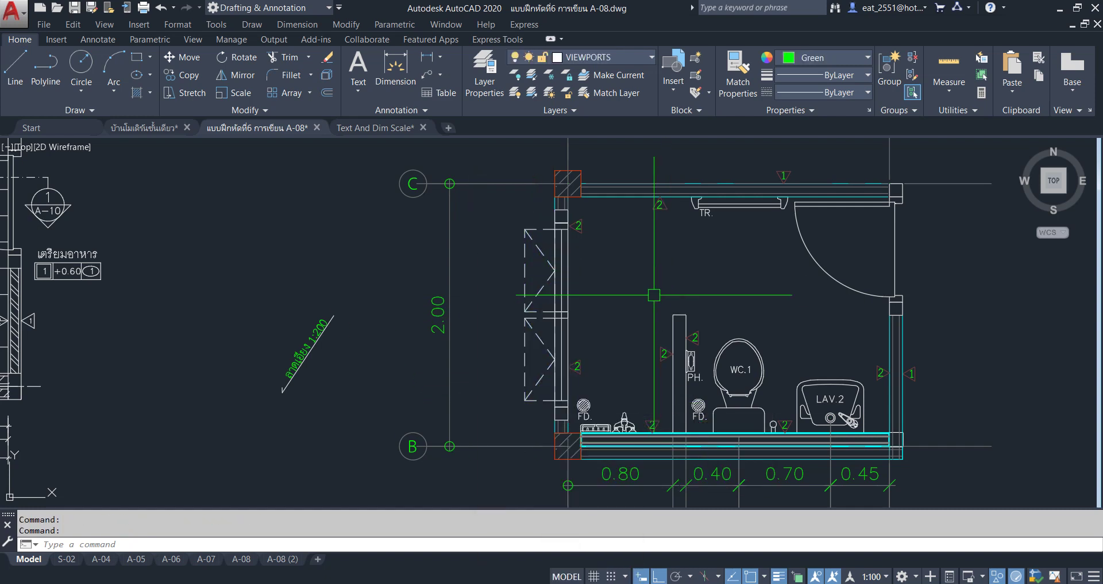
{"action": "key", "text": "Escape"}
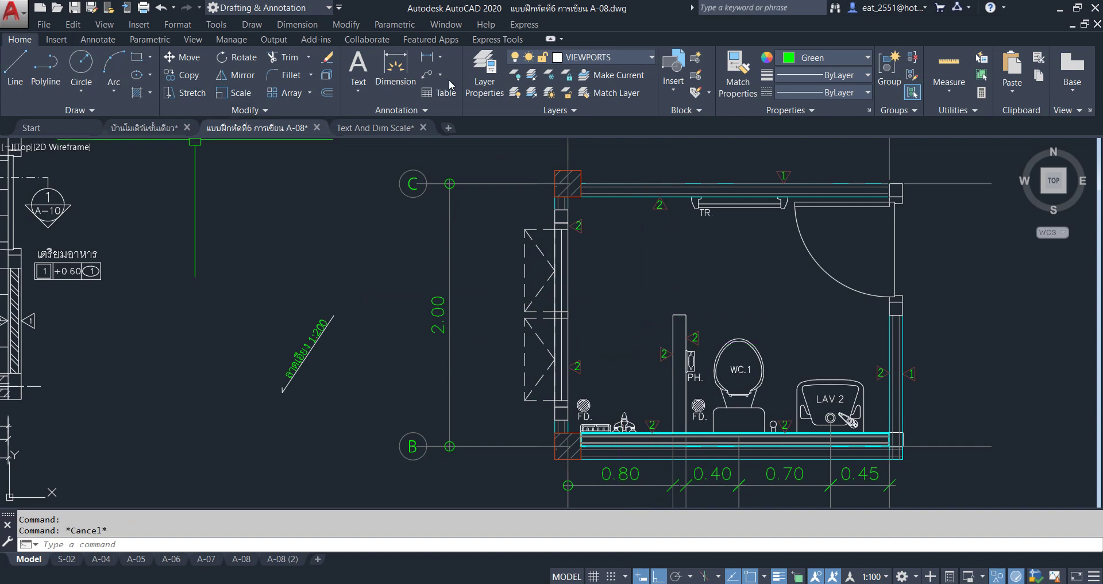
Dimension the upper 1.00 span from the top-left wall corner to the wall midpoint
{"action": "left_click", "coordinate": [429, 58]}
{"action": "scroll", "coordinate": [556, 190], "scroll_direction": "up", "scroll_amount": 4}
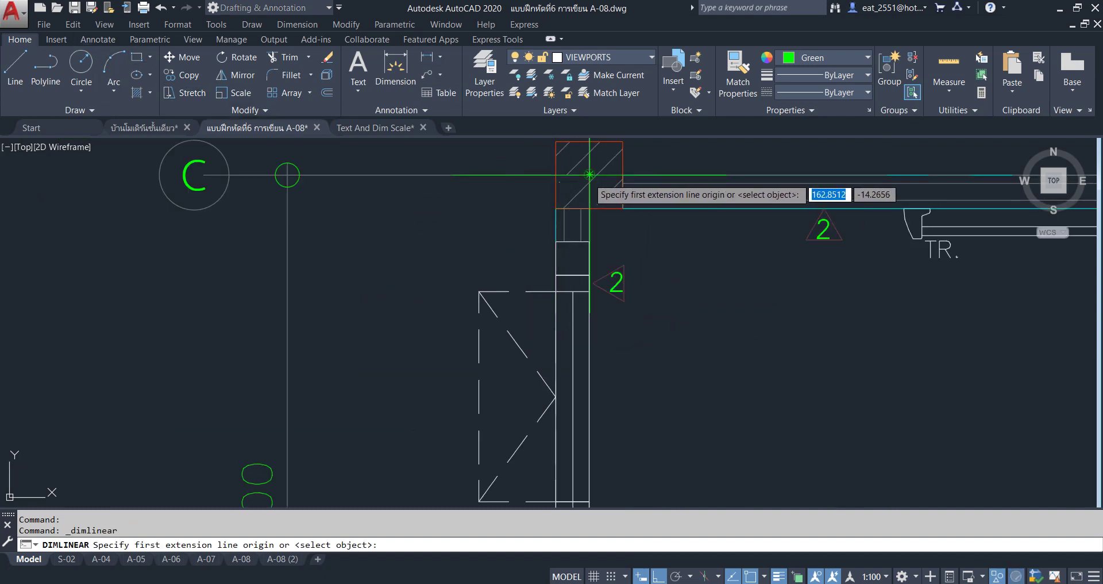
{"action": "left_click", "coordinate": [582, 197]}
{"action": "scroll", "coordinate": [582, 299], "scroll_direction": "down", "scroll_amount": 4}
{"action": "scroll", "coordinate": [567, 322], "scroll_direction": "up", "scroll_amount": 4}
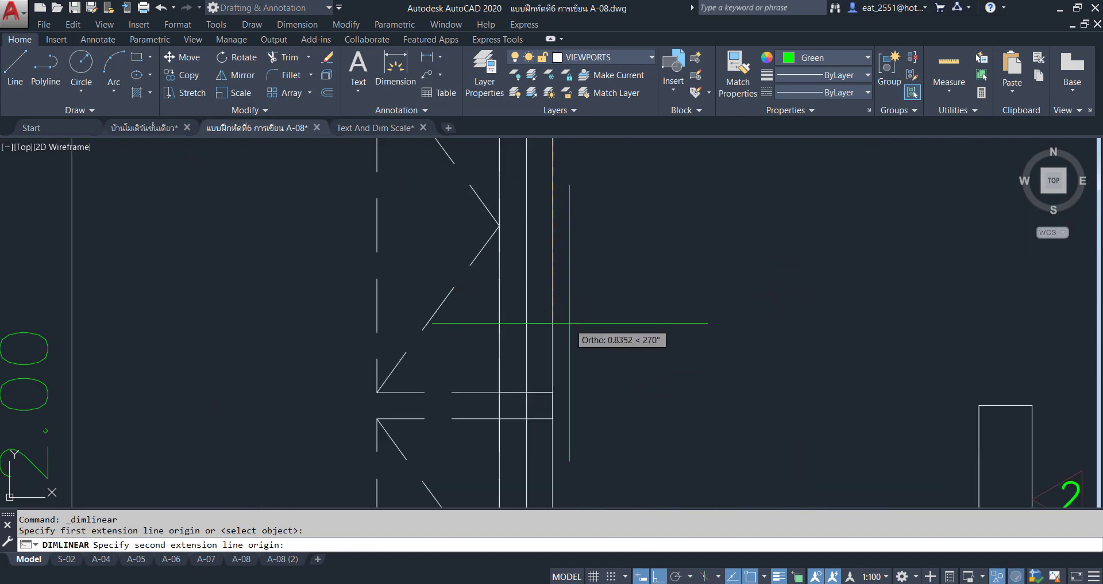
{"action": "left_click", "coordinate": [526, 407]}
{"action": "scroll", "coordinate": [339, 317], "scroll_direction": "down", "scroll_amount": 3}
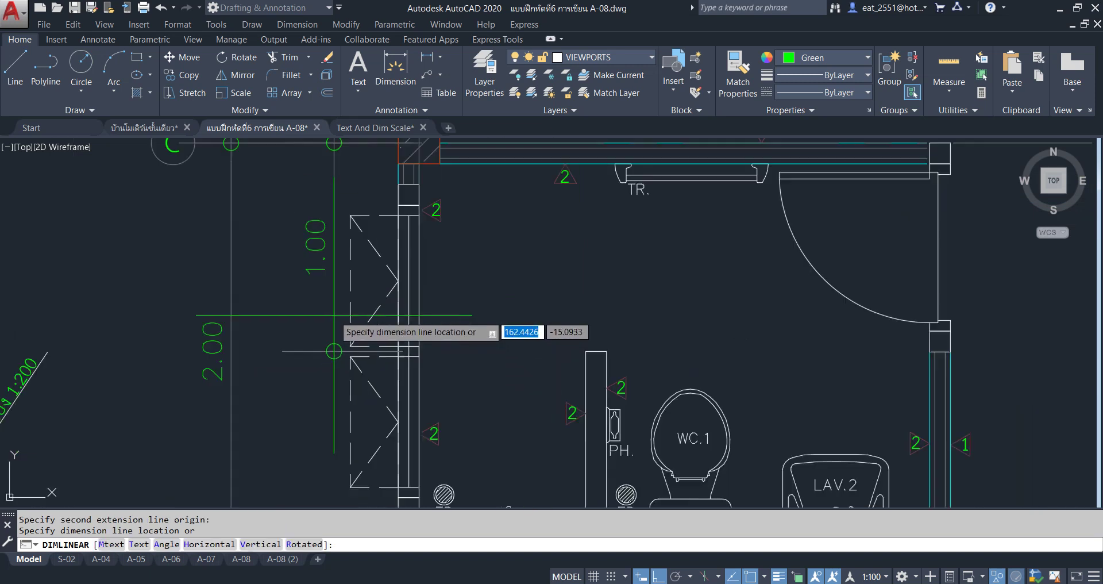
{"action": "left_click", "coordinate": [296, 351]}
Add the lower 1.00 dimension from the wall midpoint to the bottom-left corner, in line
{"action": "middle_click_drag", "start_coordinate": [307, 421], "coordinate": [339, 376]}
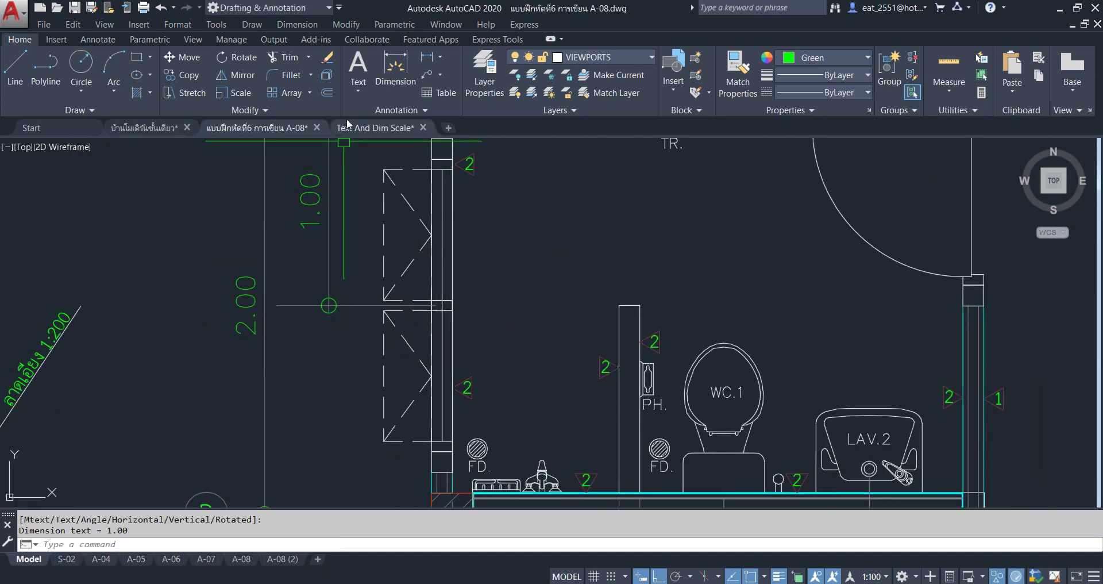
{"action": "key", "text": "Return"}
{"action": "left_click", "coordinate": [442, 306]}
{"action": "middle_click_drag", "start_coordinate": [442, 306], "coordinate": [466, 184]}
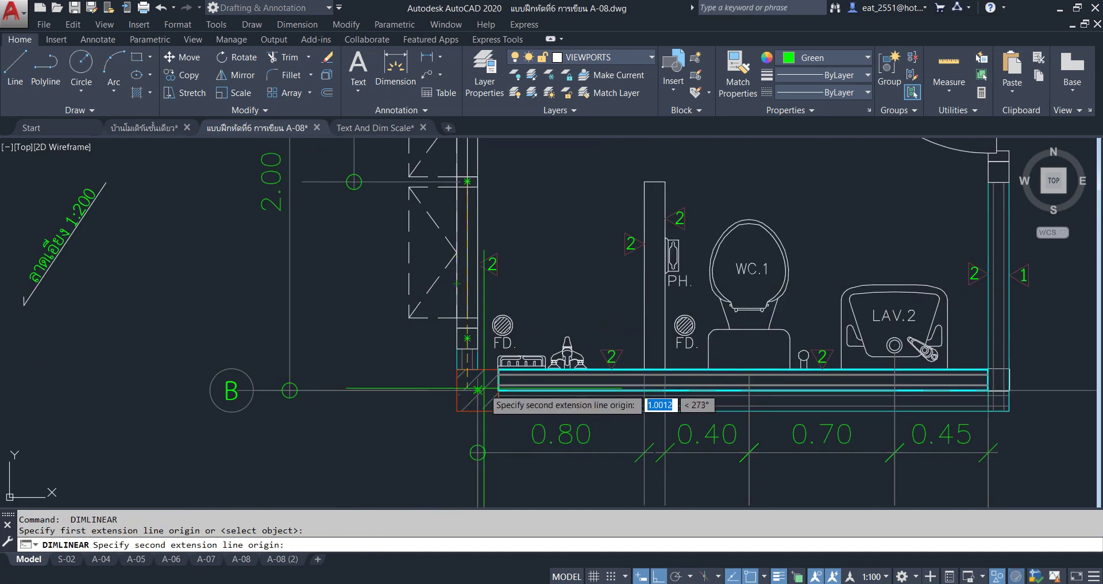
{"action": "left_click", "coordinate": [456, 393]}
{"action": "scroll", "coordinate": [359, 173], "scroll_direction": "up", "scroll_amount": 4}
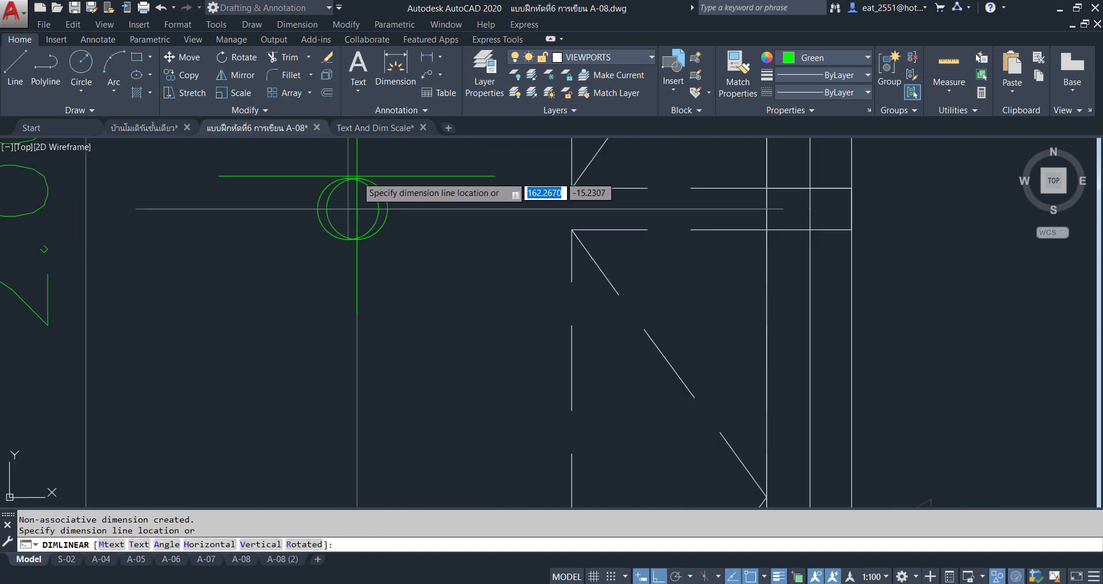
{"action": "left_click", "coordinate": [366, 224]}
{"action": "scroll", "coordinate": [366, 224], "scroll_direction": "down", "scroll_amount": 4}
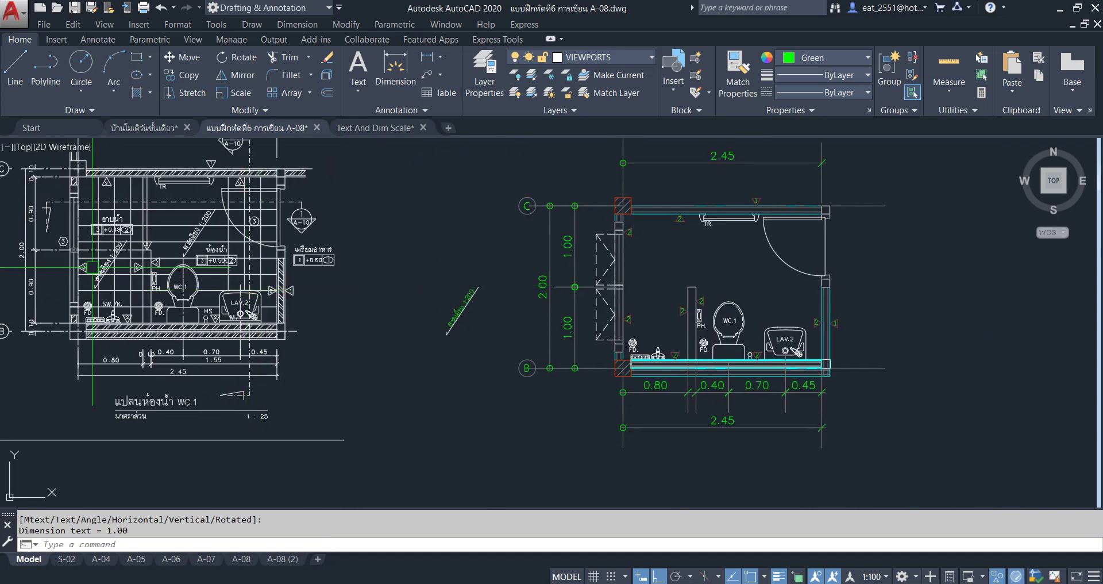
{"action": "scroll", "coordinate": [92, 267], "scroll_direction": "up", "scroll_amount": 1}
{"action": "scroll", "coordinate": [216, 220], "scroll_direction": "up", "scroll_amount": 3}
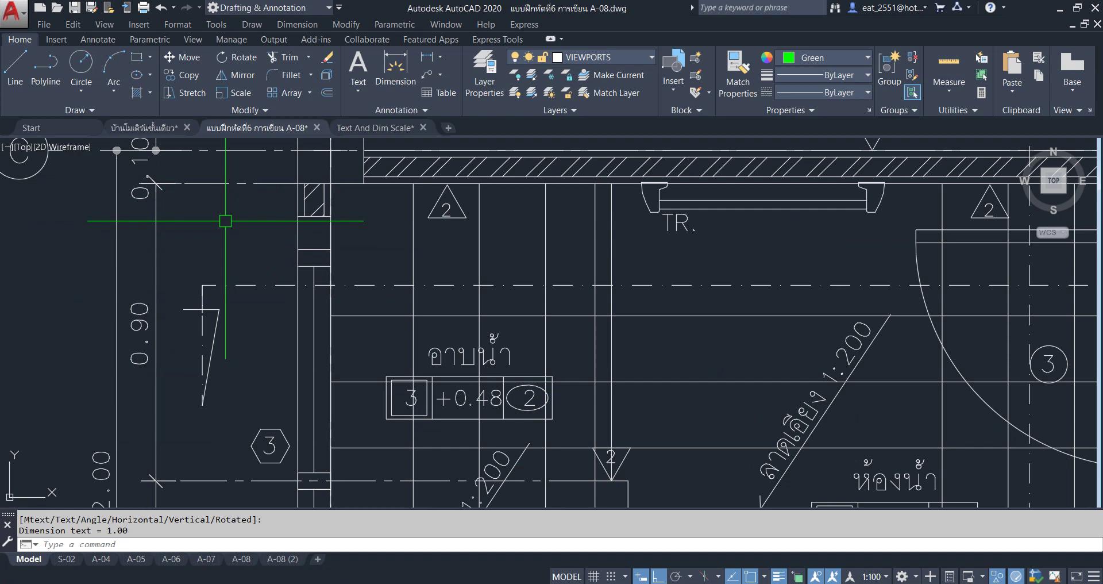
{"action": "scroll", "coordinate": [225, 221], "scroll_direction": "down", "scroll_amount": 2}
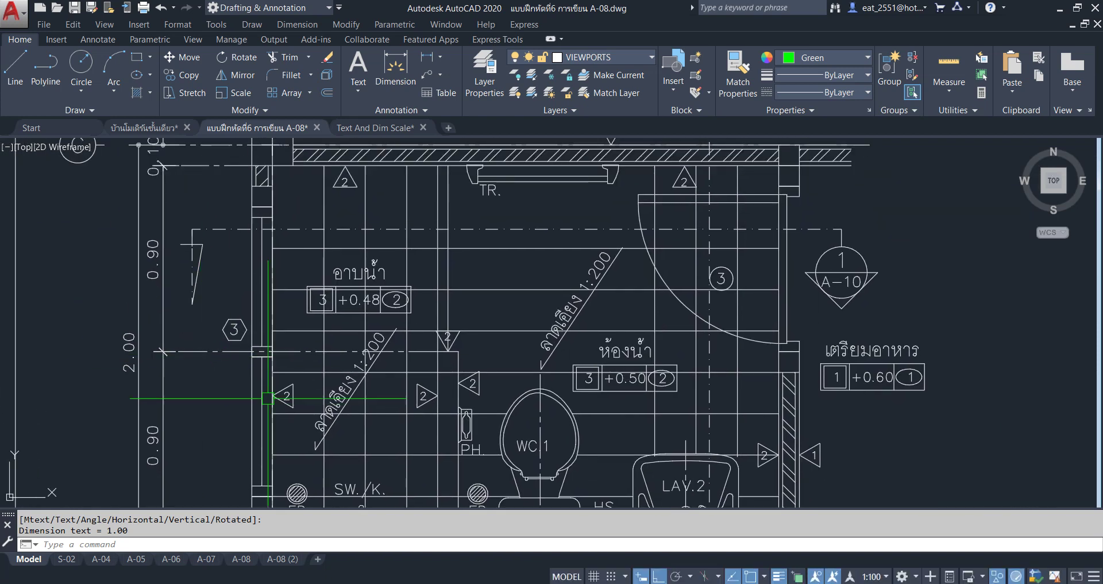
{"action": "scroll", "coordinate": [268, 397], "scroll_direction": "down", "scroll_amount": 2}
{"action": "mouse_move", "coordinate": [556, 473]}
{"action": "middle_mouse_down"}
{"action": "mouse_move", "coordinate": [441, 413]}
{"action": "mouse_move", "coordinate": [31, 386]}
{"action": "middle_mouse_up"}
Shorten the upper 1.00 dimension to 0.90 by moving its top end down 0.10
{"action": "scroll", "coordinate": [587, 270], "scroll_direction": "up", "scroll_amount": 2}
{"action": "left_click", "coordinate": [603, 226]}
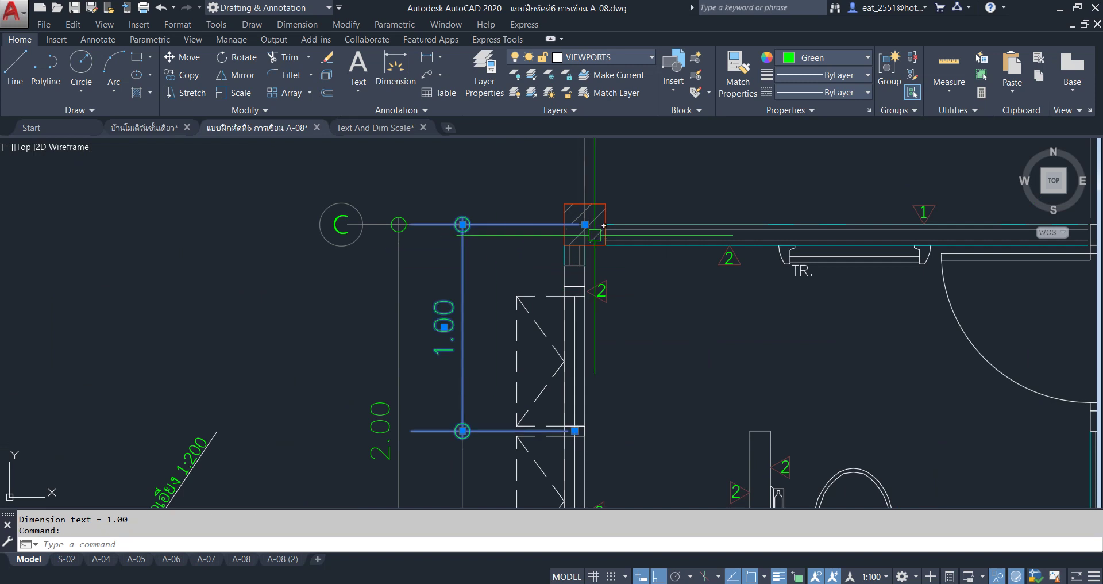
{"action": "scroll", "coordinate": [594, 233], "scroll_direction": "up", "scroll_amount": 3}
{"action": "left_click", "coordinate": [575, 208]}
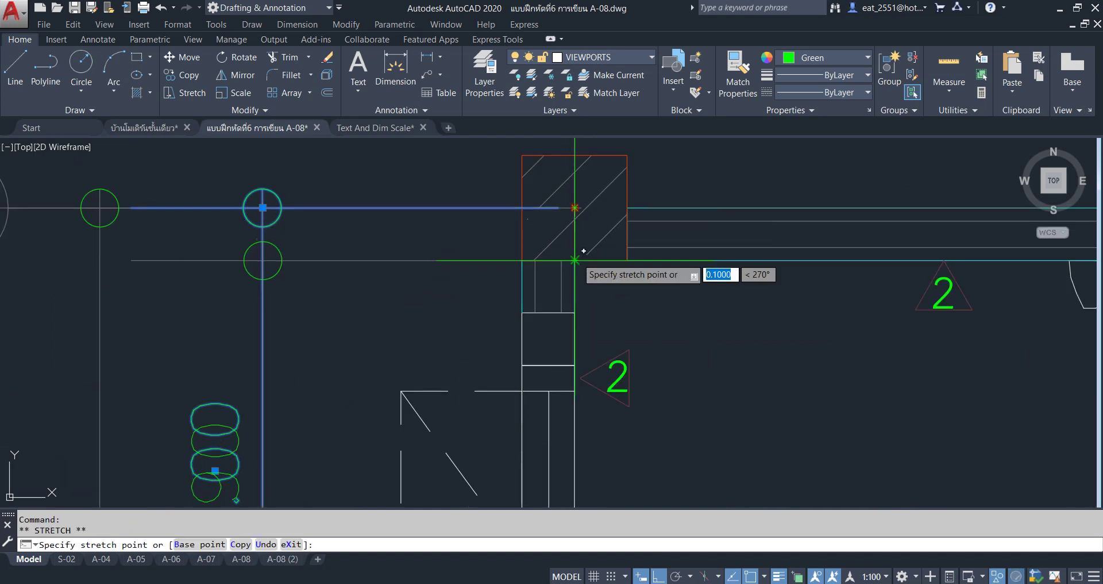
{"action": "left_click", "coordinate": [584, 251]}
Shorten the lower dimension to 0.90 by moving its bottom end up 0.10
{"action": "scroll", "coordinate": [584, 251], "scroll_direction": "down", "scroll_amount": 3}
{"action": "scroll", "coordinate": [584, 251], "scroll_direction": "up", "scroll_amount": 2}
{"action": "scroll", "coordinate": [584, 251], "scroll_direction": "up", "scroll_amount": 2}
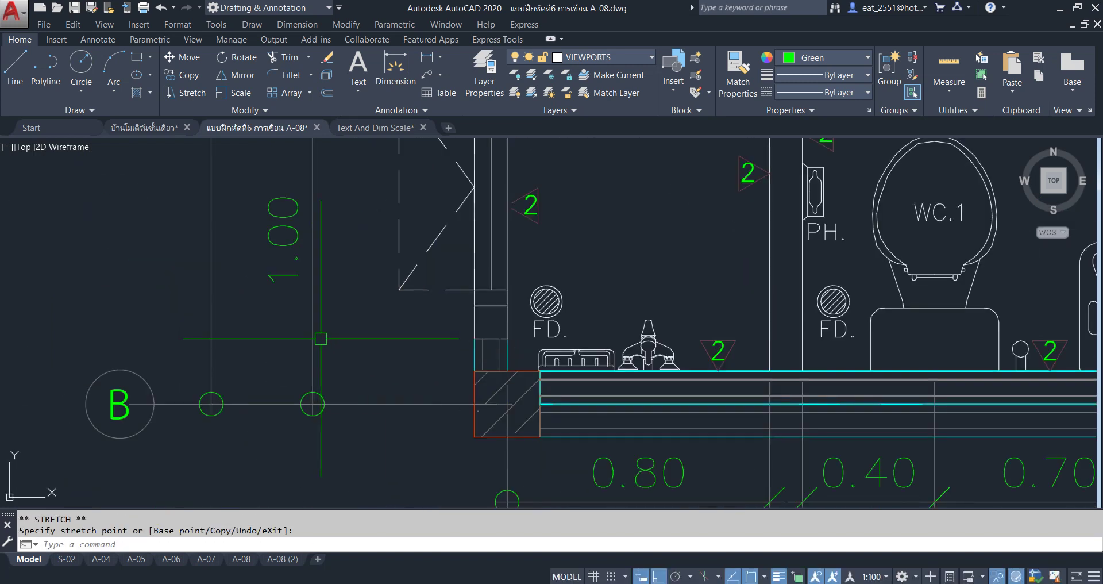
{"action": "left_click", "coordinate": [313, 379]}
{"action": "left_click", "coordinate": [312, 404]}
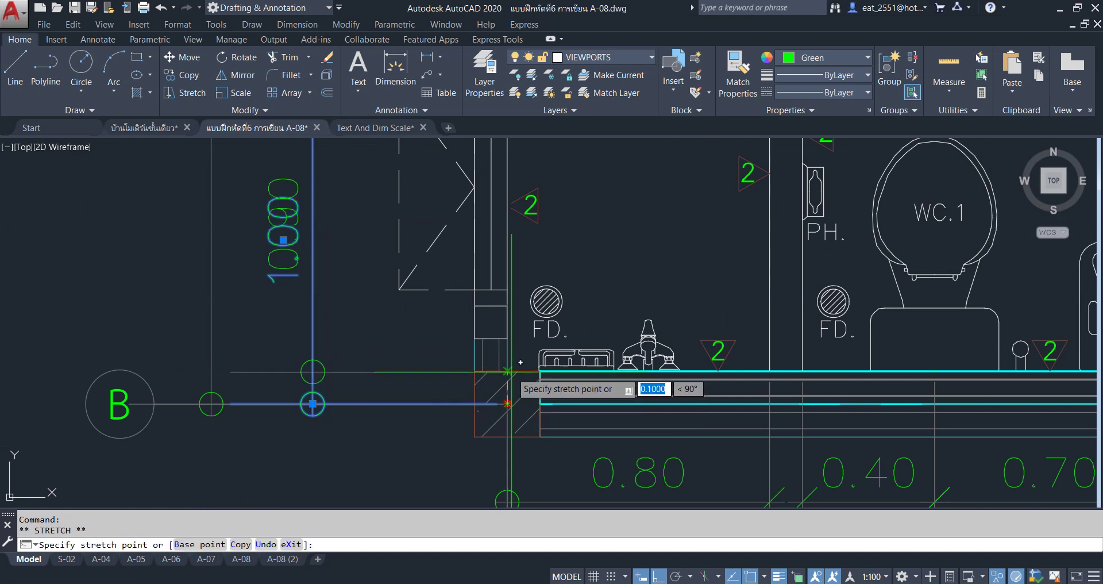
{"action": "left_click", "coordinate": [521, 362]}
{"action": "key", "text": "Escape"}
{"action": "scroll", "coordinate": [270, 365], "scroll_direction": "down", "scroll_amount": 8}
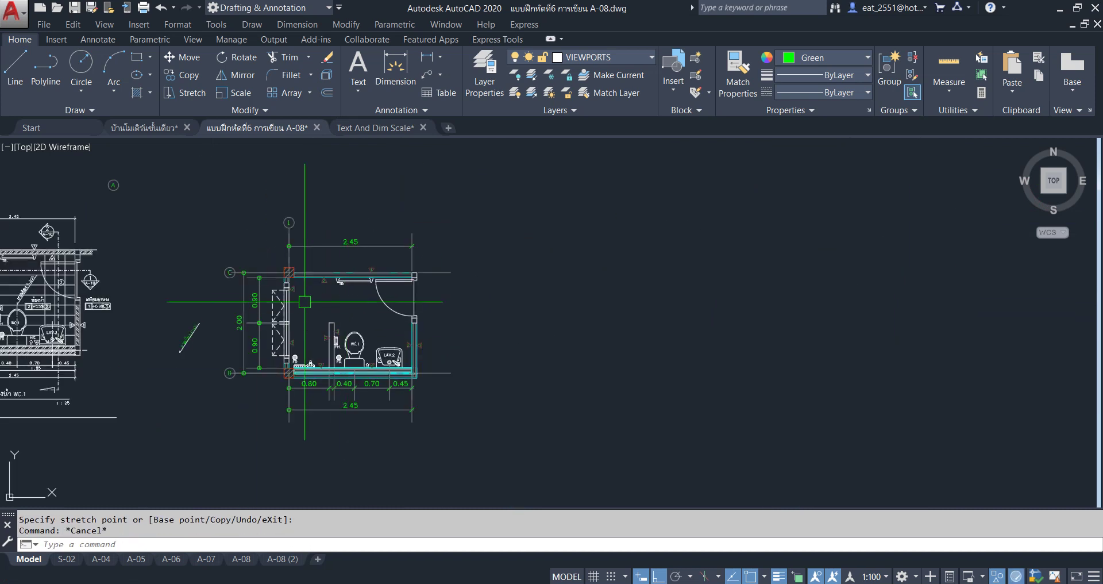
{"action": "middle_click_drag", "start_coordinate": [138, 324], "coordinate": [411, 295]}
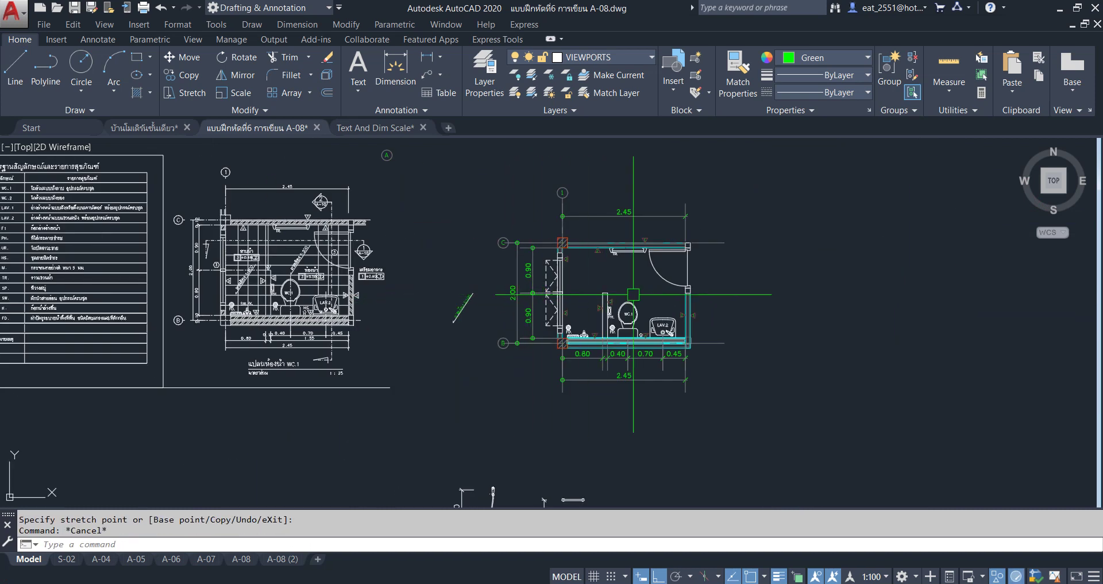
{"action": "scroll", "coordinate": [732, 296], "scroll_direction": "up", "scroll_amount": 2}
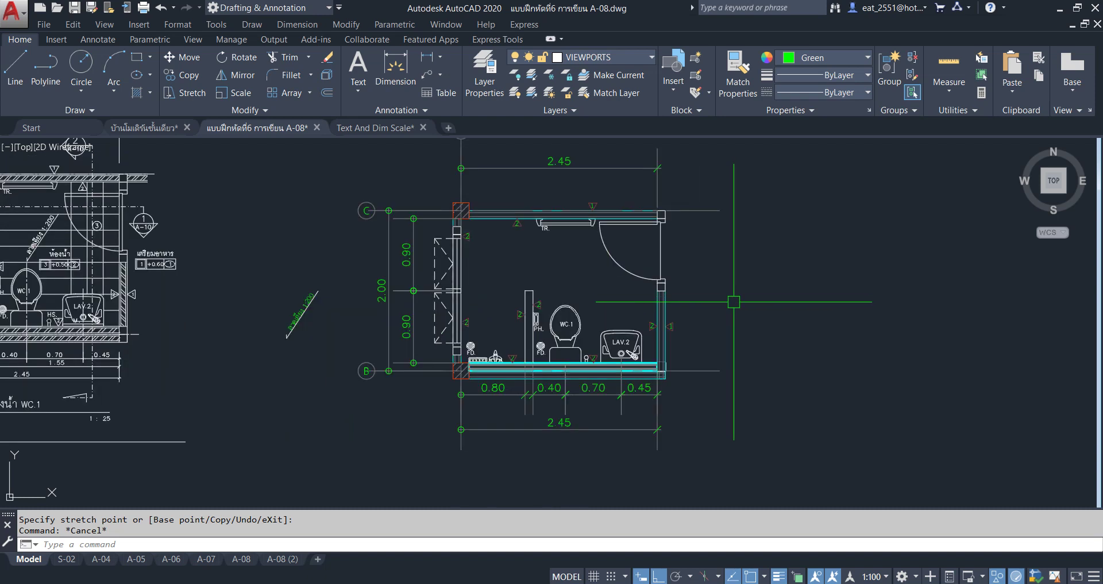
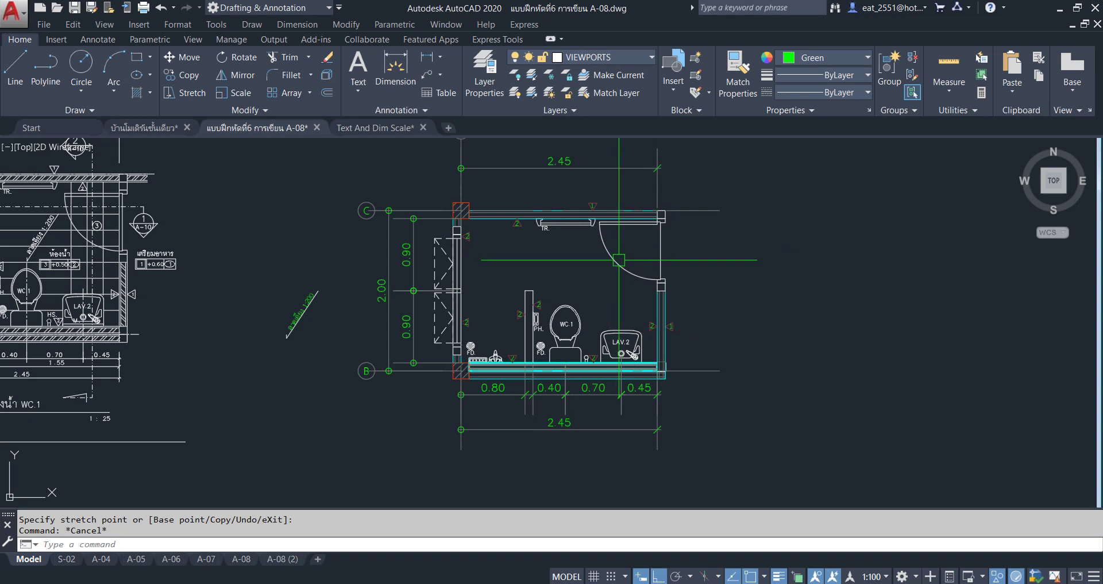
Hide the door and its swing at the bathroom's upper-right corner using Hide Objects
{"action": "left_click", "coordinate": [618, 260]}
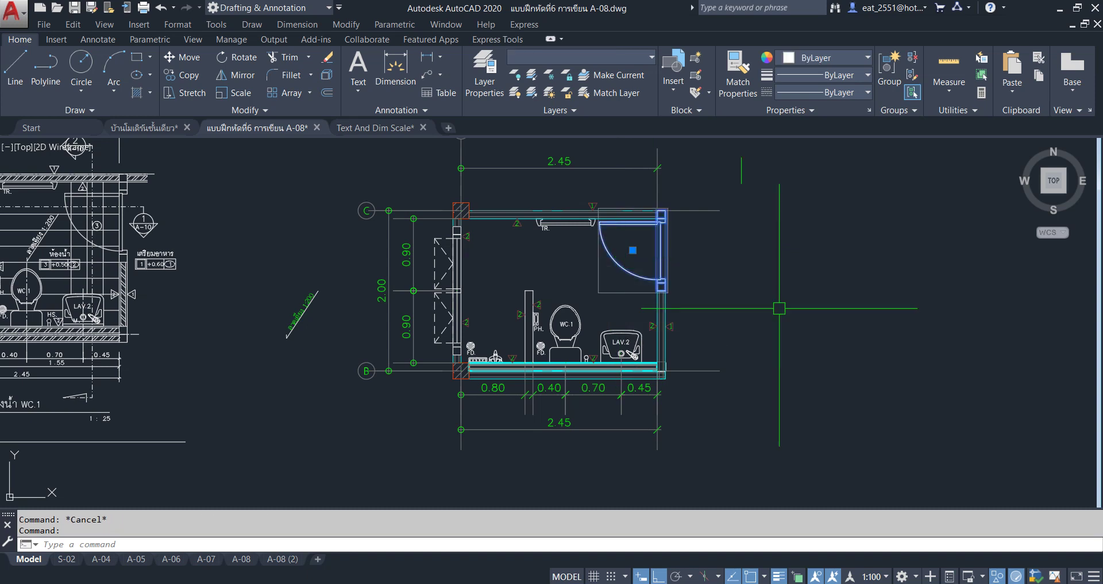
{"action": "left_click", "coordinate": [998, 578]}
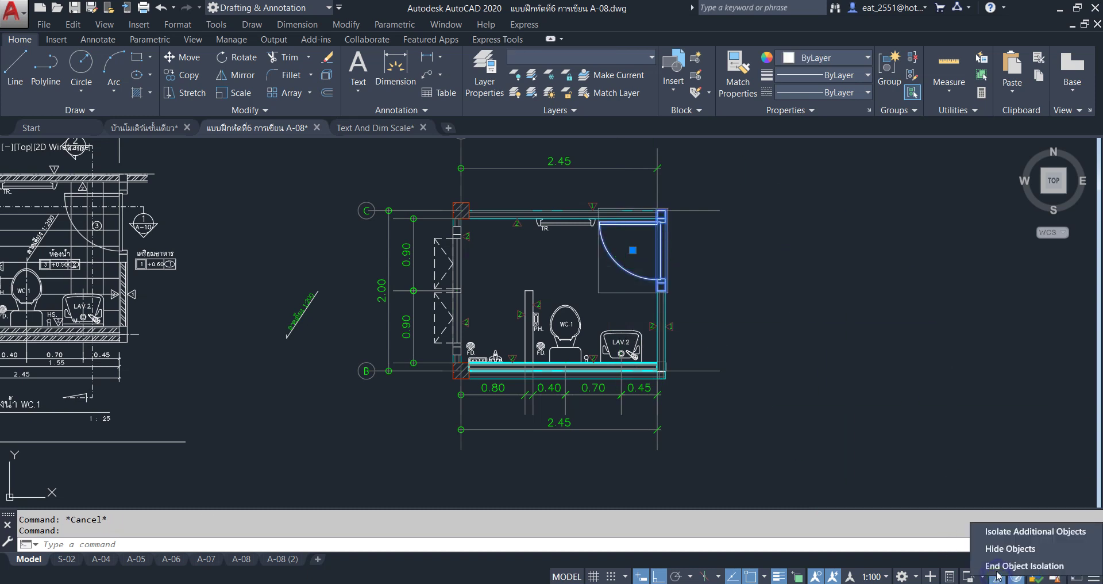
{"action": "left_click", "coordinate": [1001, 546]}
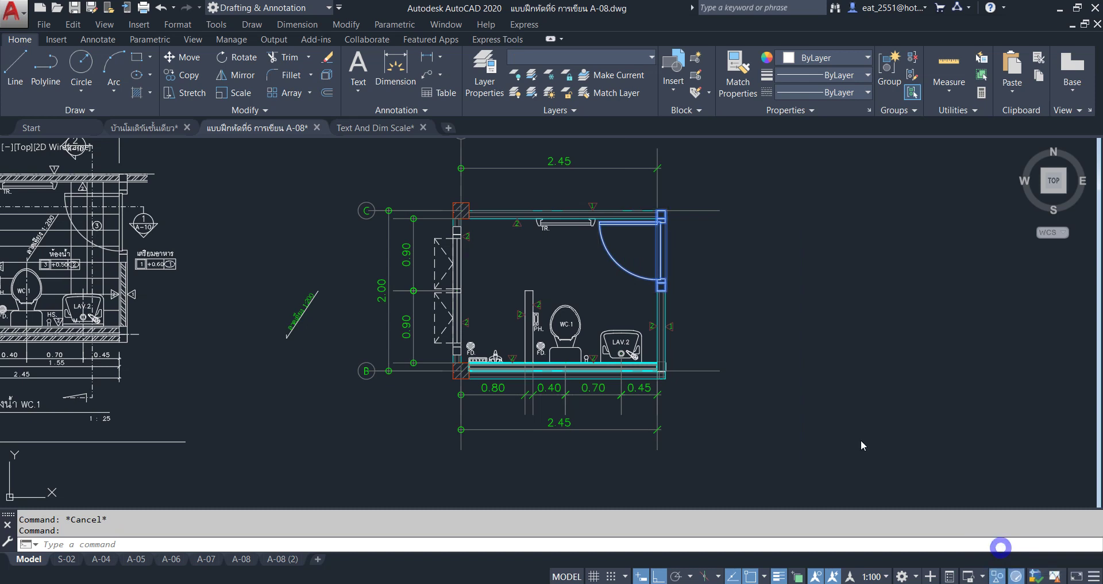
{"action": "left_click", "coordinate": [765, 274]}
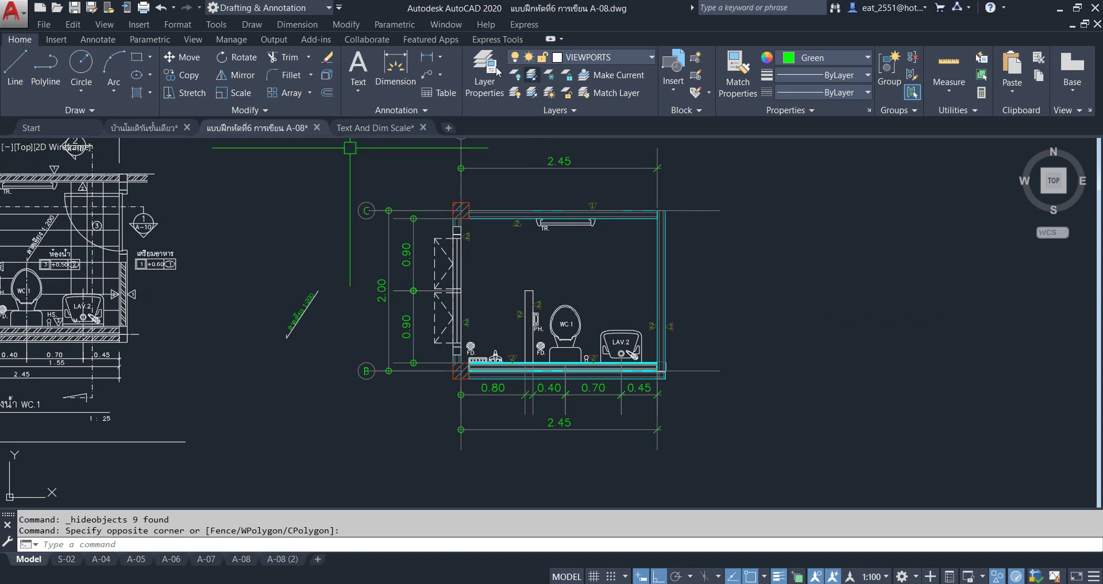
{"action": "left_click", "coordinate": [606, 57]}
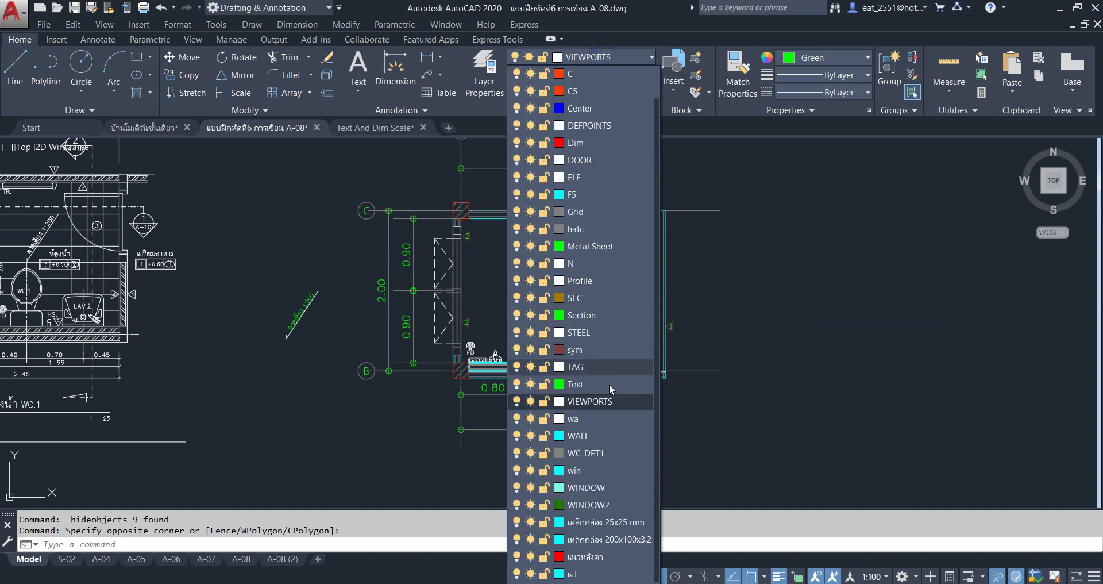
Make hatc the current layer and centre the bathroom plan
{"action": "left_click", "coordinate": [595, 230]}
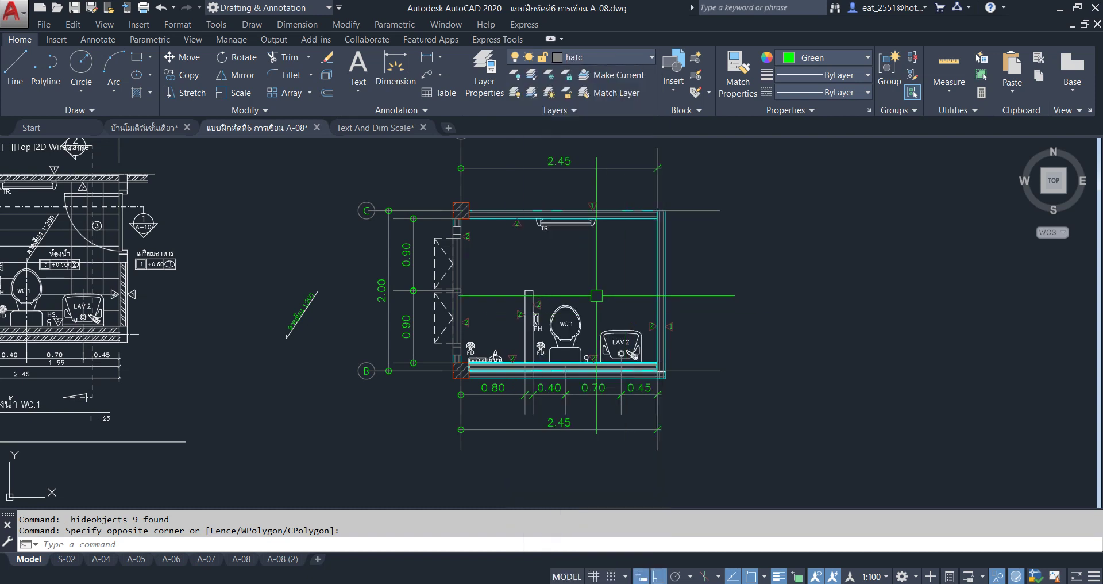
{"action": "scroll", "coordinate": [579, 280], "scroll_direction": "up", "scroll_amount": 2}
{"action": "middle_click_drag", "start_coordinate": [579, 280], "coordinate": [547, 278]}
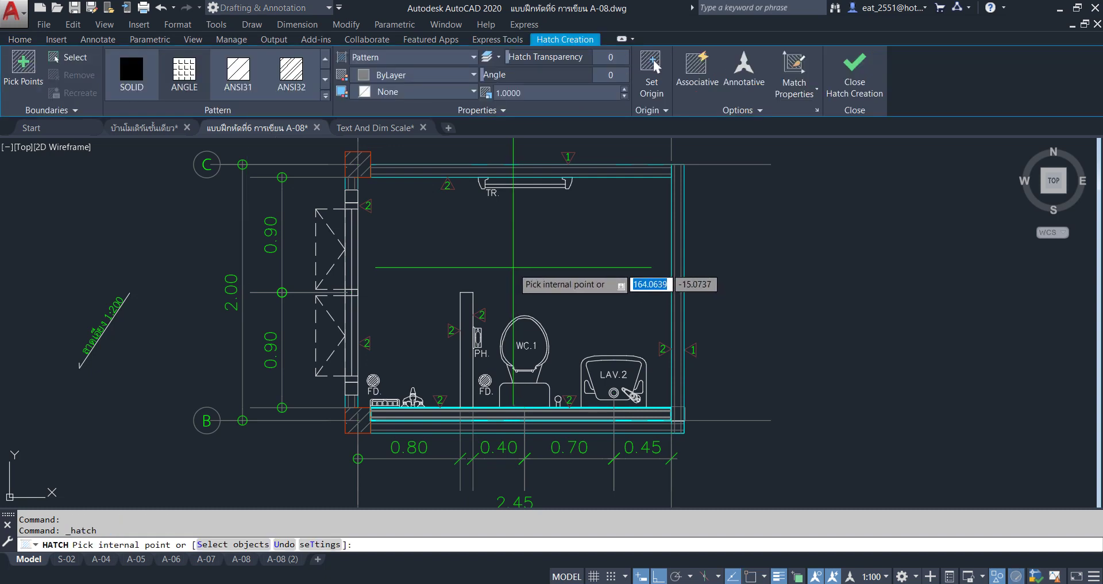
Fill the bathroom floor with the NET tile-grid hatch, leaving the fixtures unhatched
{"action": "left_click", "coordinate": [326, 96]}
{"action": "scroll", "coordinate": [197, 201], "scroll_direction": "down", "scroll_amount": 5}
{"action": "scroll", "coordinate": [197, 198], "scroll_direction": "down", "scroll_amount": 5}
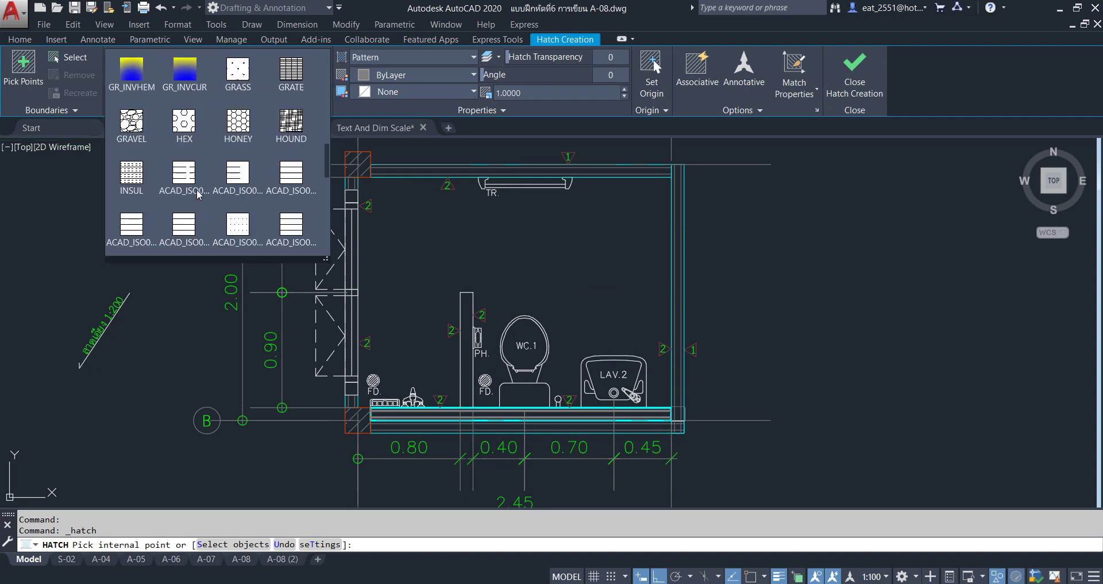
{"action": "scroll", "coordinate": [198, 195], "scroll_direction": "down", "scroll_amount": 5}
{"action": "scroll", "coordinate": [199, 194], "scroll_direction": "down", "scroll_amount": 1}
{"action": "left_click", "coordinate": [132, 175]}
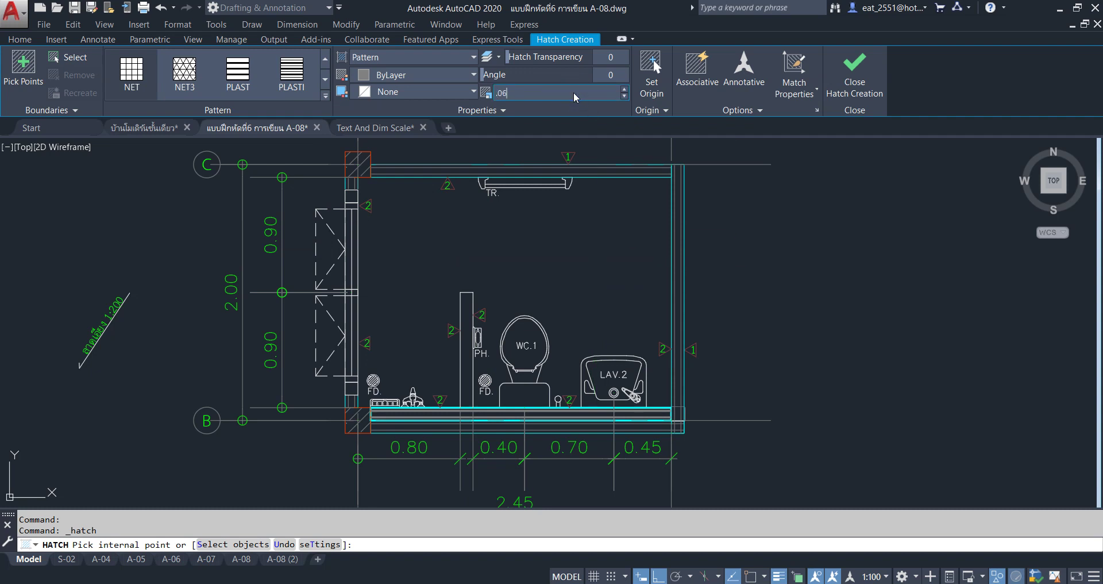
{"action": "left_click", "coordinate": [560, 262]}
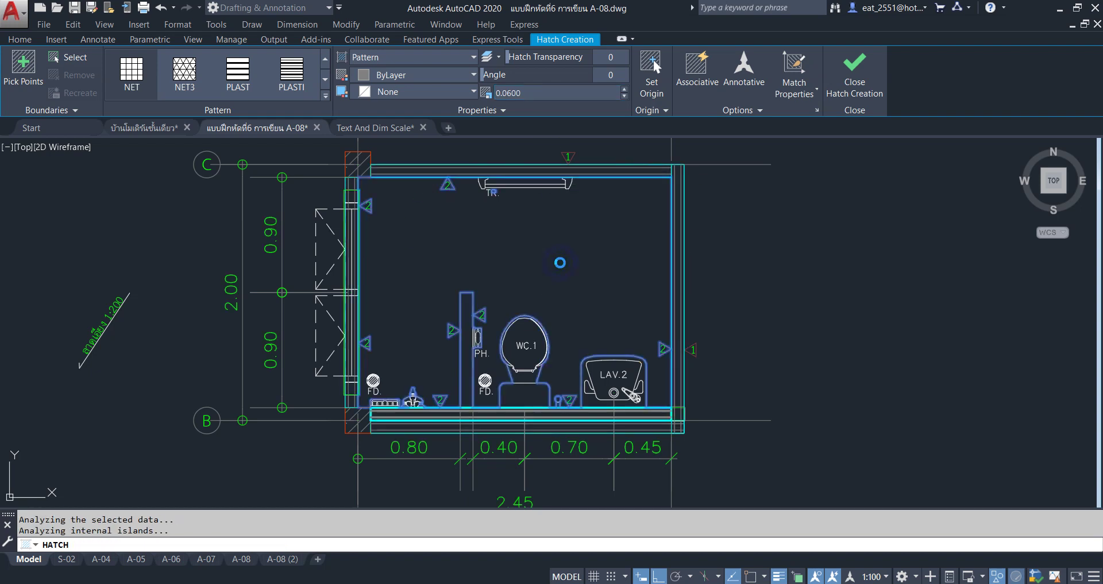
{"action": "key", "text": "Return"}
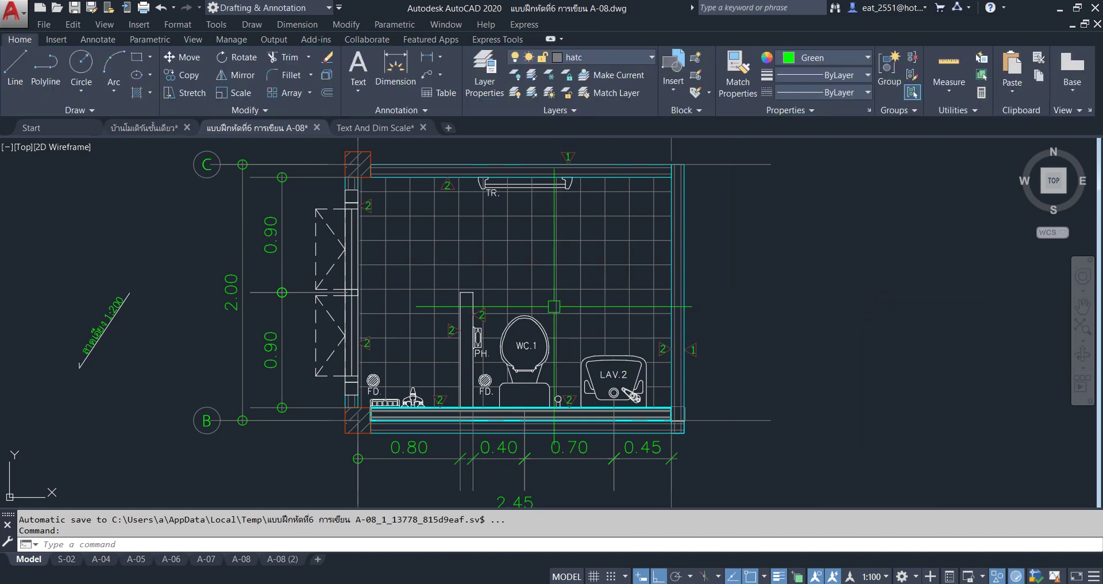
{"action": "scroll", "coordinate": [505, 267], "scroll_direction": "up", "scroll_amount": 2}
{"action": "left_click", "coordinate": [506, 268]}
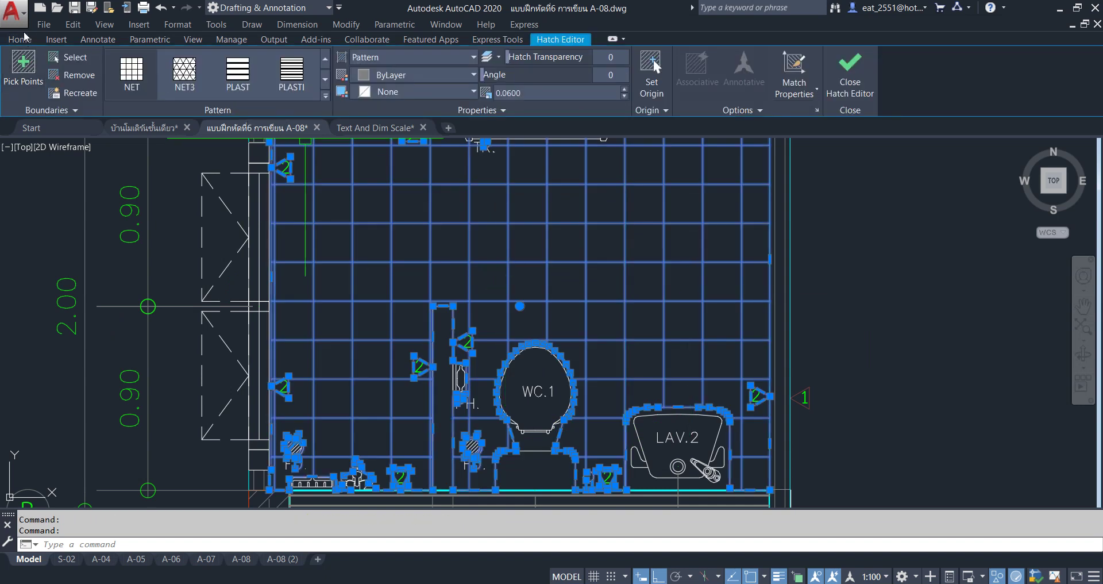
Scale the tile hatch by reference so one tile measures 0.2
{"action": "key", "text": "Escape"}
{"action": "left_click", "coordinate": [226, 92]}
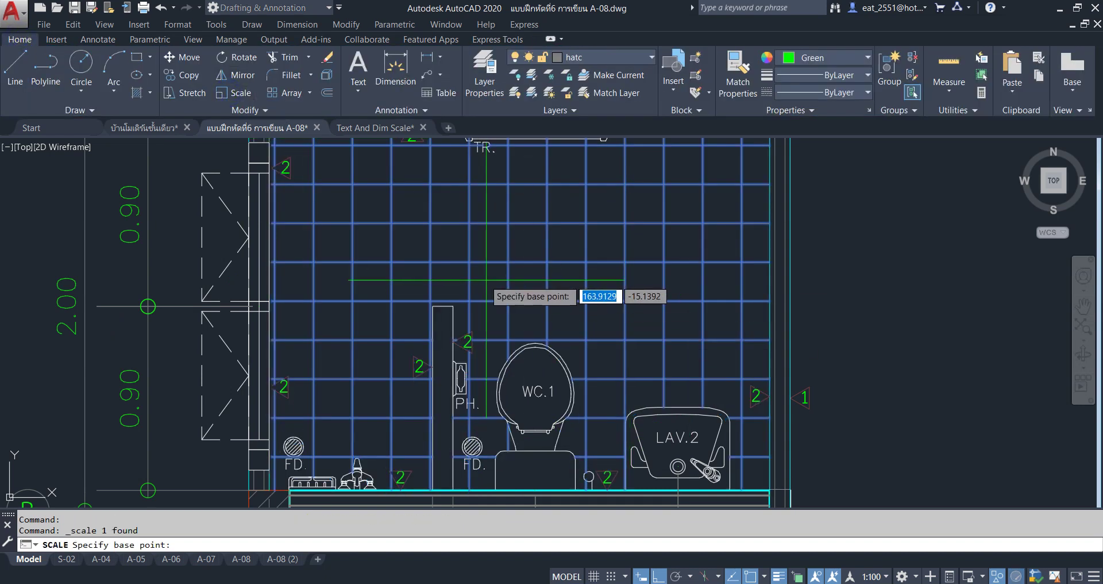
{"action": "scroll", "coordinate": [579, 304], "scroll_direction": "up", "scroll_amount": 5}
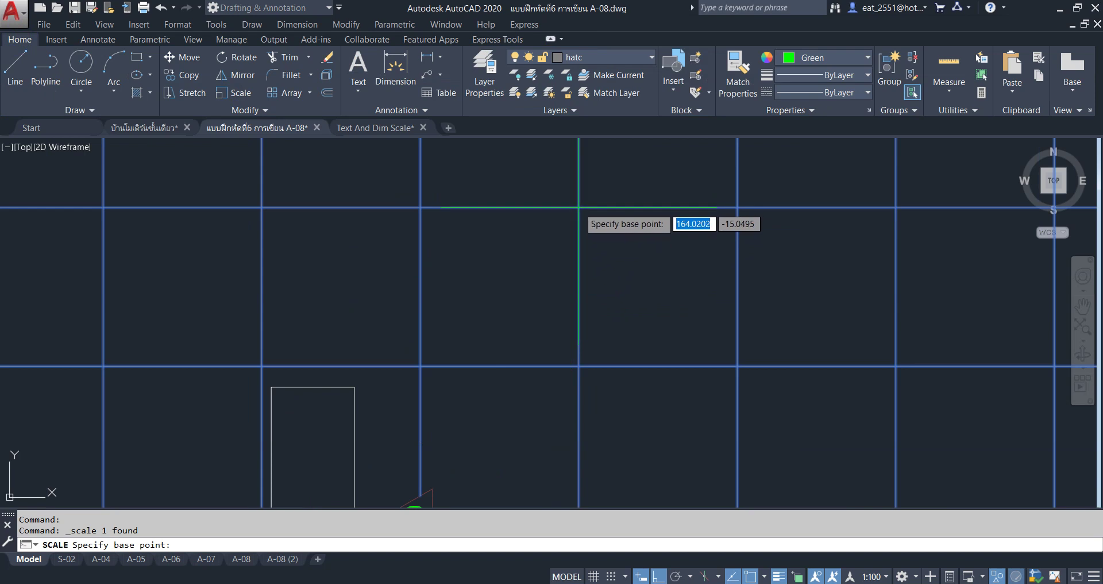
{"action": "left_click", "coordinate": [579, 206]}
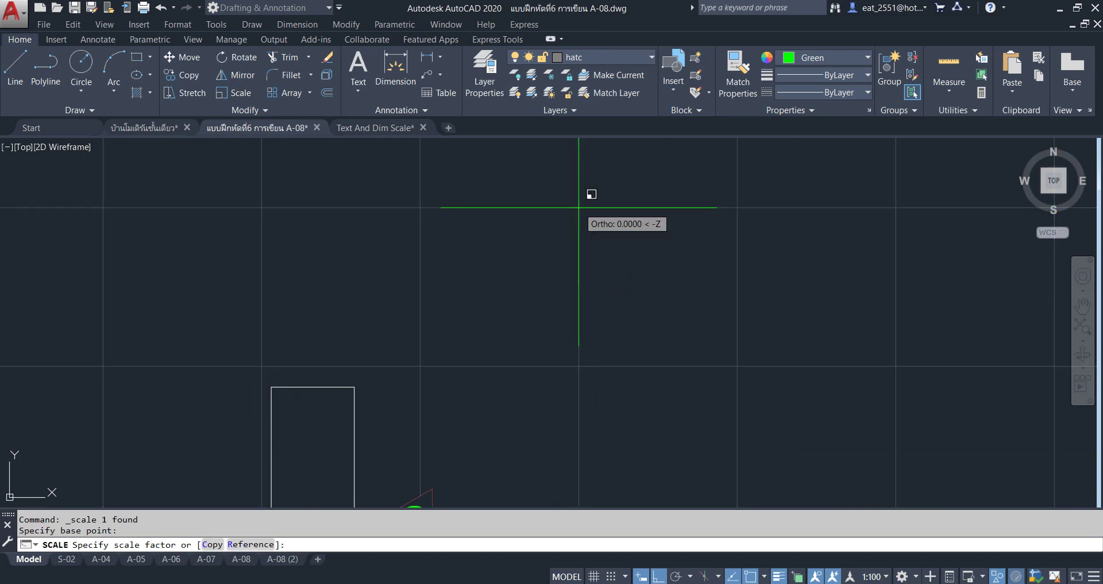
{"action": "left_click", "coordinate": [238, 545]}
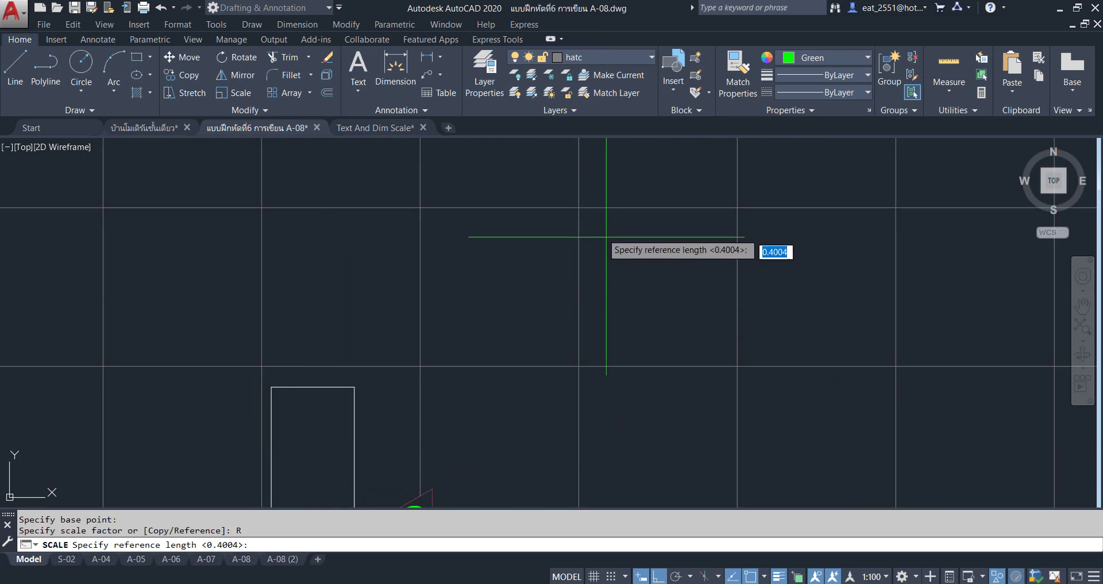
{"action": "left_click", "coordinate": [579, 206]}
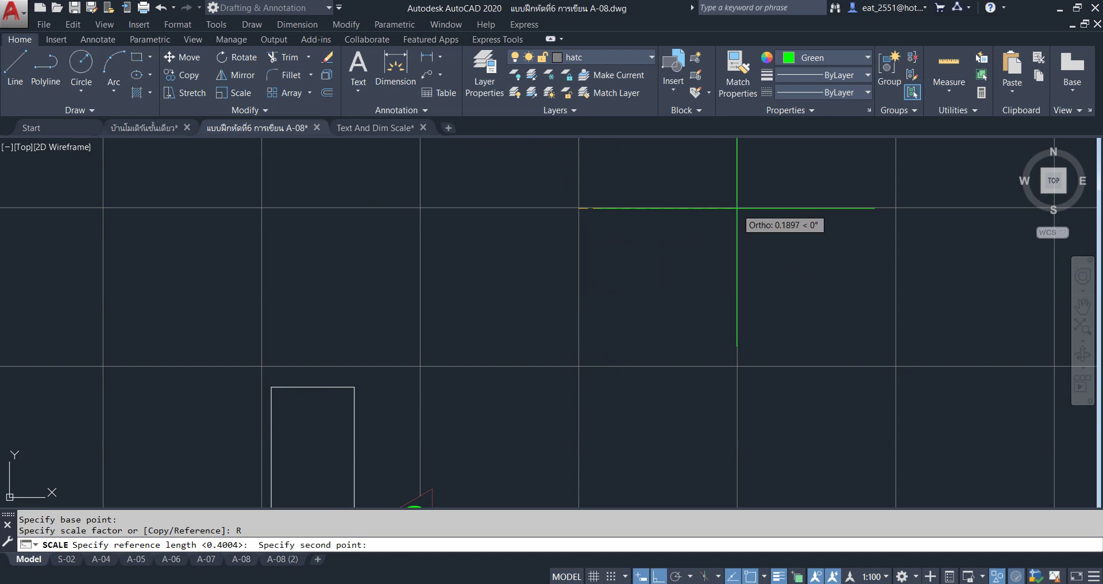
{"action": "left_click", "coordinate": [737, 207]}
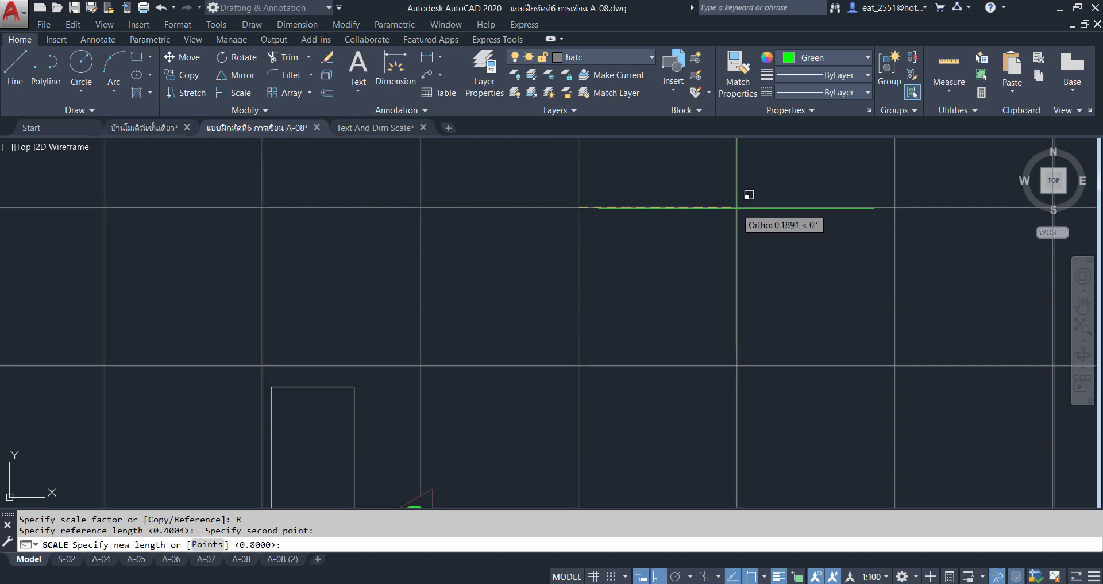
{"action": "type", "text": "."}
{"action": "key", "text": "Return"}
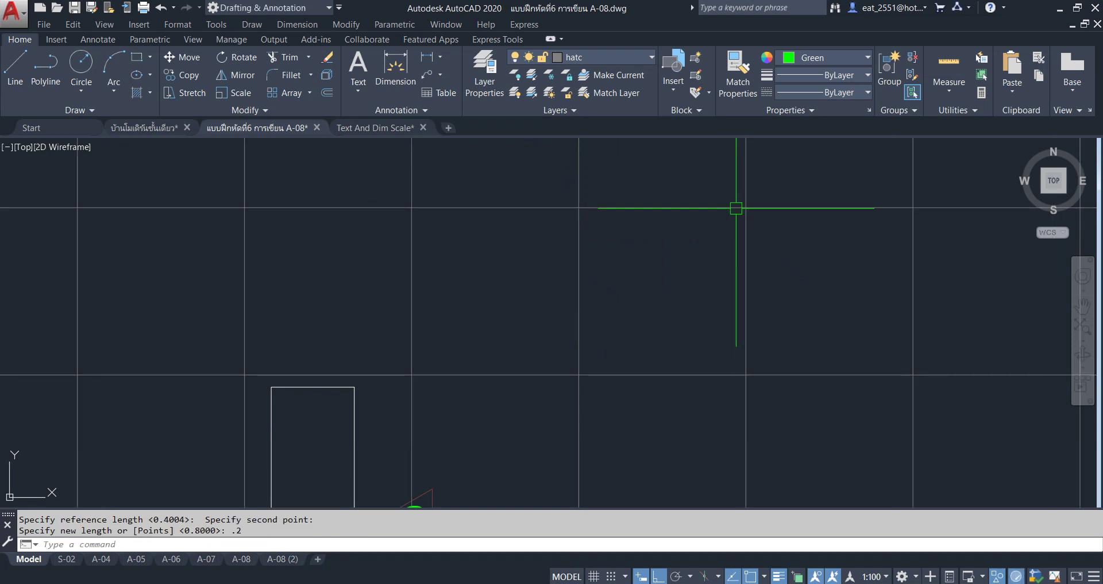
Copy the hatch's 0.0632 scale value, then delete the tile hatch
{"action": "left_click", "coordinate": [605, 207]}
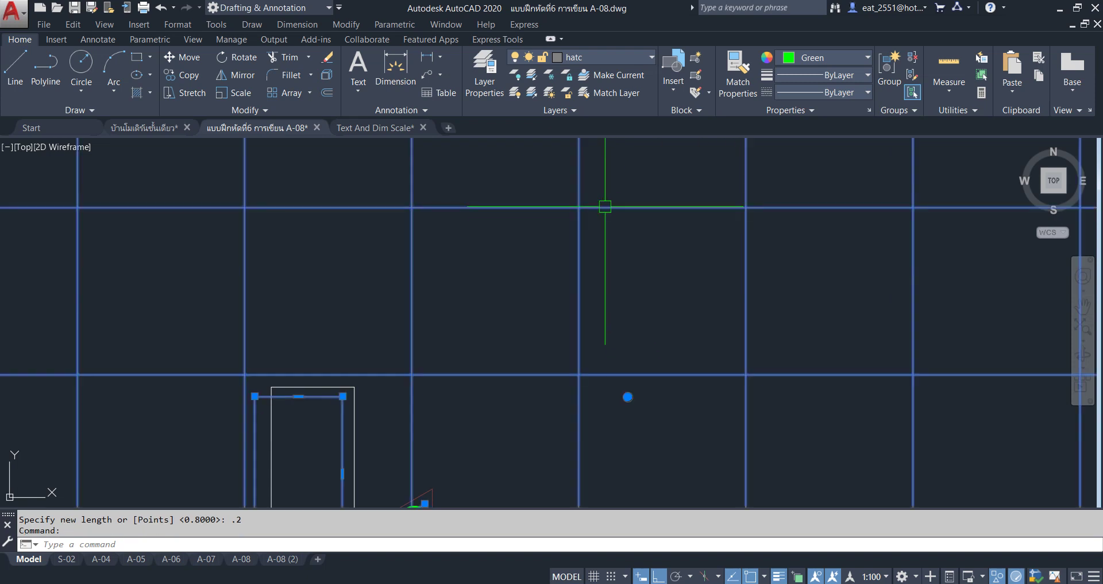
{"action": "double_click", "coordinate": [520, 95]}
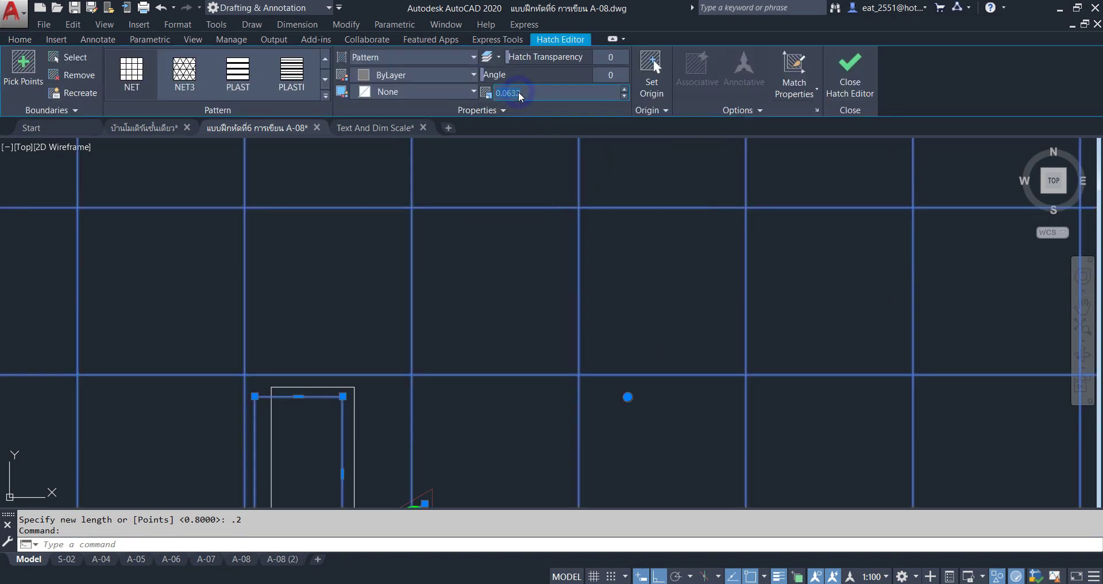
{"action": "right_click", "coordinate": [516, 93]}
{"action": "left_click", "coordinate": [539, 119]}
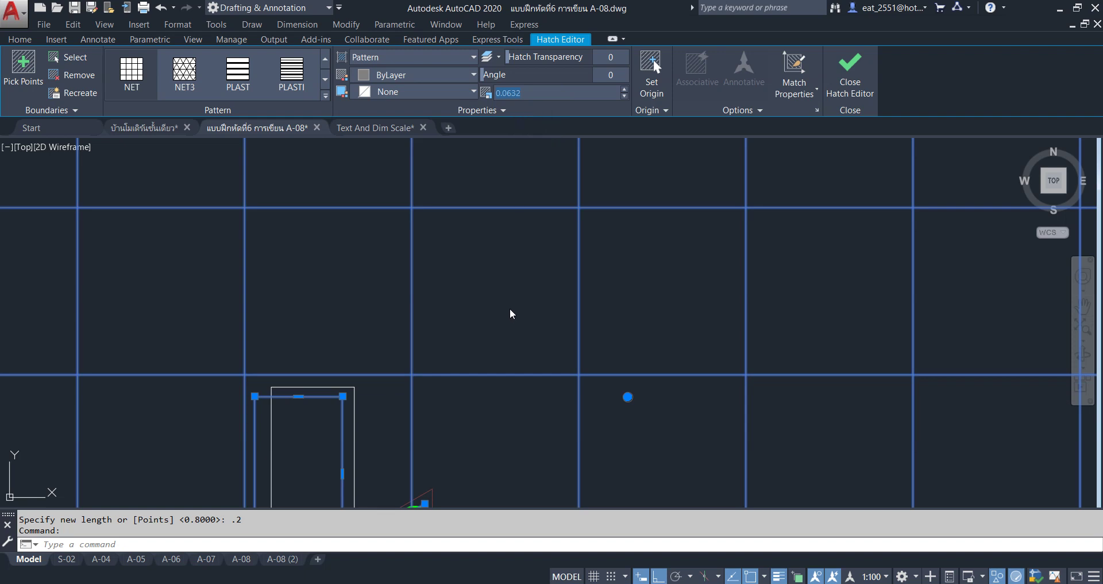
{"action": "key", "text": "Escape"}
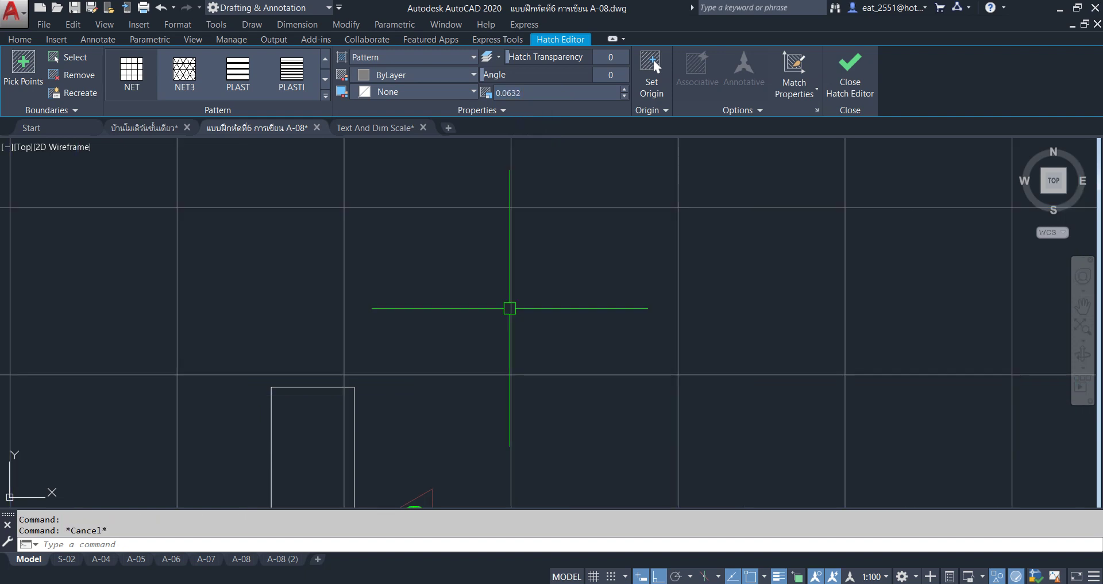
{"action": "left_click", "coordinate": [508, 307]}
{"action": "key", "text": "Delete"}
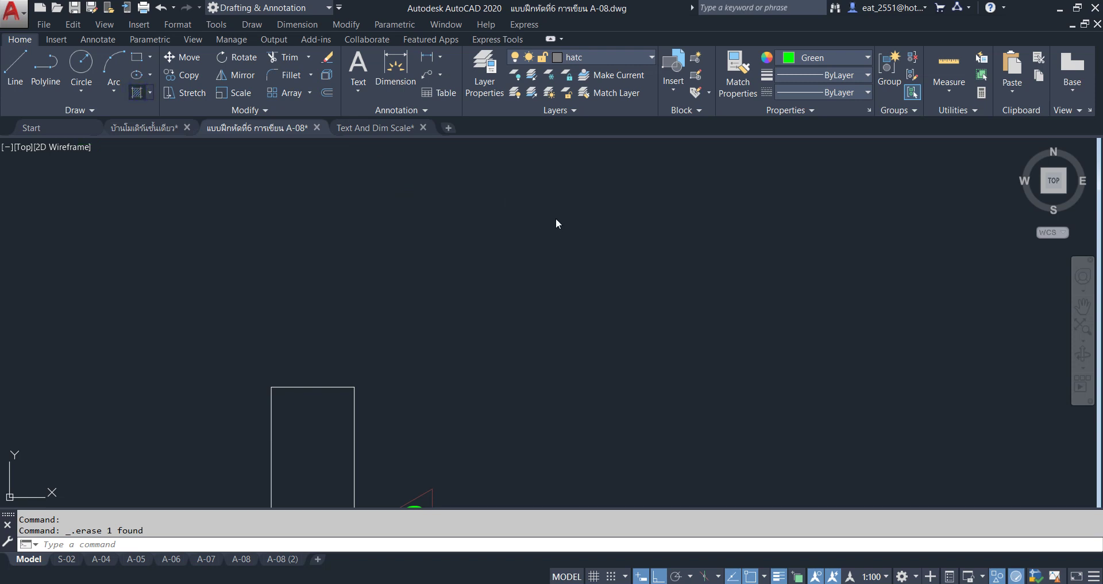
Hatch the bathroom floor again using the pasted 0.0632 scale
{"action": "type", "text": "h"}
{"action": "key", "text": "Return"}
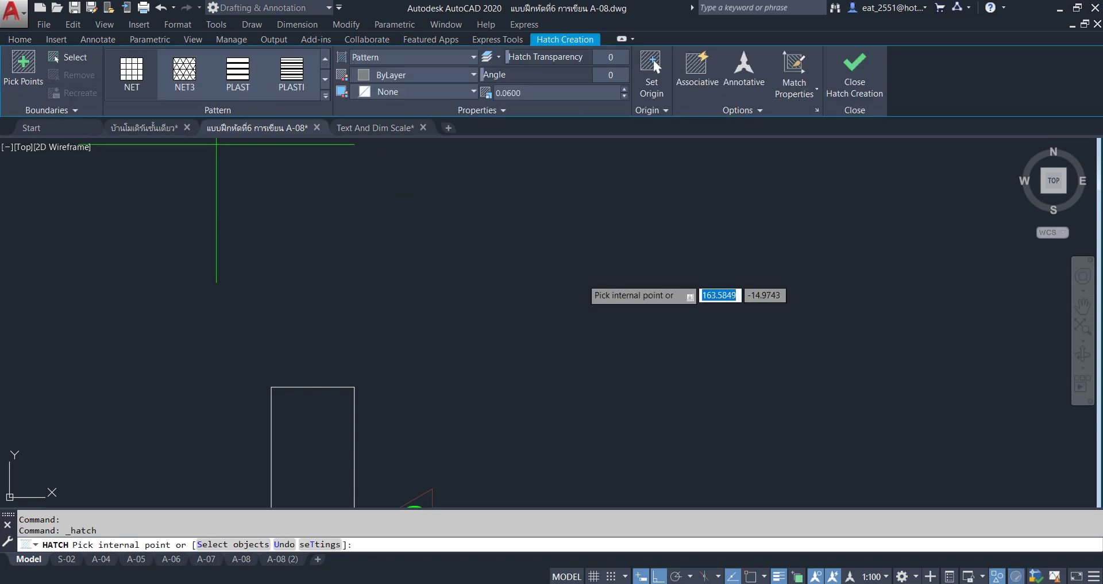
{"action": "right_click", "coordinate": [520, 92]}
{"action": "left_click", "coordinate": [539, 136]}
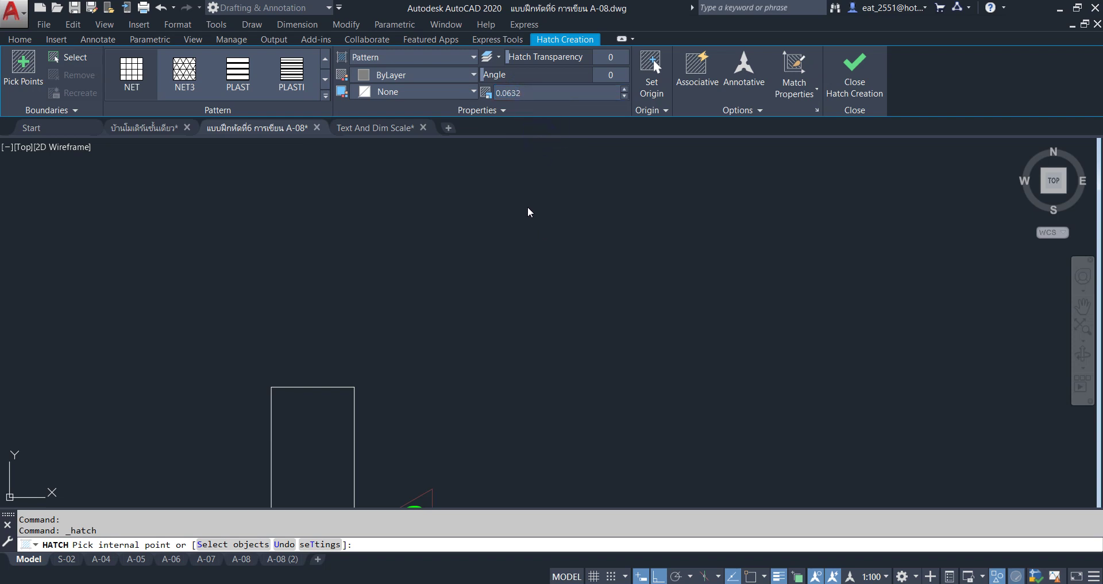
{"action": "scroll", "coordinate": [526, 259], "scroll_direction": "down", "scroll_amount": 5}
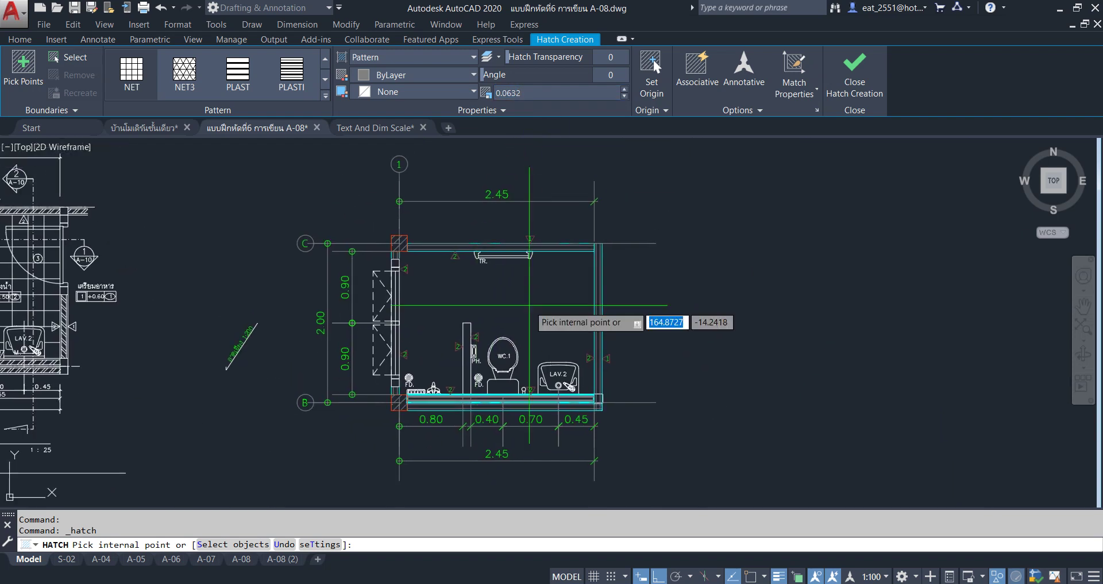
{"action": "left_click", "coordinate": [522, 306]}
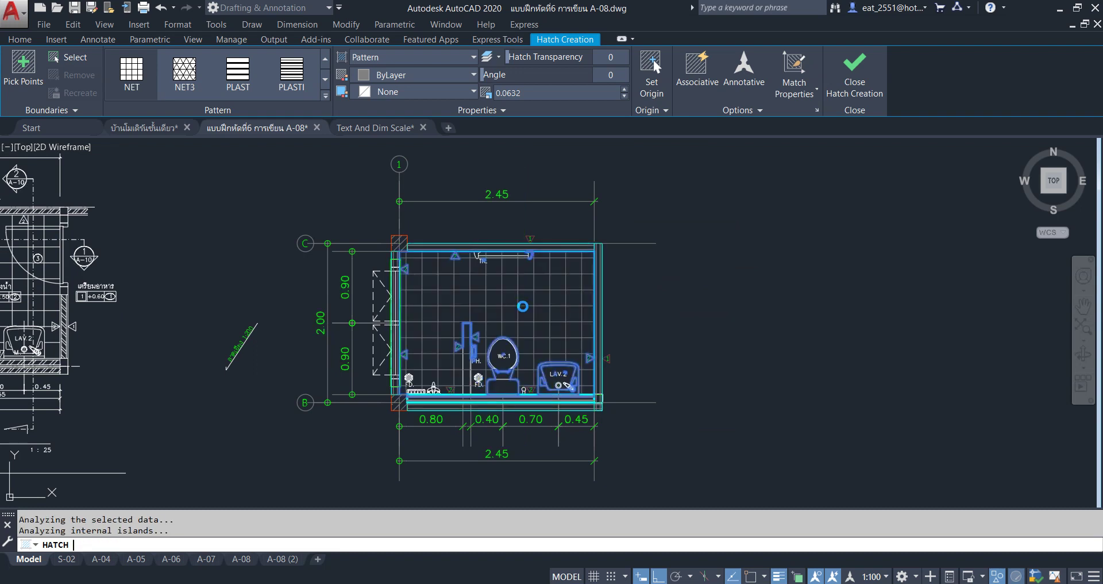
{"action": "key", "text": "Return"}
{"action": "scroll", "coordinate": [474, 341], "scroll_direction": "up", "scroll_amount": 4}
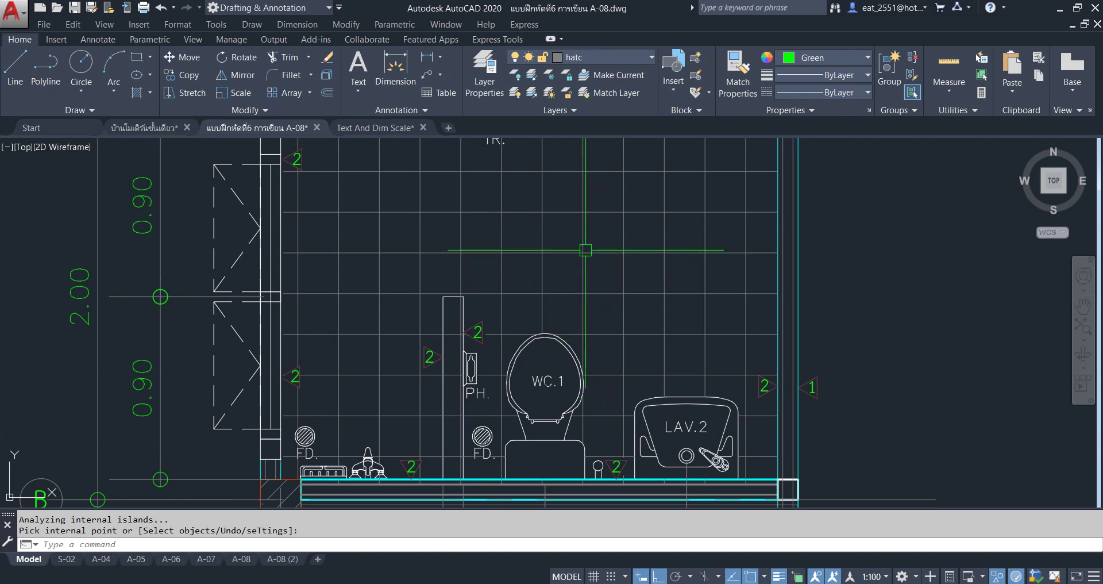
{"action": "middle_click_drag", "start_coordinate": [474, 341], "coordinate": [478, 428]}
{"action": "left_click", "coordinate": [547, 299]}
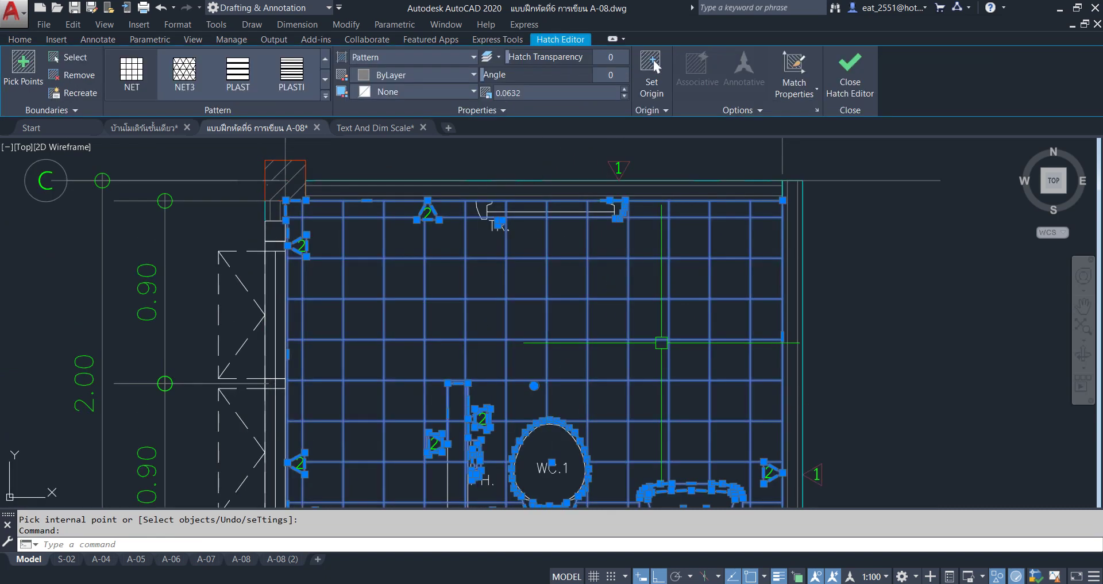
{"action": "key", "text": "Escape"}
End object isolation so the hidden door and full sheet reappear
{"action": "mouse_move", "coordinate": [517, 402]}
{"action": "middle_mouse_down"}
{"action": "mouse_move", "coordinate": [477, 339]}
{"action": "mouse_move", "coordinate": [482, 293]}
{"action": "middle_mouse_up"}
{"action": "scroll", "coordinate": [376, 394], "scroll_direction": "up", "scroll_amount": 2}
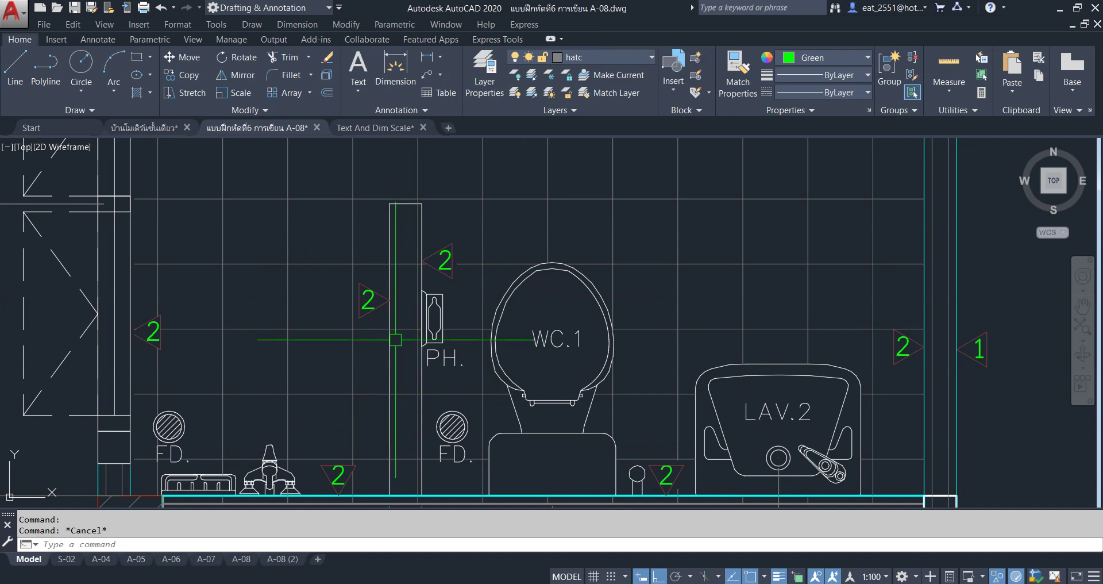
{"action": "scroll", "coordinate": [394, 342], "scroll_direction": "down", "scroll_amount": 2}
{"action": "middle_click_drag", "start_coordinate": [655, 405], "coordinate": [608, 507]}
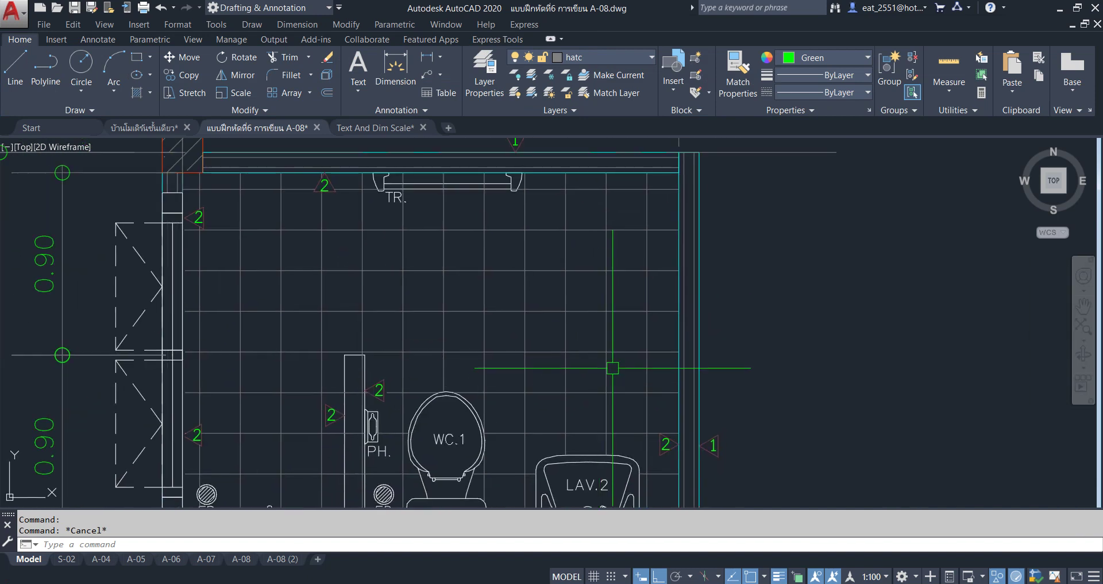
{"action": "middle_click_drag", "start_coordinate": [600, 358], "coordinate": [636, 367]}
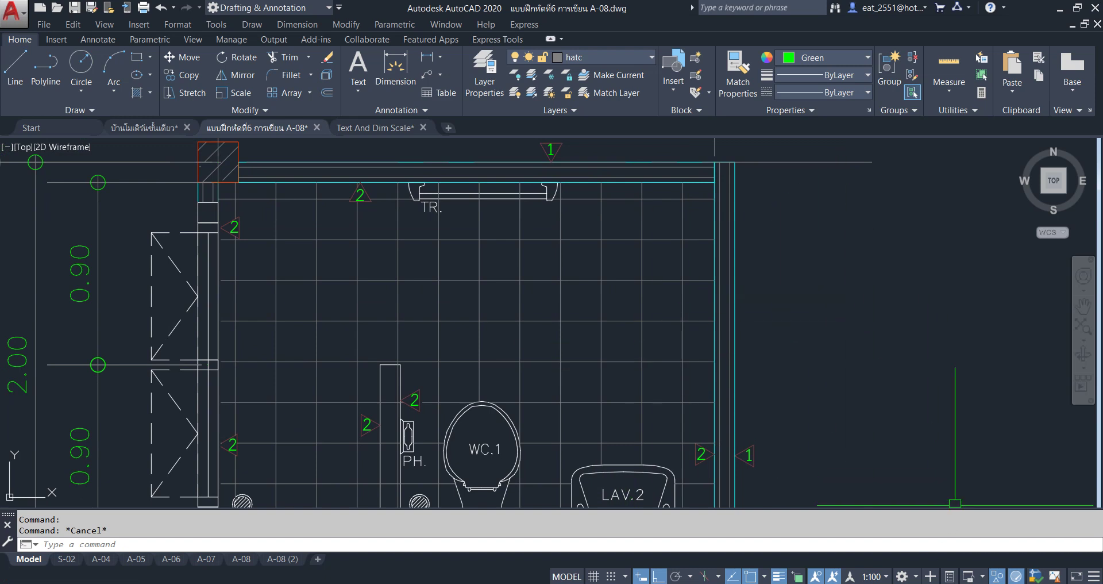
{"action": "left_click", "coordinate": [994, 578]}
{"action": "left_click", "coordinate": [1003, 561]}
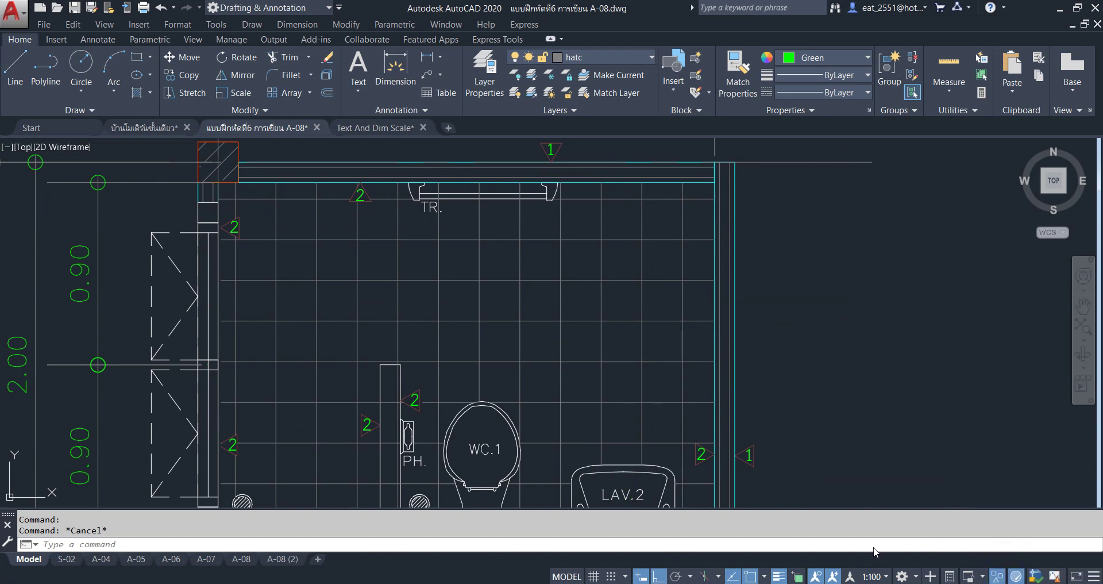
{"action": "scroll", "coordinate": [658, 284], "scroll_direction": "down", "scroll_amount": 3}
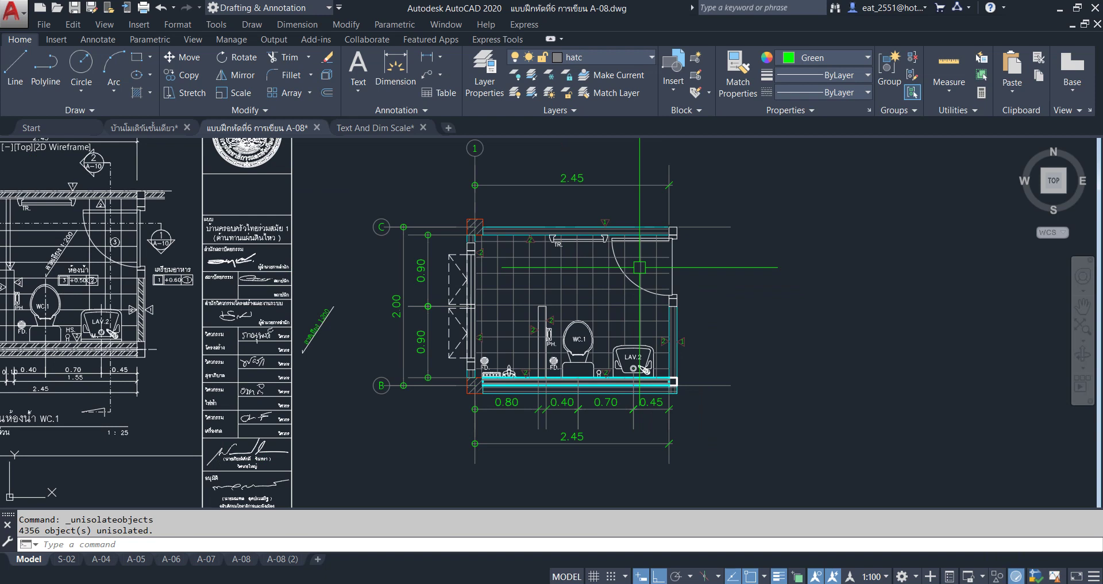
{"action": "scroll", "coordinate": [661, 258], "scroll_direction": "up", "scroll_amount": 3}
{"action": "left_click", "coordinate": [674, 251]}
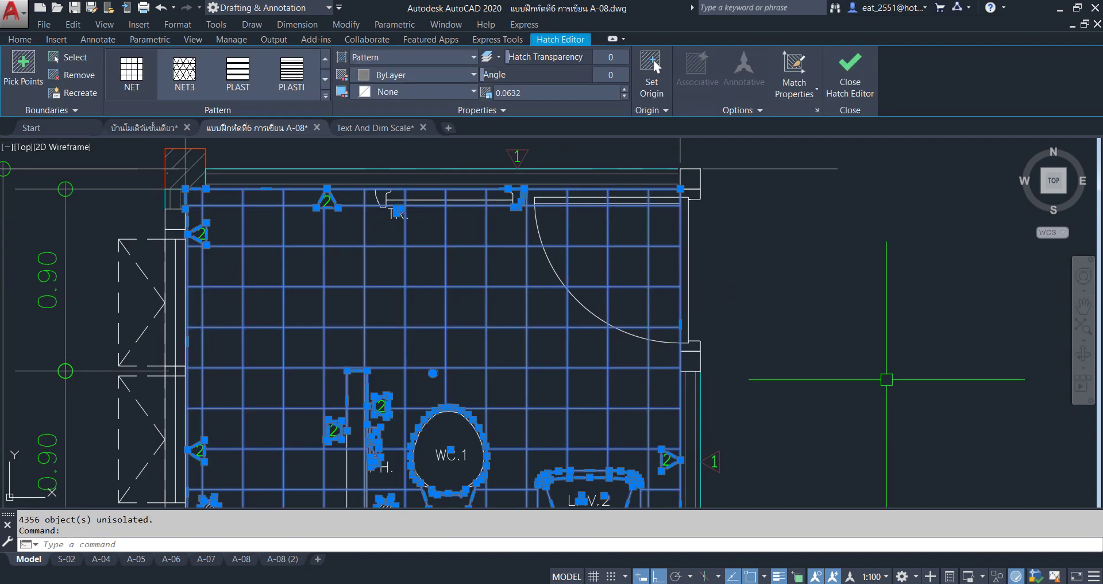
{"action": "key", "text": "Escape"}
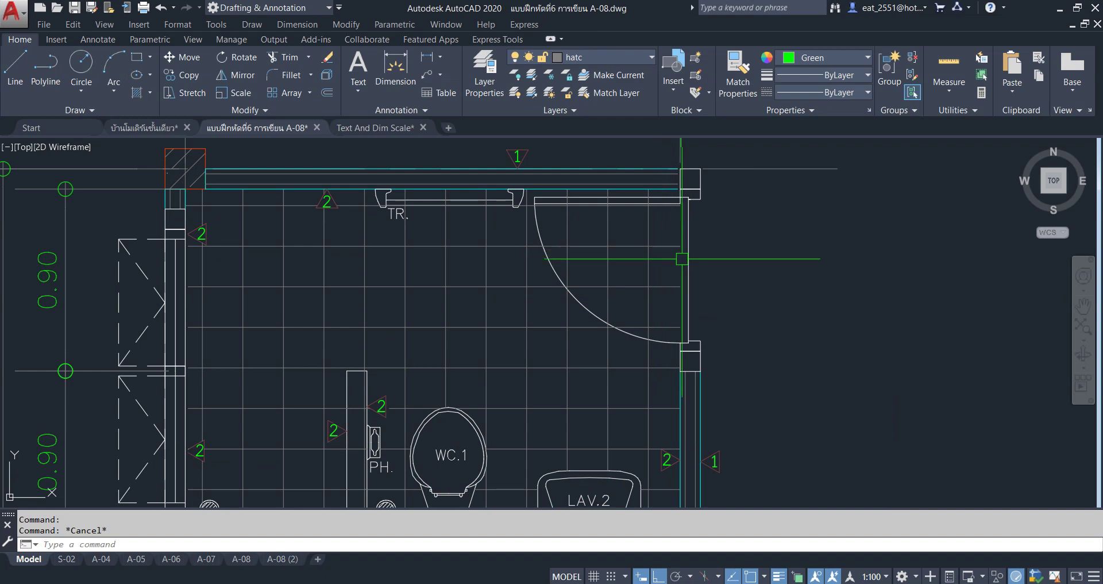
{"action": "scroll", "coordinate": [711, 237], "scroll_direction": "up", "scroll_amount": 1}
{"action": "middle_click_drag", "start_coordinate": [711, 240], "coordinate": [643, 276]}
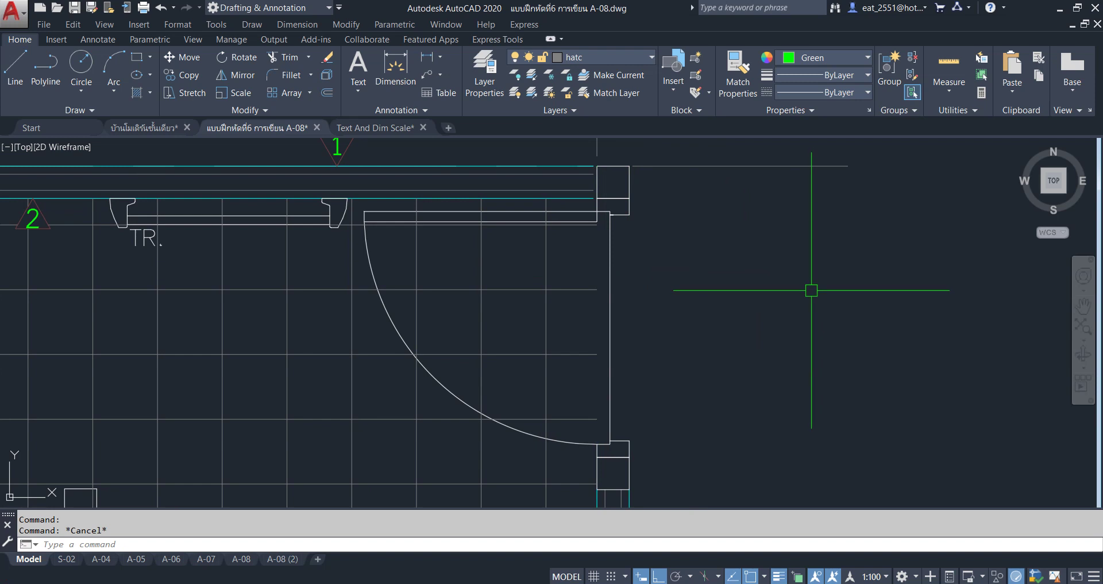
{"action": "left_click", "coordinate": [575, 290]}
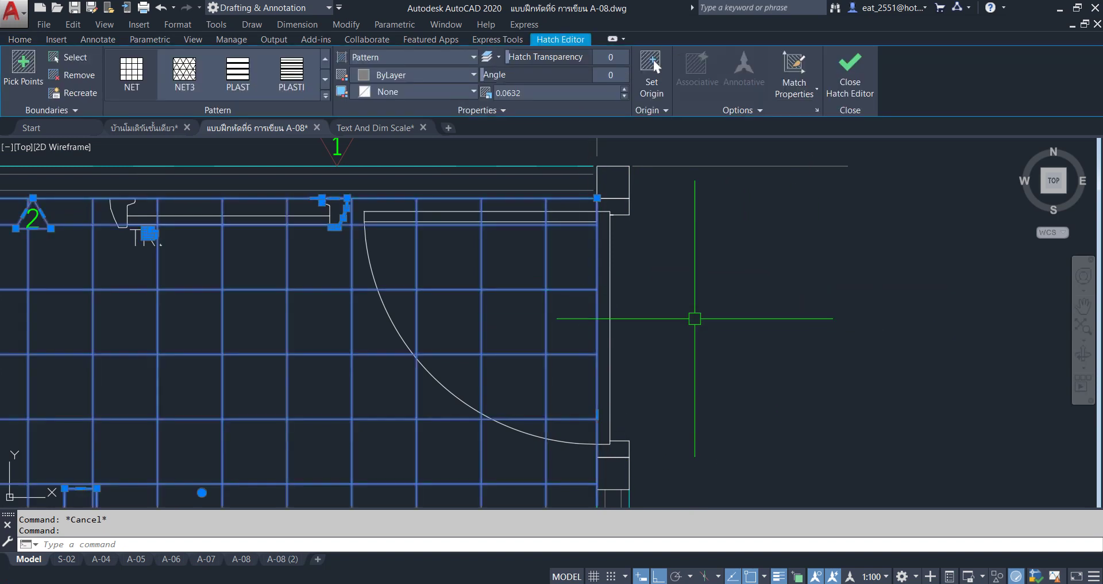
{"action": "scroll", "coordinate": [680, 219], "scroll_direction": "up", "scroll_amount": 1}
{"action": "scroll", "coordinate": [660, 251], "scroll_direction": "down", "scroll_amount": 1}
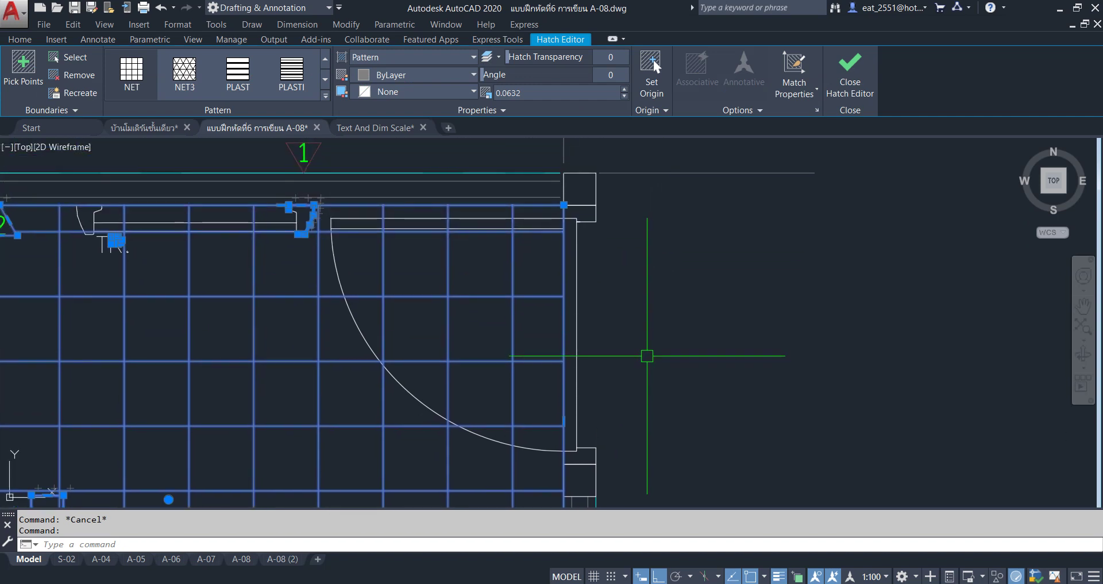
{"action": "key", "text": "Escape"}
{"action": "scroll", "coordinate": [647, 356], "scroll_direction": "down", "scroll_amount": 4}
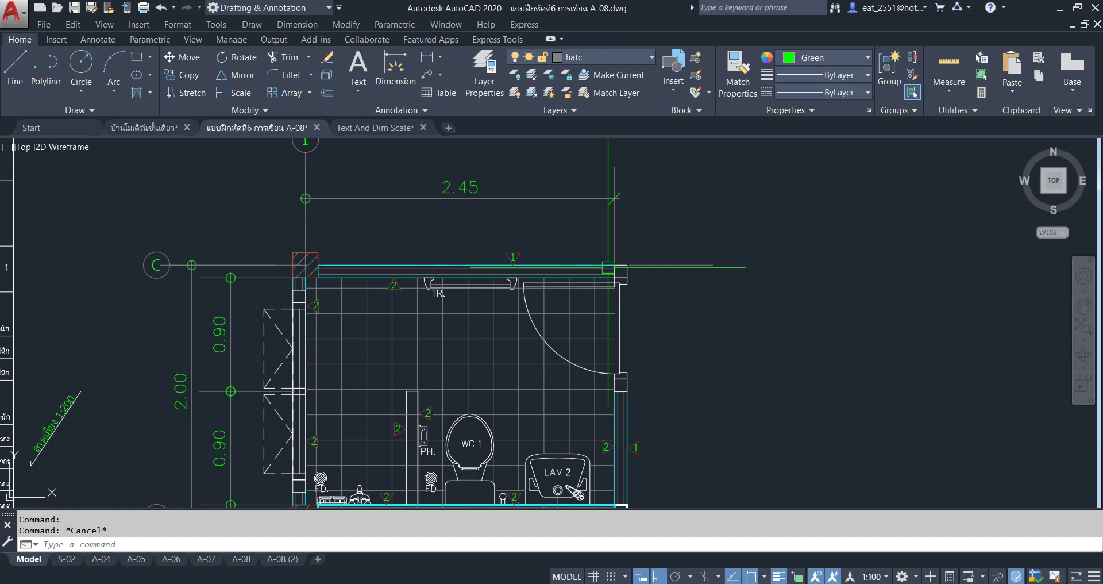
Replace the old floor hatch with a new NET3 hatch at scale 0.0632
{"action": "left_click", "coordinate": [463, 340]}
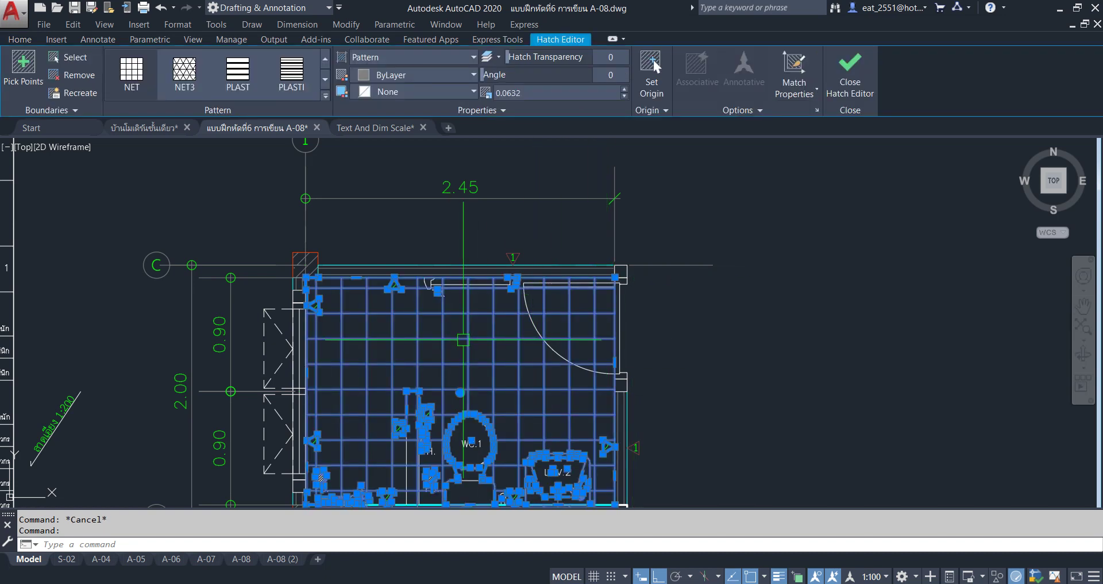
{"action": "key", "text": "Delete"}
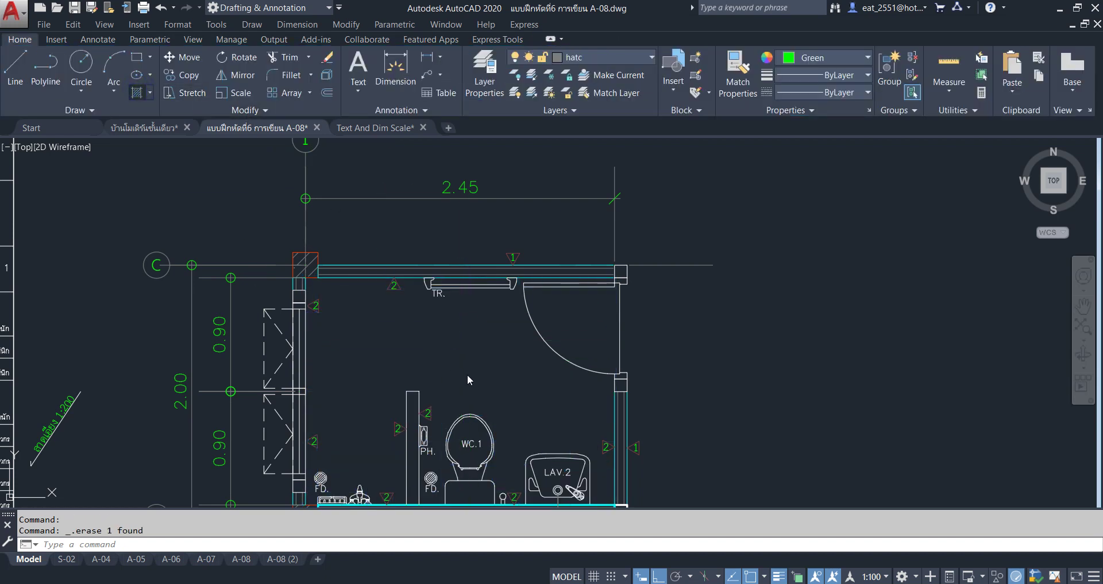
{"action": "type", "text": "h"}
{"action": "key", "text": "space"}
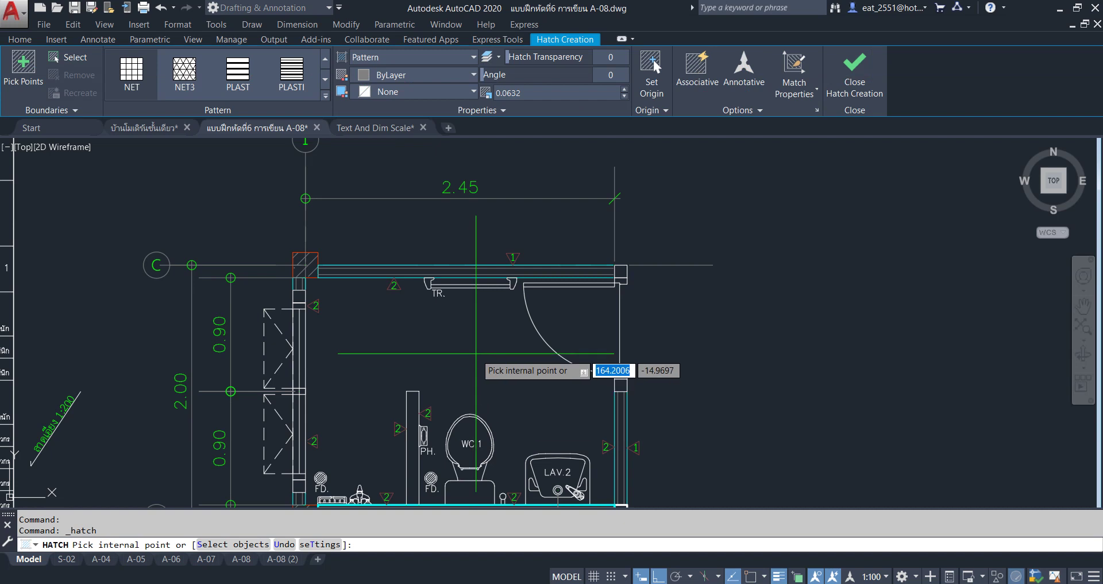
{"action": "scroll", "coordinate": [476, 353], "scroll_direction": "down", "scroll_amount": 1}
{"action": "scroll", "coordinate": [483, 315], "scroll_direction": "up", "scroll_amount": 1}
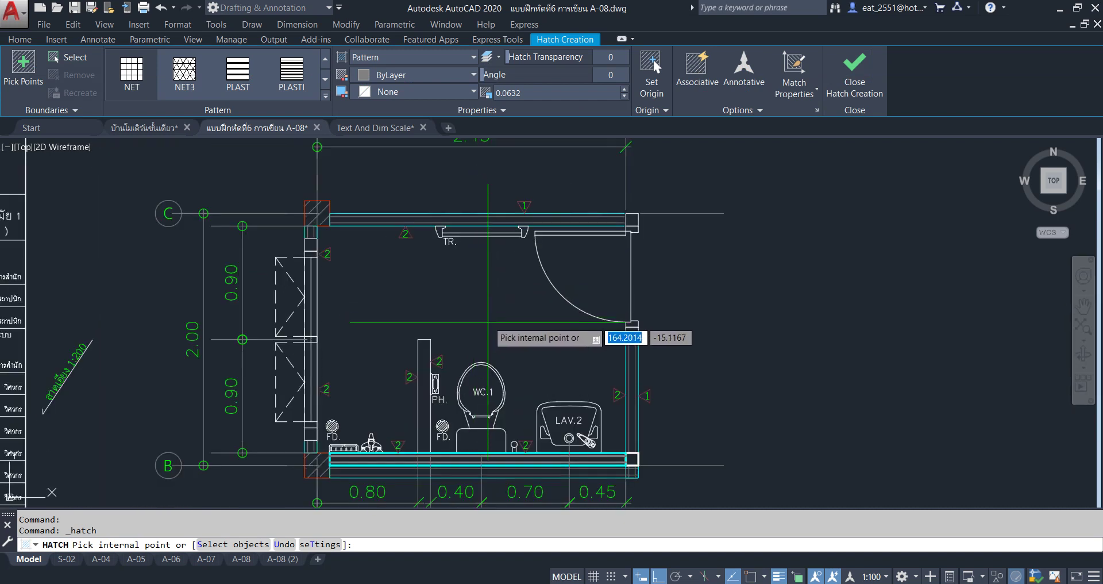
{"action": "left_click", "coordinate": [486, 317]}
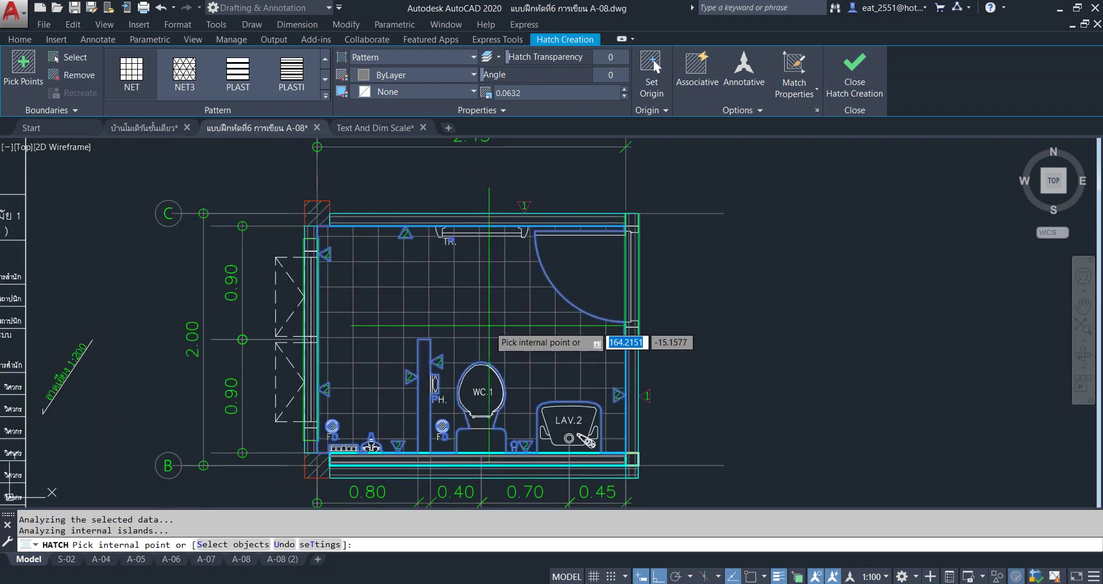
{"action": "key", "text": "Return"}
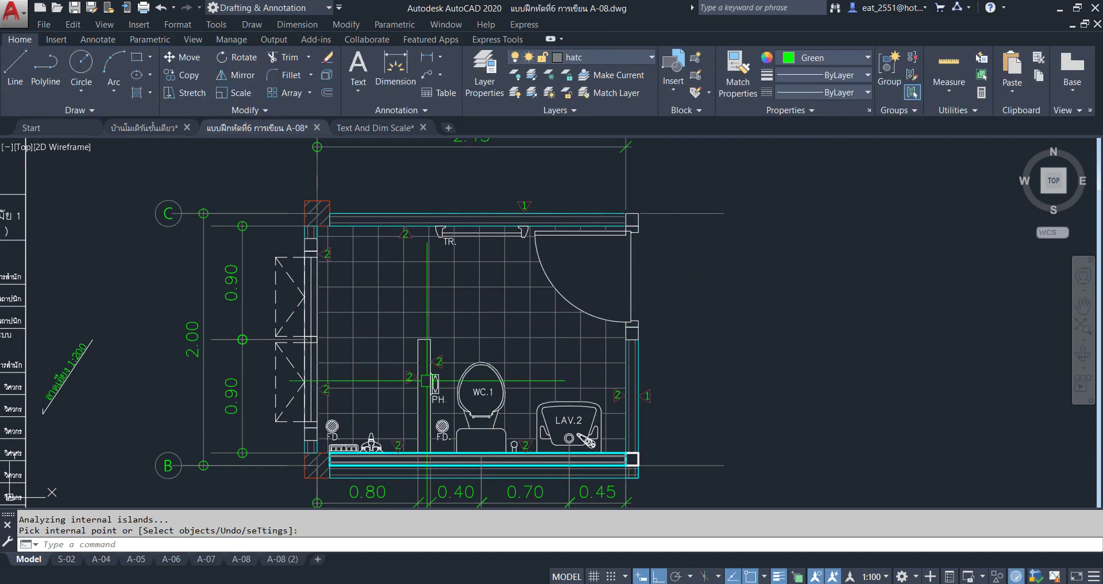
{"action": "scroll", "coordinate": [372, 392], "scroll_direction": "up", "scroll_amount": 3}
{"action": "scroll", "coordinate": [372, 392], "scroll_direction": "down", "scroll_amount": 4}
{"action": "scroll", "coordinate": [252, 331], "scroll_direction": "up", "scroll_amount": 1}
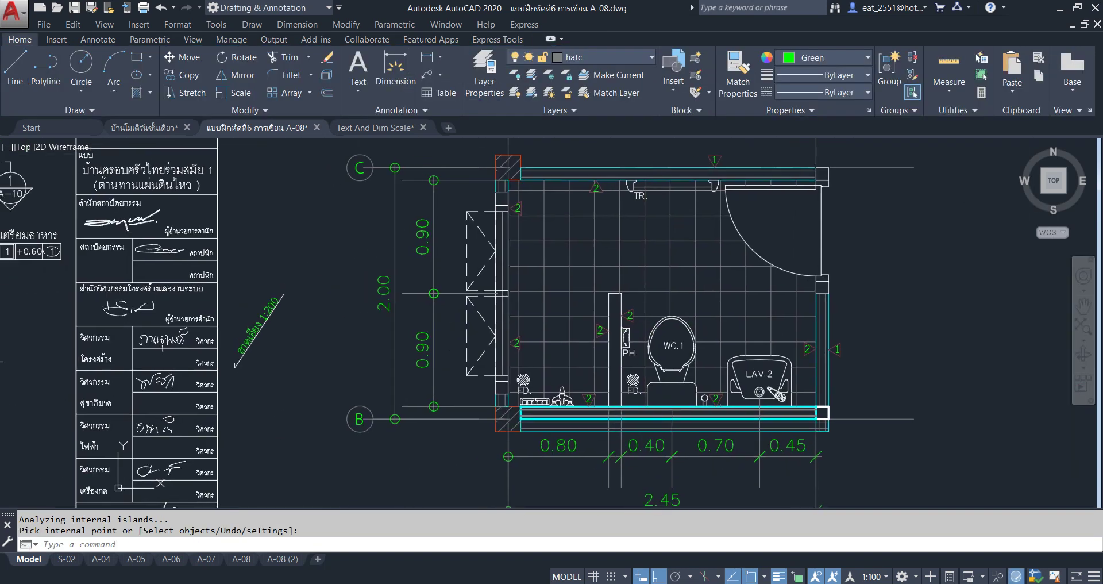
Copy the diagonal 'ลาดเอียง 1:200' slope note to the left wall area and over WC.1
{"action": "scroll", "coordinate": [252, 332], "scroll_direction": "up", "scroll_amount": 4}
{"action": "left_click", "coordinate": [369, 193]}
{"action": "left_click", "coordinate": [256, 477]}
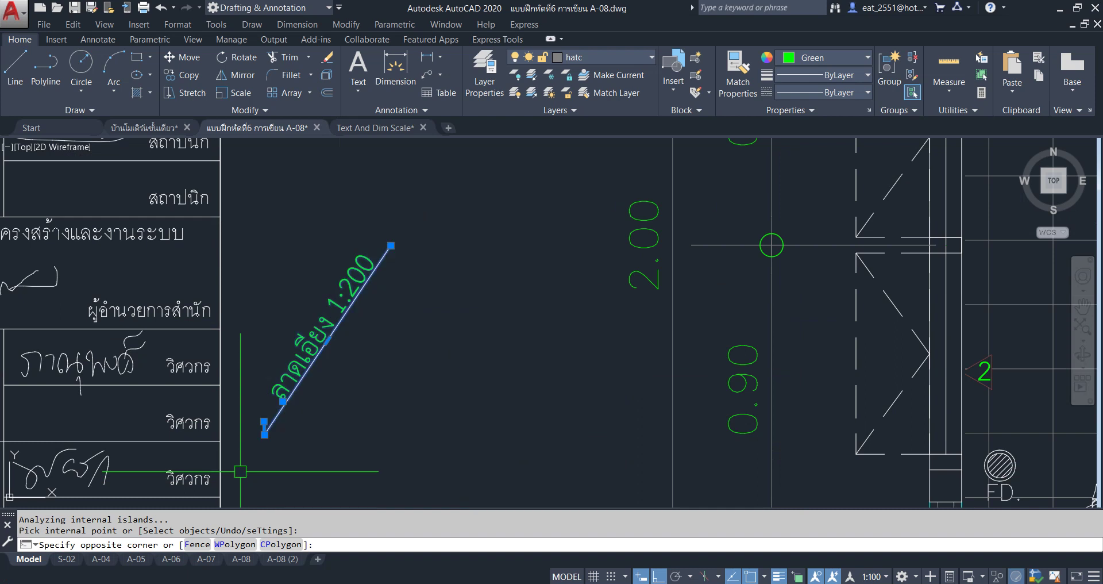
{"action": "left_click", "coordinate": [175, 76]}
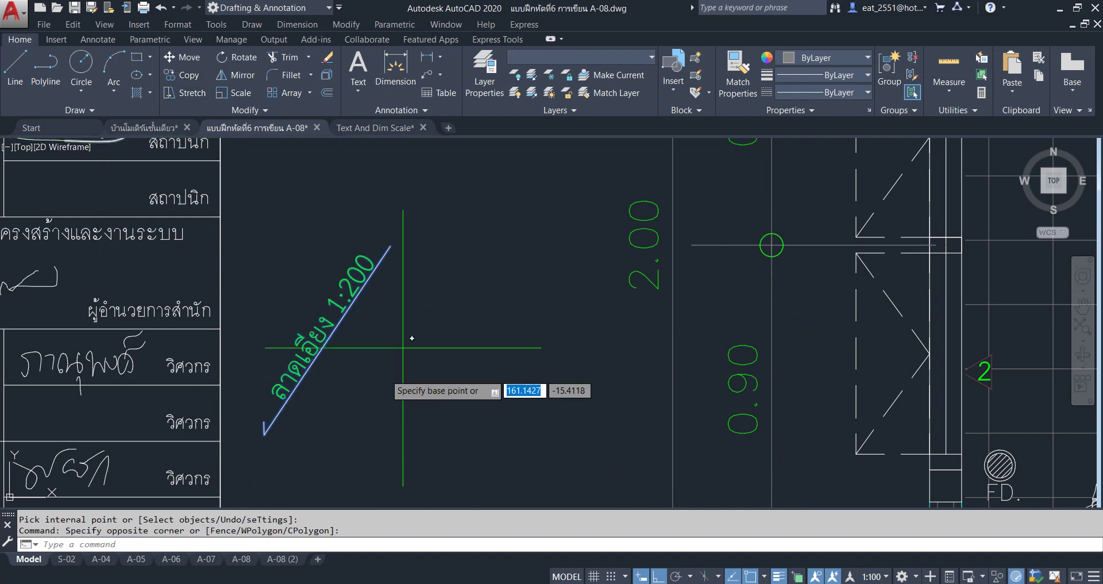
{"action": "left_click", "coordinate": [264, 435]}
{"action": "scroll", "coordinate": [533, 331], "scroll_direction": "down", "scroll_amount": 4}
{"action": "scroll", "coordinate": [670, 381], "scroll_direction": "up", "scroll_amount": 2}
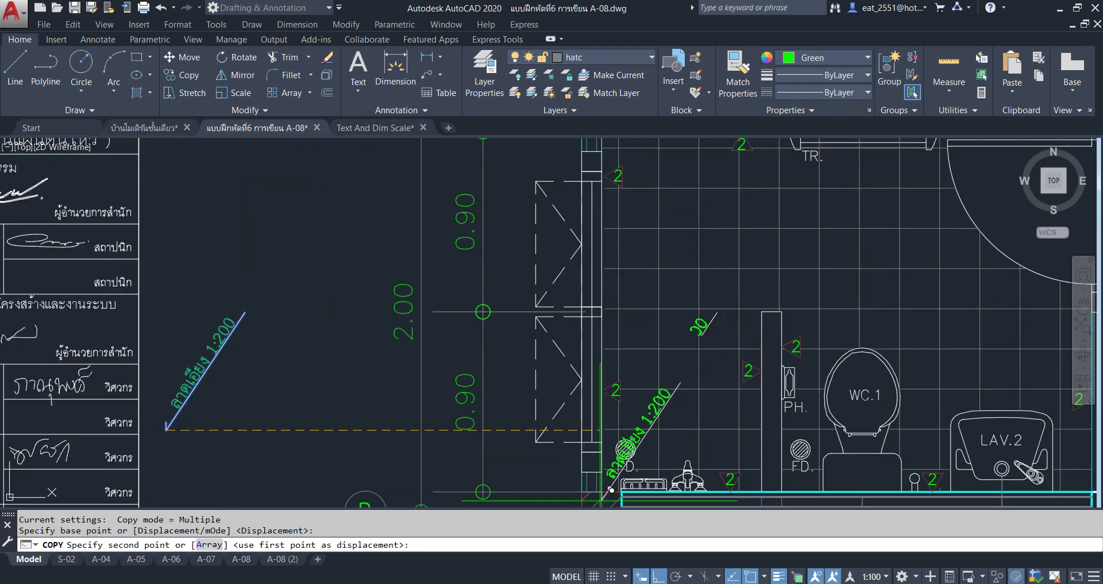
{"action": "left_click", "coordinate": [659, 577]}
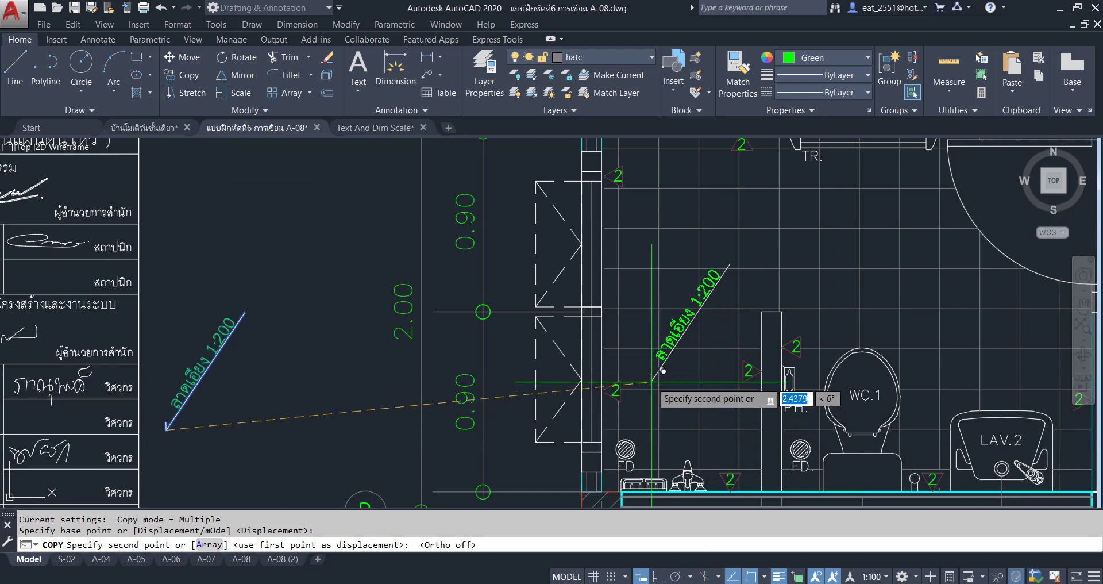
{"action": "left_click", "coordinate": [636, 428]}
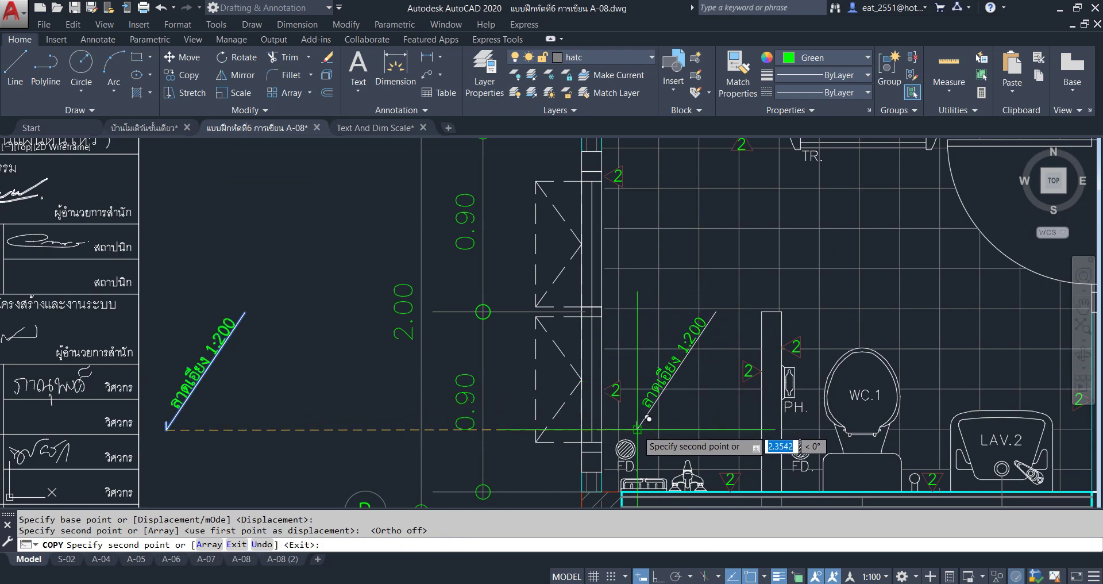
{"action": "left_click", "coordinate": [825, 419]}
{"action": "scroll", "coordinate": [715, 394], "scroll_direction": "down", "scroll_amount": 2}
{"action": "scroll", "coordinate": [632, 391], "scroll_direction": "down", "scroll_amount": 2}
{"action": "scroll", "coordinate": [607, 373], "scroll_direction": "up", "scroll_amount": 2}
{"action": "key", "text": "Escape"}
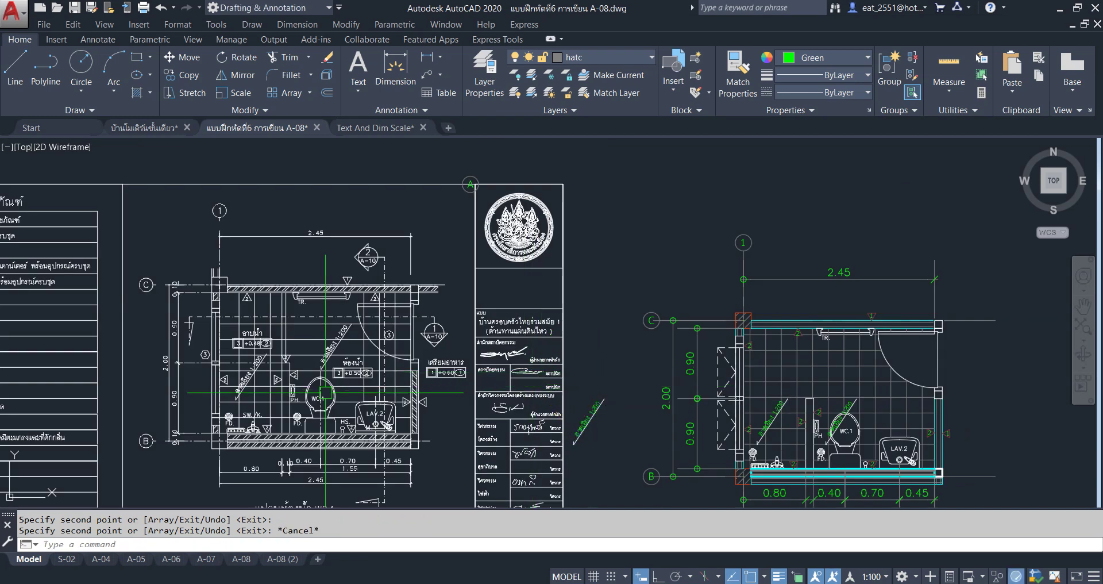
Erase the original slope note lying outside the bathroom plan
{"action": "middle_click_drag", "start_coordinate": [409, 418], "coordinate": [418, 376]}
{"action": "scroll", "coordinate": [453, 389], "scroll_direction": "up", "scroll_amount": 1}
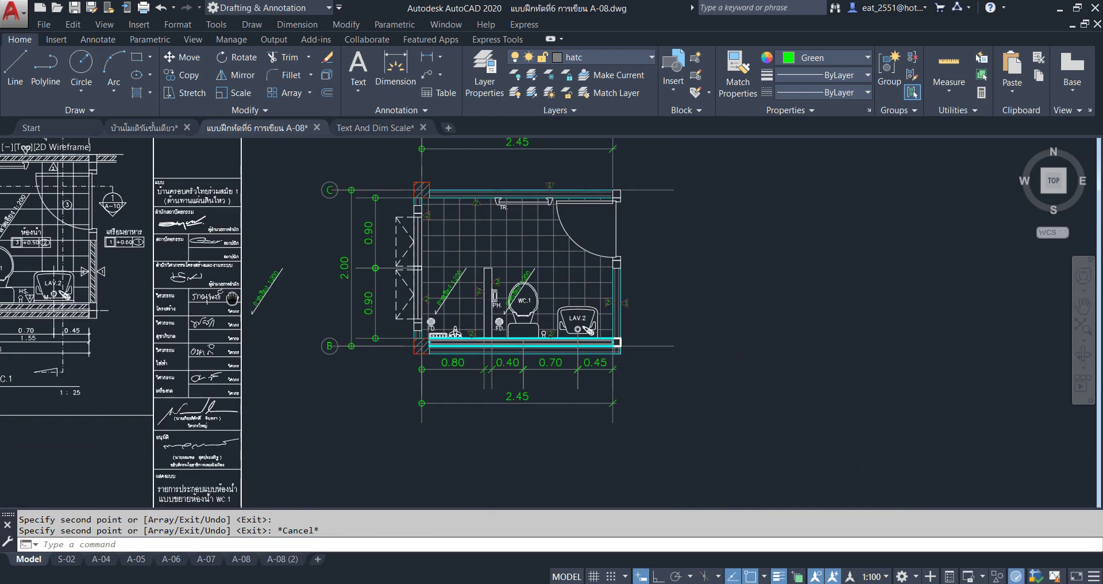
{"action": "scroll", "coordinate": [517, 356], "scroll_direction": "up", "scroll_amount": 1}
{"action": "scroll", "coordinate": [413, 273], "scroll_direction": "up", "scroll_amount": 2}
{"action": "left_click", "coordinate": [463, 236]}
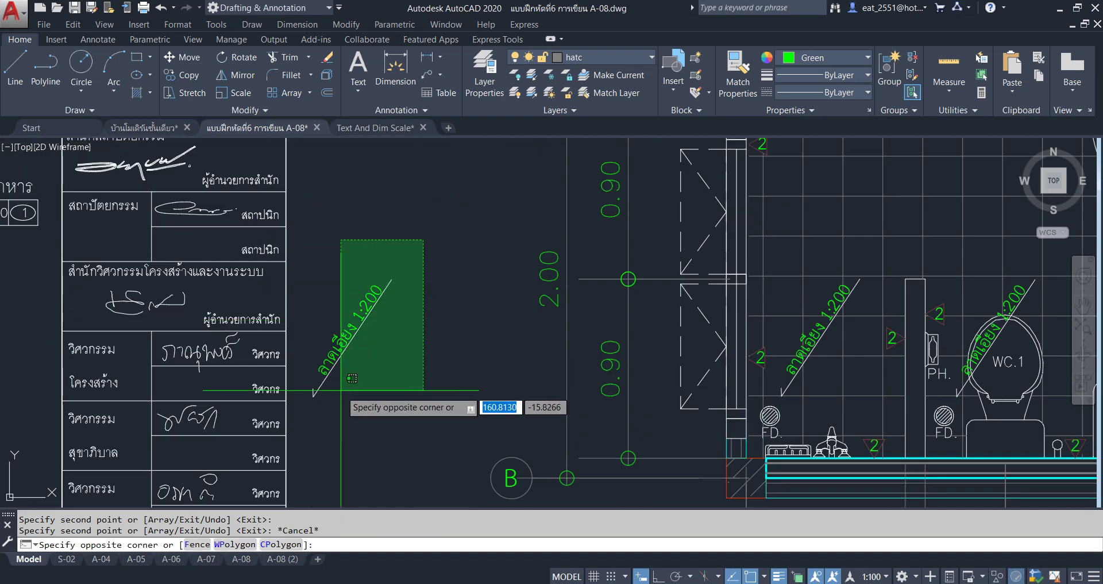
{"action": "left_click", "coordinate": [310, 416]}
{"action": "key", "text": "Delete"}
{"action": "scroll", "coordinate": [330, 328], "scroll_direction": "down", "scroll_amount": 4}
{"action": "middle_click_drag", "start_coordinate": [356, 286], "coordinate": [402, 326]}
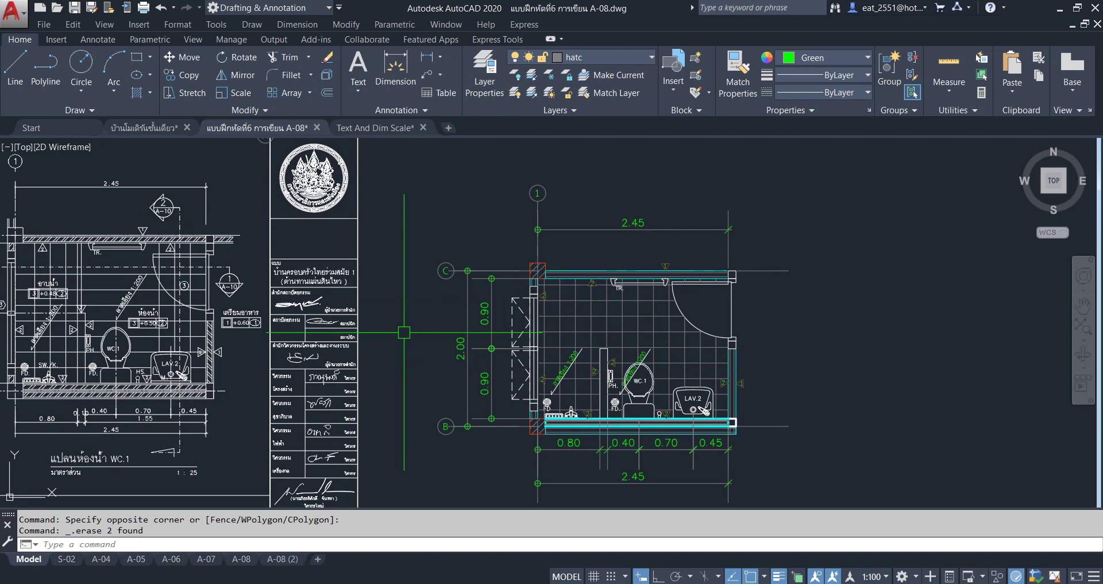
{"action": "middle_click_drag", "start_coordinate": [56, 396], "coordinate": [97, 404]}
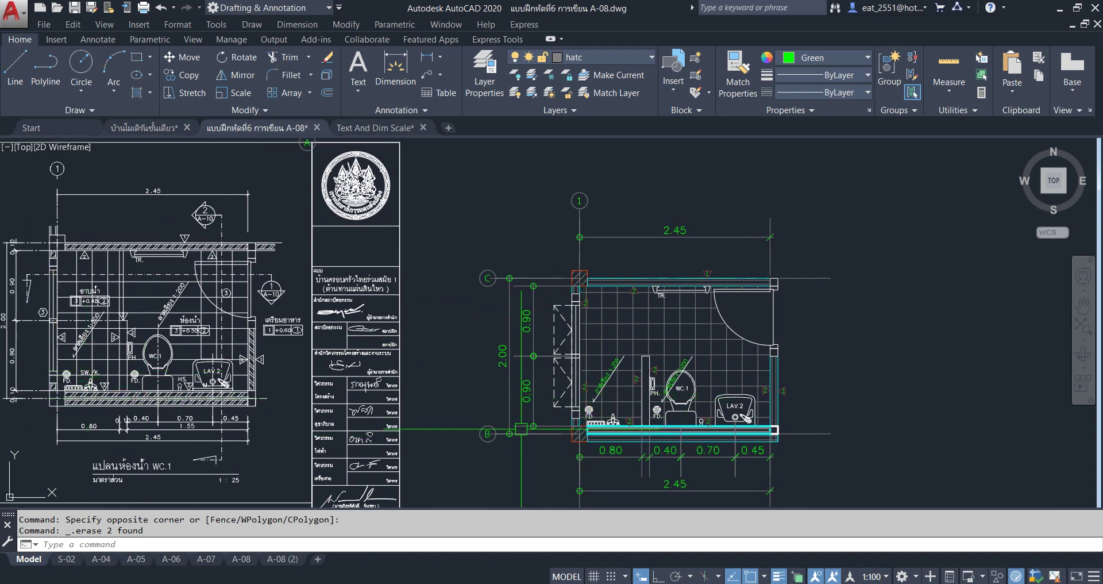
{"action": "scroll", "coordinate": [73, 390], "scroll_direction": "up", "scroll_amount": 9}
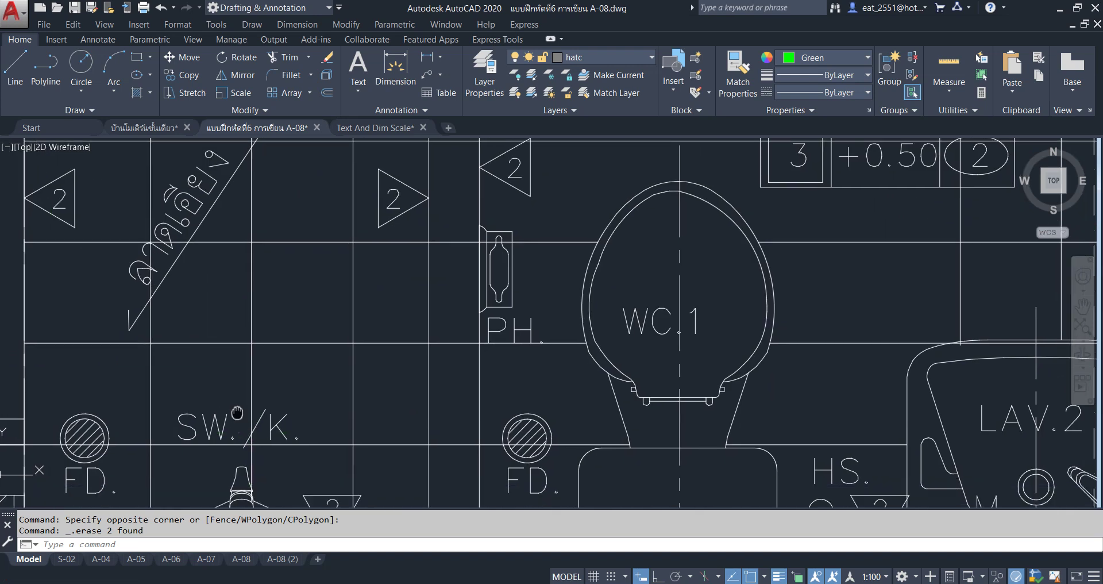
{"action": "scroll", "coordinate": [149, 332], "scroll_direction": "down", "scroll_amount": 7}
{"action": "scroll", "coordinate": [459, 345], "scroll_direction": "up", "scroll_amount": 2}
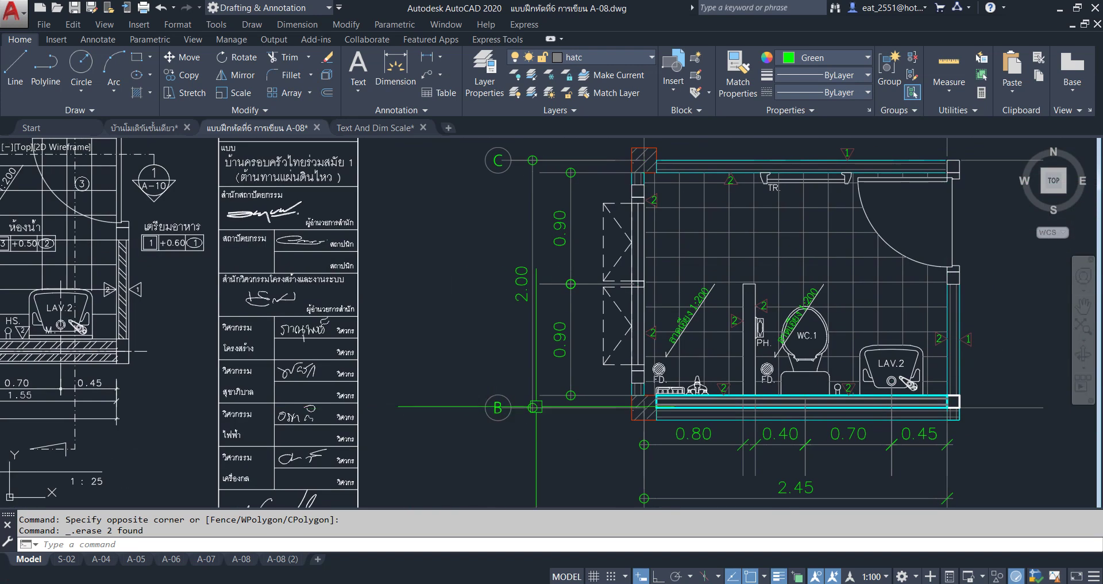
{"action": "scroll", "coordinate": [774, 408], "scroll_direction": "down", "scroll_amount": 2}
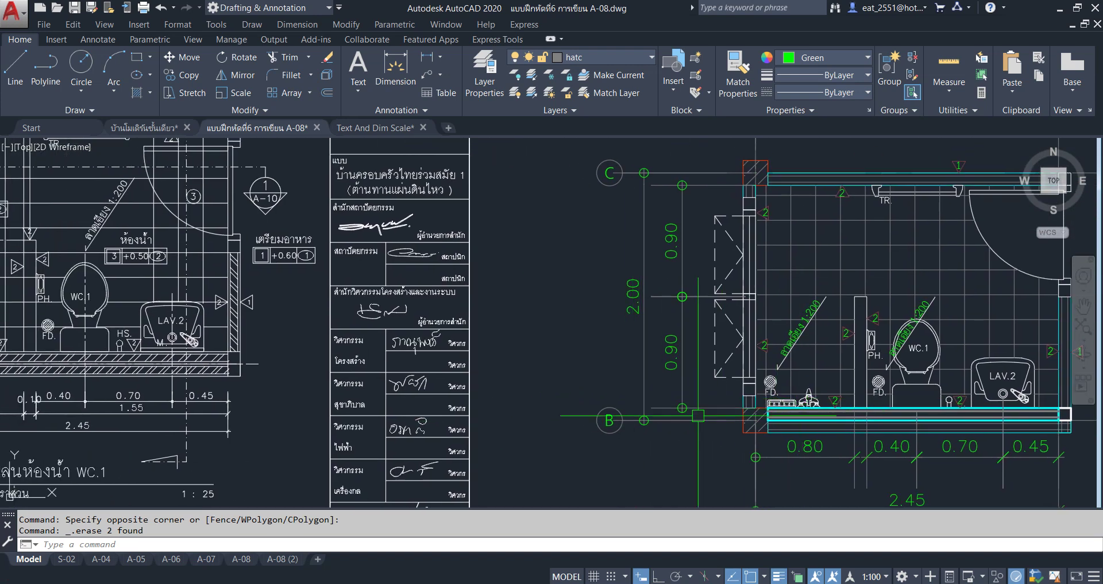
{"action": "scroll", "coordinate": [662, 360], "scroll_direction": "down", "scroll_amount": 2}
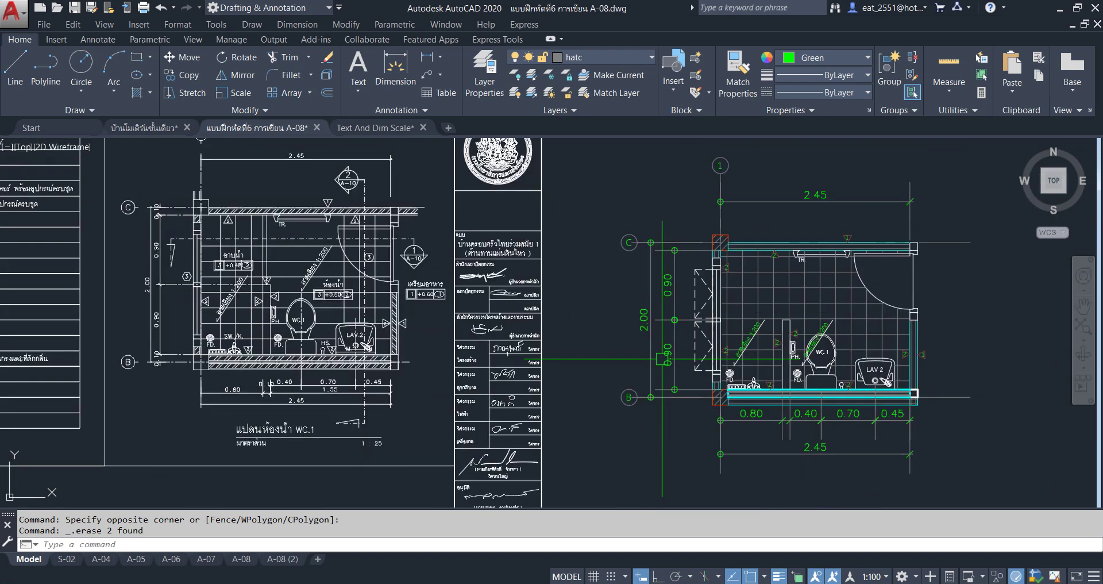
{"action": "middle_click_drag", "start_coordinate": [662, 359], "coordinate": [469, 349]}
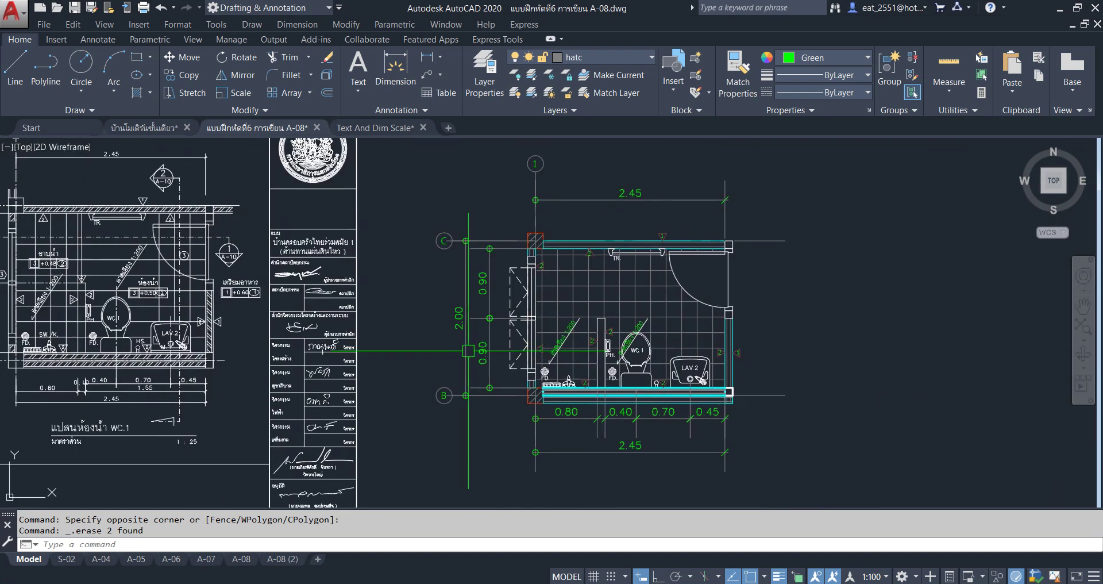
{"action": "scroll", "coordinate": [468, 351], "scroll_direction": "down", "scroll_amount": 4}
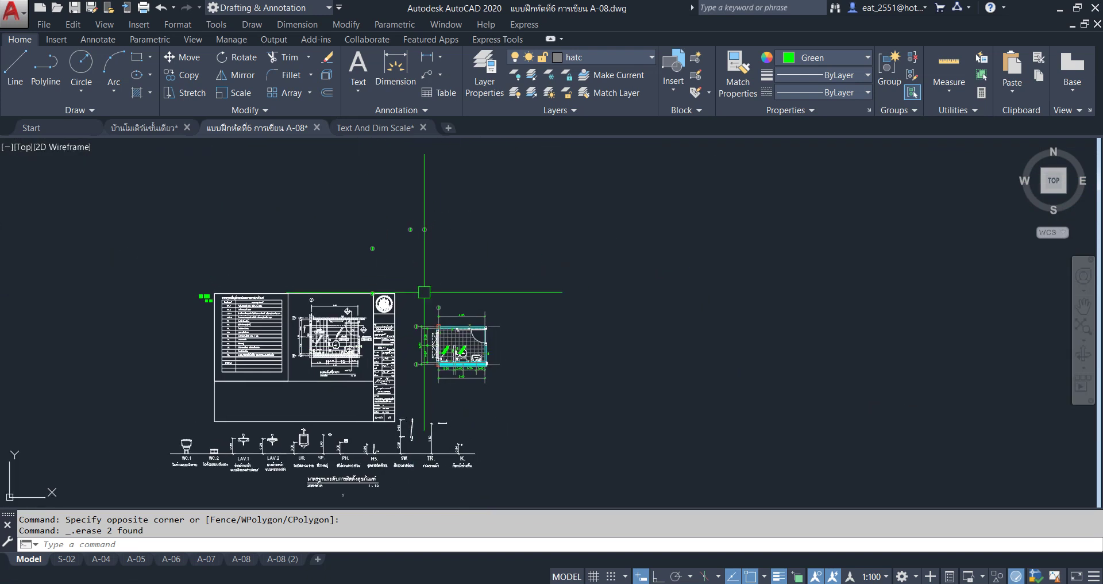
{"action": "scroll", "coordinate": [452, 245], "scroll_direction": "up", "scroll_amount": 2}
Erase the three small stray circles above the A-08 sheet
{"action": "left_click", "coordinate": [512, 167]}
{"action": "left_click", "coordinate": [209, 247]}
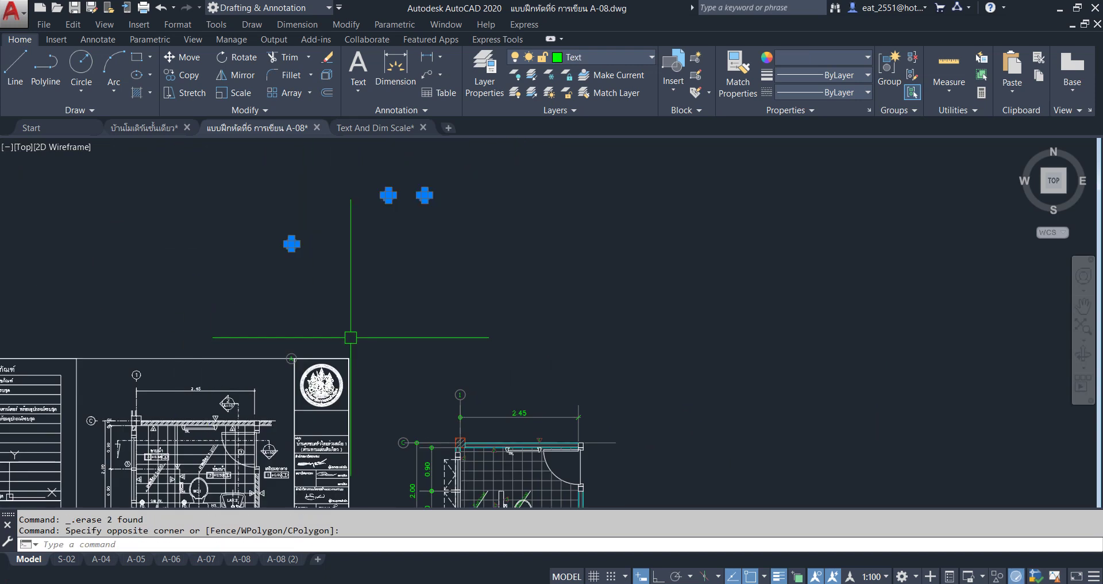
{"action": "key", "text": "Delete"}
{"action": "scroll", "coordinate": [351, 337], "scroll_direction": "down", "scroll_amount": 5}
{"action": "scroll", "coordinate": [388, 345], "scroll_direction": "down", "scroll_amount": 2}
{"action": "scroll", "coordinate": [387, 397], "scroll_direction": "up", "scroll_amount": 5}
{"action": "scroll", "coordinate": [387, 406], "scroll_direction": "down", "scroll_amount": 5}
{"action": "scroll", "coordinate": [526, 322], "scroll_direction": "up", "scroll_amount": 2}
{"action": "scroll", "coordinate": [456, 365], "scroll_direction": "up", "scroll_amount": 2}
{"action": "scroll", "coordinate": [413, 210], "scroll_direction": "up", "scroll_amount": 2}
{"action": "scroll", "coordinate": [414, 301], "scroll_direction": "up", "scroll_amount": 5}
{"action": "scroll", "coordinate": [431, 304], "scroll_direction": "up", "scroll_amount": 2}
{"action": "scroll", "coordinate": [448, 301], "scroll_direction": "up", "scroll_amount": 1}
{"action": "scroll", "coordinate": [457, 299], "scroll_direction": "up", "scroll_amount": 1}
{"action": "scroll", "coordinate": [353, 230], "scroll_direction": "up", "scroll_amount": 3}
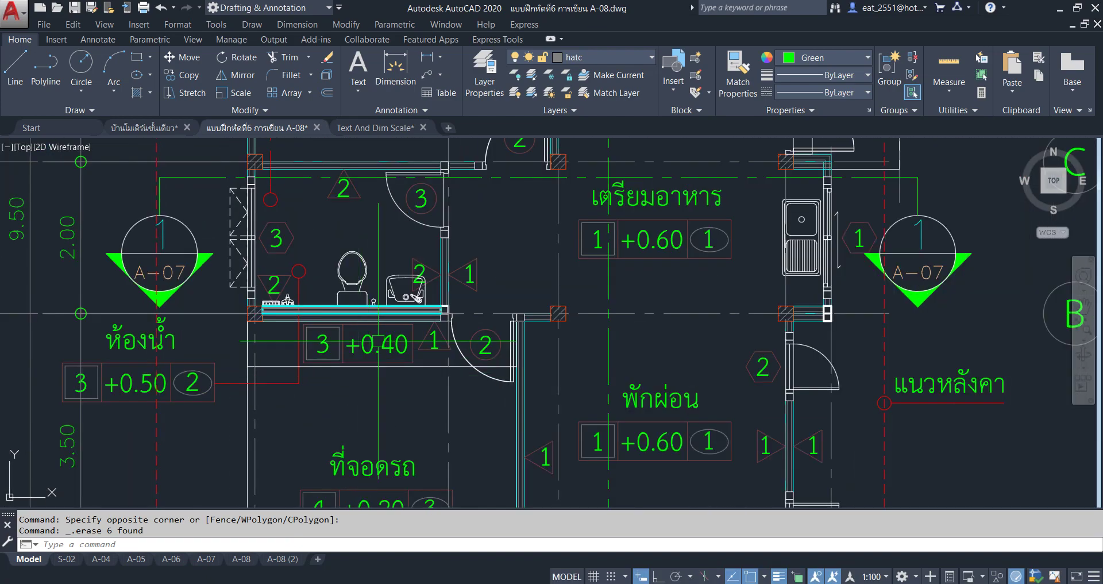
{"action": "scroll", "coordinate": [352, 230], "scroll_direction": "down", "scroll_amount": 2}
{"action": "scroll", "coordinate": [368, 402], "scroll_direction": "down", "scroll_amount": 2}
{"action": "scroll", "coordinate": [368, 396], "scroll_direction": "down", "scroll_amount": 1}
{"action": "scroll", "coordinate": [380, 373], "scroll_direction": "up", "scroll_amount": 4}
{"action": "scroll", "coordinate": [494, 322], "scroll_direction": "up", "scroll_amount": 1}
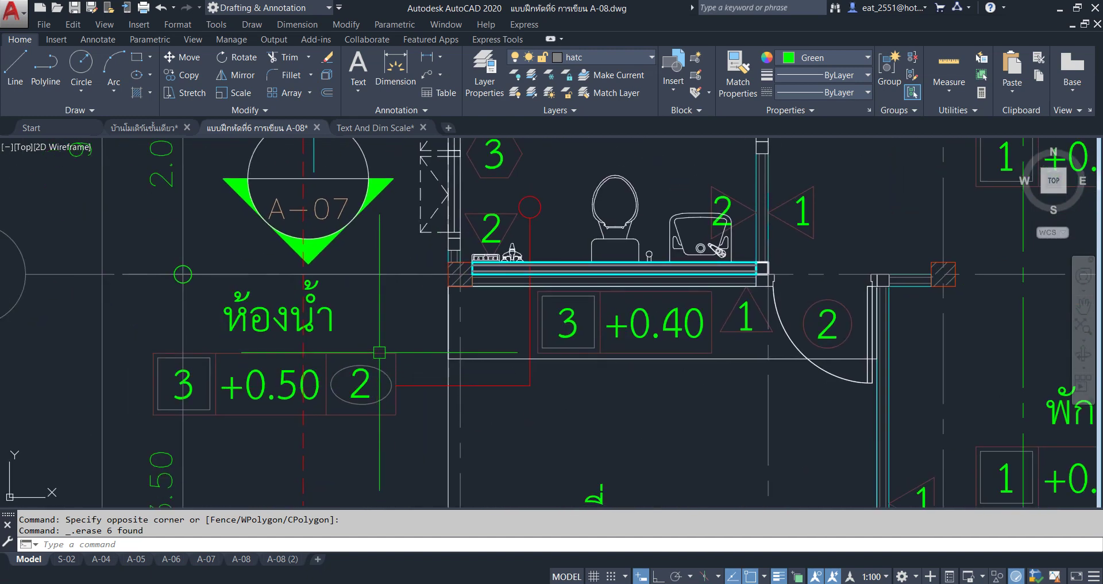
Check the ห้องน้ำ +0.50 room tag and survey the surrounding floor plans and sheets
{"action": "left_click", "coordinate": [354, 353]}
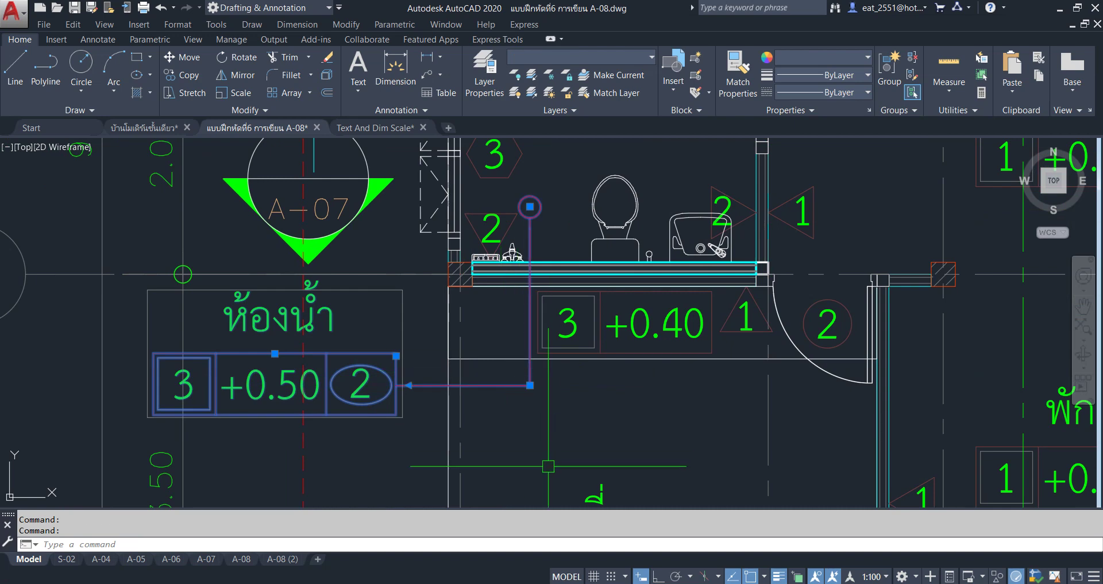
{"action": "key", "text": "Escape"}
{"action": "scroll", "coordinate": [256, 379], "scroll_direction": "down", "scroll_amount": 5}
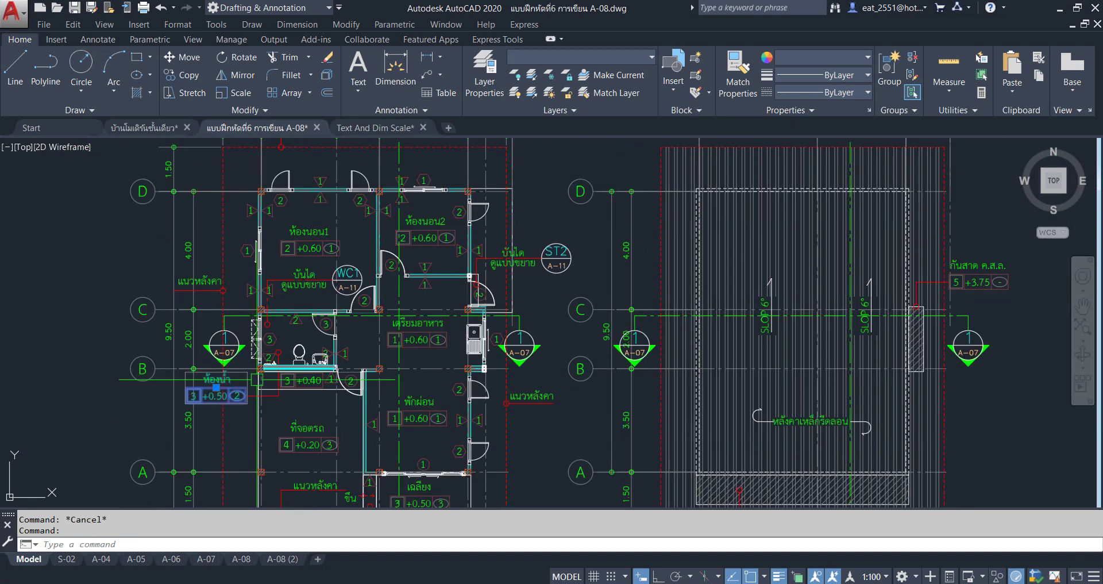
{"action": "scroll", "coordinate": [226, 402], "scroll_direction": "down", "scroll_amount": 3}
{"action": "mouse_move", "coordinate": [226, 402]}
{"action": "middle_mouse_down"}
{"action": "mouse_move", "coordinate": [506, 370]}
{"action": "mouse_move", "coordinate": [395, 333]}
{"action": "middle_mouse_up"}
{"action": "scroll", "coordinate": [394, 333], "scroll_direction": "down", "scroll_amount": 3}
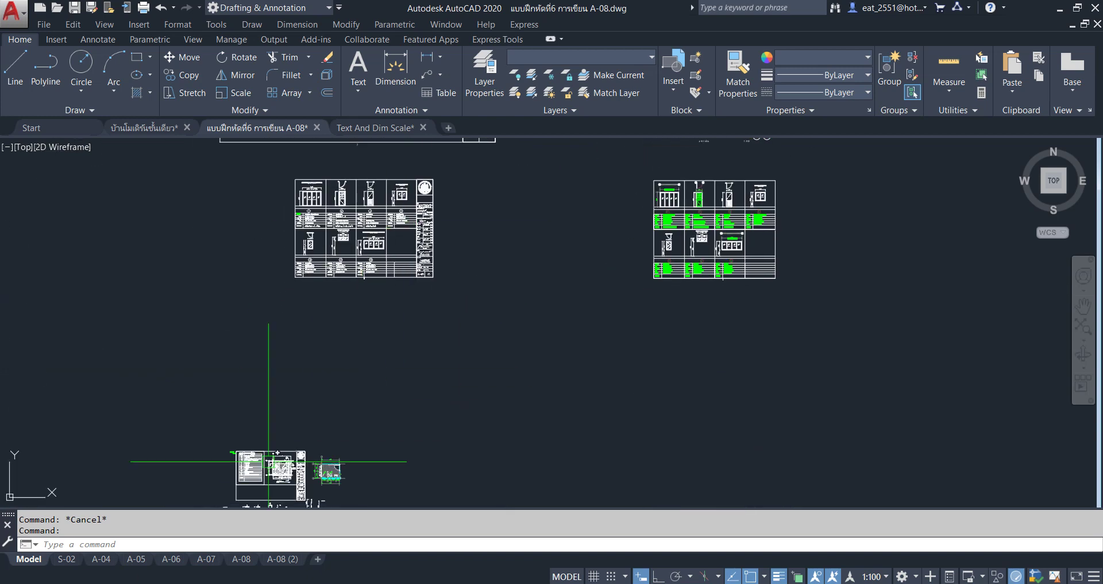
{"action": "scroll", "coordinate": [266, 456], "scroll_direction": "up", "scroll_amount": 3}
{"action": "scroll", "coordinate": [296, 443], "scroll_direction": "up", "scroll_amount": 3}
{"action": "scroll", "coordinate": [196, 454], "scroll_direction": "up", "scroll_amount": 4}
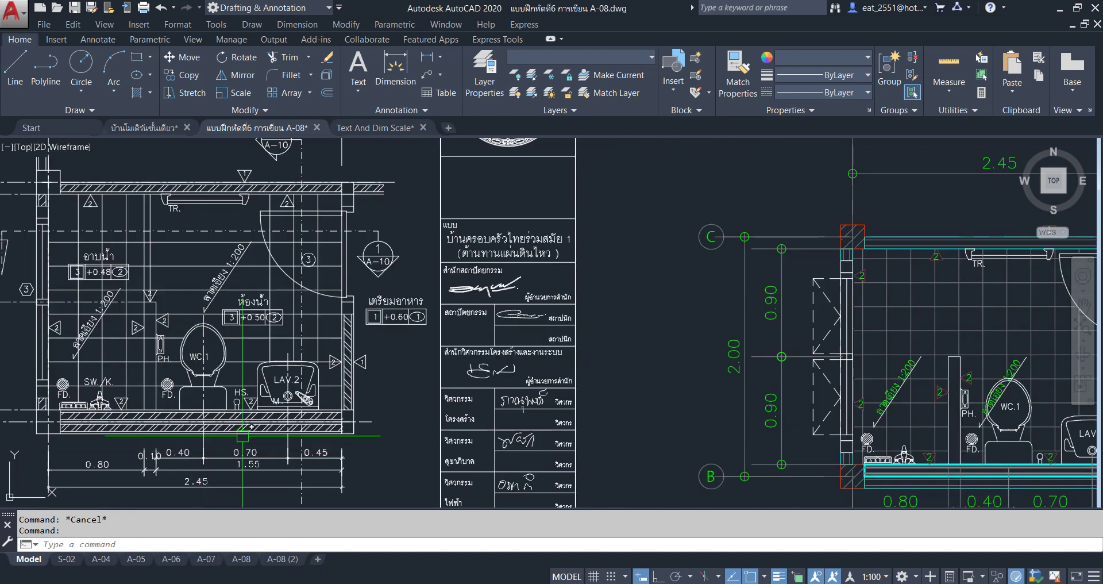
{"action": "middle_click_drag", "start_coordinate": [248, 332], "coordinate": [355, 384]}
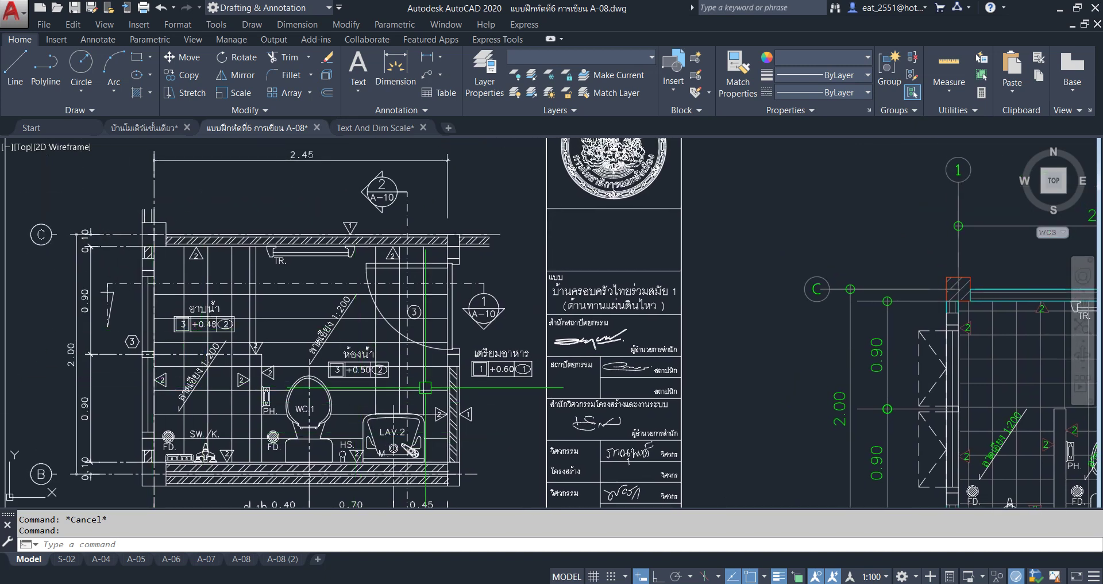
{"action": "scroll", "coordinate": [295, 375], "scroll_direction": "down", "scroll_amount": 5}
{"action": "middle_click_drag", "start_coordinate": [295, 375], "coordinate": [384, 385]}
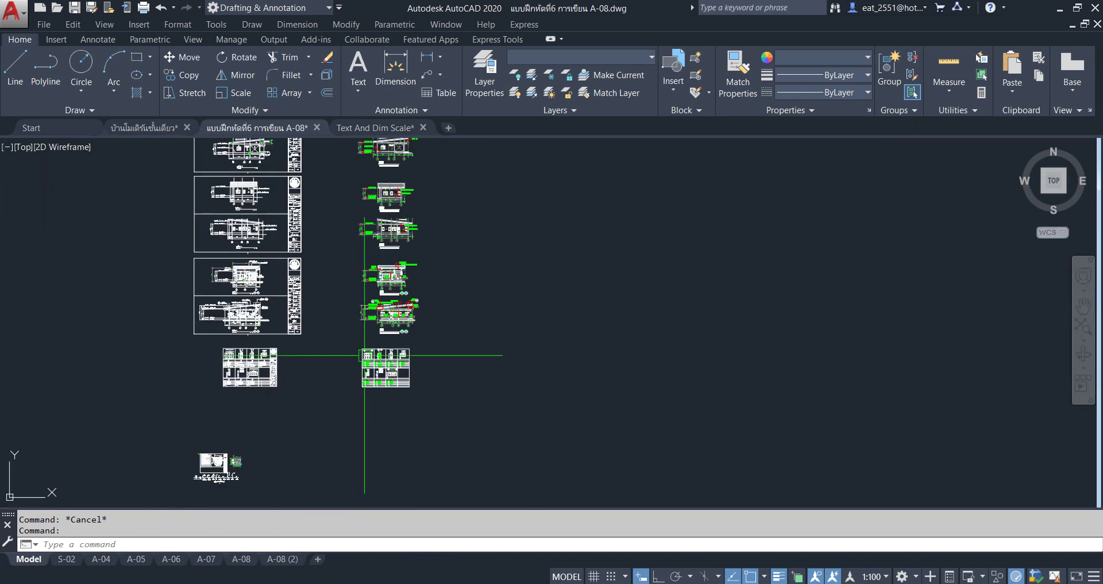
{"action": "scroll", "coordinate": [350, 273], "scroll_direction": "up", "scroll_amount": 8}
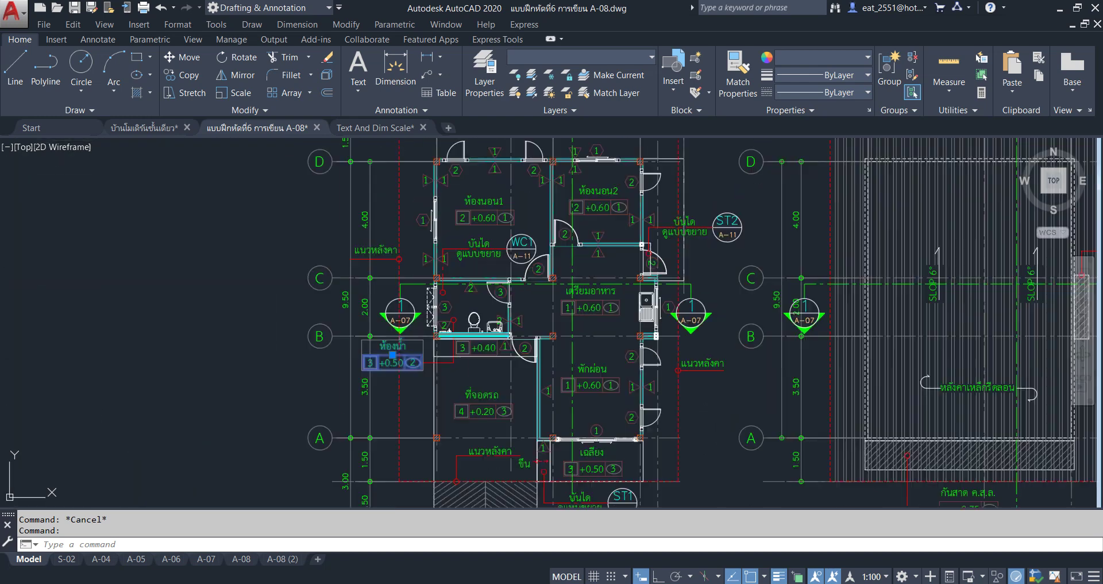
{"action": "scroll", "coordinate": [583, 289], "scroll_direction": "up", "scroll_amount": 6}
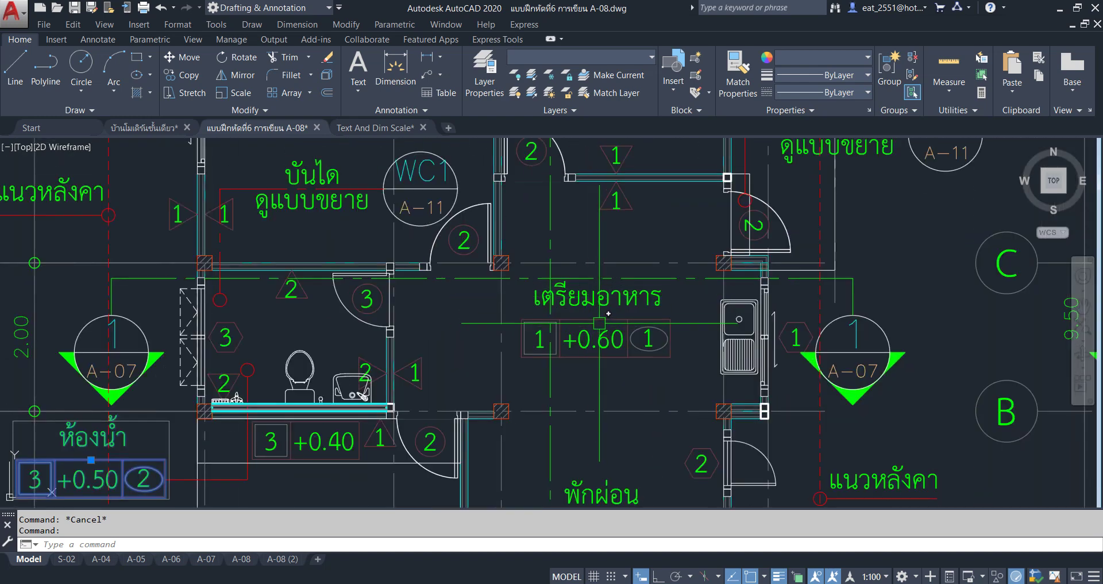
Copy the เตรียมอาหาร +0.60 room tag to sit beside the ห้องน้ำ bathroom tag
{"action": "left_click", "coordinate": [599, 322]}
{"action": "left_click", "coordinate": [182, 78]}
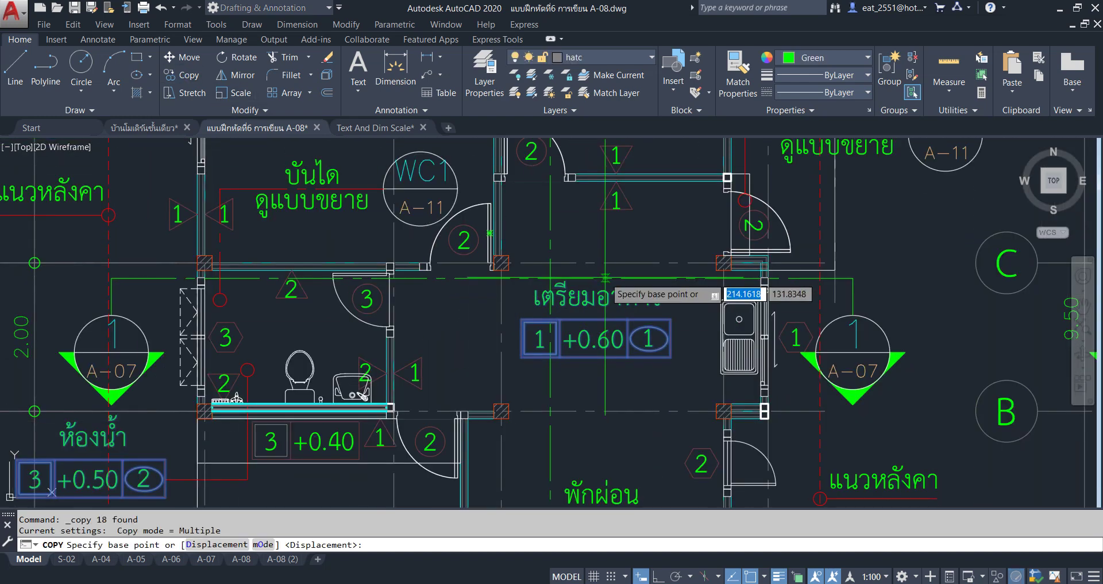
{"action": "left_click", "coordinate": [597, 323]}
{"action": "scroll", "coordinate": [480, 310], "scroll_direction": "down", "scroll_amount": 6}
{"action": "scroll", "coordinate": [456, 221], "scroll_direction": "down", "scroll_amount": 3}
{"action": "middle_click_drag", "start_coordinate": [455, 221], "coordinate": [463, 249]}
{"action": "scroll", "coordinate": [395, 345], "scroll_direction": "up", "scroll_amount": 3}
{"action": "scroll", "coordinate": [443, 373], "scroll_direction": "up", "scroll_amount": 3}
{"action": "scroll", "coordinate": [486, 340], "scroll_direction": "up", "scroll_amount": 4}
{"action": "scroll", "coordinate": [486, 341], "scroll_direction": "down", "scroll_amount": 5}
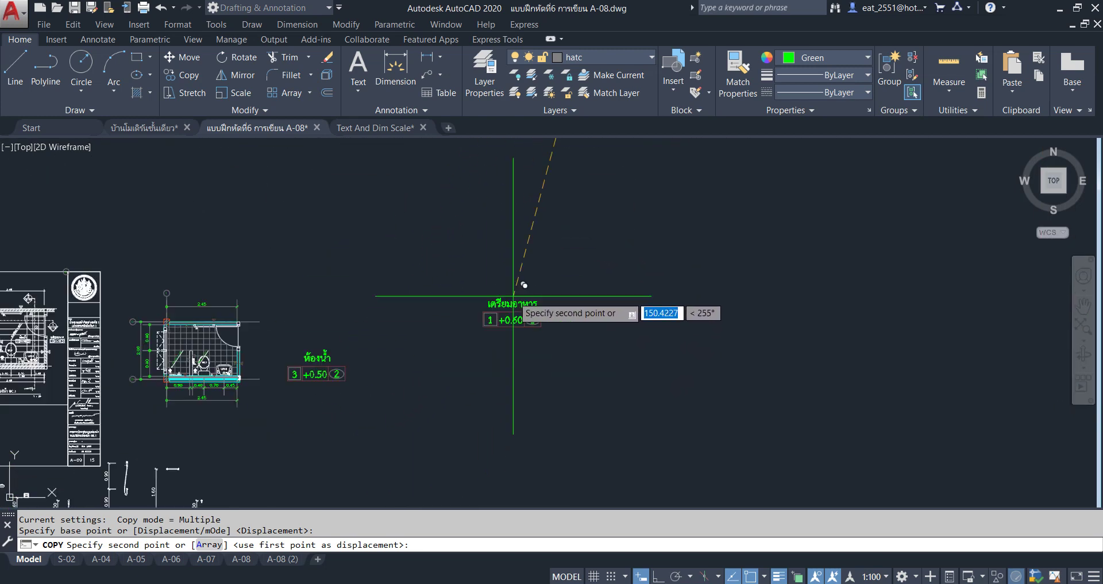
{"action": "left_click", "coordinate": [543, 289]}
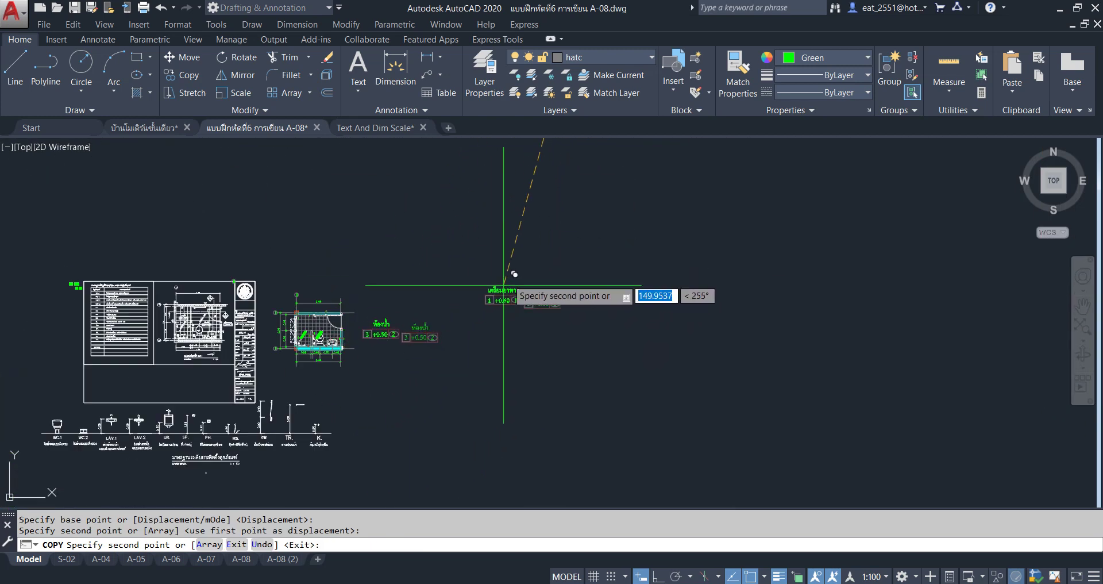
{"action": "key", "text": "Escape"}
Review the copied +0.60 tag and bring up the Express Tools ribbon
{"action": "scroll", "coordinate": [456, 341], "scroll_direction": "up", "scroll_amount": 4}
{"action": "middle_click_drag", "start_coordinate": [457, 340], "coordinate": [387, 407]}
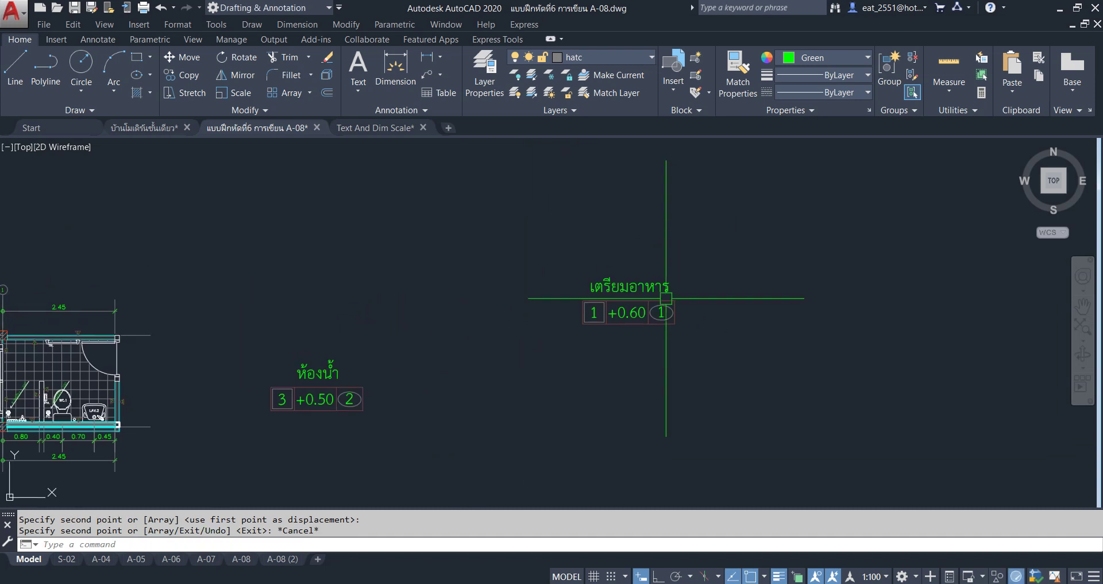
{"action": "left_click", "coordinate": [605, 319]}
{"action": "key", "text": "Escape"}
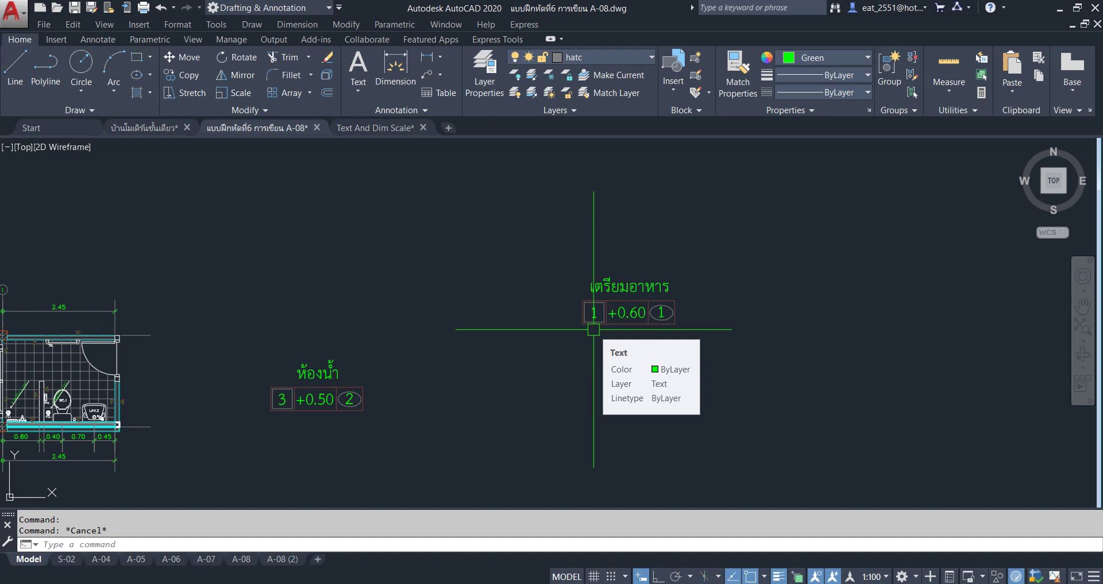
{"action": "left_click", "coordinate": [486, 40]}
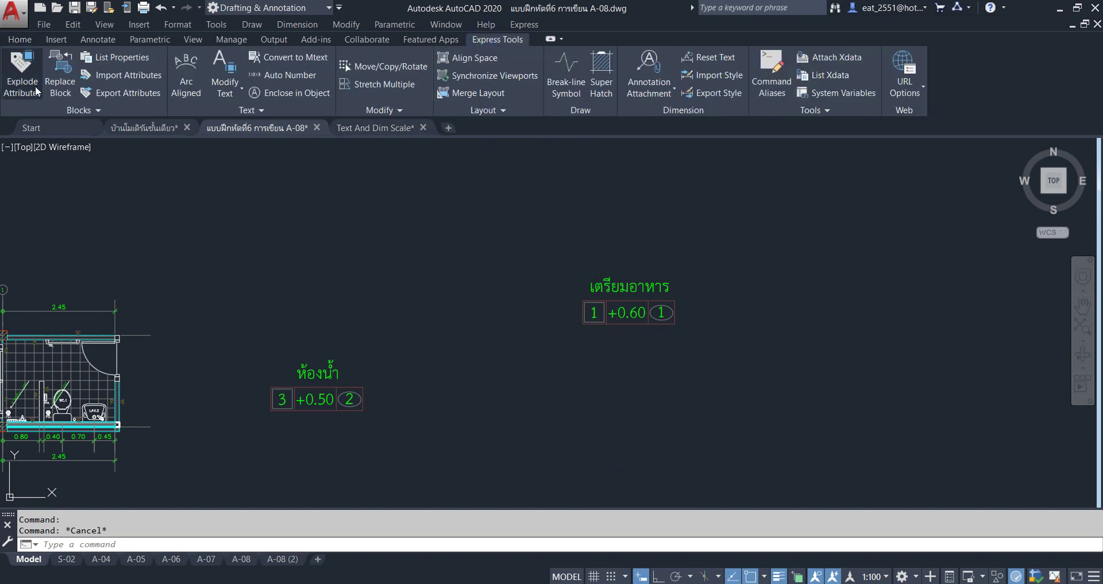
{"action": "left_click", "coordinate": [435, 270]}
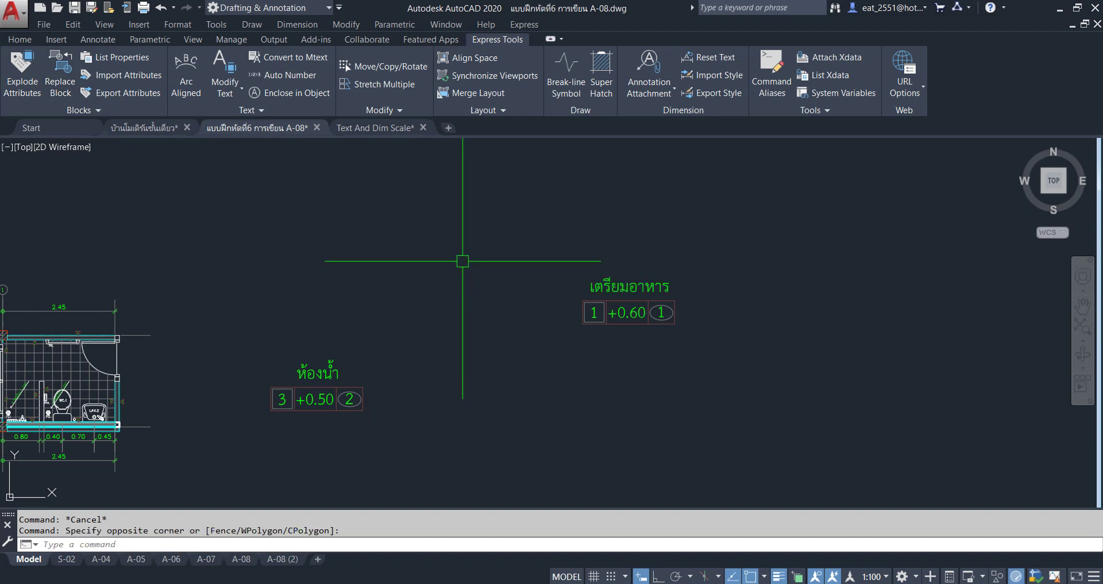
Window-select the entire copied เตรียมอาหาร +0.60 tag, redoing the window after a partial selection
{"action": "key", "text": "Escape"}
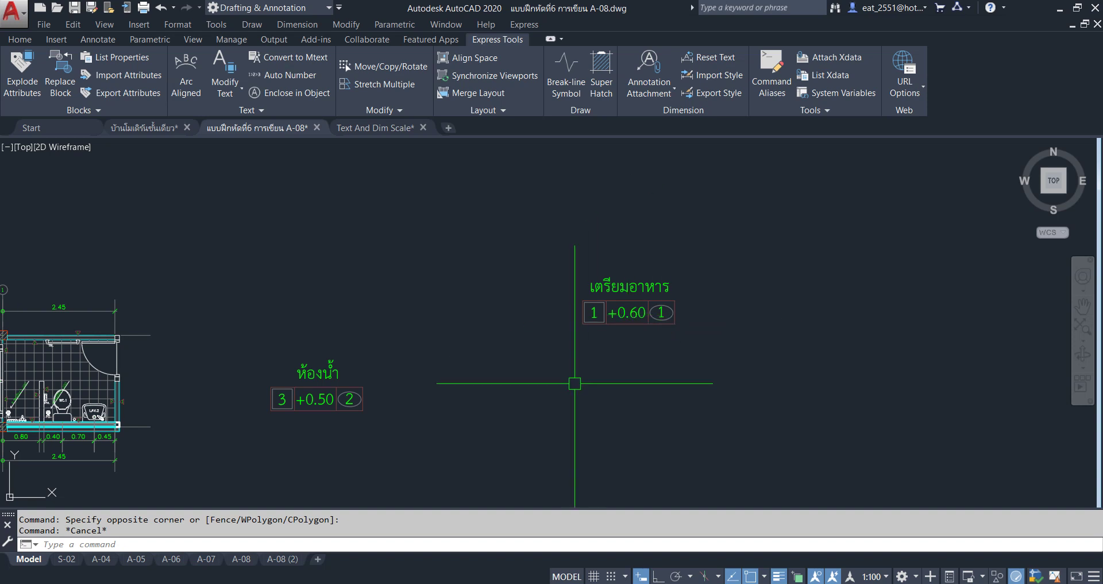
{"action": "middle_click_drag", "start_coordinate": [574, 451], "coordinate": [584, 420]}
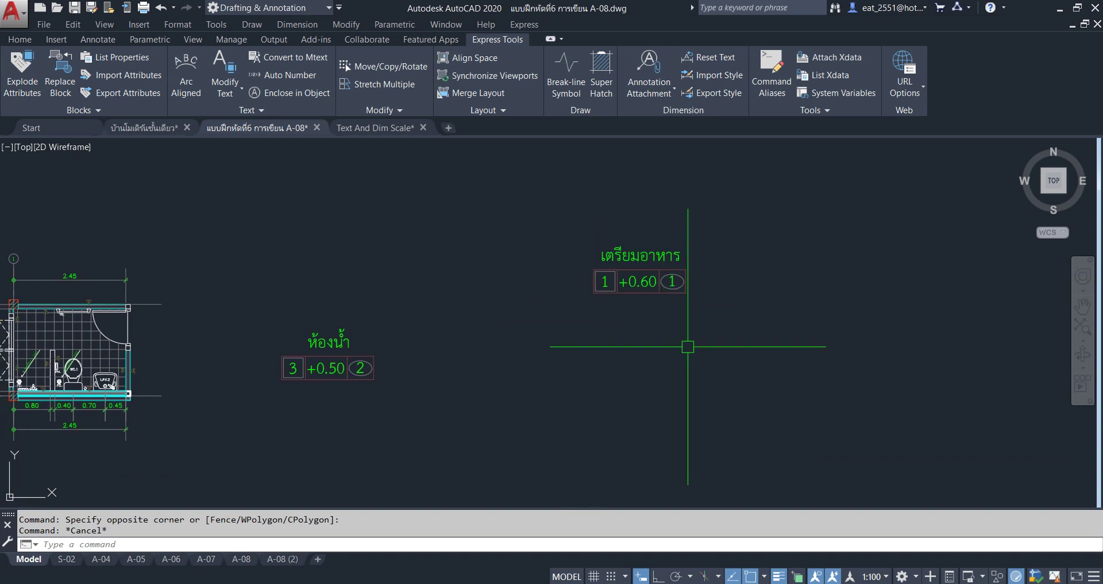
{"action": "middle_click_drag", "start_coordinate": [687, 347], "coordinate": [643, 354]}
{"action": "left_click", "coordinate": [678, 226]}
{"action": "left_click", "coordinate": [519, 358]}
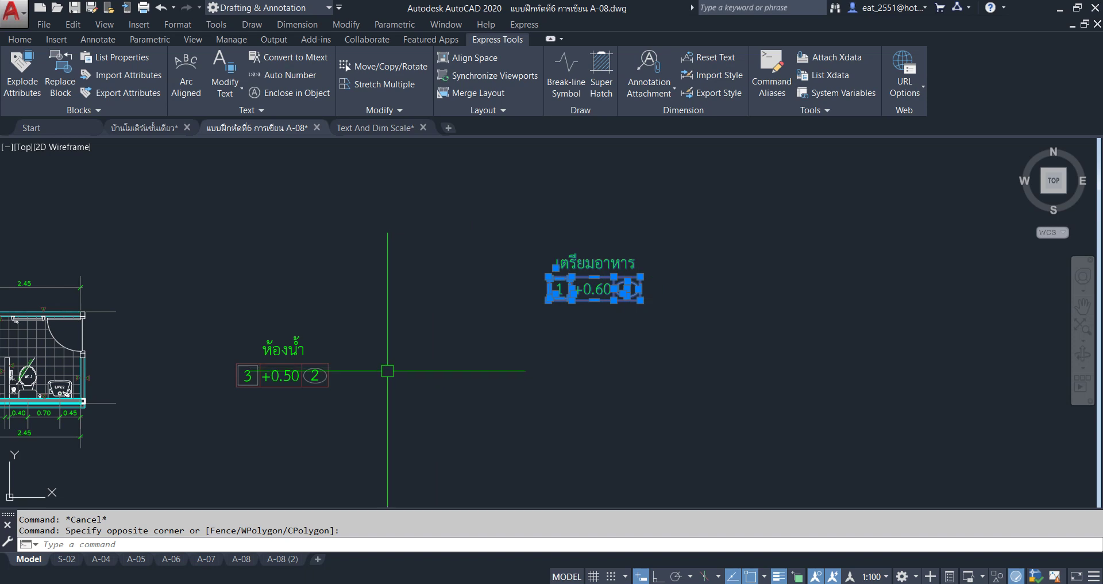
{"action": "key", "text": "Escape"}
{"action": "left_click", "coordinate": [669, 227]}
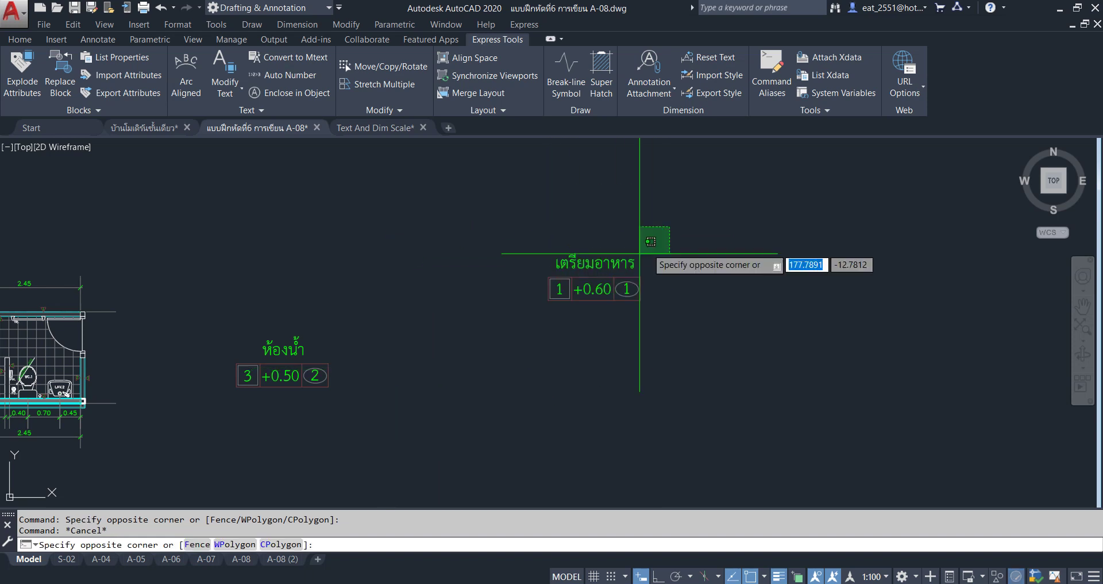
{"action": "left_click", "coordinate": [511, 361]}
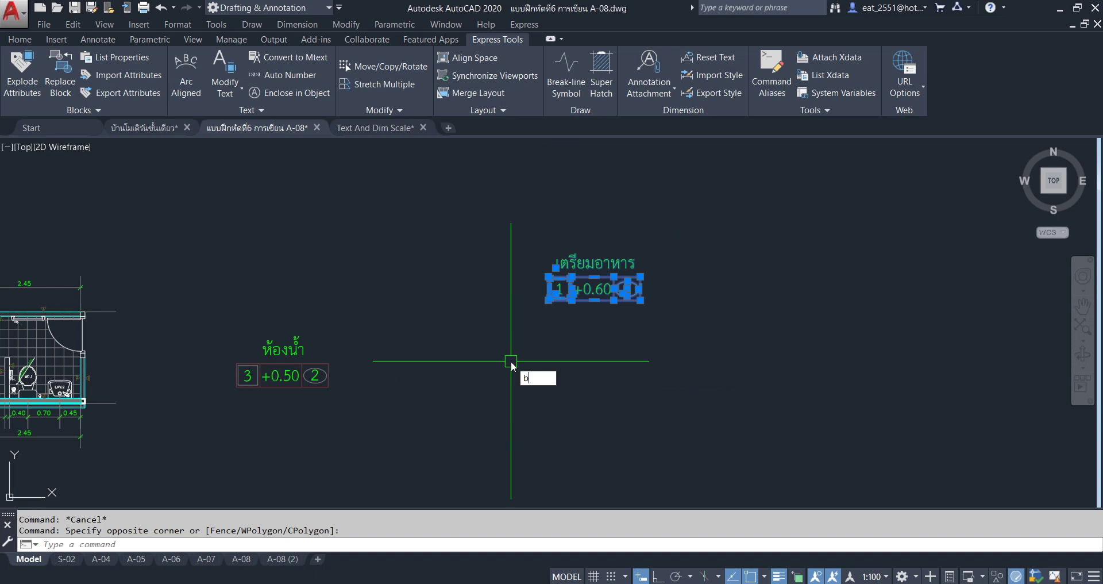
Define an annotative block เตรียมอาหาร from the tag, with its base point at the lower-left corner
{"action": "key", "text": "Return"}
{"action": "type", "text": "เตรียมอาหาร"}
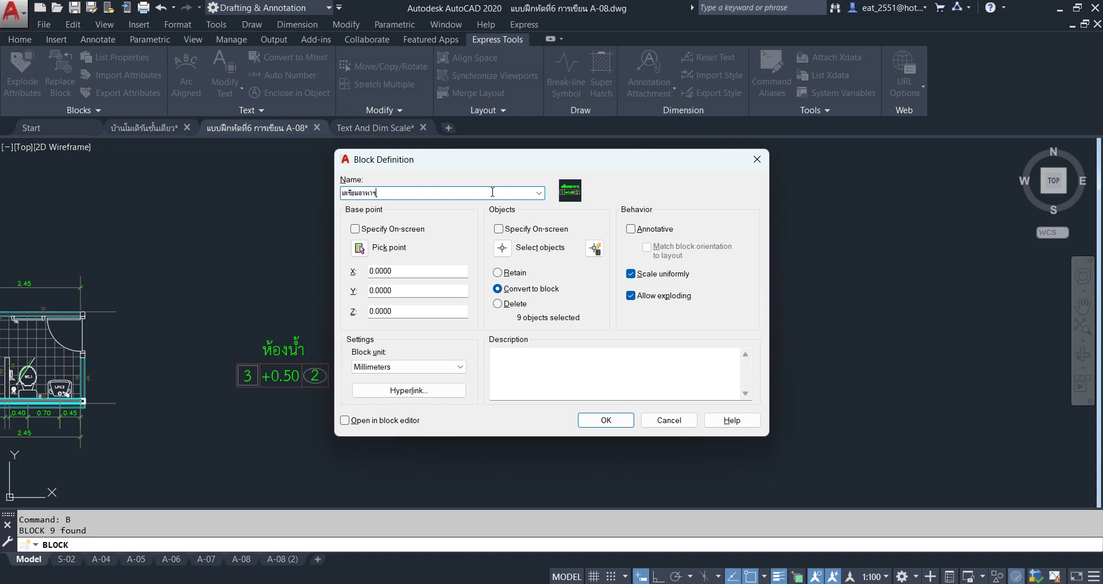
{"action": "left_click", "coordinate": [632, 228]}
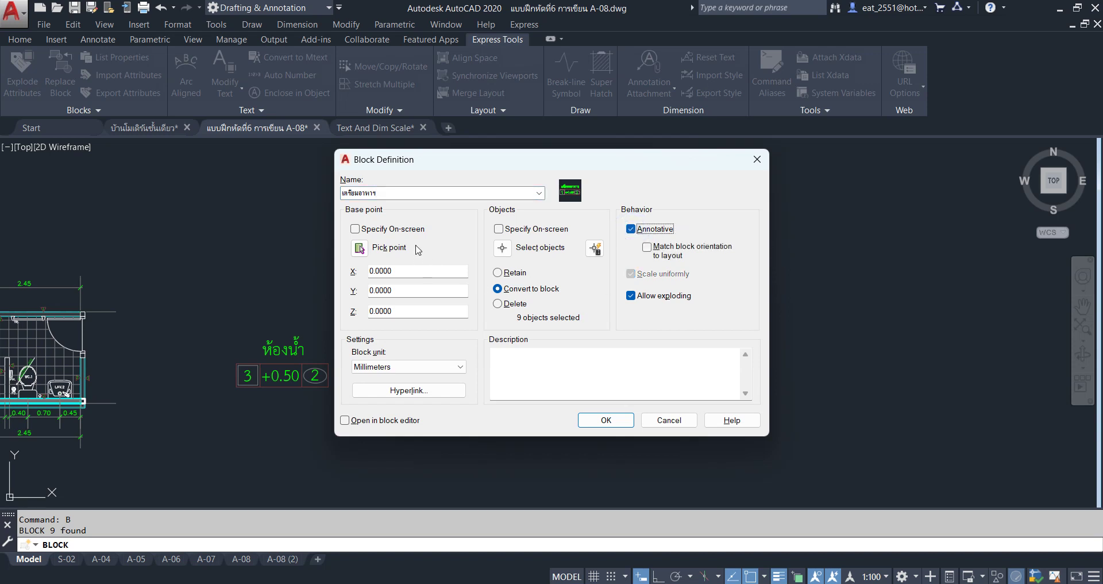
{"action": "left_click", "coordinate": [366, 253]}
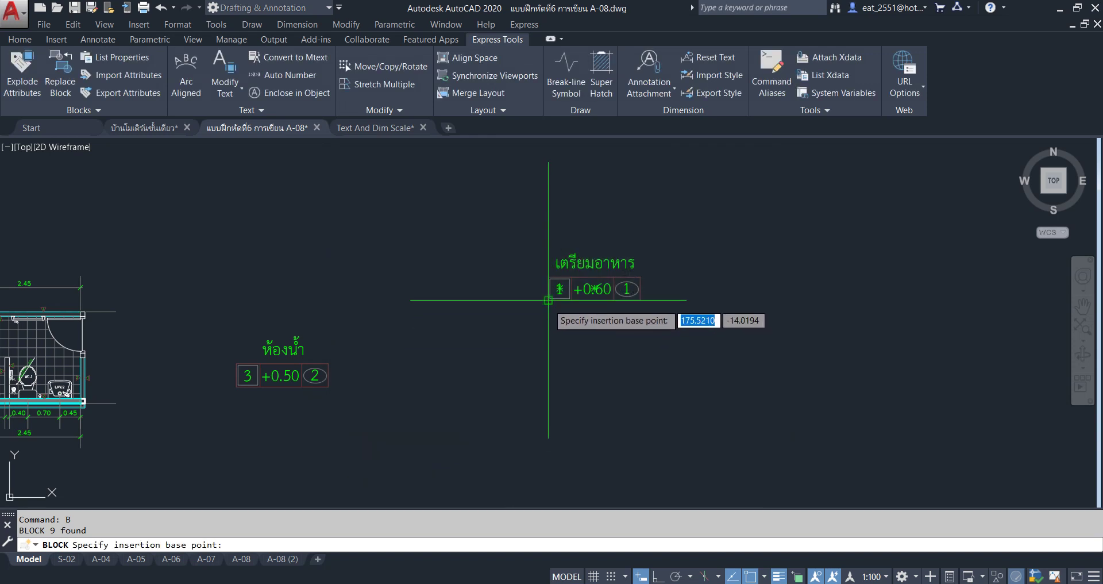
{"action": "left_click", "coordinate": [548, 300]}
{"action": "left_click", "coordinate": [605, 420]}
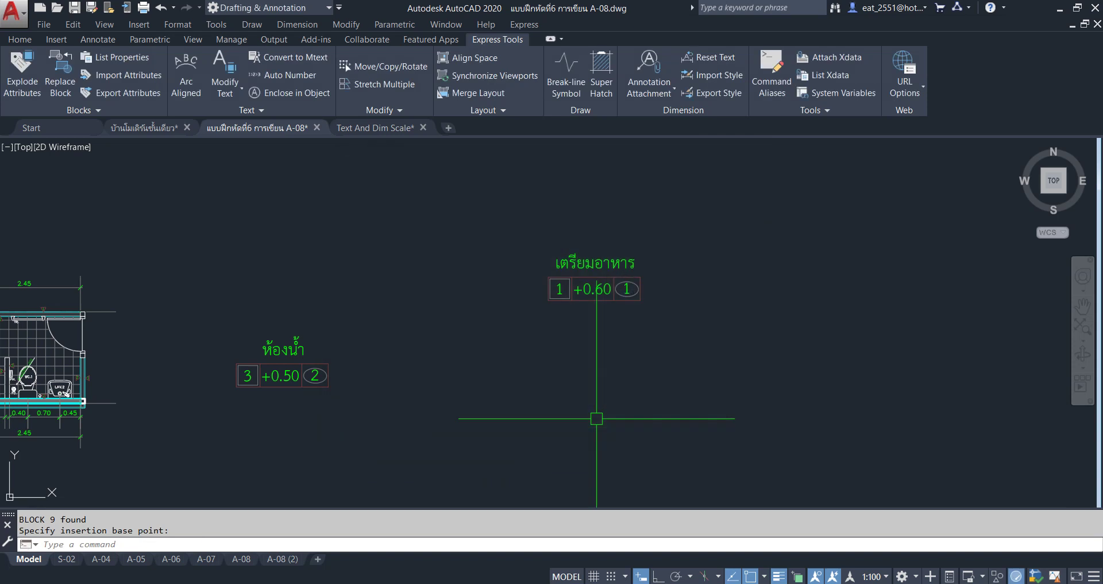
Switch the annotation scale to 1:100 and select the bathroom tag 3 +0.50 2 to check it
{"action": "left_click", "coordinate": [887, 577]}
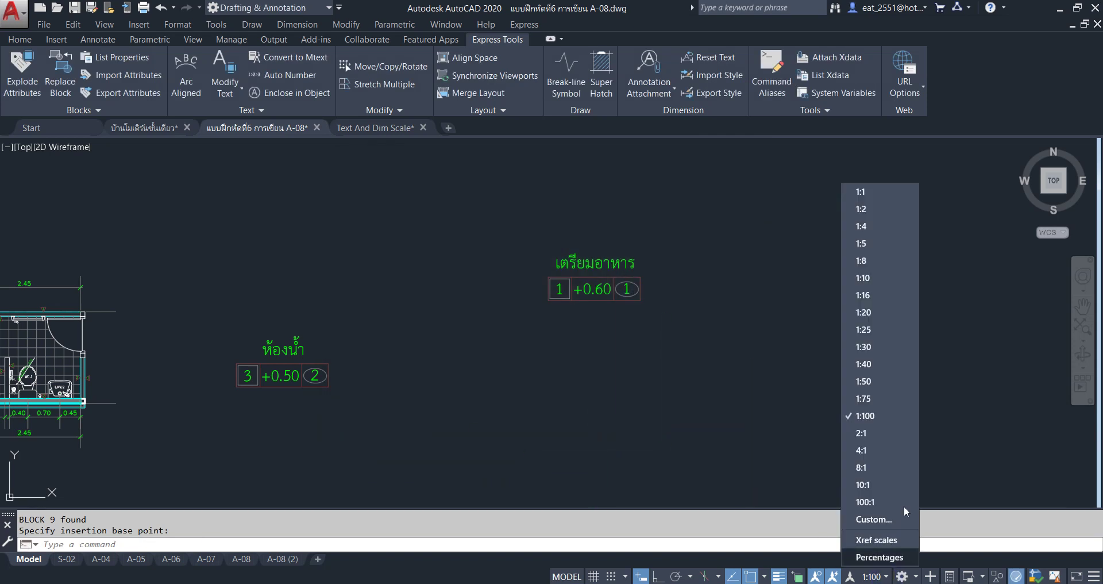
{"action": "left_click", "coordinate": [883, 331]}
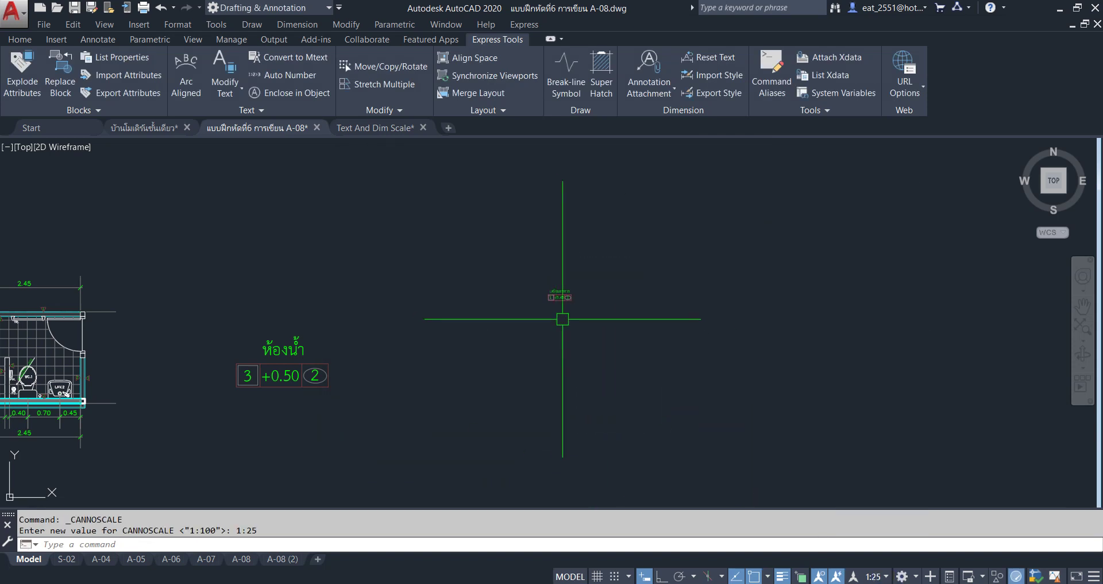
{"action": "left_click", "coordinate": [887, 577]}
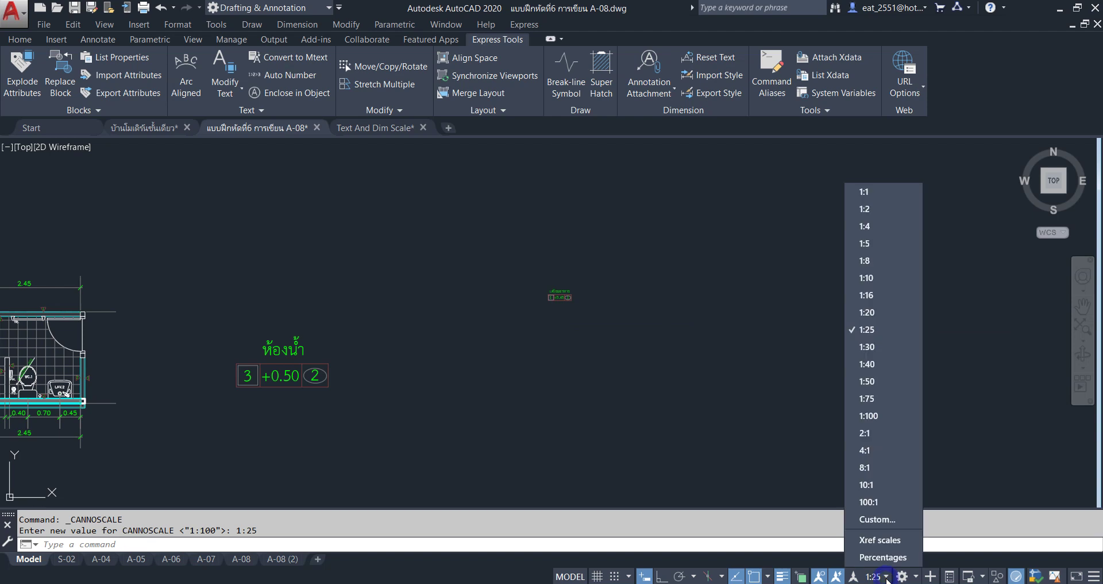
{"action": "left_click", "coordinate": [884, 415]}
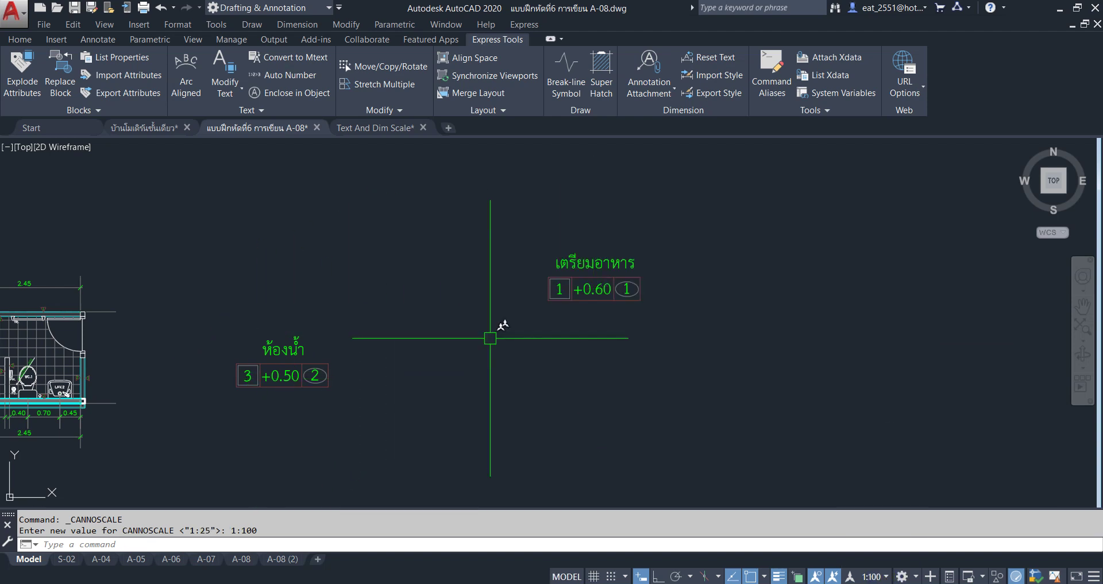
{"action": "left_click", "coordinate": [368, 334]}
{"action": "left_click", "coordinate": [214, 411]}
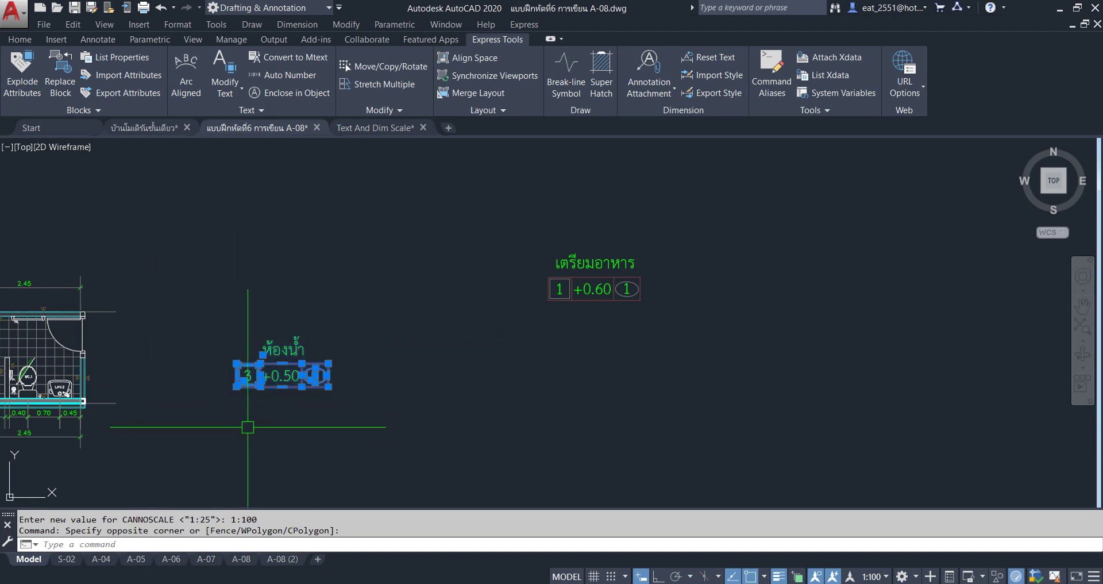
{"action": "middle_click_drag", "start_coordinate": [247, 402], "coordinate": [389, 369]}
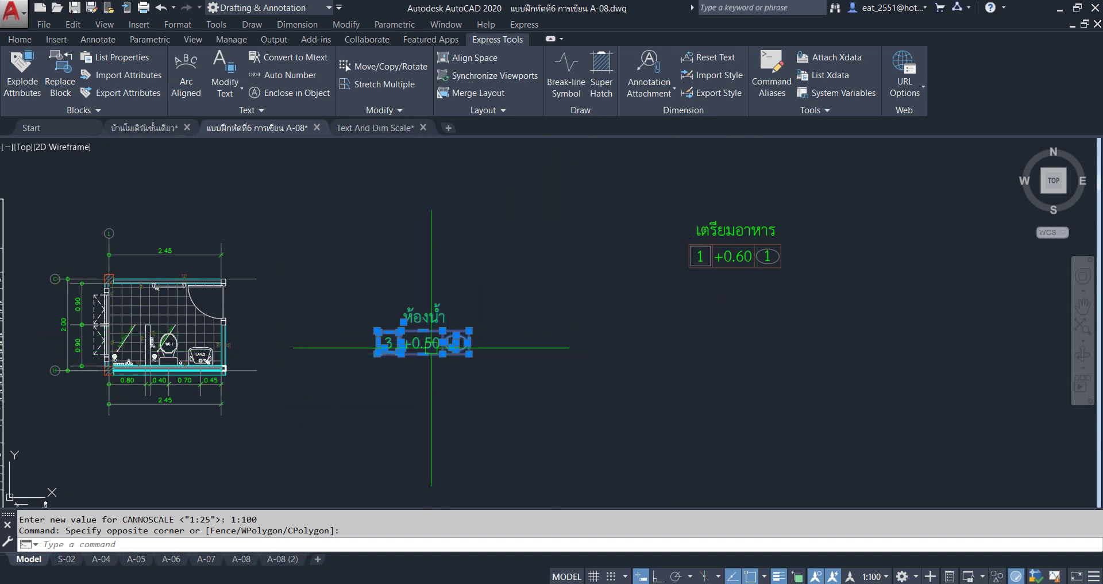
Set the annotation scale back to 1:25 and select the kitchen room tag
{"action": "key", "text": "Escape"}
{"action": "middle_click_drag", "start_coordinate": [855, 418], "coordinate": [759, 433]}
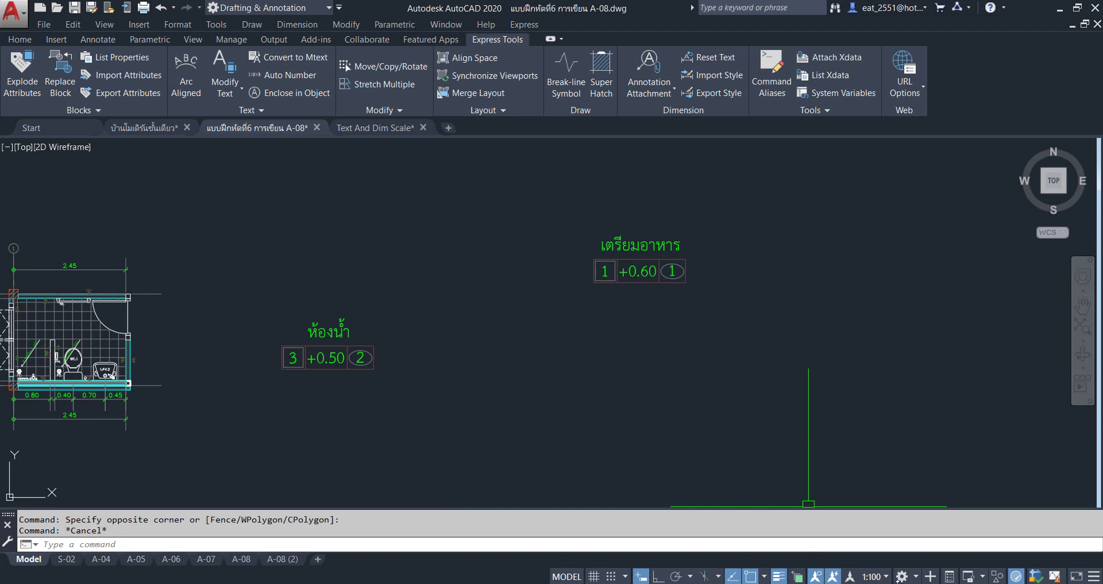
{"action": "left_click", "coordinate": [887, 577]}
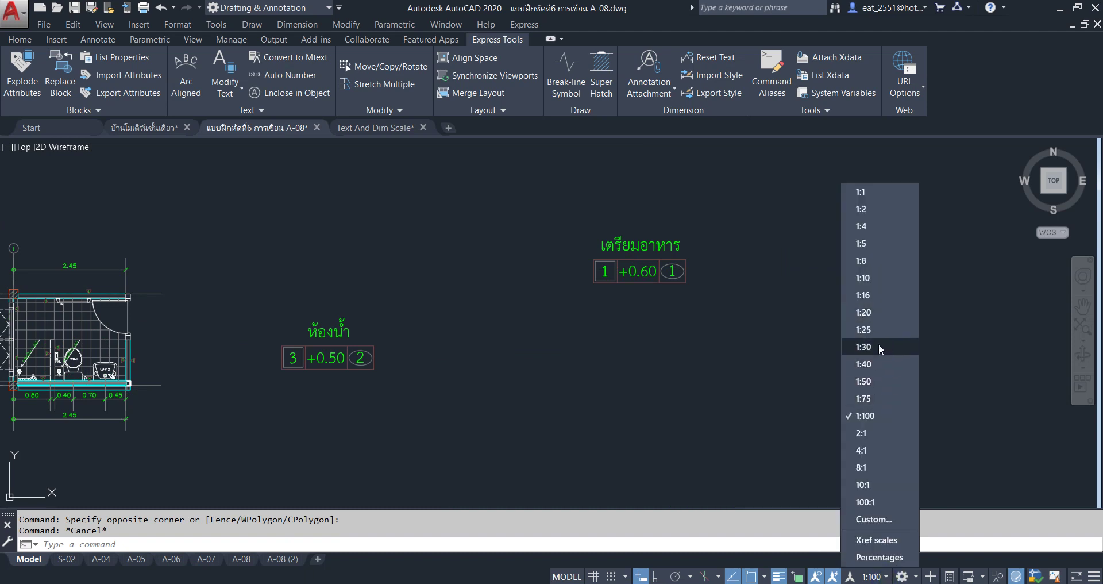
{"action": "left_click", "coordinate": [878, 327]}
{"action": "left_click", "coordinate": [542, 296]}
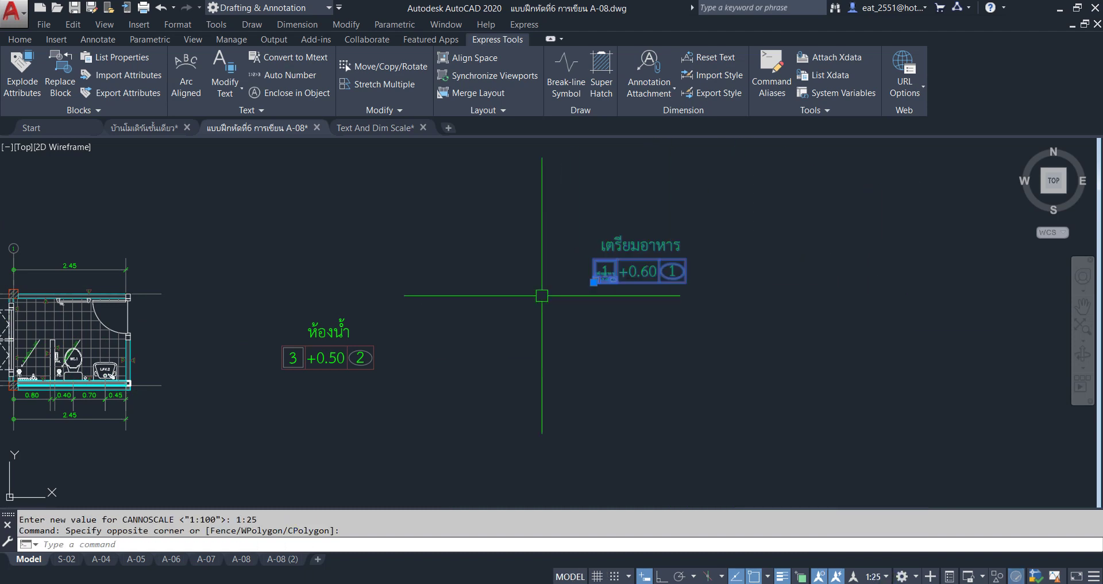
{"action": "left_click", "coordinate": [21, 39]}
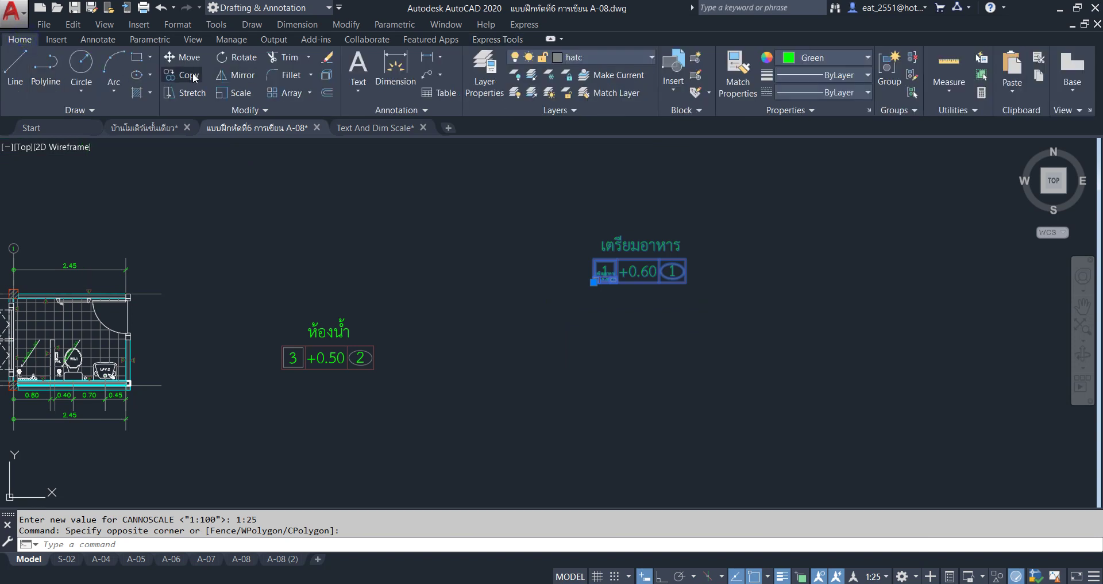
Move the kitchen tag next to the bathroom plan
{"action": "left_click", "coordinate": [178, 57]}
{"action": "left_click", "coordinate": [643, 278]}
{"action": "left_click", "coordinate": [263, 302]}
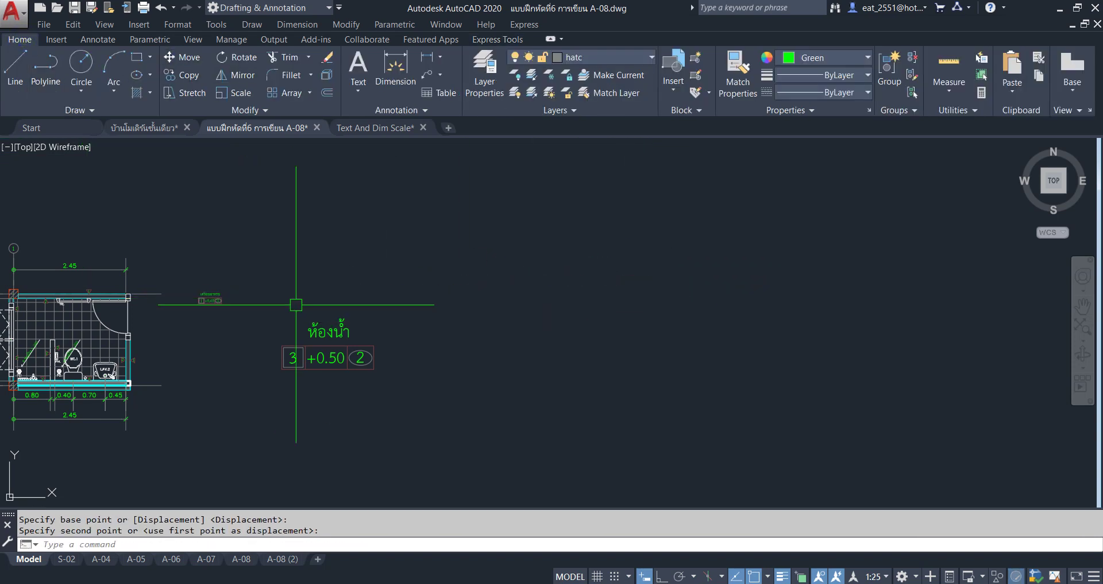
{"action": "scroll", "coordinate": [136, 306], "scroll_direction": "up", "scroll_amount": 2}
{"action": "middle_click_drag", "start_coordinate": [137, 306], "coordinate": [270, 236]}
{"action": "scroll", "coordinate": [296, 234], "scroll_direction": "up", "scroll_amount": 2}
Explode the relocated kitchen tag into its separate parts
{"action": "left_click", "coordinate": [505, 167]}
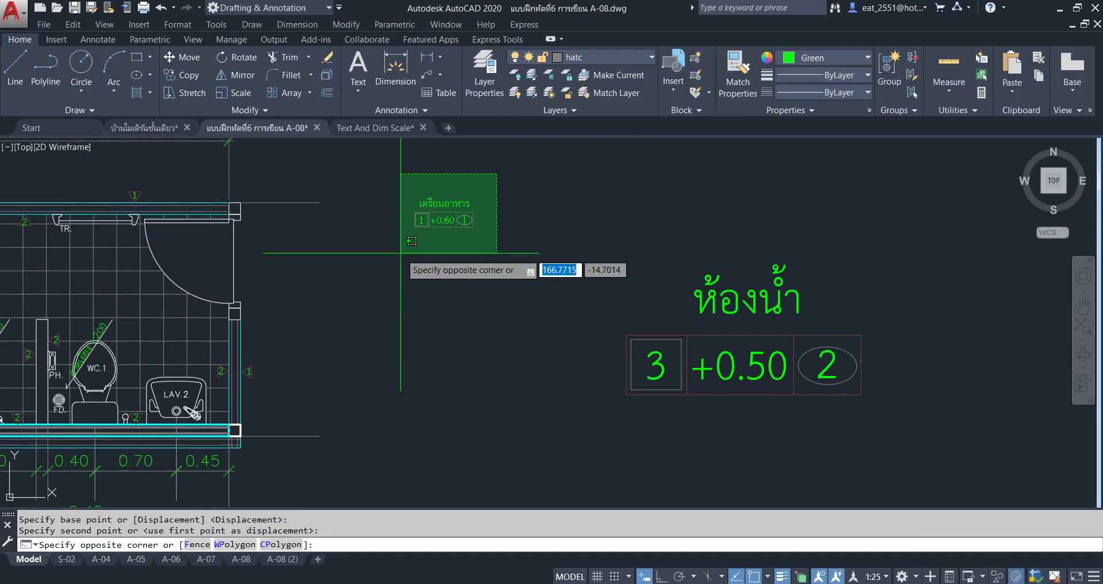
{"action": "left_click", "coordinate": [401, 247]}
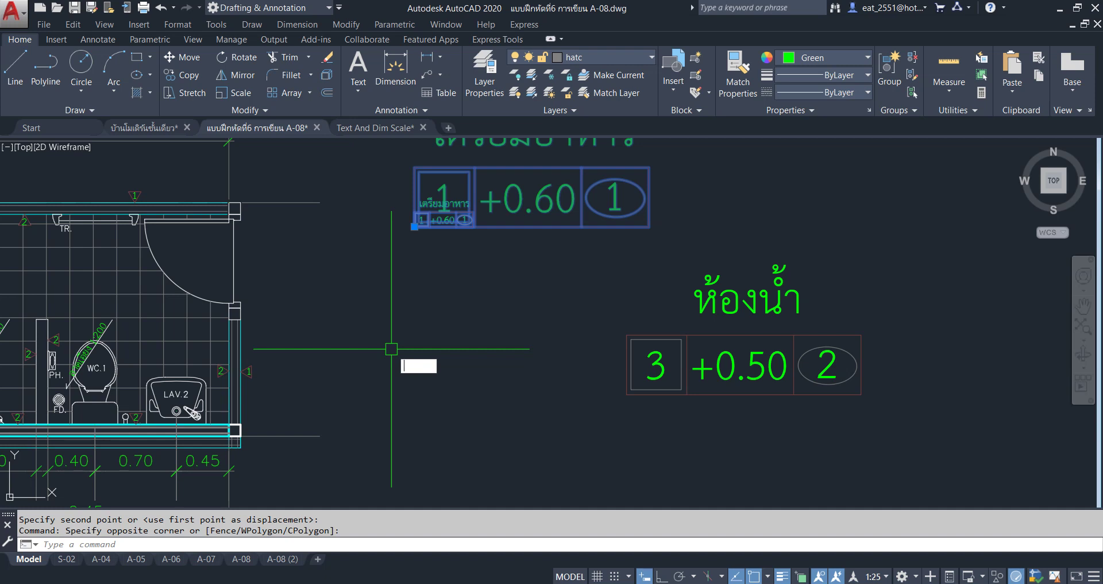
{"action": "type", "text": "X"}
{"action": "key", "text": "Return"}
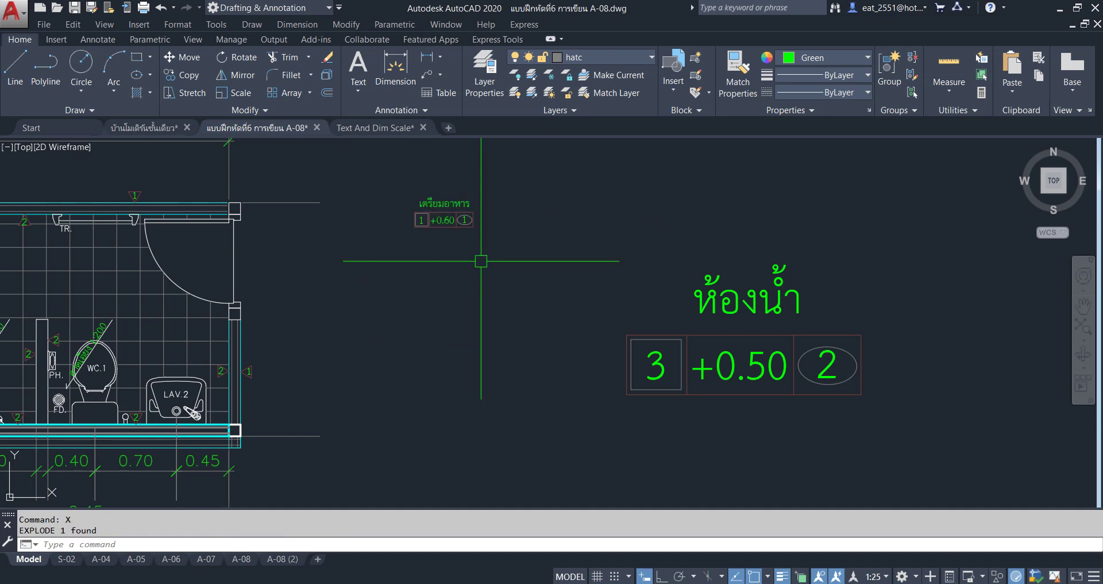
{"action": "scroll", "coordinate": [439, 200], "scroll_direction": "up", "scroll_amount": 3}
Group the nine exploded tag parts into a single group
{"action": "key", "text": "Escape"}
{"action": "left_click", "coordinate": [594, 165]}
{"action": "left_click", "coordinate": [346, 343]}
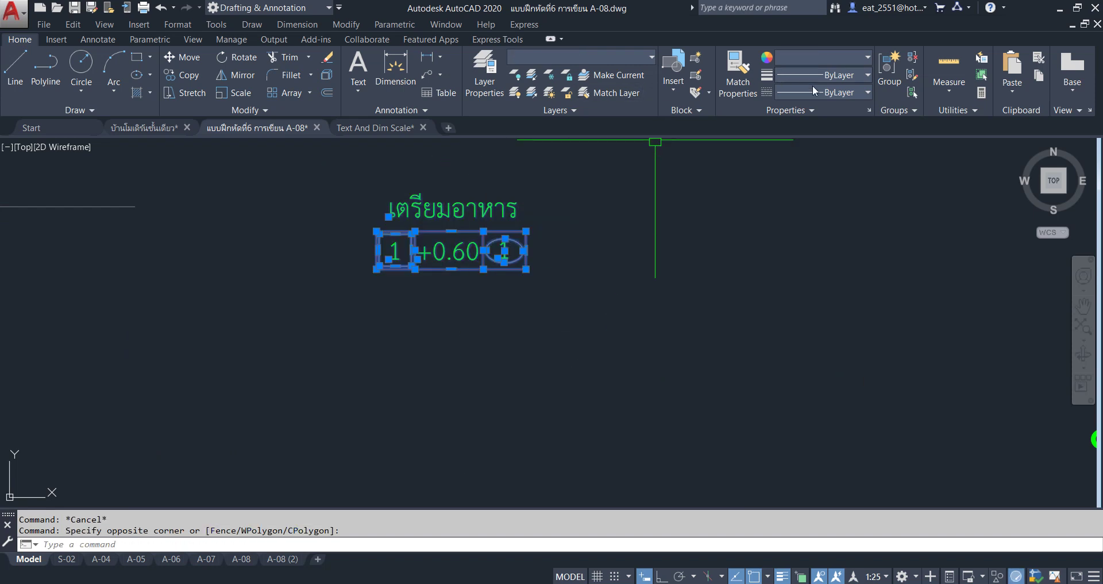
{"action": "left_click", "coordinate": [892, 74]}
{"action": "left_click", "coordinate": [477, 252]}
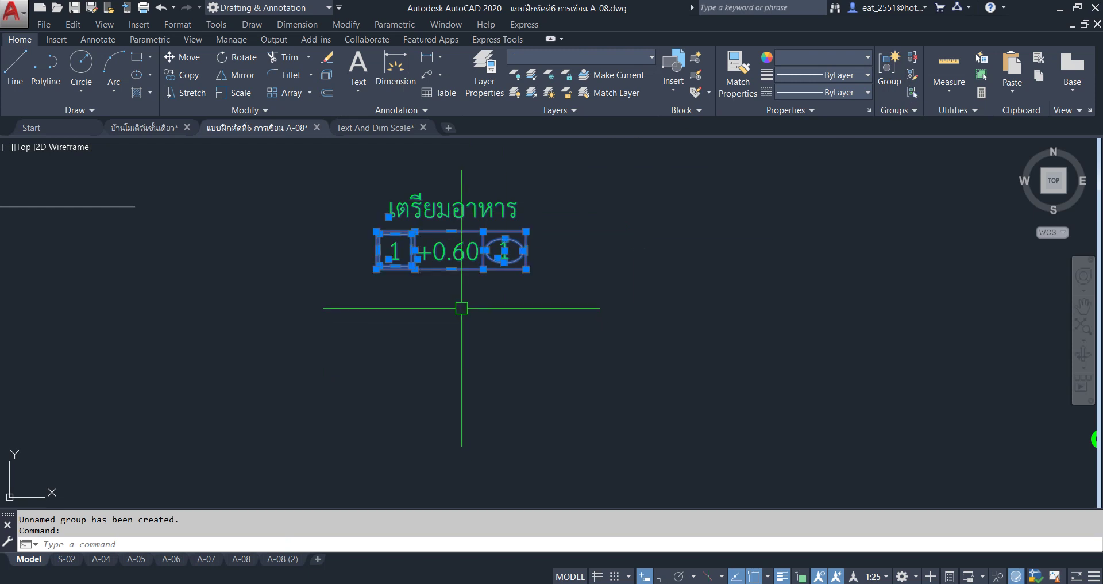
Move the grouped tag to sit just outside the plan's right wall
{"action": "scroll", "coordinate": [463, 287], "scroll_direction": "down", "scroll_amount": 2}
{"action": "key", "text": "Escape"}
{"action": "left_click", "coordinate": [556, 180]}
{"action": "left_click", "coordinate": [394, 295]}
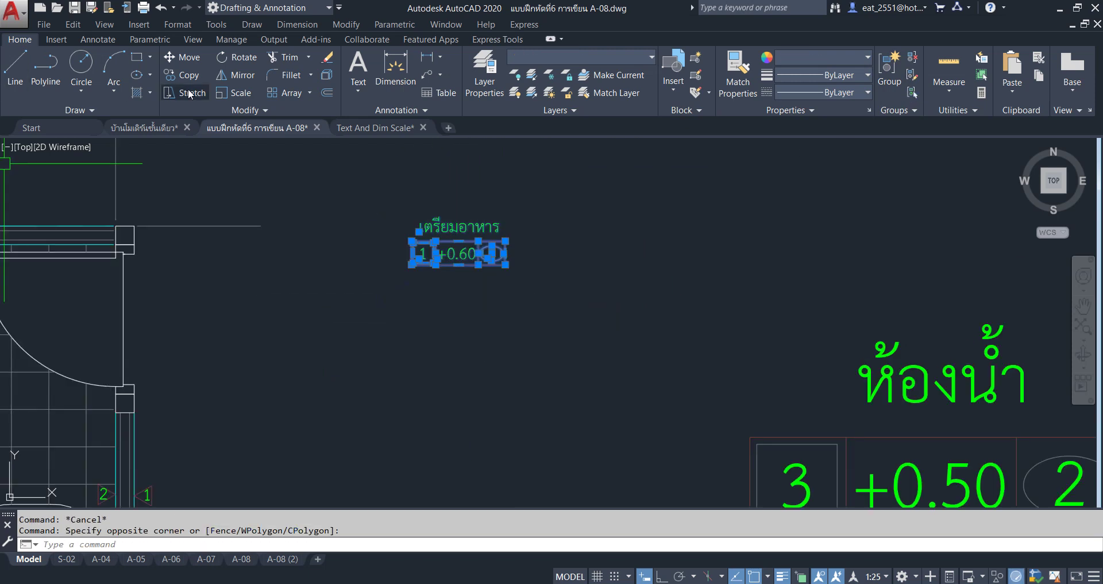
{"action": "left_click", "coordinate": [175, 57]}
{"action": "left_click", "coordinate": [424, 241]}
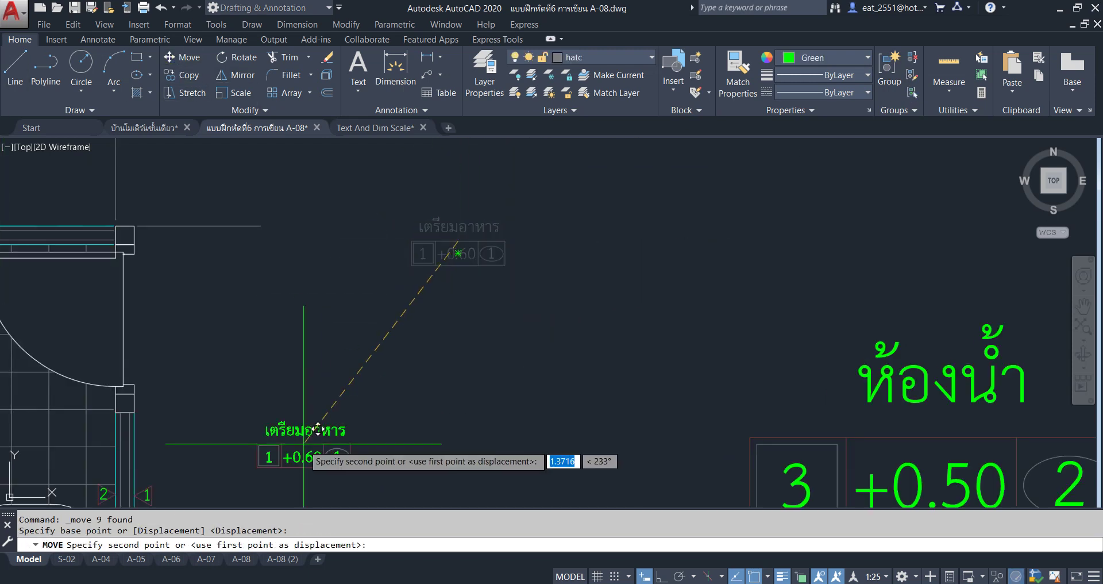
{"action": "scroll", "coordinate": [365, 303], "scroll_direction": "down", "scroll_amount": 3}
{"action": "scroll", "coordinate": [507, 301], "scroll_direction": "down", "scroll_amount": 2}
{"action": "scroll", "coordinate": [507, 301], "scroll_direction": "up", "scroll_amount": 2}
{"action": "scroll", "coordinate": [506, 276], "scroll_direction": "up", "scroll_amount": 1}
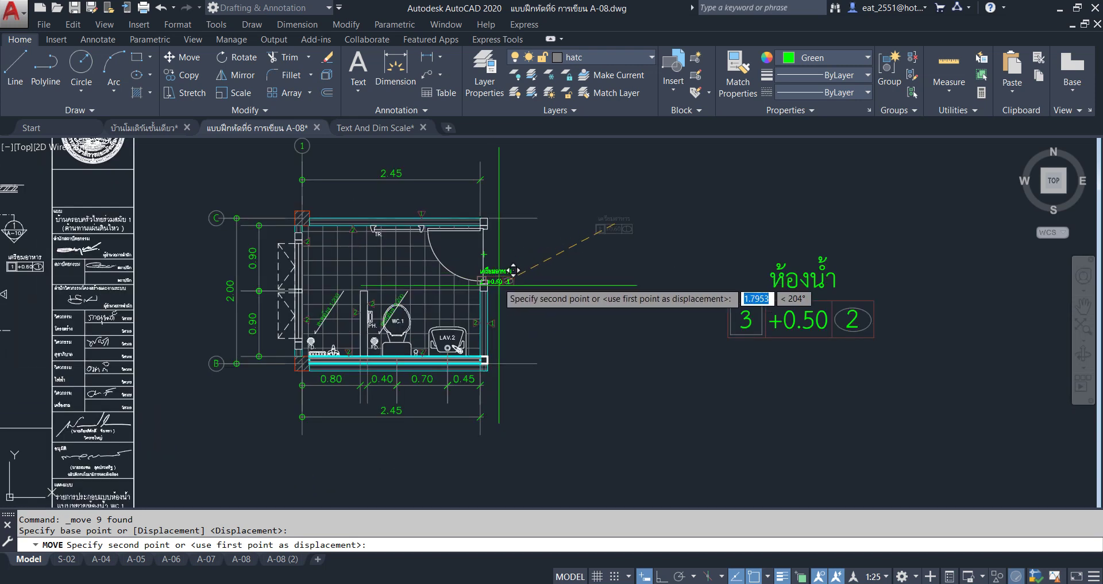
{"action": "left_click", "coordinate": [537, 287]}
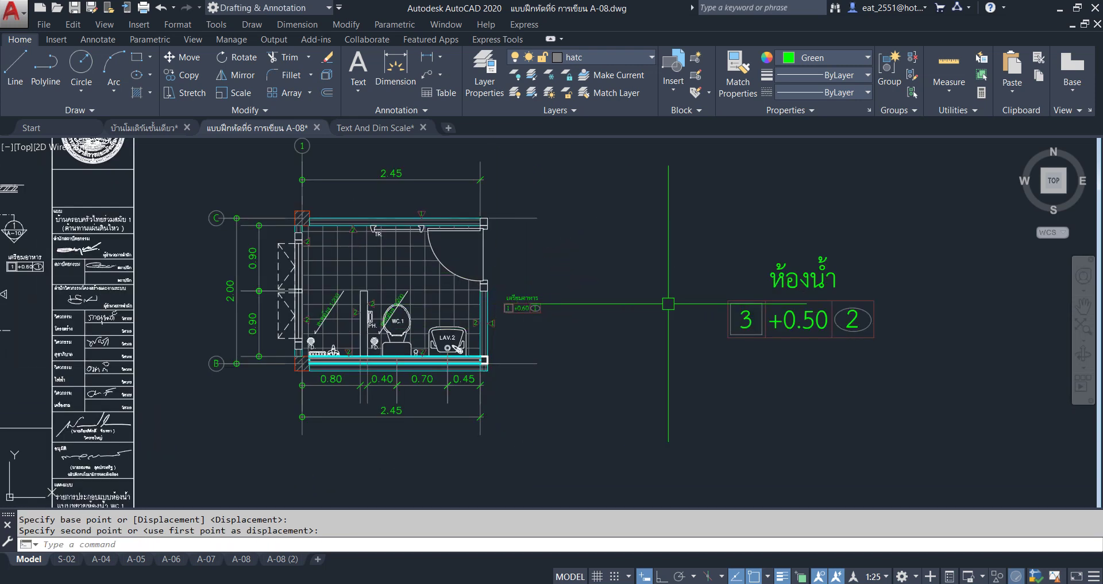
{"action": "scroll", "coordinate": [457, 296], "scroll_direction": "up", "scroll_amount": 2}
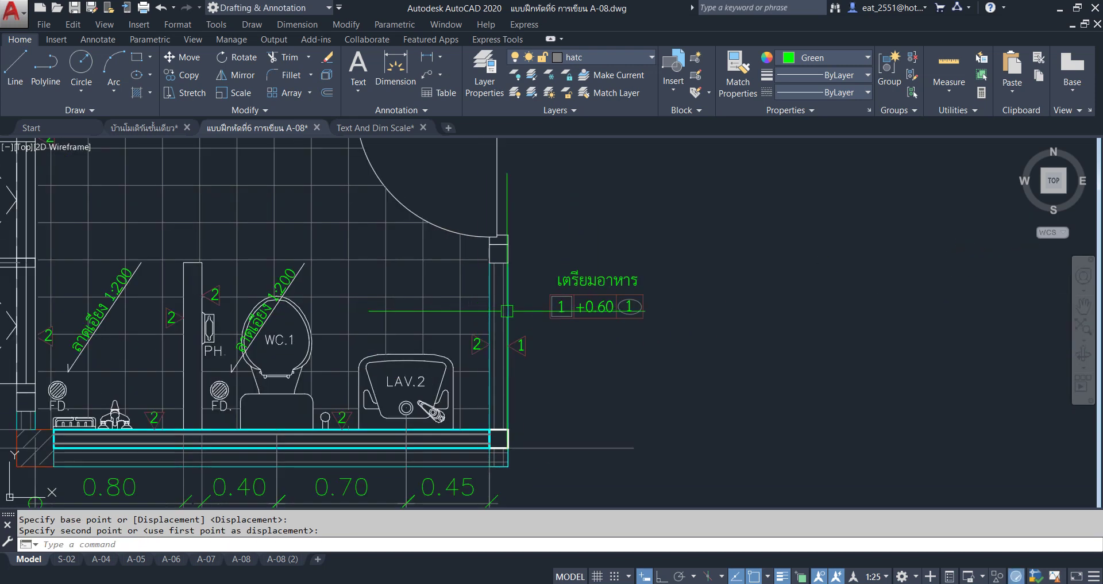
Copy the kitchen tag into the bathroom
{"action": "scroll", "coordinate": [517, 287], "scroll_direction": "up", "scroll_amount": 1}
{"action": "left_click", "coordinate": [699, 284]}
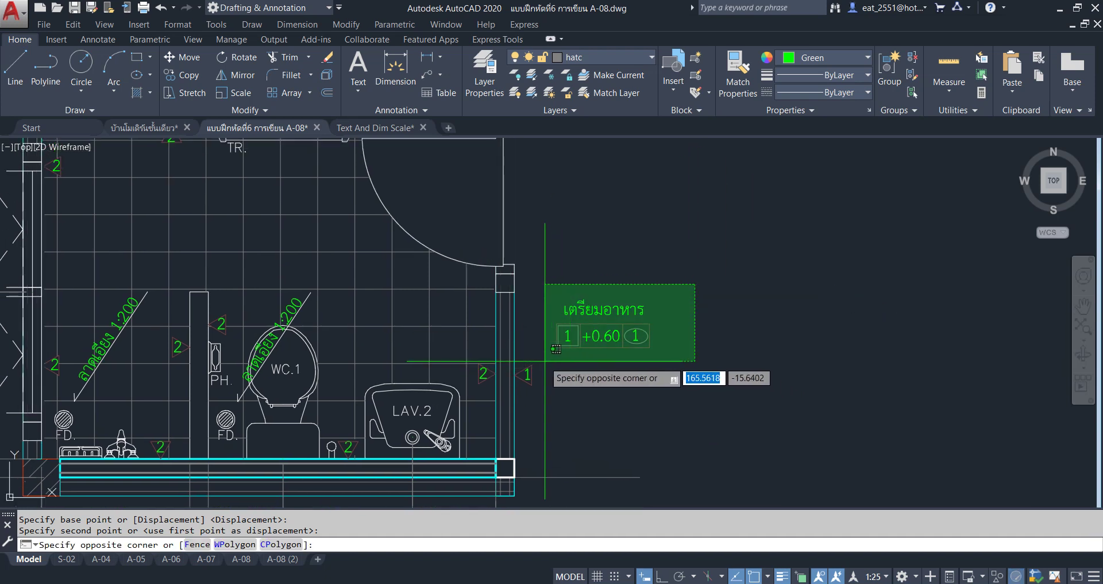
{"action": "left_click", "coordinate": [549, 388]}
{"action": "left_click", "coordinate": [180, 81]}
{"action": "left_click", "coordinate": [602, 336]}
{"action": "left_click", "coordinate": [319, 235]}
{"action": "key", "text": "Escape"}
Change the copied tag's room name from เตรียมอาหาร to ห้องน้ำ
{"action": "scroll", "coordinate": [310, 232], "scroll_direction": "up", "scroll_amount": 2}
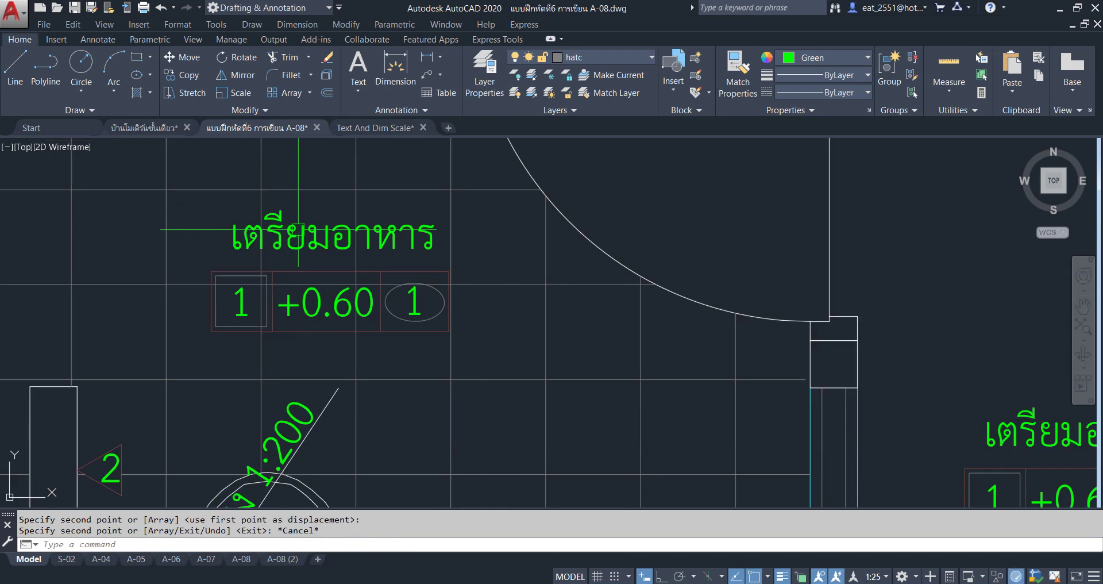
{"action": "double_click", "coordinate": [406, 246]}
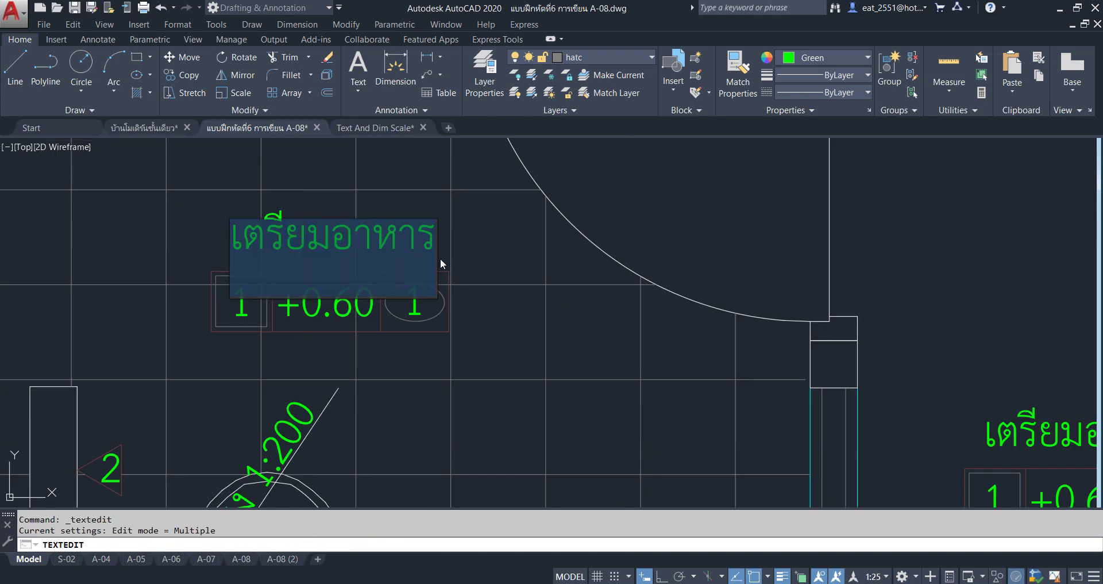
{"action": "key", "text": "BackSpace"}
{"action": "key", "text": "BackSpace"}
{"action": "key", "text": "BackSpace"}
{"action": "key", "text": "BackSpace"}
{"action": "key", "text": "BackSpace"}
{"action": "key", "text": "BackSpace"}
{"action": "key", "text": "BackSpace"}
{"action": "key", "text": "BackSpace"}
{"action": "key", "text": "BackSpace"}
{"action": "key", "text": "BackSpace"}
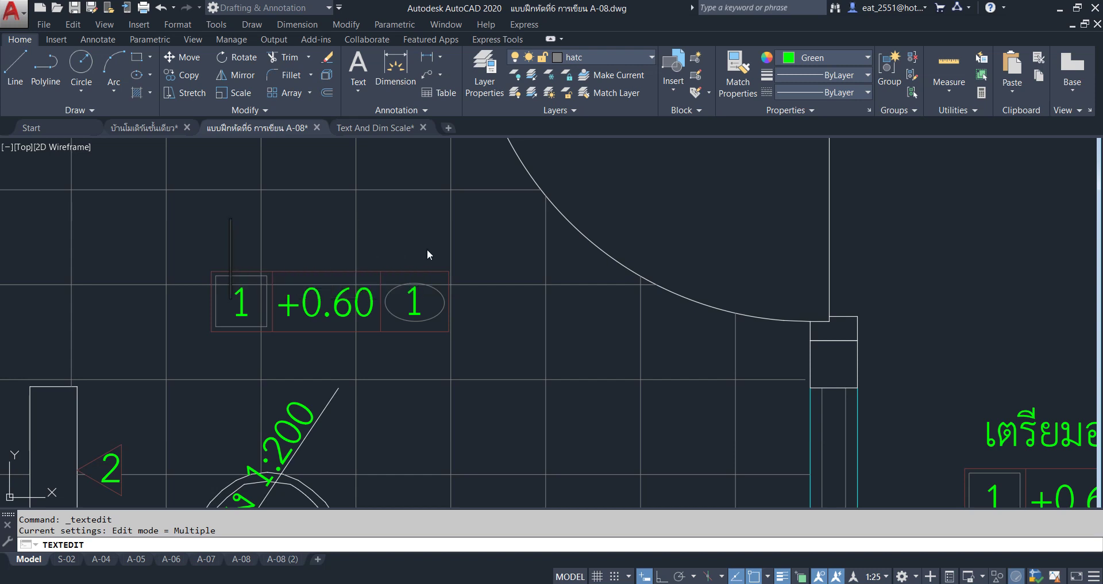
{"action": "type", "text": "ท"}
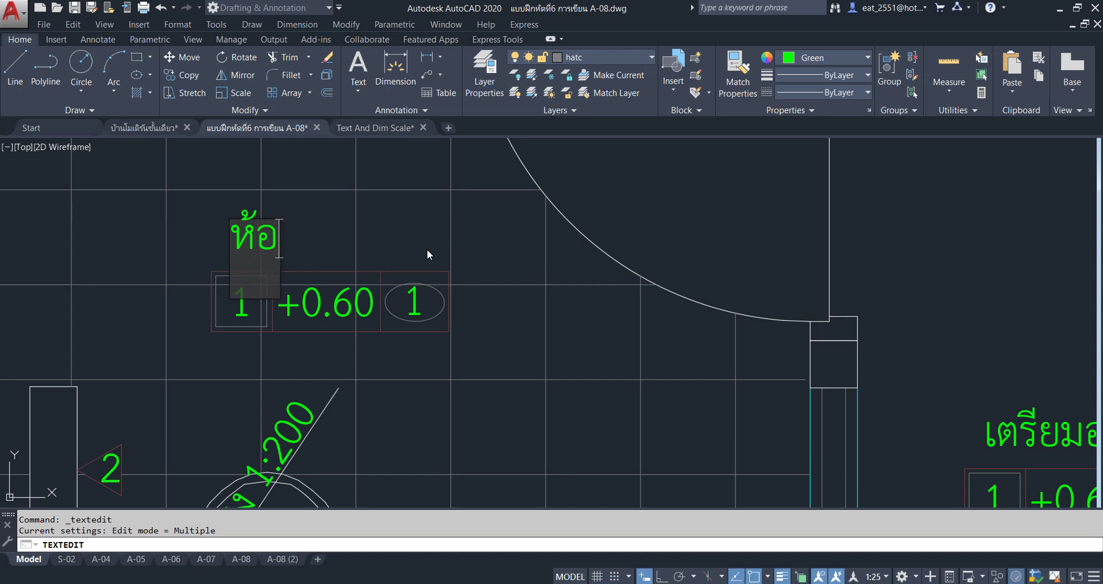
{"action": "type", "text": "น"}
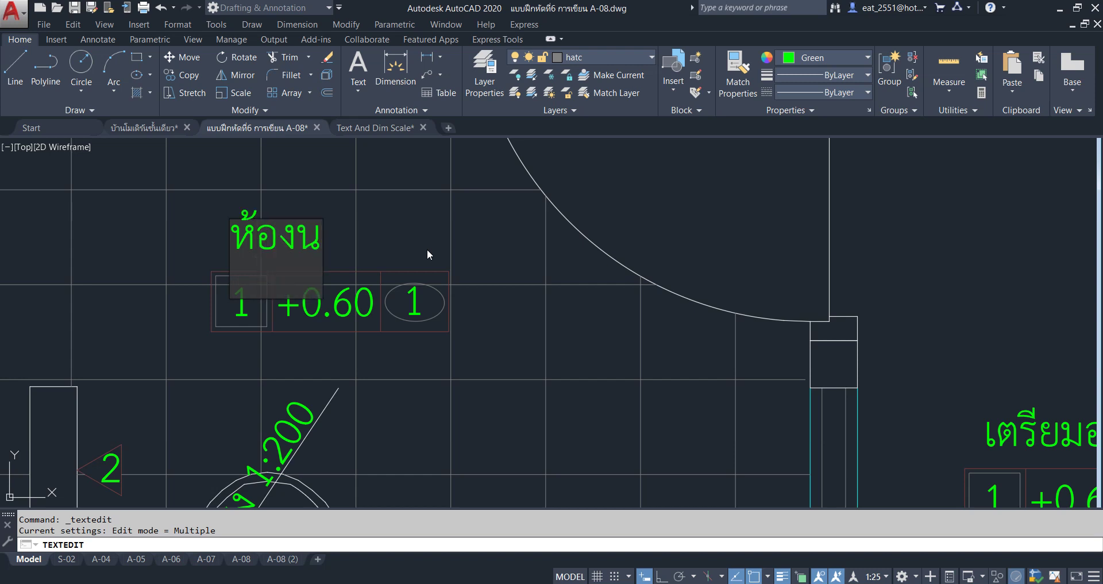
{"action": "type", "text": "ำ"}
{"action": "left_click", "coordinate": [441, 271]}
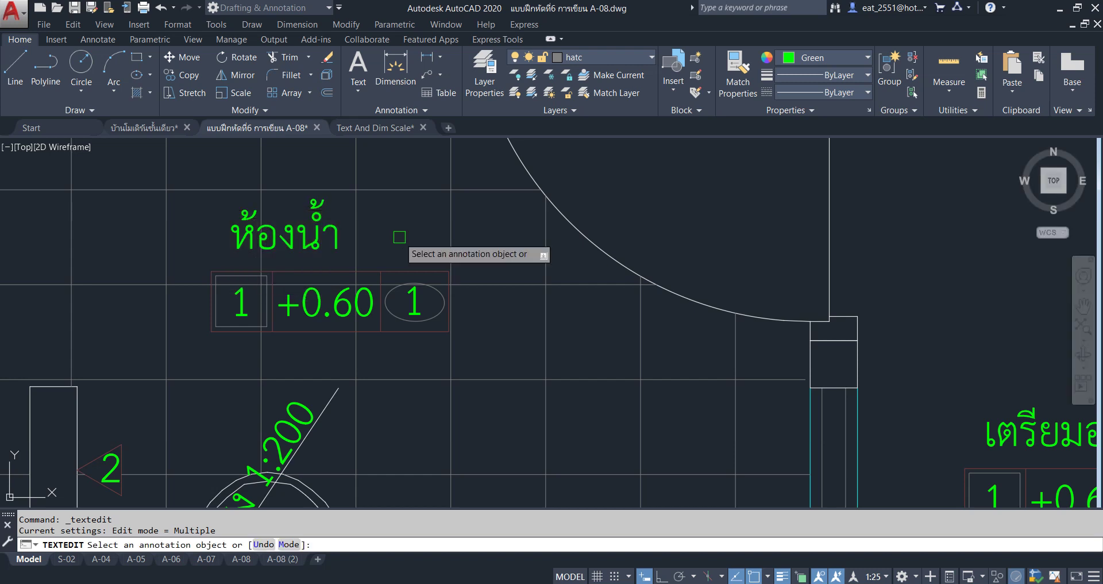
{"action": "key", "text": "Escape"}
Move the ห้องน้ำ name text to sit above the tag boxes
{"action": "left_click", "coordinate": [247, 236]}
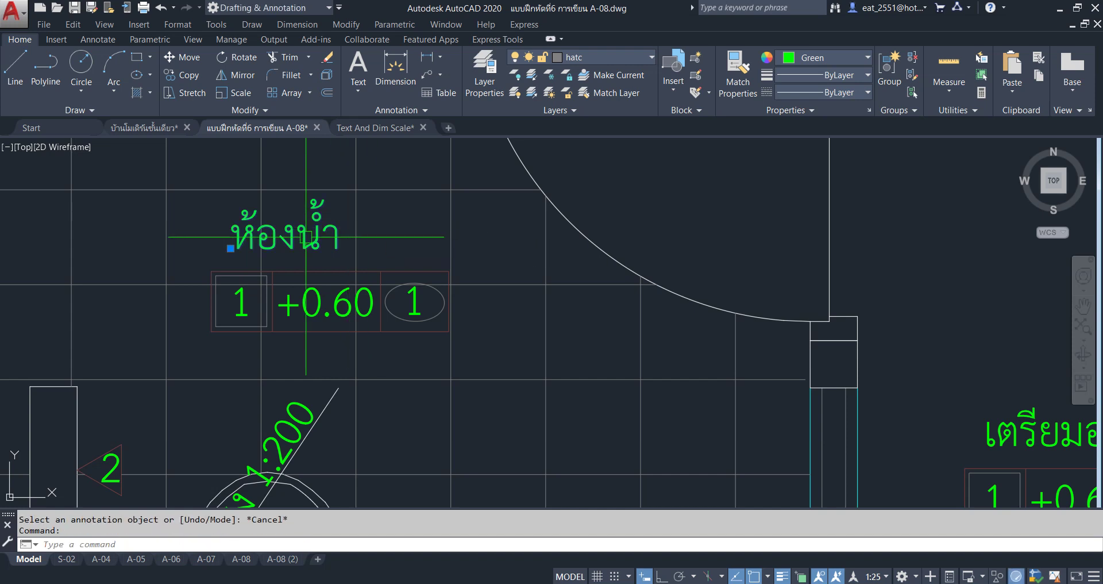
{"action": "left_click", "coordinate": [180, 72]}
{"action": "left_click", "coordinate": [126, 216]}
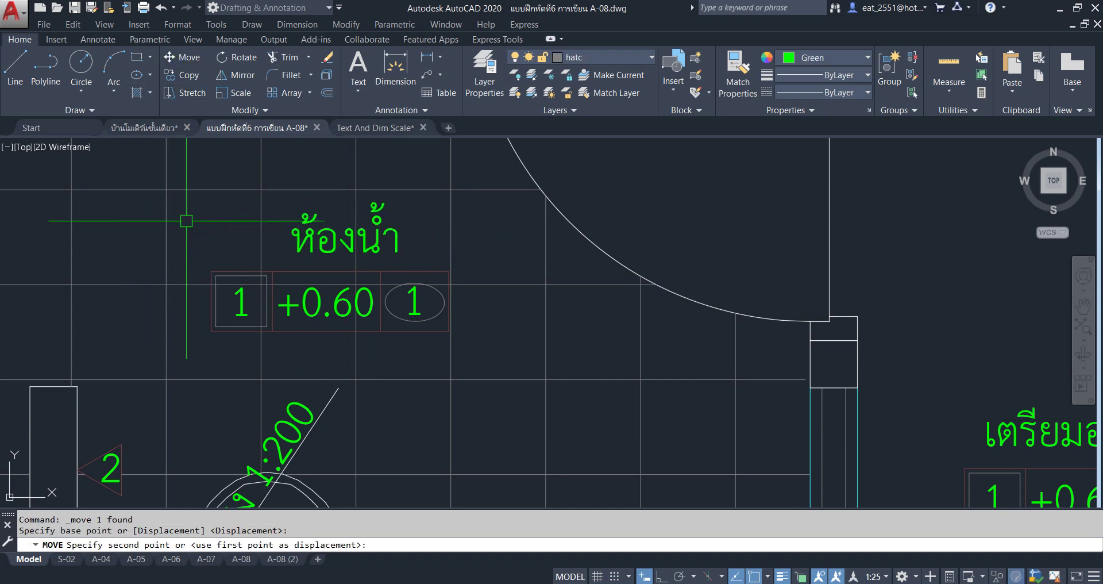
{"action": "left_click", "coordinate": [186, 221]}
{"action": "middle_click_drag", "start_coordinate": [215, 233], "coordinate": [266, 246]}
With Ortho on, copy the room tag straight across to the left of the original
{"action": "left_click", "coordinate": [237, 220]}
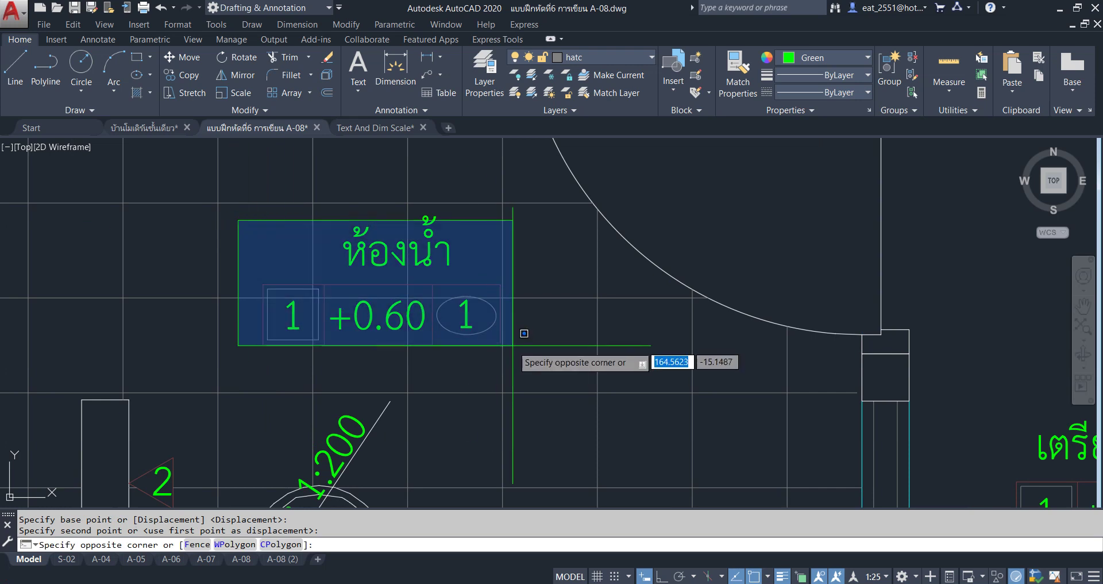
{"action": "left_click", "coordinate": [512, 343]}
{"action": "left_click", "coordinate": [188, 79]}
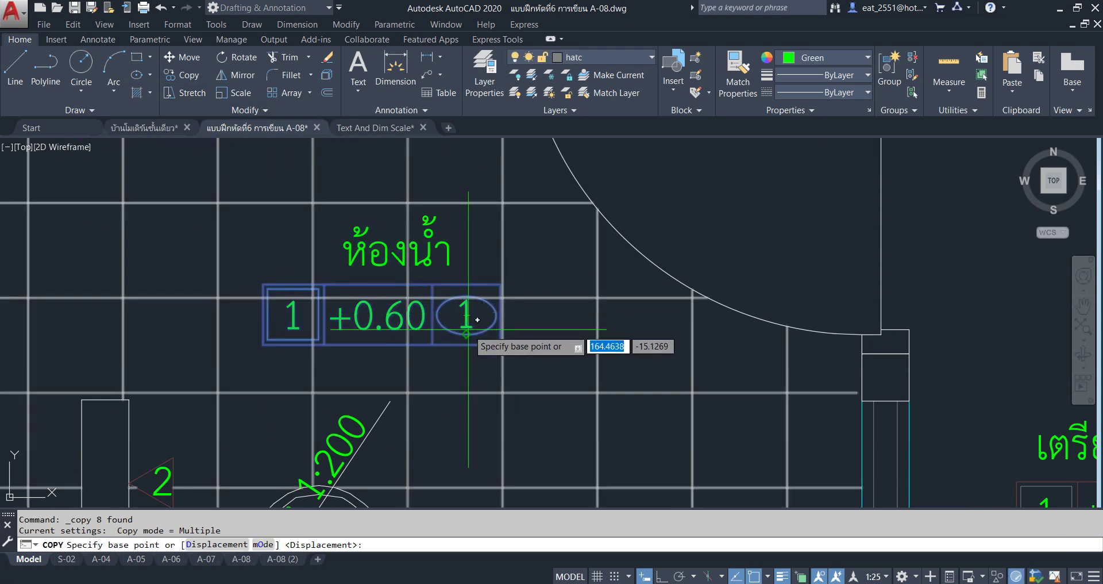
{"action": "left_click", "coordinate": [458, 318]}
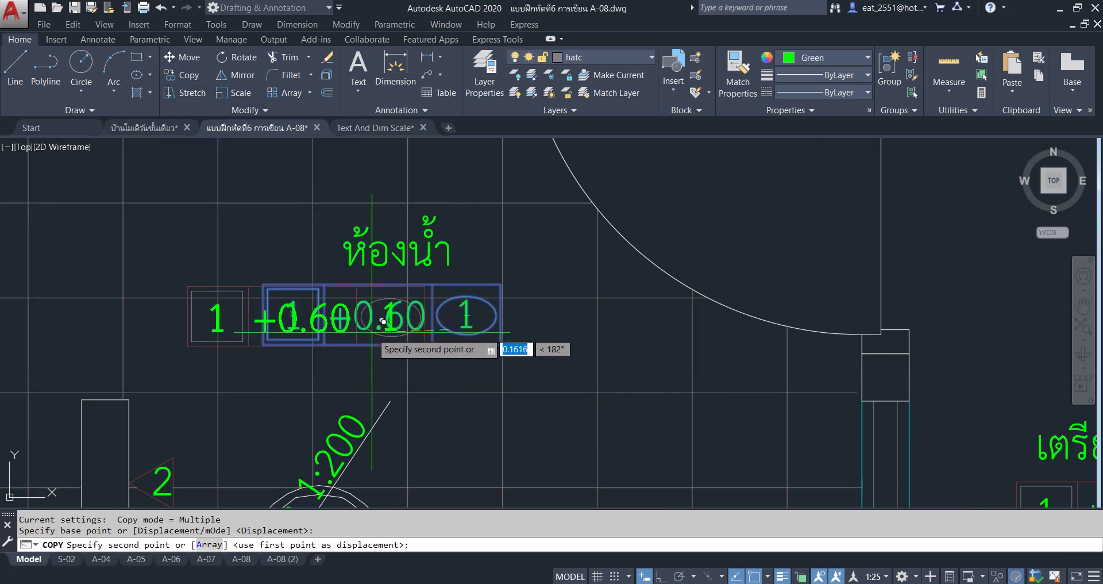
{"action": "key", "text": "Escape"}
{"action": "left_click", "coordinate": [235, 227]}
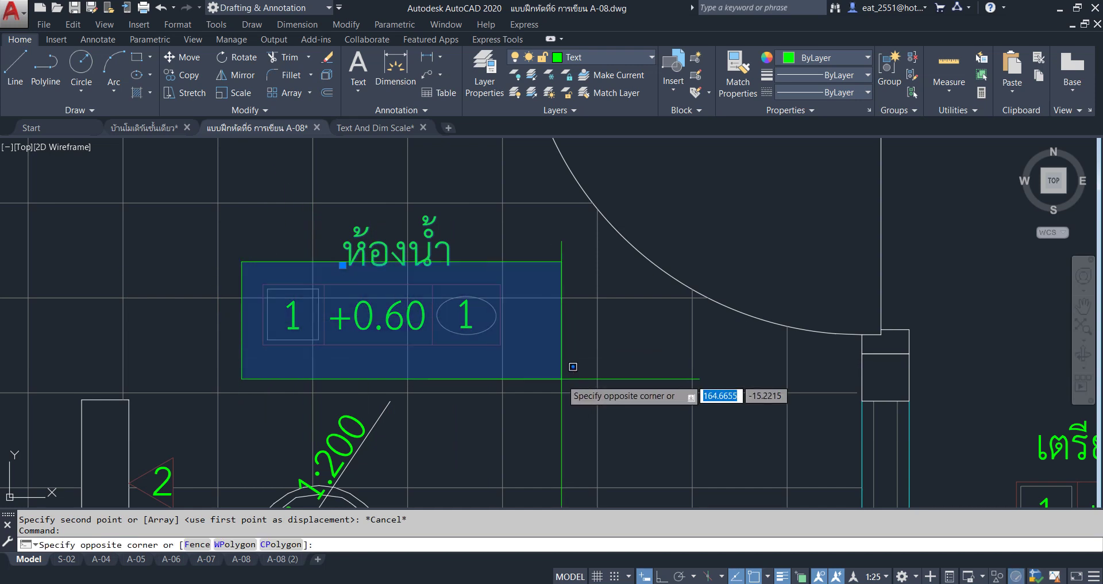
{"action": "left_click", "coordinate": [570, 349]}
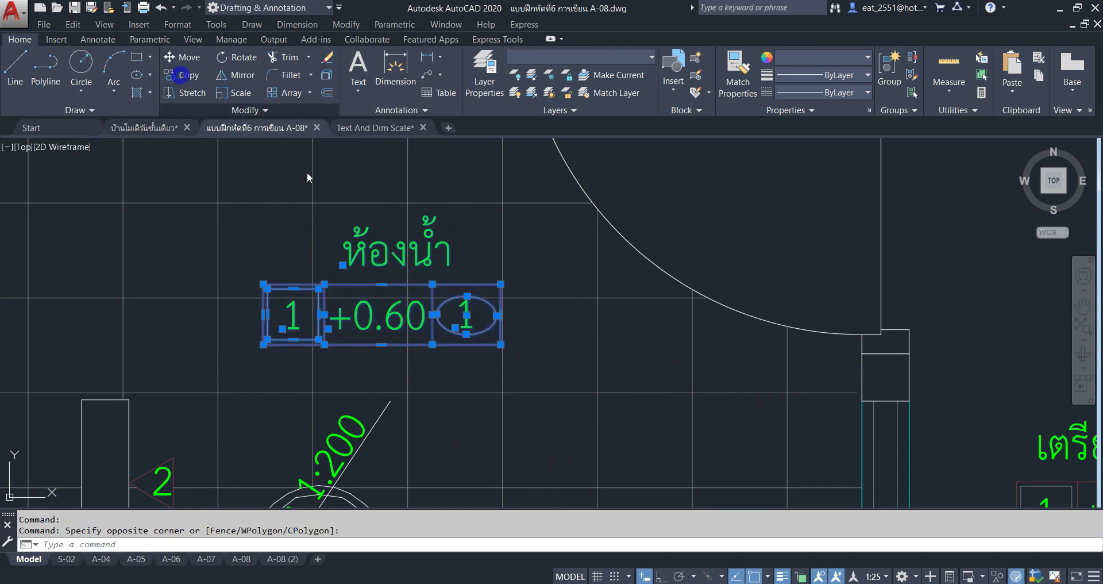
{"action": "left_click", "coordinate": [184, 76]}
{"action": "left_click", "coordinate": [443, 312]}
{"action": "middle_click_drag", "start_coordinate": [295, 302], "coordinate": [638, 356]}
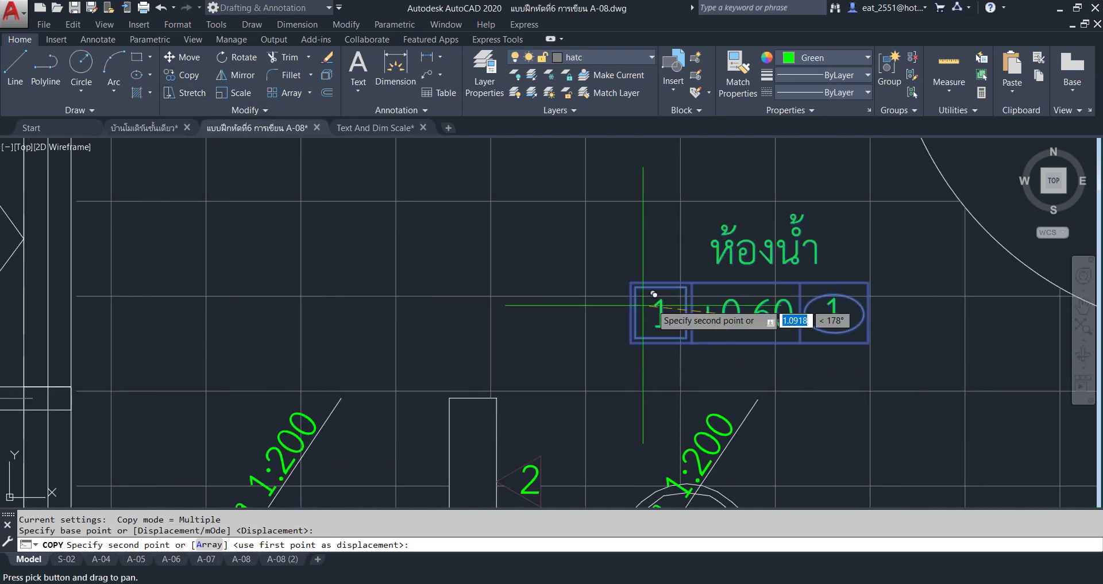
{"action": "scroll", "coordinate": [661, 345], "scroll_direction": "down", "scroll_amount": 4}
{"action": "left_click", "coordinate": [657, 577]}
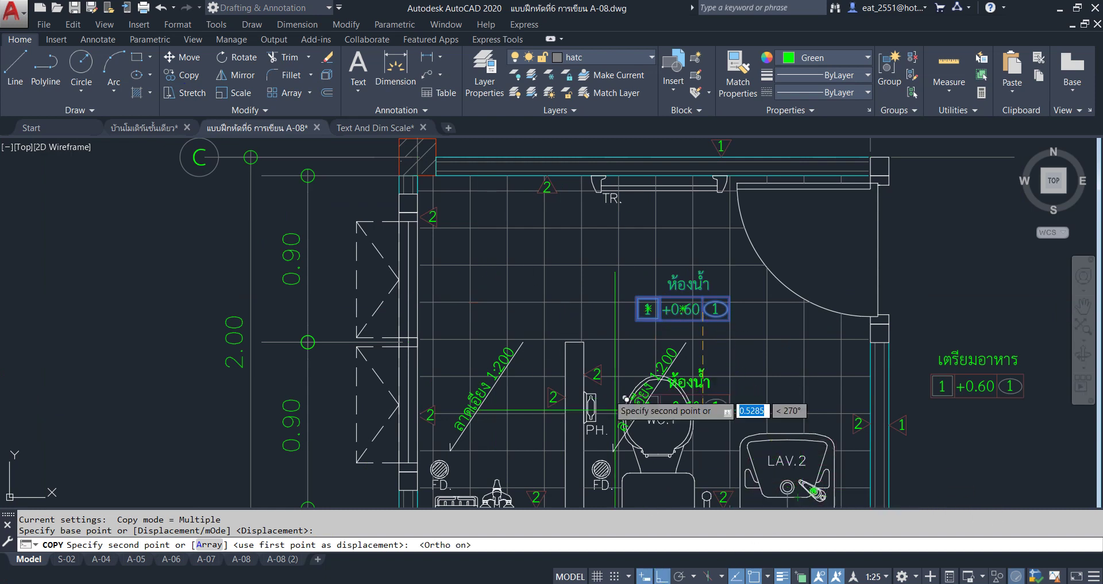
{"action": "left_click", "coordinate": [517, 300]}
{"action": "key", "text": "Escape"}
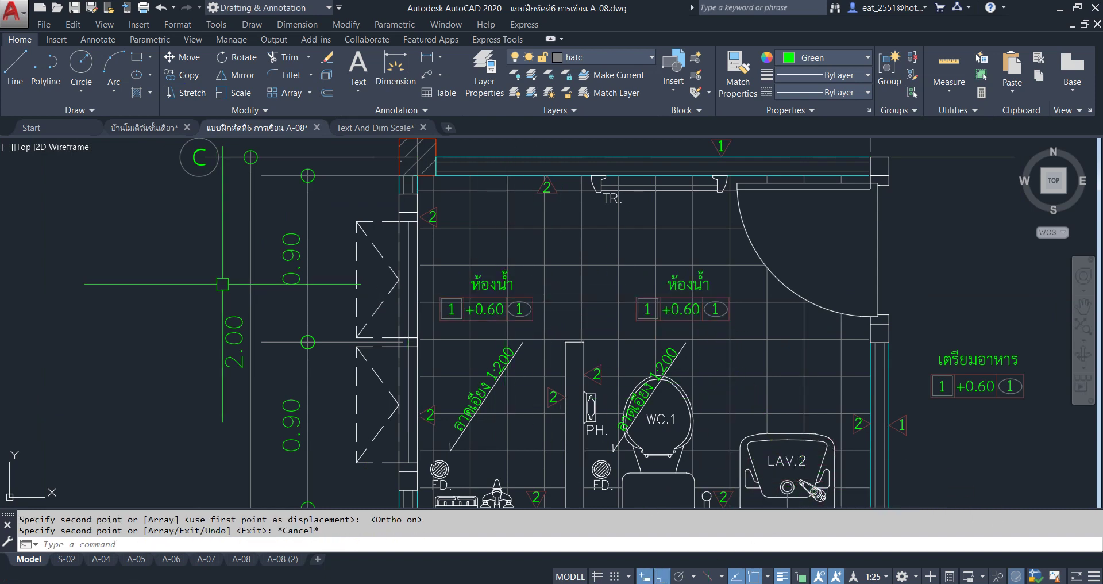
Zoom out to the stray tag beside the sheet and start a window around it
{"action": "scroll", "coordinate": [517, 287], "scroll_direction": "down", "scroll_amount": 3}
{"action": "scroll", "coordinate": [282, 332], "scroll_direction": "down", "scroll_amount": 2}
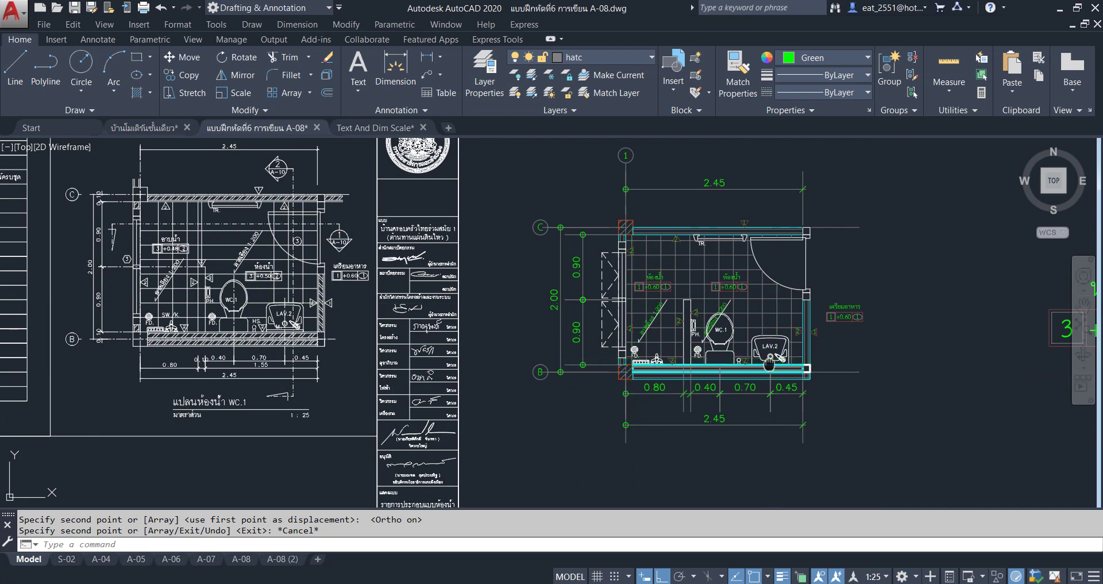
{"action": "scroll", "coordinate": [769, 363], "scroll_direction": "down", "scroll_amount": 2}
{"action": "scroll", "coordinate": [603, 322], "scroll_direction": "down", "scroll_amount": 2}
{"action": "left_click", "coordinate": [868, 263]}
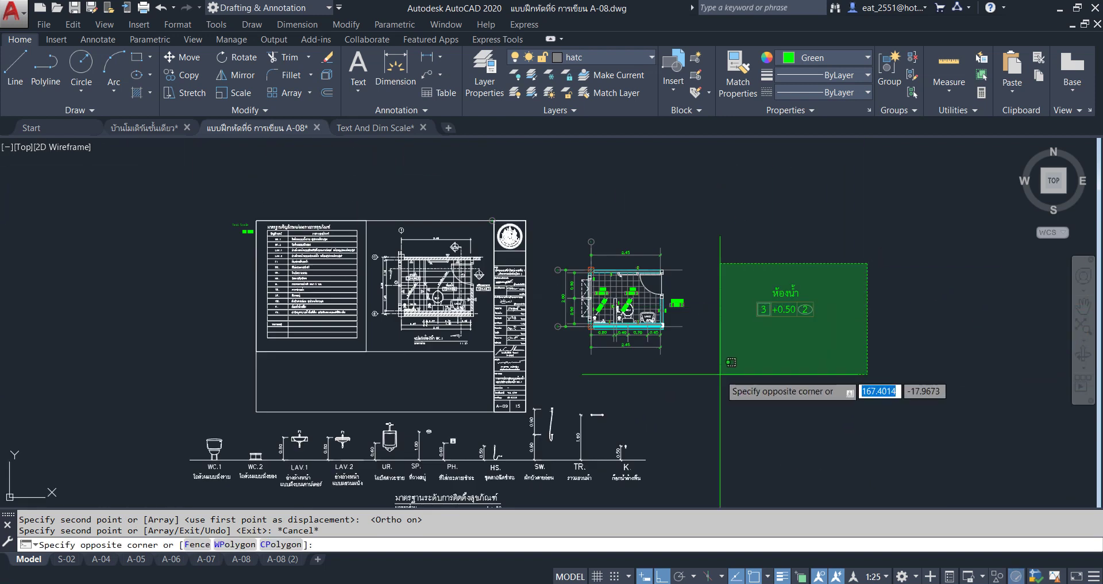
Erase the stray bathroom tag's nine objects beside the sheet
{"action": "left_click", "coordinate": [730, 362]}
{"action": "key", "text": "Delete"}
{"action": "scroll", "coordinate": [659, 306], "scroll_direction": "up", "scroll_amount": 6}
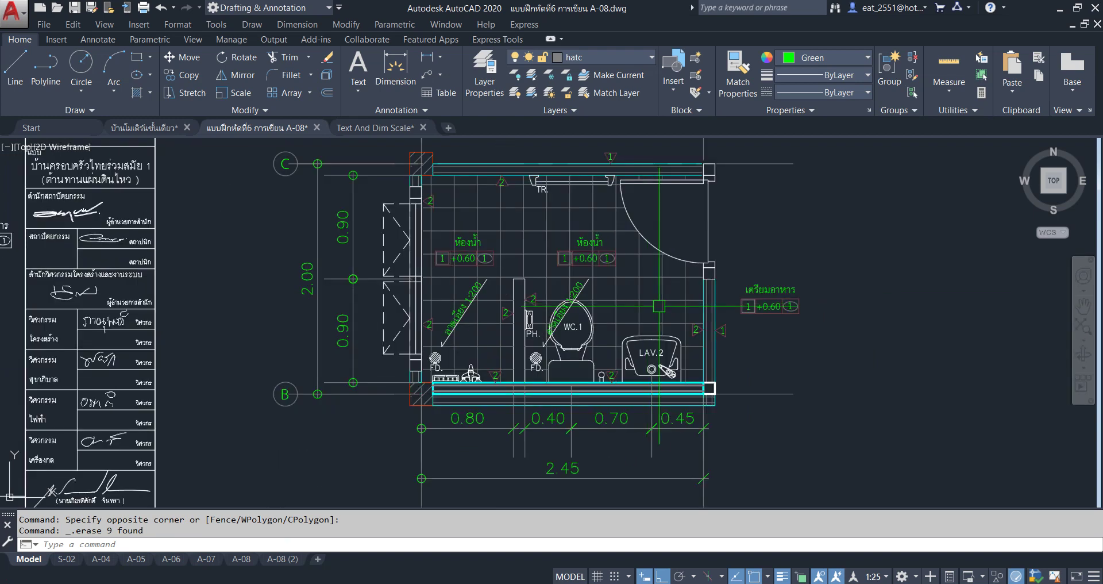
{"action": "scroll", "coordinate": [377, 372], "scroll_direction": "down", "scroll_amount": 4}
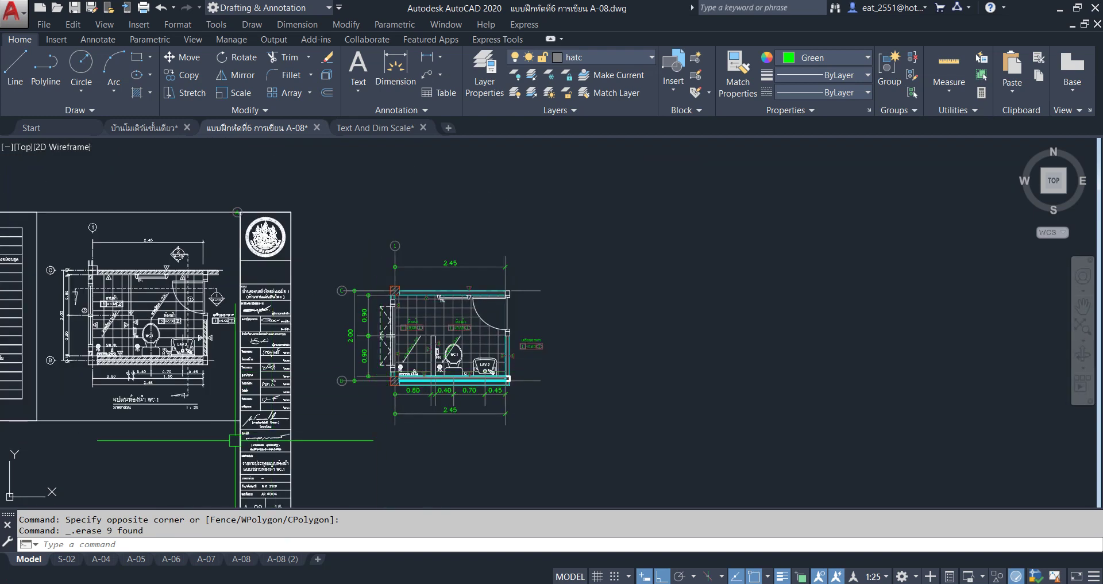
{"action": "scroll", "coordinate": [215, 448], "scroll_direction": "down", "scroll_amount": 2}
{"action": "scroll", "coordinate": [599, 279], "scroll_direction": "down", "scroll_amount": 3}
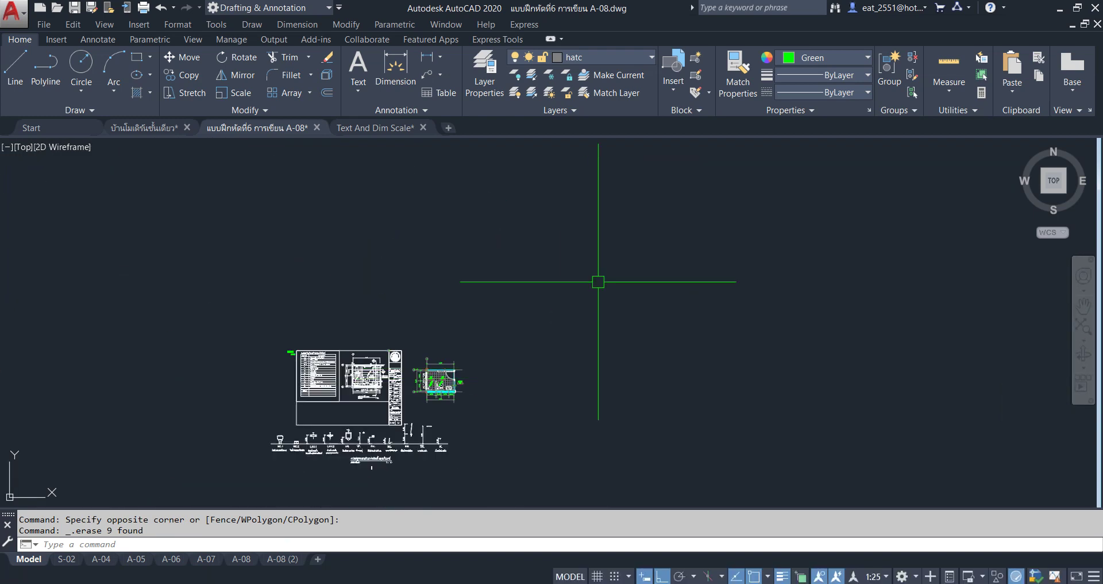
Pan and zoom to the first-floor plan and select a section marker with its cut line
{"action": "mouse_move", "coordinate": [599, 279]}
{"action": "middle_mouse_down"}
{"action": "mouse_move", "coordinate": [422, 438]}
{"action": "mouse_move", "coordinate": [437, 299]}
{"action": "middle_mouse_up"}
{"action": "scroll", "coordinate": [506, 368], "scroll_direction": "up", "scroll_amount": 2}
{"action": "scroll", "coordinate": [506, 368], "scroll_direction": "up", "scroll_amount": 2}
{"action": "scroll", "coordinate": [424, 409], "scroll_direction": "up", "scroll_amount": 3}
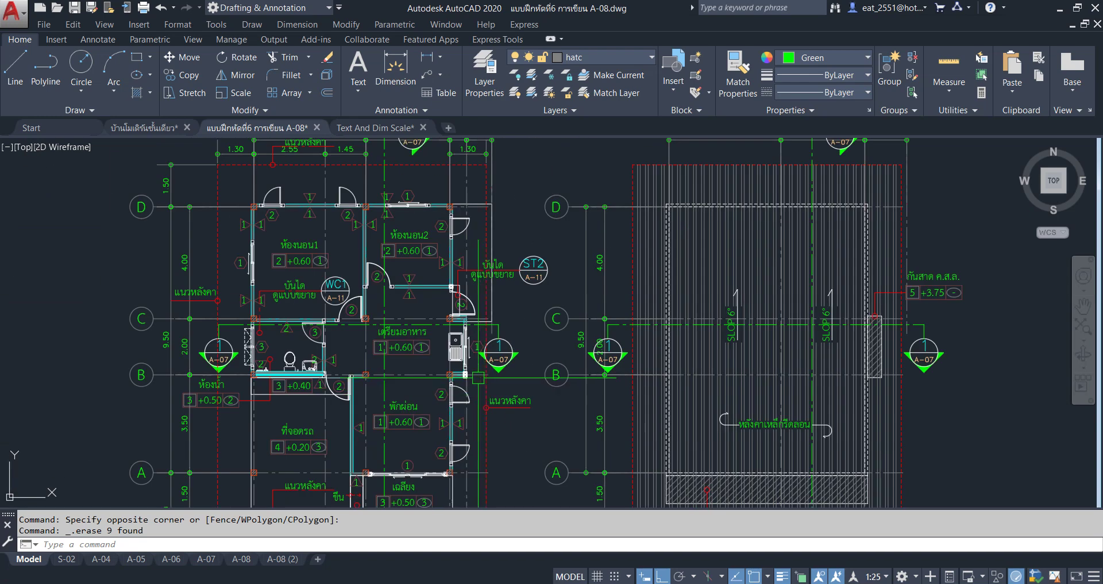
{"action": "scroll", "coordinate": [424, 409], "scroll_direction": "down", "scroll_amount": 1}
{"action": "scroll", "coordinate": [424, 410], "scroll_direction": "up", "scroll_amount": 1}
{"action": "scroll", "coordinate": [357, 345], "scroll_direction": "up", "scroll_amount": 2}
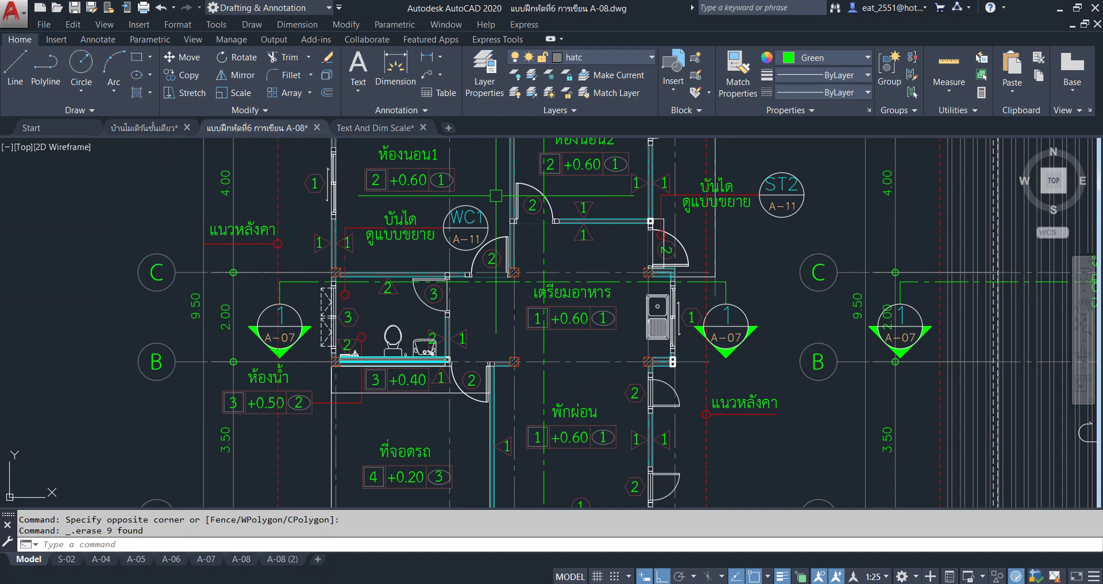
{"action": "scroll", "coordinate": [496, 196], "scroll_direction": "down", "scroll_amount": 5}
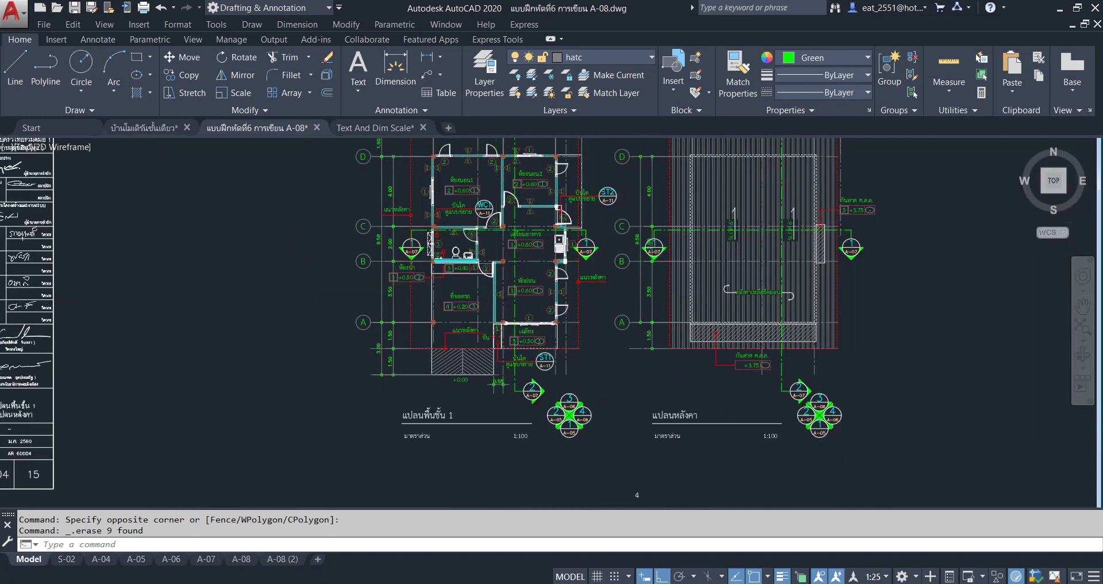
{"action": "scroll", "coordinate": [577, 269], "scroll_direction": "up", "scroll_amount": 5}
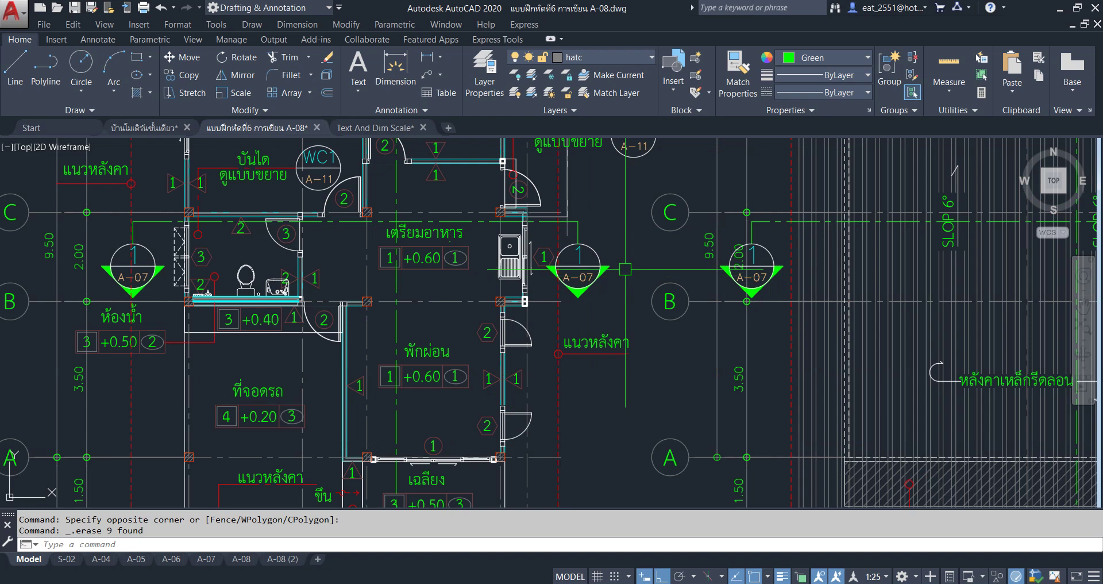
{"action": "left_click", "coordinate": [578, 267]}
Copy the A-07 section markers and dashed cut lines into empty model space
{"action": "scroll", "coordinate": [480, 310], "scroll_direction": "down", "scroll_amount": 2}
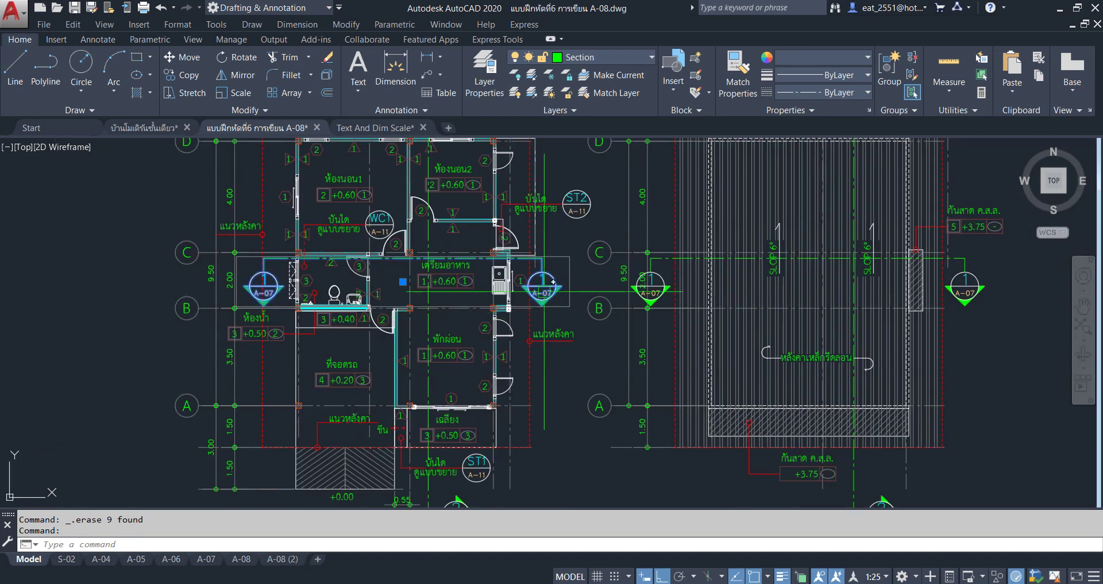
{"action": "middle_click_drag", "start_coordinate": [554, 281], "coordinate": [510, 421]}
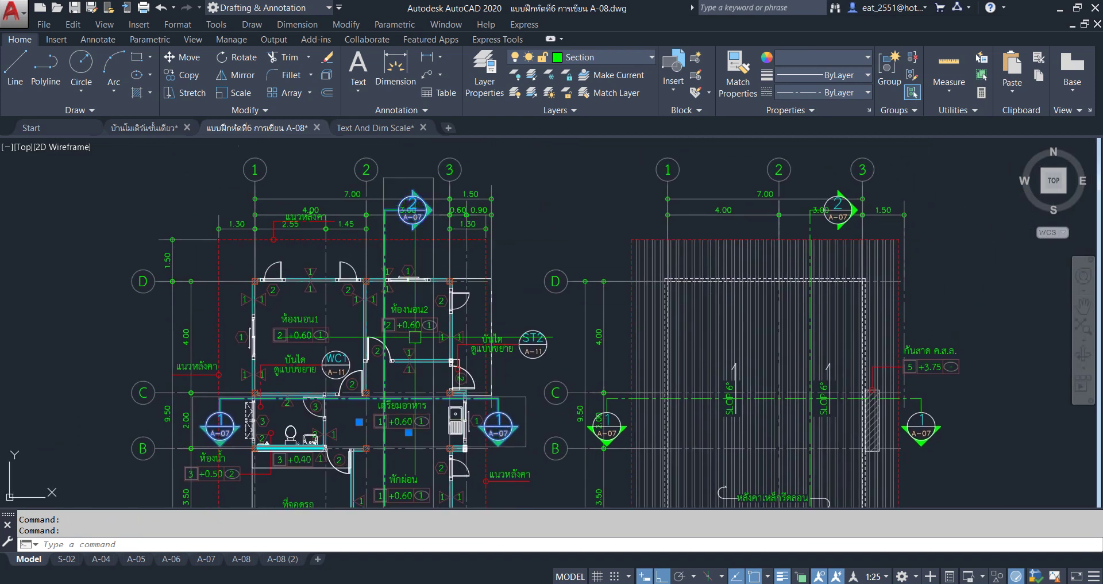
{"action": "left_click", "coordinate": [175, 77]}
{"action": "left_click", "coordinate": [413, 273]}
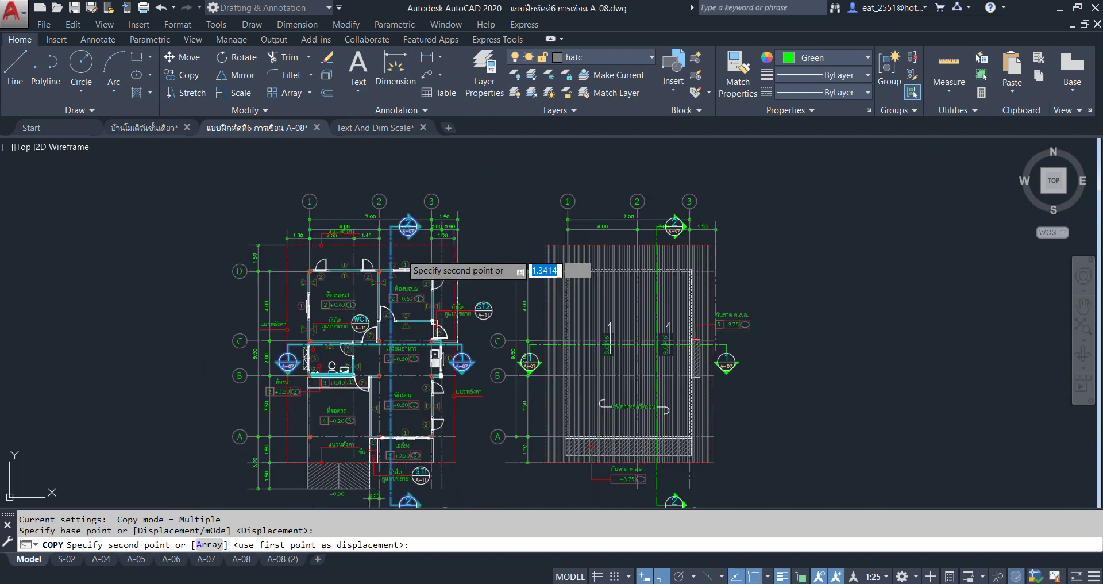
{"action": "scroll", "coordinate": [406, 242], "scroll_direction": "down", "scroll_amount": 8}
{"action": "scroll", "coordinate": [384, 343], "scroll_direction": "up", "scroll_amount": 8}
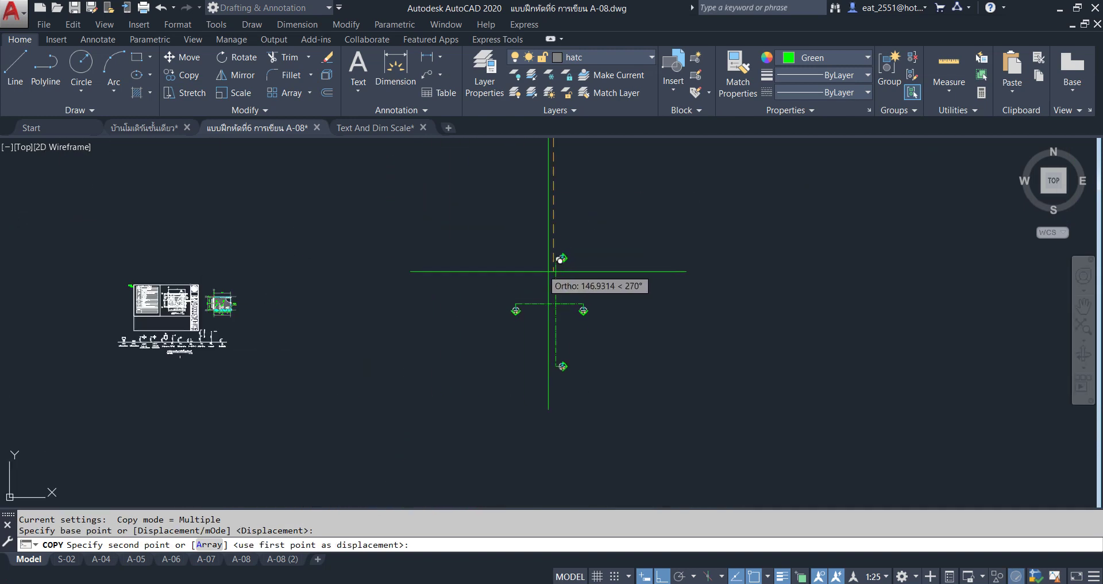
{"action": "left_click", "coordinate": [592, 267]}
{"action": "scroll", "coordinate": [634, 285], "scroll_direction": "up", "scroll_amount": 6}
{"action": "key", "text": "Escape"}
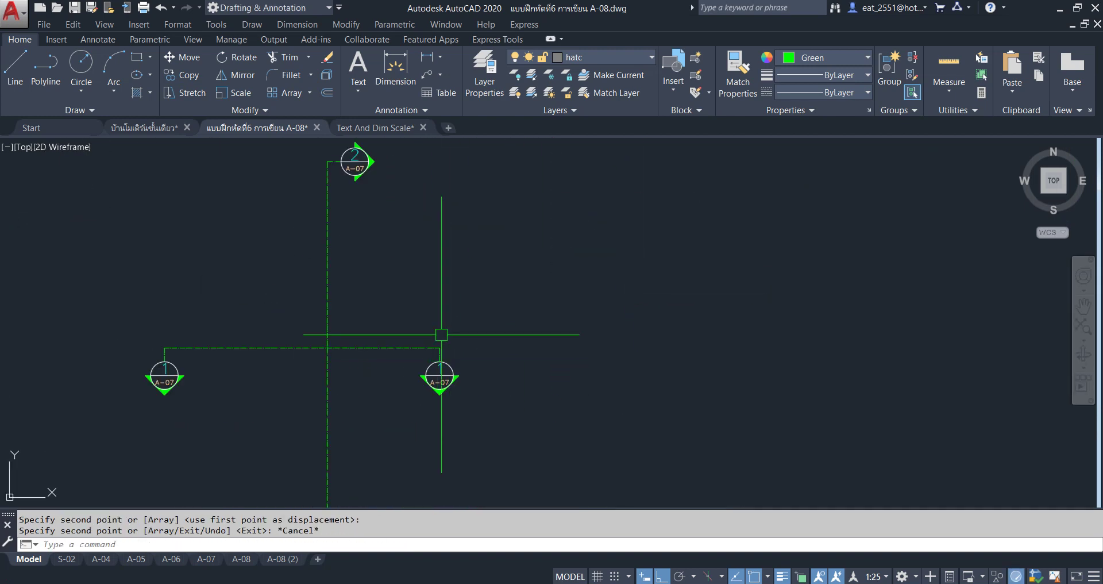
Inspect the section symbols, selecting then clearing the right-hand block, and centre them in view
{"action": "scroll", "coordinate": [451, 322], "scroll_direction": "down", "scroll_amount": 8}
{"action": "scroll", "coordinate": [456, 332], "scroll_direction": "up", "scroll_amount": 6}
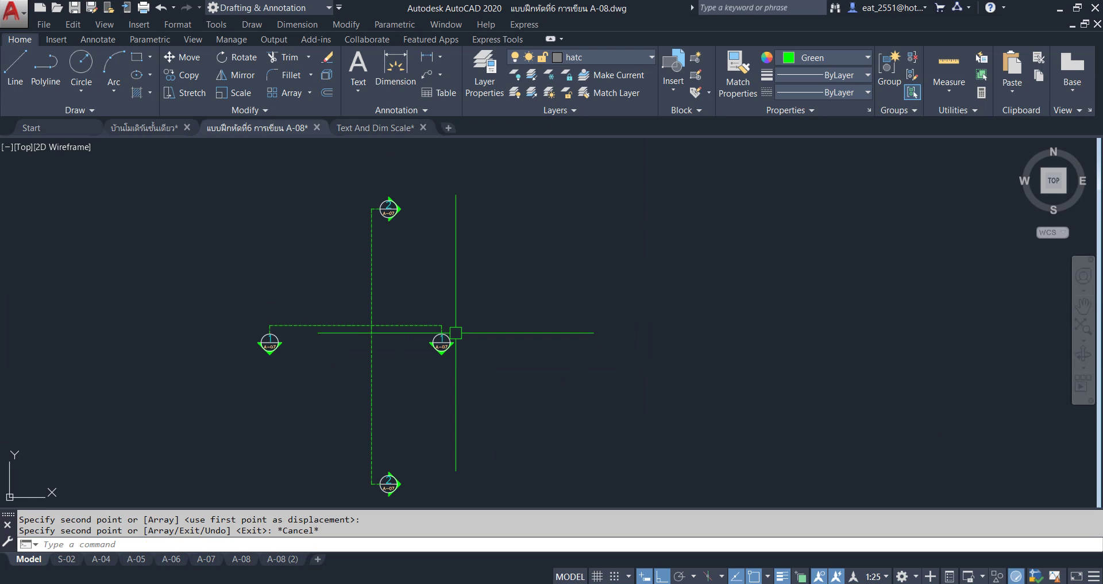
{"action": "scroll", "coordinate": [400, 328], "scroll_direction": "up", "scroll_amount": 6}
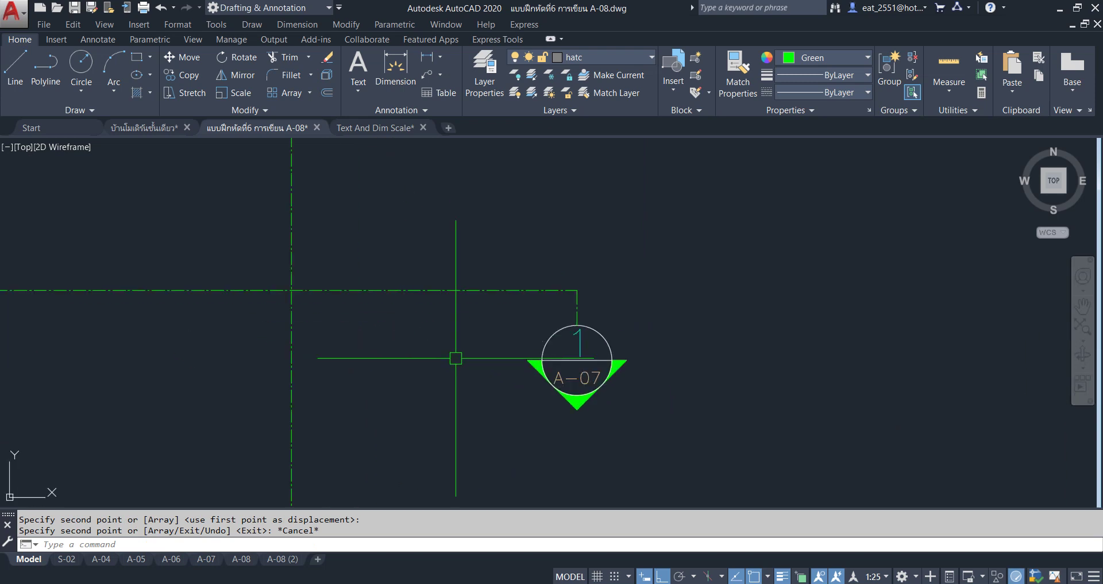
{"action": "left_click", "coordinate": [596, 337]}
{"action": "key", "text": "Escape"}
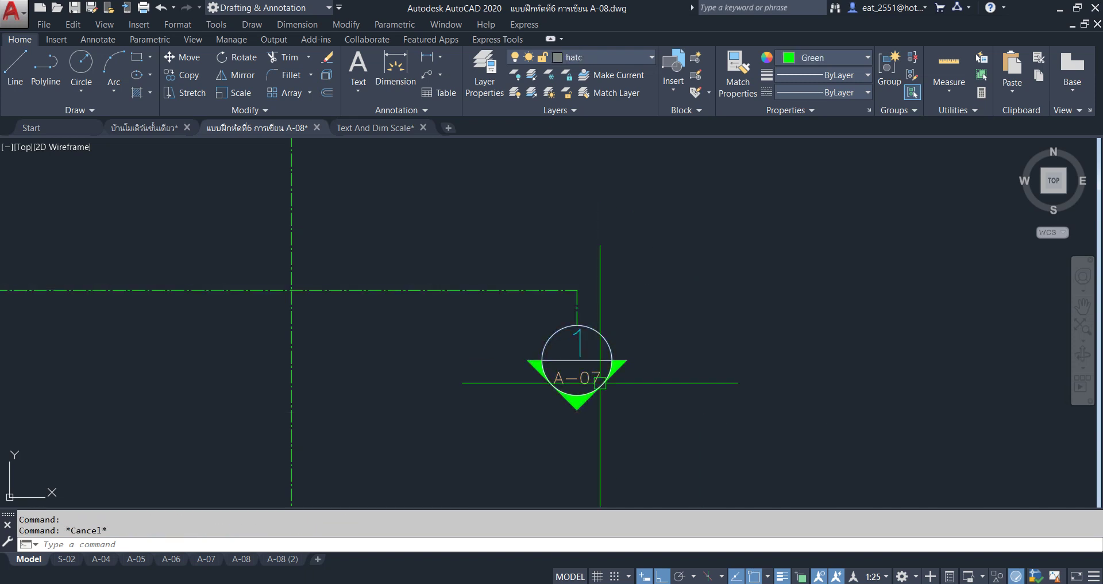
{"action": "key", "text": "Escape"}
{"action": "scroll", "coordinate": [575, 345], "scroll_direction": "down", "scroll_amount": 3}
{"action": "scroll", "coordinate": [506, 353], "scroll_direction": "down", "scroll_amount": 2}
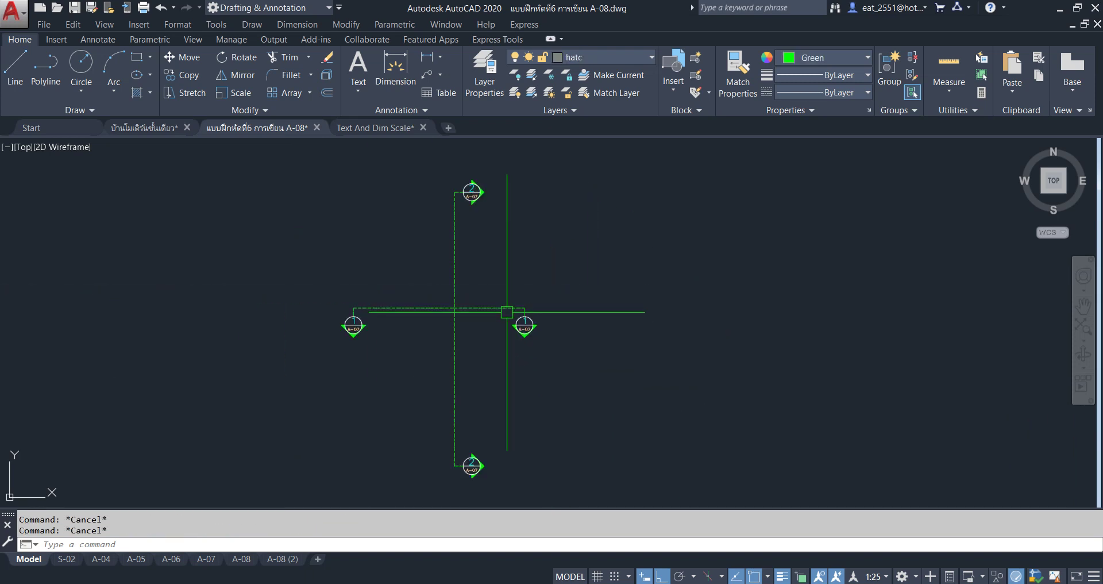
{"action": "scroll", "coordinate": [421, 322], "scroll_direction": "up", "scroll_amount": 2}
{"action": "scroll", "coordinate": [320, 364], "scroll_direction": "down", "scroll_amount": 4}
{"action": "scroll", "coordinate": [371, 330], "scroll_direction": "down", "scroll_amount": 4}
{"action": "scroll", "coordinate": [413, 334], "scroll_direction": "up", "scroll_amount": 5}
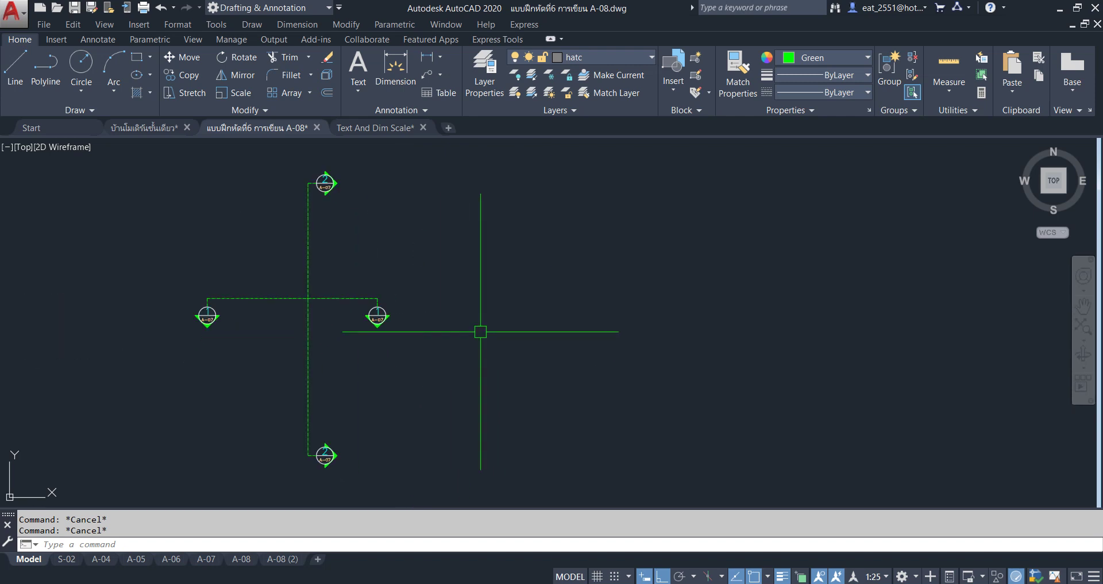
{"action": "middle_click_drag", "start_coordinate": [381, 339], "coordinate": [420, 339]}
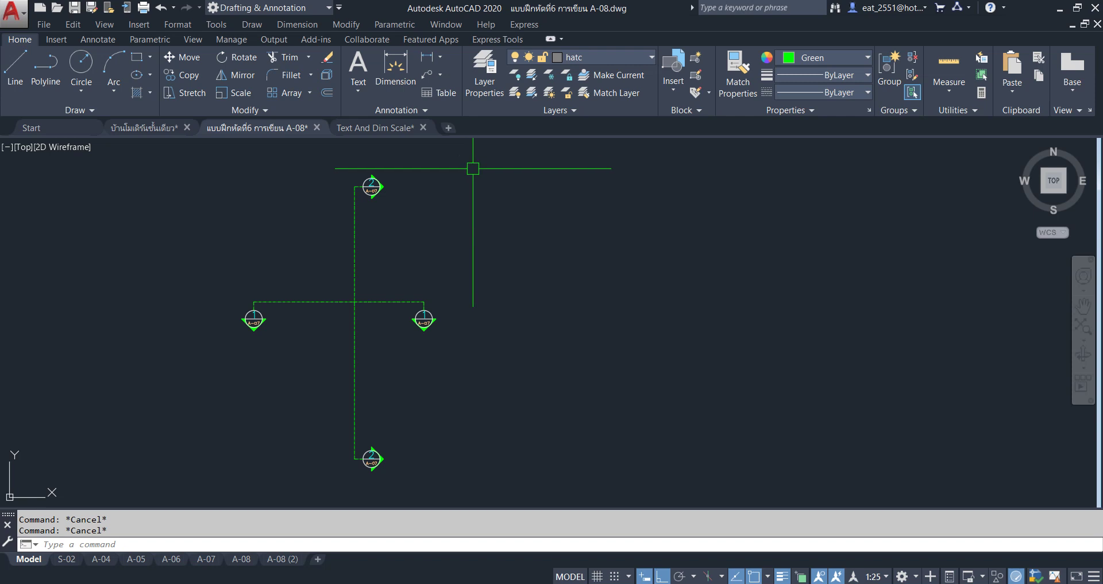
{"action": "scroll", "coordinate": [362, 185], "scroll_direction": "up", "scroll_amount": 3}
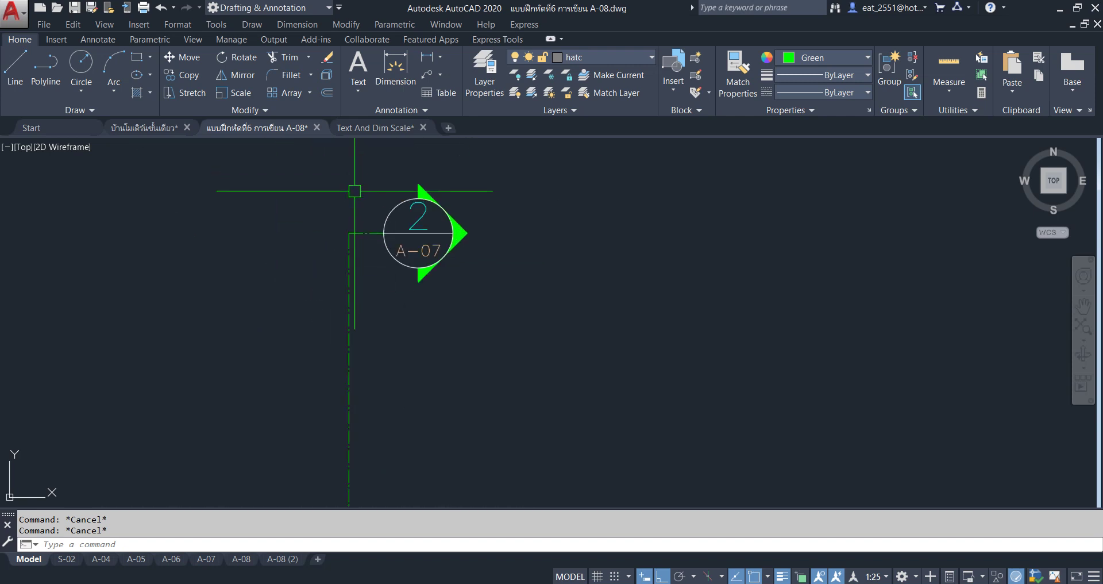
{"action": "scroll", "coordinate": [322, 190], "scroll_direction": "up", "scroll_amount": 2}
{"action": "left_click", "coordinate": [486, 40]}
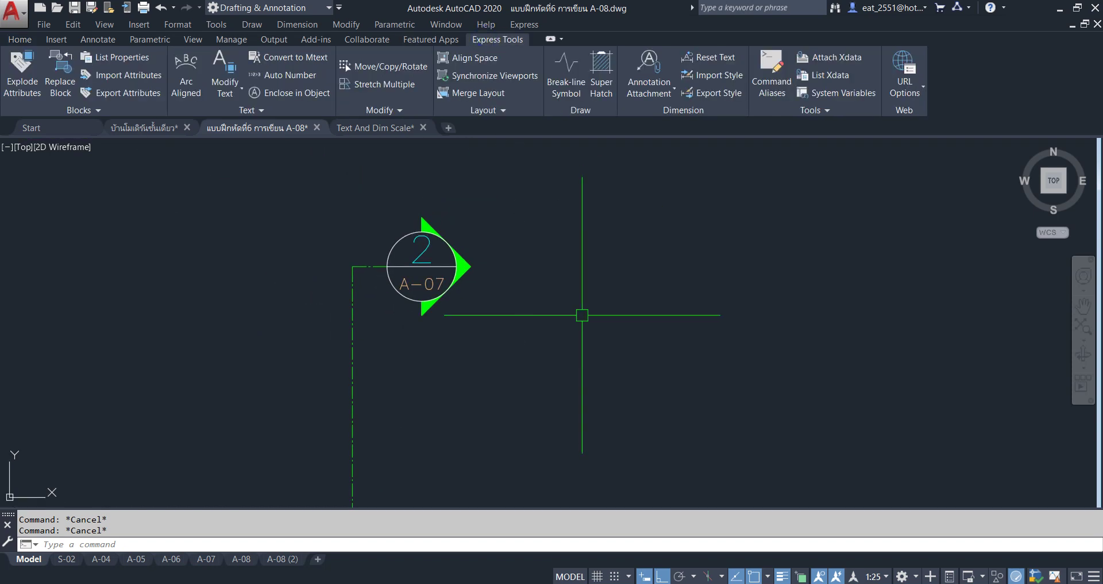
Set the annotation scale to 1:100 and explode the first section-marker block, keeping its attribute text
{"action": "left_click", "coordinate": [885, 576]}
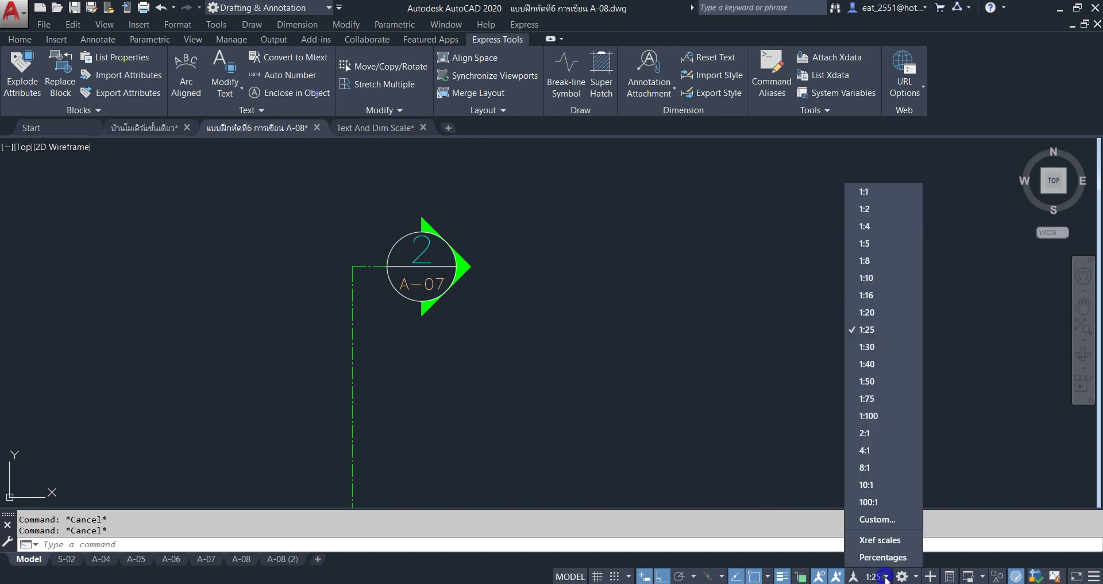
{"action": "left_click", "coordinate": [888, 415]}
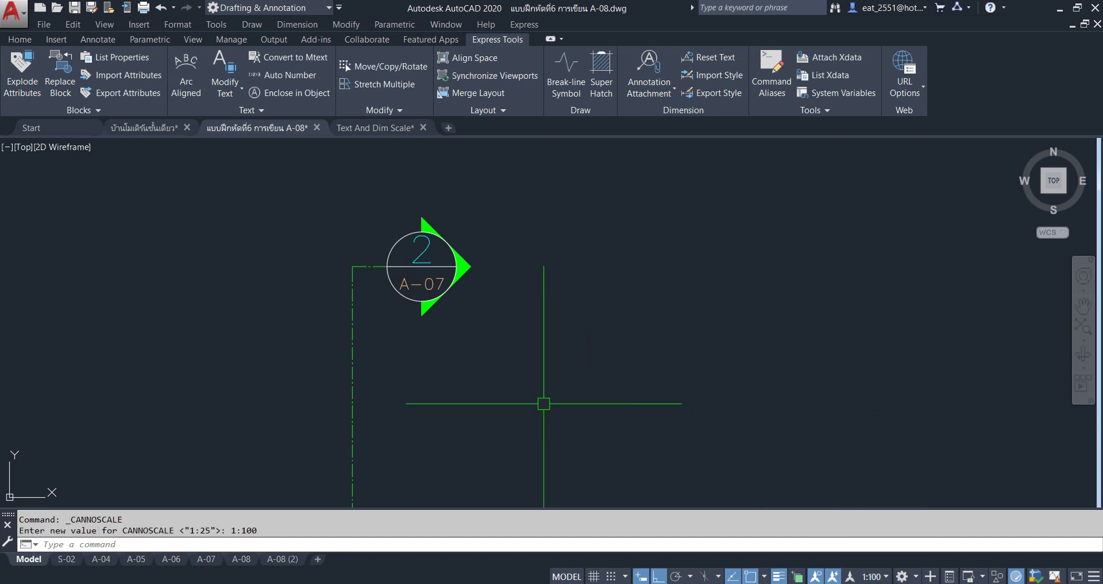
{"action": "left_click", "coordinate": [30, 77]}
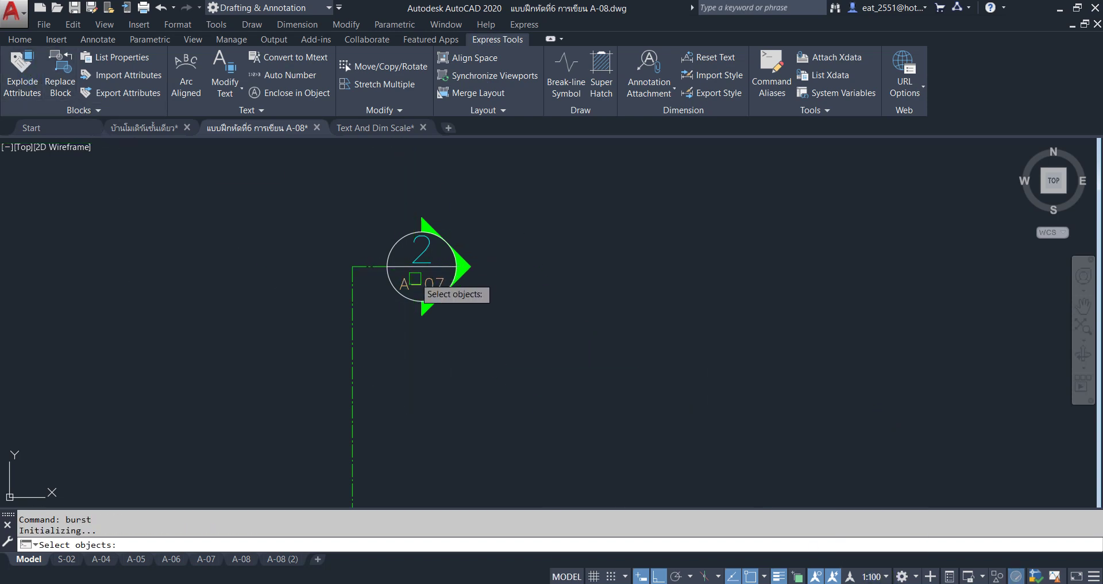
{"action": "left_click", "coordinate": [512, 190]}
{"action": "left_click", "coordinate": [381, 375]}
{"action": "key", "text": "Return"}
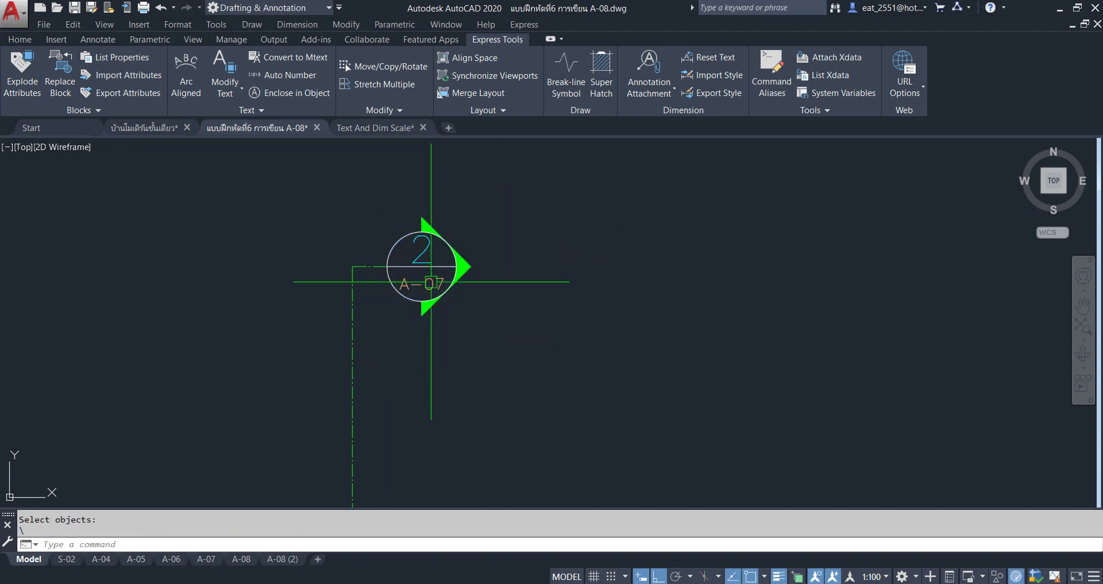
Window-select and explode the 2 / A-07 section marker
{"action": "scroll", "coordinate": [463, 377], "scroll_direction": "down", "scroll_amount": 2}
{"action": "middle_click_drag", "start_coordinate": [384, 294], "coordinate": [403, 229]}
{"action": "scroll", "coordinate": [369, 339], "scroll_direction": "up", "scroll_amount": 3}
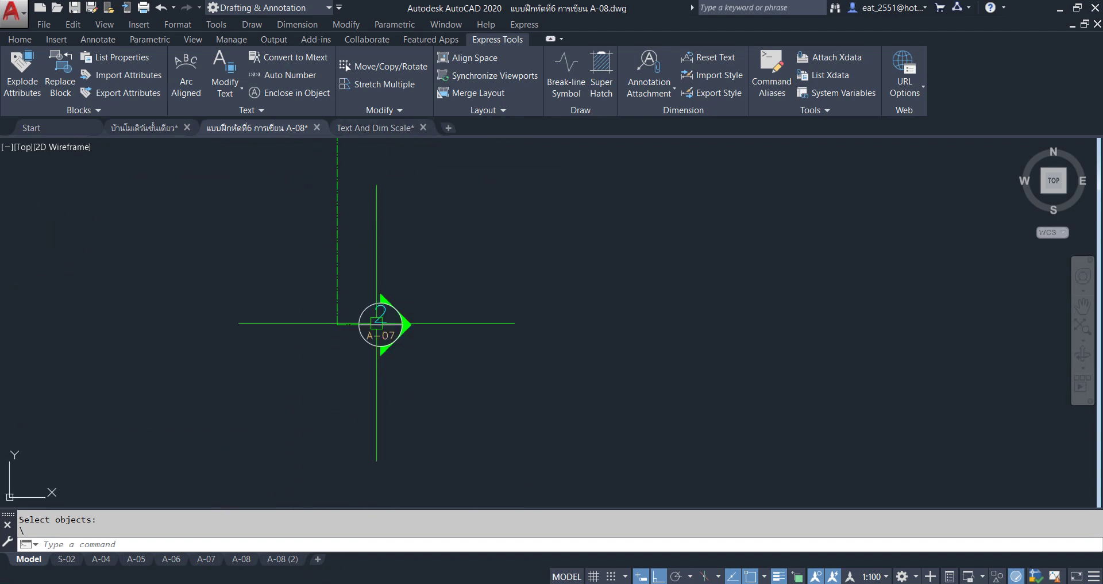
{"action": "left_click", "coordinate": [344, 251]}
{"action": "left_click", "coordinate": [534, 452]}
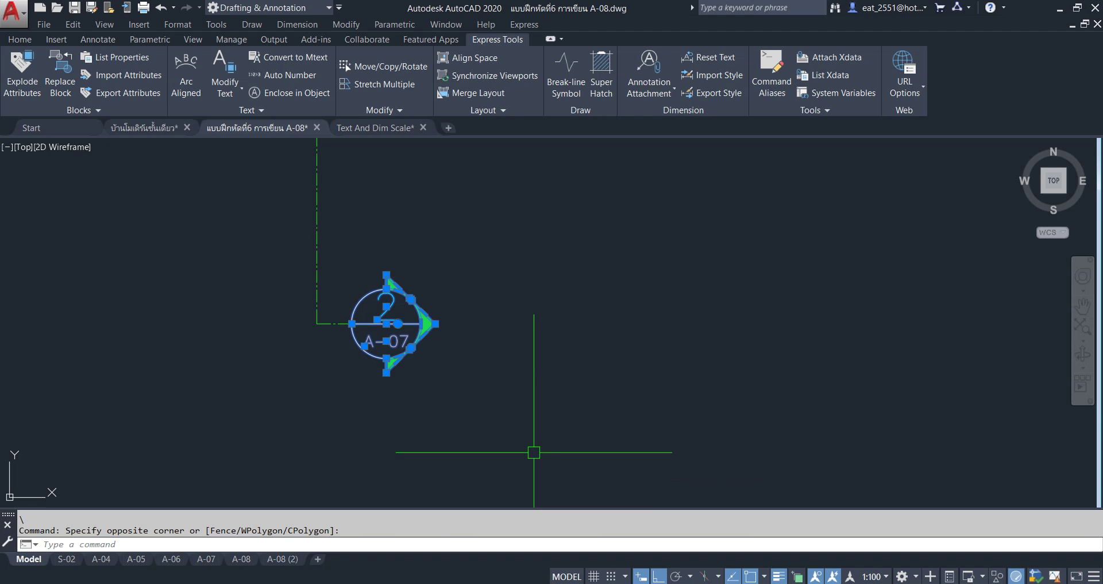
{"action": "type", "text": "X"}
{"action": "key", "text": "Return"}
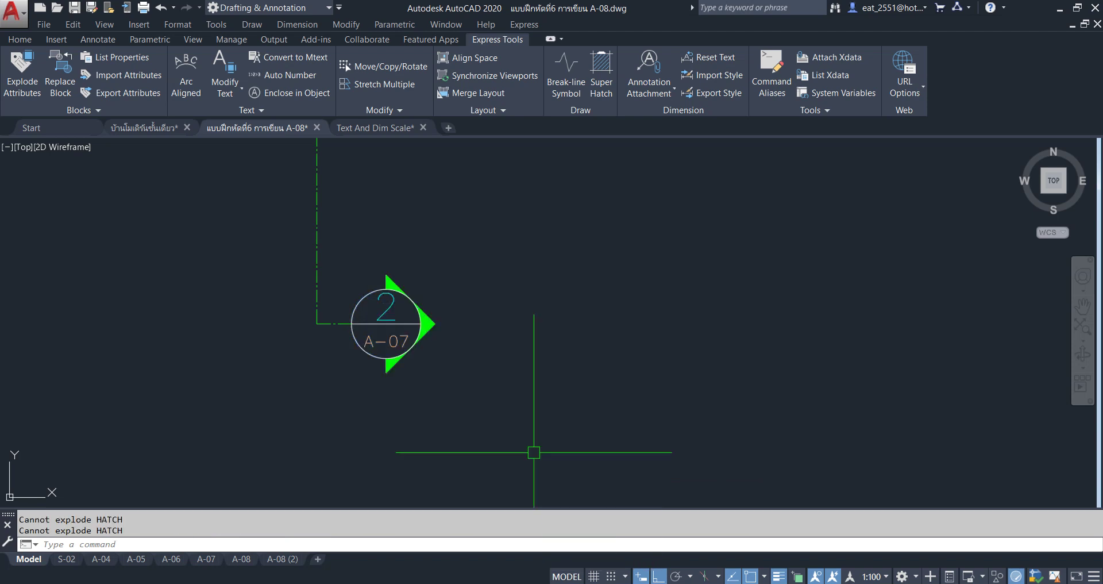
{"action": "key", "text": "Escape"}
{"action": "left_click", "coordinate": [386, 308]}
{"action": "key", "text": "Escape"}
Explode the 1 / A-07 section symbol, then undo it to restore its values
{"action": "scroll", "coordinate": [434, 374], "scroll_direction": "down", "scroll_amount": 3}
{"action": "scroll", "coordinate": [396, 243], "scroll_direction": "up", "scroll_amount": 4}
{"action": "left_click", "coordinate": [405, 276]}
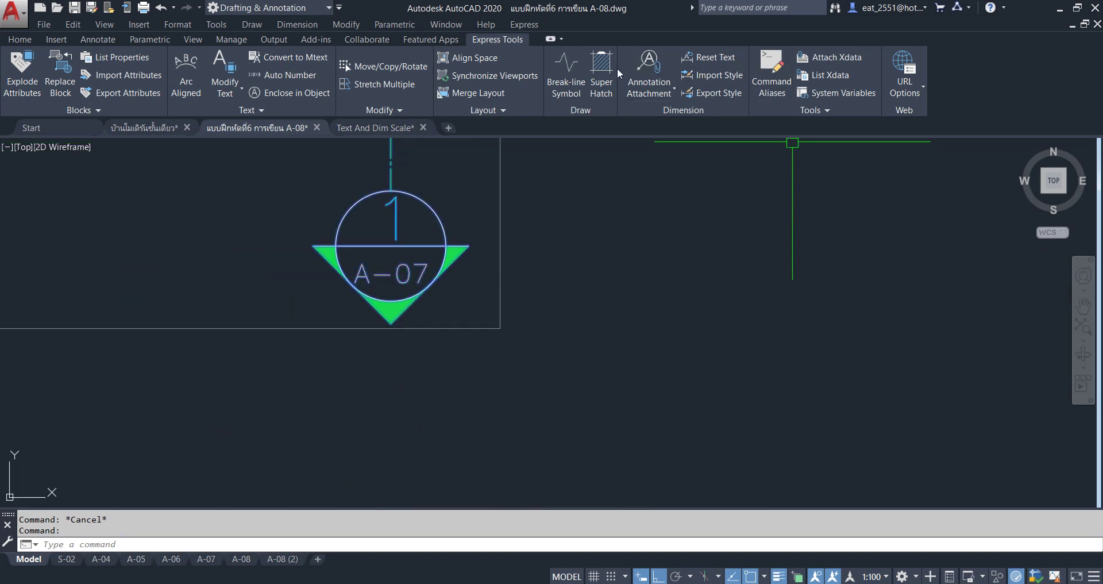
{"action": "left_click", "coordinate": [12, 40]}
{"action": "left_click", "coordinate": [914, 93]}
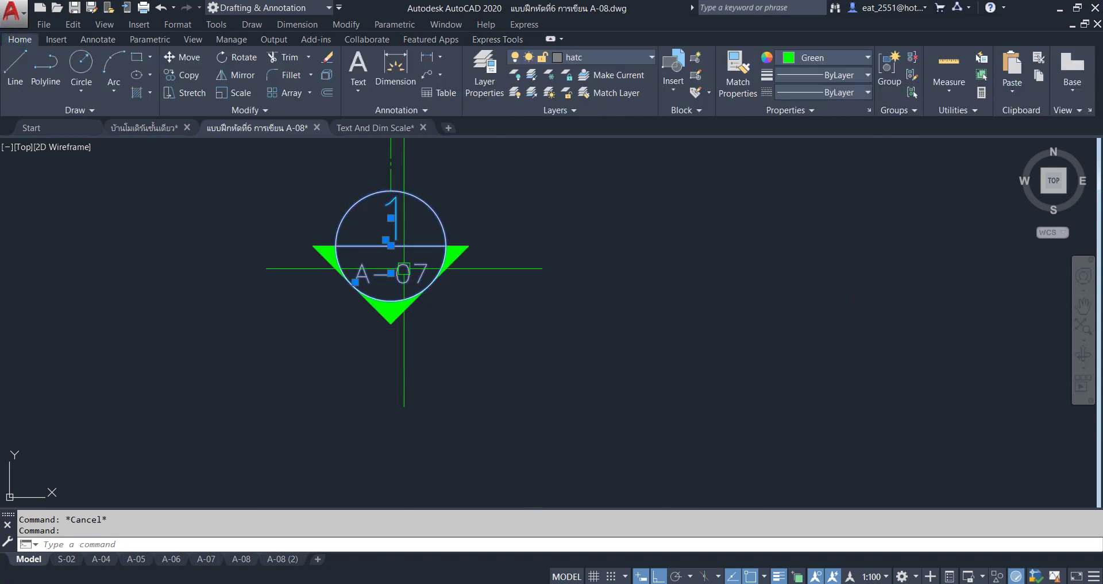
{"action": "key", "text": "Escape"}
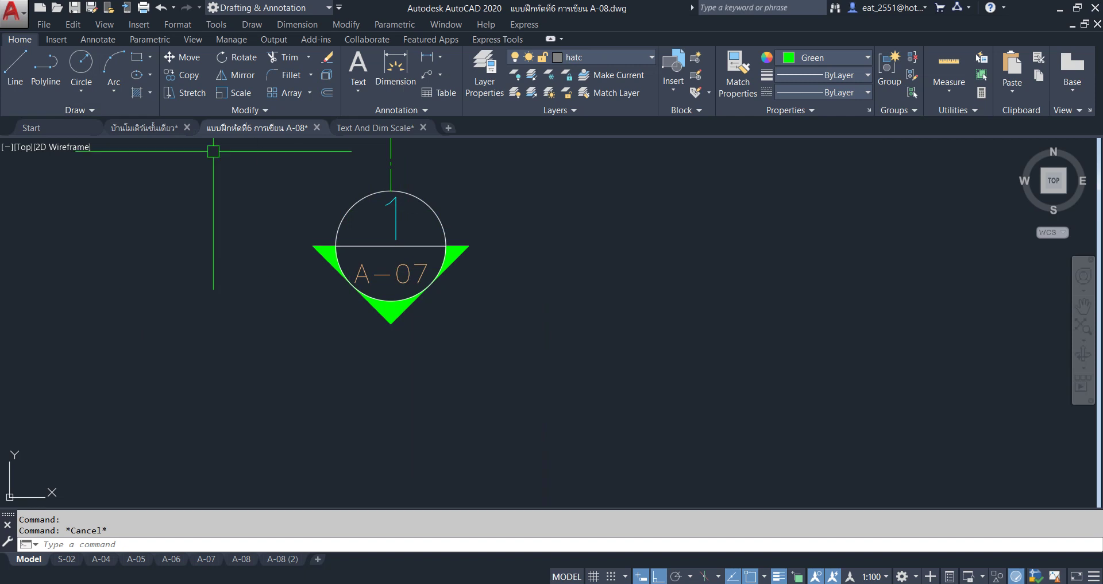
{"action": "left_click", "coordinate": [326, 75]}
{"action": "left_click", "coordinate": [399, 271]}
{"action": "key", "text": "Return"}
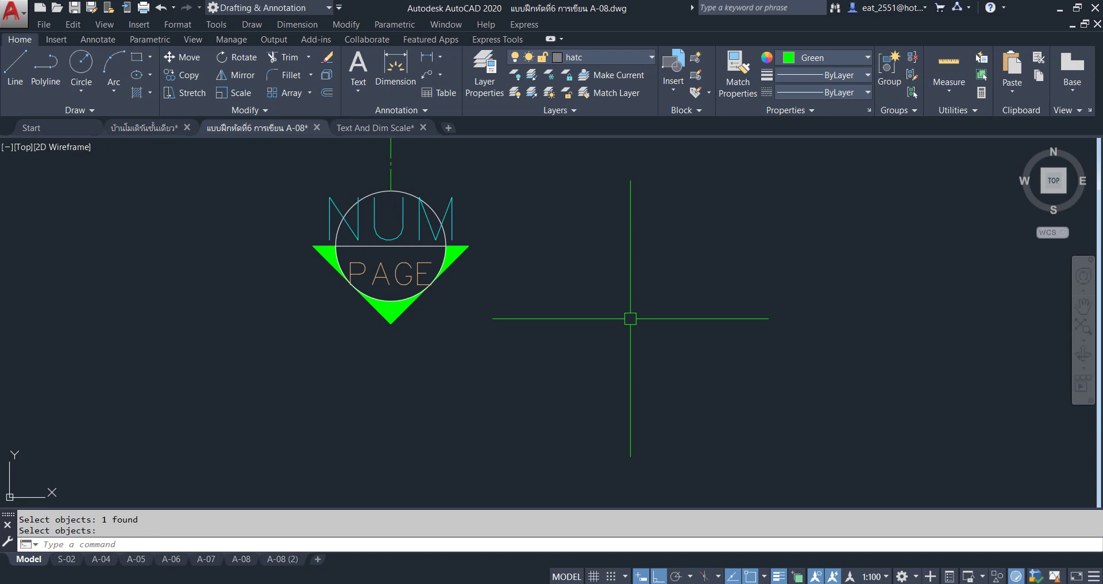
{"action": "key", "text": "ctrl+z"}
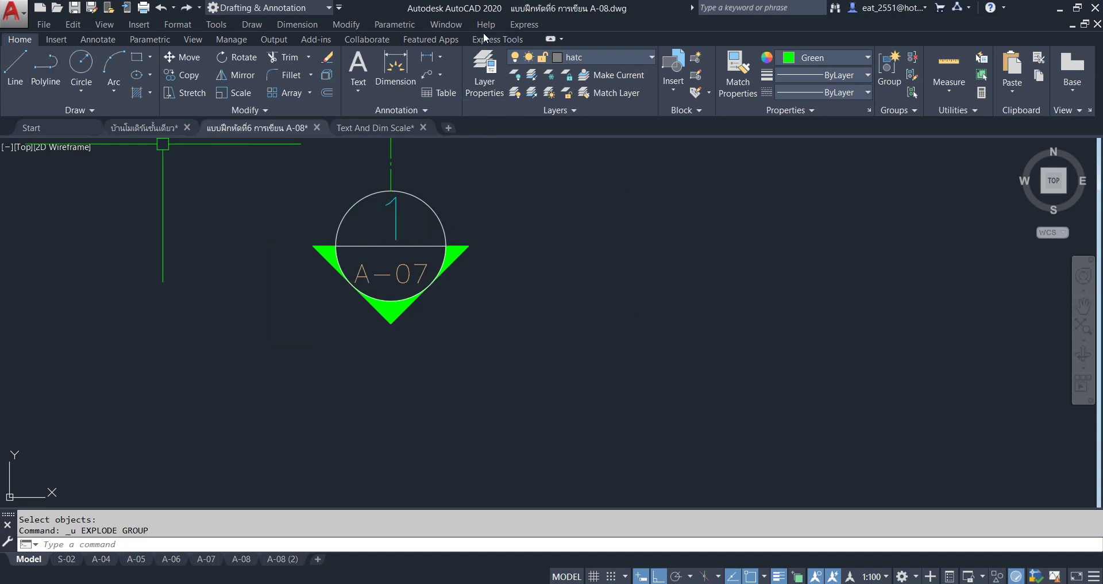
Burst the 1 / A-07 symbol's attributes into plain text with Express Tools
{"action": "left_click", "coordinate": [485, 39]}
{"action": "left_click", "coordinate": [28, 92]}
{"action": "left_click", "coordinate": [415, 274]}
{"action": "key", "text": "Return"}
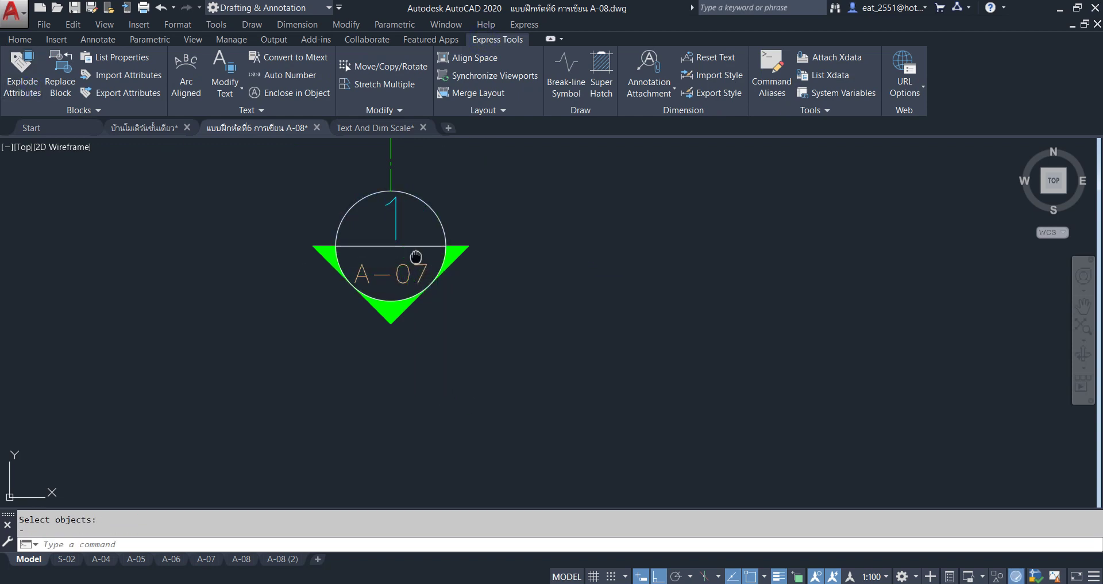
{"action": "scroll", "coordinate": [451, 244], "scroll_direction": "down", "scroll_amount": 1}
{"action": "scroll", "coordinate": [439, 172], "scroll_direction": "down", "scroll_amount": 3}
{"action": "scroll", "coordinate": [271, 233], "scroll_direction": "up", "scroll_amount": 4}
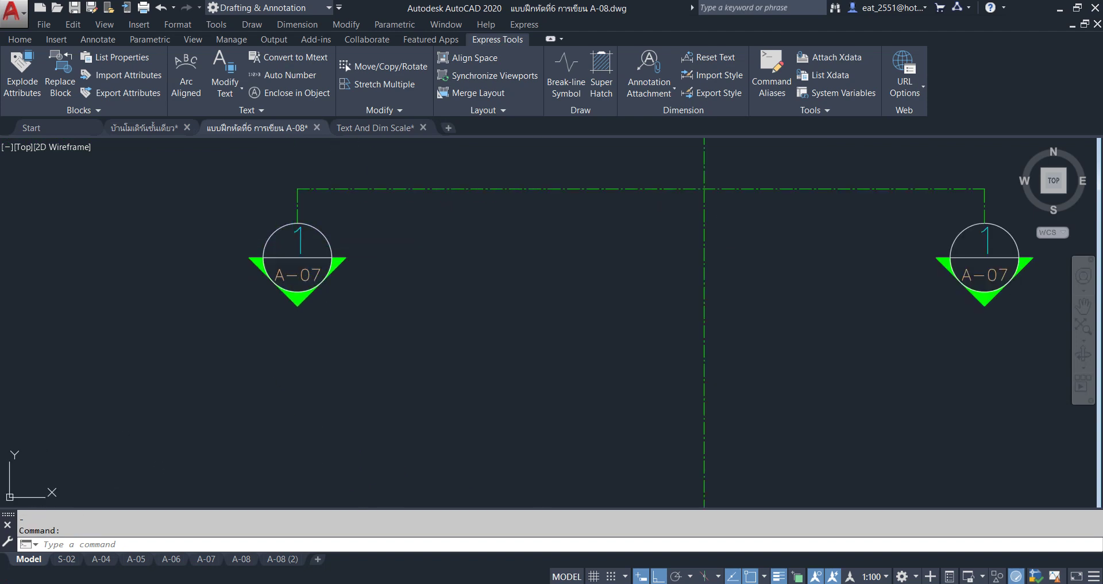
{"action": "double_click", "coordinate": [299, 274]}
{"action": "left_click", "coordinate": [706, 204]}
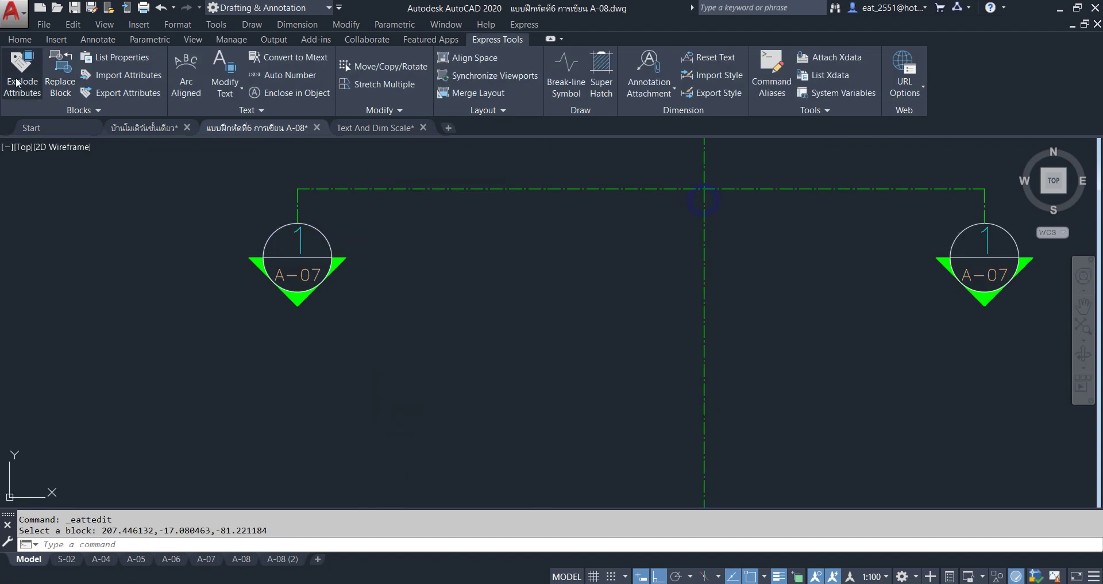
Burst the attributes of the left A-07 section marker
{"action": "left_click", "coordinate": [20, 81]}
{"action": "left_click", "coordinate": [207, 216]}
{"action": "left_click", "coordinate": [451, 342]}
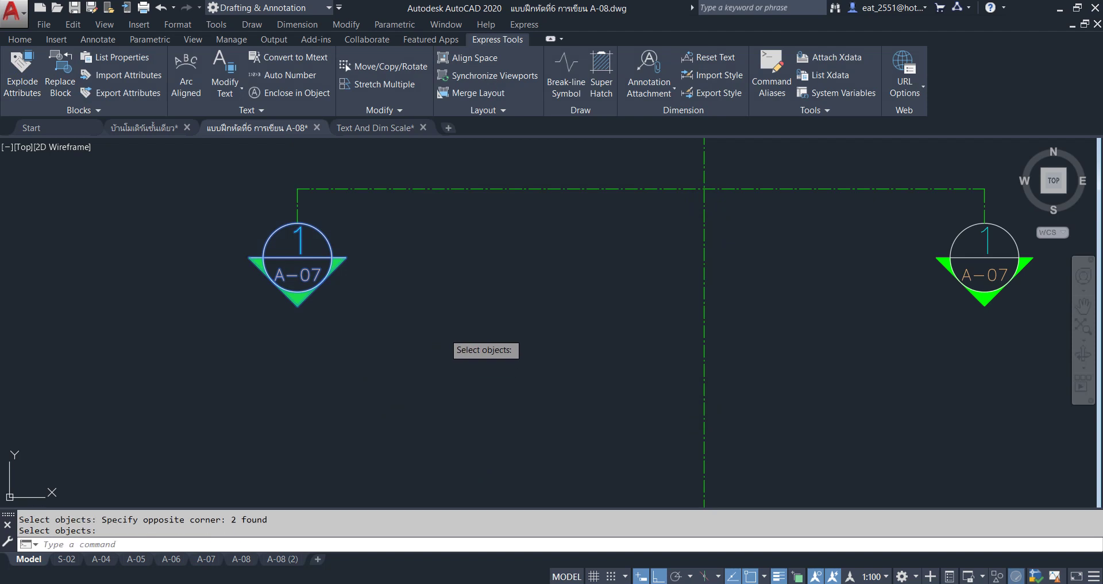
{"action": "scroll", "coordinate": [272, 258], "scroll_direction": "down", "scroll_amount": 3}
{"action": "scroll", "coordinate": [368, 327], "scroll_direction": "down", "scroll_amount": 2}
{"action": "mouse_move", "coordinate": [412, 377]}
{"action": "middle_mouse_down"}
{"action": "mouse_move", "coordinate": [412, 308]}
{"action": "mouse_move", "coordinate": [429, 293]}
{"action": "middle_mouse_up"}
{"action": "key", "text": "Escape"}
Window-select the whole cross of section lines and marker tags
{"action": "left_click", "coordinate": [429, 295]}
{"action": "key", "text": "Escape"}
{"action": "scroll", "coordinate": [396, 329], "scroll_direction": "down", "scroll_amount": 4}
{"action": "left_click", "coordinate": [295, 226]}
{"action": "left_click", "coordinate": [580, 452]}
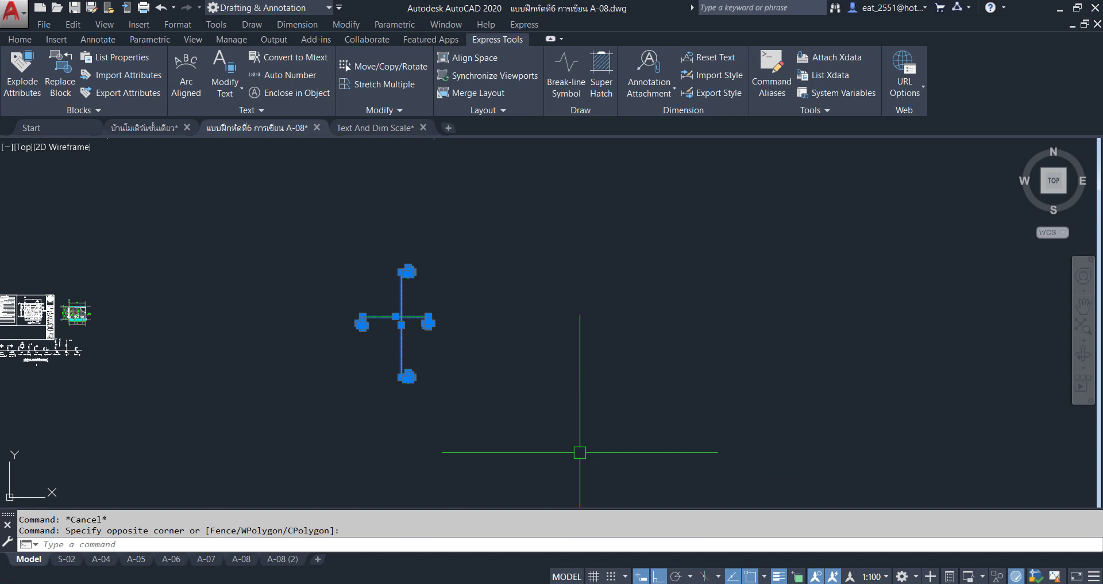
Define the selection as annotative block 'Section' with its base point at the cross centre
{"action": "type", "text": "B"}
{"action": "key", "text": "Return"}
{"action": "type", "text": "Section"}
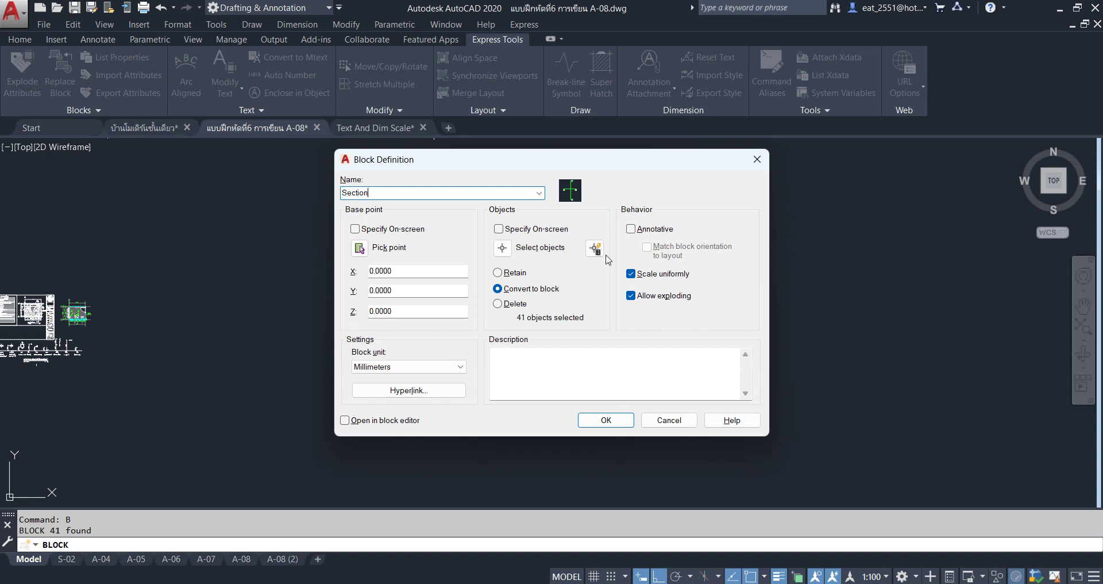
{"action": "left_click", "coordinate": [632, 229]}
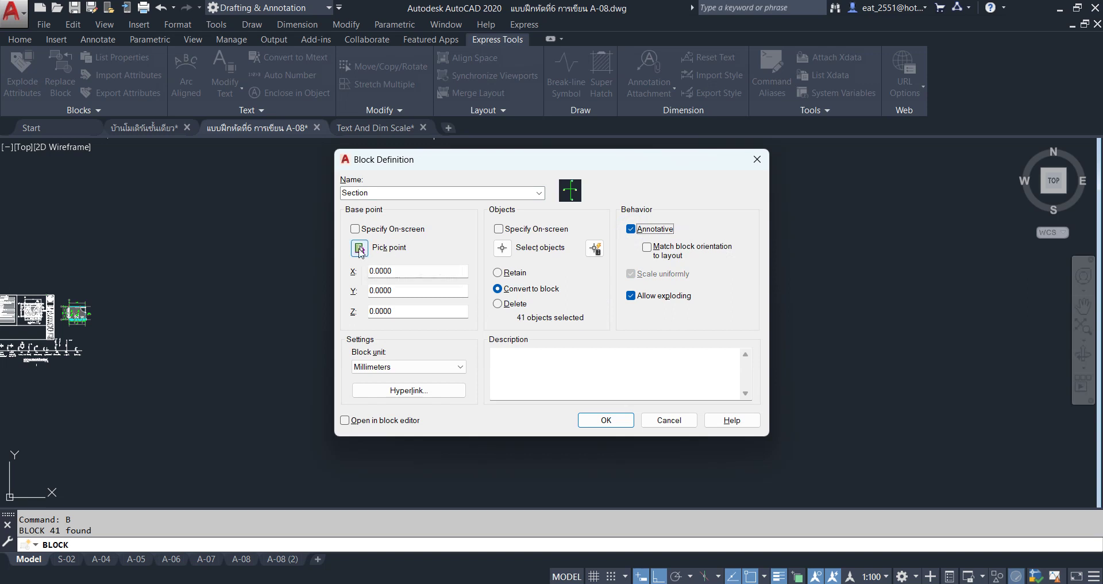
{"action": "left_click", "coordinate": [359, 248]}
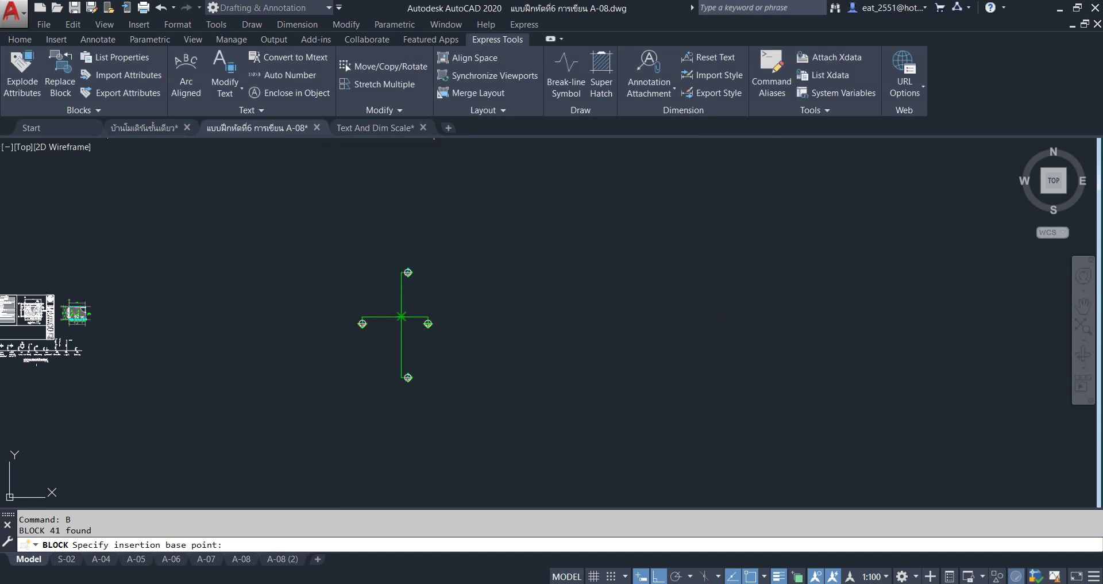
{"action": "left_click", "coordinate": [401, 316]}
{"action": "left_click", "coordinate": [607, 420]}
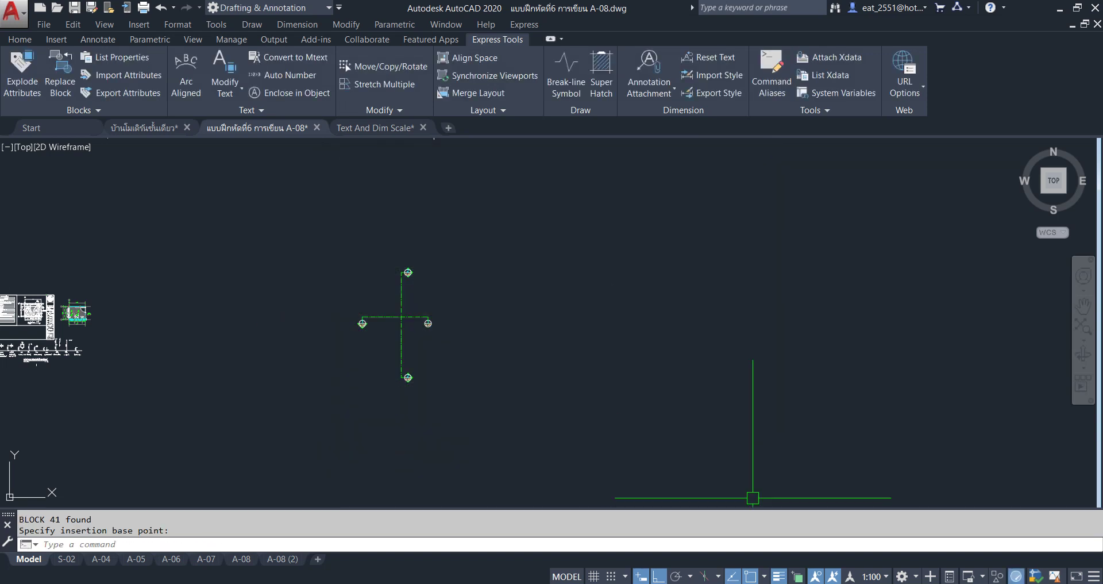
{"action": "left_click", "coordinate": [887, 577]}
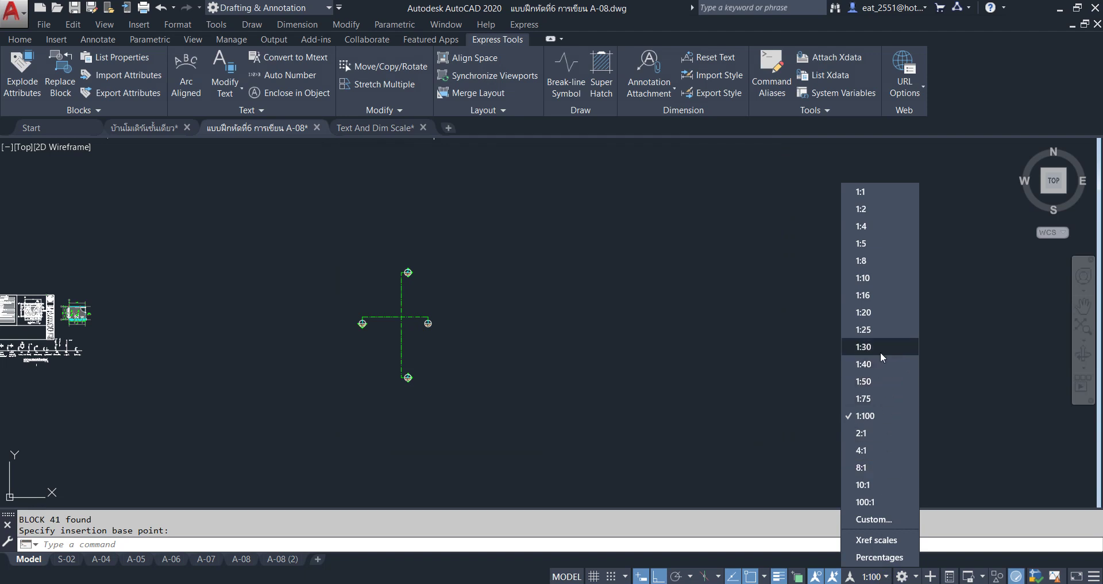
Set the annotation scale to 1:25 and check the cross and green hatch
{"action": "left_click", "coordinate": [863, 329]}
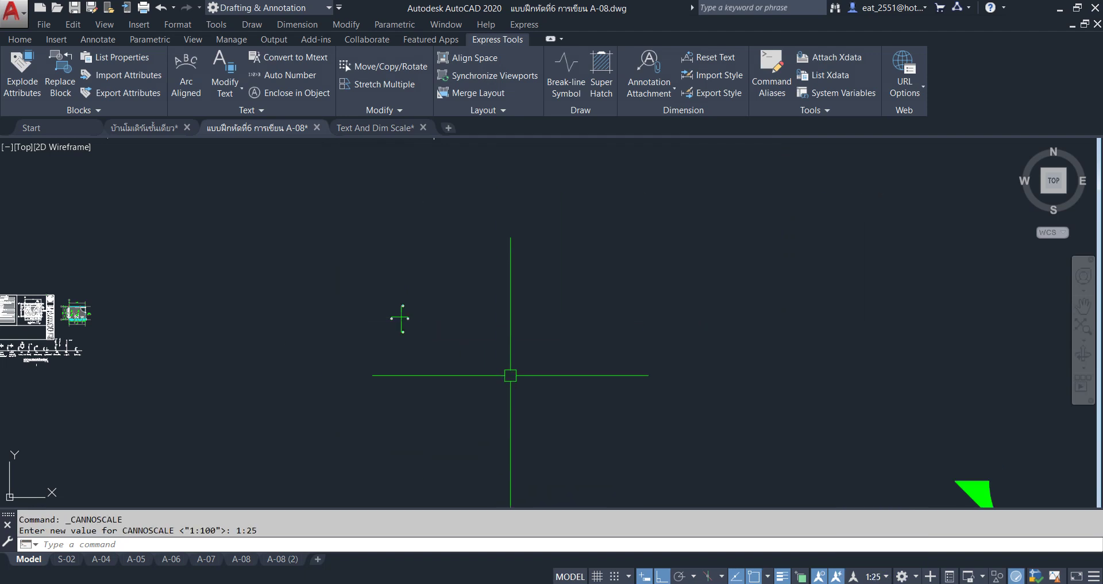
{"action": "scroll", "coordinate": [601, 344], "scroll_direction": "down", "scroll_amount": 4}
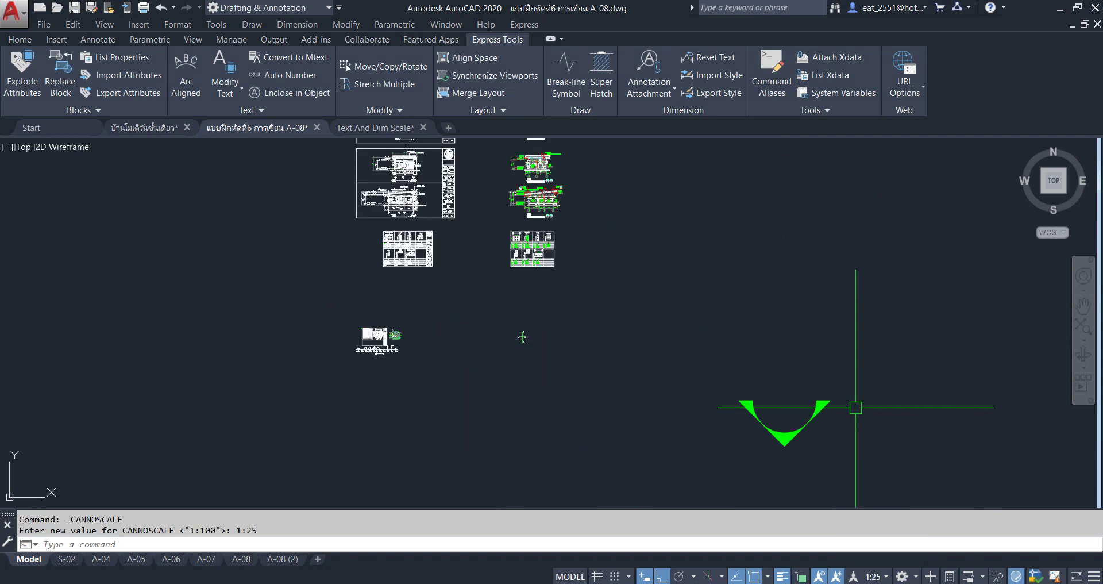
{"action": "scroll", "coordinate": [811, 421], "scroll_direction": "up", "scroll_amount": 2}
{"action": "left_click", "coordinate": [810, 421]}
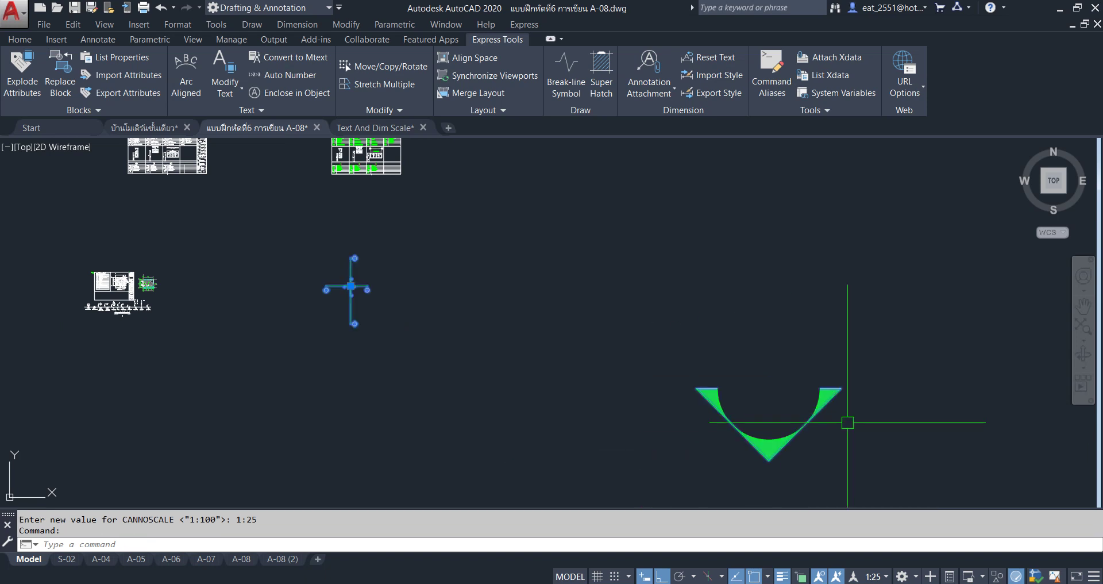
{"action": "key", "text": "Escape"}
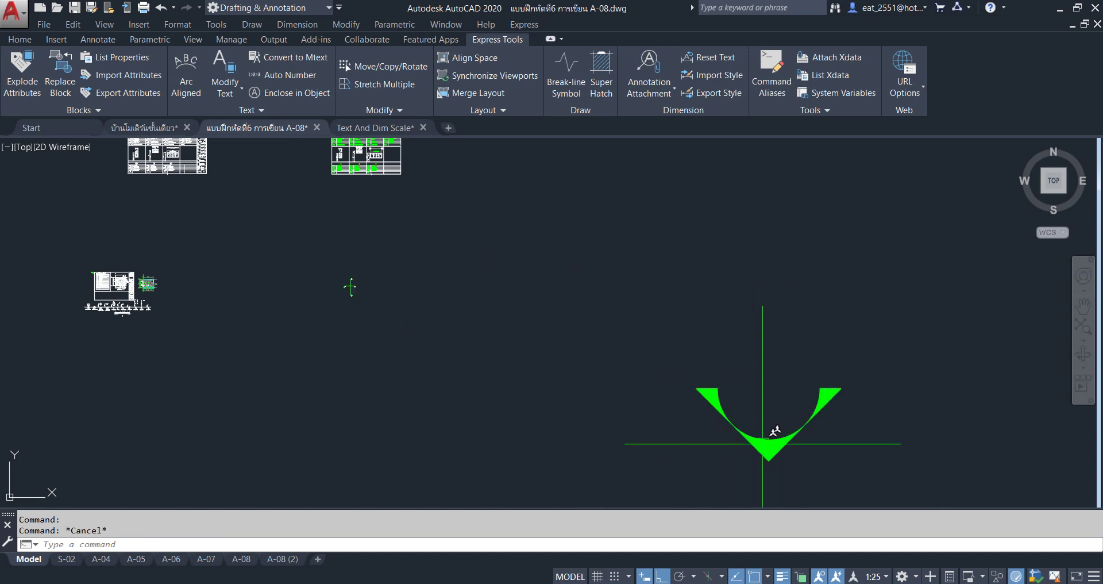
Select all and explode the cross-shaped Section block with X
{"action": "scroll", "coordinate": [349, 278], "scroll_direction": "up", "scroll_amount": 2}
{"action": "scroll", "coordinate": [276, 291], "scroll_direction": "up", "scroll_amount": 4}
{"action": "scroll", "coordinate": [264, 278], "scroll_direction": "up", "scroll_amount": 1}
{"action": "middle_click_drag", "start_coordinate": [264, 278], "coordinate": [280, 381]}
{"action": "scroll", "coordinate": [289, 266], "scroll_direction": "down", "scroll_amount": 3}
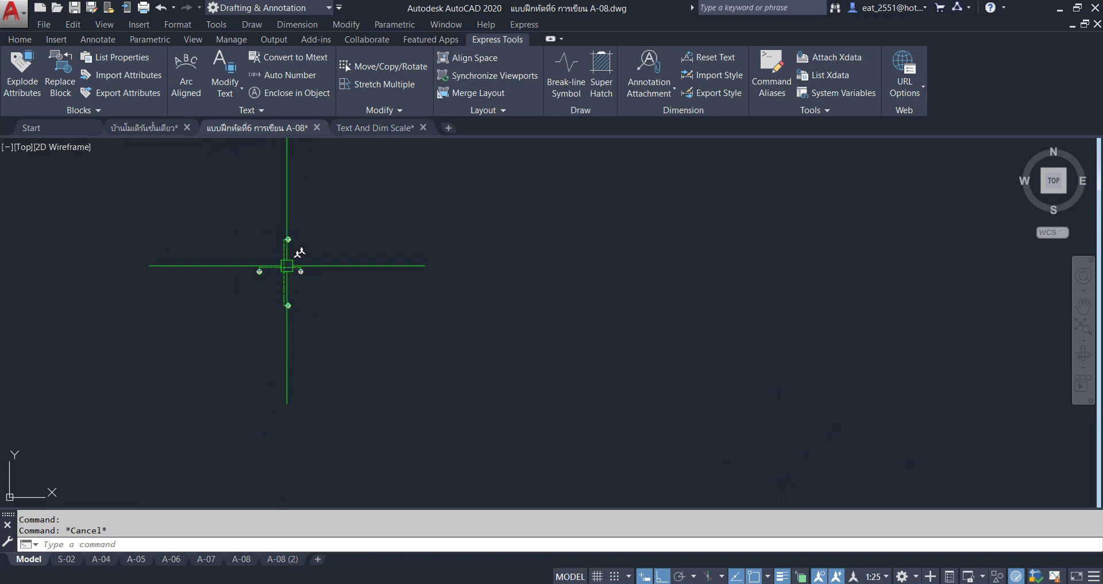
{"action": "scroll", "coordinate": [285, 260], "scroll_direction": "up", "scroll_amount": 4}
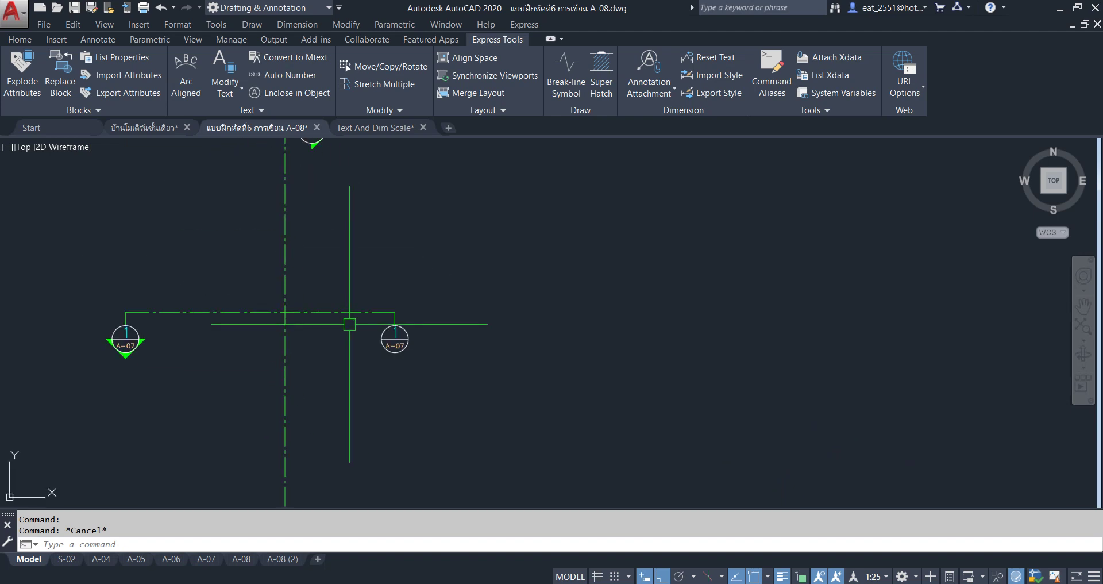
{"action": "scroll", "coordinate": [348, 327], "scroll_direction": "down", "scroll_amount": 2}
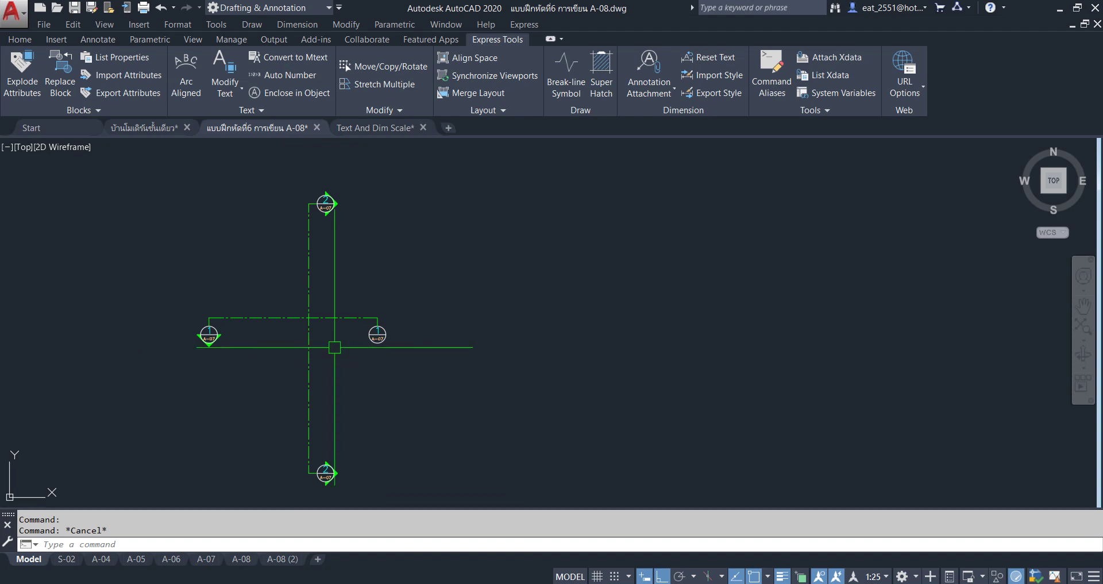
{"action": "scroll", "coordinate": [335, 345], "scroll_direction": "up", "scroll_amount": 2}
{"action": "scroll", "coordinate": [358, 290], "scroll_direction": "up", "scroll_amount": 3}
{"action": "scroll", "coordinate": [731, 404], "scroll_direction": "down", "scroll_amount": 2}
{"action": "scroll", "coordinate": [732, 404], "scroll_direction": "up", "scroll_amount": 3}
{"action": "key", "text": "ctrl+a"}
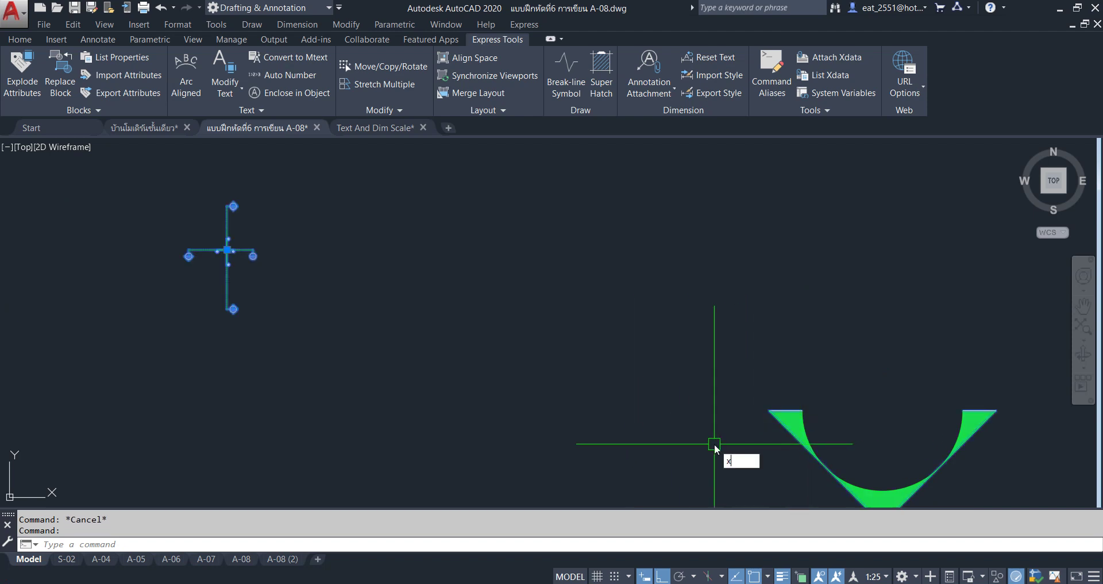
{"action": "type", "text": "x"}
{"action": "key", "text": "Return"}
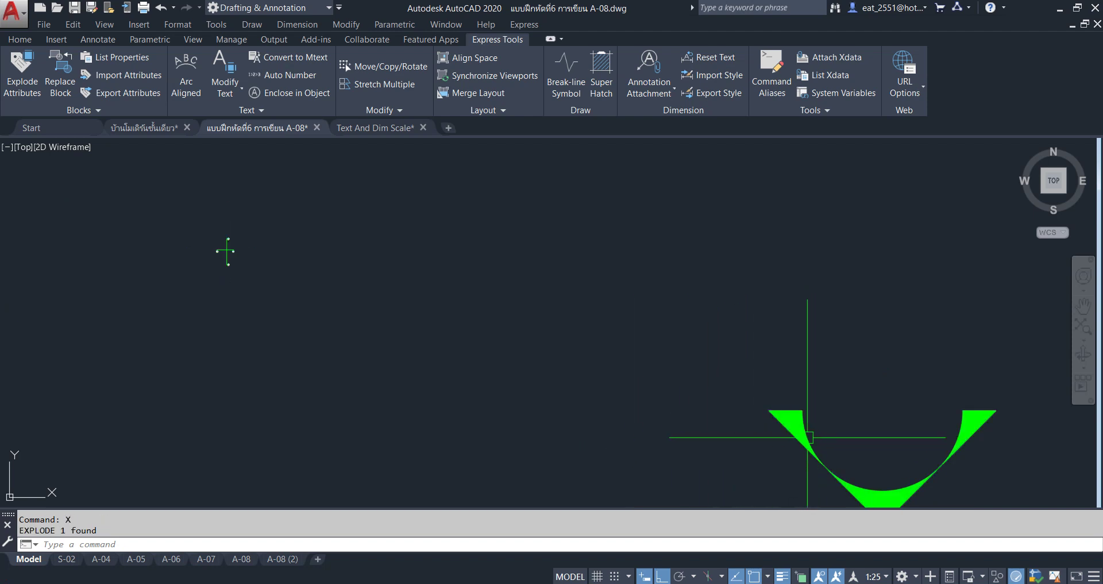
{"action": "left_click", "coordinate": [809, 438]}
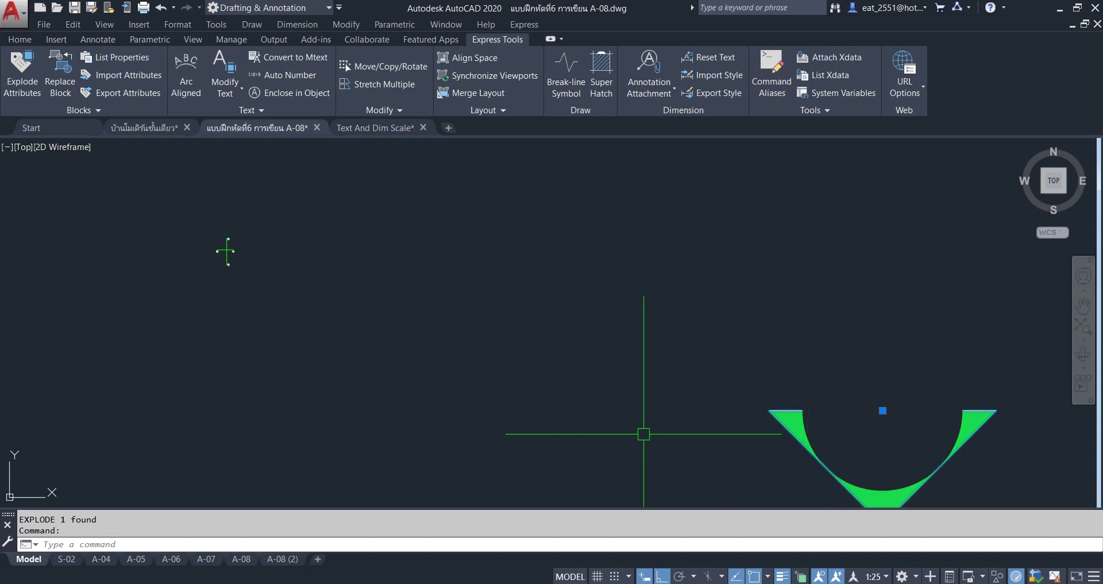
{"action": "key", "text": "Escape"}
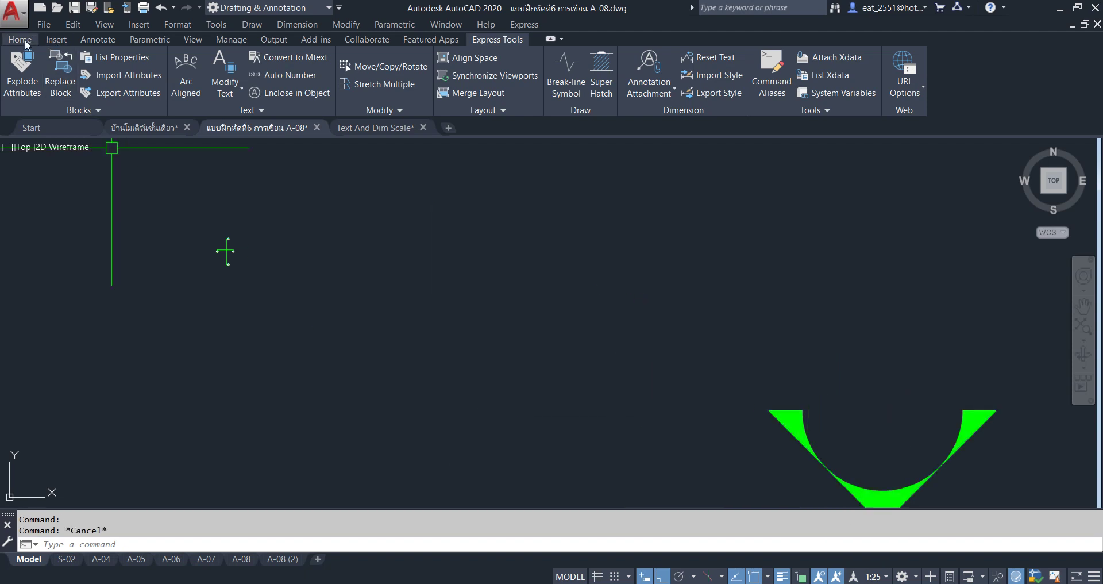
Insert a Section block, delete the stray one, and zoom in on the left A-07 marker
{"action": "left_click", "coordinate": [58, 40]}
{"action": "left_click", "coordinate": [16, 85]}
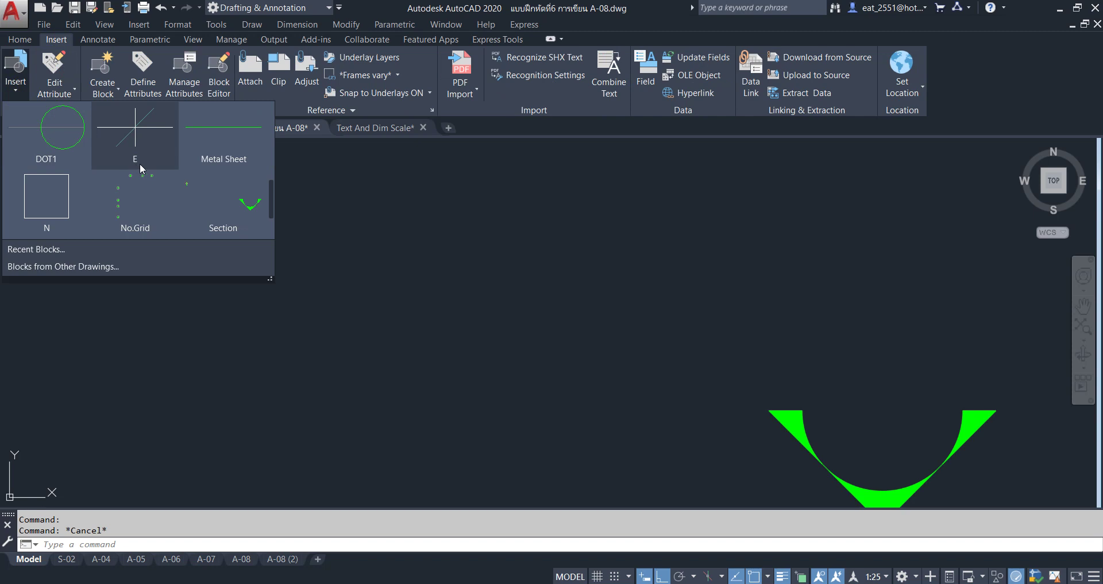
{"action": "left_click", "coordinate": [561, 305]}
{"action": "left_click", "coordinate": [810, 440]}
{"action": "key", "text": "Delete"}
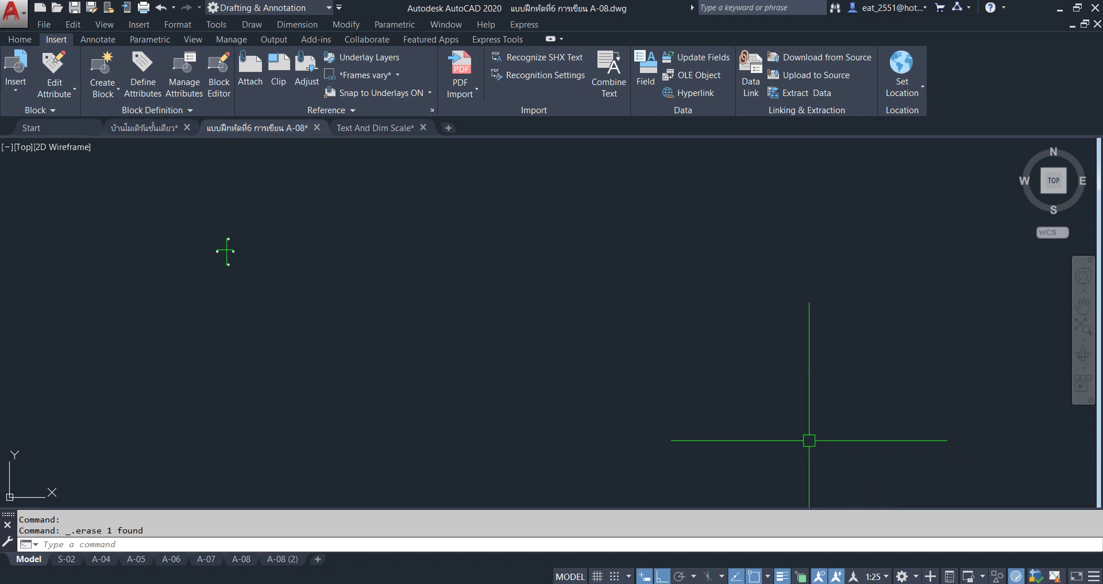
{"action": "scroll", "coordinate": [201, 247], "scroll_direction": "up", "scroll_amount": 5}
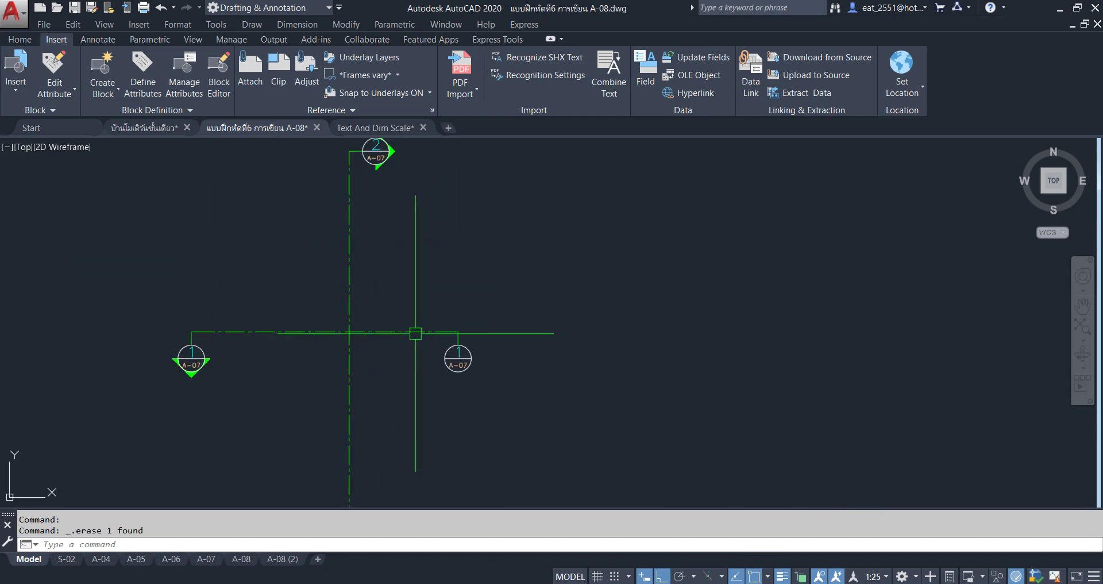
{"action": "scroll", "coordinate": [426, 340], "scroll_direction": "up", "scroll_amount": 2}
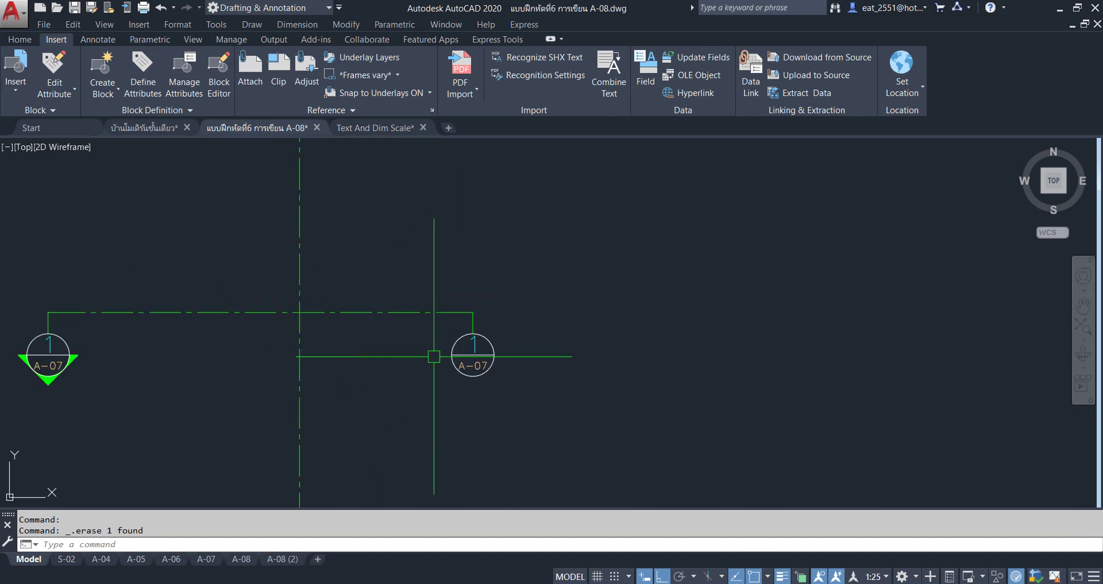
{"action": "scroll", "coordinate": [434, 356], "scroll_direction": "down", "scroll_amount": 3}
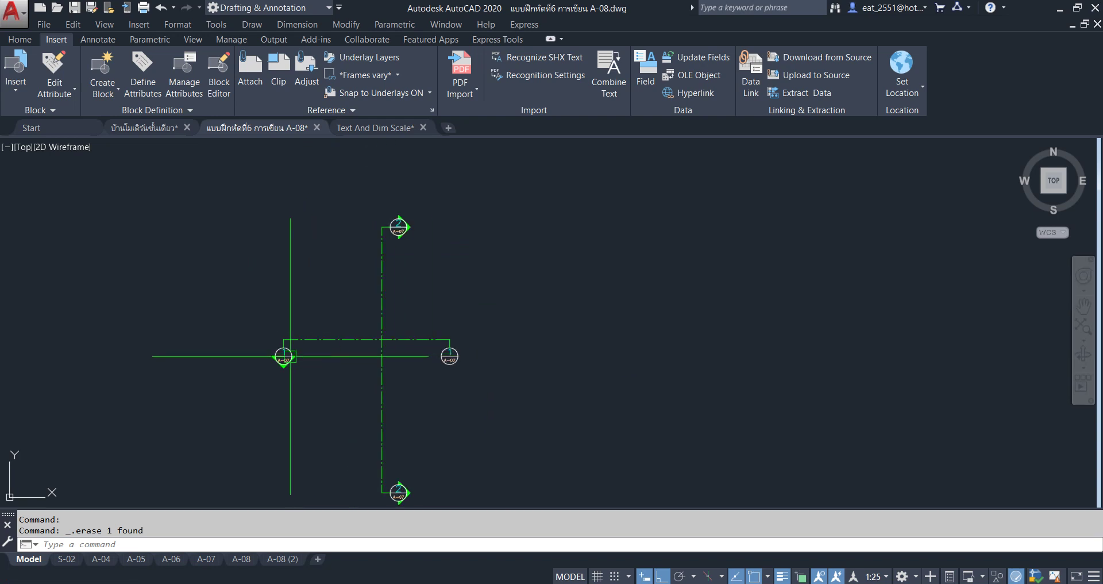
{"action": "scroll", "coordinate": [282, 351], "scroll_direction": "up", "scroll_amount": 3}
{"action": "scroll", "coordinate": [288, 373], "scroll_direction": "up", "scroll_amount": 4}
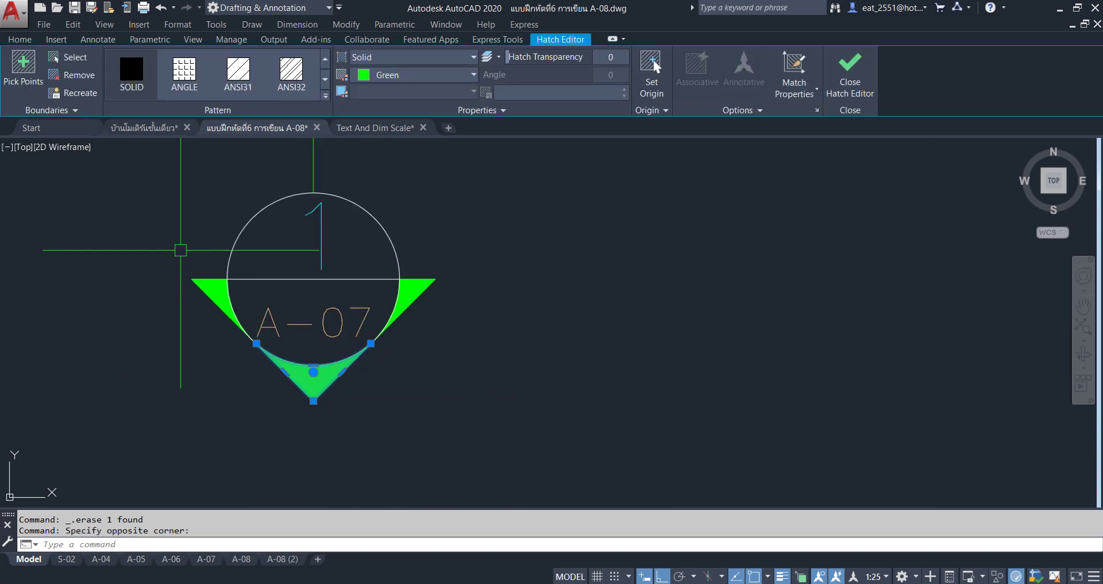
Select the green triangle fill and start a move, then cancel it
{"action": "left_click", "coordinate": [191, 413]}
{"action": "left_click", "coordinate": [153, 336]}
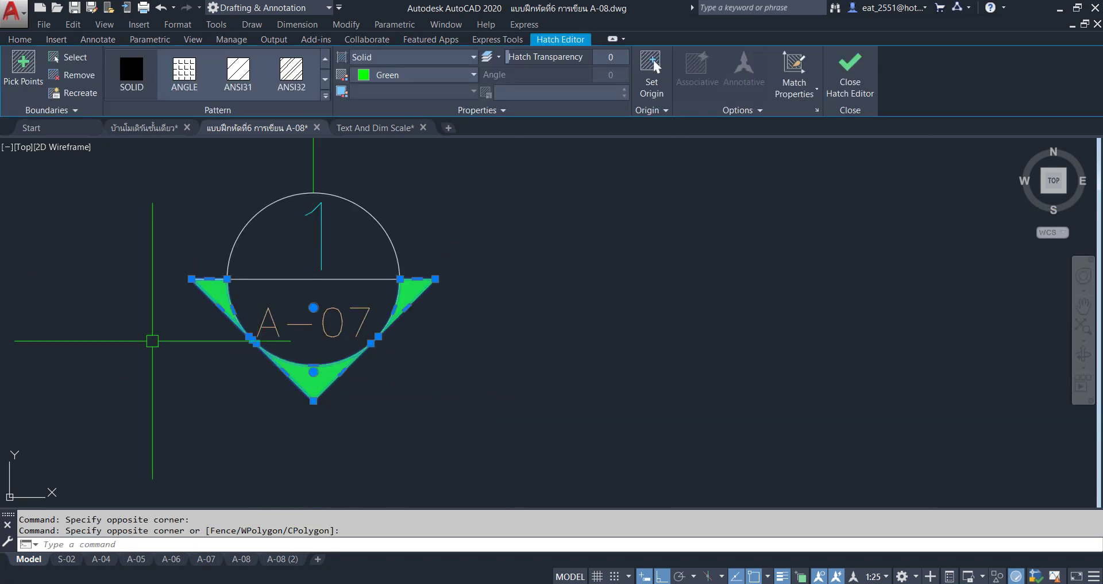
{"action": "left_click", "coordinate": [479, 247]}
{"action": "left_click", "coordinate": [421, 330]}
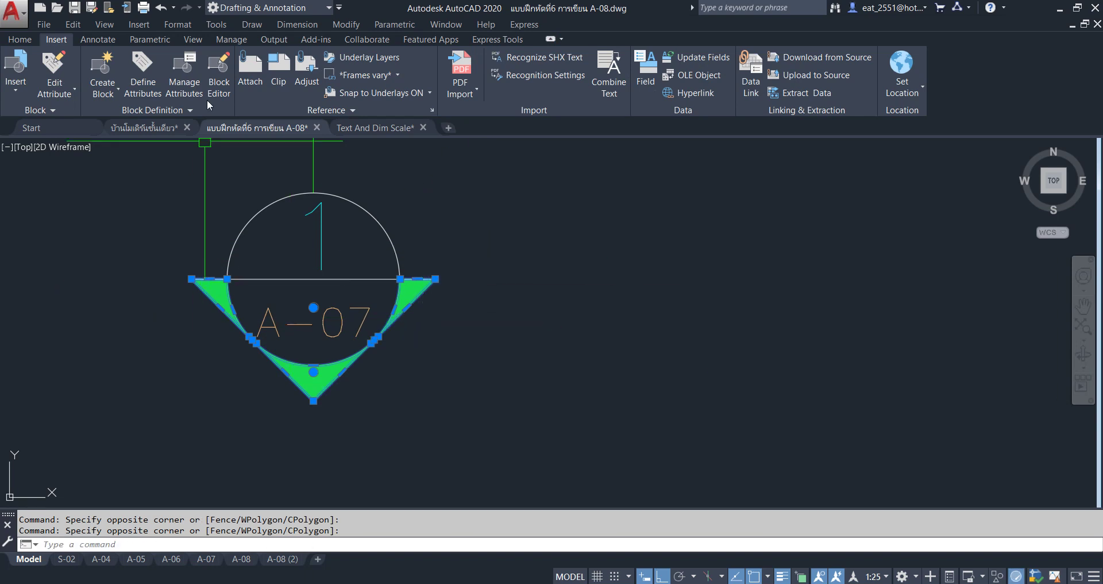
{"action": "left_click", "coordinate": [19, 45]}
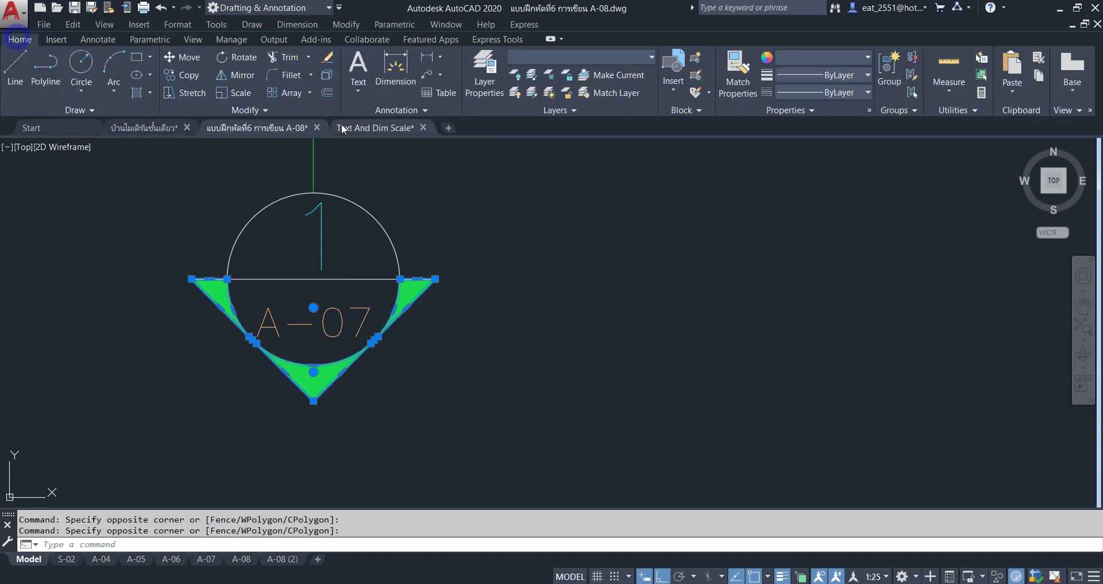
{"action": "left_click", "coordinate": [184, 62]}
{"action": "left_click", "coordinate": [290, 279]}
{"action": "scroll", "coordinate": [294, 283], "scroll_direction": "down", "scroll_amount": 5}
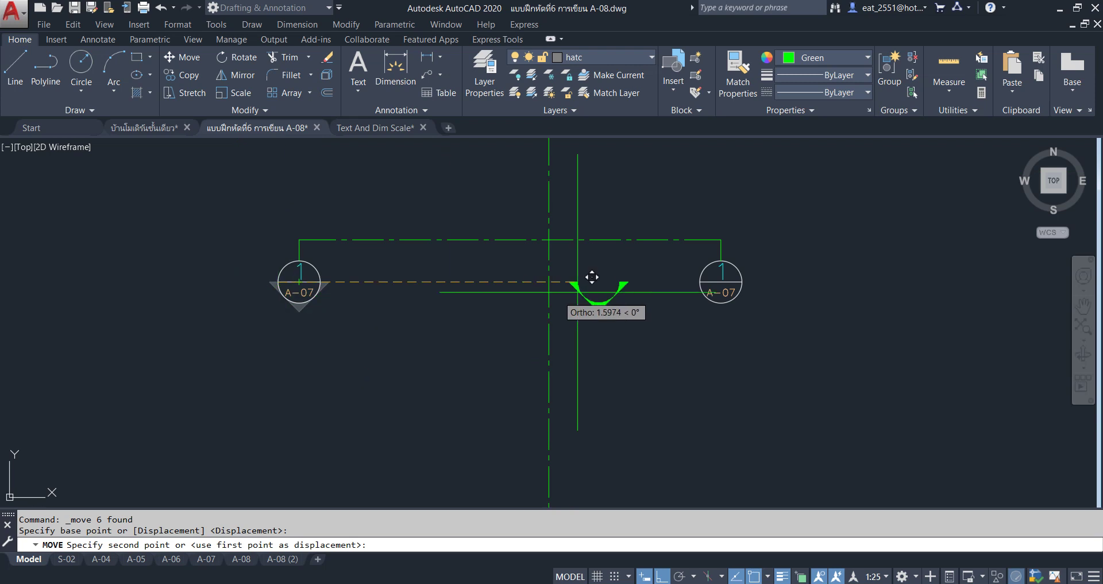
{"action": "key", "text": "Escape"}
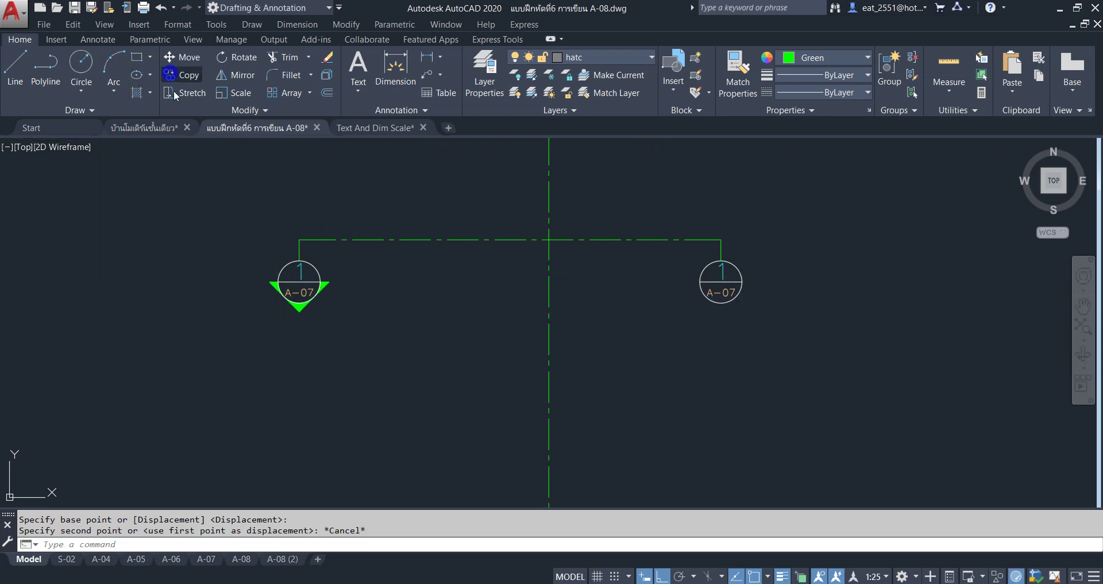
Start copying the green triangle fill, then cancel the copy
{"action": "left_click", "coordinate": [171, 78]}
{"action": "scroll", "coordinate": [299, 298], "scroll_direction": "up", "scroll_amount": 4}
{"action": "left_click", "coordinate": [362, 257]}
{"action": "key", "text": "Return"}
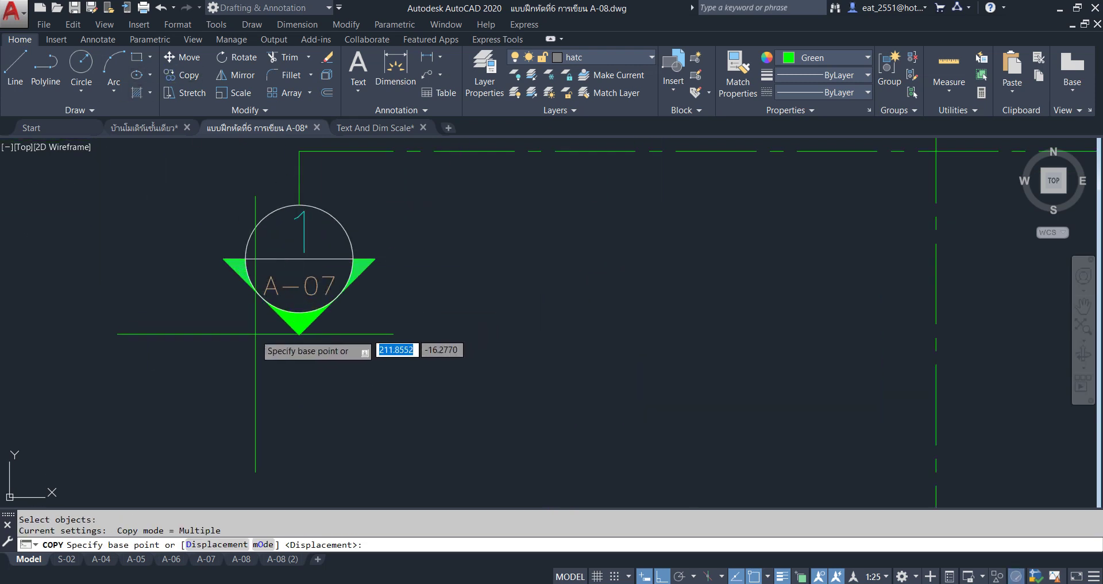
{"action": "left_click", "coordinate": [223, 375]}
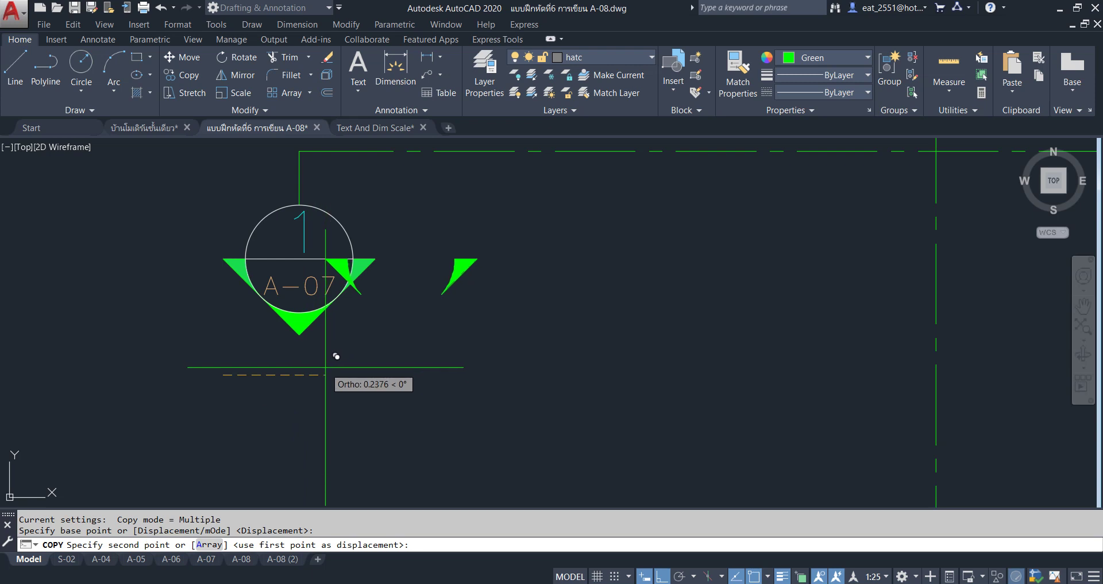
{"action": "key", "text": "Escape"}
{"action": "scroll", "coordinate": [362, 275], "scroll_direction": "up", "scroll_amount": 5}
Copy the green triangle fill pieces onto another A-07 section marker
{"action": "left_click", "coordinate": [455, 172]}
{"action": "left_click", "coordinate": [387, 291]}
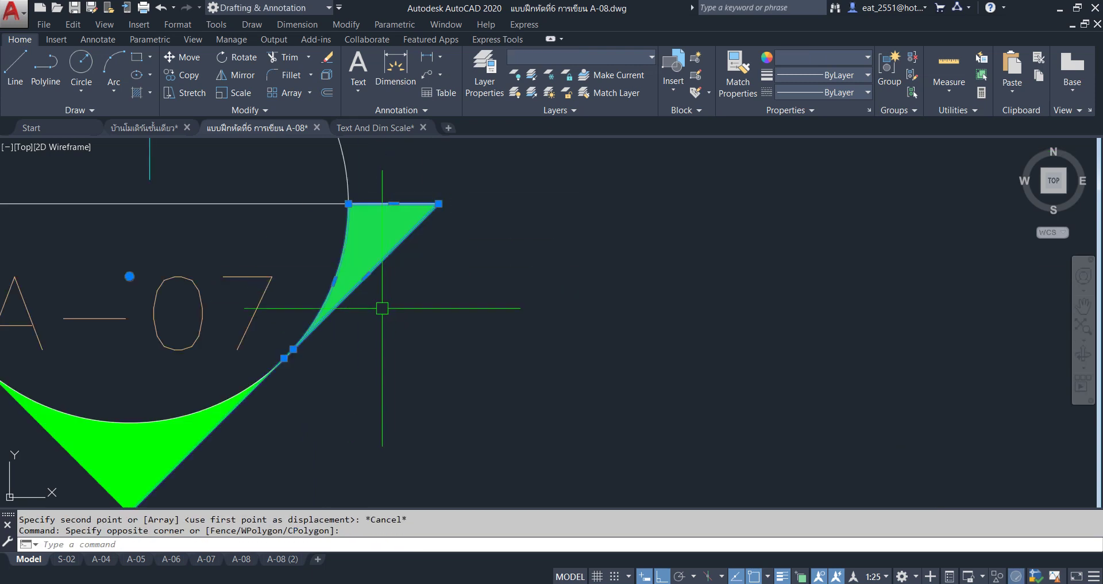
{"action": "scroll", "coordinate": [401, 363], "scroll_direction": "down", "scroll_amount": 2}
{"action": "left_click", "coordinate": [332, 407]}
{"action": "left_click", "coordinate": [272, 437]}
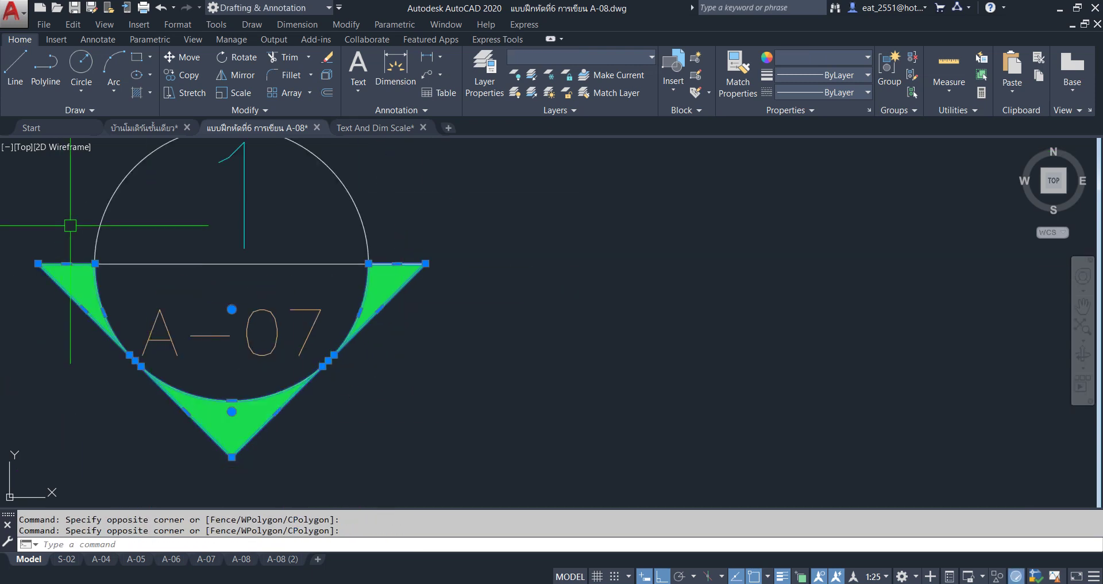
{"action": "left_click", "coordinate": [183, 75]}
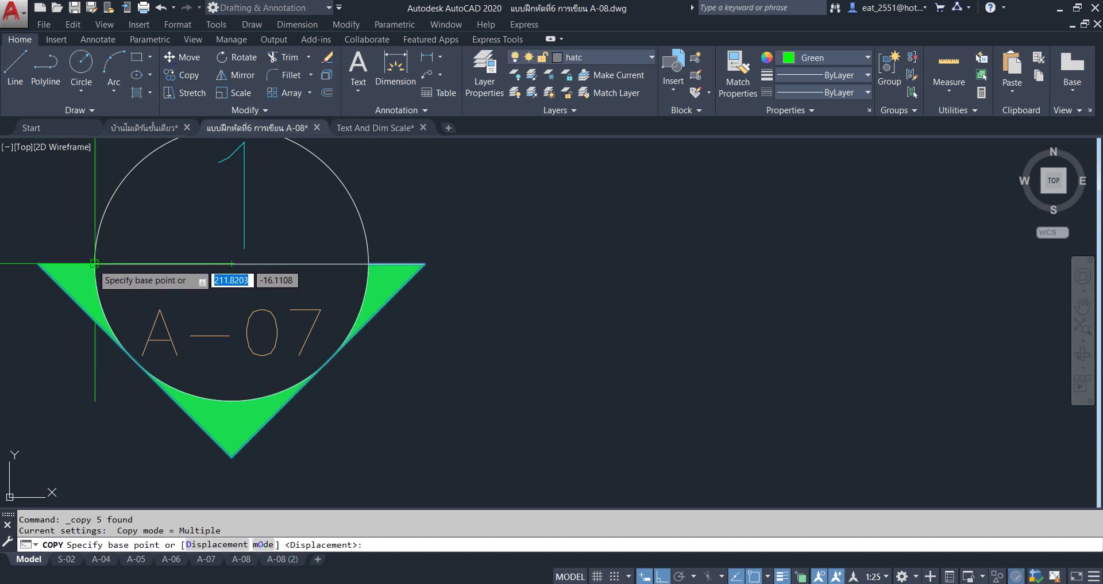
{"action": "left_click", "coordinate": [95, 263]}
{"action": "scroll", "coordinate": [95, 263], "scroll_direction": "down", "scroll_amount": 3}
{"action": "scroll", "coordinate": [592, 313], "scroll_direction": "up", "scroll_amount": 3}
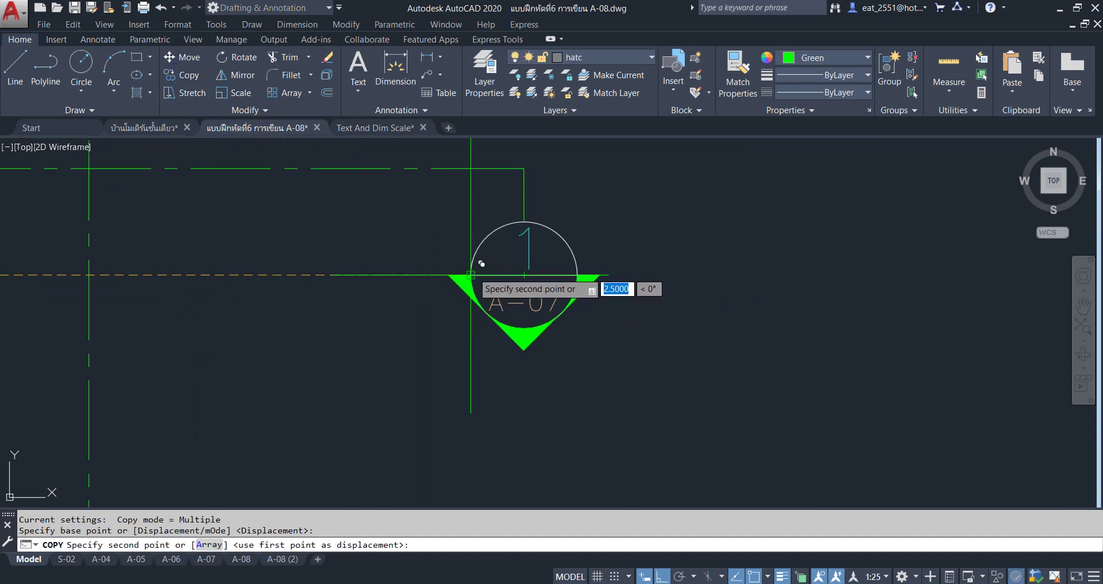
{"action": "left_click", "coordinate": [482, 263]}
{"action": "key", "text": "Escape"}
{"action": "scroll", "coordinate": [365, 365], "scroll_direction": "down", "scroll_amount": 8}
{"action": "middle_click_drag", "start_coordinate": [480, 338], "coordinate": [339, 334]}
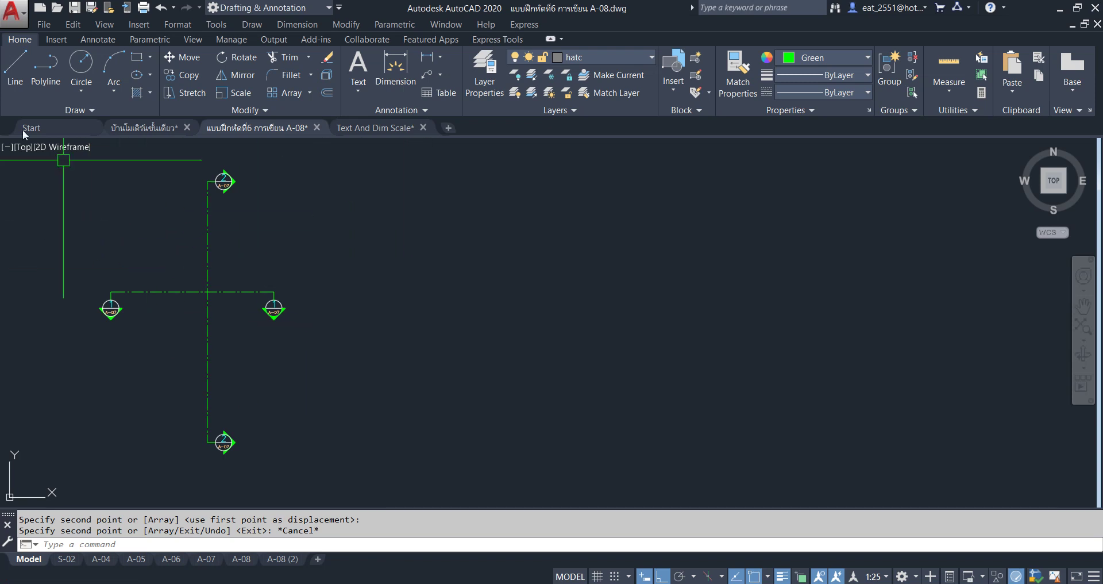
Choose the Section block from the Insert gallery for placement
{"action": "left_click", "coordinate": [57, 39]}
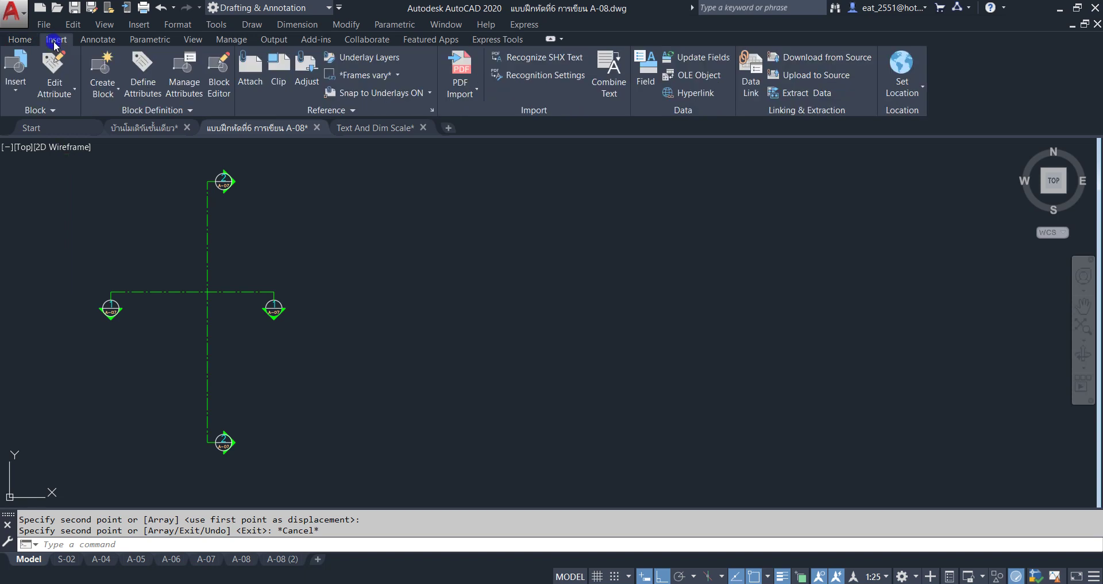
{"action": "left_click", "coordinate": [17, 94]}
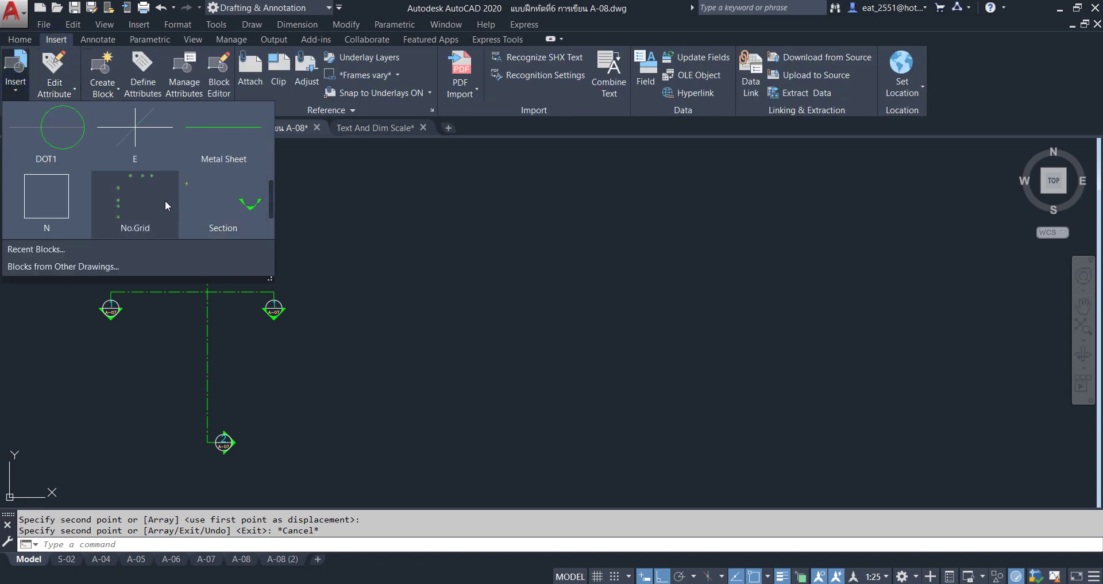
{"action": "left_click", "coordinate": [238, 194]}
{"action": "scroll", "coordinate": [509, 283], "scroll_direction": "down", "scroll_amount": 4}
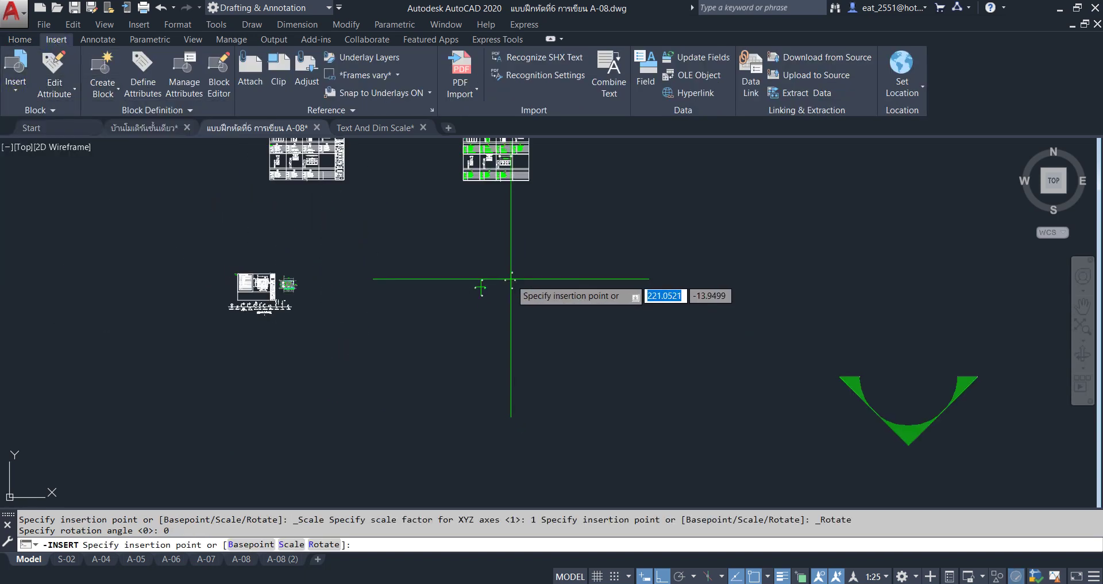
Place the Section block, open it in the Block Editor, and erase the unwanted object
{"action": "mouse_move", "coordinate": [620, 300]}
{"action": "middle_mouse_down"}
{"action": "mouse_move", "coordinate": [569, 311]}
{"action": "mouse_move", "coordinate": [385, 278]}
{"action": "middle_mouse_up"}
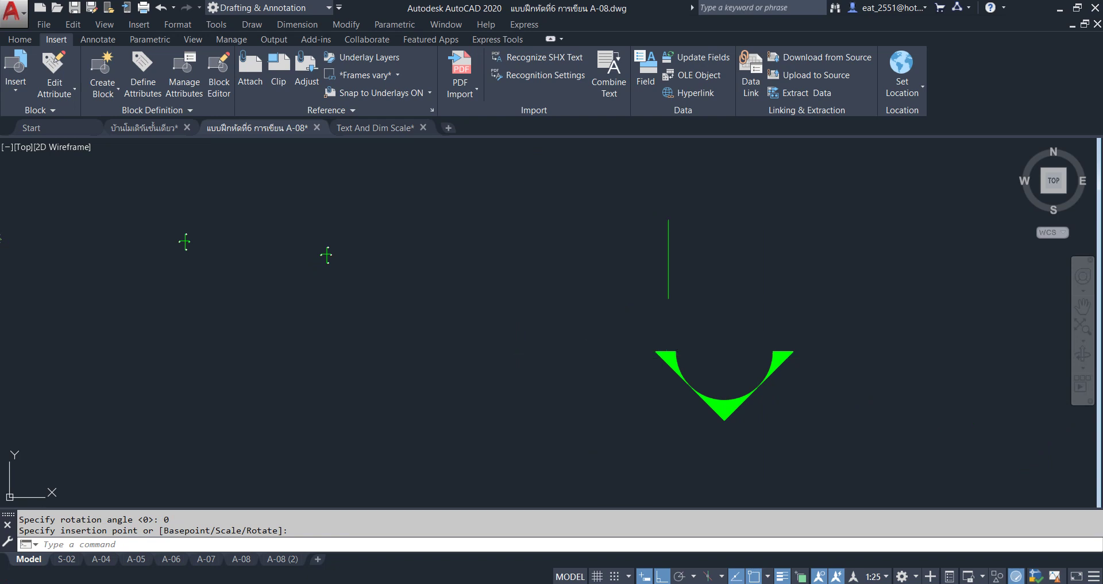
{"action": "left_click", "coordinate": [687, 437]}
{"action": "double_click", "coordinate": [688, 442]}
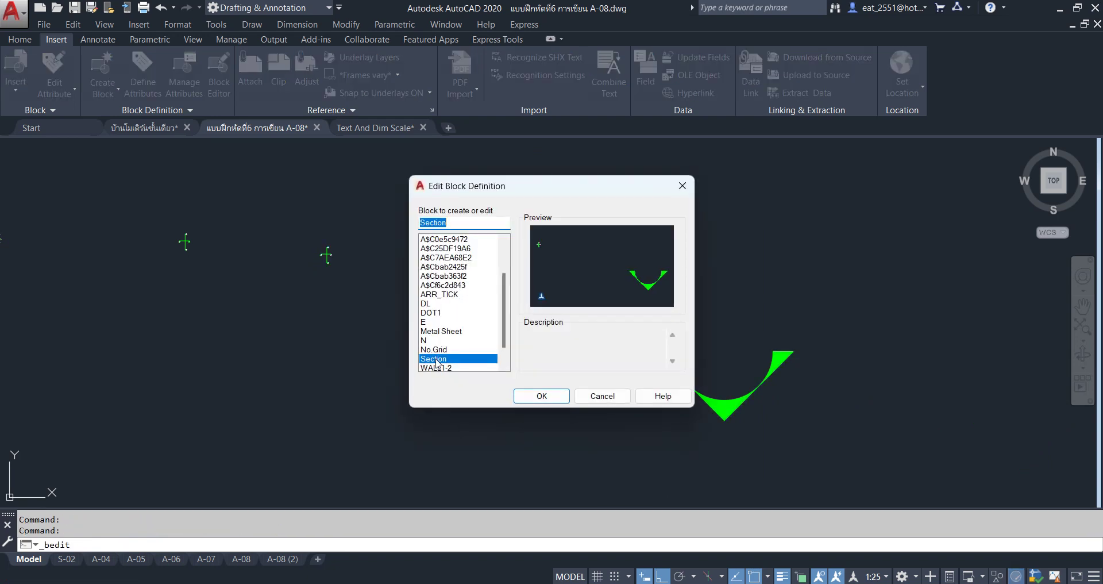
{"action": "left_click", "coordinate": [543, 396]}
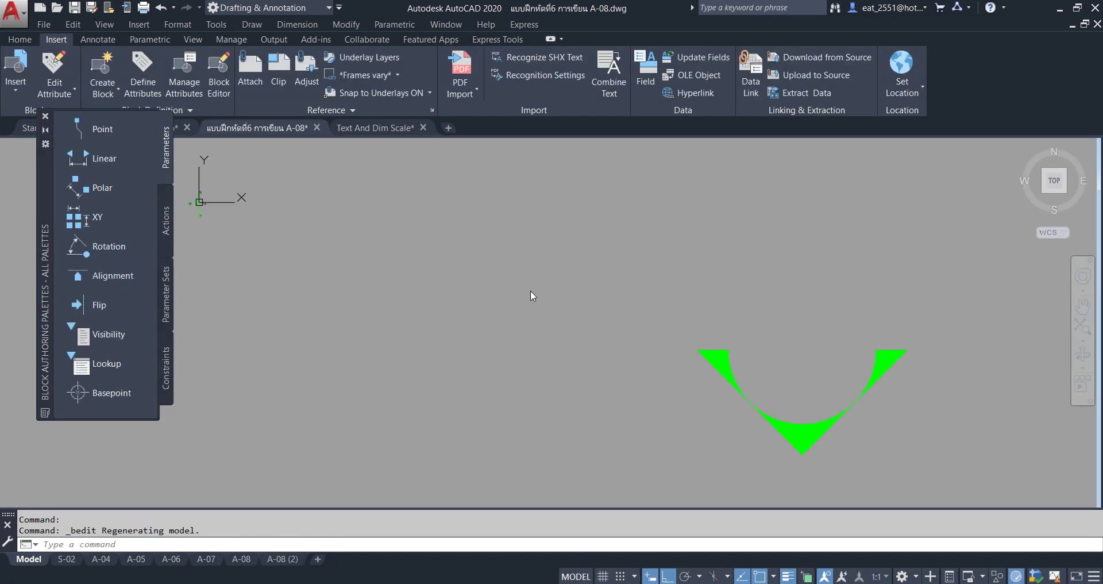
{"action": "left_click", "coordinate": [830, 287]}
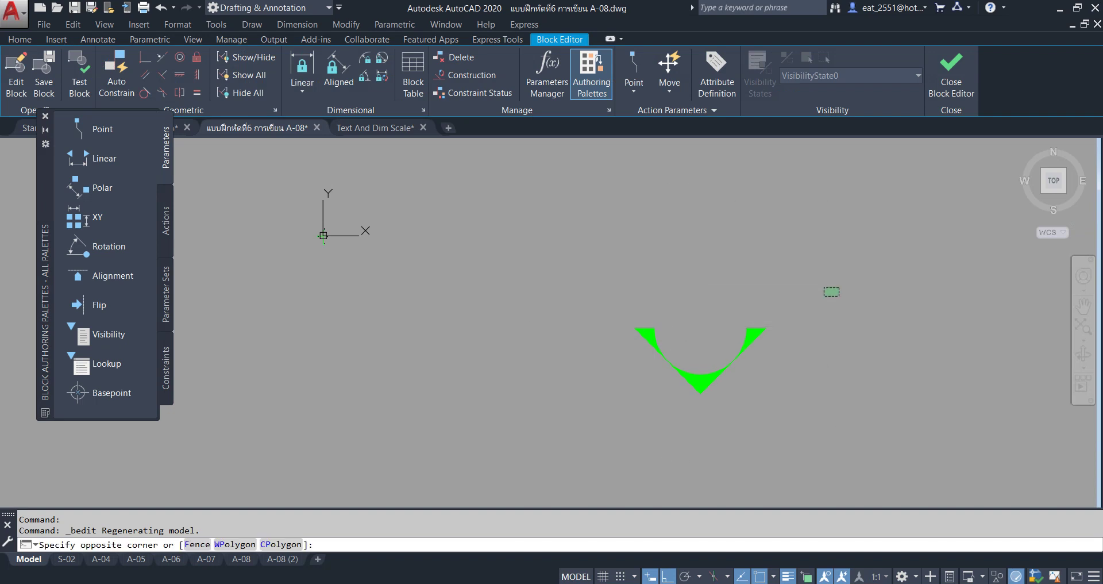
{"action": "left_click", "coordinate": [589, 424]}
{"action": "key", "text": "Delete"}
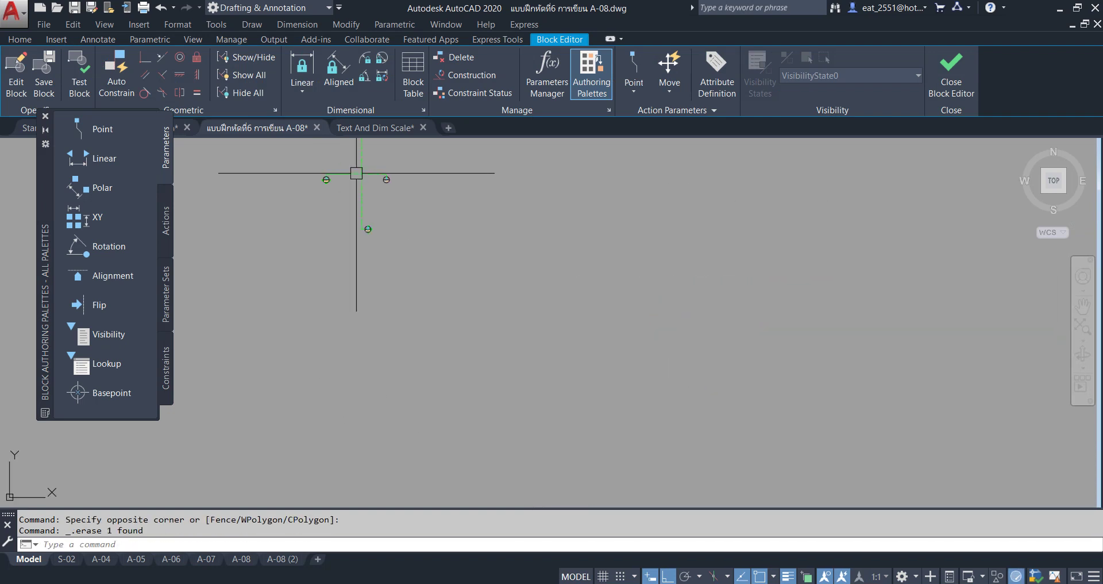
Start a copy of the A-07 marker and green triangle fill pieces
{"action": "scroll", "coordinate": [285, 145], "scroll_direction": "up", "scroll_amount": 4}
{"action": "scroll", "coordinate": [313, 208], "scroll_direction": "up", "scroll_amount": 6}
{"action": "middle_click_drag", "start_coordinate": [299, 230], "coordinate": [201, 158]}
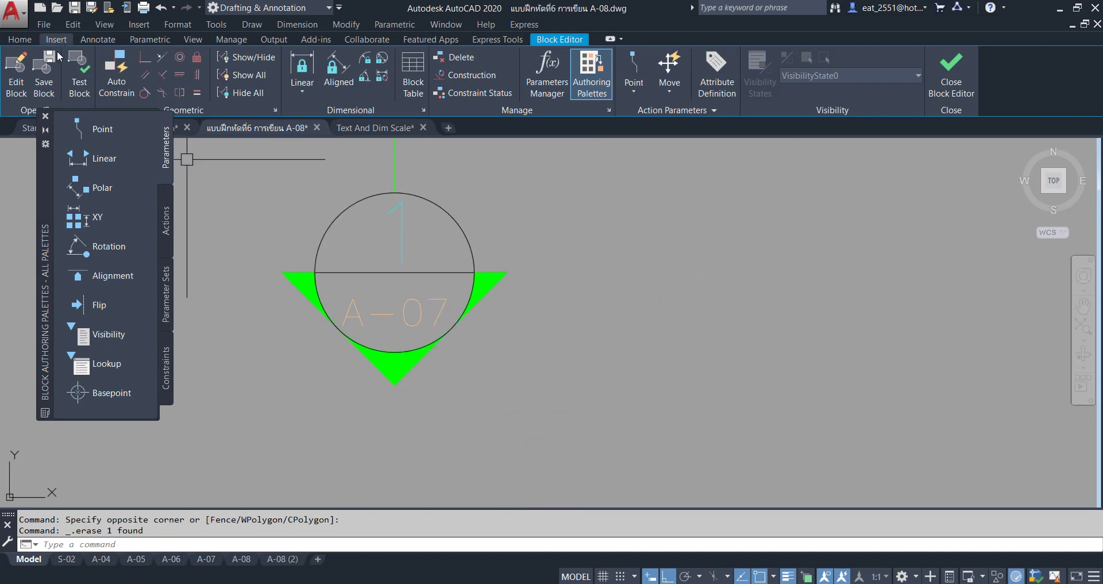
{"action": "left_click", "coordinate": [20, 40]}
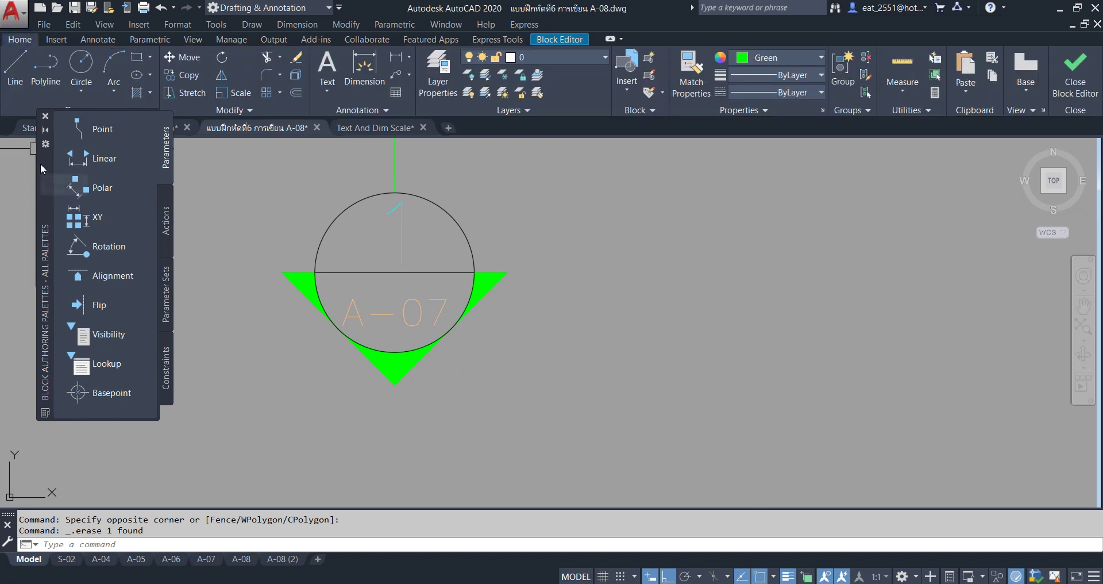
{"action": "left_click_drag", "start_coordinate": [42, 169], "coordinate": [37, 236]}
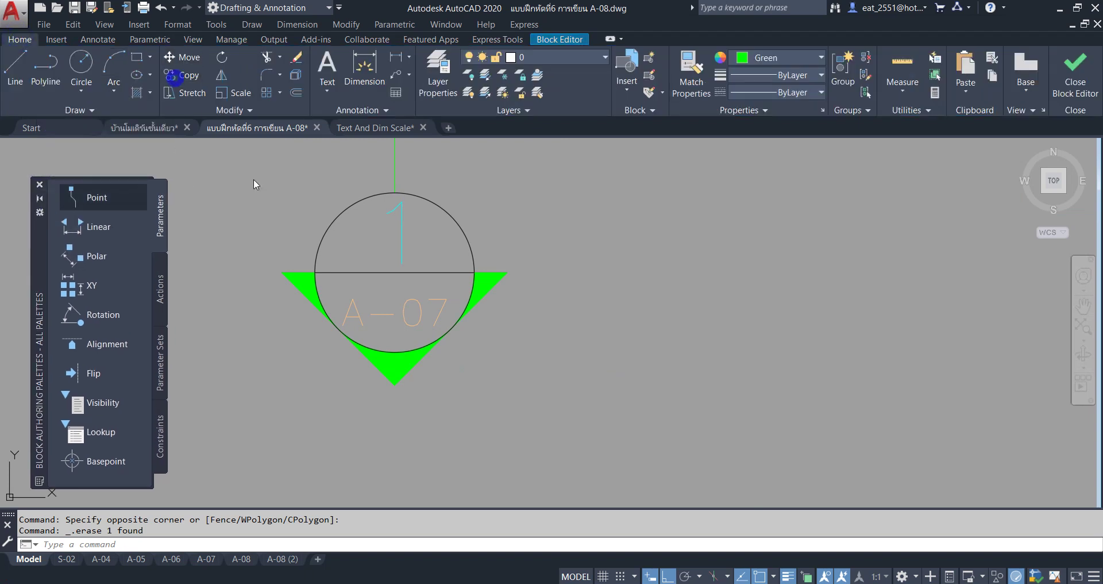
{"action": "left_click", "coordinate": [520, 271]}
{"action": "left_click", "coordinate": [500, 296]}
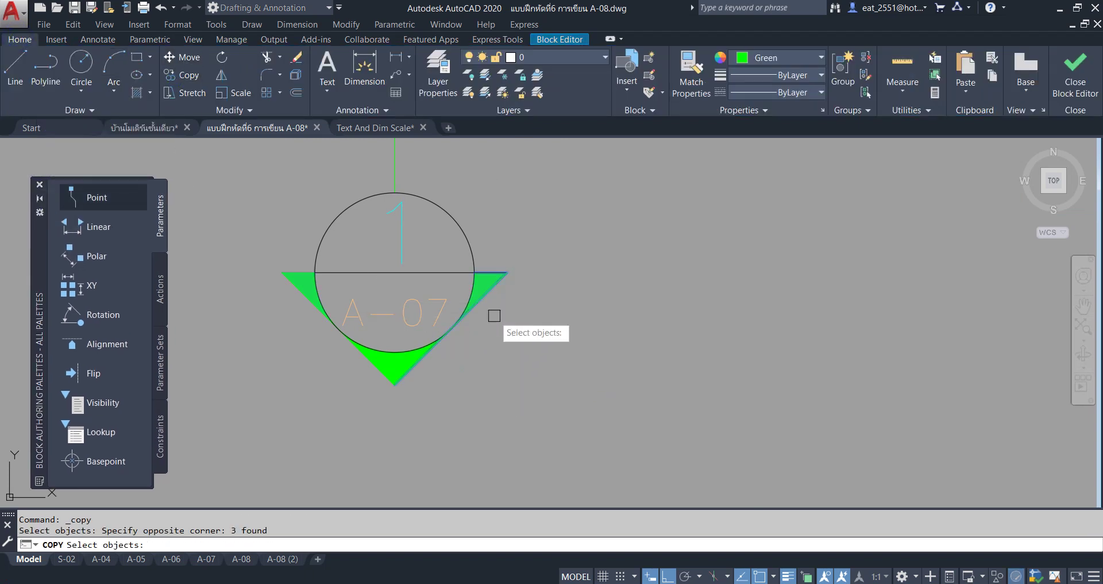
{"action": "left_click", "coordinate": [461, 361]}
{"action": "left_click", "coordinate": [320, 419]}
{"action": "left_click", "coordinate": [302, 252]}
{"action": "left_click", "coordinate": [247, 343]}
{"action": "key", "text": "Return"}
Copy the marker pieces from the triangle's corner to the snapped corner point
{"action": "left_click", "coordinate": [281, 272]}
{"action": "scroll", "coordinate": [687, 279], "scroll_direction": "down", "scroll_amount": 6}
{"action": "scroll", "coordinate": [686, 278], "scroll_direction": "up", "scroll_amount": 6}
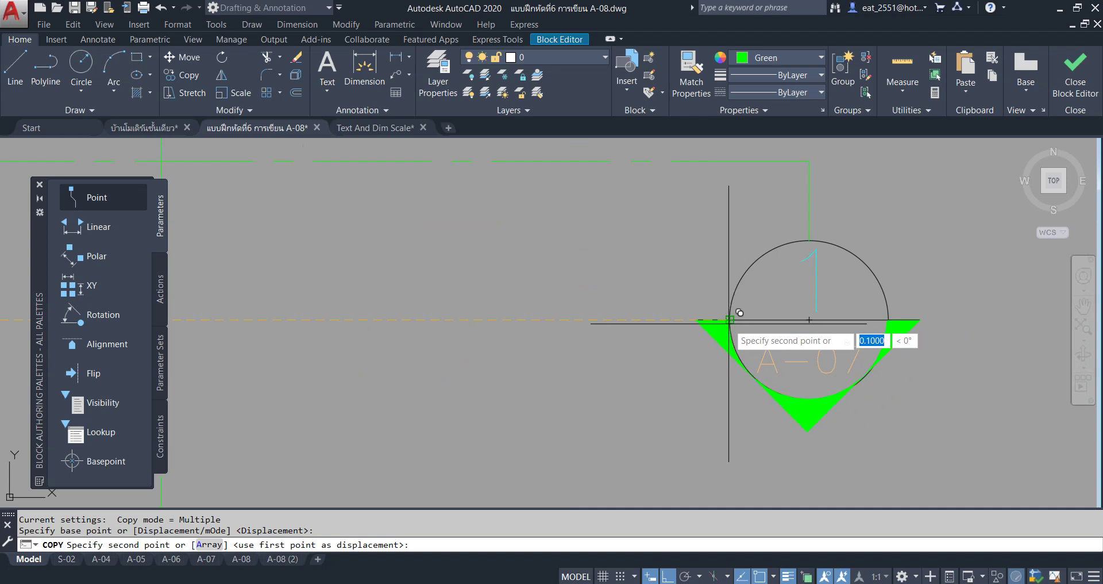
{"action": "left_click", "coordinate": [740, 312]}
{"action": "scroll", "coordinate": [543, 319], "scroll_direction": "down", "scroll_amount": 5}
{"action": "key", "text": "Escape"}
Close the Block Editor, saving the changes to the Section block
{"action": "scroll", "coordinate": [543, 319], "scroll_direction": "down", "scroll_amount": 4}
{"action": "scroll", "coordinate": [542, 319], "scroll_direction": "down", "scroll_amount": 2}
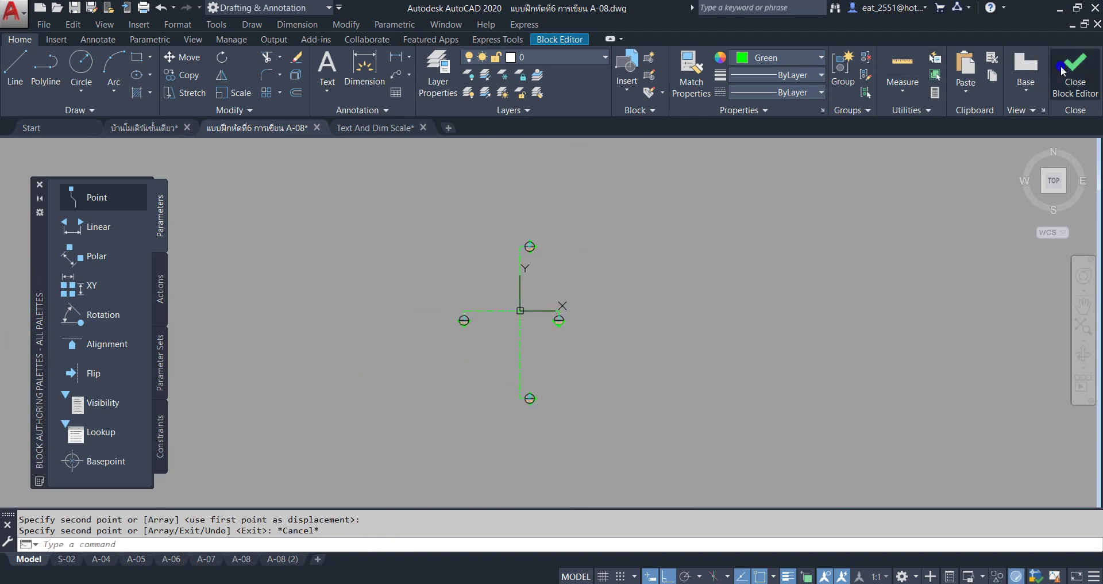
{"action": "left_click", "coordinate": [1063, 70]}
{"action": "left_click", "coordinate": [505, 271]}
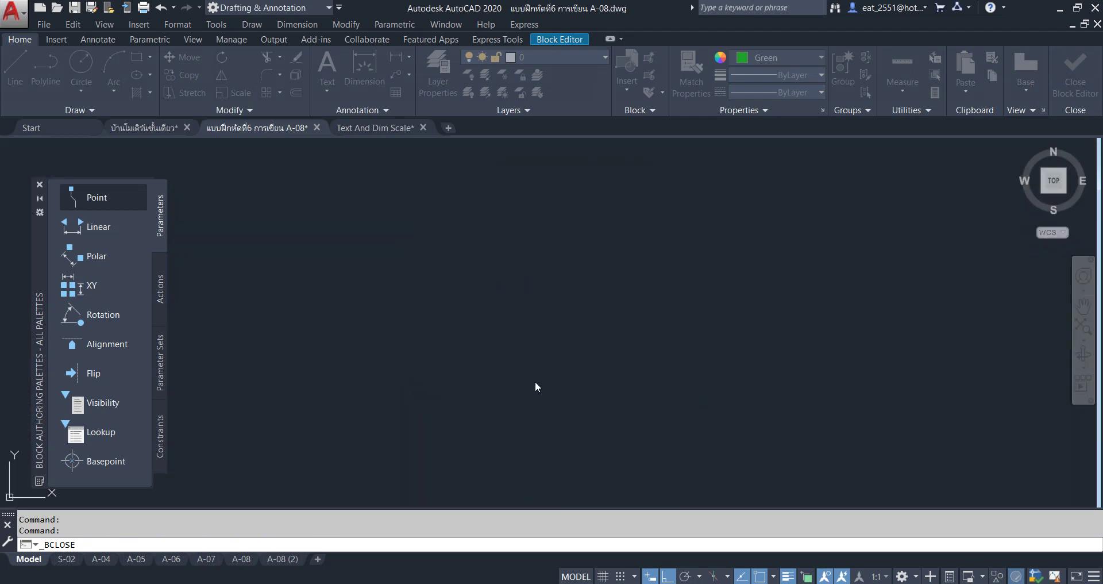
Return to the drawing and set the annotation scale to 1:100
{"action": "left_click", "coordinate": [331, 255]}
{"action": "scroll", "coordinate": [443, 287], "scroll_direction": "up", "scroll_amount": 4}
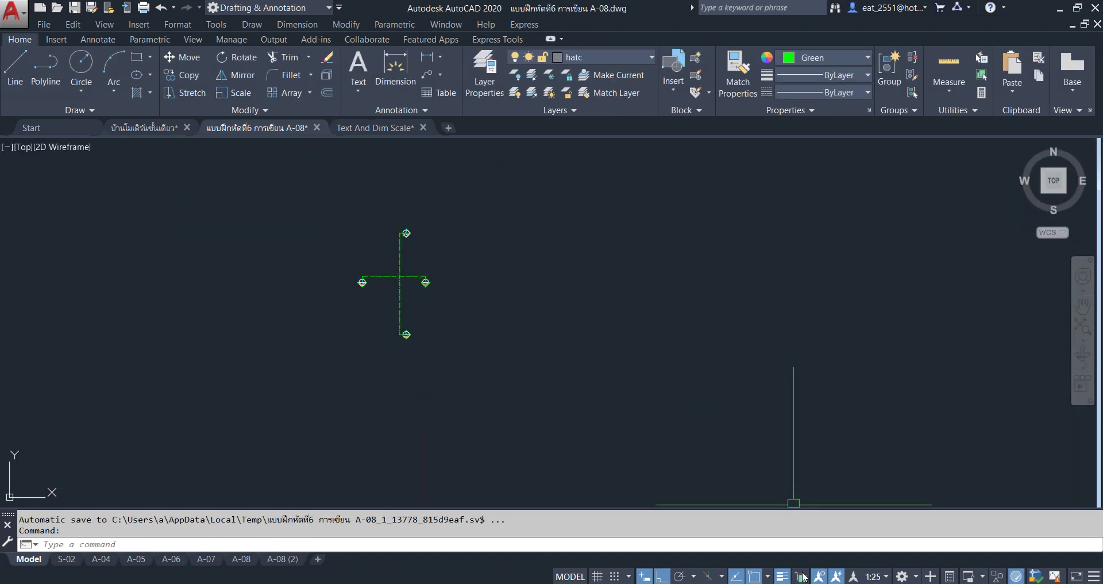
{"action": "left_click", "coordinate": [888, 576]}
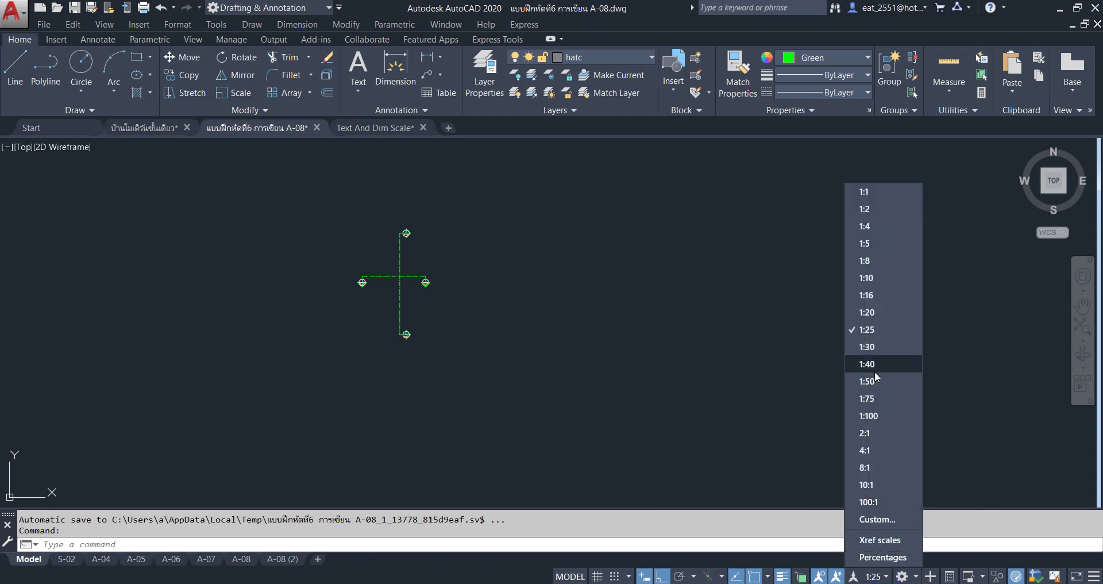
{"action": "left_click", "coordinate": [884, 417]}
Erase the stray axis symbol with a selection window
{"action": "scroll", "coordinate": [320, 268], "scroll_direction": "down", "scroll_amount": 4}
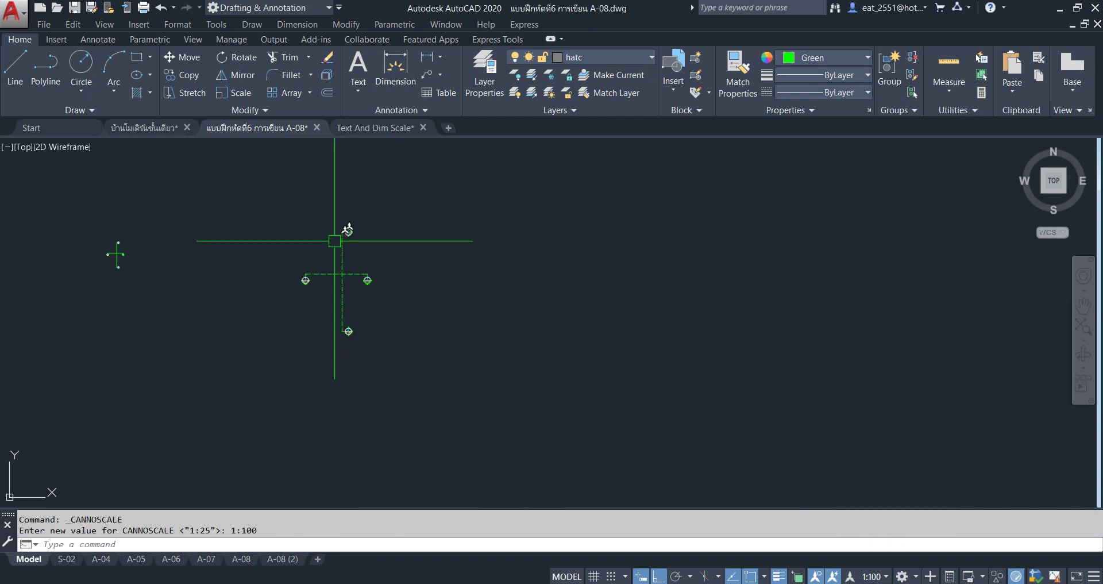
{"action": "middle_click_drag", "start_coordinate": [335, 239], "coordinate": [459, 239]}
{"action": "left_click", "coordinate": [586, 140]}
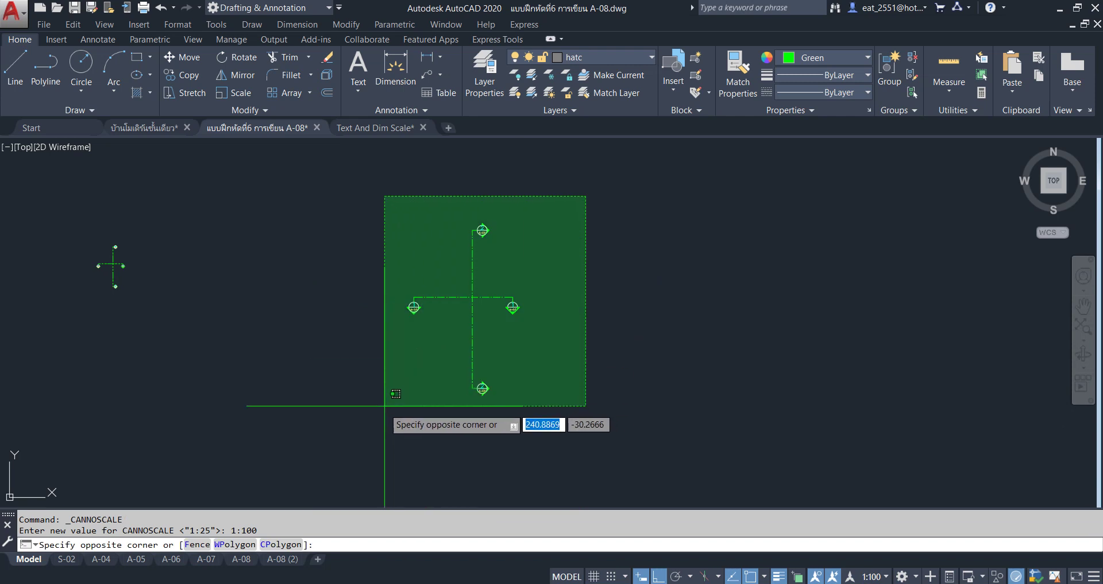
{"action": "left_click", "coordinate": [376, 422]}
{"action": "key", "text": "Delete"}
Move the remaining section markers and lines beside the WC.1 bathroom plan
{"action": "mouse_move", "coordinate": [19, 242]}
{"action": "middle_mouse_down"}
{"action": "mouse_move", "coordinate": [653, 283]}
{"action": "mouse_move", "coordinate": [550, 260]}
{"action": "middle_mouse_up"}
{"action": "scroll", "coordinate": [691, 278], "scroll_direction": "up", "scroll_amount": 3}
{"action": "left_click", "coordinate": [632, 206]}
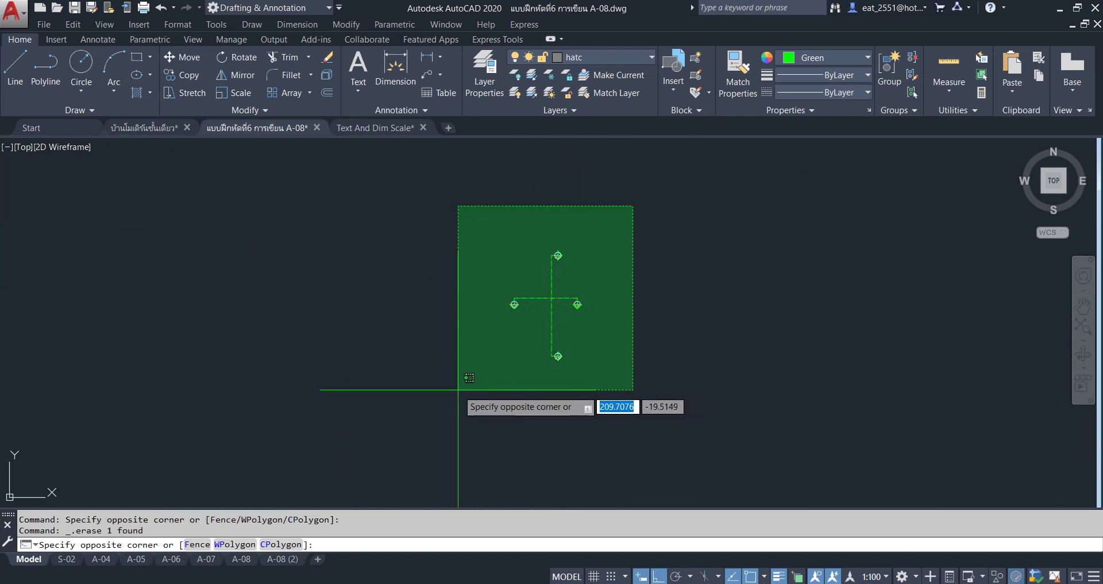
{"action": "left_click", "coordinate": [461, 453]}
{"action": "left_click", "coordinate": [169, 57]}
{"action": "left_click", "coordinate": [537, 297]}
{"action": "scroll", "coordinate": [672, 259], "scroll_direction": "down", "scroll_amount": 5}
{"action": "scroll", "coordinate": [436, 273], "scroll_direction": "up", "scroll_amount": 2}
{"action": "scroll", "coordinate": [717, 247], "scroll_direction": "up", "scroll_amount": 3}
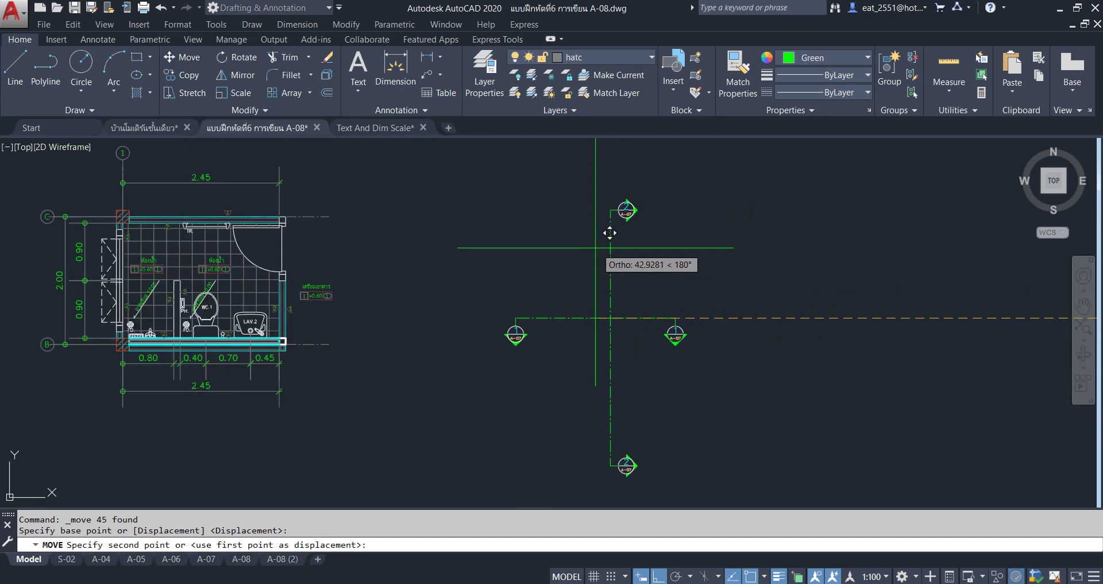
{"action": "left_click", "coordinate": [574, 363]}
Pan across the sheet to the title block and back to the plan
{"action": "middle_click_drag", "start_coordinate": [506, 359], "coordinate": [516, 407]}
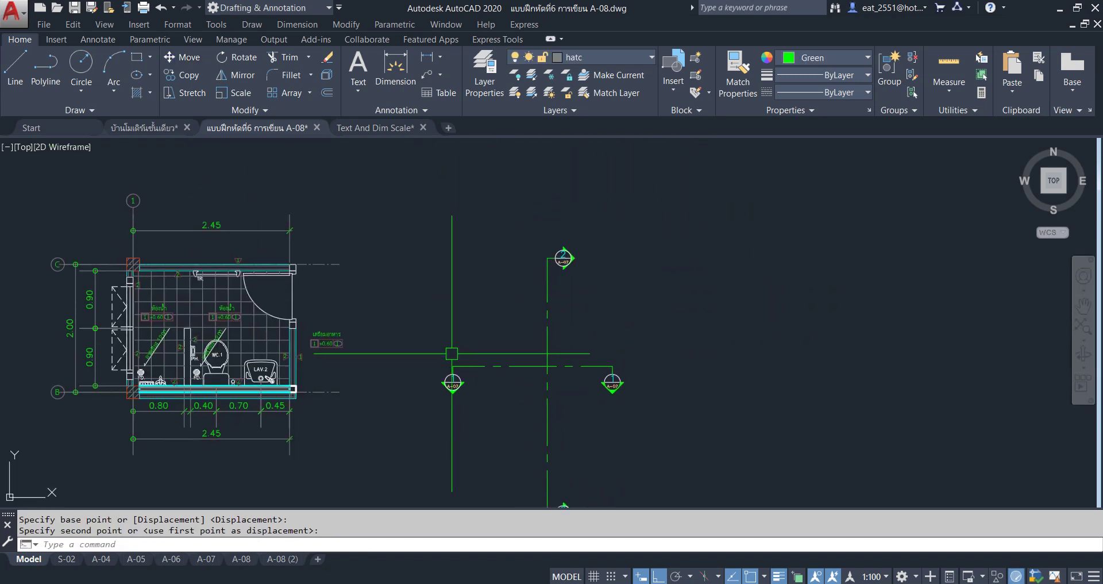
{"action": "middle_click_drag", "start_coordinate": [267, 338], "coordinate": [673, 275]}
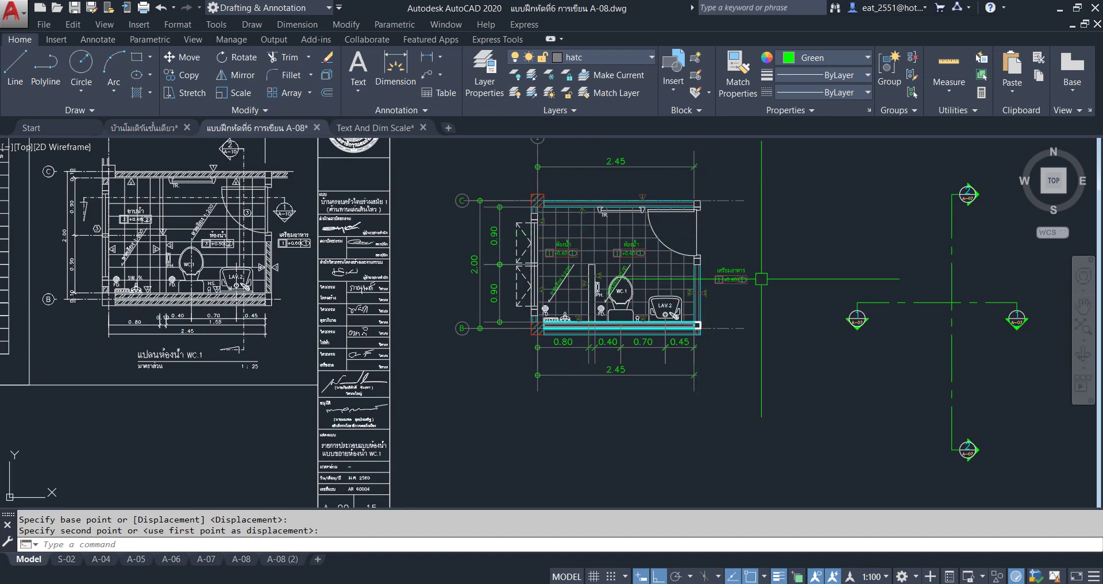
{"action": "mouse_move", "coordinate": [743, 290]}
{"action": "middle_mouse_down"}
{"action": "mouse_move", "coordinate": [661, 375]}
{"action": "mouse_move", "coordinate": [583, 333]}
{"action": "mouse_move", "coordinate": [879, 322]}
{"action": "mouse_move", "coordinate": [350, 313]}
{"action": "middle_mouse_up"}
{"action": "scroll", "coordinate": [350, 313], "scroll_direction": "up", "scroll_amount": 2}
Select the left A-07 marker and stretch the cut line's short vertical segment downward
{"action": "left_click", "coordinate": [429, 288]}
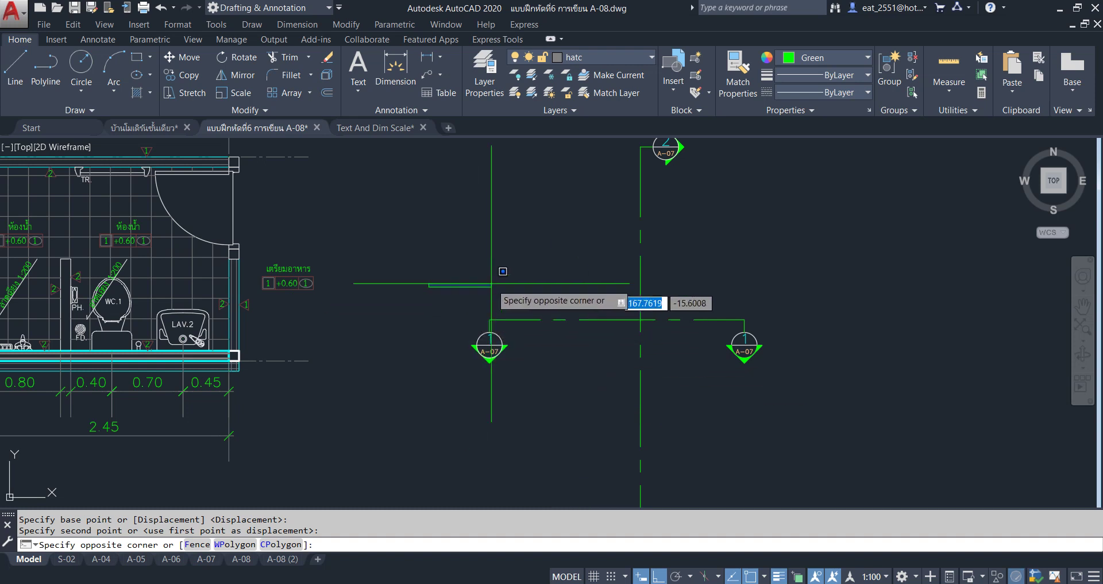
{"action": "left_click", "coordinate": [514, 322]}
{"action": "scroll", "coordinate": [512, 356], "scroll_direction": "up", "scroll_amount": 2}
{"action": "left_click", "coordinate": [426, 308]}
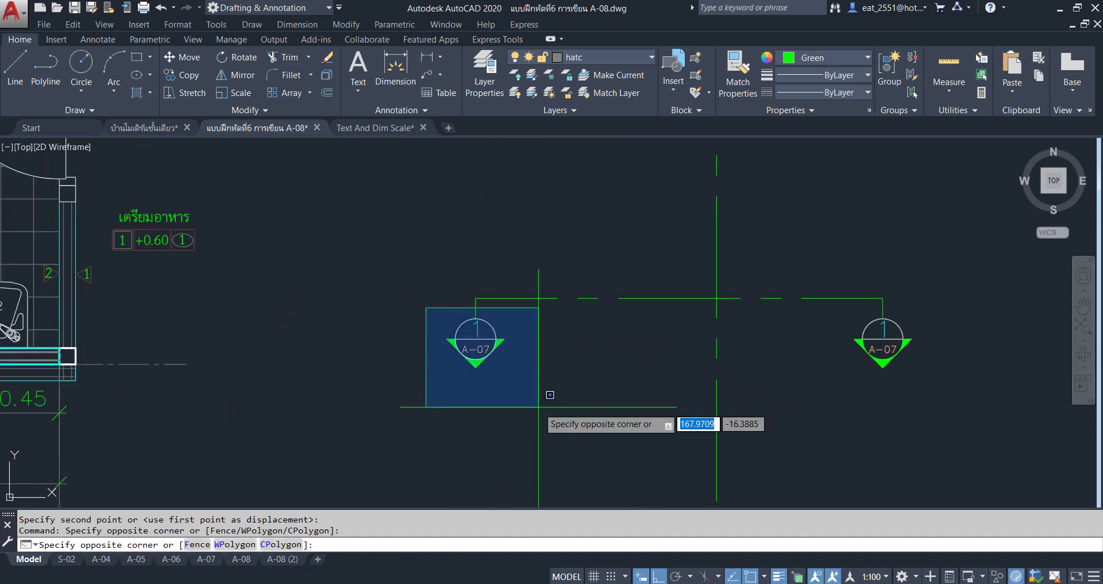
{"action": "left_click", "coordinate": [539, 407]}
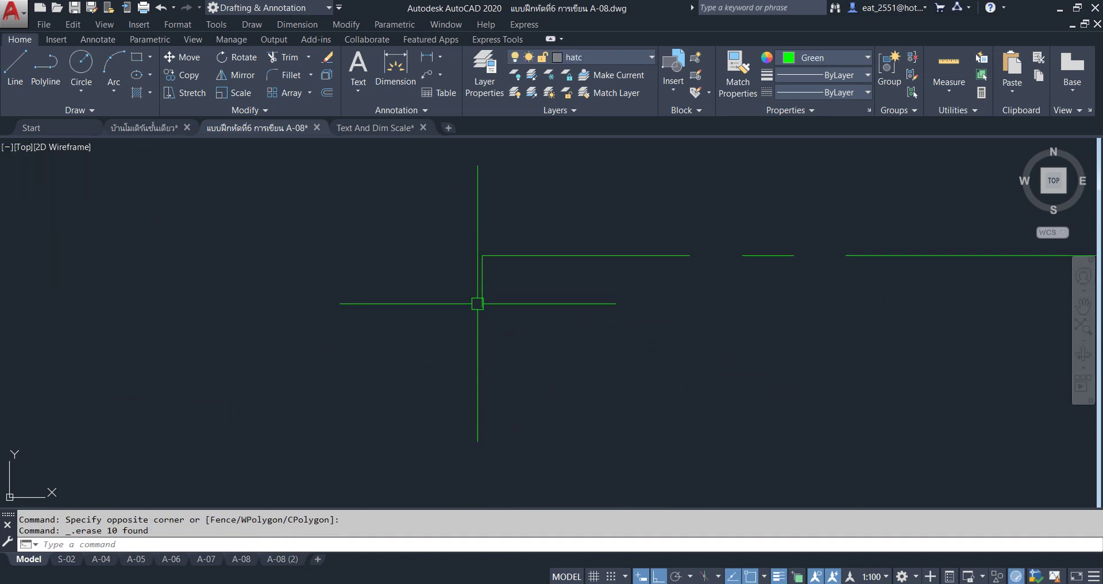
{"action": "left_click", "coordinate": [483, 299]}
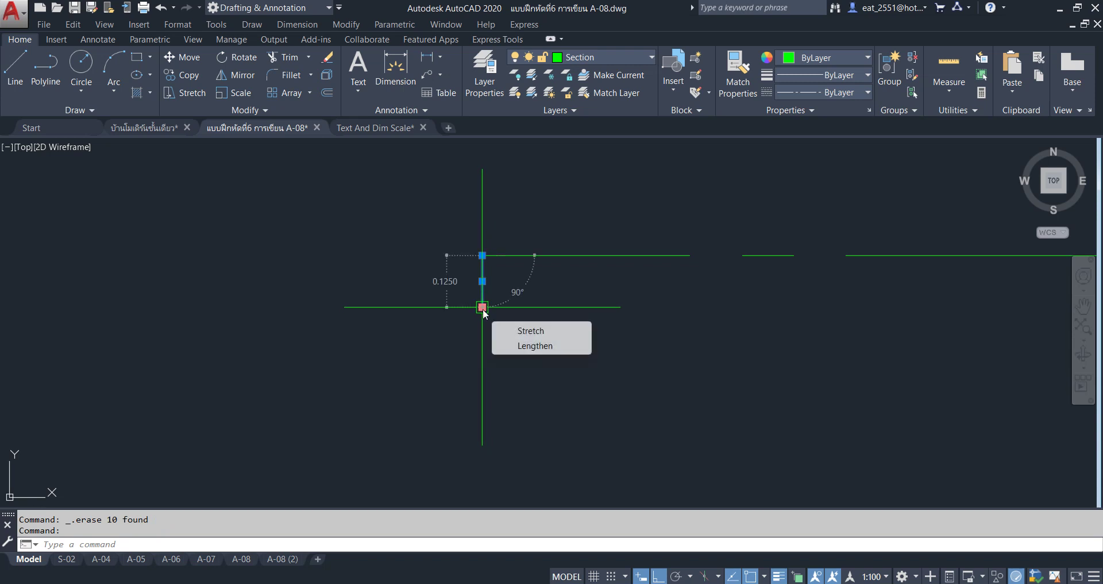
{"action": "left_click", "coordinate": [483, 309]}
{"action": "left_click", "coordinate": [483, 366]}
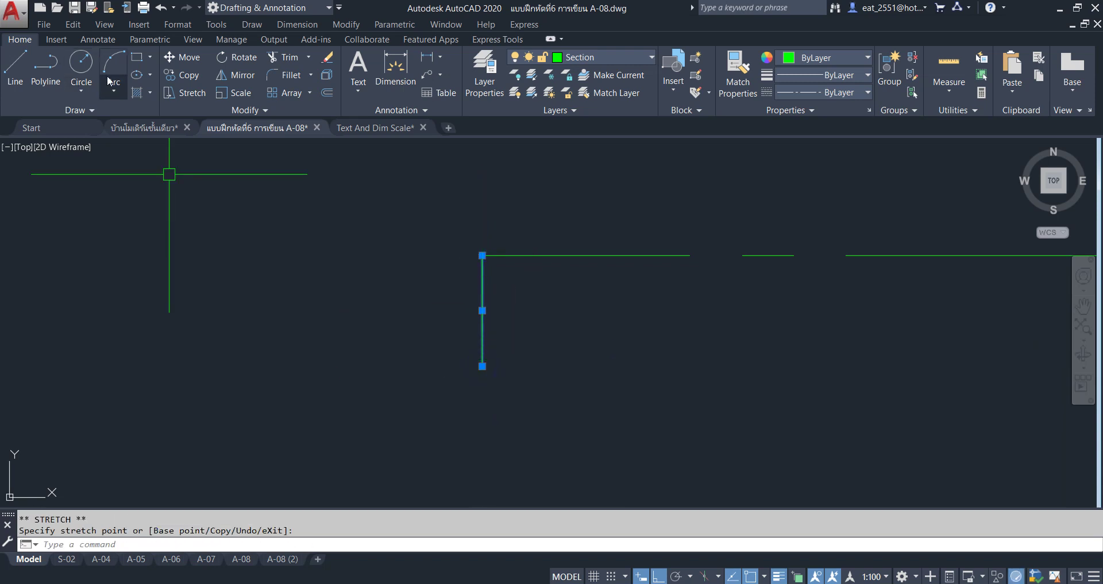
Clear the selection and make Section the current layer
{"action": "key", "text": "Escape"}
{"action": "scroll", "coordinate": [352, 244], "scroll_direction": "down", "scroll_amount": 2}
{"action": "scroll", "coordinate": [398, 248], "scroll_direction": "down", "scroll_amount": 2}
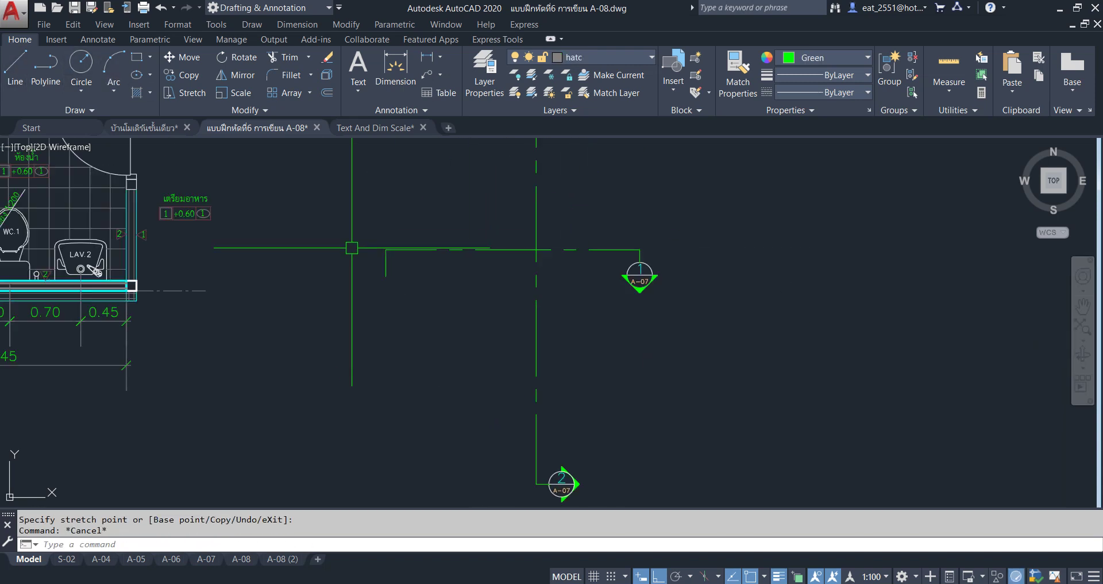
{"action": "key", "text": "Escape"}
{"action": "left_click", "coordinate": [636, 61]}
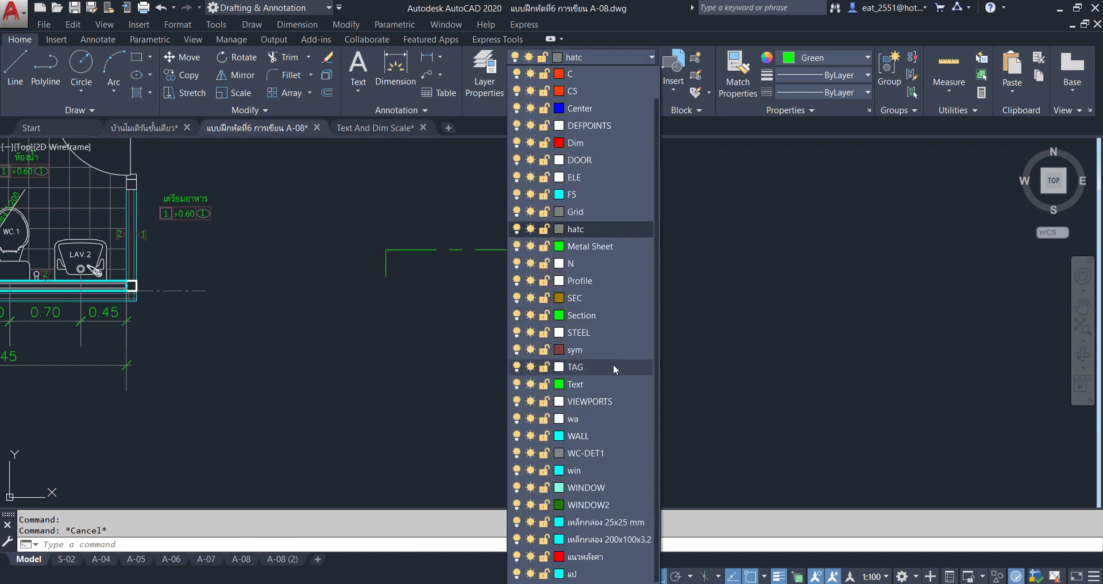
{"action": "scroll", "coordinate": [624, 436], "scroll_direction": "up", "scroll_amount": 1}
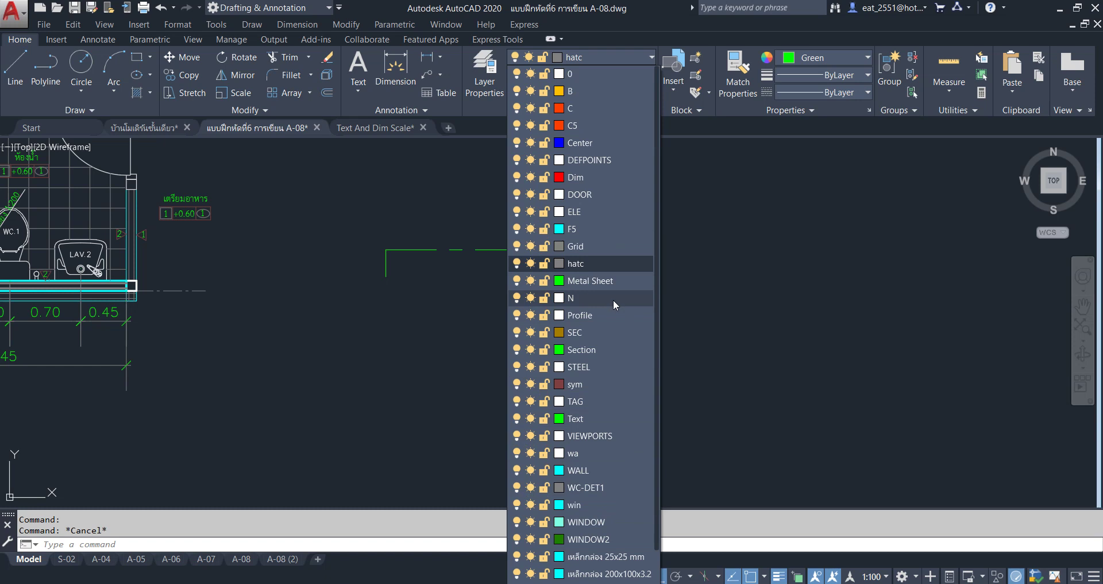
{"action": "left_click", "coordinate": [591, 350]}
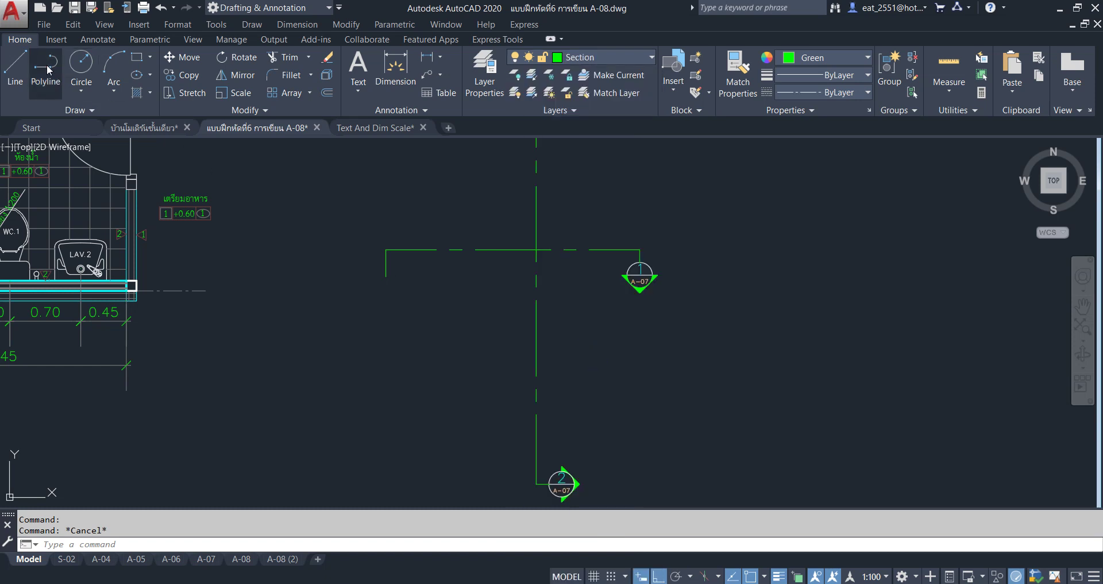
With Ortho off, draw the angled arrow tip as lines from the cut line
{"action": "left_click", "coordinate": [15, 68]}
{"action": "scroll", "coordinate": [356, 321], "scroll_direction": "down", "scroll_amount": 2}
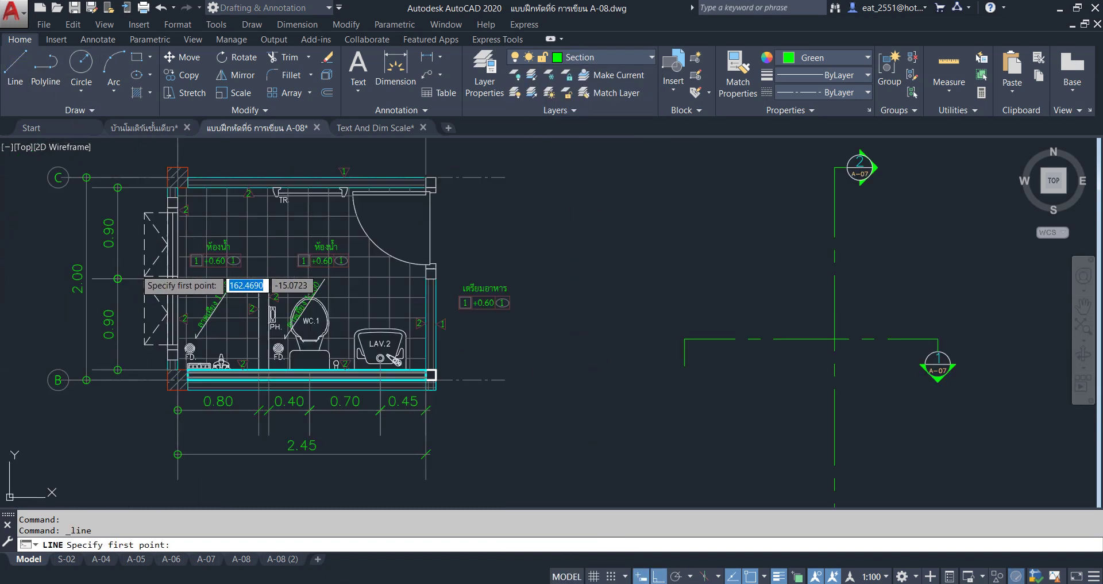
{"action": "scroll", "coordinate": [241, 334], "scroll_direction": "up", "scroll_amount": 2}
{"action": "scroll", "coordinate": [274, 318], "scroll_direction": "down", "scroll_amount": 2}
{"action": "scroll", "coordinate": [322, 313], "scroll_direction": "down", "scroll_amount": 2}
{"action": "scroll", "coordinate": [333, 309], "scroll_direction": "up", "scroll_amount": 1}
{"action": "scroll", "coordinate": [230, 293], "scroll_direction": "up", "scroll_amount": 2}
{"action": "scroll", "coordinate": [345, 304], "scroll_direction": "up", "scroll_amount": 2}
{"action": "scroll", "coordinate": [304, 275], "scroll_direction": "down", "scroll_amount": 1}
{"action": "scroll", "coordinate": [304, 274], "scroll_direction": "down", "scroll_amount": 2}
{"action": "scroll", "coordinate": [278, 313], "scroll_direction": "up", "scroll_amount": 4}
{"action": "scroll", "coordinate": [288, 369], "scroll_direction": "down", "scroll_amount": 1}
{"action": "scroll", "coordinate": [270, 396], "scroll_direction": "up", "scroll_amount": 2}
{"action": "scroll", "coordinate": [298, 380], "scroll_direction": "up", "scroll_amount": 1}
{"action": "left_click", "coordinate": [320, 371]}
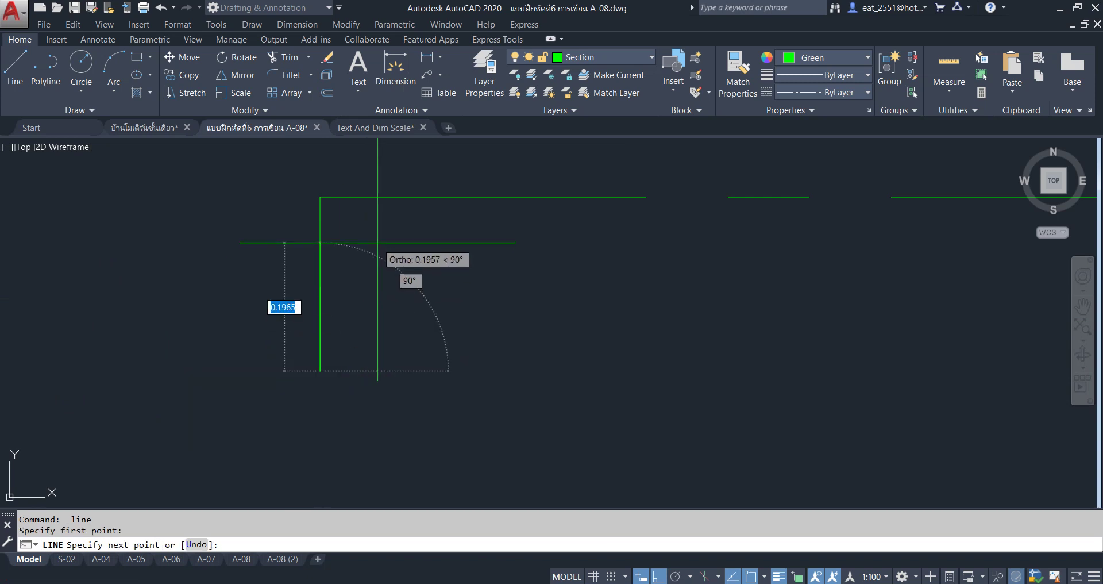
{"action": "left_click", "coordinate": [656, 577]}
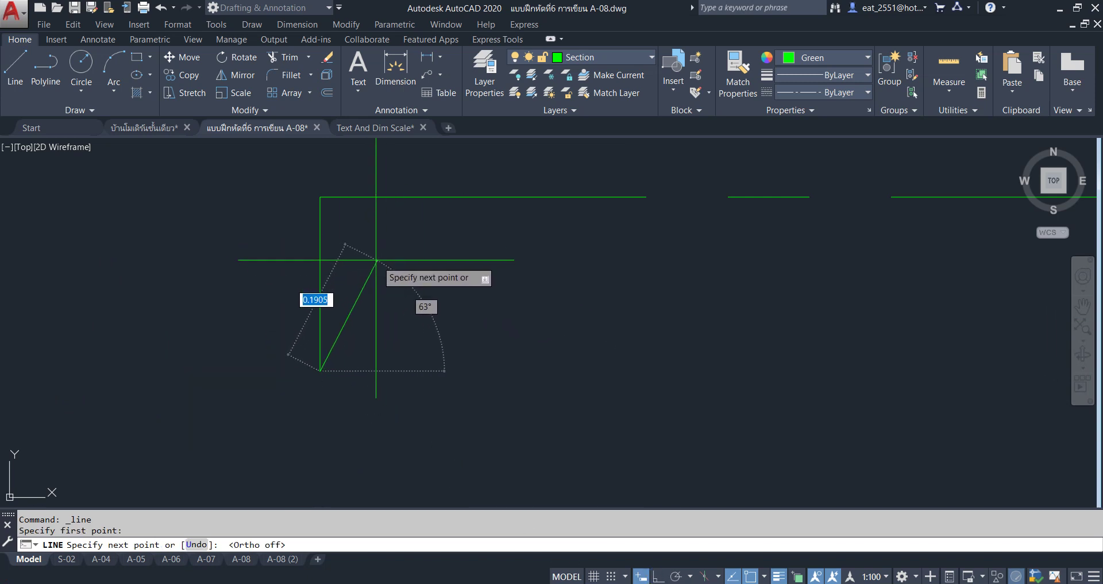
{"action": "left_click", "coordinate": [350, 240]}
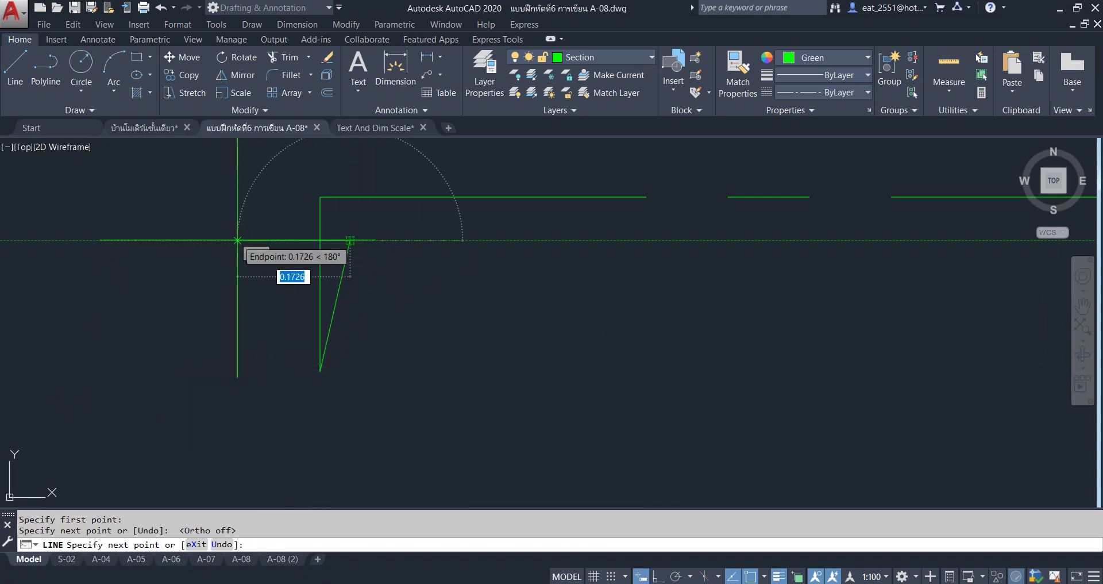
{"action": "left_click", "coordinate": [275, 240]}
{"action": "key", "text": "Escape"}
Select the new angled arrow line and the short horizontal line
{"action": "scroll", "coordinate": [297, 242], "scroll_direction": "down", "scroll_amount": 5}
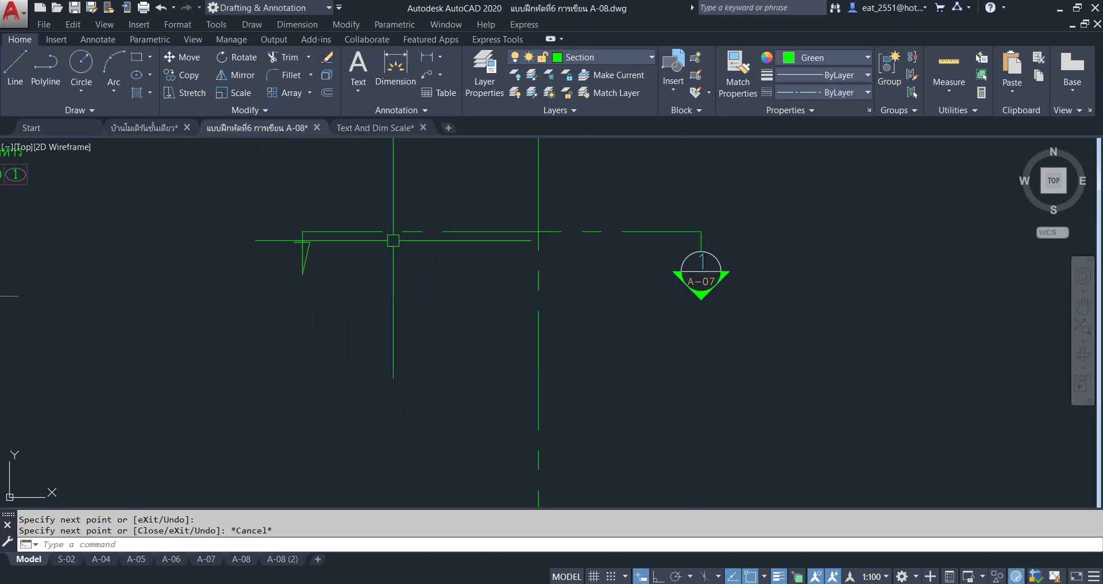
{"action": "left_click", "coordinate": [346, 213]}
{"action": "left_click", "coordinate": [270, 315]}
{"action": "scroll", "coordinate": [397, 315], "scroll_direction": "down", "scroll_amount": 4}
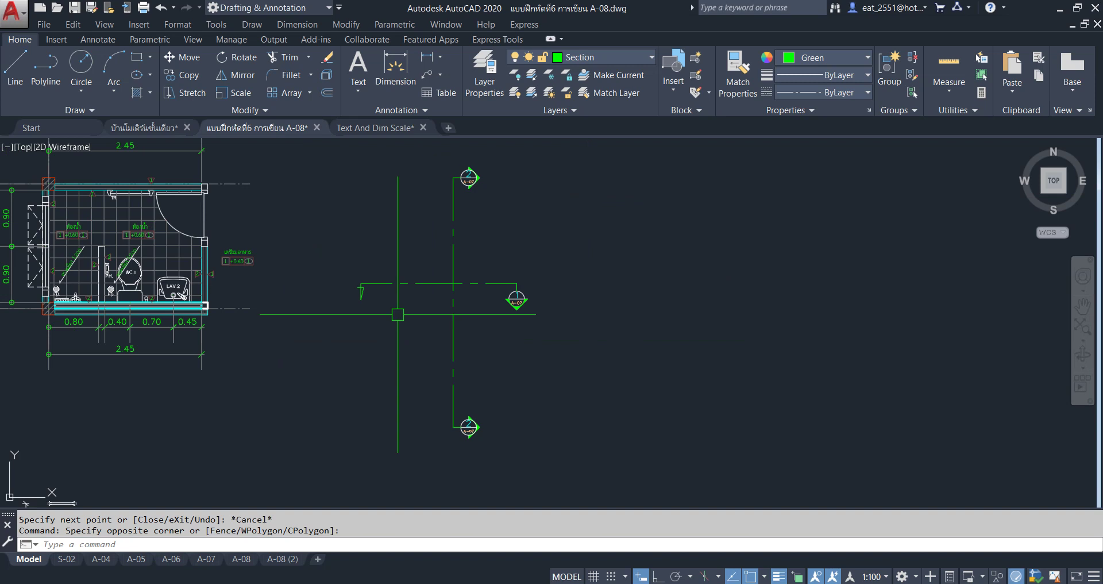
{"action": "scroll", "coordinate": [355, 294], "scroll_direction": "up", "scroll_amount": 3}
{"action": "left_click", "coordinate": [368, 290]}
{"action": "scroll", "coordinate": [382, 244], "scroll_direction": "up", "scroll_amount": 3}
{"action": "left_click", "coordinate": [328, 241]}
{"action": "left_click", "coordinate": [476, 339]}
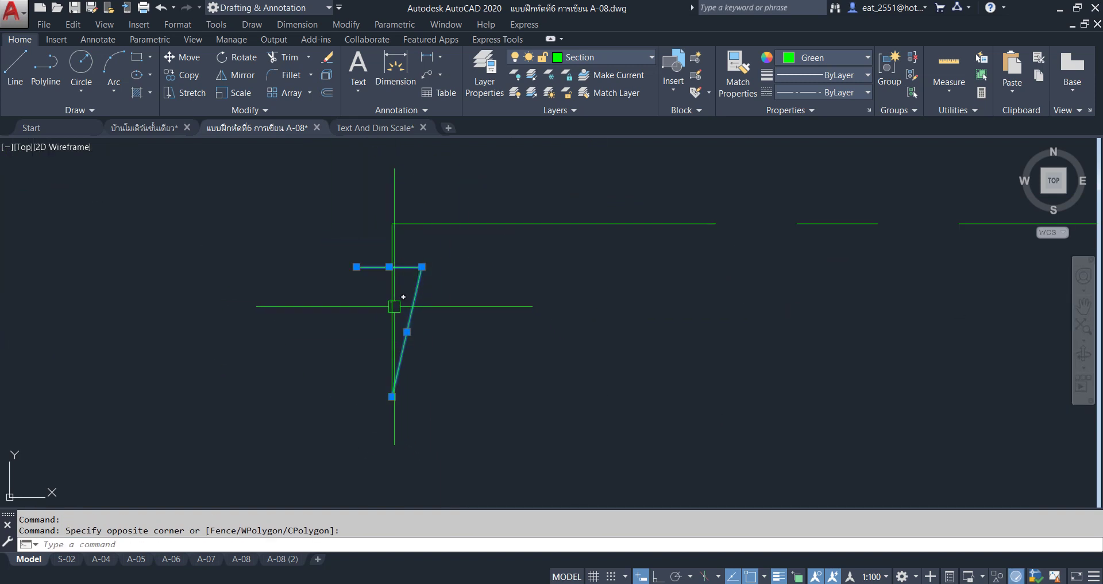
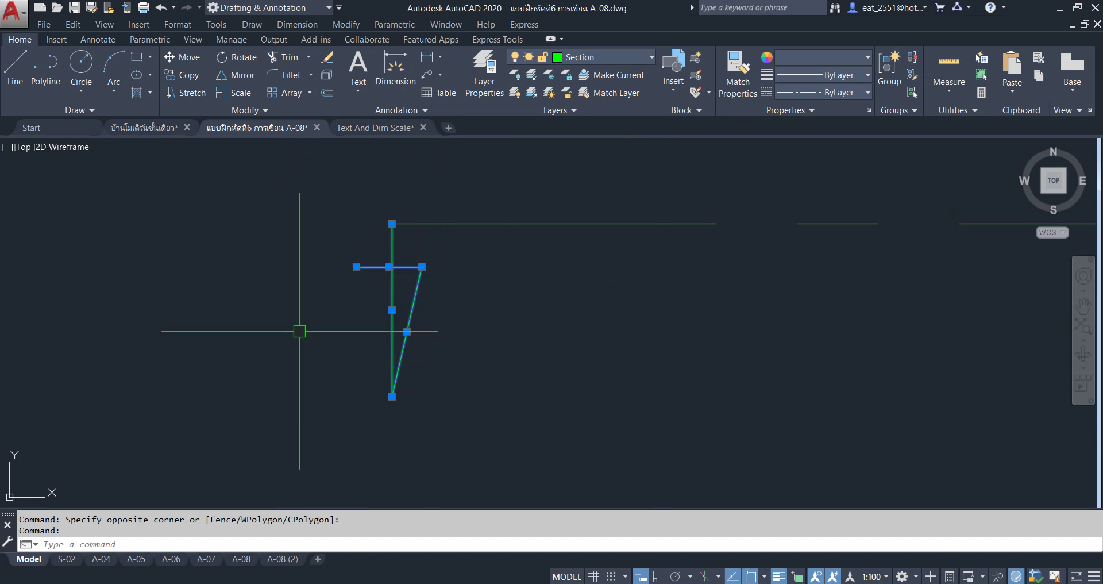
Join the three arrow lines into one polyline and group the dashed section line with its end symbols
{"action": "key", "text": "Return"}
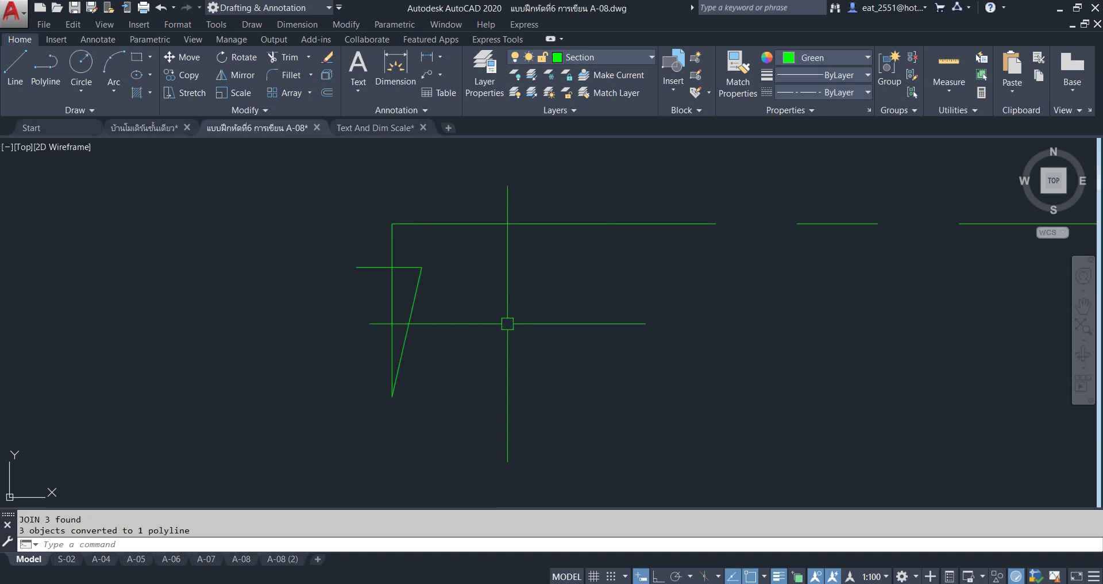
{"action": "key", "text": "Escape"}
{"action": "mouse_move", "coordinate": [410, 287]}
{"action": "middle_mouse_down"}
{"action": "mouse_move", "coordinate": [473, 374]}
{"action": "mouse_move", "coordinate": [487, 306]}
{"action": "middle_mouse_up"}
{"action": "left_click", "coordinate": [419, 306]}
{"action": "left_click", "coordinate": [739, 377]}
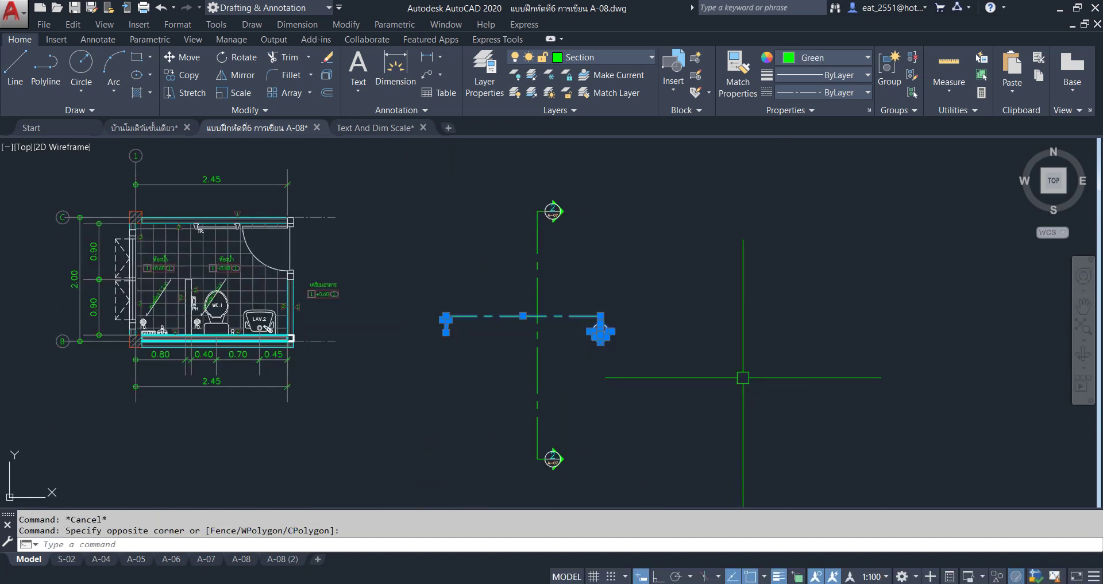
{"action": "left_click", "coordinate": [889, 74]}
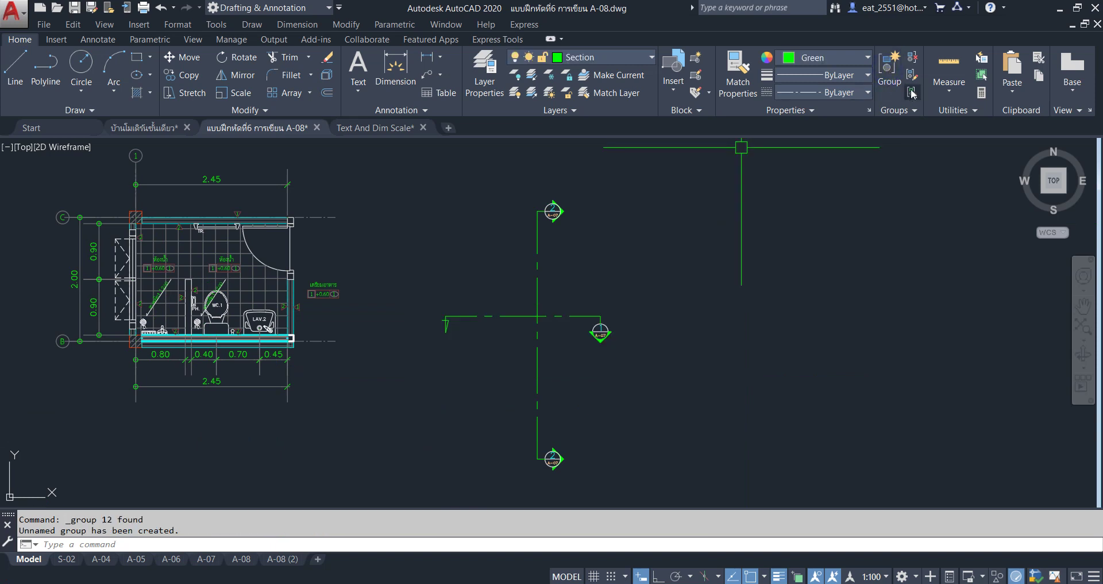
Select the new section-line group and start moving it with M, then cancel the move
{"action": "left_click", "coordinate": [600, 329]}
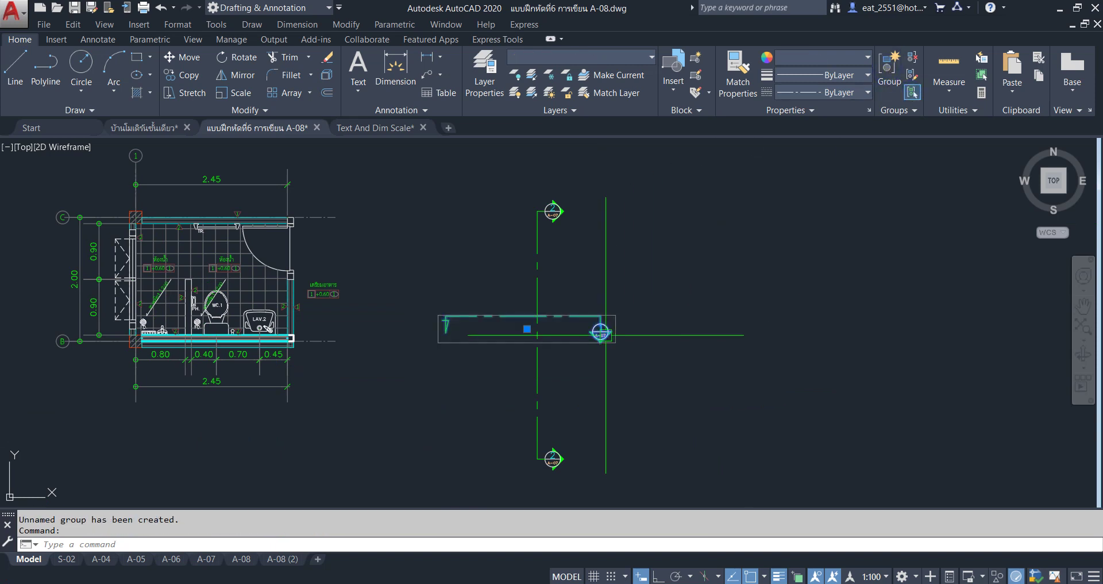
{"action": "type", "text": "m"}
{"action": "key", "text": "Return"}
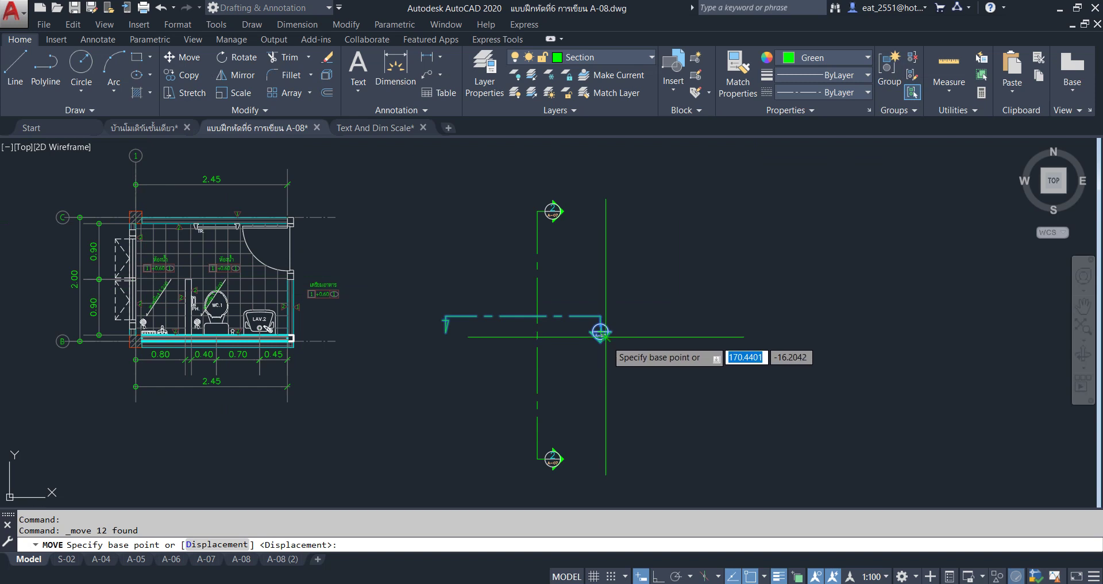
{"action": "left_click", "coordinate": [600, 340]}
{"action": "scroll", "coordinate": [566, 268], "scroll_direction": "up", "scroll_amount": 2}
{"action": "scroll", "coordinate": [571, 271], "scroll_direction": "up", "scroll_amount": 2}
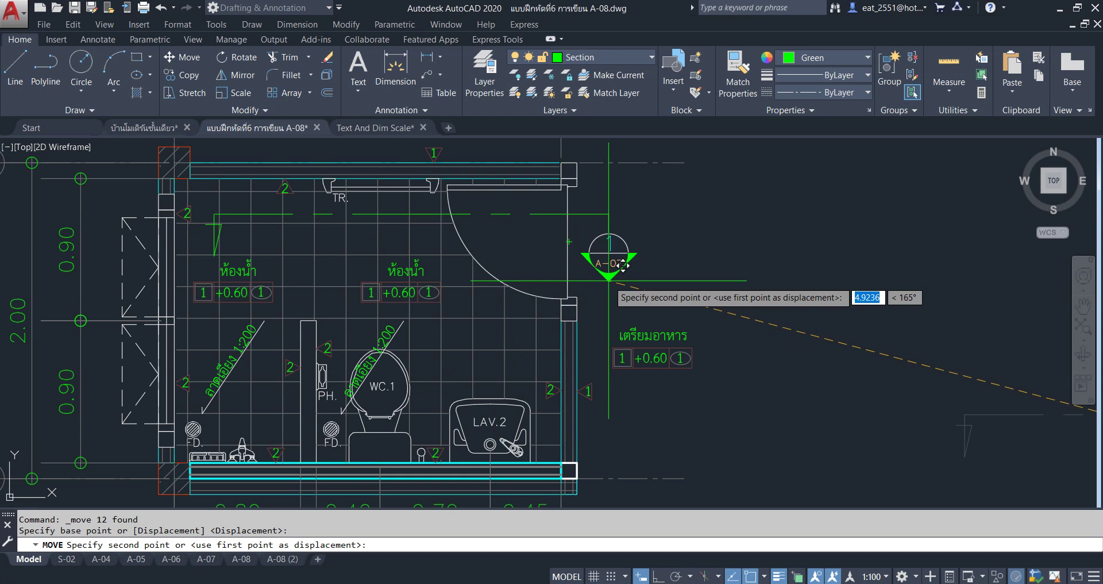
{"action": "key", "text": "Escape"}
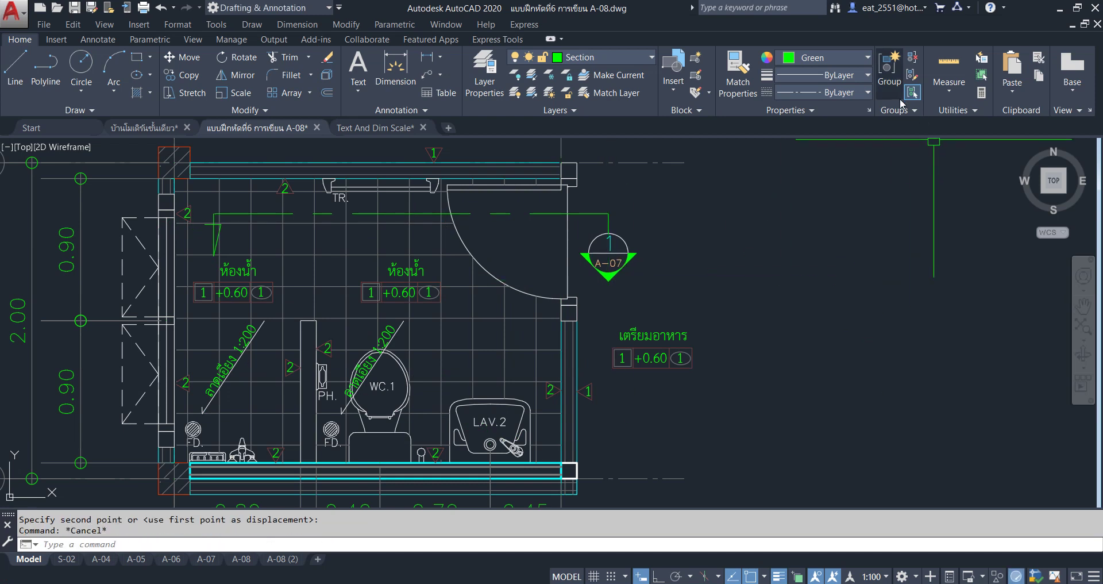
{"action": "scroll", "coordinate": [211, 230], "scroll_direction": "up", "scroll_amount": 4}
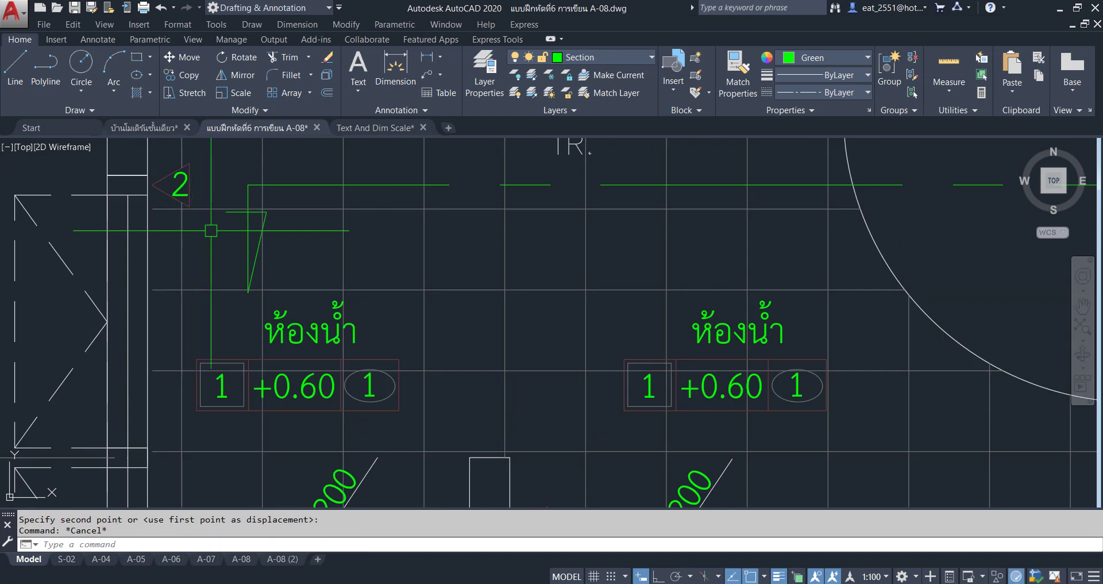
Move the section arrow farther left near the bathroom wall with Ortho turned on
{"action": "left_click", "coordinate": [249, 235]}
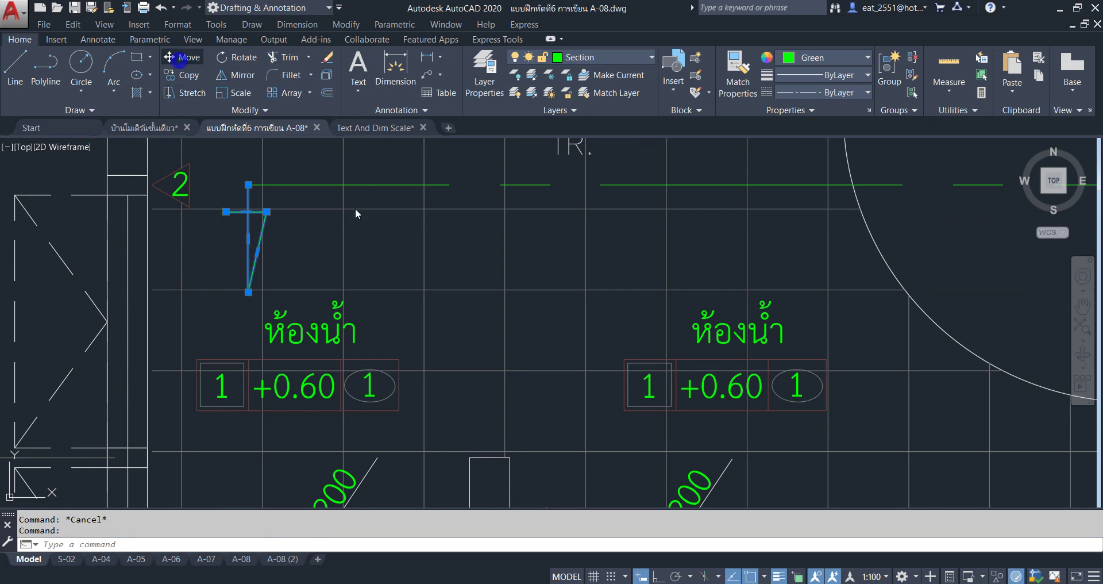
{"action": "left_click", "coordinate": [178, 57]}
{"action": "scroll", "coordinate": [569, 310], "scroll_direction": "down", "scroll_amount": 4}
{"action": "left_click", "coordinate": [657, 576]}
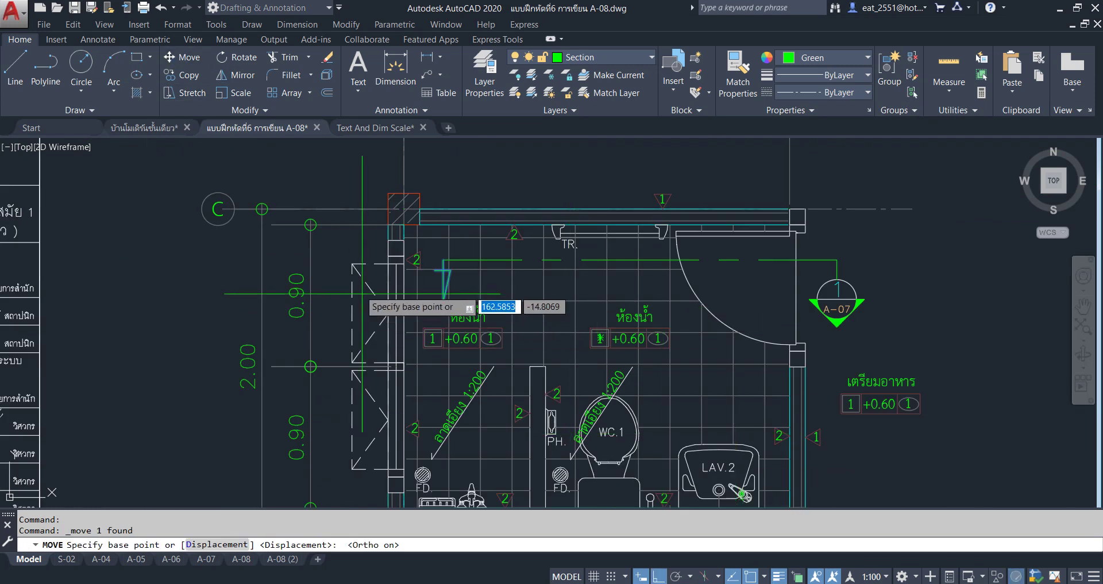
{"action": "left_click", "coordinate": [482, 268]}
{"action": "scroll", "coordinate": [373, 269], "scroll_direction": "up", "scroll_amount": 5}
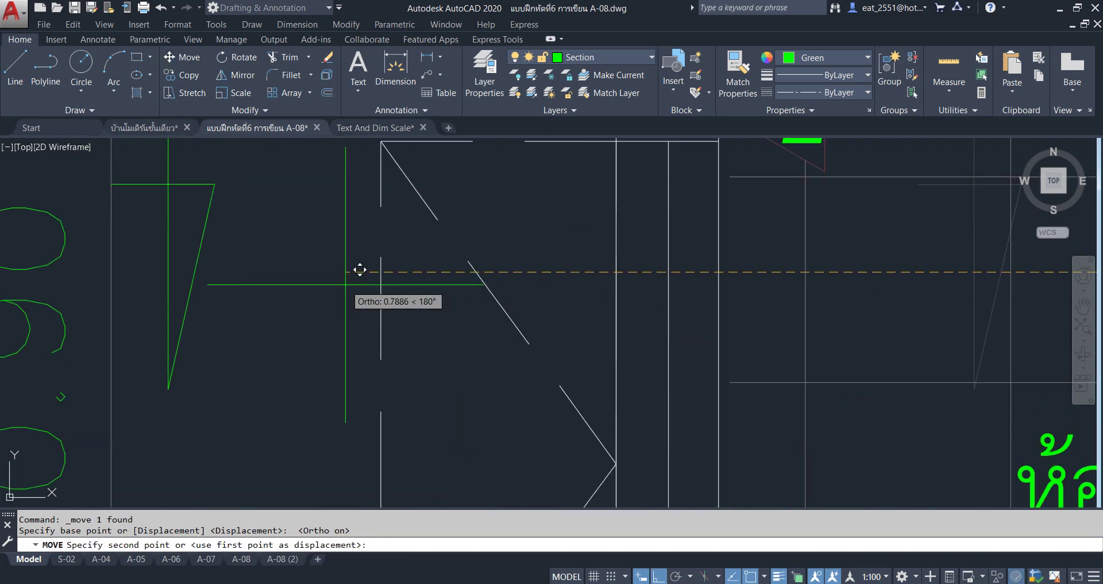
{"action": "left_click", "coordinate": [416, 275]}
{"action": "scroll", "coordinate": [416, 275], "scroll_direction": "down", "scroll_amount": 3}
{"action": "scroll", "coordinate": [416, 275], "scroll_direction": "down", "scroll_amount": 2}
{"action": "scroll", "coordinate": [416, 274], "scroll_direction": "down", "scroll_amount": 2}
{"action": "scroll", "coordinate": [590, 314], "scroll_direction": "up", "scroll_amount": 3}
{"action": "scroll", "coordinate": [660, 271], "scroll_direction": "up", "scroll_amount": 2}
{"action": "scroll", "coordinate": [694, 246], "scroll_direction": "up", "scroll_amount": 1}
Try stretching the dashed section line's end toward the arrow, then cancel and recentre the plan
{"action": "left_click", "coordinate": [652, 242]}
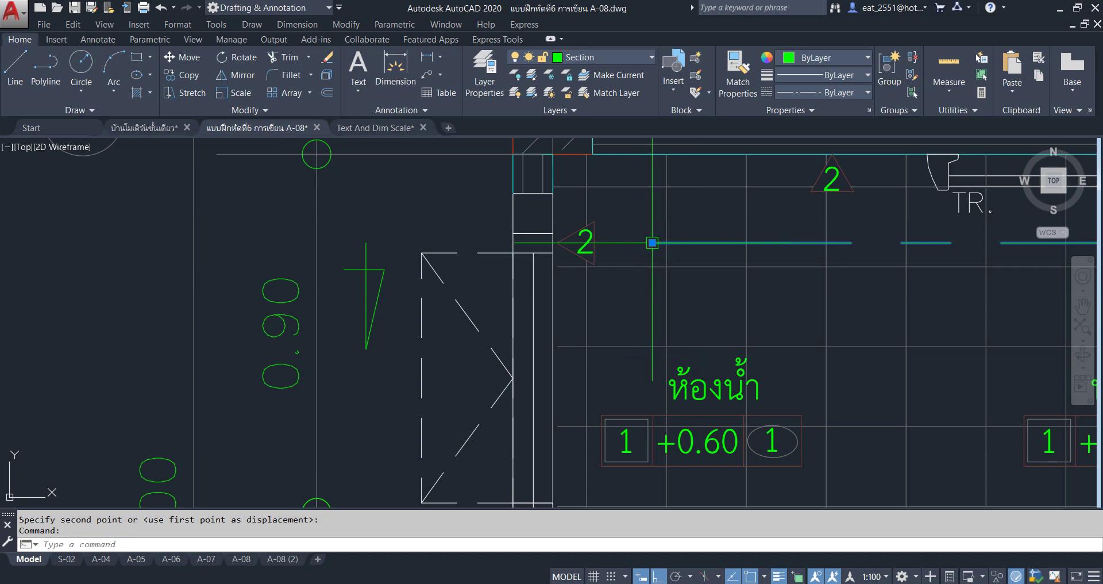
{"action": "left_click", "coordinate": [652, 242]}
{"action": "left_click", "coordinate": [652, 242]}
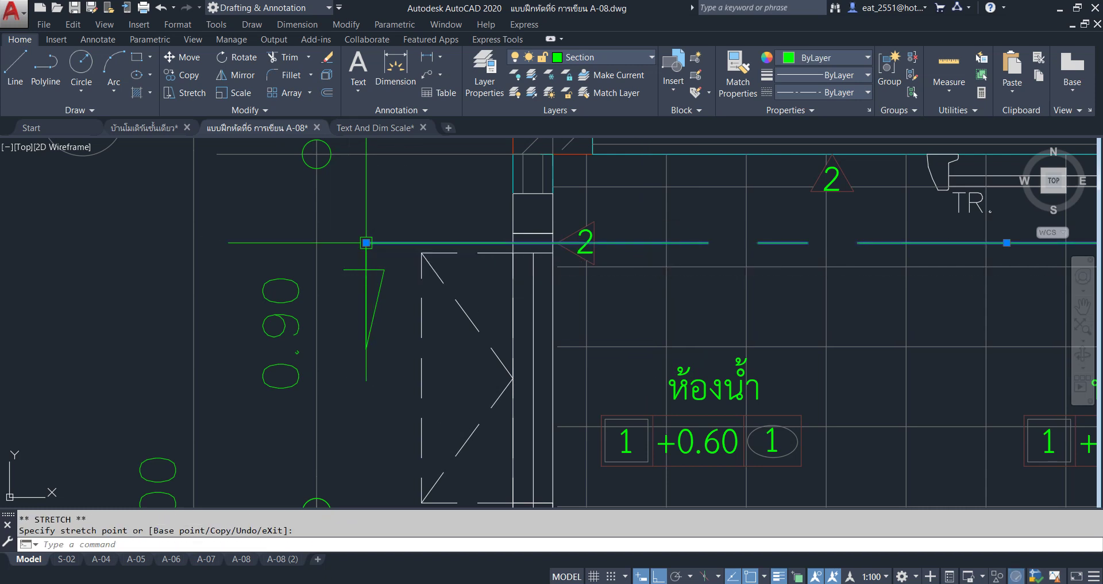
{"action": "key", "text": "Escape"}
{"action": "scroll", "coordinate": [460, 265], "scroll_direction": "down", "scroll_amount": 3}
{"action": "scroll", "coordinate": [546, 276], "scroll_direction": "down", "scroll_amount": 2}
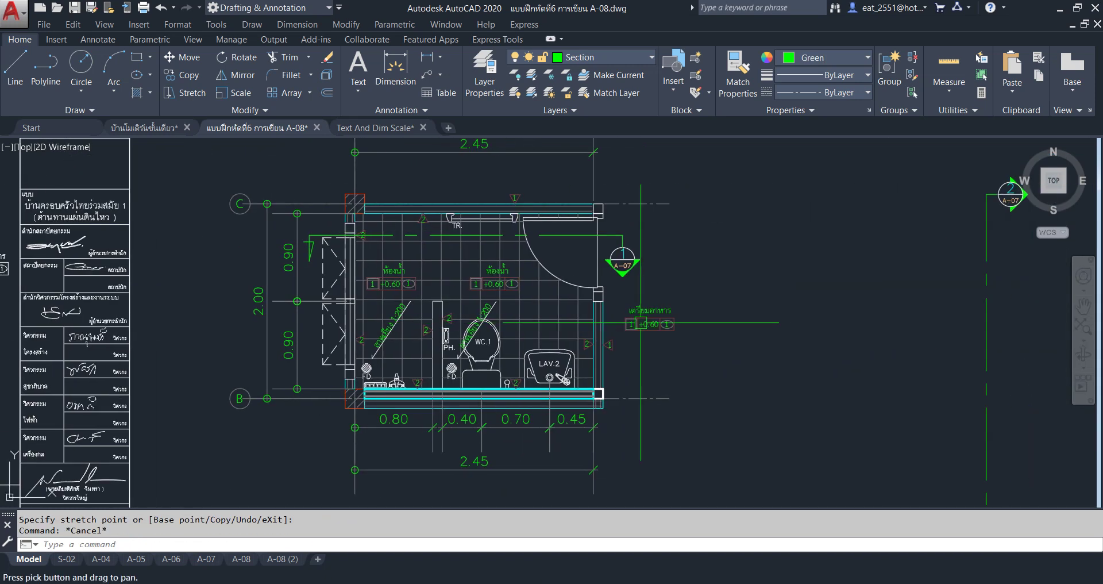
{"action": "middle_click_drag", "start_coordinate": [460, 316], "coordinate": [592, 328]}
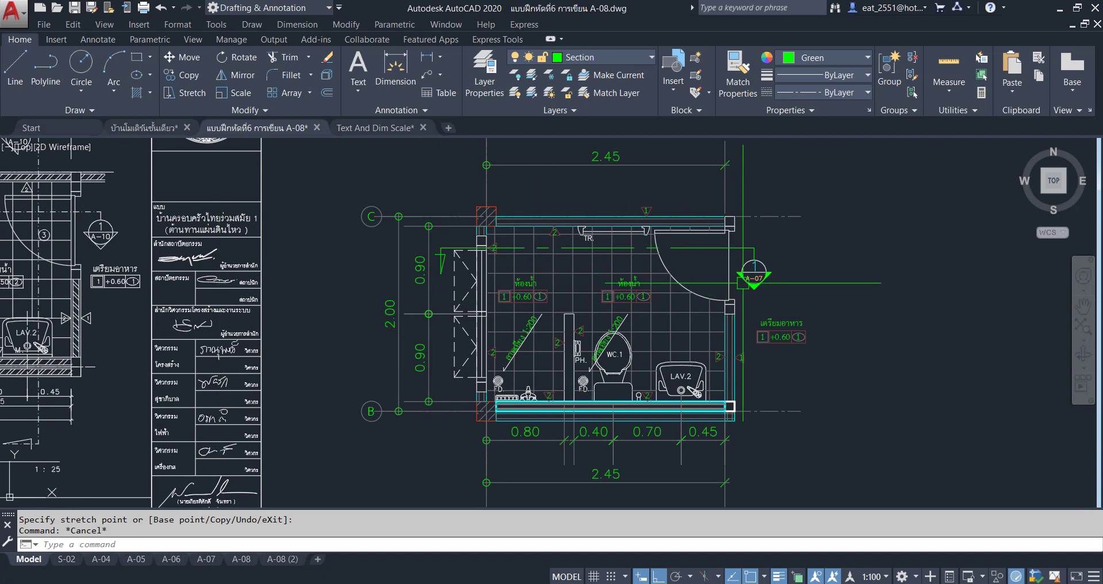
{"action": "scroll", "coordinate": [744, 282], "scroll_direction": "up", "scroll_amount": 8}
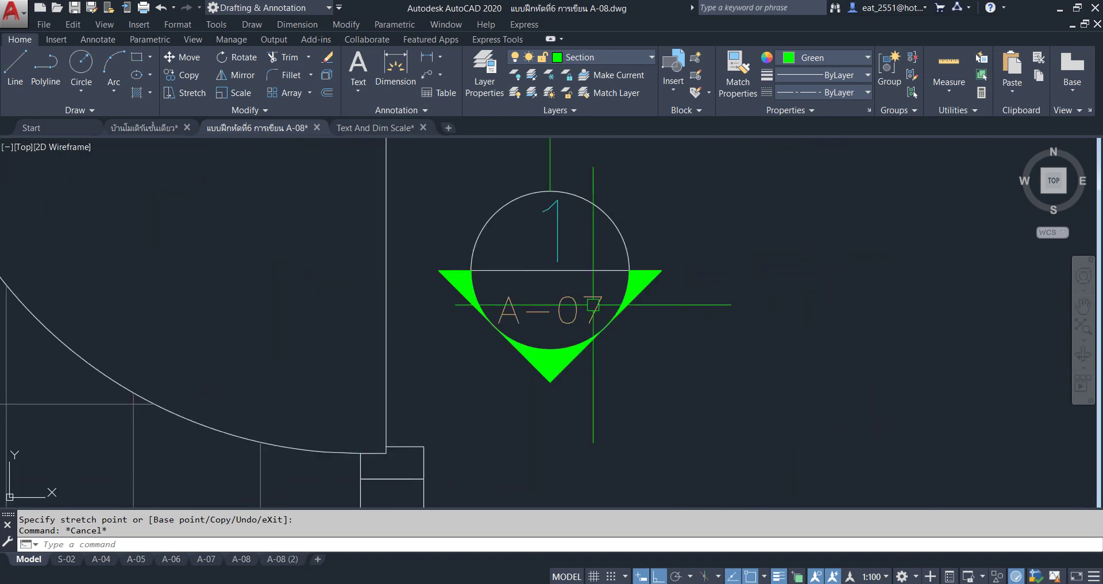
Change the section marker's sheet reference from A-07 to A-10
{"action": "double_click", "coordinate": [593, 304]}
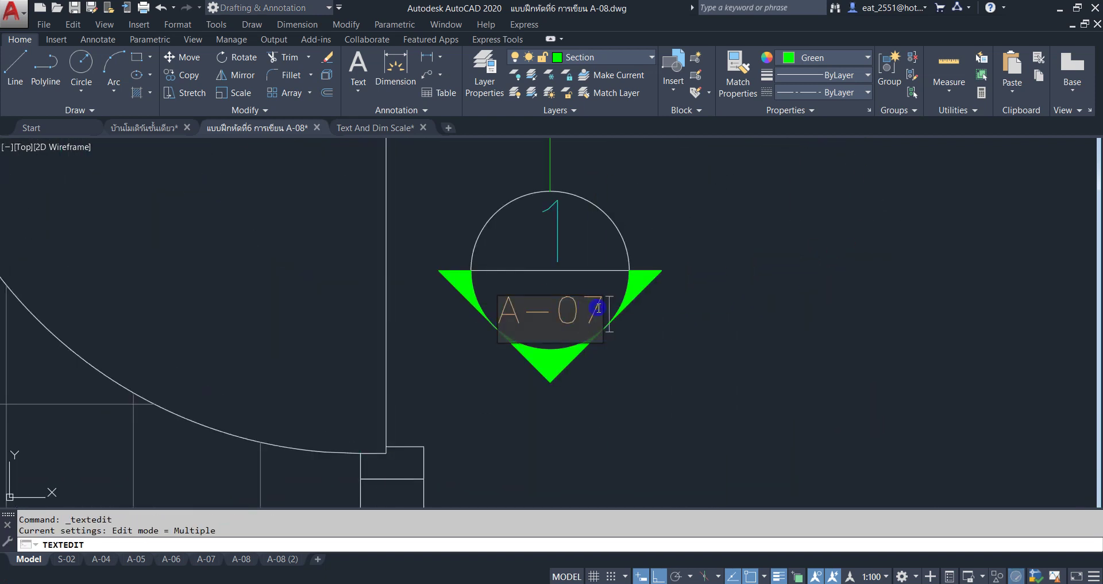
{"action": "type", "text": "1"}
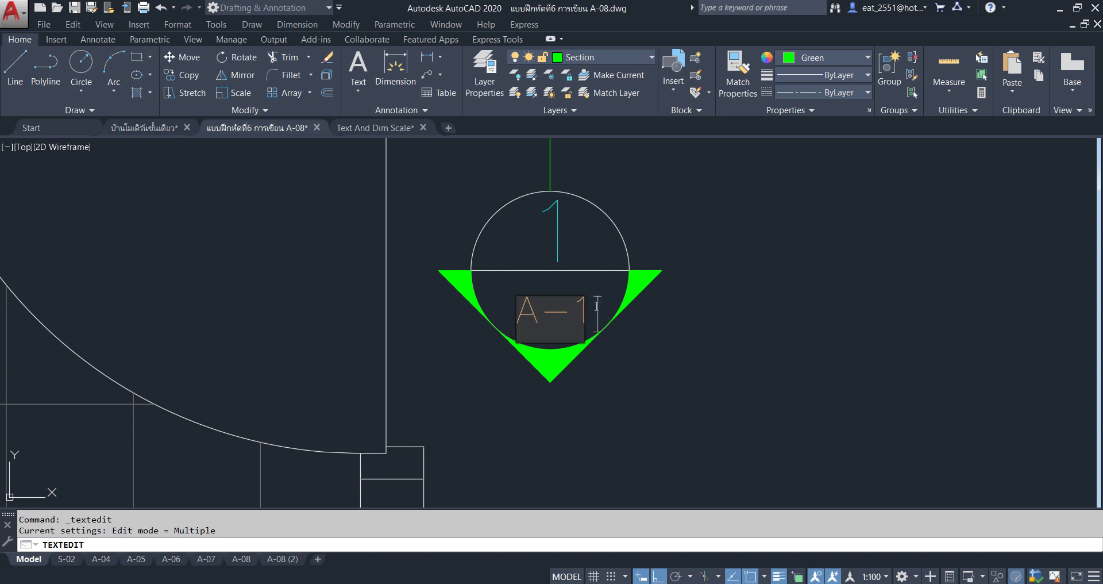
{"action": "left_click", "coordinate": [684, 357]}
{"action": "key", "text": "Escape"}
{"action": "scroll", "coordinate": [682, 295], "scroll_direction": "down", "scroll_amount": 8}
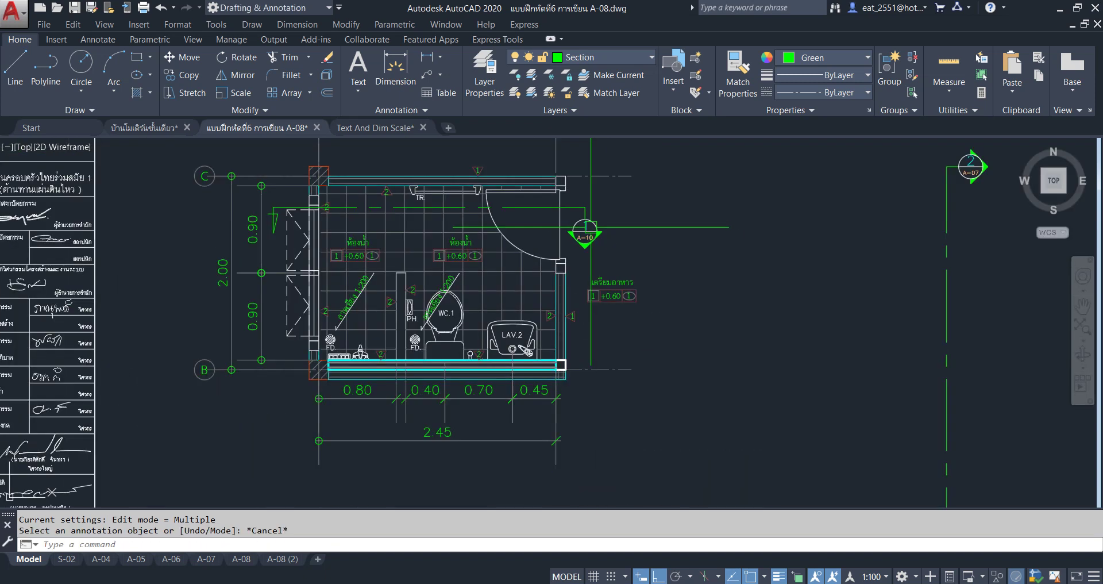
{"action": "left_click", "coordinate": [521, 208]}
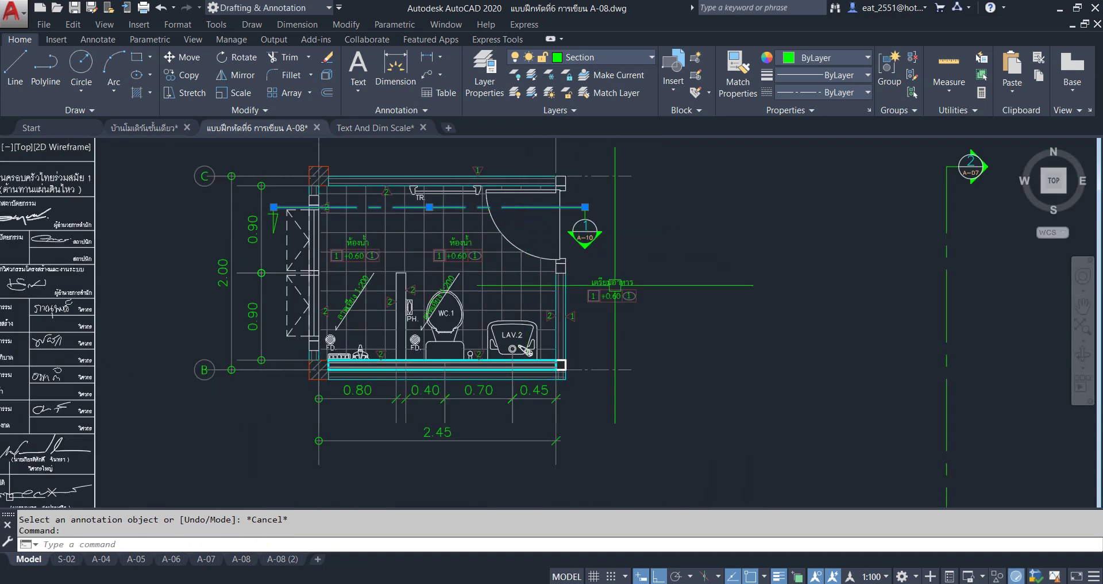
Mirror the right-hand section line across a vertical axis, erasing the original
{"action": "scroll", "coordinate": [688, 299], "scroll_direction": "down", "scroll_amount": 3}
{"action": "mouse_move", "coordinate": [352, 367]}
{"action": "middle_mouse_down"}
{"action": "mouse_move", "coordinate": [629, 390]}
{"action": "mouse_move", "coordinate": [406, 365]}
{"action": "middle_mouse_up"}
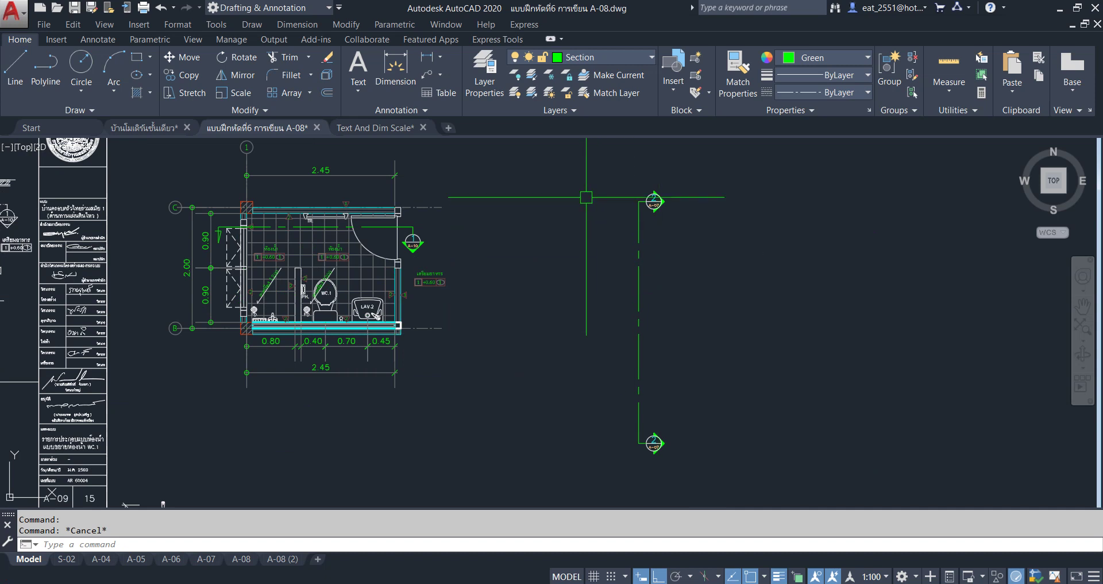
{"action": "left_click", "coordinate": [586, 168]}
{"action": "left_click", "coordinate": [758, 505]}
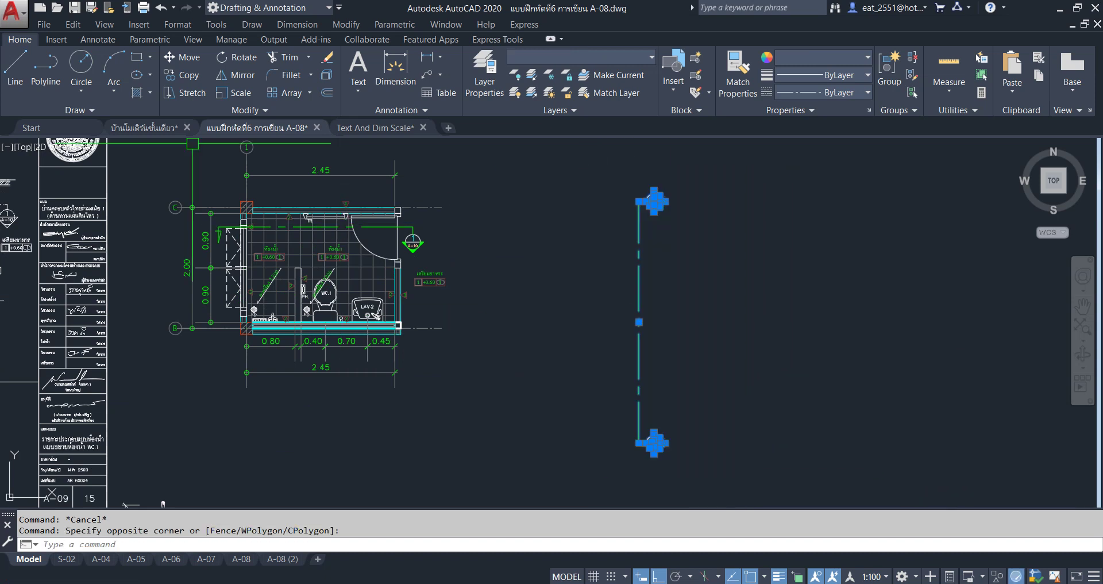
{"action": "left_click", "coordinate": [223, 82]}
{"action": "left_click", "coordinate": [601, 321]}
{"action": "left_click", "coordinate": [601, 174]}
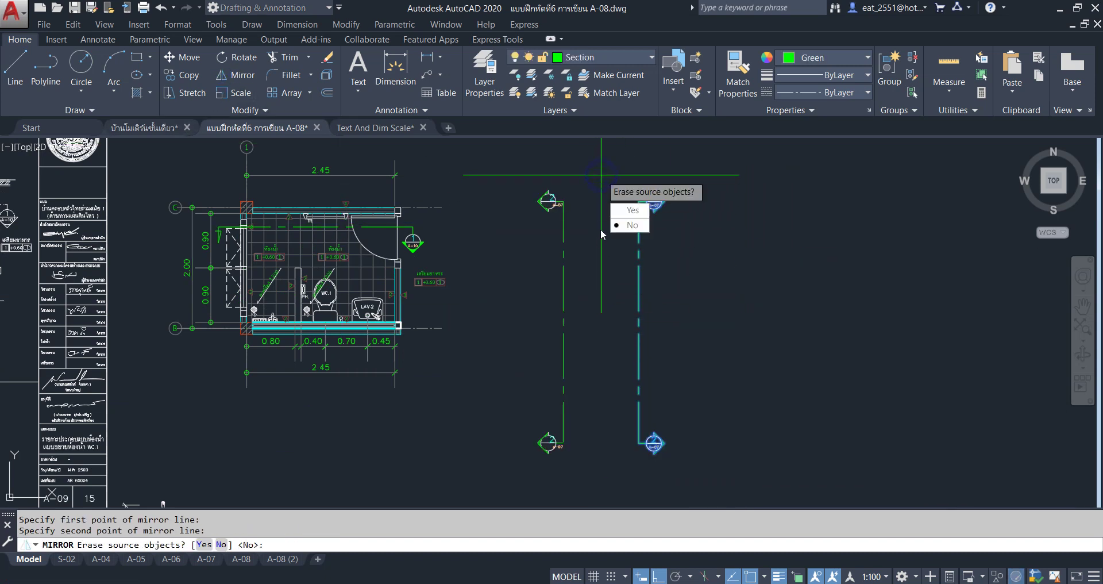
{"action": "left_click", "coordinate": [633, 210]}
Delete the lower section marker
{"action": "scroll", "coordinate": [567, 458], "scroll_direction": "up", "scroll_amount": 5}
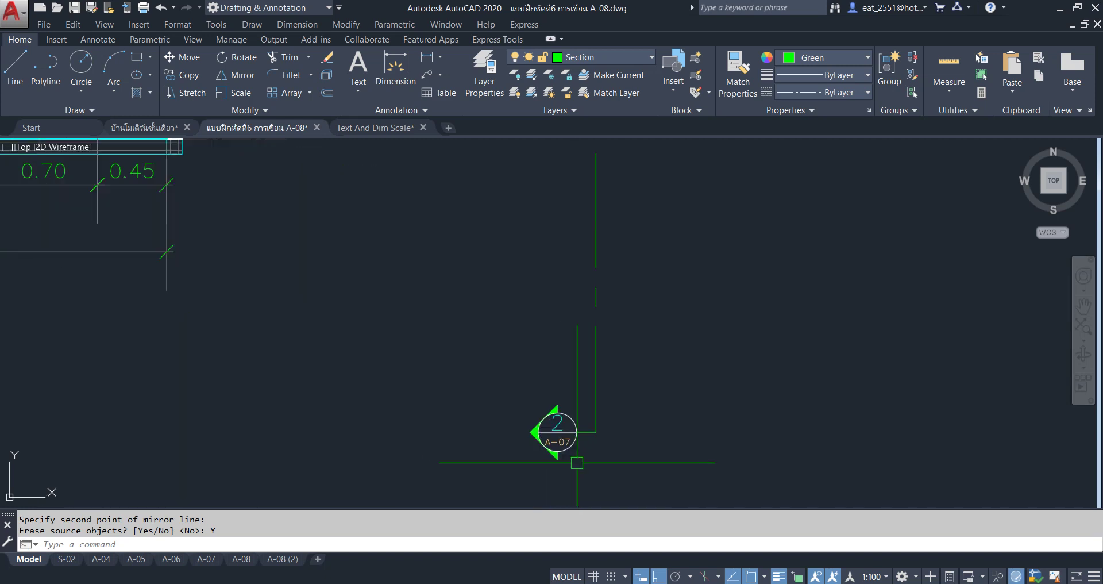
{"action": "left_click", "coordinate": [480, 373]}
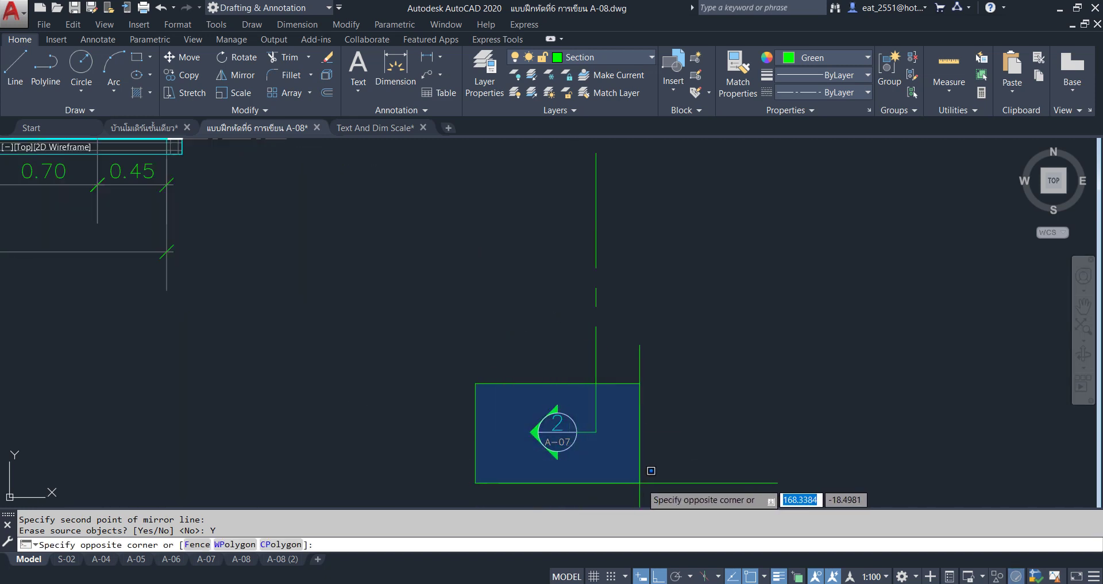
{"action": "left_click", "coordinate": [641, 483]}
{"action": "key", "text": "Delete"}
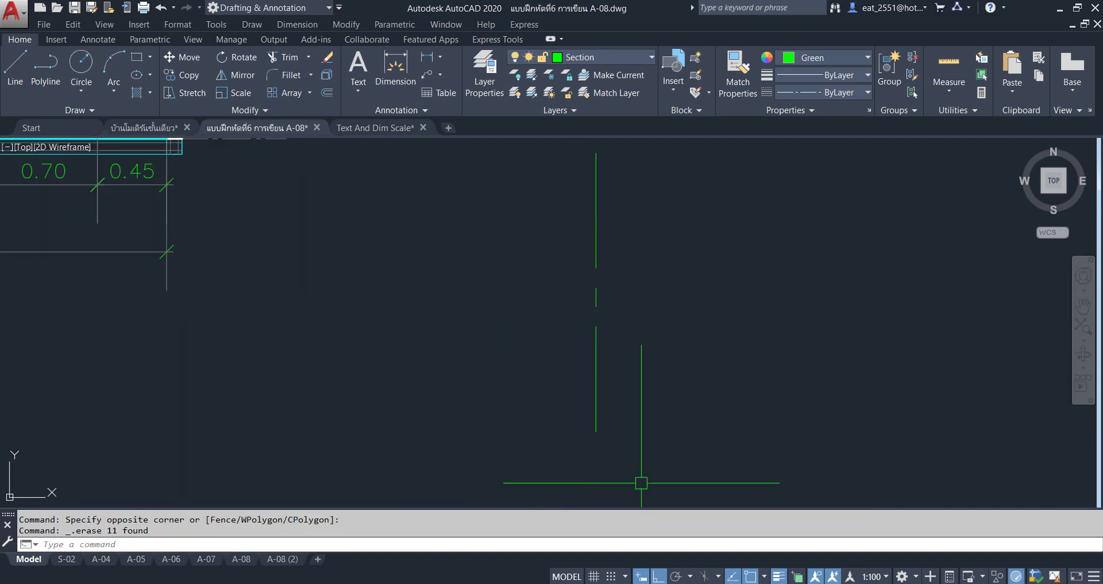
Copy the section arrow from the plan's top-left to beside the green section line on the right
{"action": "scroll", "coordinate": [214, 298], "scroll_direction": "down", "scroll_amount": 5}
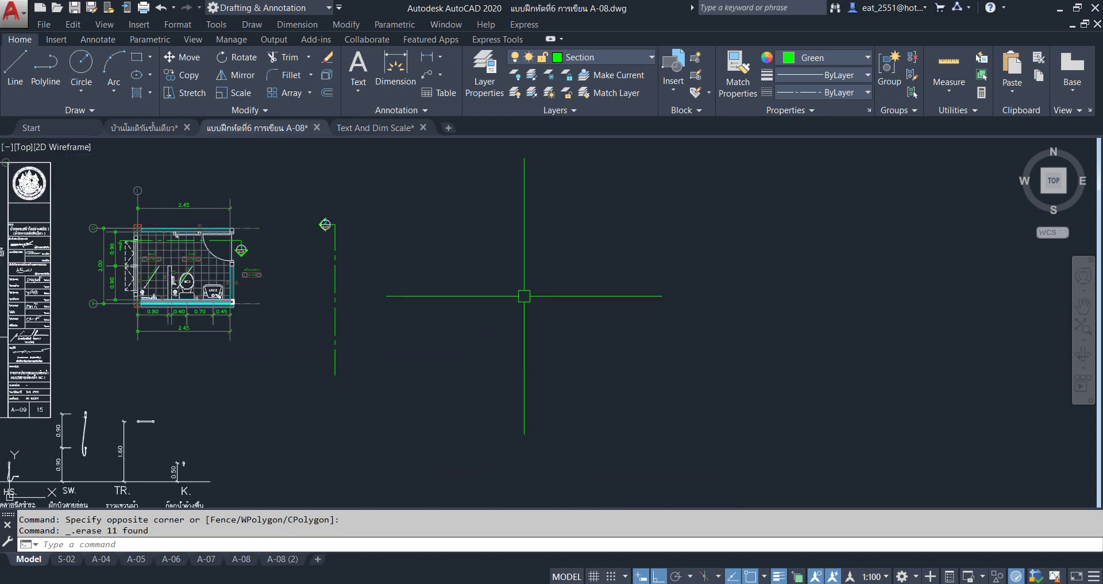
{"action": "scroll", "coordinate": [259, 258], "scroll_direction": "up", "scroll_amount": 1}
{"action": "scroll", "coordinate": [232, 235], "scroll_direction": "up", "scroll_amount": 5}
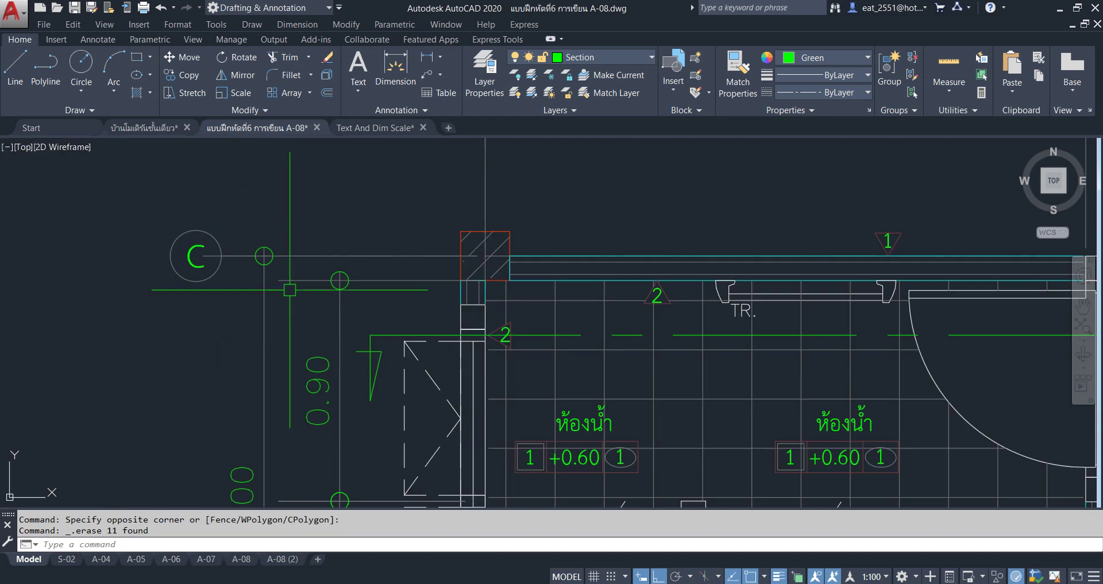
{"action": "left_click", "coordinate": [370, 359]}
{"action": "left_click", "coordinate": [170, 80]}
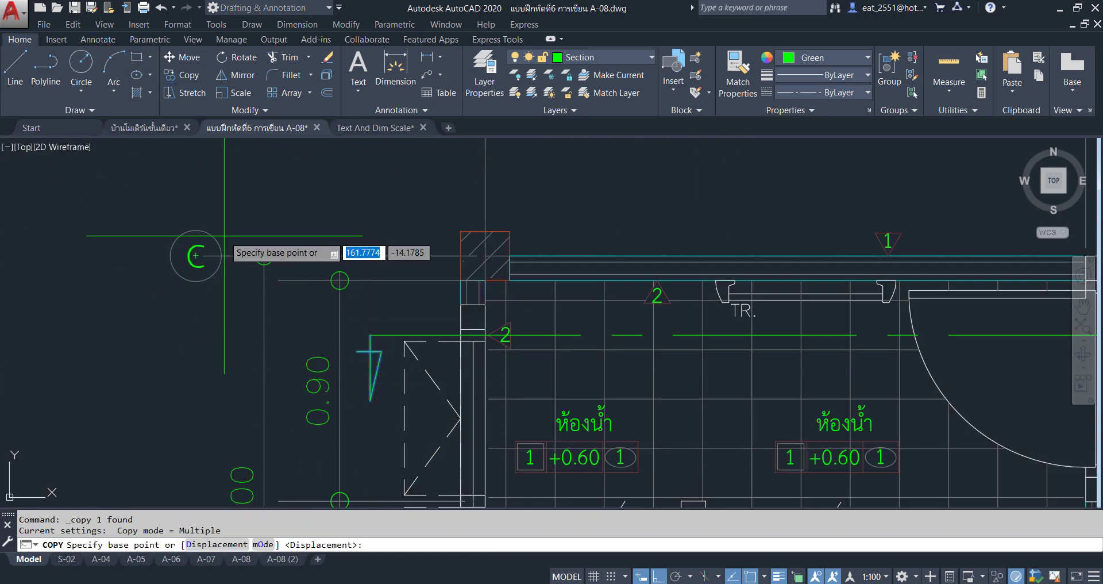
{"action": "left_click", "coordinate": [371, 351]}
{"action": "scroll", "coordinate": [638, 394], "scroll_direction": "down", "scroll_amount": 5}
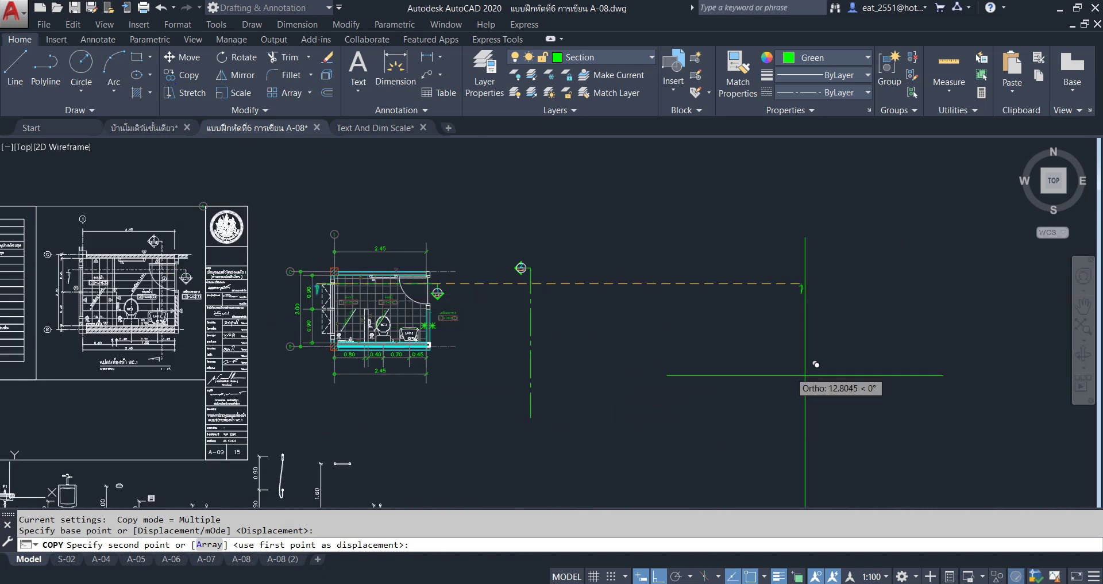
{"action": "scroll", "coordinate": [759, 492], "scroll_direction": "up", "scroll_amount": 5}
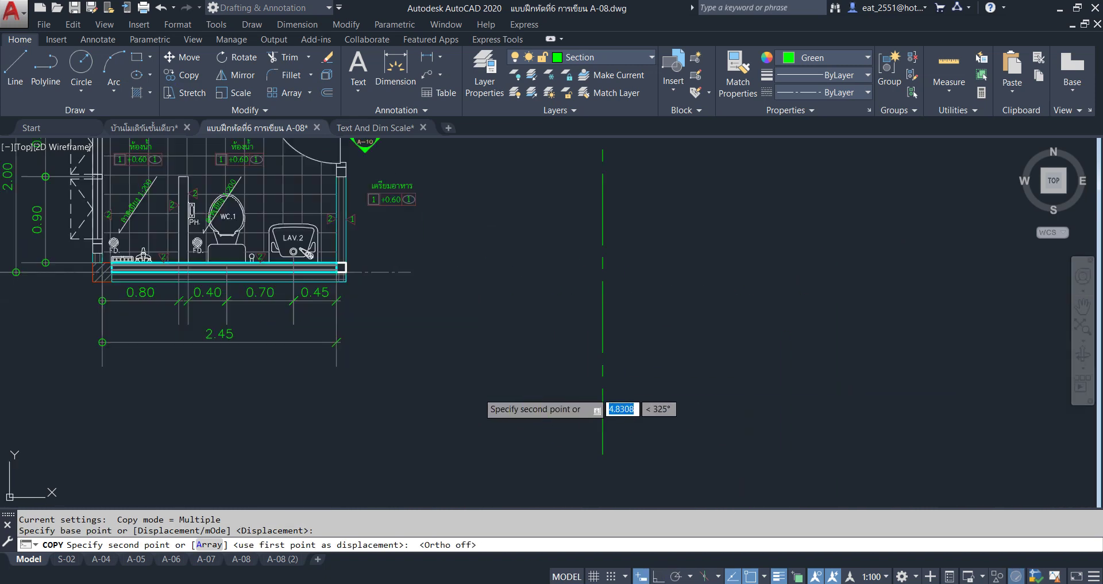
{"action": "left_click", "coordinate": [584, 453]}
{"action": "middle_click_drag", "start_coordinate": [584, 454], "coordinate": [510, 359]}
{"action": "key", "text": "Escape"}
{"action": "scroll", "coordinate": [587, 432], "scroll_direction": "up", "scroll_amount": 2}
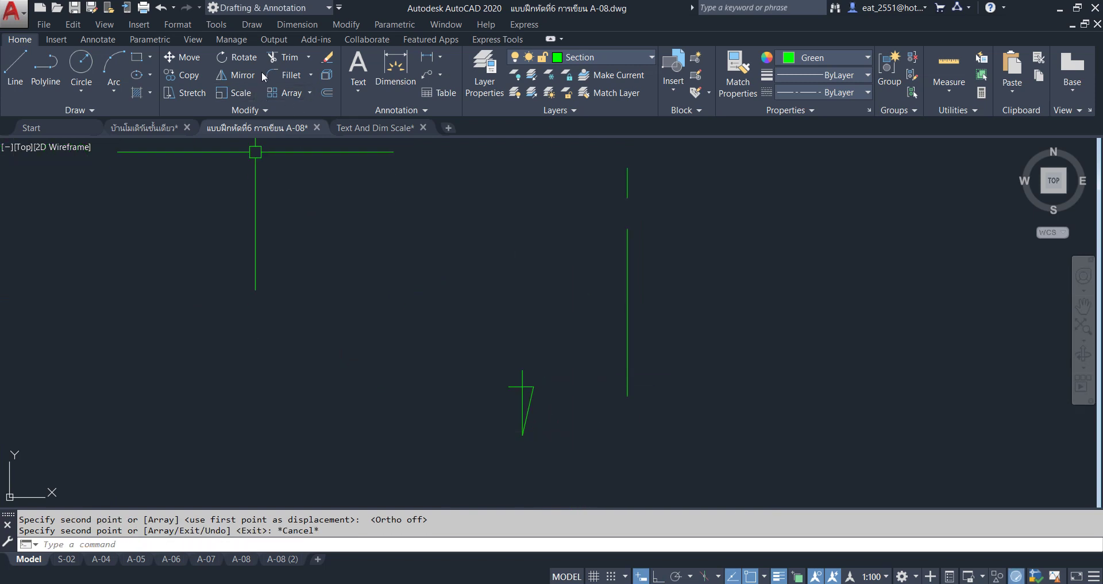
{"action": "left_click", "coordinate": [234, 80]}
Mirror the copied arrow symbol along a straight axis, erasing the source arrow
{"action": "left_click", "coordinate": [571, 344]}
{"action": "left_click", "coordinate": [483, 456]}
{"action": "key", "text": "Return"}
{"action": "left_click", "coordinate": [491, 382]}
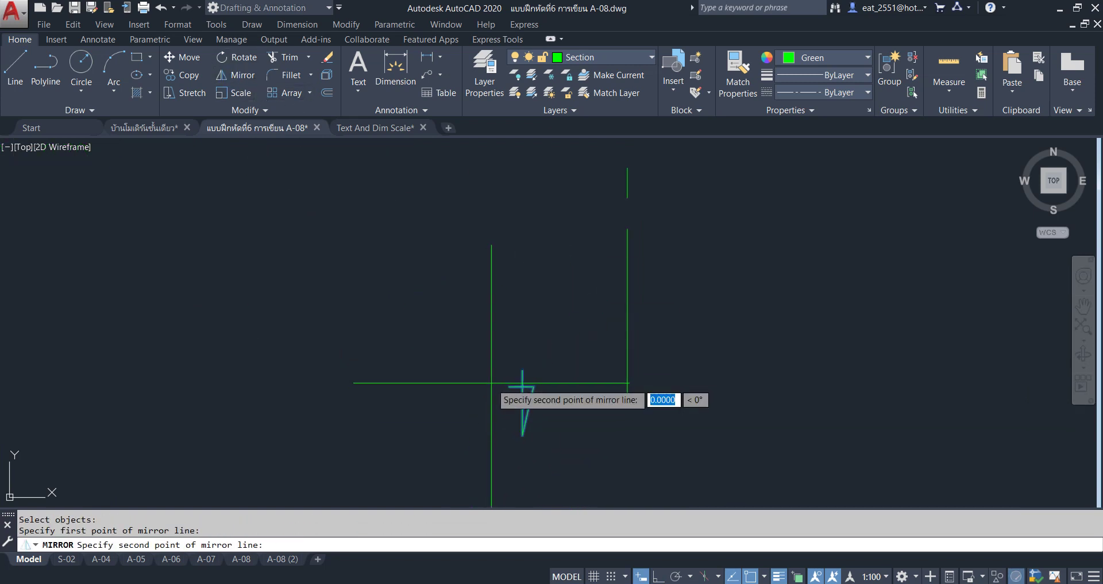
{"action": "left_click", "coordinate": [661, 577]}
{"action": "left_click", "coordinate": [470, 231]}
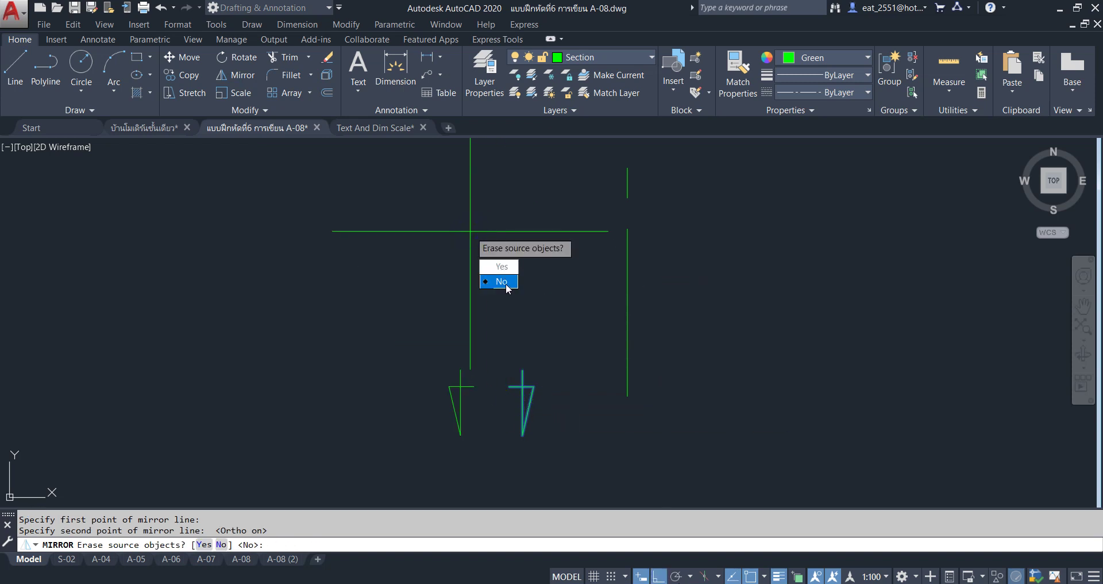
{"action": "left_click", "coordinate": [509, 269]}
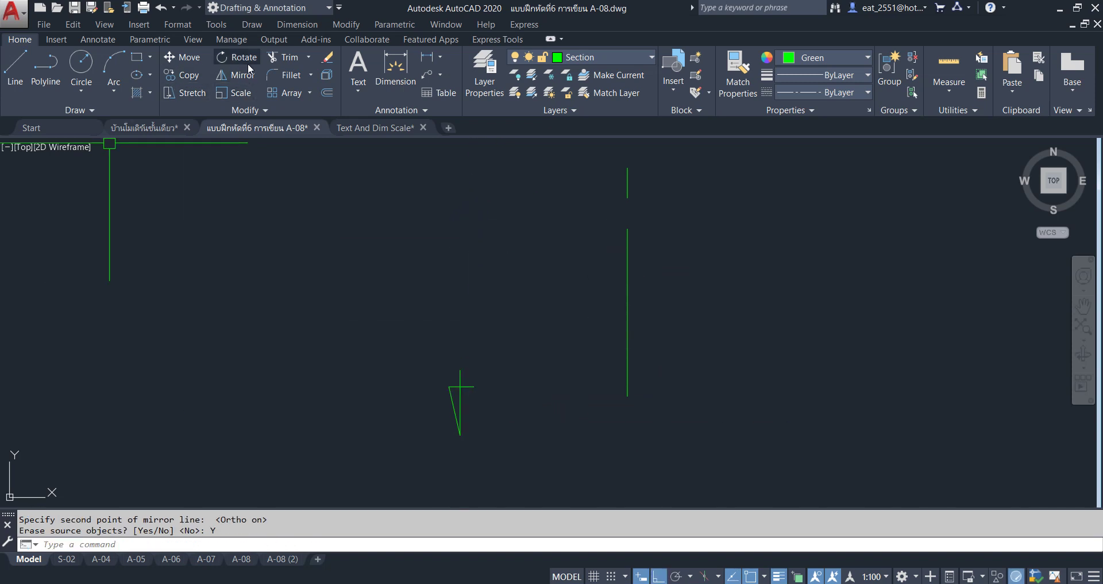
Rotate the mirrored arrow with RO to a horizontal angle
{"action": "type", "text": "ro"}
{"action": "key", "text": "space"}
{"action": "left_click", "coordinate": [498, 320]}
{"action": "left_click", "coordinate": [360, 451]}
{"action": "key", "text": "Return"}
{"action": "left_click", "coordinate": [449, 386]}
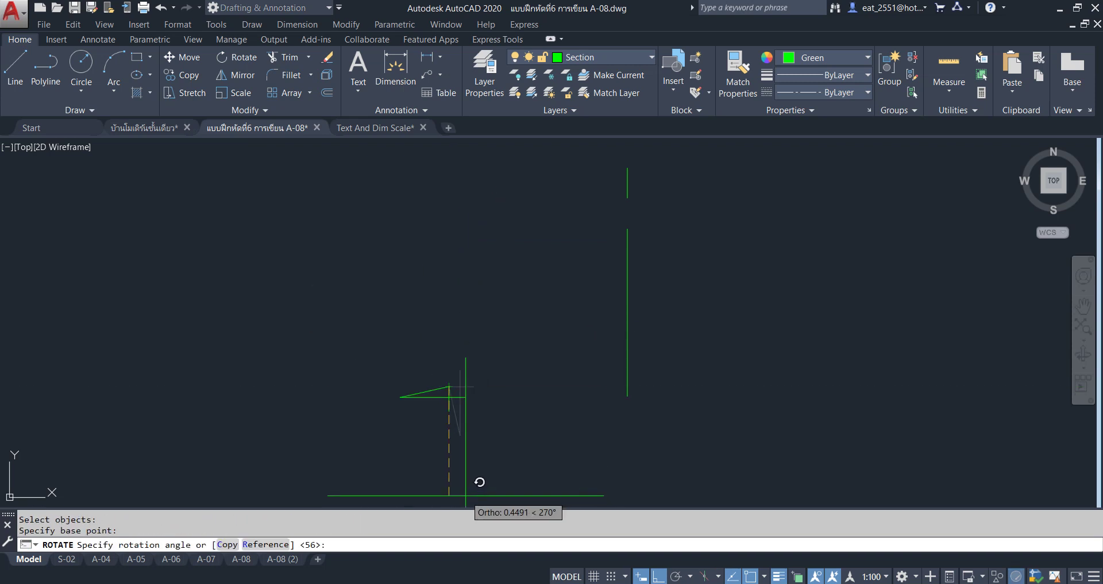
{"action": "left_click", "coordinate": [449, 464]}
Move the rotated arrow by its corner point onto the section line's end
{"action": "left_click", "coordinate": [458, 394]}
{"action": "left_click", "coordinate": [458, 402]}
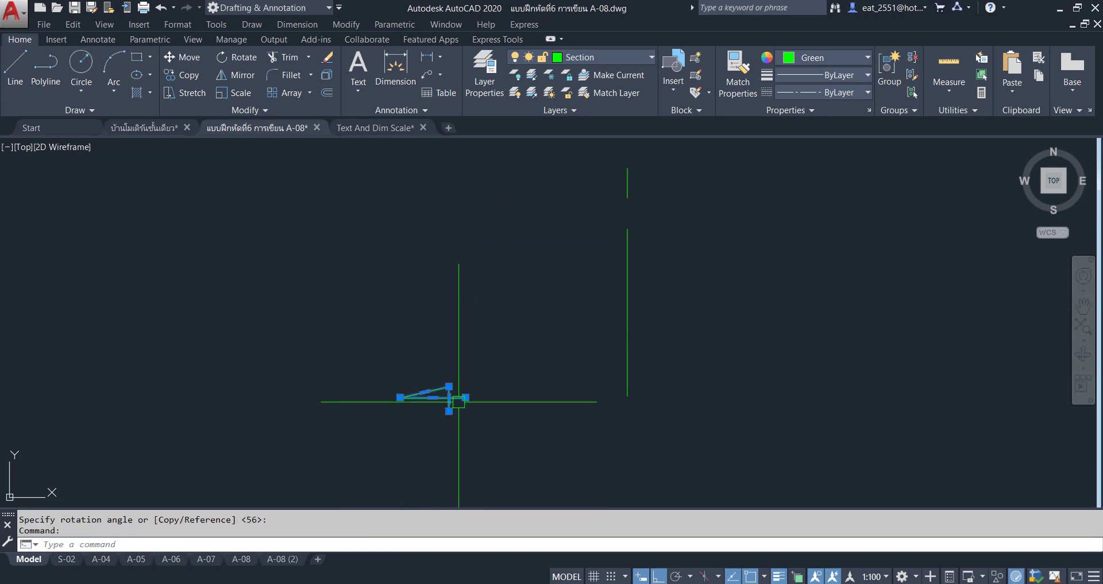
{"action": "left_click", "coordinate": [180, 57]}
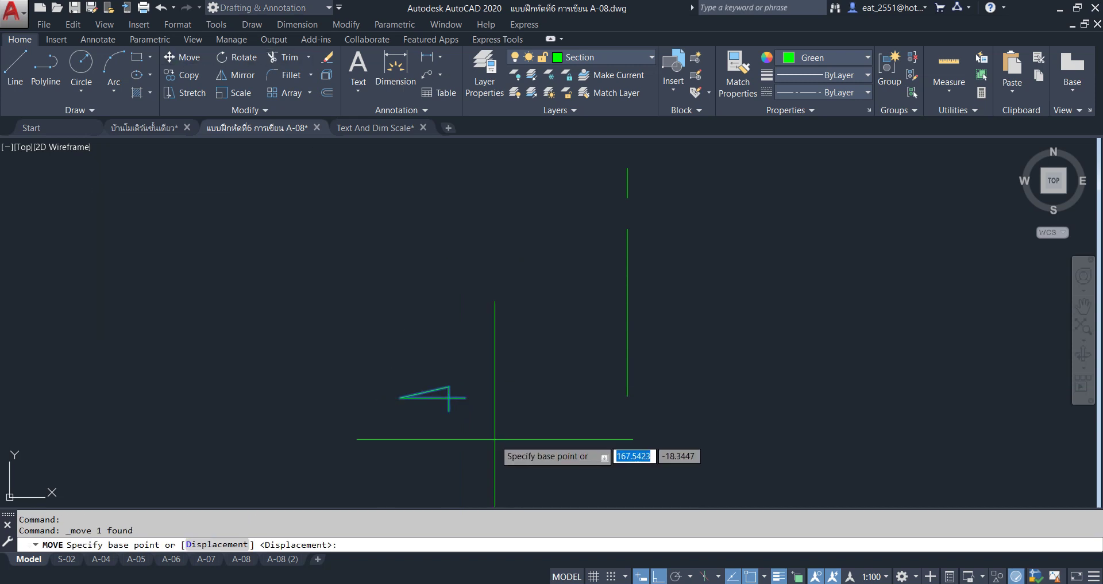
{"action": "left_click", "coordinate": [466, 397]}
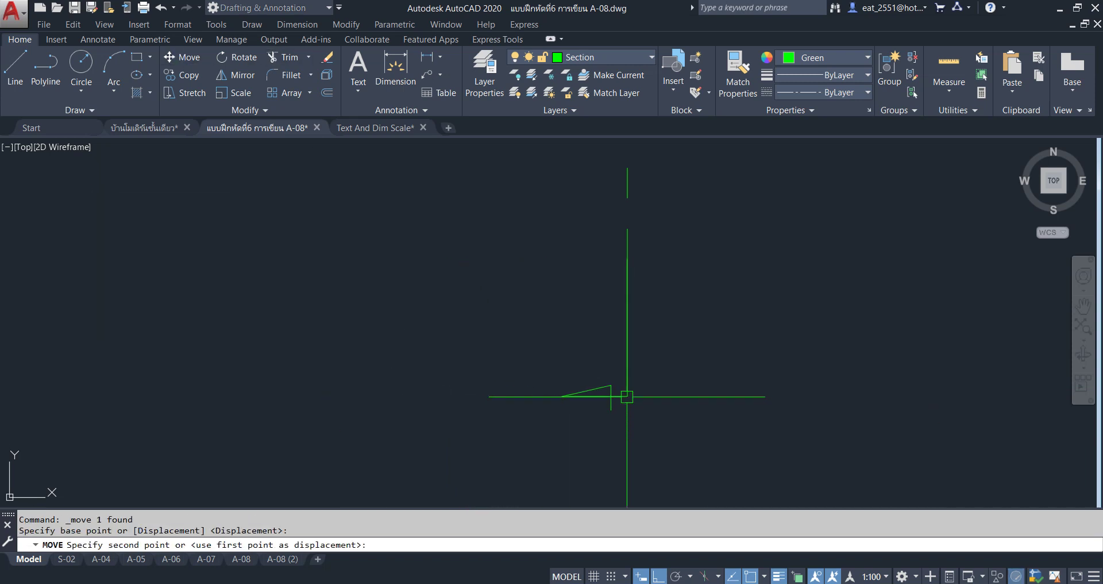
{"action": "left_click", "coordinate": [627, 396]}
{"action": "middle_click_drag", "start_coordinate": [627, 396], "coordinate": [517, 401]}
{"action": "scroll", "coordinate": [546, 365], "scroll_direction": "down", "scroll_amount": 3}
{"action": "scroll", "coordinate": [564, 284], "scroll_direction": "up", "scroll_amount": 1}
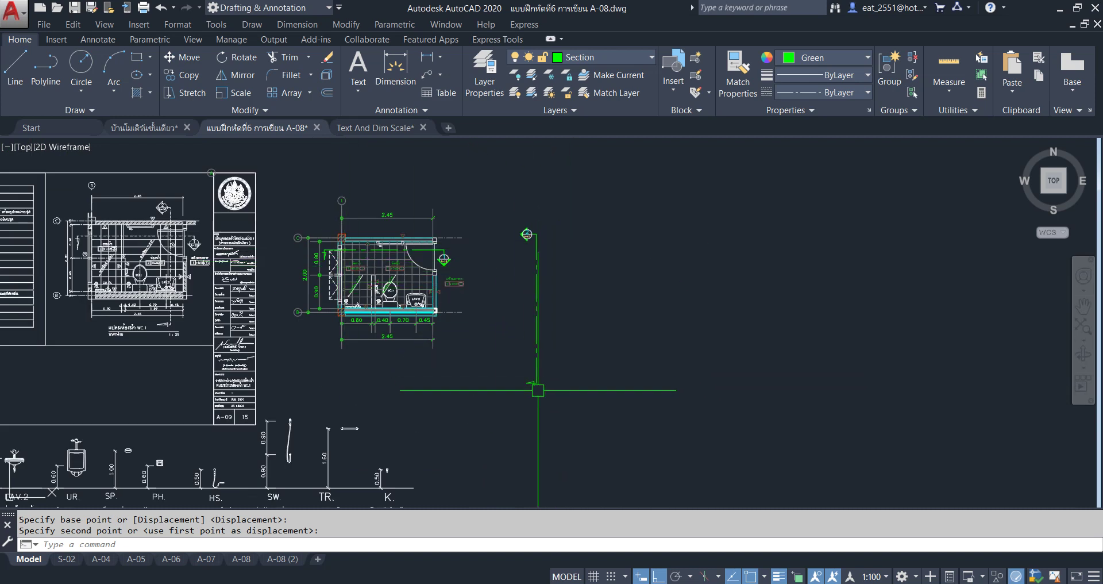
Stretch the green section line's end upward to meet the arrow
{"action": "left_click", "coordinate": [187, 95]}
{"action": "left_click", "coordinate": [611, 362]}
{"action": "left_click", "coordinate": [492, 406]}
{"action": "key", "text": "Return"}
{"action": "left_click", "coordinate": [631, 405]}
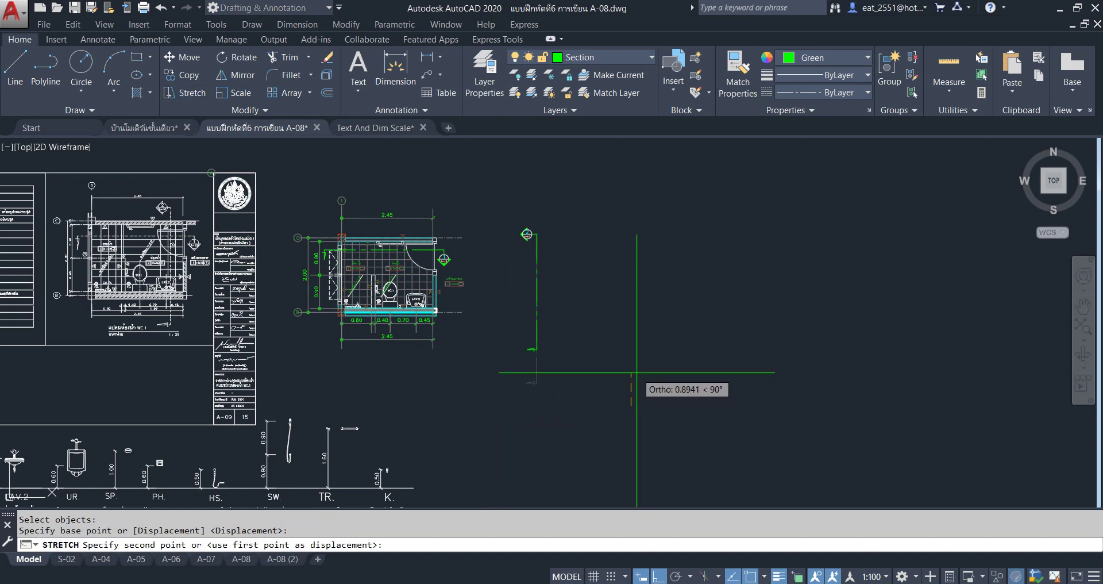
{"action": "left_click", "coordinate": [636, 373]}
Group the section line with its marker pieces and begin editing the A-07 marker text
{"action": "left_click", "coordinate": [484, 212]}
{"action": "left_click", "coordinate": [759, 507]}
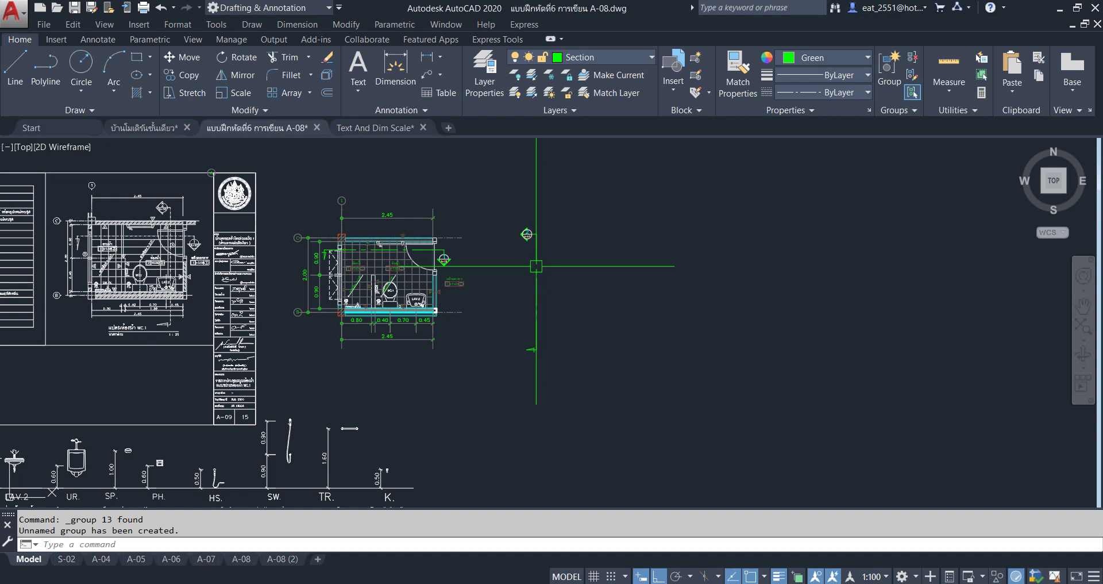
{"action": "scroll", "coordinate": [532, 211], "scroll_direction": "up", "scroll_amount": 8}
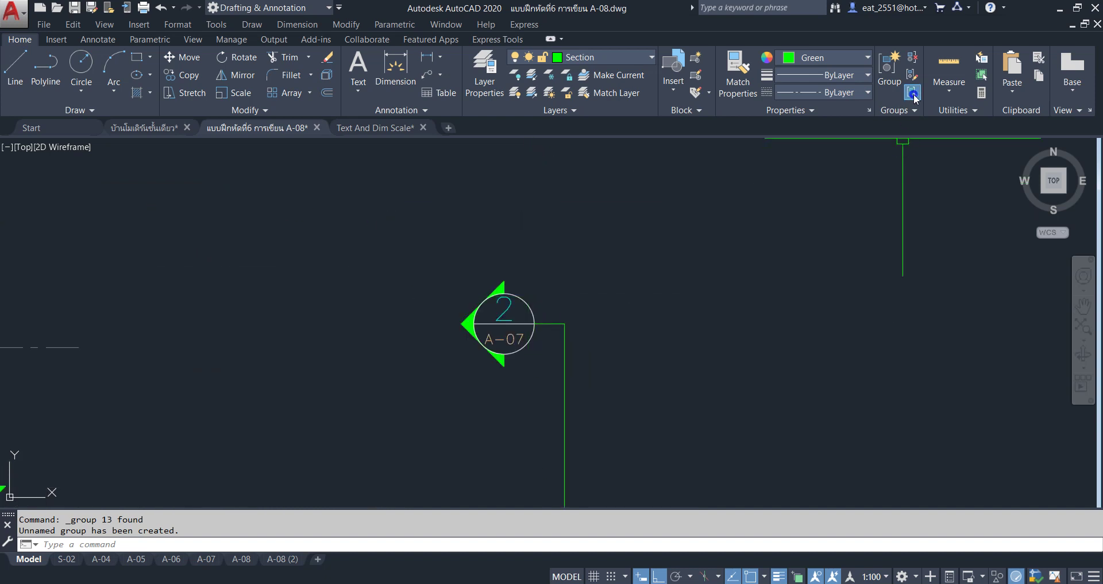
{"action": "scroll", "coordinate": [561, 317], "scroll_direction": "down", "scroll_amount": 3}
{"action": "scroll", "coordinate": [561, 322], "scroll_direction": "up", "scroll_amount": 2}
{"action": "scroll", "coordinate": [561, 321], "scroll_direction": "down", "scroll_amount": 2}
{"action": "mouse_move", "coordinate": [273, 332]}
{"action": "middle_mouse_down"}
{"action": "mouse_move", "coordinate": [484, 305]}
{"action": "mouse_move", "coordinate": [854, 284]}
{"action": "middle_mouse_up"}
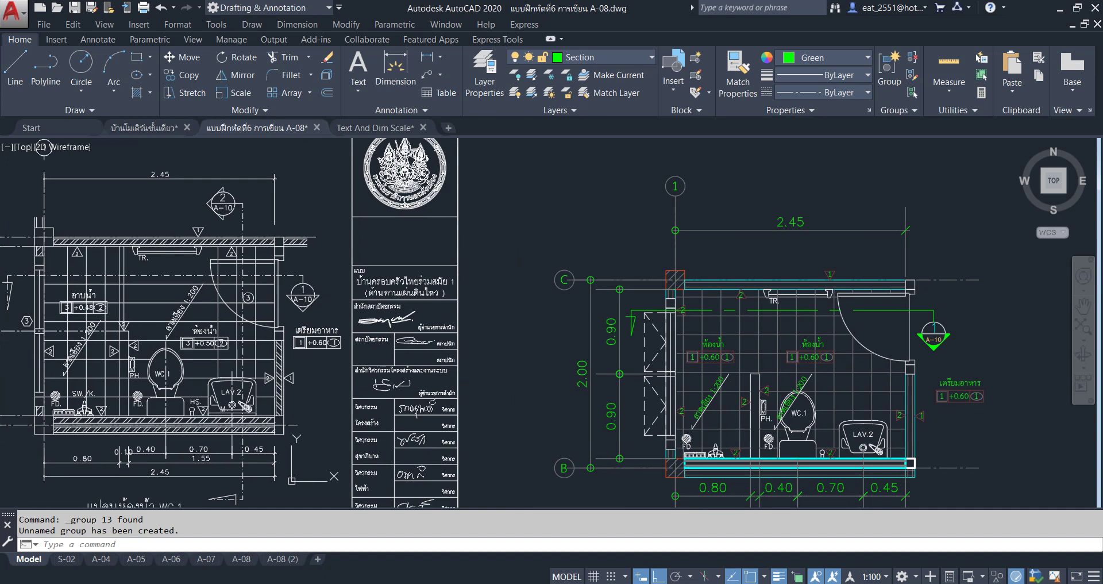
{"action": "scroll", "coordinate": [547, 253], "scroll_direction": "down", "scroll_amount": 3}
{"action": "scroll", "coordinate": [547, 266], "scroll_direction": "up", "scroll_amount": 6}
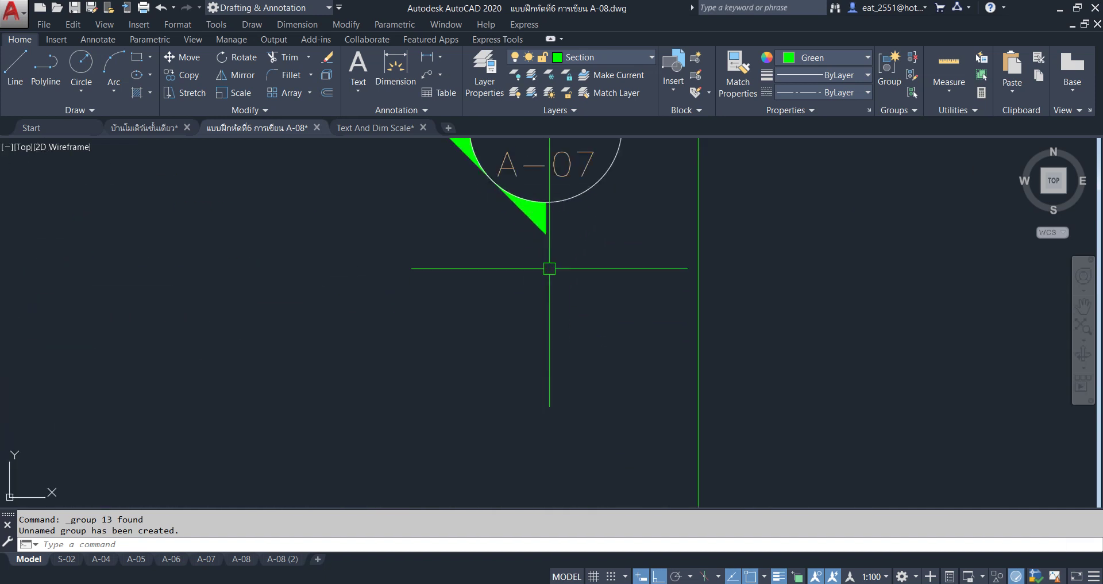
{"action": "double_click", "coordinate": [591, 163]}
{"action": "left_click", "coordinate": [587, 168]}
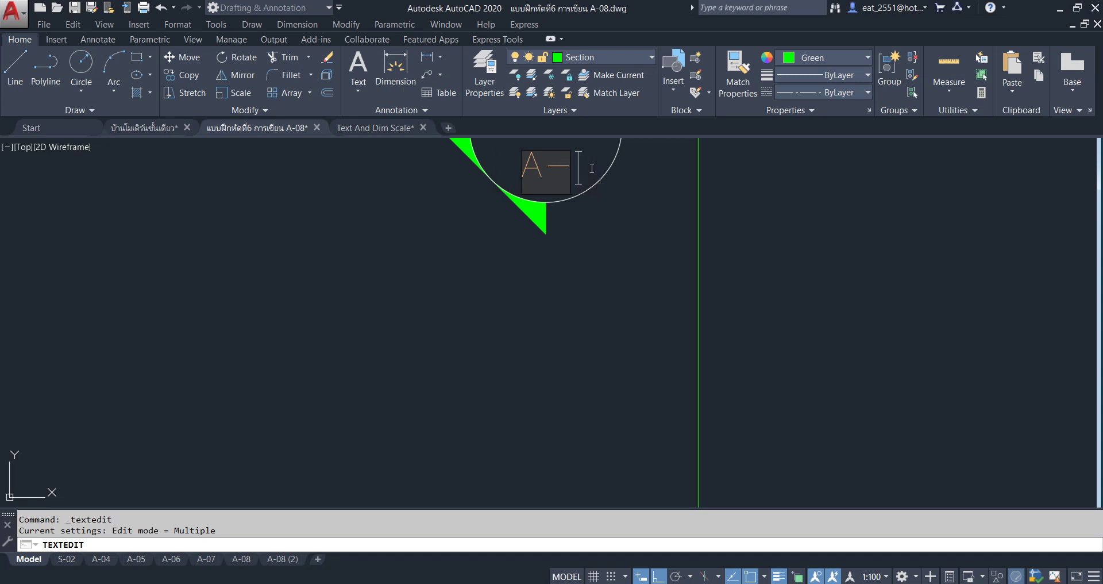
{"action": "type", "text": "10"}
Commit the second marker text as A-10 and window-select the new section marker
{"action": "left_click", "coordinate": [598, 375]}
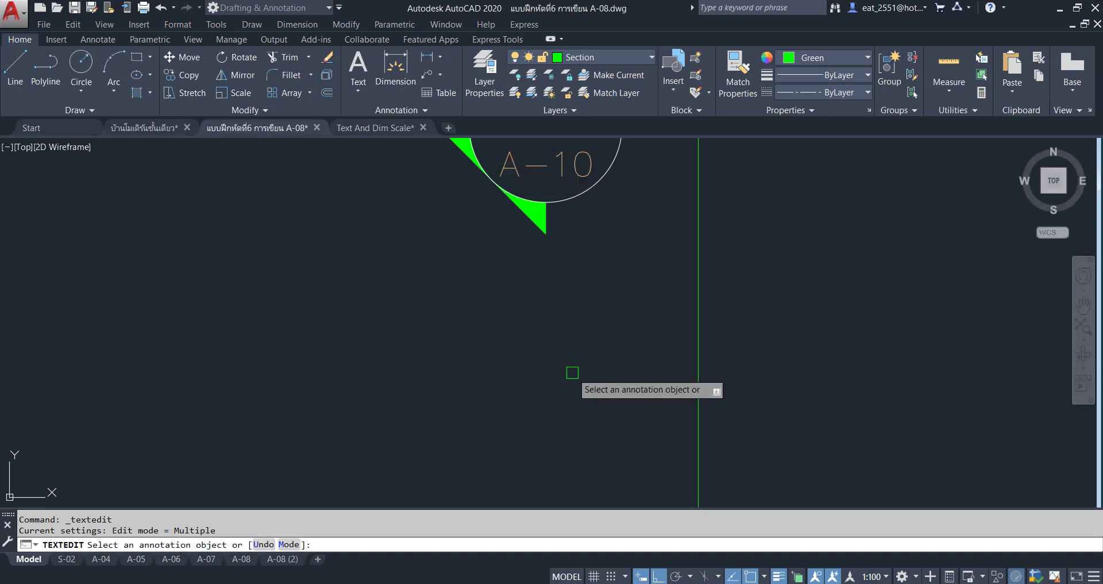
{"action": "key", "text": "Escape"}
{"action": "scroll", "coordinate": [575, 372], "scroll_direction": "down", "scroll_amount": 3}
{"action": "scroll", "coordinate": [575, 372], "scroll_direction": "down", "scroll_amount": 2}
{"action": "middle_click_drag", "start_coordinate": [473, 200], "coordinate": [462, 218]}
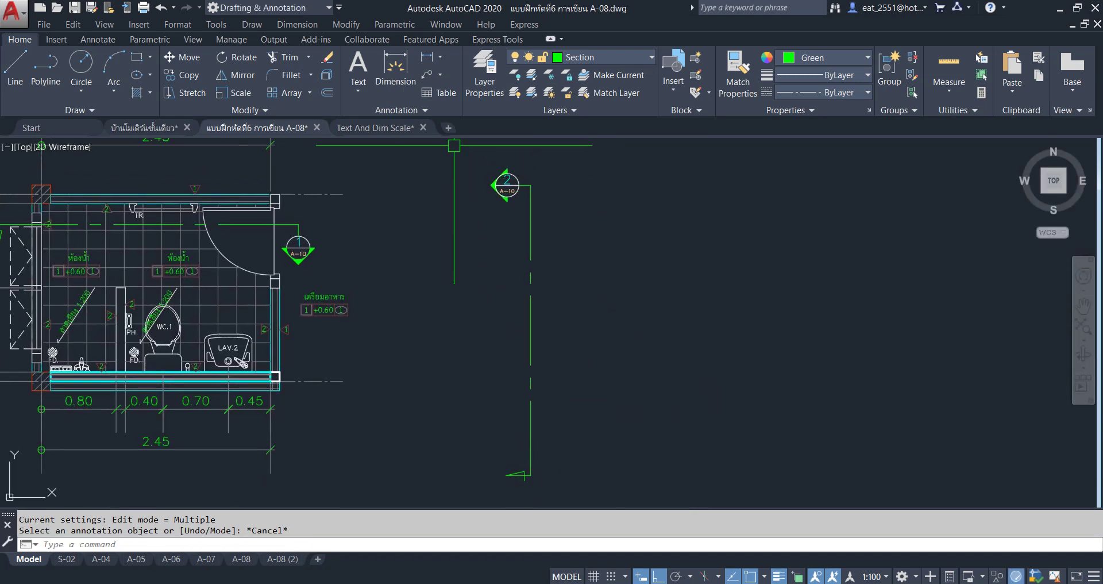
{"action": "left_click", "coordinate": [454, 146]}
{"action": "left_click", "coordinate": [608, 489]}
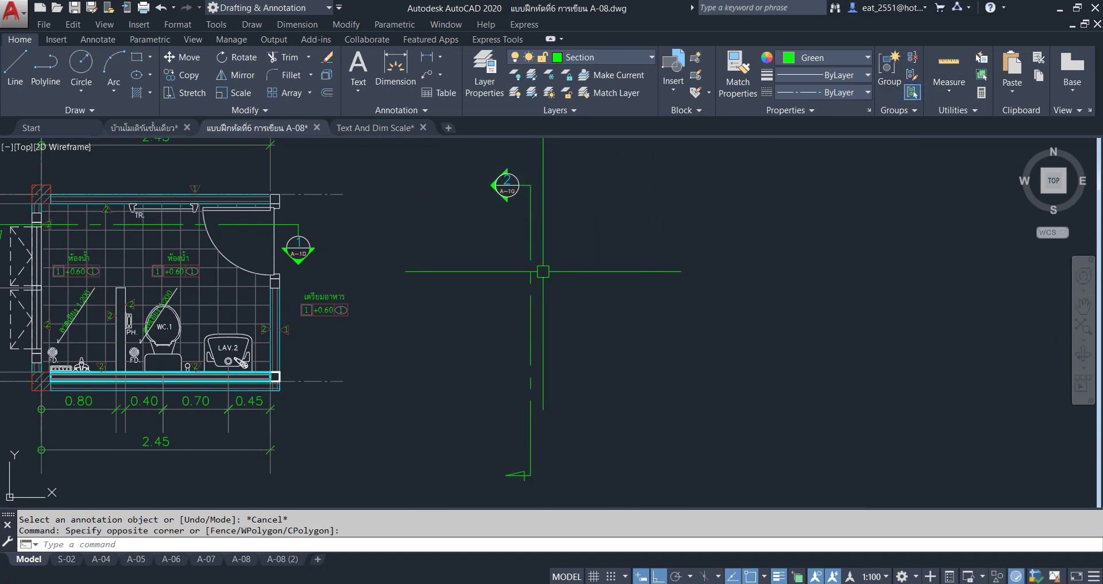
Move the grouped section marker beside the bathroom plan
{"action": "left_click", "coordinate": [505, 182]}
{"action": "left_click", "coordinate": [178, 57]}
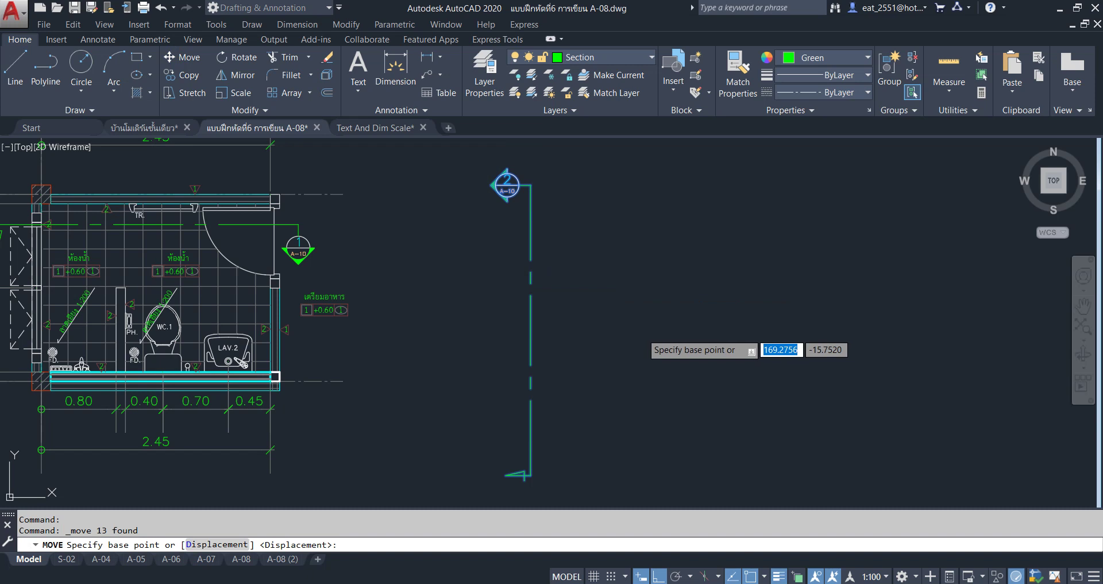
{"action": "left_click", "coordinate": [678, 322]}
{"action": "scroll", "coordinate": [596, 295], "scroll_direction": "down", "scroll_amount": 4}
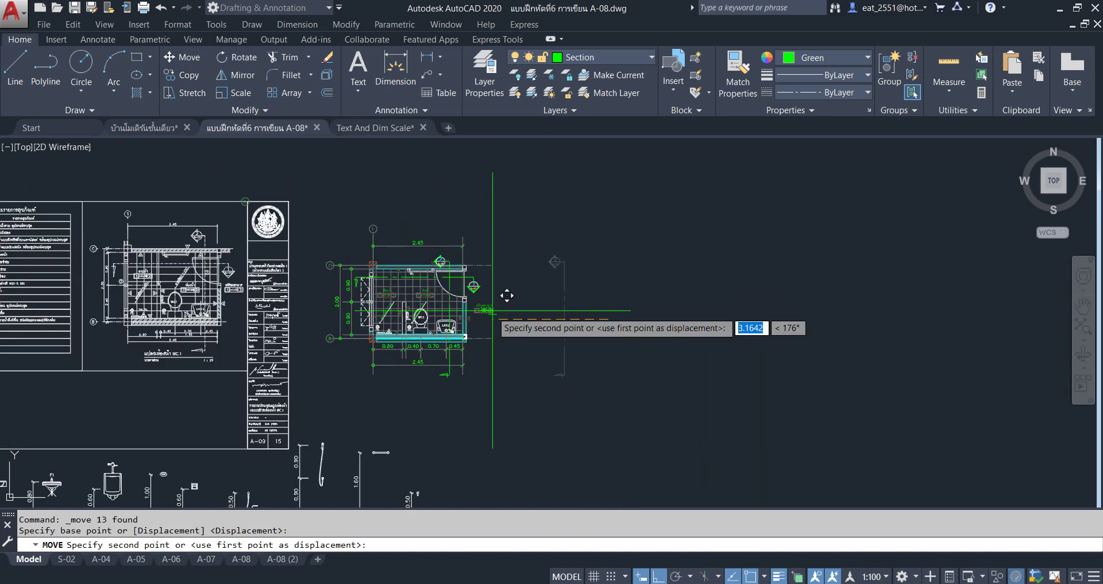
{"action": "scroll", "coordinate": [505, 290], "scroll_direction": "up", "scroll_amount": 2}
{"action": "scroll", "coordinate": [513, 309], "scroll_direction": "up", "scroll_amount": 4}
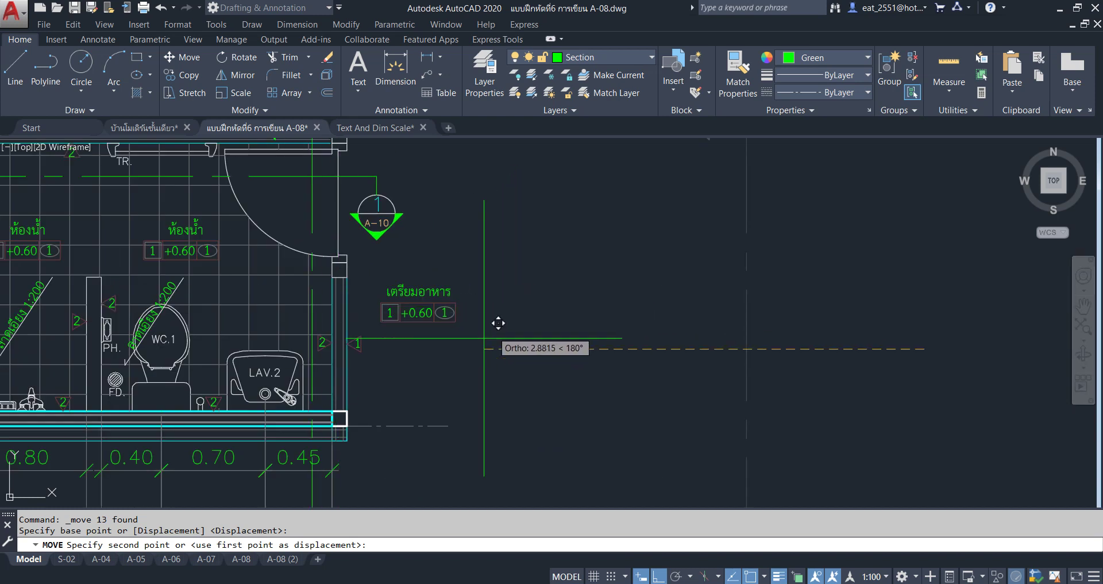
{"action": "left_click", "coordinate": [471, 337]}
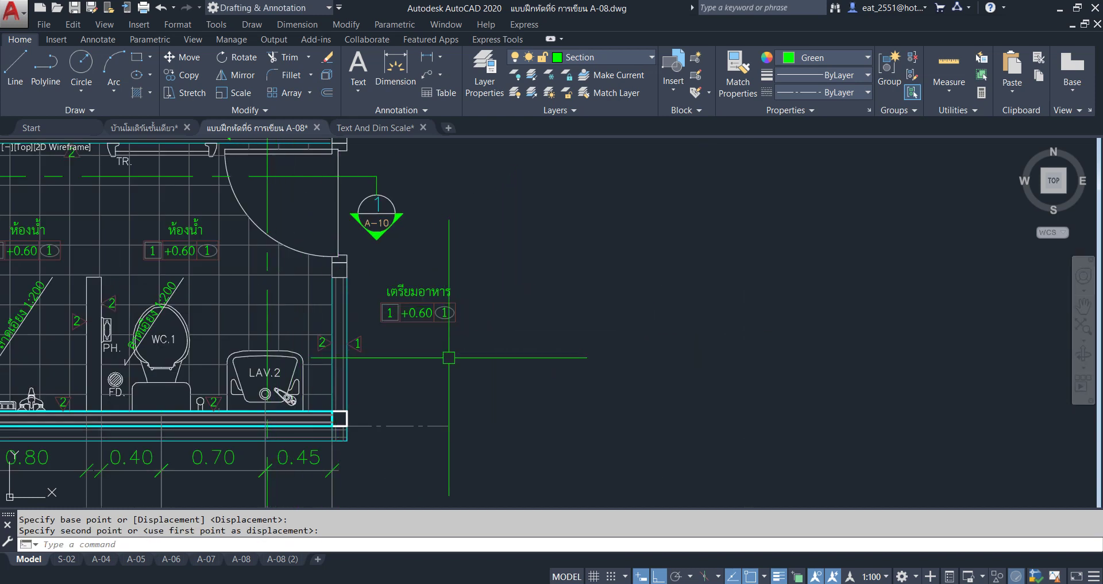
{"action": "scroll", "coordinate": [471, 338], "scroll_direction": "down", "scroll_amount": 4}
{"action": "middle_click_drag", "start_coordinate": [595, 350], "coordinate": [547, 398]}
{"action": "scroll", "coordinate": [457, 285], "scroll_direction": "up", "scroll_amount": 1}
{"action": "scroll", "coordinate": [457, 285], "scroll_direction": "up", "scroll_amount": 3}
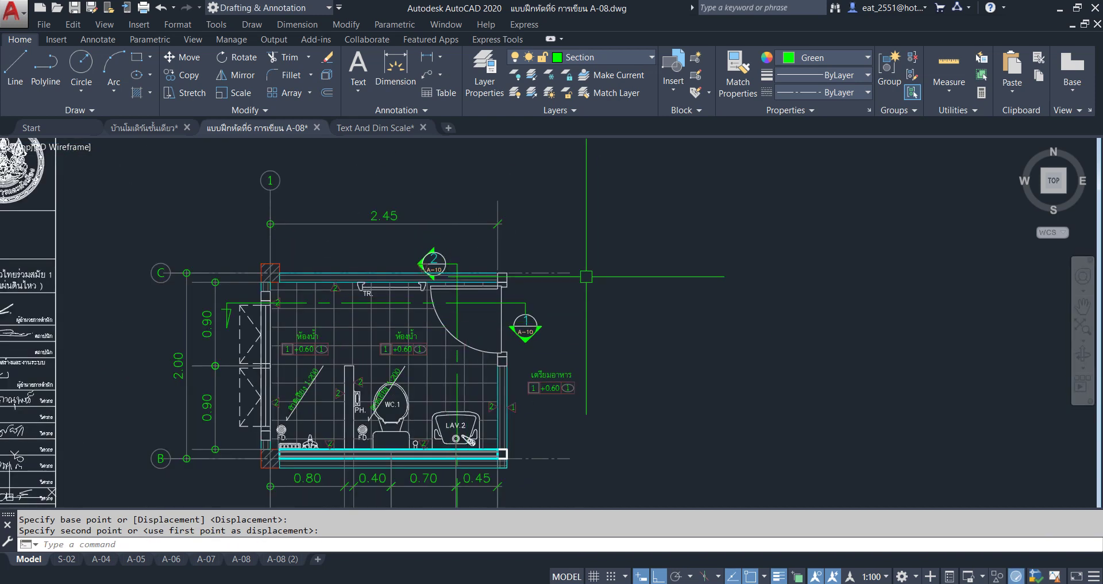
{"action": "scroll", "coordinate": [457, 285], "scroll_direction": "up", "scroll_amount": 4}
Move the section marker group to sit just above the WC.1 plan's top wall
{"action": "left_click", "coordinate": [507, 293]}
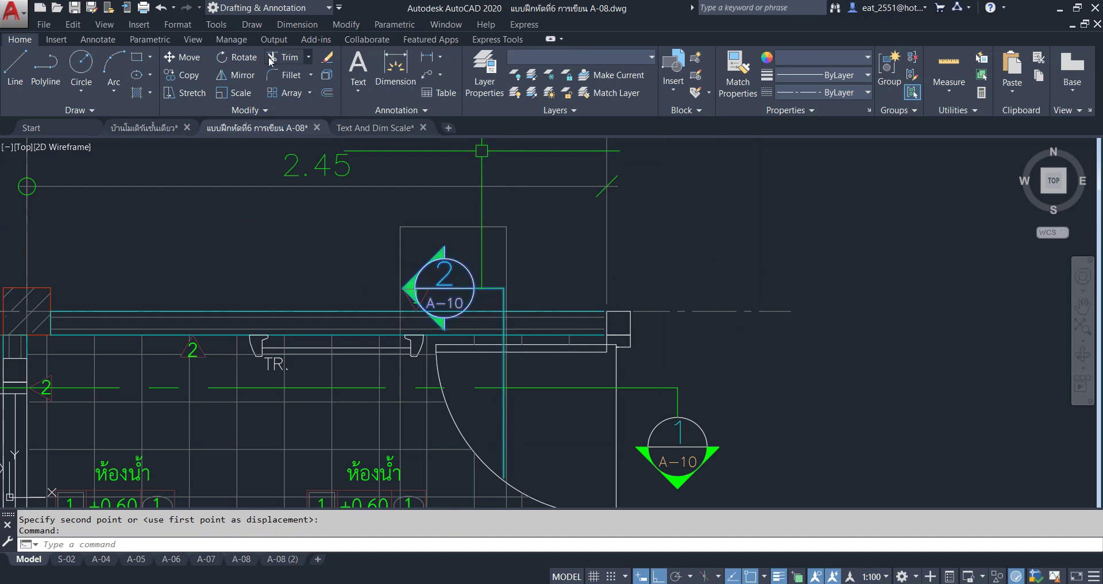
{"action": "left_click", "coordinate": [184, 58]}
{"action": "left_click", "coordinate": [786, 261]}
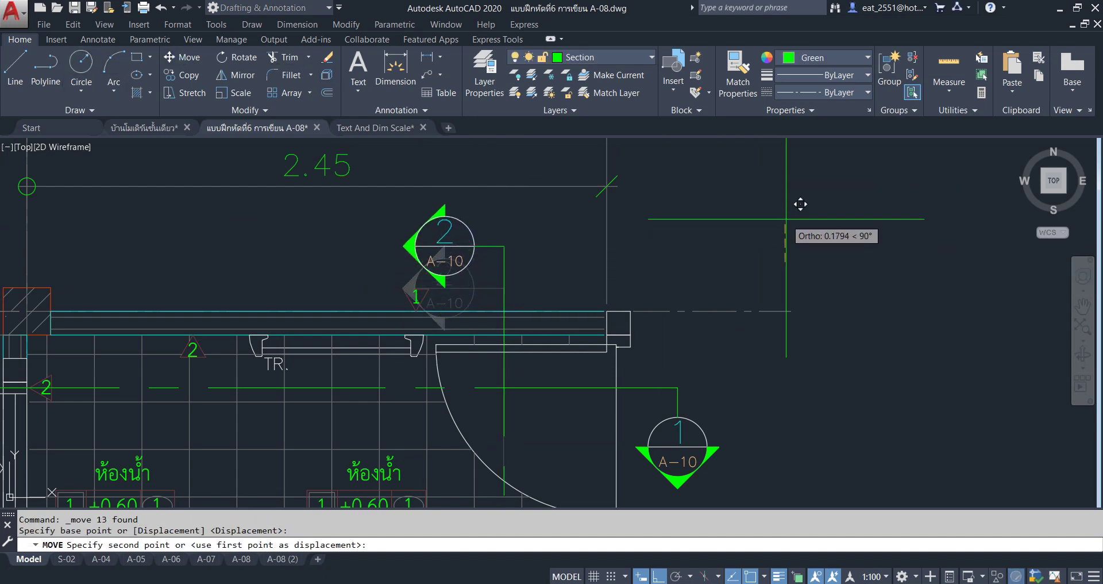
{"action": "left_click", "coordinate": [783, 218]}
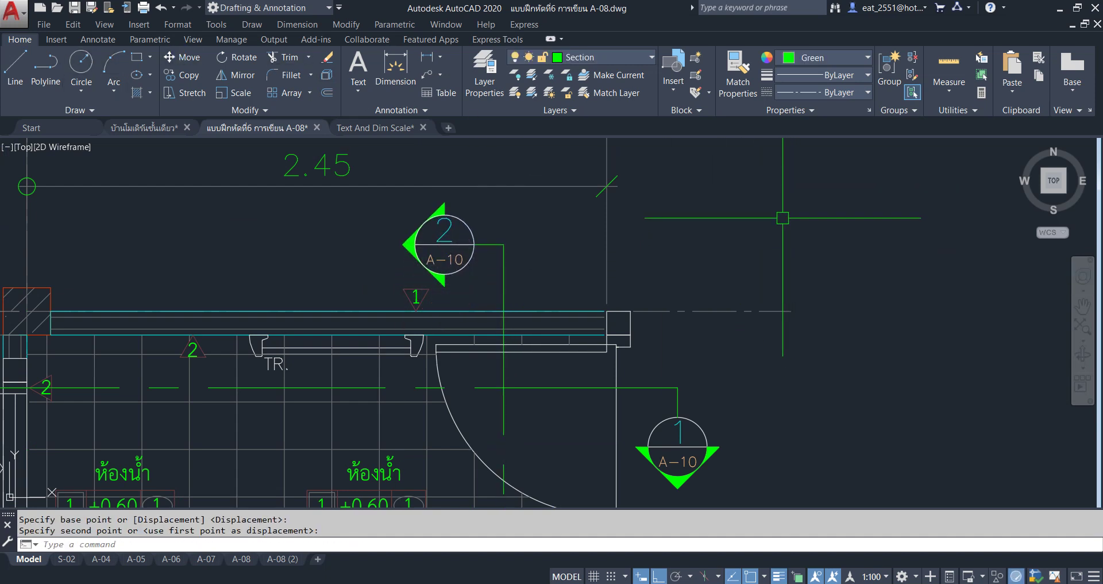
{"action": "scroll", "coordinate": [572, 368], "scroll_direction": "down", "scroll_amount": 3}
{"action": "scroll", "coordinate": [573, 367], "scroll_direction": "down", "scroll_amount": 2}
{"action": "mouse_move", "coordinate": [630, 324]}
{"action": "middle_mouse_down"}
{"action": "mouse_move", "coordinate": [592, 373]}
{"action": "mouse_move", "coordinate": [595, 297]}
{"action": "middle_mouse_up"}
{"action": "scroll", "coordinate": [595, 298], "scroll_direction": "down", "scroll_amount": 5}
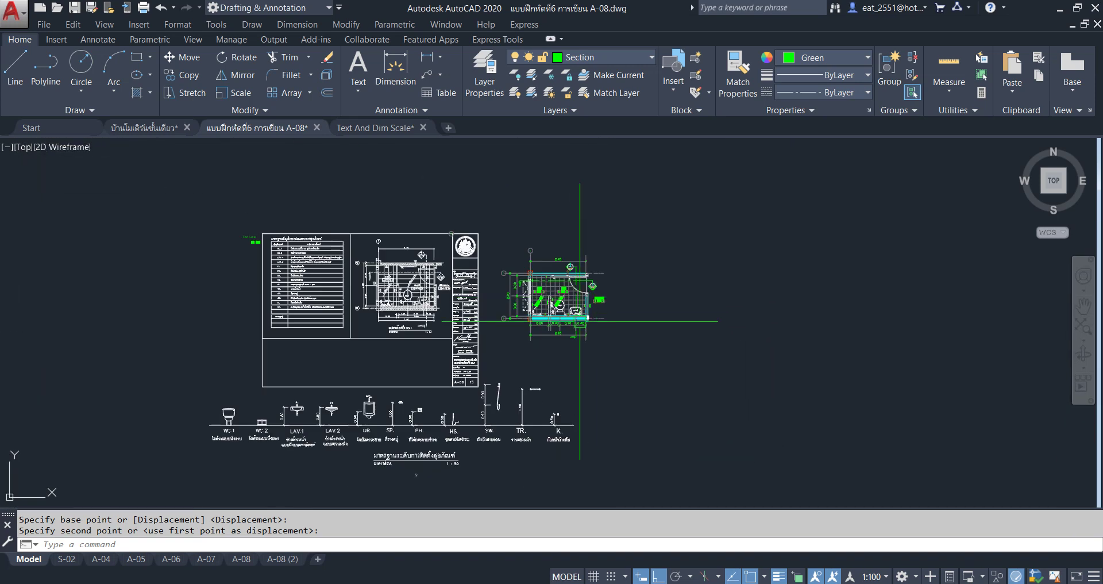
Crossing-select the รูปด้าน 2 title, its underline and the 1:100 scale text
{"action": "scroll", "coordinate": [464, 383], "scroll_direction": "up", "scroll_amount": 4}
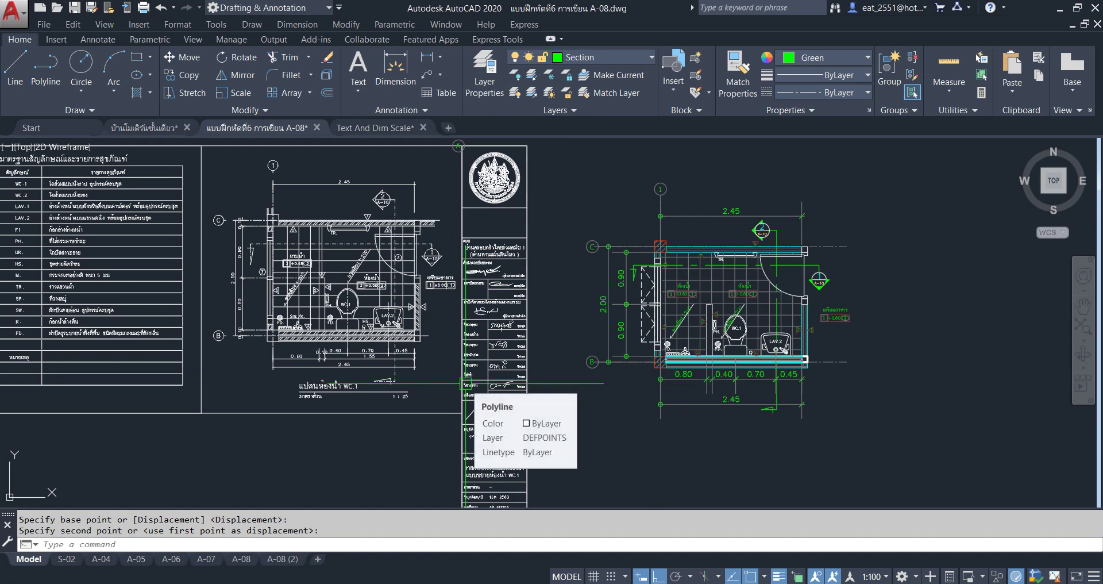
{"action": "scroll", "coordinate": [517, 368], "scroll_direction": "down", "scroll_amount": 2}
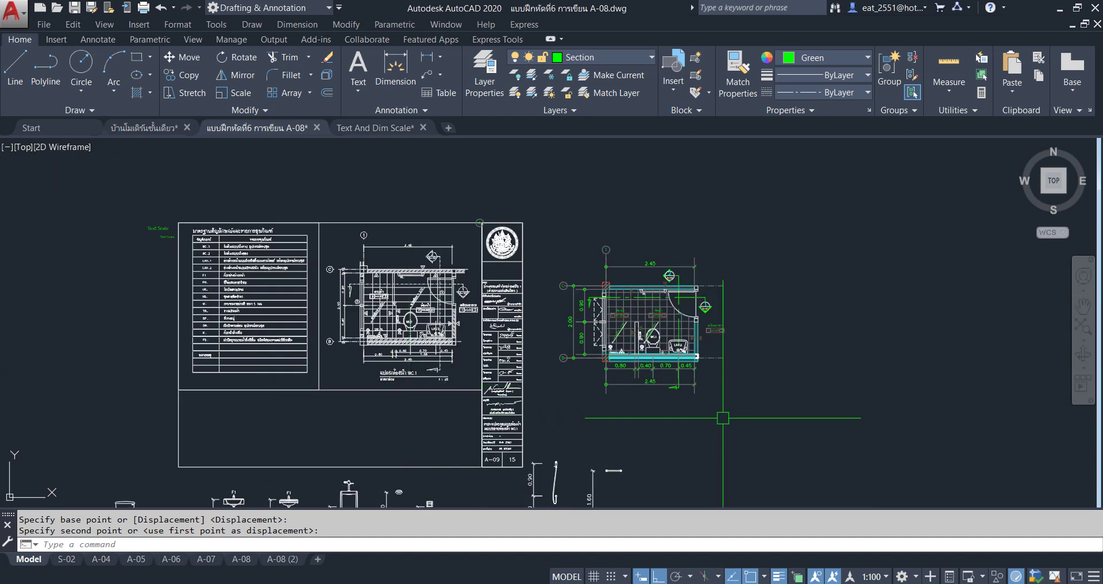
{"action": "middle_click_drag", "start_coordinate": [723, 419], "coordinate": [479, 470]}
{"action": "scroll", "coordinate": [714, 295], "scroll_direction": "down", "scroll_amount": 5}
{"action": "middle_click_drag", "start_coordinate": [714, 296], "coordinate": [661, 248]}
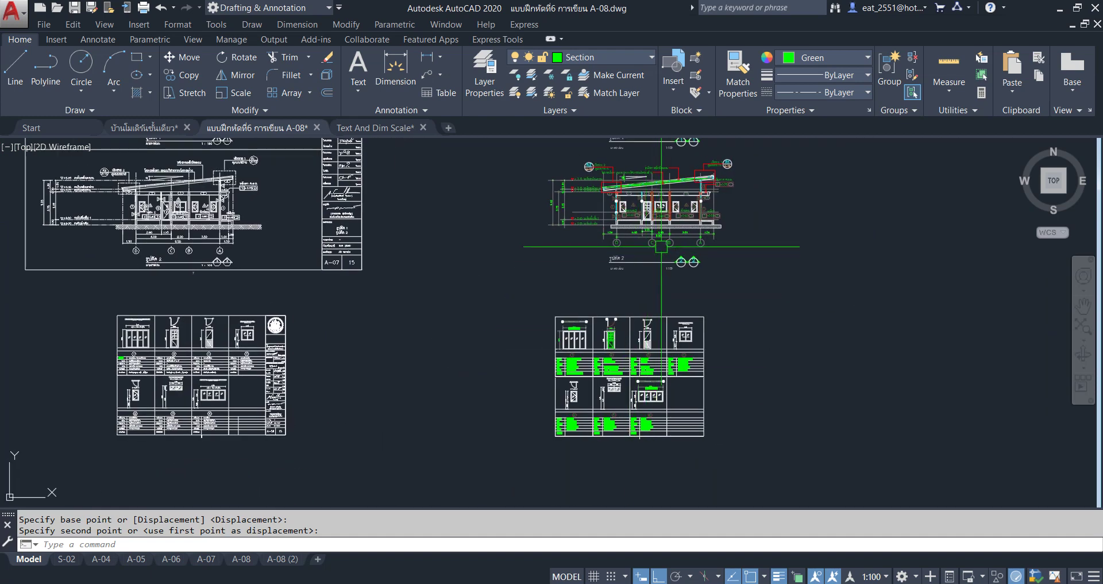
{"action": "scroll", "coordinate": [661, 248], "scroll_direction": "up", "scroll_amount": 7}
{"action": "scroll", "coordinate": [662, 248], "scroll_direction": "down", "scroll_amount": 5}
{"action": "middle_click_drag", "start_coordinate": [173, 460], "coordinate": [463, 251]}
{"action": "mouse_move", "coordinate": [318, 346]}
{"action": "middle_mouse_down"}
{"action": "mouse_move", "coordinate": [476, 179]}
{"action": "mouse_move", "coordinate": [208, 302]}
{"action": "middle_mouse_up"}
{"action": "scroll", "coordinate": [208, 301], "scroll_direction": "up", "scroll_amount": 5}
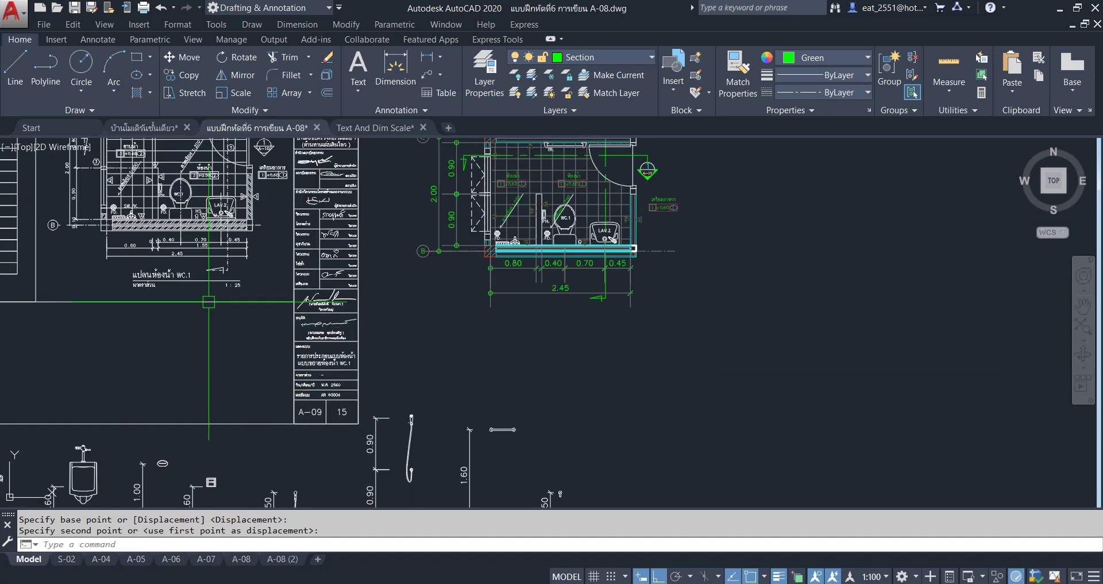
{"action": "scroll", "coordinate": [208, 302], "scroll_direction": "down", "scroll_amount": 5}
{"action": "middle_click_drag", "start_coordinate": [209, 301], "coordinate": [36, 438]}
{"action": "middle_click_drag", "start_coordinate": [172, 403], "coordinate": [653, 278]}
{"action": "scroll", "coordinate": [653, 278], "scroll_direction": "up", "scroll_amount": 4}
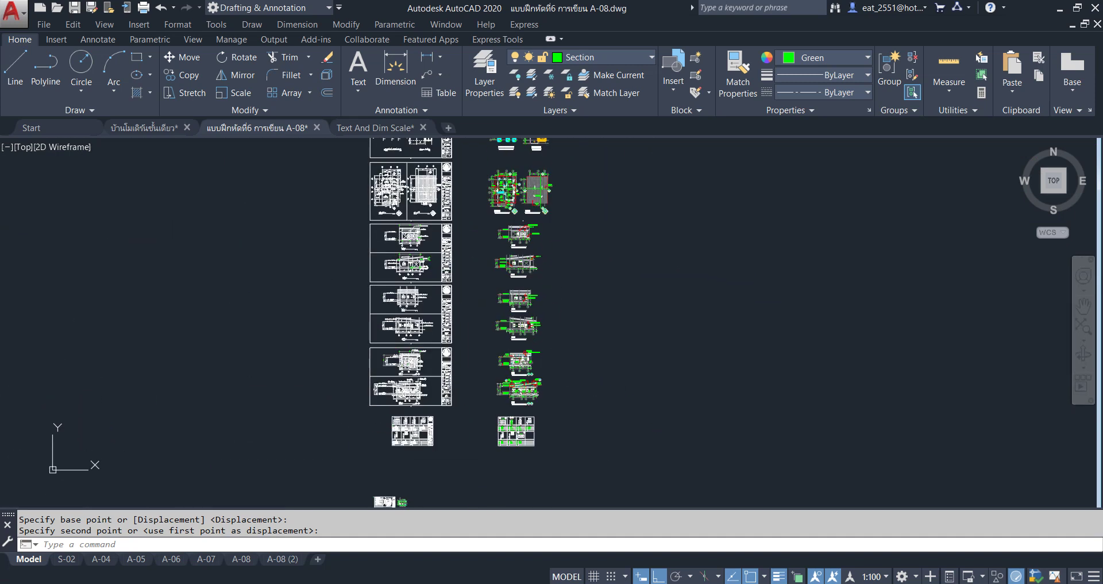
{"action": "scroll", "coordinate": [486, 263], "scroll_direction": "up", "scroll_amount": 7}
{"action": "scroll", "coordinate": [575, 357], "scroll_direction": "up", "scroll_amount": 4}
{"action": "left_click", "coordinate": [660, 269]}
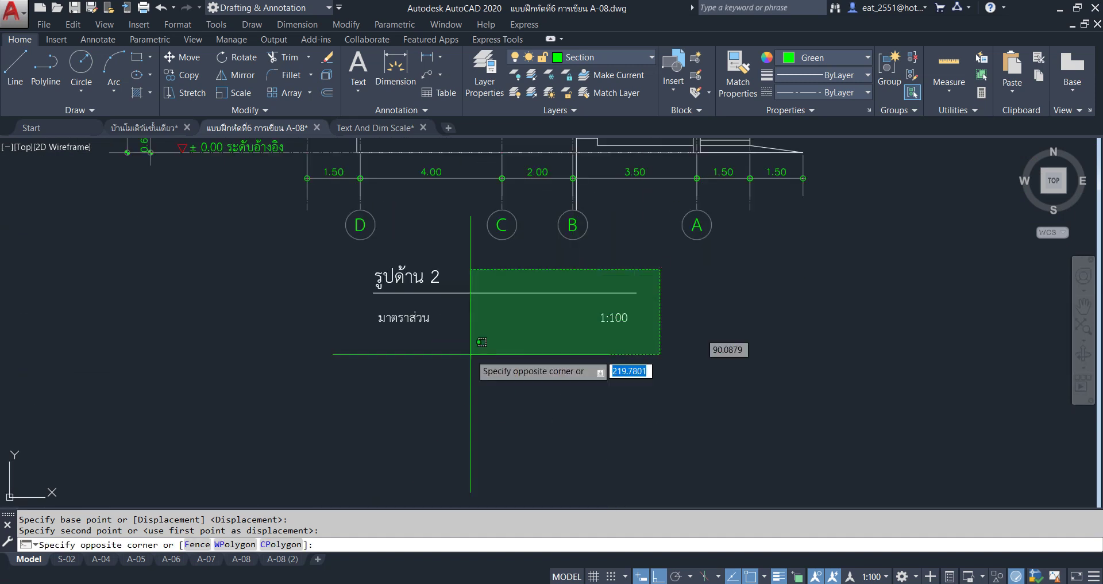
{"action": "left_click", "coordinate": [296, 401]}
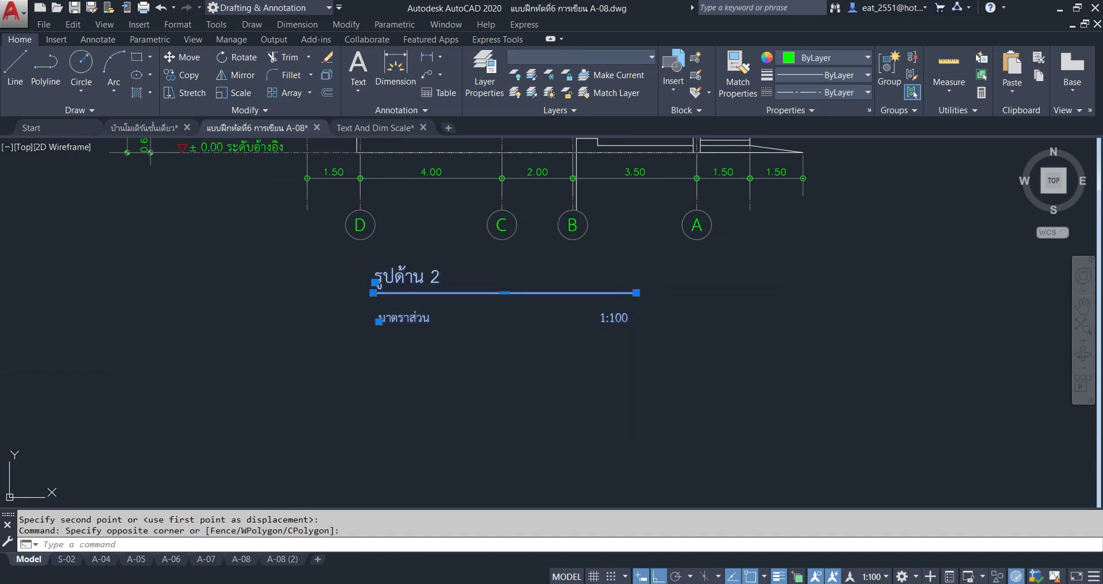
Copy them below the WC.1 plan with Ortho off, then select the copied title
{"action": "left_click", "coordinate": [177, 75]}
{"action": "left_click", "coordinate": [529, 315]}
{"action": "scroll", "coordinate": [587, 506], "scroll_direction": "down", "scroll_amount": 5}
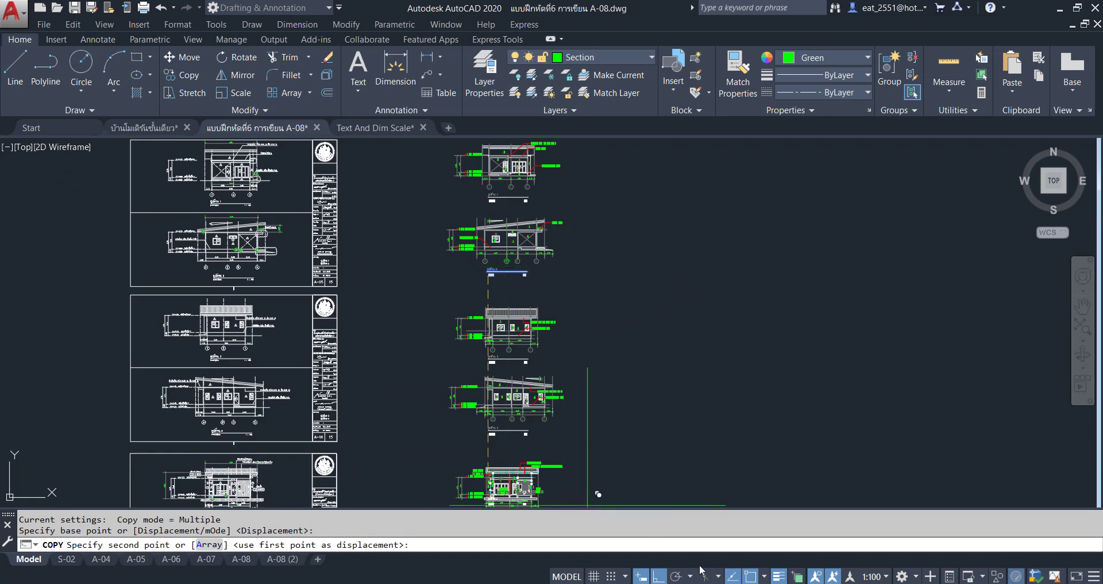
{"action": "left_click", "coordinate": [658, 577]}
{"action": "scroll", "coordinate": [393, 308], "scroll_direction": "down", "scroll_amount": 5}
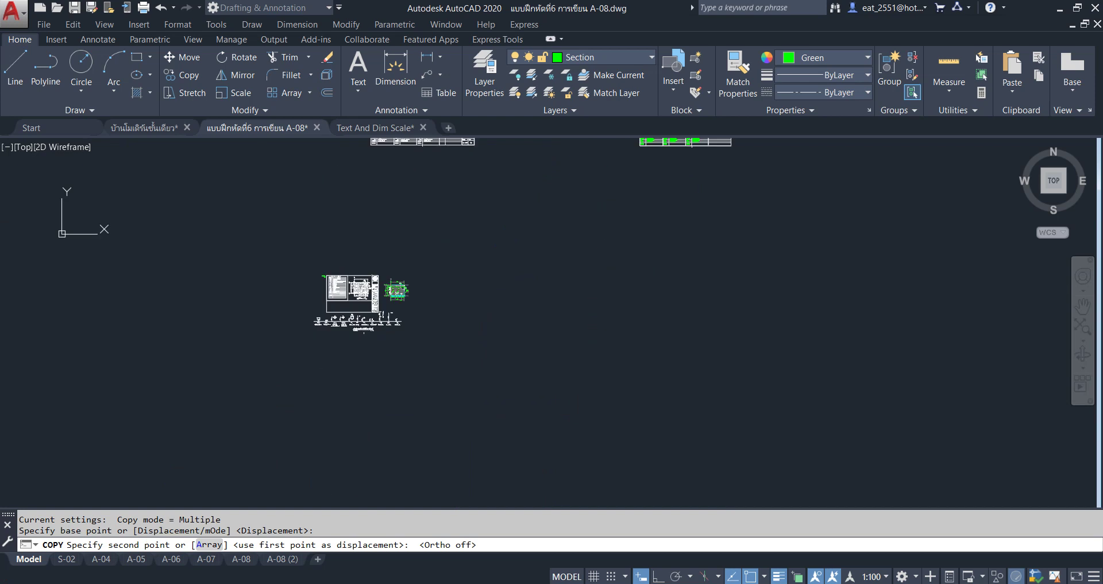
{"action": "scroll", "coordinate": [393, 308], "scroll_direction": "up", "scroll_amount": 5}
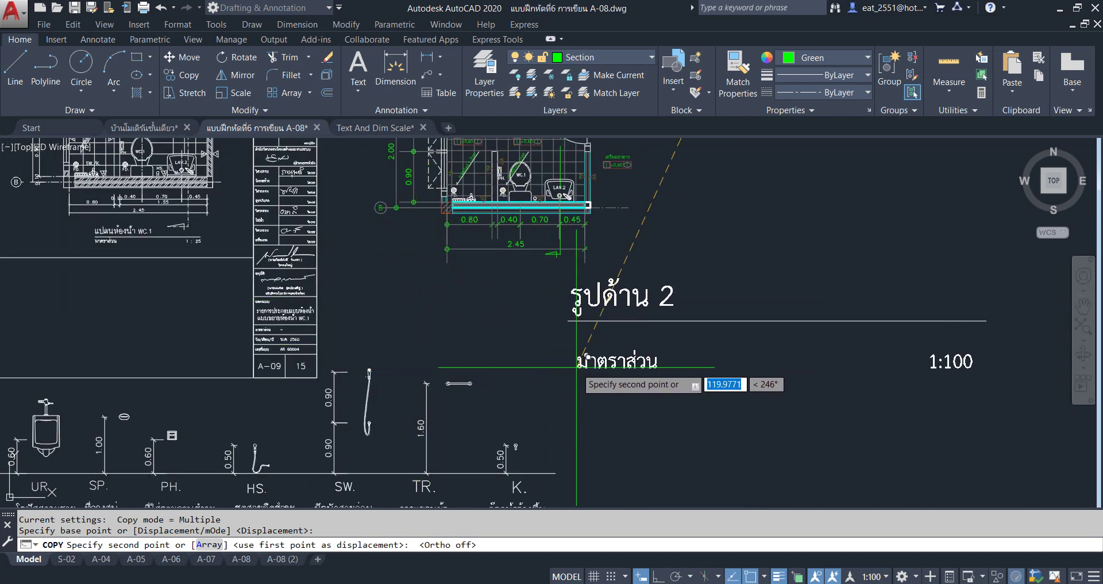
{"action": "left_click", "coordinate": [576, 368]}
{"action": "key", "text": "Escape"}
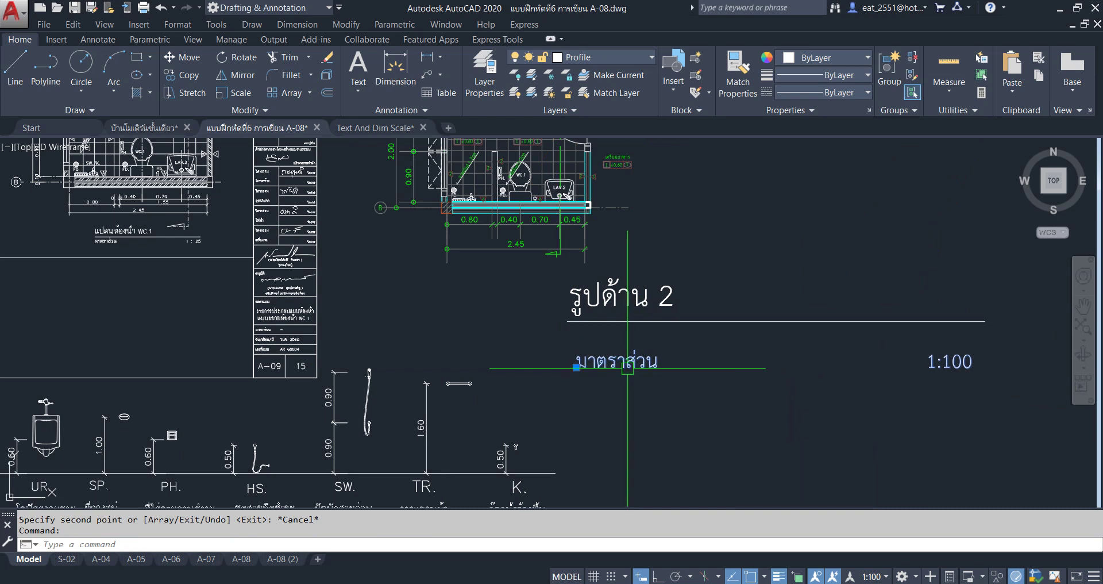
{"action": "key", "text": "Escape"}
{"action": "middle_click_drag", "start_coordinate": [678, 370], "coordinate": [554, 355]}
{"action": "left_click", "coordinate": [494, 284]}
Select the large Text Scale title and start moving it, then cancel the move
{"action": "key", "text": "Escape"}
{"action": "middle_click_drag", "start_coordinate": [500, 406], "coordinate": [836, 406]}
{"action": "scroll", "coordinate": [339, 224], "scroll_direction": "up", "scroll_amount": 3}
{"action": "scroll", "coordinate": [339, 225], "scroll_direction": "down", "scroll_amount": 3}
{"action": "scroll", "coordinate": [485, 338], "scroll_direction": "up", "scroll_amount": 1}
{"action": "scroll", "coordinate": [485, 338], "scroll_direction": "down", "scroll_amount": 1}
{"action": "scroll", "coordinate": [484, 338], "scroll_direction": "up", "scroll_amount": 1}
{"action": "scroll", "coordinate": [535, 353], "scroll_direction": "down", "scroll_amount": 1}
{"action": "key", "text": "Escape"}
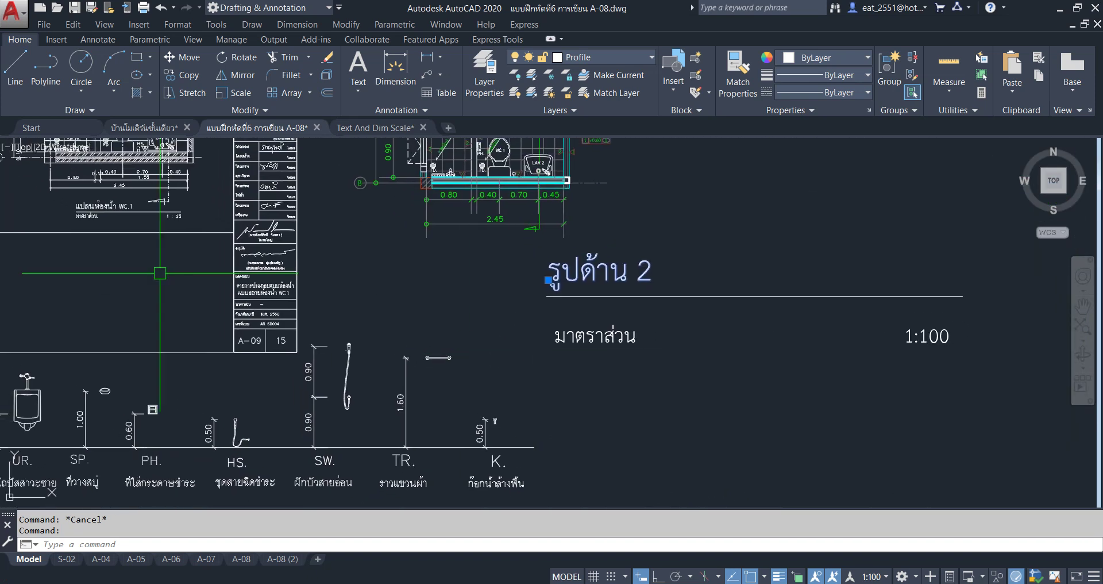
{"action": "scroll", "coordinate": [99, 245], "scroll_direction": "up", "scroll_amount": 2}
{"action": "scroll", "coordinate": [377, 408], "scroll_direction": "up", "scroll_amount": 3}
{"action": "scroll", "coordinate": [377, 409], "scroll_direction": "up", "scroll_amount": 5}
{"action": "scroll", "coordinate": [431, 300], "scroll_direction": "down", "scroll_amount": 8}
{"action": "scroll", "coordinate": [435, 344], "scroll_direction": "down", "scroll_amount": 2}
{"action": "scroll", "coordinate": [442, 322], "scroll_direction": "up", "scroll_amount": 4}
{"action": "scroll", "coordinate": [443, 322], "scroll_direction": "down", "scroll_amount": 4}
{"action": "scroll", "coordinate": [242, 220], "scroll_direction": "up", "scroll_amount": 4}
{"action": "left_click", "coordinate": [246, 225]}
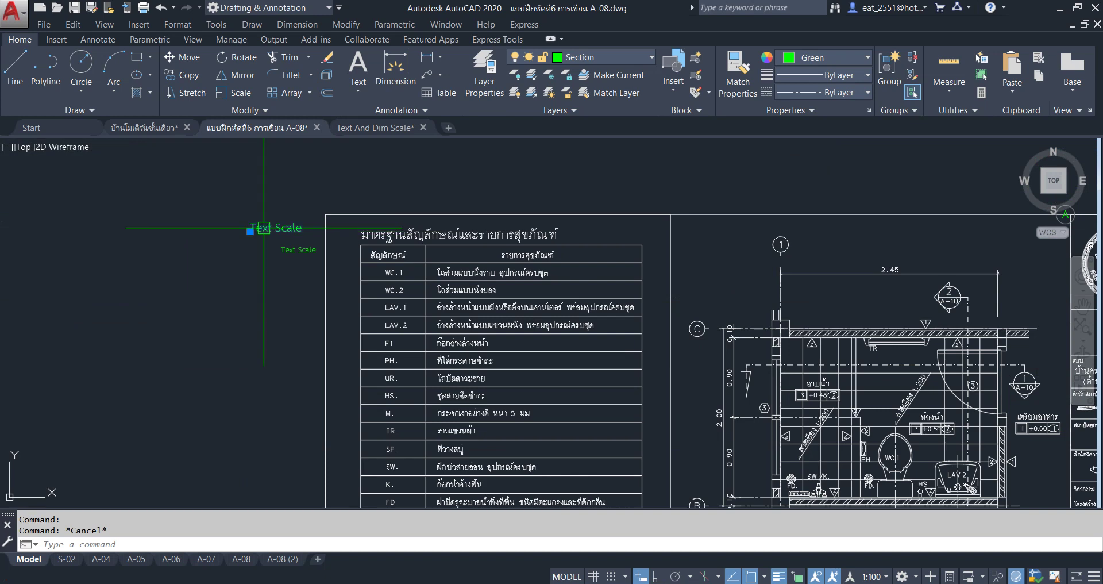
{"action": "left_click", "coordinate": [193, 62]}
{"action": "left_click", "coordinate": [264, 214]}
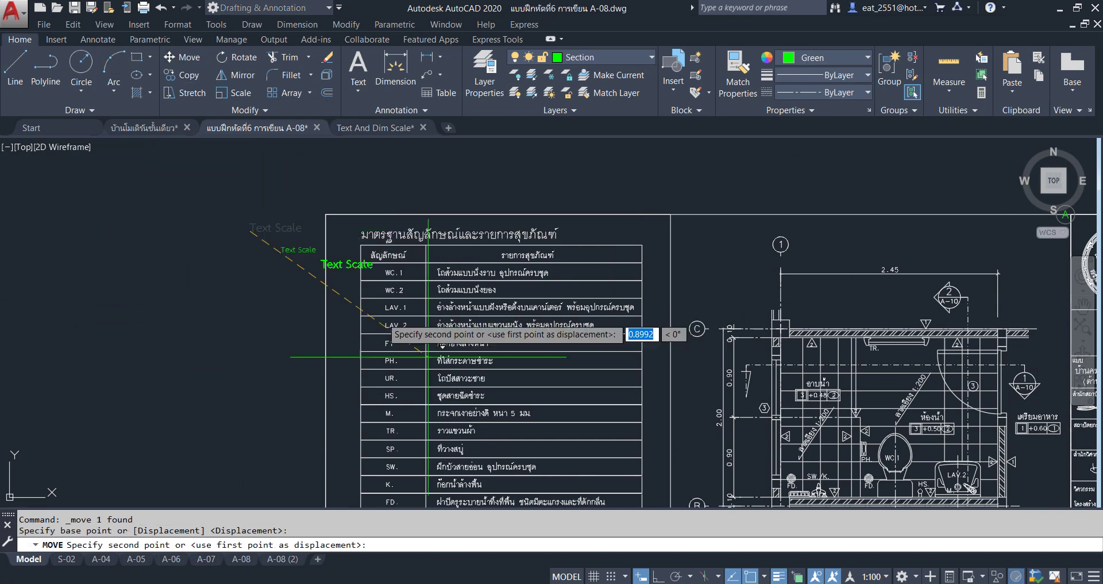
{"action": "scroll", "coordinate": [368, 229], "scroll_direction": "down", "scroll_amount": 3}
{"action": "scroll", "coordinate": [442, 313], "scroll_direction": "up", "scroll_amount": 6}
{"action": "scroll", "coordinate": [382, 279], "scroll_direction": "down", "scroll_amount": 3}
{"action": "scroll", "coordinate": [368, 281], "scroll_direction": "up", "scroll_amount": 3}
{"action": "scroll", "coordinate": [341, 279], "scroll_direction": "up", "scroll_amount": 3}
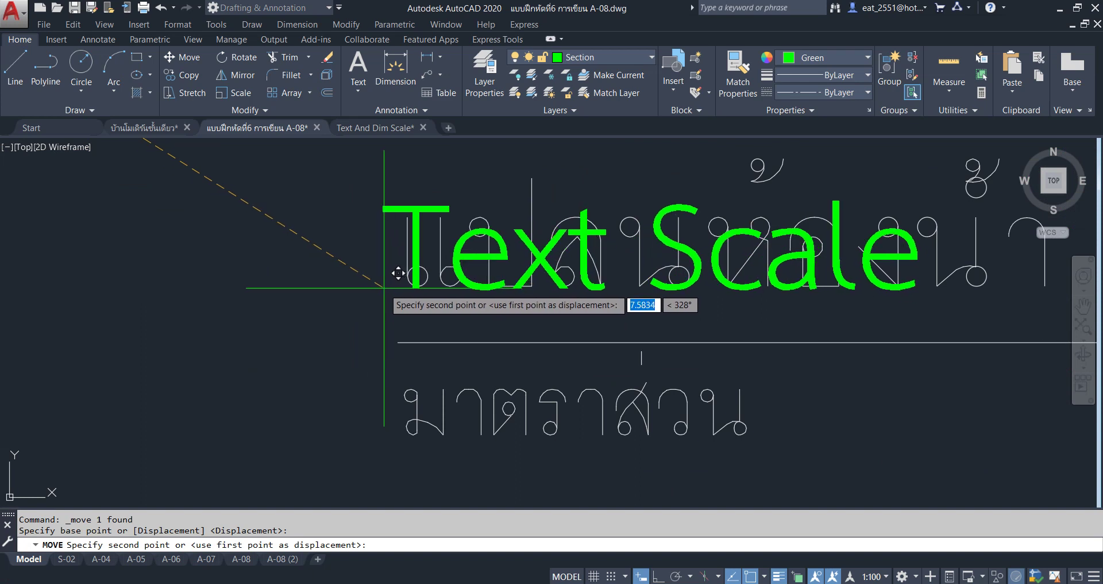
{"action": "key", "text": "Escape"}
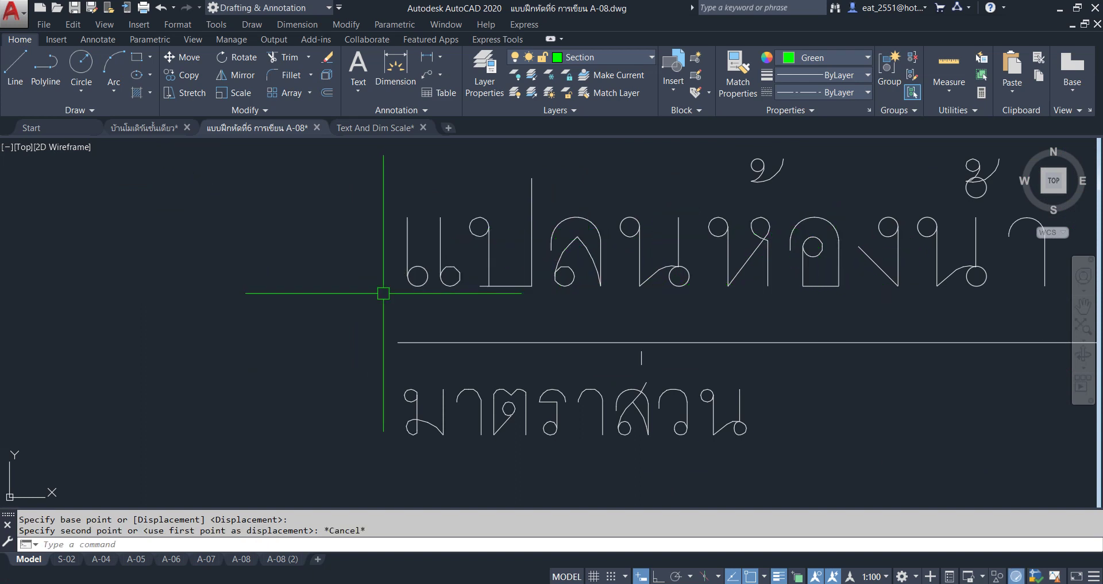
Select the copied รูปด้าน 2 title and switch to the Annotate ribbon
{"action": "scroll", "coordinate": [381, 296], "scroll_direction": "down", "scroll_amount": 3}
{"action": "scroll", "coordinate": [403, 345], "scroll_direction": "up", "scroll_amount": 2}
{"action": "scroll", "coordinate": [509, 332], "scroll_direction": "down", "scroll_amount": 2}
{"action": "scroll", "coordinate": [509, 331], "scroll_direction": "up", "scroll_amount": 4}
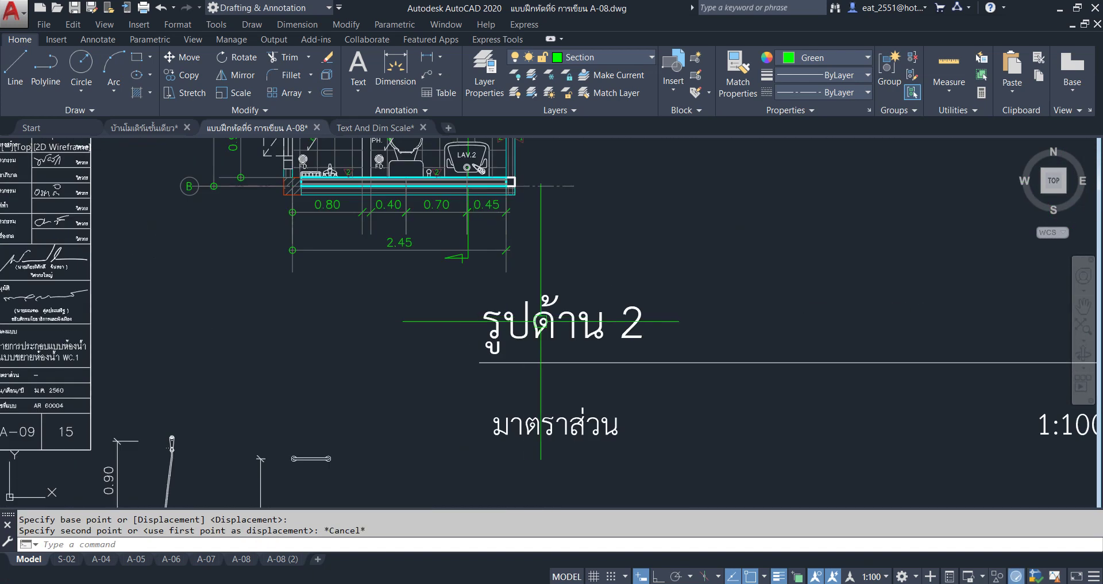
{"action": "left_click", "coordinate": [509, 332]}
{"action": "left_click", "coordinate": [97, 40]}
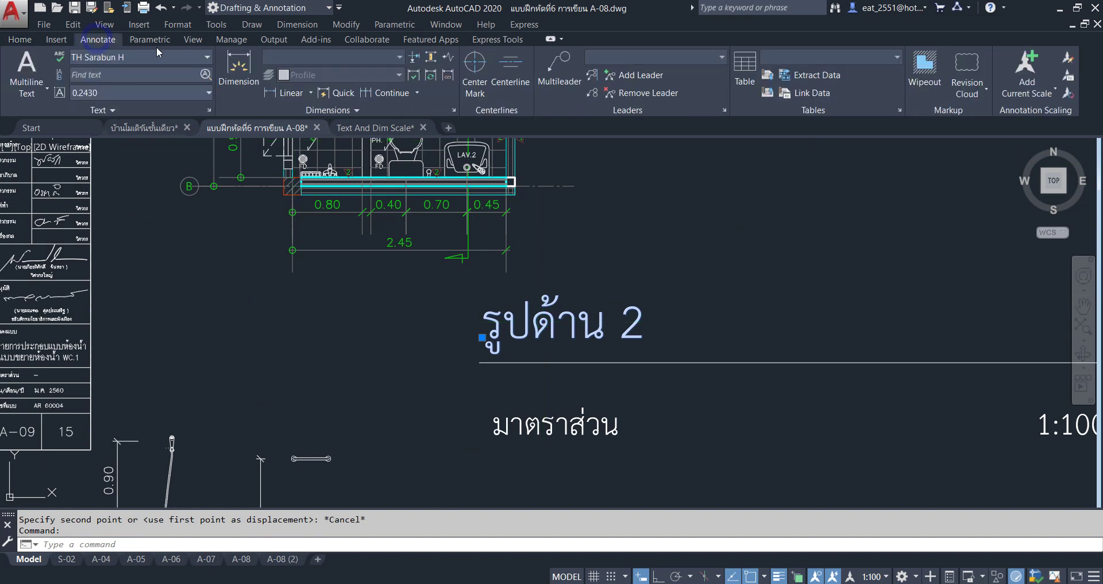
{"action": "left_click", "coordinate": [196, 57]}
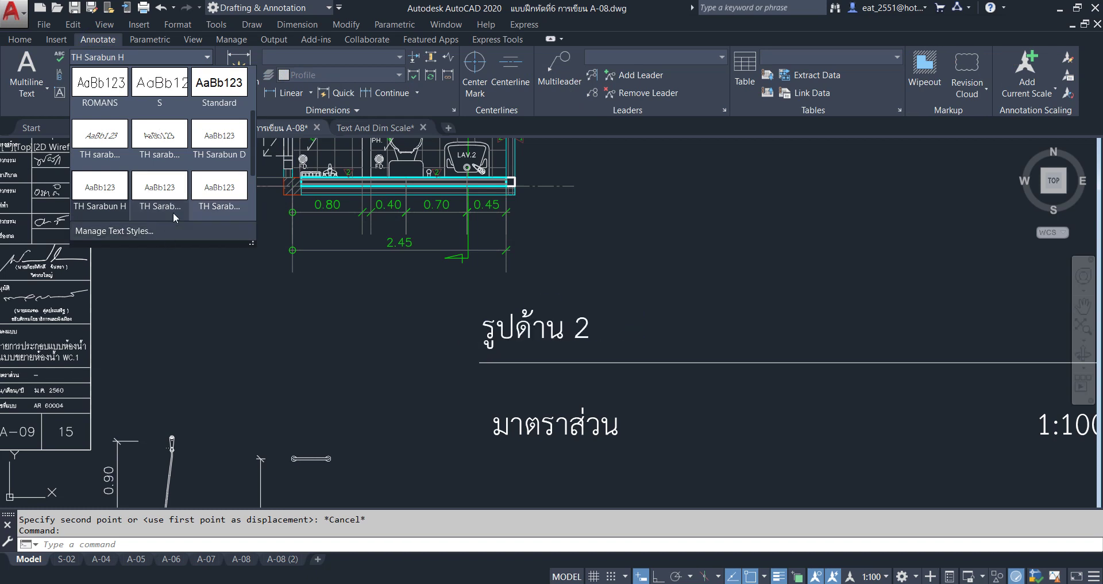
{"action": "left_click", "coordinate": [173, 212]}
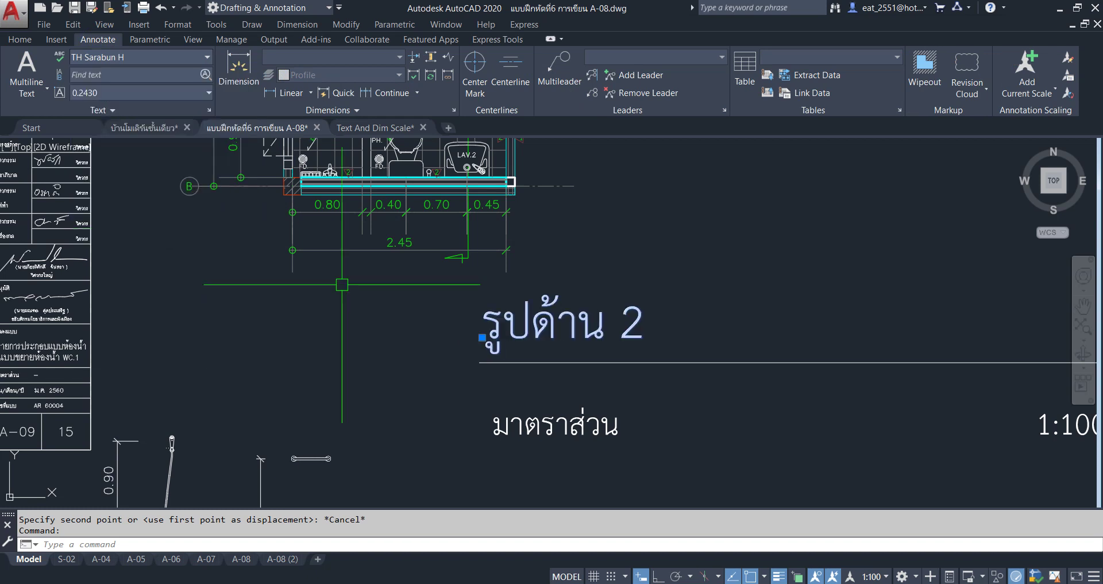
{"action": "left_click", "coordinate": [946, 576]}
{"action": "left_click_drag", "start_coordinate": [929, 492], "coordinate": [749, 183]}
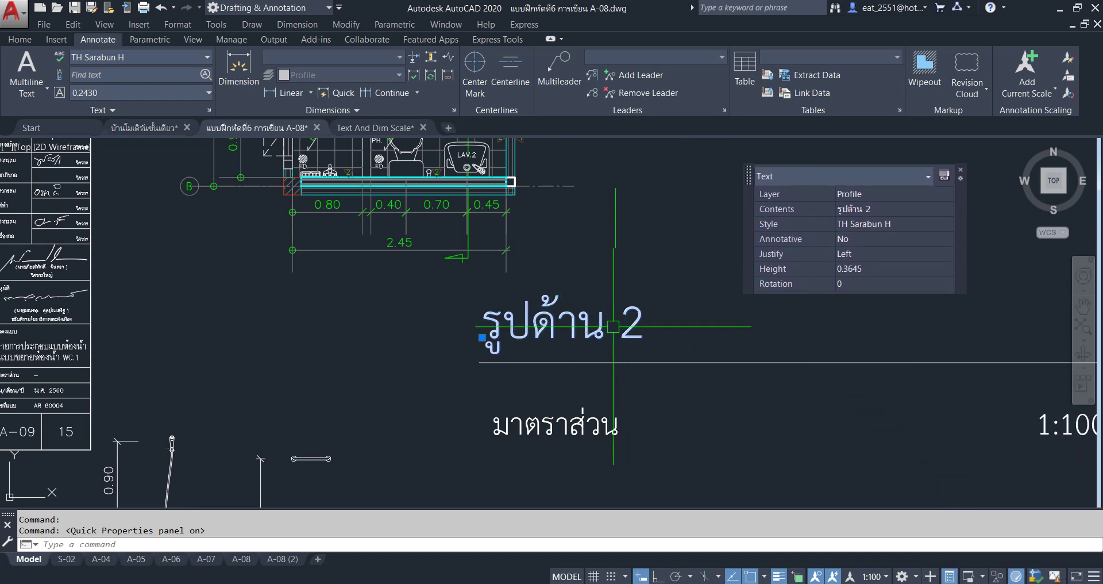
{"action": "left_click", "coordinate": [921, 225]}
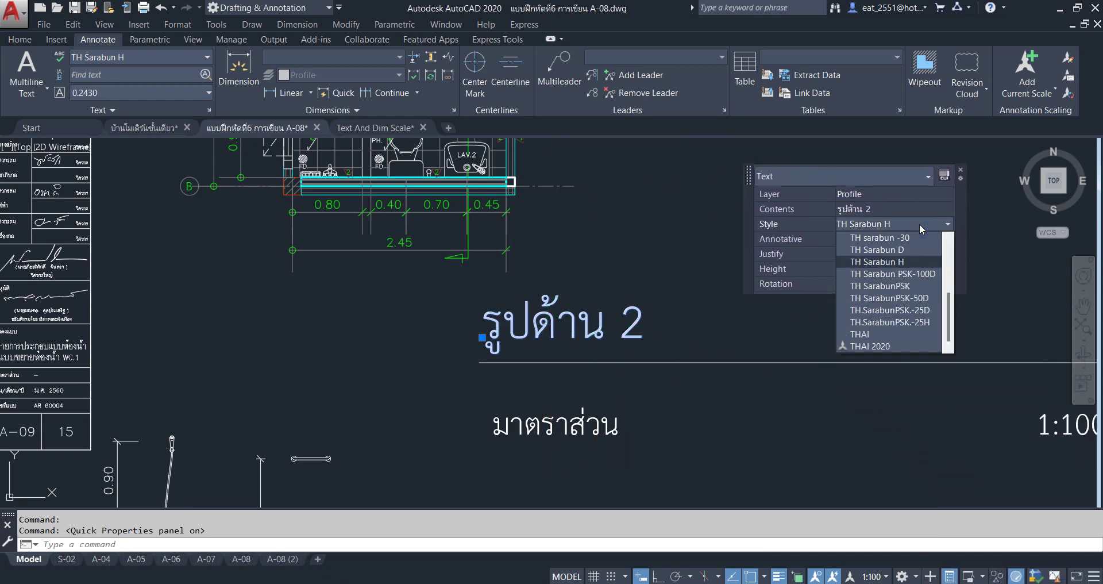
{"action": "left_click", "coordinate": [922, 310]}
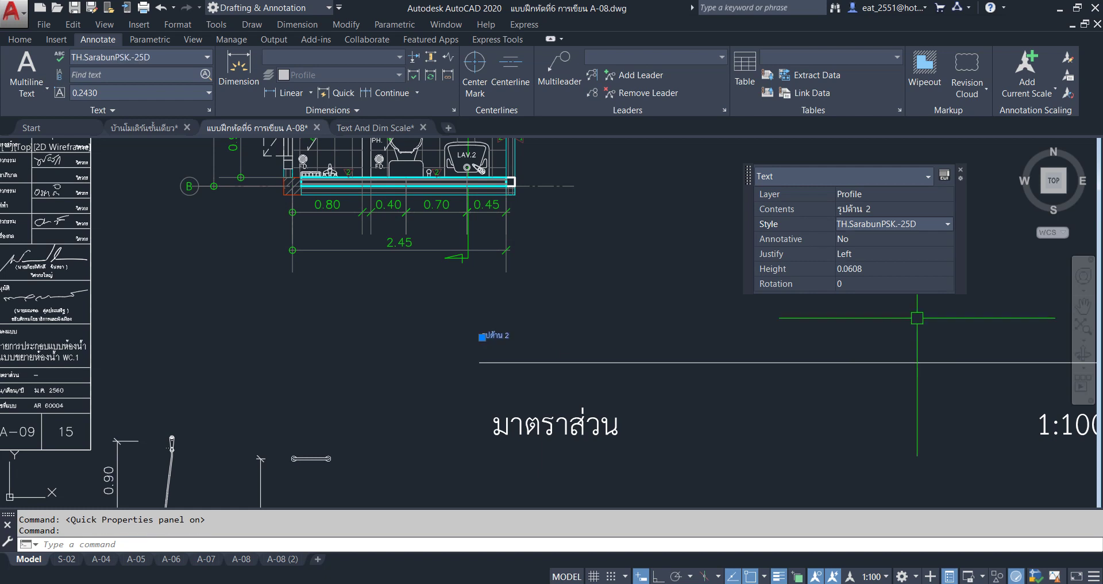
{"action": "left_click", "coordinate": [927, 225]}
{"action": "left_click", "coordinate": [935, 329]}
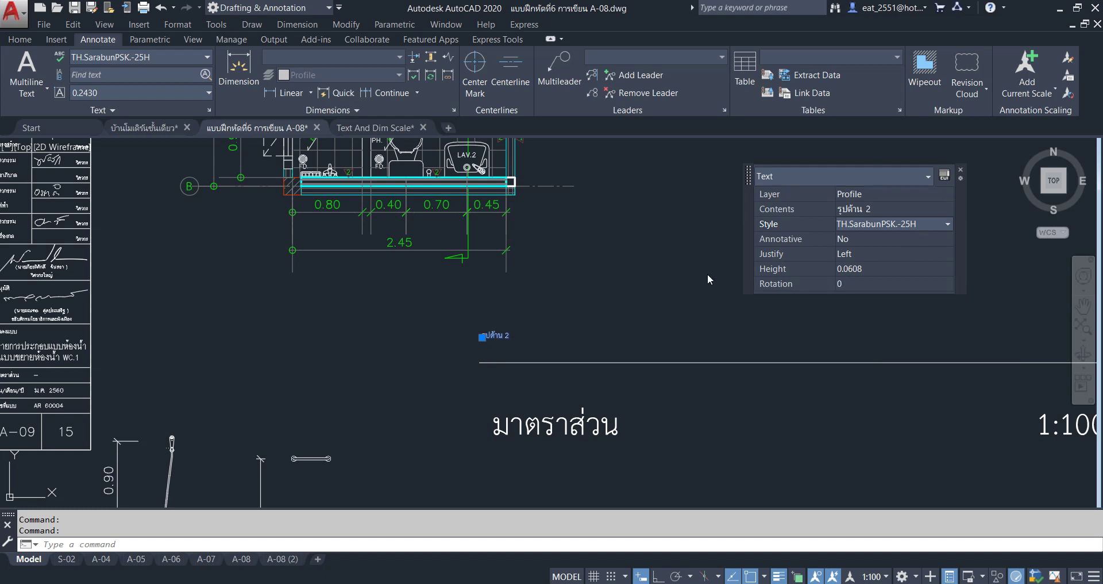
{"action": "scroll", "coordinate": [305, 343], "scroll_direction": "down", "scroll_amount": 5}
{"action": "scroll", "coordinate": [119, 317], "scroll_direction": "up", "scroll_amount": 1}
{"action": "scroll", "coordinate": [118, 316], "scroll_direction": "up", "scroll_amount": 4}
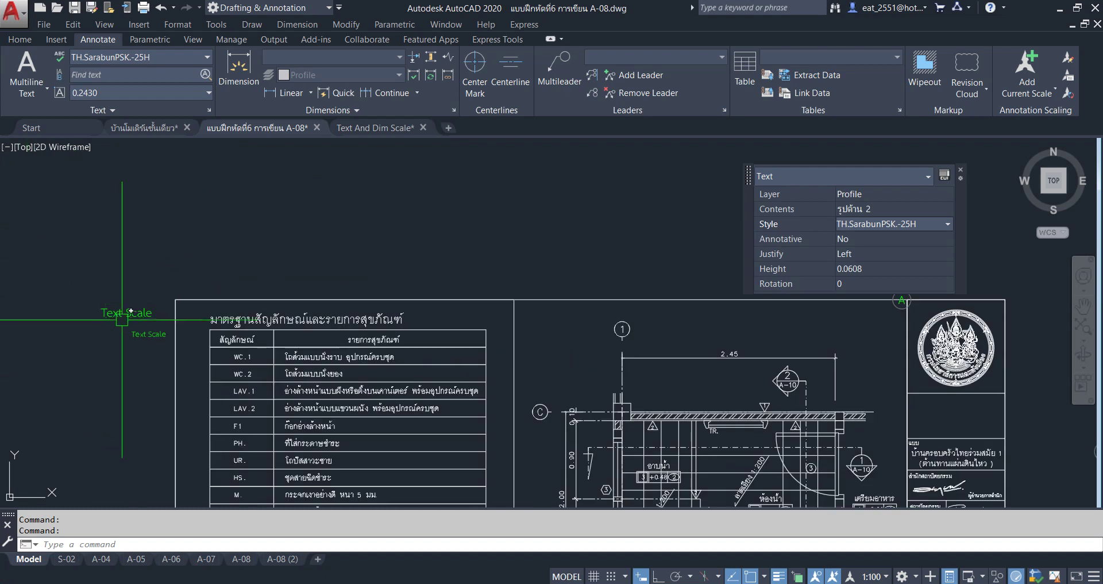
{"action": "left_click", "coordinate": [125, 314]}
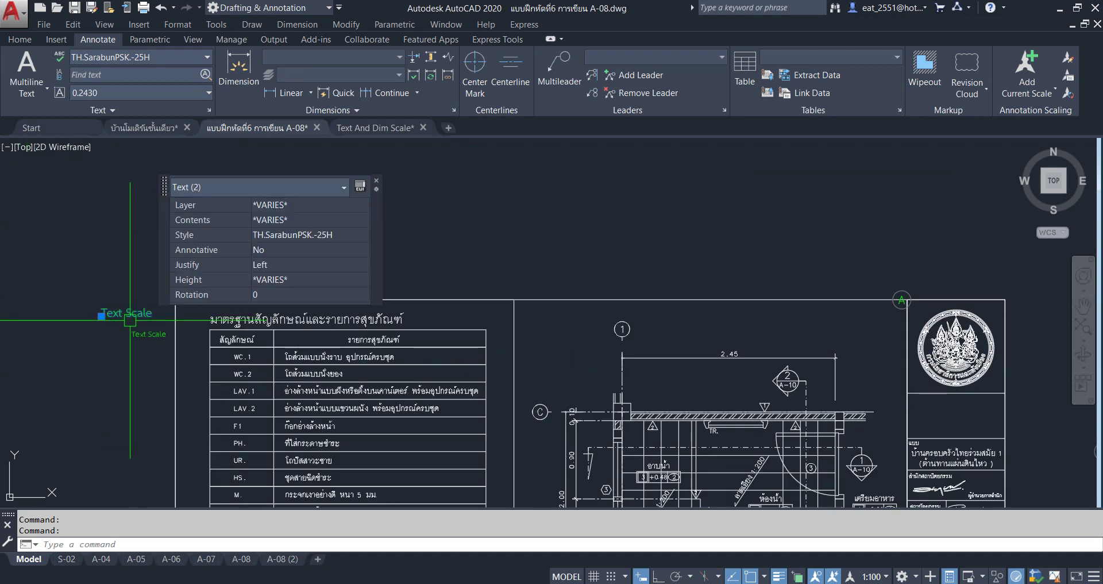
{"action": "key", "text": "Escape"}
{"action": "scroll", "coordinate": [400, 258], "scroll_direction": "down", "scroll_amount": 5}
{"action": "scroll", "coordinate": [697, 361], "scroll_direction": "up", "scroll_amount": 2}
{"action": "scroll", "coordinate": [628, 402], "scroll_direction": "up", "scroll_amount": 2}
{"action": "scroll", "coordinate": [547, 389], "scroll_direction": "up", "scroll_amount": 2}
{"action": "scroll", "coordinate": [544, 331], "scroll_direction": "up", "scroll_amount": 1}
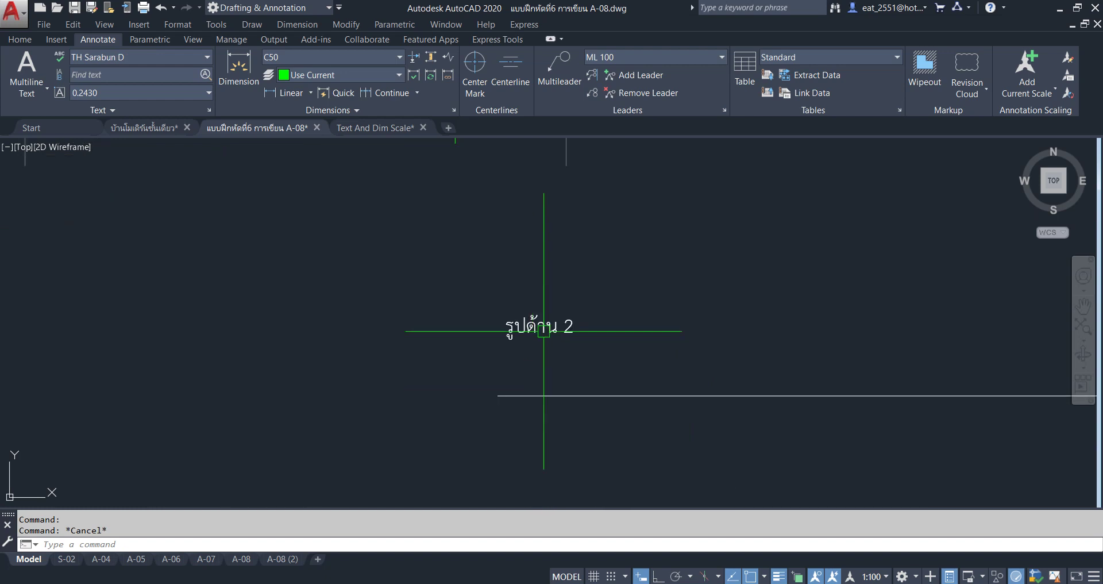
{"action": "left_click", "coordinate": [544, 331]}
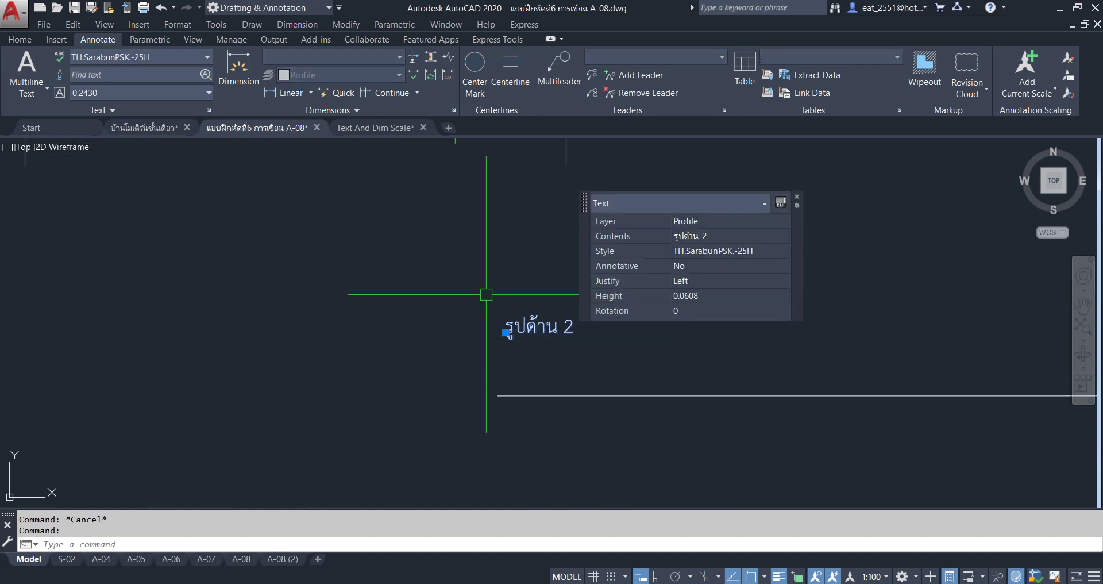
{"action": "scroll", "coordinate": [487, 294], "scroll_direction": "down", "scroll_amount": 2}
{"action": "key", "text": "Escape"}
{"action": "left_click", "coordinate": [490, 372]}
{"action": "scroll", "coordinate": [467, 324], "scroll_direction": "down", "scroll_amount": 2}
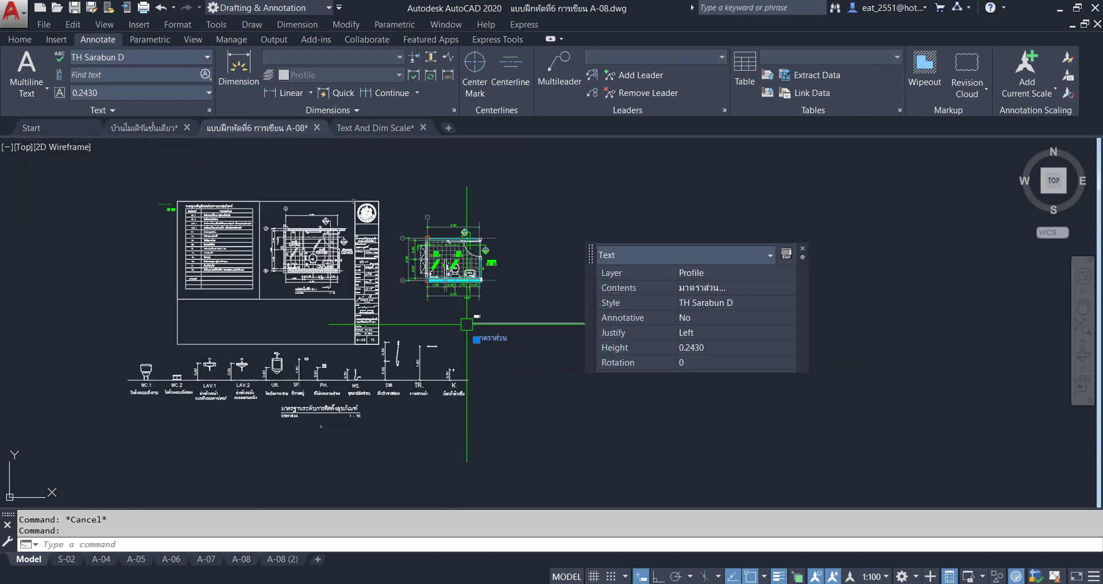
{"action": "left_click", "coordinate": [771, 309]}
{"action": "left_click", "coordinate": [783, 305]}
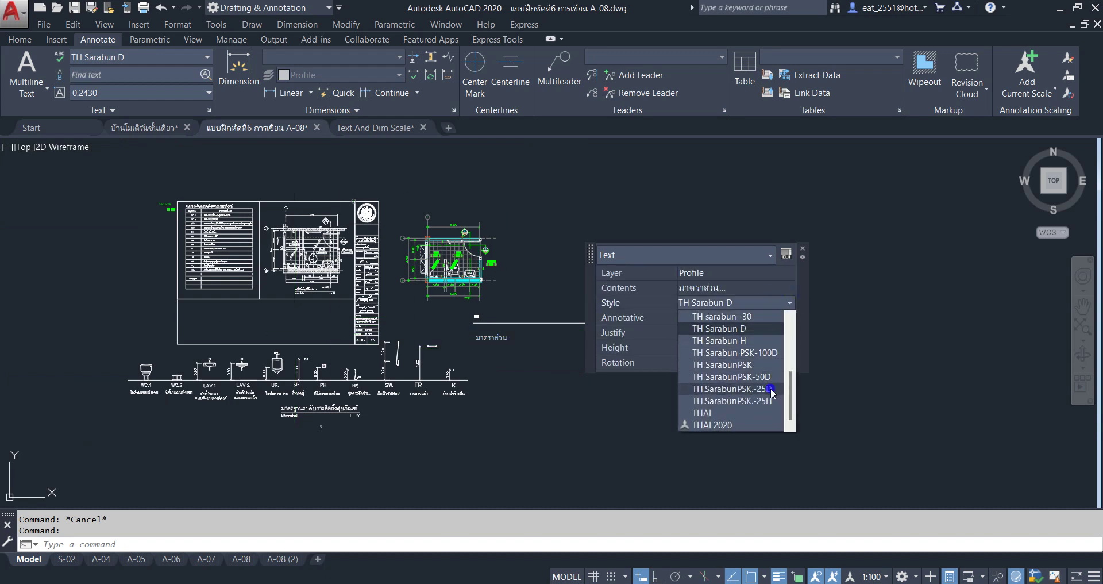
{"action": "left_click", "coordinate": [771, 389]}
{"action": "scroll", "coordinate": [487, 362], "scroll_direction": "up", "scroll_amount": 3}
{"action": "scroll", "coordinate": [487, 362], "scroll_direction": "up", "scroll_amount": 3}
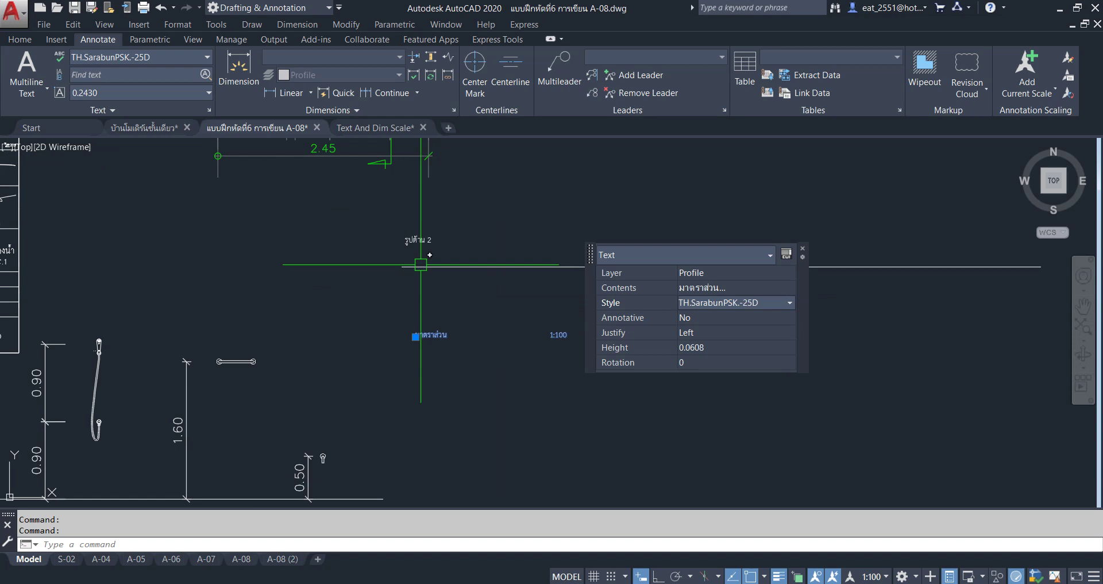
{"action": "scroll", "coordinate": [431, 263], "scroll_direction": "up", "scroll_amount": 4}
{"action": "middle_click_drag", "start_coordinate": [463, 341], "coordinate": [356, 330]}
{"action": "key", "text": "Escape"}
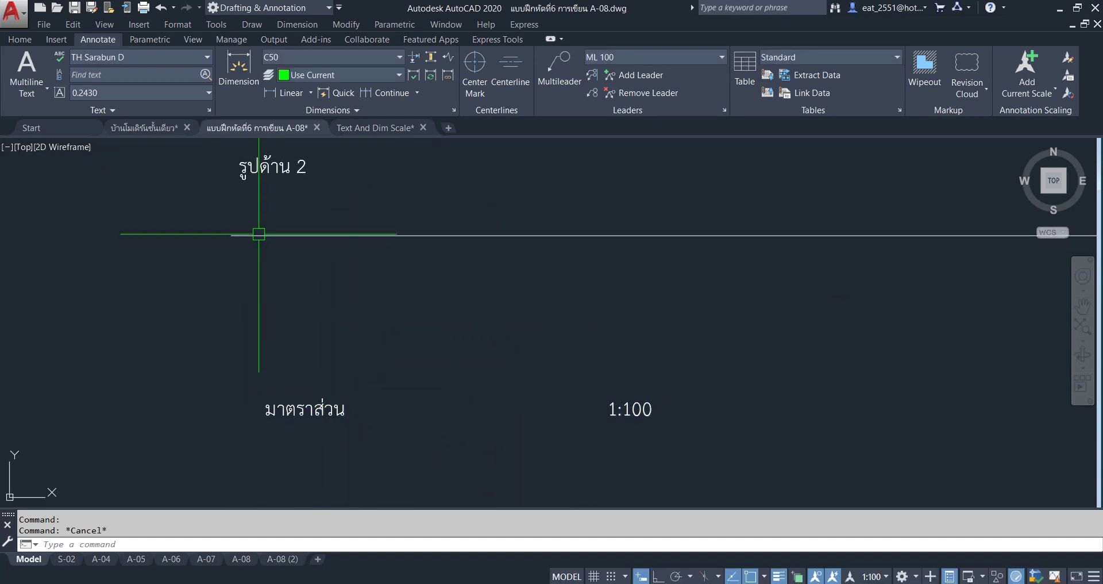
{"action": "left_click", "coordinate": [247, 167]}
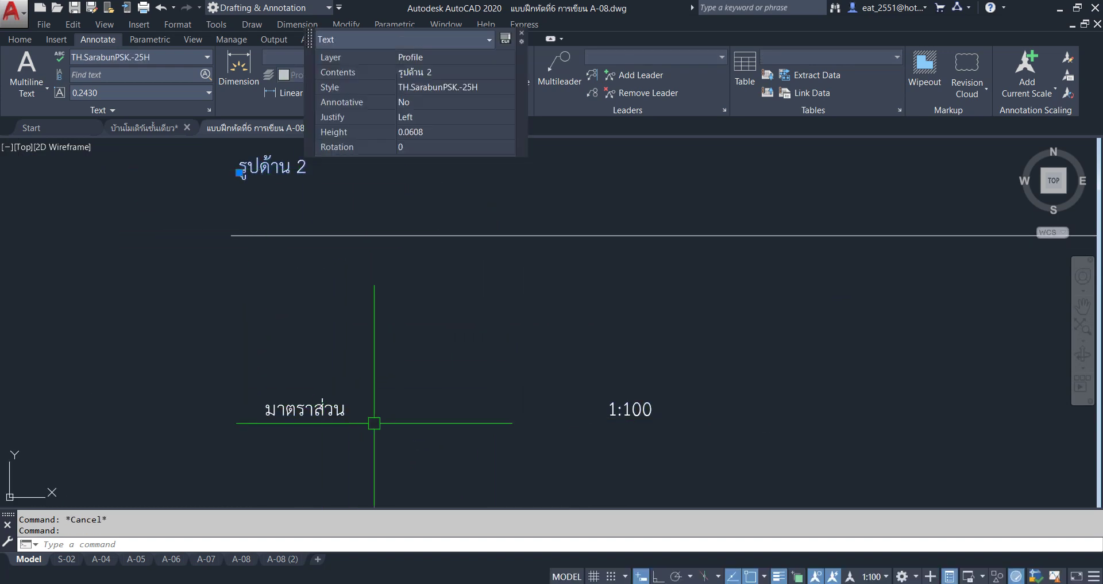
{"action": "left_click", "coordinate": [335, 413]}
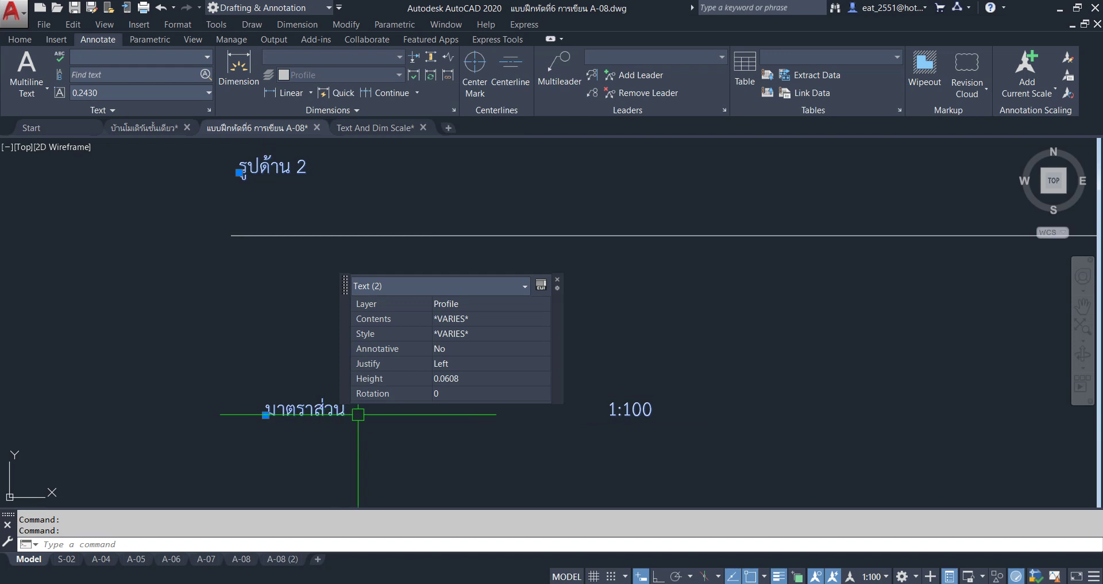
{"action": "key", "text": "Escape"}
{"action": "left_click", "coordinate": [292, 412]}
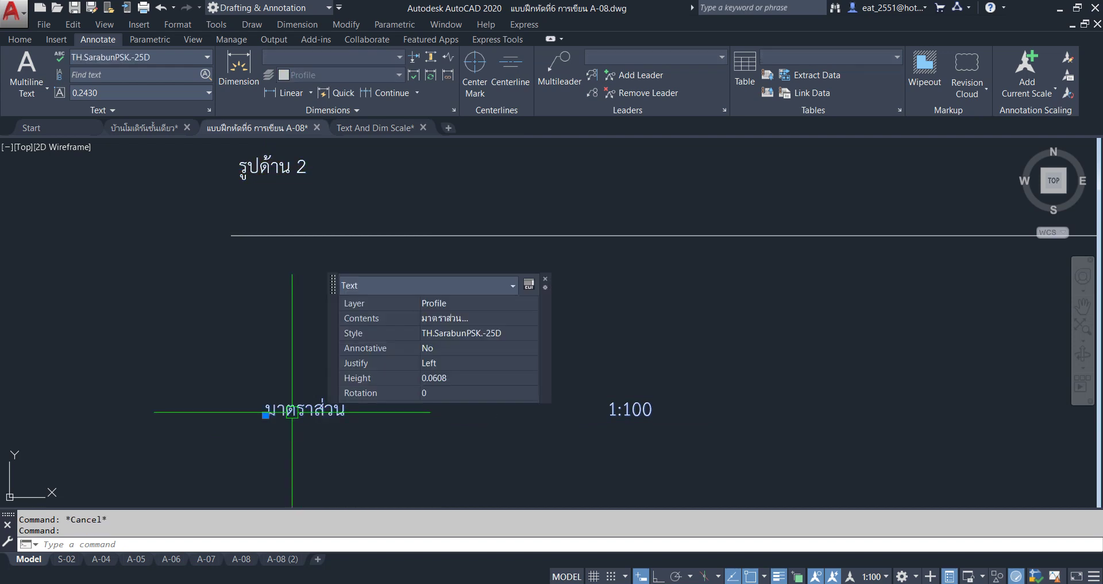
{"action": "key", "text": "Escape"}
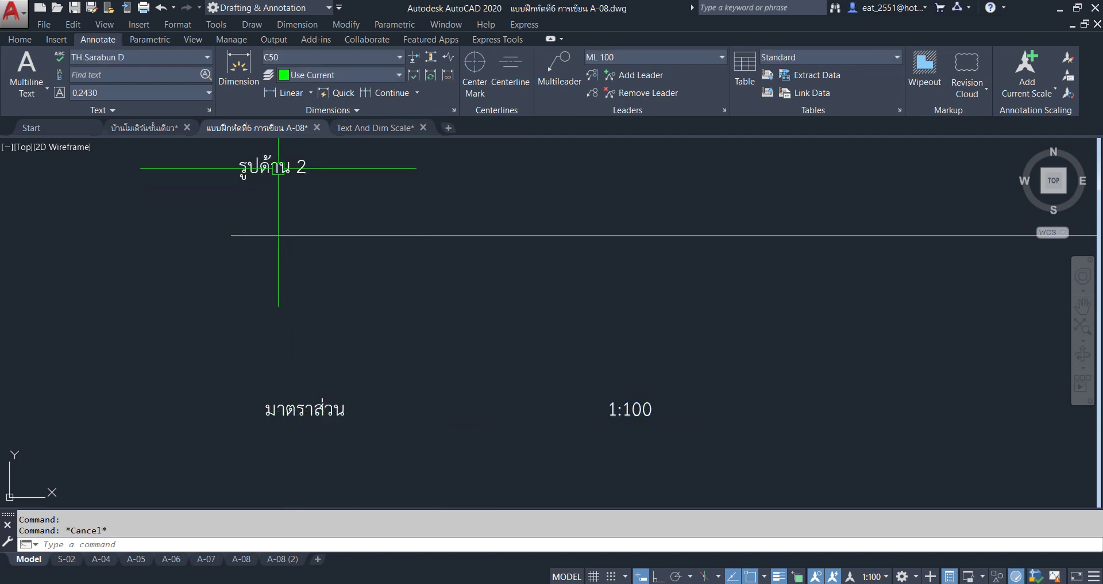
{"action": "left_click", "coordinate": [278, 167]}
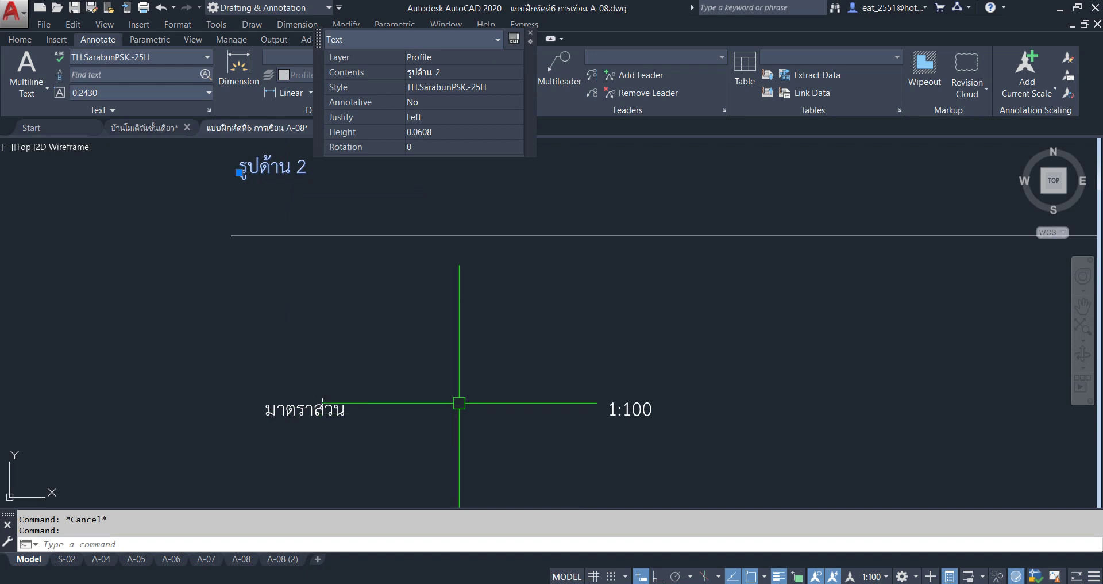
{"action": "key", "text": "Escape"}
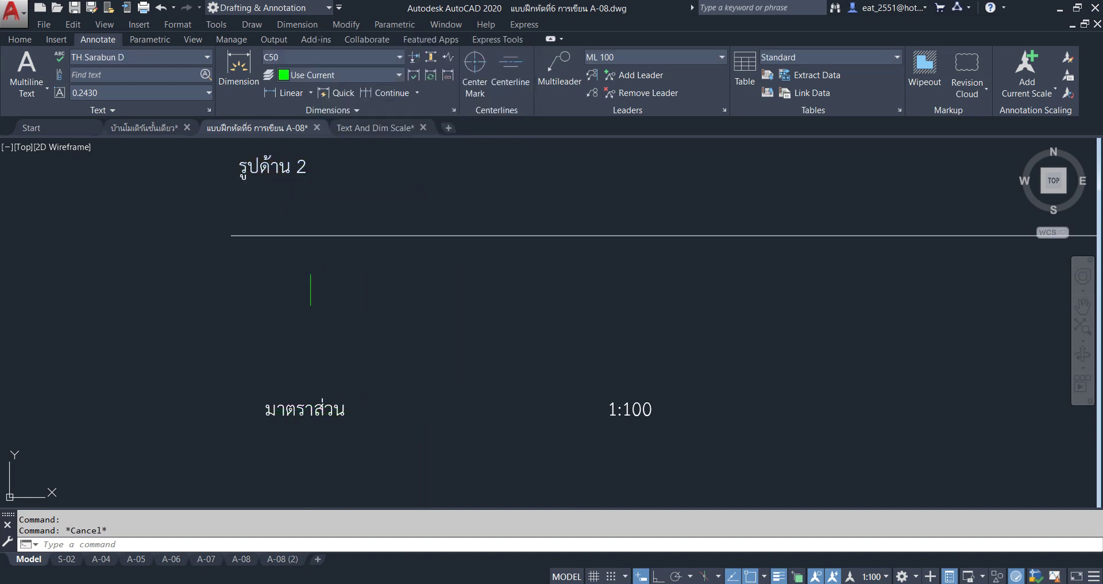
{"action": "left_click", "coordinate": [313, 408]}
{"action": "key", "text": "Escape"}
{"action": "scroll", "coordinate": [571, 387], "scroll_direction": "down", "scroll_amount": 4}
{"action": "scroll", "coordinate": [574, 374], "scroll_direction": "down", "scroll_amount": 3}
{"action": "scroll", "coordinate": [711, 352], "scroll_direction": "up", "scroll_amount": 7}
{"action": "left_click", "coordinate": [726, 338]}
{"action": "left_click", "coordinate": [223, 446]}
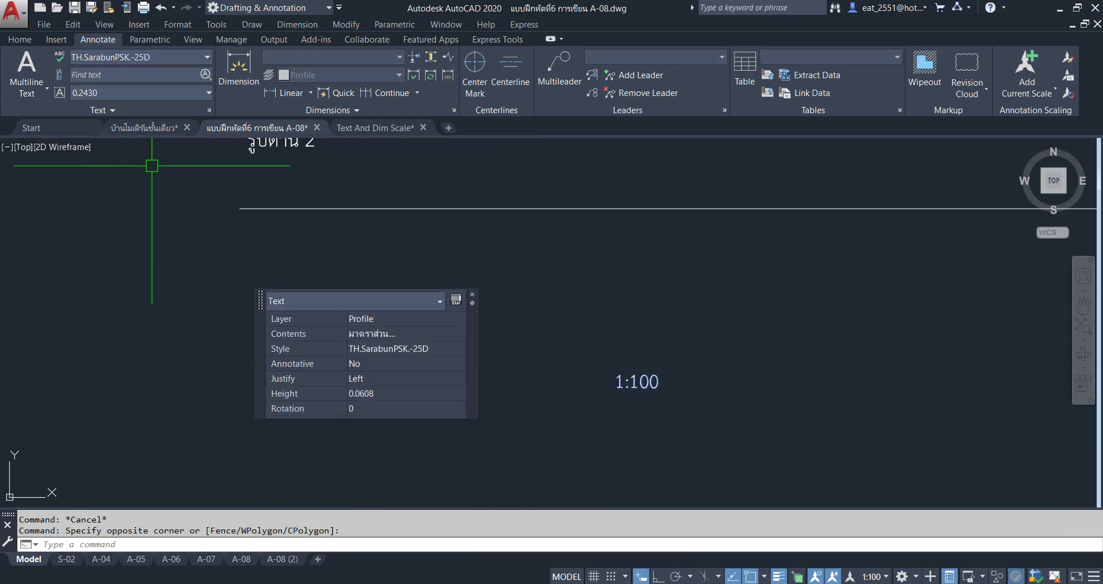
{"action": "key", "text": "Escape"}
{"action": "scroll", "coordinate": [367, 418], "scroll_direction": "down", "scroll_amount": 4}
{"action": "scroll", "coordinate": [345, 288], "scroll_direction": "up", "scroll_amount": 2}
{"action": "scroll", "coordinate": [327, 236], "scroll_direction": "up", "scroll_amount": 2}
{"action": "scroll", "coordinate": [443, 364], "scroll_direction": "up", "scroll_amount": 4}
{"action": "left_click", "coordinate": [454, 342]}
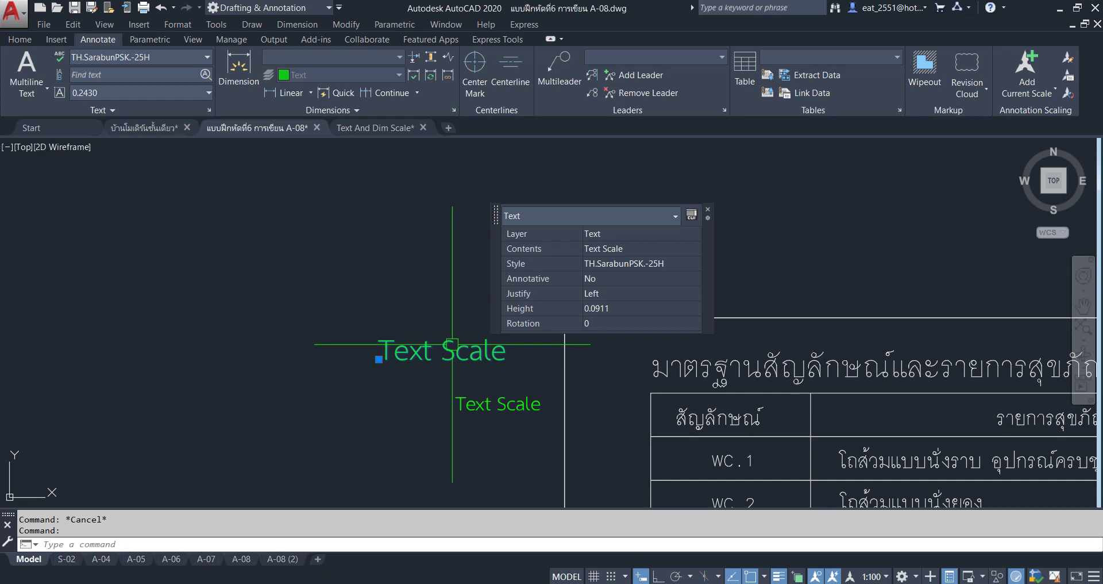
{"action": "mouse_move", "coordinate": [441, 350]}
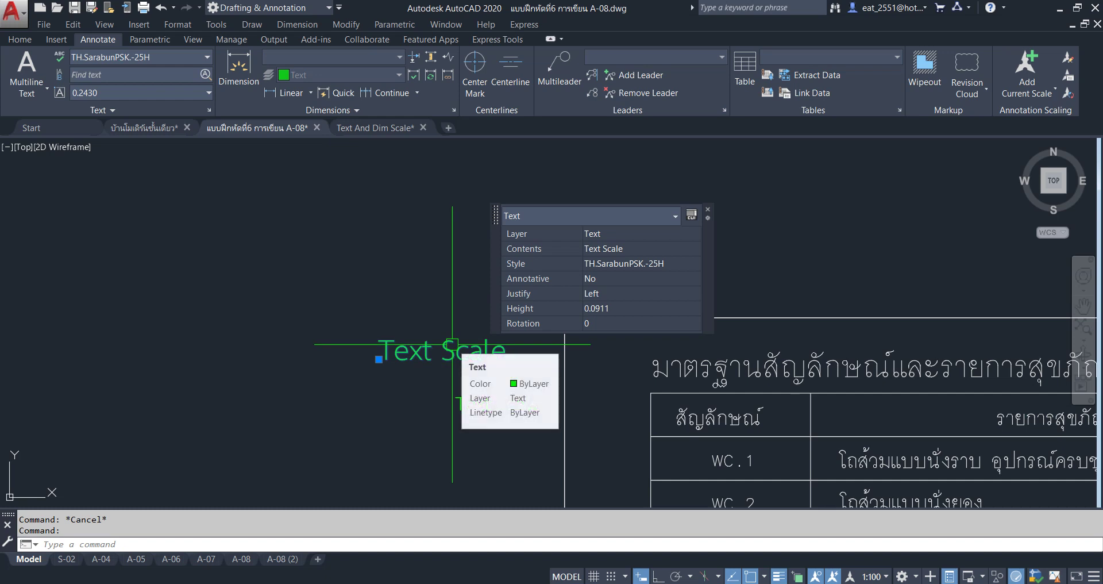
{"action": "key", "text": "Escape"}
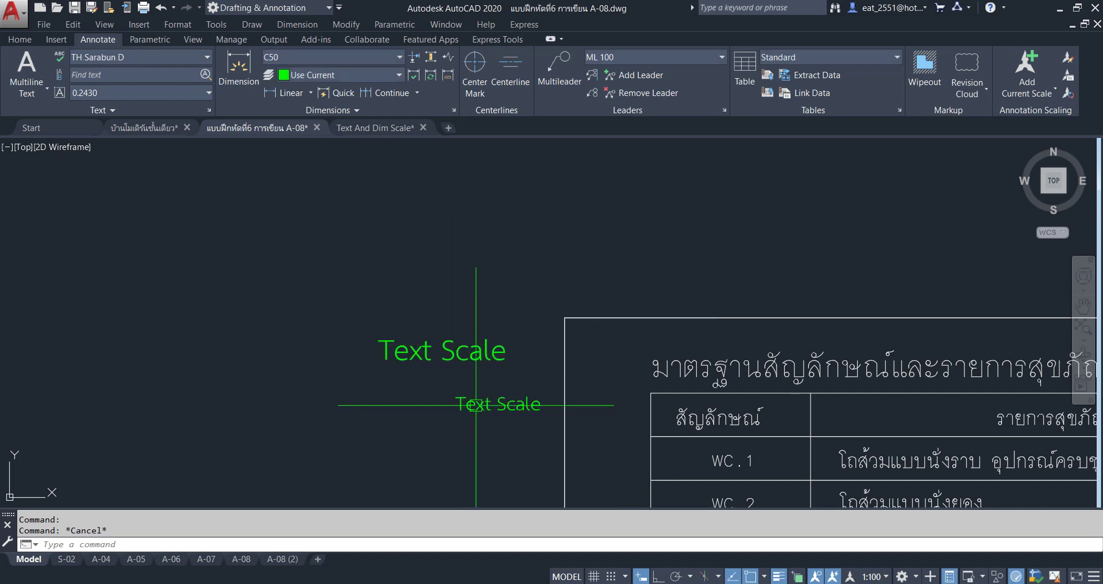
{"action": "left_click", "coordinate": [476, 405]}
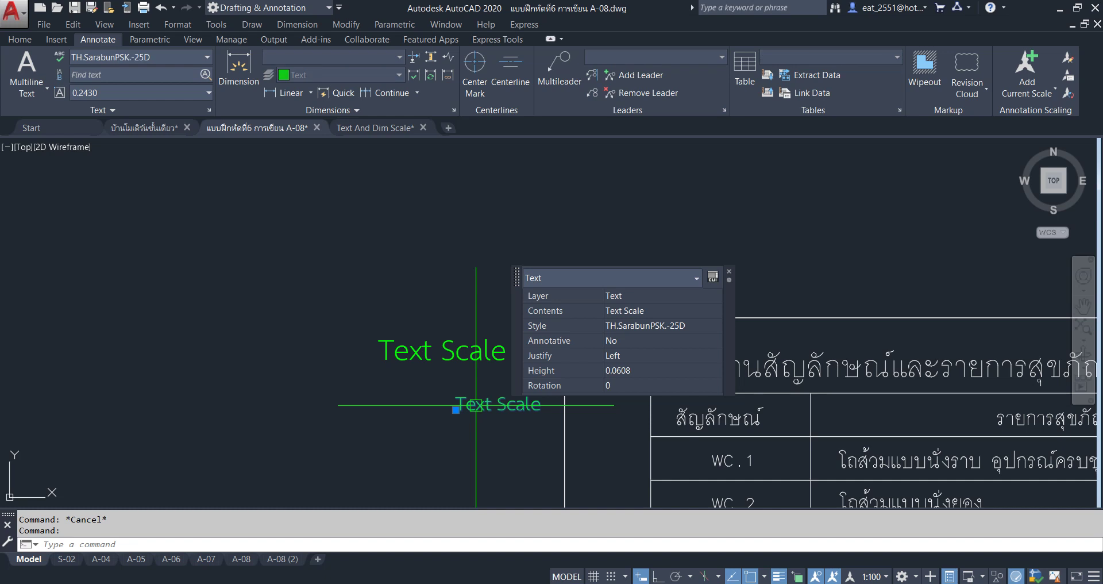
{"action": "key", "text": "Escape"}
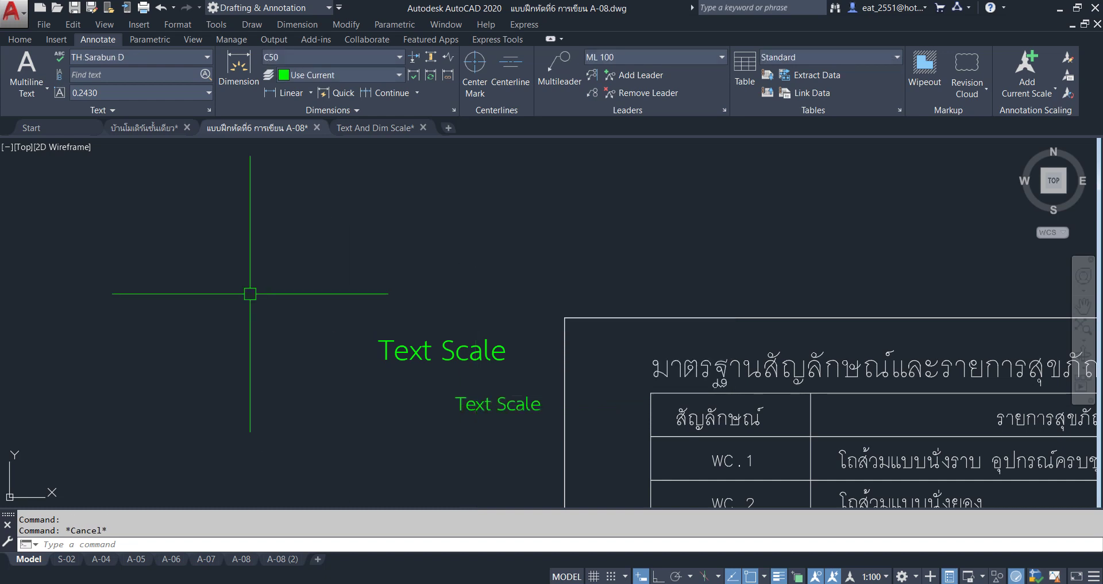
{"action": "scroll", "coordinate": [258, 310], "scroll_direction": "down", "scroll_amount": 5}
{"action": "scroll", "coordinate": [454, 283], "scroll_direction": "up", "scroll_amount": 2}
{"action": "scroll", "coordinate": [455, 284], "scroll_direction": "up", "scroll_amount": 2}
{"action": "scroll", "coordinate": [454, 284], "scroll_direction": "up", "scroll_amount": 3}
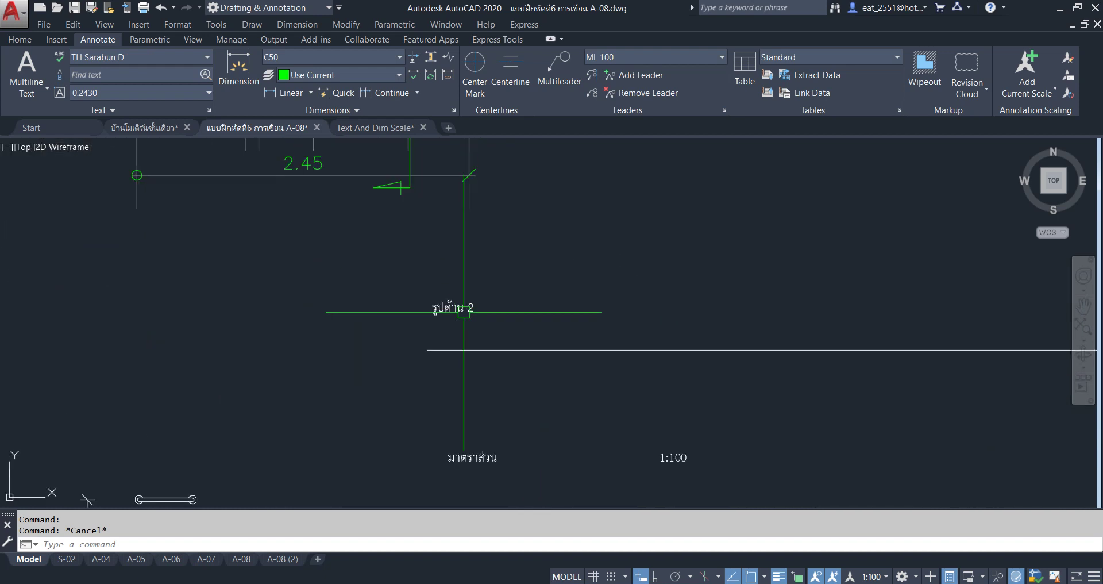
{"action": "left_click", "coordinate": [460, 306]}
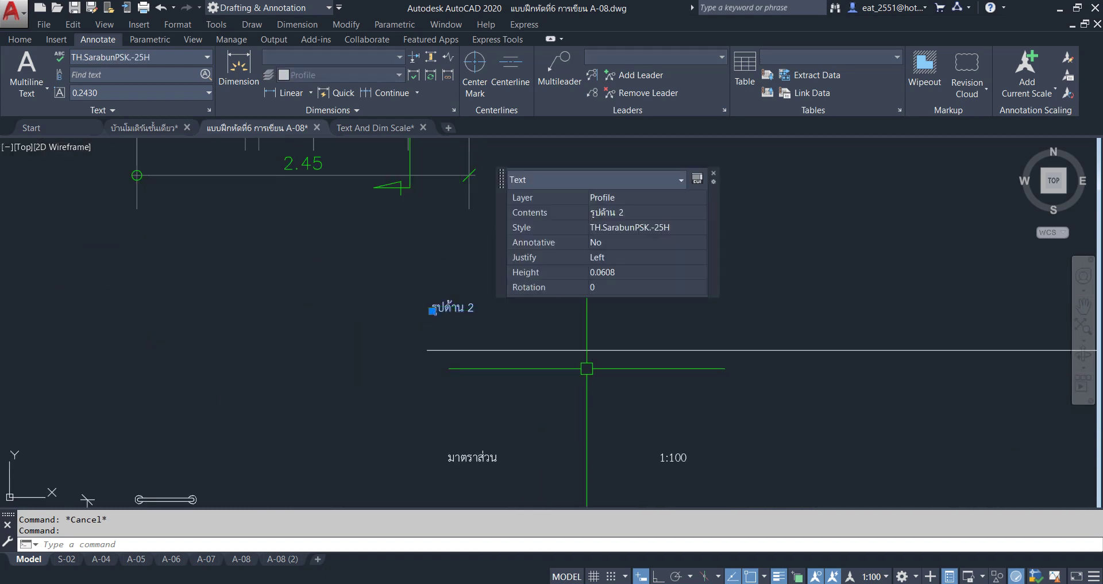
{"action": "key", "text": "Escape"}
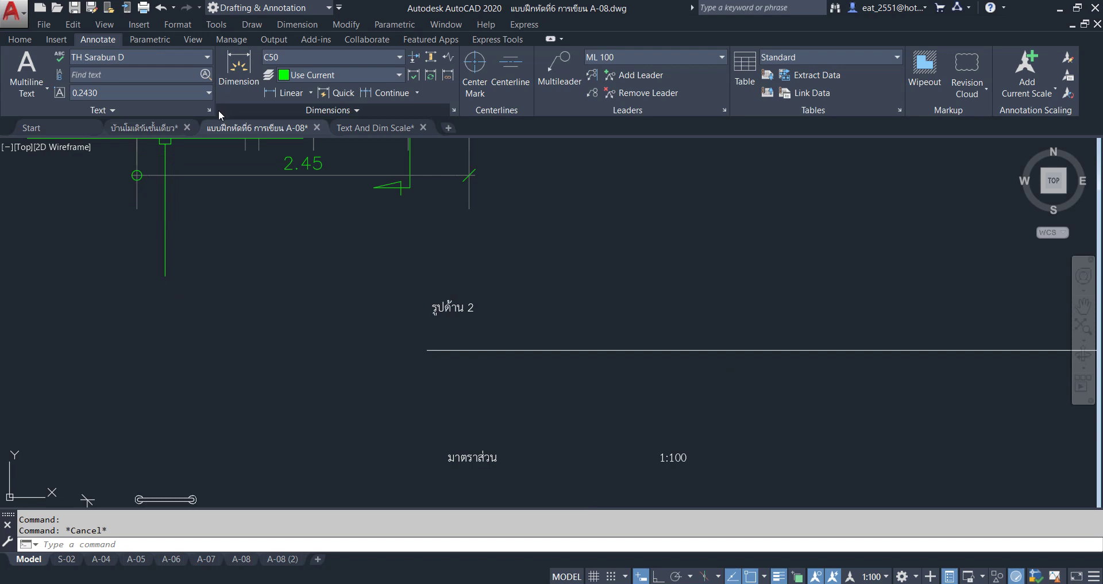
{"action": "left_click", "coordinate": [208, 109]}
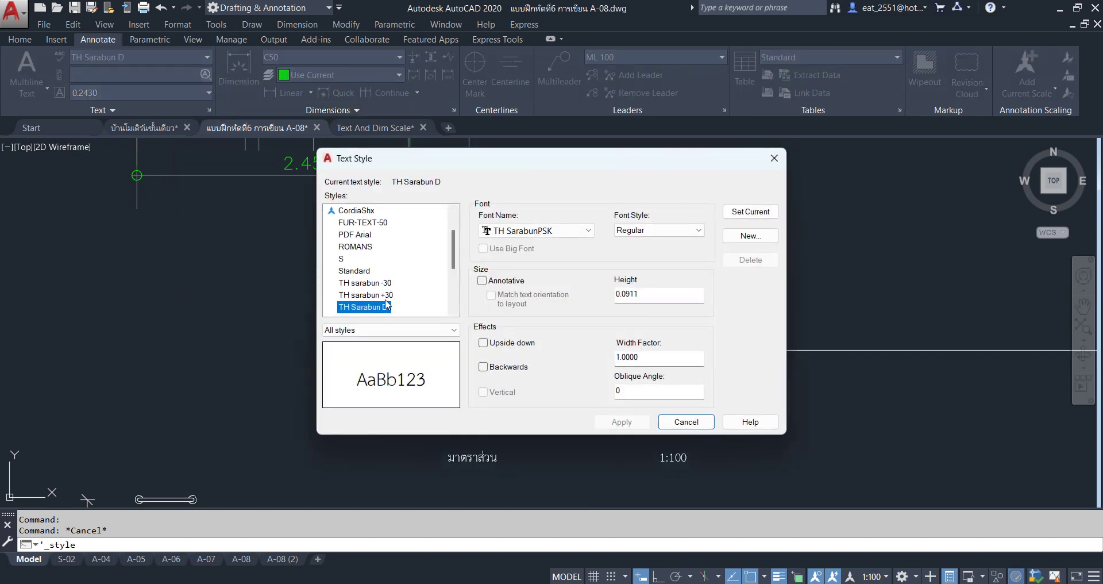
Compare the TH.SarabunPSK-25H and TH.SarabunPSK-25D text style settings, then close the dialog
{"action": "scroll", "coordinate": [389, 303], "scroll_direction": "down", "scroll_amount": 3}
{"action": "left_click", "coordinate": [389, 283]}
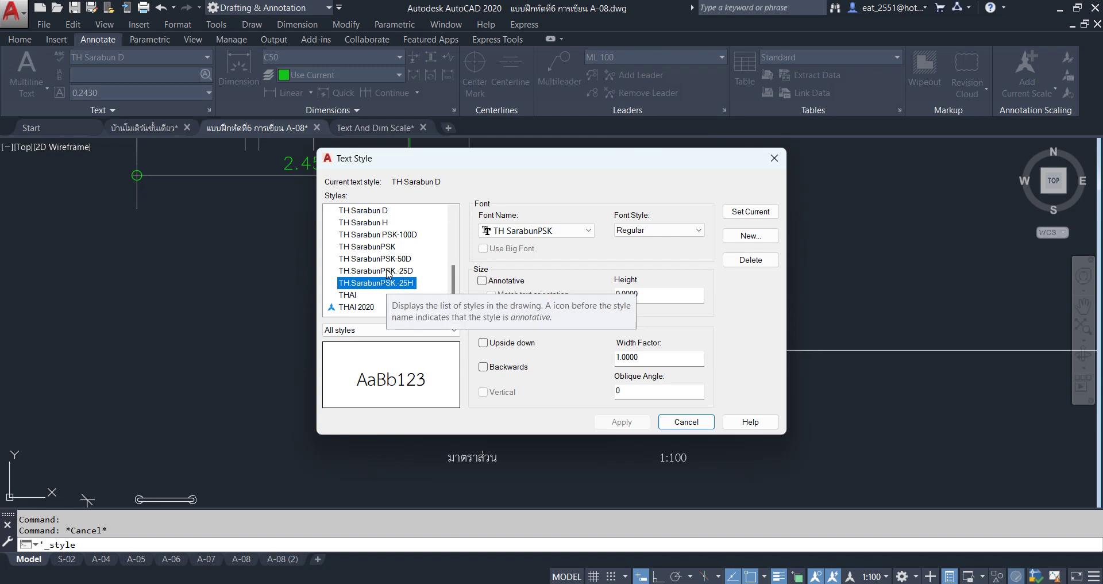
{"action": "left_click", "coordinate": [388, 271]}
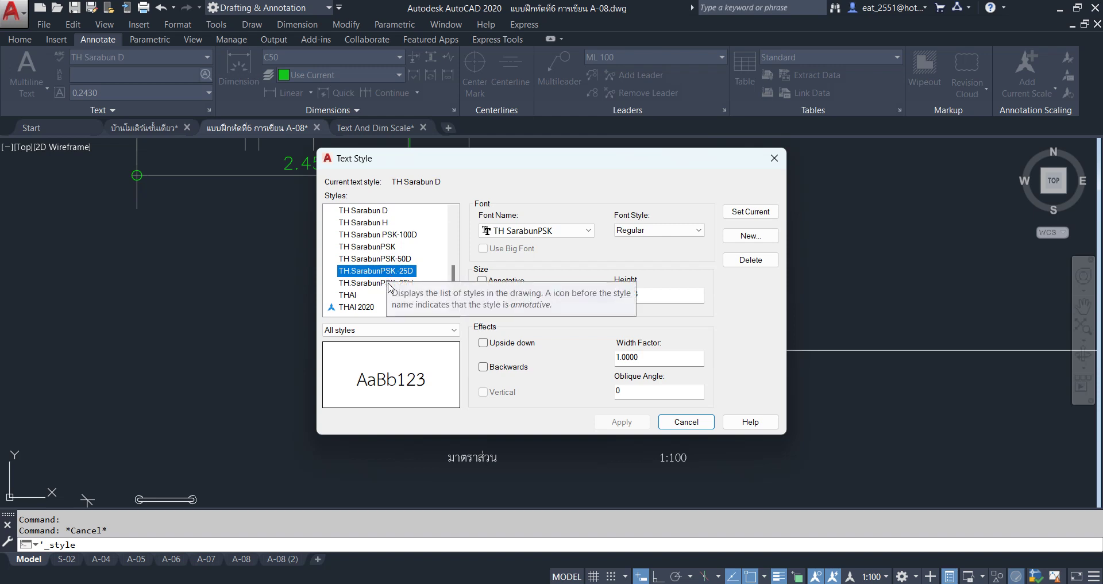
{"action": "left_click", "coordinate": [388, 283]}
{"action": "key", "text": "Escape"}
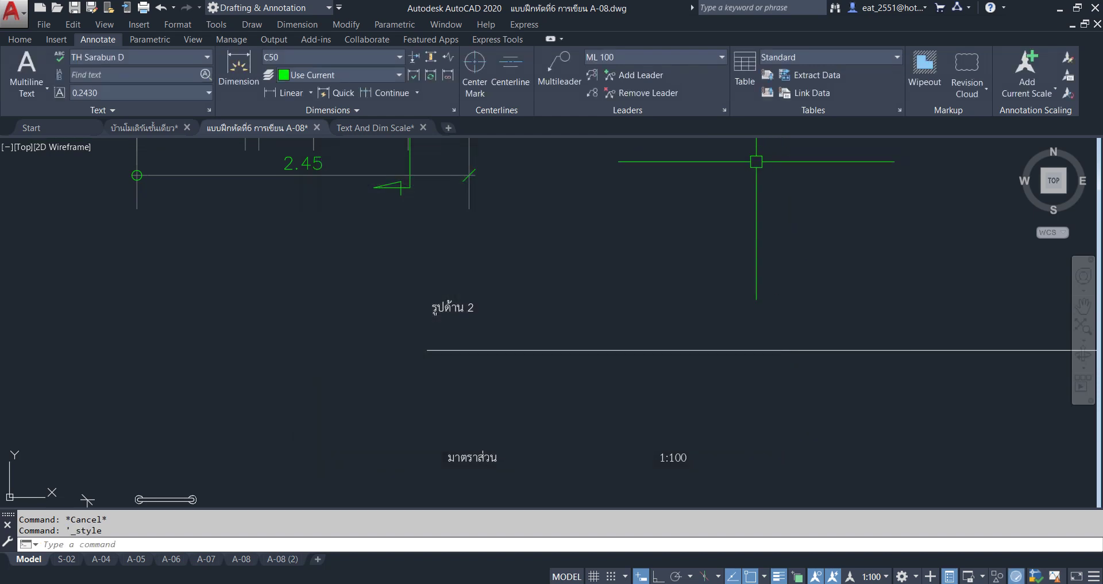
Check the height of the large Text Scale sample text in Quick Properties
{"action": "scroll", "coordinate": [420, 344], "scroll_direction": "down", "scroll_amount": 4}
{"action": "scroll", "coordinate": [419, 345], "scroll_direction": "down", "scroll_amount": 2}
{"action": "scroll", "coordinate": [295, 282], "scroll_direction": "up", "scroll_amount": 2}
{"action": "scroll", "coordinate": [431, 177], "scroll_direction": "up", "scroll_amount": 2}
{"action": "scroll", "coordinate": [320, 264], "scroll_direction": "up", "scroll_amount": 2}
{"action": "left_click", "coordinate": [314, 258]}
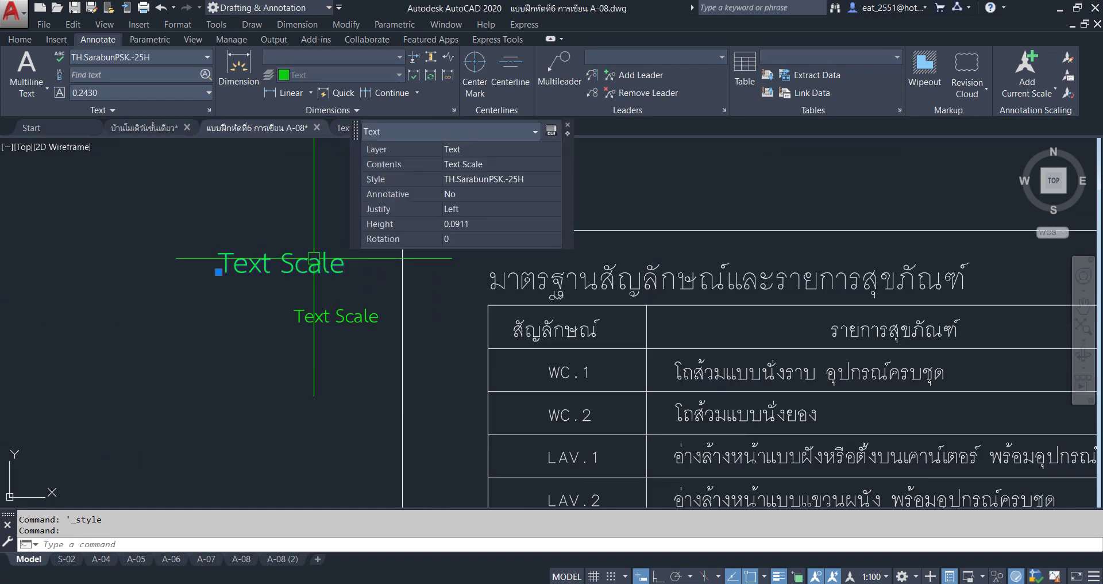
{"action": "left_click", "coordinate": [456, 223]}
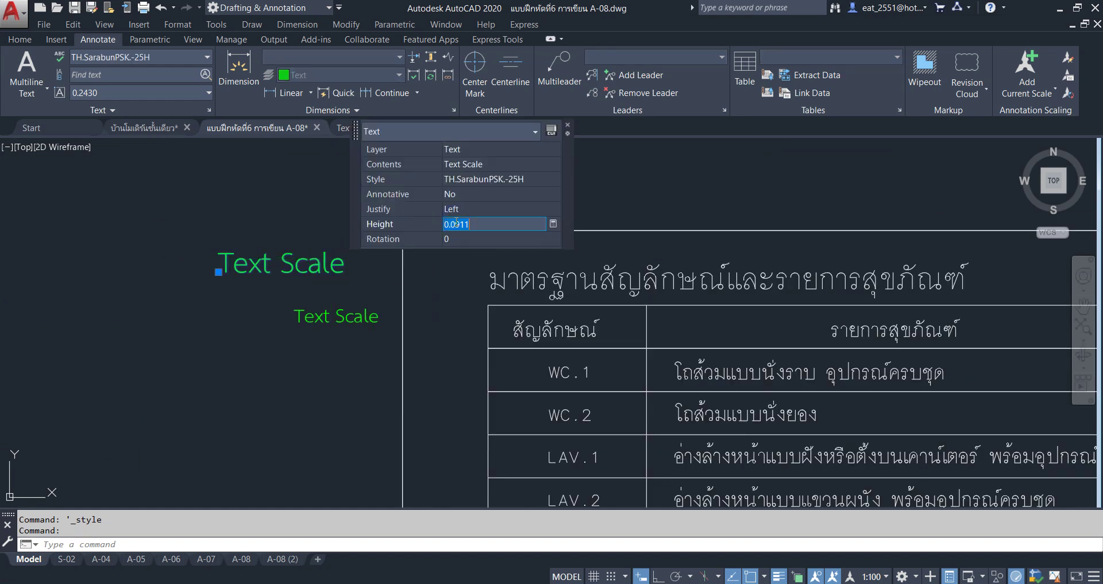
{"action": "left_click", "coordinate": [568, 125]}
Make TH.SarabunPSK-25H the current text style and save the style change
{"action": "left_click", "coordinate": [210, 110]}
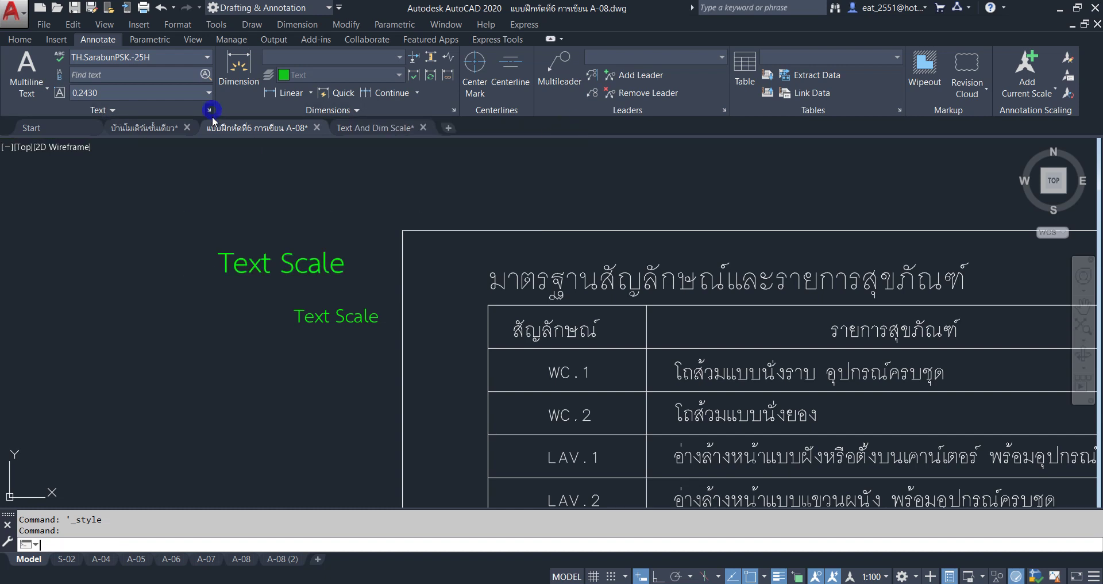
{"action": "scroll", "coordinate": [390, 288], "scroll_direction": "down", "scroll_amount": 1}
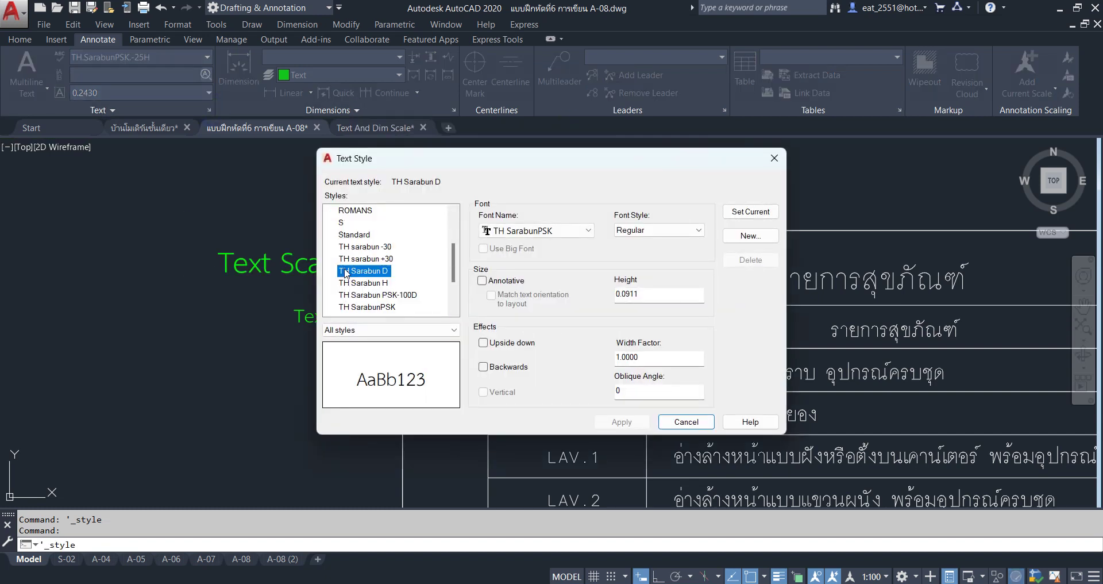
{"action": "scroll", "coordinate": [390, 288], "scroll_direction": "down", "scroll_amount": 1}
{"action": "left_click", "coordinate": [398, 308]}
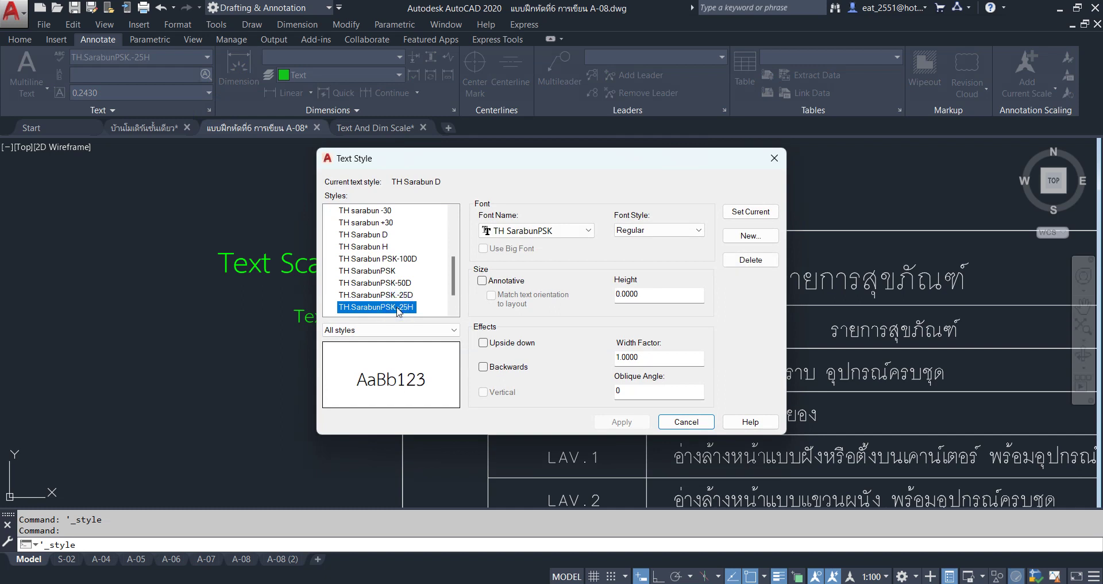
{"action": "left_click", "coordinate": [374, 247]}
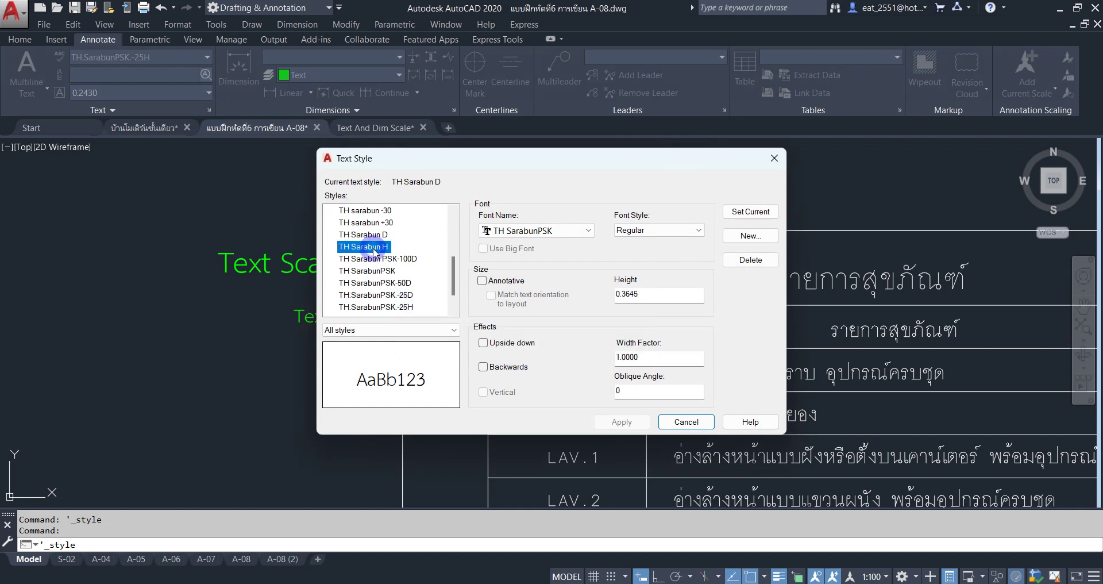
{"action": "left_click", "coordinate": [368, 309]}
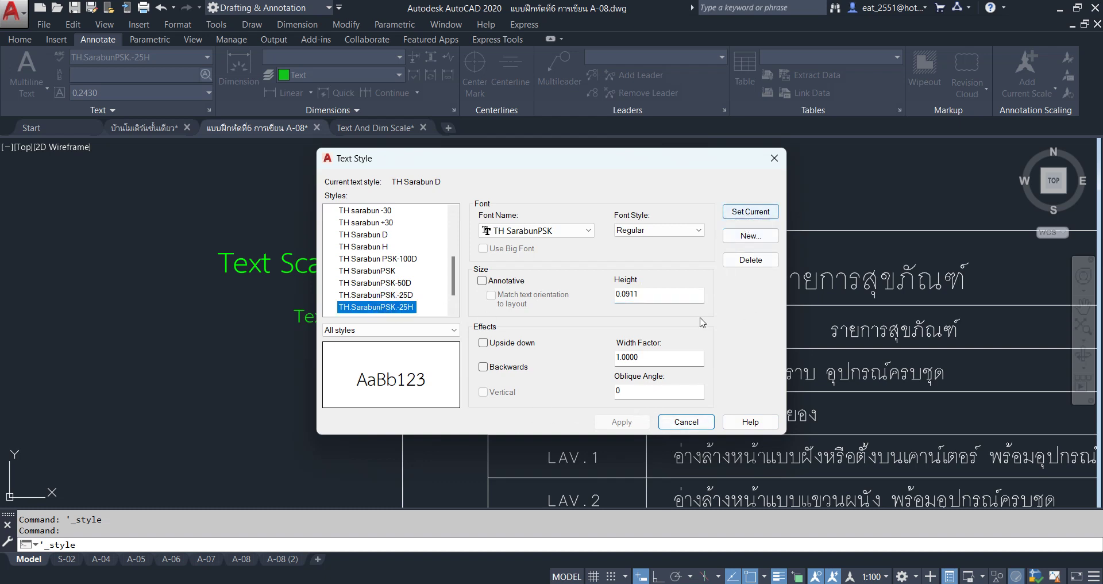
{"action": "left_click", "coordinate": [748, 213]}
{"action": "left_click", "coordinate": [543, 331]}
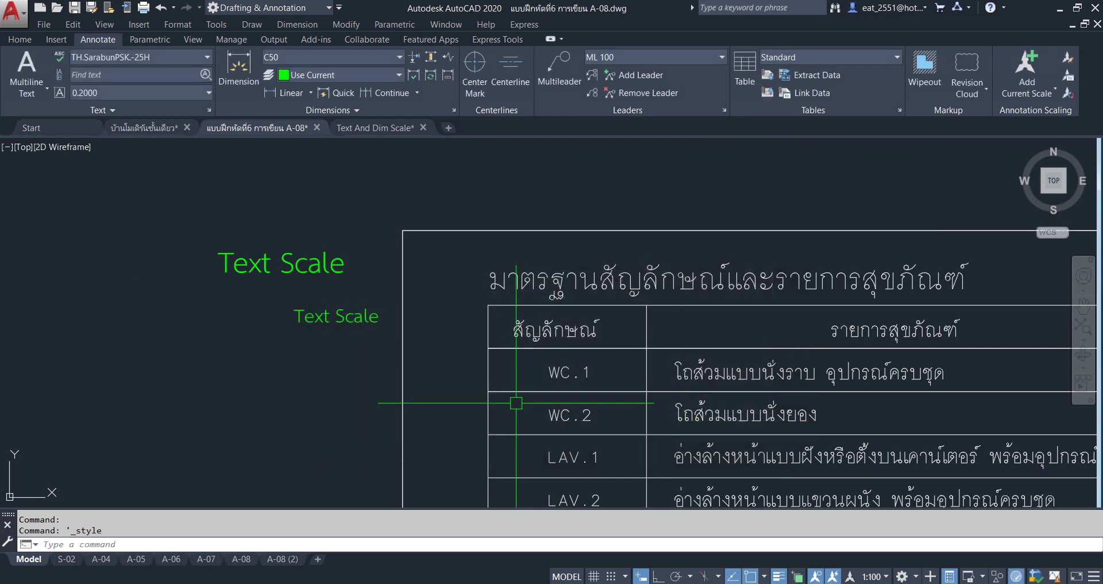
Apply the TH.SarabunPSK-25H text style to the รูปด้าน 2 title
{"action": "scroll", "coordinate": [387, 406], "scroll_direction": "down", "scroll_amount": 3}
{"action": "scroll", "coordinate": [387, 406], "scroll_direction": "down", "scroll_amount": 2}
{"action": "scroll", "coordinate": [536, 232], "scroll_direction": "up", "scroll_amount": 2}
{"action": "scroll", "coordinate": [536, 233], "scroll_direction": "up", "scroll_amount": 3}
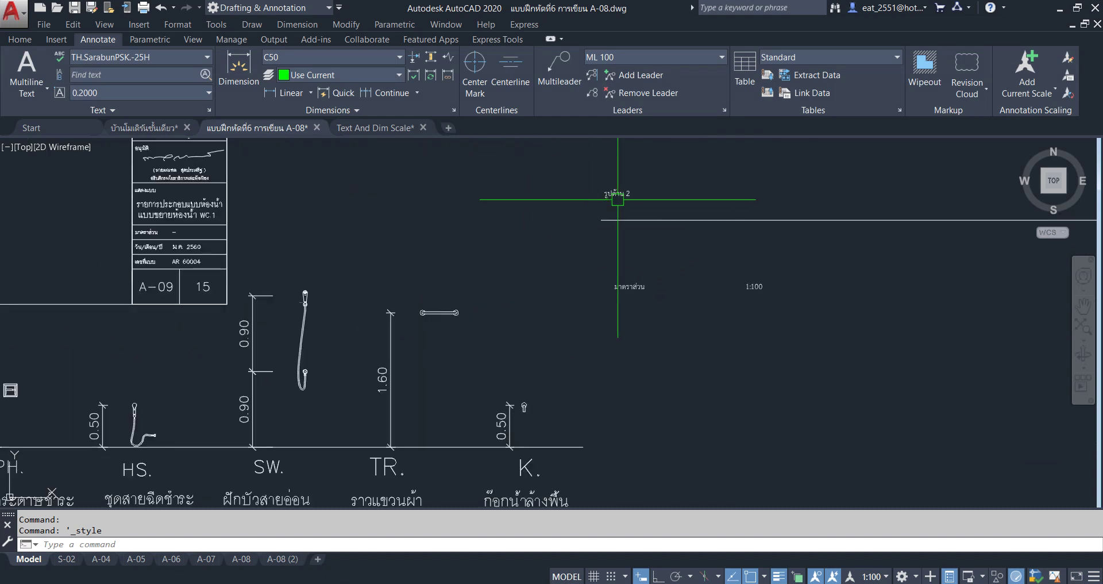
{"action": "left_click", "coordinate": [608, 208]}
{"action": "middle_click_drag", "start_coordinate": [722, 308], "coordinate": [575, 395]}
{"action": "left_click", "coordinate": [817, 116]}
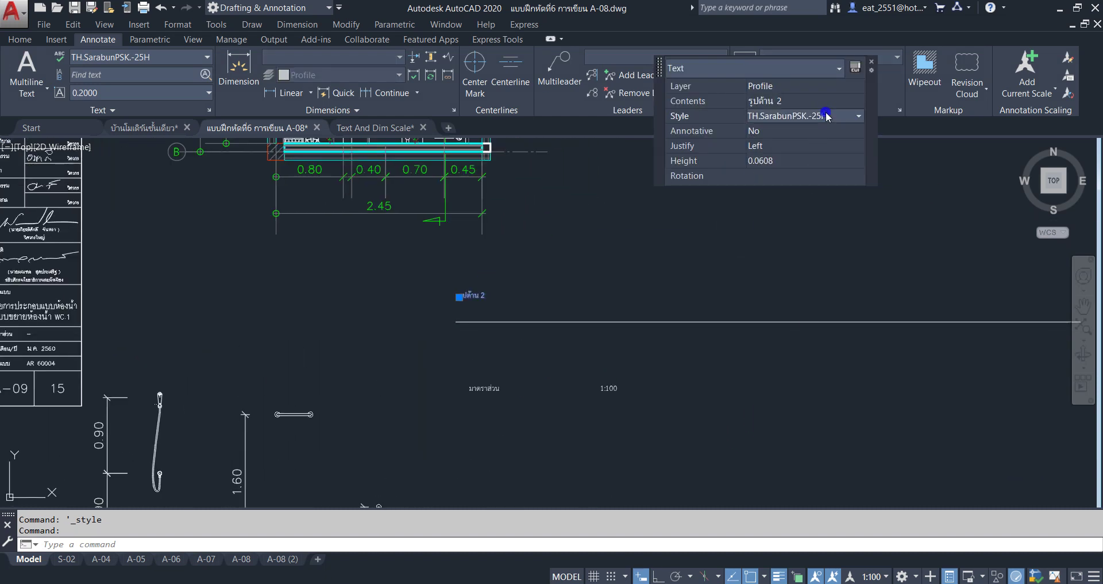
{"action": "left_click", "coordinate": [825, 114]}
{"action": "left_click", "coordinate": [813, 179]}
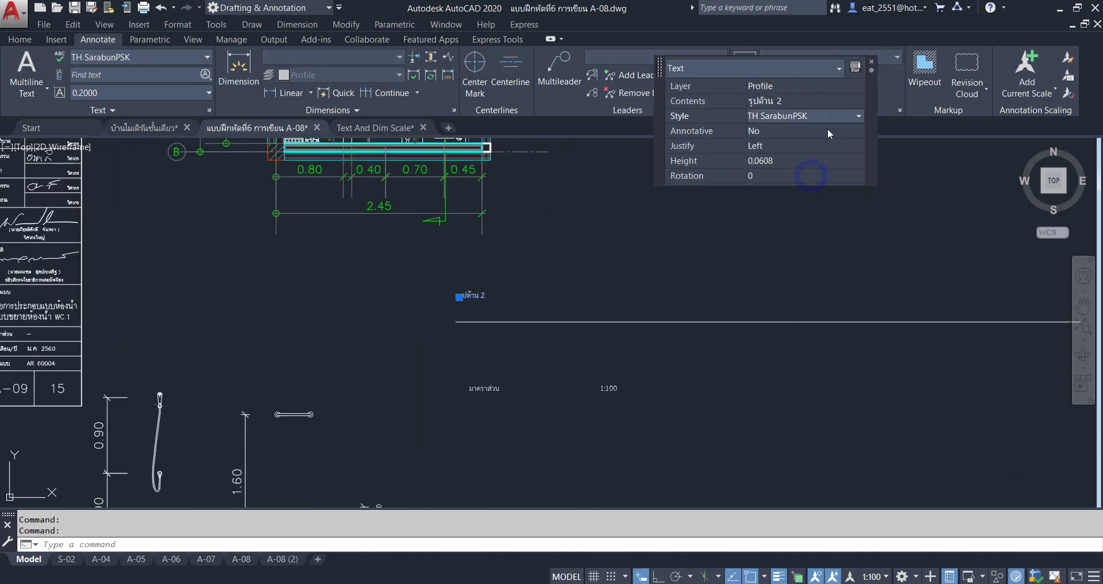
{"action": "left_click", "coordinate": [840, 113]}
{"action": "left_click", "coordinate": [840, 114]}
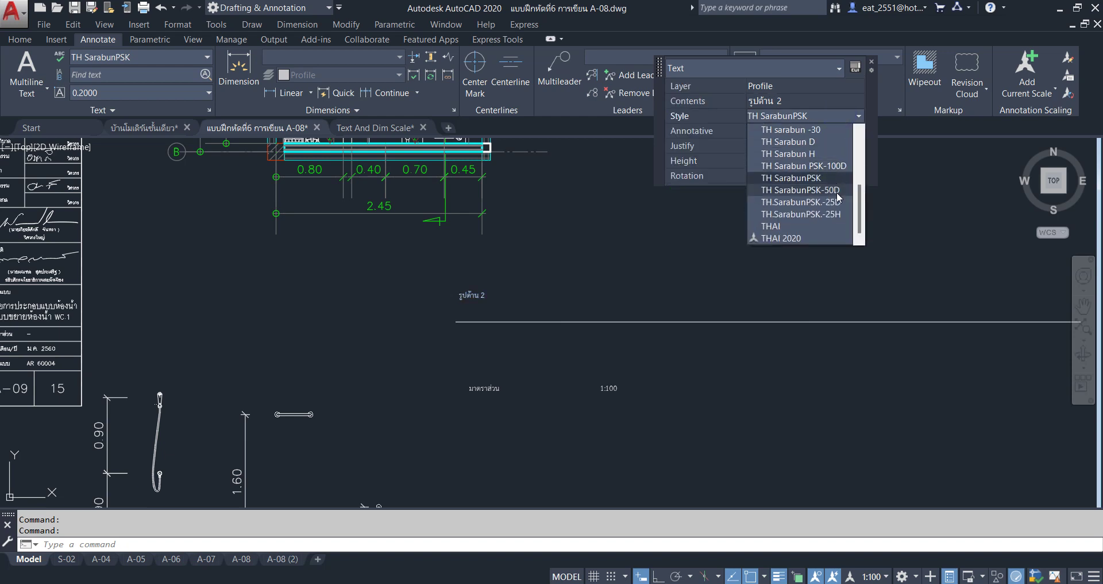
{"action": "left_click", "coordinate": [836, 214]}
Window-select the scale text, clear the selection, and return to the Home ribbon
{"action": "key", "text": "Escape"}
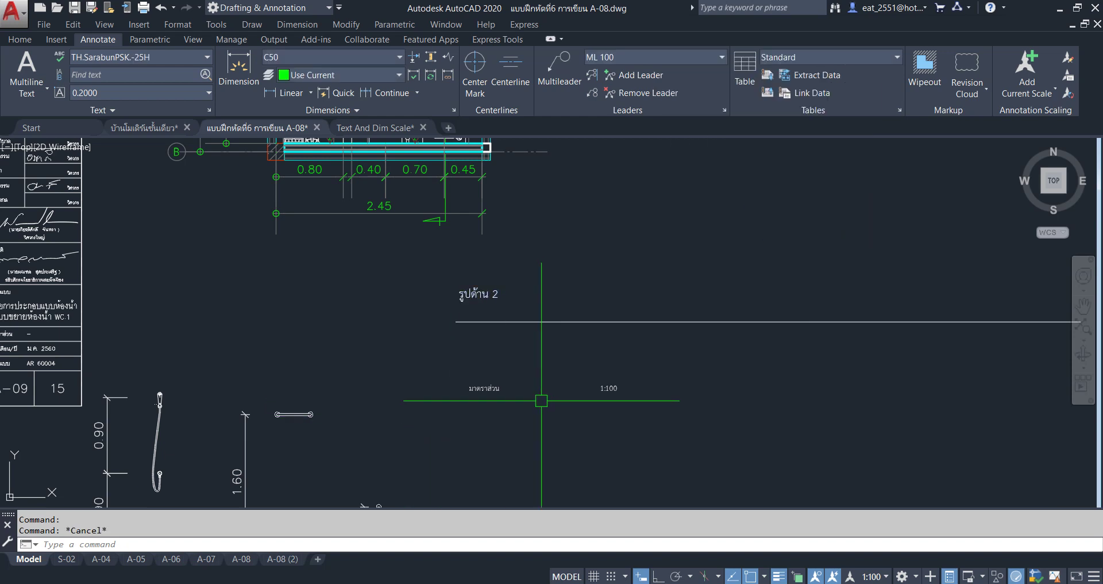
{"action": "scroll", "coordinate": [539, 399], "scroll_direction": "down", "scroll_amount": 2}
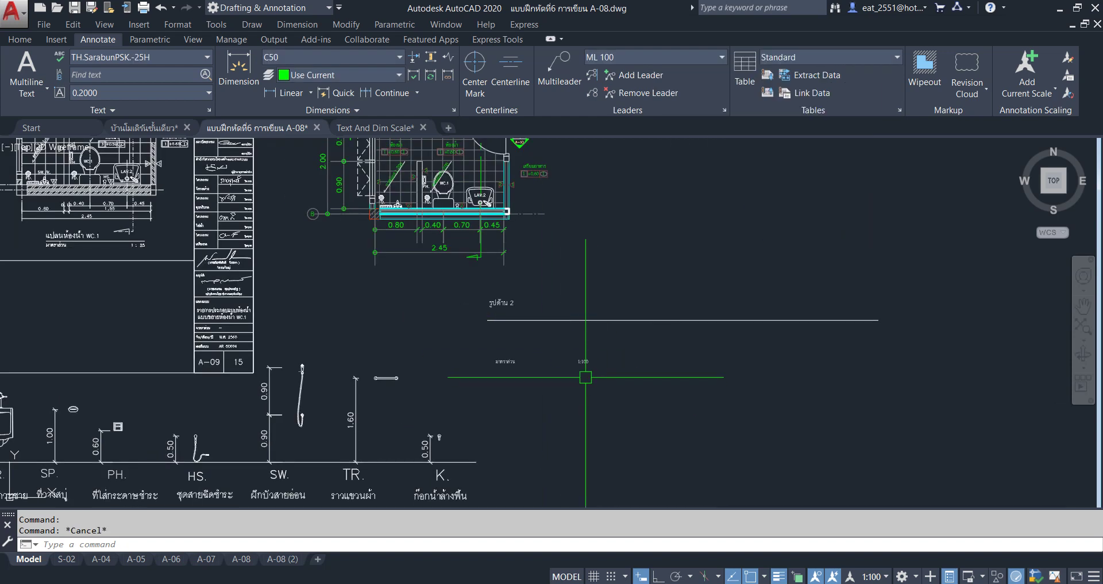
{"action": "scroll", "coordinate": [586, 377], "scroll_direction": "up", "scroll_amount": 2}
{"action": "scroll", "coordinate": [572, 335], "scroll_direction": "up", "scroll_amount": 2}
{"action": "left_click", "coordinate": [837, 375]}
{"action": "left_click", "coordinate": [406, 450]}
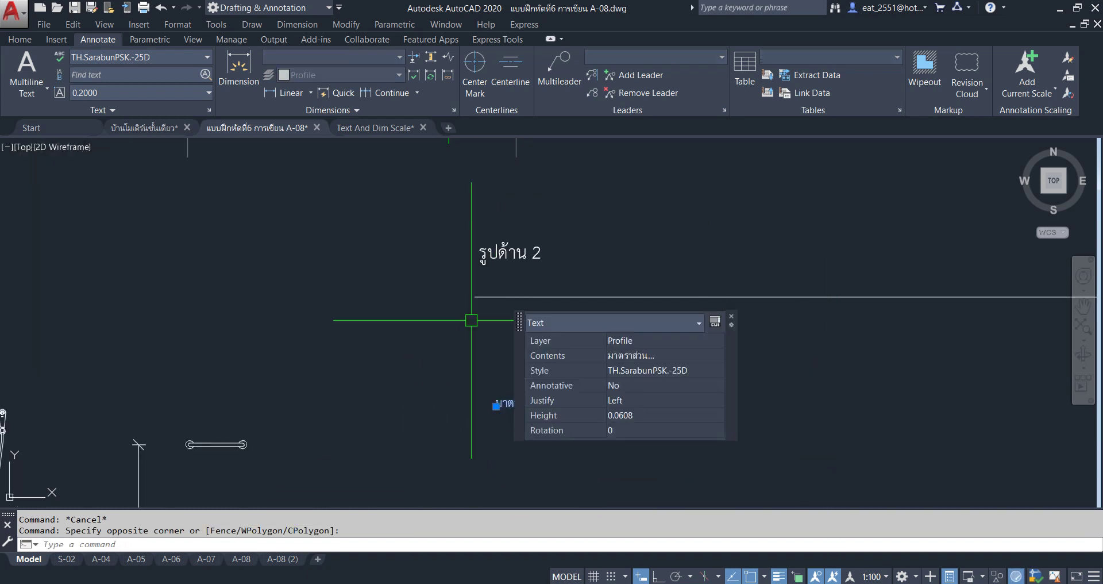
{"action": "key", "text": "Escape"}
{"action": "left_click", "coordinate": [28, 42]}
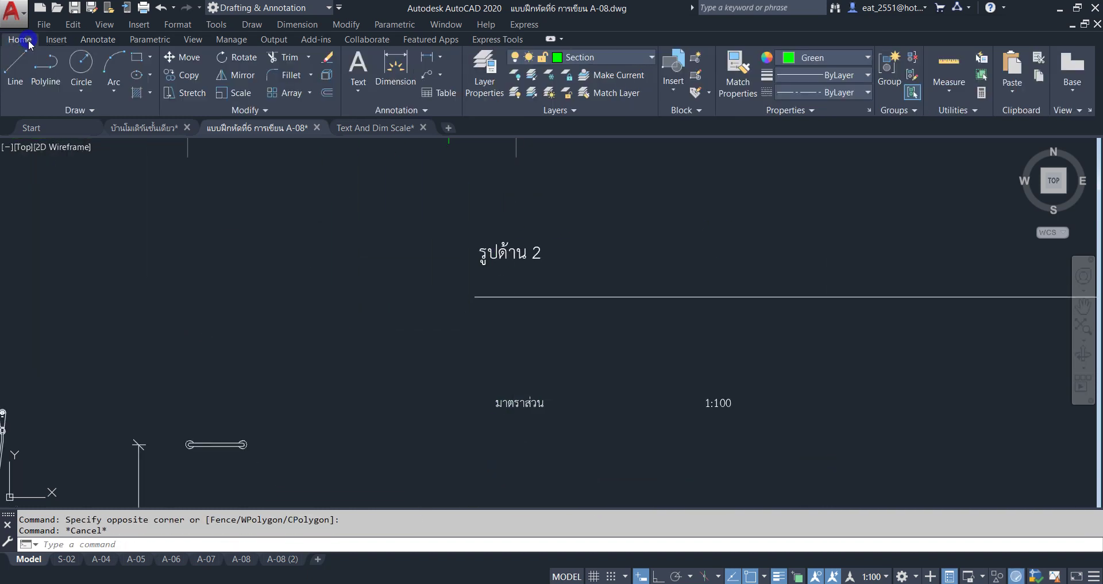
Move the รูปด้าน 2 title, then drop the มาตราส่วน scale text just beneath it
{"action": "left_click_drag", "start_coordinate": [581, 217], "coordinate": [350, 276]}
{"action": "key", "text": "Return"}
{"action": "left_click", "coordinate": [364, 256]}
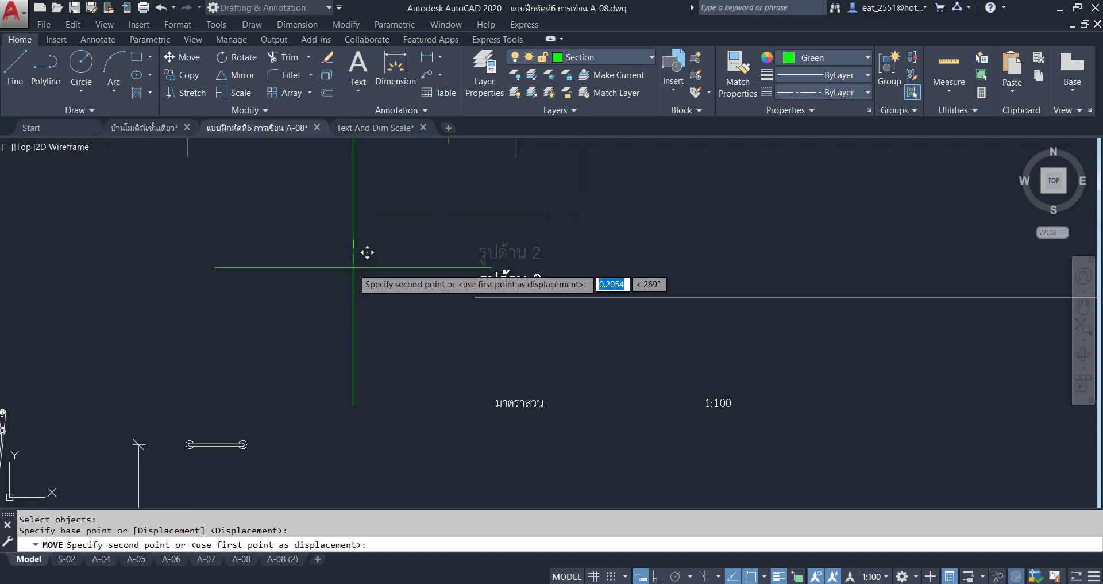
{"action": "left_click", "coordinate": [543, 276]}
{"action": "scroll", "coordinate": [517, 293], "scroll_direction": "up", "scroll_amount": 2}
{"action": "scroll", "coordinate": [712, 316], "scroll_direction": "down", "scroll_amount": 3}
{"action": "left_click", "coordinate": [712, 316]}
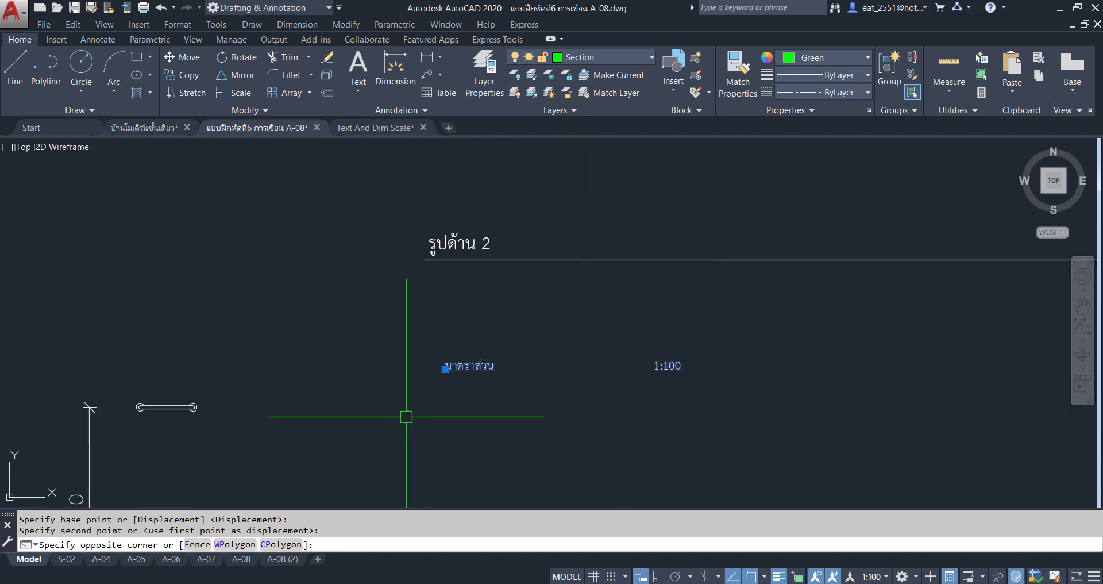
{"action": "left_click", "coordinate": [406, 414]}
{"action": "left_click", "coordinate": [174, 62]}
{"action": "left_click", "coordinate": [308, 396]}
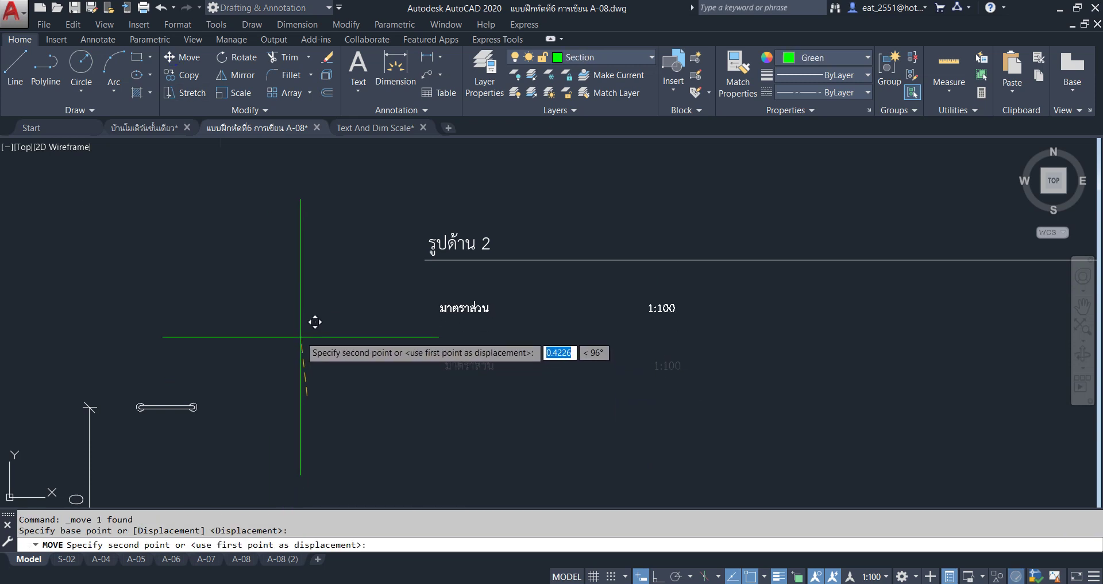
{"action": "left_click", "coordinate": [290, 304]}
Try stretching the title's underline from its end, then cancel and deselect
{"action": "scroll", "coordinate": [394, 296], "scroll_direction": "down", "scroll_amount": 4}
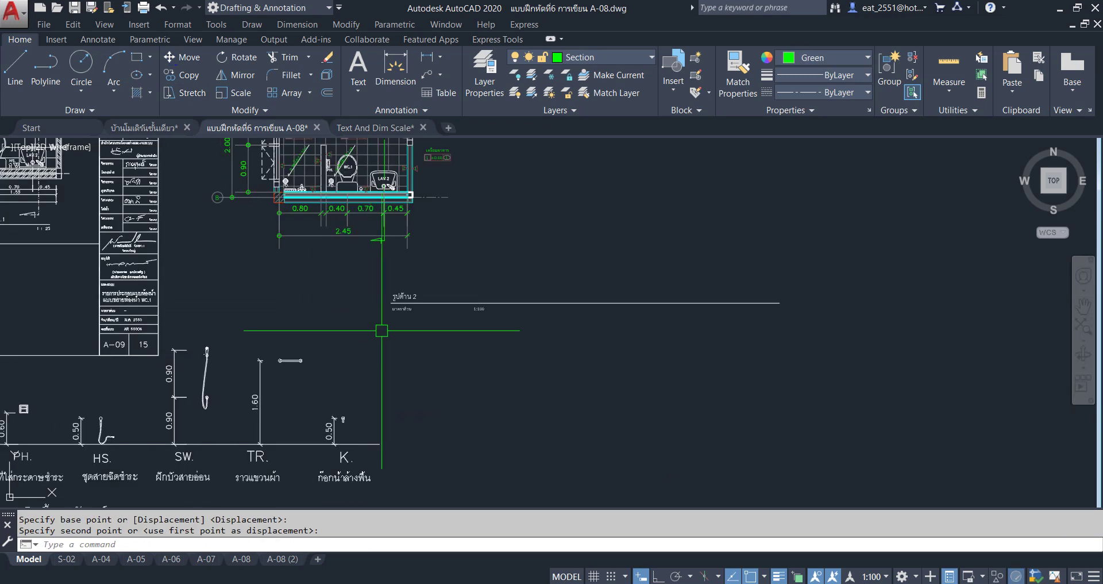
{"action": "left_click", "coordinate": [677, 301]}
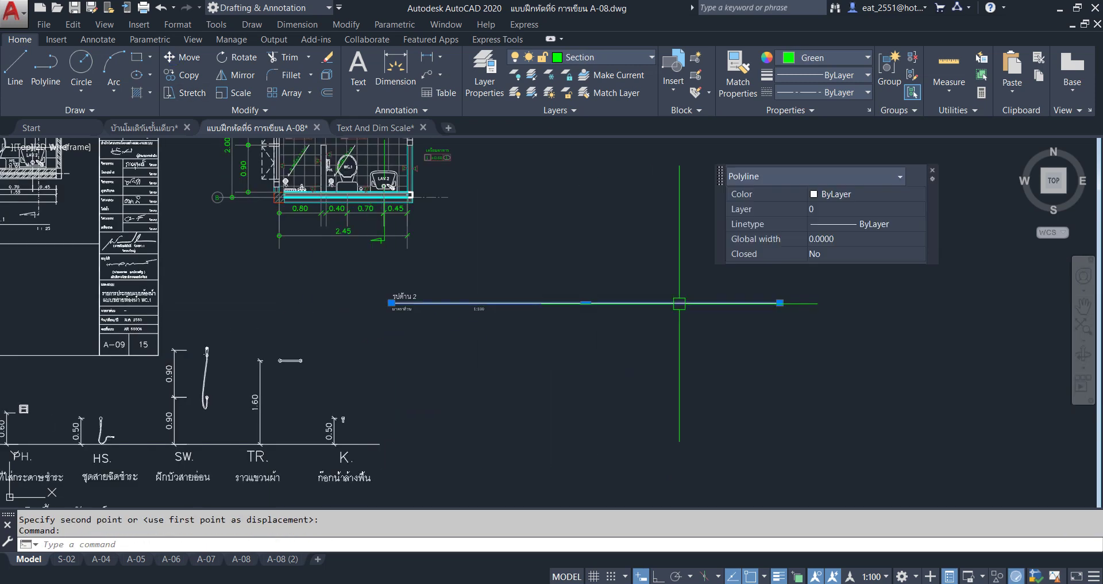
{"action": "left_click", "coordinate": [780, 302]}
{"action": "scroll", "coordinate": [534, 301], "scroll_direction": "up", "scroll_amount": 3}
{"action": "scroll", "coordinate": [575, 302], "scroll_direction": "up", "scroll_amount": 3}
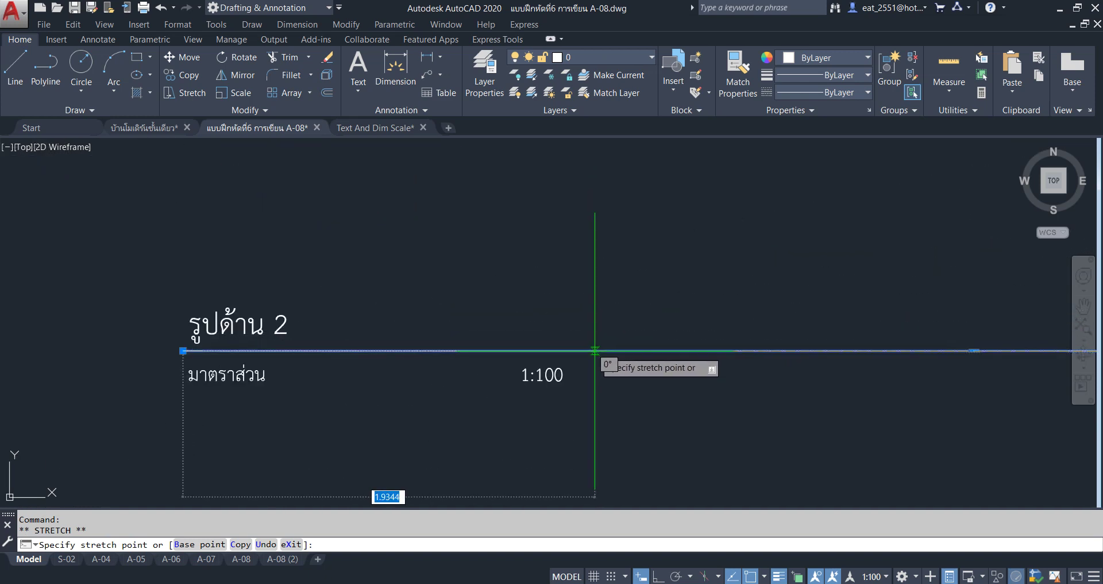
{"action": "key", "text": "Escape"}
{"action": "scroll", "coordinate": [499, 370], "scroll_direction": "down", "scroll_amount": 5}
{"action": "key", "text": "Escape"}
Move the title, underline and scale text together beneath the WC.1 bathroom plan
{"action": "left_click", "coordinate": [579, 333]}
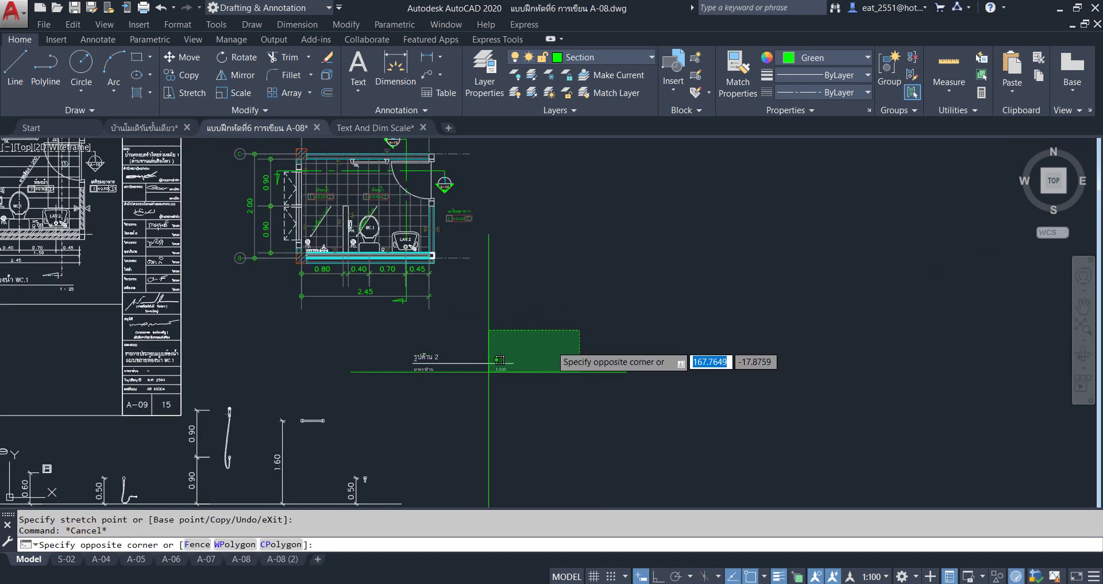
{"action": "left_click", "coordinate": [402, 423]}
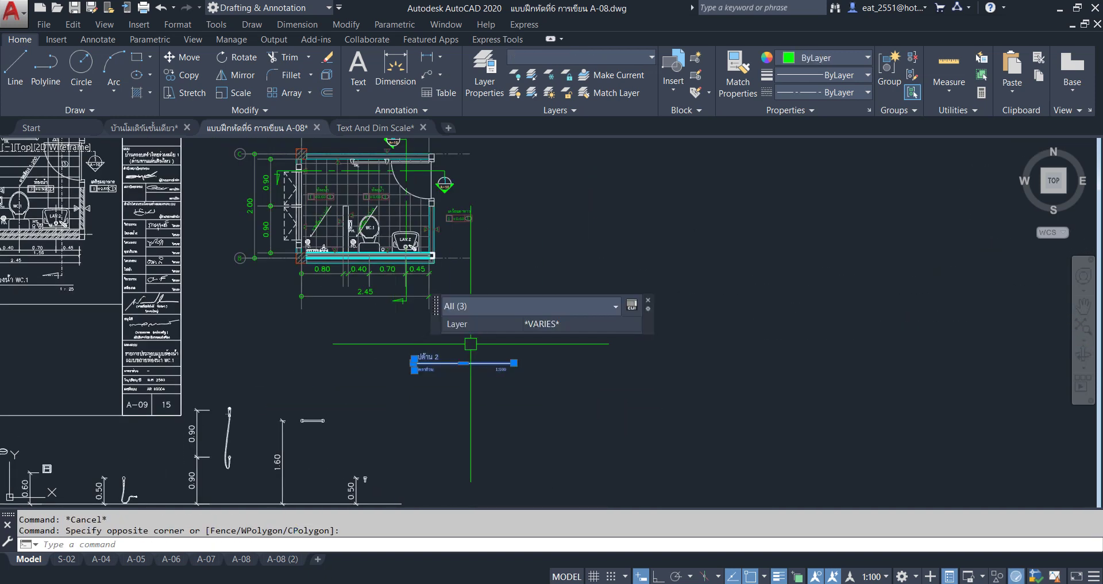
{"action": "left_click", "coordinate": [174, 59]}
{"action": "left_click", "coordinate": [512, 405]}
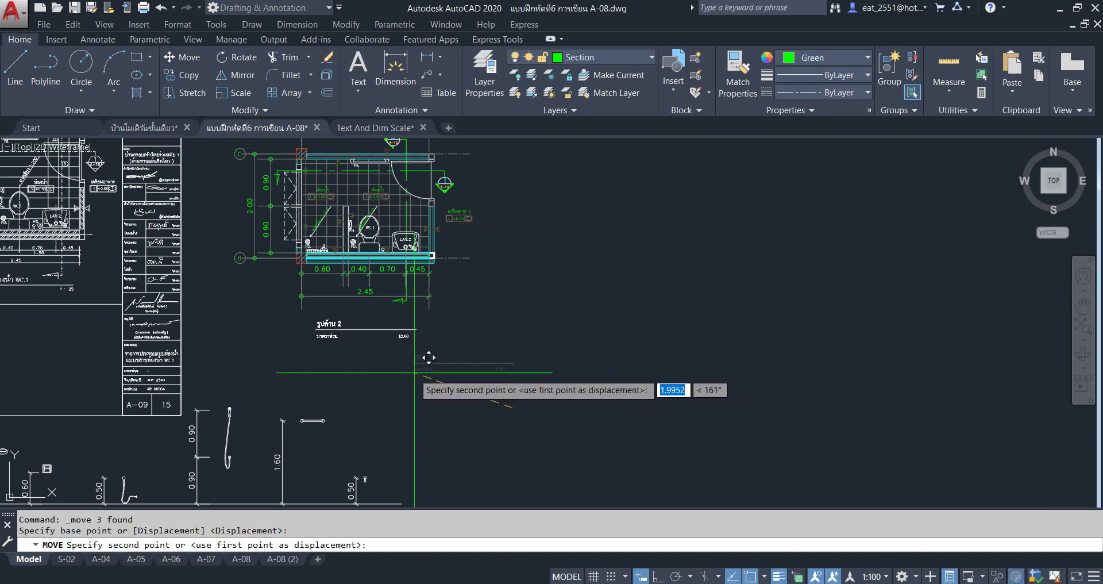
{"action": "left_click", "coordinate": [362, 369]}
{"action": "scroll", "coordinate": [362, 369], "scroll_direction": "up", "scroll_amount": 1}
{"action": "scroll", "coordinate": [186, 330], "scroll_direction": "up", "scroll_amount": 1}
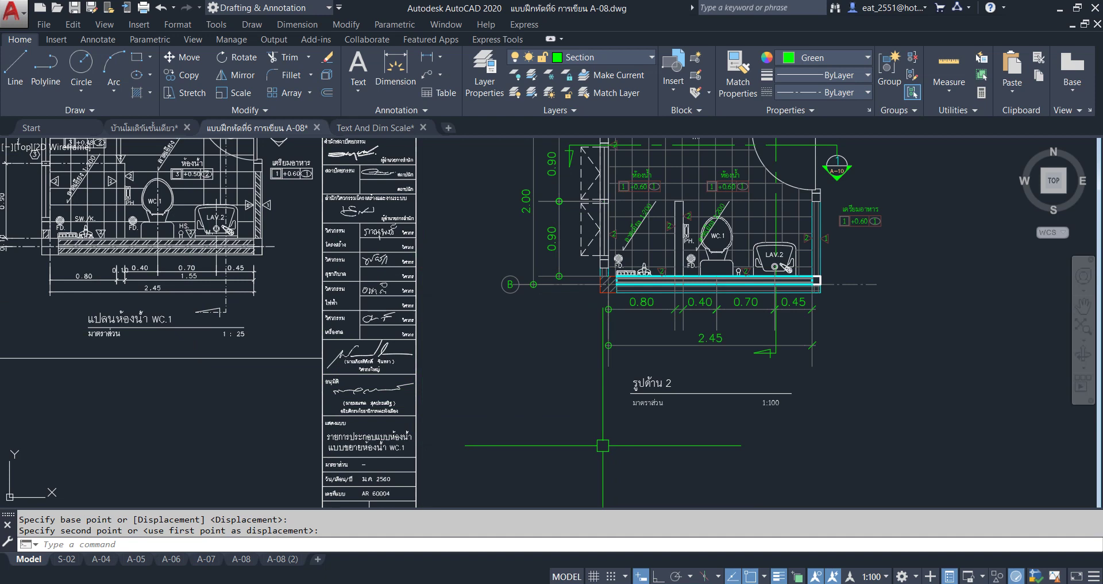
{"action": "middle_click_drag", "start_coordinate": [603, 448], "coordinate": [550, 446]}
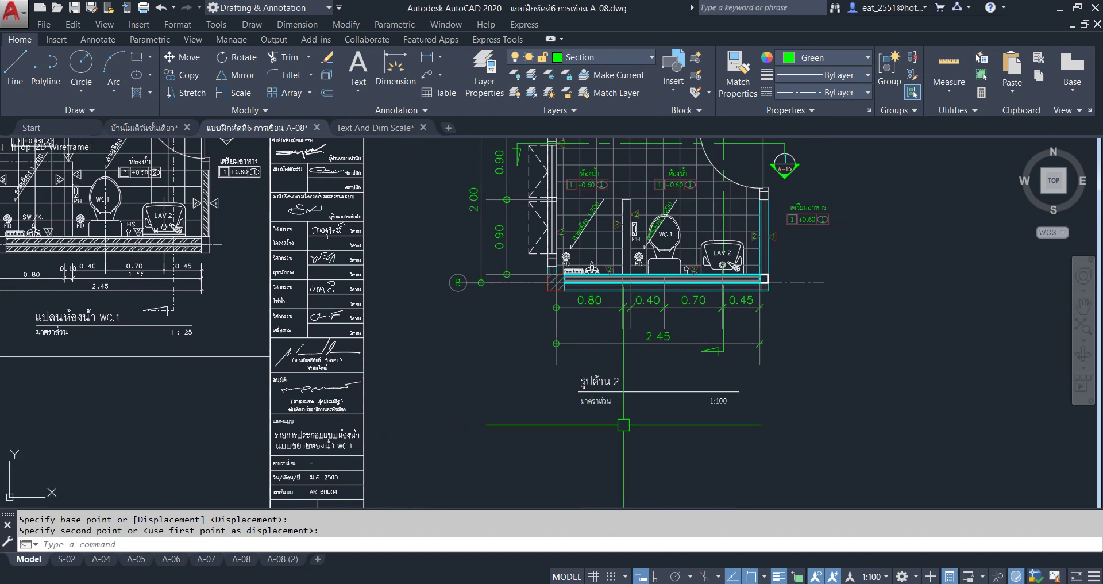
{"action": "scroll", "coordinate": [758, 413], "scroll_direction": "up", "scroll_amount": 5}
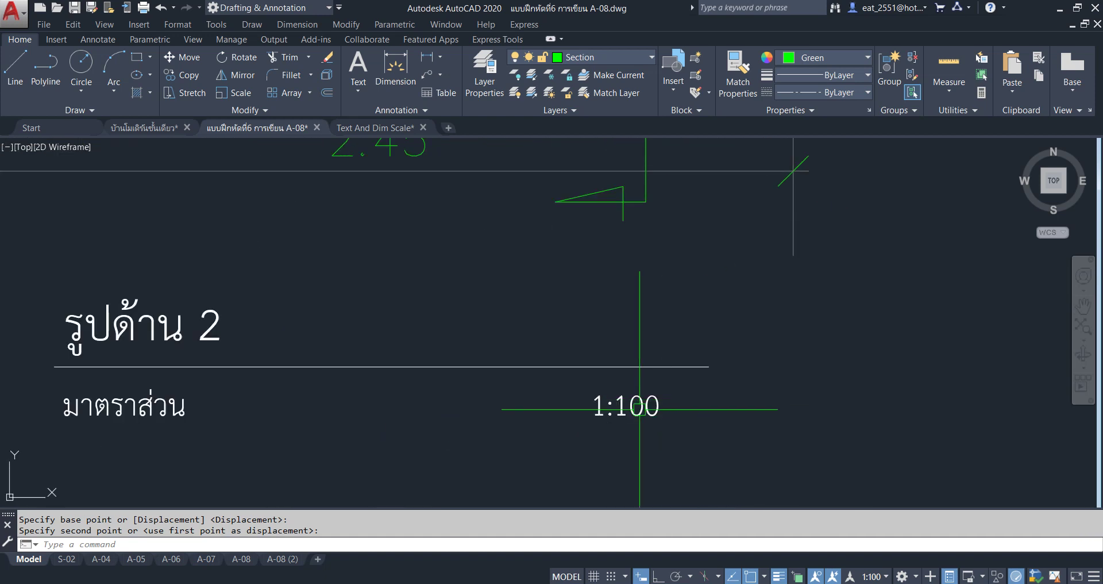
Change the 1:100 scale text under the plan to 1:25
{"action": "double_click", "coordinate": [652, 415]}
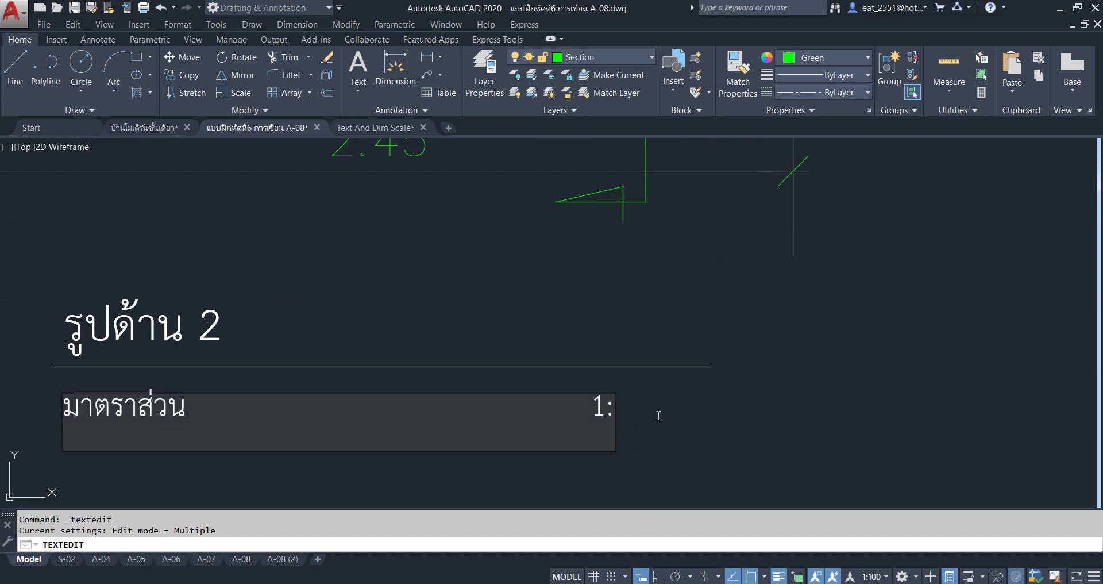
{"action": "type", "text": "25"}
{"action": "left_click", "coordinate": [672, 422]}
{"action": "key", "text": "Escape"}
Edit the copied รูปด้าน 2 title to read แปลนห้องน้ำ WC.1
{"action": "scroll", "coordinate": [148, 358], "scroll_direction": "down", "scroll_amount": 2}
{"action": "scroll", "coordinate": [443, 304], "scroll_direction": "down", "scroll_amount": 3}
{"action": "mouse_move", "coordinate": [636, 273]}
{"action": "middle_mouse_down"}
{"action": "mouse_move", "coordinate": [693, 306]}
{"action": "mouse_move", "coordinate": [822, 342]}
{"action": "mouse_move", "coordinate": [810, 342]}
{"action": "middle_mouse_up"}
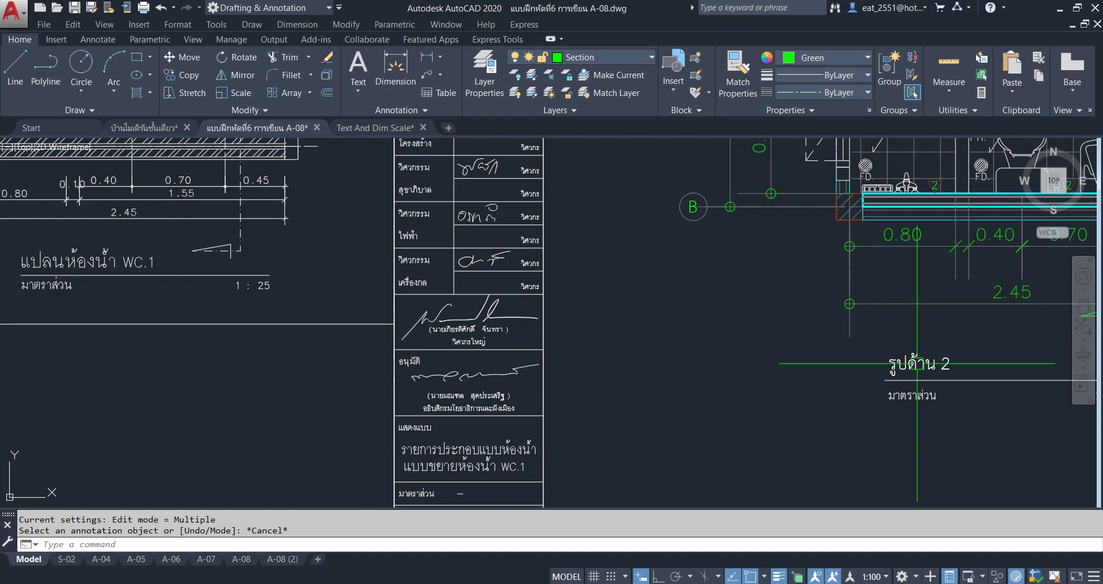
{"action": "double_click", "coordinate": [945, 374]}
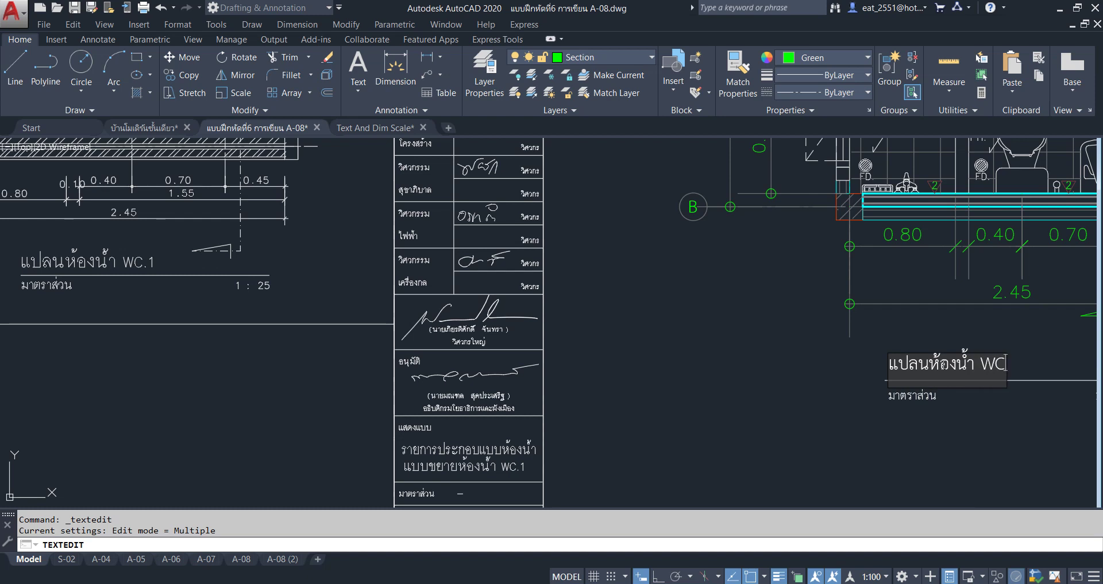
Commit the new plan title, then window-select and erase the old bathroom plan
{"action": "left_click", "coordinate": [839, 365]}
{"action": "key", "text": "Escape"}
{"action": "scroll", "coordinate": [666, 362], "scroll_direction": "down", "scroll_amount": 5}
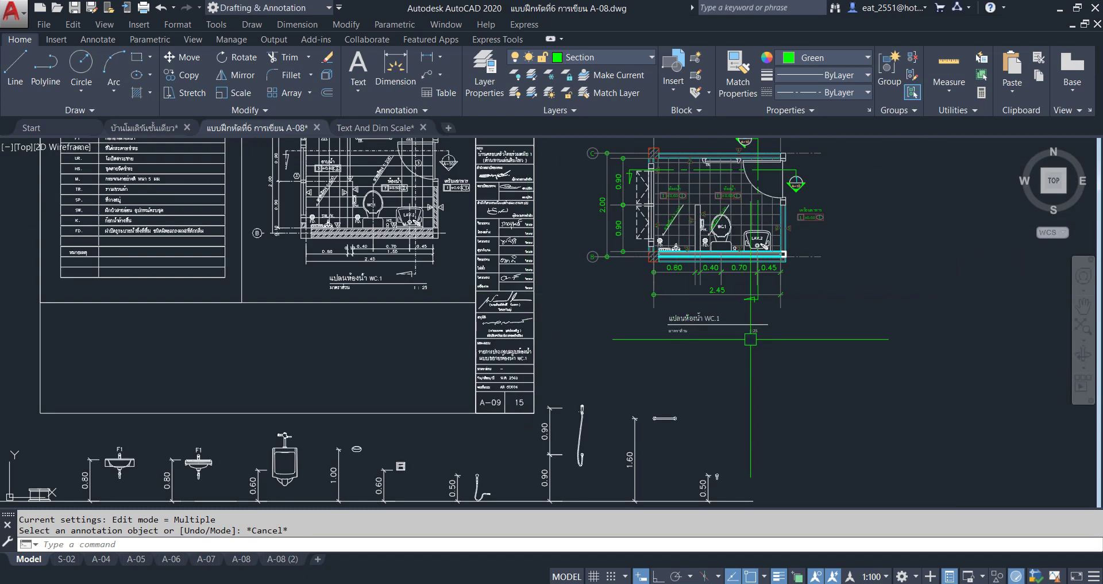
{"action": "scroll", "coordinate": [751, 339], "scroll_direction": "down", "scroll_amount": 1}
{"action": "scroll", "coordinate": [719, 407], "scroll_direction": "down", "scroll_amount": 1}
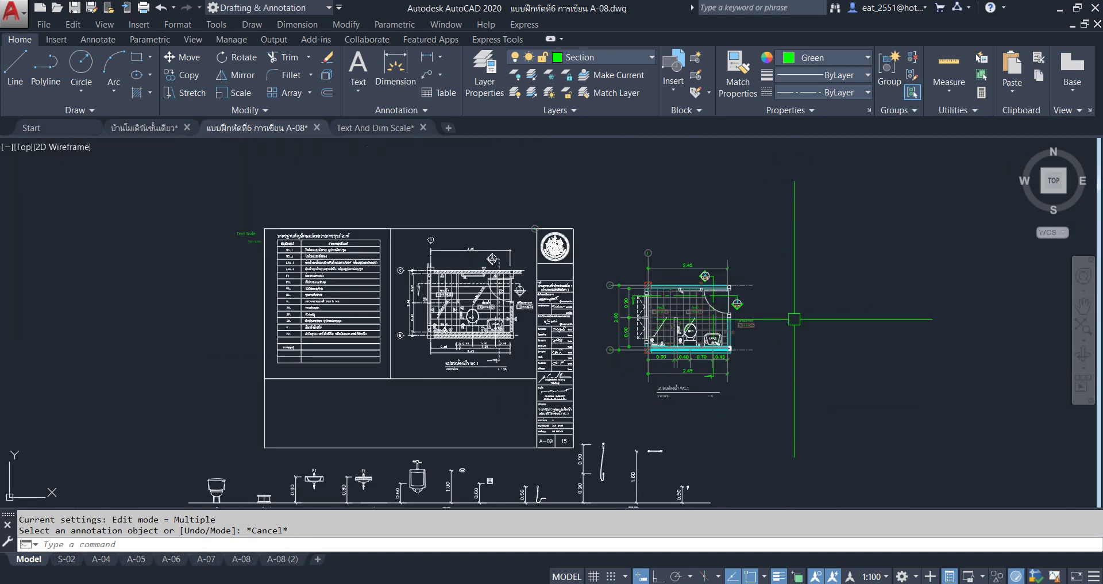
{"action": "middle_click_drag", "start_coordinate": [788, 342], "coordinate": [771, 341]}
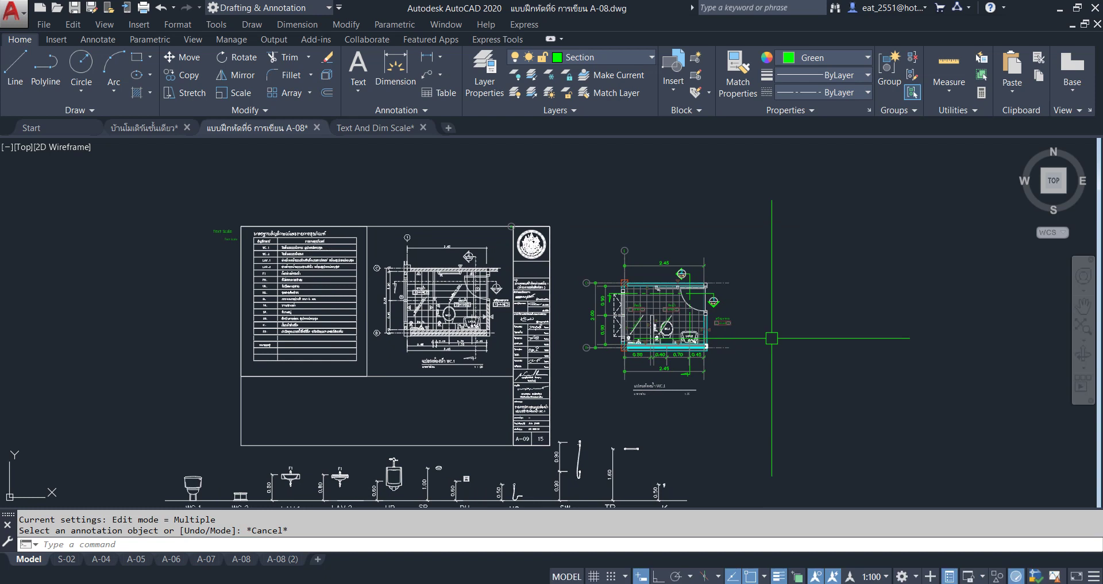
{"action": "scroll", "coordinate": [753, 338], "scroll_direction": "up", "scroll_amount": 2}
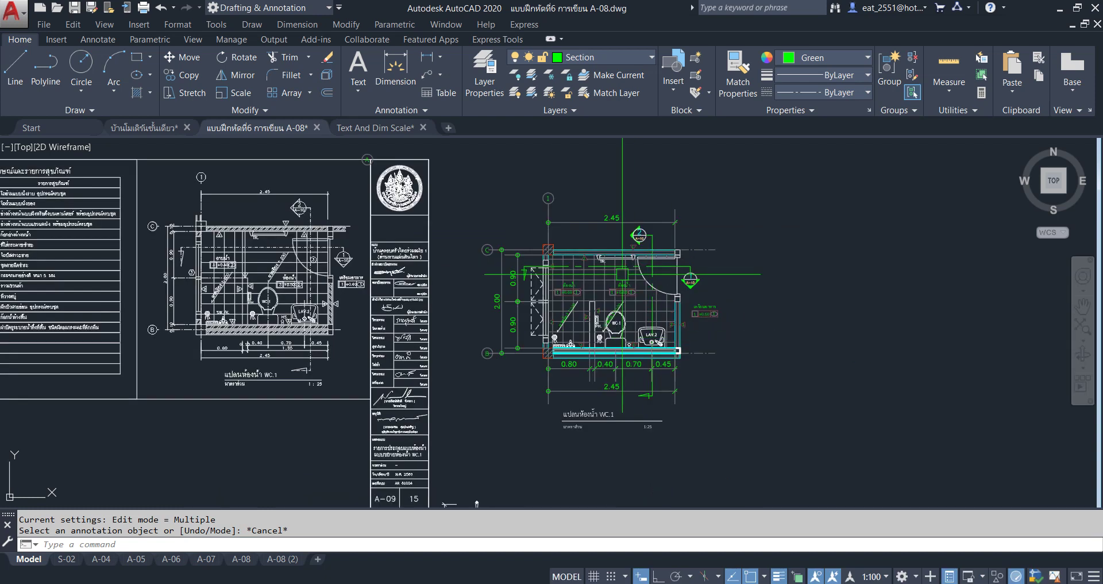
{"action": "middle_click_drag", "start_coordinate": [694, 286], "coordinate": [611, 274]}
{"action": "scroll", "coordinate": [678, 316], "scroll_direction": "down", "scroll_amount": 2}
{"action": "scroll", "coordinate": [347, 293], "scroll_direction": "up", "scroll_amount": 2}
{"action": "left_click", "coordinate": [347, 170]}
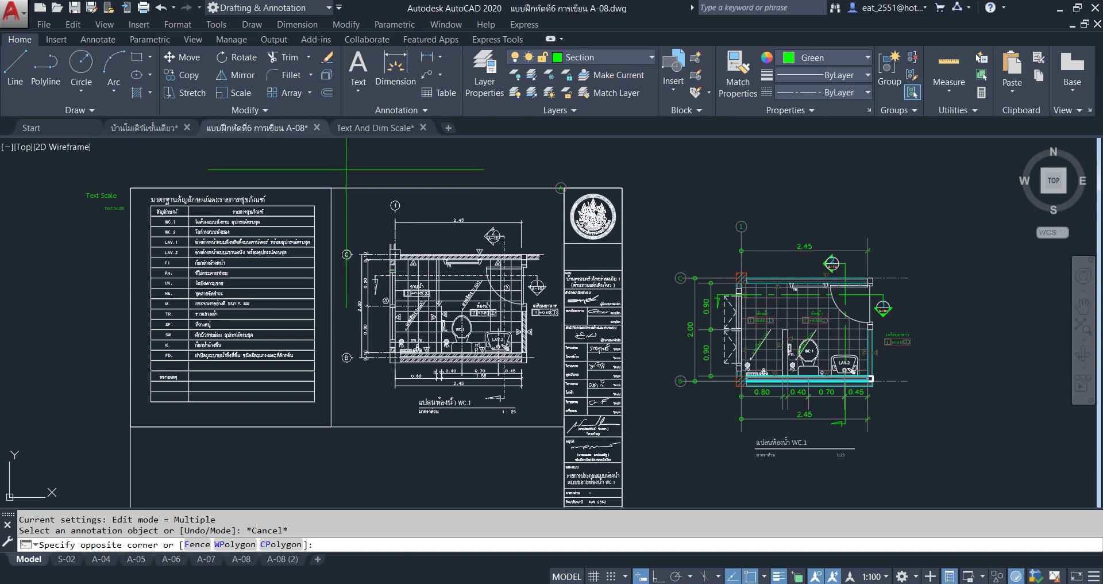
{"action": "left_click", "coordinate": [558, 416]}
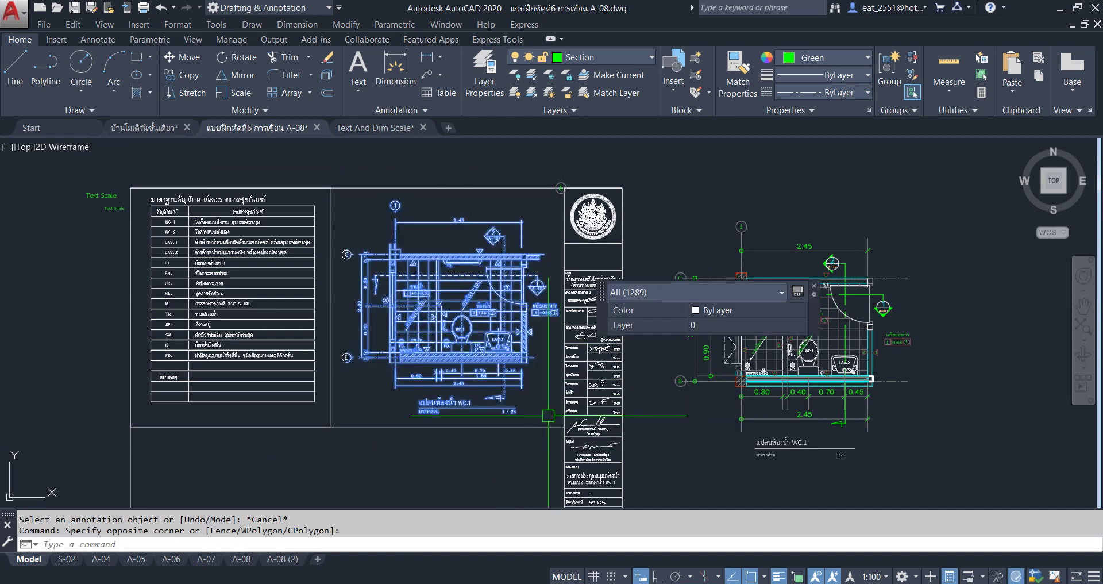
{"action": "key", "text": "Delete"}
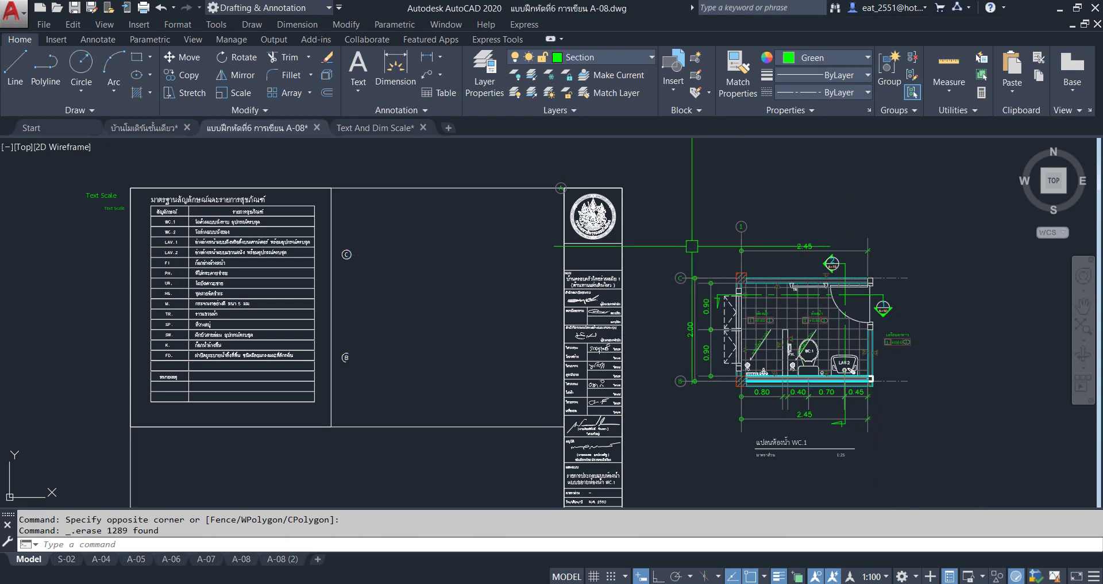
Erase the leftover grid markers beside the symbol table
{"action": "left_click", "coordinate": [384, 229]}
{"action": "left_click", "coordinate": [339, 378]}
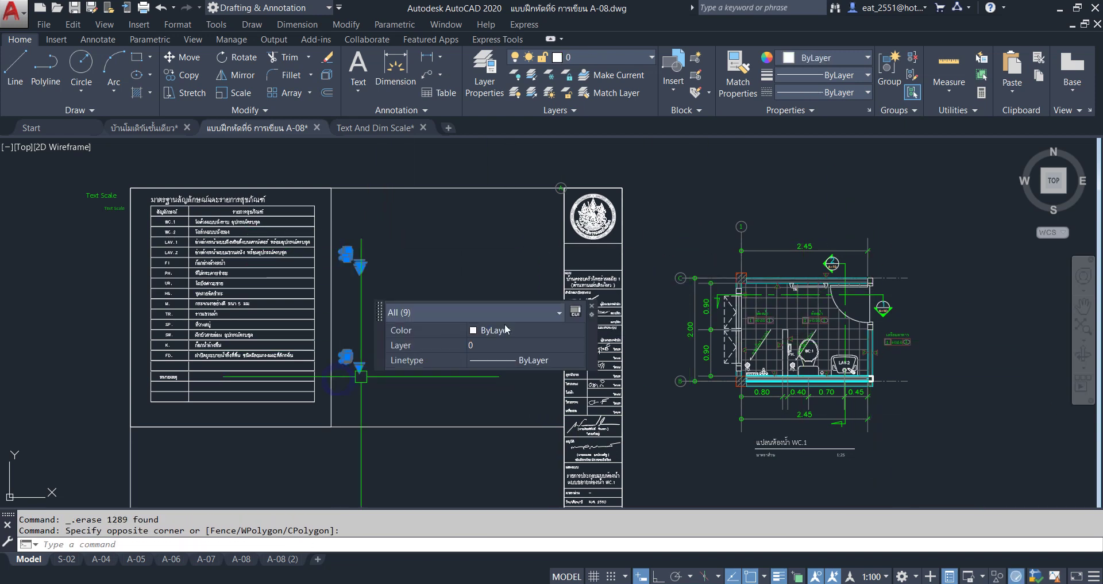
{"action": "key", "text": "Delete"}
{"action": "left_click", "coordinate": [658, 190]}
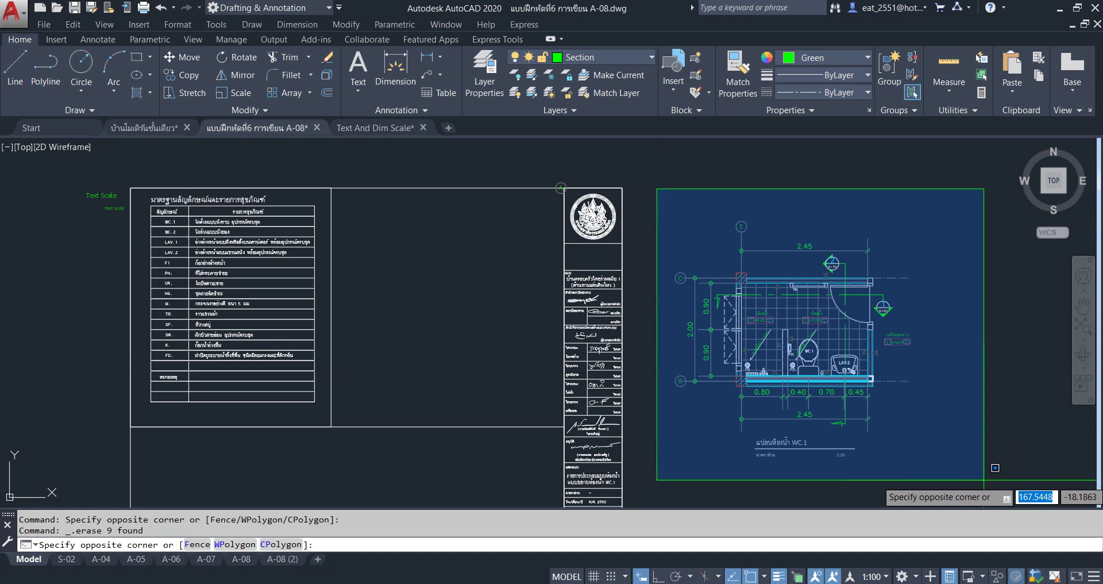
Move the selected WC.1 plan to just right of the title block
{"action": "left_click", "coordinate": [989, 486]}
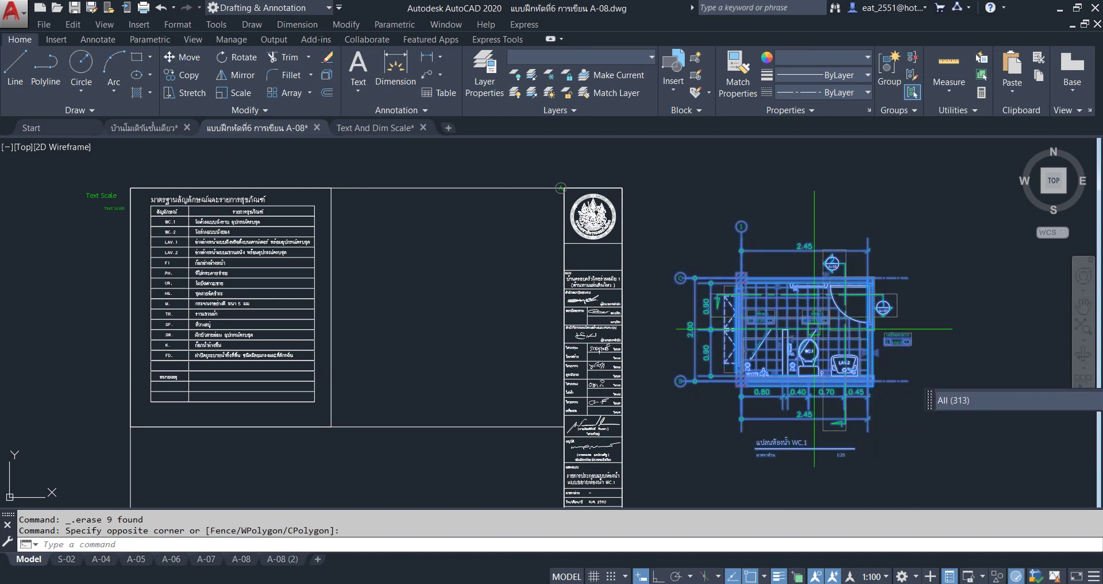
{"action": "left_click", "coordinate": [178, 59]}
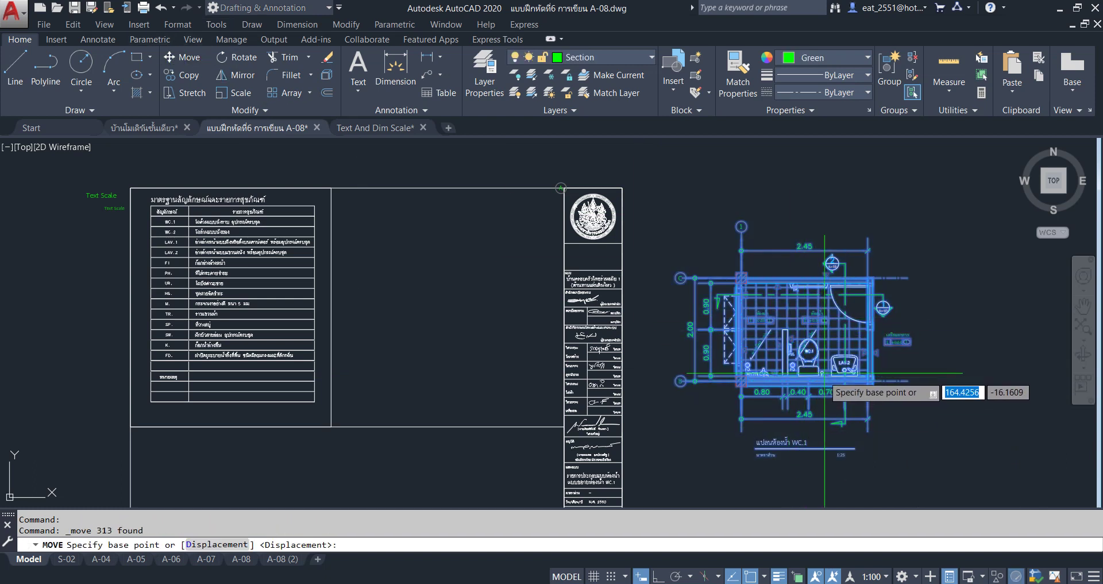
{"action": "left_click", "coordinate": [809, 349]}
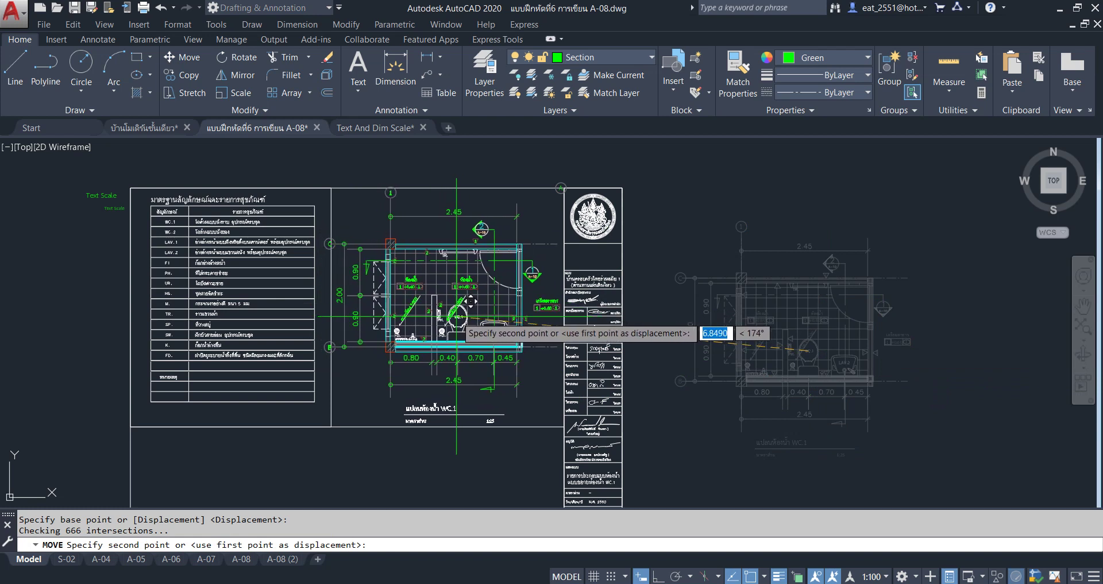
{"action": "middle_click_drag", "start_coordinate": [468, 300], "coordinate": [144, 285]}
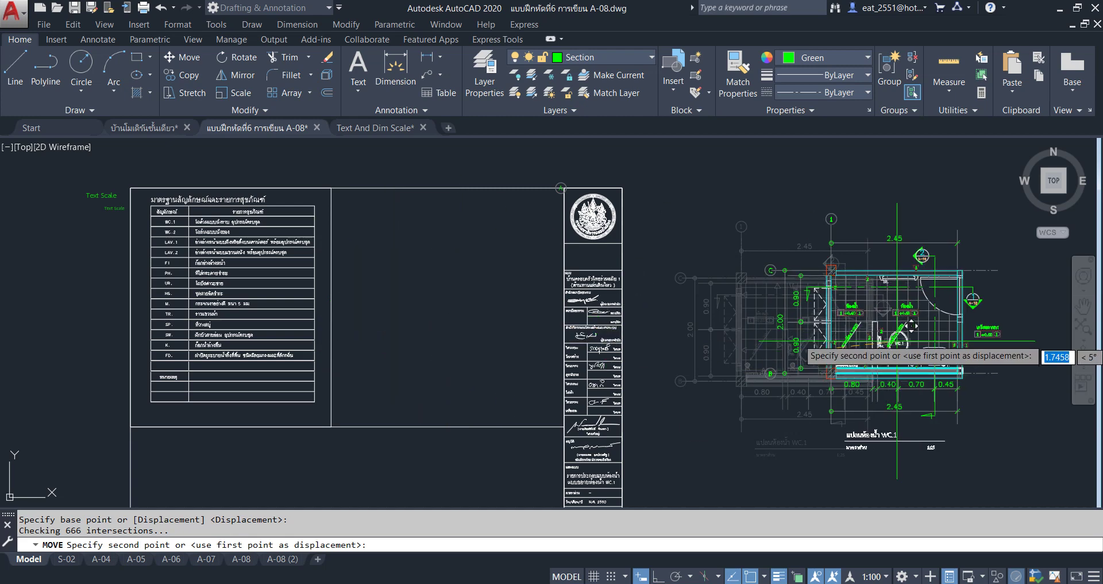
{"action": "left_click", "coordinate": [608, 237]}
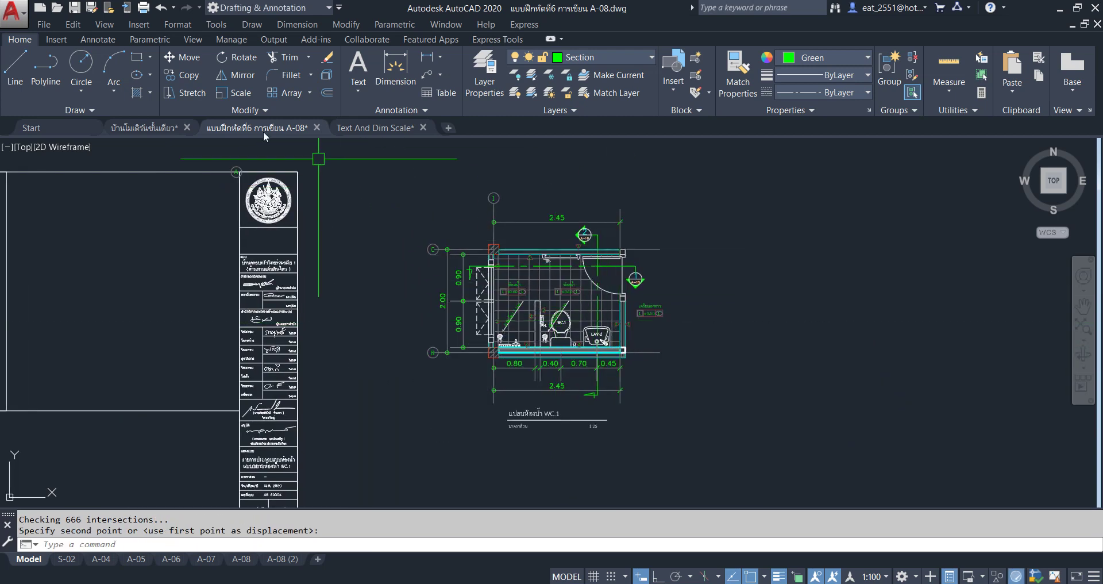
Start a STRETCH with a crossing selection around grid bubble 1
{"action": "left_click", "coordinate": [184, 92]}
{"action": "scroll", "coordinate": [513, 186], "scroll_direction": "up", "scroll_amount": 5}
{"action": "left_click", "coordinate": [515, 173]}
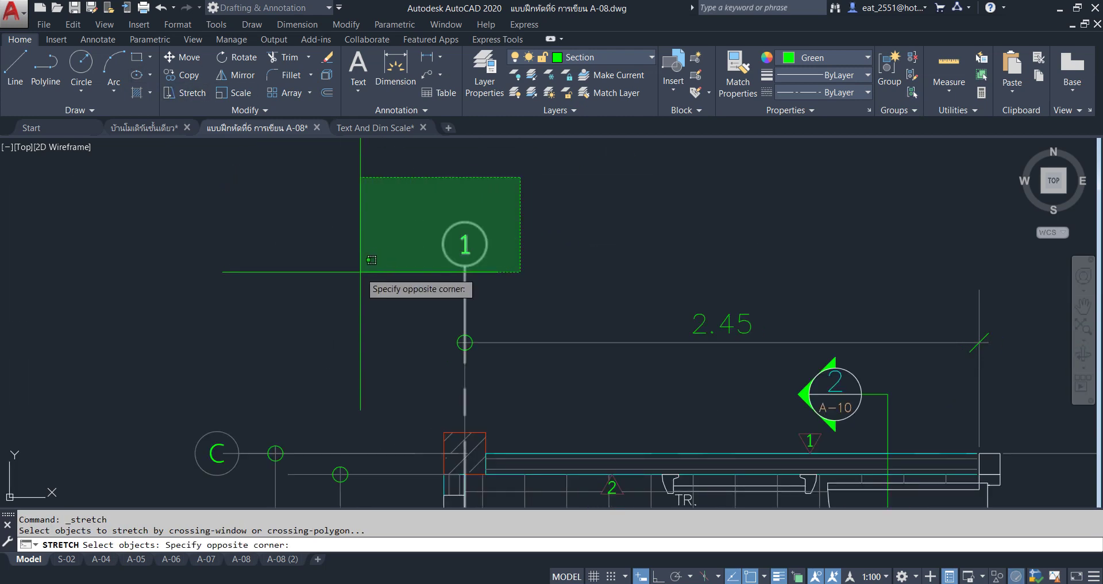
Stretch grid bubble 1 straight down with Ortho on
{"action": "left_click", "coordinate": [365, 287]}
{"action": "key", "text": "Return"}
{"action": "left_click", "coordinate": [251, 166]}
{"action": "key", "text": "F8"}
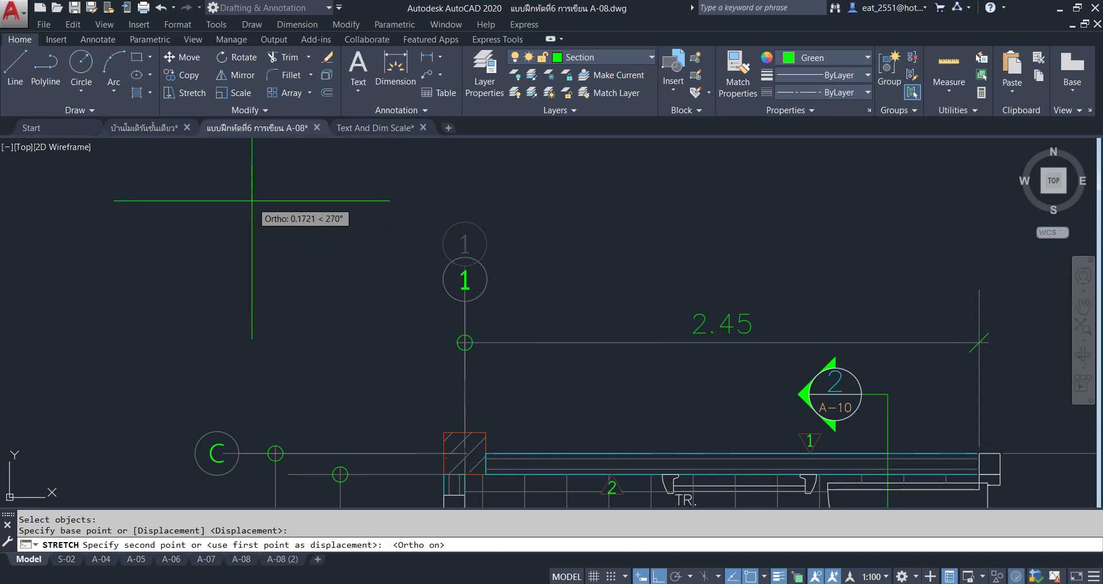
{"action": "left_click", "coordinate": [255, 191]}
{"action": "scroll", "coordinate": [812, 320], "scroll_direction": "down", "scroll_amount": 5}
{"action": "scroll", "coordinate": [598, 316], "scroll_direction": "up", "scroll_amount": 2}
{"action": "scroll", "coordinate": [576, 322], "scroll_direction": "up", "scroll_amount": 3}
Move the +0.60 elevation tag group left toward the bathroom's right wall
{"action": "left_click", "coordinate": [576, 322]}
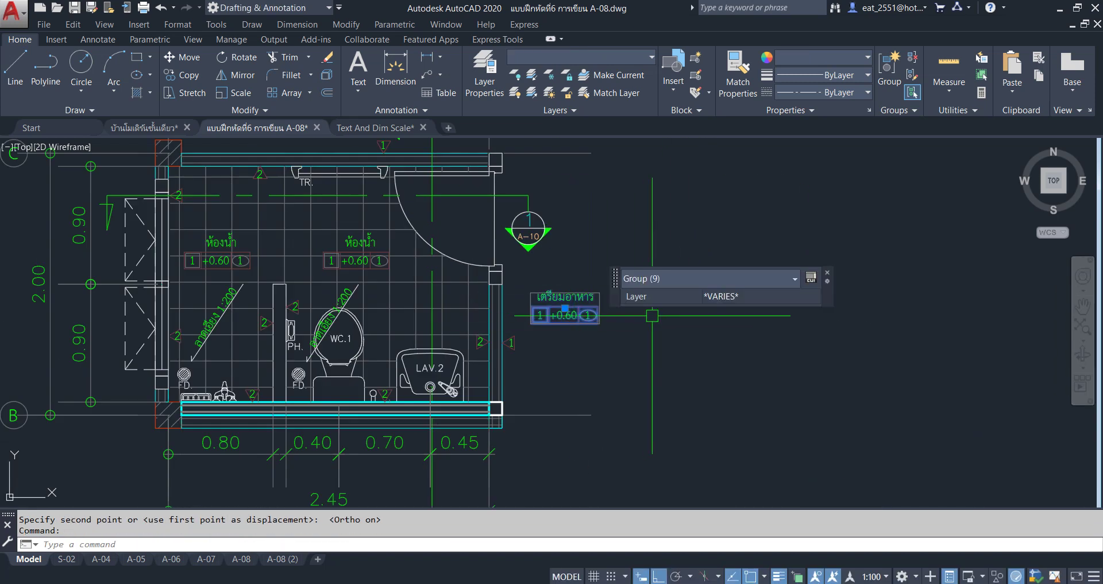
{"action": "left_click", "coordinate": [183, 57]}
{"action": "left_click", "coordinate": [776, 382]}
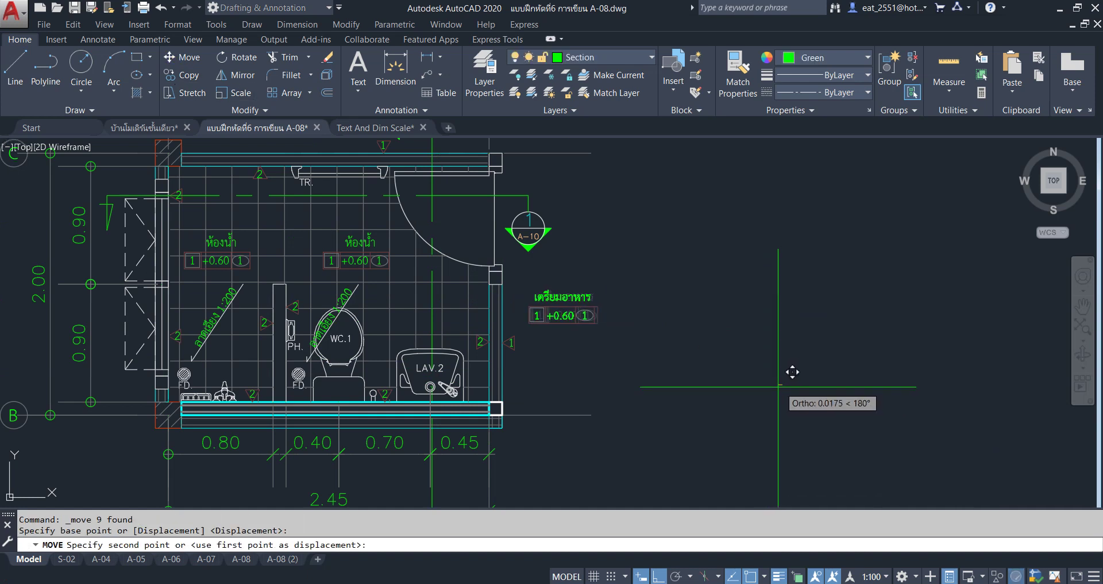
{"action": "left_click", "coordinate": [755, 379]}
{"action": "middle_click_drag", "start_coordinate": [553, 316], "coordinate": [641, 338]}
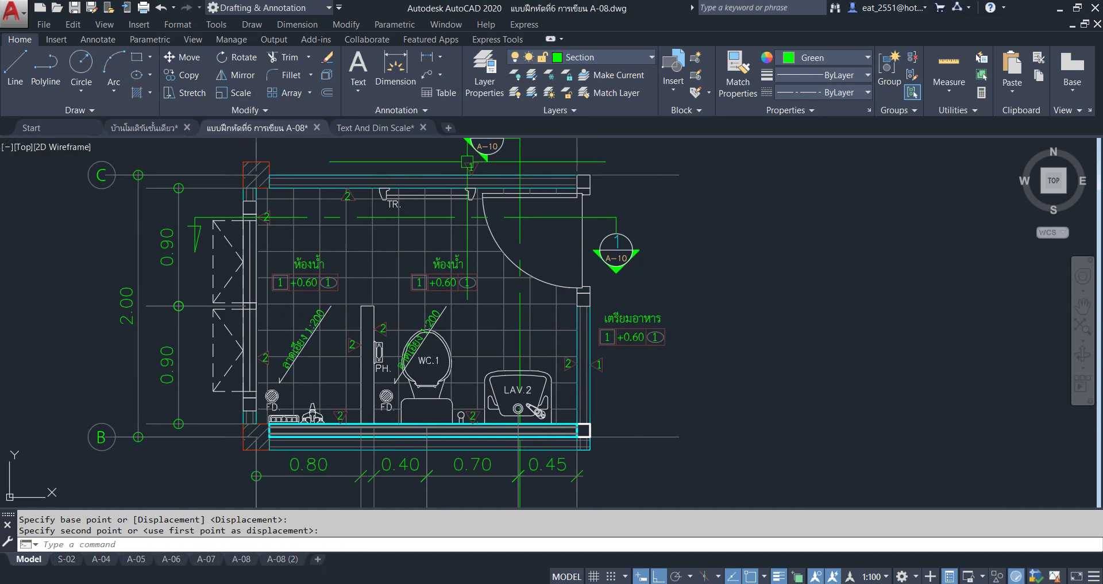
Stretch the plan's right side slightly inward toward the plan
{"action": "left_click", "coordinate": [233, 92]}
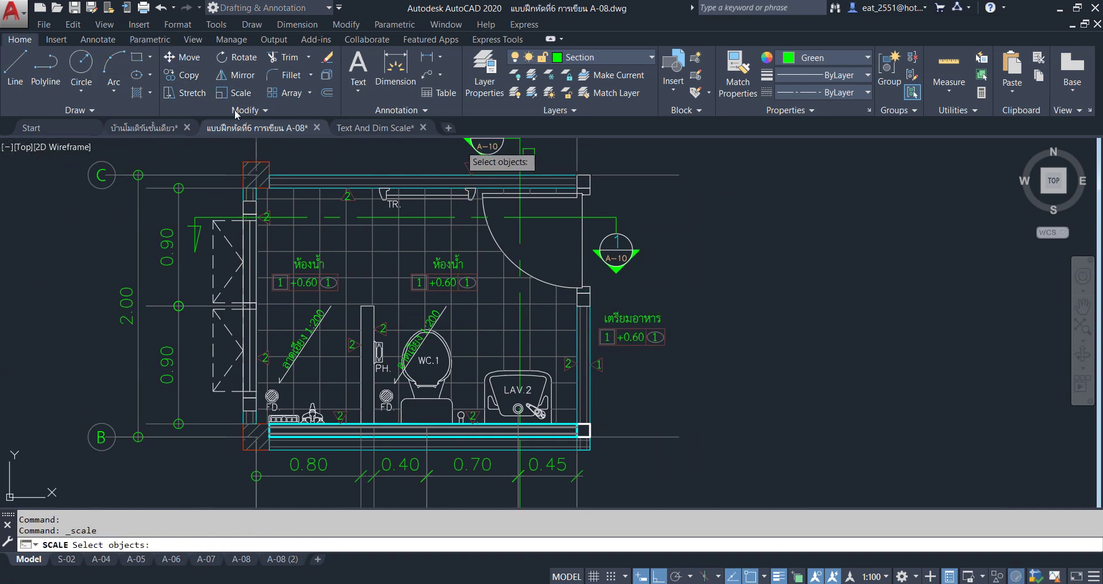
{"action": "left_click", "coordinate": [192, 100]}
{"action": "left_click", "coordinate": [830, 167]}
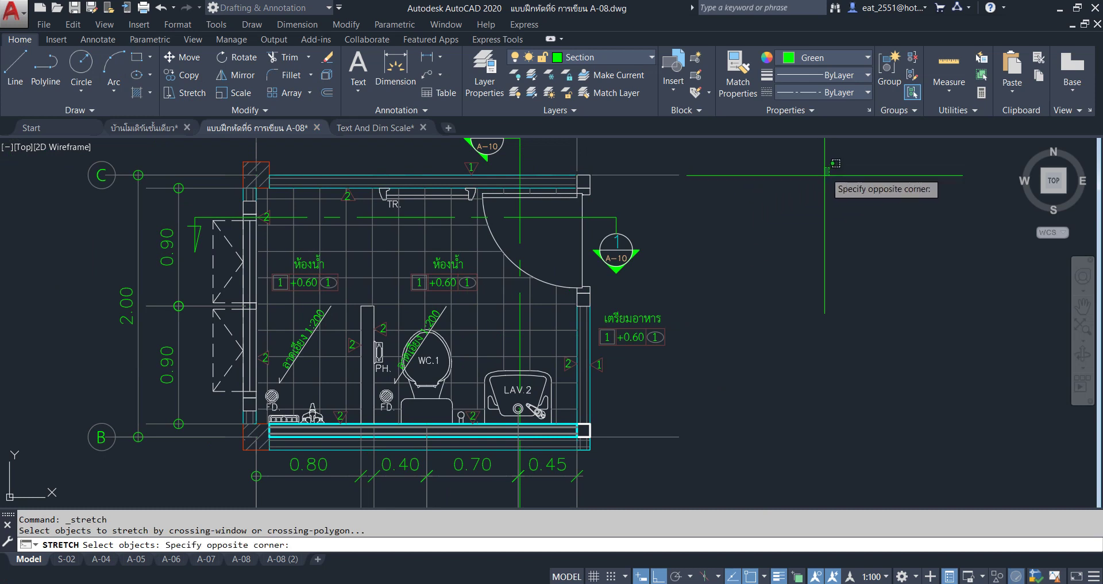
{"action": "left_click", "coordinate": [687, 450]}
{"action": "key", "text": "Return"}
{"action": "left_click", "coordinate": [928, 377]}
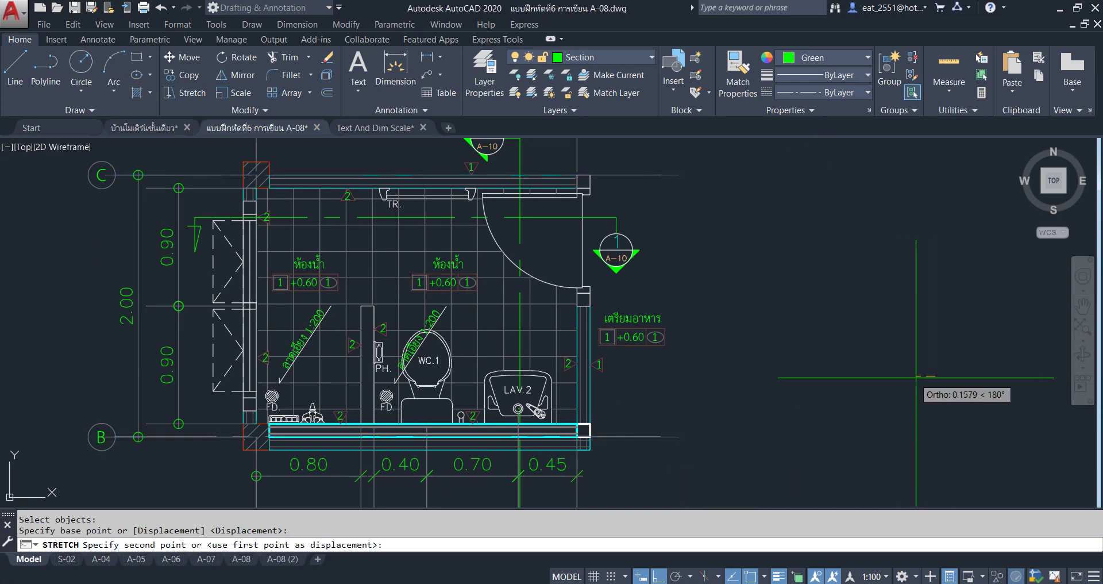
{"action": "left_click", "coordinate": [918, 378]}
Window-select the entire WC.1 plan
{"action": "scroll", "coordinate": [826, 281], "scroll_direction": "down", "scroll_amount": 2}
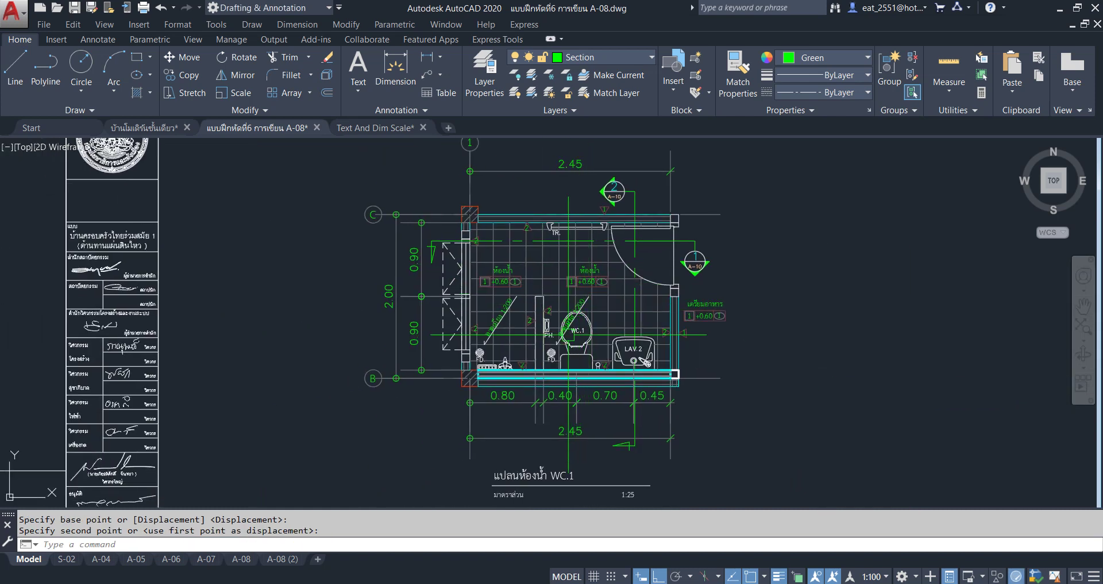
{"action": "scroll", "coordinate": [674, 374], "scroll_direction": "down", "scroll_amount": 2}
{"action": "left_click", "coordinate": [438, 172]}
{"action": "left_click", "coordinate": [669, 382]}
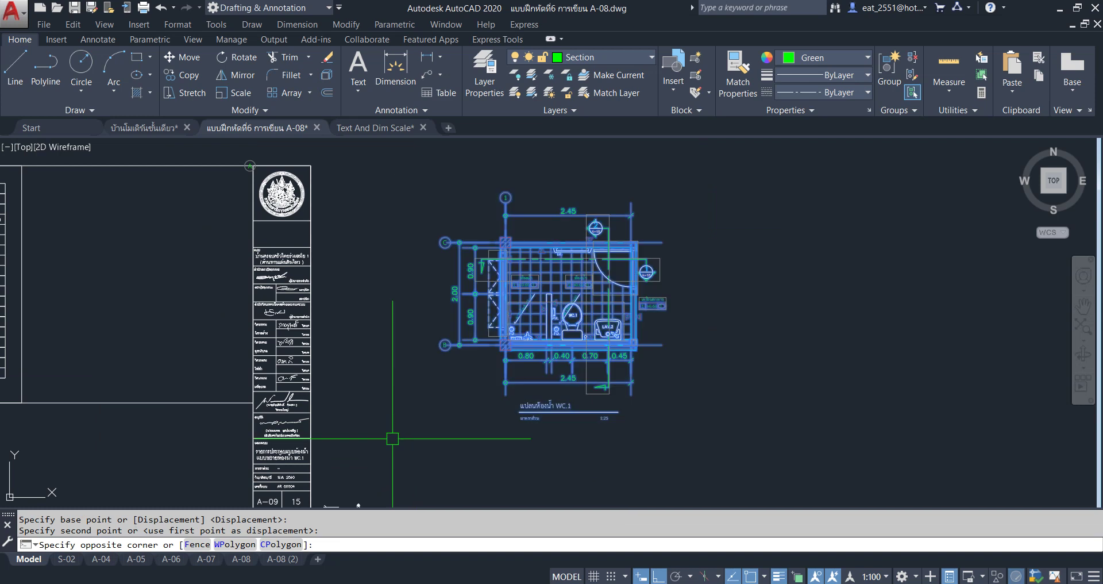
Move the WC.1 plan into the sheet between the fixture table and title block
{"action": "left_click", "coordinate": [175, 58]}
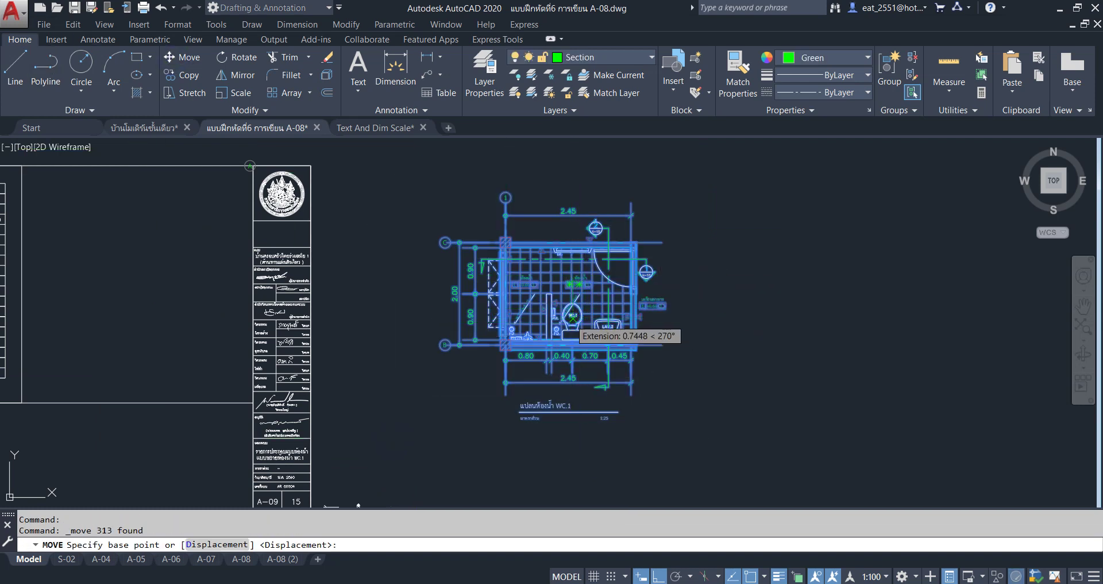
{"action": "left_click", "coordinate": [573, 322]}
{"action": "middle_click_drag", "start_coordinate": [165, 281], "coordinate": [327, 314]}
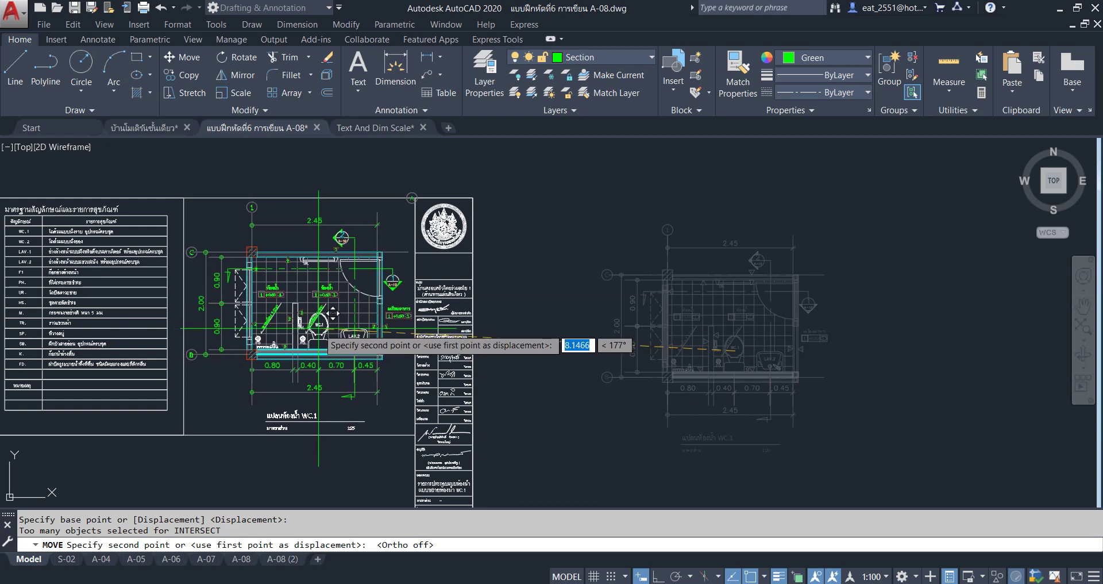
{"action": "left_click", "coordinate": [319, 328]}
{"action": "scroll", "coordinate": [411, 163], "scroll_direction": "up", "scroll_amount": 5}
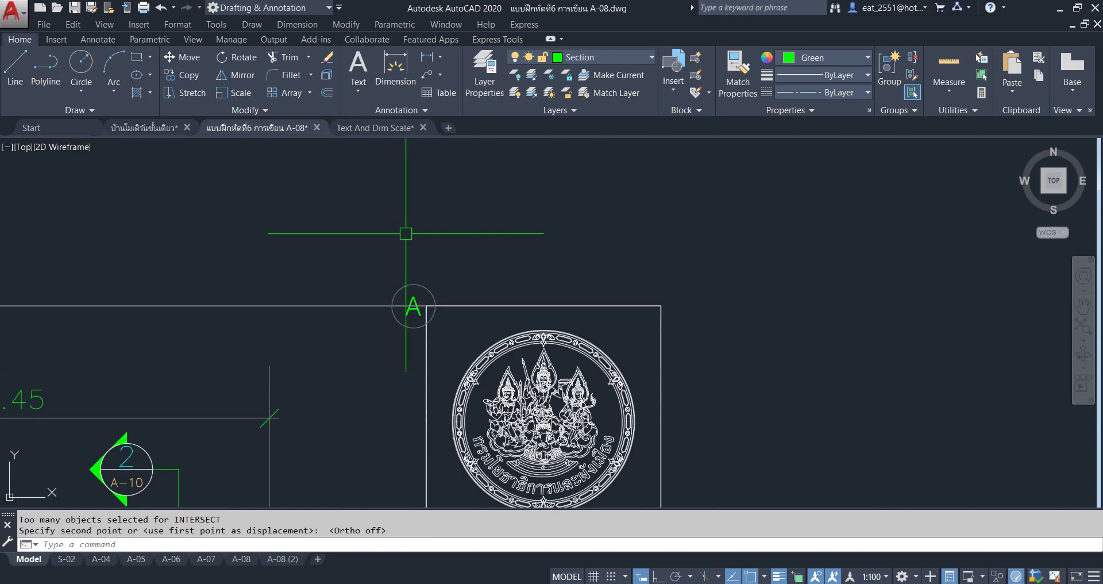
Erase the stray A grid marker
{"action": "left_click", "coordinate": [341, 248]}
{"action": "left_click", "coordinate": [479, 351]}
{"action": "key", "text": "Delete"}
{"action": "scroll", "coordinate": [566, 241], "scroll_direction": "down", "scroll_amount": 3}
{"action": "scroll", "coordinate": [566, 242], "scroll_direction": "down", "scroll_amount": 2}
{"action": "scroll", "coordinate": [498, 270], "scroll_direction": "down", "scroll_amount": 3}
{"action": "scroll", "coordinate": [586, 321], "scroll_direction": "up", "scroll_amount": 4}
{"action": "scroll", "coordinate": [586, 321], "scroll_direction": "down", "scroll_amount": 1}
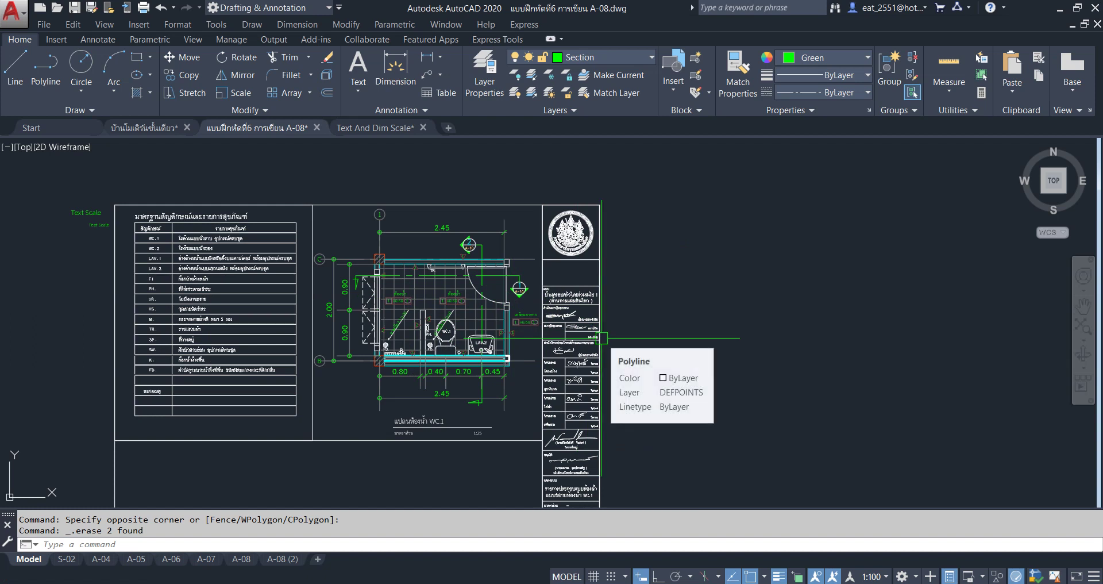
Move the fixture table title up above the table border
{"action": "scroll", "coordinate": [86, 215], "scroll_direction": "up", "scroll_amount": 8}
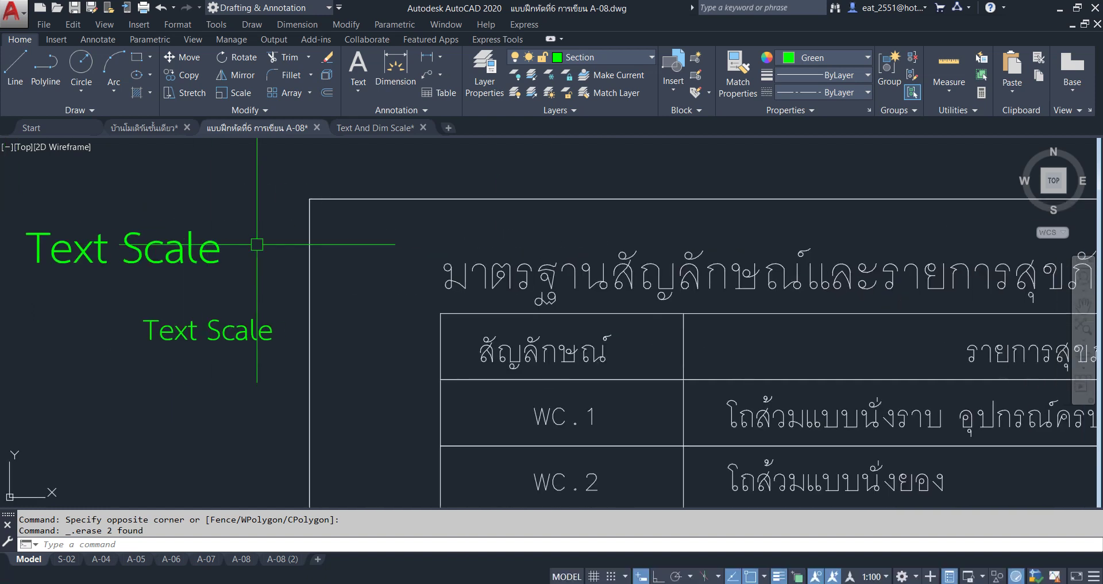
{"action": "scroll", "coordinate": [309, 246], "scroll_direction": "down", "scroll_amount": 2}
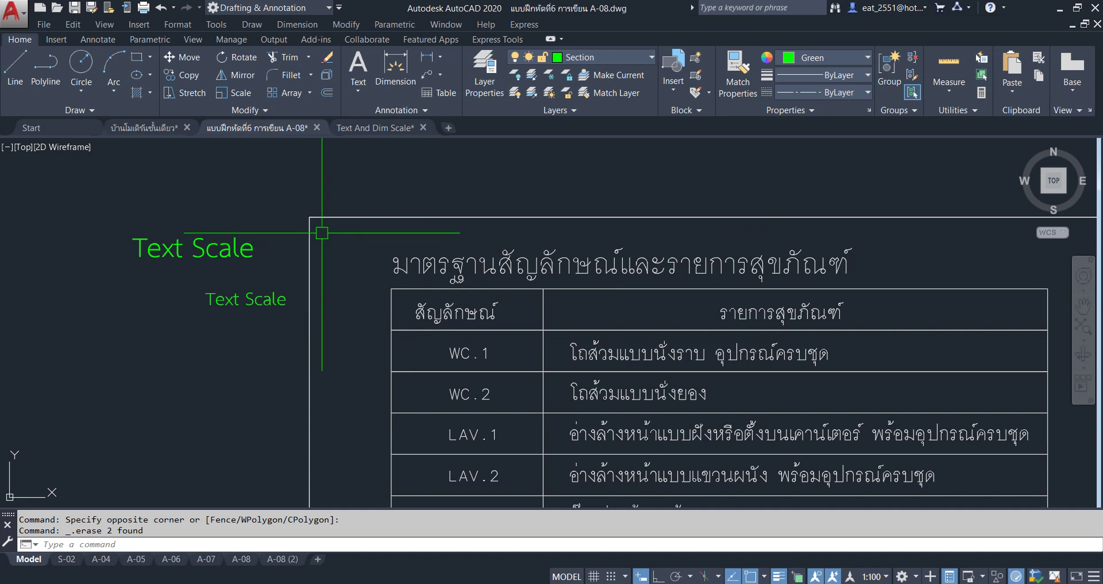
{"action": "left_click", "coordinate": [363, 219]}
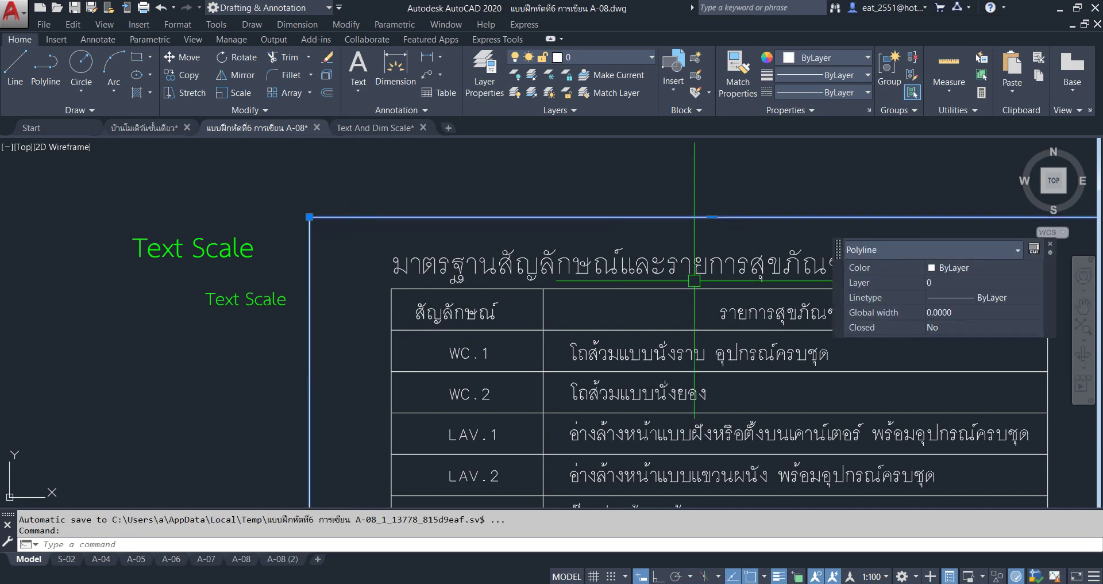
{"action": "key", "text": "Escape"}
{"action": "left_click", "coordinate": [379, 228]}
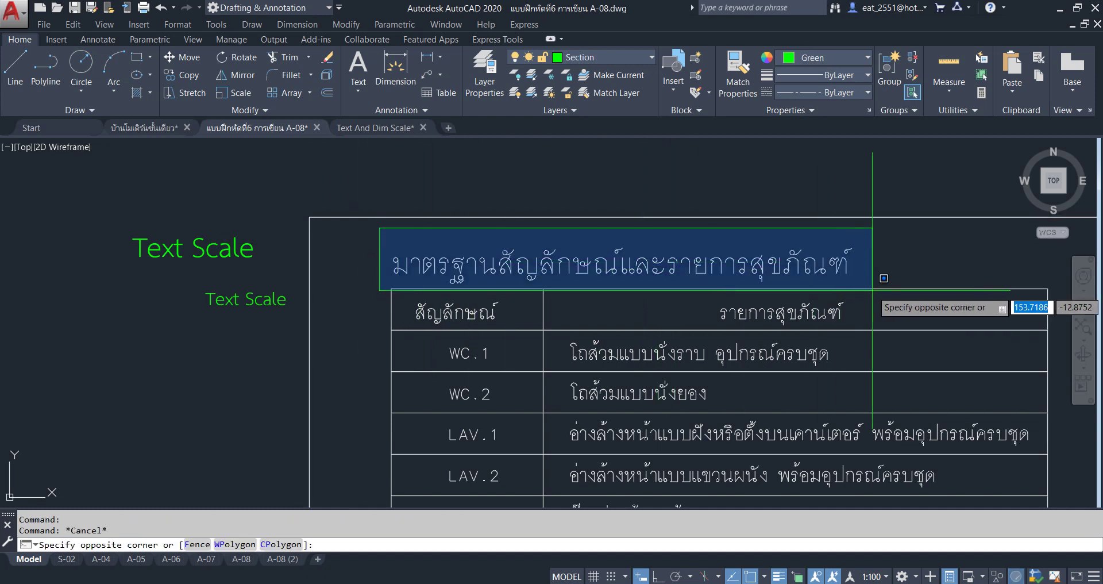
{"action": "left_click", "coordinate": [891, 286]}
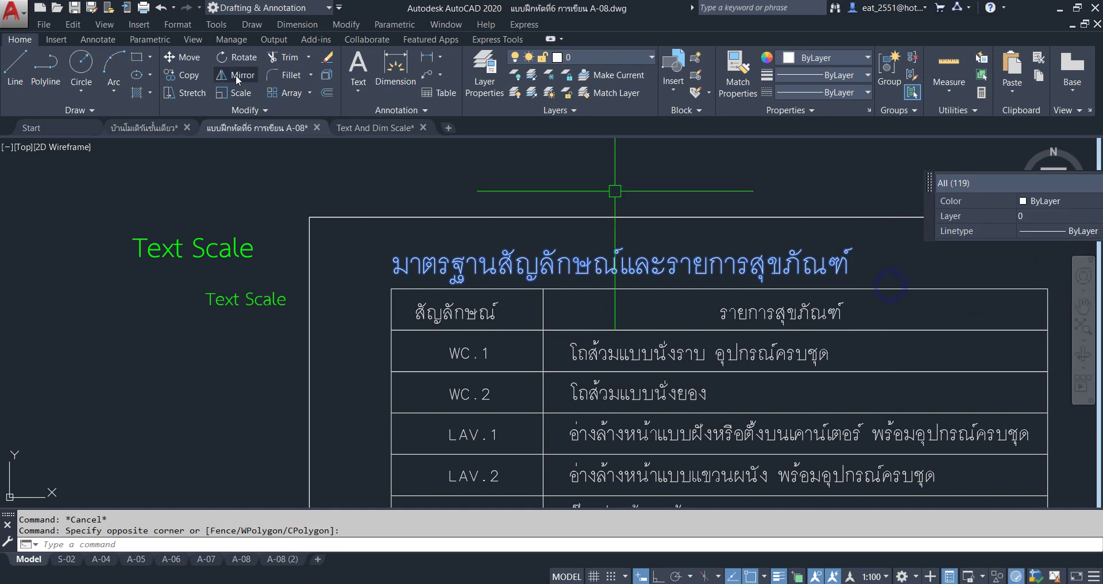
{"action": "left_click", "coordinate": [178, 64]}
{"action": "left_click", "coordinate": [145, 330]}
{"action": "left_click", "coordinate": [144, 252]}
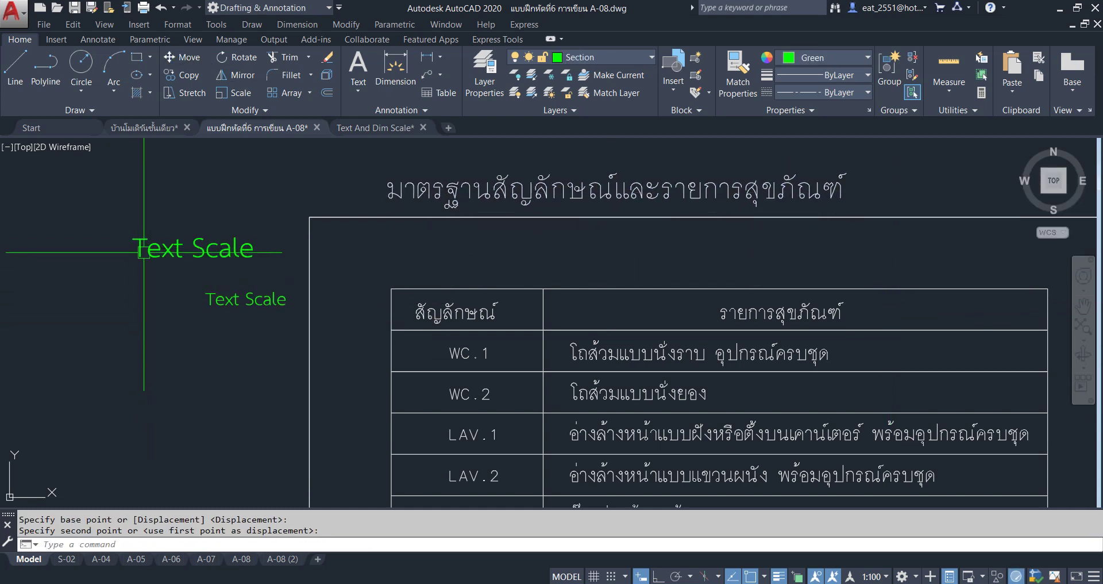
Move the large Text Scale label near the table's top-left corner
{"action": "middle_click_drag", "start_coordinate": [144, 252], "coordinate": [287, 297]}
{"action": "left_click", "coordinate": [296, 296]}
{"action": "left_click", "coordinate": [178, 55]}
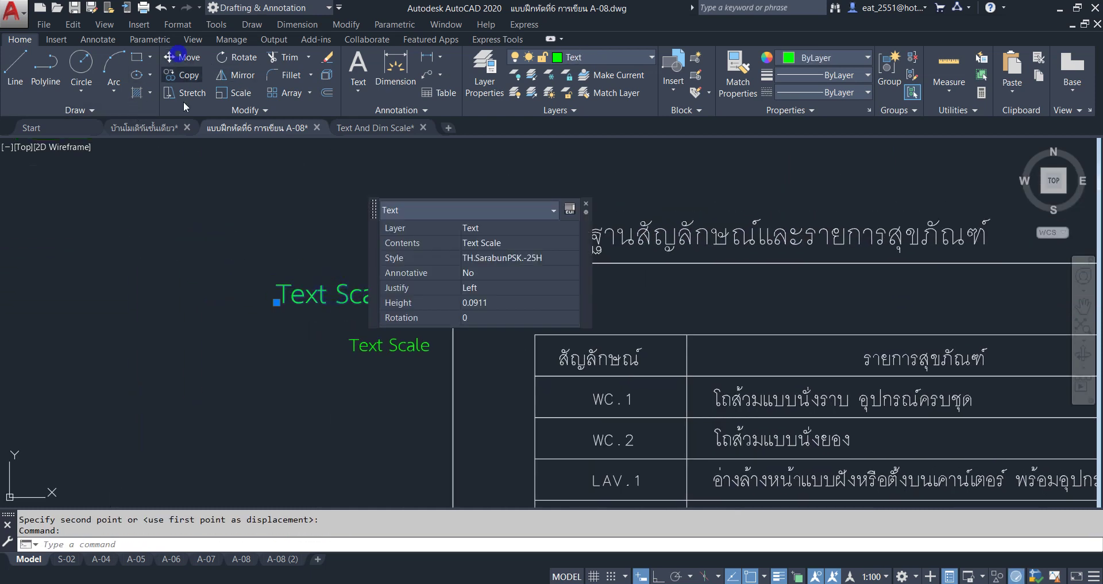
{"action": "left_click", "coordinate": [253, 278]}
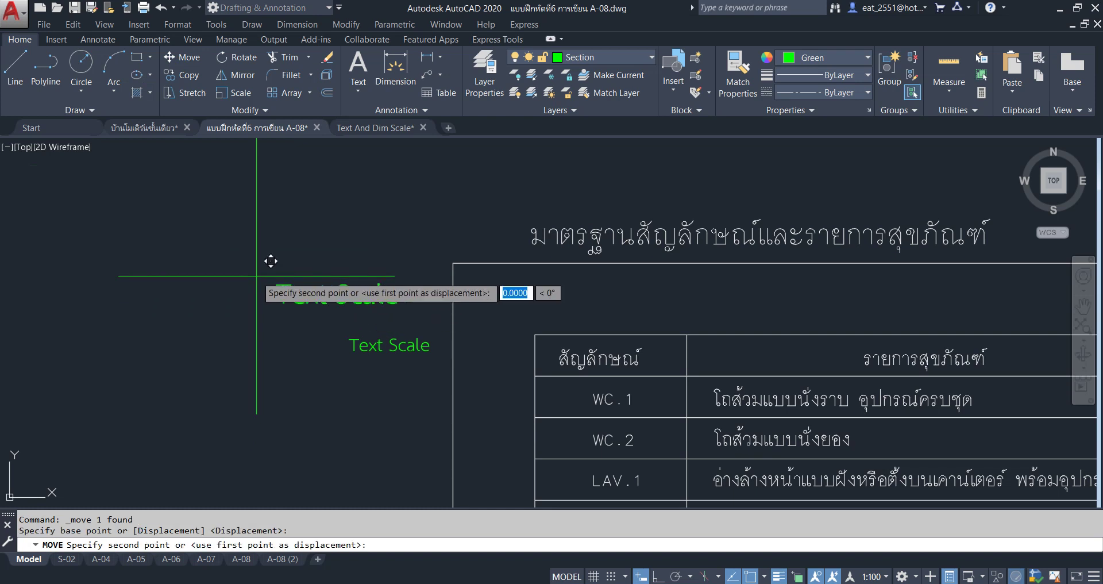
{"action": "left_click", "coordinate": [452, 264]}
{"action": "middle_click_drag", "start_coordinate": [452, 264], "coordinate": [237, 286]}
{"action": "scroll", "coordinate": [216, 323], "scroll_direction": "up", "scroll_amount": 1}
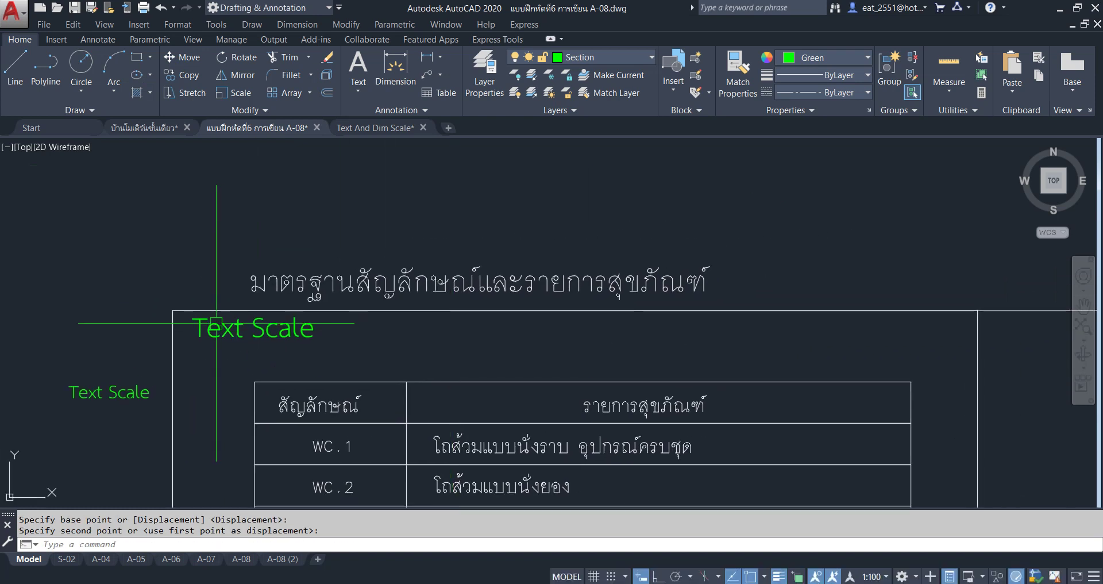
{"action": "left_click", "coordinate": [216, 323]}
{"action": "left_click", "coordinate": [216, 322]}
{"action": "left_click", "coordinate": [178, 61]}
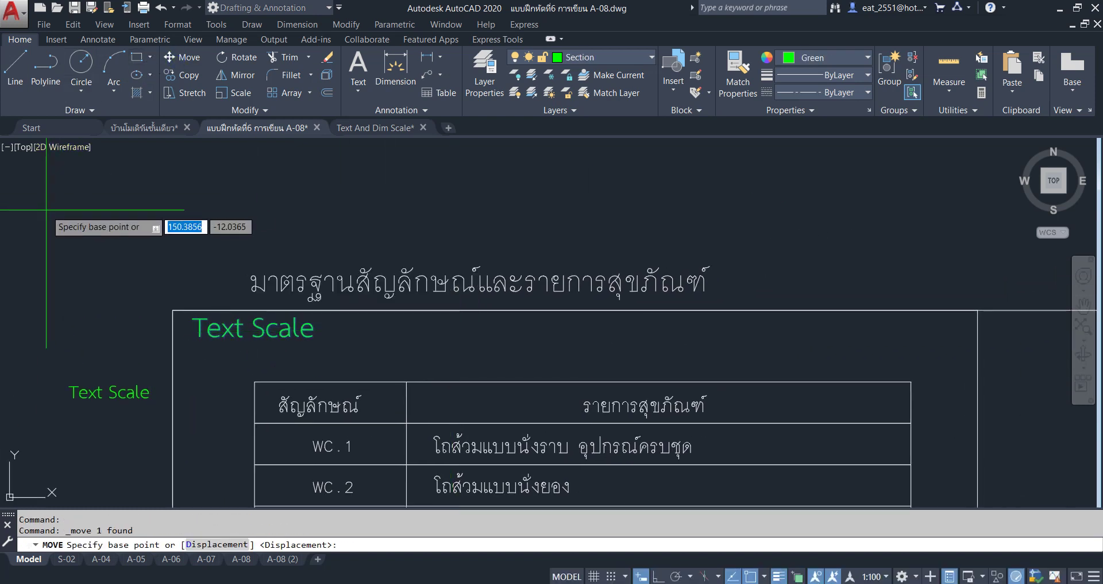
{"action": "left_click", "coordinate": [53, 215]}
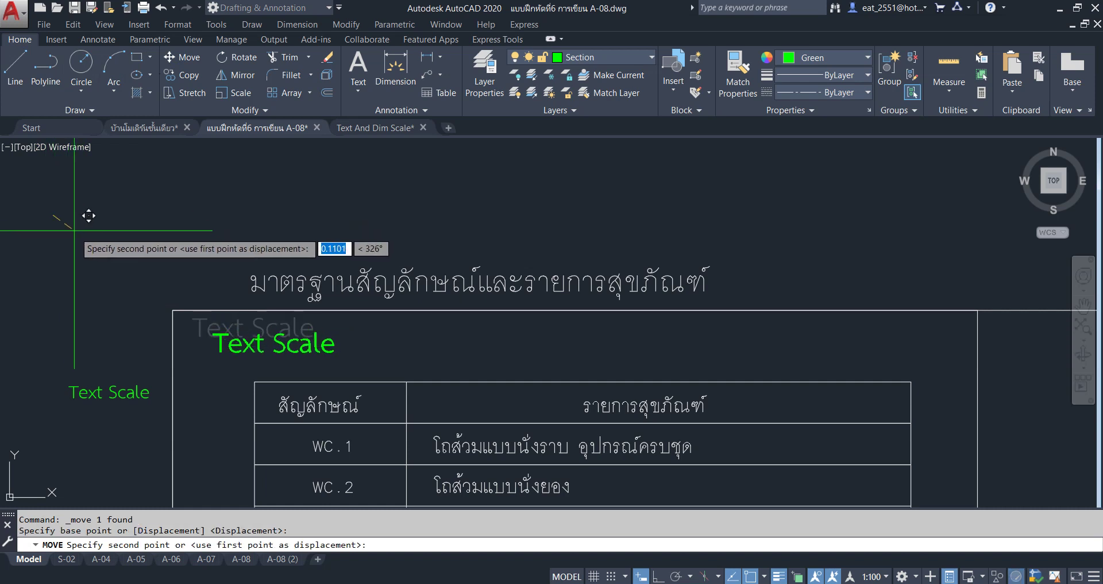
{"action": "left_click", "coordinate": [118, 217]}
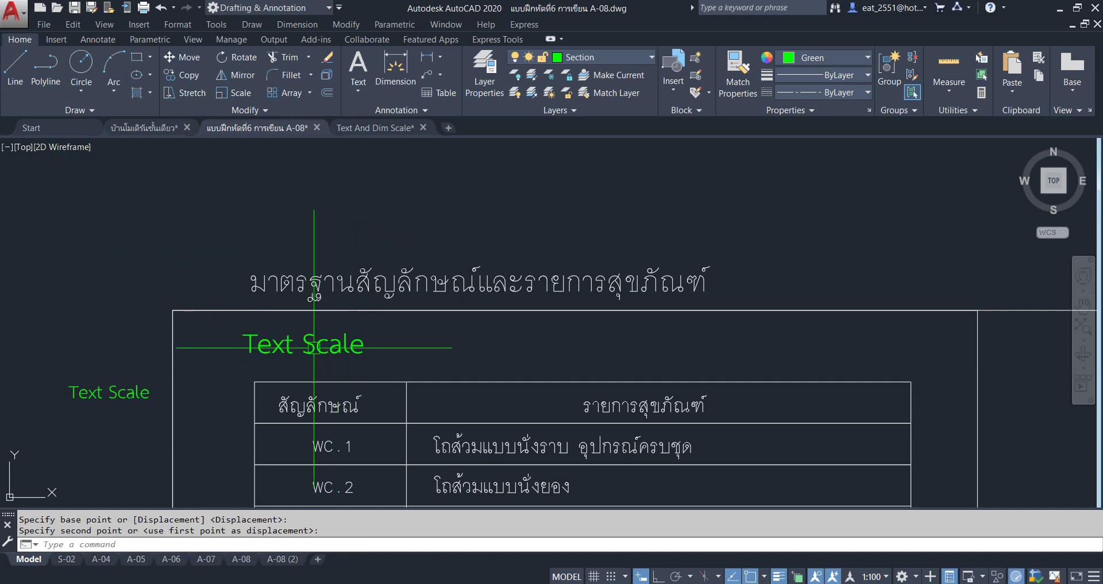
Edit the green text to read มาตรฐานสัญลักษณ์และรายการสุขภัณฑ์
{"action": "double_click", "coordinate": [347, 345]}
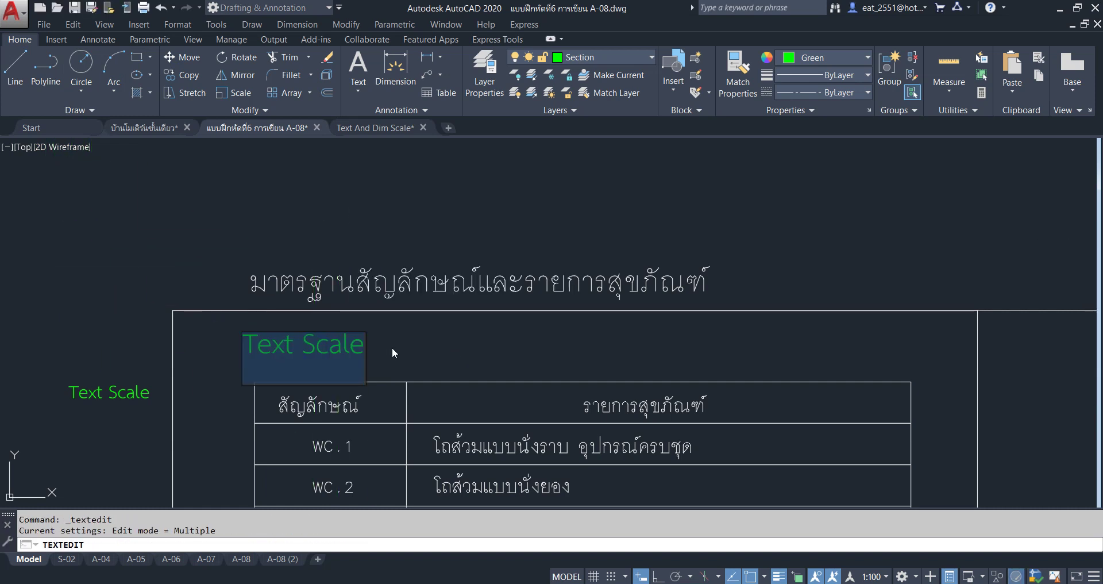
{"action": "left_click", "coordinate": [358, 351]}
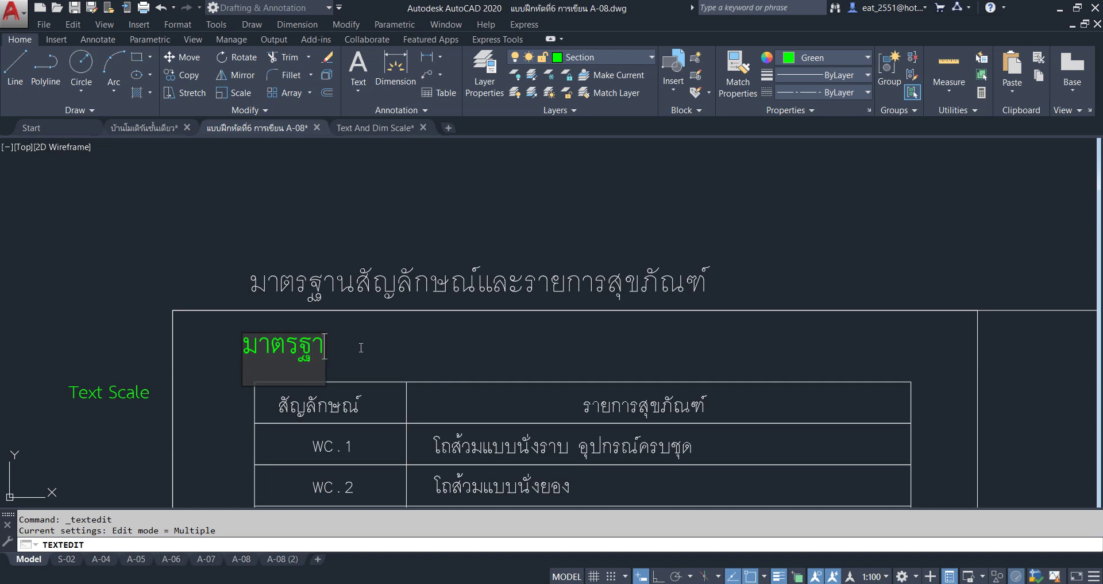
{"action": "type", "text": "นสั"}
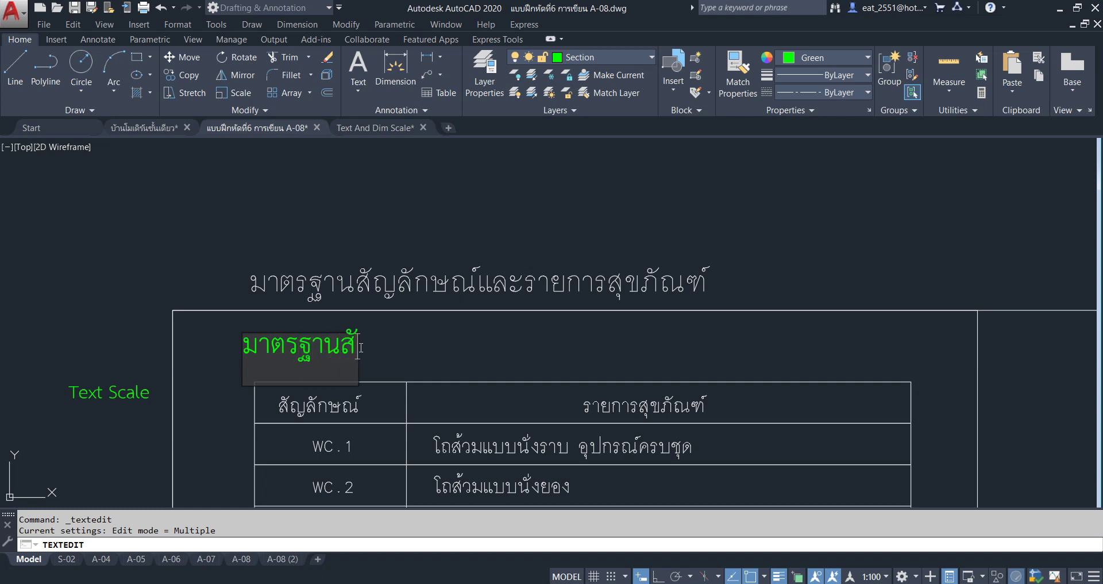
{"action": "type", "text": "ญลัก"}
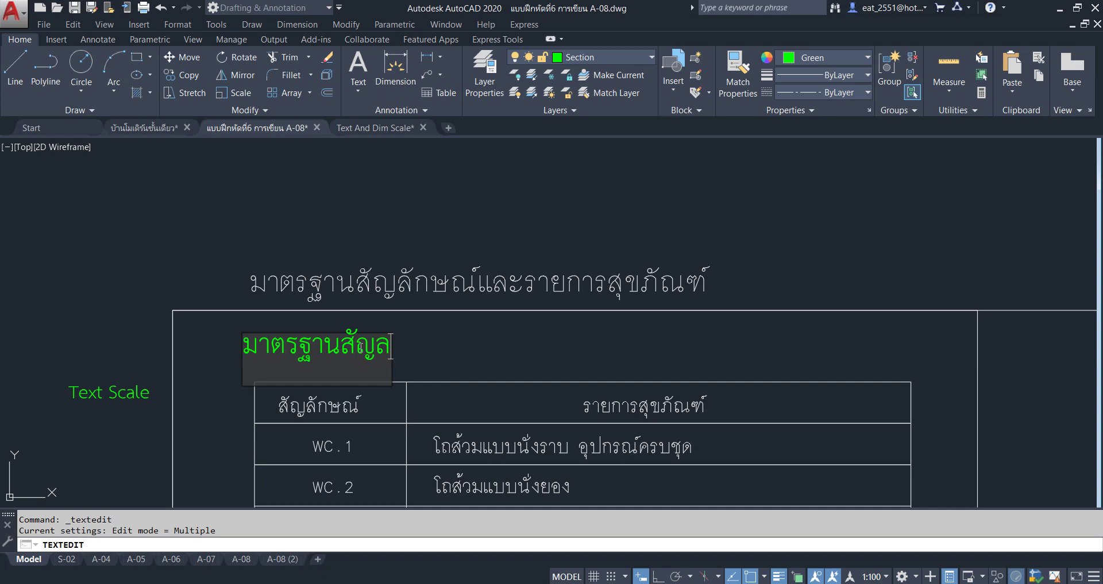
{"action": "type", "text": "ษ"}
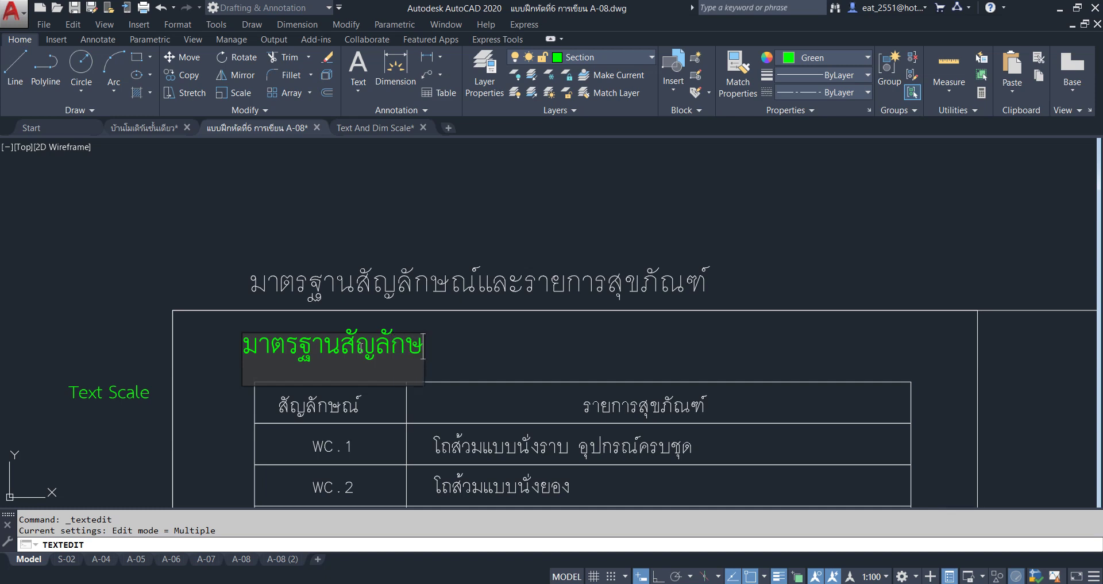
{"action": "type", "text": "ณ์"}
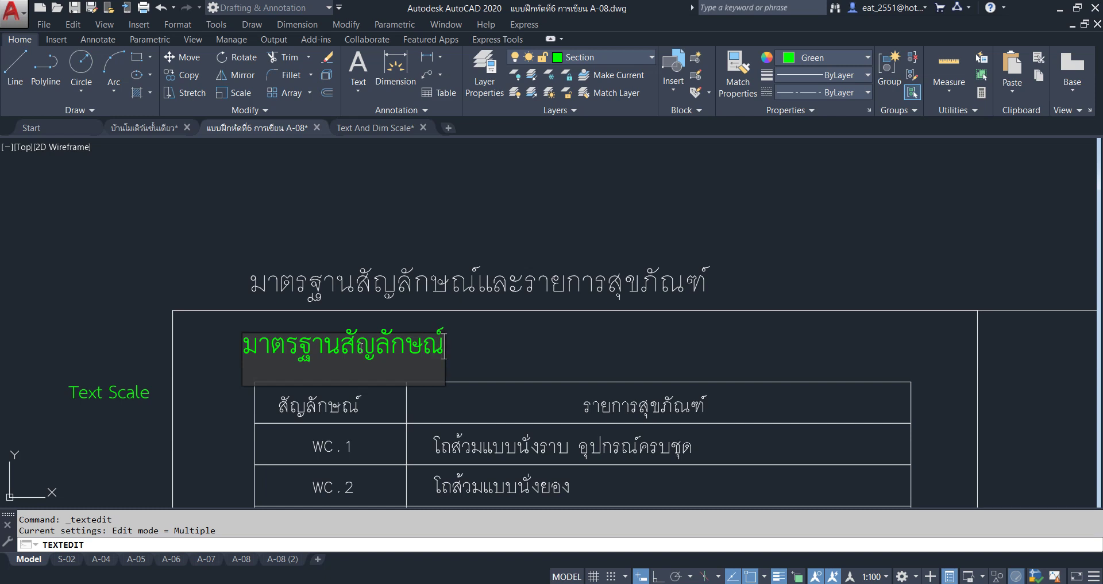
{"action": "type", "text": "แล"}
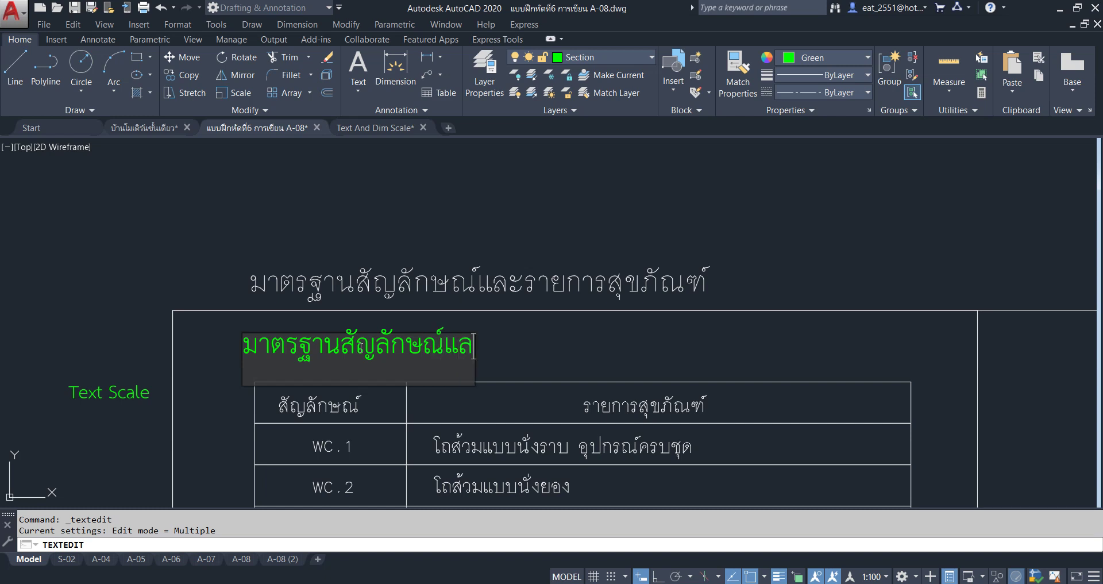
{"action": "type", "text": "ะราย"}
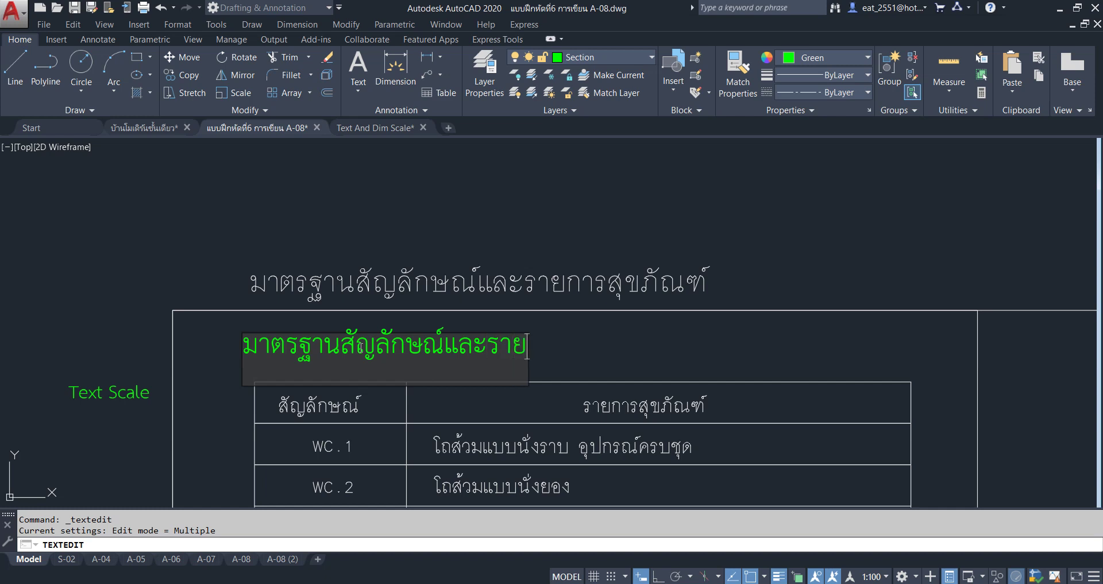
{"action": "type", "text": "การ"}
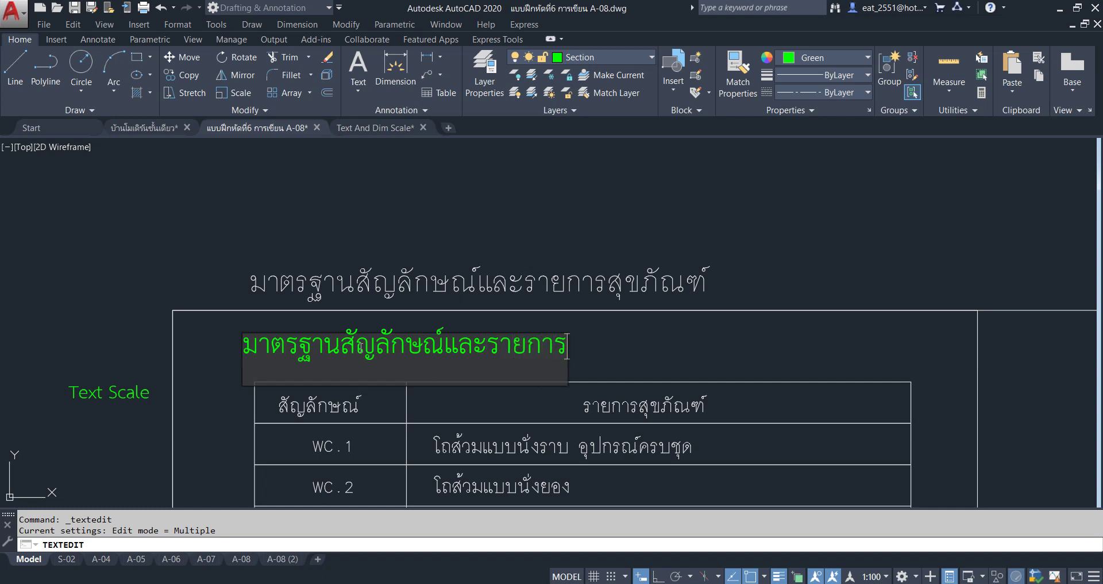
{"action": "type", "text": "สุ"}
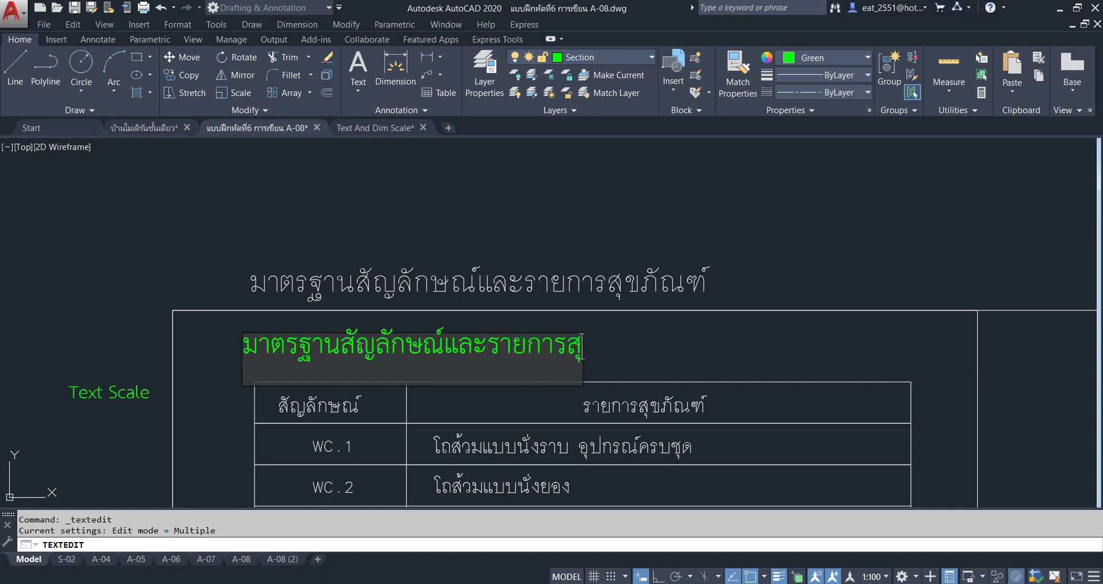
{"action": "type", "text": "ขภั"}
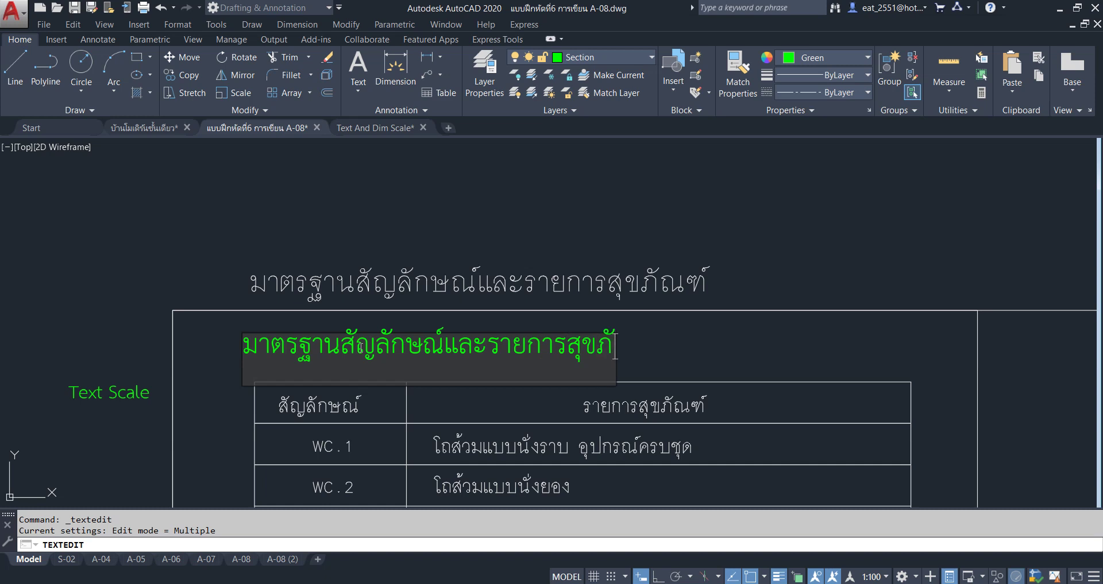
{"action": "type", "text": "ณ"}
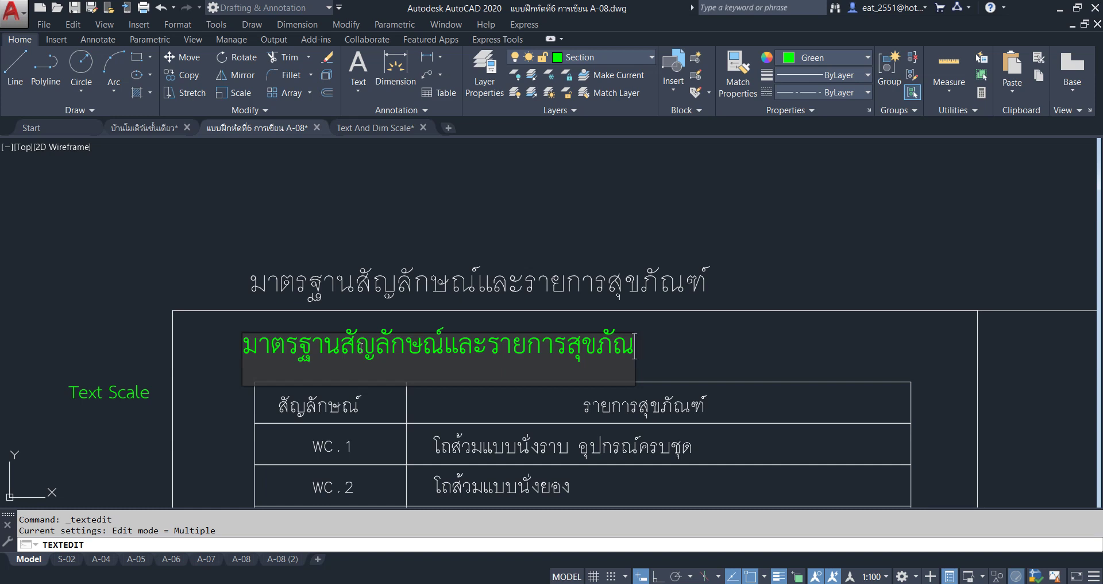
{"action": "type", "text": "ฑ์"}
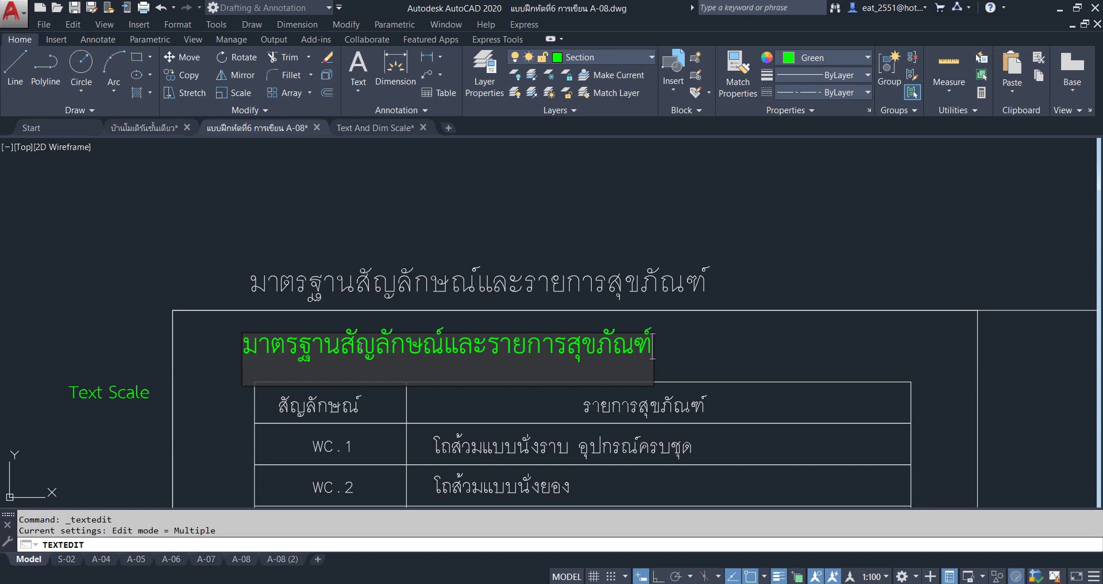
{"action": "left_click", "coordinate": [579, 217]}
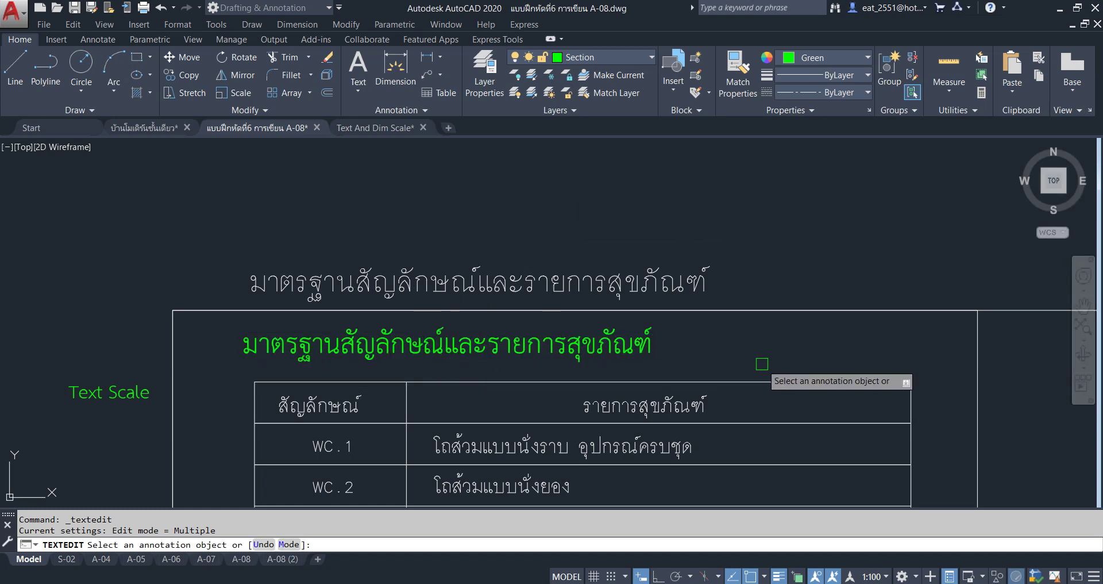
{"action": "key", "text": "Escape"}
Centre the green title over the fixture table
{"action": "left_click", "coordinate": [646, 344]}
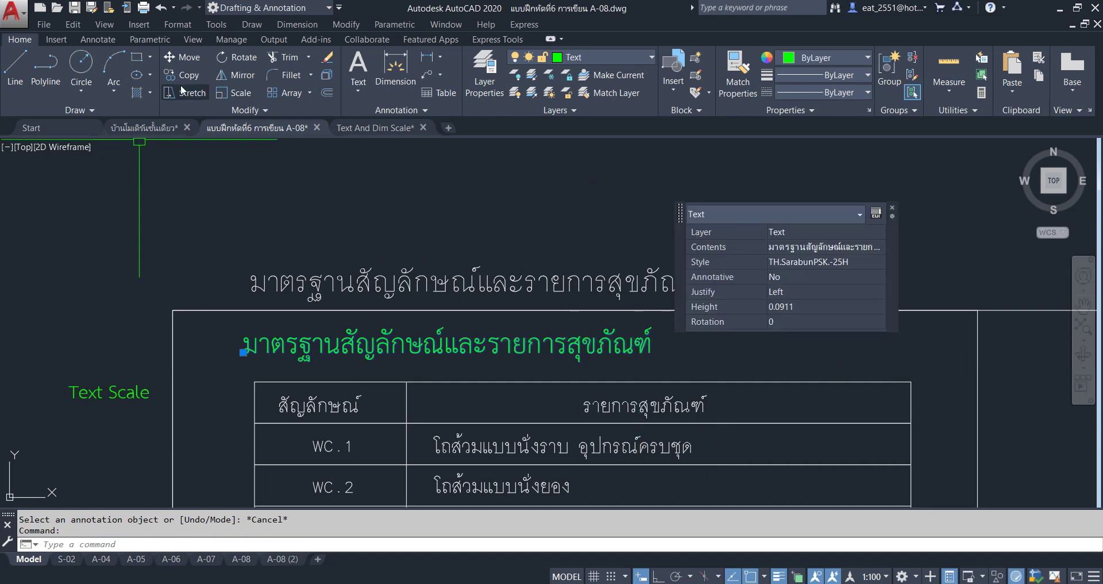
{"action": "left_click", "coordinate": [175, 57]}
{"action": "left_click", "coordinate": [161, 181]}
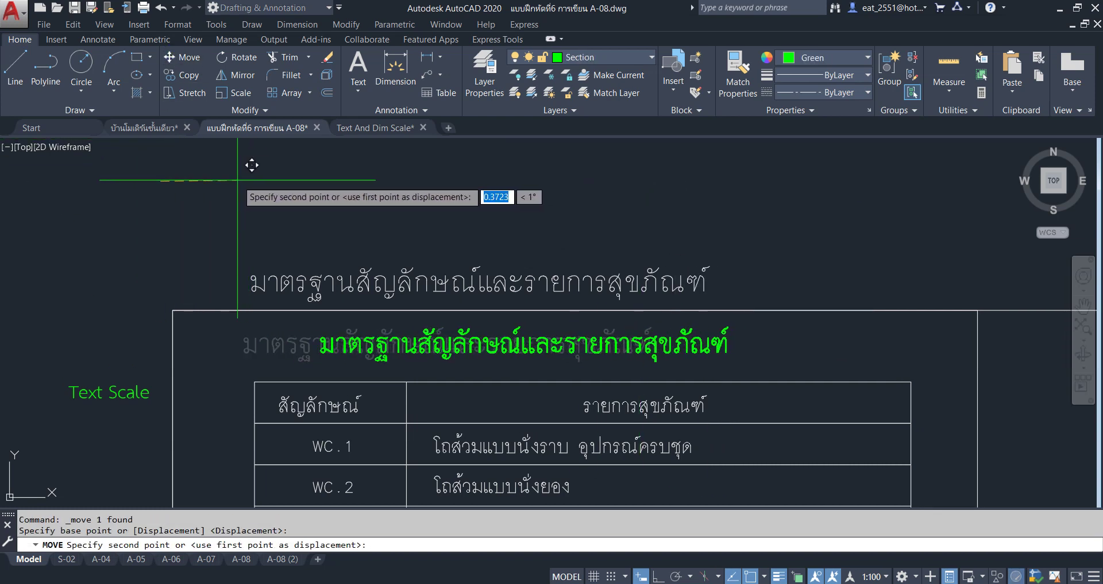
{"action": "left_click", "coordinate": [283, 182]}
{"action": "scroll", "coordinate": [368, 265], "scroll_direction": "down", "scroll_amount": 3}
{"action": "scroll", "coordinate": [369, 262], "scroll_direction": "up", "scroll_amount": 3}
{"action": "scroll", "coordinate": [356, 275], "scroll_direction": "up", "scroll_amount": 1}
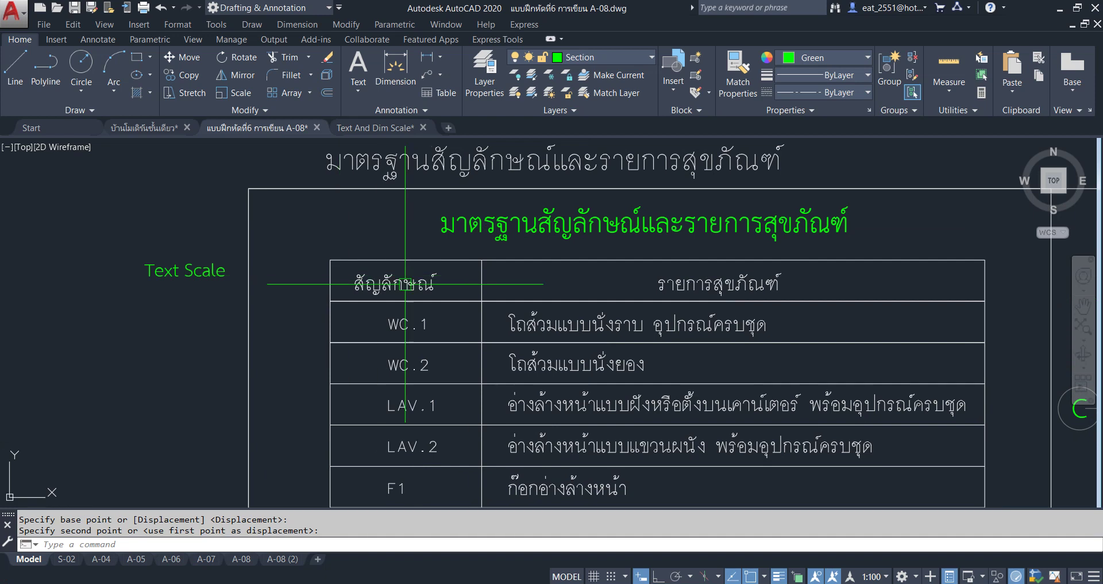
{"action": "scroll", "coordinate": [385, 277], "scroll_direction": "up", "scroll_amount": 1}
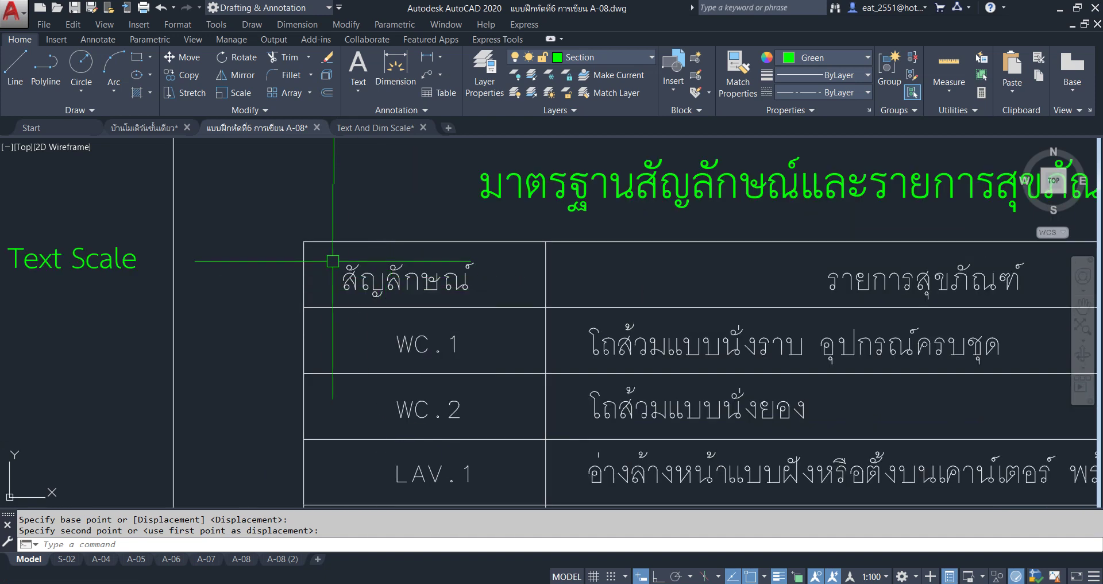
Erase the old header and relabel the Text Scale label as สัญลักษณ์
{"action": "left_click", "coordinate": [308, 240]}
{"action": "left_click", "coordinate": [484, 301]}
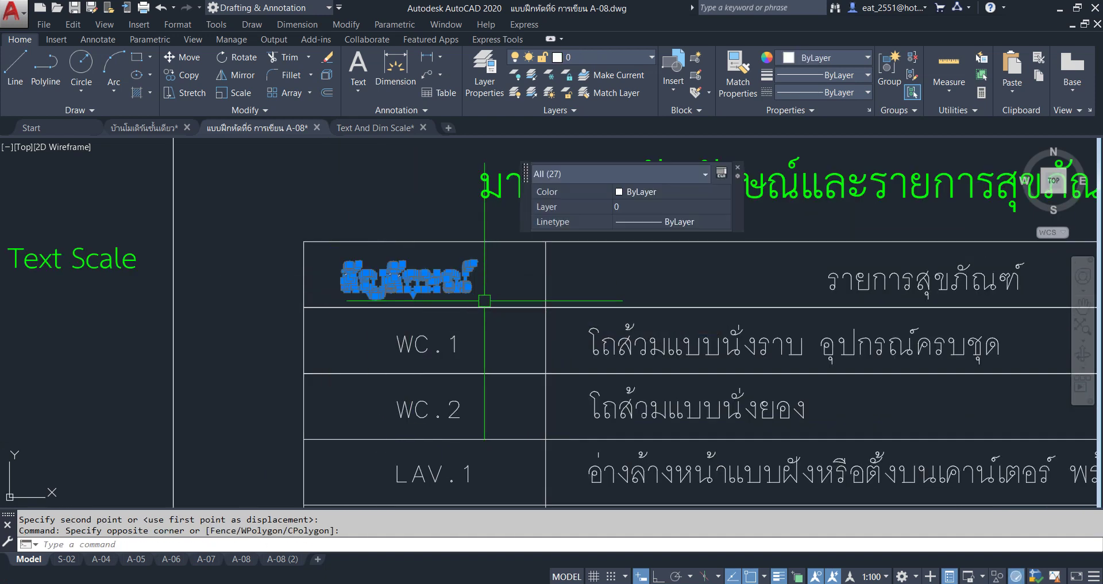
{"action": "key", "text": "Delete"}
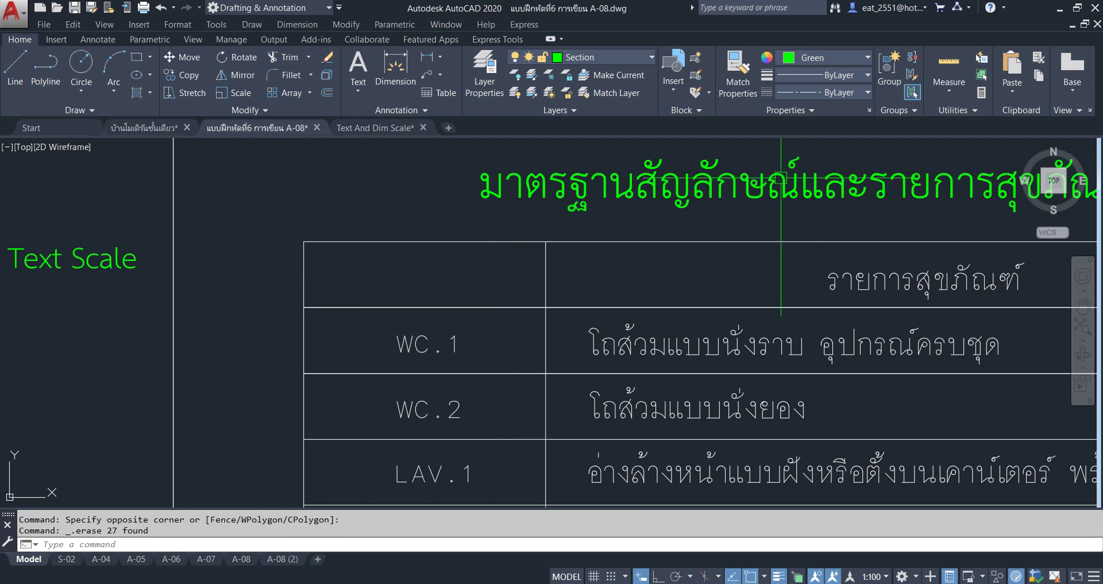
{"action": "double_click", "coordinate": [803, 191]}
{"action": "left_click_drag", "start_coordinate": [799, 187], "coordinate": [682, 197]}
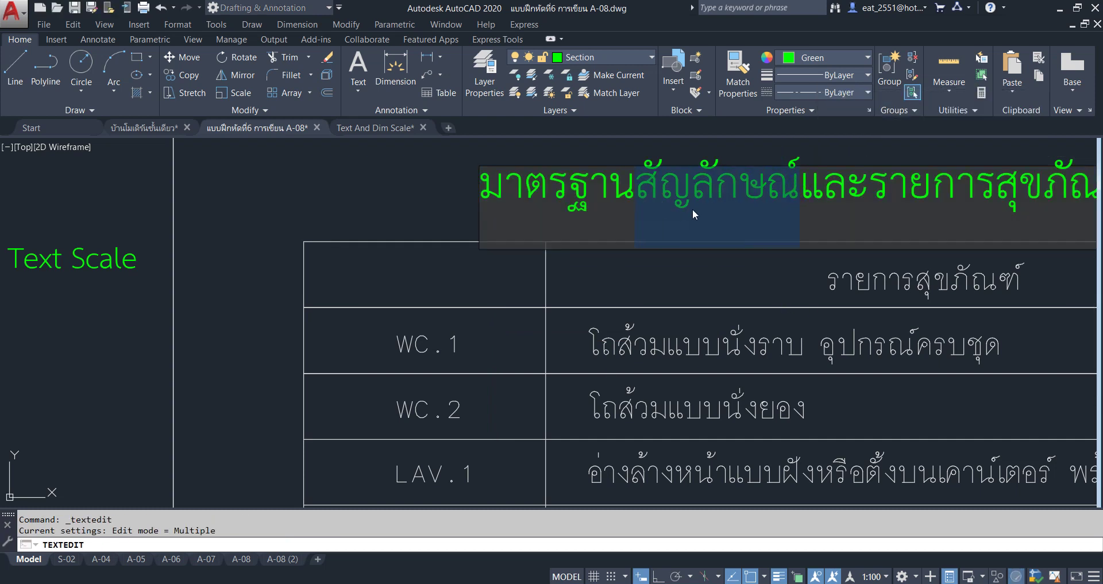
{"action": "left_click", "coordinate": [277, 339]}
{"action": "left_click", "coordinate": [84, 258]}
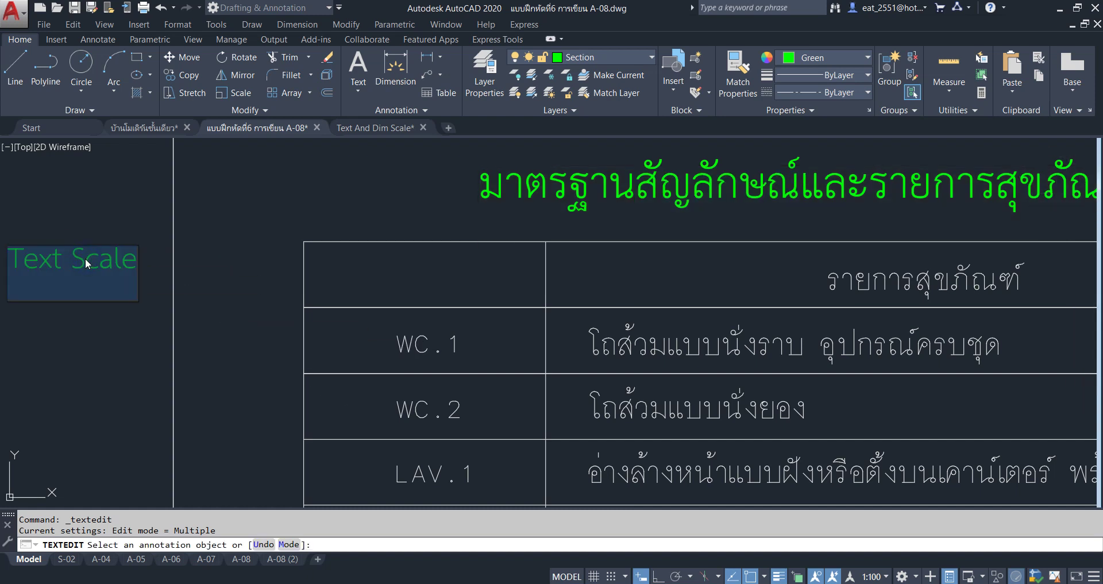
{"action": "type", "text": "สัญลักษณ์"}
{"action": "left_click", "coordinate": [98, 236]}
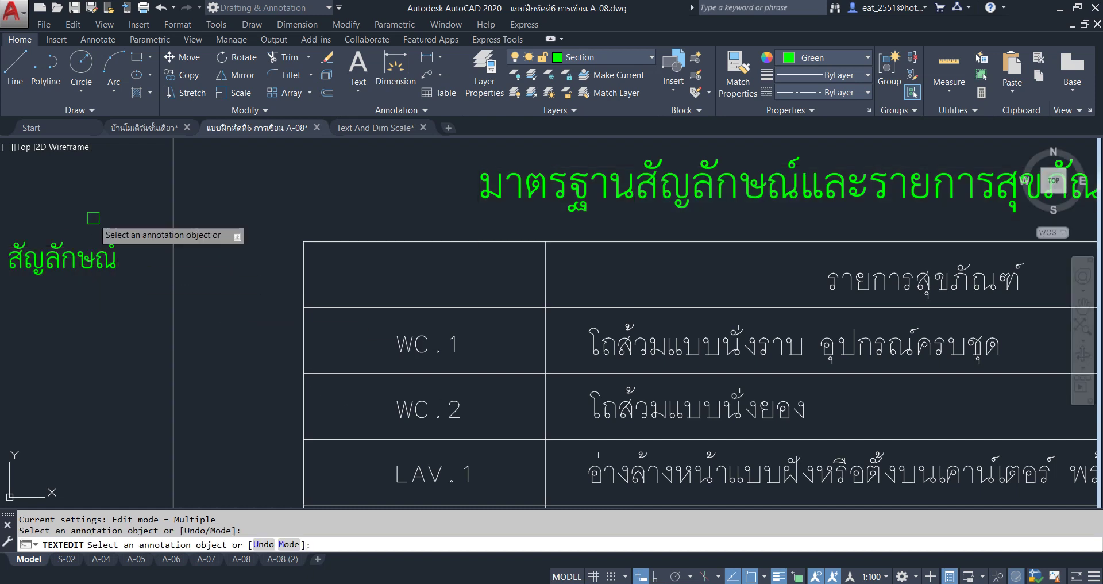
{"action": "key", "text": "Escape"}
Move the green สัญลักษณ์ label into the table's header cell
{"action": "middle_click_drag", "start_coordinate": [16, 234], "coordinate": [114, 231]}
{"action": "left_click", "coordinate": [99, 229]}
{"action": "left_click", "coordinate": [285, 313]}
{"action": "left_click", "coordinate": [182, 56]}
{"action": "left_click", "coordinate": [138, 256]}
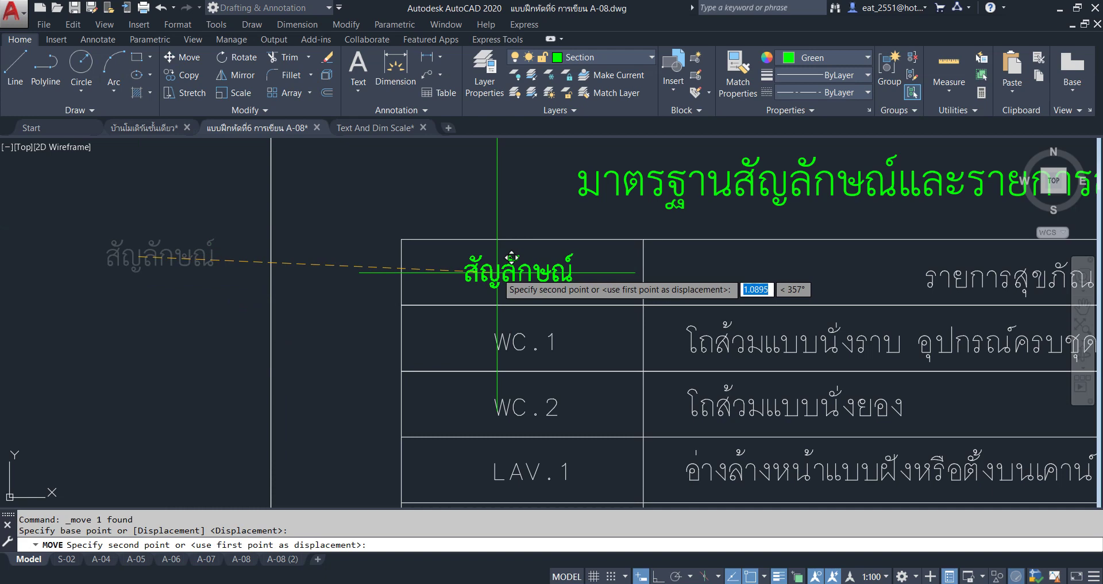
{"action": "left_click", "coordinate": [468, 270]}
Erase the old white heading above the table
{"action": "scroll", "coordinate": [460, 265], "scroll_direction": "down", "scroll_amount": 3}
{"action": "scroll", "coordinate": [475, 252], "scroll_direction": "down", "scroll_amount": 2}
{"action": "middle_click_drag", "start_coordinate": [476, 252], "coordinate": [471, 368]}
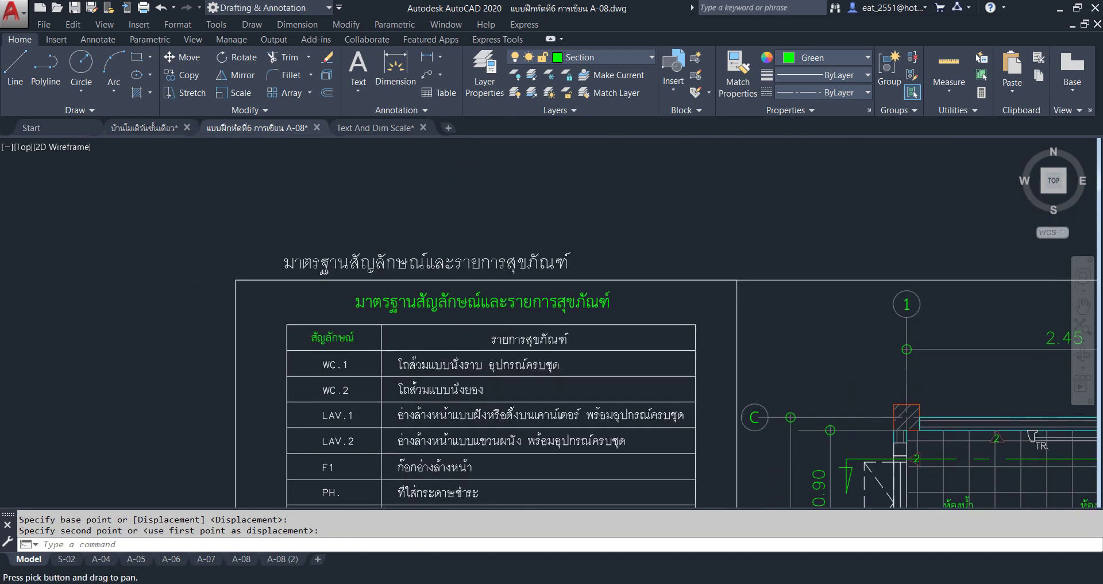
{"action": "left_click", "coordinate": [273, 201]}
{"action": "left_click", "coordinate": [587, 286]}
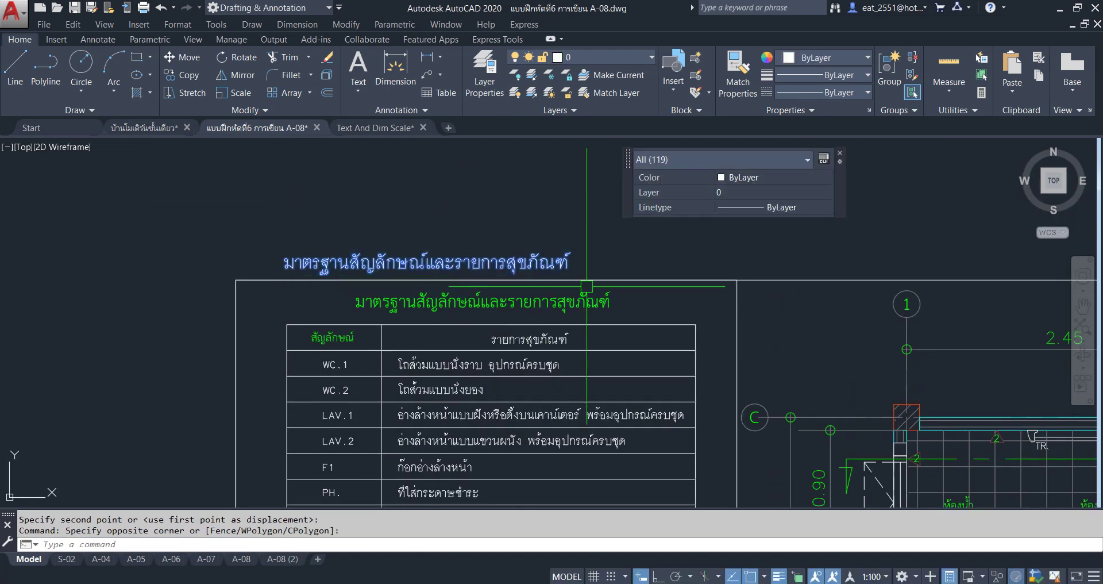
{"action": "key", "text": "Delete"}
Crossing-select the title block objects to check them, then cancel the selection
{"action": "scroll", "coordinate": [504, 248], "scroll_direction": "down", "scroll_amount": 3}
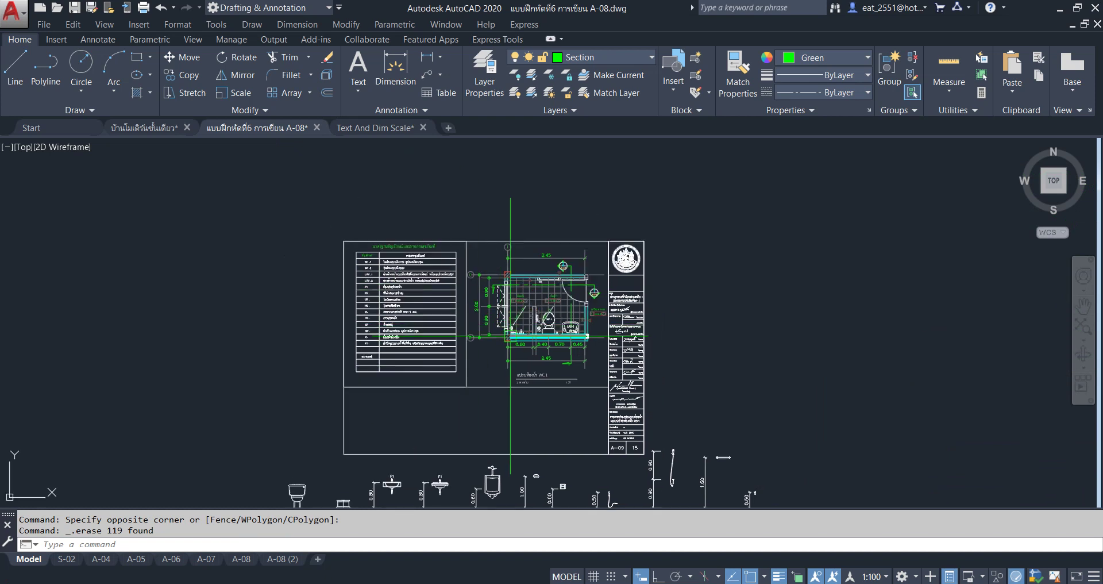
{"action": "scroll", "coordinate": [505, 249], "scroll_direction": "up", "scroll_amount": 1}
{"action": "scroll", "coordinate": [575, 344], "scroll_direction": "down", "scroll_amount": 1}
{"action": "middle_click_drag", "start_coordinate": [574, 344], "coordinate": [539, 362]}
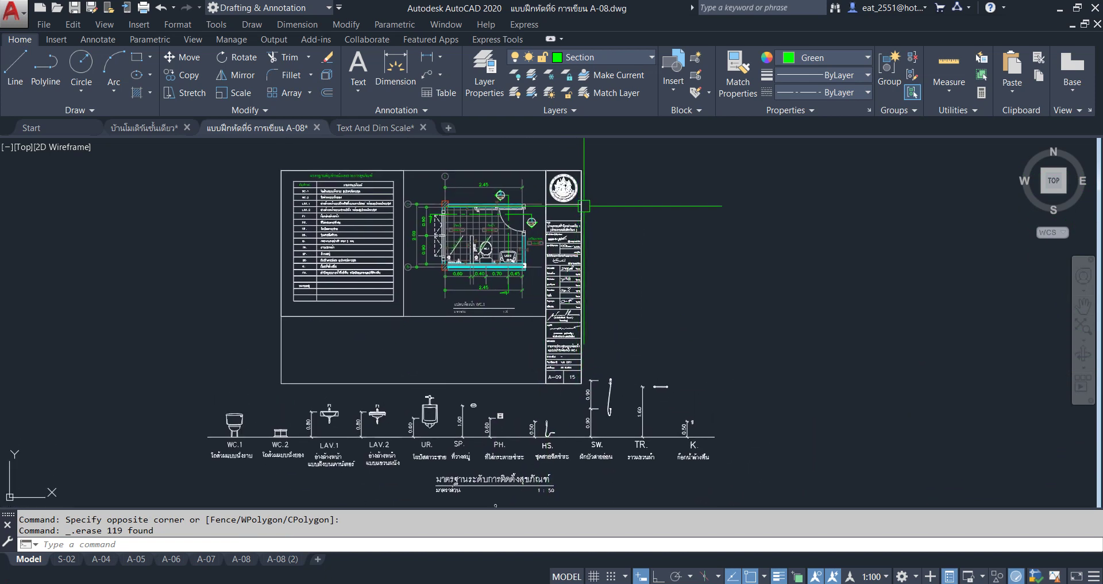
{"action": "scroll", "coordinate": [585, 169], "scroll_direction": "up", "scroll_amount": 2}
{"action": "left_click", "coordinate": [598, 163]}
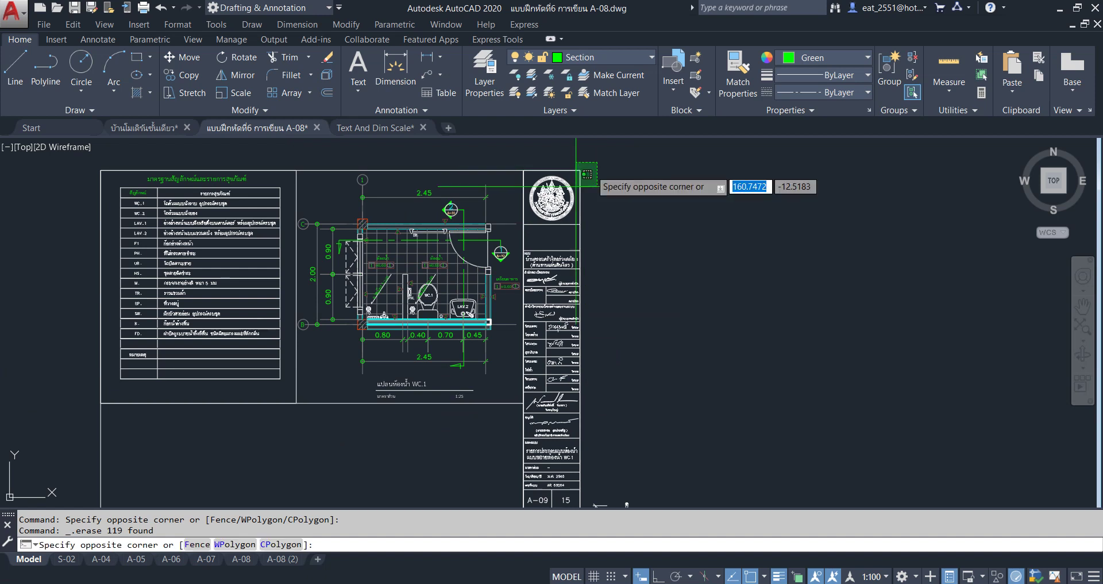
{"action": "left_click", "coordinate": [534, 227]}
{"action": "scroll", "coordinate": [534, 259], "scroll_direction": "up", "scroll_amount": 2}
{"action": "scroll", "coordinate": [546, 359], "scroll_direction": "up", "scroll_amount": 2}
{"action": "scroll", "coordinate": [546, 359], "scroll_direction": "up", "scroll_amount": 2}
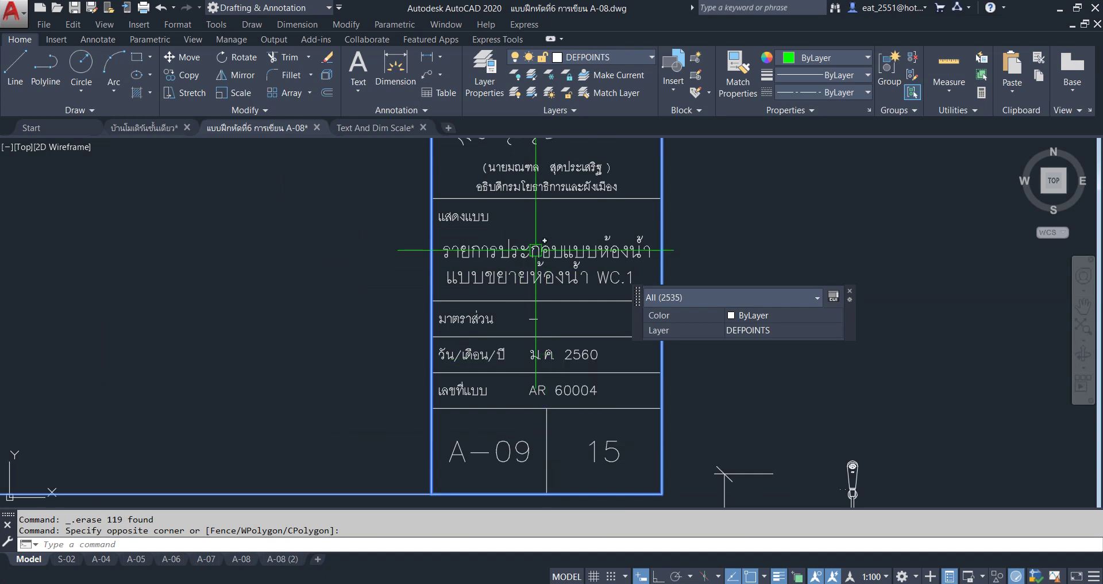
{"action": "key", "text": "Escape"}
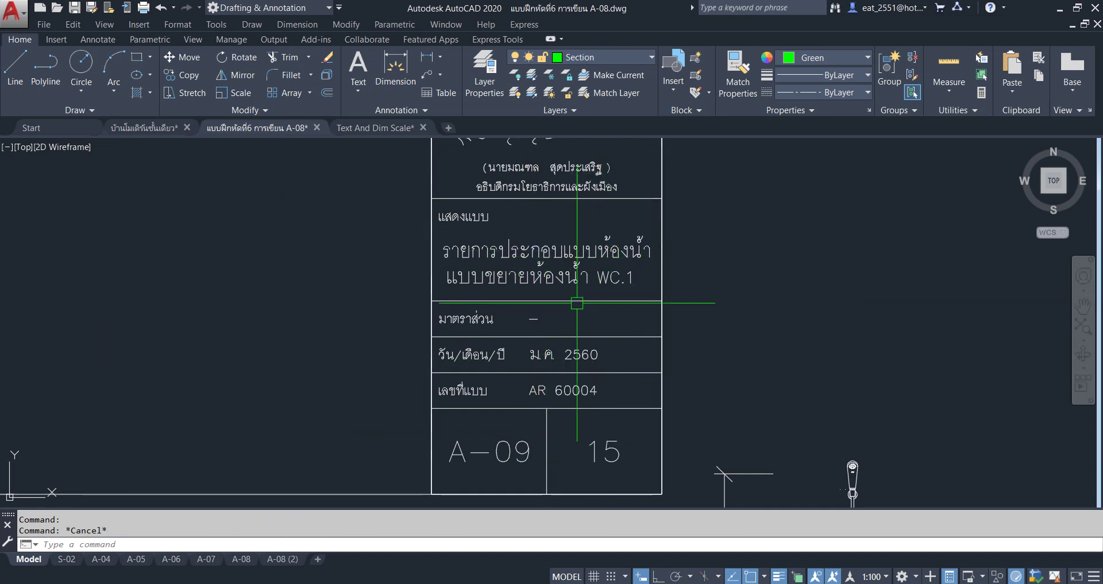
{"action": "scroll", "coordinate": [575, 298], "scroll_direction": "down", "scroll_amount": 4}
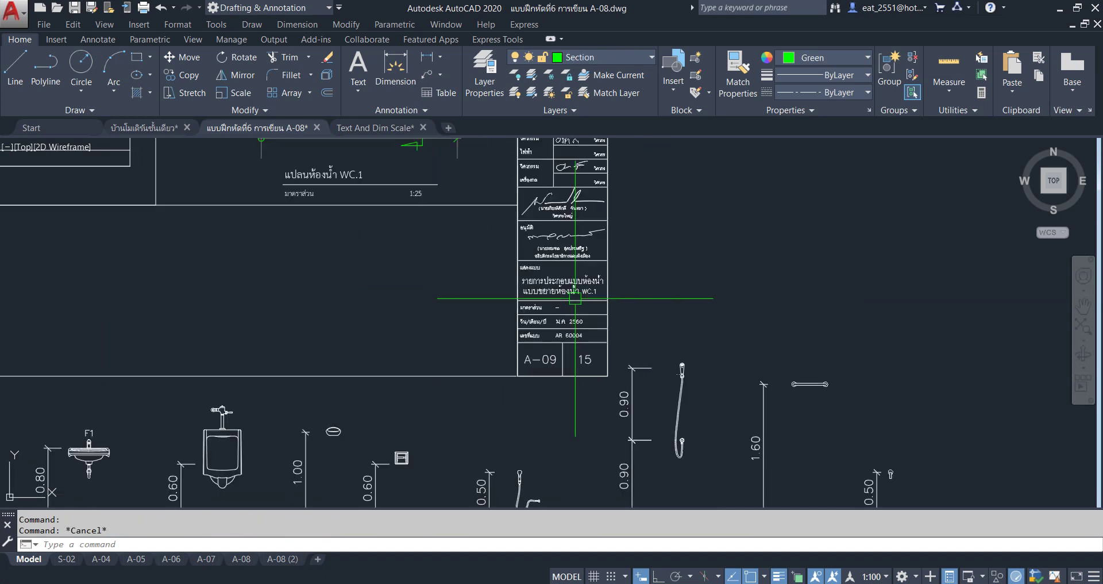
Rename the A-08 (2) layout to A-09
{"action": "left_click", "coordinate": [283, 560]}
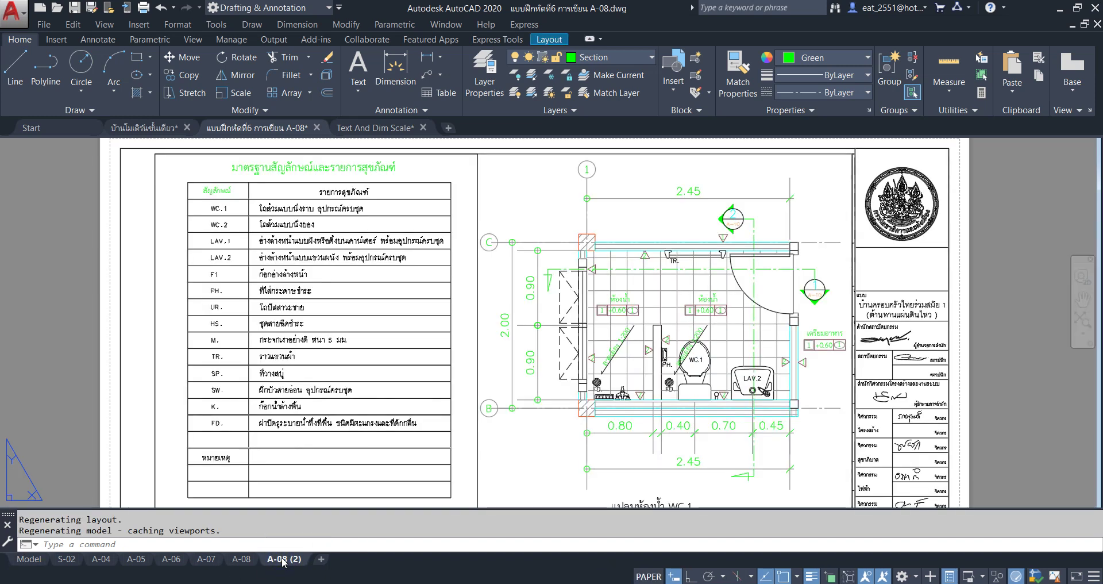
{"action": "right_click", "coordinate": [283, 560]}
{"action": "left_click", "coordinate": [343, 373]}
{"action": "type", "text": "A-09"}
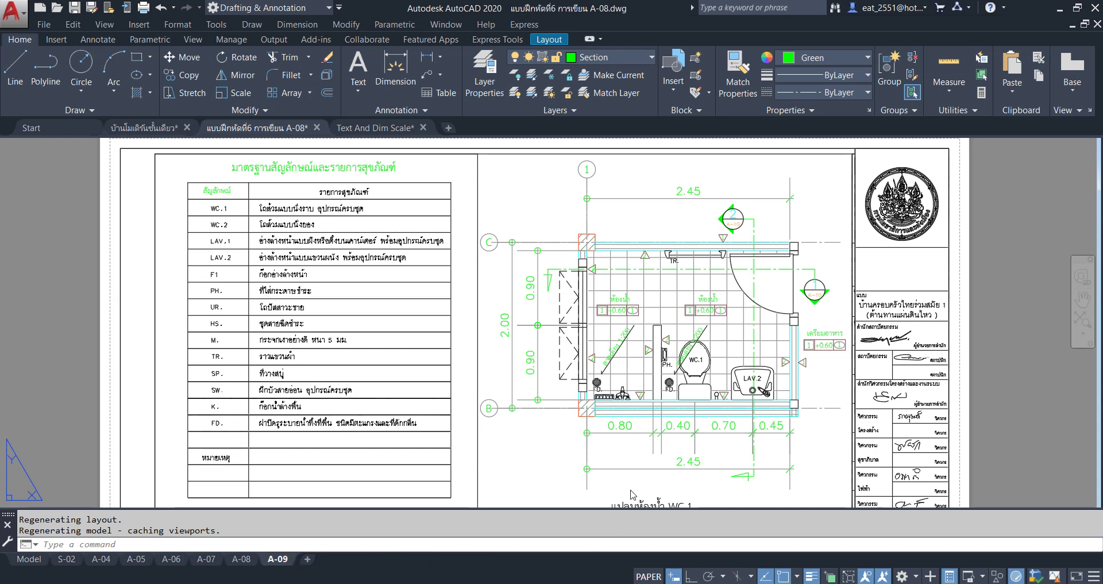
{"action": "scroll", "coordinate": [628, 390], "scroll_direction": "down", "scroll_amount": 2}
{"action": "scroll", "coordinate": [702, 320], "scroll_direction": "up", "scroll_amount": 1}
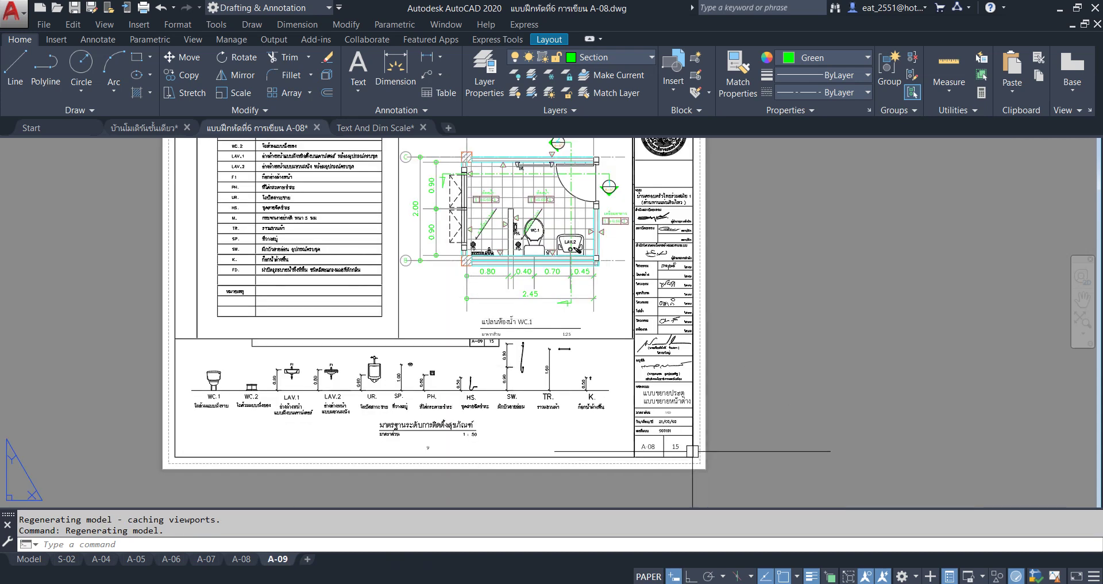
{"action": "scroll", "coordinate": [662, 402], "scroll_direction": "up", "scroll_amount": 3}
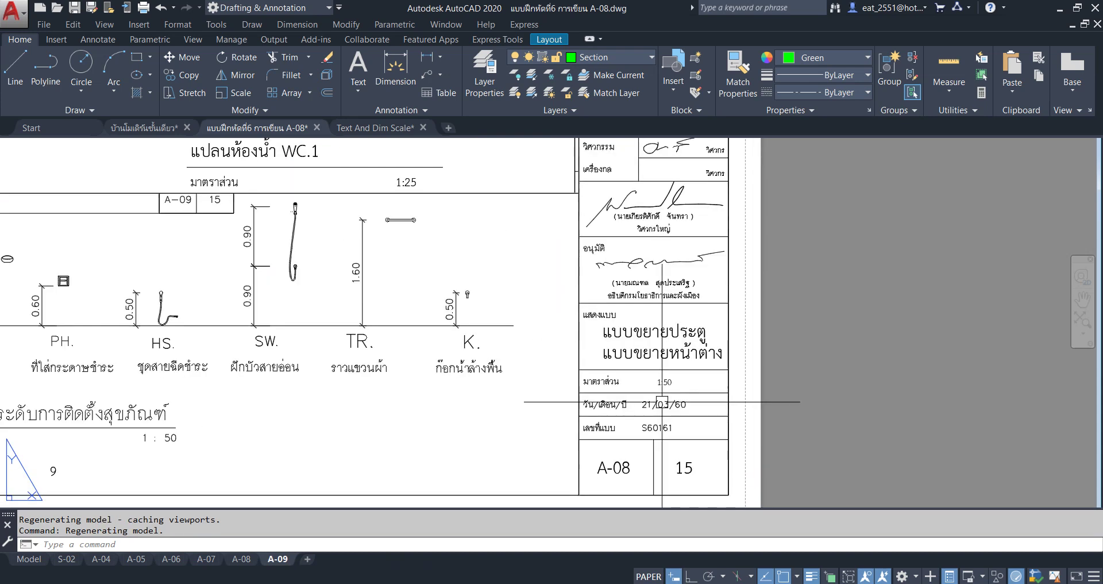
Change the title block sheet number from A-08 to A-09
{"action": "double_click", "coordinate": [629, 471]}
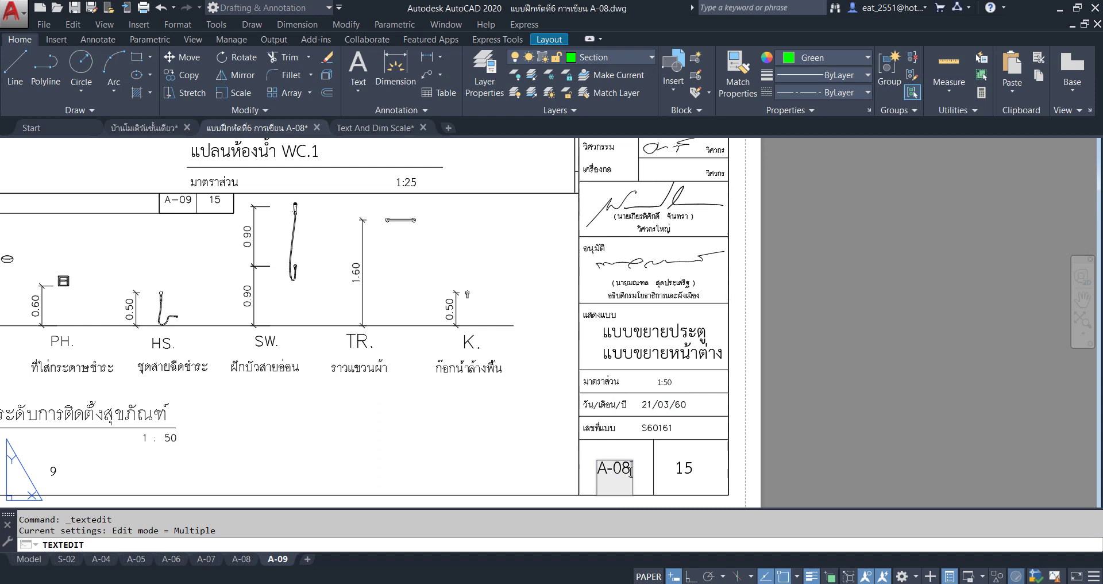
{"action": "type", "text": "9"}
{"action": "left_click", "coordinate": [812, 409]}
{"action": "key", "text": "Escape"}
{"action": "scroll", "coordinate": [689, 384], "scroll_direction": "up", "scroll_amount": 4}
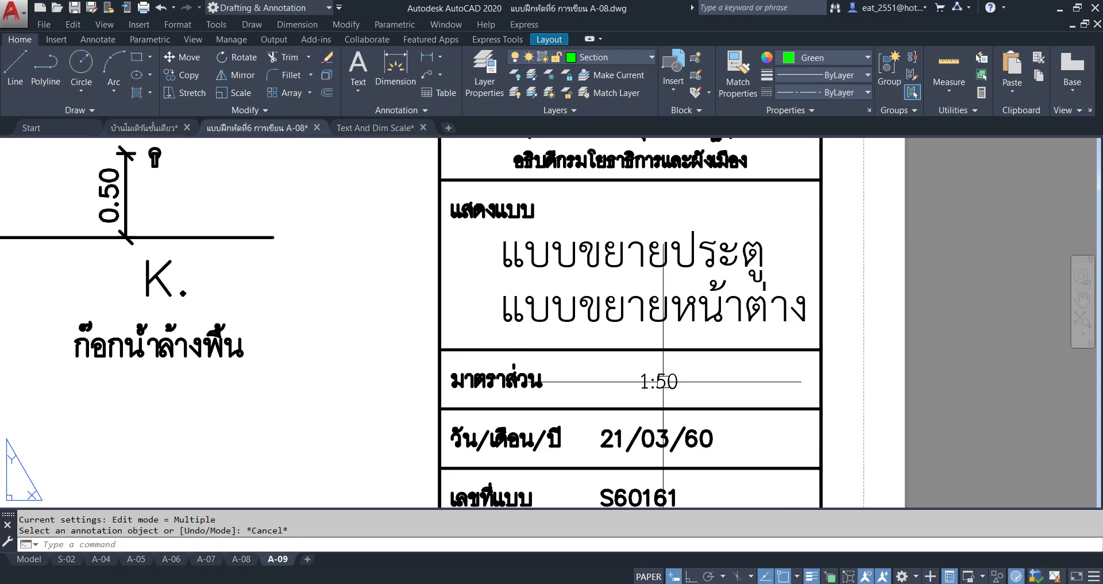
{"action": "scroll", "coordinate": [663, 381], "scroll_direction": "up", "scroll_amount": 2}
{"action": "scroll", "coordinate": [660, 380], "scroll_direction": "up", "scroll_amount": 2}
Edit the scale text from 1:50 to 1:25
{"action": "left_click", "coordinate": [651, 379]}
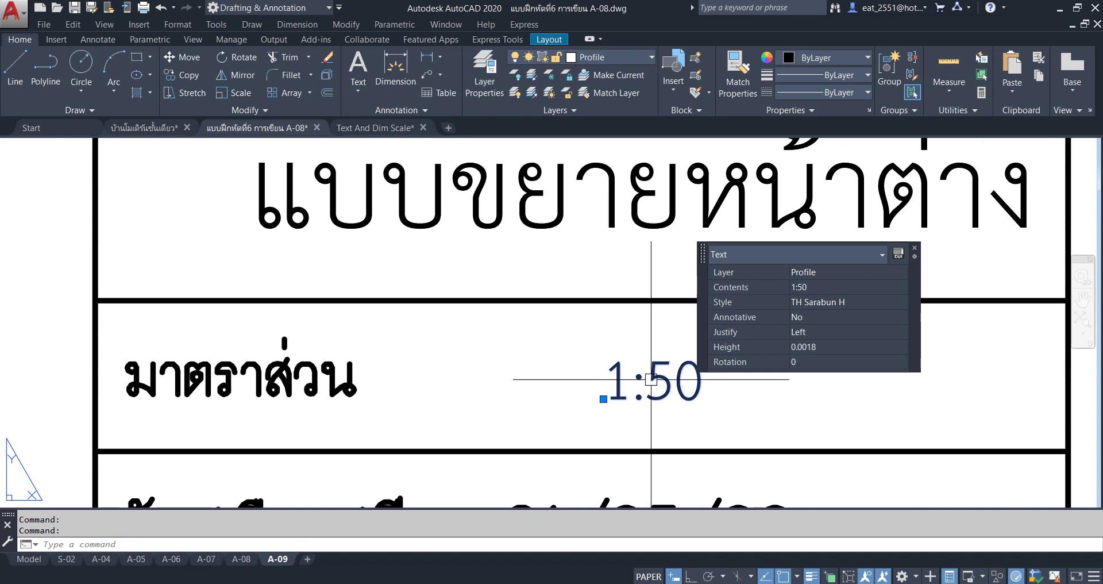
{"action": "double_click", "coordinate": [651, 380]}
{"action": "left_click", "coordinate": [697, 398]}
{"action": "key", "text": "BackSpace"}
{"action": "key", "text": "BackSpace"}
{"action": "type", "text": "25"}
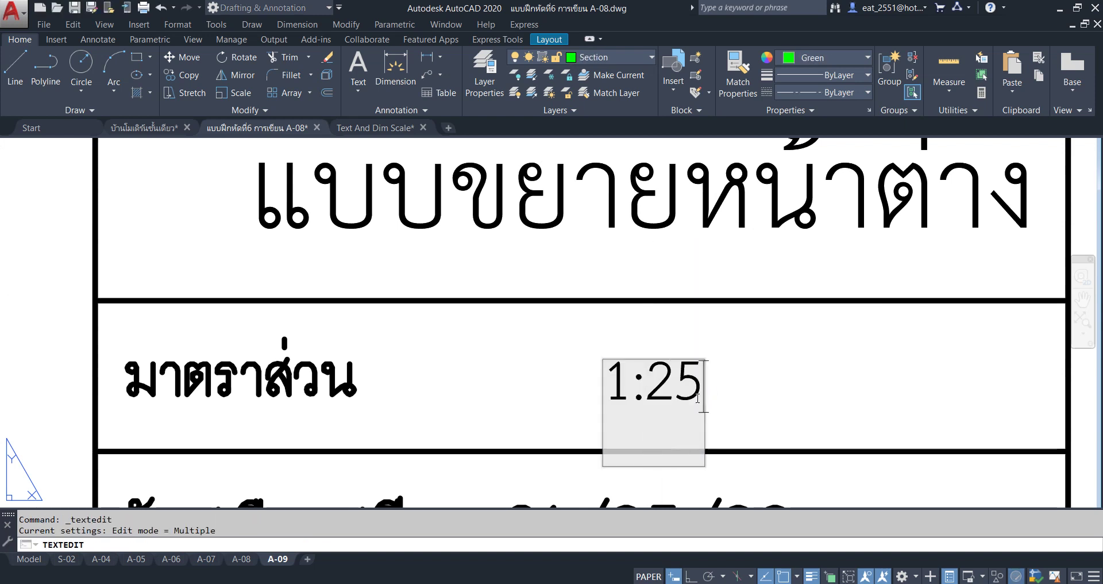
{"action": "left_click", "coordinate": [758, 395]}
{"action": "key", "text": "Escape"}
Copy the 1:25 scale text horizontally to its right
{"action": "left_click", "coordinate": [739, 389]}
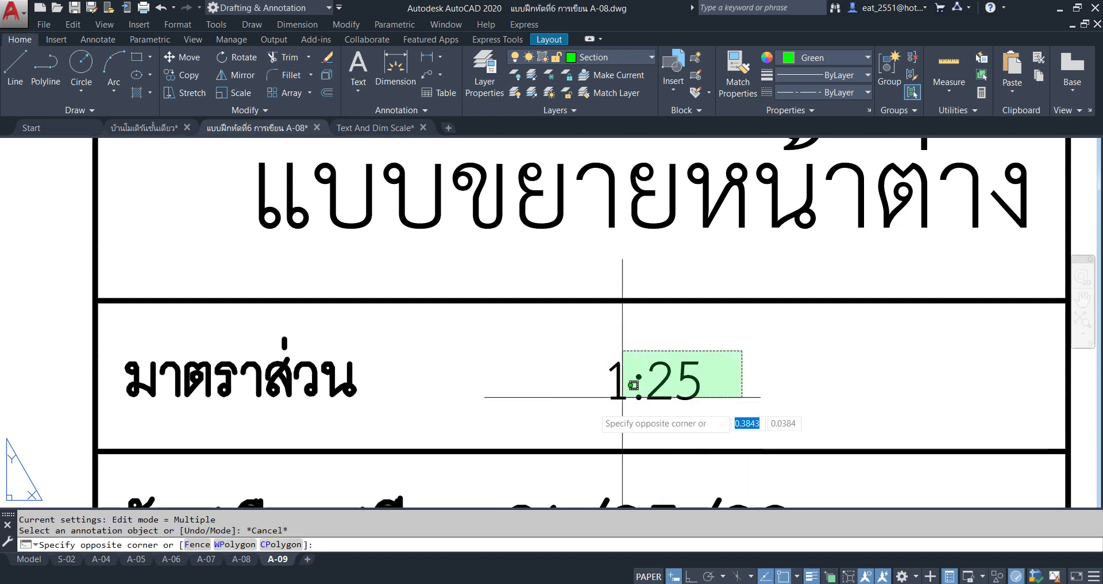
{"action": "left_click", "coordinate": [566, 414]}
{"action": "left_click", "coordinate": [178, 73]}
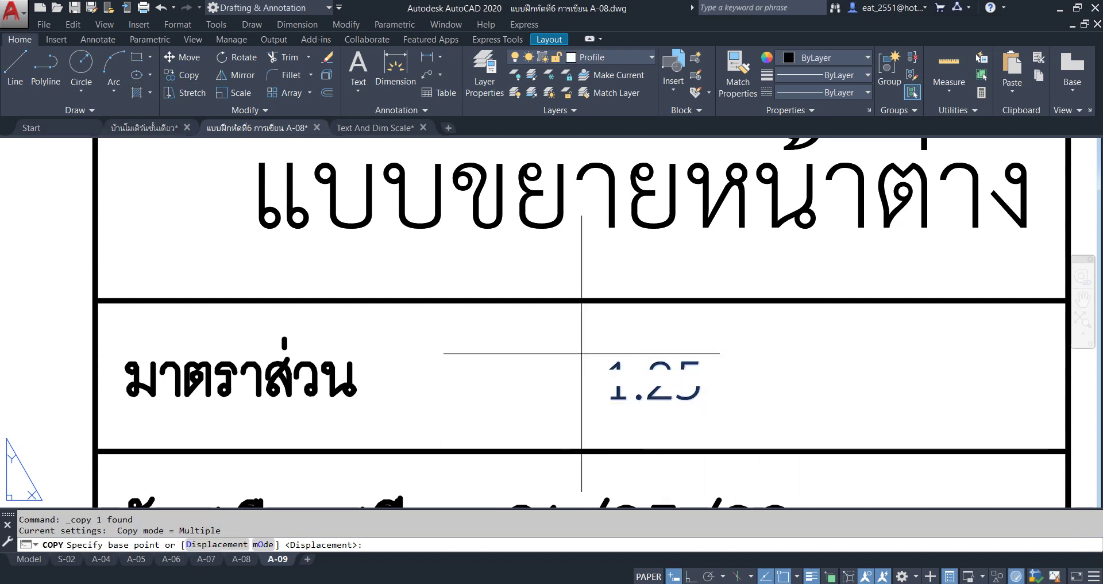
{"action": "left_click", "coordinate": [603, 299]}
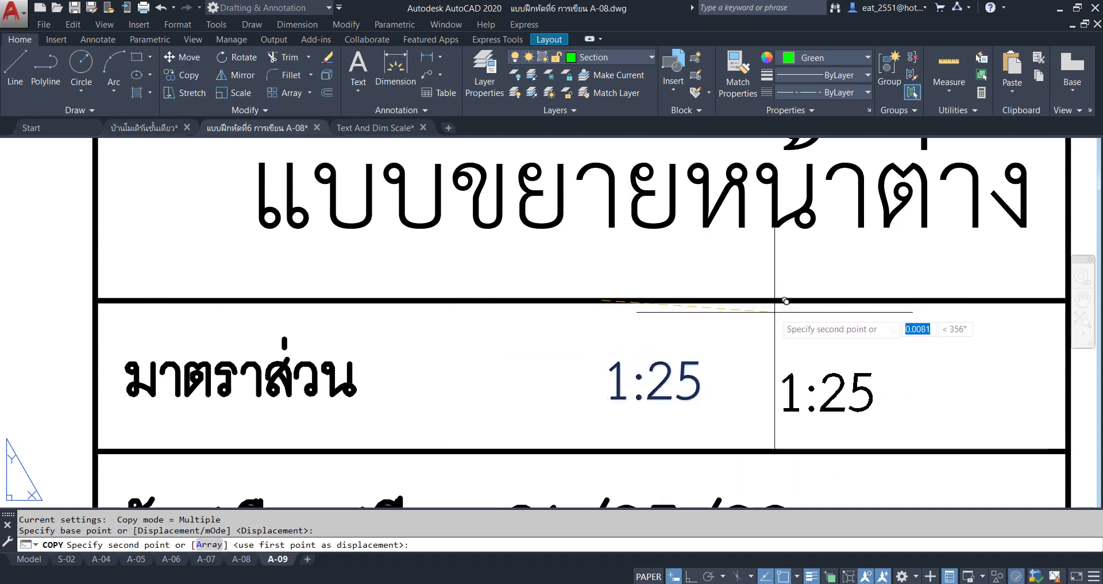
{"action": "key", "text": "F8"}
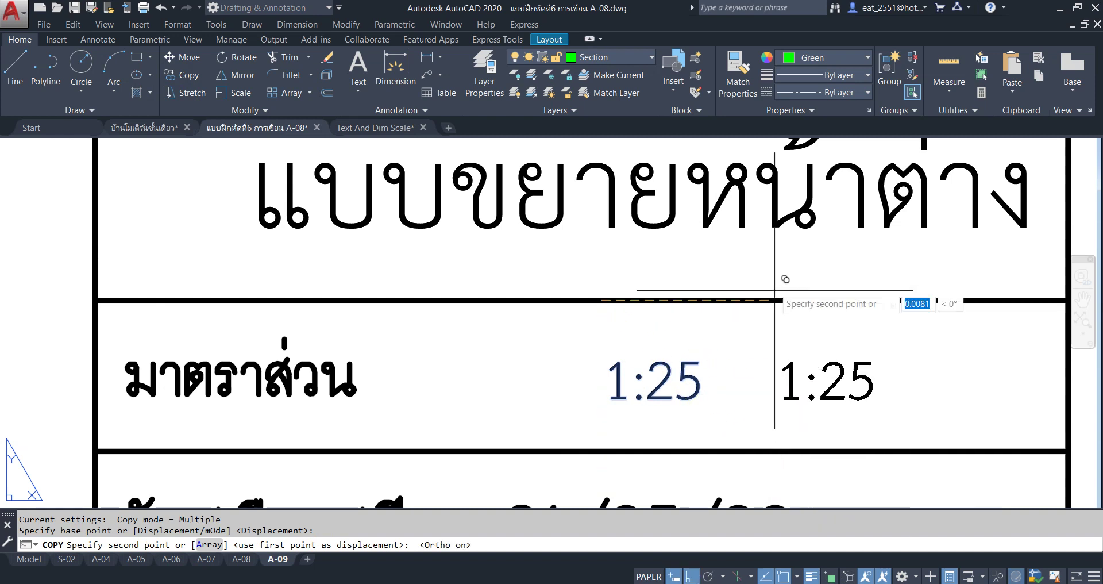
{"action": "left_click", "coordinate": [770, 300]}
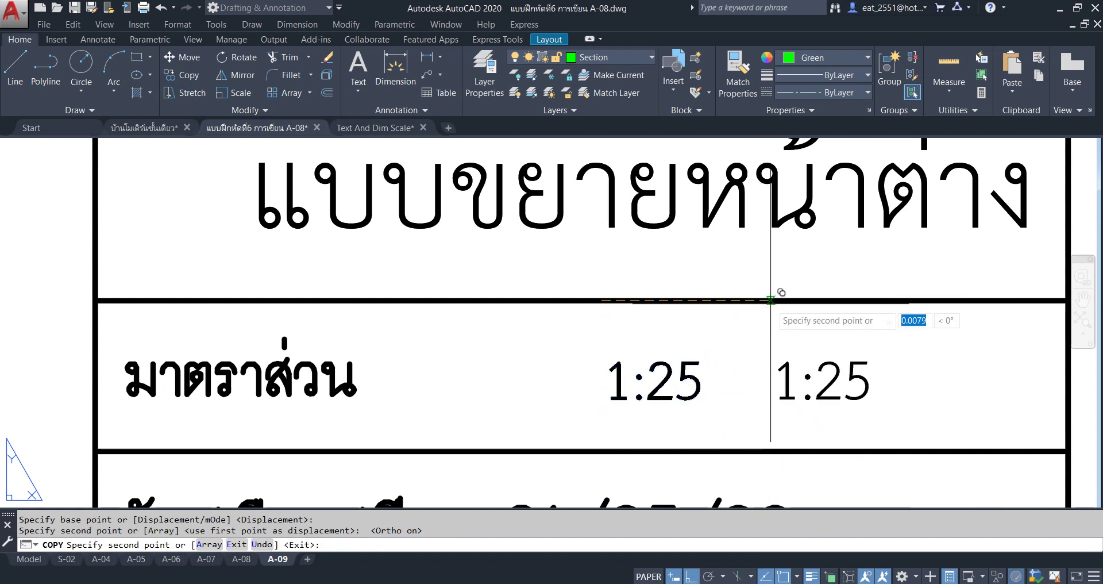
{"action": "key", "text": "Escape"}
Edit the copied scale text to read 1:50
{"action": "double_click", "coordinate": [849, 380]}
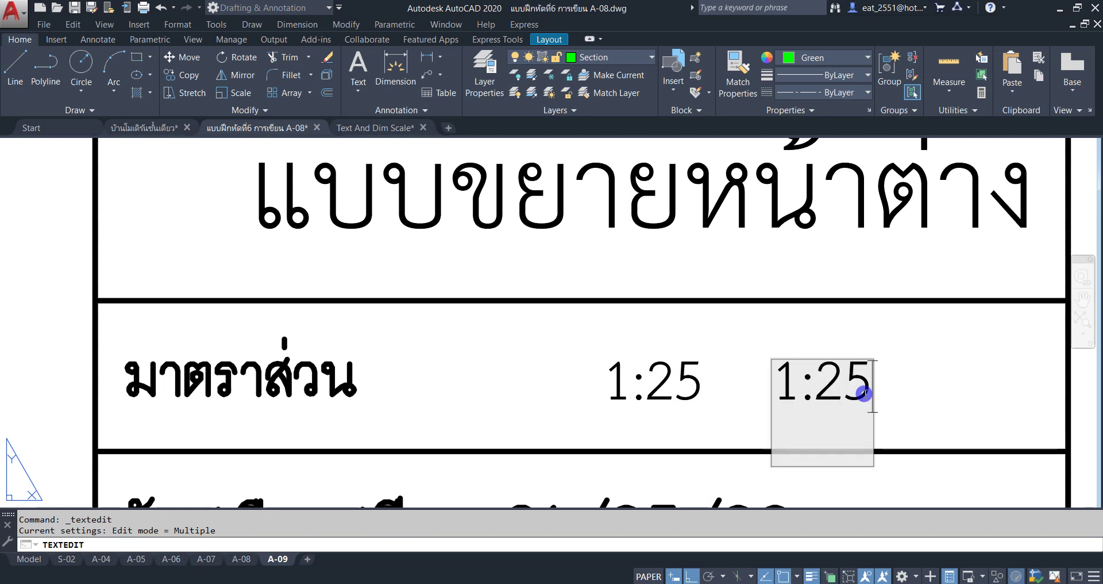
{"action": "key", "text": "BackSpace"}
{"action": "key", "text": "BackSpace"}
{"action": "type", "text": "5"}
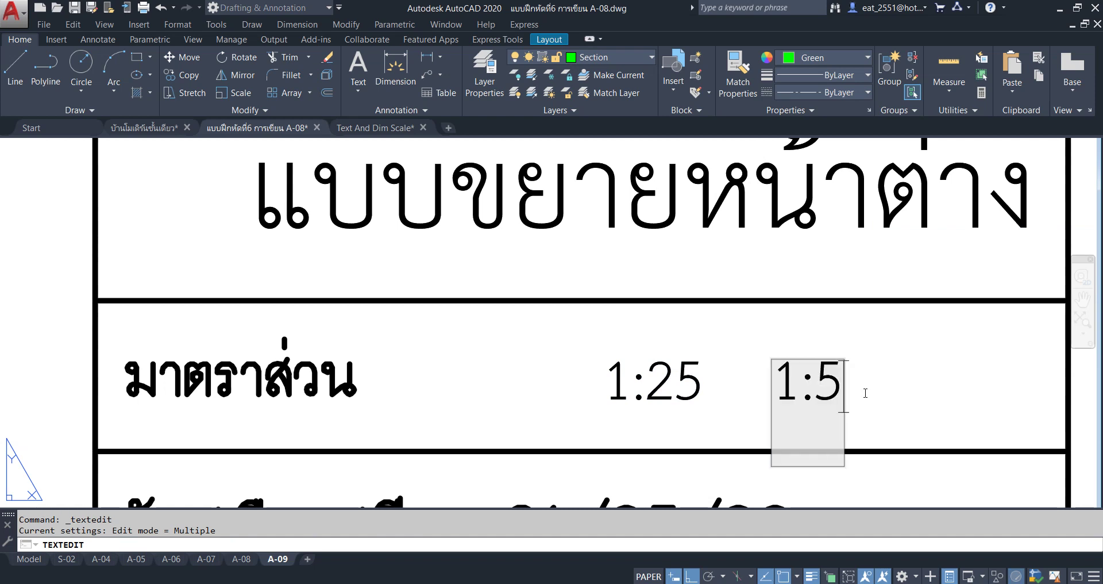
{"action": "type", "text": "0"}
{"action": "left_click", "coordinate": [543, 359]}
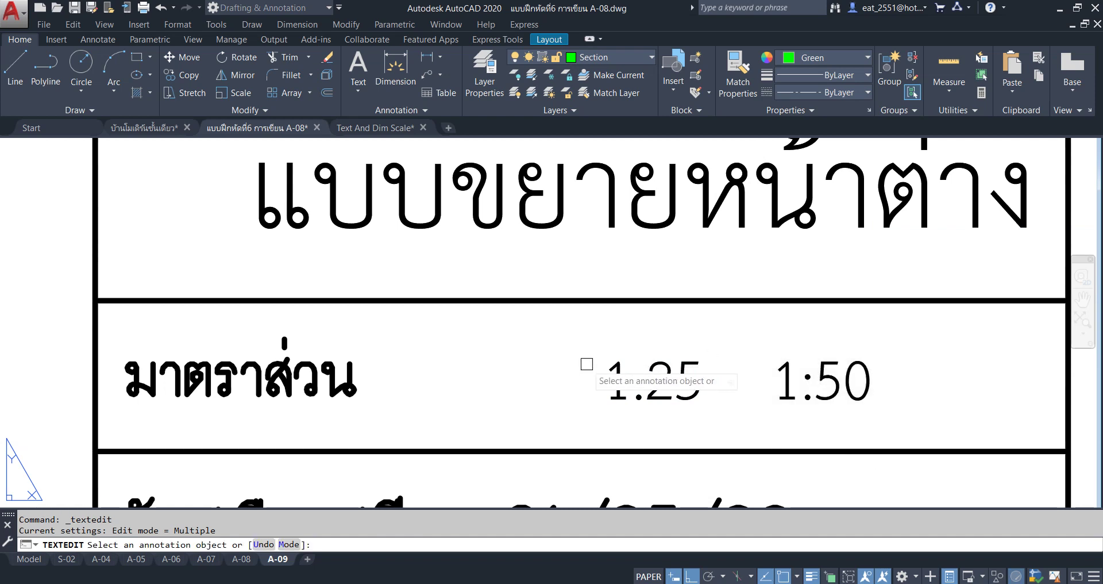
{"action": "key", "text": "Escape"}
{"action": "scroll", "coordinate": [595, 348], "scroll_direction": "down", "scroll_amount": 2}
{"action": "scroll", "coordinate": [664, 368], "scroll_direction": "down", "scroll_amount": 4}
{"action": "scroll", "coordinate": [664, 368], "scroll_direction": "up", "scroll_amount": 6}
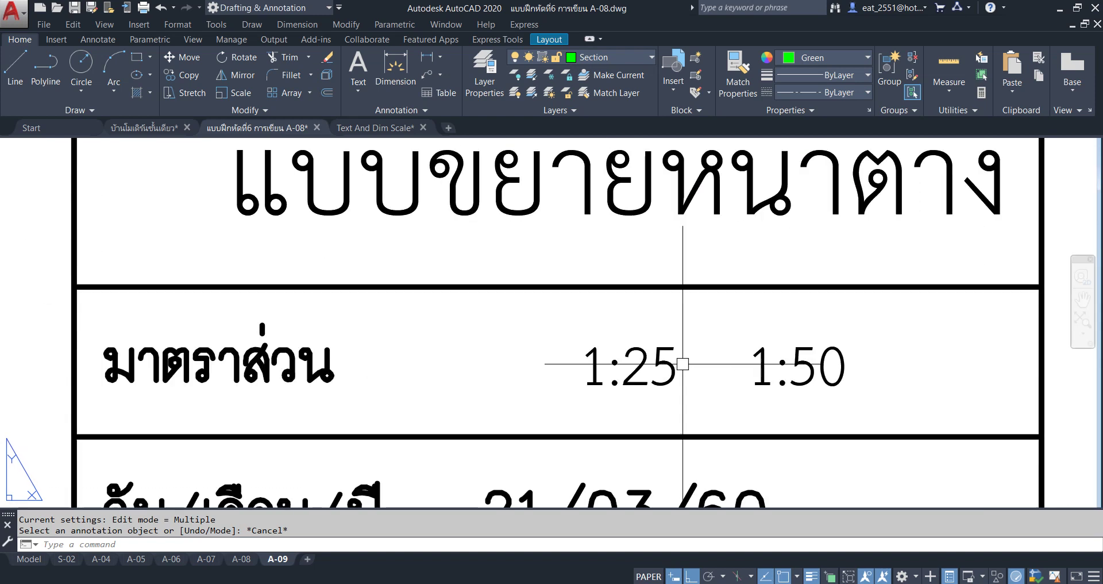
Add a comma after 1:25 so the scale row reads 1:25 , 1:50
{"action": "left_click", "coordinate": [662, 368]}
{"action": "double_click", "coordinate": [662, 368]}
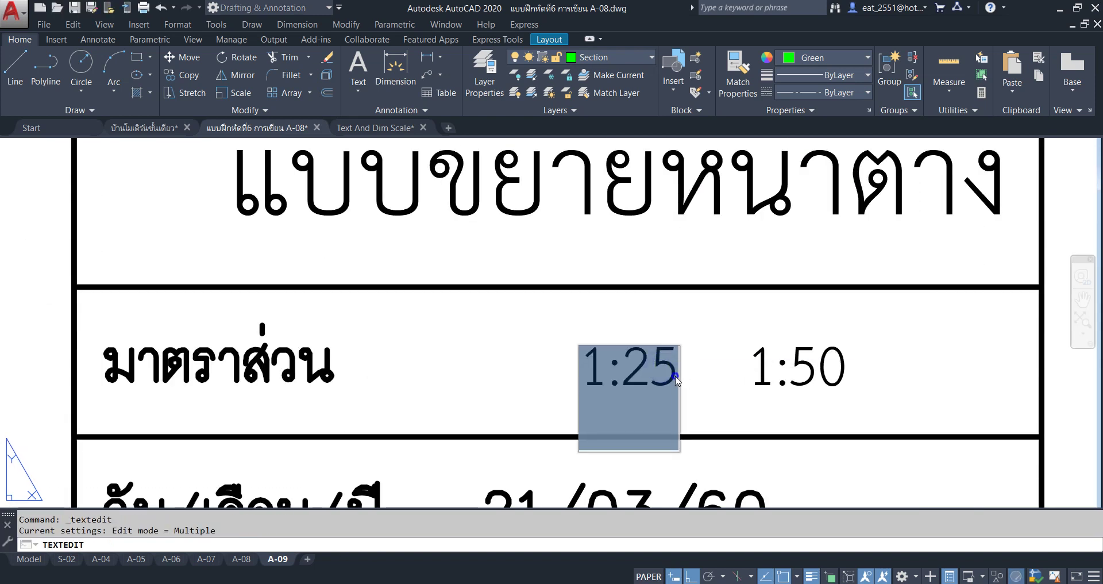
{"action": "left_click", "coordinate": [675, 379]}
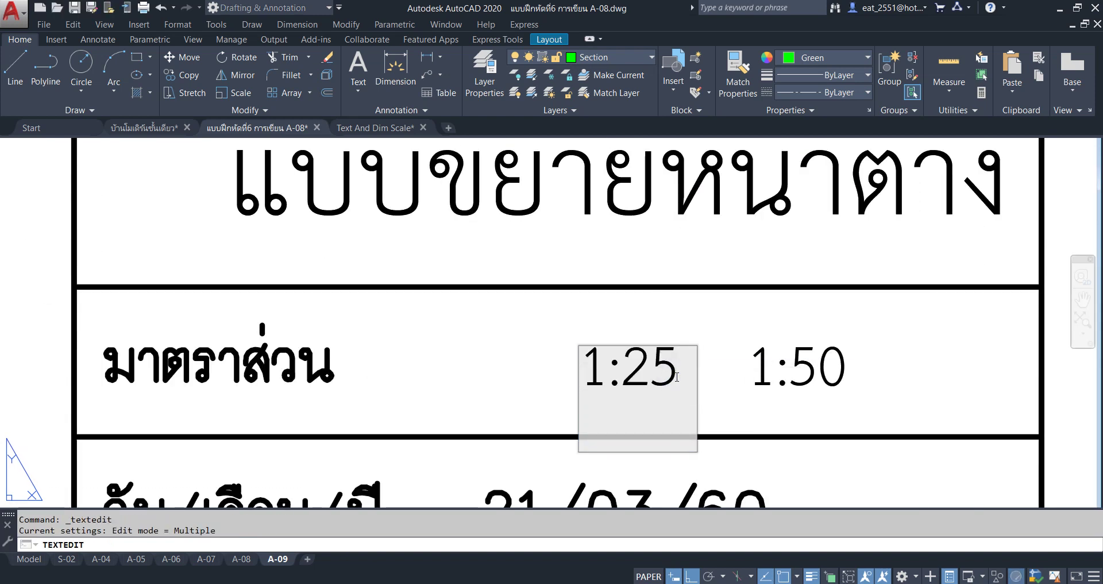
{"action": "type", "text": ","}
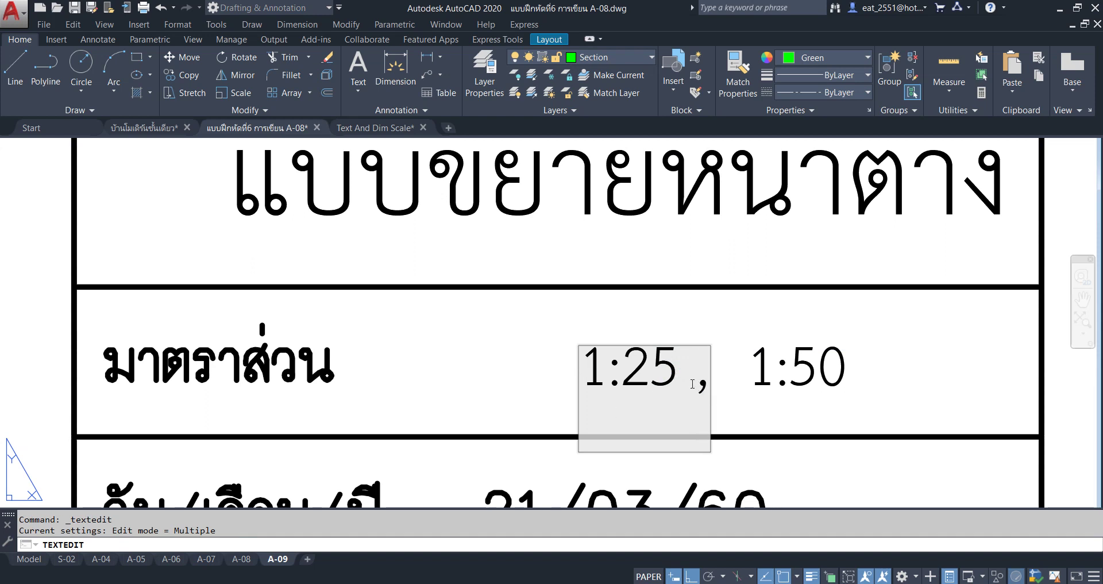
{"action": "left_click", "coordinate": [859, 344]}
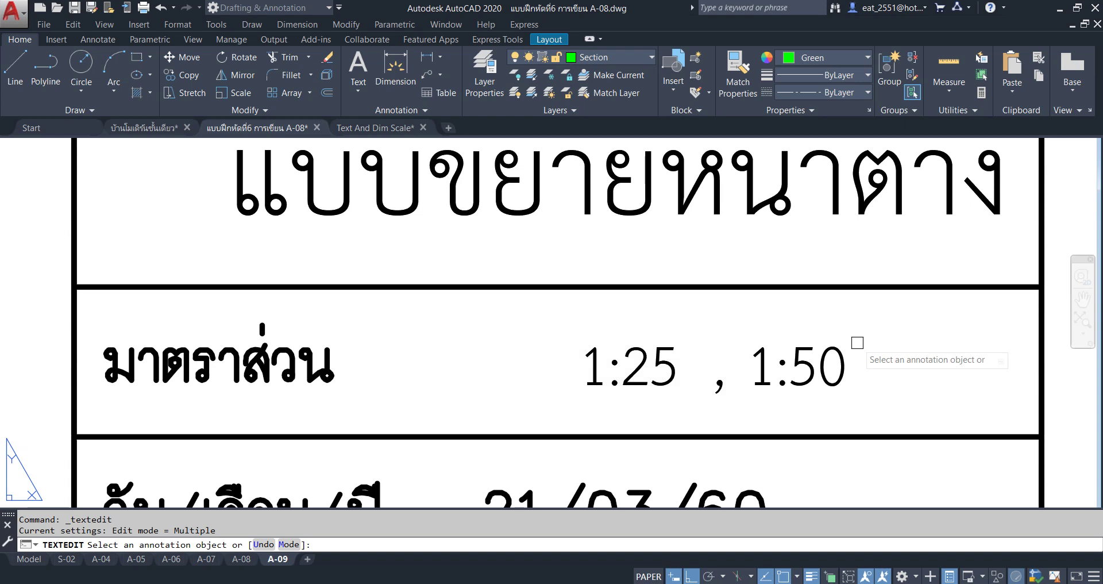
{"action": "right_click", "coordinate": [911, 318]}
{"action": "left_click", "coordinate": [945, 326]}
{"action": "scroll", "coordinate": [747, 373], "scroll_direction": "down", "scroll_amount": 5}
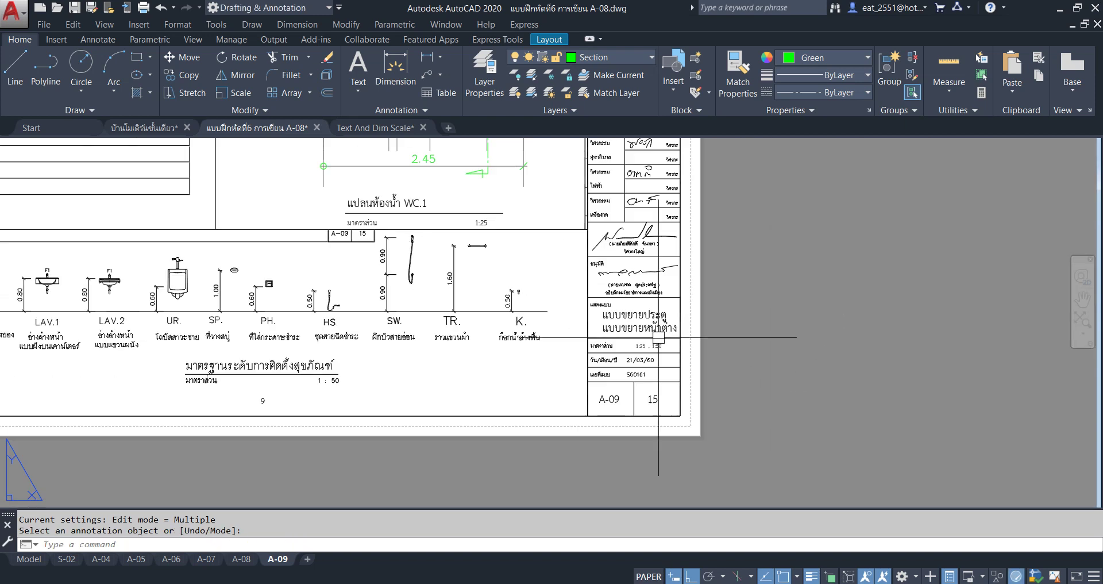
{"action": "scroll", "coordinate": [592, 340], "scroll_direction": "down", "scroll_amount": 2}
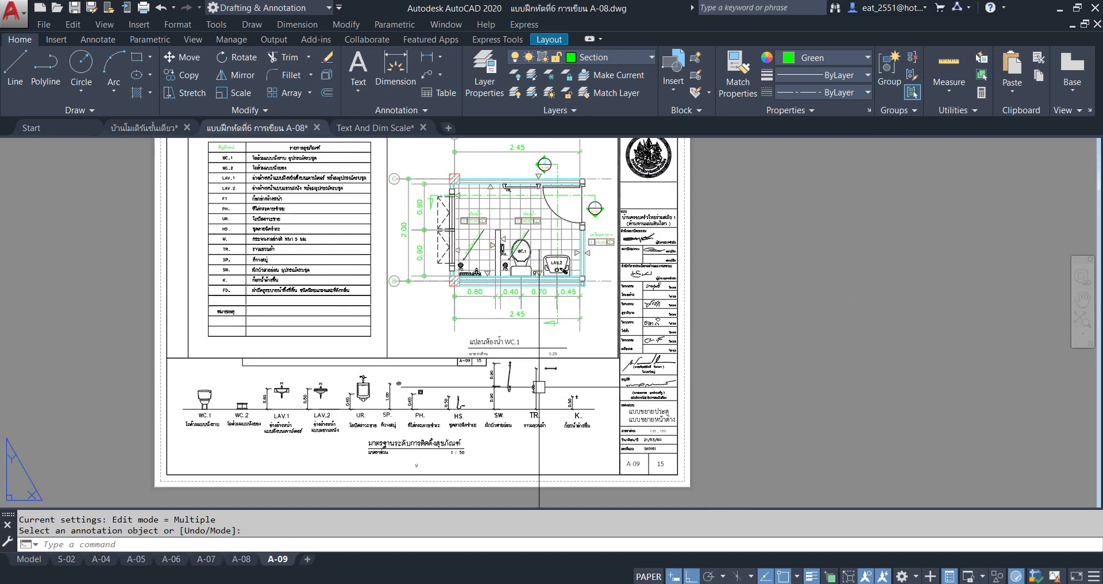
{"action": "middle_click_drag", "start_coordinate": [518, 367], "coordinate": [513, 387]}
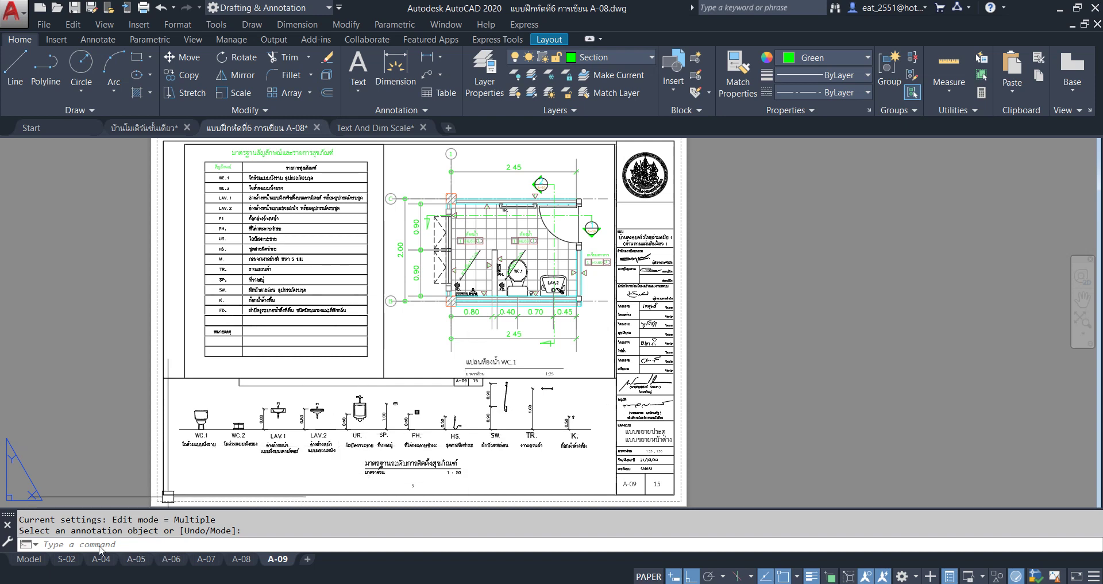
{"action": "left_click", "coordinate": [26, 559]}
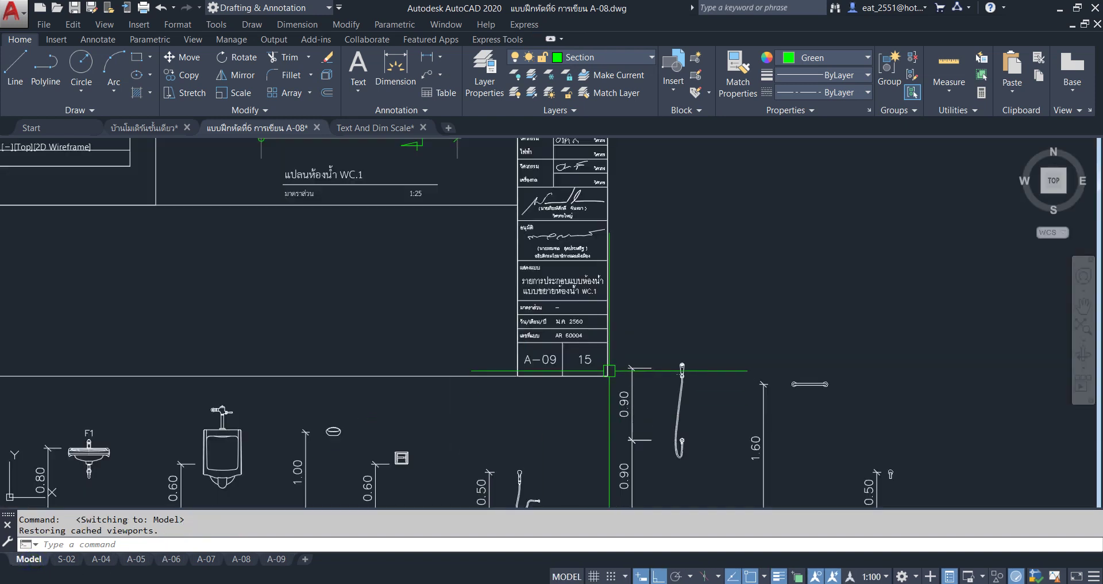
{"action": "scroll", "coordinate": [588, 318], "scroll_direction": "up", "scroll_amount": 2}
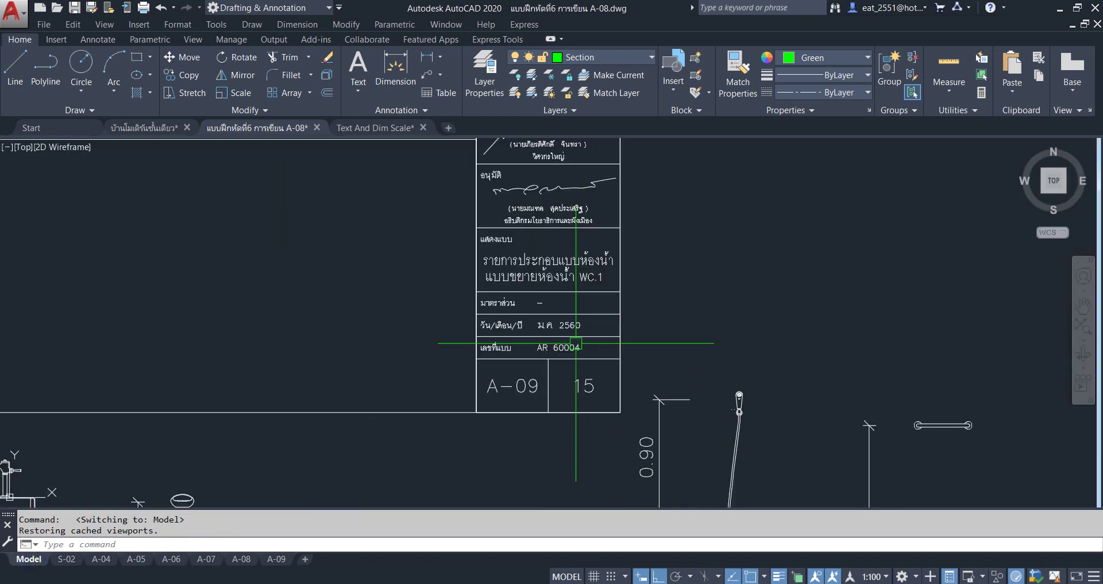
{"action": "mouse_move", "coordinate": [576, 346]}
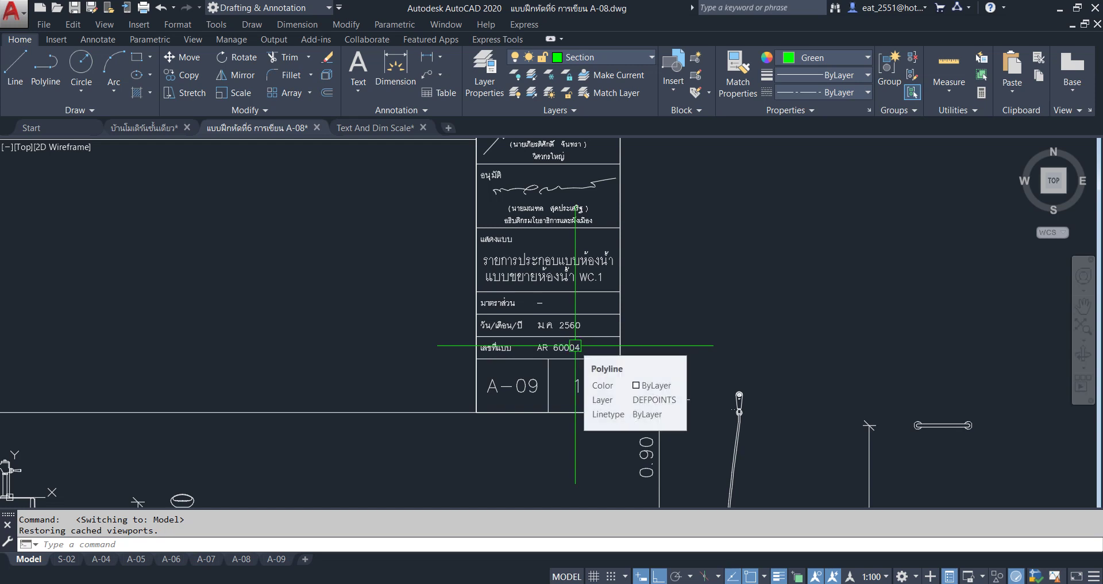
{"action": "scroll", "coordinate": [583, 339], "scroll_direction": "down", "scroll_amount": 3}
{"action": "scroll", "coordinate": [454, 149], "scroll_direction": "up", "scroll_amount": 1}
{"action": "scroll", "coordinate": [442, 240], "scroll_direction": "up", "scroll_amount": 3}
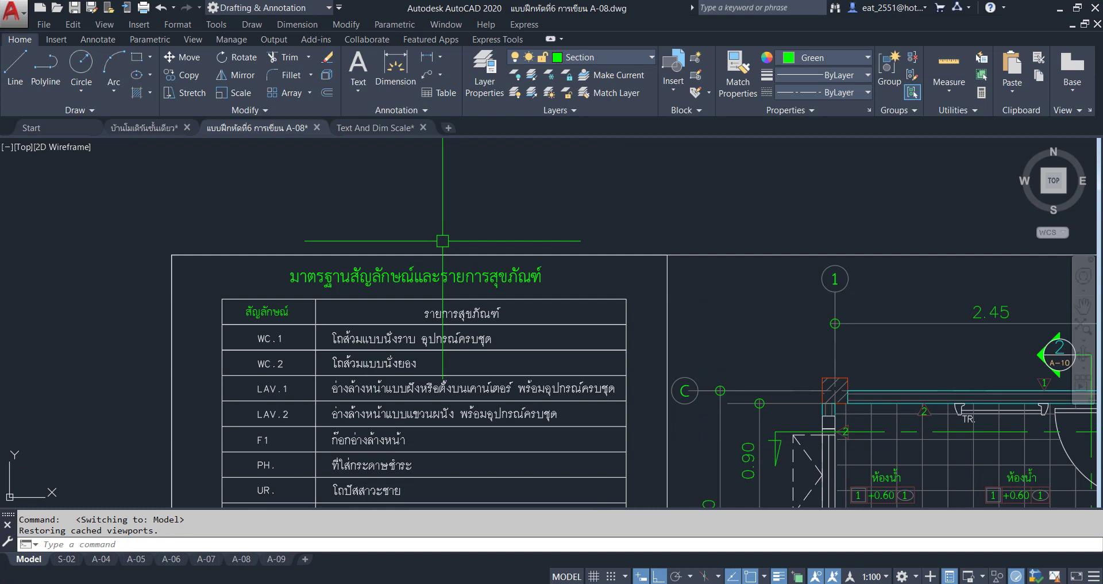
{"action": "scroll", "coordinate": [442, 241], "scroll_direction": "down", "scroll_amount": 5}
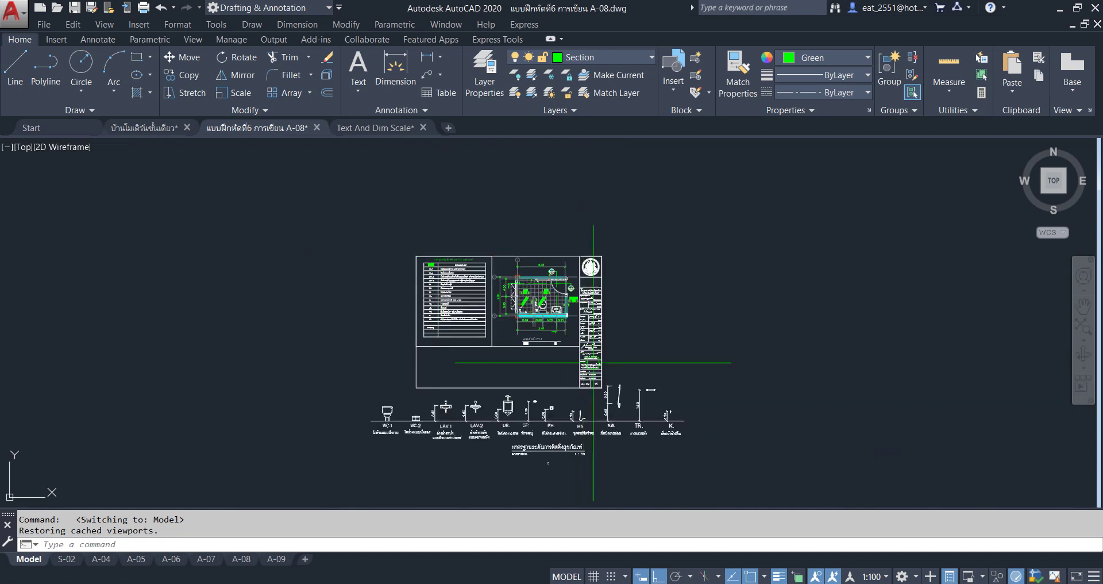
{"action": "scroll", "coordinate": [597, 369], "scroll_direction": "up", "scroll_amount": 5}
{"action": "mouse_move", "coordinate": [554, 340]}
{"action": "middle_mouse_down"}
{"action": "mouse_move", "coordinate": [483, 299]}
{"action": "mouse_move", "coordinate": [446, 332]}
{"action": "middle_mouse_up"}
{"action": "scroll", "coordinate": [440, 328], "scroll_direction": "up", "scroll_amount": 3}
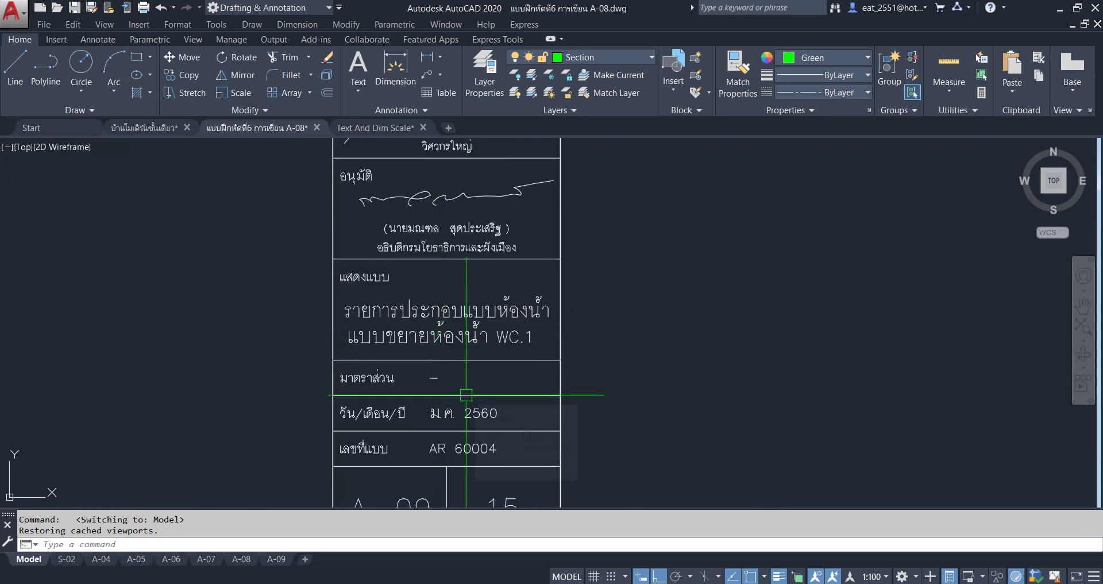
{"action": "left_click", "coordinate": [277, 559]}
{"action": "scroll", "coordinate": [687, 443], "scroll_direction": "up", "scroll_amount": 5}
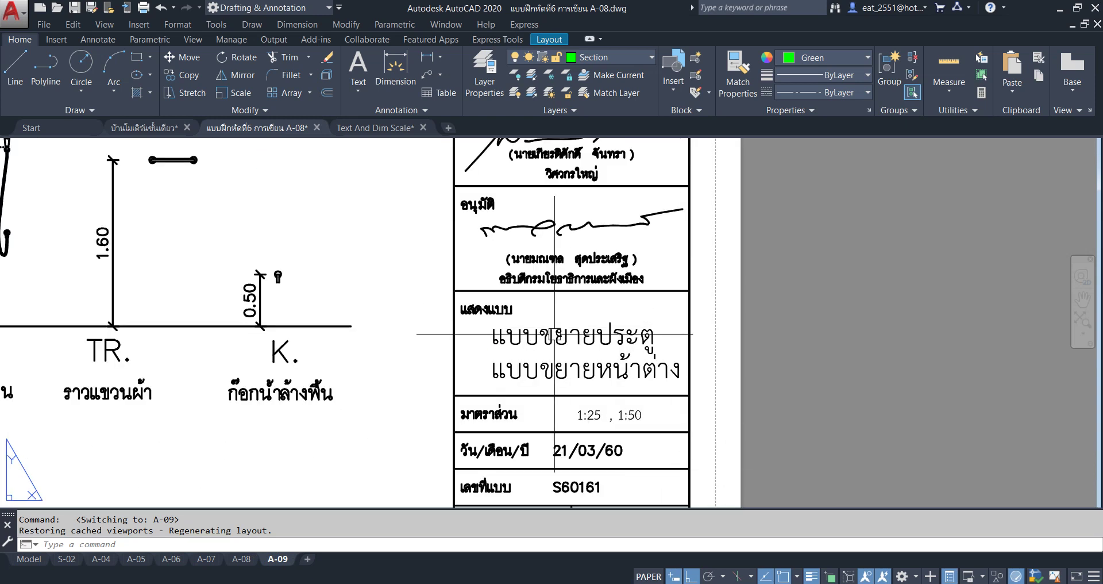
Replace the title แบบขยายประตู with รายการประกอบแบบห้องน้ำ in the title block
{"action": "double_click", "coordinate": [643, 344]}
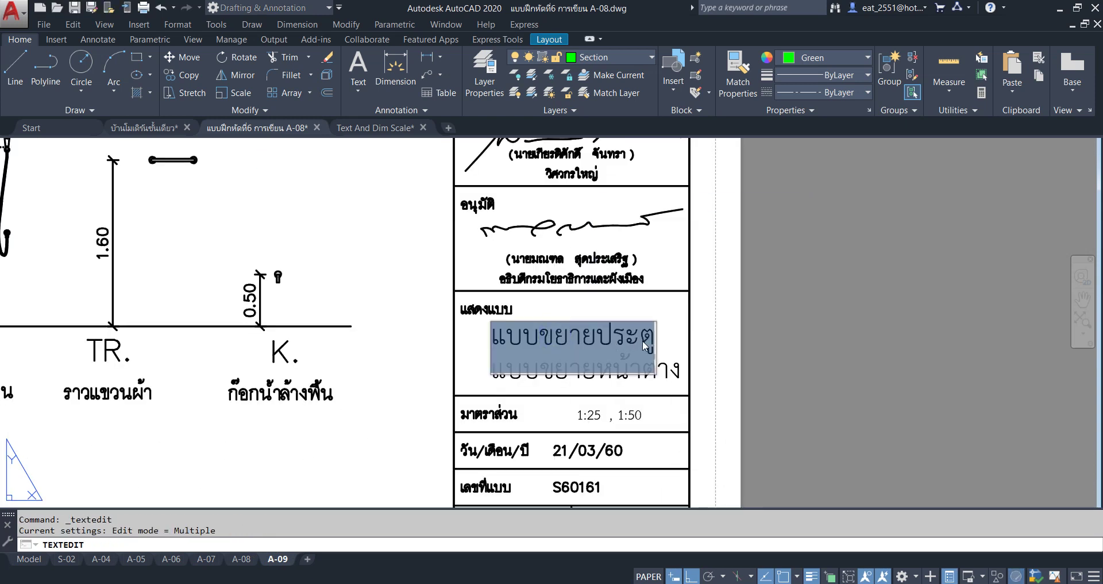
{"action": "key", "text": "BackSpace"}
{"action": "type", "text": "ik"}
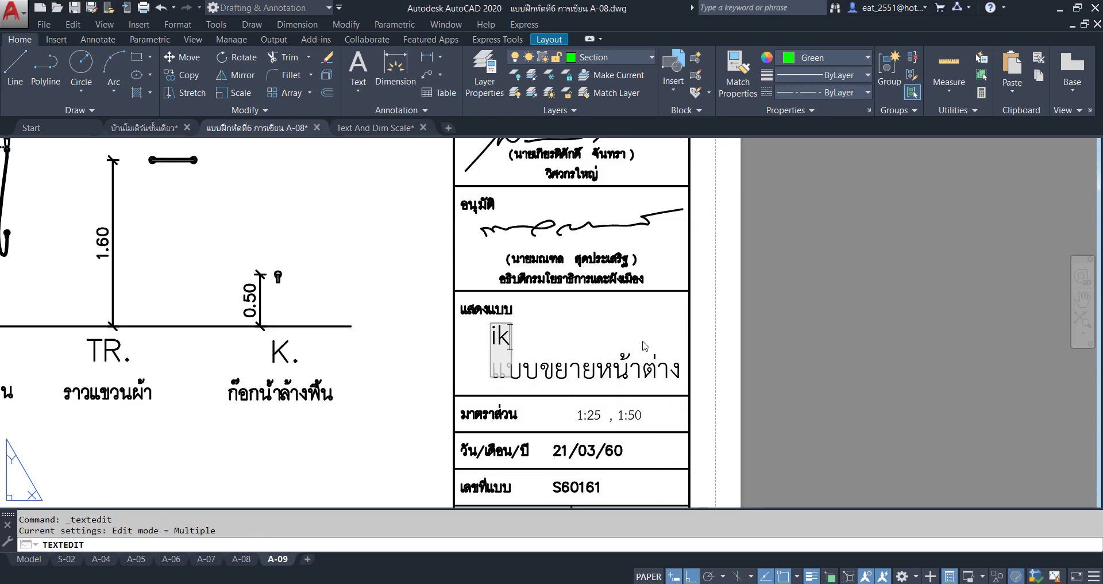
{"action": "key", "text": "BackSpace"}
{"action": "key", "text": "BackSpace"}
{"action": "type", "text": "ายก"}
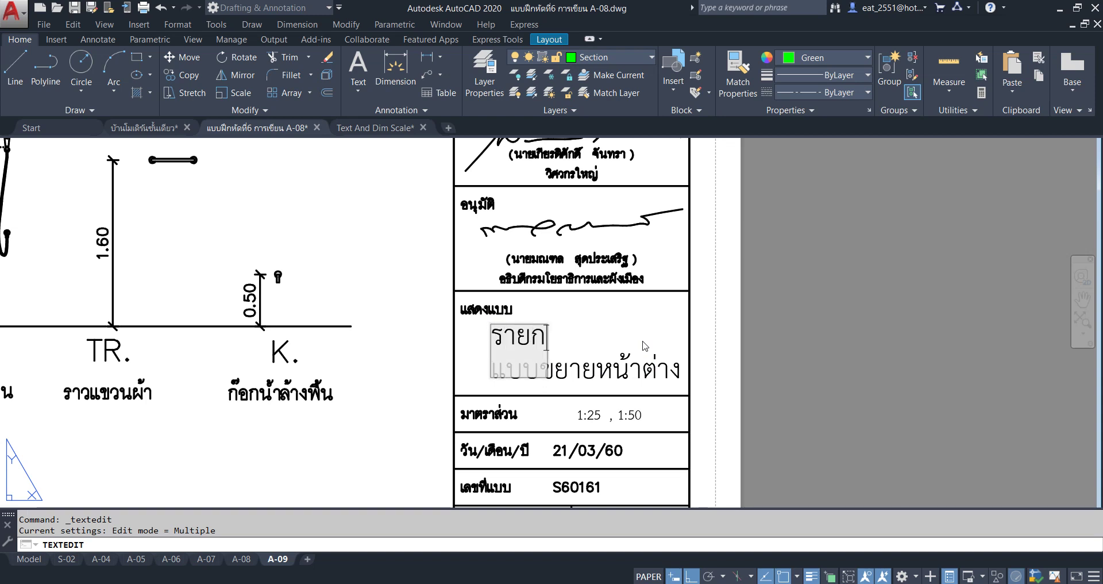
{"action": "type", "text": "ารประ"}
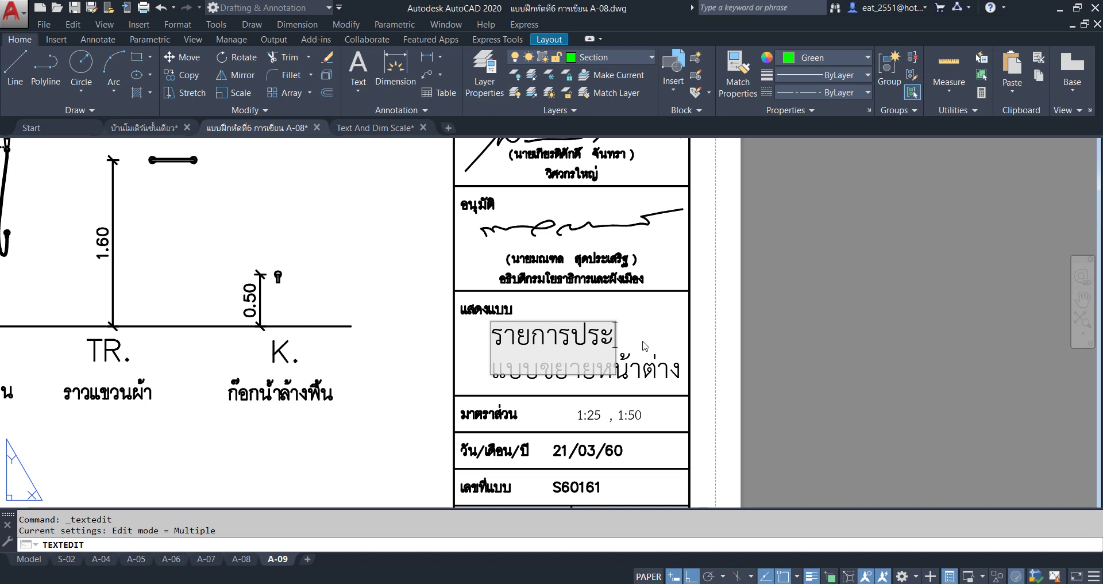
{"action": "type", "text": "กอบบ"}
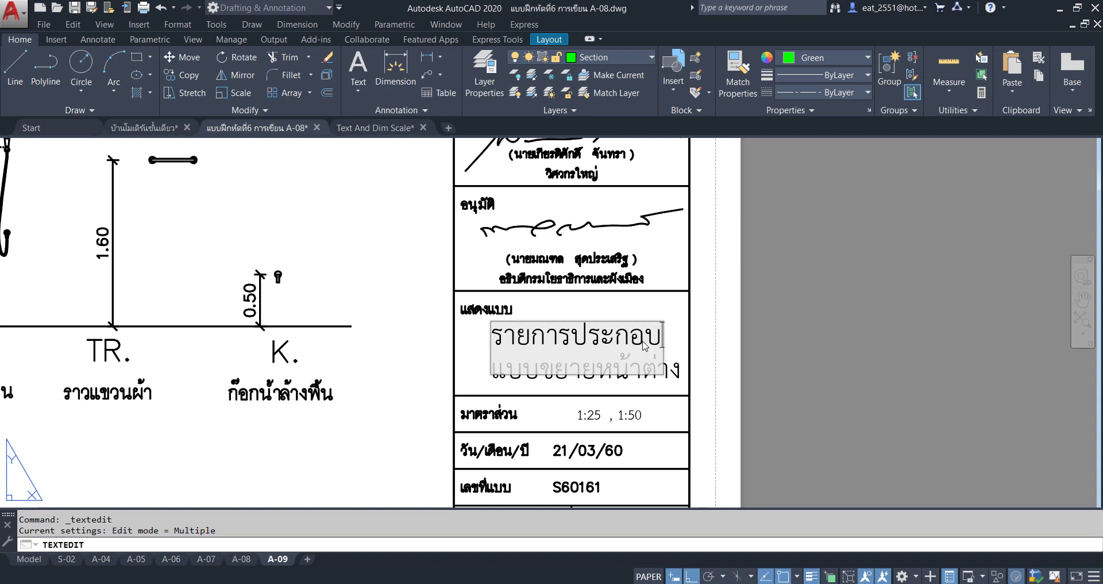
{"action": "type", "text": "บบห้อง"}
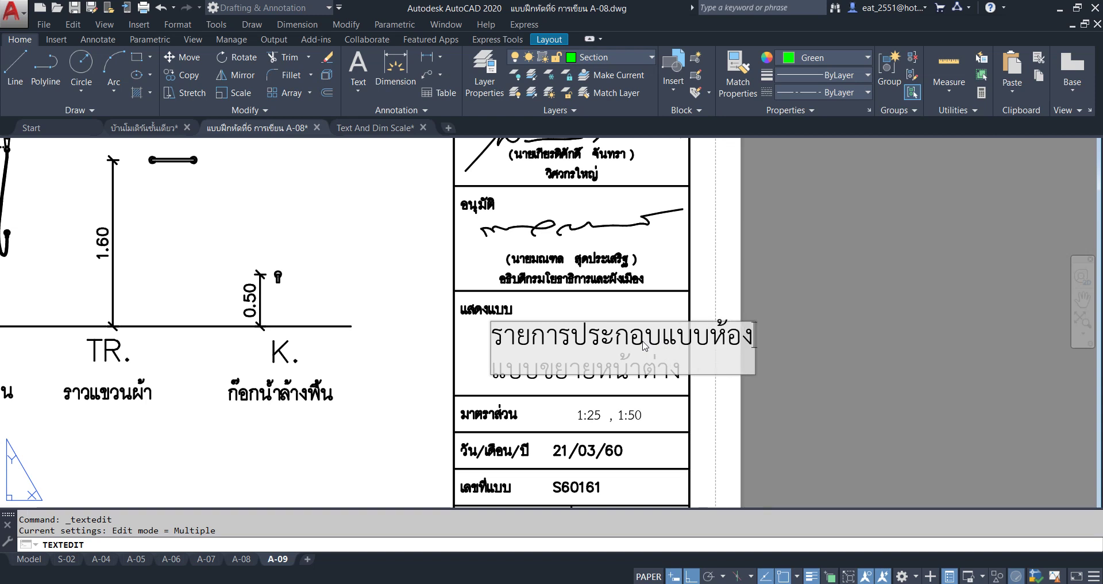
{"action": "type", "text": "น้ำ"}
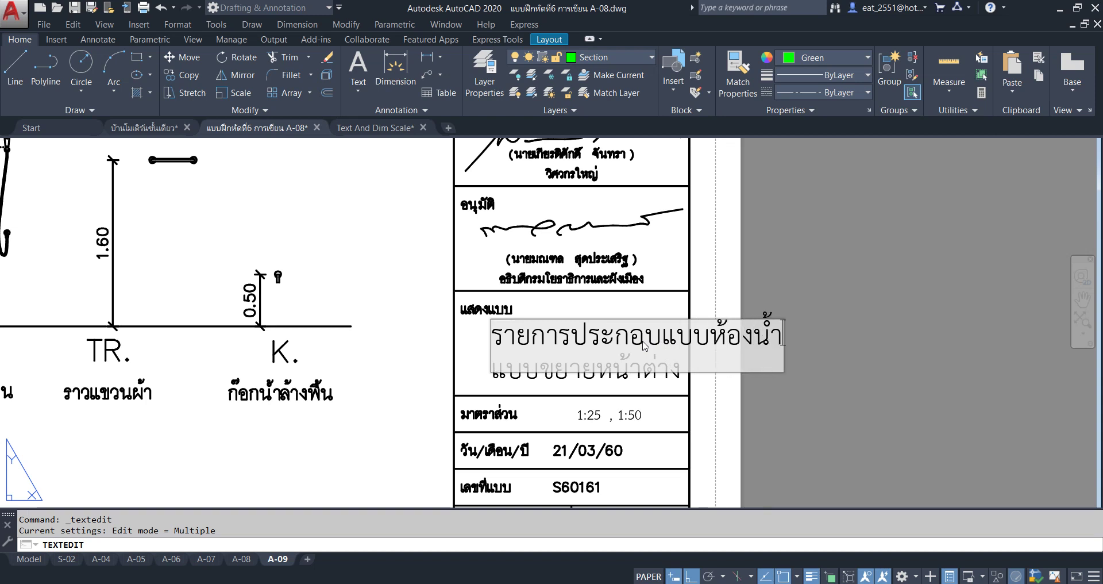
{"action": "left_click", "coordinate": [853, 343]}
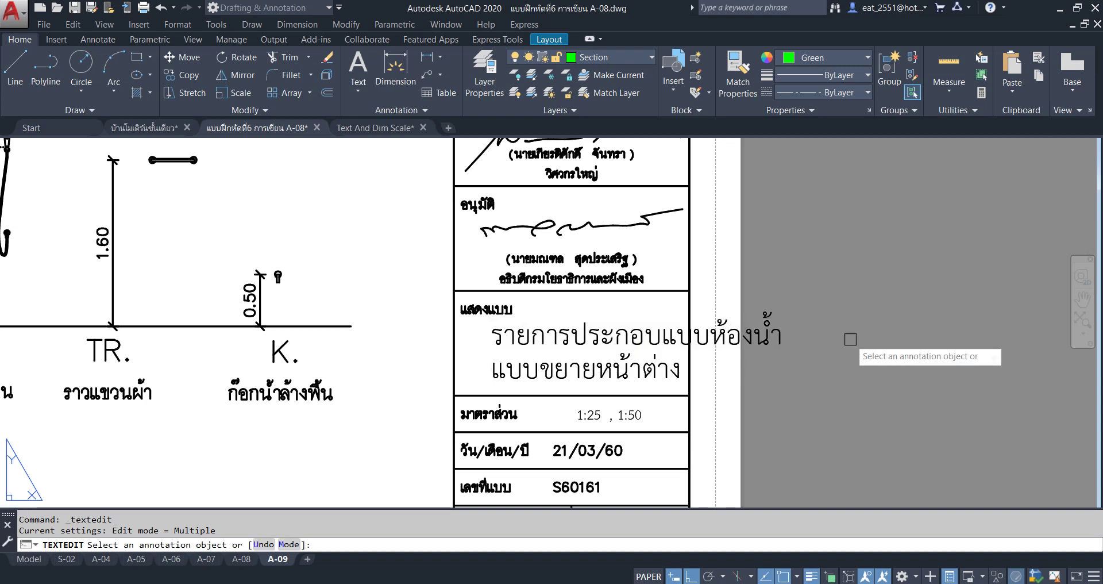
{"action": "key", "text": "Escape"}
{"action": "left_click", "coordinate": [678, 339]}
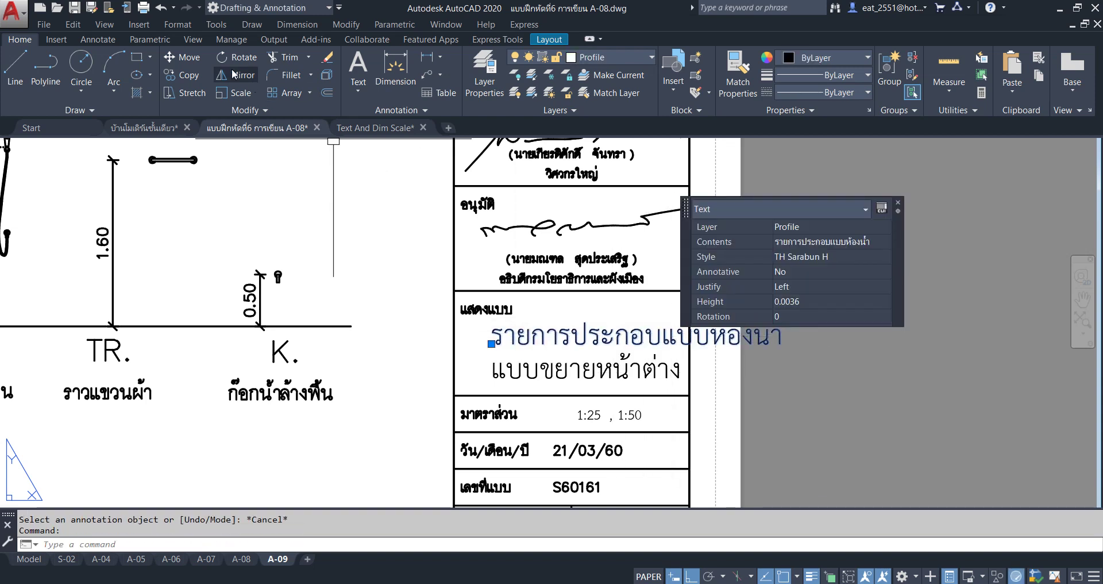
Set the bathroom title text height to 0.0025 and realign it within its cell
{"action": "left_click", "coordinate": [182, 58]}
{"action": "left_click", "coordinate": [902, 379]}
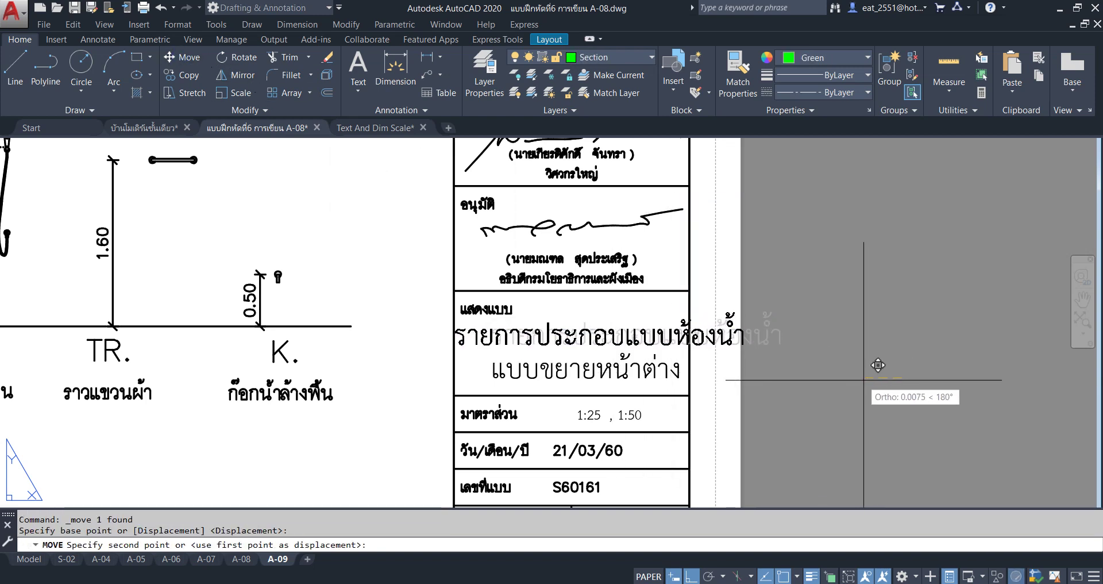
{"action": "left_click", "coordinate": [867, 380]}
{"action": "left_click", "coordinate": [753, 344]}
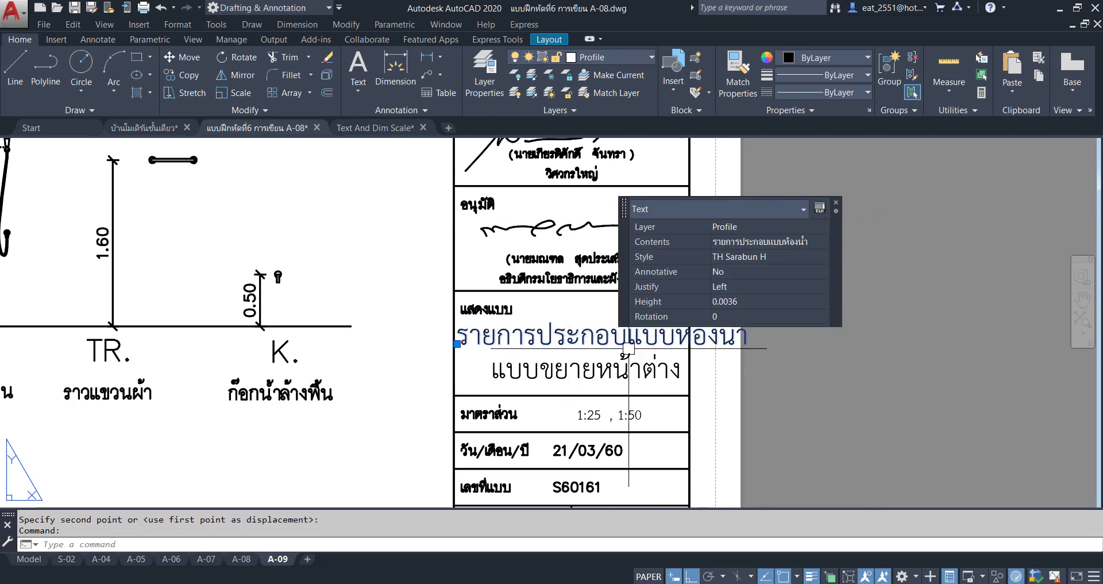
{"action": "left_click", "coordinate": [745, 303]}
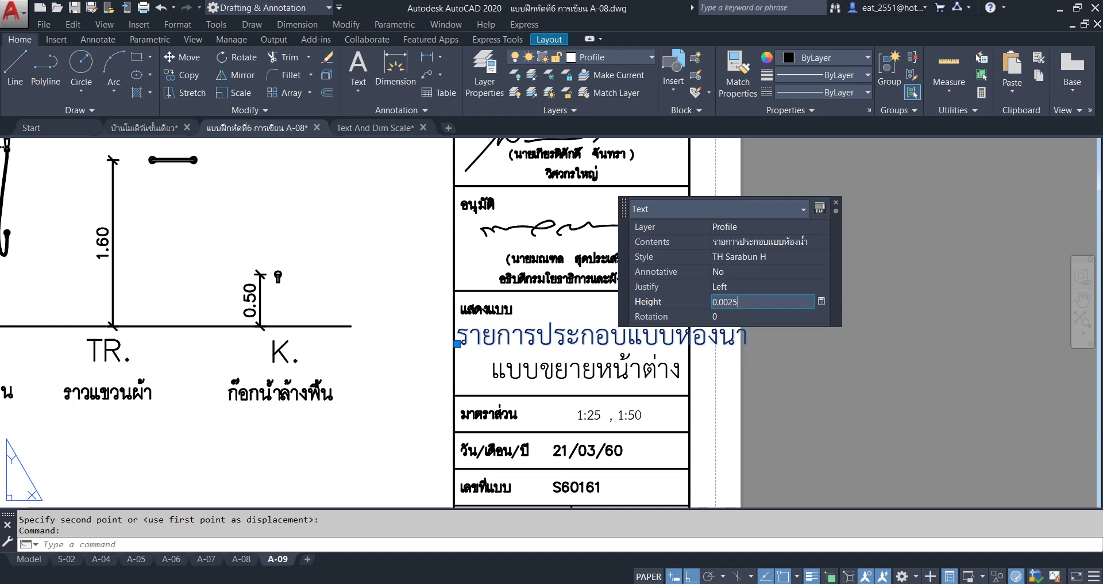
{"action": "key", "text": "Return"}
{"action": "key", "text": "Escape"}
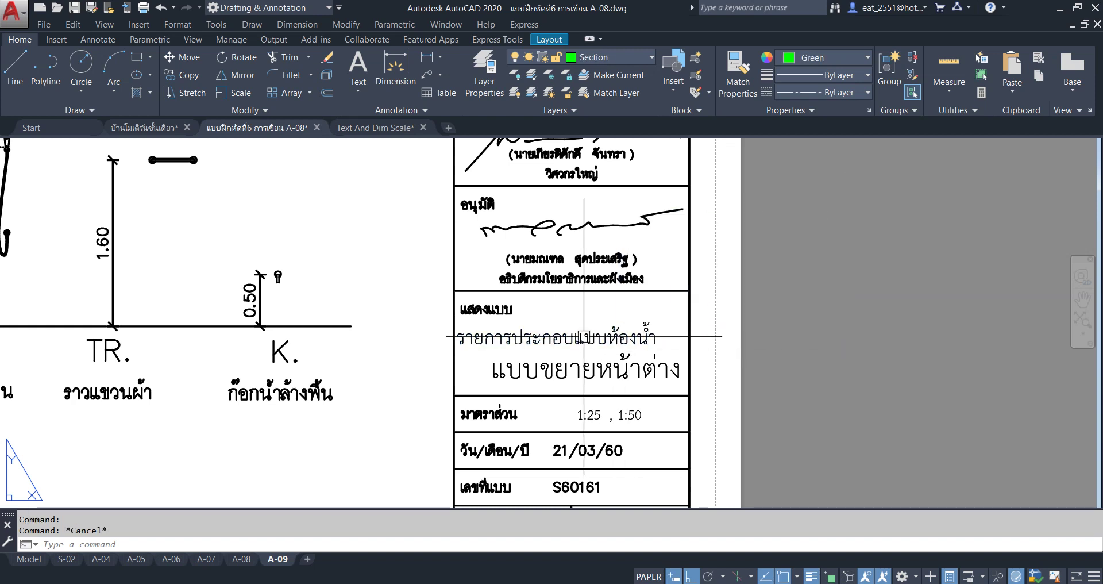
{"action": "left_click", "coordinate": [182, 57]}
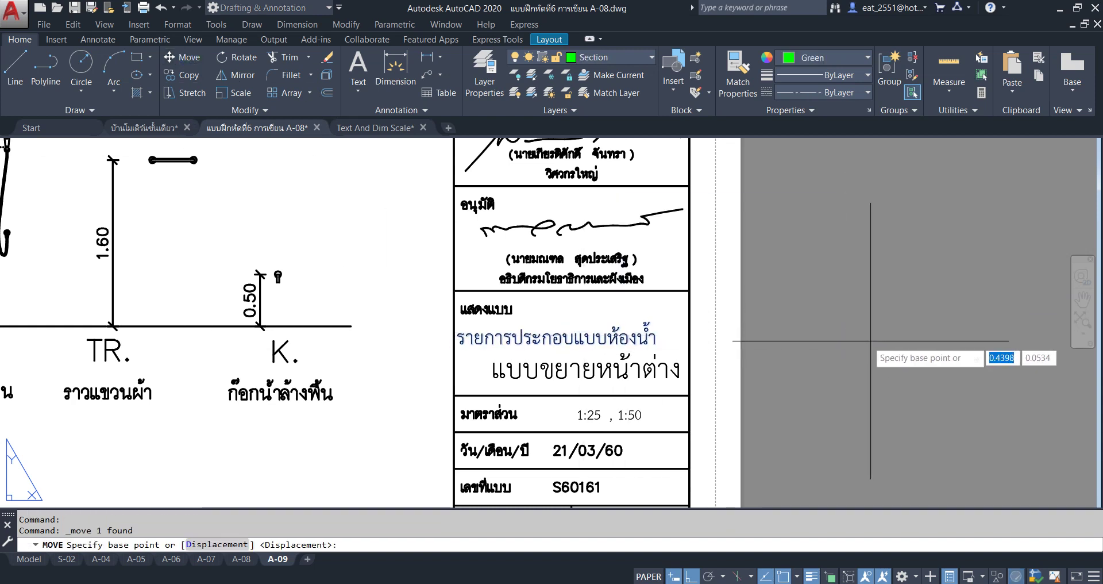
{"action": "left_click", "coordinate": [856, 341]}
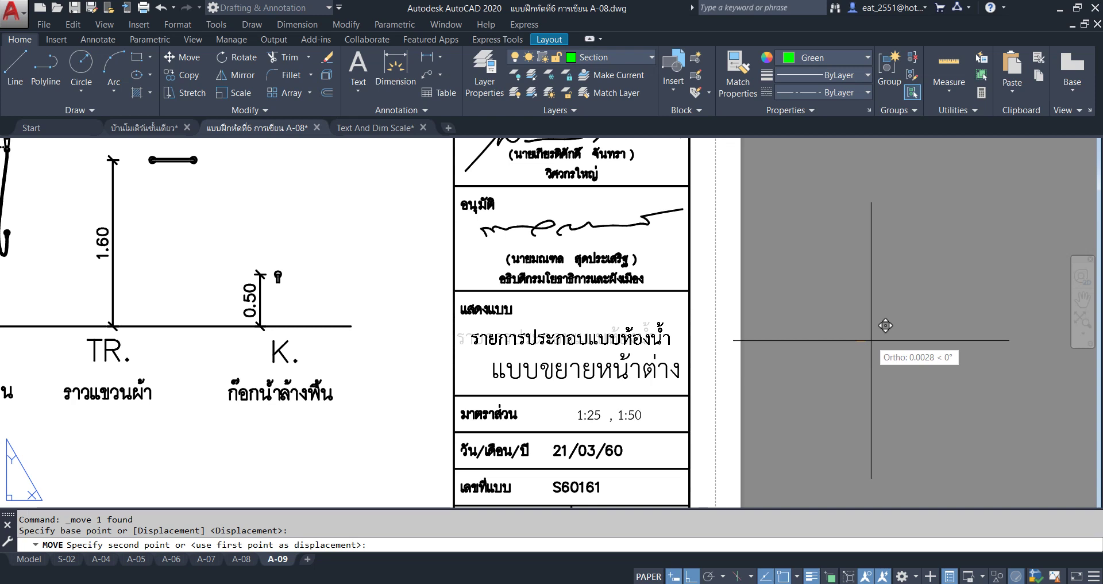
{"action": "left_click", "coordinate": [871, 340]}
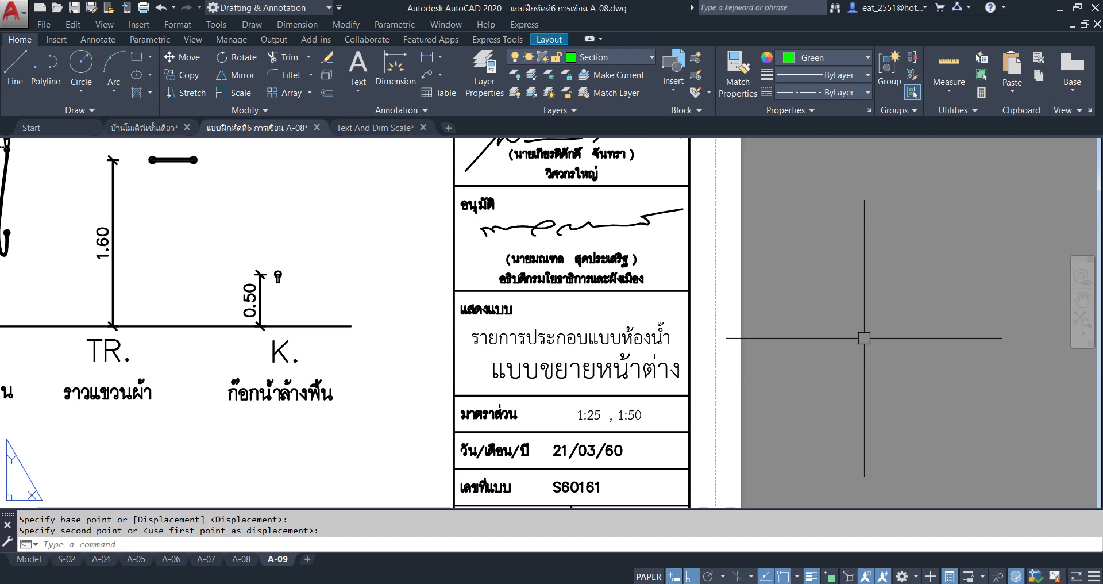
Erase the แบบขยายหน้าต่าง line and turn off the Quick Properties pop-up
{"action": "left_click", "coordinate": [569, 372]}
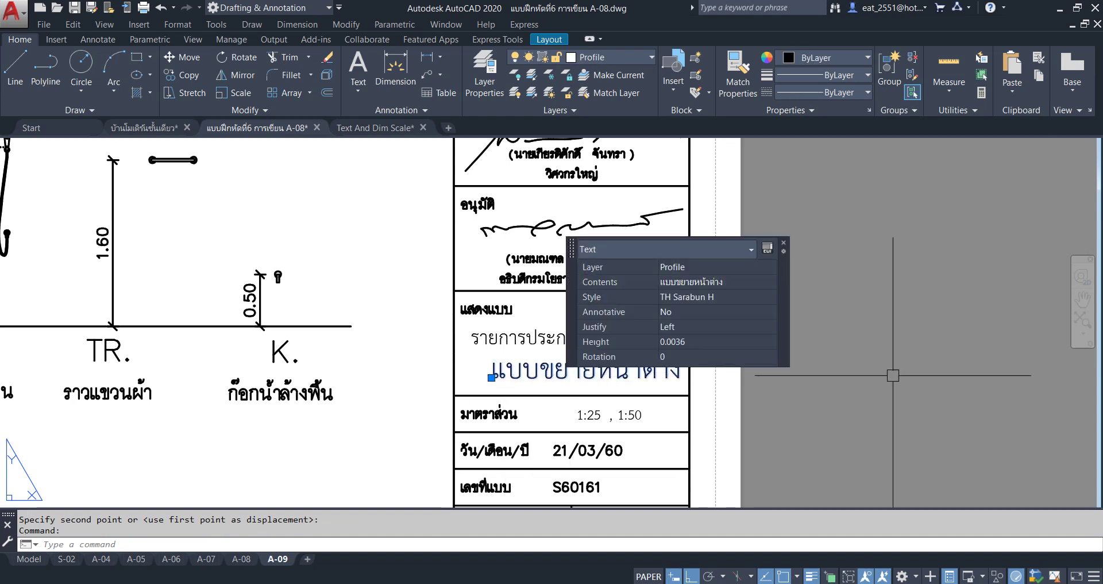
{"action": "key", "text": "Delete"}
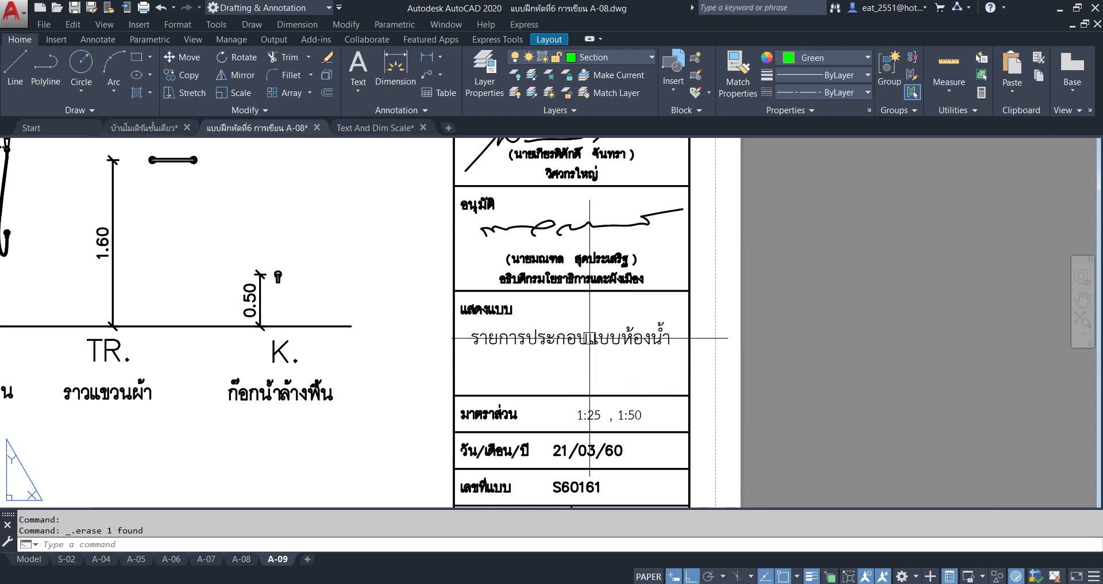
{"action": "left_click", "coordinate": [561, 341]}
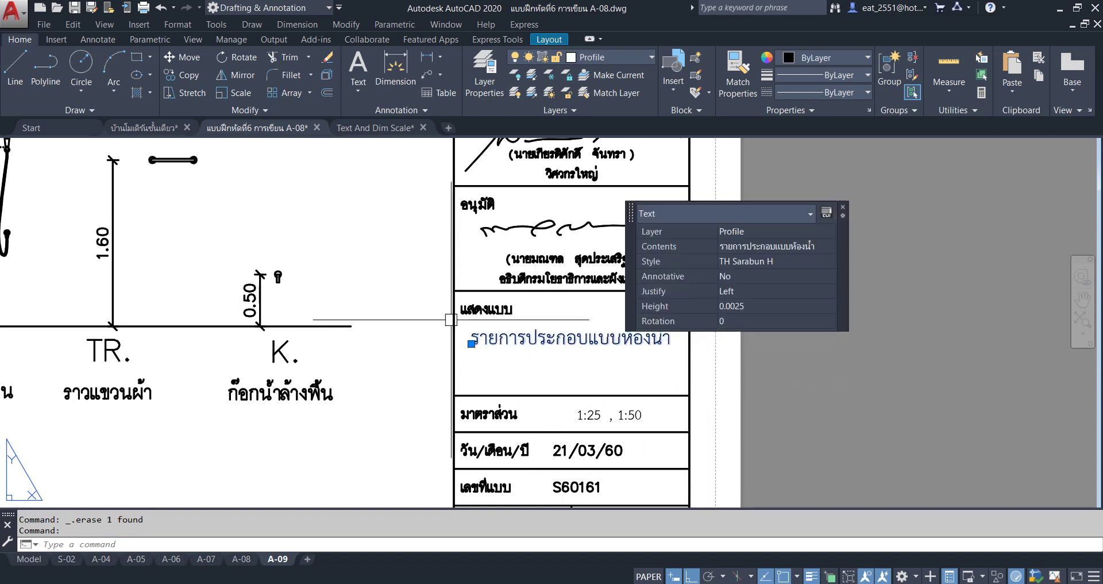
{"action": "left_click", "coordinate": [950, 577]}
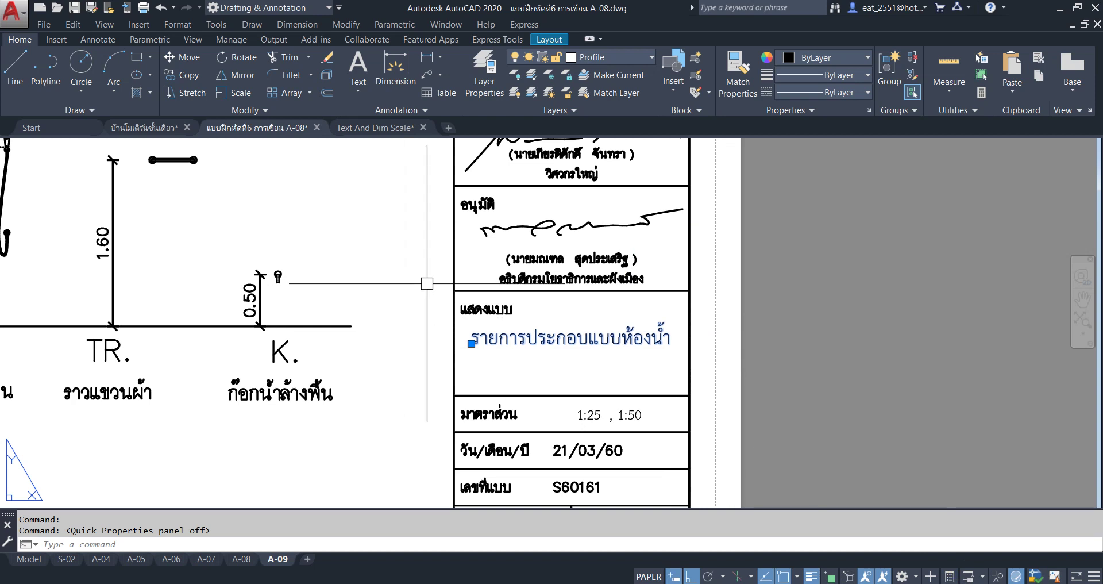
Copy the bathroom title just below and begin trimming the copy to ห้องน้ำ
{"action": "left_click", "coordinate": [179, 76]}
{"action": "left_click", "coordinate": [739, 298]}
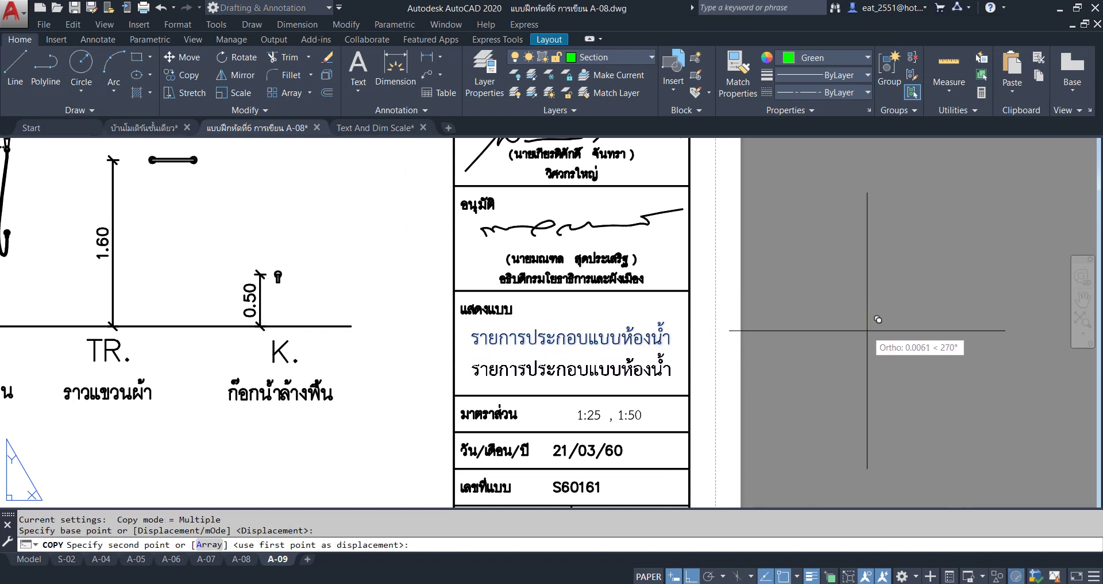
{"action": "left_click", "coordinate": [867, 331]}
{"action": "key", "text": "Escape"}
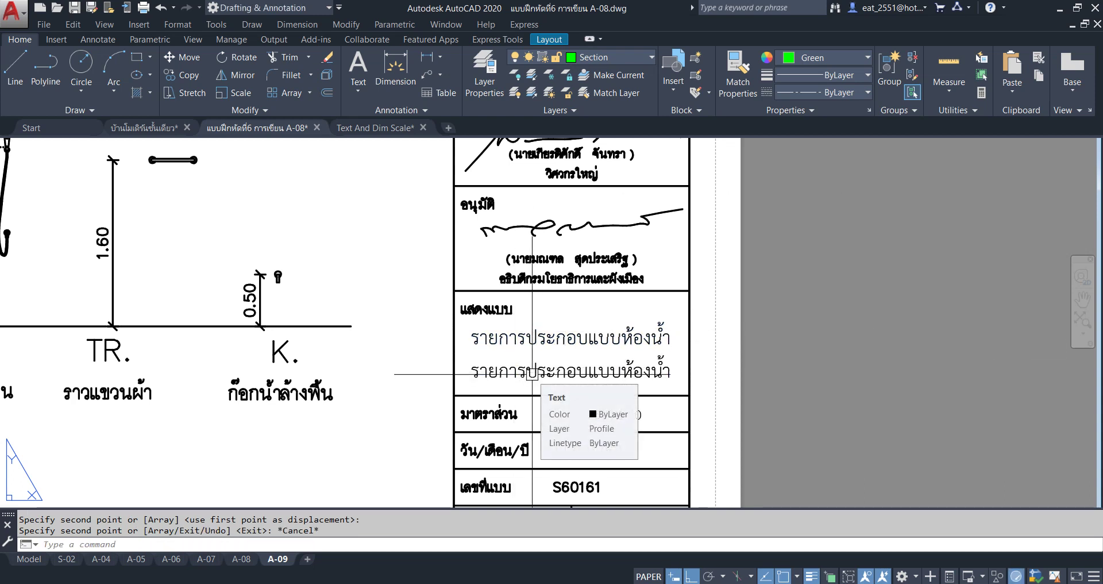
{"action": "double_click", "coordinate": [600, 379]}
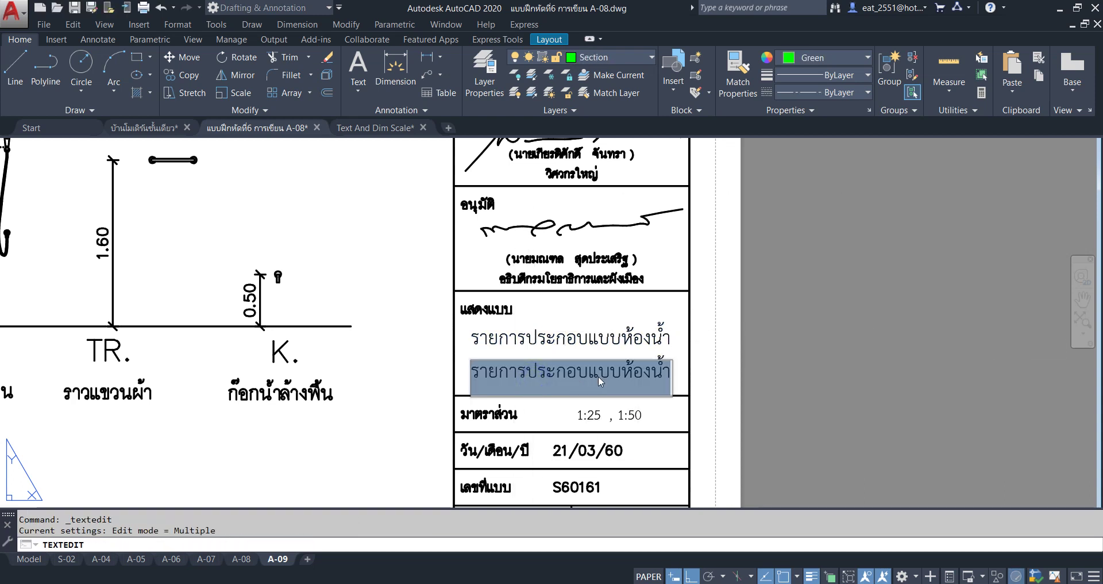
{"action": "left_click", "coordinate": [621, 378]}
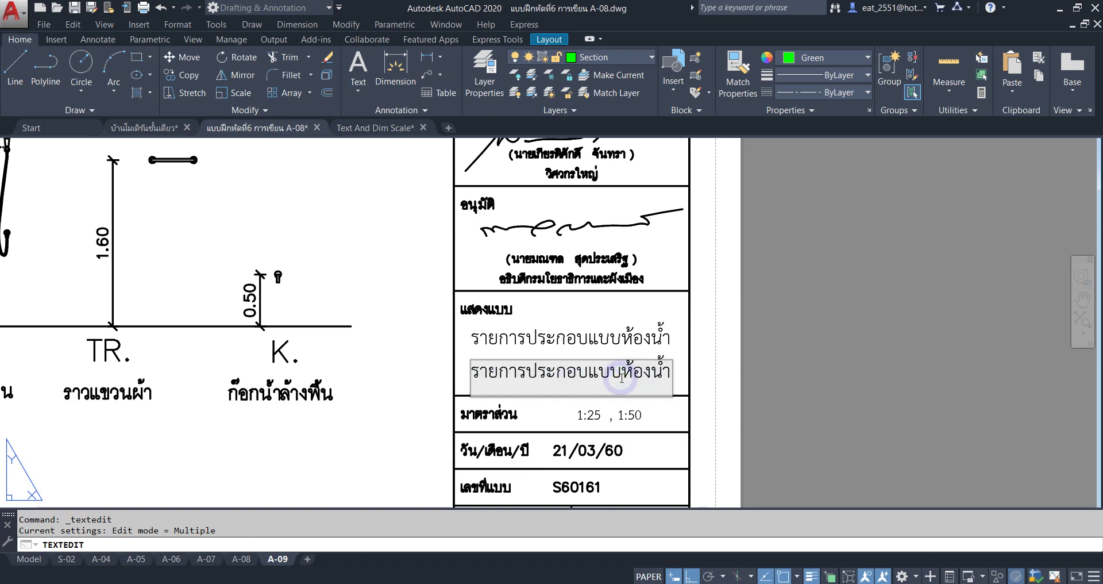
{"action": "key", "text": "BackSpace"}
{"action": "key", "text": "BackSpace"}
{"action": "key", "text": "BackSpace"}
{"action": "key", "text": "BackSpace"}
{"action": "key", "text": "BackSpace"}
{"action": "key", "text": "BackSpace"}
{"action": "key", "text": "BackSpace"}
{"action": "key", "text": "BackSpace"}
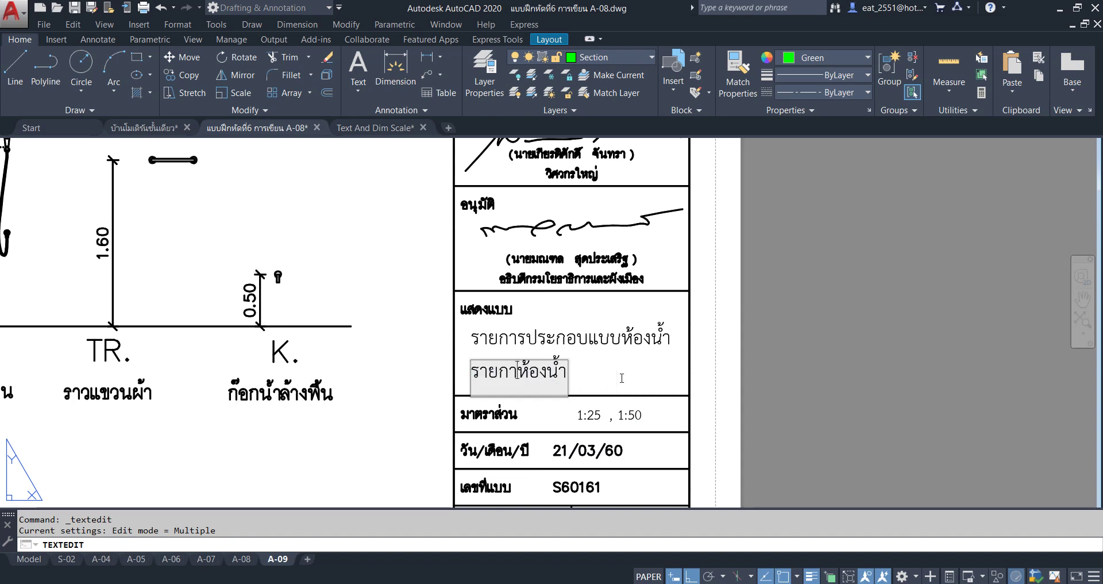
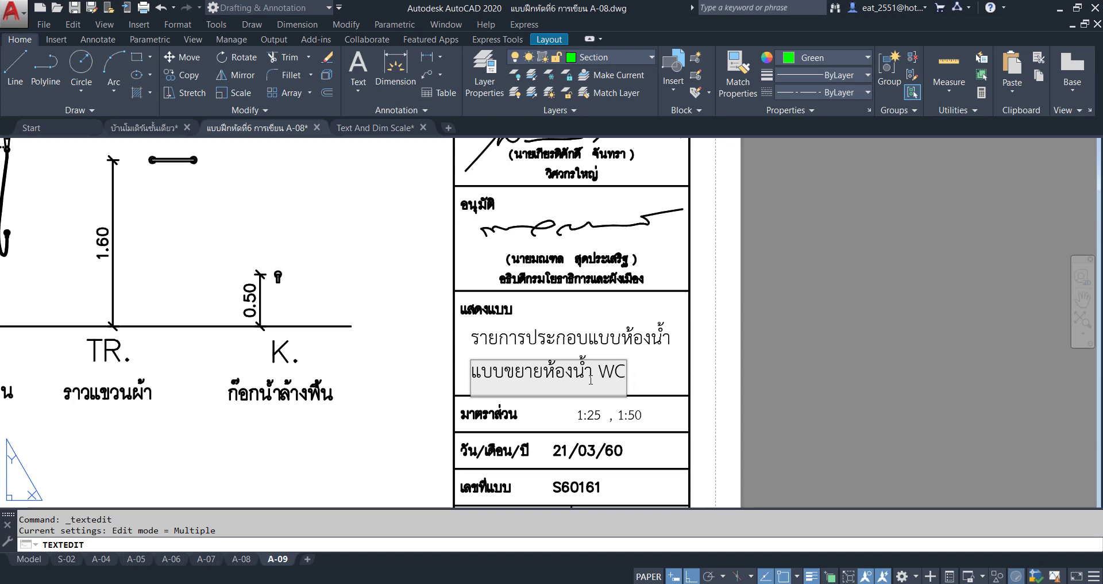
{"action": "type", "text": ".1"}
Finish editing the A-09 title 'แบบขยายห้องน้ำ WC.1', then switch to Model space
{"action": "left_click", "coordinate": [908, 389]}
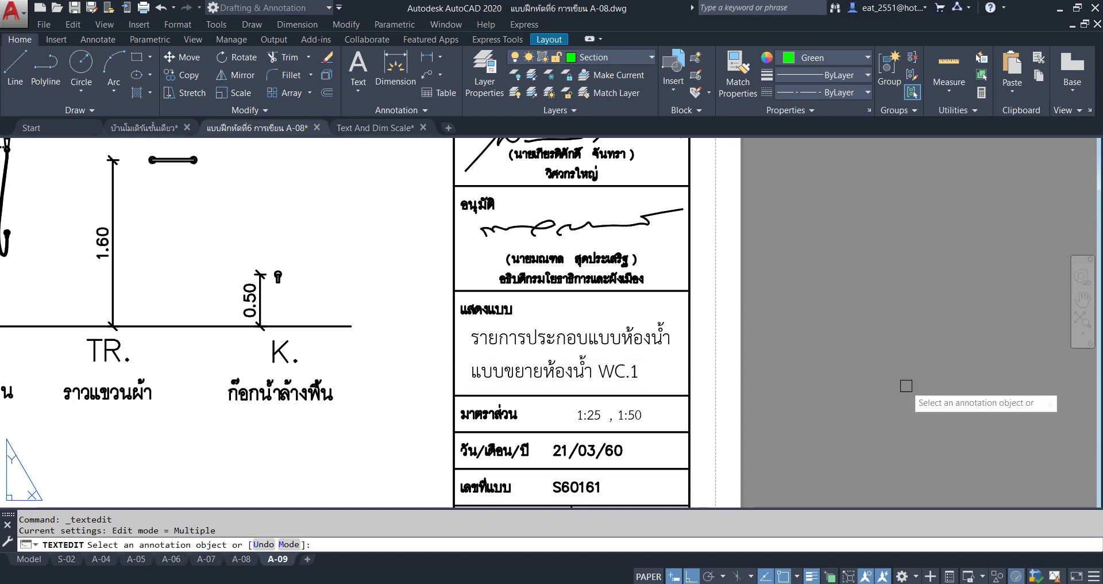
{"action": "right_click", "coordinate": [860, 305]}
{"action": "left_click", "coordinate": [888, 311]}
{"action": "scroll", "coordinate": [888, 308], "scroll_direction": "down", "scroll_amount": 2}
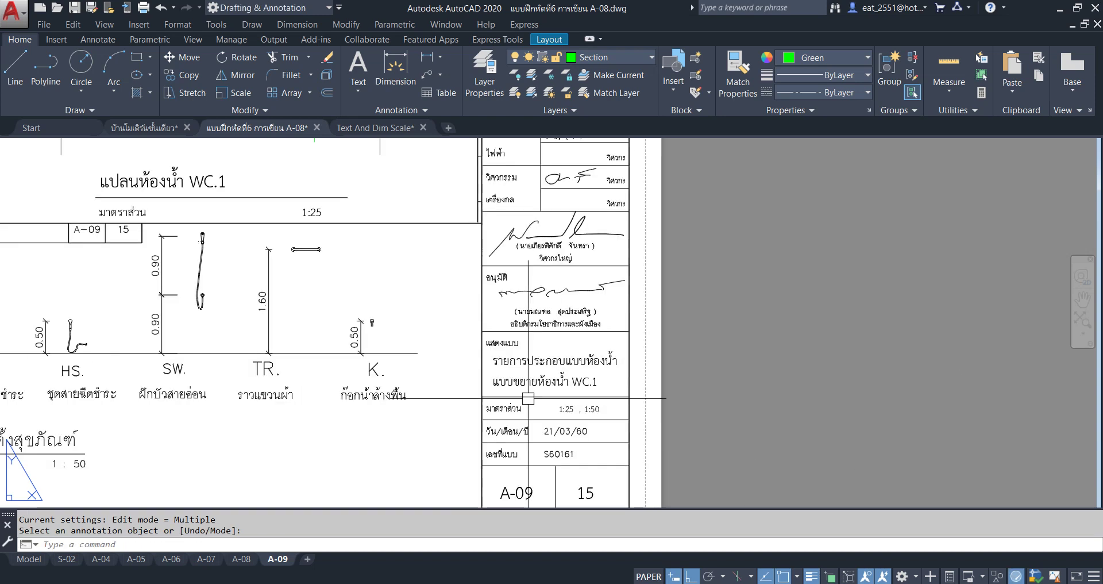
{"action": "scroll", "coordinate": [747, 345], "scroll_direction": "down", "scroll_amount": 2}
{"action": "scroll", "coordinate": [574, 345], "scroll_direction": "up", "scroll_amount": 1}
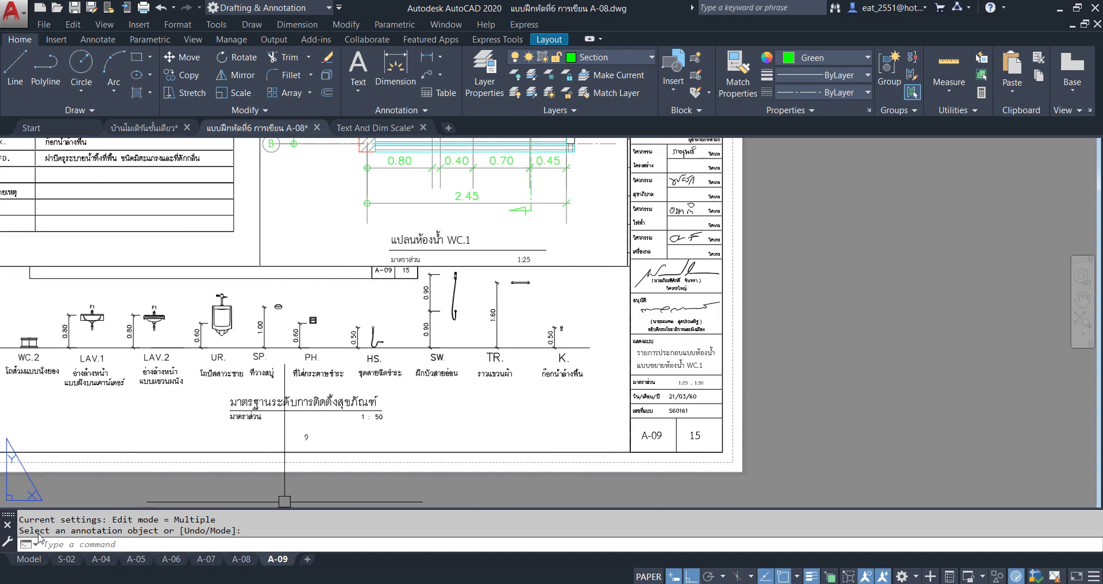
{"action": "left_click", "coordinate": [24, 561]}
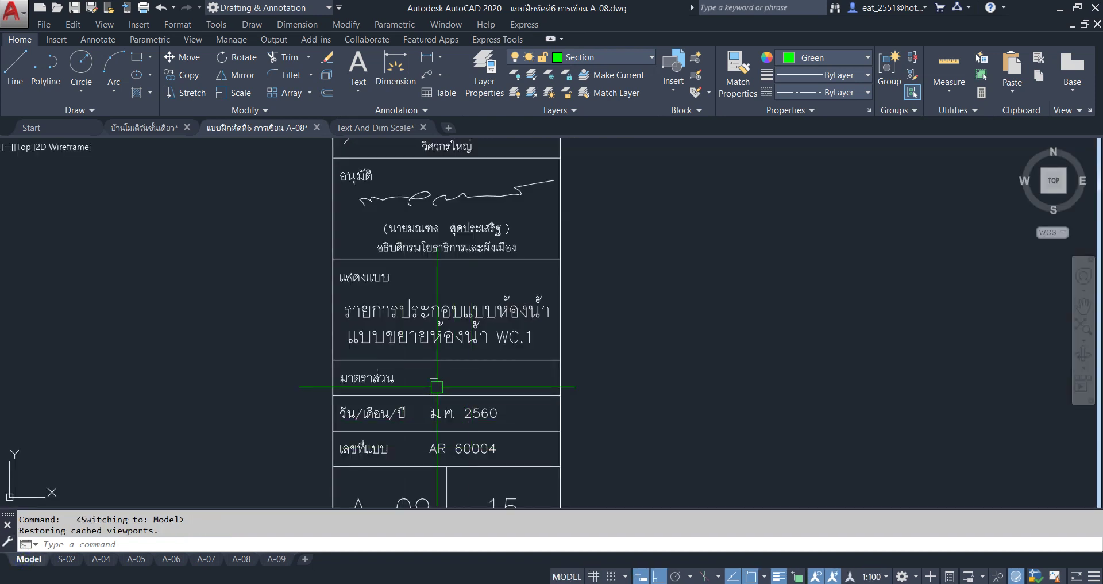
Window-select and delete the duplicate title block objects in model space
{"action": "scroll", "coordinate": [488, 304], "scroll_direction": "down", "scroll_amount": 5}
{"action": "scroll", "coordinate": [511, 460], "scroll_direction": "down", "scroll_amount": 1}
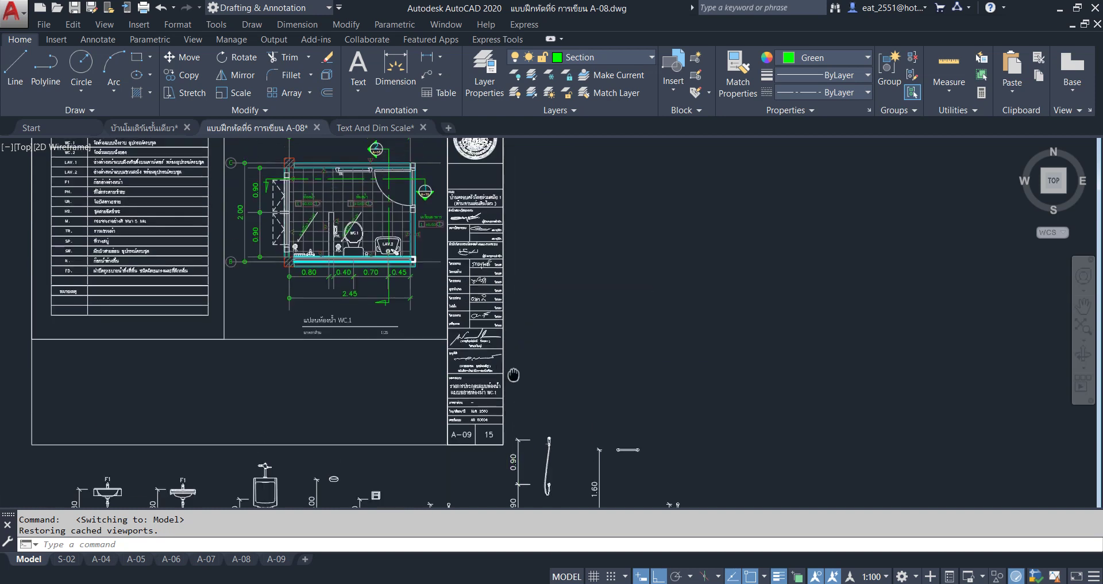
{"action": "scroll", "coordinate": [511, 460], "scroll_direction": "down", "scroll_amount": 2}
{"action": "left_click", "coordinate": [521, 261]}
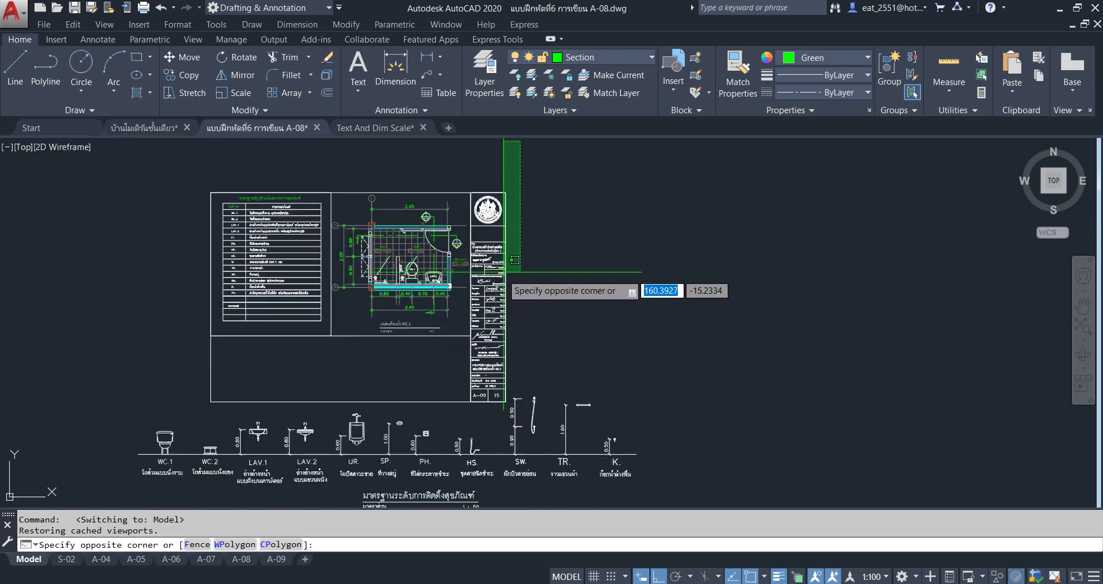
{"action": "left_click", "coordinate": [518, 201]}
{"action": "left_click", "coordinate": [523, 184]}
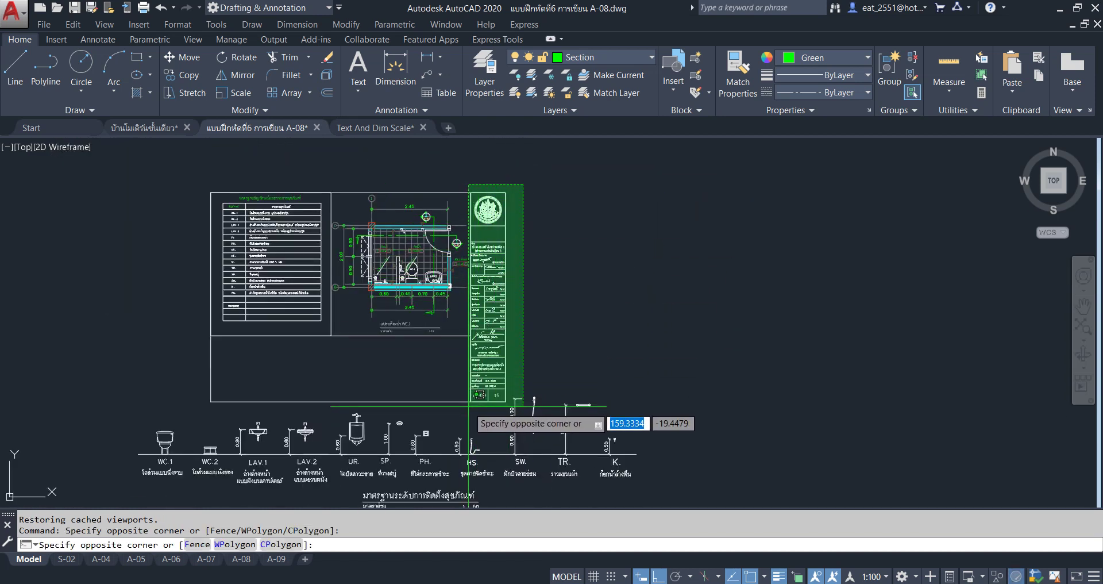
{"action": "left_click", "coordinate": [549, 326]}
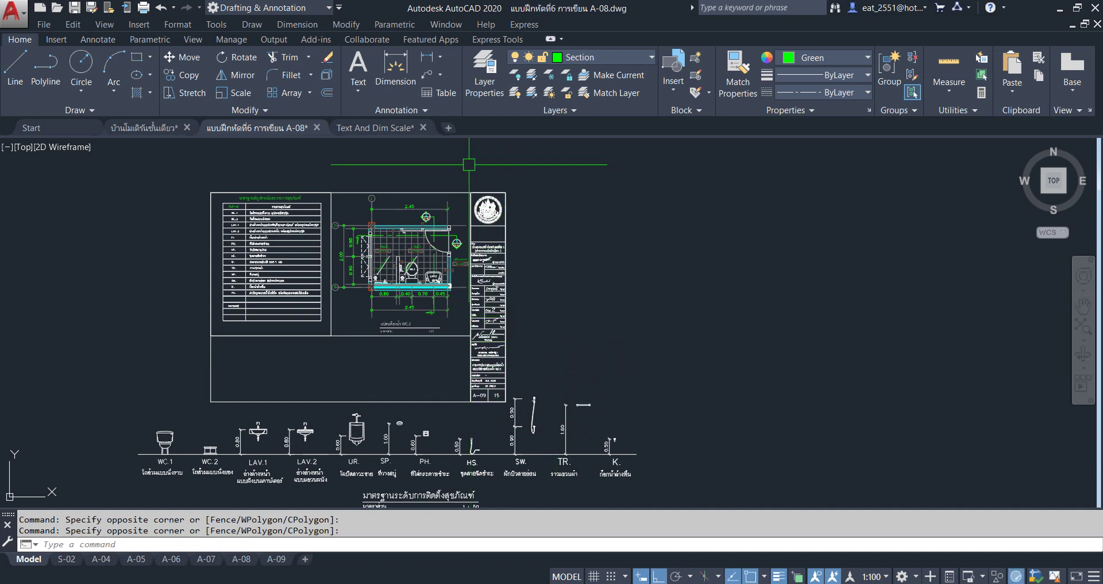
{"action": "scroll", "coordinate": [478, 378], "scroll_direction": "up", "scroll_amount": 4}
{"action": "left_click", "coordinate": [556, 441]}
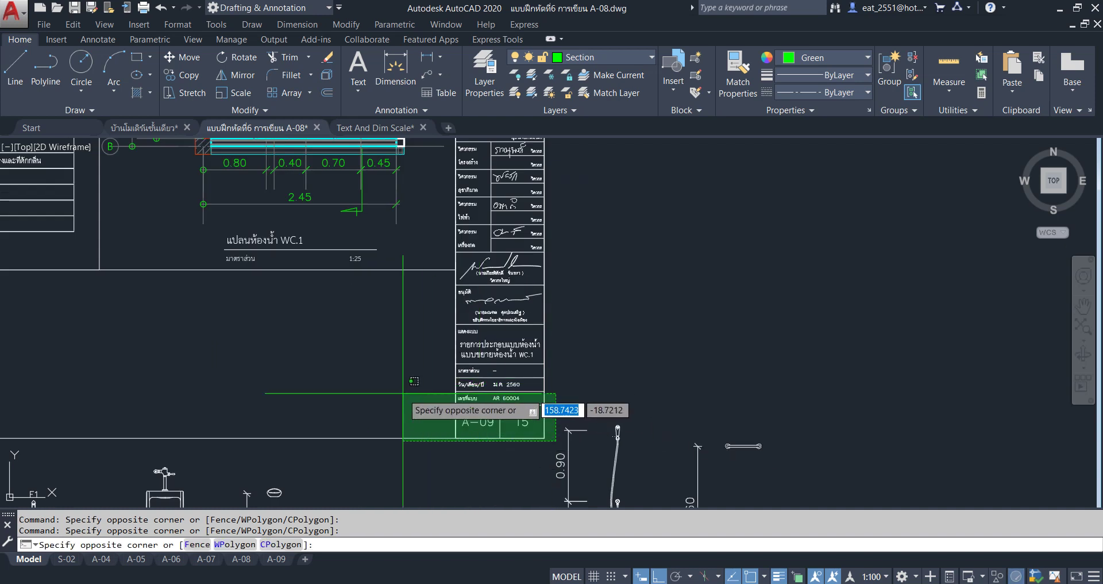
{"action": "left_click", "coordinate": [383, 324]}
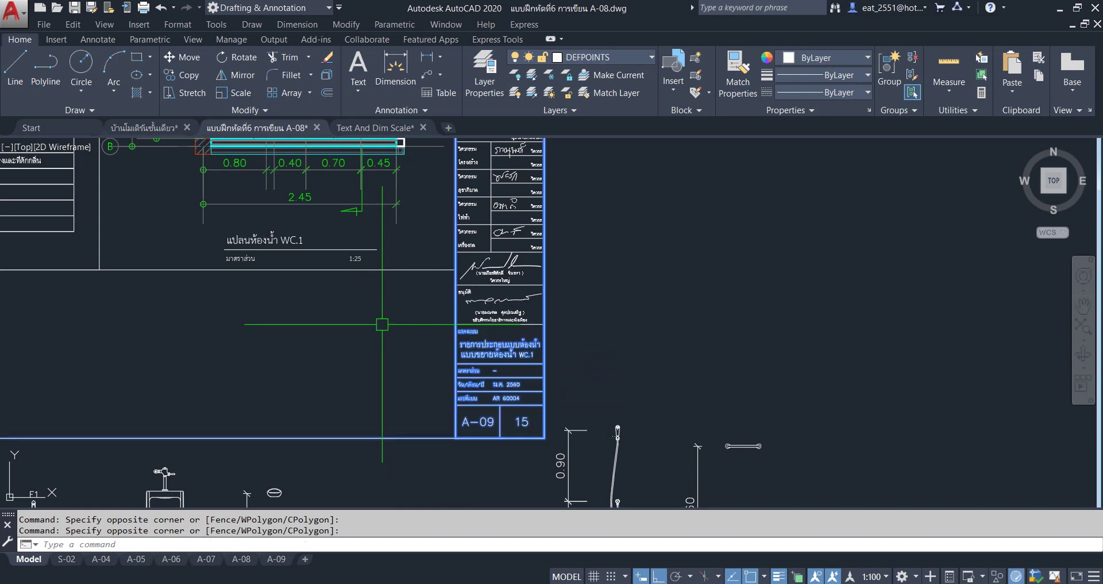
{"action": "key", "text": "Delete"}
Delete the remaining title block and the seal circle
{"action": "scroll", "coordinate": [460, 333], "scroll_direction": "down", "scroll_amount": 4}
{"action": "scroll", "coordinate": [460, 207], "scroll_direction": "up", "scroll_amount": 2}
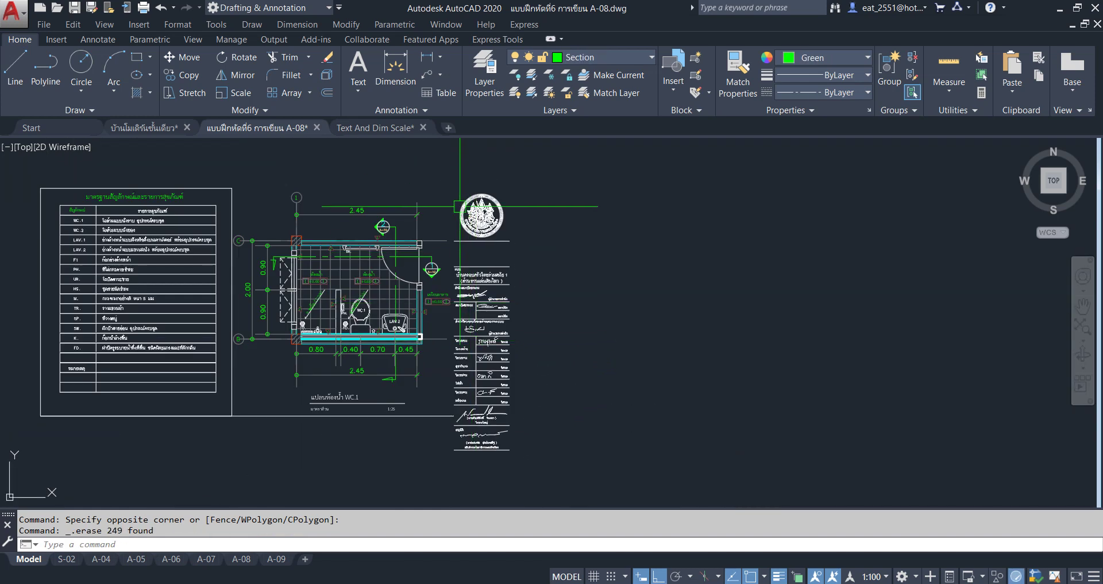
{"action": "left_click", "coordinate": [451, 197]}
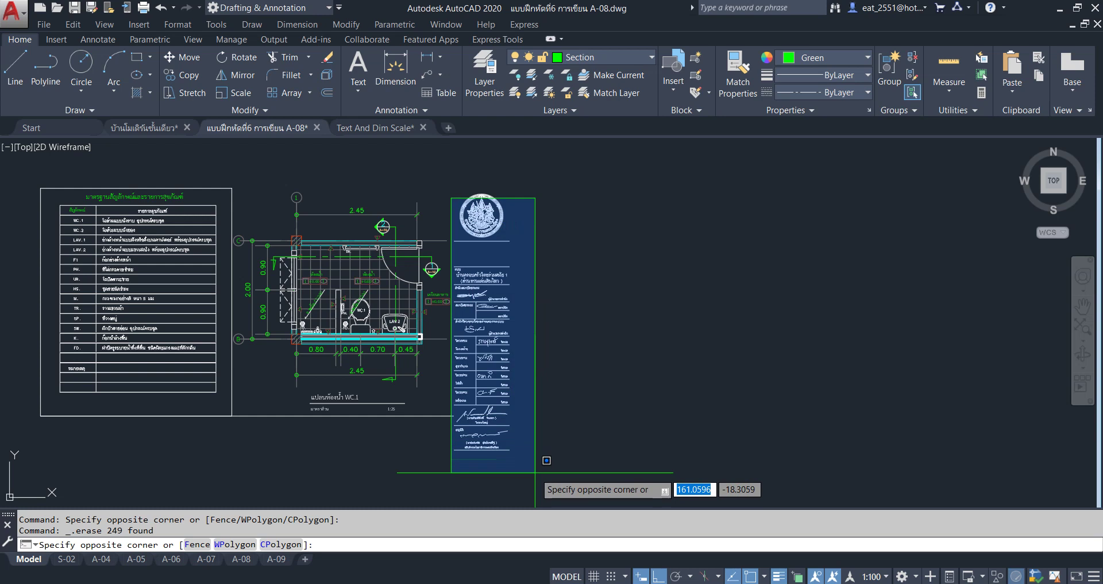
{"action": "left_click", "coordinate": [540, 478]}
{"action": "key", "text": "Delete"}
{"action": "left_click", "coordinate": [590, 206]}
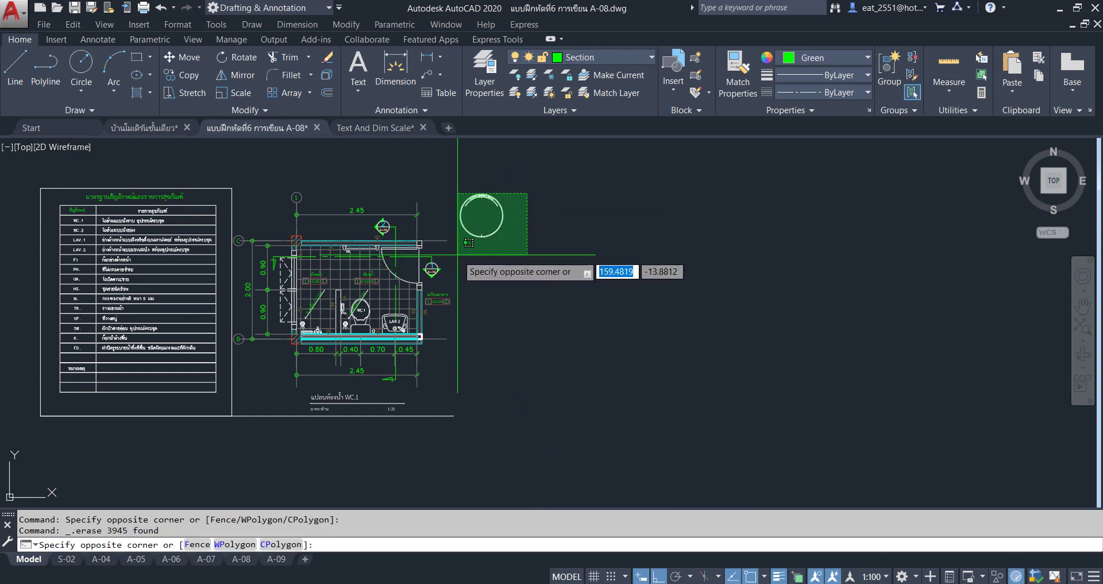
{"action": "left_click", "coordinate": [457, 294]}
{"action": "key", "text": "Delete"}
Zoom to the whole drawing set, then check the A-09 sheet fitted in view
{"action": "scroll", "coordinate": [525, 299], "scroll_direction": "down", "scroll_amount": 1}
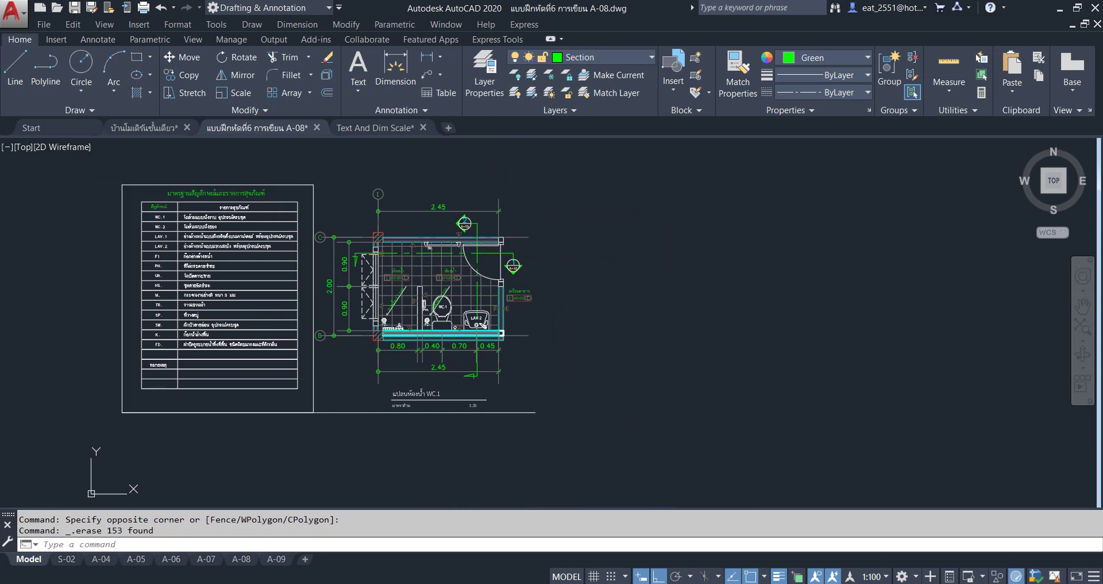
{"action": "scroll", "coordinate": [437, 421], "scroll_direction": "up", "scroll_amount": 7}
{"action": "scroll", "coordinate": [437, 421], "scroll_direction": "down", "scroll_amount": 6}
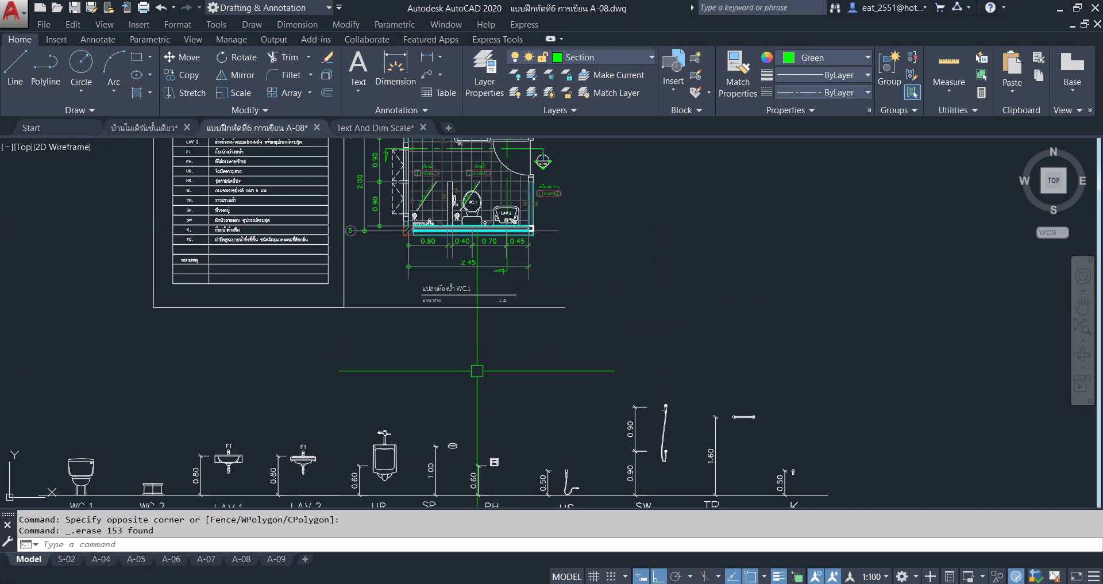
{"action": "middle_click_drag", "start_coordinate": [476, 365], "coordinate": [486, 377]}
{"action": "middle_click", "coordinate": [486, 377]}
{"action": "middle_click", "coordinate": [486, 377]}
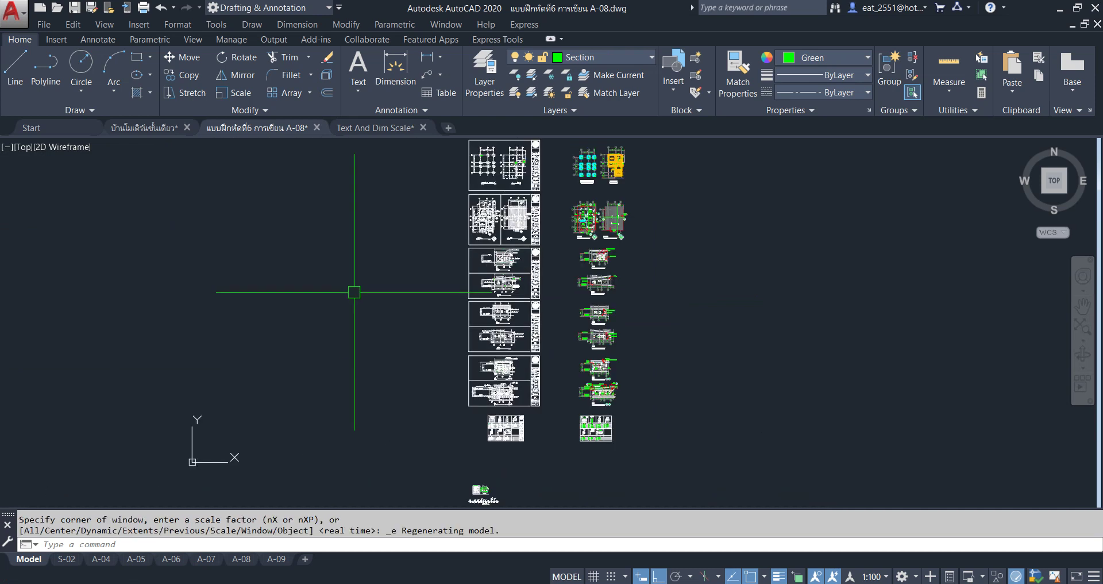
{"action": "left_click", "coordinate": [273, 560]}
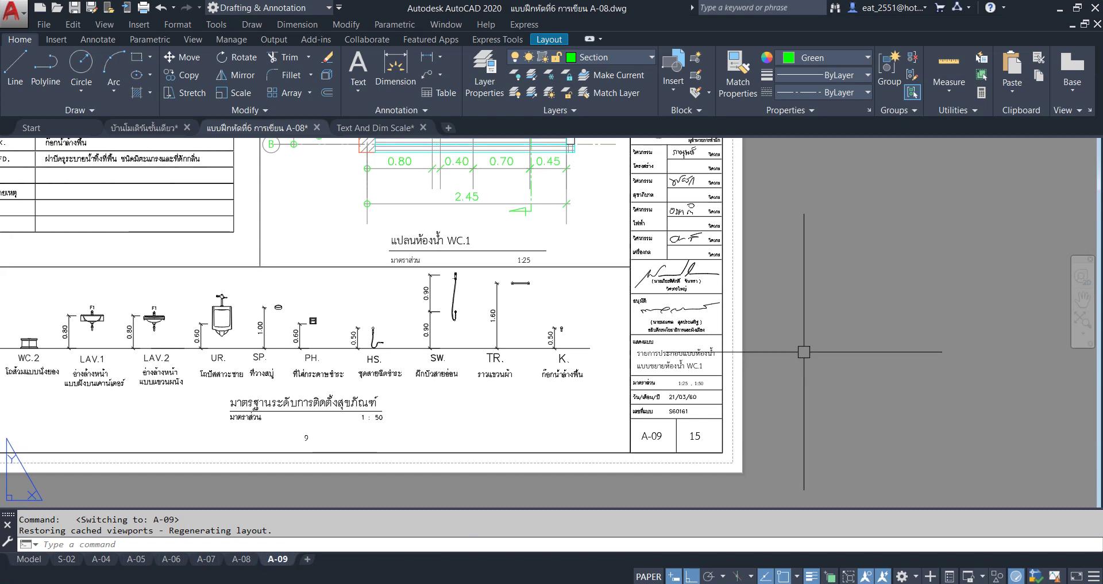
{"action": "middle_click", "coordinate": [578, 326]}
{"action": "middle_click", "coordinate": [578, 327]}
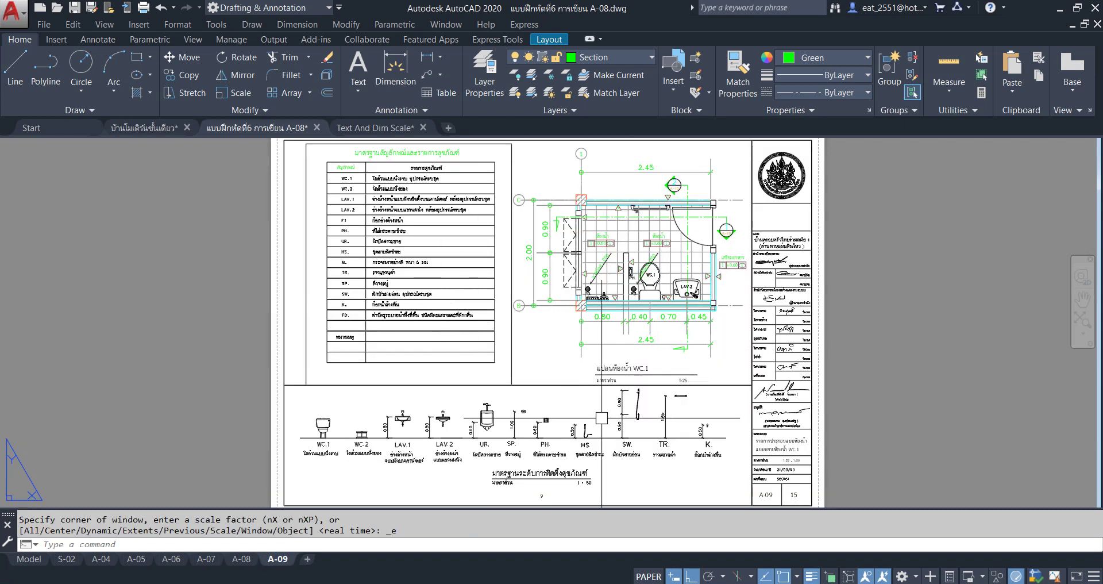
{"action": "middle_click_drag", "start_coordinate": [698, 451], "coordinate": [623, 408]}
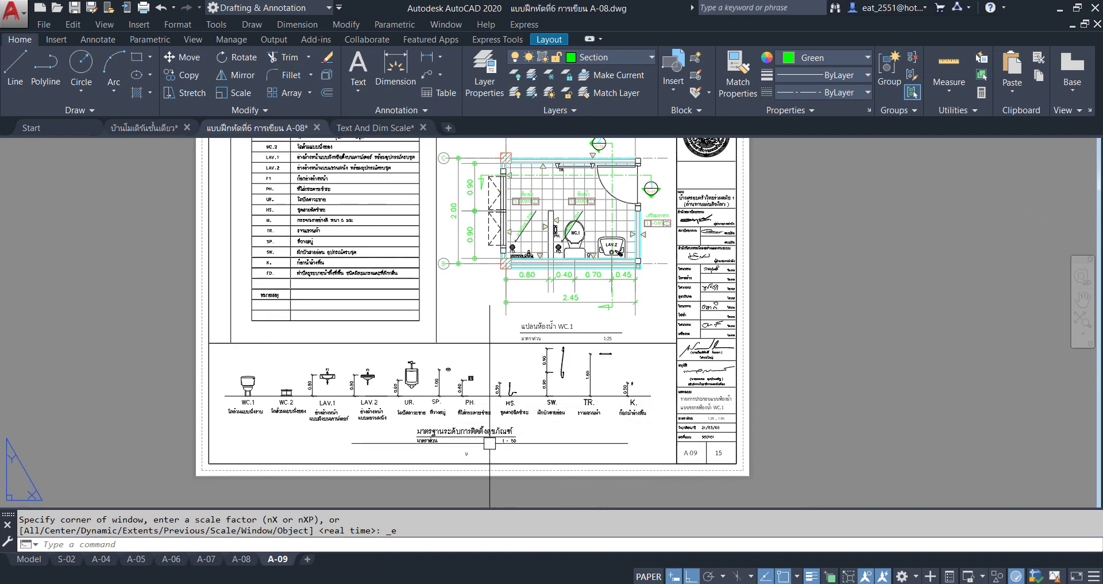
{"action": "scroll", "coordinate": [457, 464], "scroll_direction": "up", "scroll_amount": 2}
Move the stray 9 below the fixture standards away, then return to the A-09 layout
{"action": "left_click", "coordinate": [29, 559]}
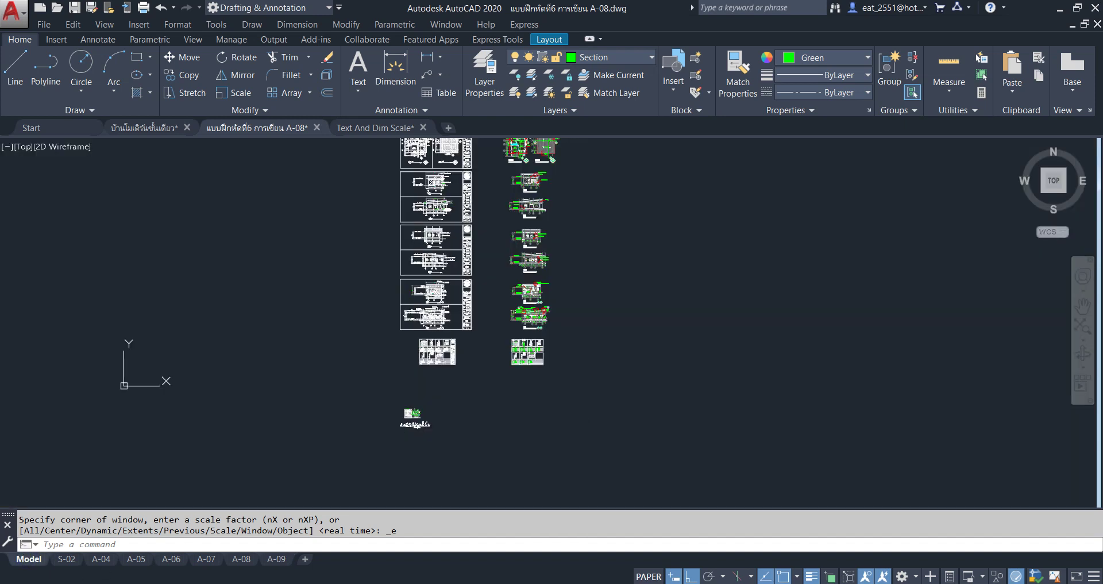
{"action": "scroll", "coordinate": [421, 423], "scroll_direction": "up", "scroll_amount": 4}
{"action": "scroll", "coordinate": [463, 343], "scroll_direction": "up", "scroll_amount": 4}
{"action": "left_click", "coordinate": [463, 343]}
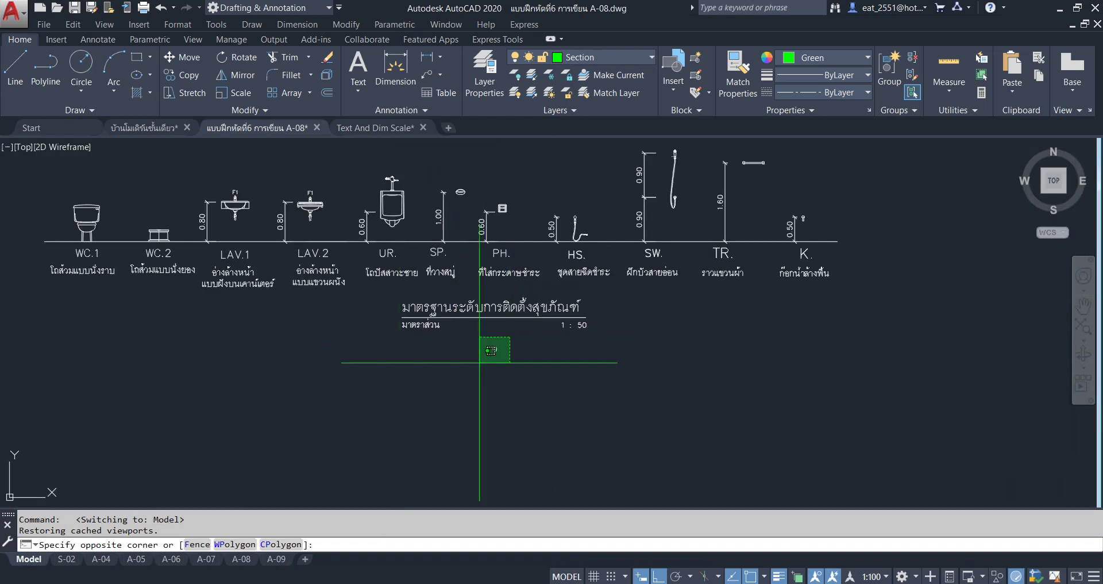
{"action": "left_click", "coordinate": [500, 243]}
{"action": "key", "text": "m"}
{"action": "key", "text": "Return"}
{"action": "left_click", "coordinate": [692, 428]}
{"action": "left_click", "coordinate": [280, 559]}
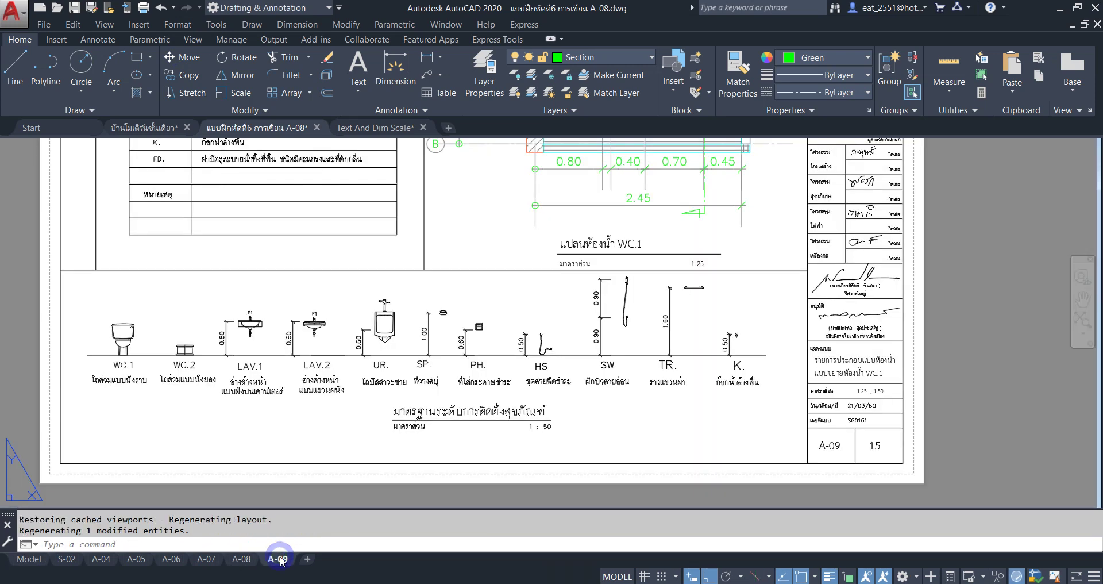
{"action": "scroll", "coordinate": [497, 402], "scroll_direction": "down", "scroll_amount": 1}
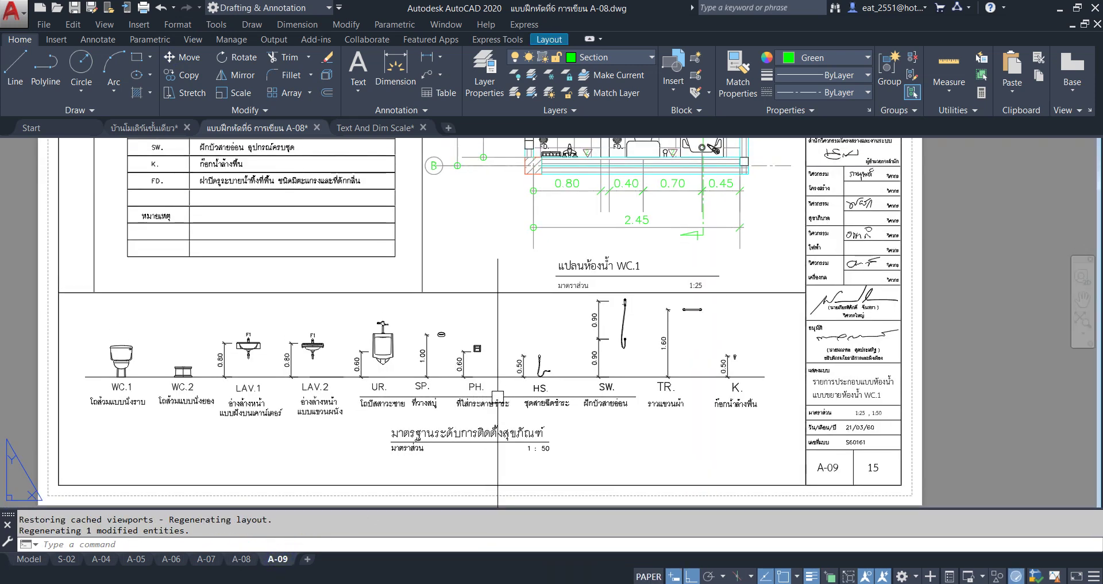
{"action": "scroll", "coordinate": [498, 402], "scroll_direction": "down", "scroll_amount": 2}
{"action": "left_click", "coordinate": [502, 347]}
{"action": "double_click", "coordinate": [657, 325]}
{"action": "double_click", "coordinate": [834, 308]}
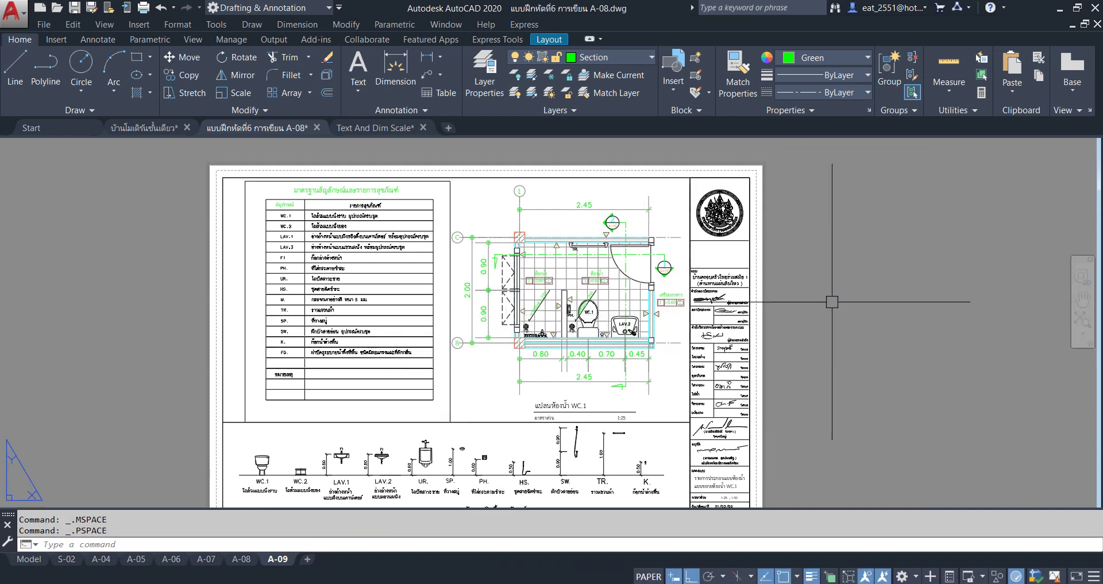
{"action": "scroll", "coordinate": [501, 260], "scroll_direction": "up", "scroll_amount": 2}
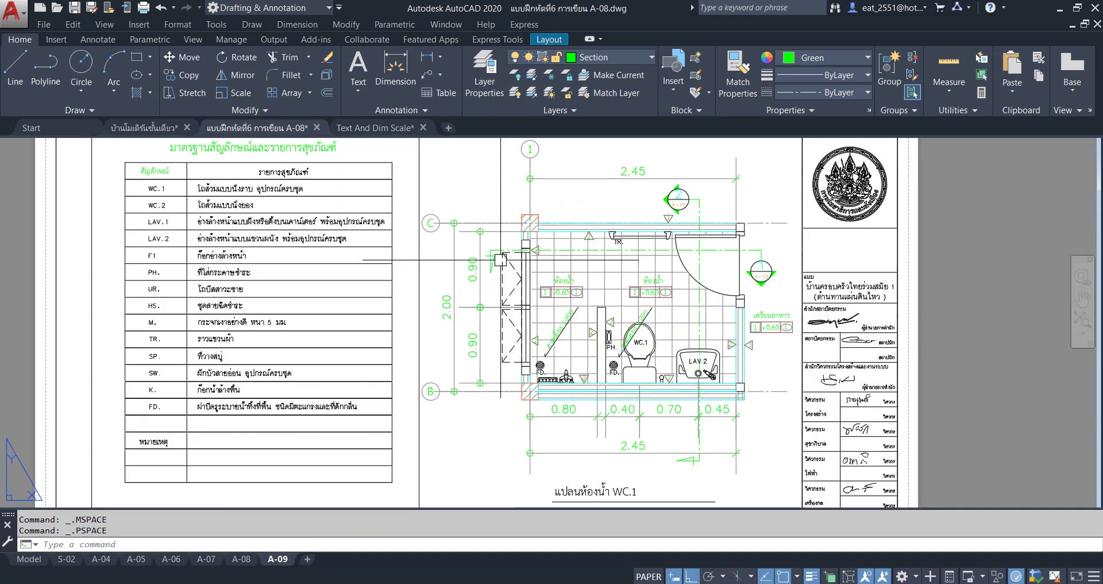
{"action": "scroll", "coordinate": [500, 260], "scroll_direction": "down", "scroll_amount": 2}
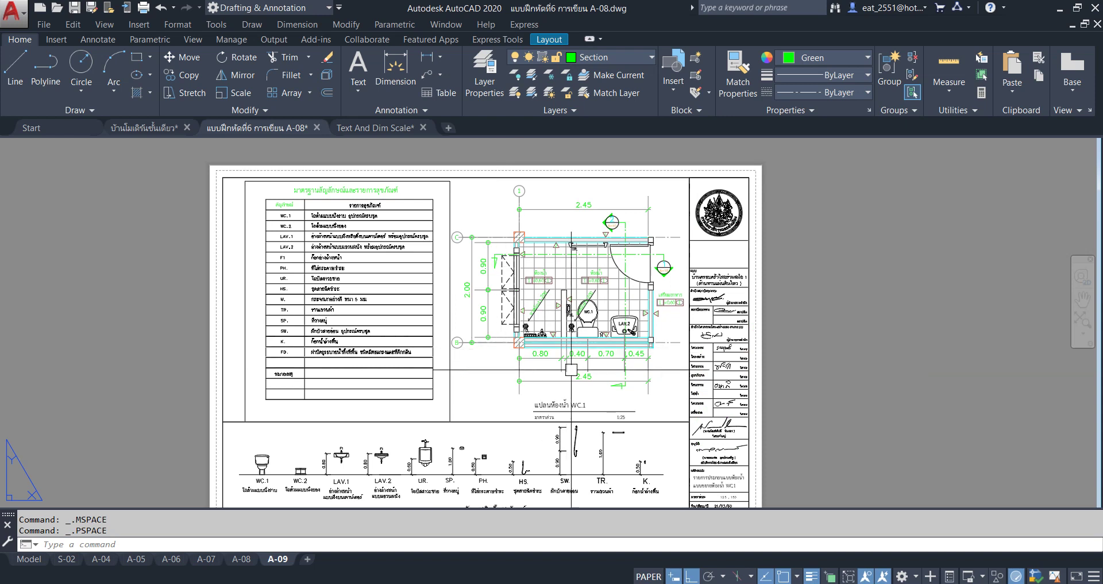
{"action": "middle_click_drag", "start_coordinate": [521, 452], "coordinate": [523, 406]}
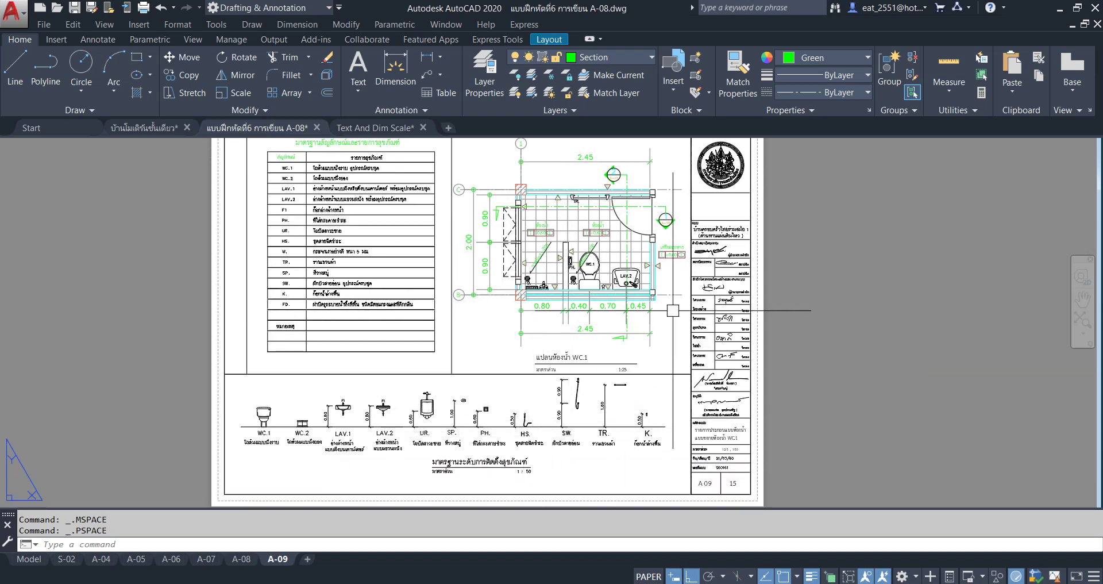
{"action": "middle_click_drag", "start_coordinate": [373, 396], "coordinate": [382, 343]}
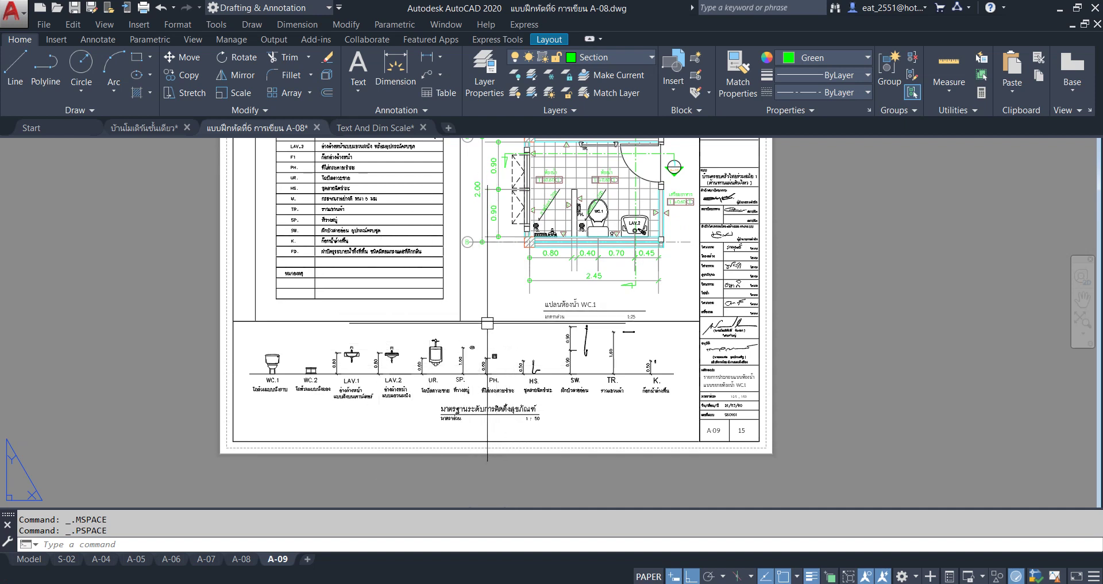
{"action": "left_click", "coordinate": [487, 322]}
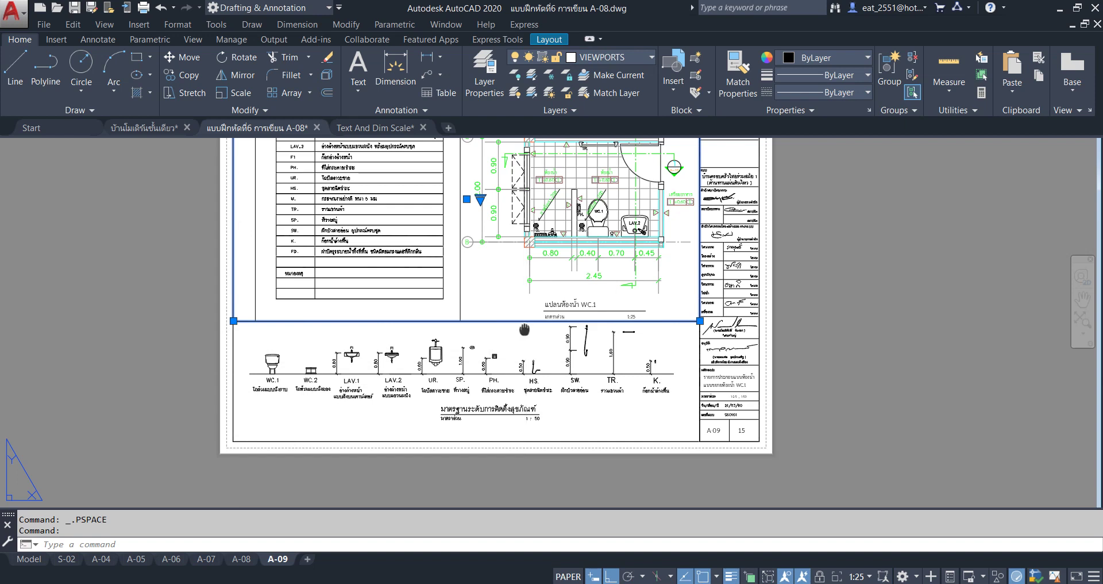
{"action": "middle_click_drag", "start_coordinate": [580, 363], "coordinate": [525, 418]}
{"action": "left_click", "coordinate": [443, 368]}
{"action": "left_click", "coordinate": [430, 395]}
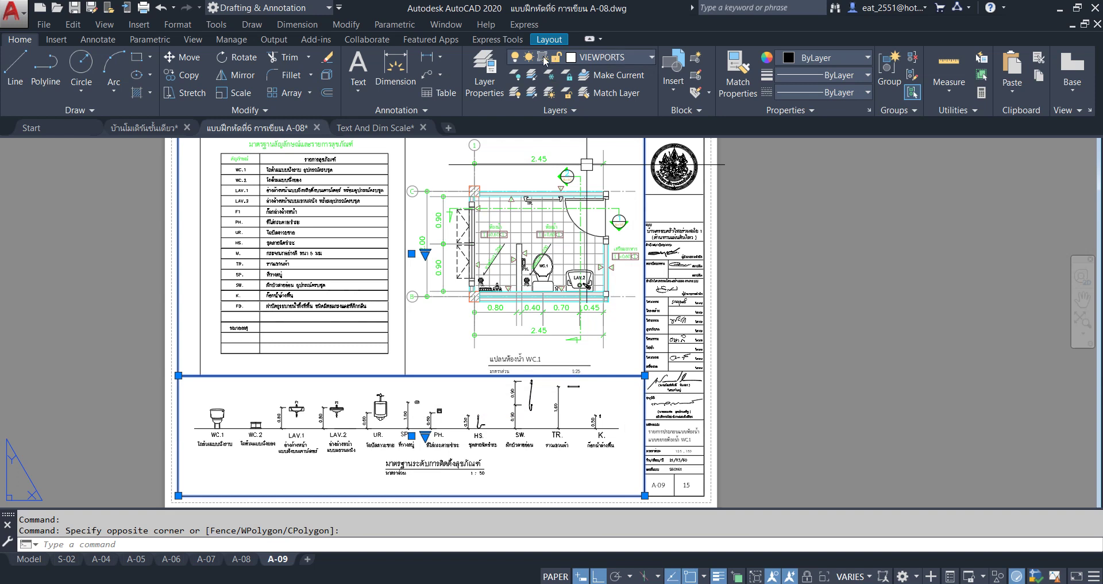
{"action": "left_click", "coordinate": [638, 59]}
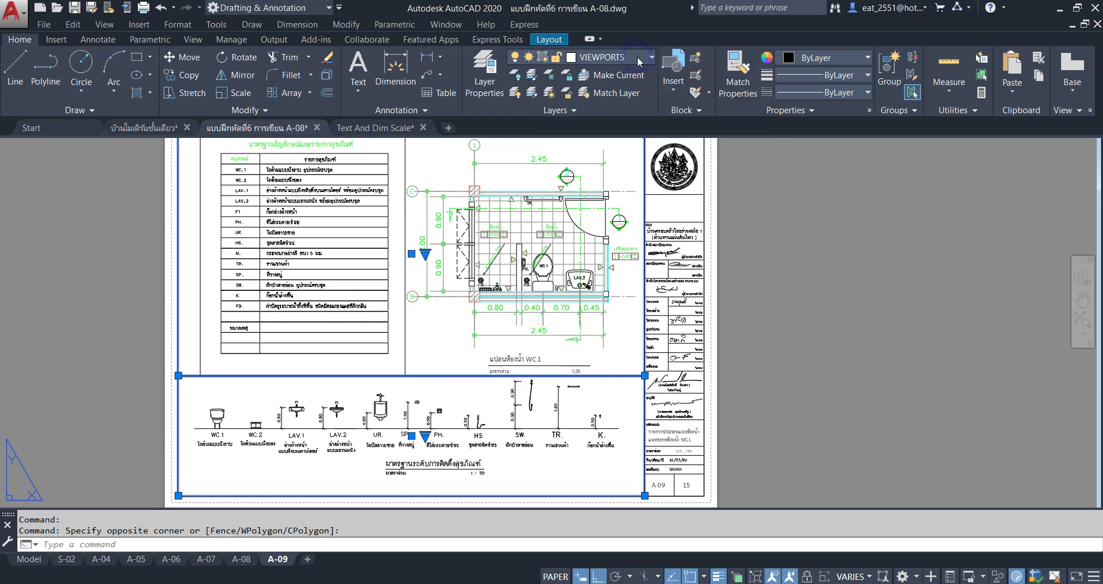
{"action": "left_click", "coordinate": [543, 398]}
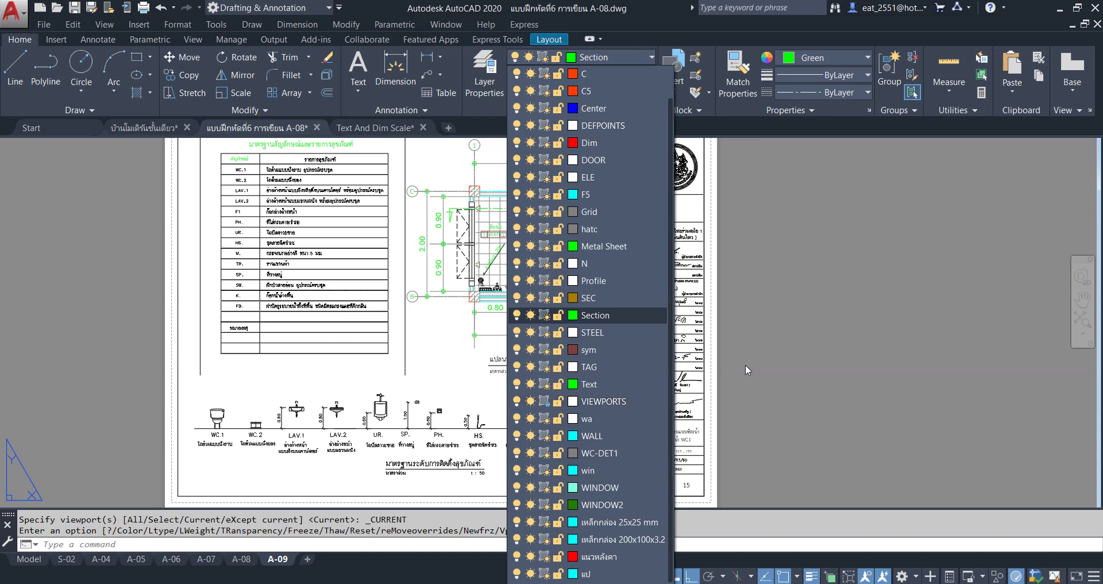
Freeze the VIEWPORTS layer in the current viewport and select the A-09 sheet viewports
{"action": "left_click", "coordinate": [543, 401]}
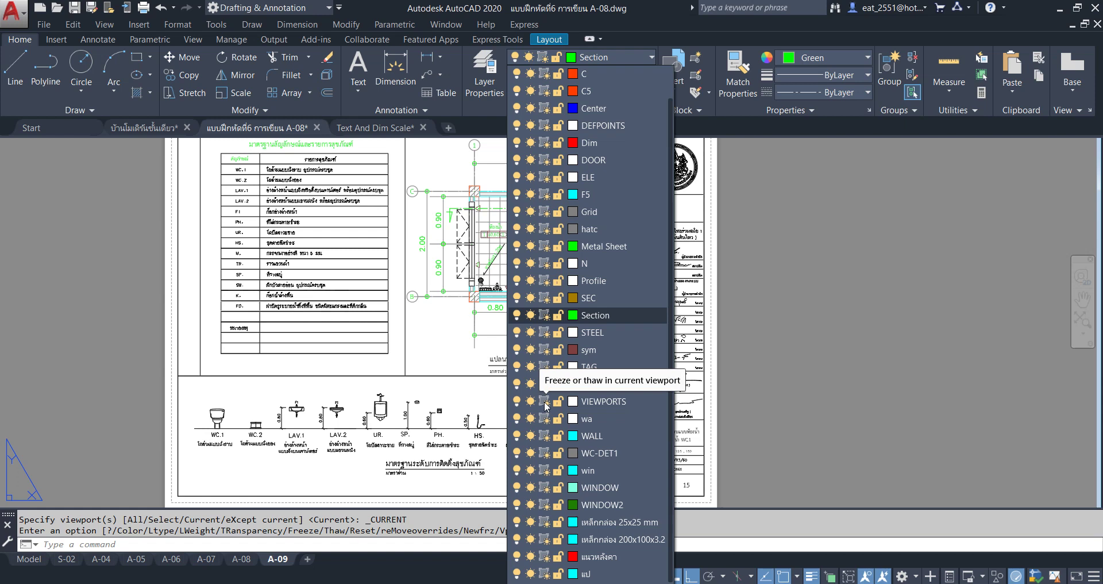
{"action": "left_click", "coordinate": [921, 384]}
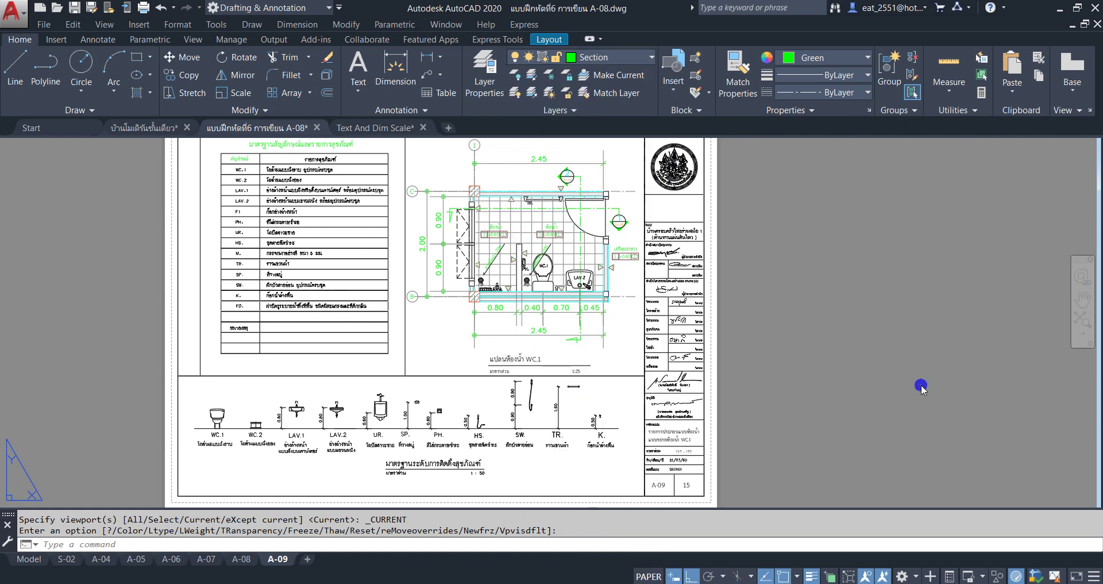
{"action": "left_click", "coordinate": [439, 362]}
{"action": "left_click", "coordinate": [408, 374]}
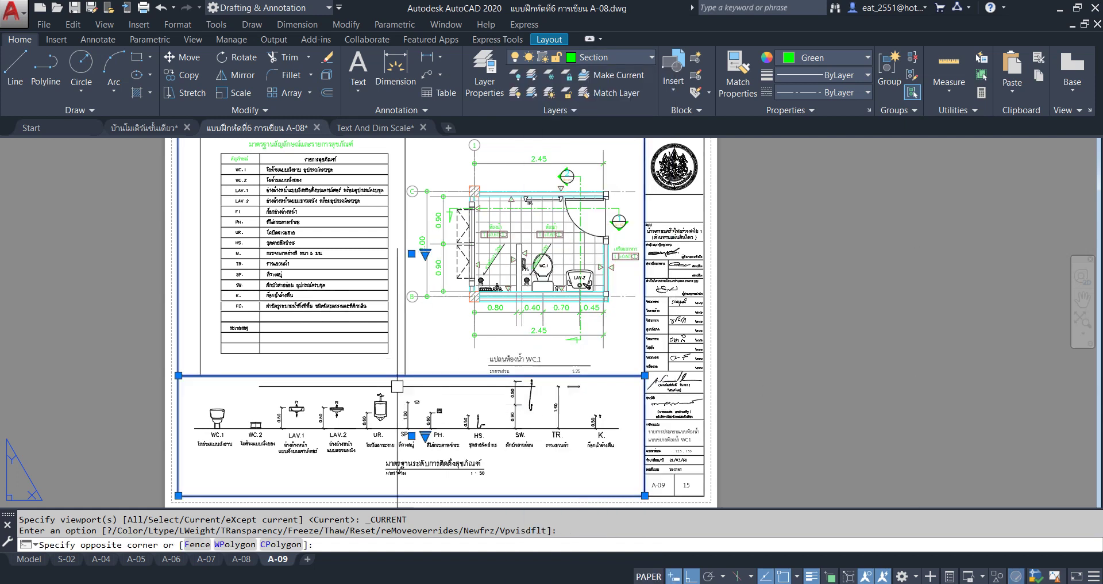
{"action": "middle_click_drag", "start_coordinate": [422, 351], "coordinate": [416, 404]}
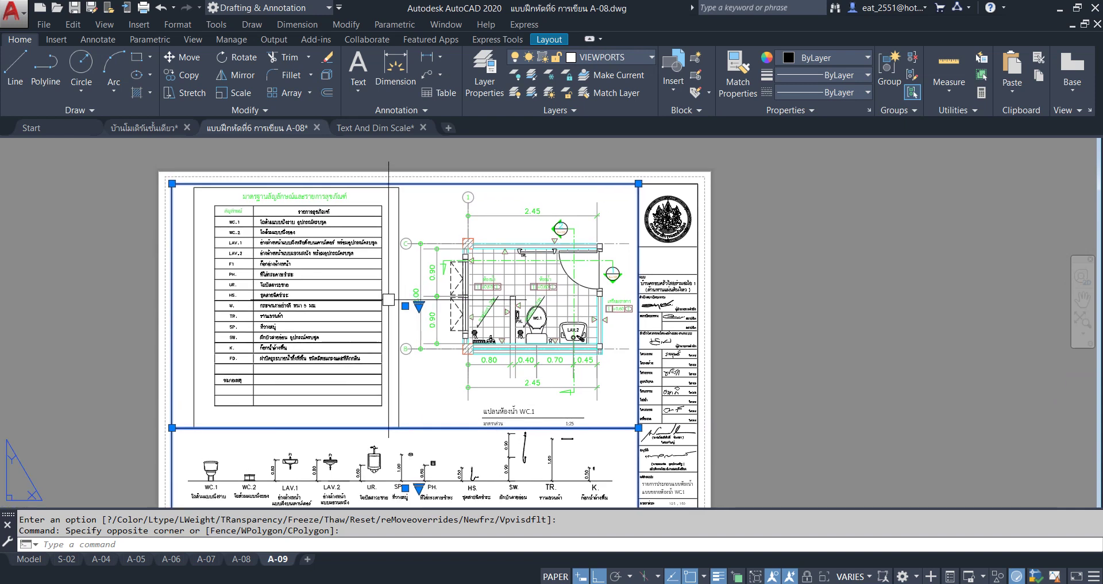
{"action": "key", "text": "Escape"}
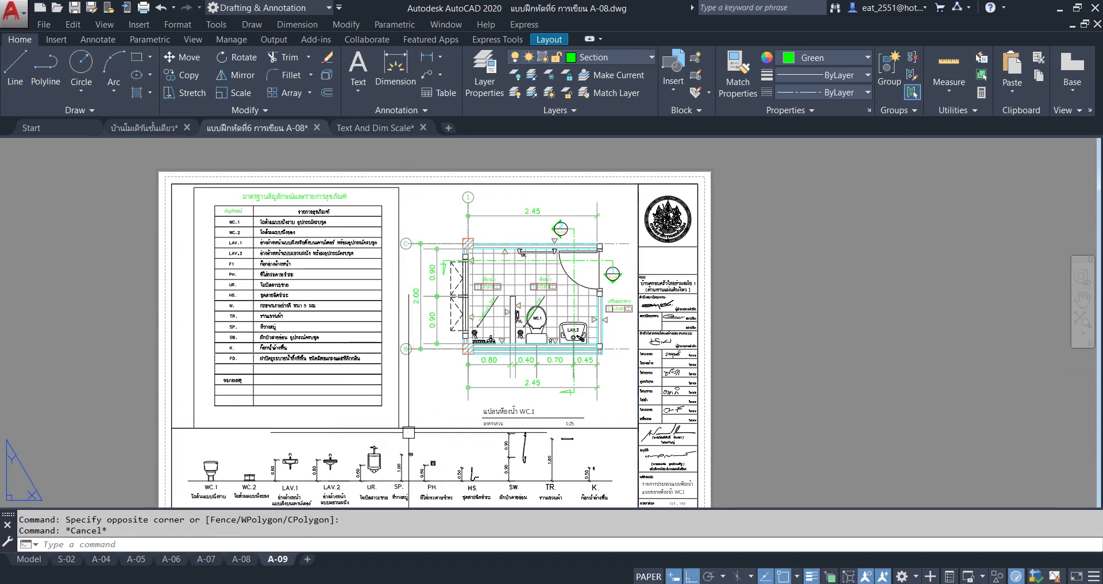
{"action": "left_click", "coordinate": [398, 386]}
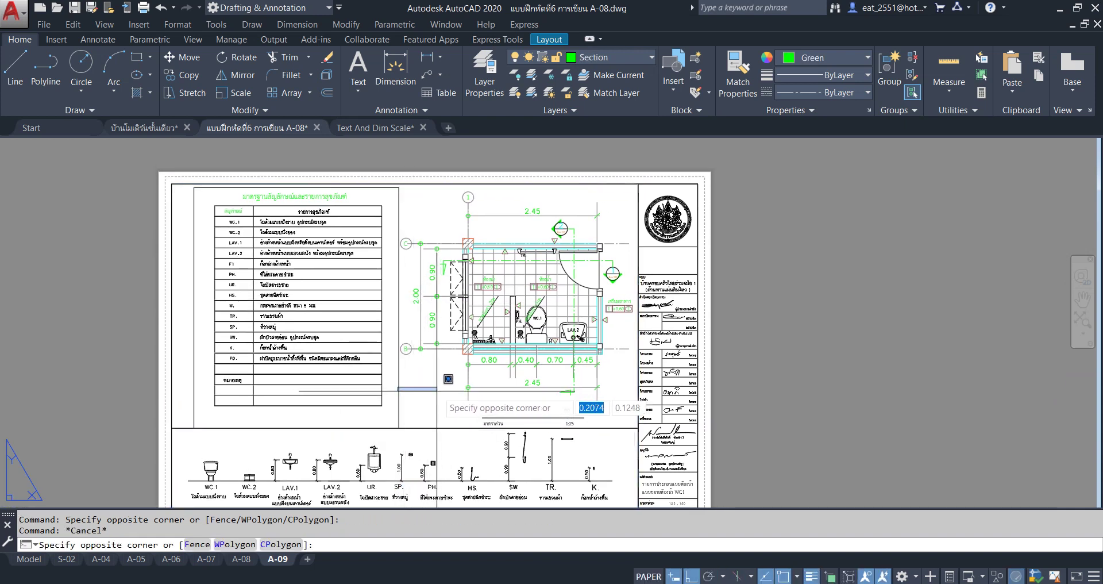
{"action": "left_click", "coordinate": [574, 503]}
{"action": "middle_click_drag", "start_coordinate": [146, 506], "coordinate": [175, 441]}
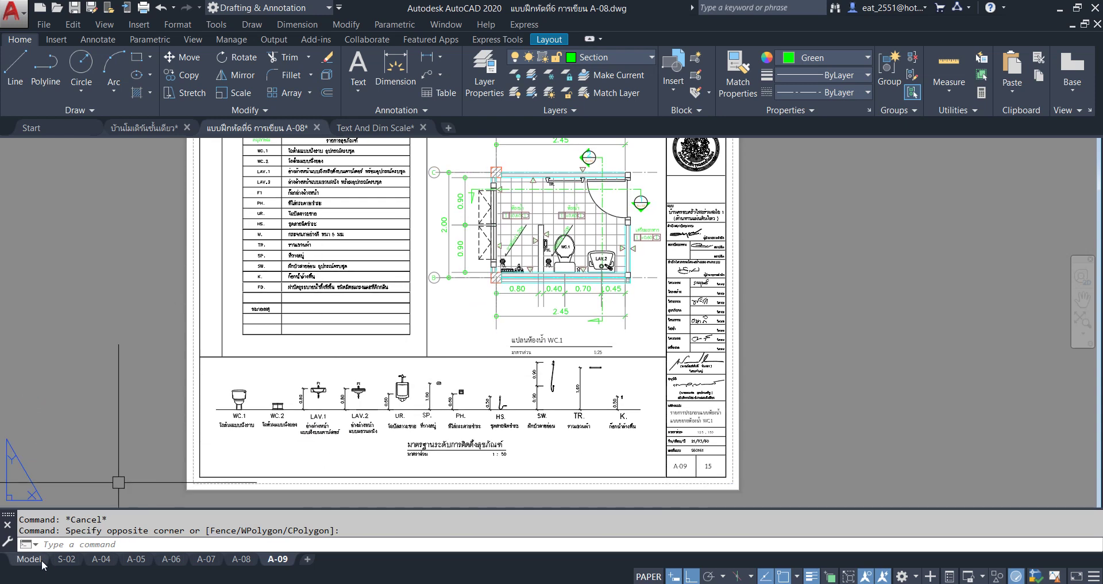
View the WC.1 plan and fixture legend table together in model space
{"action": "left_click", "coordinate": [28, 559]}
{"action": "scroll", "coordinate": [383, 287], "scroll_direction": "down", "scroll_amount": 1}
{"action": "middle_click_drag", "start_coordinate": [382, 288], "coordinate": [375, 470]}
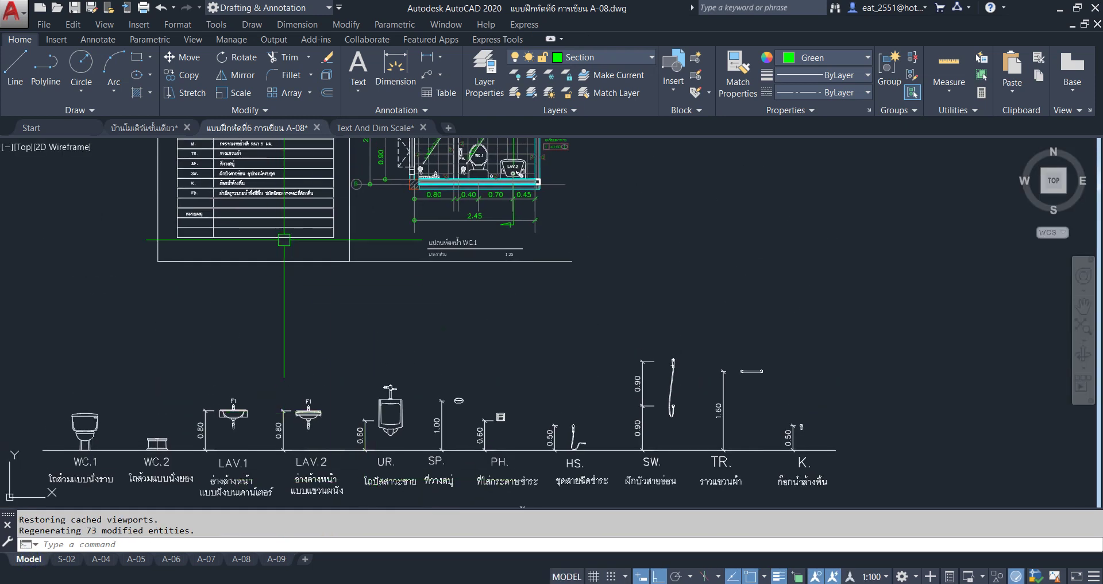
{"action": "scroll", "coordinate": [287, 235], "scroll_direction": "up", "scroll_amount": 4}
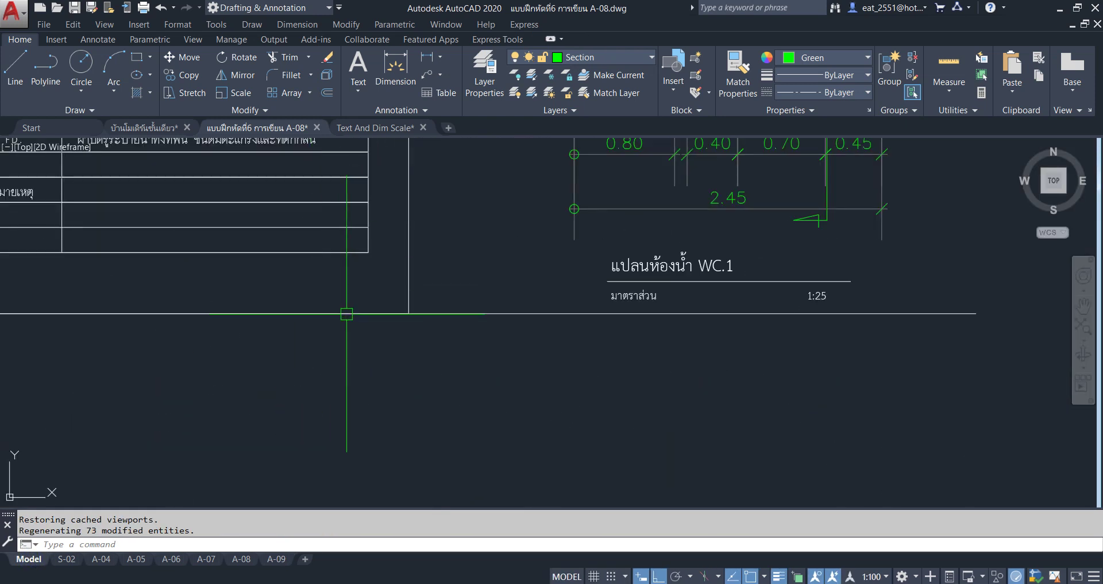
{"action": "left_click", "coordinate": [519, 313]}
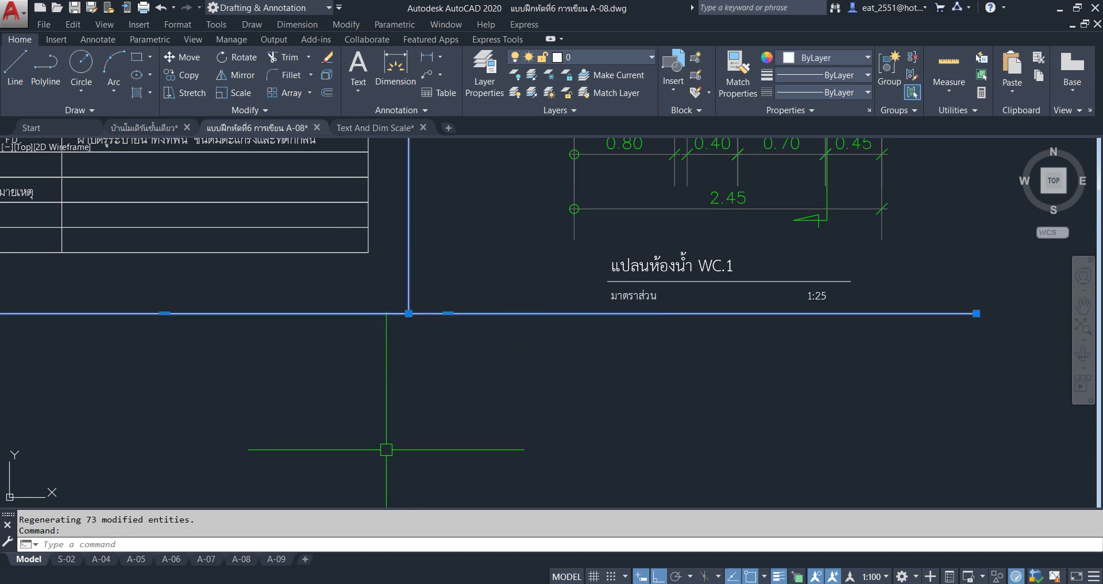
{"action": "scroll", "coordinate": [497, 461], "scroll_direction": "down", "scroll_amount": 3}
{"action": "scroll", "coordinate": [498, 461], "scroll_direction": "up", "scroll_amount": 2}
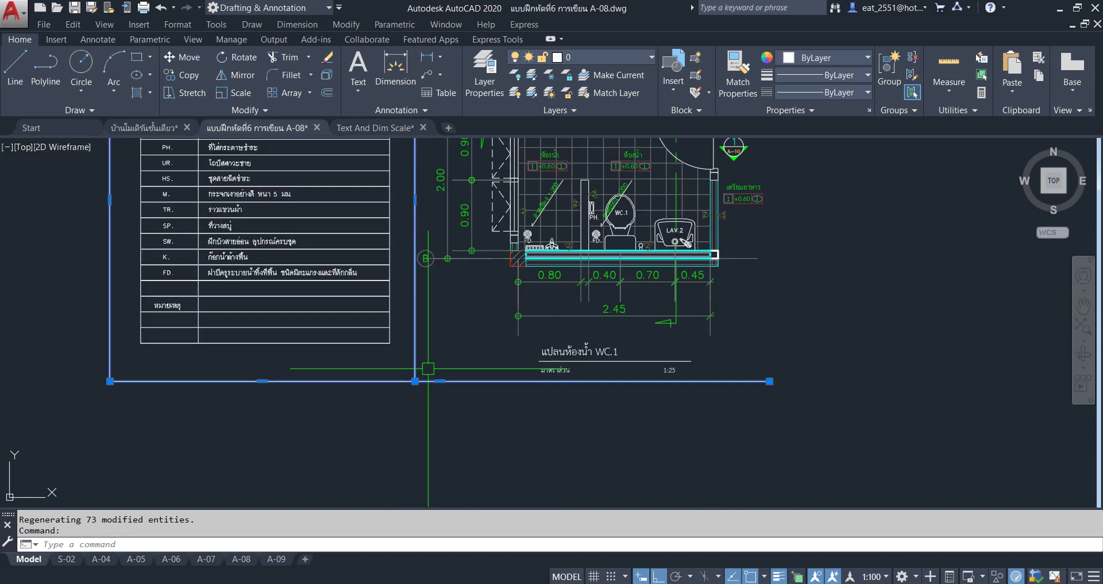
{"action": "mouse_move", "coordinate": [446, 381]}
{"action": "middle_mouse_down"}
{"action": "mouse_move", "coordinate": [446, 464]}
{"action": "mouse_move", "coordinate": [475, 372]}
{"action": "middle_mouse_up"}
{"action": "key", "text": "Escape"}
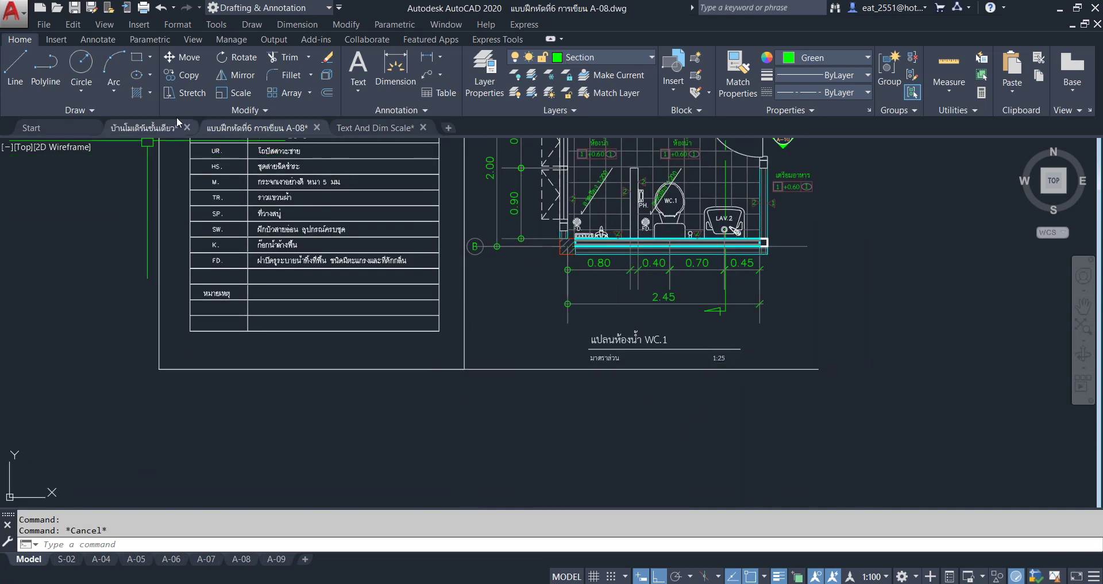
Stretch the sheet border line using a crossing window, then return to the A-09 layout
{"action": "left_click", "coordinate": [184, 92]}
{"action": "left_click", "coordinate": [836, 364]}
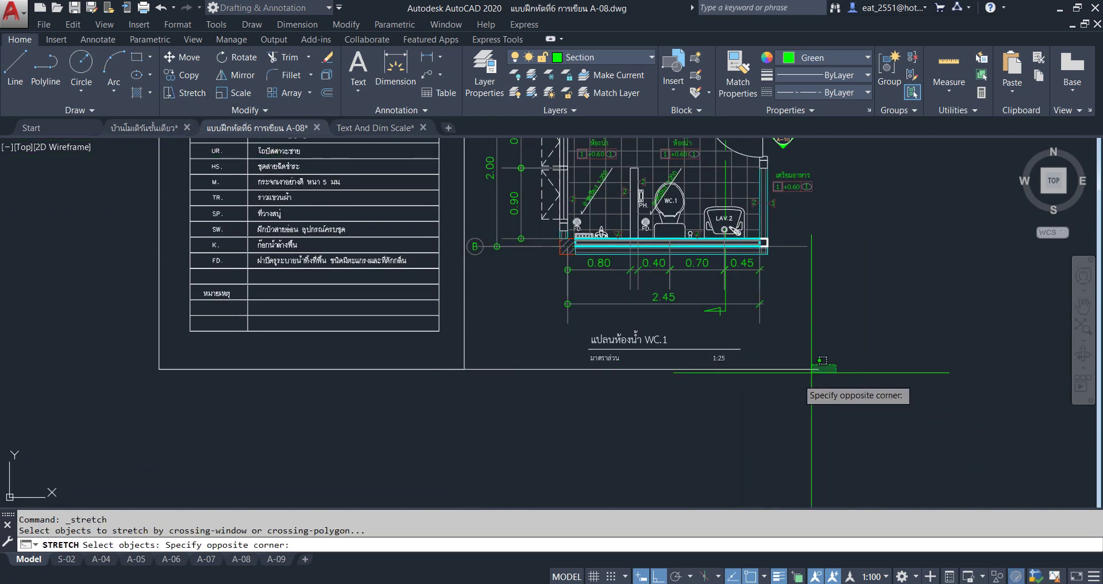
{"action": "left_click", "coordinate": [78, 405]}
{"action": "key", "text": "Return"}
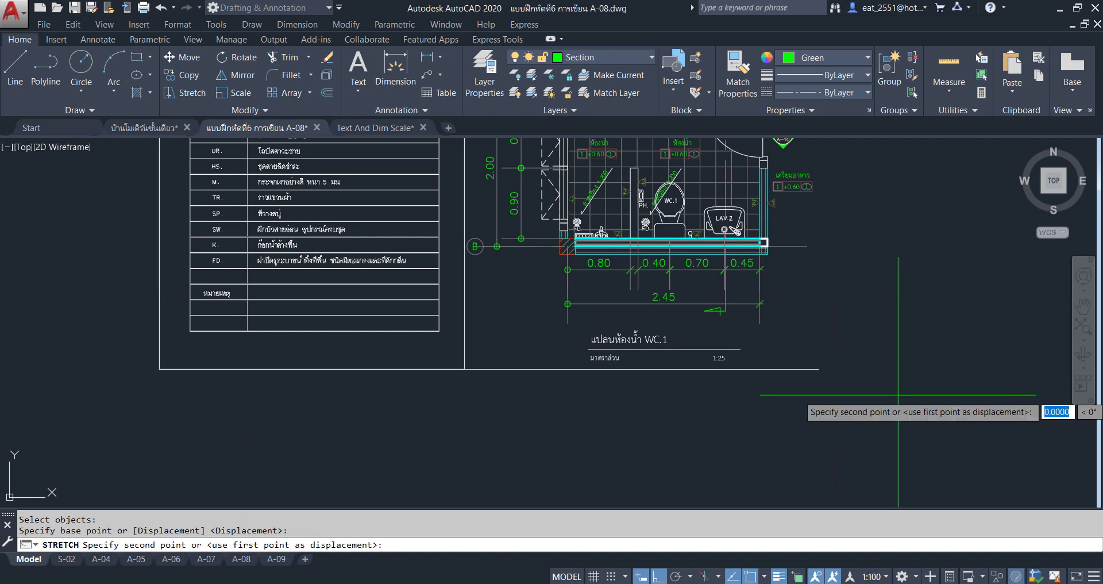
{"action": "left_click", "coordinate": [898, 395]}
{"action": "left_click", "coordinate": [898, 389]}
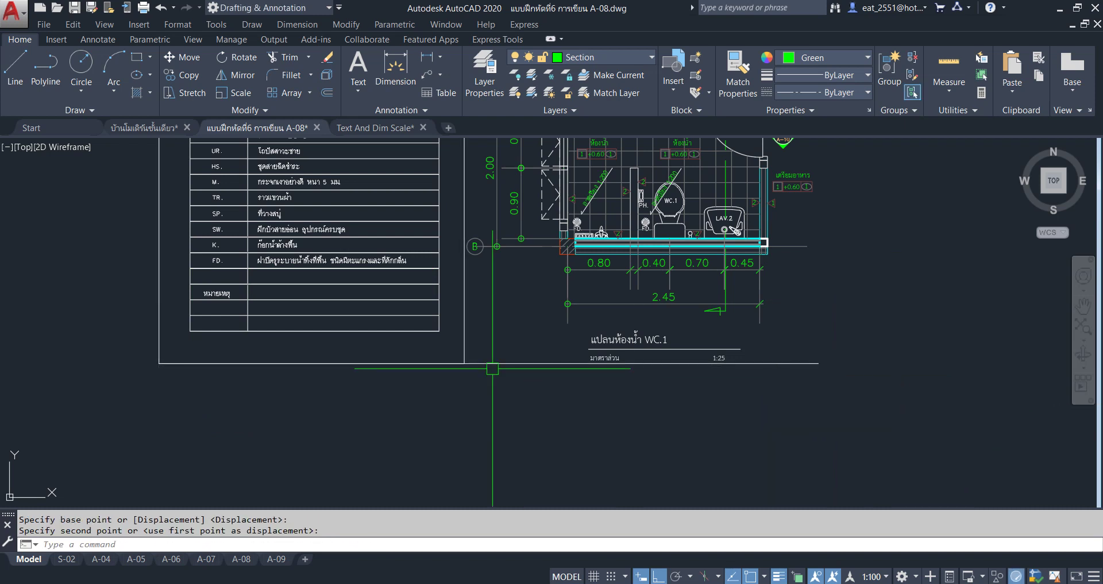
{"action": "left_click", "coordinate": [793, 363]}
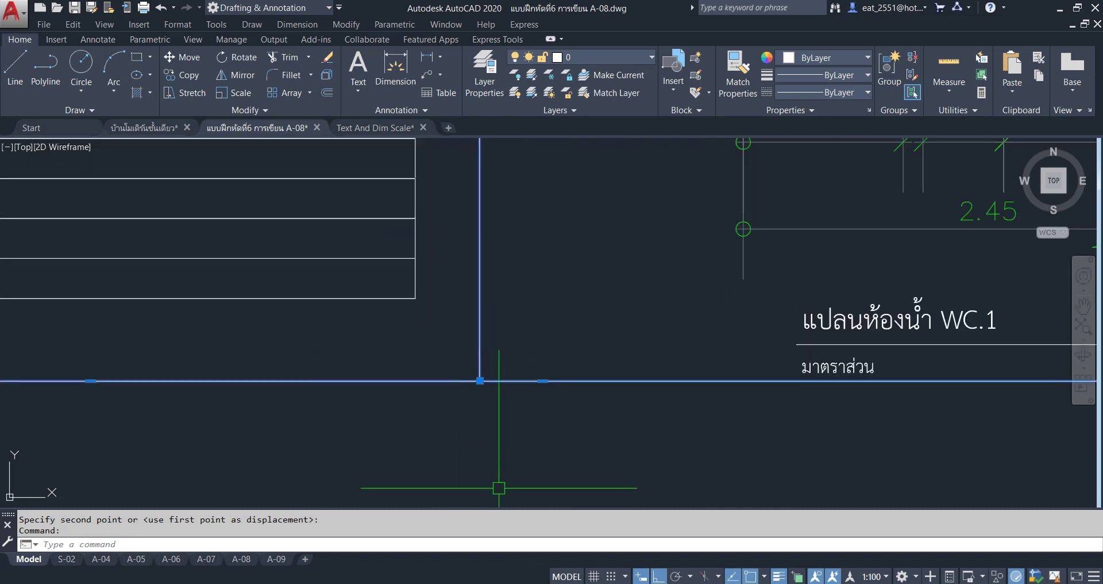
{"action": "scroll", "coordinate": [486, 424], "scroll_direction": "down", "scroll_amount": 5}
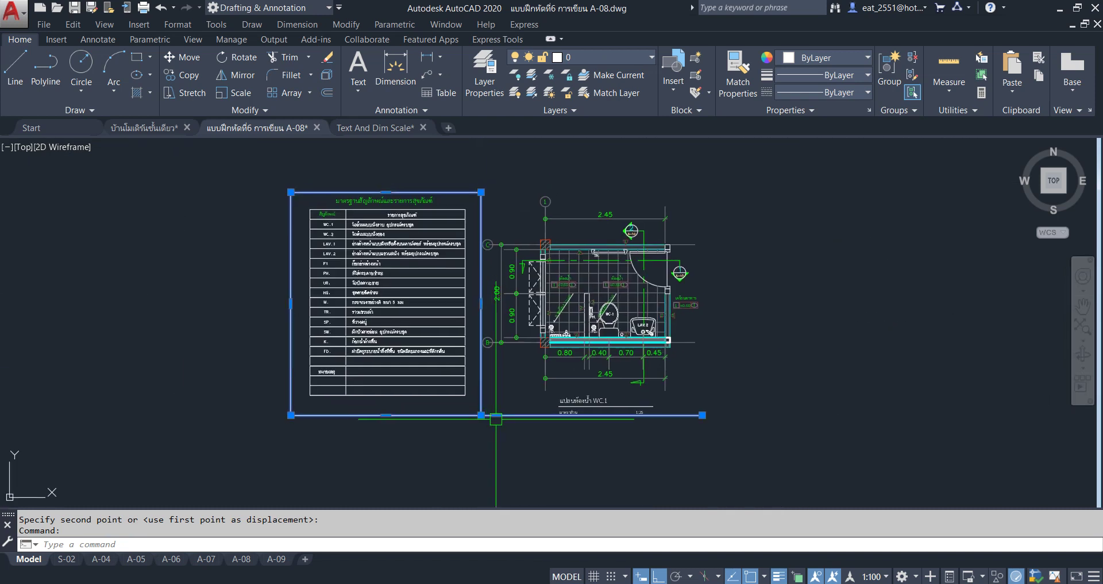
{"action": "key", "text": "Escape"}
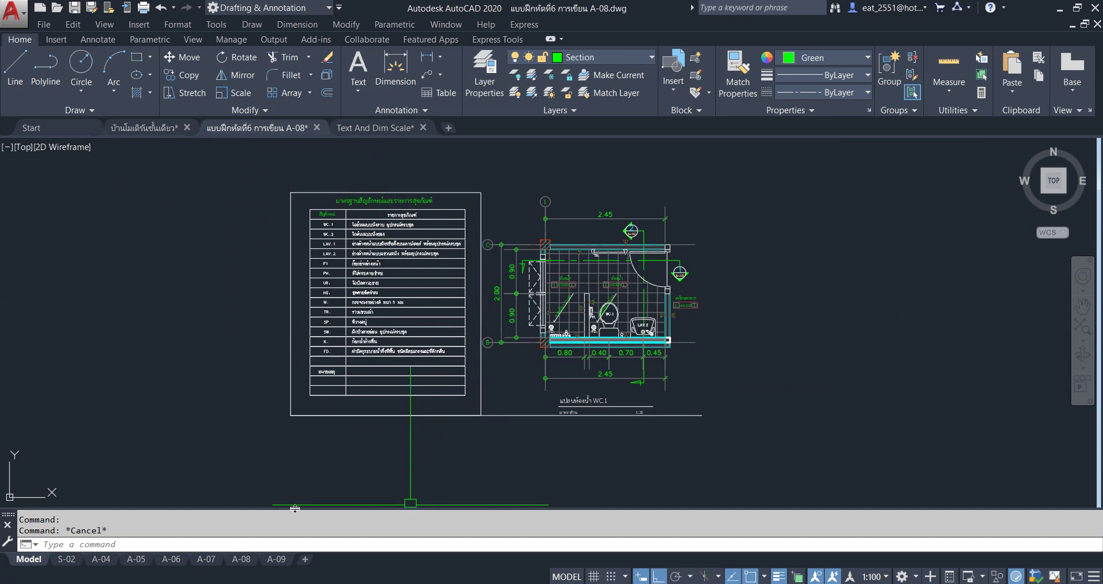
{"action": "left_click", "coordinate": [278, 559]}
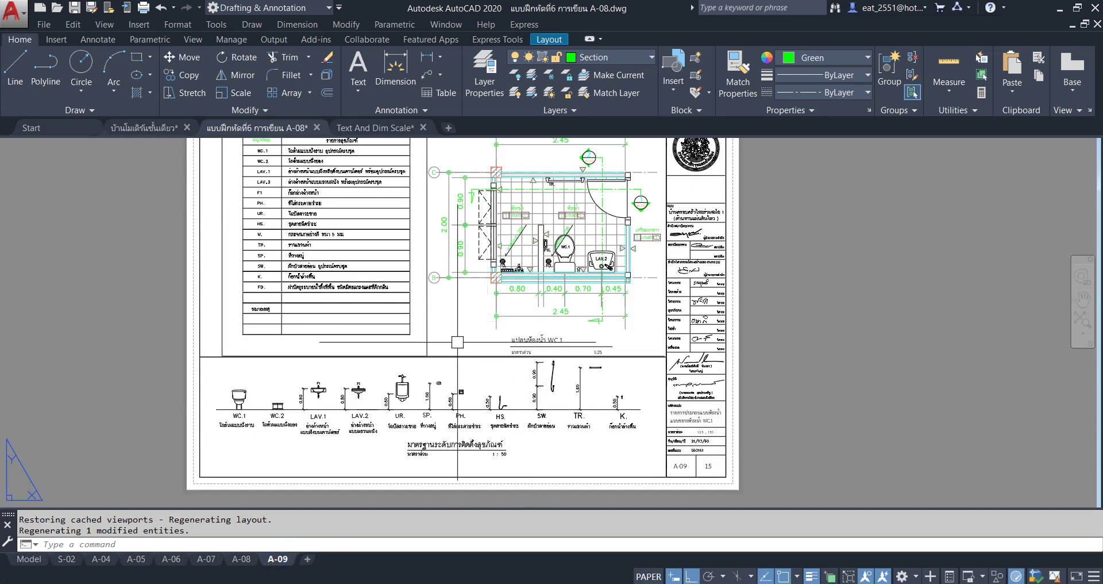
Erase the extra boundary rectangle inside the A-09 viewport and return to paper space
{"action": "double_click", "coordinate": [450, 328]}
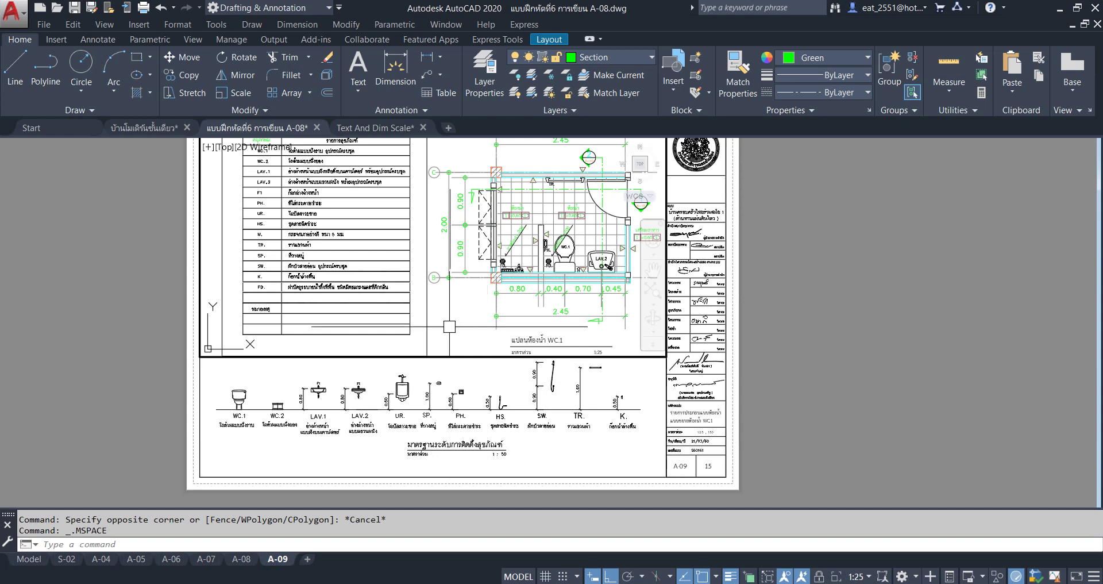
{"action": "left_click", "coordinate": [429, 320]}
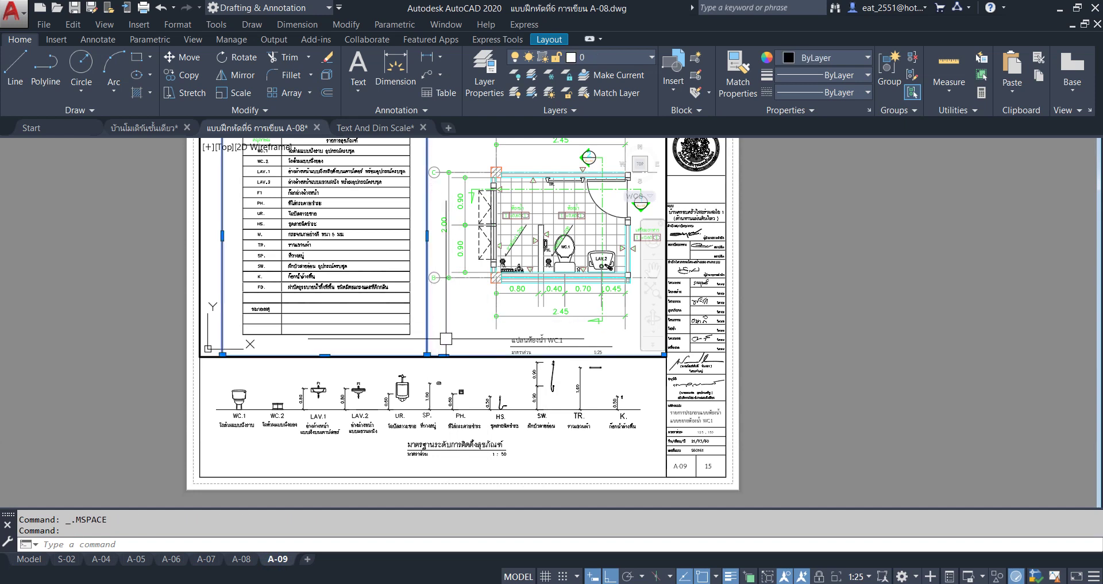
{"action": "key", "text": "Delete"}
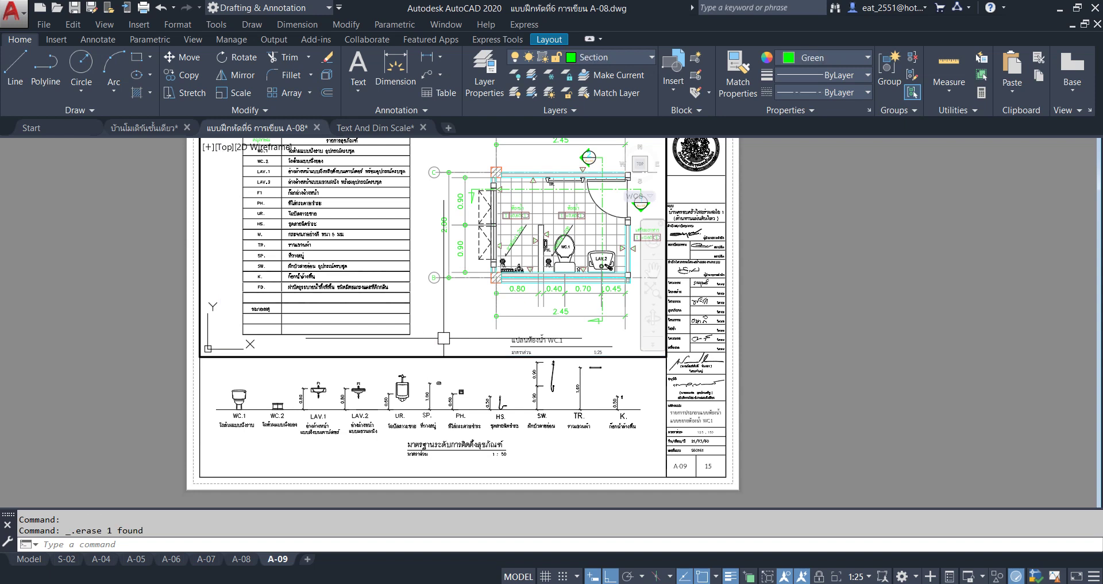
{"action": "double_click", "coordinate": [936, 352]}
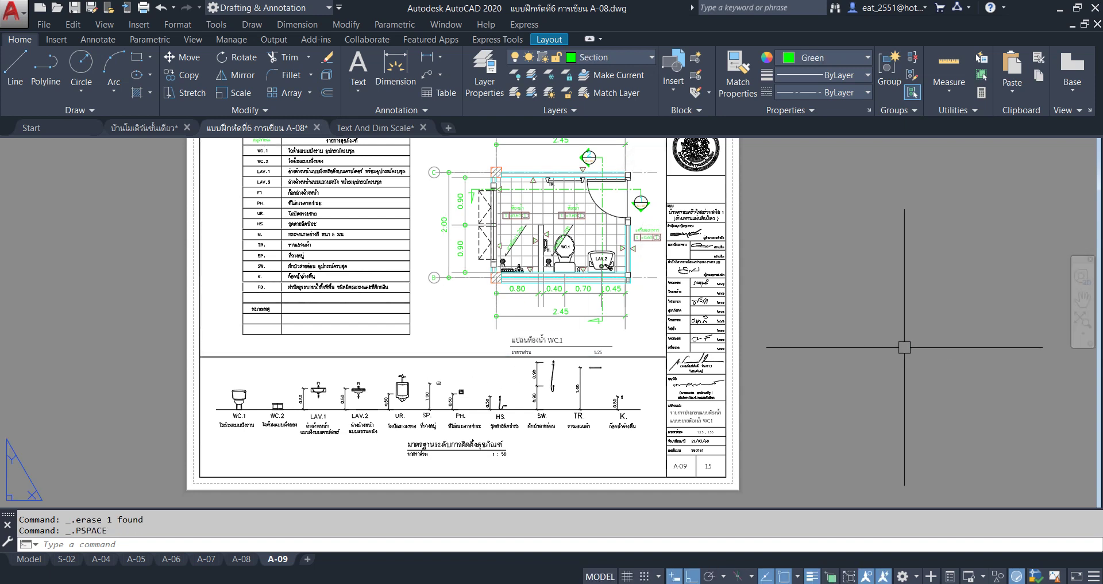
Freeze the VIEWPORTS layer in the current viewport and fit the whole sheet in view
{"action": "left_click", "coordinate": [454, 345]}
{"action": "left_click", "coordinate": [439, 368]}
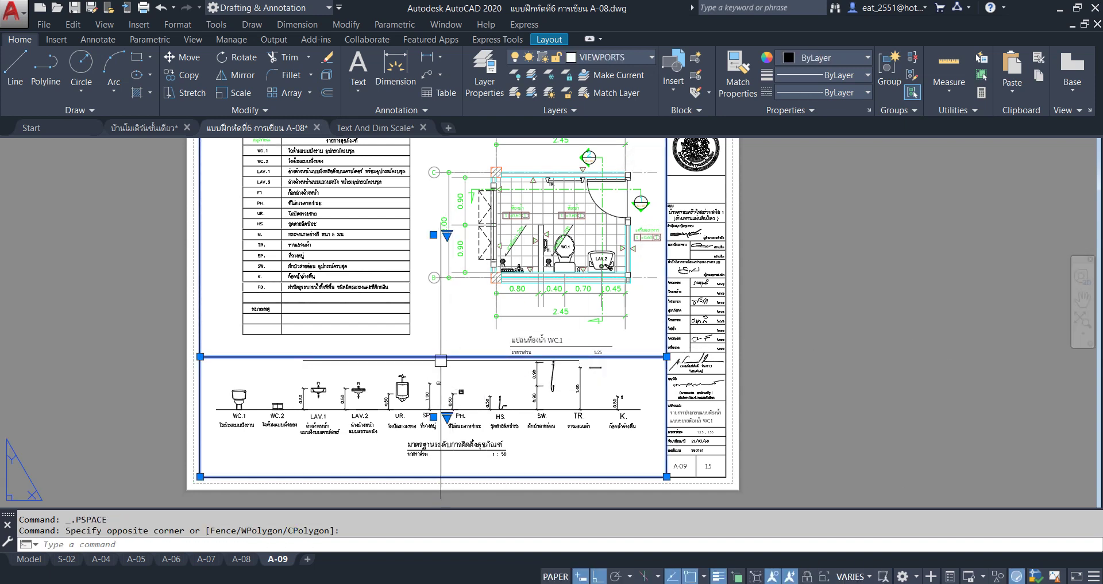
{"action": "left_click", "coordinate": [625, 53]}
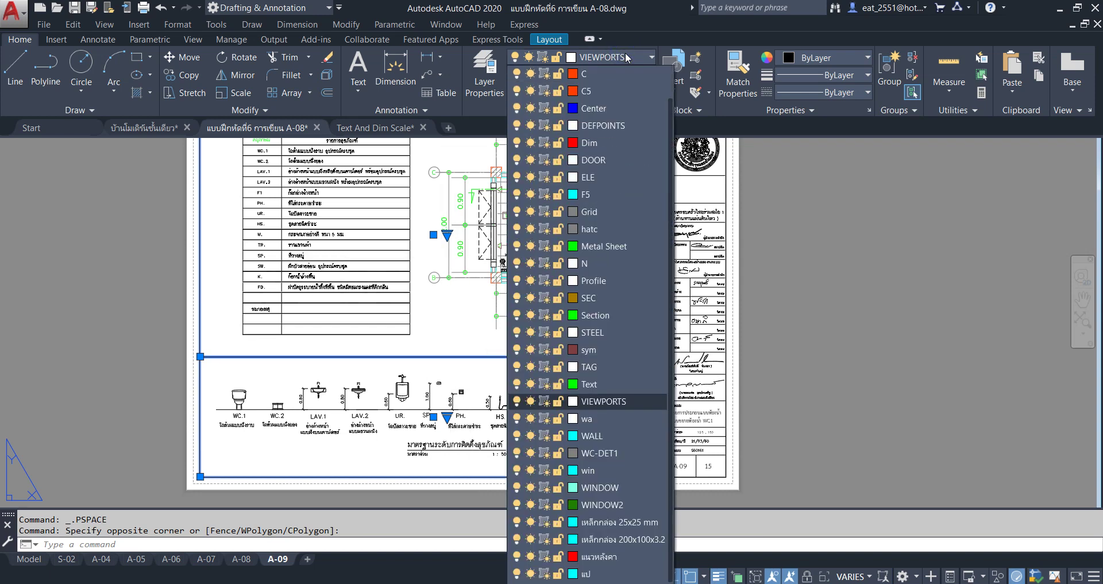
{"action": "left_click", "coordinate": [543, 401]}
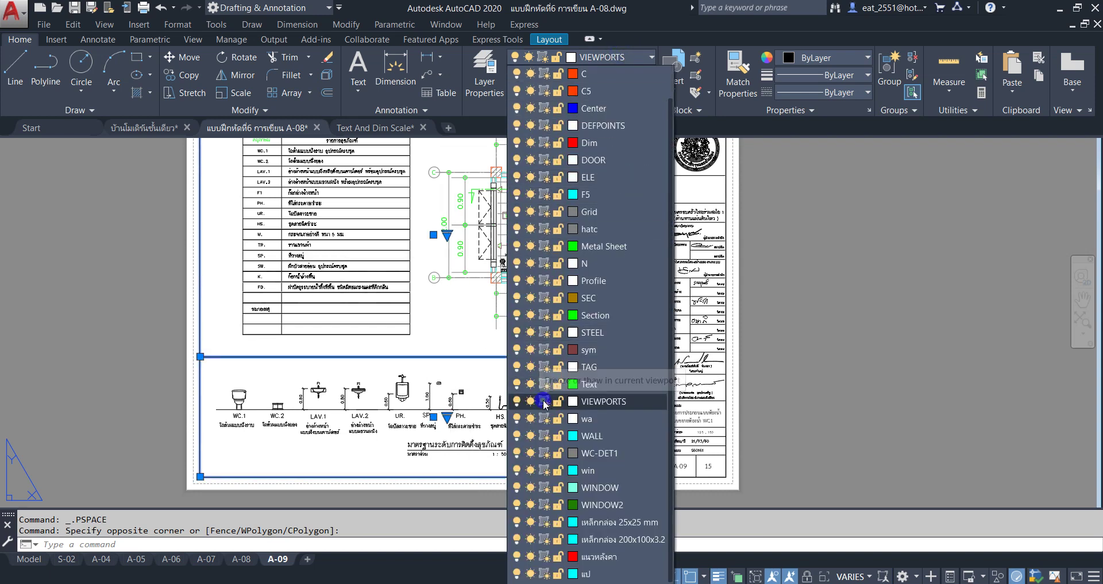
{"action": "middle_click_drag", "start_coordinate": [382, 359], "coordinate": [378, 413]}
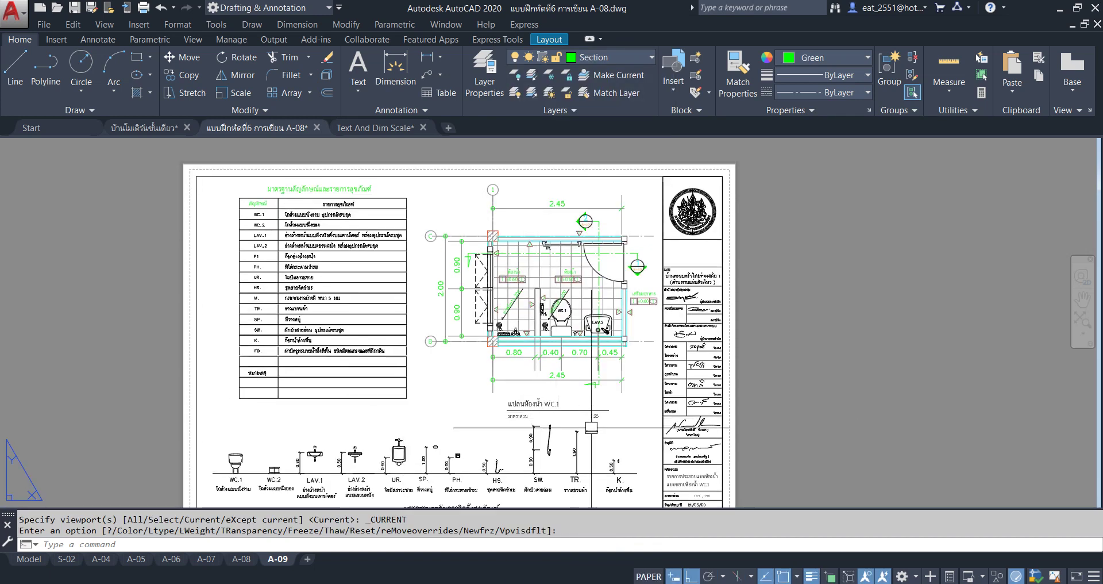
{"action": "middle_click_drag", "start_coordinate": [573, 452], "coordinate": [543, 395]}
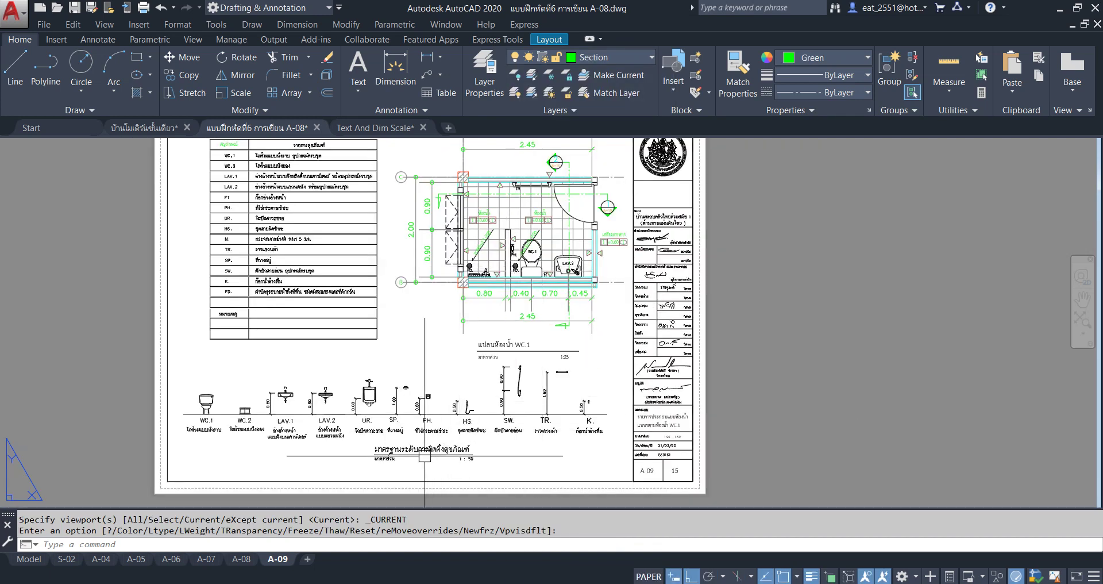
{"action": "scroll", "coordinate": [412, 458], "scroll_direction": "up", "scroll_amount": 4}
{"action": "scroll", "coordinate": [488, 468], "scroll_direction": "down", "scroll_amount": 4}
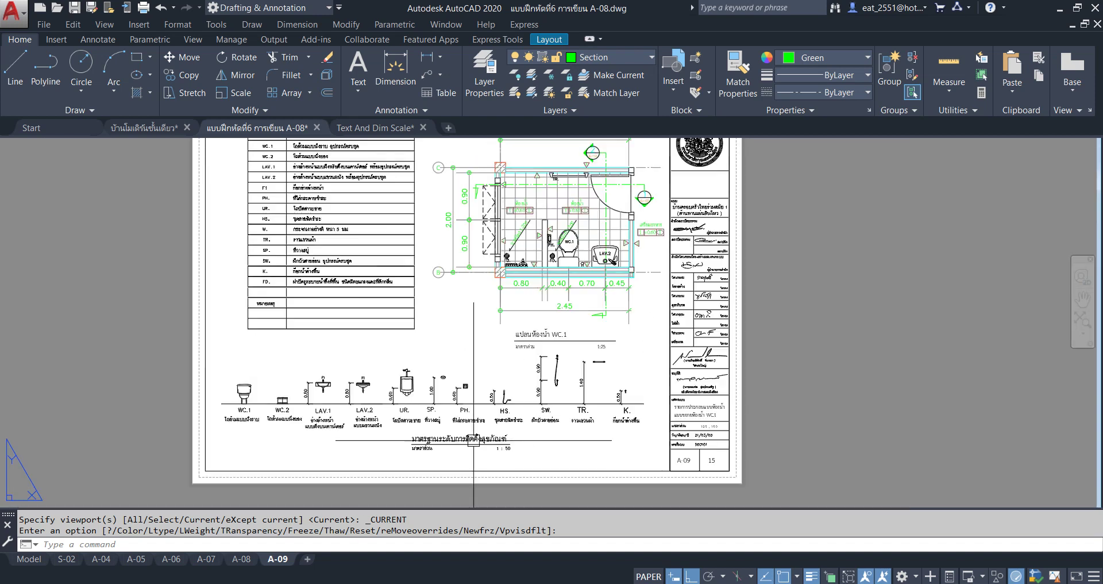
{"action": "middle_click", "coordinate": [478, 369]}
{"action": "middle_click", "coordinate": [478, 369]}
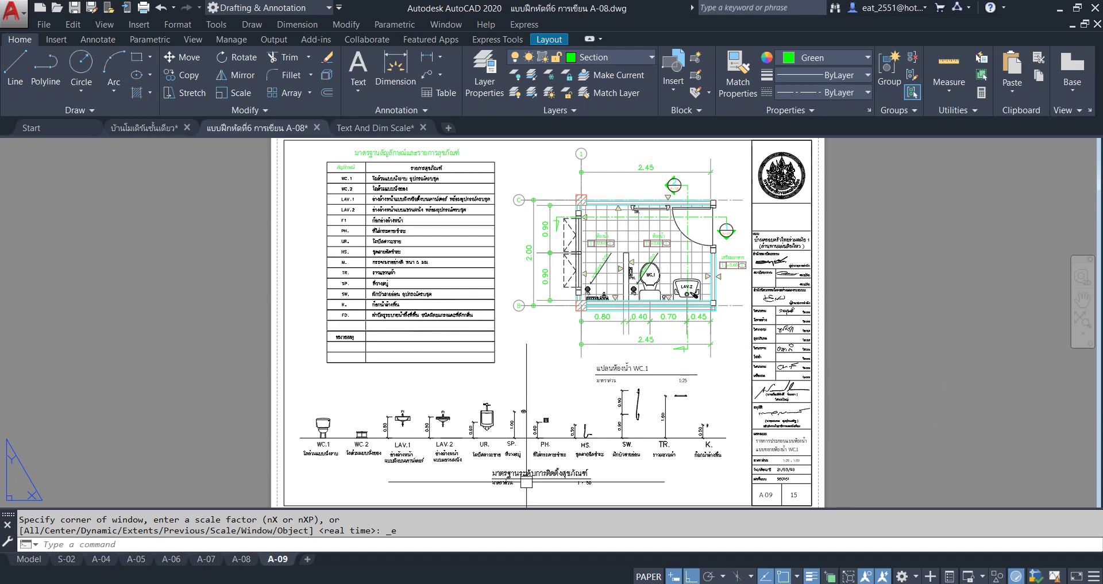
{"action": "left_click", "coordinate": [29, 558]}
Zoom in and out over the WC.1 plan, legend table and fixture elevations in model space
{"action": "scroll", "coordinate": [395, 368], "scroll_direction": "down", "scroll_amount": 4}
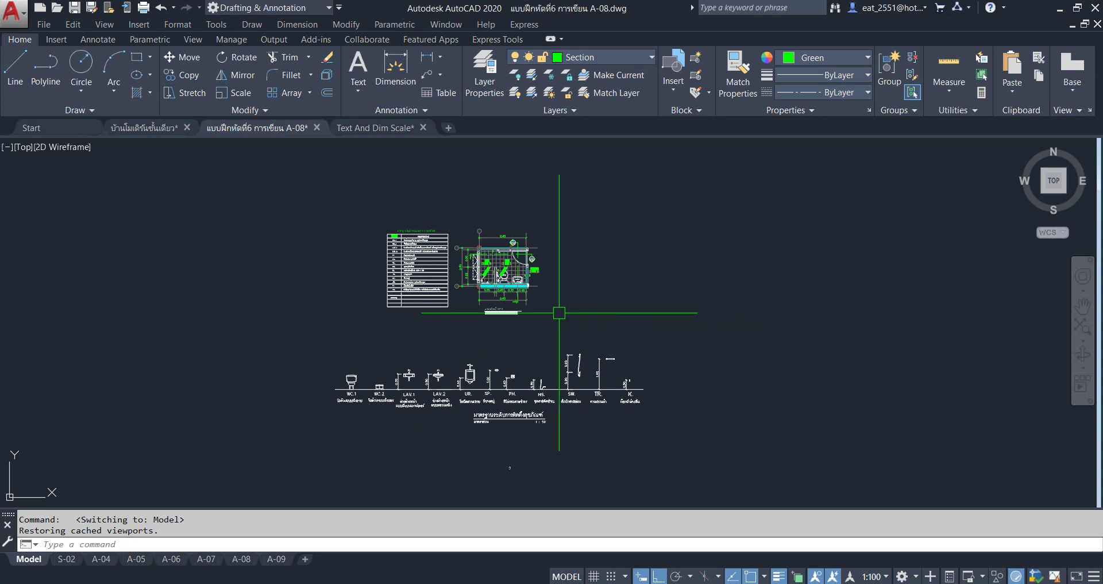
{"action": "scroll", "coordinate": [559, 312], "scroll_direction": "up", "scroll_amount": 2}
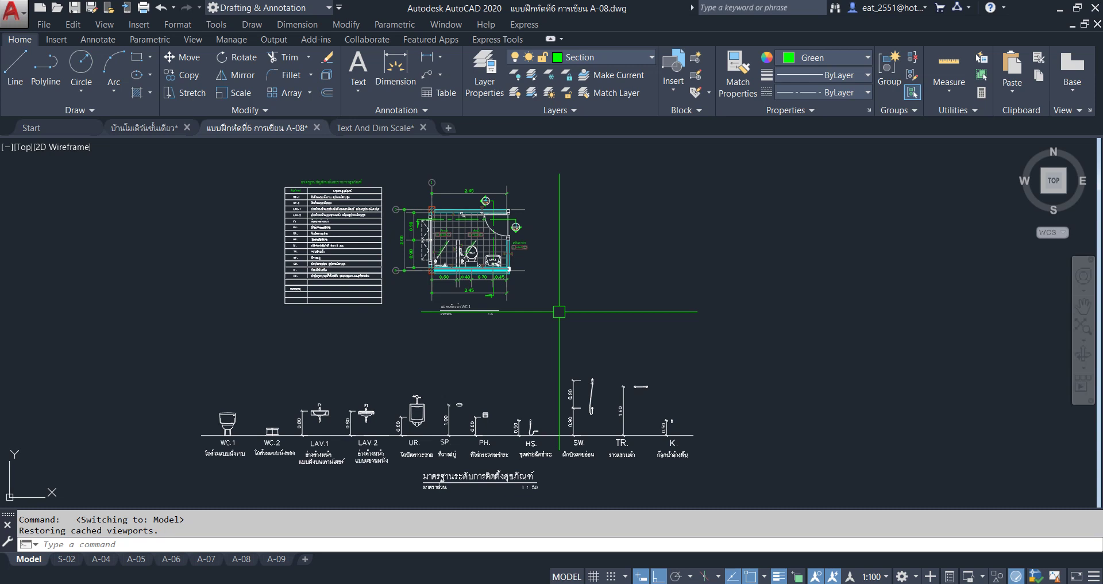
{"action": "scroll", "coordinate": [431, 194], "scroll_direction": "up", "scroll_amount": 4}
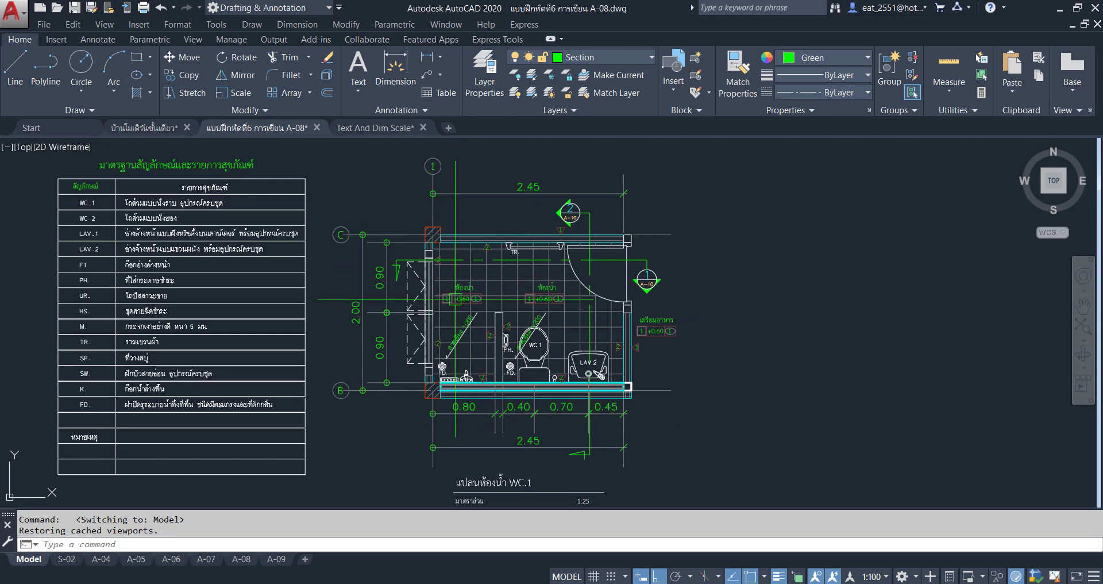
{"action": "scroll", "coordinate": [468, 235], "scroll_direction": "down", "scroll_amount": 1}
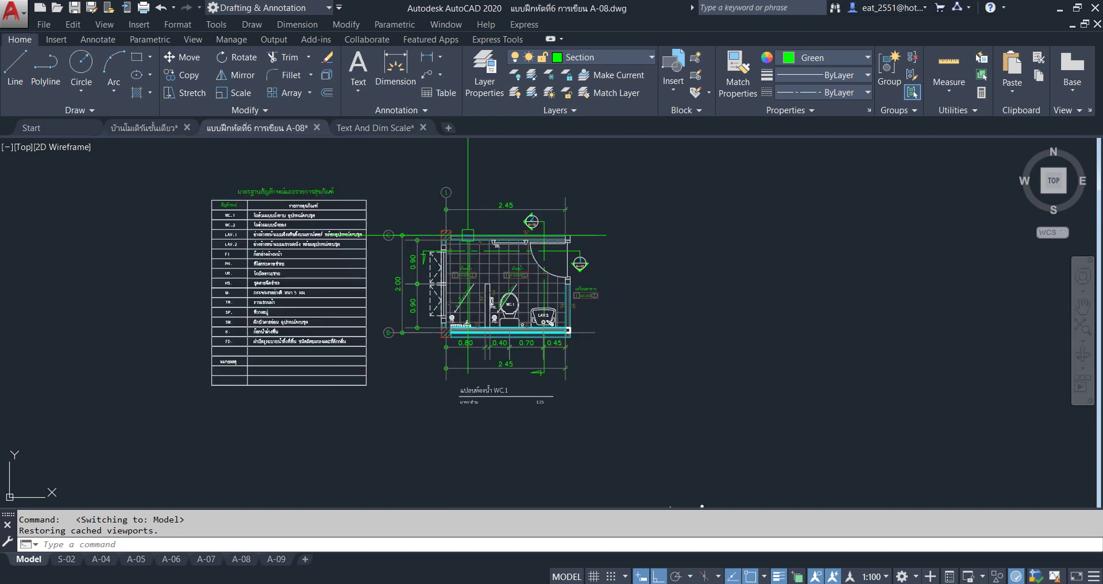
{"action": "mouse_move", "coordinate": [511, 389]}
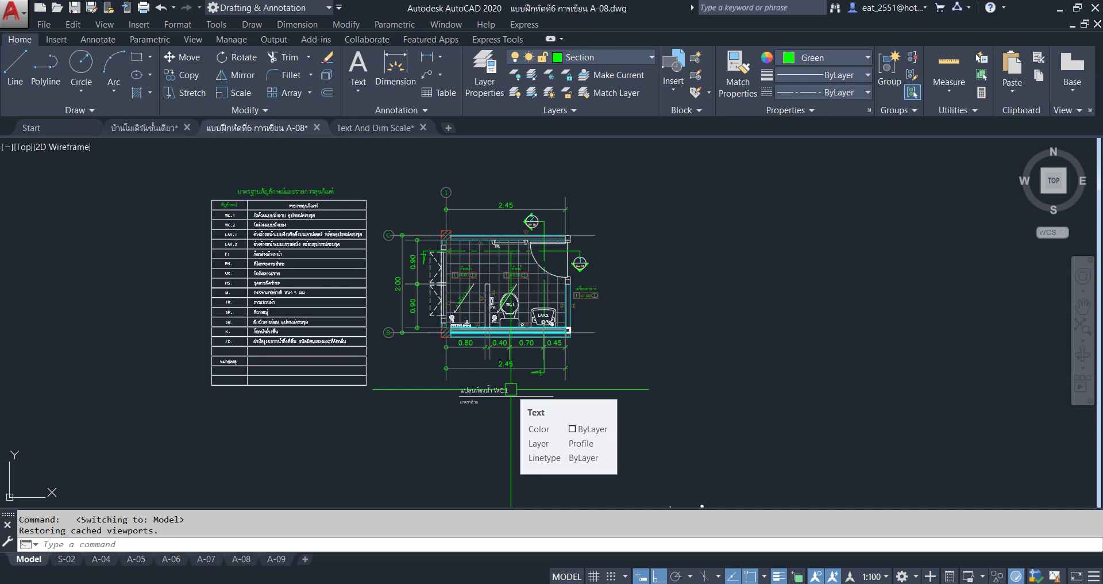
{"action": "scroll", "coordinate": [511, 390], "scroll_direction": "down", "scroll_amount": 1}
{"action": "scroll", "coordinate": [477, 322], "scroll_direction": "down", "scroll_amount": 1}
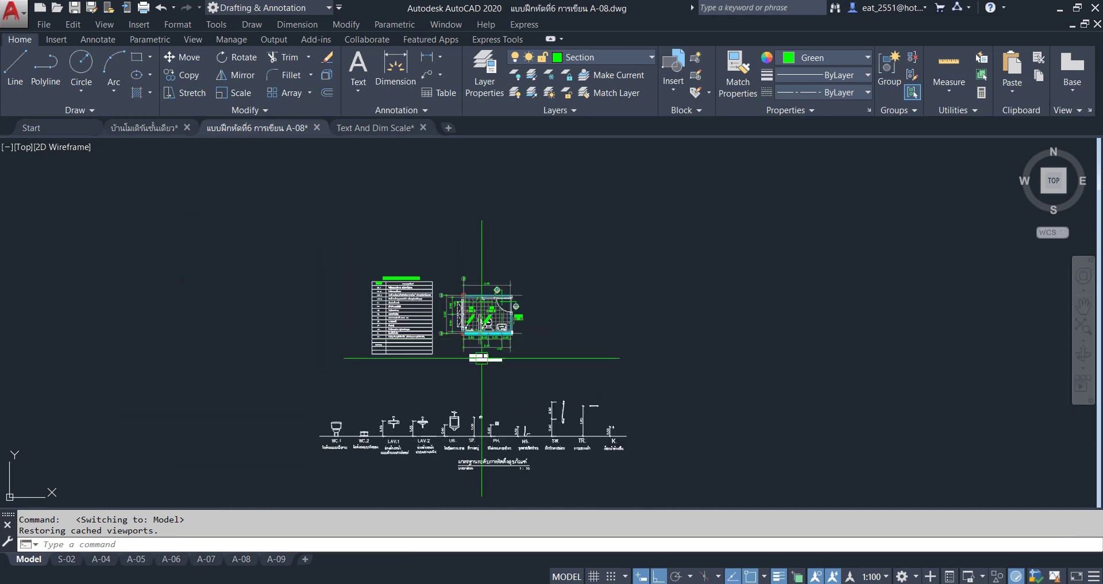
{"action": "scroll", "coordinate": [473, 307], "scroll_direction": "up", "scroll_amount": 3}
{"action": "scroll", "coordinate": [466, 302], "scroll_direction": "down", "scroll_amount": 2}
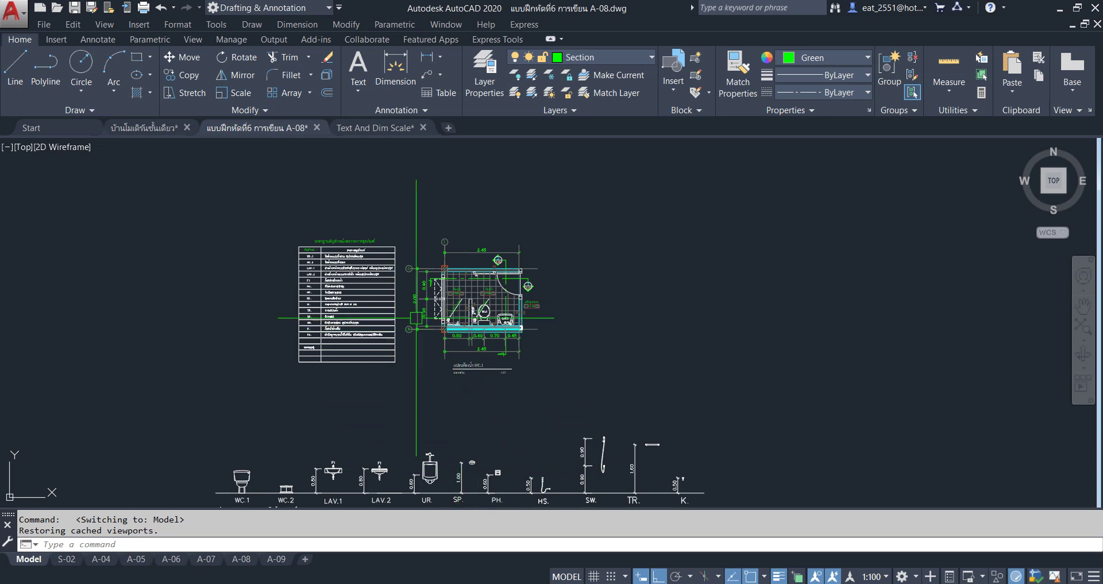
{"action": "scroll", "coordinate": [481, 381], "scroll_direction": "up", "scroll_amount": 2}
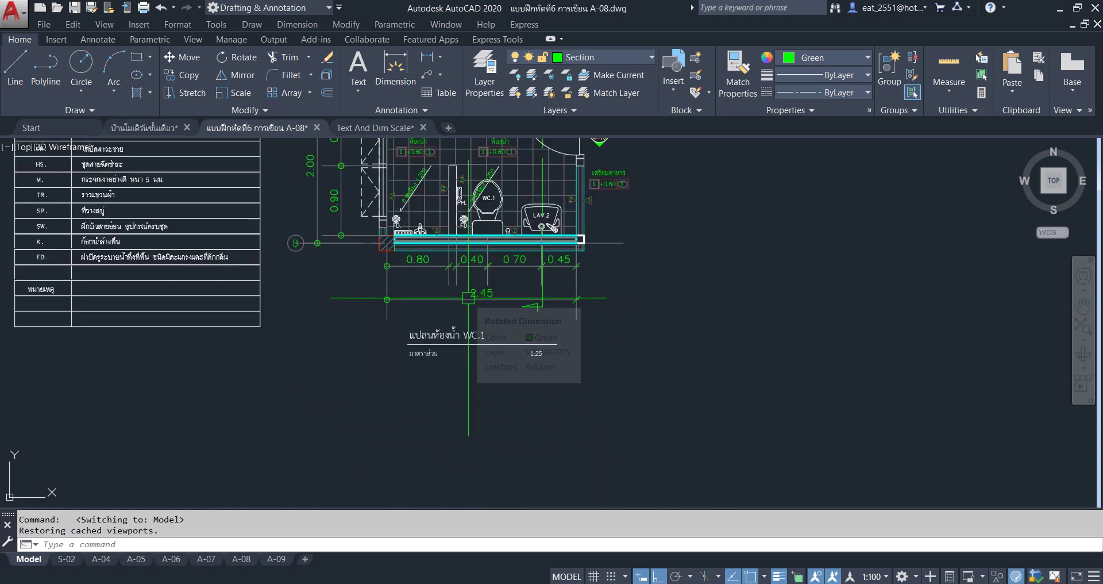
{"action": "scroll", "coordinate": [469, 298], "scroll_direction": "down", "scroll_amount": 2}
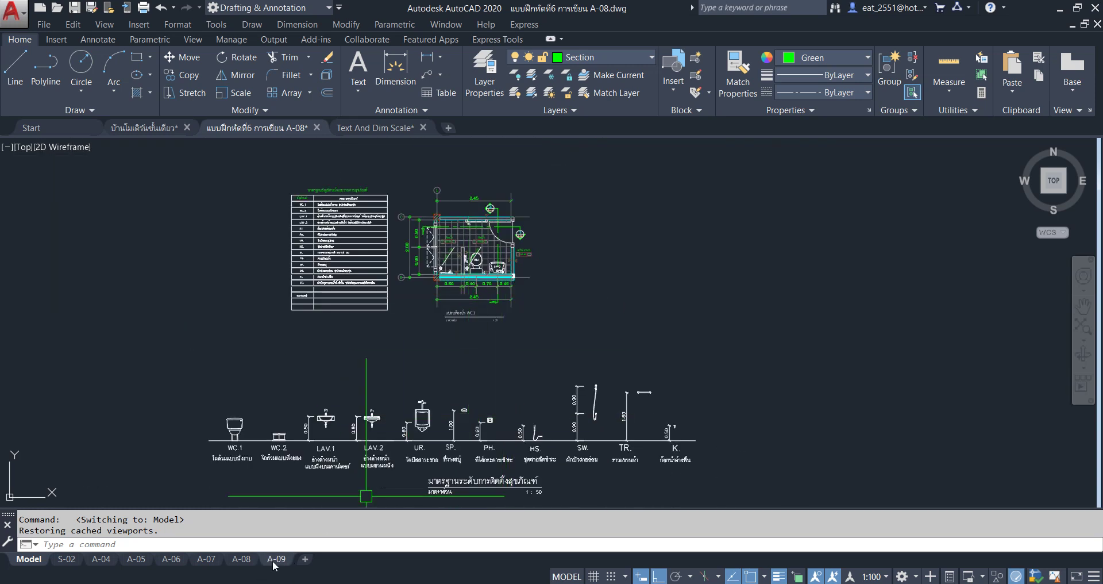
Show the A-09 layout with the whole sheet fitted to the view
{"action": "left_click", "coordinate": [276, 558]}
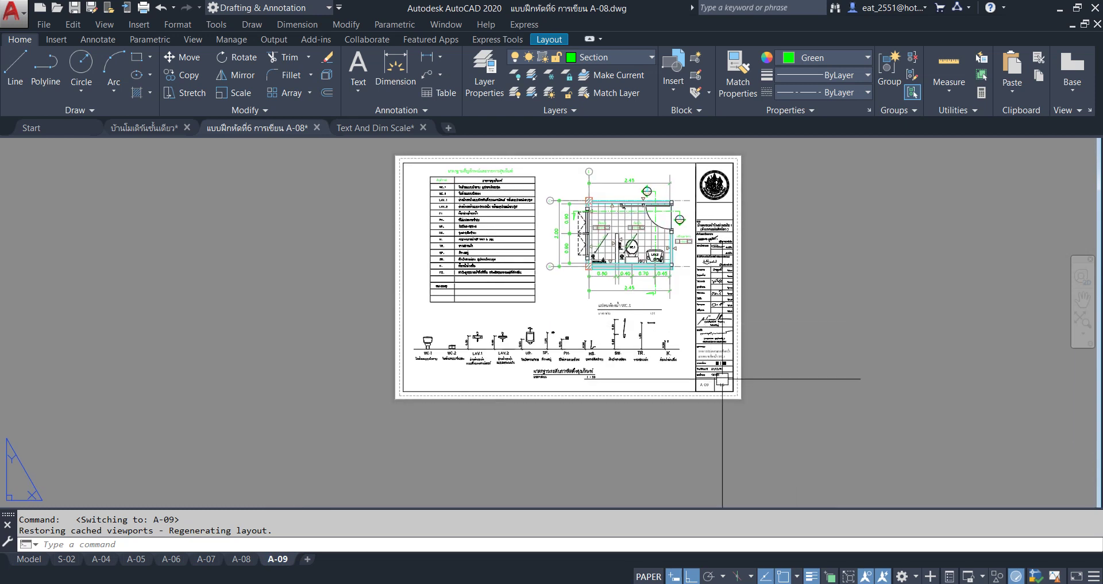
{"action": "scroll", "coordinate": [717, 374], "scroll_direction": "up", "scroll_amount": 2}
{"action": "scroll", "coordinate": [709, 359], "scroll_direction": "down", "scroll_amount": 3}
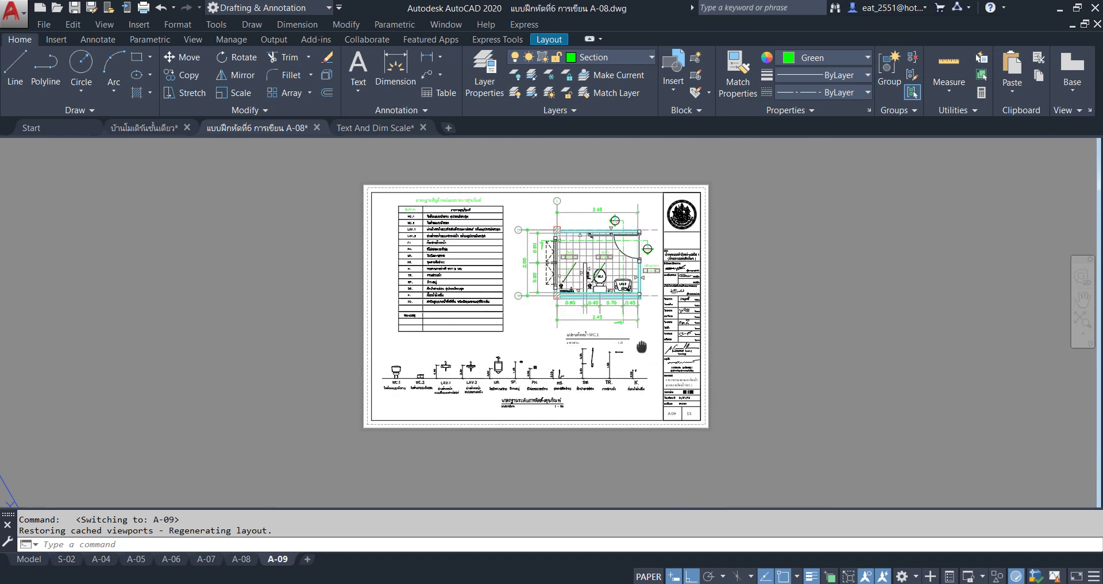
{"action": "middle_click", "coordinate": [689, 335]}
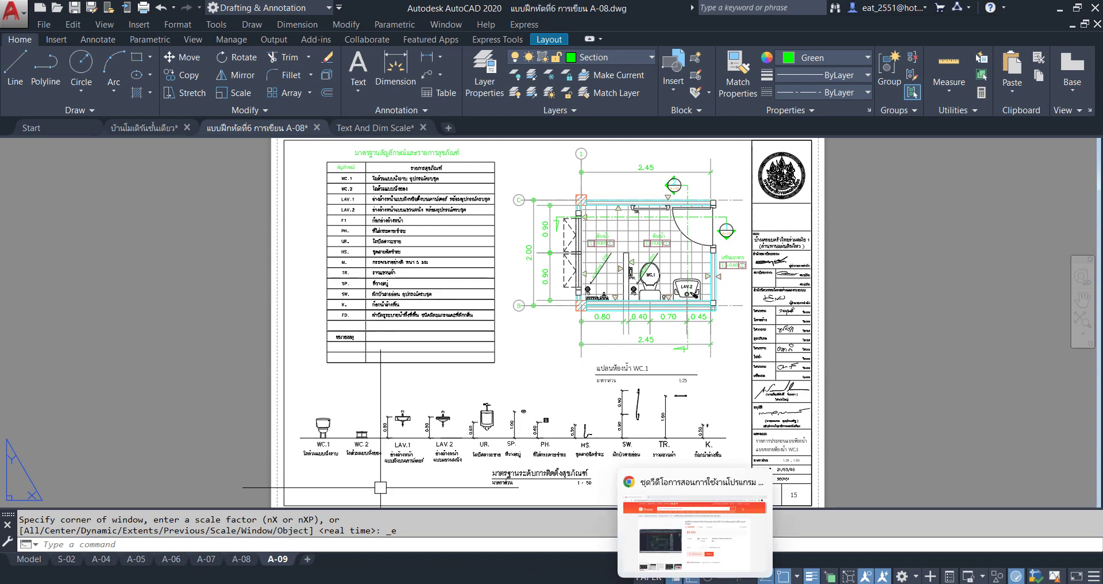
{"action": "left_click", "coordinate": [699, 543]}
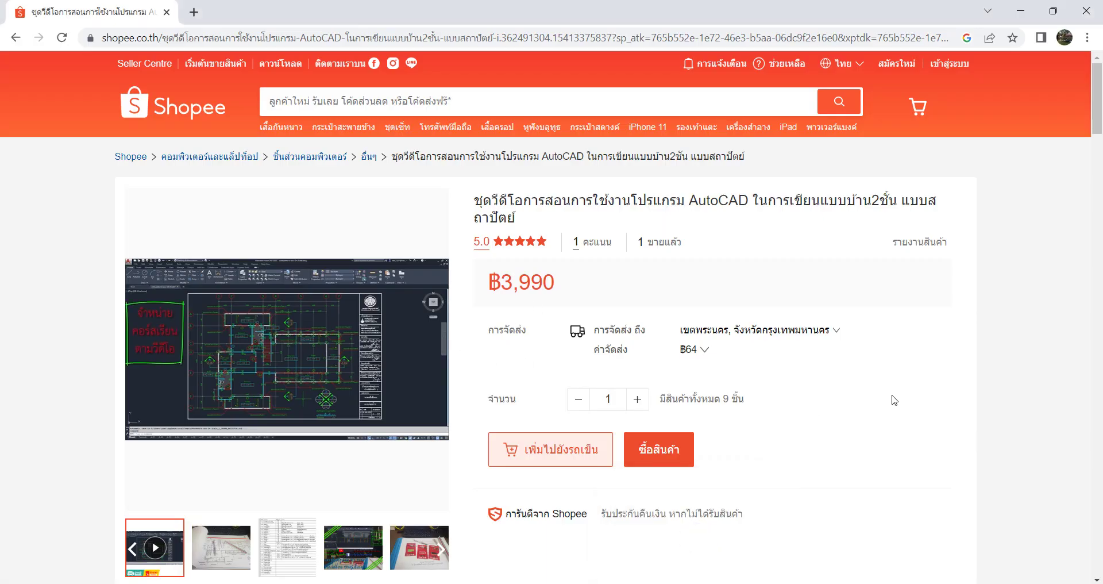
{"action": "scroll", "coordinate": [838, 399], "scroll_direction": "down", "scroll_amount": 3}
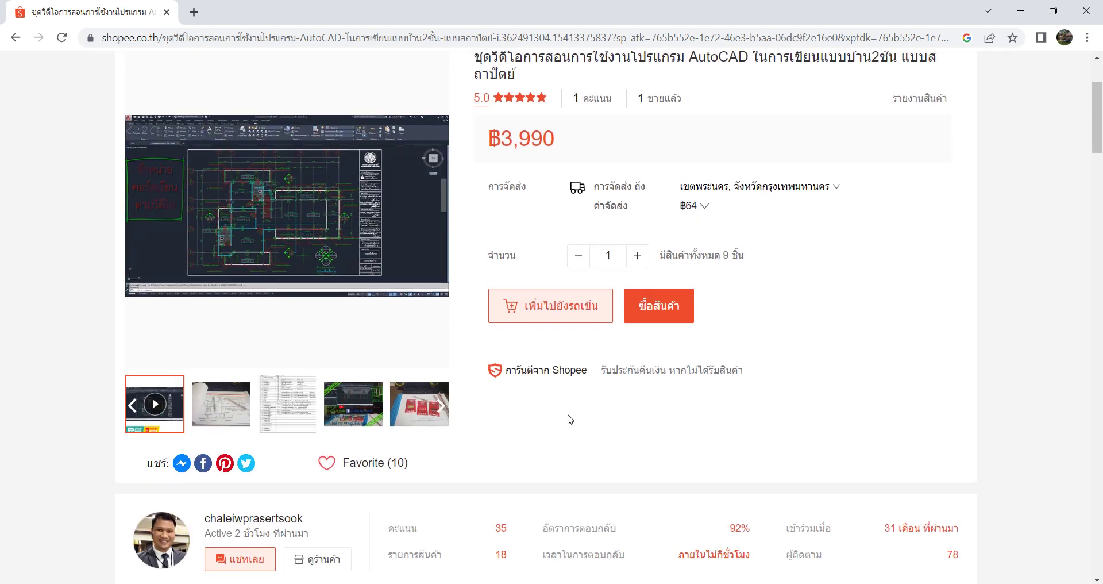
{"action": "scroll", "coordinate": [581, 448], "scroll_direction": "up", "scroll_amount": 3}
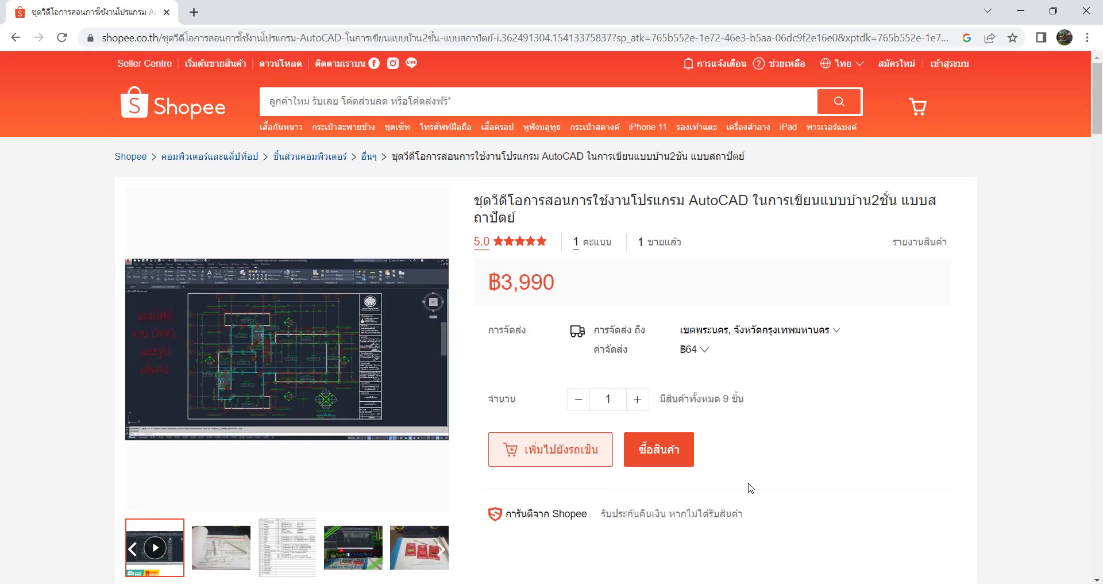
{"action": "scroll", "coordinate": [747, 487], "scroll_direction": "down", "scroll_amount": 3}
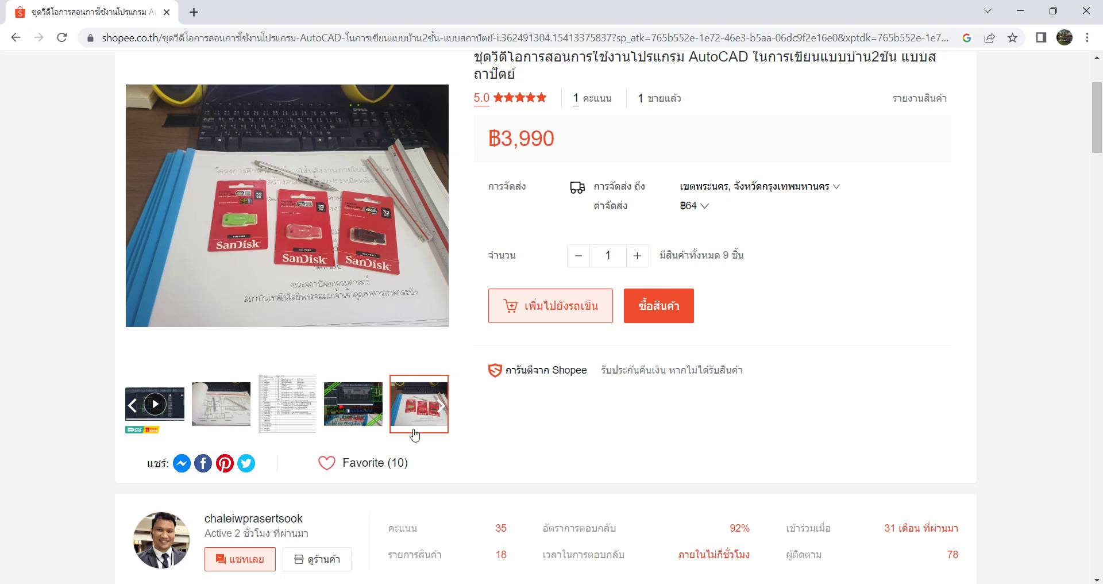
{"action": "scroll", "coordinate": [655, 403], "scroll_direction": "up", "scroll_amount": 3}
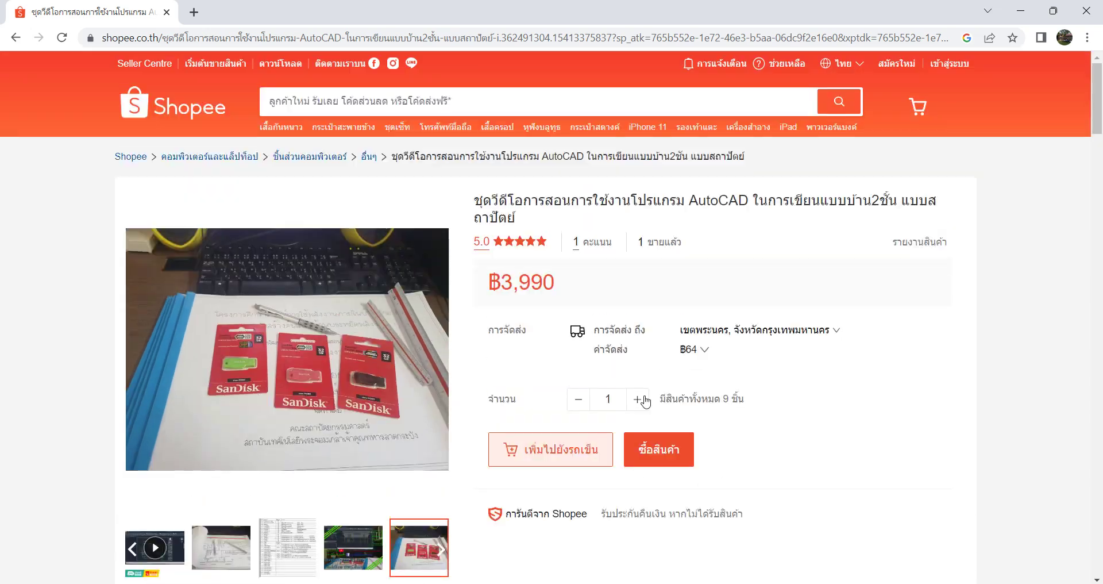
{"action": "scroll", "coordinate": [569, 359], "scroll_direction": "down", "scroll_amount": 5}
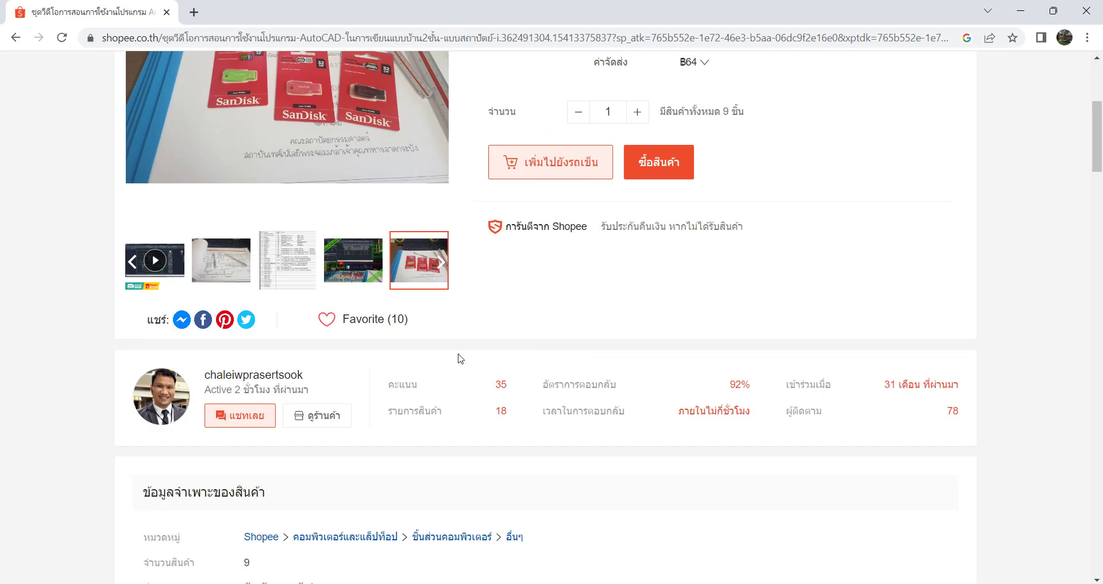
{"action": "scroll", "coordinate": [291, 280], "scroll_direction": "up", "scroll_amount": 3}
{"action": "scroll", "coordinate": [290, 362], "scroll_direction": "up", "scroll_amount": 1}
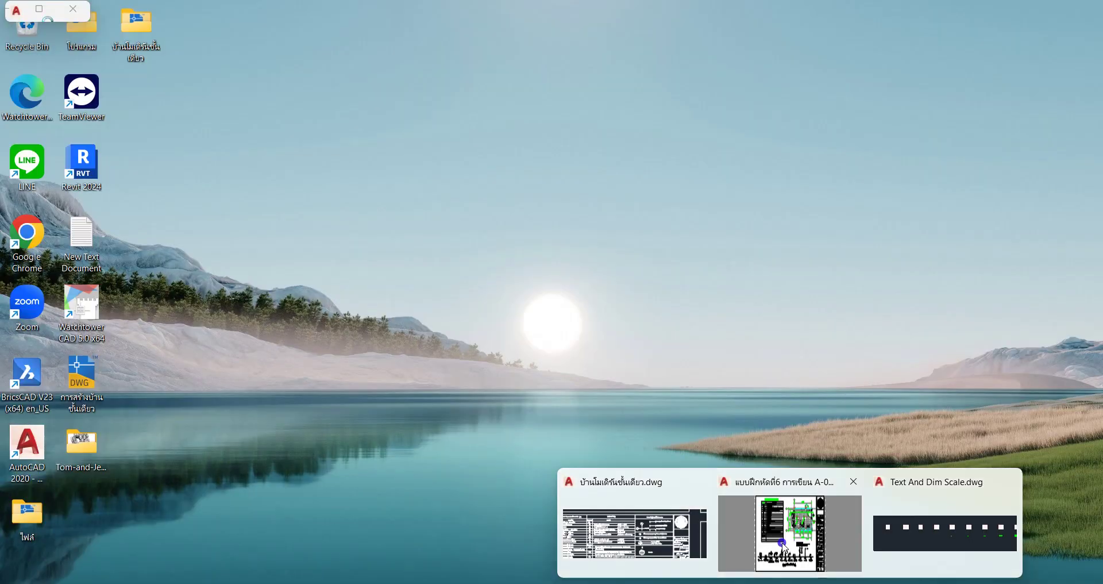
{"action": "left_click", "coordinate": [783, 543]}
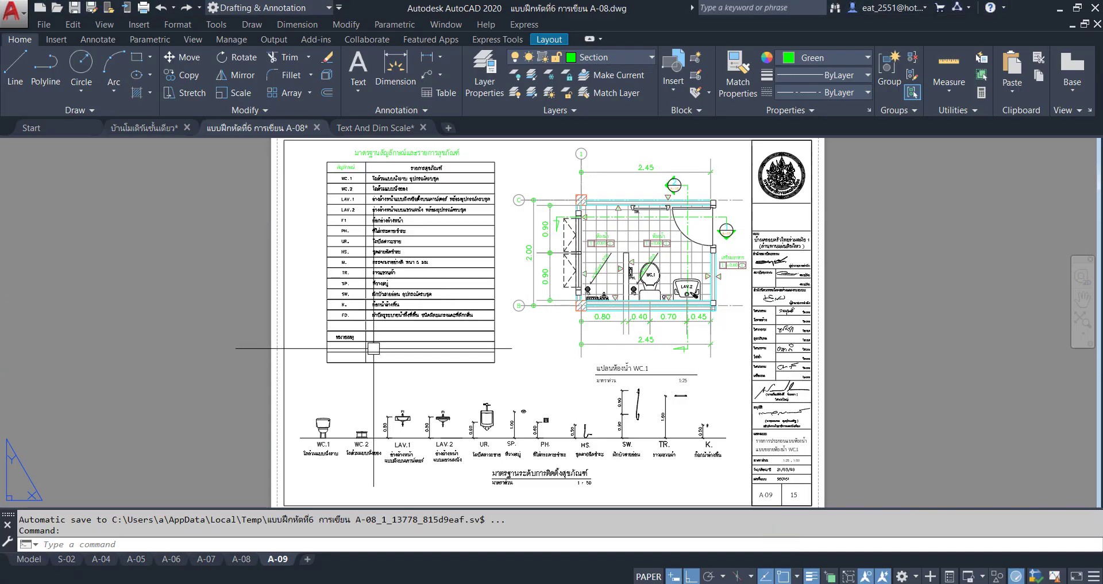
Bring the บ้านโมเดิร์นชั้นเดียว drawing forward and zoom extents to show all its sheets
{"action": "left_click", "coordinate": [147, 127]}
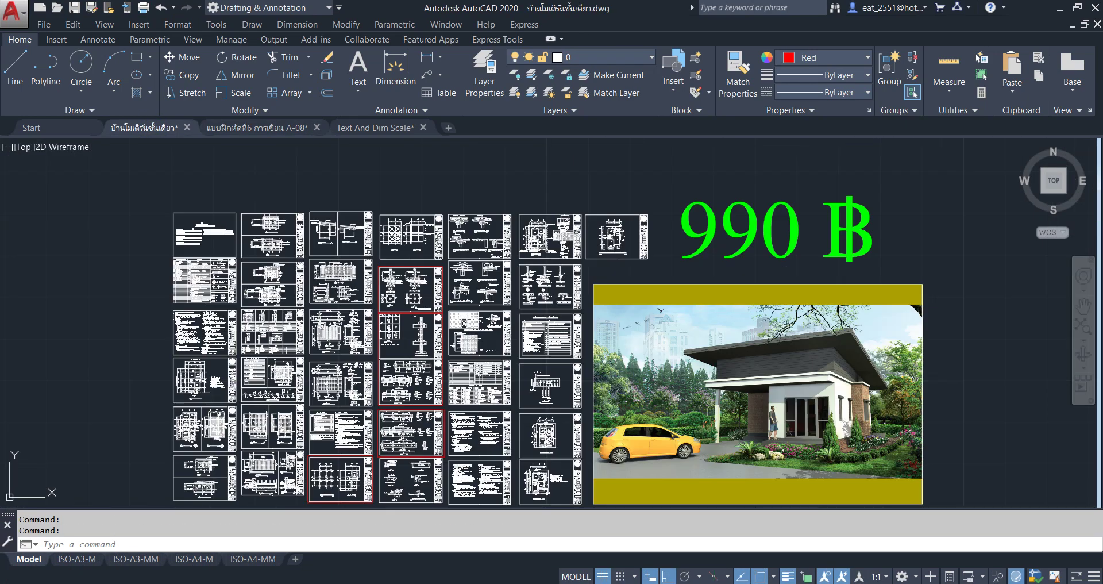
{"action": "middle_click", "coordinate": [665, 265]}
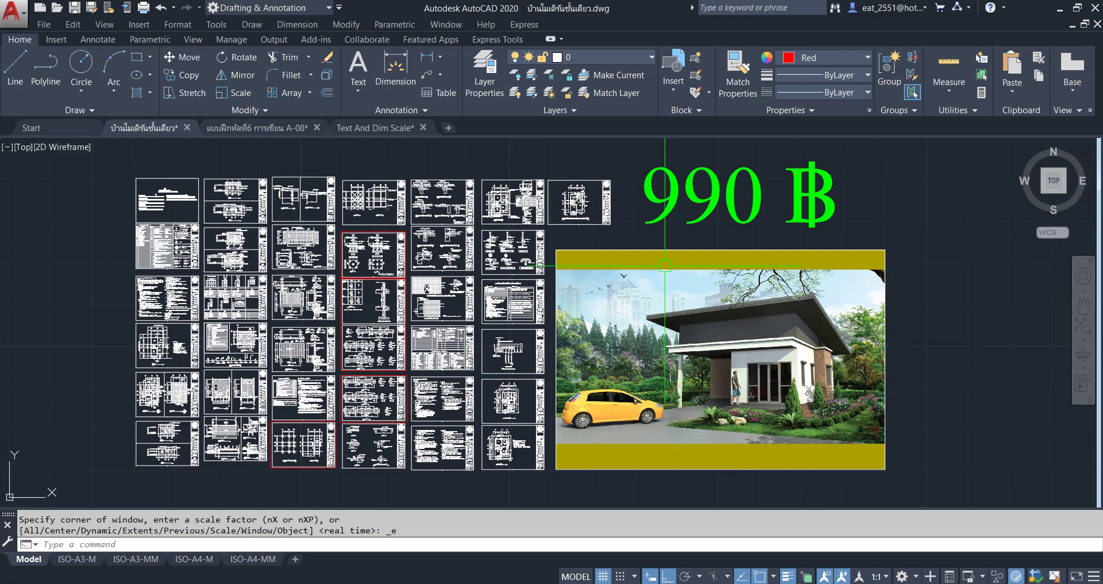
{"action": "left_click", "coordinate": [102, 164]}
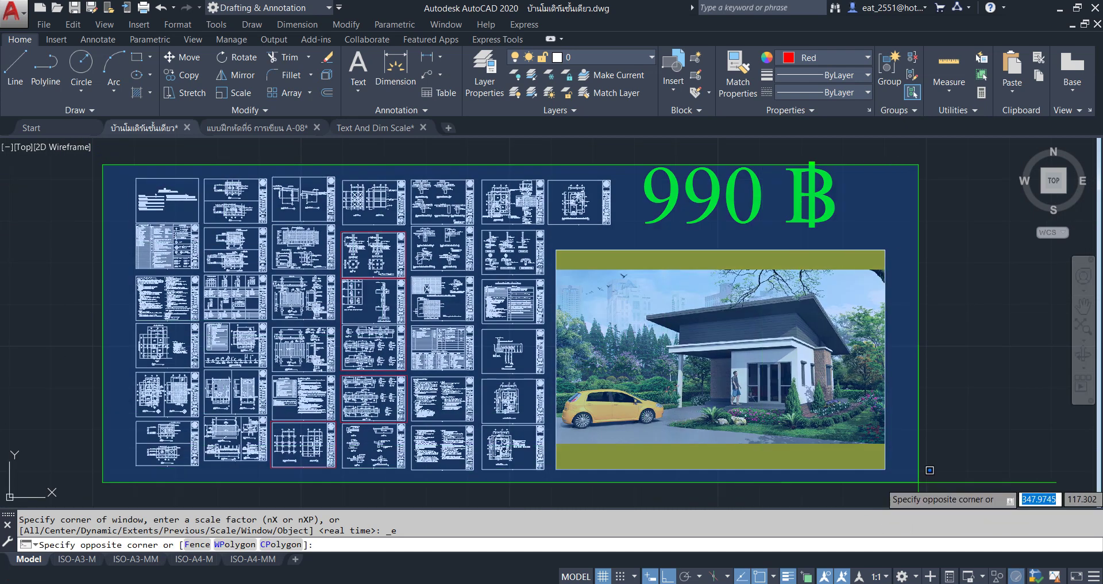
{"action": "left_click", "coordinate": [110, 187]}
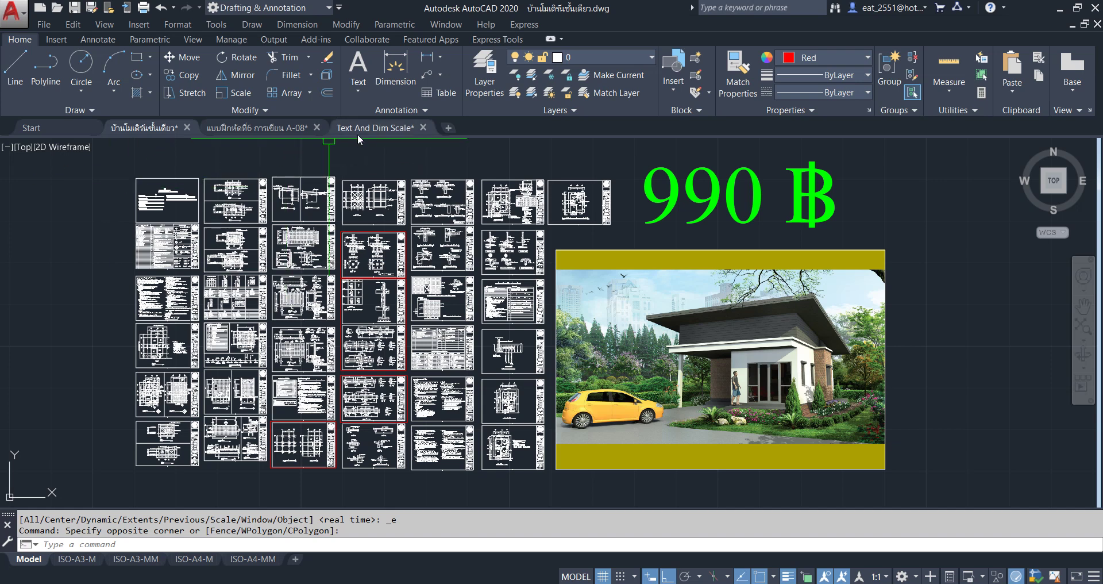
Switch to the A-08 exercise drawing and pan toward the door and window schedules
{"action": "left_click", "coordinate": [253, 128]}
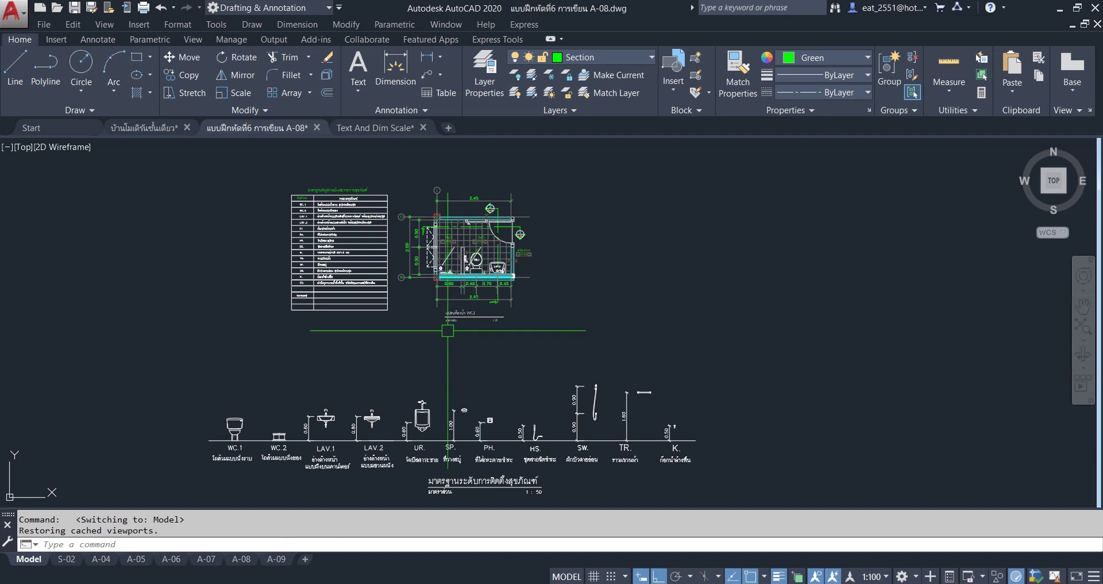
{"action": "scroll", "coordinate": [447, 331], "scroll_direction": "down", "scroll_amount": 4}
{"action": "middle_click_drag", "start_coordinate": [504, 307], "coordinate": [369, 460]}
{"action": "scroll", "coordinate": [369, 460], "scroll_direction": "down", "scroll_amount": 3}
{"action": "scroll", "coordinate": [557, 304], "scroll_direction": "up", "scroll_amount": 5}
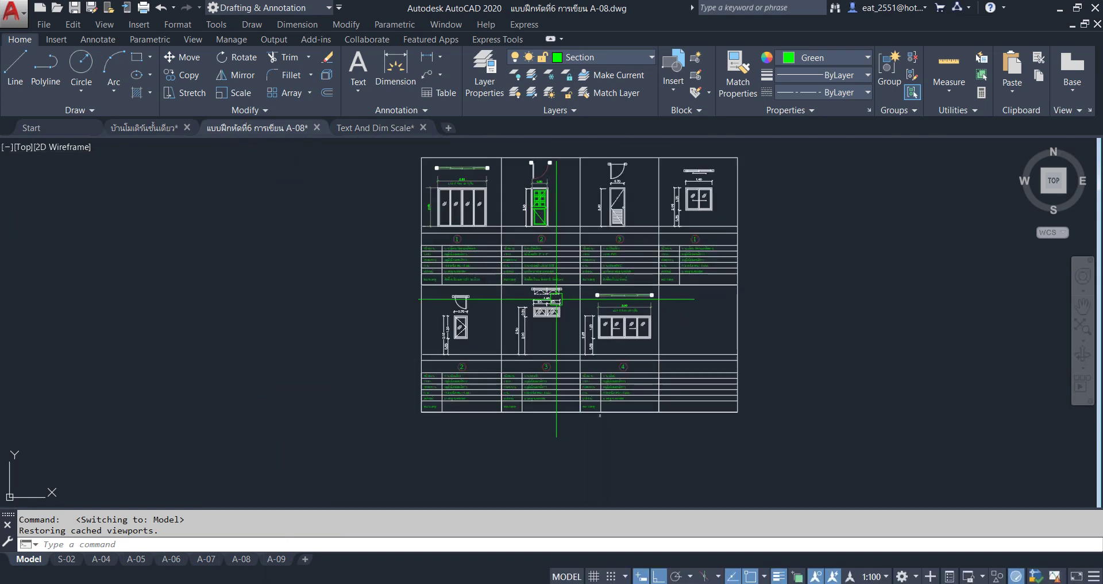
{"action": "scroll", "coordinate": [529, 382], "scroll_direction": "down", "scroll_amount": 5}
{"action": "middle_click_drag", "start_coordinate": [530, 381], "coordinate": [469, 389]}
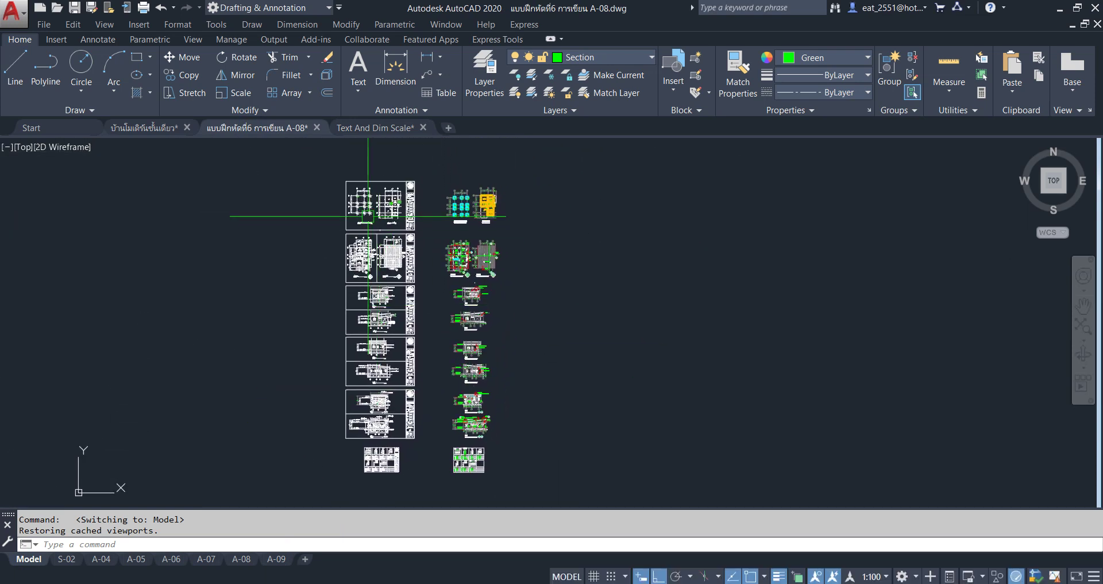
{"action": "left_click", "coordinate": [310, 169]}
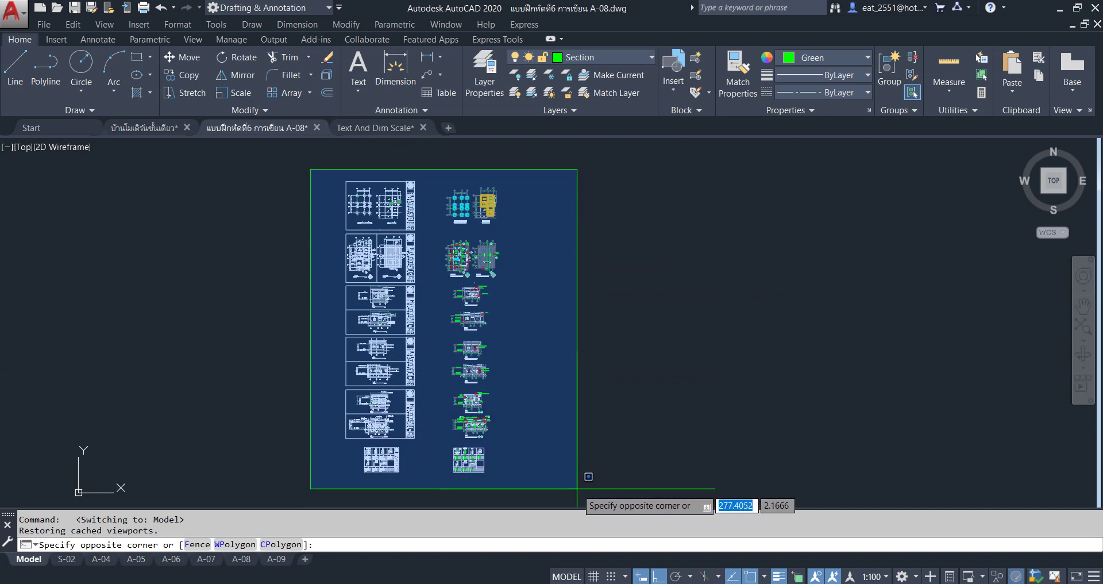
{"action": "left_click", "coordinate": [320, 209]}
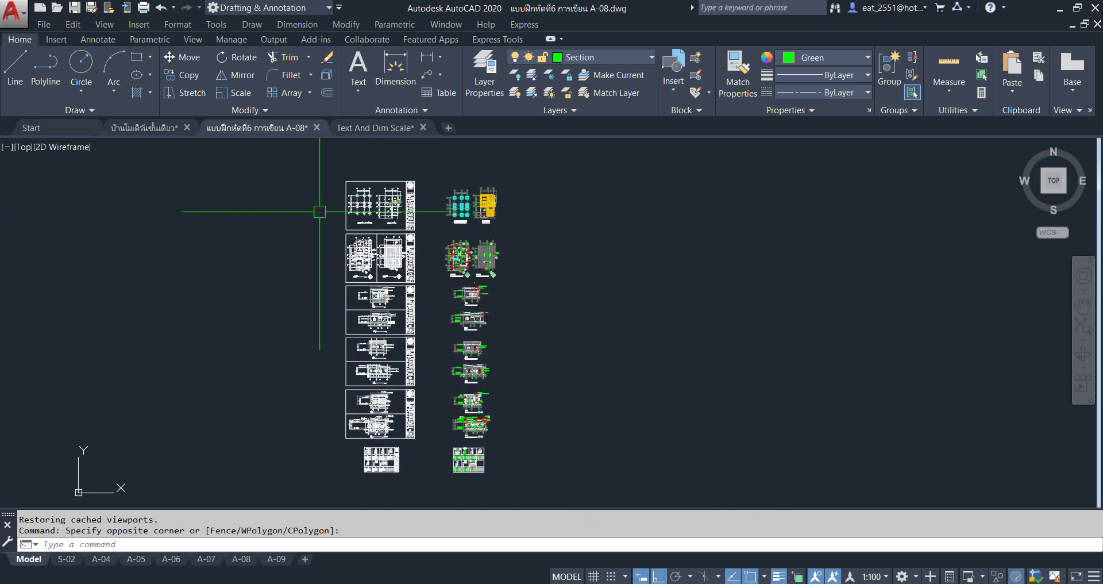
Look over the section elevation and door schedule, then zoom extents to every sheet
{"action": "scroll", "coordinate": [468, 296], "scroll_direction": "up", "scroll_amount": 3}
{"action": "scroll", "coordinate": [476, 297], "scroll_direction": "up", "scroll_amount": 3}
{"action": "scroll", "coordinate": [475, 297], "scroll_direction": "down", "scroll_amount": 5}
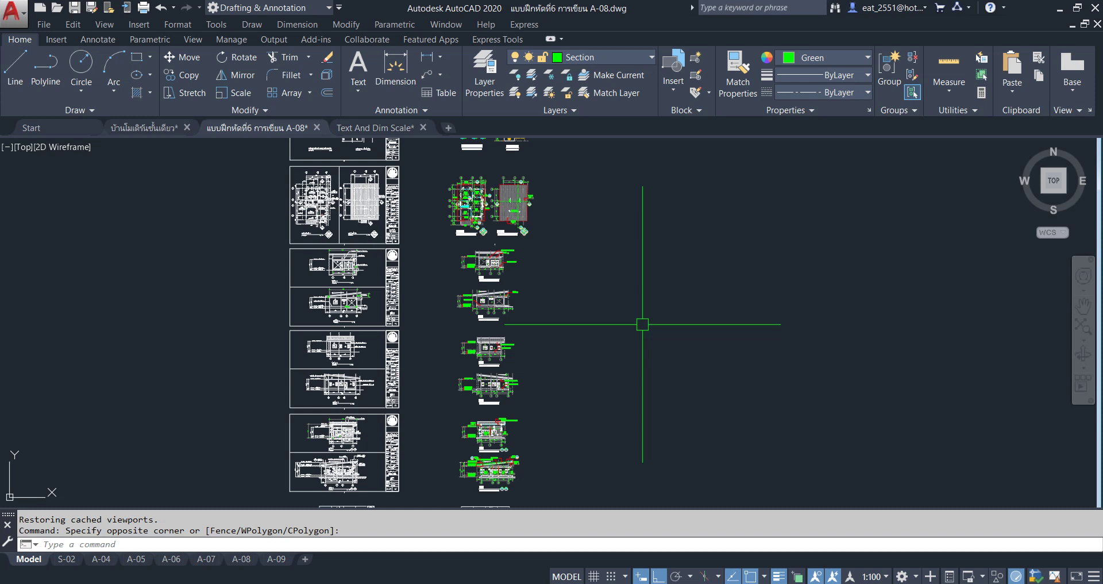
{"action": "scroll", "coordinate": [468, 374], "scroll_direction": "up", "scroll_amount": 5}
{"action": "mouse_move", "coordinate": [468, 374]}
{"action": "middle_mouse_down"}
{"action": "mouse_move", "coordinate": [482, 444]}
{"action": "mouse_move", "coordinate": [488, 342]}
{"action": "middle_mouse_up"}
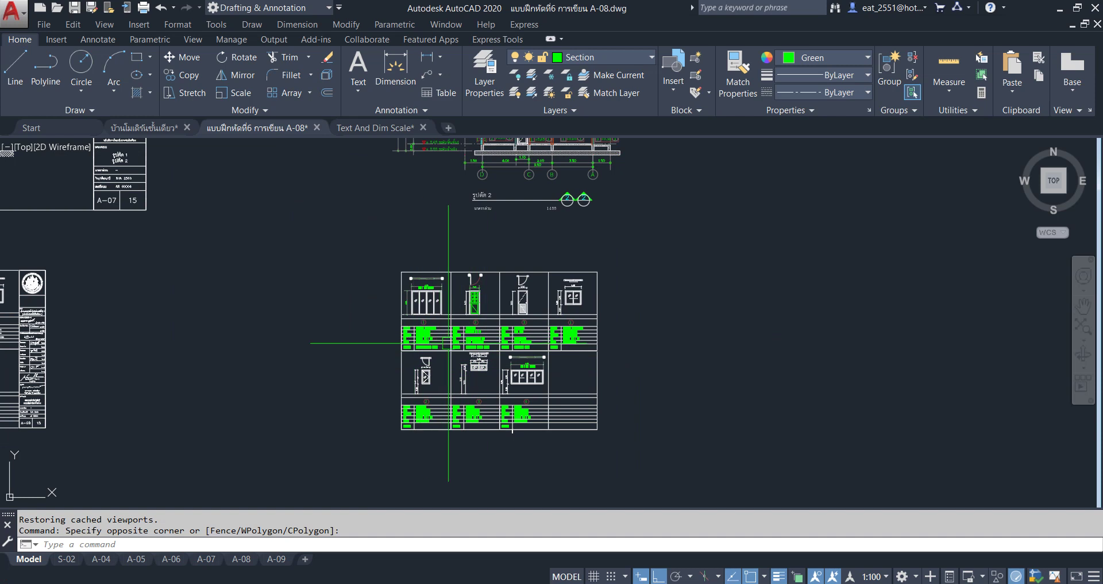
{"action": "scroll", "coordinate": [448, 343], "scroll_direction": "up", "scroll_amount": 5}
{"action": "middle_click", "coordinate": [468, 369]}
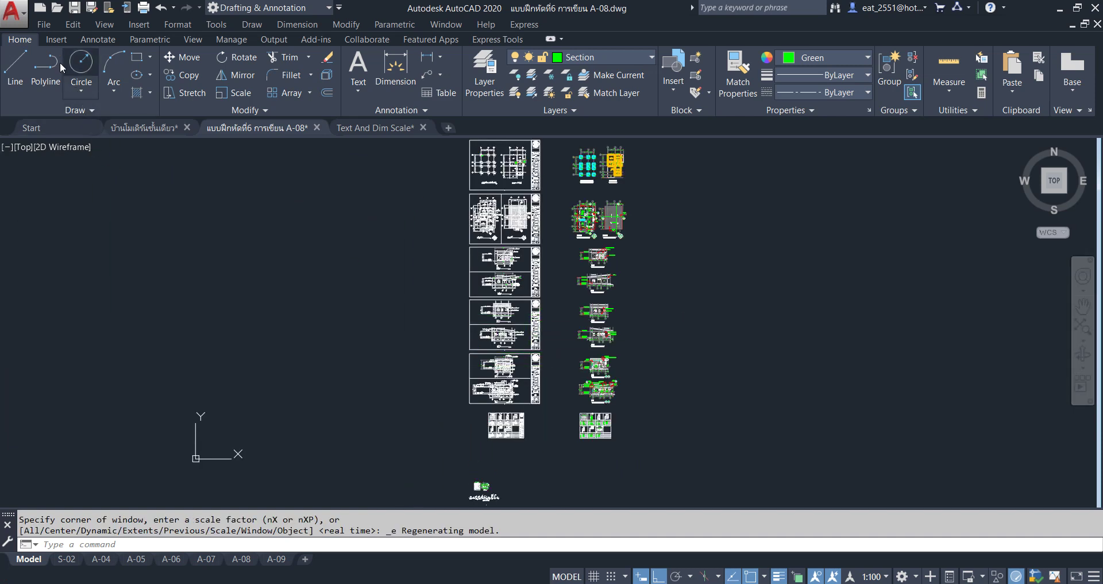
{"action": "left_click", "coordinate": [25, 25]}
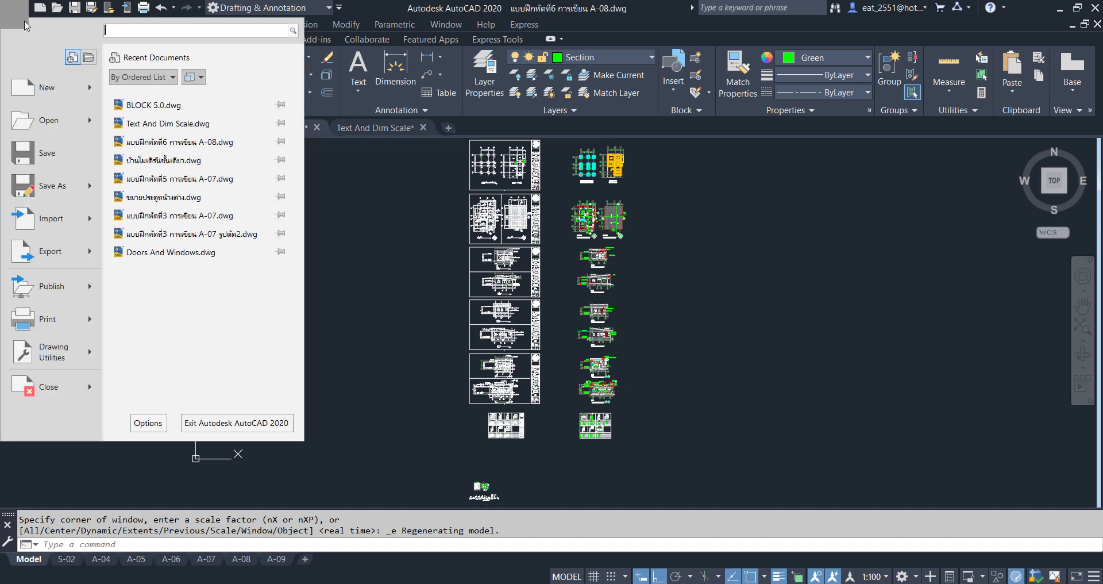
Save the drawing as 'แบบฝึกหัดที่7 การเขียน A-09.dwg'
{"action": "left_click", "coordinate": [667, 339]}
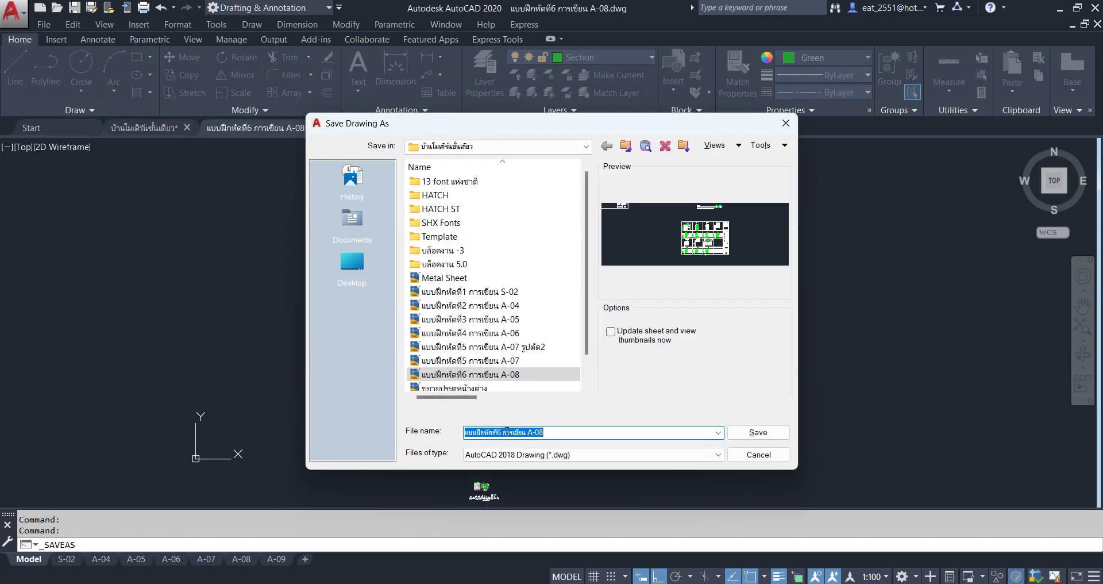
{"action": "left_click", "coordinate": [500, 431]}
{"action": "type", "text": "7"}
{"action": "left_click", "coordinate": [552, 434]}
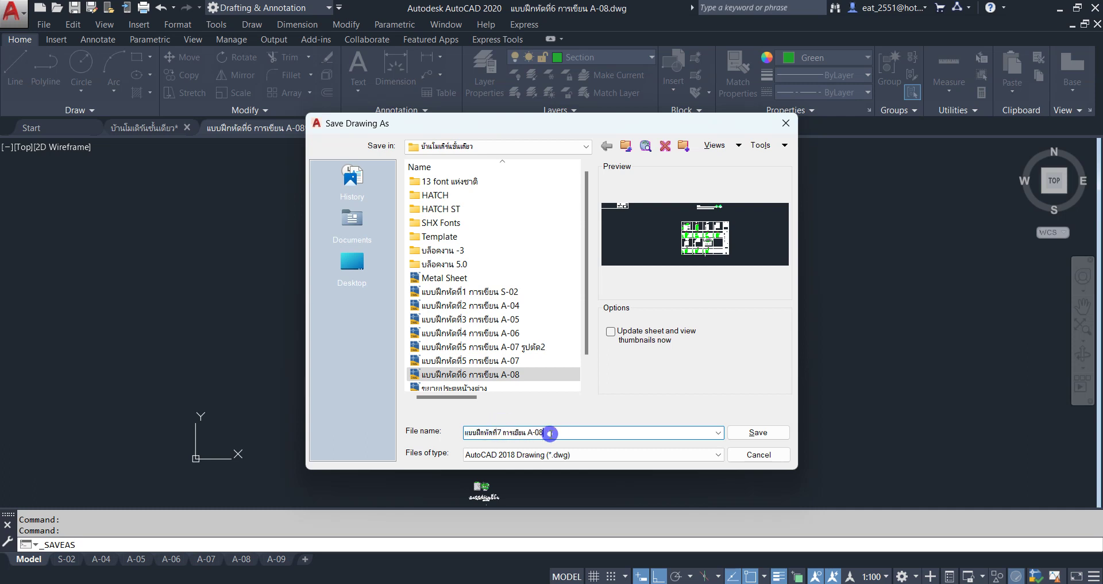
{"action": "key", "text": "BackSpace"}
{"action": "type", "text": "9"}
{"action": "left_click", "coordinate": [758, 435]}
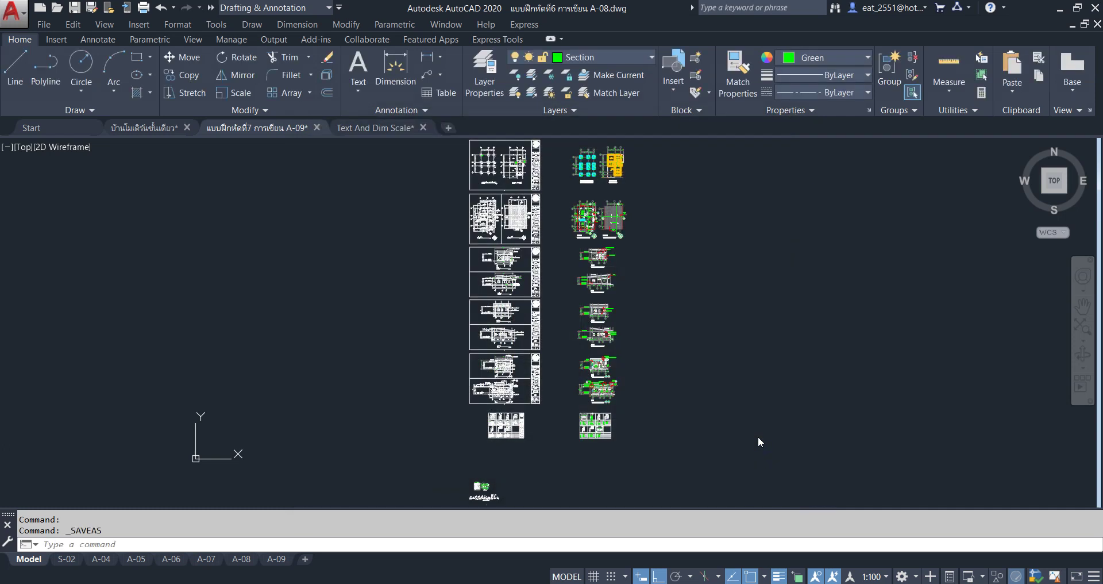
{"action": "middle_click_drag", "start_coordinate": [562, 453], "coordinate": [474, 460]}
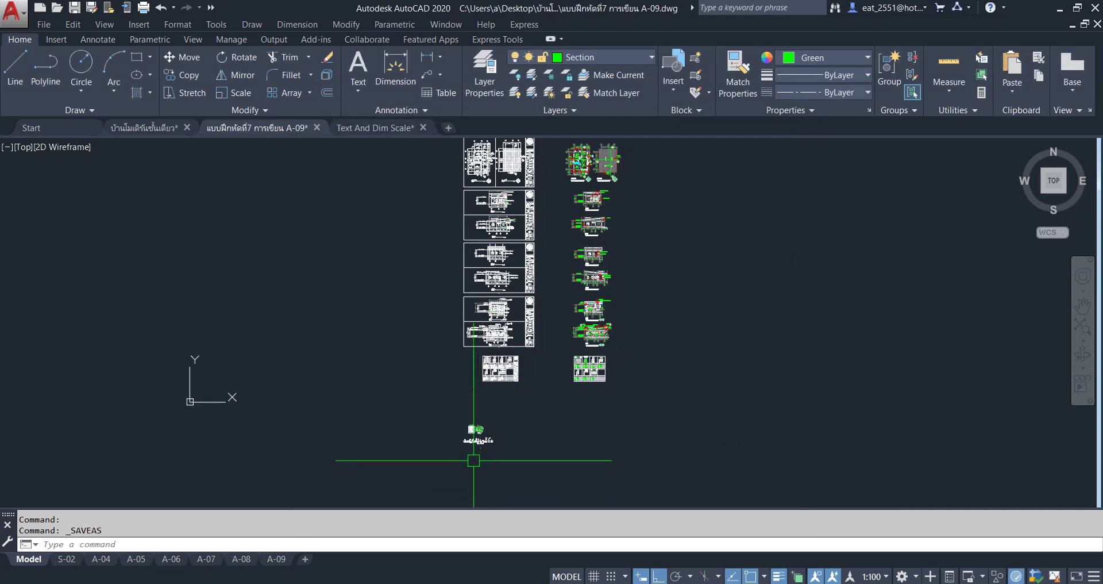
{"action": "middle_click_drag", "start_coordinate": [697, 399], "coordinate": [689, 449]}
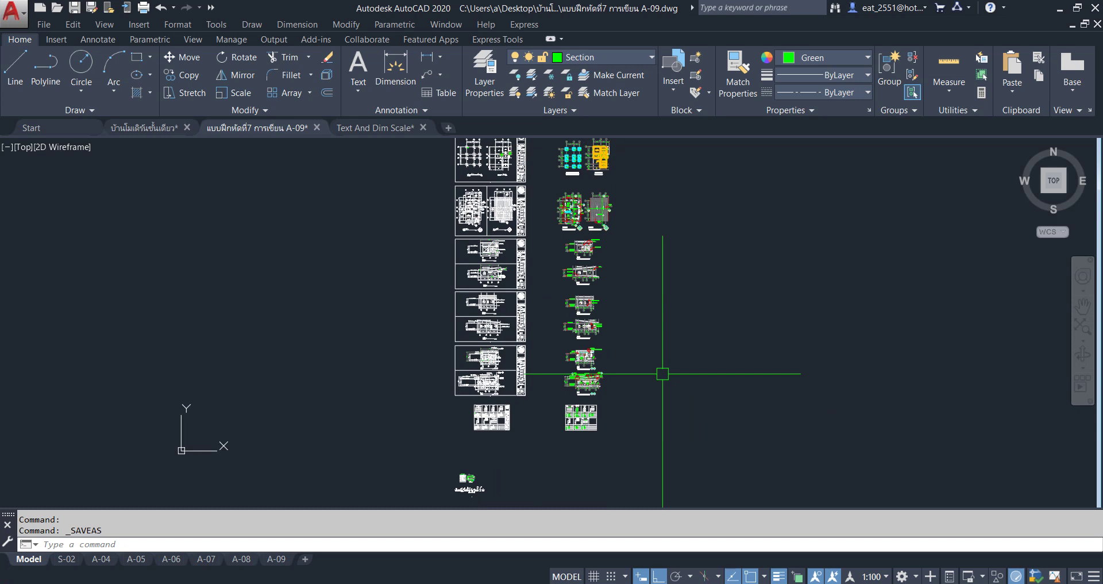